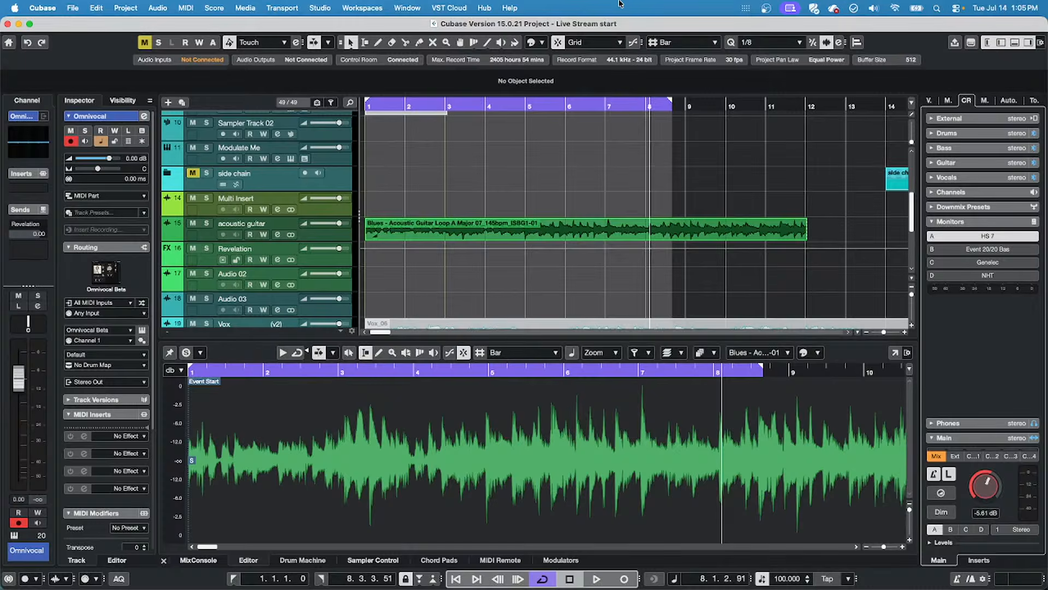
Switch to Dorico and dismiss the open MusicXML export dialog.
{"action": "key", "text": "super+Tab"}
{"action": "key", "text": "super+Tab"}
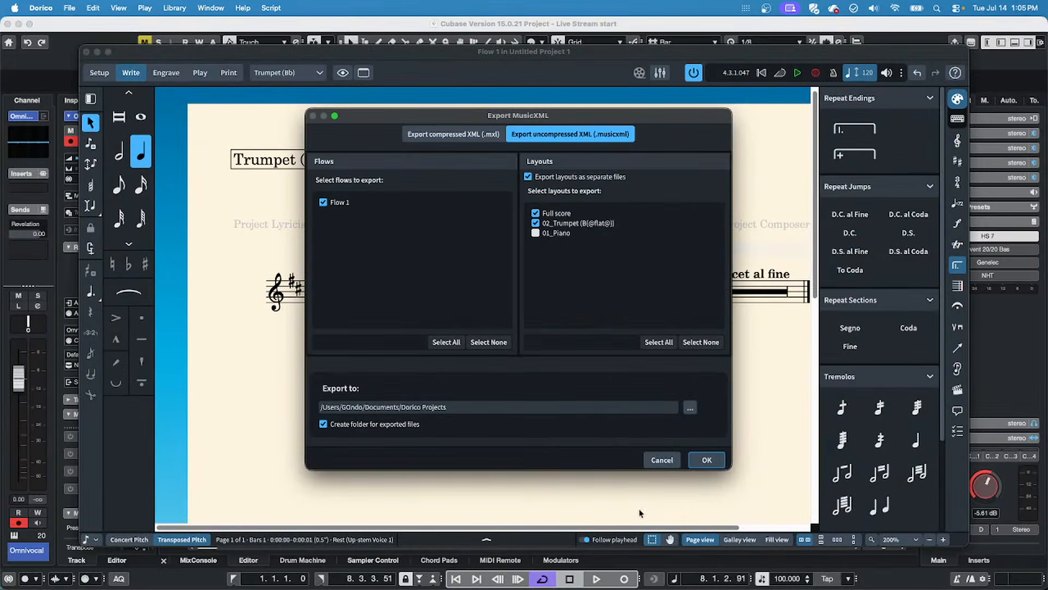
{"action": "left_click", "coordinate": [661, 460]}
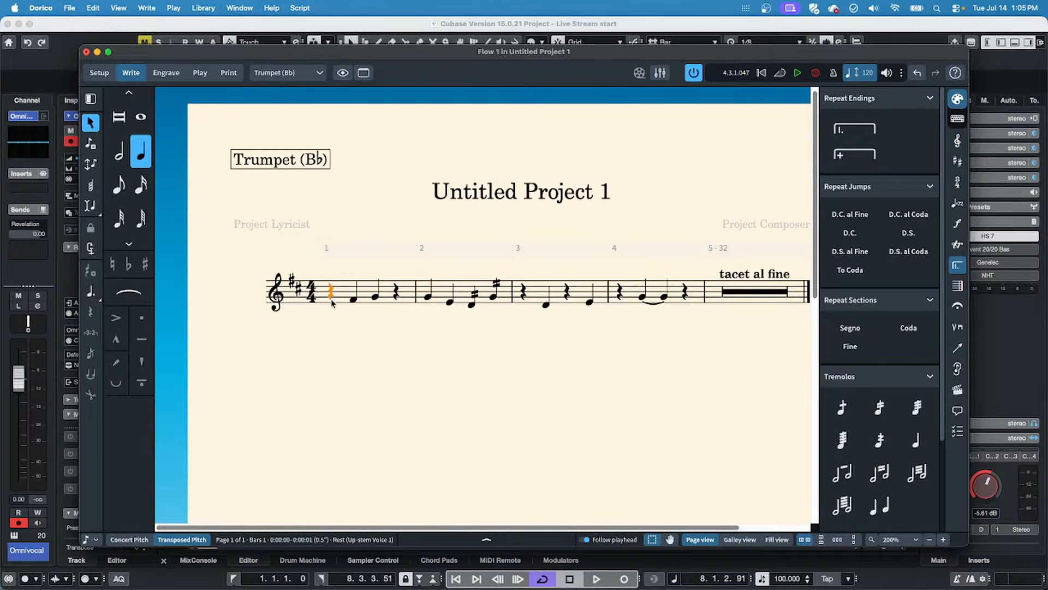
Play back the trumpet part from its first note in bar 1, and stop after listening.
{"action": "key", "text": "space"}
{"action": "key", "text": "space"}
{"action": "left_click", "coordinate": [352, 302]}
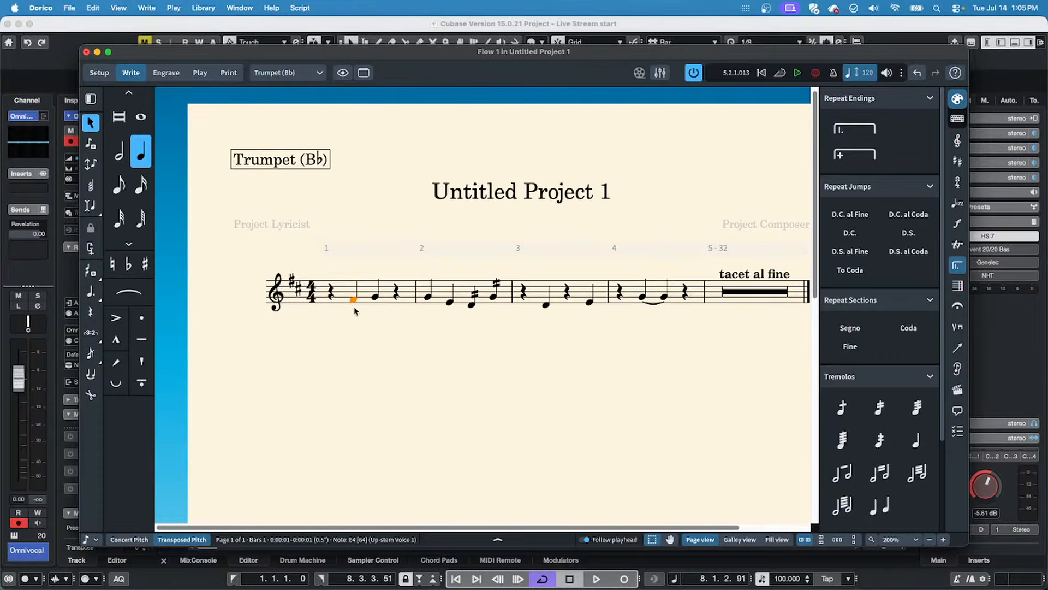
{"action": "key", "text": "p"}
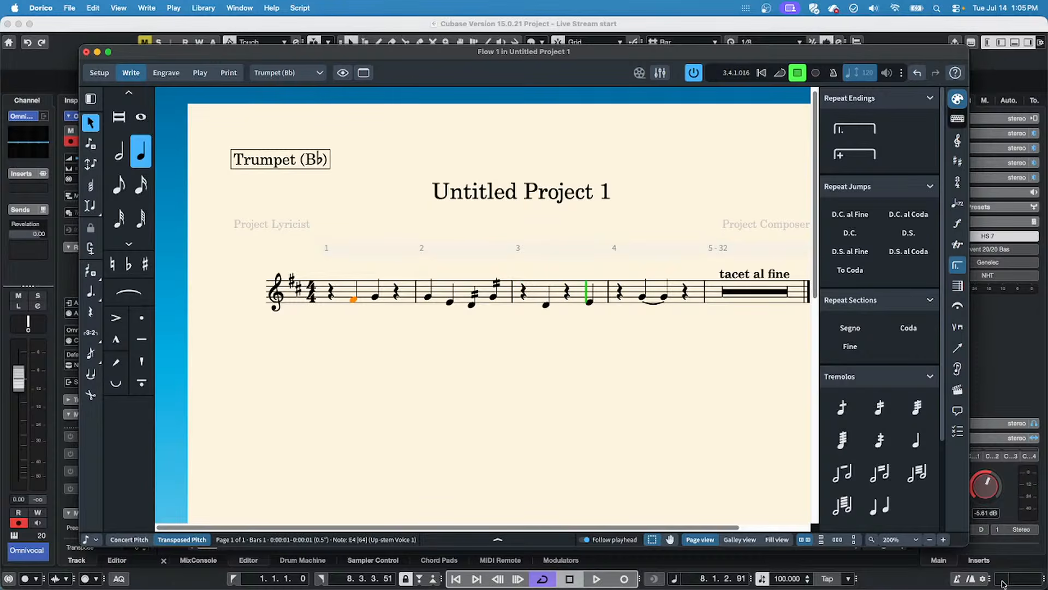
{"action": "key", "text": "space"}
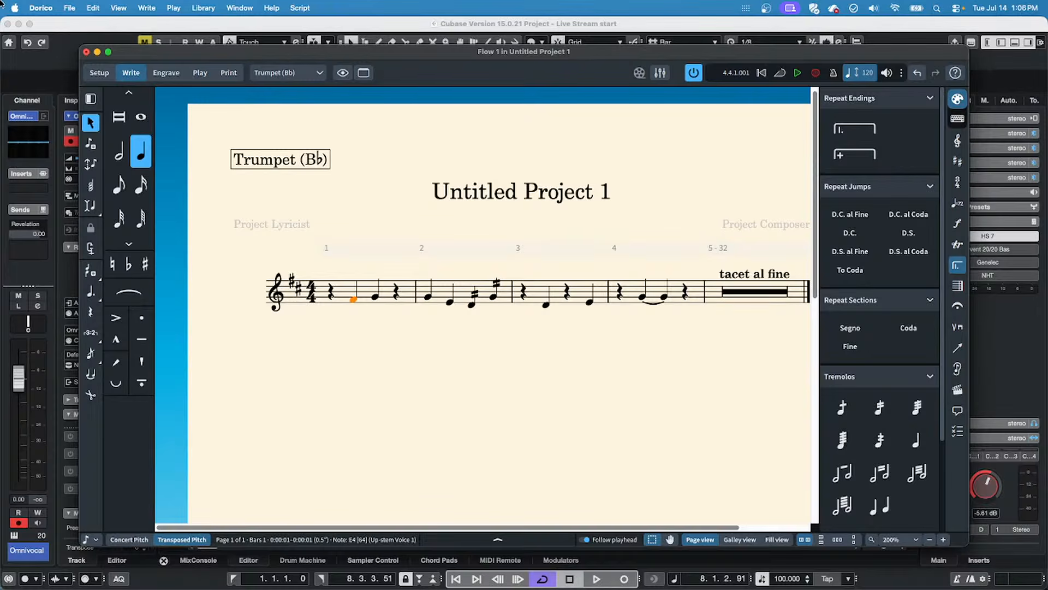
Export Flow 1 as uncompressed MusicXML with only the 02_Trumpet layout, excluding the Full score and 01_Piano layouts.
{"action": "left_click", "coordinate": [108, 52]}
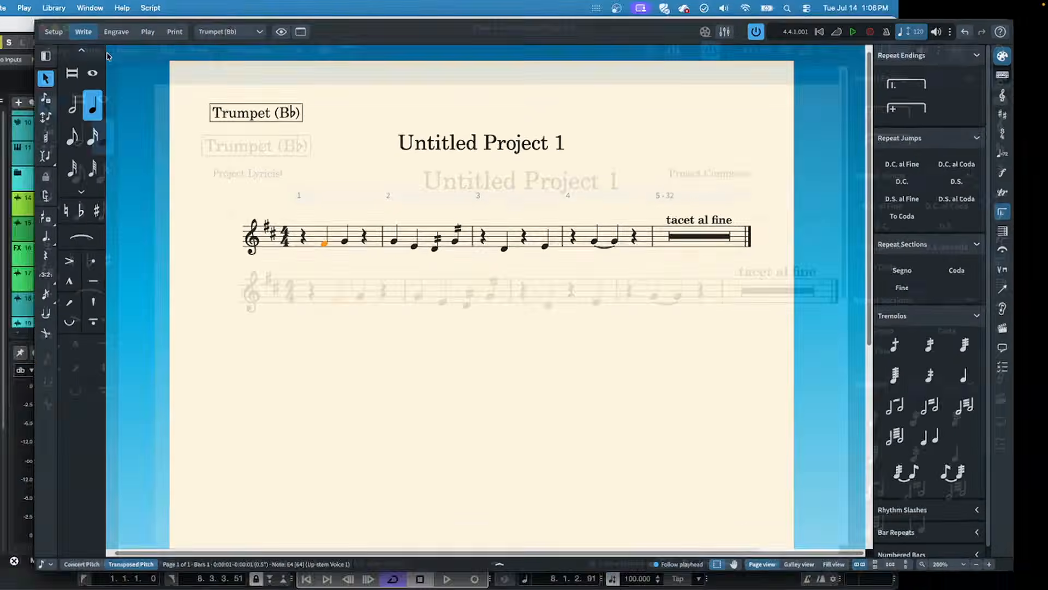
{"action": "left_click", "coordinate": [69, 7]}
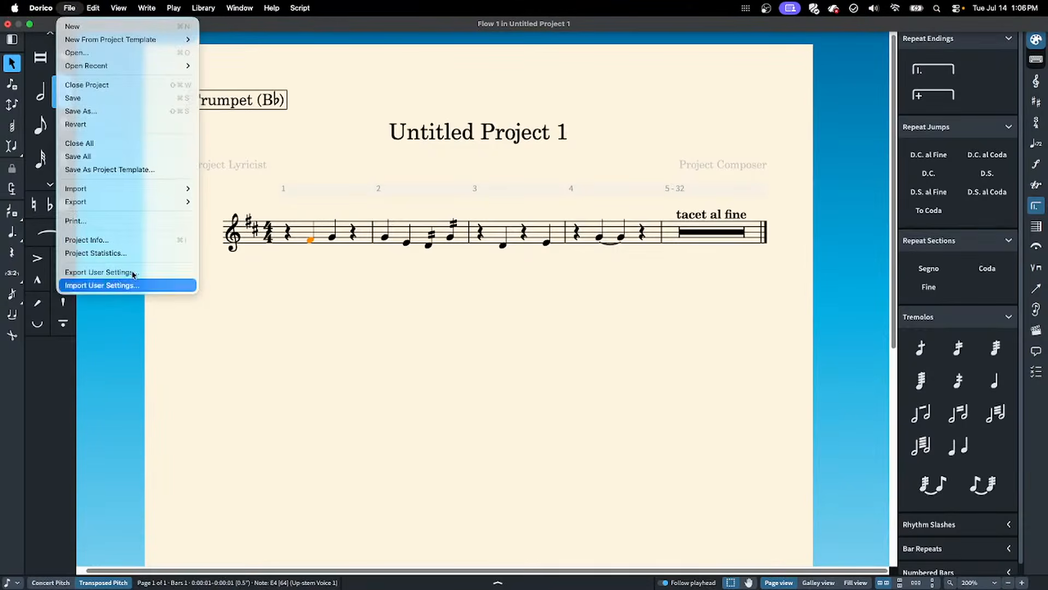
{"action": "mouse_move", "coordinate": [143, 209]}
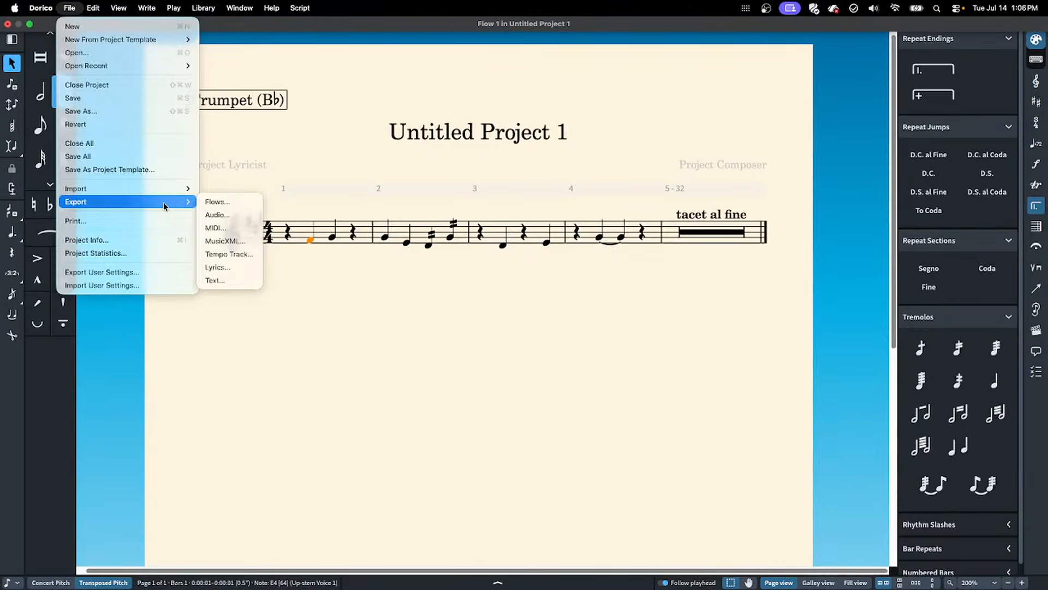
{"action": "left_click", "coordinate": [245, 239]}
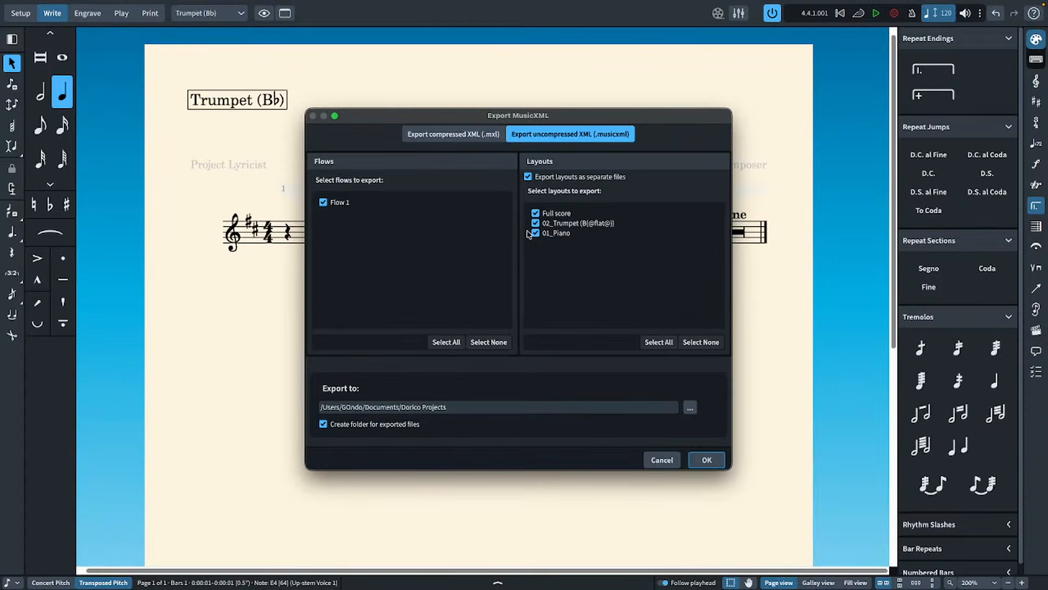
{"action": "left_click", "coordinate": [535, 233]}
{"action": "left_click", "coordinate": [536, 213]}
{"action": "left_click", "coordinate": [709, 460]}
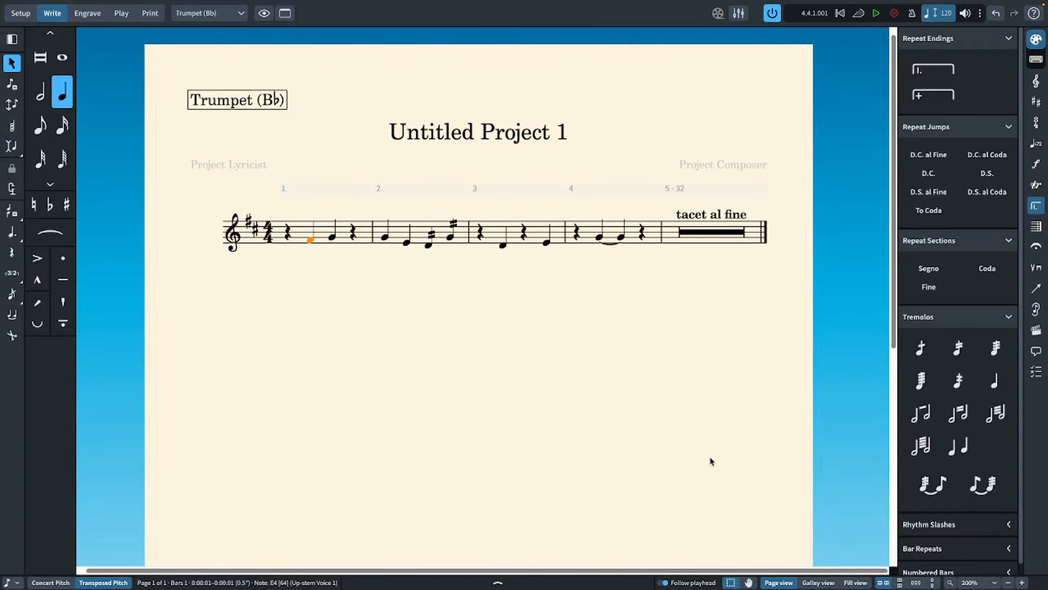
Switch to Cubase and create a new empty project in the Live Streams folder.
{"action": "key", "text": "super+Tab"}
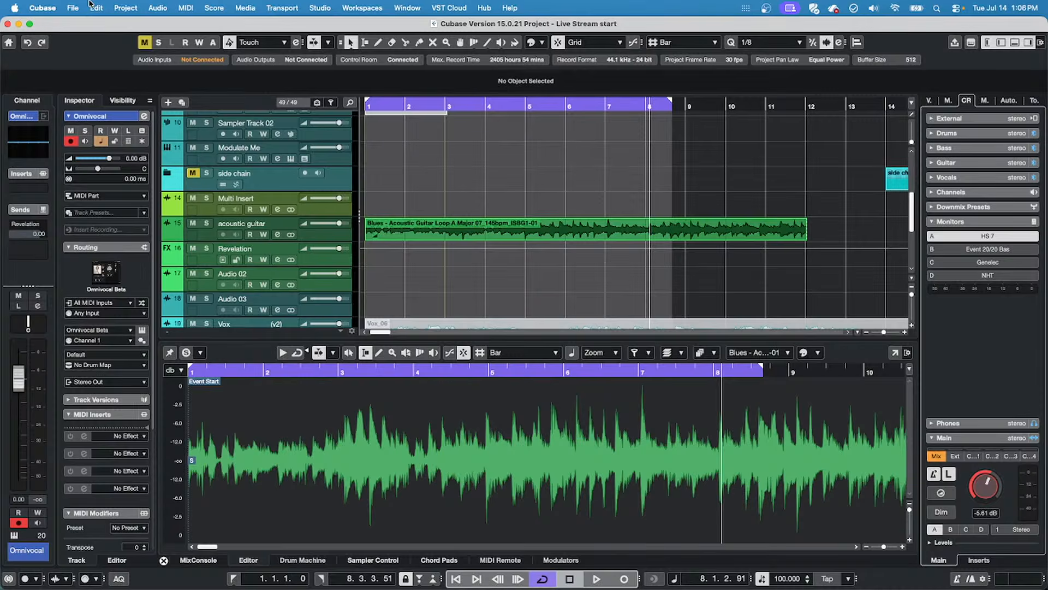
{"action": "left_click", "coordinate": [55, 8]}
{"action": "left_click", "coordinate": [82, 8]}
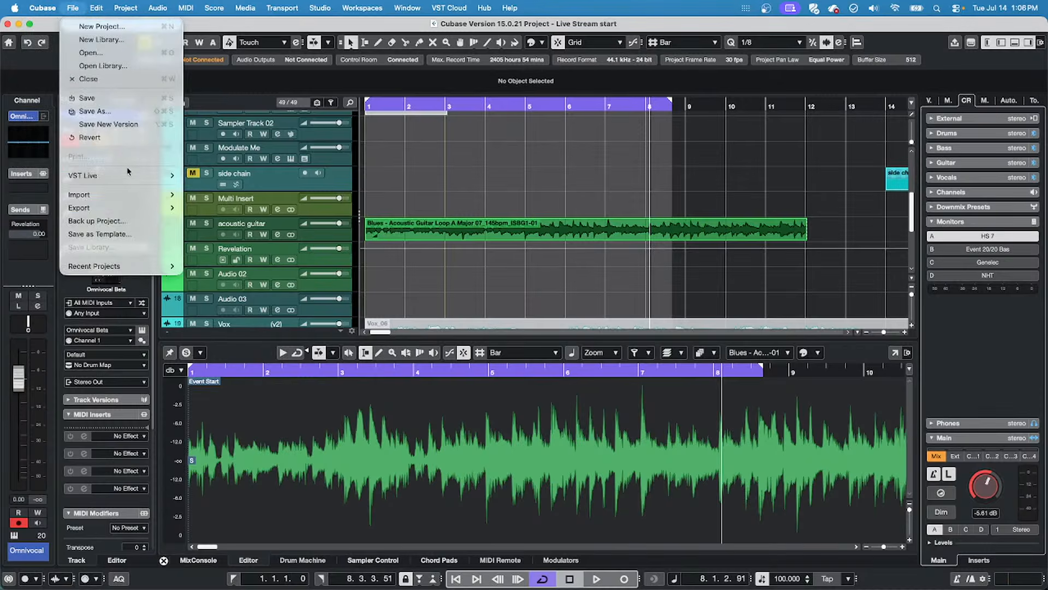
{"action": "mouse_move", "coordinate": [109, 195]}
{"action": "left_click", "coordinate": [115, 26]}
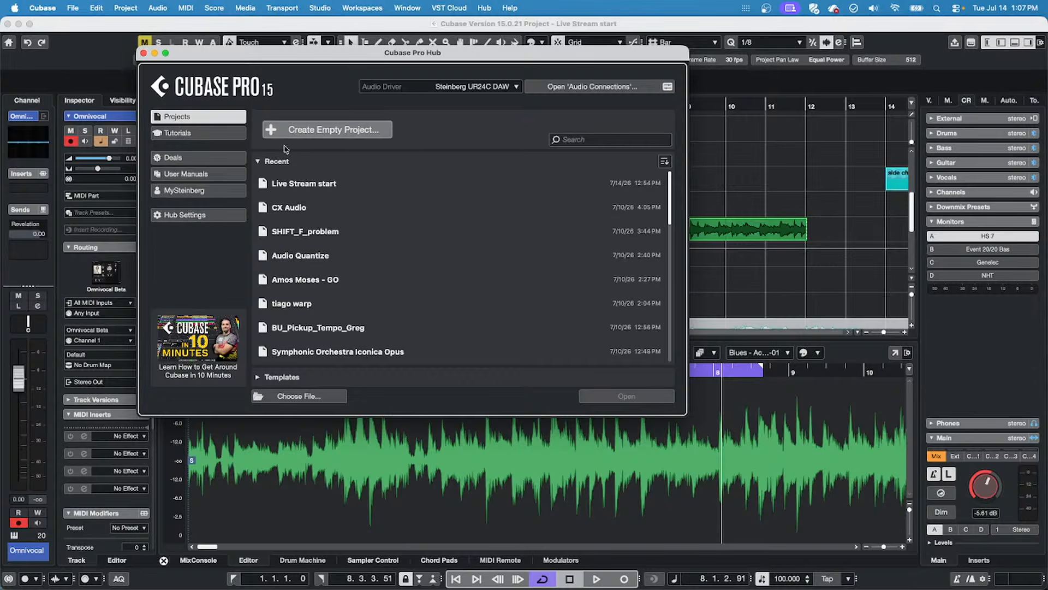
{"action": "left_click", "coordinate": [319, 126]}
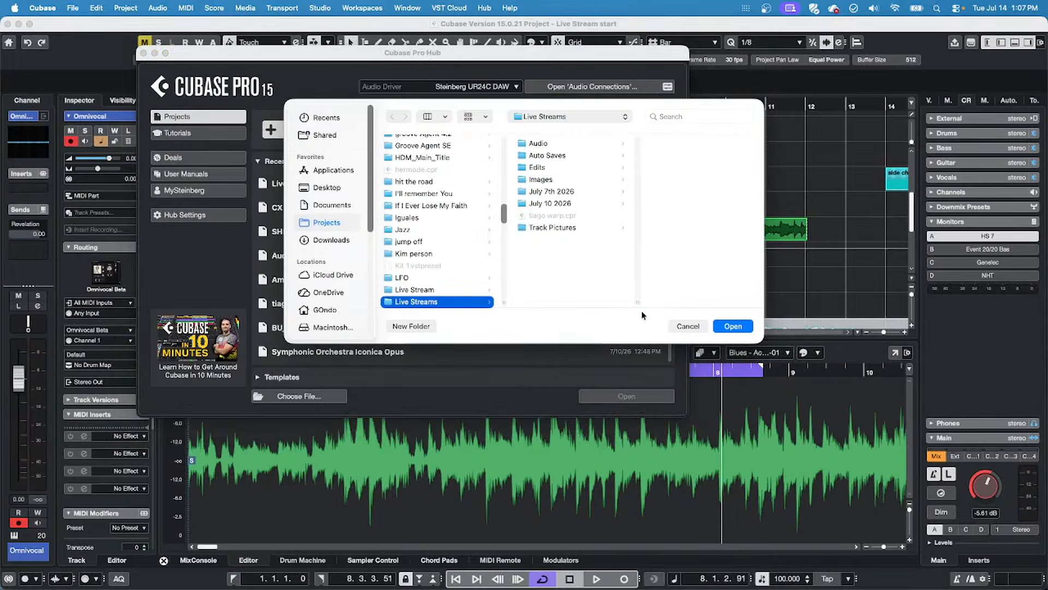
{"action": "left_click", "coordinate": [742, 328]}
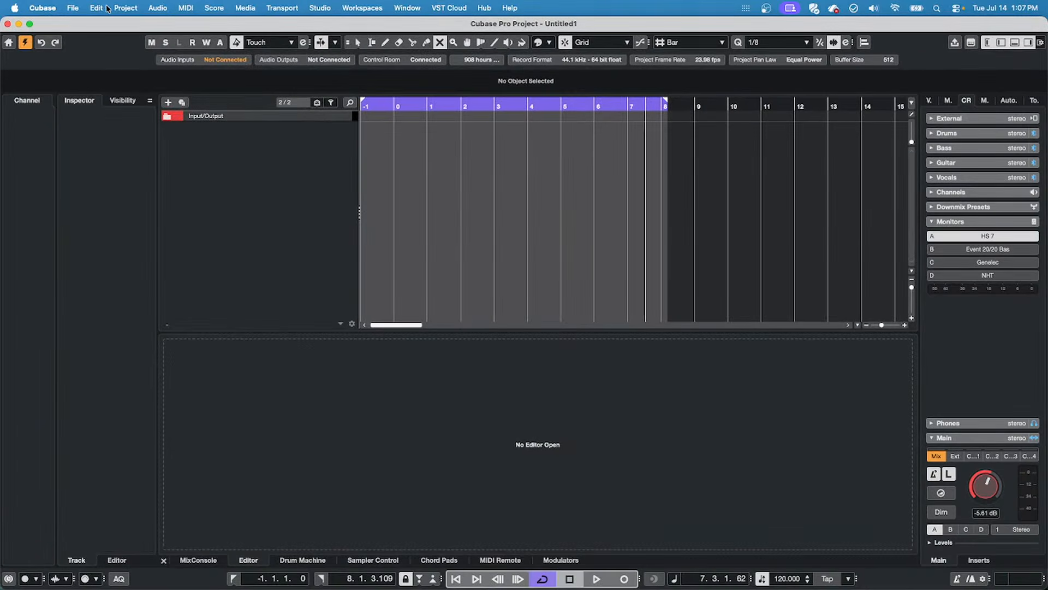
Import the MusicXML file from Documents > Dorico Projects > Flows from Untitled Project 1, using Live Streams as the project folder.
{"action": "left_click", "coordinate": [74, 6]}
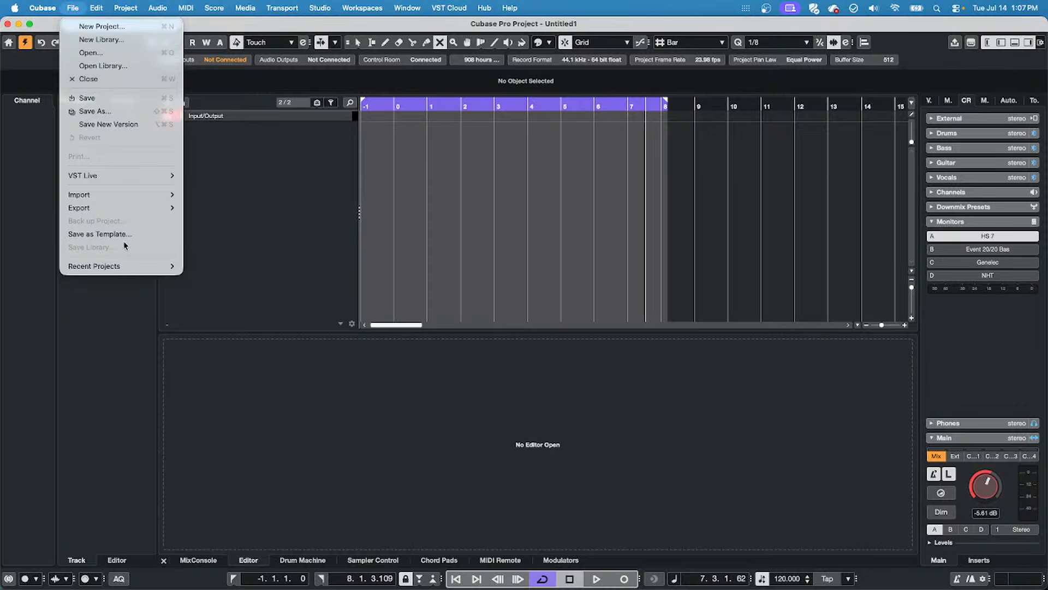
{"action": "mouse_move", "coordinate": [141, 195]}
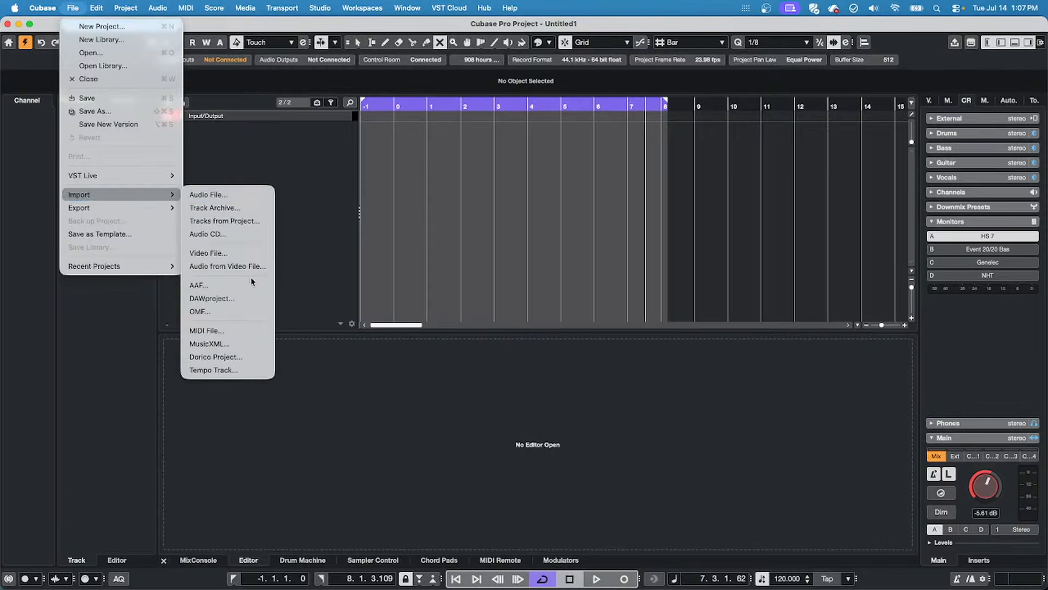
{"action": "left_click", "coordinate": [590, 310]}
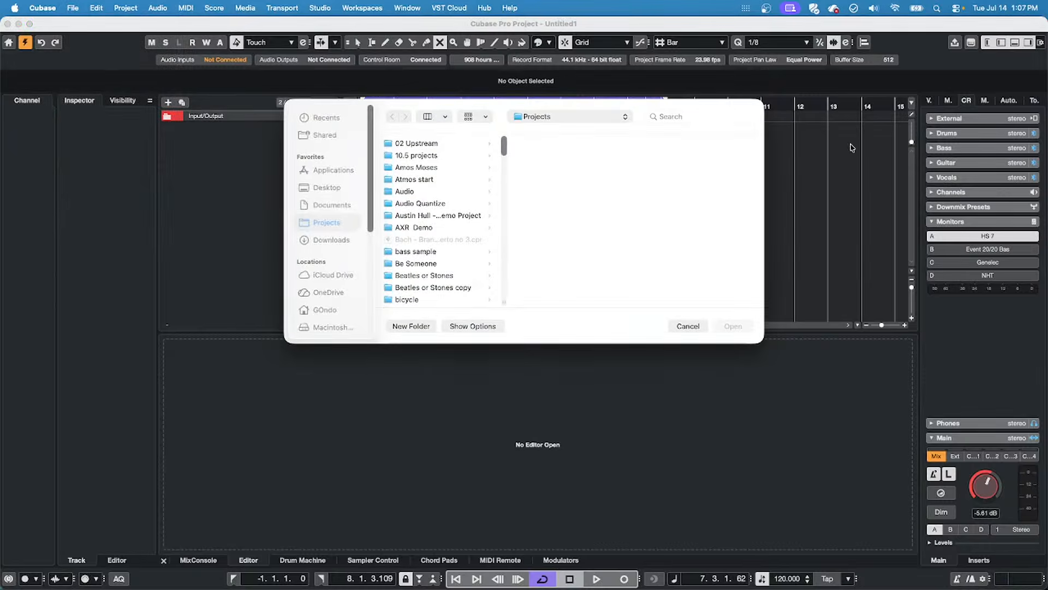
{"action": "left_click", "coordinate": [341, 204]}
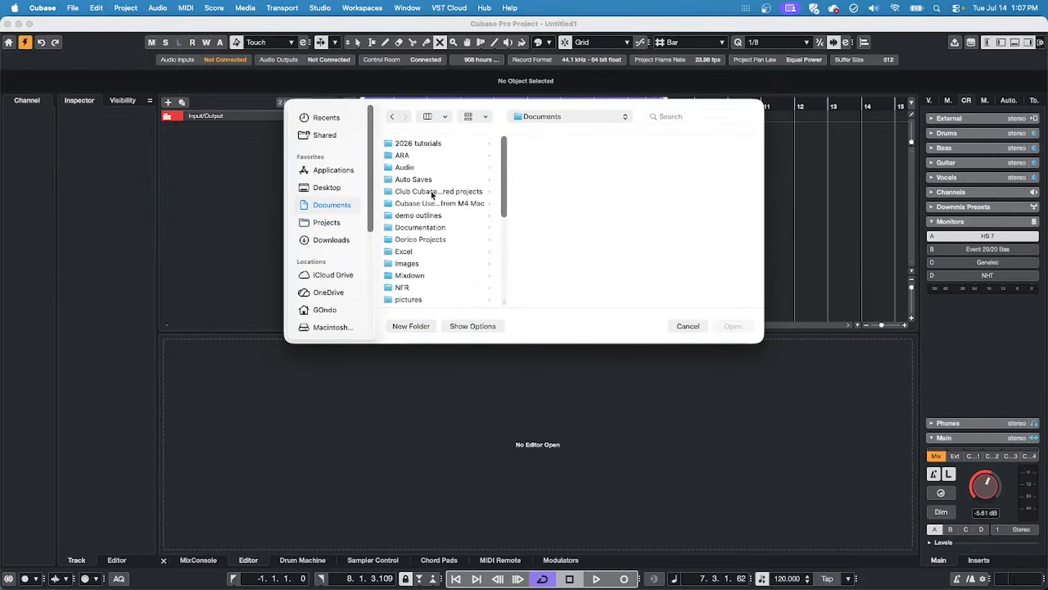
{"action": "left_click", "coordinate": [446, 242]}
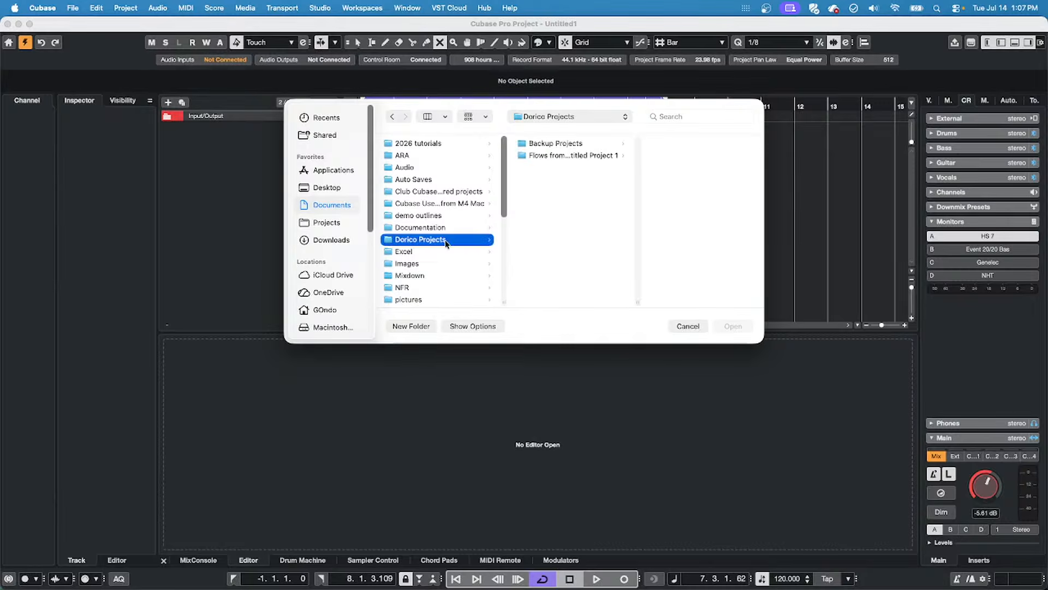
{"action": "left_click", "coordinate": [556, 158]}
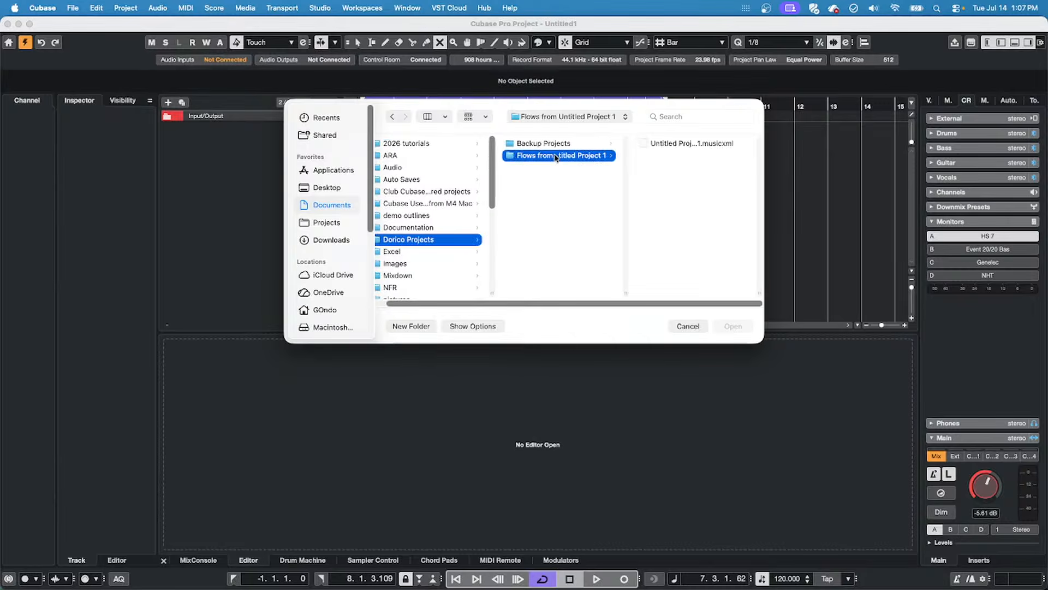
{"action": "left_click", "coordinate": [695, 141]}
{"action": "double_click", "coordinate": [695, 143]}
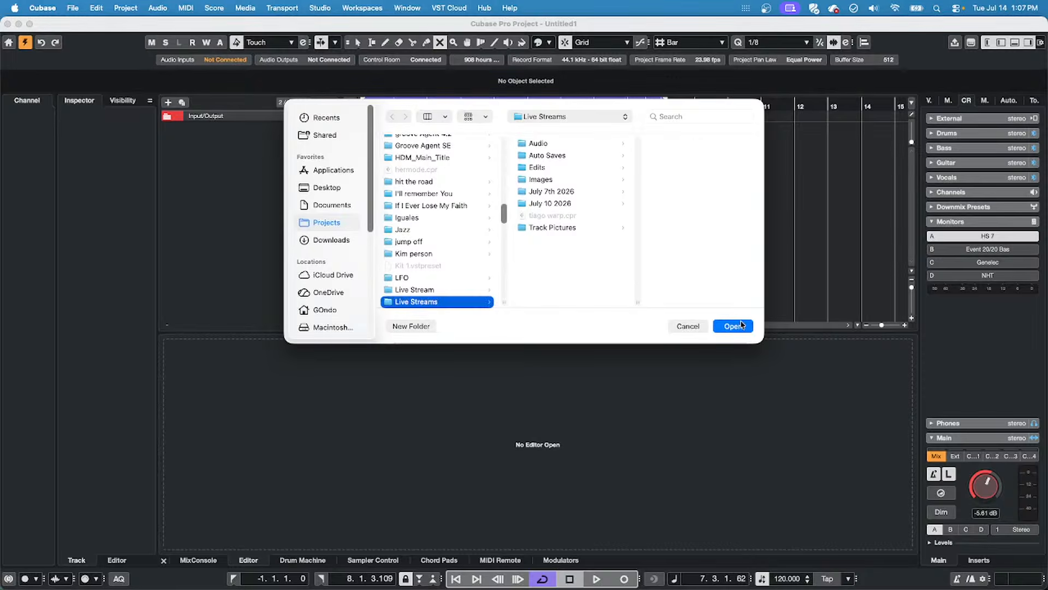
{"action": "left_click", "coordinate": [733, 326]}
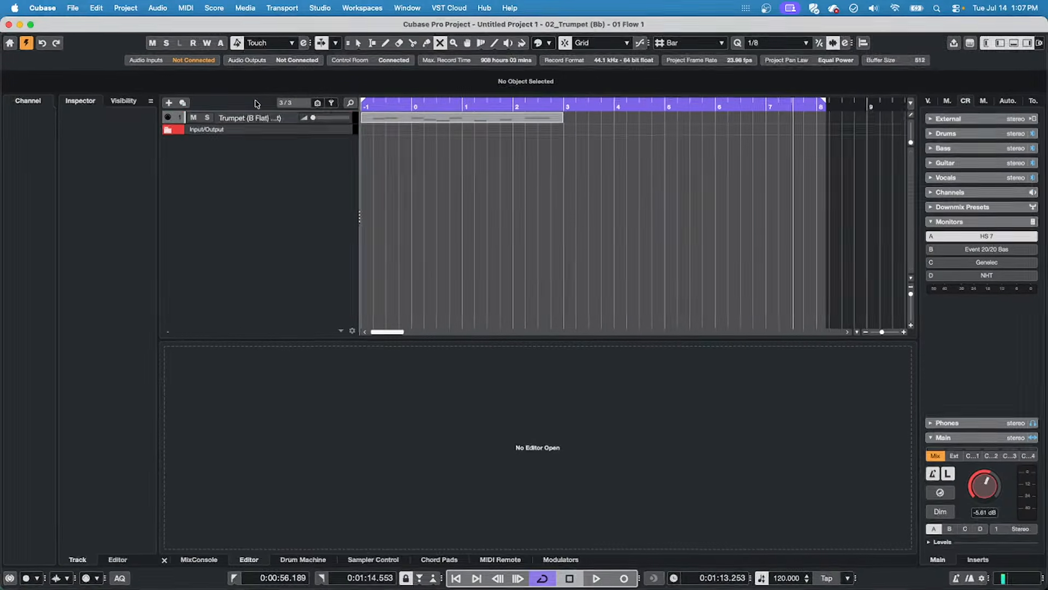
Enlarge the imported trumpet track and open its MIDI part for editing.
{"action": "left_click", "coordinate": [274, 123]}
{"action": "left_click_drag", "start_coordinate": [273, 158], "coordinate": [273, 195]}
{"action": "key", "text": "1"}
{"action": "double_click", "coordinate": [442, 168]}
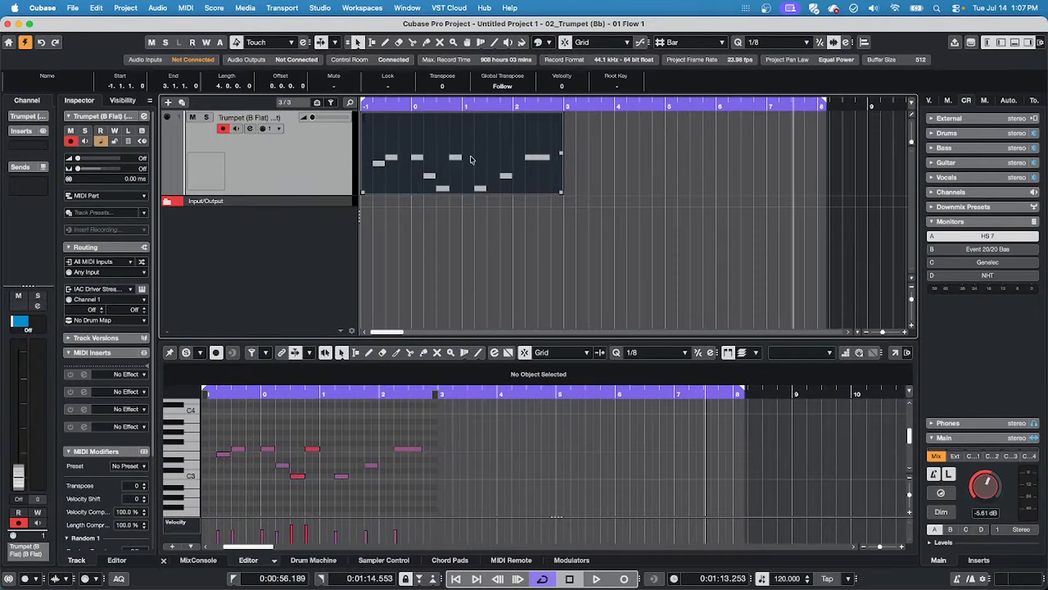
Examine the imported trumpet notation in the Score Editor, and close the editor.
{"action": "key", "text": "super+r"}
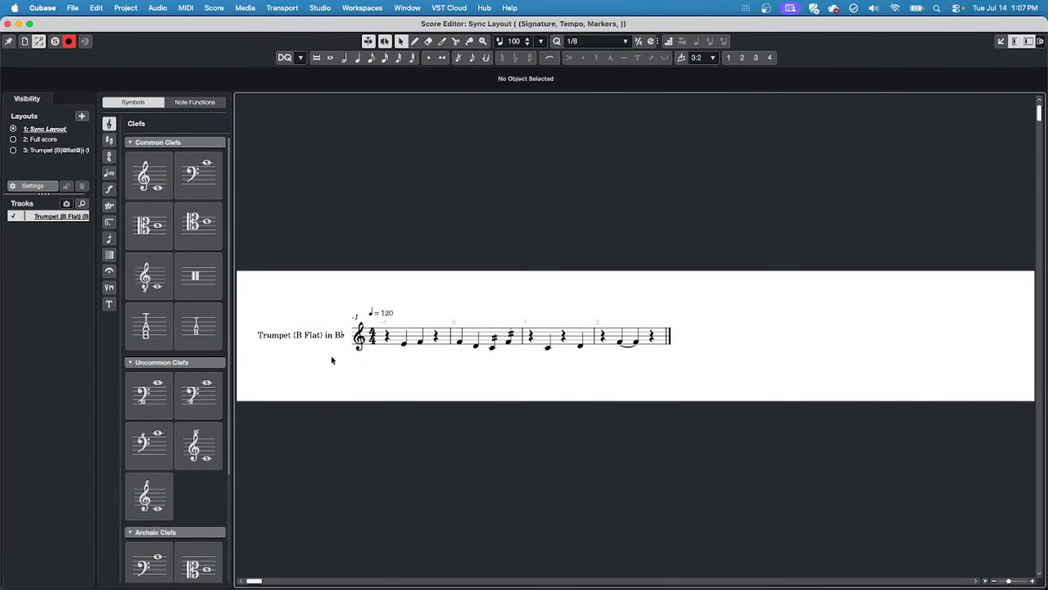
{"action": "scroll", "coordinate": [494, 356], "scroll_direction": "up", "scroll_amount": 3}
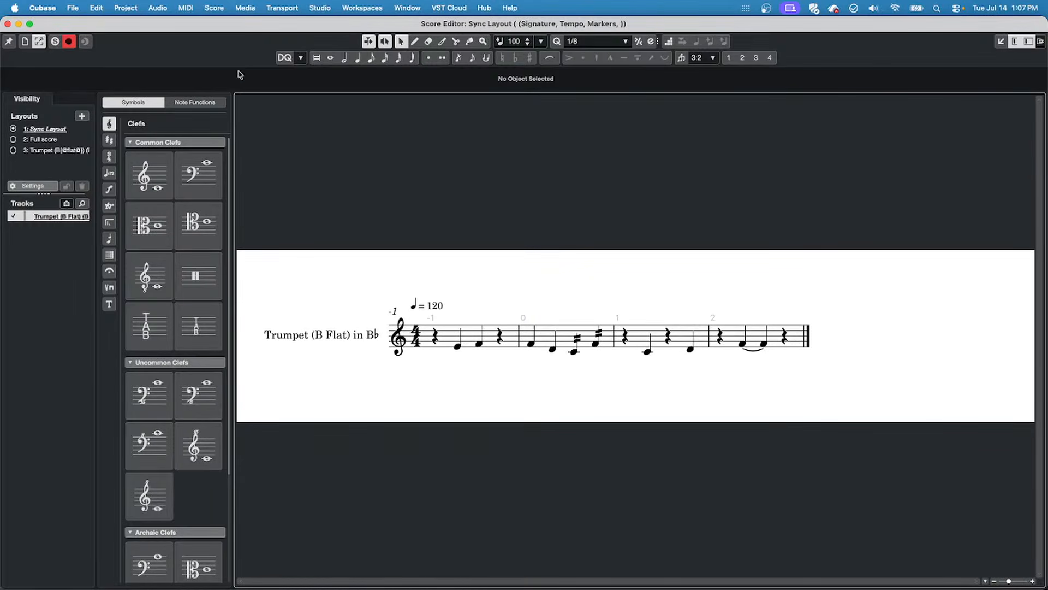
{"action": "left_click", "coordinate": [7, 24]}
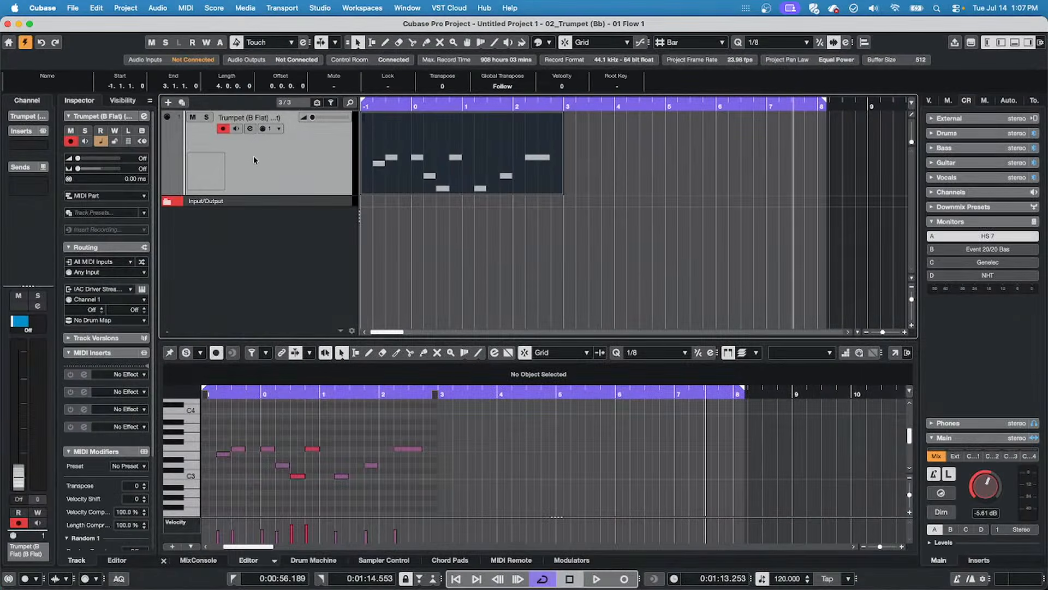
Look through the output routing options of the trumpet MIDI track without changing the assignment.
{"action": "left_click", "coordinate": [400, 190]}
{"action": "left_click", "coordinate": [116, 290]}
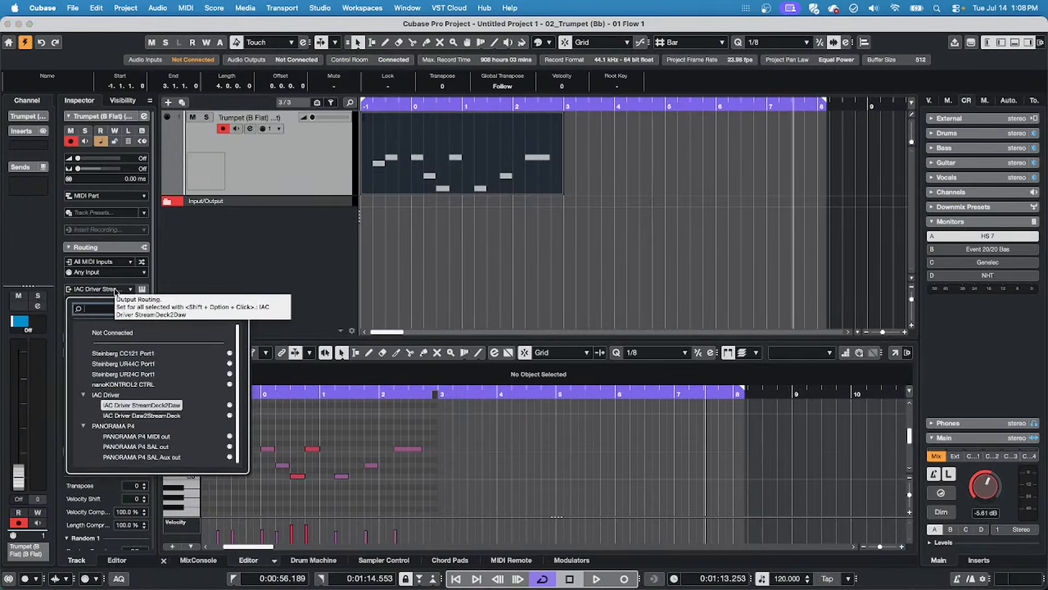
{"action": "left_click", "coordinate": [318, 181]}
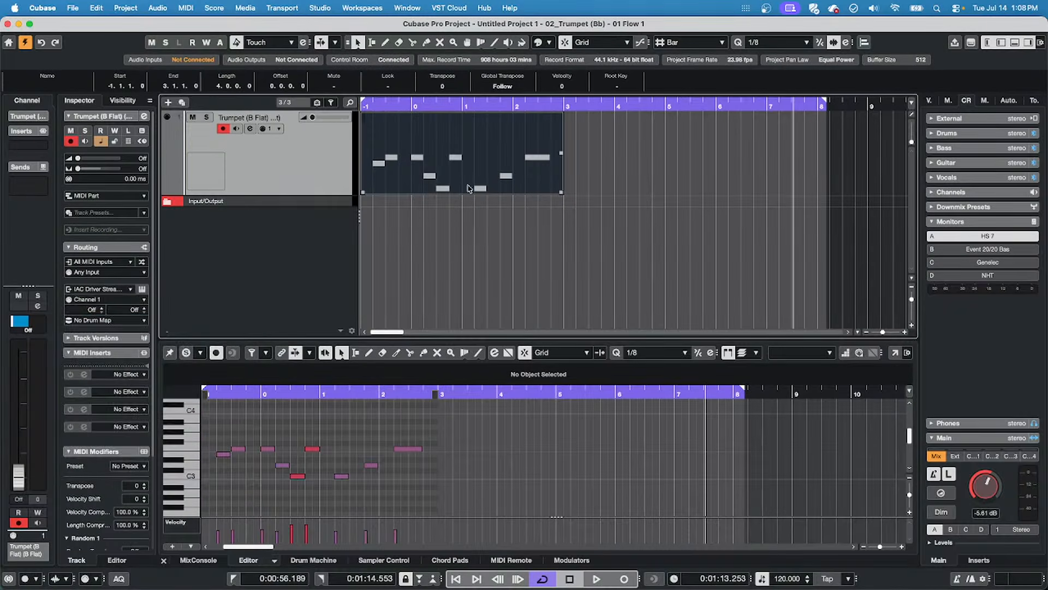
Add one instrument track using HALion Sonic, with all MIDI inputs and output routed to Stereo Out.
{"action": "left_click", "coordinate": [365, 160]}
{"action": "right_click", "coordinate": [295, 163]}
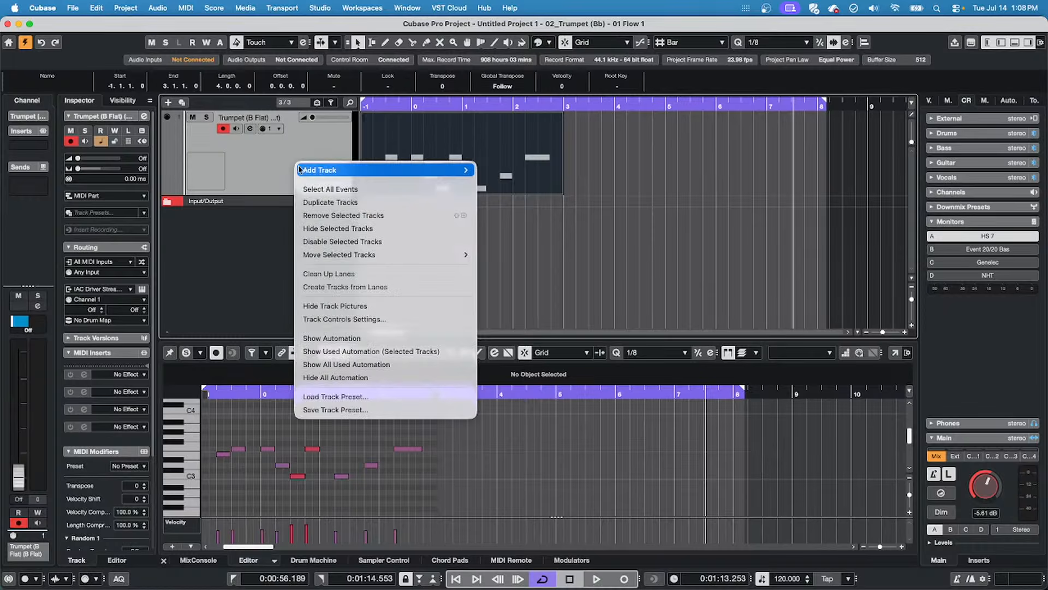
{"action": "mouse_move", "coordinate": [306, 170]}
{"action": "left_click", "coordinate": [524, 183]}
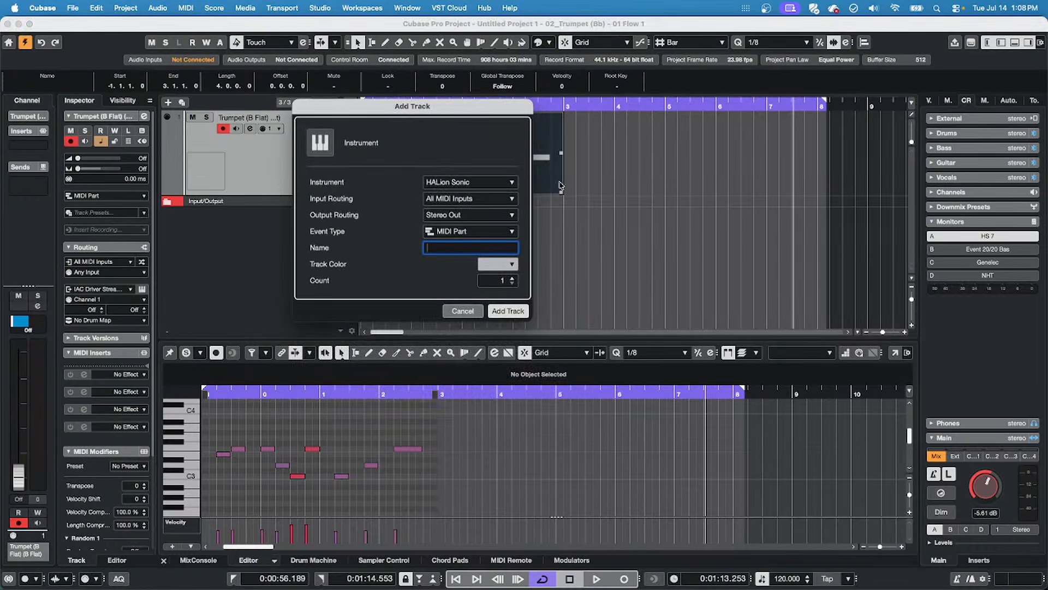
{"action": "left_click", "coordinate": [506, 313]}
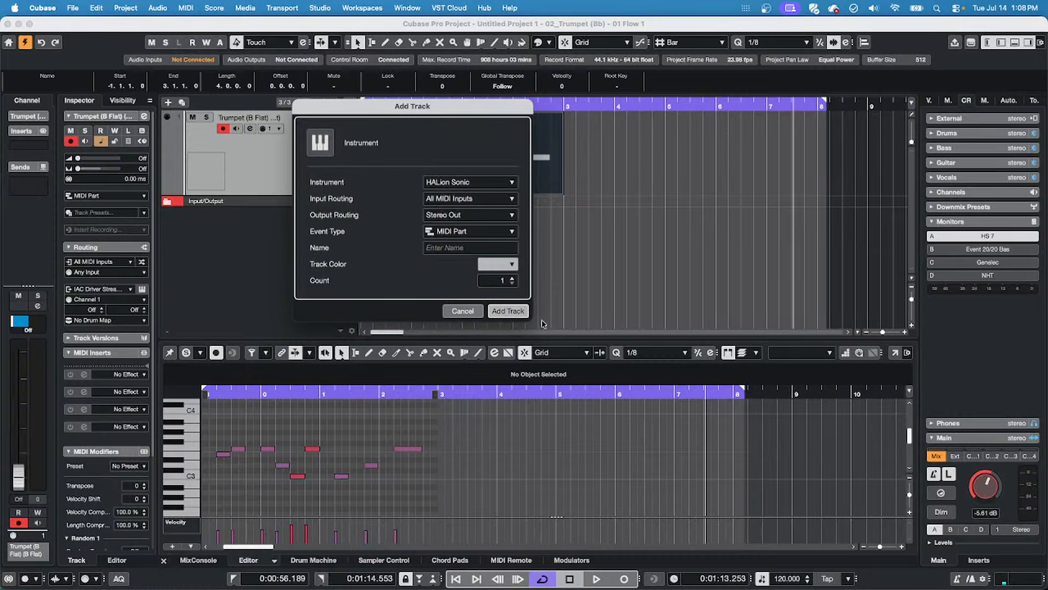
Load the Trumpet program from the Iconica Sketch library into HALion Sonic, and close the instrument window.
{"action": "scroll", "coordinate": [814, 447], "scroll_direction": "down", "scroll_amount": 5}
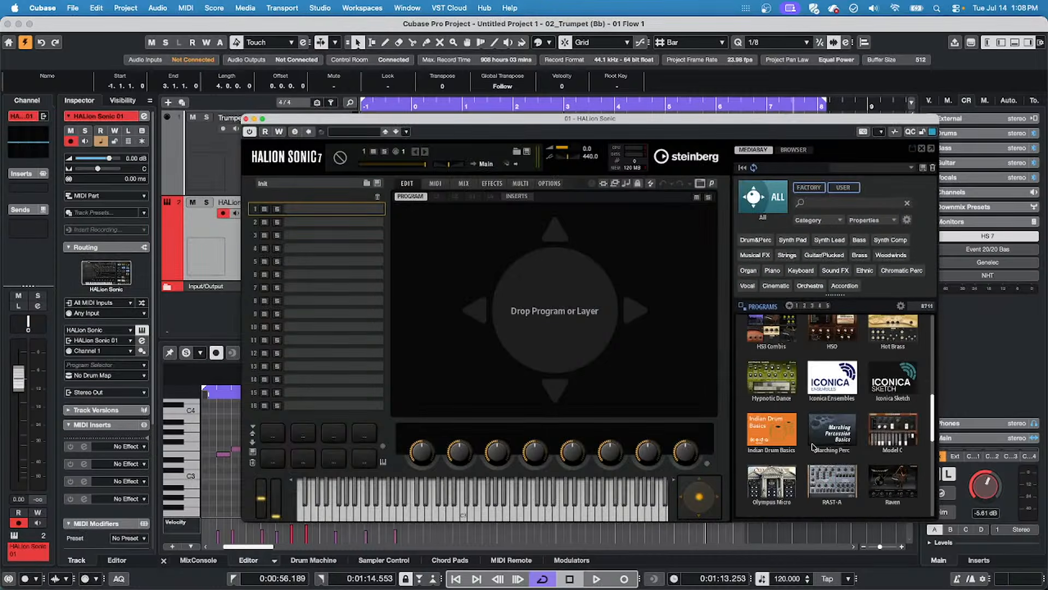
{"action": "scroll", "coordinate": [814, 446], "scroll_direction": "down", "scroll_amount": 2}
{"action": "scroll", "coordinate": [814, 446], "scroll_direction": "up", "scroll_amount": 5}
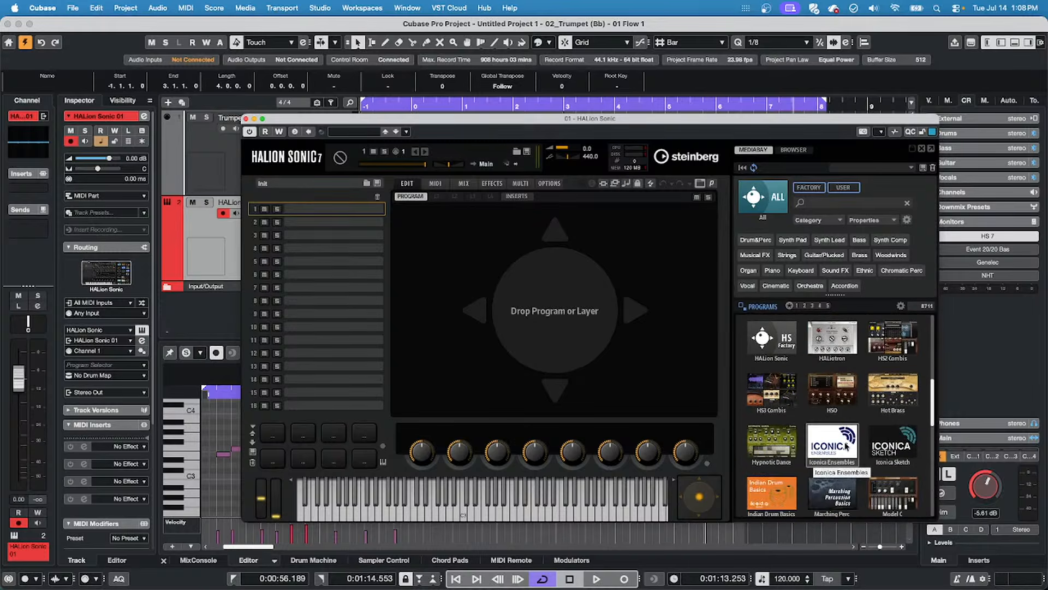
{"action": "left_click", "coordinate": [894, 447]}
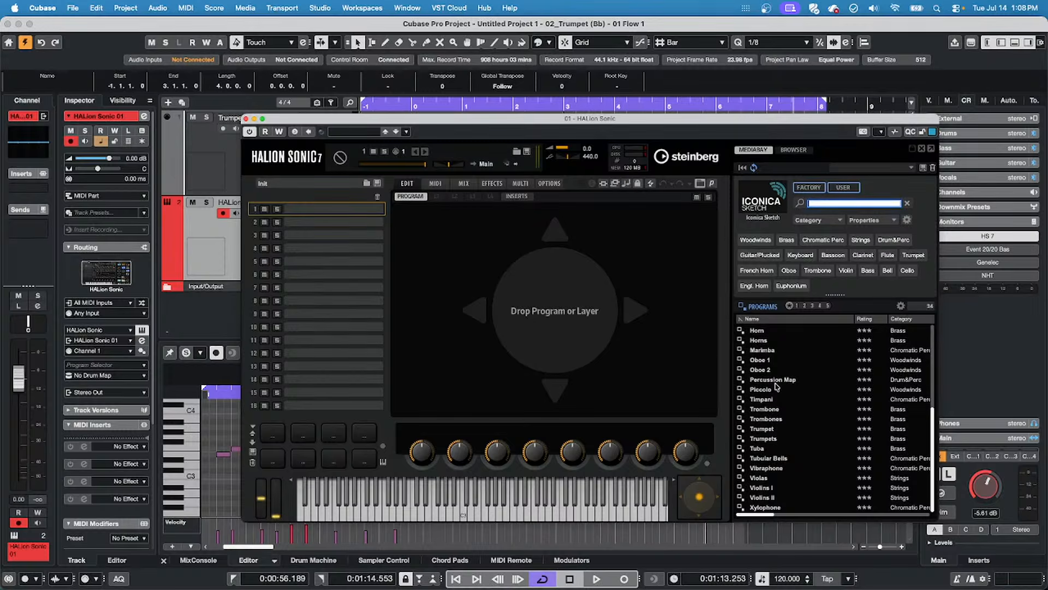
{"action": "double_click", "coordinate": [768, 430]}
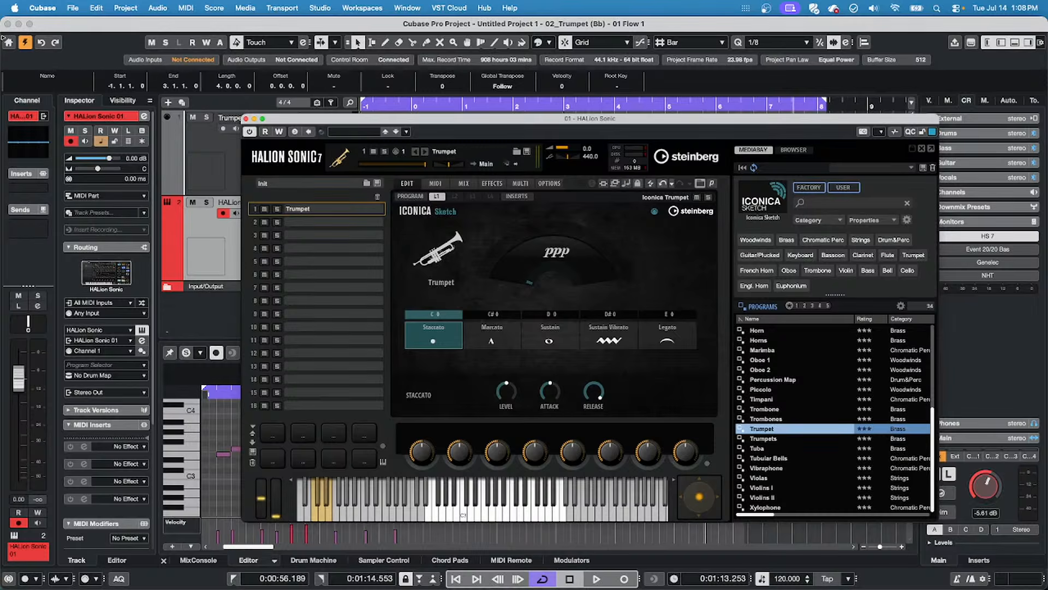
{"action": "left_click", "coordinate": [246, 120]}
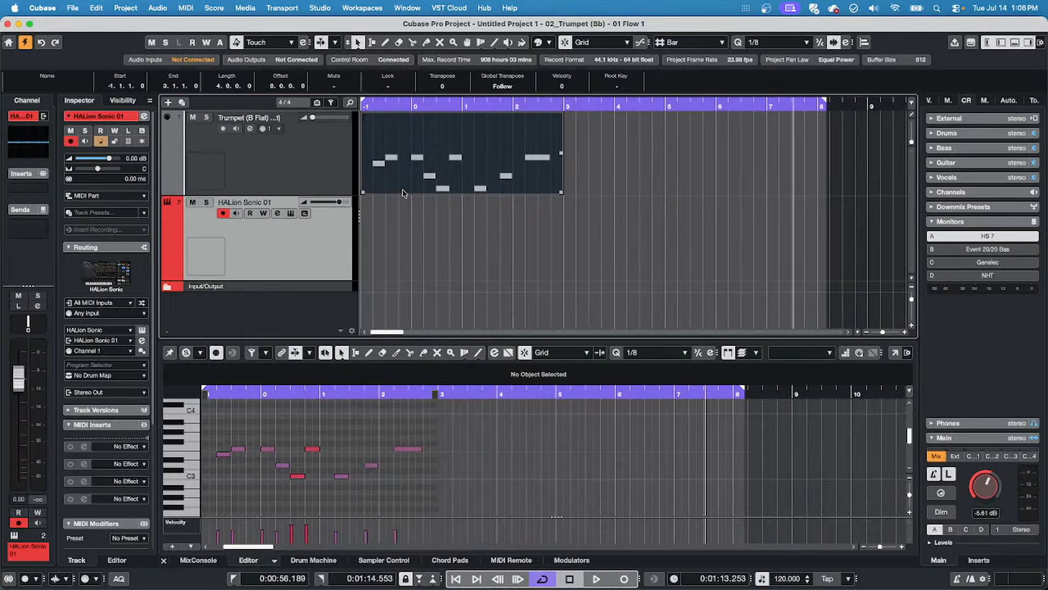
Move the trumpet MIDI part onto the HALion Sonic 01 track at the same position, and play it back.
{"action": "left_click", "coordinate": [400, 250]}
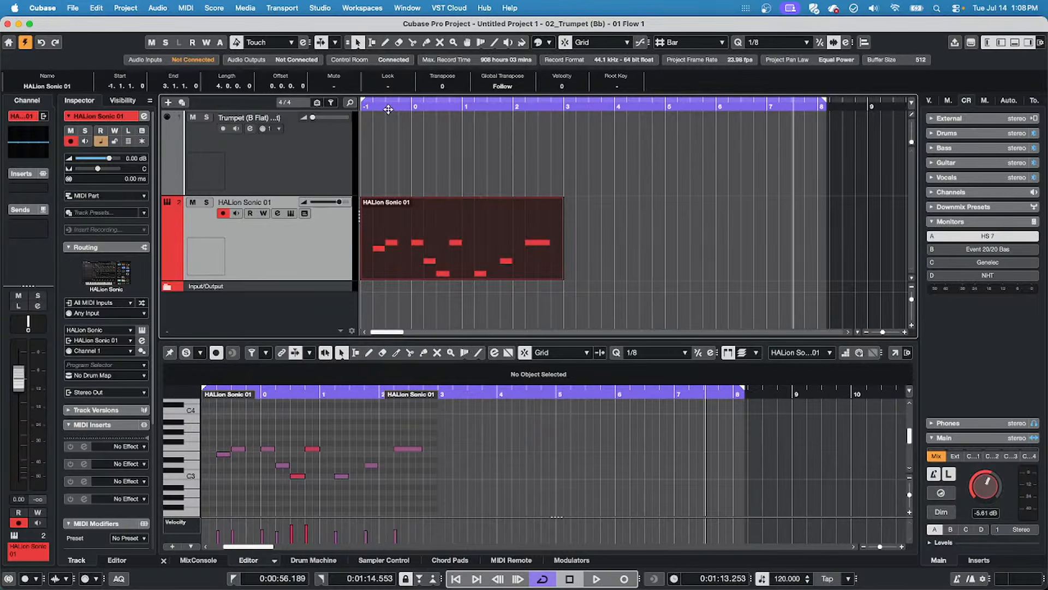
{"action": "key", "text": "space"}
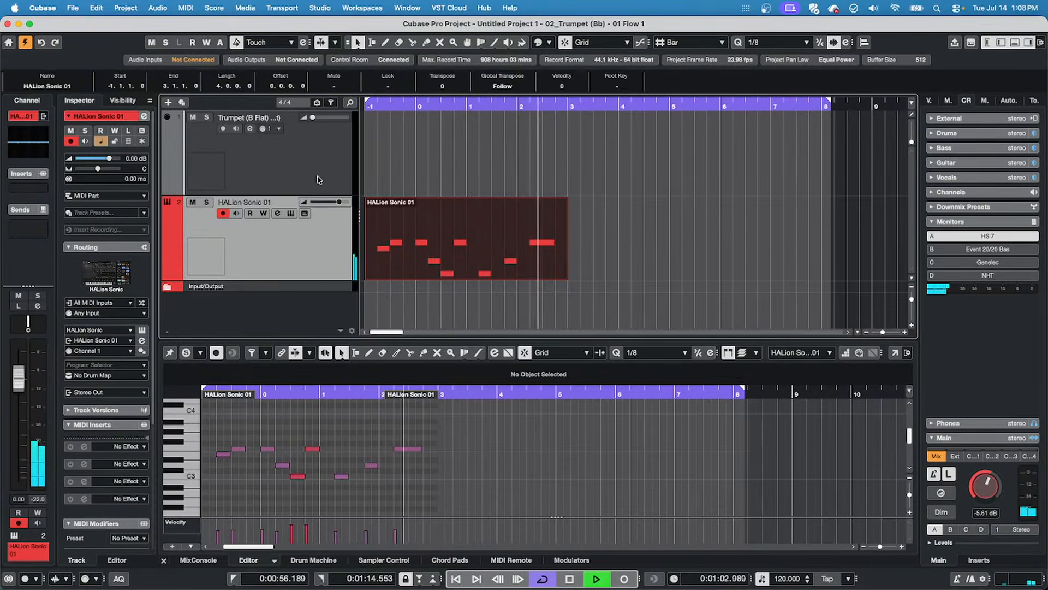
{"action": "key", "text": "space"}
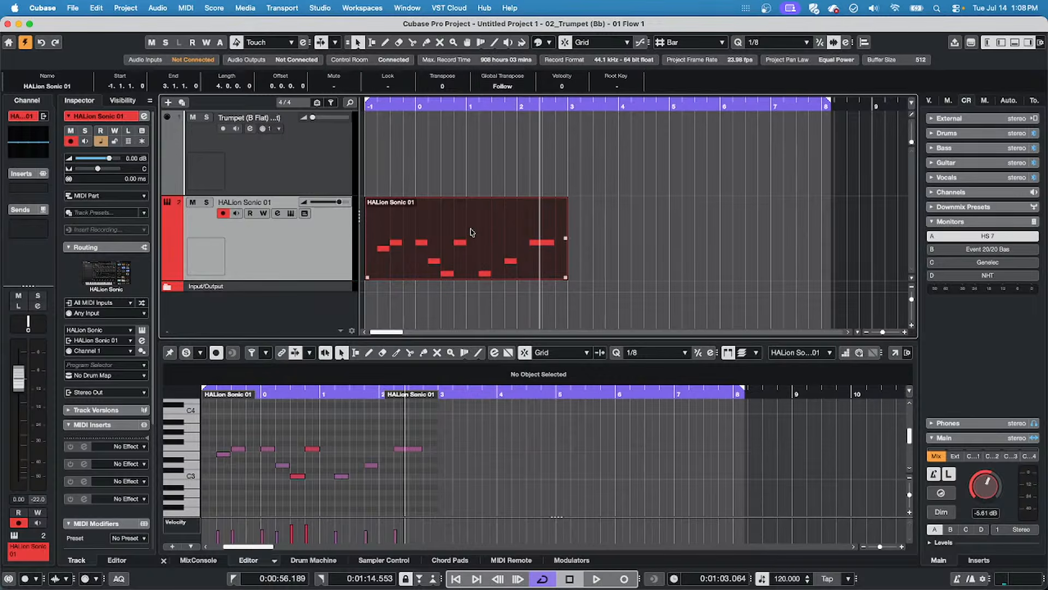
Examine the HALion Sonic 01 part's notation in the Score Editor, close the editor, and deselect the part.
{"action": "key", "text": "super+r"}
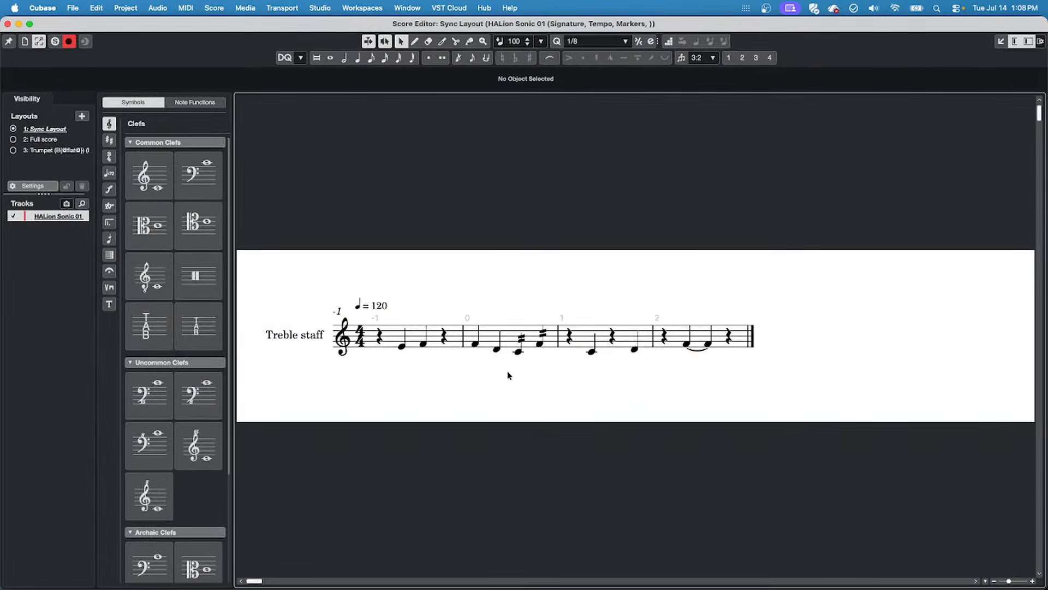
{"action": "key", "text": "h"}
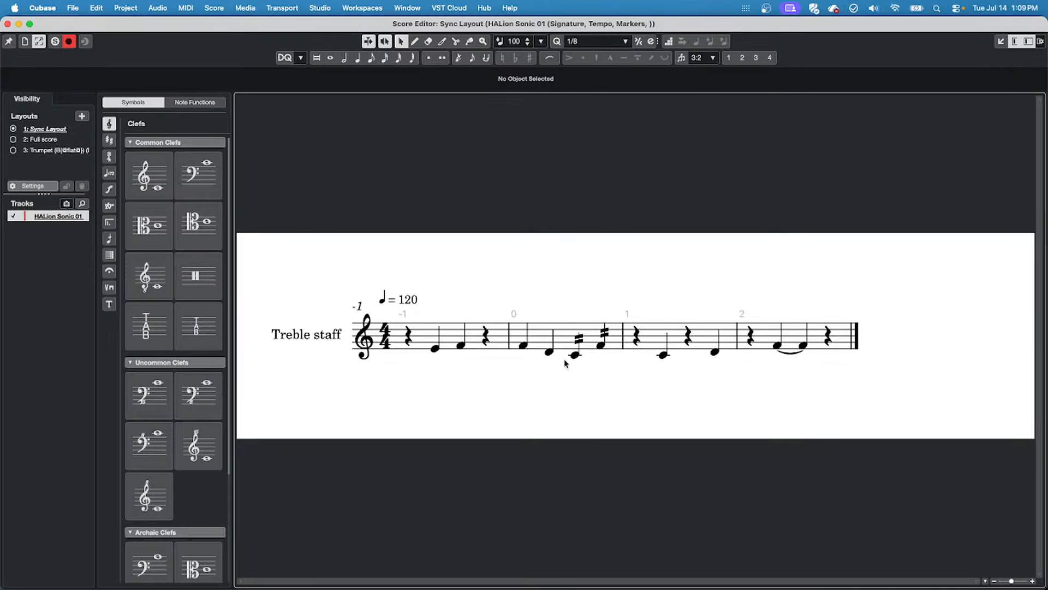
{"action": "left_click", "coordinate": [8, 24]}
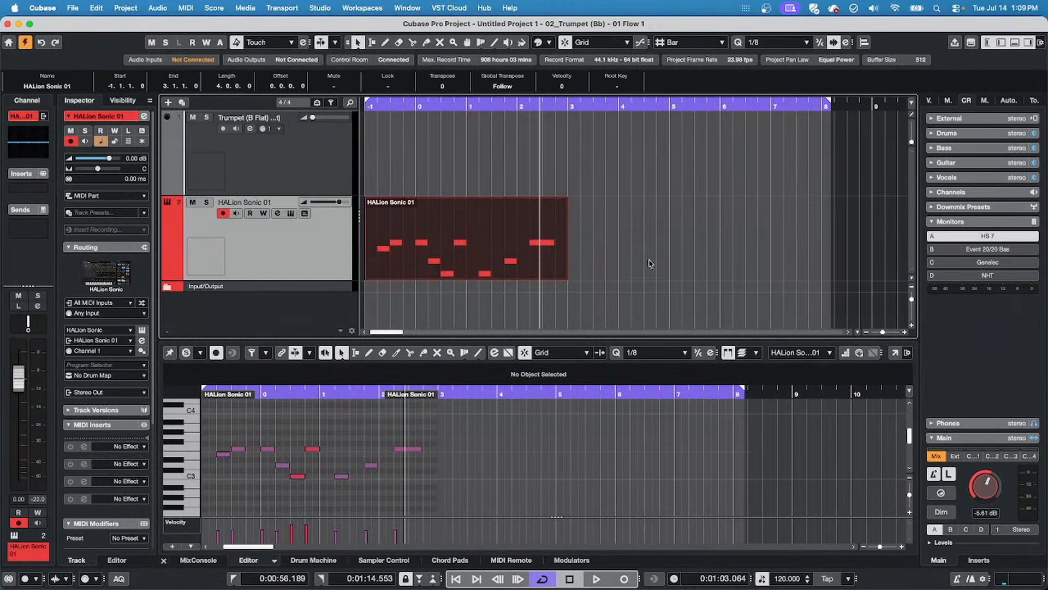
{"action": "left_click", "coordinate": [468, 172]}
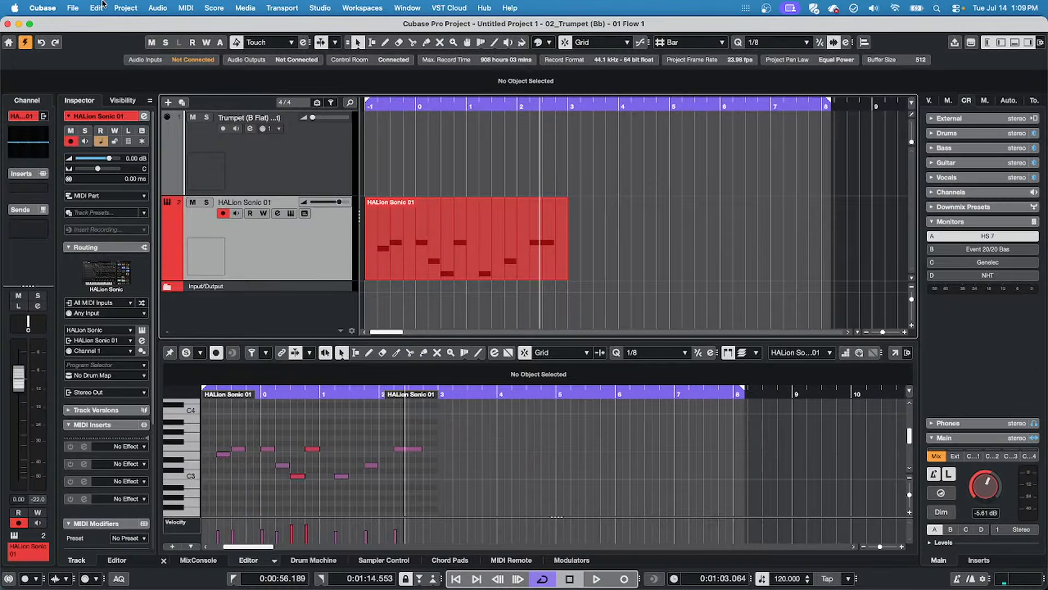
Switch to Dorico and quit it without saving the changes to Untitled Project 1.
{"action": "key", "text": "super+Tab"}
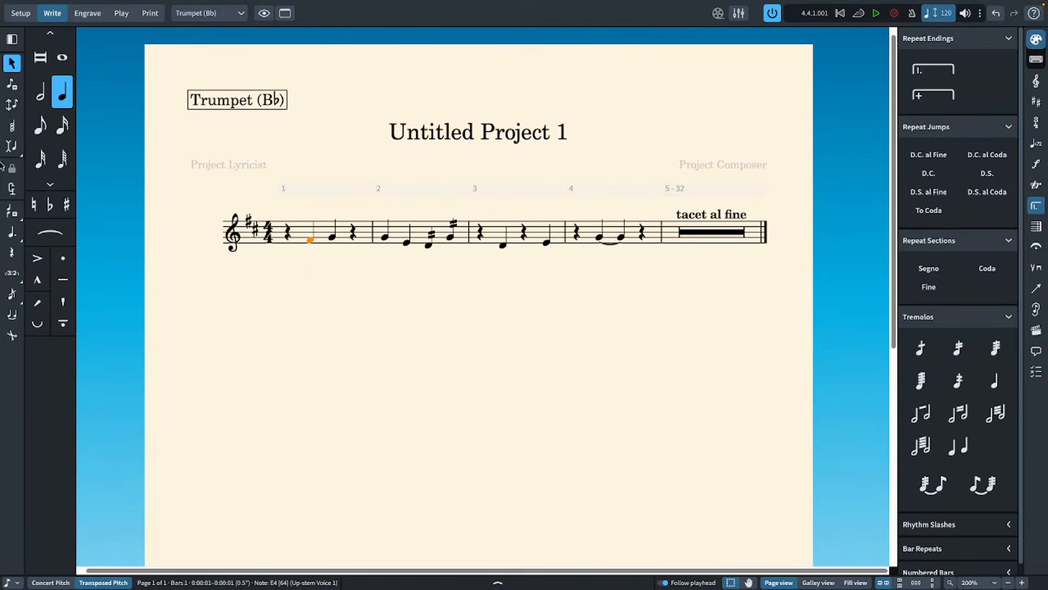
{"action": "left_click", "coordinate": [41, 8]}
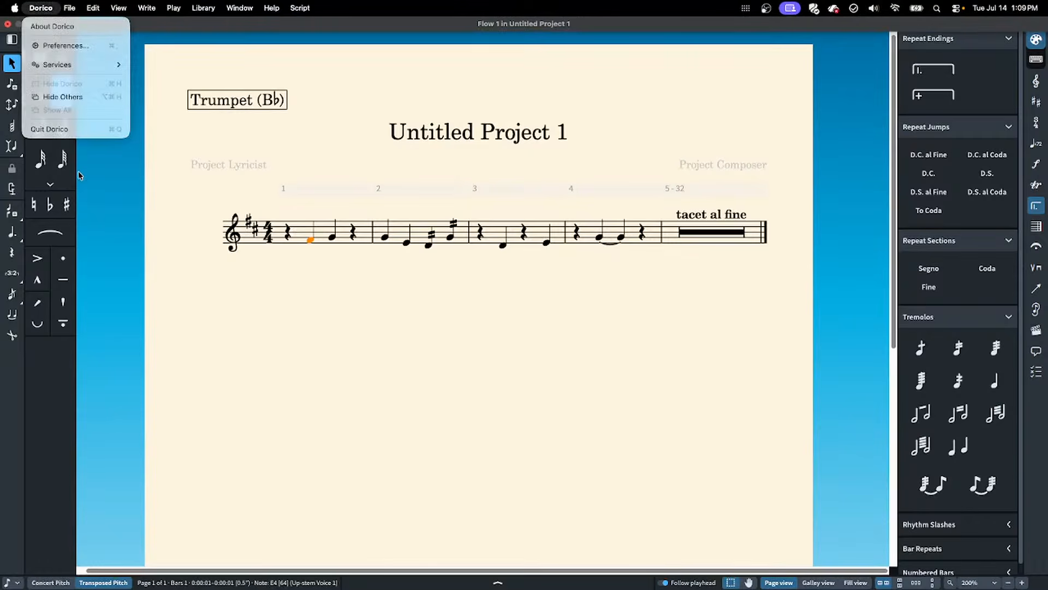
{"action": "left_click", "coordinate": [82, 130]}
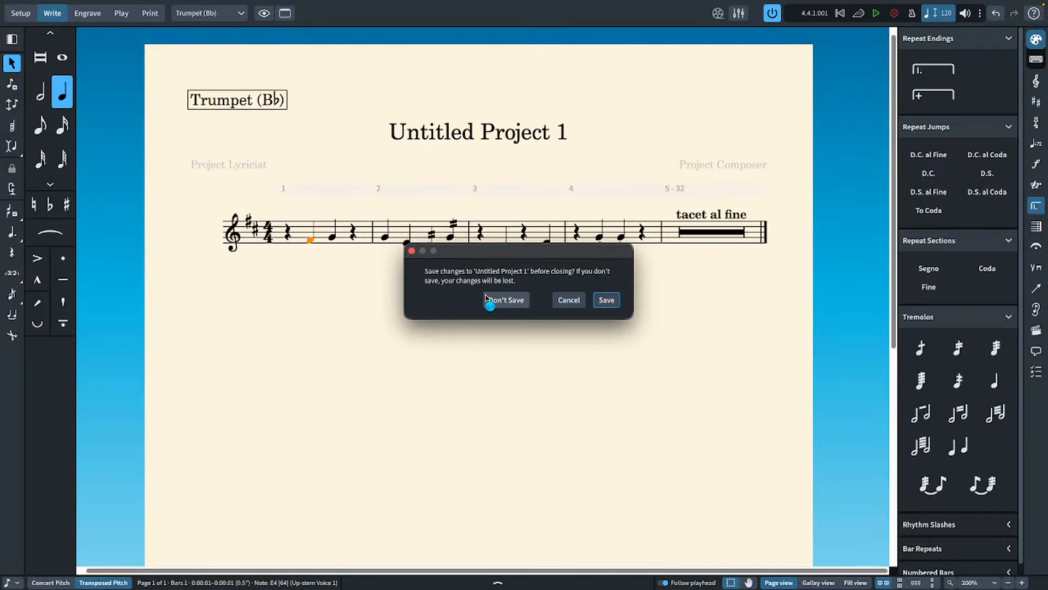
{"action": "left_click", "coordinate": [506, 300]}
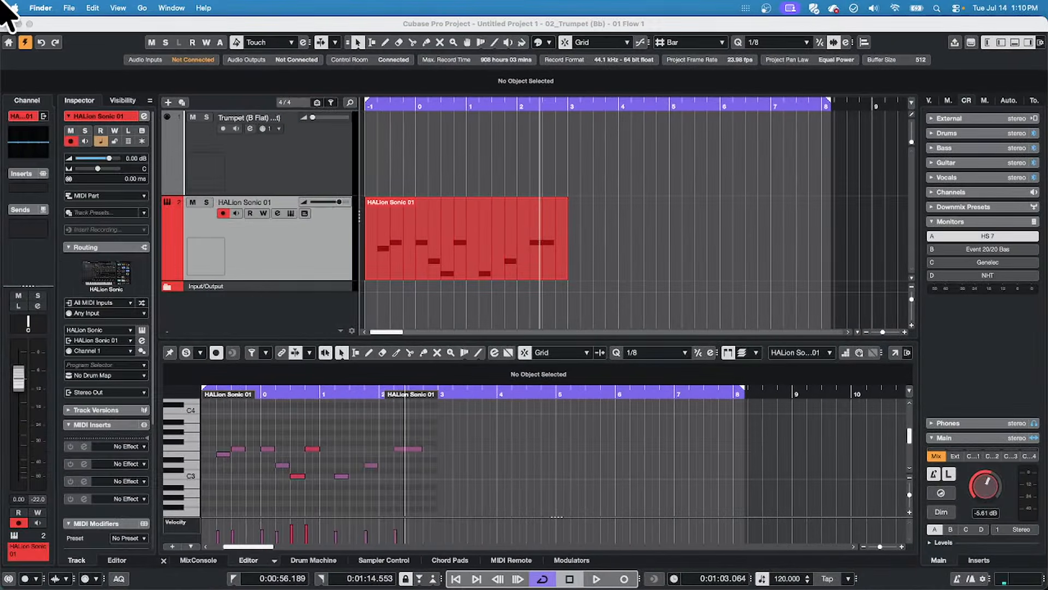
Open the recent Cubase project Live Stream start.cpr and activate it.
{"action": "left_click", "coordinate": [74, 8]}
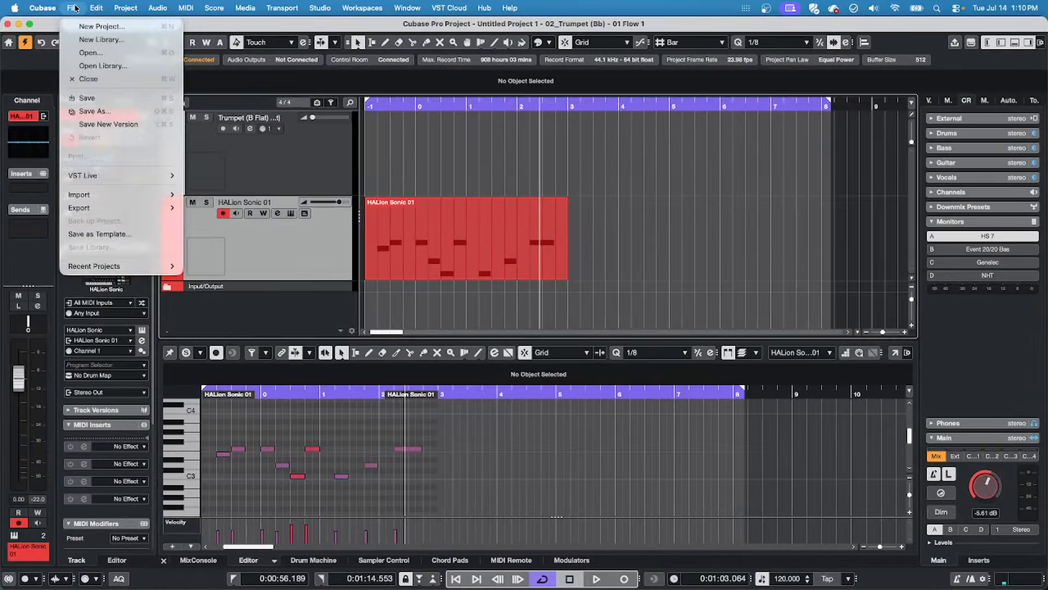
{"action": "mouse_move", "coordinate": [163, 266]}
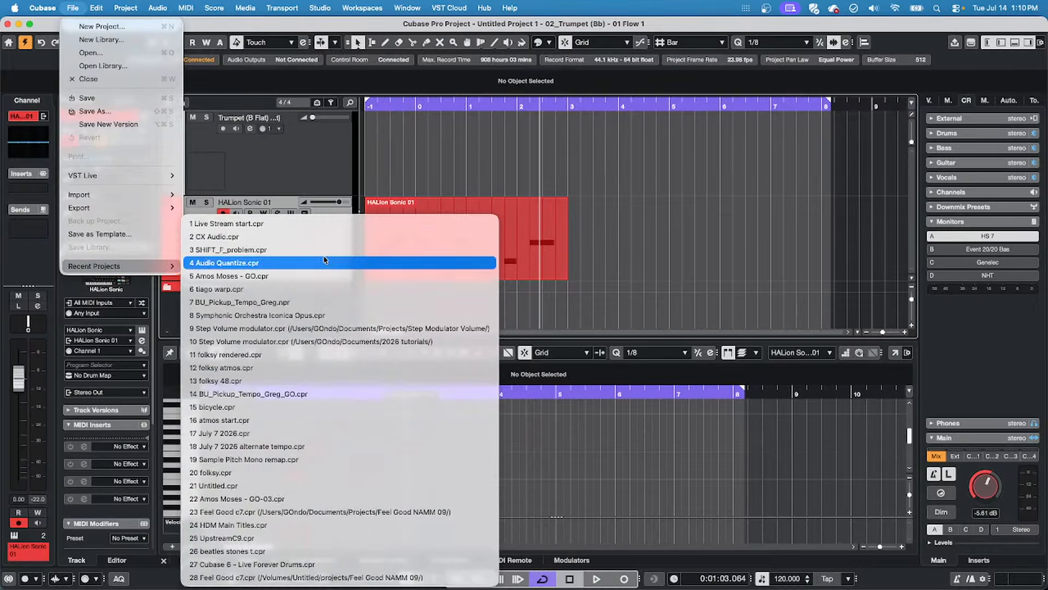
{"action": "left_click", "coordinate": [323, 223]}
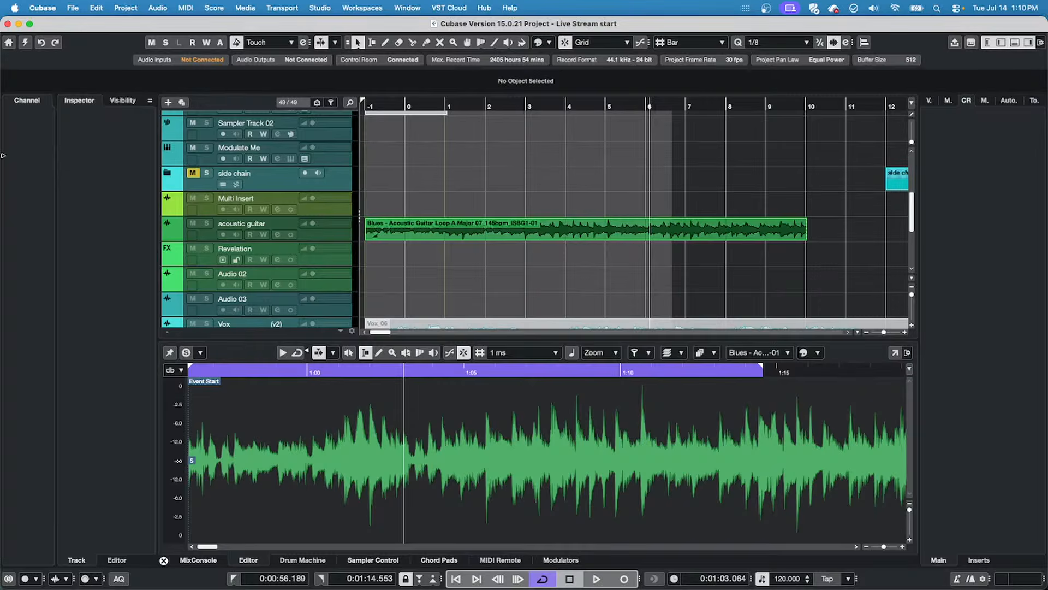
{"action": "left_click", "coordinate": [24, 42]}
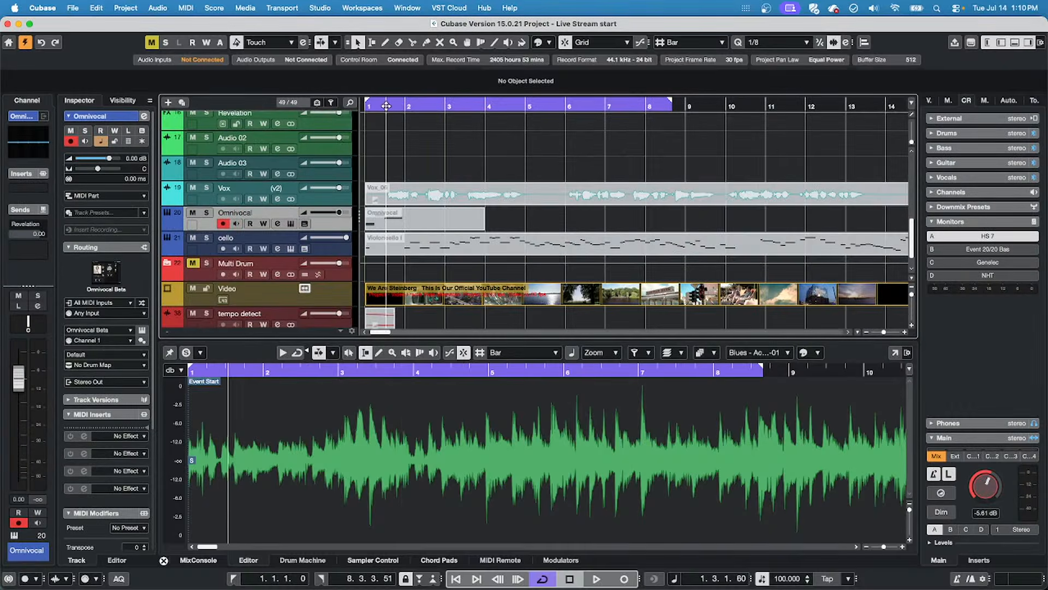
Solo the acoustic guitar track and play back its blues guitar loop.
{"action": "scroll", "coordinate": [547, 208], "scroll_direction": "down", "scroll_amount": 2}
{"action": "scroll", "coordinate": [548, 208], "scroll_direction": "up", "scroll_amount": 10}
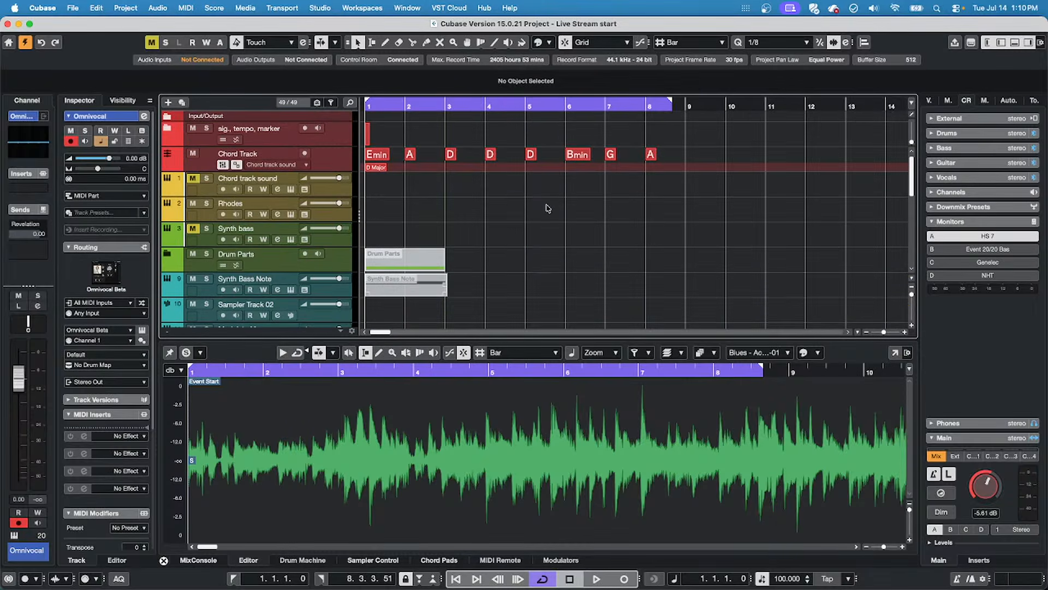
{"action": "scroll", "coordinate": [547, 207], "scroll_direction": "down", "scroll_amount": 8}
{"action": "scroll", "coordinate": [547, 208], "scroll_direction": "up", "scroll_amount": 4}
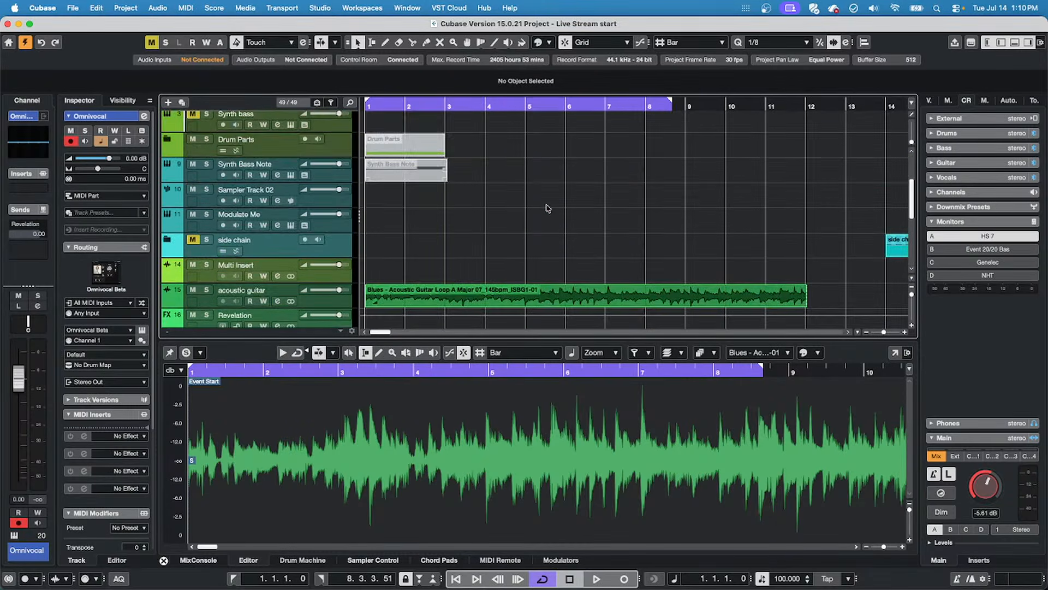
{"action": "left_click", "coordinate": [207, 289]}
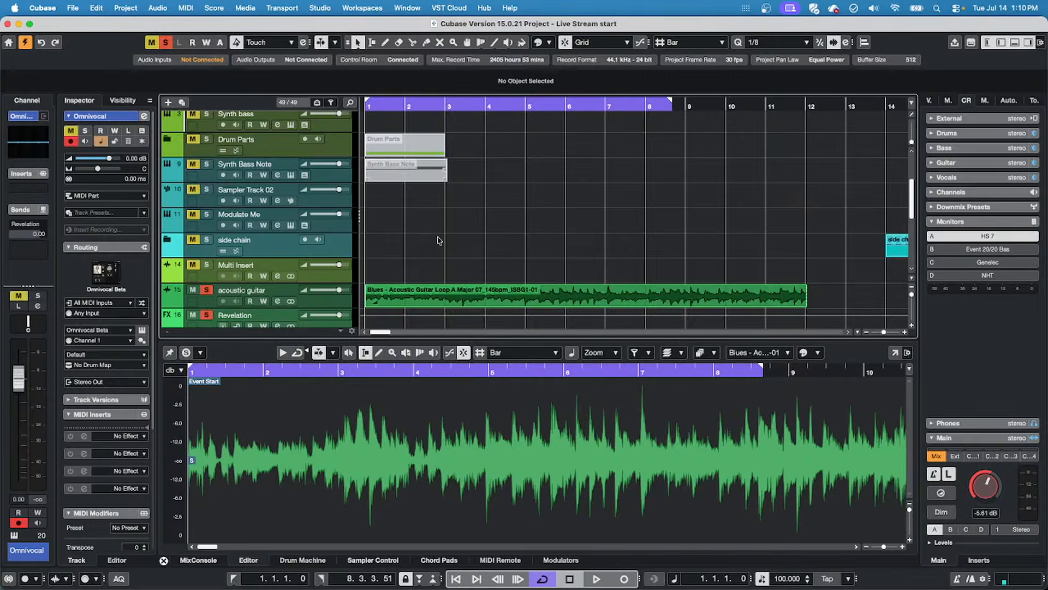
{"action": "key", "text": "space"}
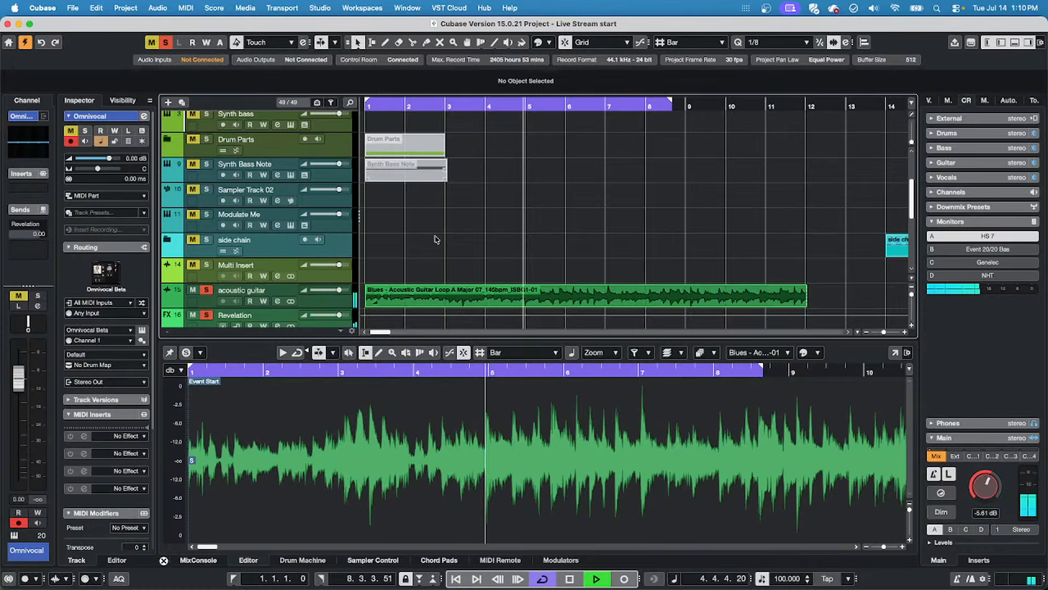
{"action": "key", "text": "space"}
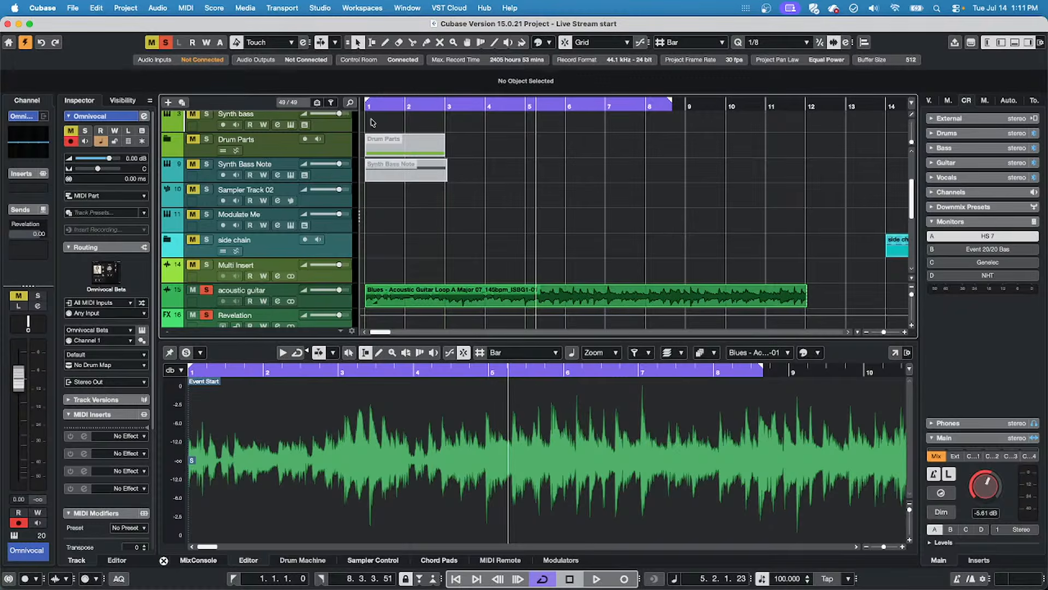
Select the Chord Track and draw an undefined chord event at bar 9.
{"action": "scroll", "coordinate": [478, 244], "scroll_direction": "up", "scroll_amount": 5}
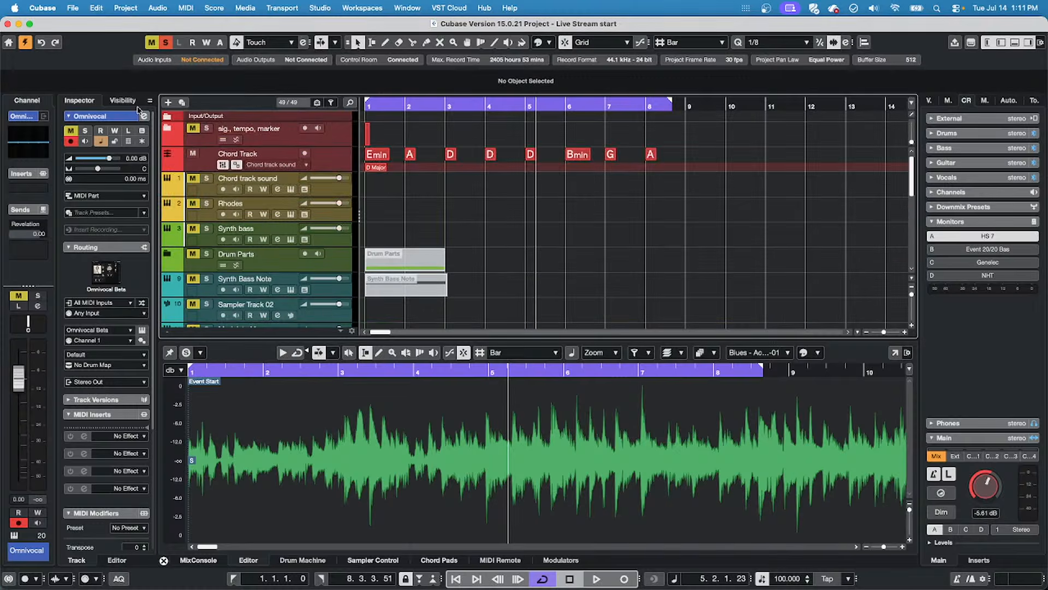
{"action": "left_click", "coordinate": [342, 162]}
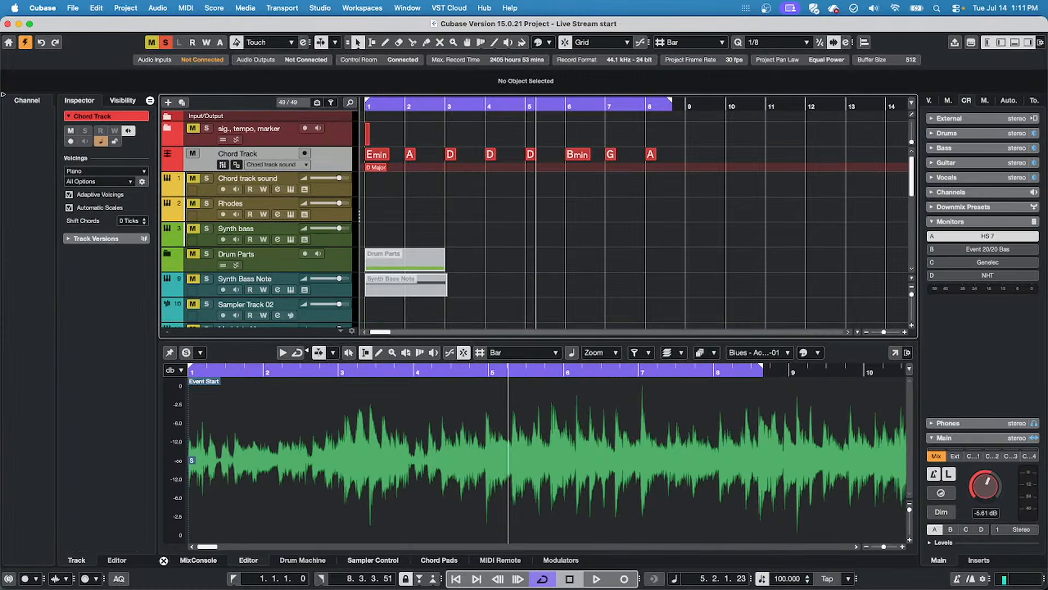
{"action": "left_click", "coordinate": [72, 8]}
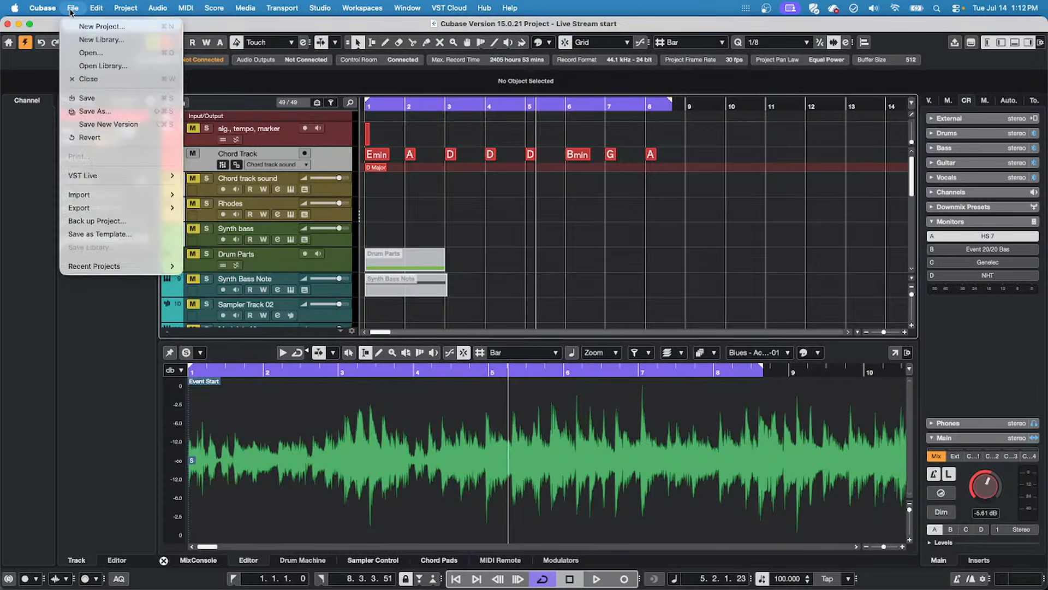
{"action": "right_click", "coordinate": [674, 147]}
{"action": "right_click", "coordinate": [675, 149]}
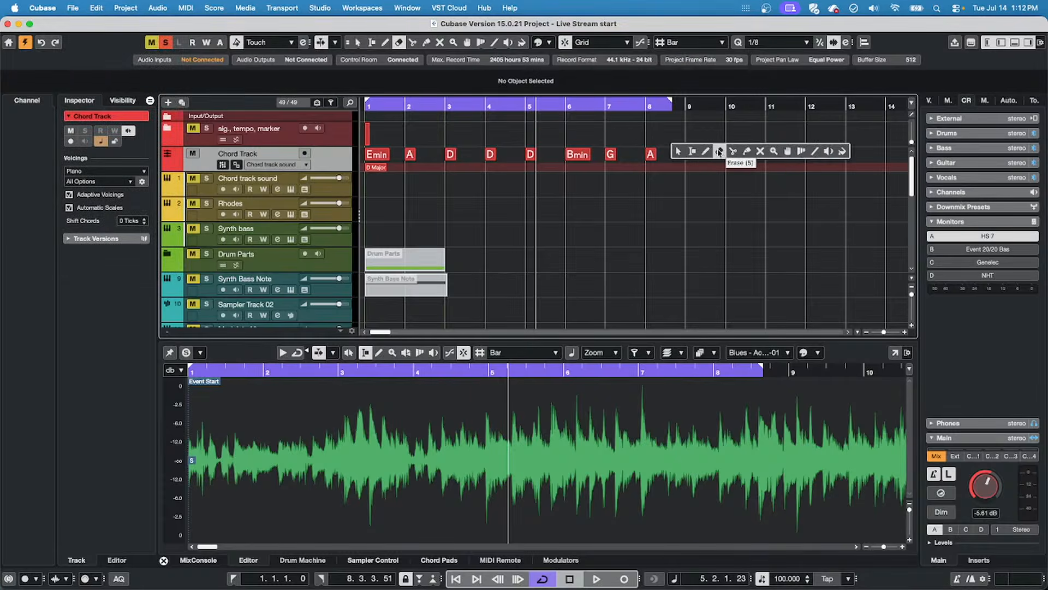
{"action": "left_click", "coordinate": [705, 151]}
{"action": "left_click", "coordinate": [693, 153]}
{"action": "key", "text": "1"}
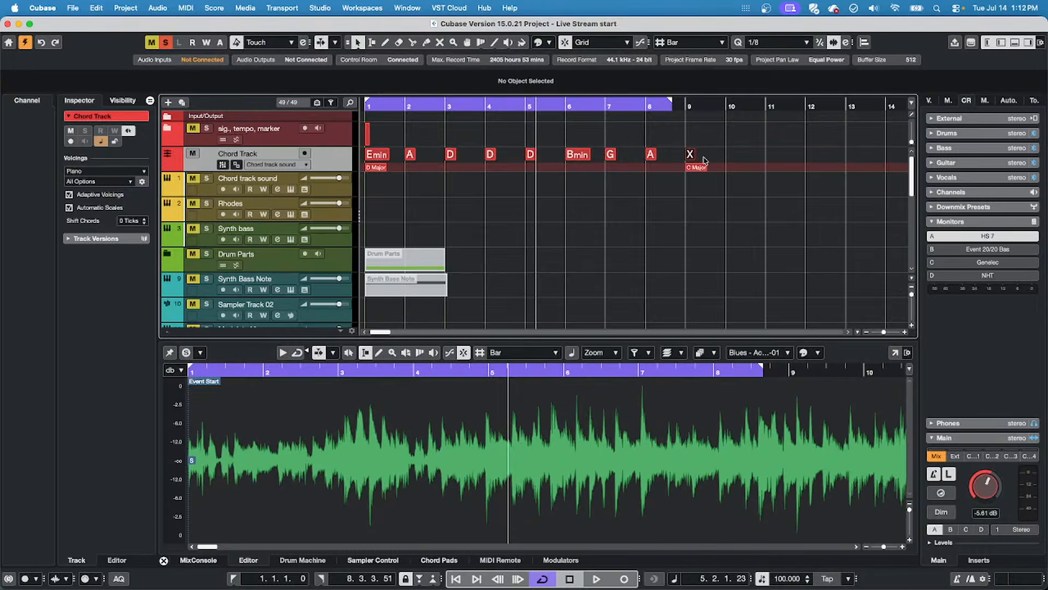
Define the chord event at bar 9 as C major.
{"action": "double_click", "coordinate": [691, 154]}
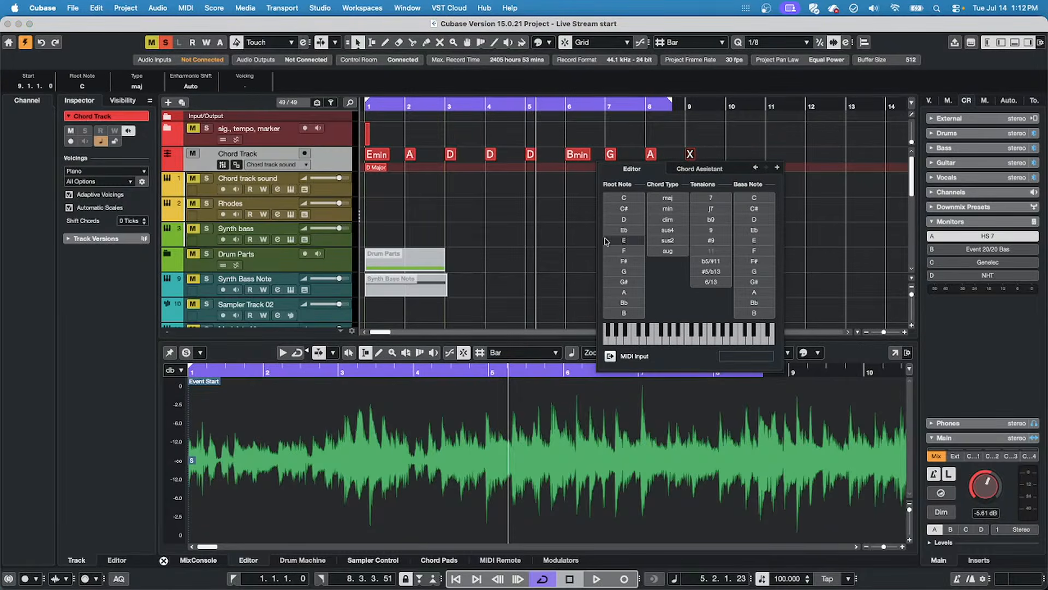
{"action": "left_click", "coordinate": [625, 201]}
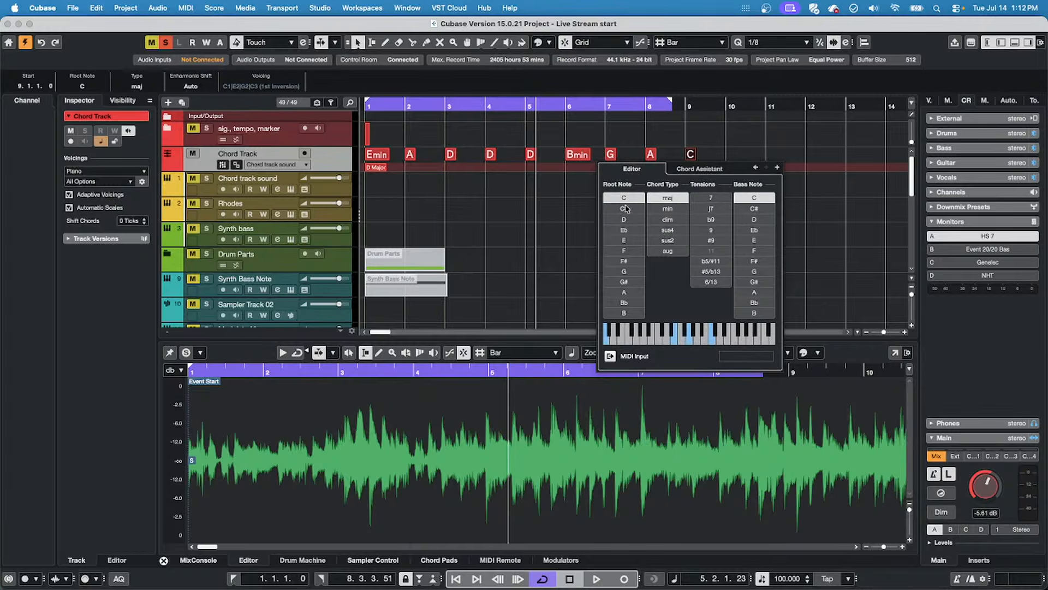
{"action": "left_click", "coordinate": [711, 164]}
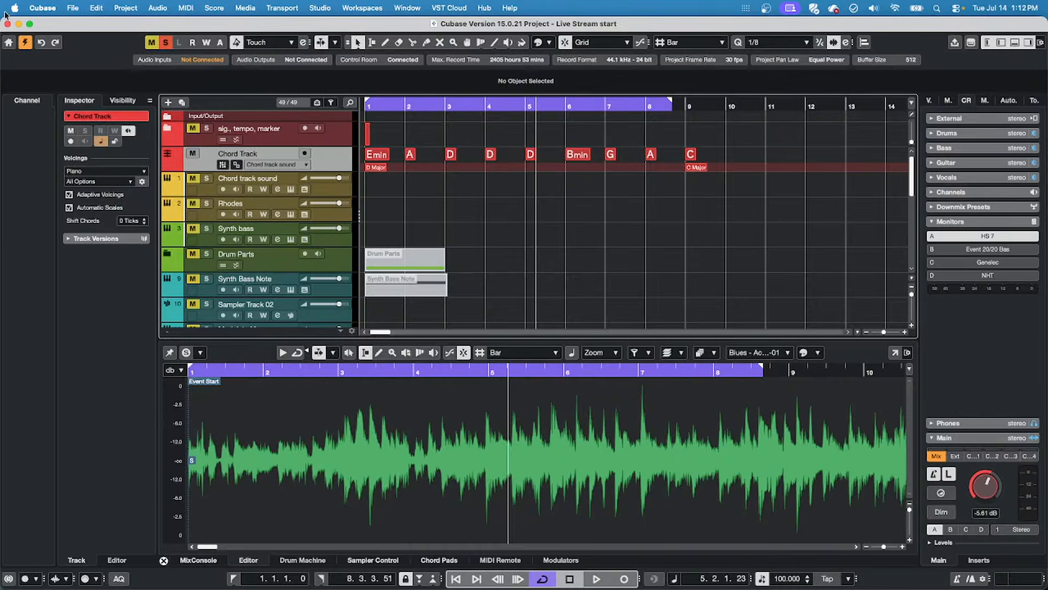
Open the preferences for Chords & Pitches event display and add a new custom chord symbol.
{"action": "left_click", "coordinate": [49, 7]}
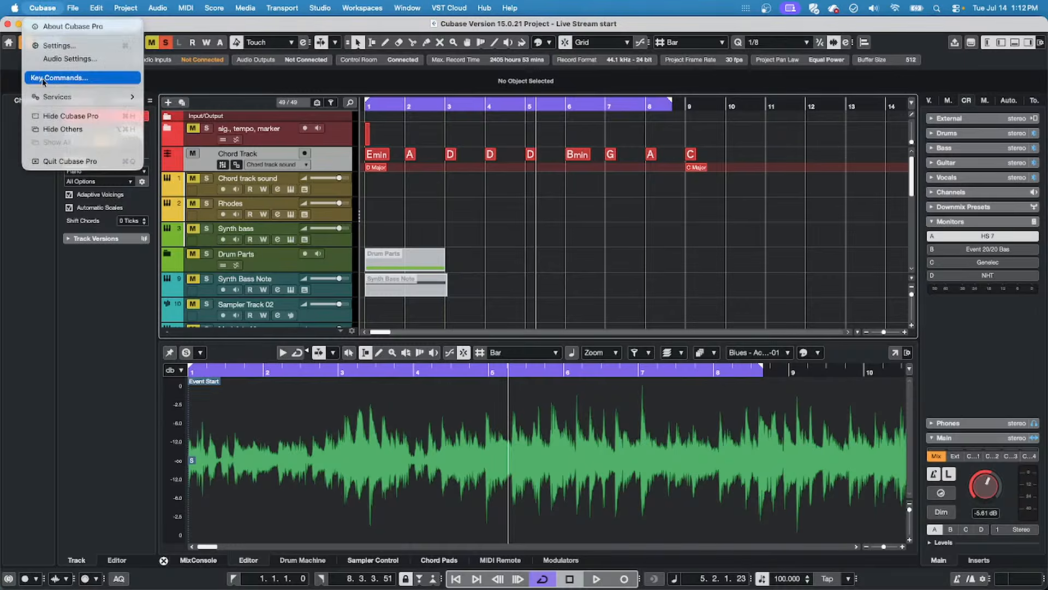
{"action": "left_click", "coordinate": [53, 46]}
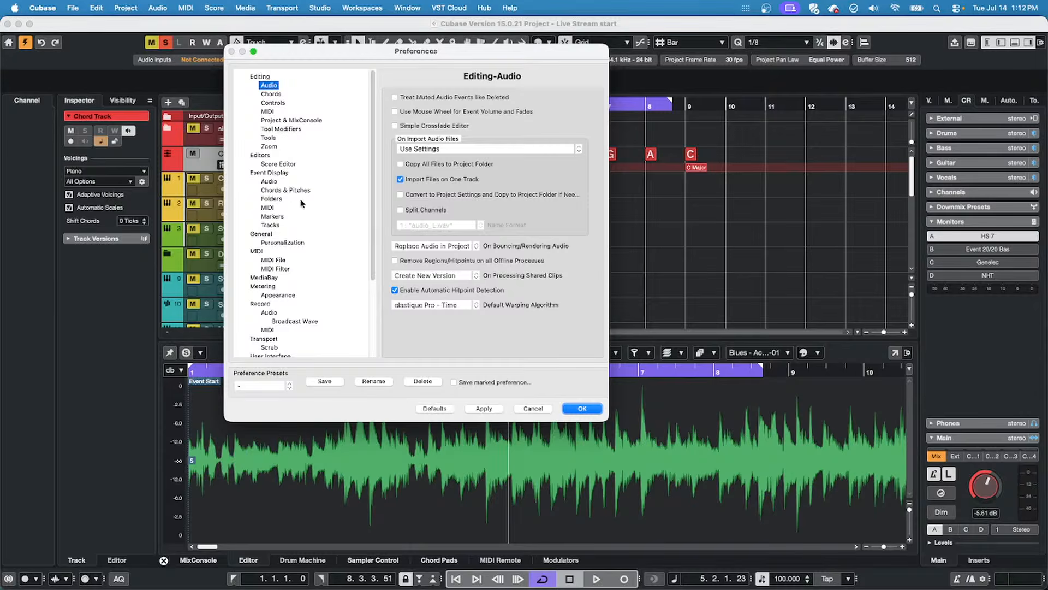
{"action": "left_click", "coordinate": [285, 191]}
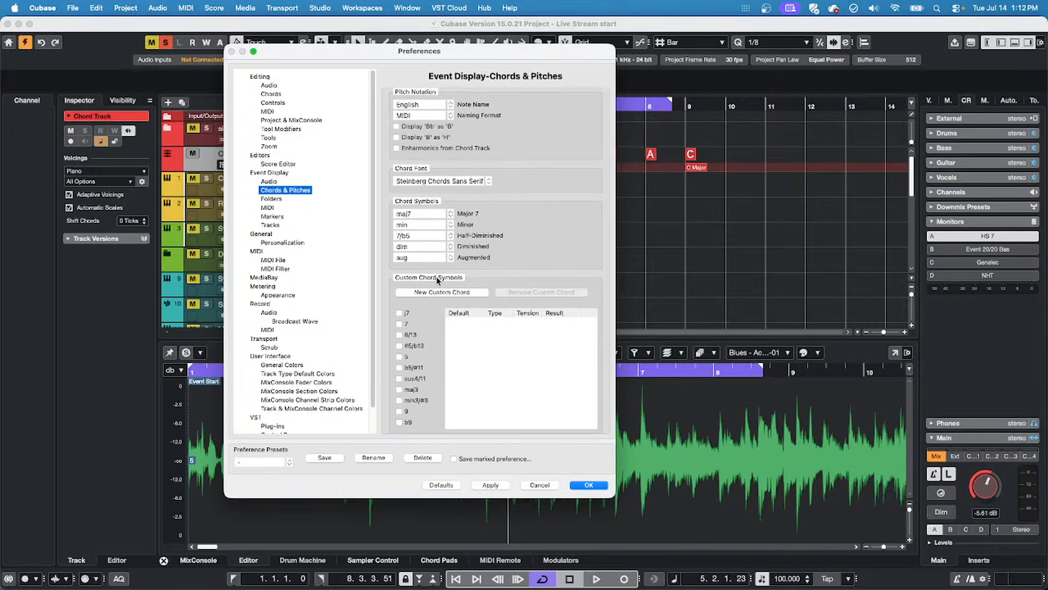
{"action": "left_click", "coordinate": [451, 291]}
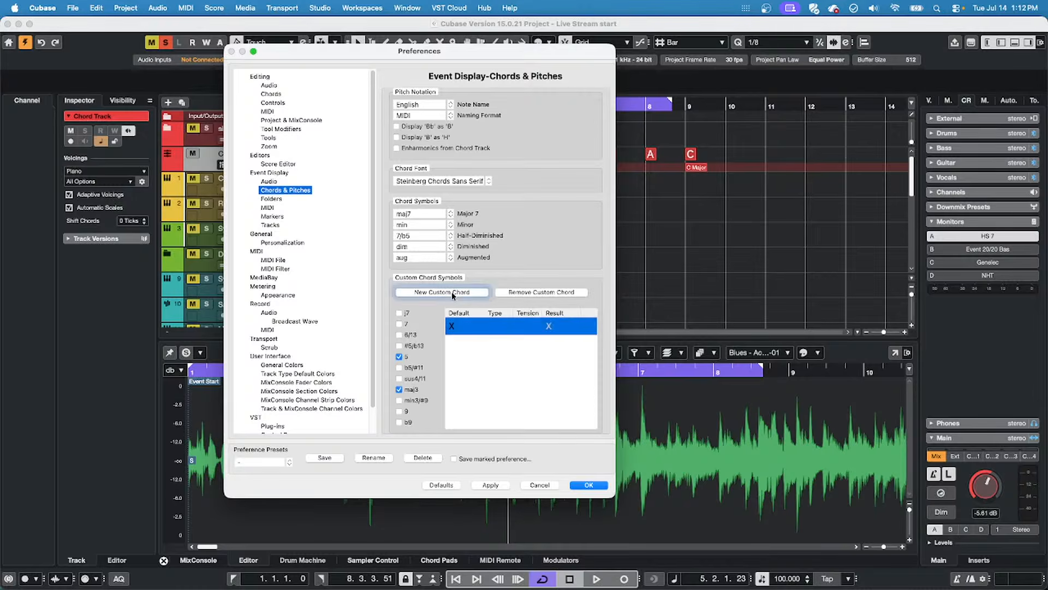
Remove maj3 from the custom chord so only the 5 note is included, set its type to 5, and apply the preferences.
{"action": "left_click", "coordinate": [400, 389]}
{"action": "left_click", "coordinate": [473, 330]}
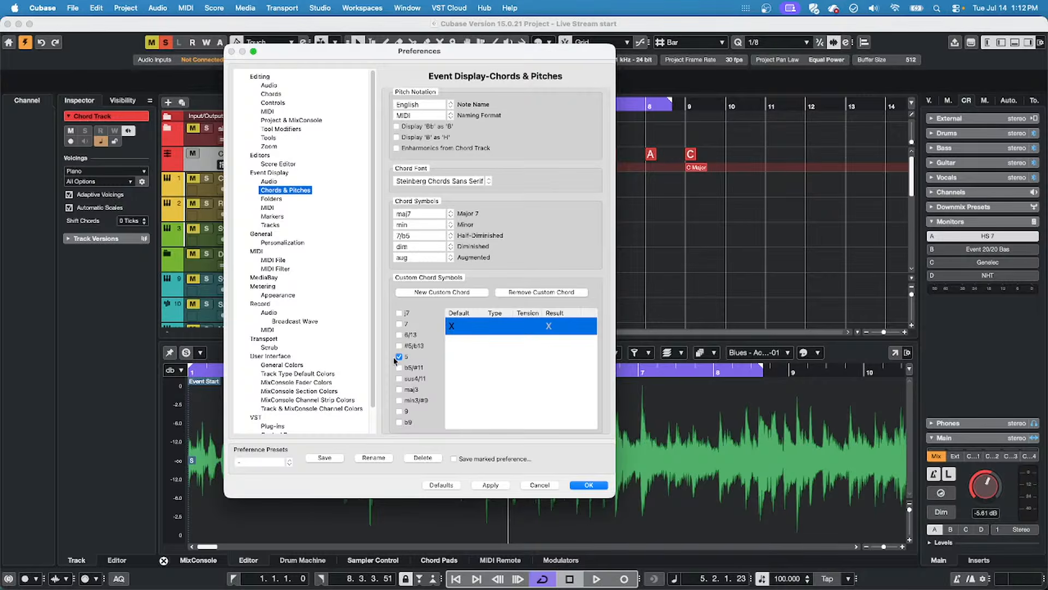
{"action": "left_click", "coordinate": [399, 389]}
{"action": "double_click", "coordinate": [503, 325]}
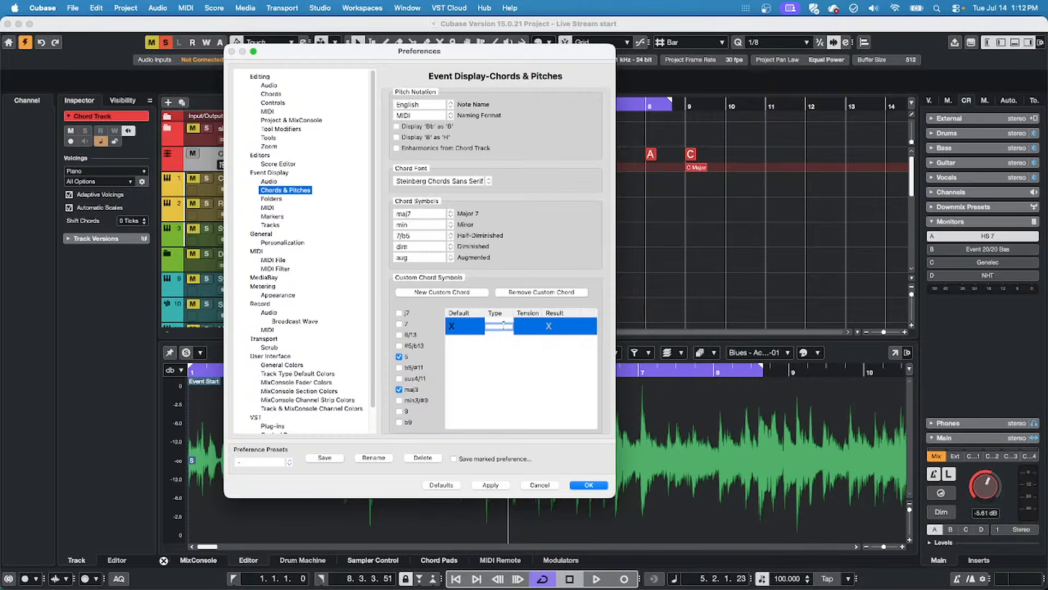
{"action": "type", "text": "4"}
{"action": "key", "text": "Return"}
{"action": "left_click", "coordinate": [399, 389]}
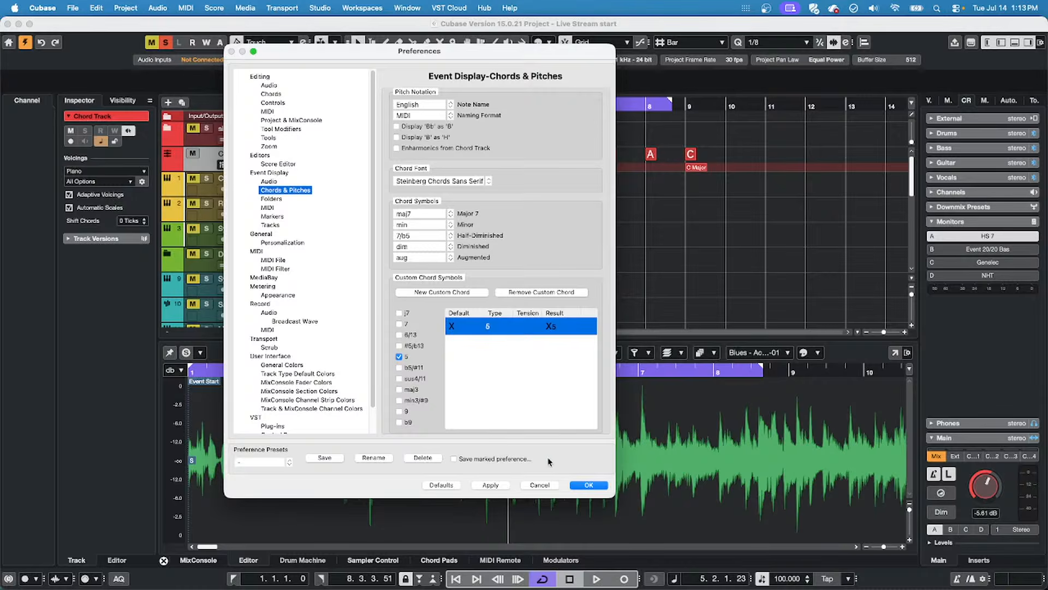
{"action": "left_click", "coordinate": [590, 484]}
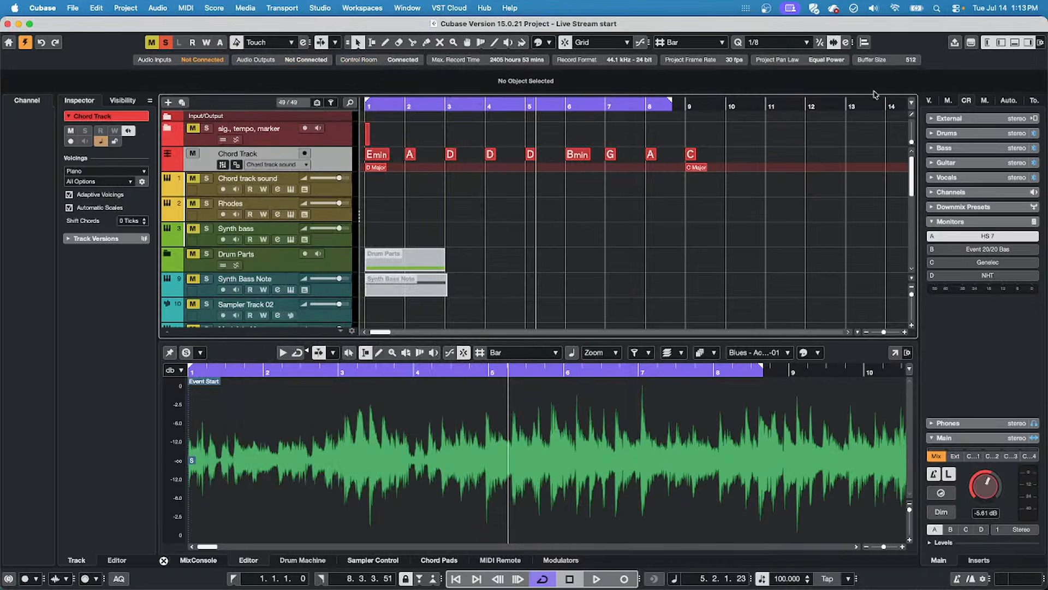
Inspect the bar 9 chord event in the chord editor.
{"action": "left_click", "coordinate": [691, 155]}
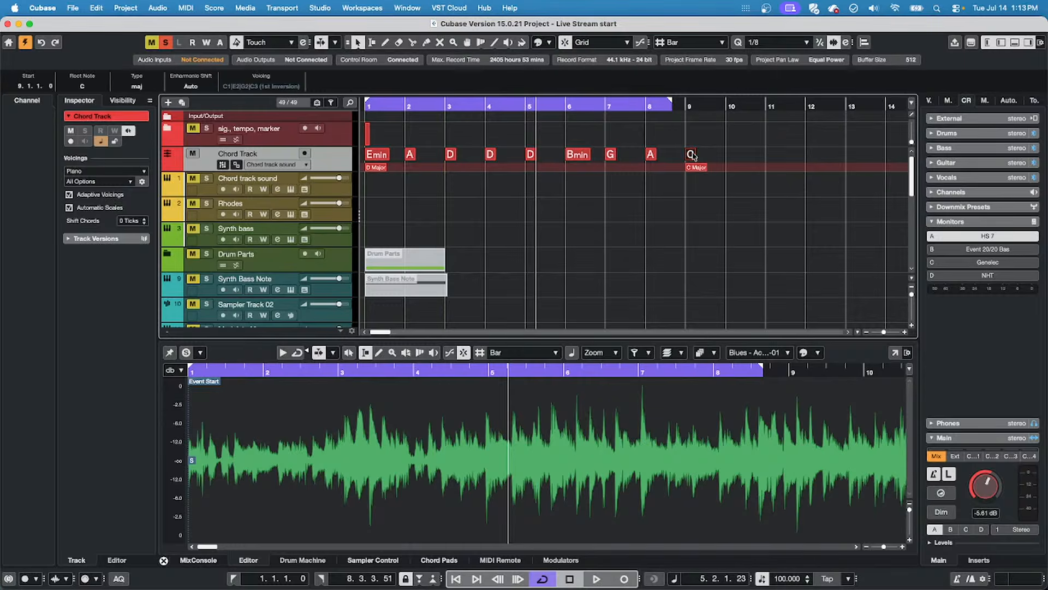
{"action": "double_click", "coordinate": [691, 155]}
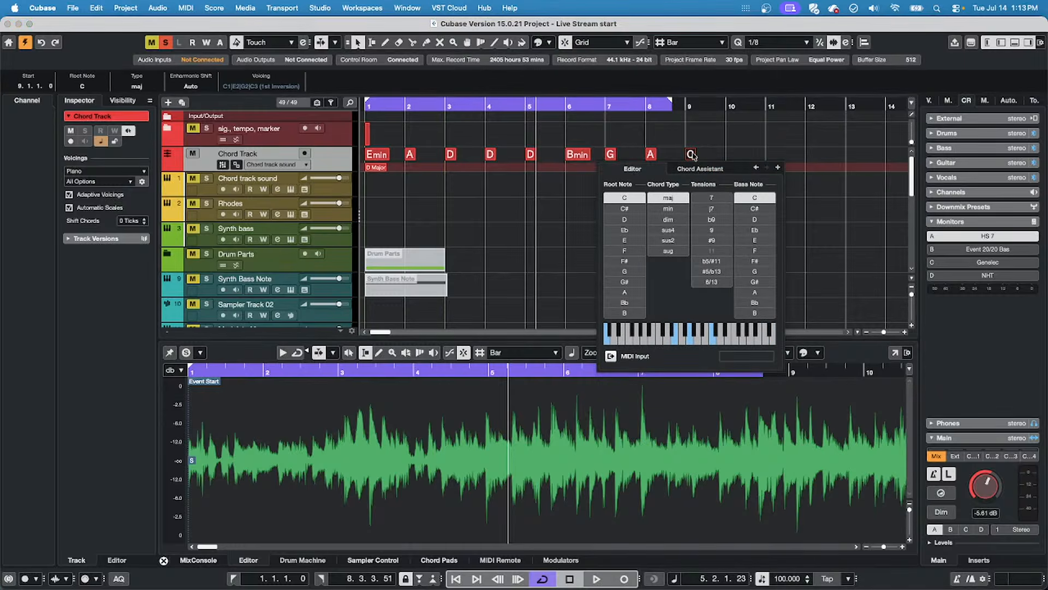
{"action": "left_click", "coordinate": [705, 155]}
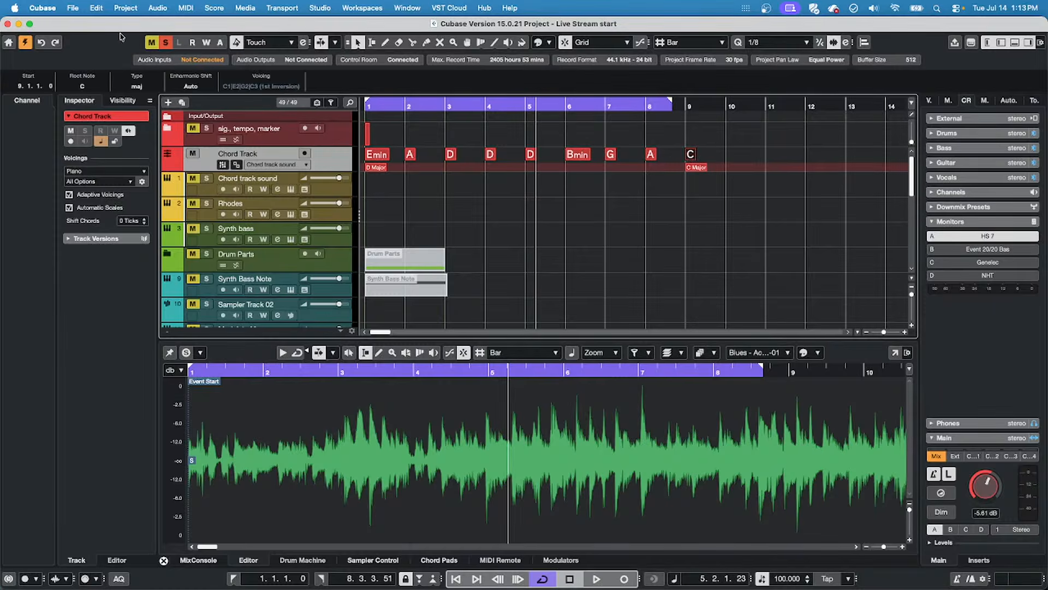
Reopen the Chords & Pitches preferences and remove the custom chord symbol containing only the 5 note.
{"action": "left_click", "coordinate": [30, 6]}
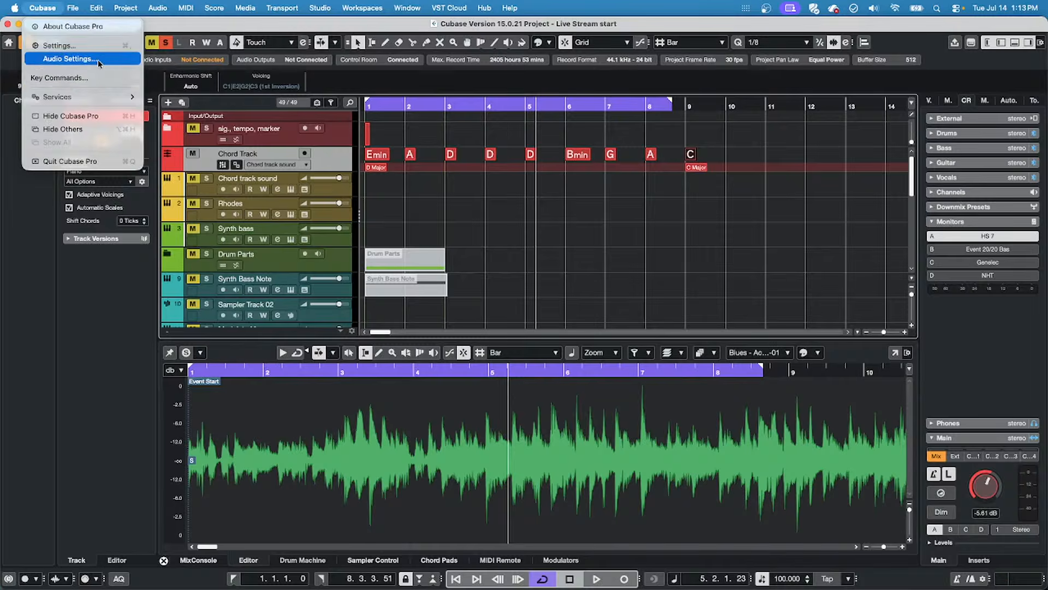
{"action": "left_click", "coordinate": [103, 46]}
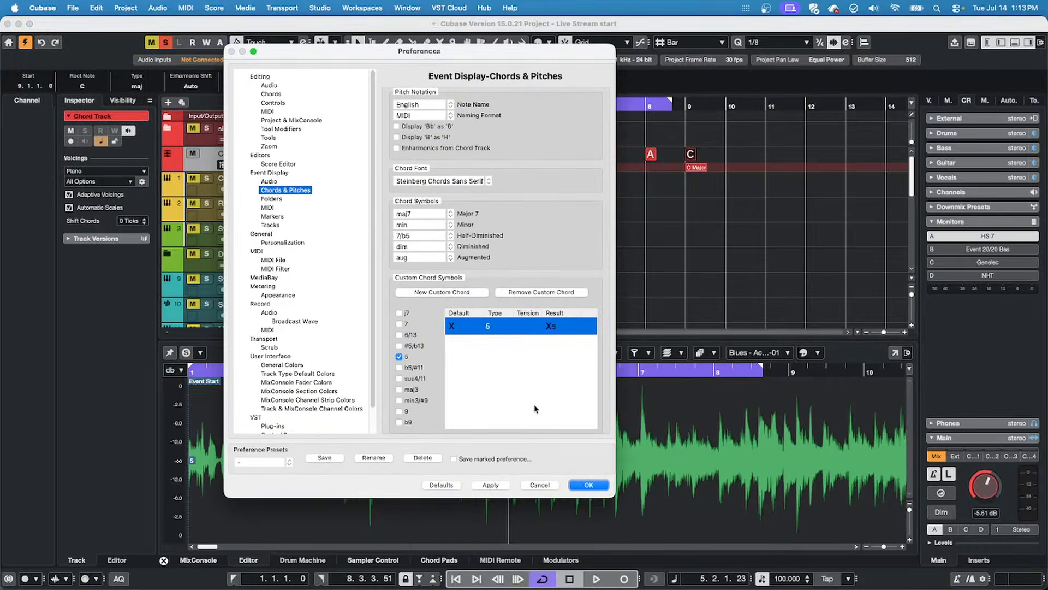
{"action": "left_click", "coordinate": [399, 410]}
{"action": "left_click", "coordinate": [399, 411]}
{"action": "left_click", "coordinate": [398, 389]}
{"action": "left_click", "coordinate": [569, 291]}
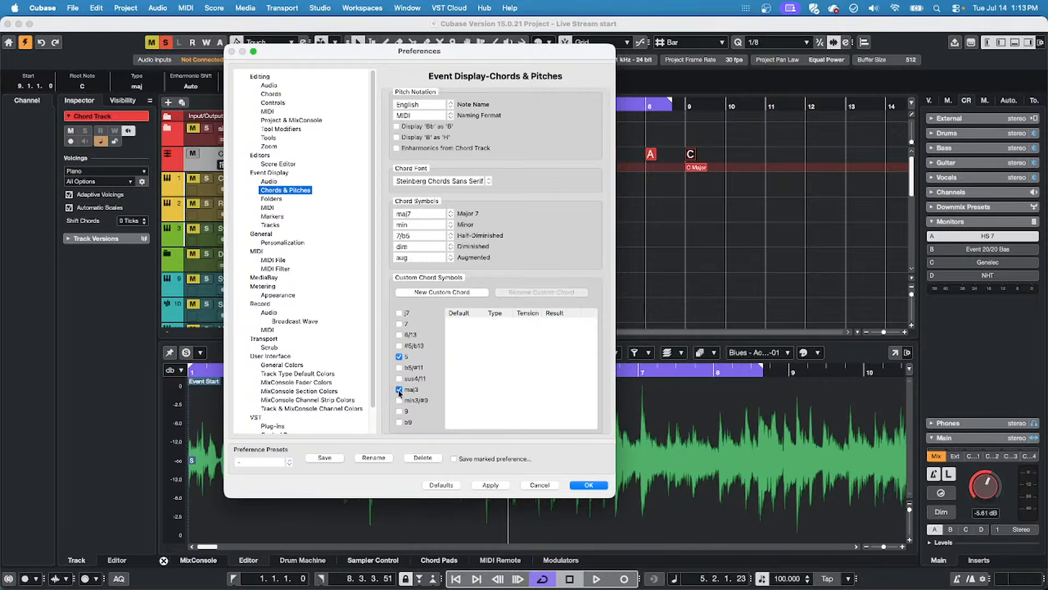
Create a custom chord symbol from the 5 and maj3 notes, set its type to 5, and apply the preferences.
{"action": "left_click", "coordinate": [444, 293]}
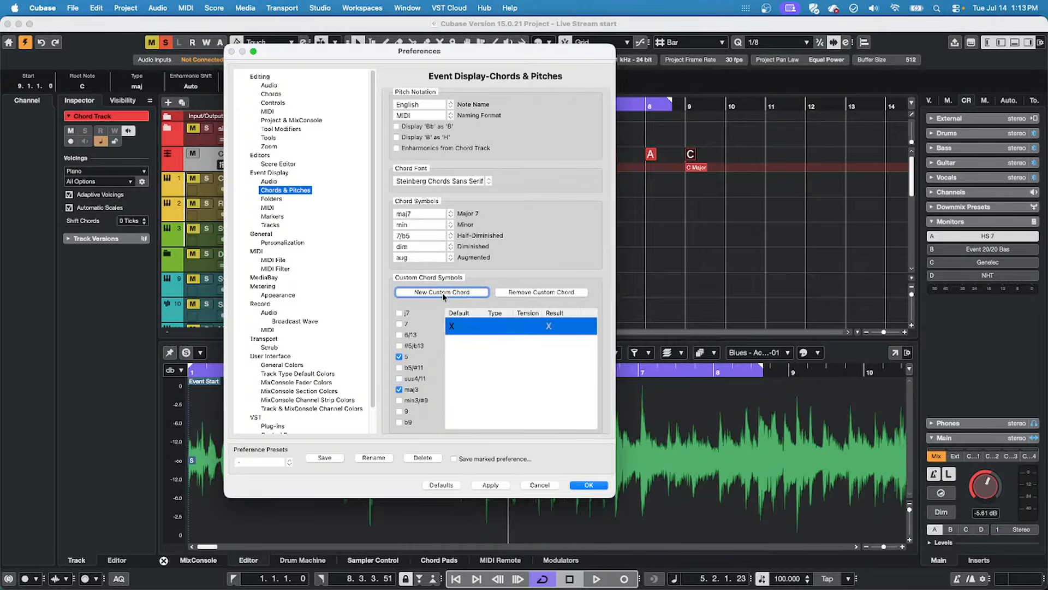
{"action": "left_click", "coordinate": [496, 325]}
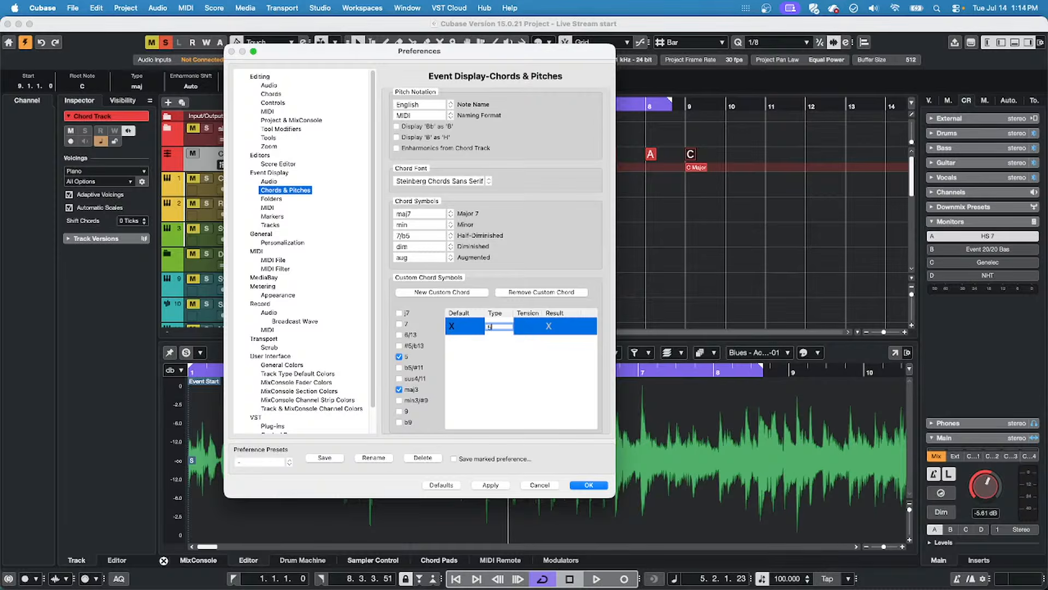
{"action": "type", "text": "5"}
{"action": "key", "text": "Return"}
{"action": "left_click", "coordinate": [588, 485]}
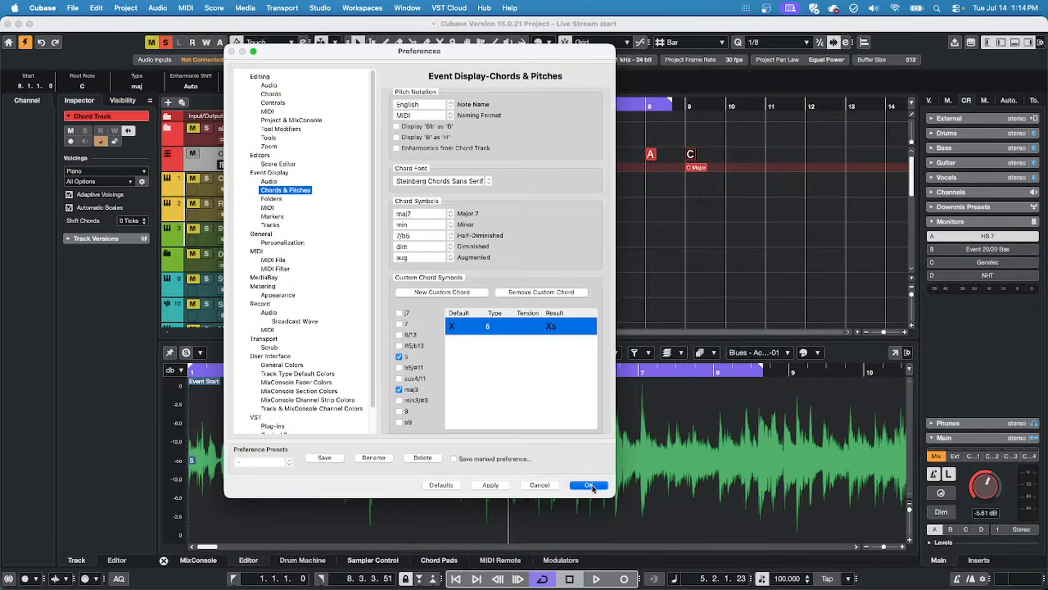
Draw a chord event at bar 10 on the Chord Track and define it as C major.
{"action": "right_click", "coordinate": [734, 165]}
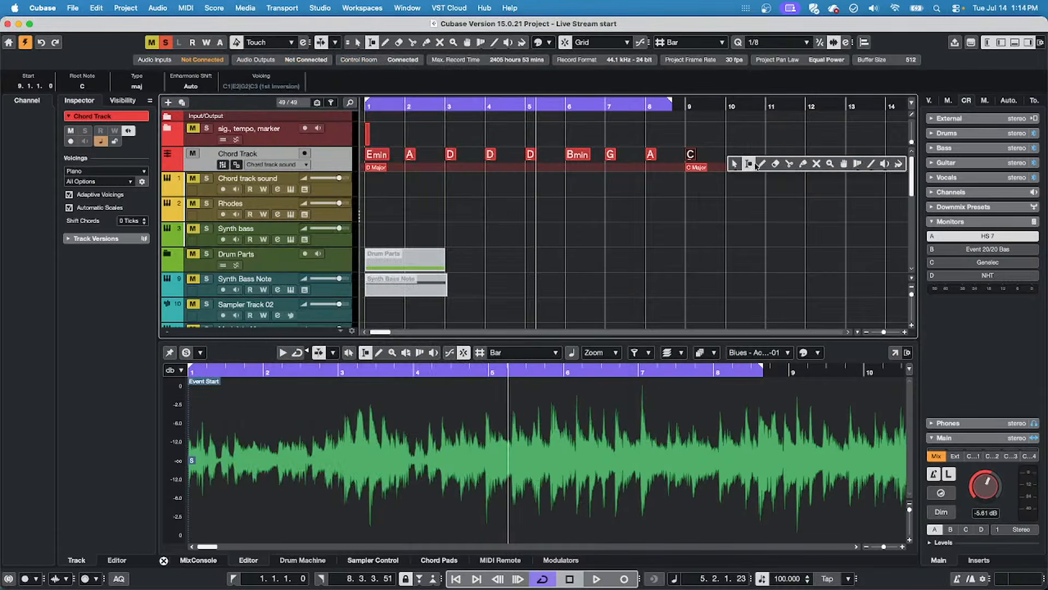
{"action": "left_click", "coordinate": [761, 164]}
{"action": "left_click", "coordinate": [731, 154]}
{"action": "key", "text": "1"}
{"action": "double_click", "coordinate": [734, 159]}
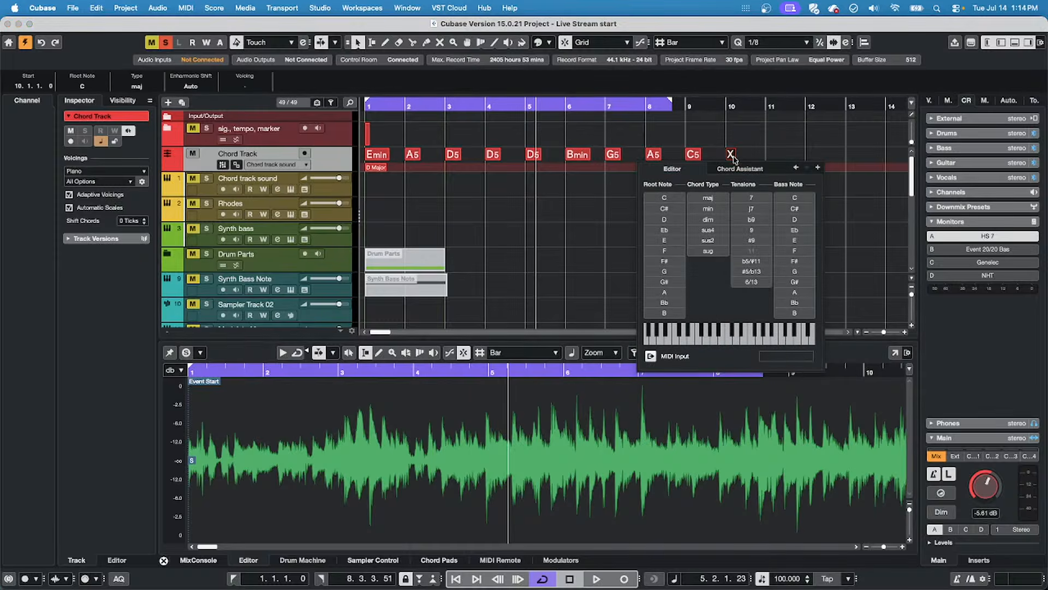
{"action": "left_click", "coordinate": [682, 197]}
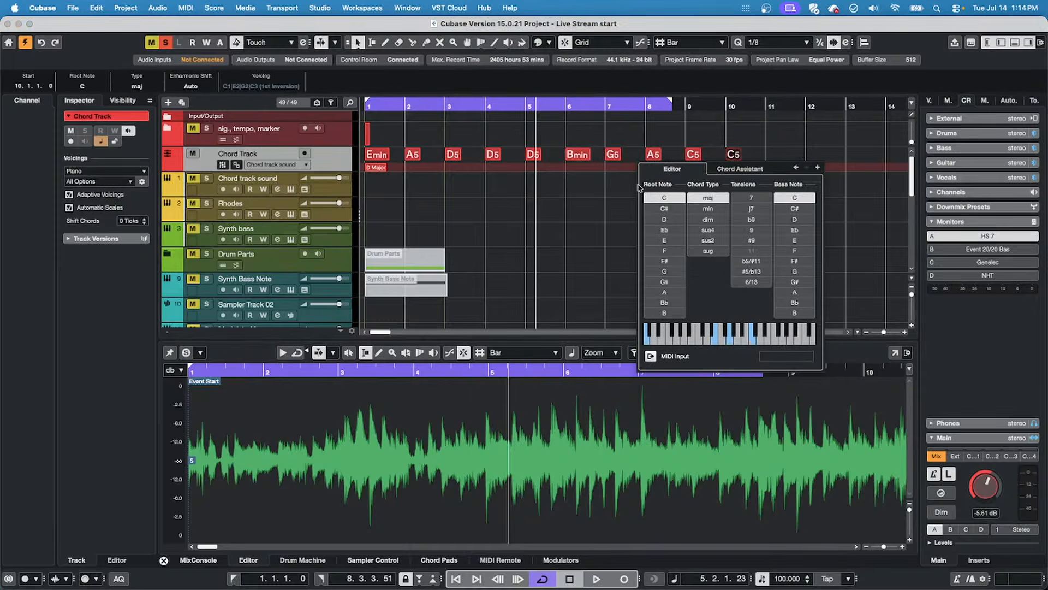
{"action": "left_click", "coordinate": [771, 140]}
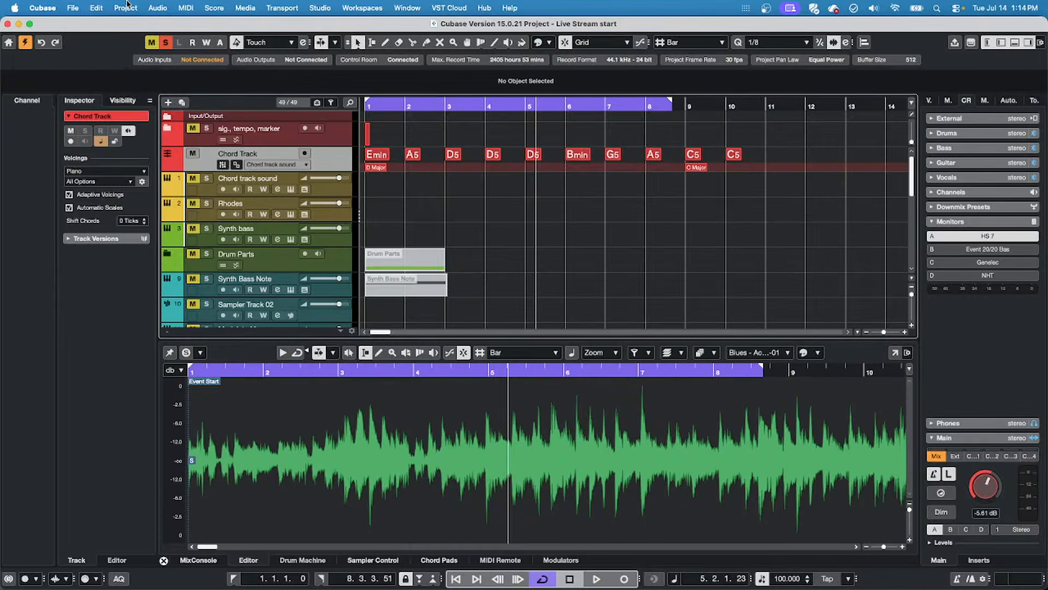
Reopen the Chords & Pitches preferences and remove the custom chord symbol built on 5 and maj3.
{"action": "left_click", "coordinate": [50, 9]}
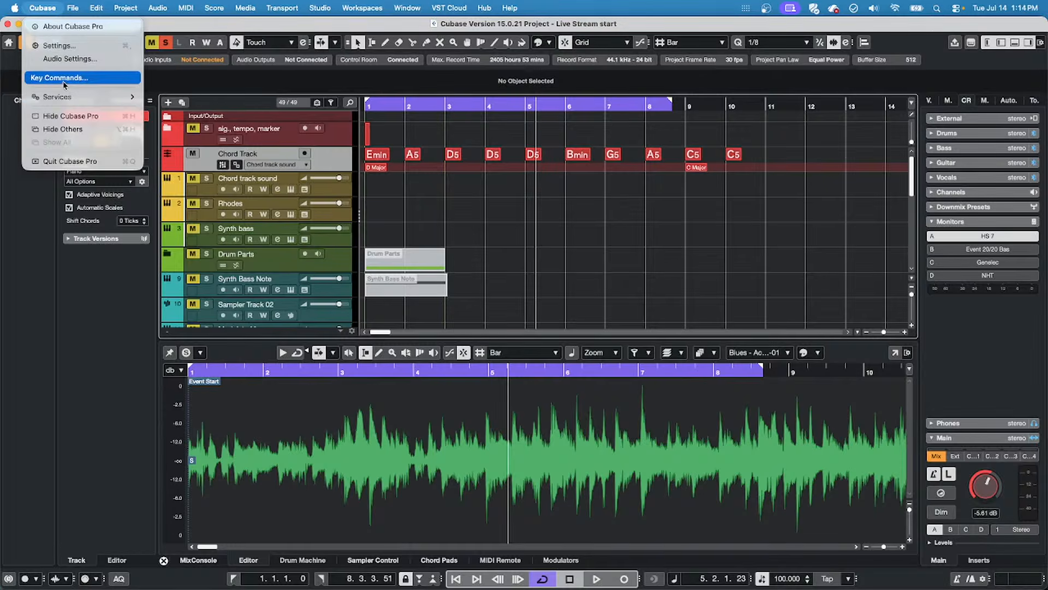
{"action": "left_click", "coordinate": [60, 46]}
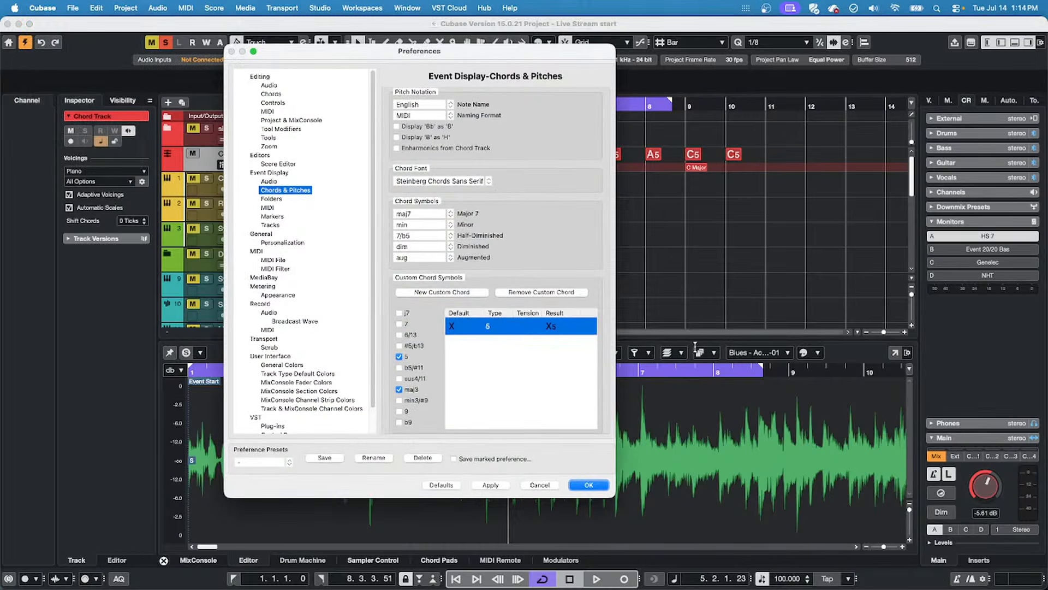
{"action": "left_click", "coordinate": [532, 293]}
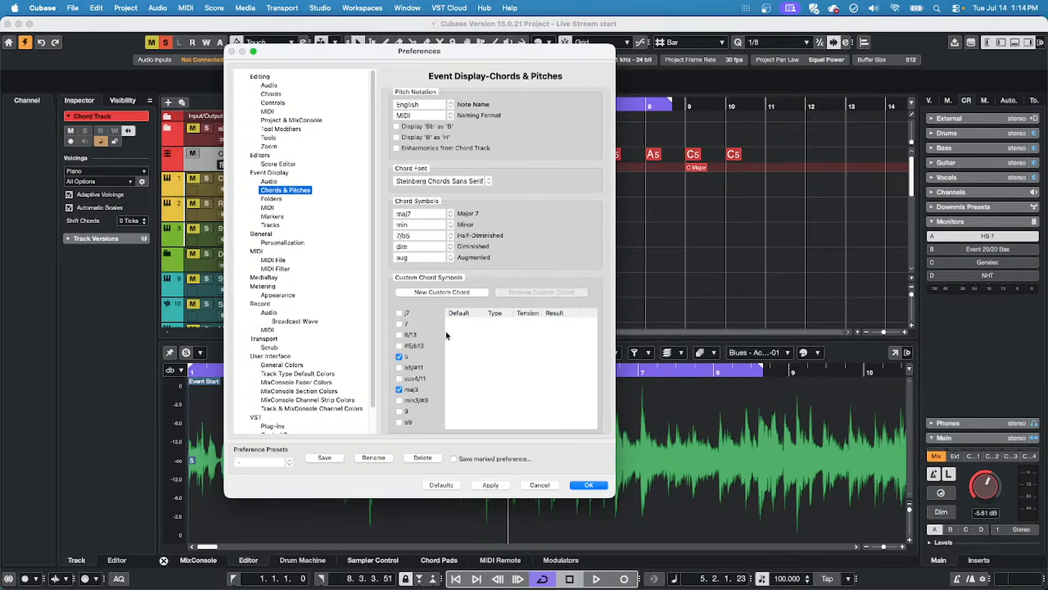
Try switching the b9, 9 and 6/13 notes on and off in the custom chord note list.
{"action": "left_click", "coordinate": [399, 422]}
{"action": "left_click", "coordinate": [399, 411]}
{"action": "left_click", "coordinate": [400, 335]}
{"action": "left_click", "coordinate": [404, 410]}
{"action": "left_click", "coordinate": [399, 335]}
{"action": "left_click", "coordinate": [399, 412]}
Add a custom chord symbol without maj3, set its type to 5, apply it, and open the bar 10 chord in the chord editor.
{"action": "left_click", "coordinate": [425, 291]}
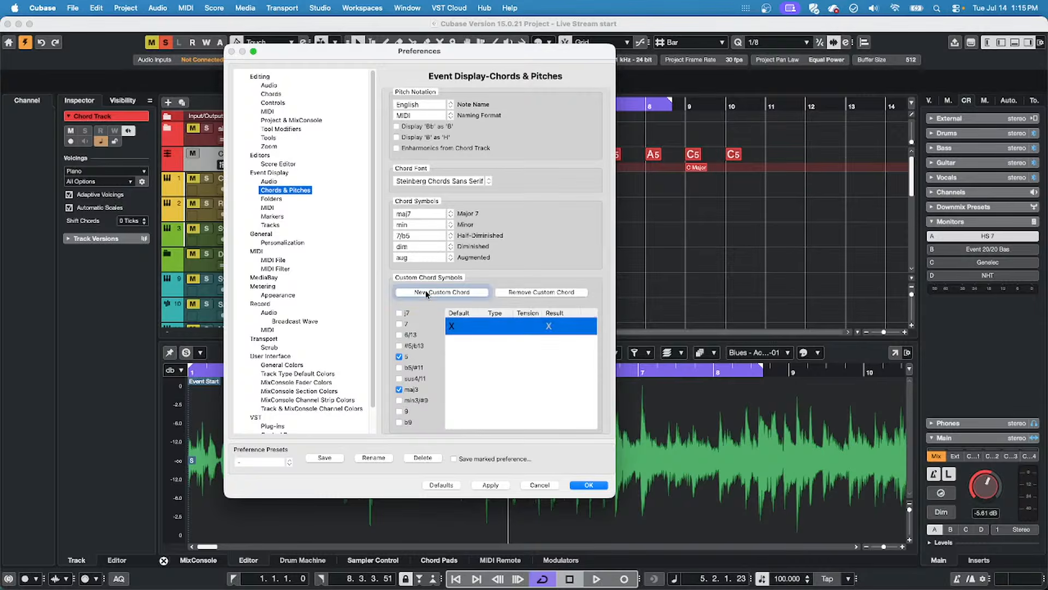
{"action": "left_click", "coordinate": [399, 390]}
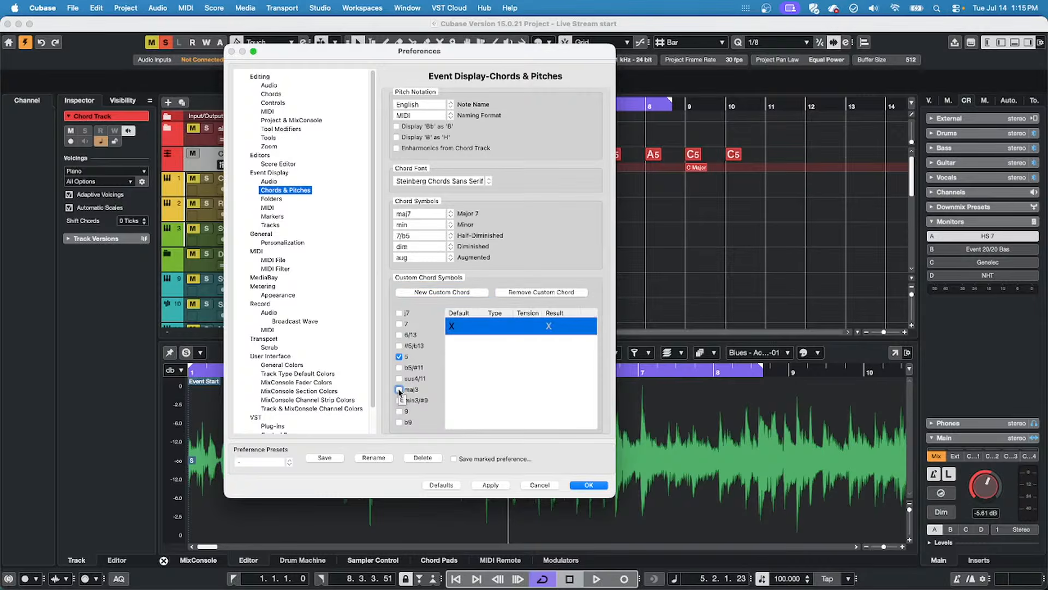
{"action": "double_click", "coordinate": [512, 328]}
{"action": "type", "text": "4"}
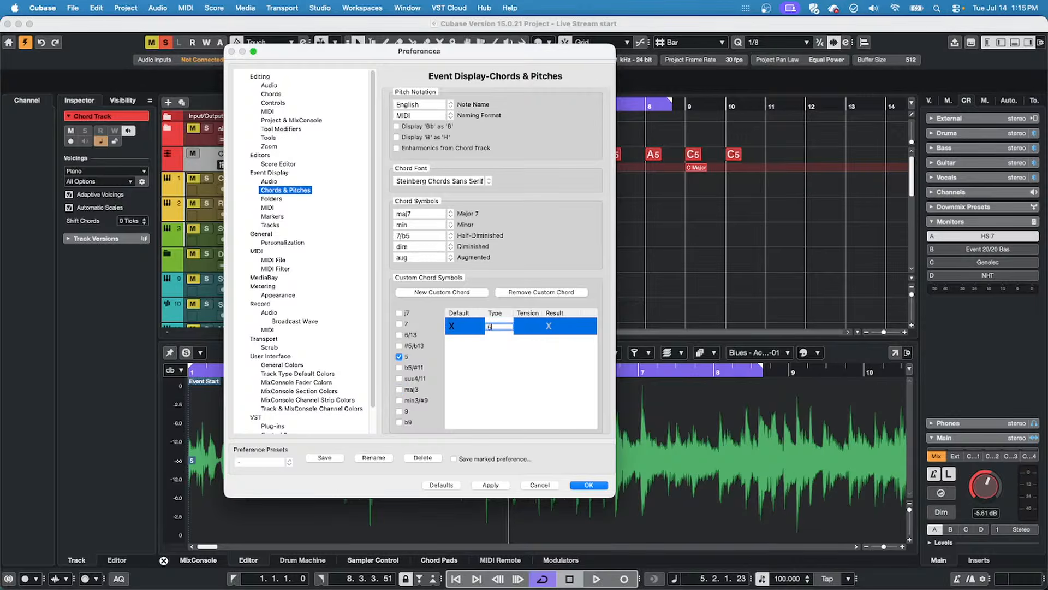
{"action": "key", "text": "Return"}
{"action": "left_click", "coordinate": [588, 485]}
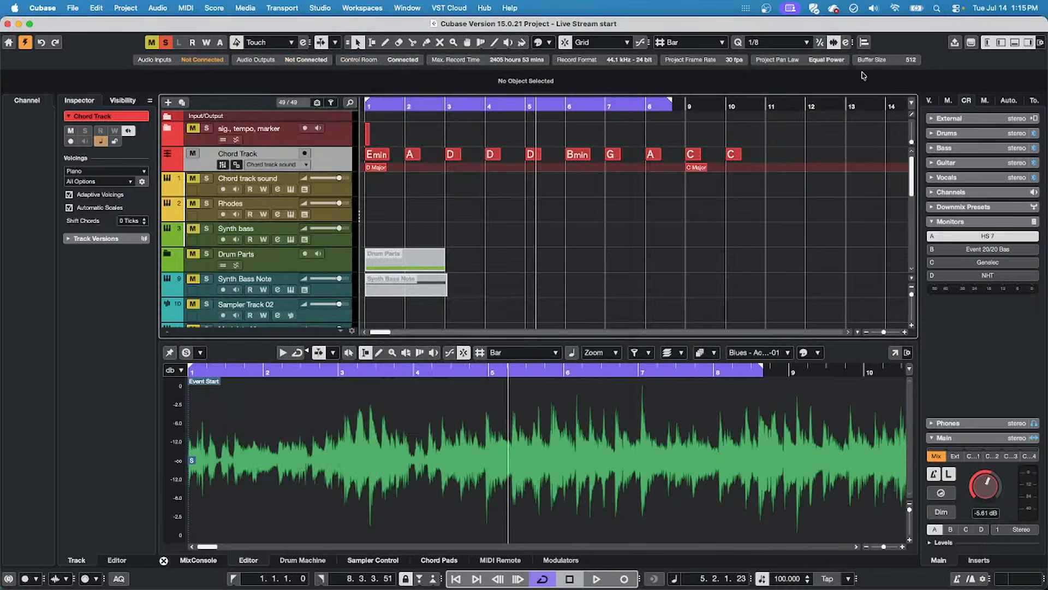
{"action": "double_click", "coordinate": [738, 160]}
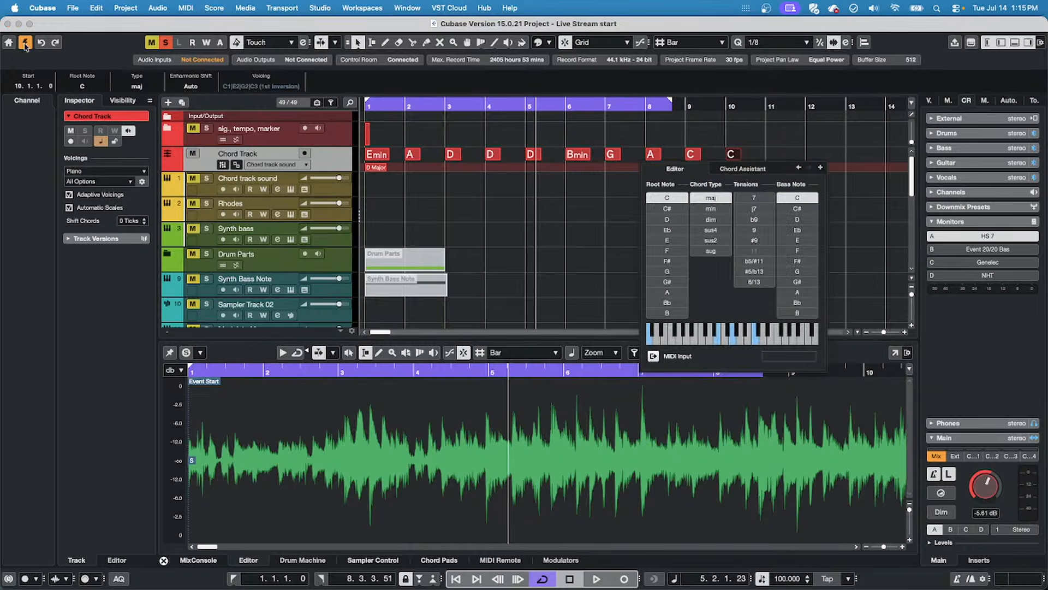
{"action": "left_click", "coordinate": [39, 8]}
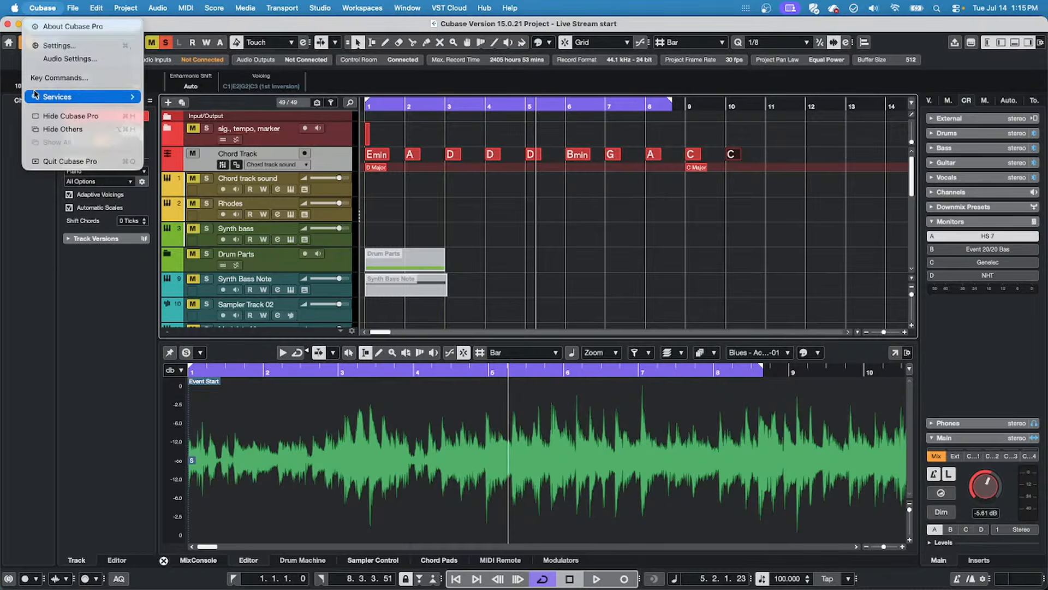
{"action": "left_click", "coordinate": [59, 82]}
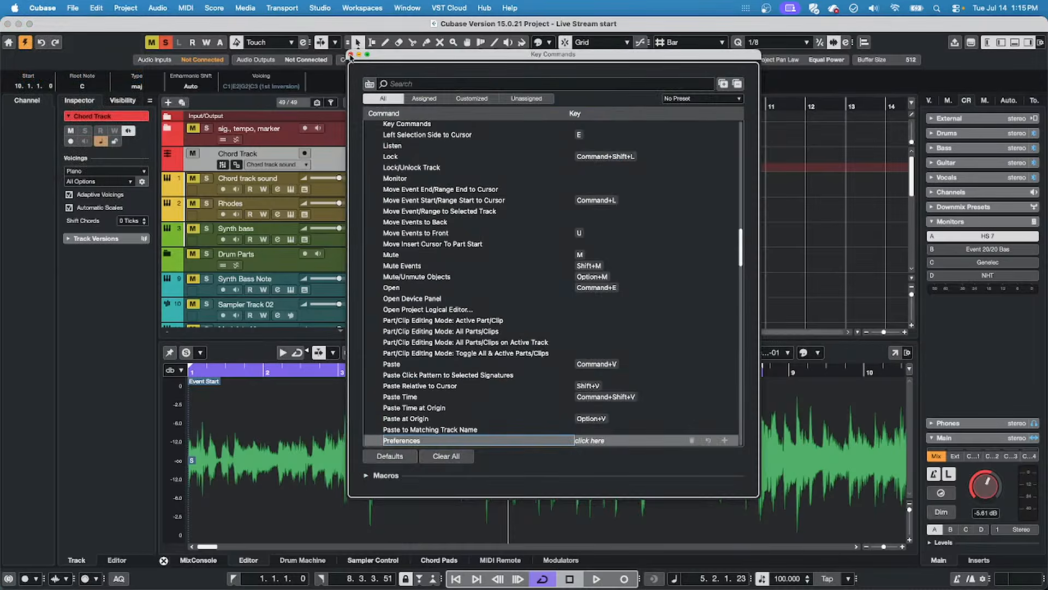
{"action": "left_click", "coordinate": [351, 55]}
In the Chords & Pitches preferences, toggle the custom chord's maj3, b5/#11 and 9 notes on and off, clear the 5 note, and apply.
{"action": "left_click", "coordinate": [48, 8]}
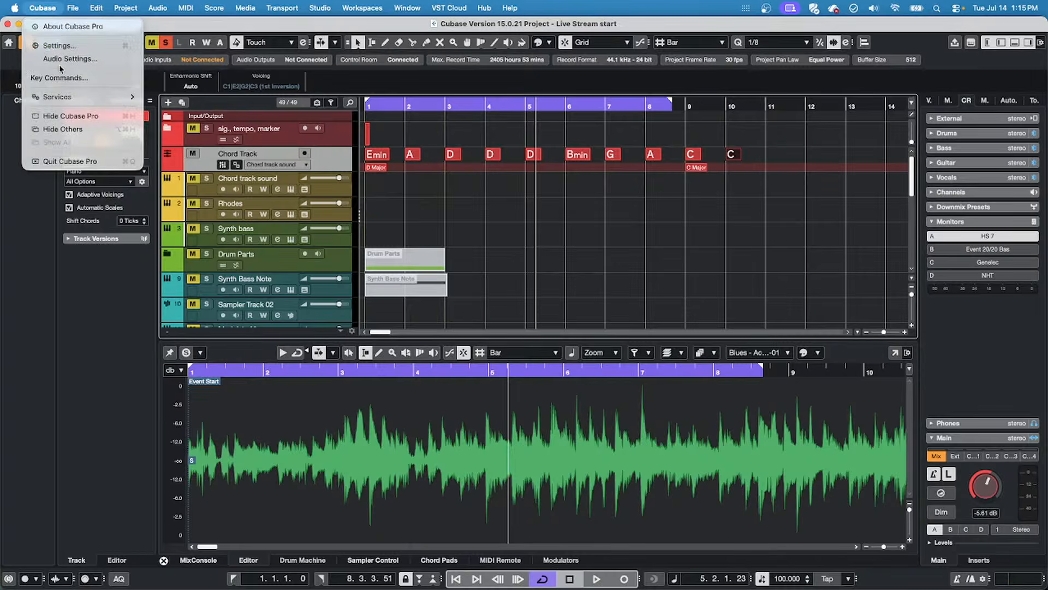
{"action": "left_click", "coordinate": [57, 45]}
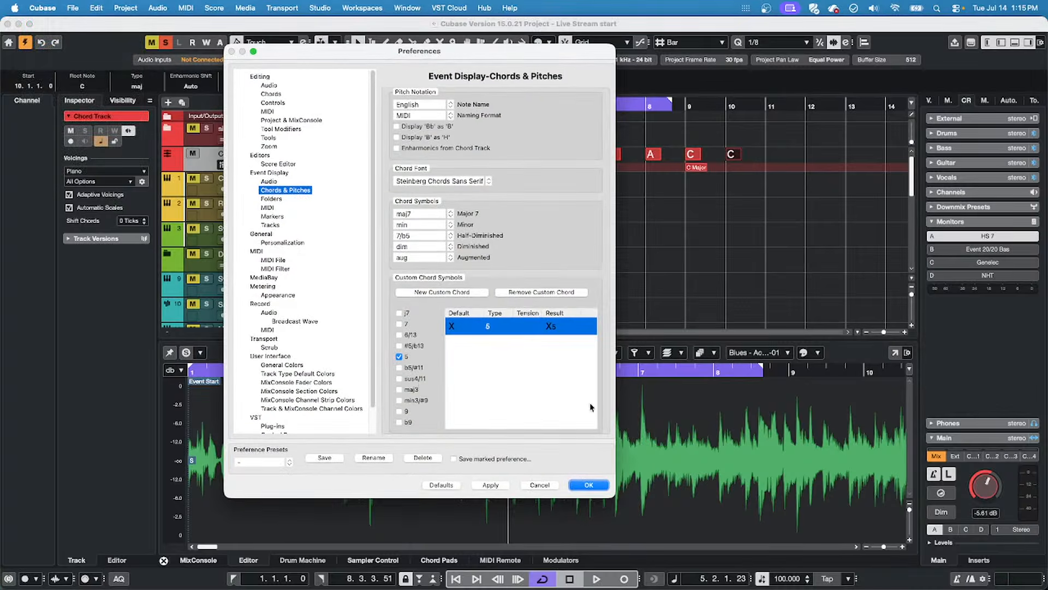
{"action": "left_click", "coordinate": [399, 389]}
{"action": "left_click", "coordinate": [399, 367]}
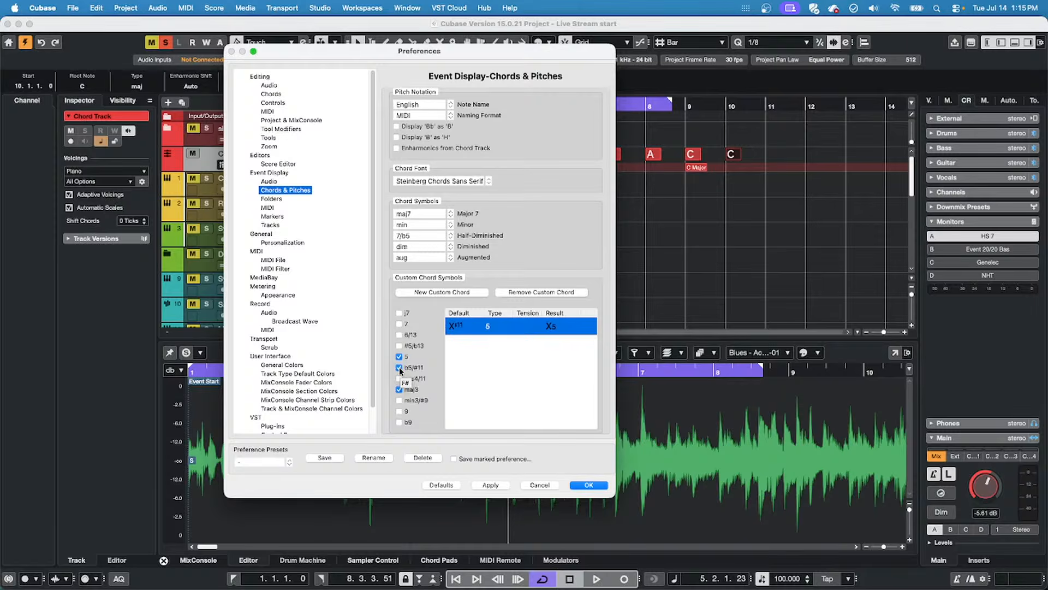
{"action": "left_click", "coordinate": [399, 411]}
{"action": "left_click", "coordinate": [401, 411]}
{"action": "left_click", "coordinate": [398, 390]}
{"action": "left_click", "coordinate": [399, 368]}
{"action": "left_click", "coordinate": [398, 356]}
{"action": "left_click", "coordinate": [593, 486]}
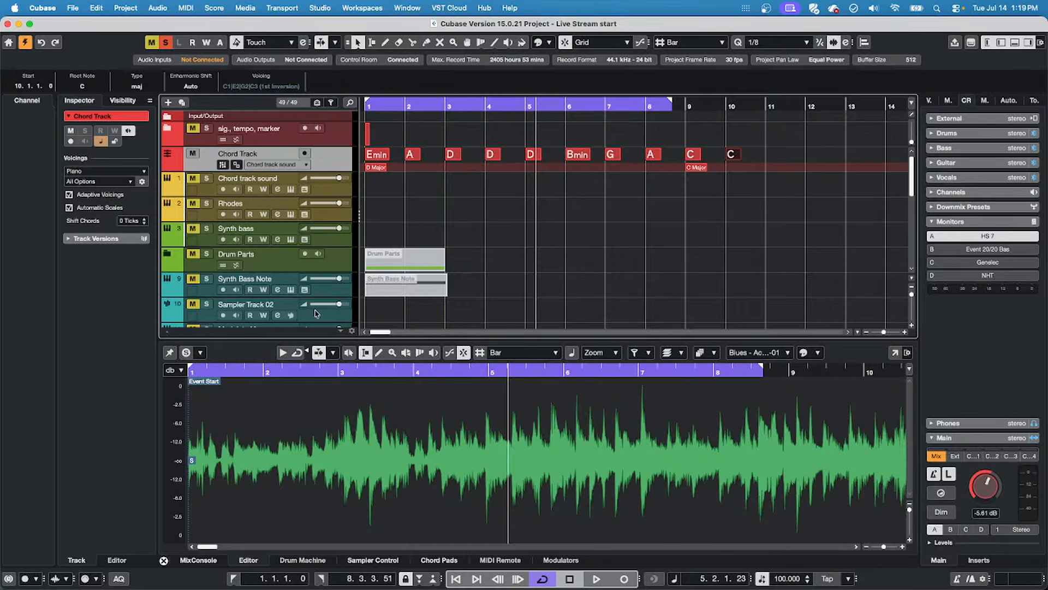
Insert the Context Gate MIDI effect in the Rhodes track's first MIDI insert and move its window over the Inspector.
{"action": "left_click", "coordinate": [341, 214]}
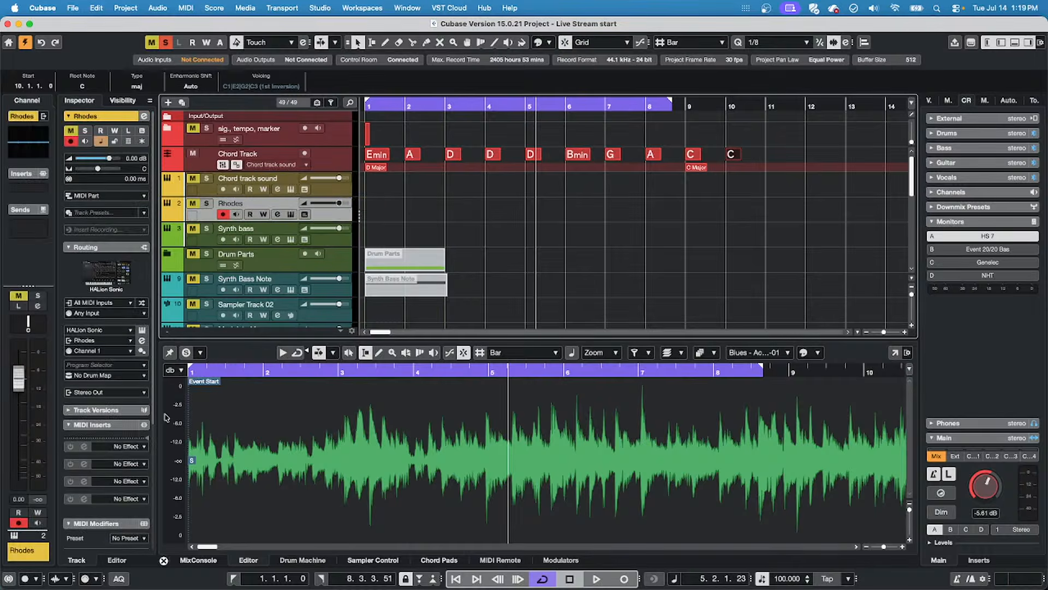
{"action": "left_click", "coordinate": [126, 447]}
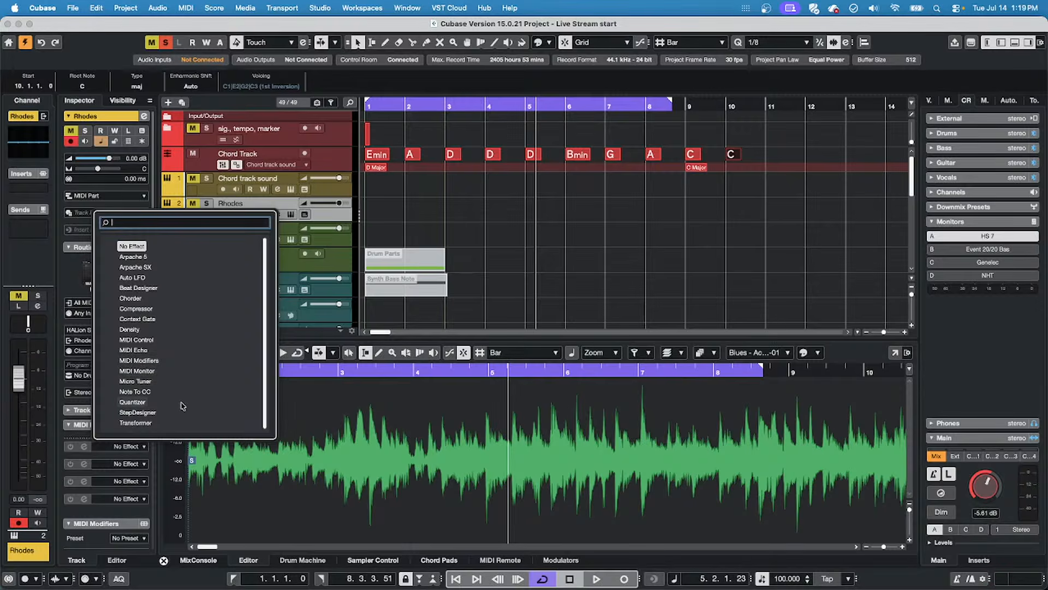
{"action": "left_click", "coordinate": [162, 320]}
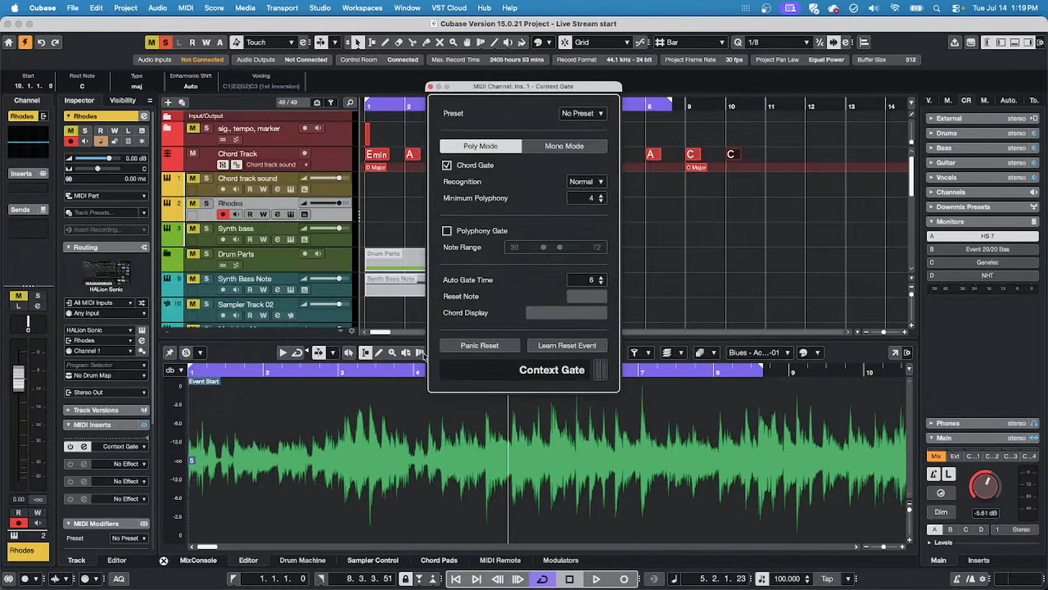
{"action": "left_click_drag", "start_coordinate": [538, 88], "coordinate": [164, 239]}
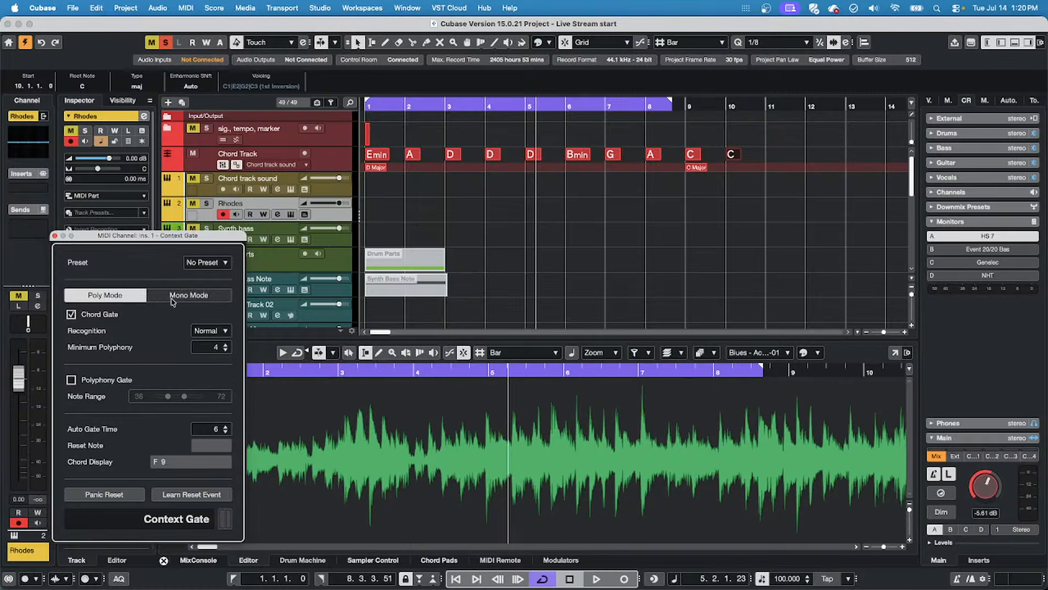
Switch Context Gate from Chord Gate to Polyphony Gate and solo the Rhodes track.
{"action": "left_click", "coordinate": [71, 315]}
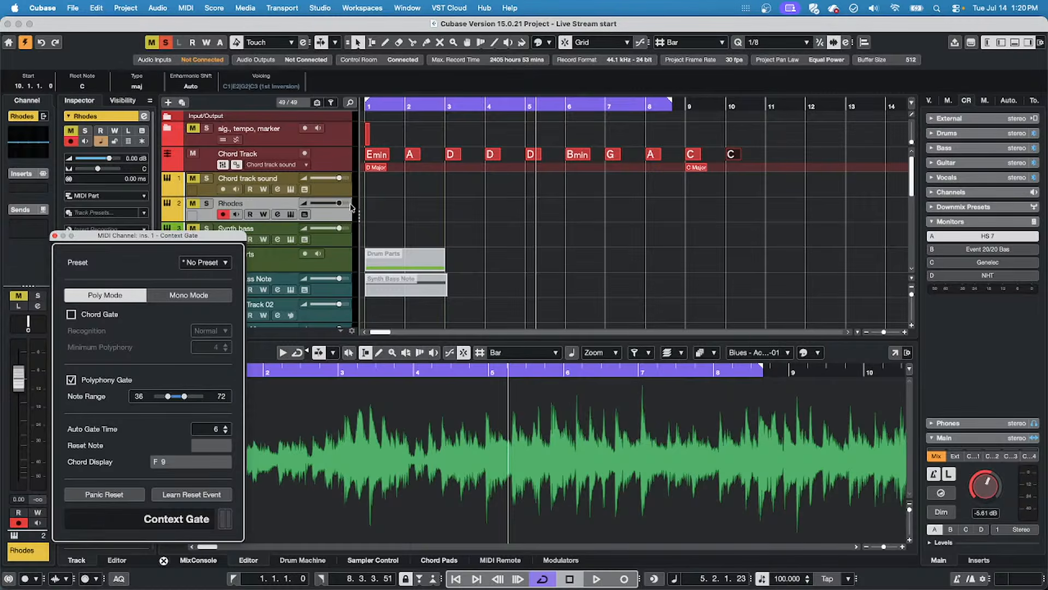
{"action": "left_click", "coordinate": [305, 218]}
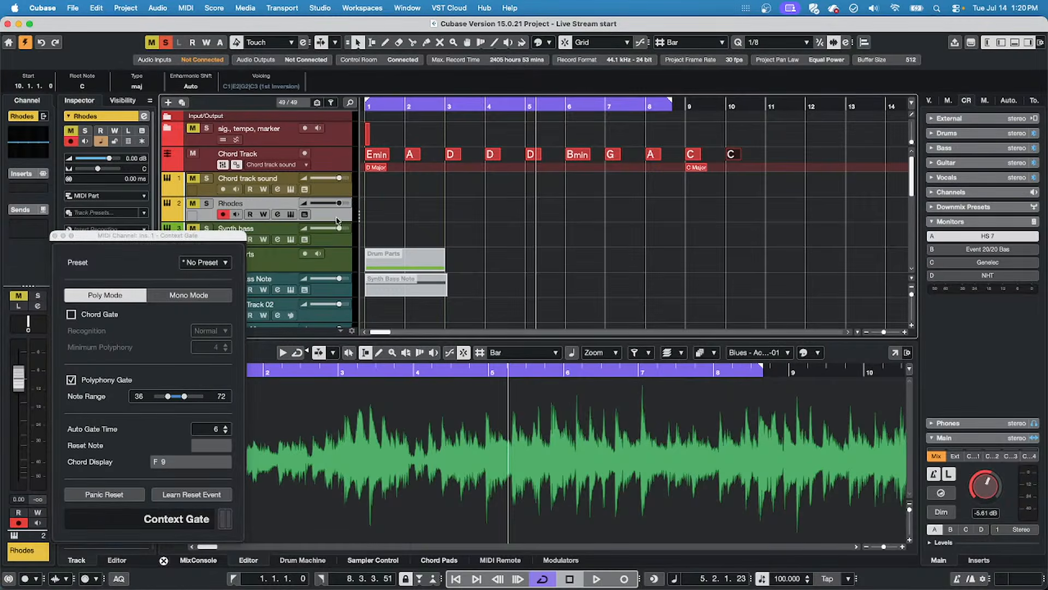
{"action": "left_click", "coordinate": [194, 205]}
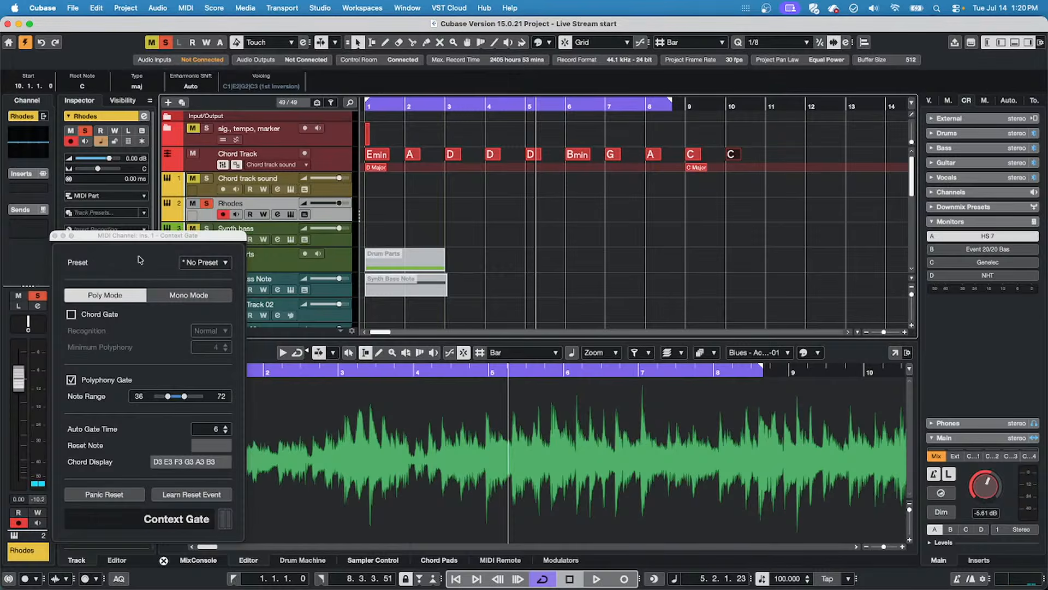
Run a panic reset in Context Gate and close its window.
{"action": "left_click", "coordinate": [190, 465]}
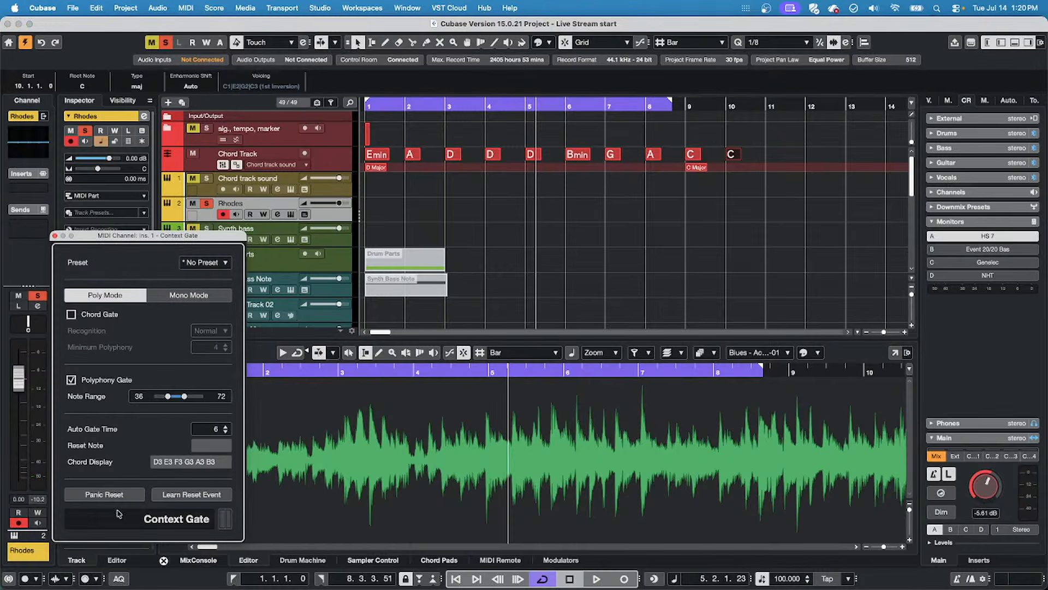
{"action": "left_click", "coordinate": [104, 494]}
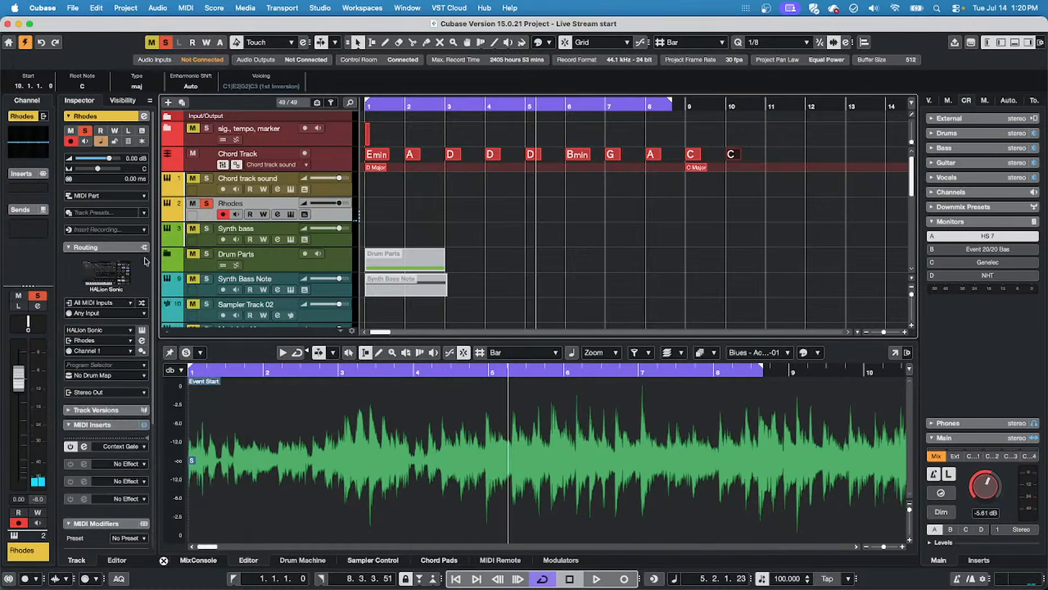
{"action": "left_click", "coordinate": [55, 235]}
Replace Context Gate in the Rhodes track's first MIDI insert with Compressor and close the effect window.
{"action": "left_click", "coordinate": [130, 448]}
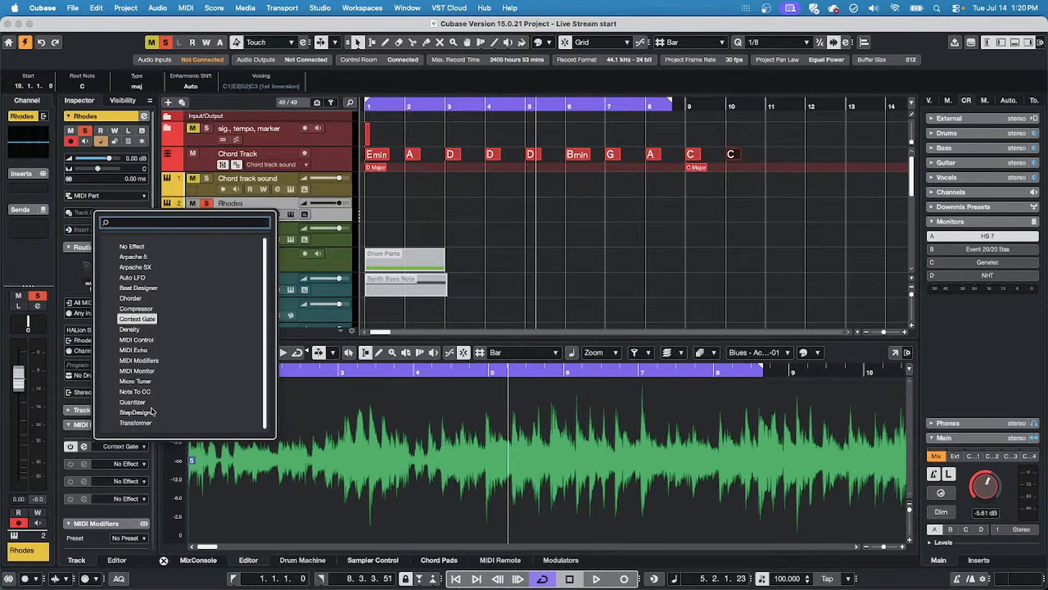
{"action": "left_click", "coordinate": [141, 310]}
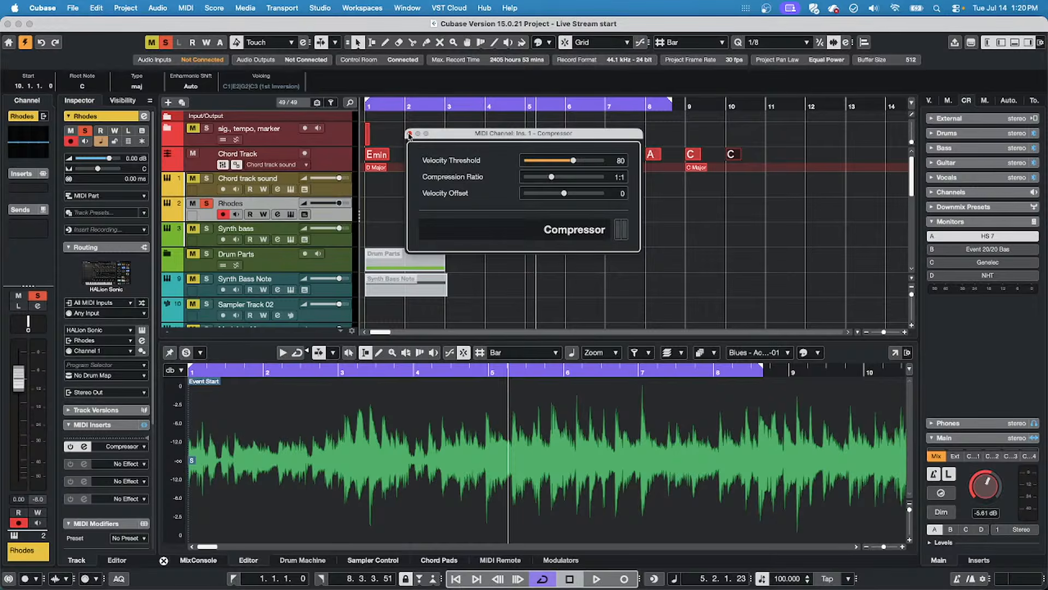
{"action": "left_click", "coordinate": [410, 134]}
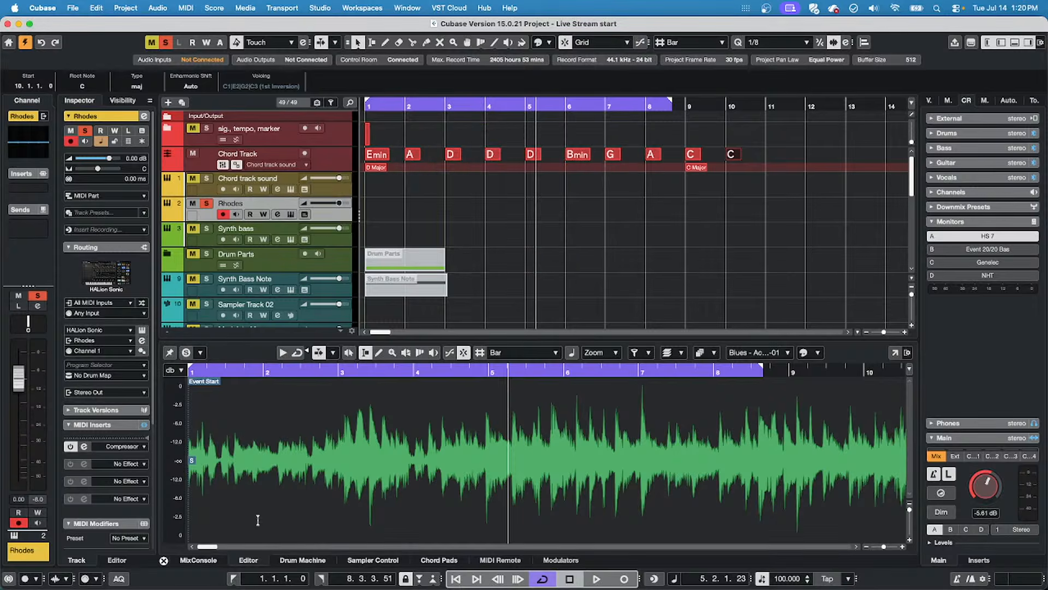
Load Context Gate back into the Rhodes track's first MIDI insert and play the project briefly.
{"action": "left_click", "coordinate": [121, 447]}
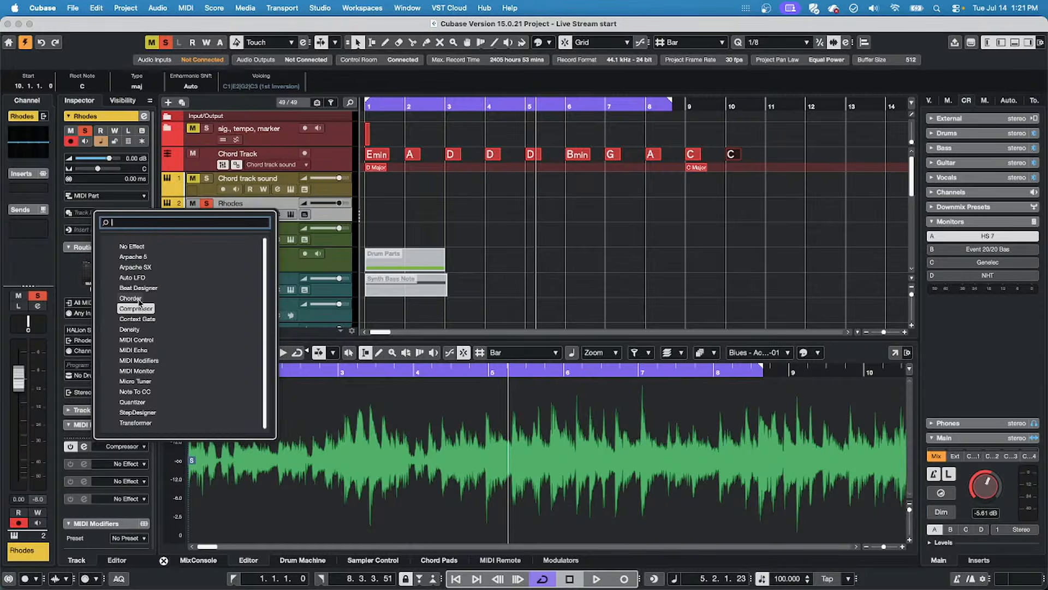
{"action": "left_click", "coordinate": [138, 319]}
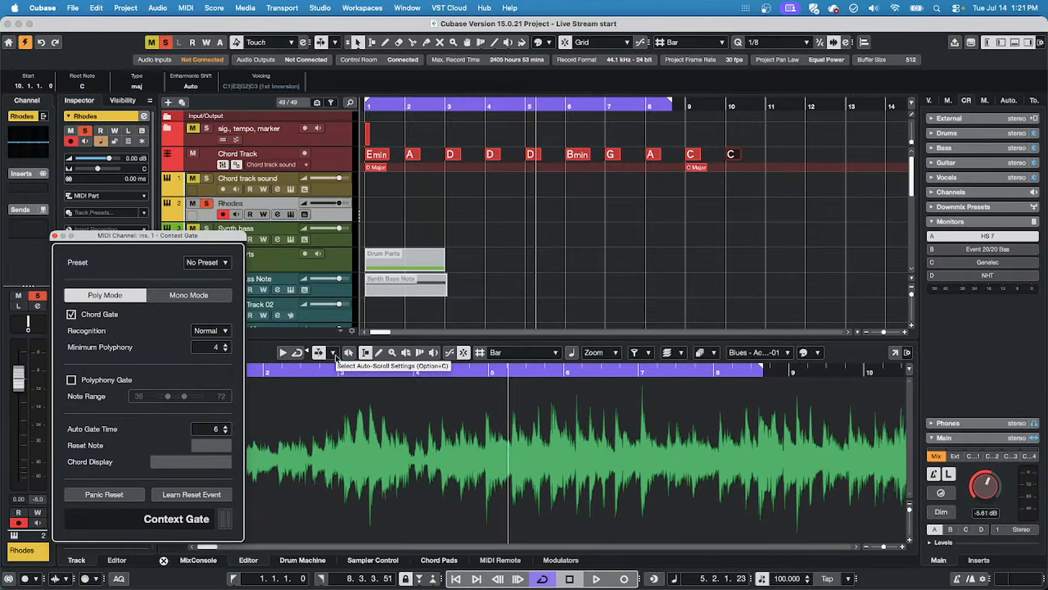
{"action": "left_click", "coordinate": [187, 157]}
{"action": "key", "text": "space"}
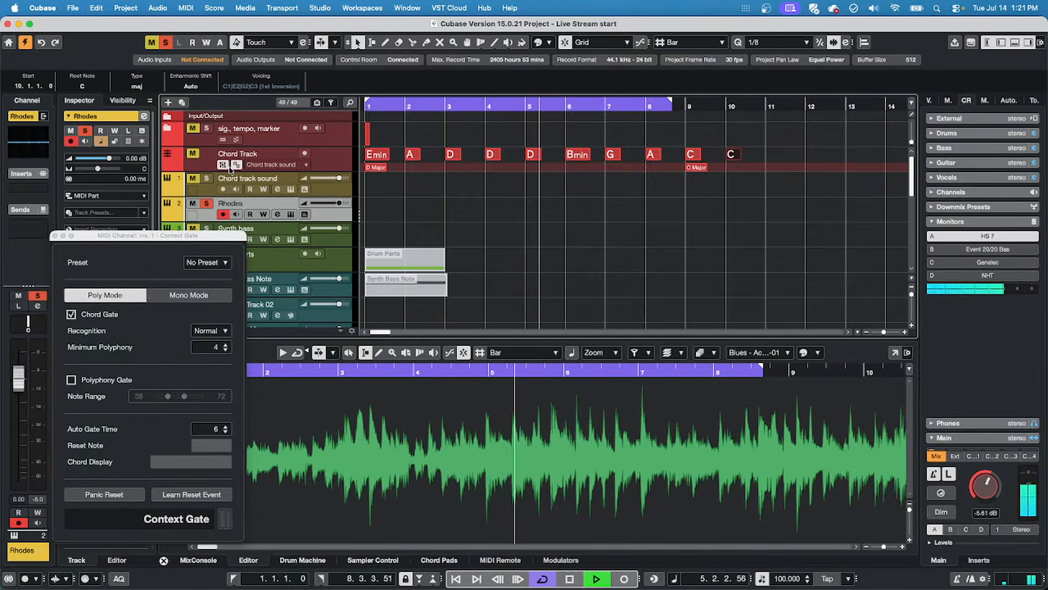
{"action": "scroll", "coordinate": [501, 242], "scroll_direction": "down", "scroll_amount": 5}
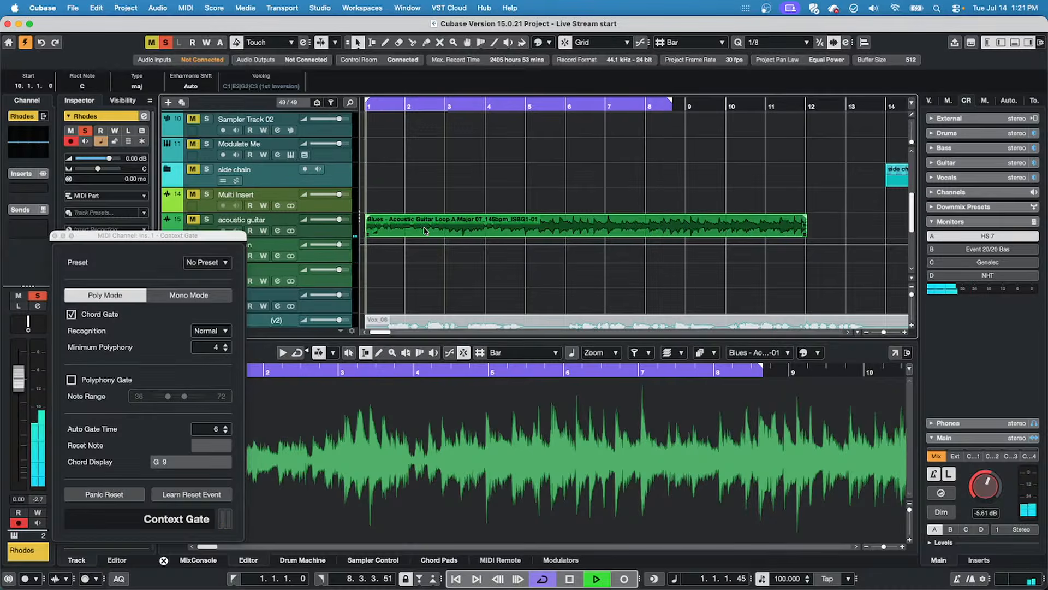
{"action": "key", "text": "space"}
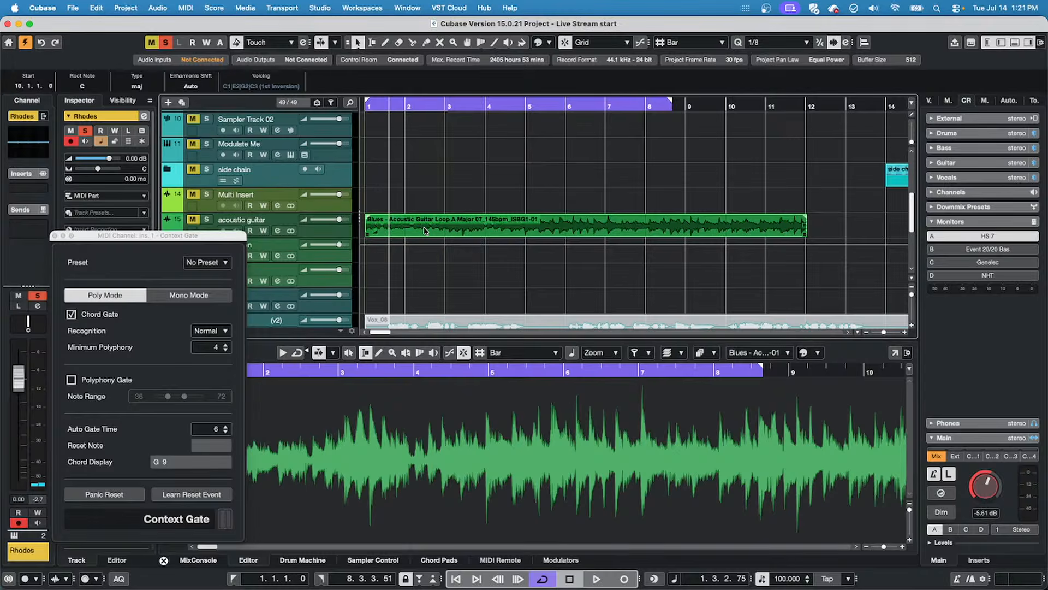
Open the On-Screen Keyboard and play several notes through the Rhodes track to test the Context Gate chord display.
{"action": "key", "text": "alt+k"}
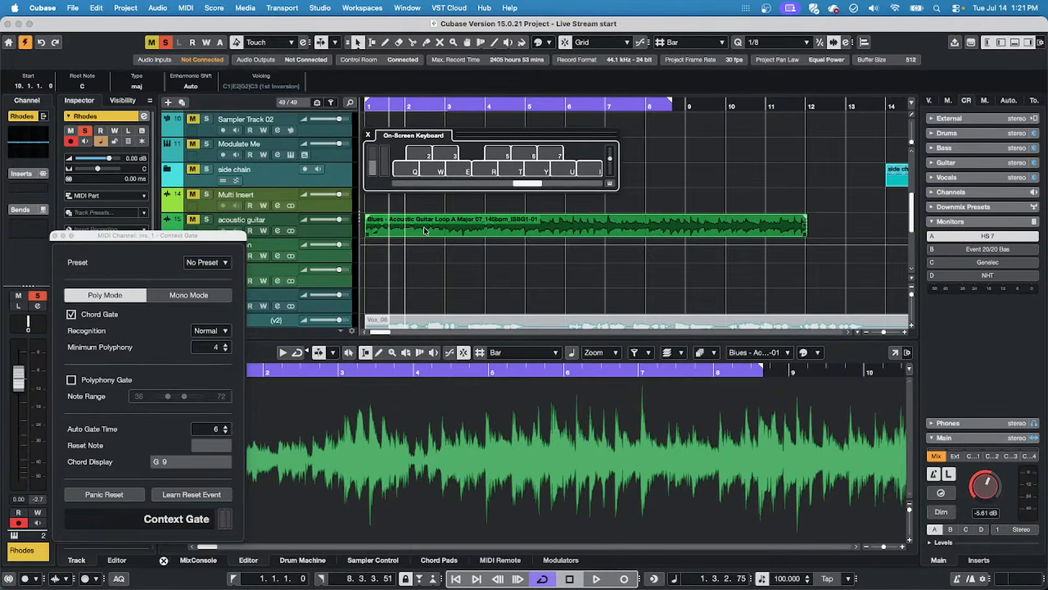
{"action": "key", "text": "q"}
{"action": "key", "text": "e"}
{"action": "key", "text": "t"}
{"action": "key", "text": "w"}
{"action": "key", "text": "r"}
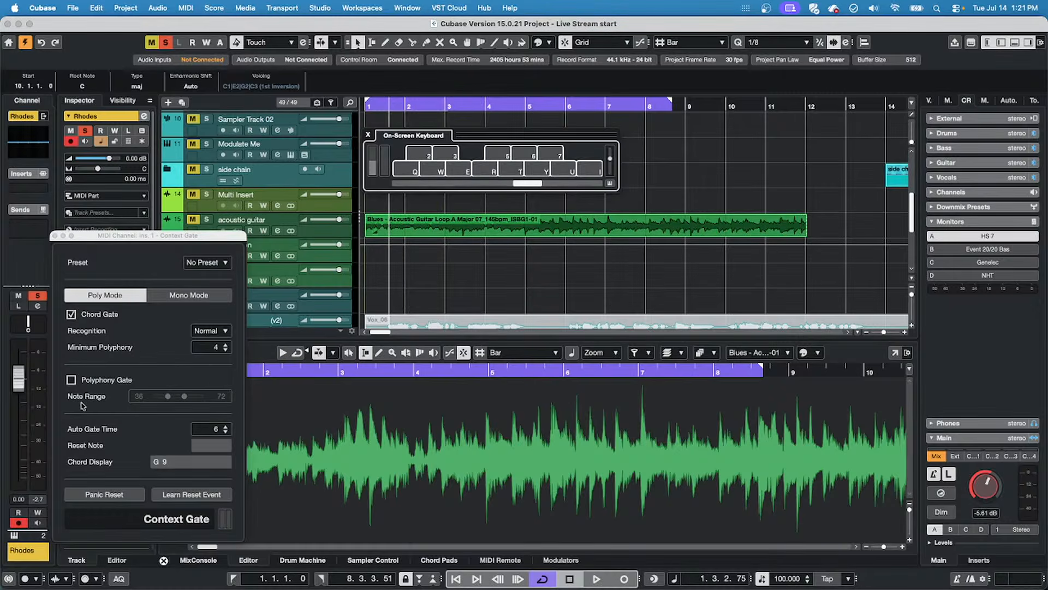
Switch Context Gate to Polyphony Gate, then close its window and the On-Screen Keyboard.
{"action": "left_click", "coordinate": [73, 316]}
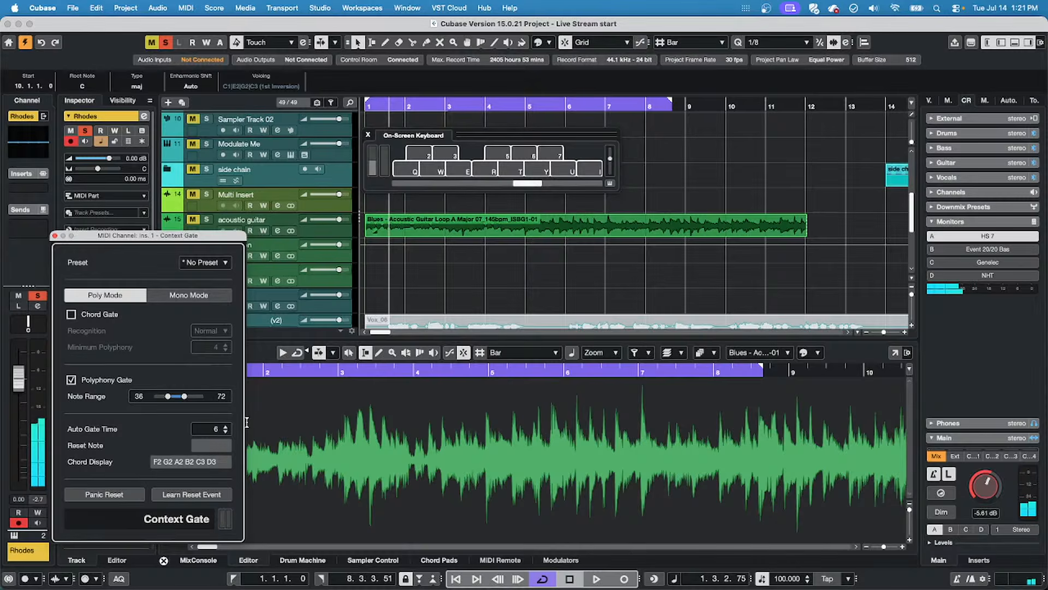
{"action": "left_click", "coordinate": [54, 235]}
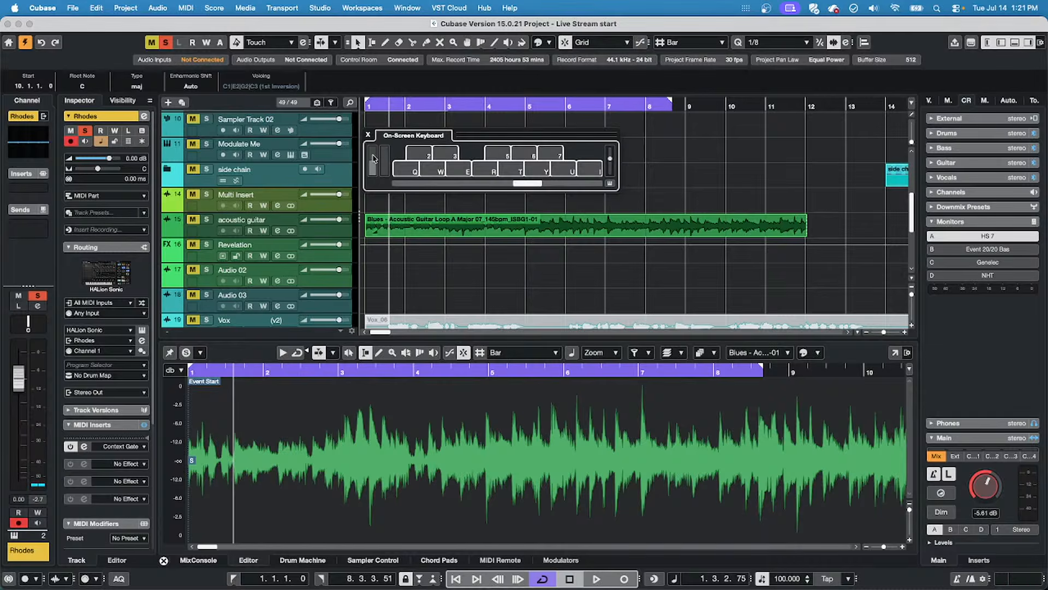
{"action": "left_click", "coordinate": [369, 133]}
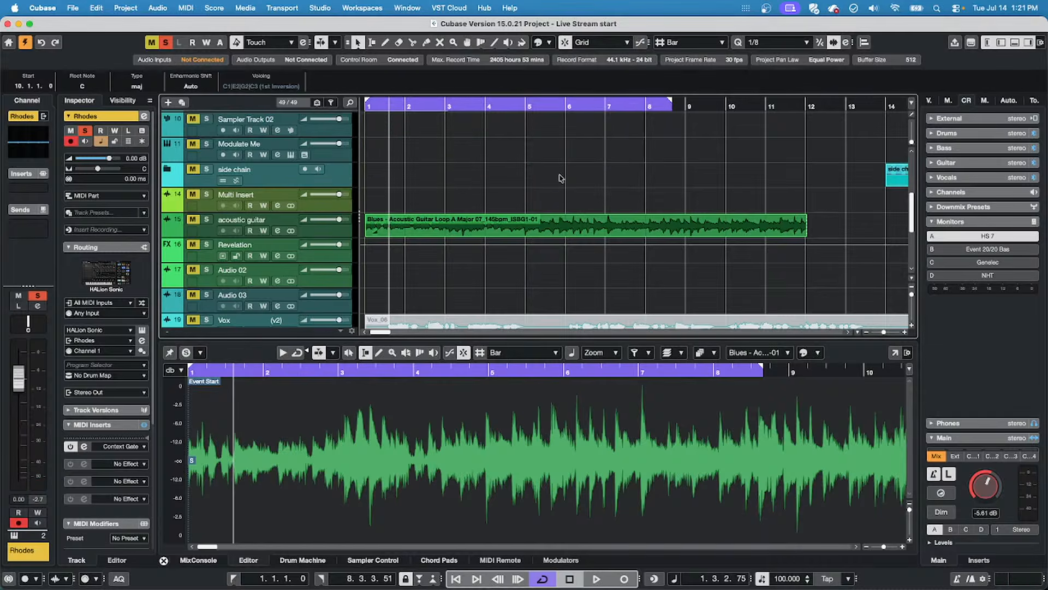
Deselect the chord event at bar 10 and convert the Chord Track's chords to MIDI on the Rhodes track.
{"action": "scroll", "coordinate": [456, 170], "scroll_direction": "up", "scroll_amount": 2}
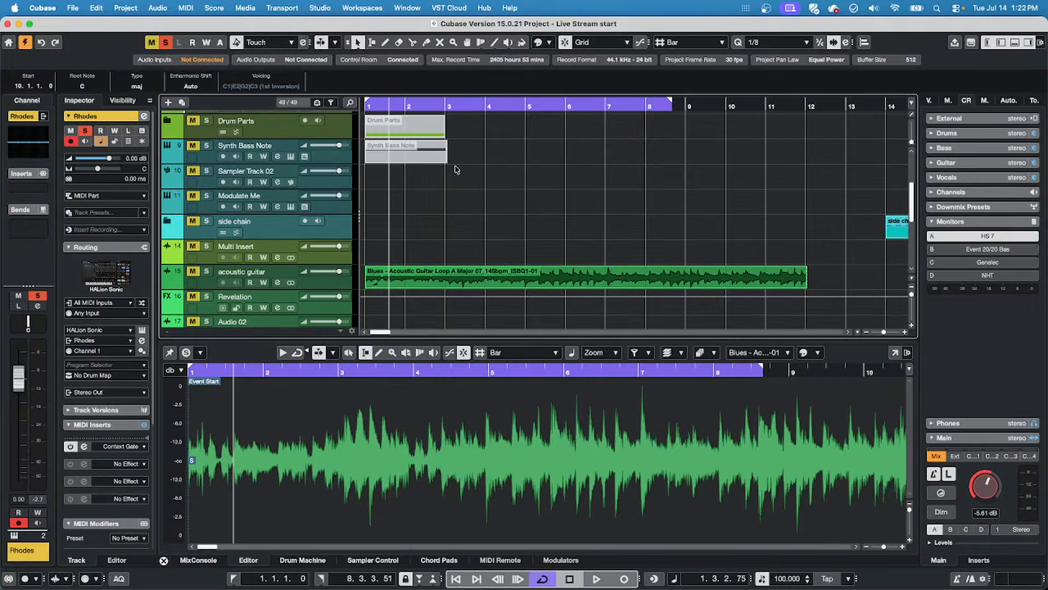
{"action": "scroll", "coordinate": [456, 169], "scroll_direction": "up", "scroll_amount": 5}
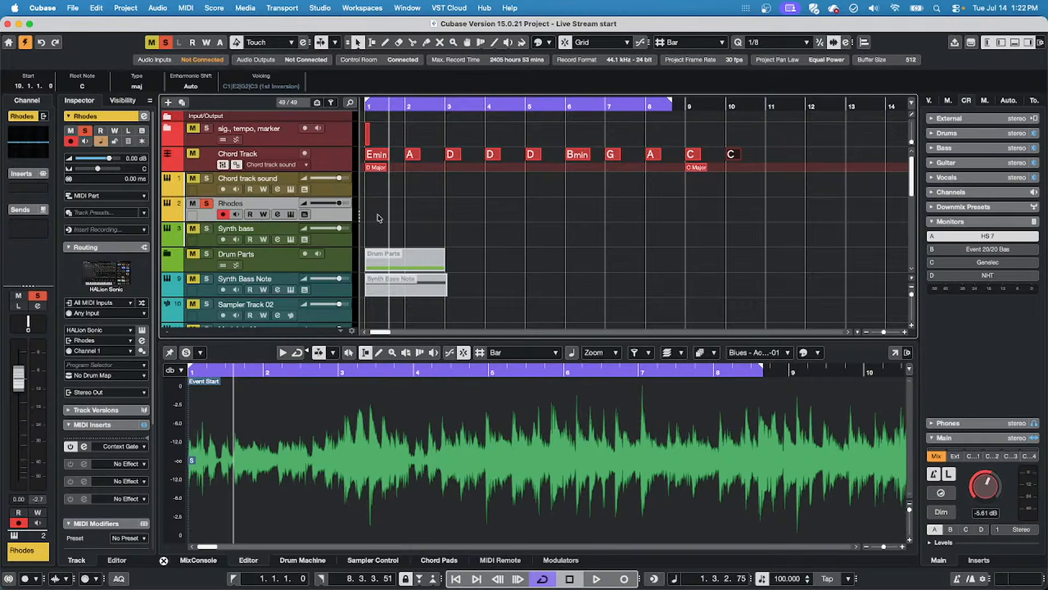
{"action": "left_click", "coordinate": [757, 153]}
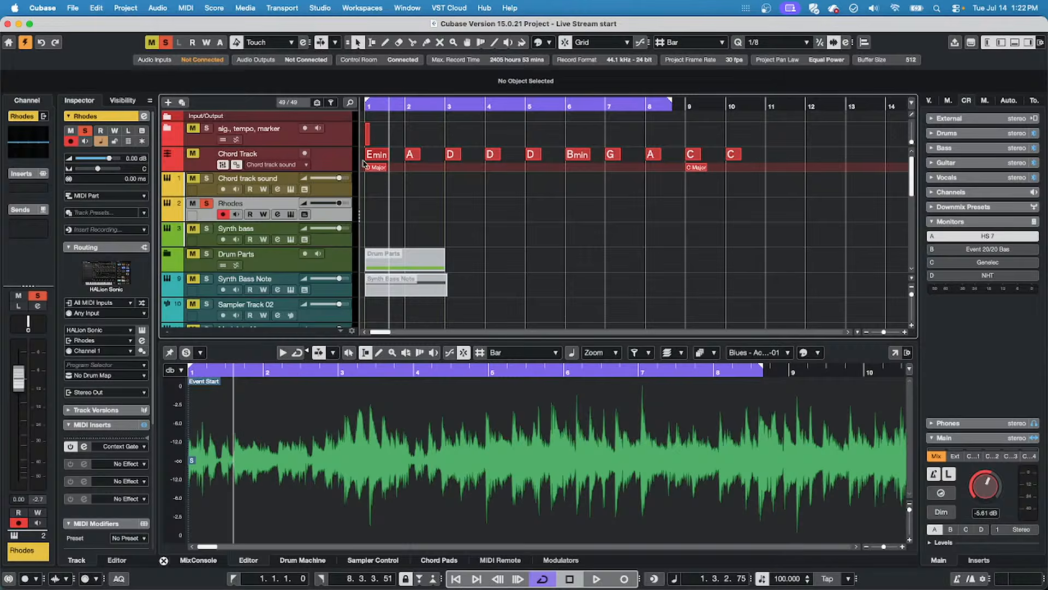
{"action": "right_click", "coordinate": [324, 218]}
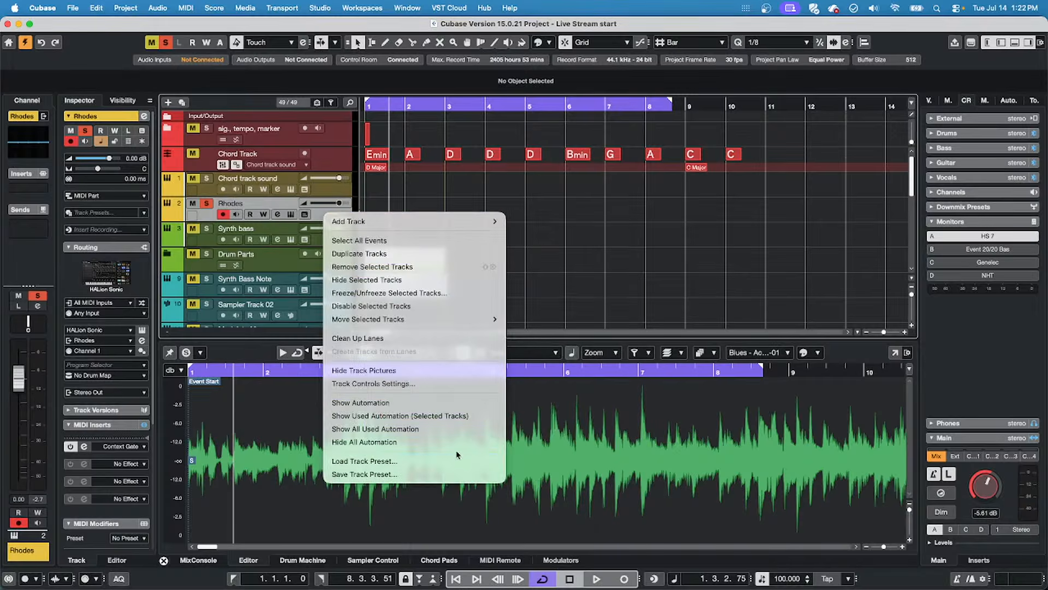
{"action": "left_click", "coordinate": [114, 6]}
{"action": "left_click", "coordinate": [123, 8]}
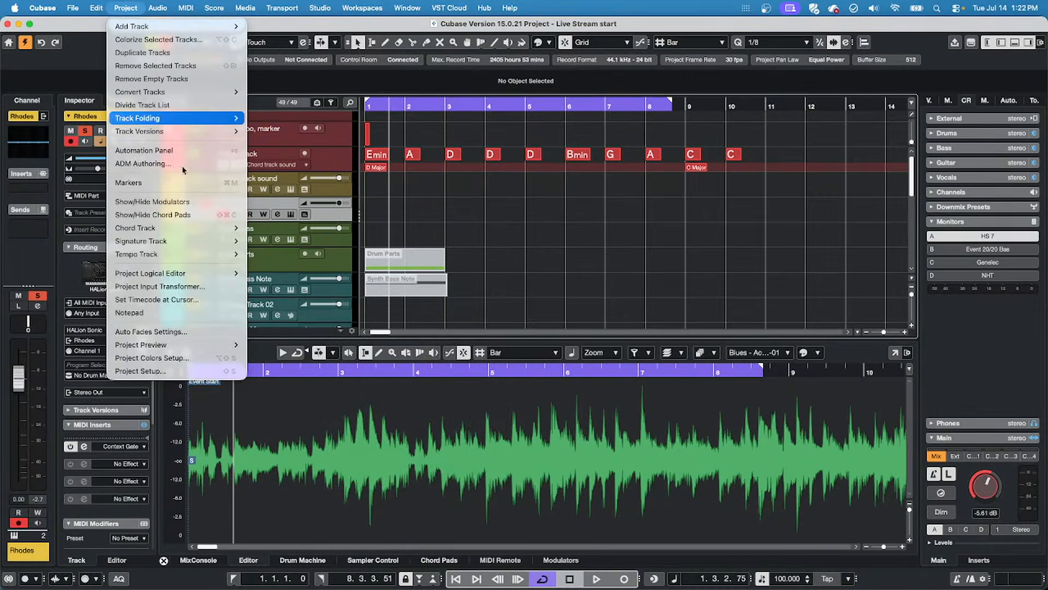
{"action": "mouse_move", "coordinate": [175, 229]}
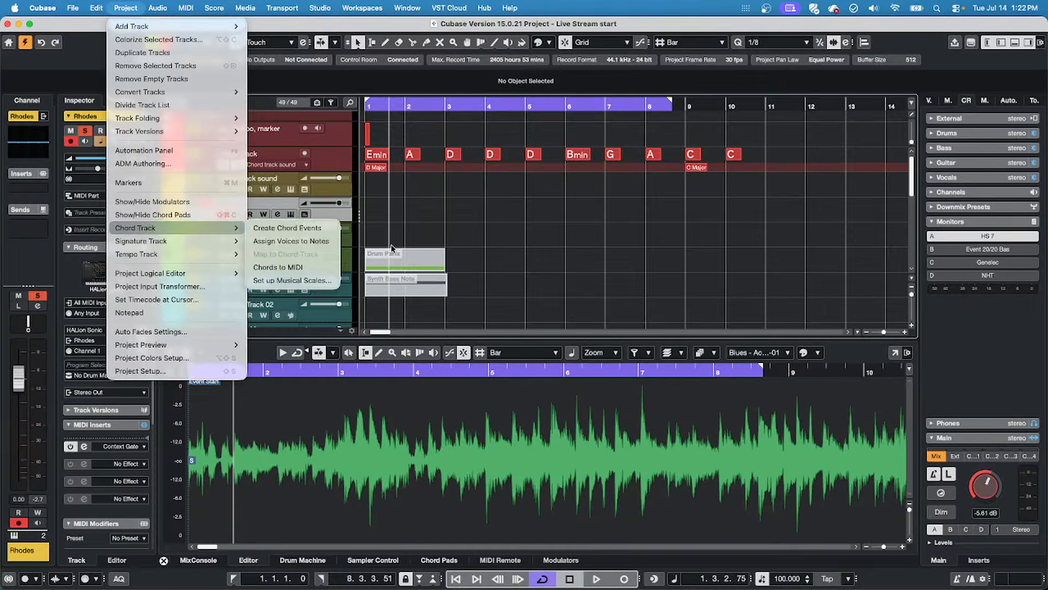
{"action": "left_click", "coordinate": [317, 269]}
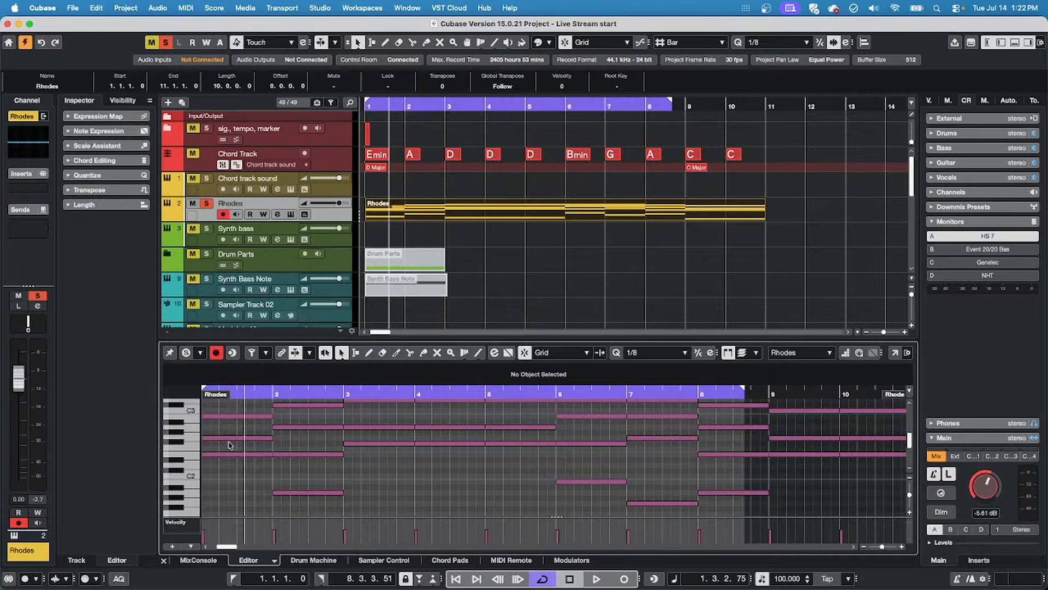
Play the new Rhodes MIDI part from the project start and stop after about one bar.
{"action": "key", "text": "Home"}
{"action": "scroll", "coordinate": [252, 392], "scroll_direction": "left", "scroll_amount": 3}
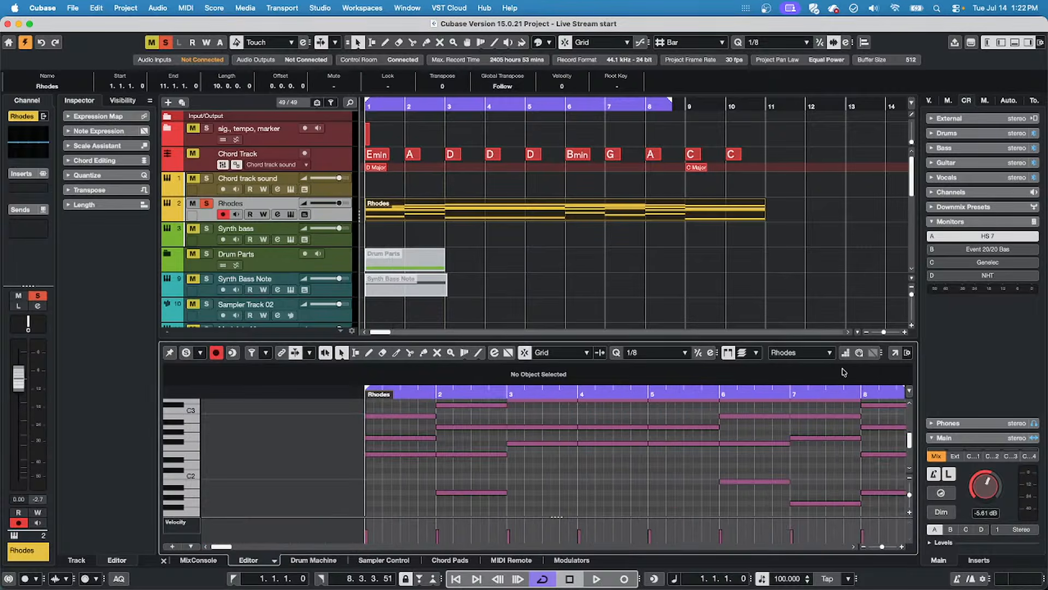
{"action": "key", "text": "space"}
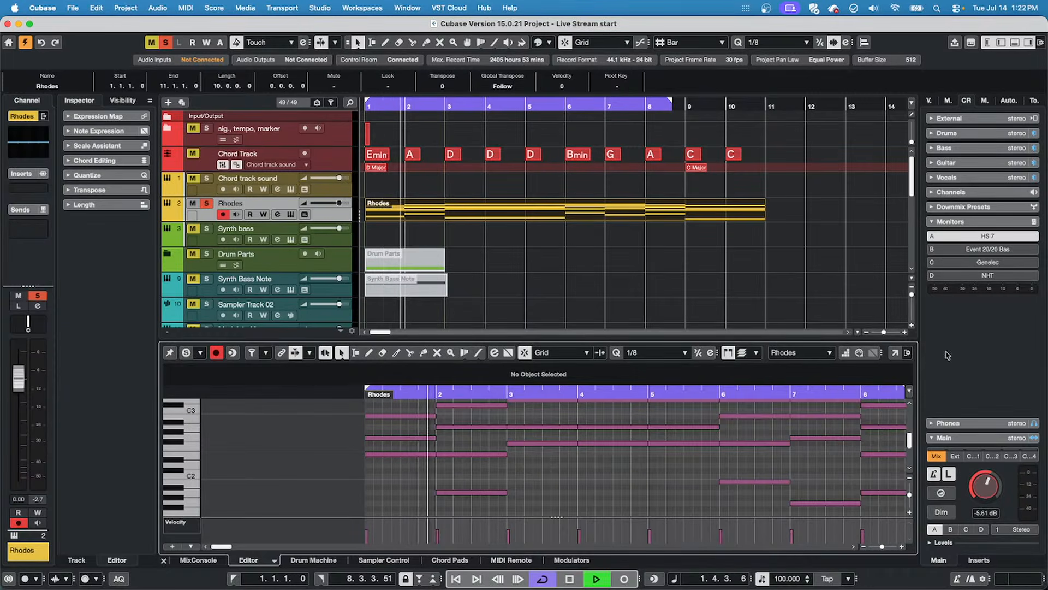
{"action": "key", "text": "space"}
Show the Status Line in the Key Editor and play the Rhodes part to check the Current Chord Display.
{"action": "left_click", "coordinate": [908, 353]}
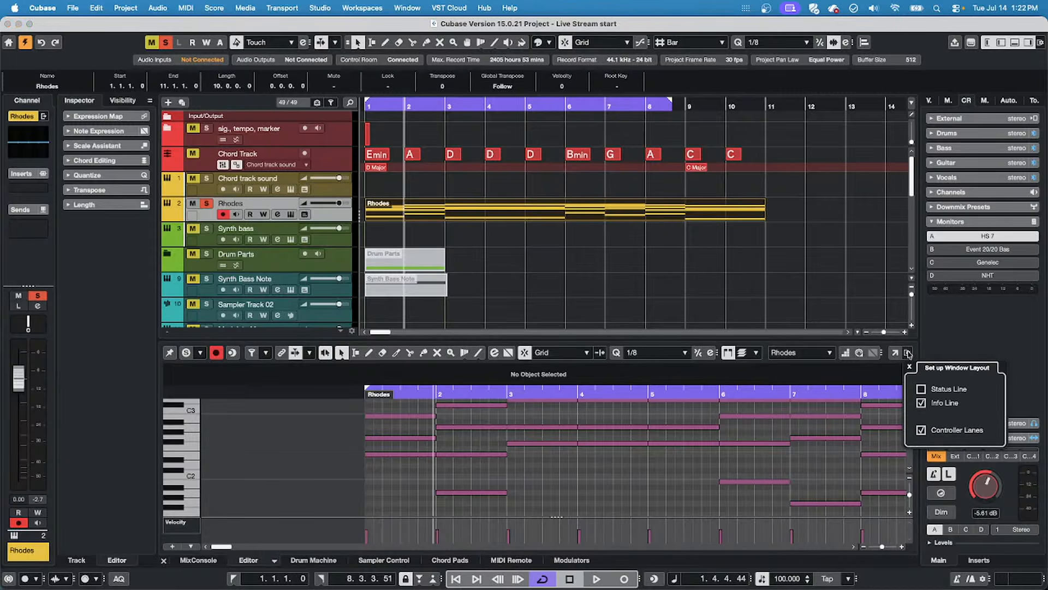
{"action": "left_click", "coordinate": [922, 389]}
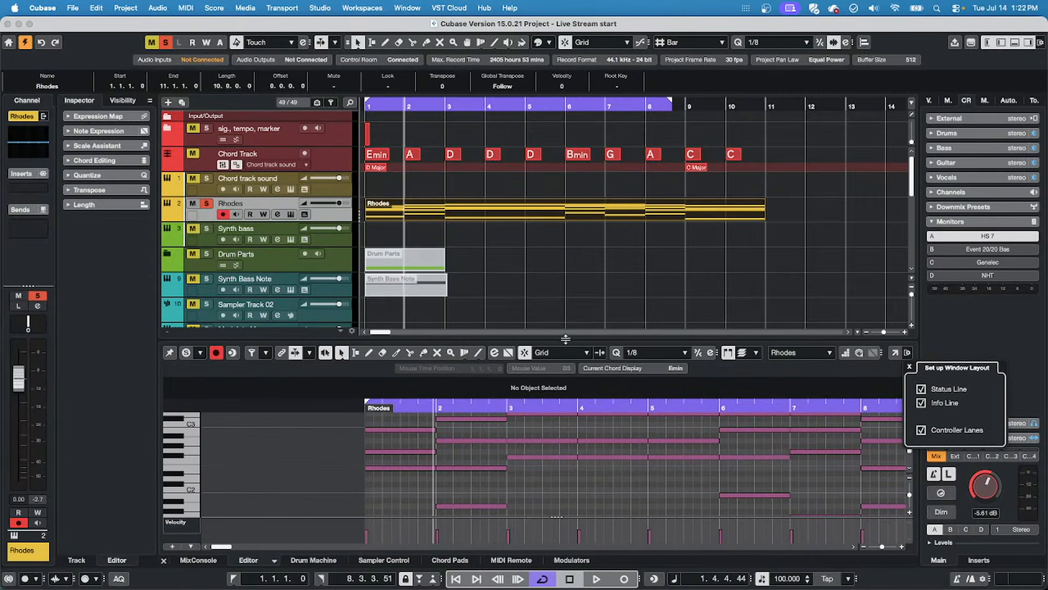
{"action": "key", "text": "space"}
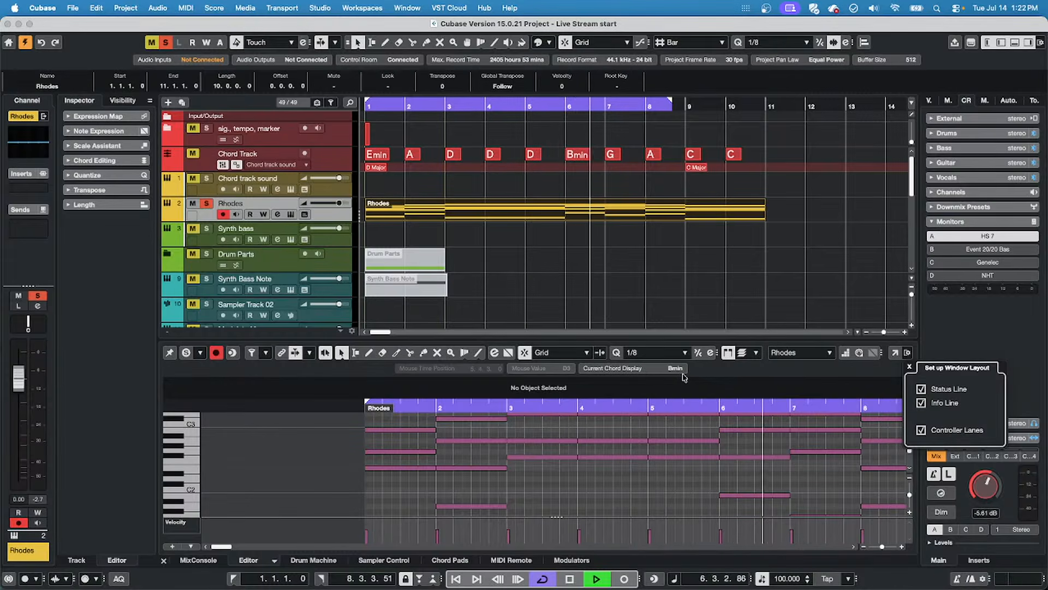
{"action": "key", "text": "space"}
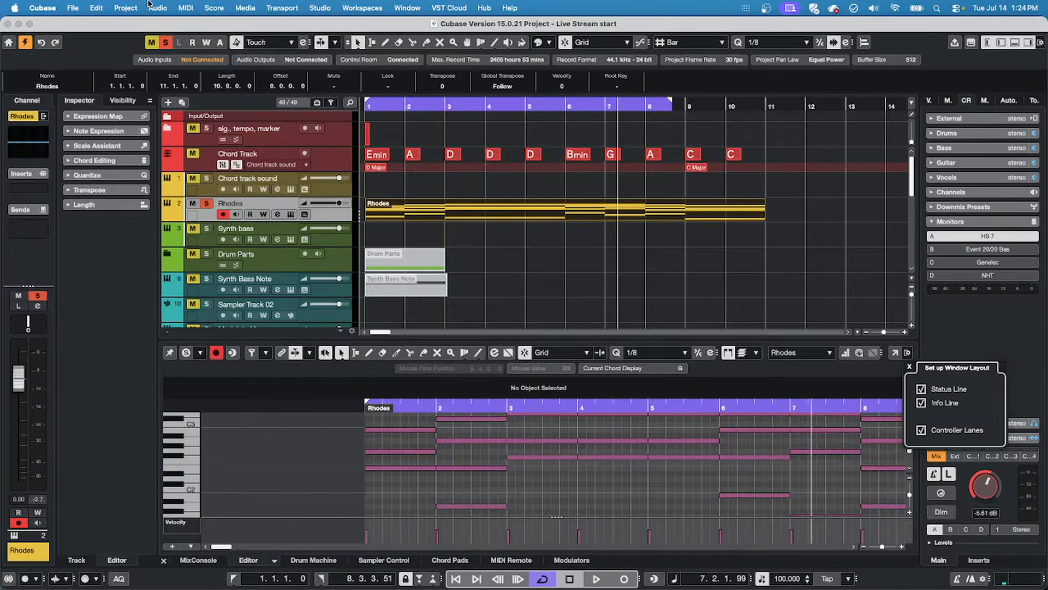
Start opening another project and browse to the For Grace Project folder inside For Grace.
{"action": "left_click", "coordinate": [48, 8]}
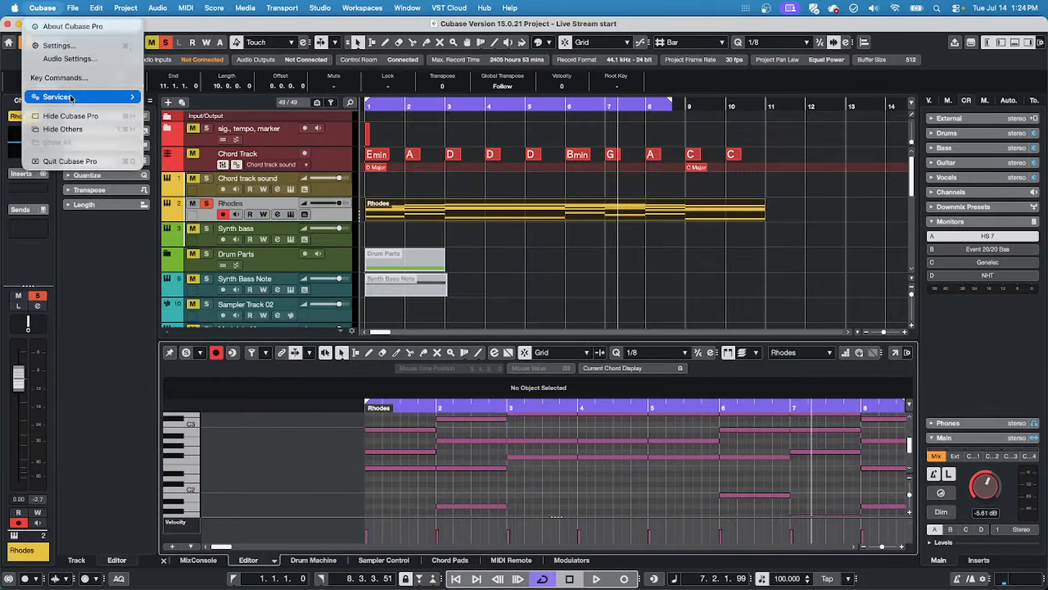
{"action": "mouse_move", "coordinate": [72, 103]}
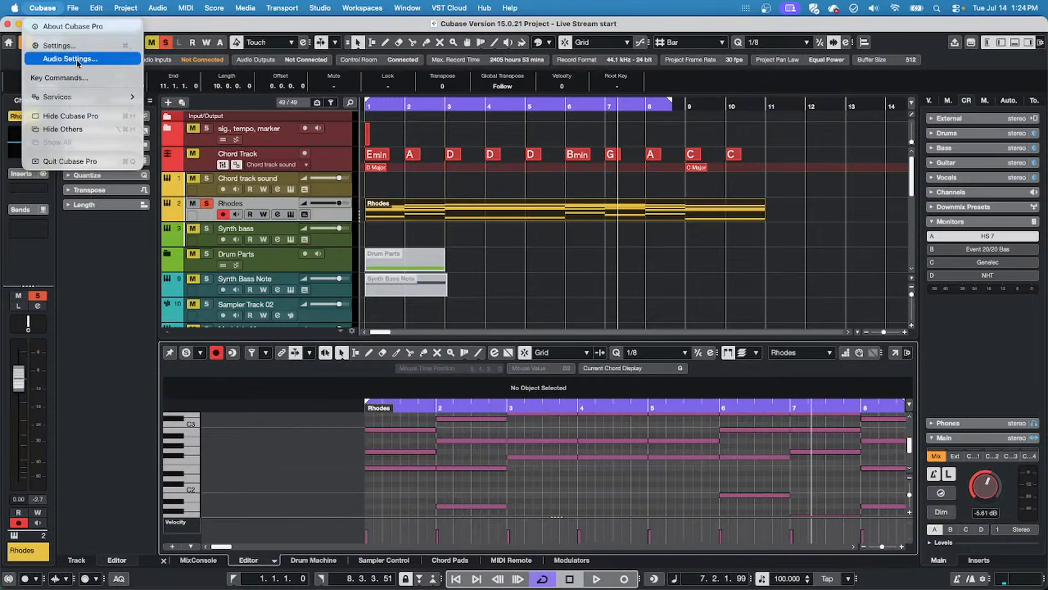
{"action": "mouse_move", "coordinate": [70, 11]}
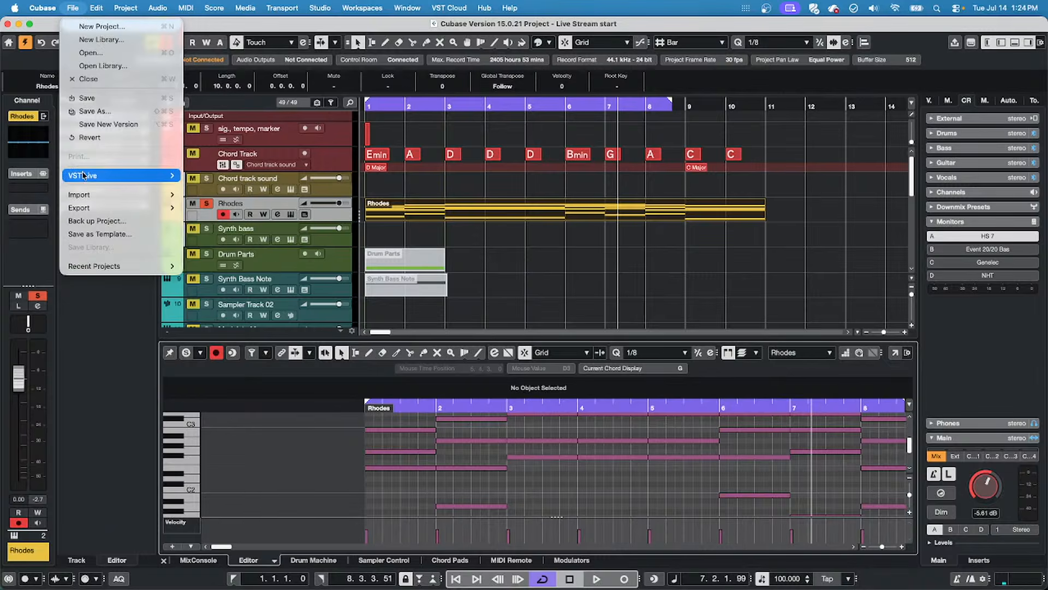
{"action": "left_click", "coordinate": [71, 55]}
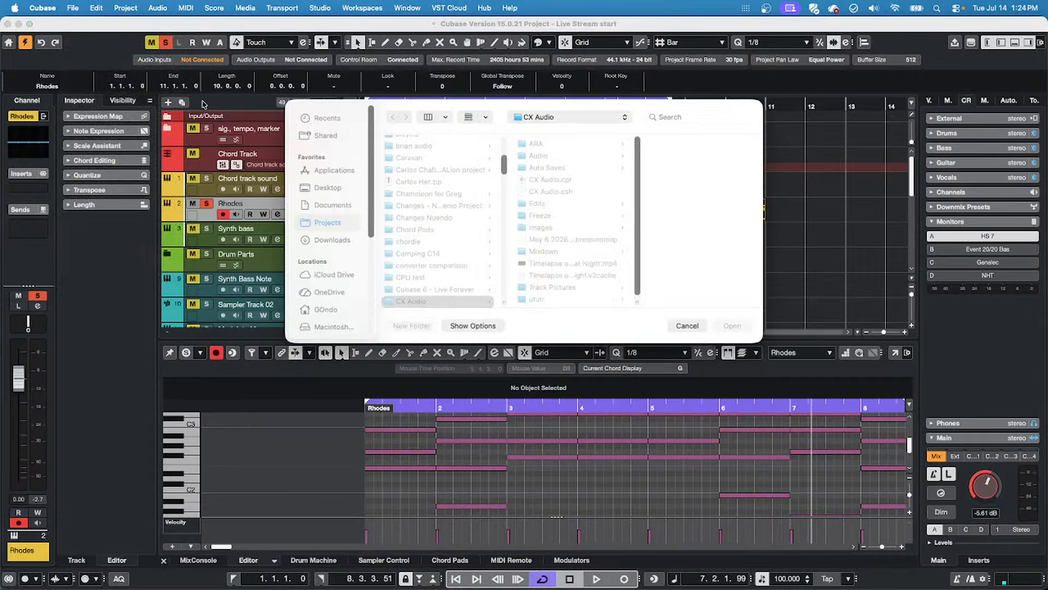
{"action": "scroll", "coordinate": [386, 216], "scroll_direction": "down", "scroll_amount": 10}
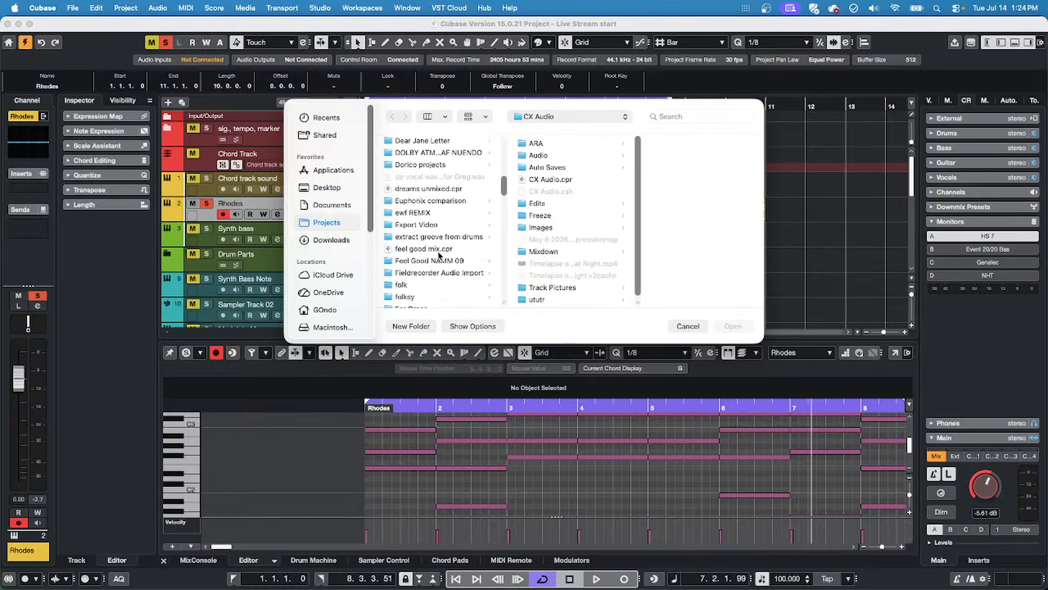
{"action": "scroll", "coordinate": [440, 255], "scroll_direction": "down", "scroll_amount": 1}
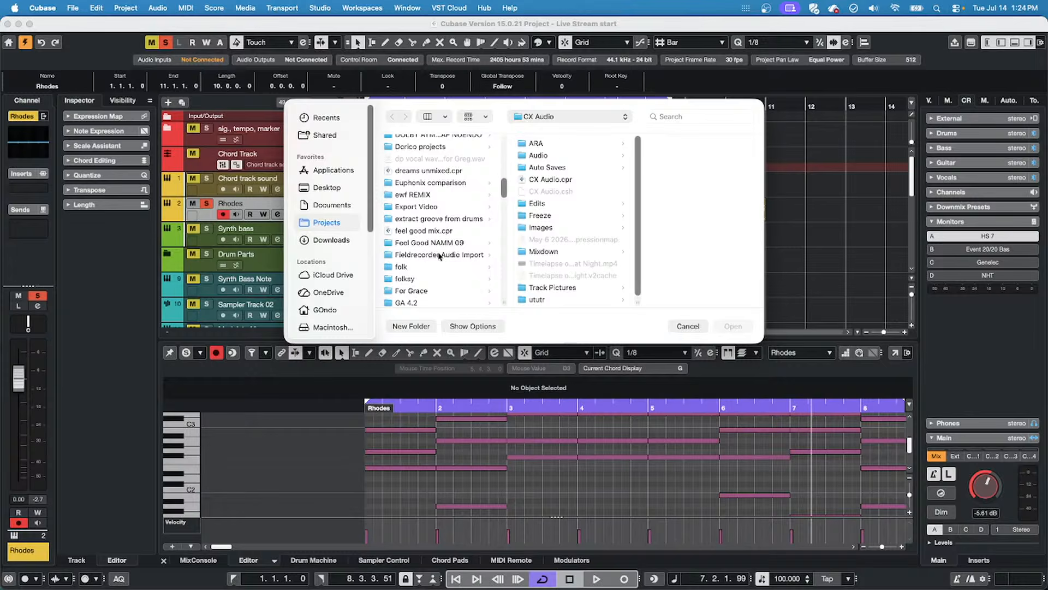
{"action": "left_click", "coordinate": [418, 292]}
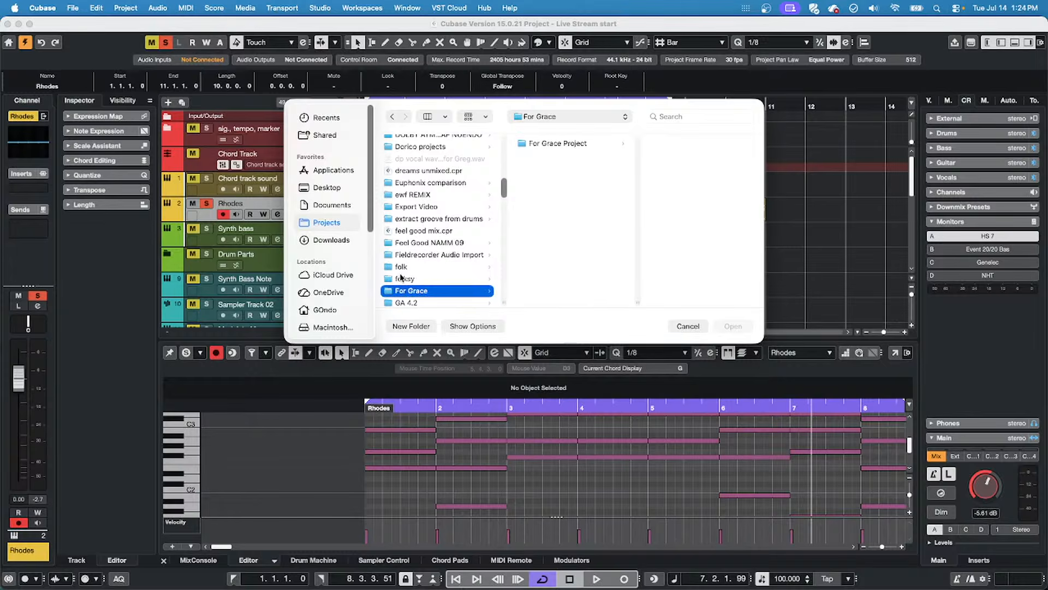
{"action": "left_click", "coordinate": [576, 144]}
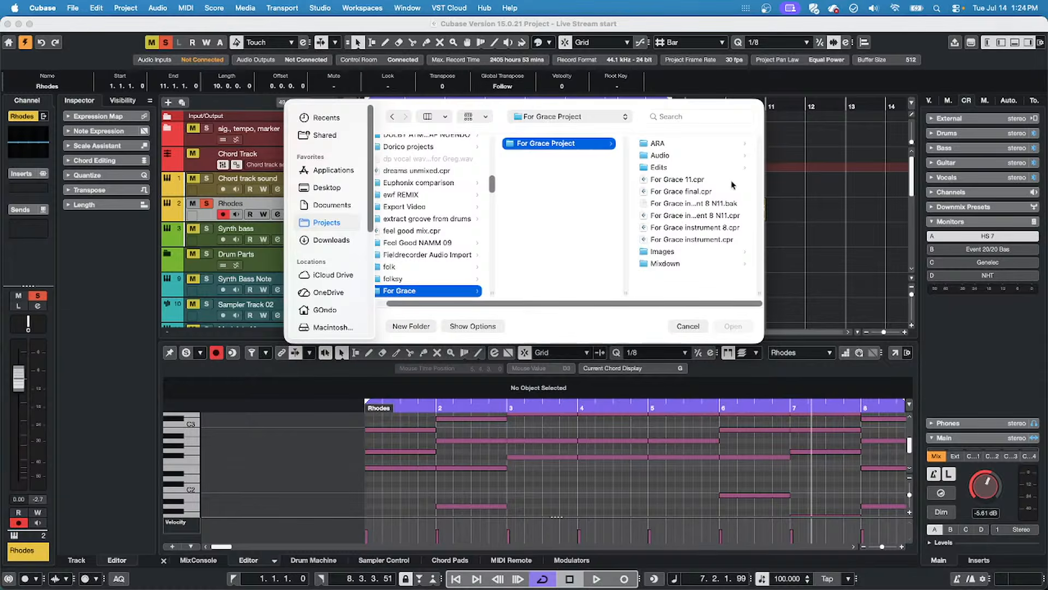
Open For Grace 11.cpr, activate the project and dismiss the missing plug-in warnings.
{"action": "double_click", "coordinate": [681, 184]}
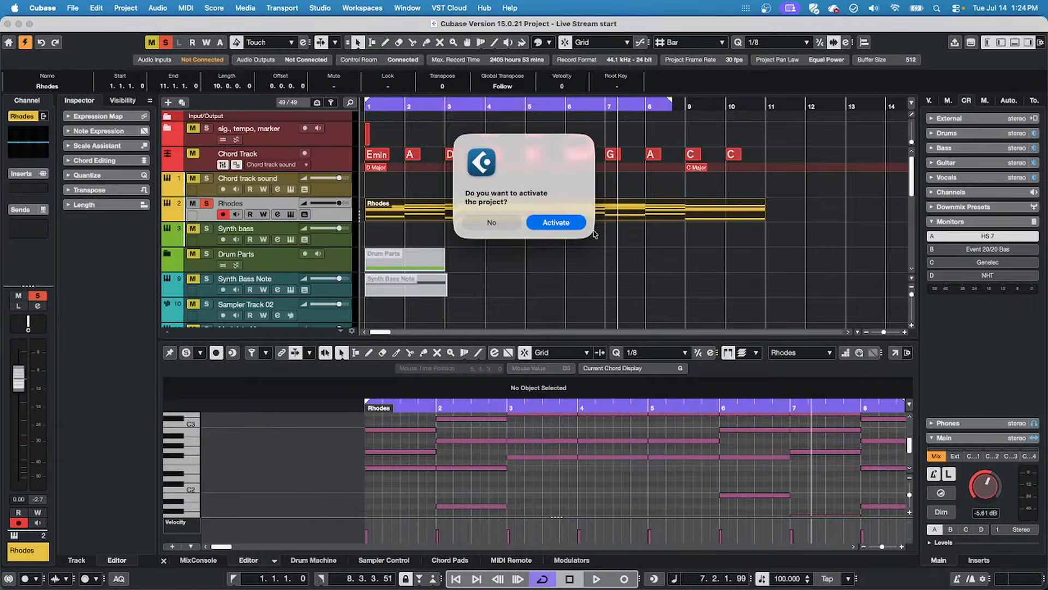
{"action": "key", "text": "Return"}
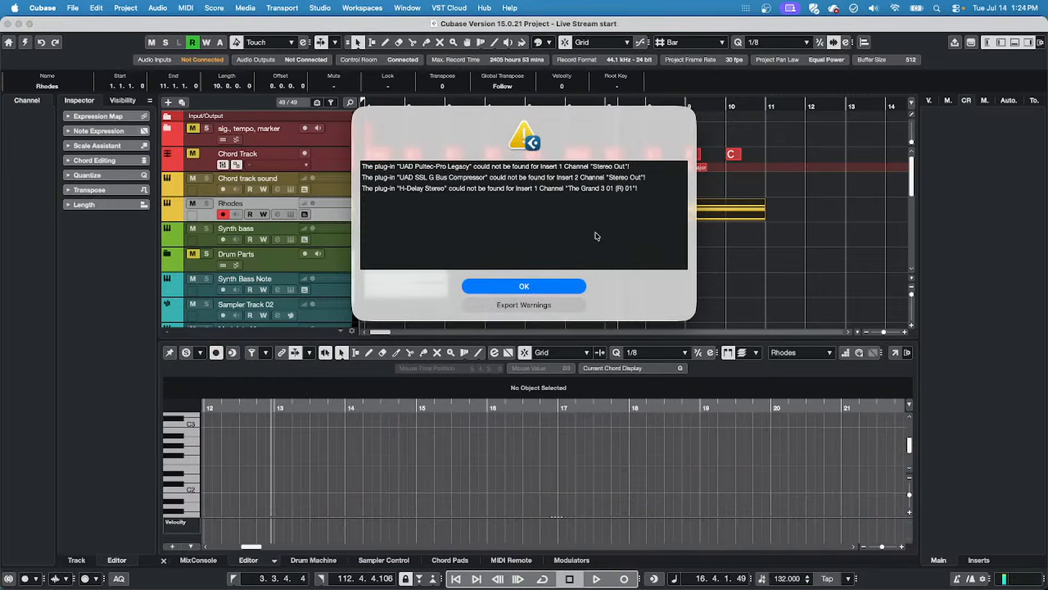
{"action": "left_click", "coordinate": [532, 285]}
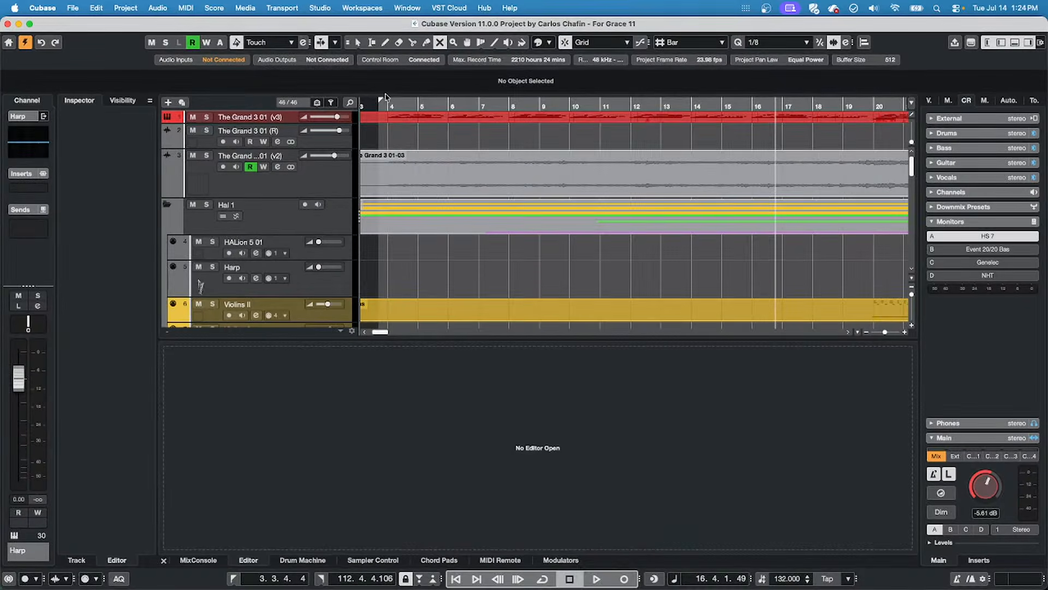
Play the project from about bar 2 and lower the Control Room level to -8.63 dB.
{"action": "left_click_drag", "start_coordinate": [372, 103], "coordinate": [373, 82]}
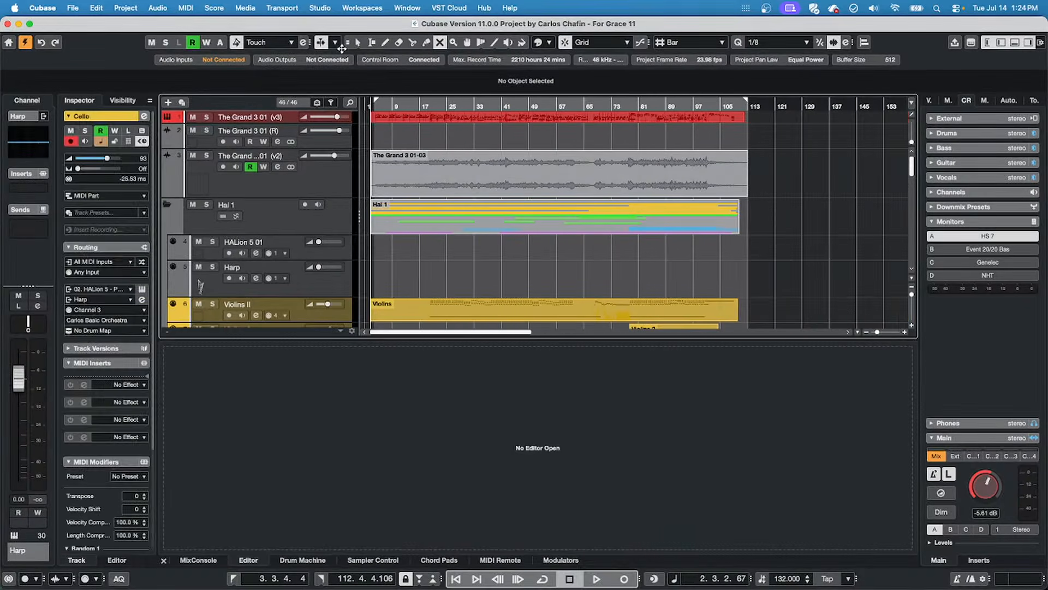
{"action": "key", "text": "space"}
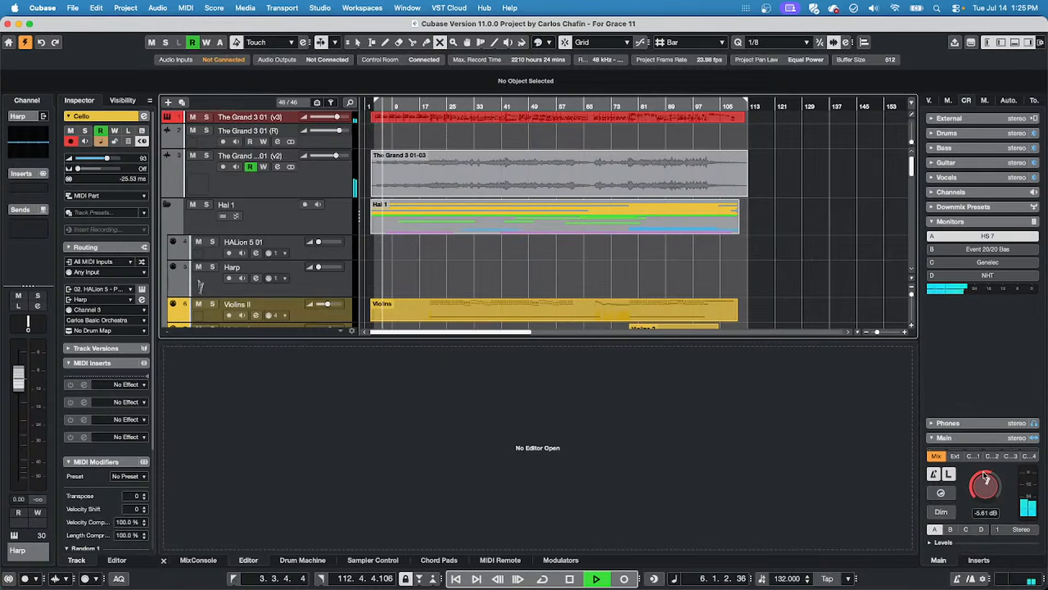
{"action": "left_click_drag", "start_coordinate": [992, 488], "coordinate": [993, 498]}
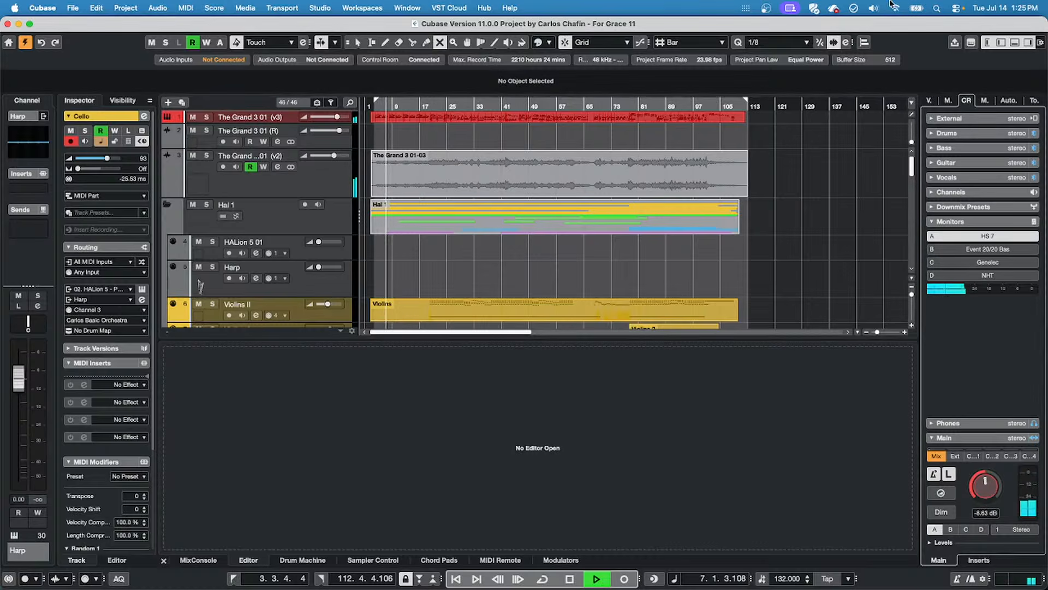
Show the Master meter and look through the orchestral tracks down to Timpani and Cymb during playback.
{"action": "left_click", "coordinate": [985, 100]}
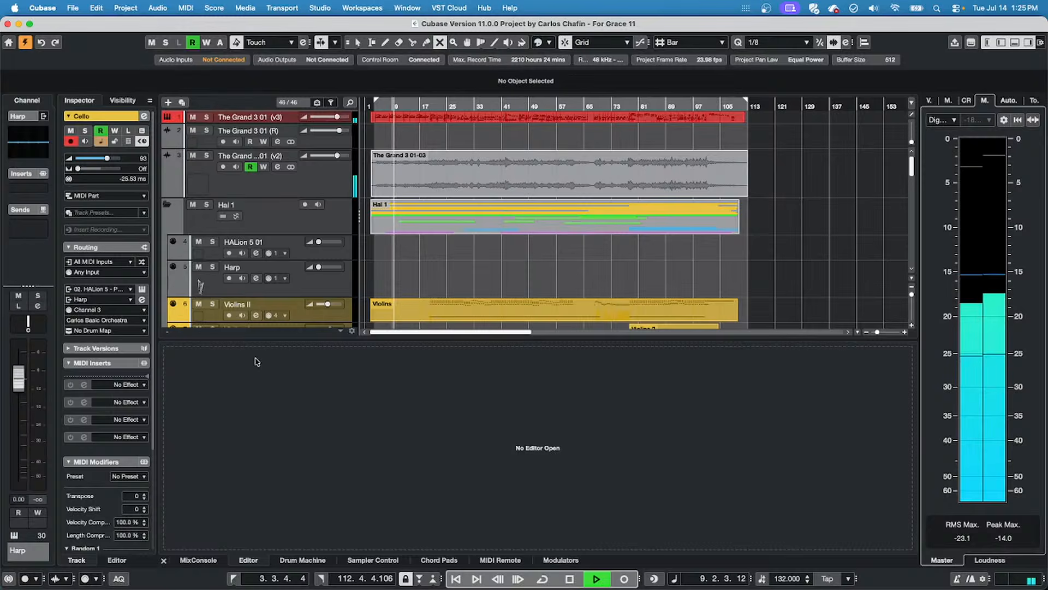
{"action": "scroll", "coordinate": [440, 204], "scroll_direction": "down", "scroll_amount": 5}
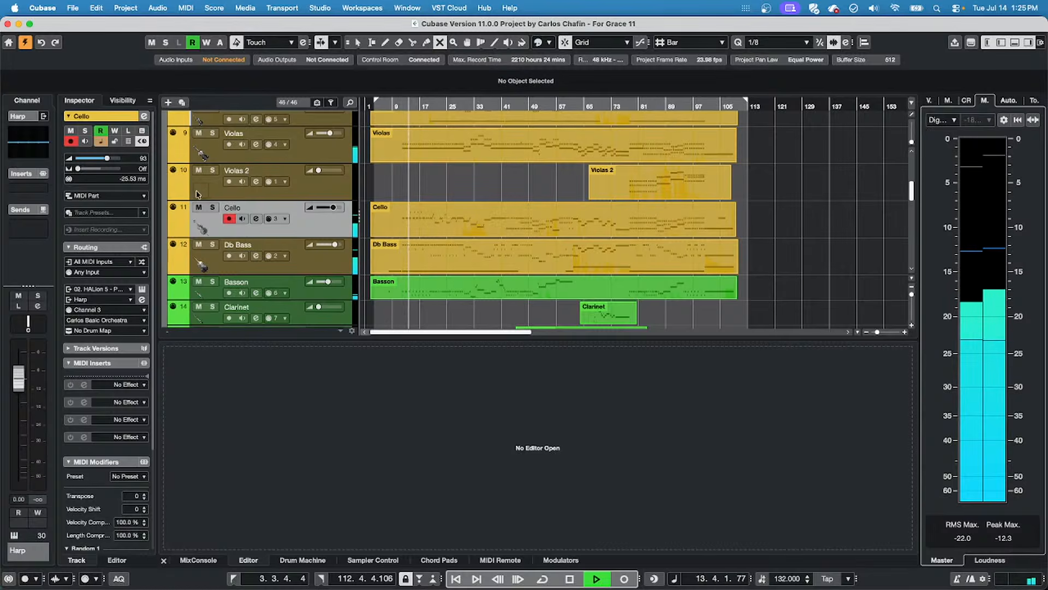
{"action": "scroll", "coordinate": [226, 208], "scroll_direction": "down", "scroll_amount": 3}
{"action": "scroll", "coordinate": [233, 210], "scroll_direction": "down", "scroll_amount": 3}
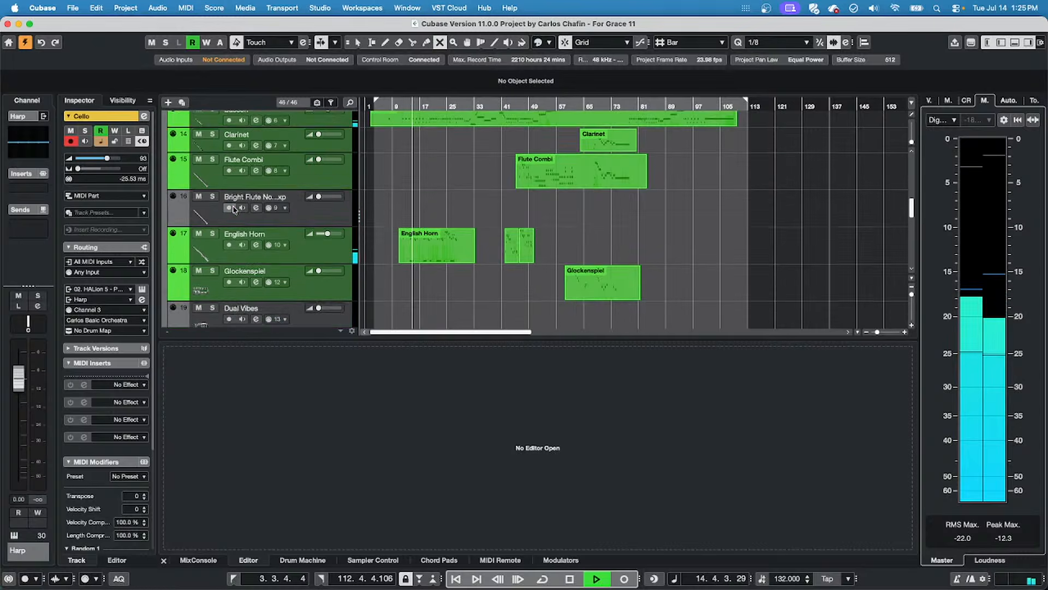
{"action": "scroll", "coordinate": [233, 209], "scroll_direction": "down", "scroll_amount": 7}
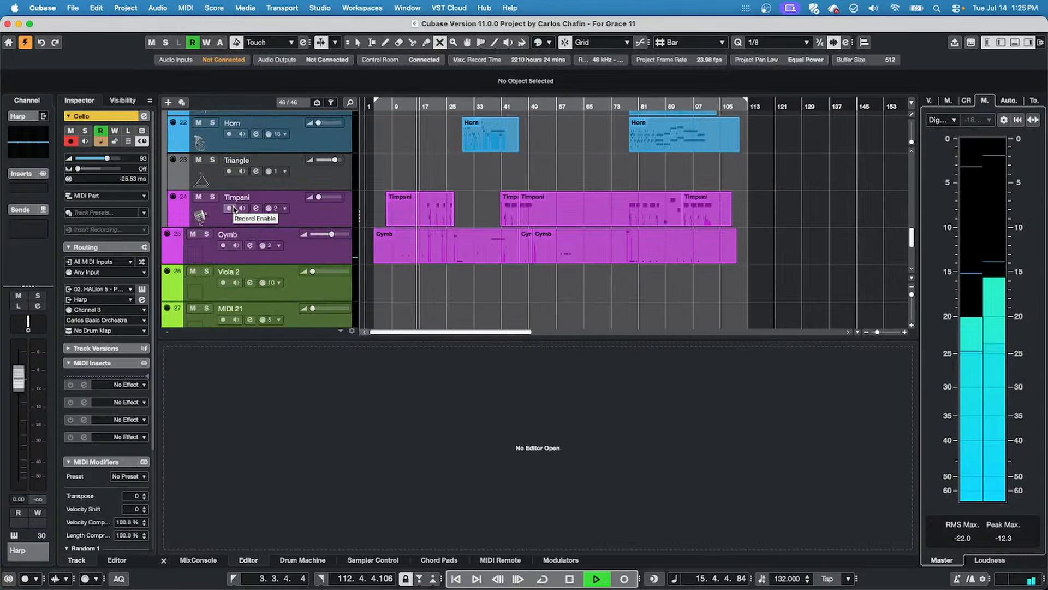
{"action": "scroll", "coordinate": [234, 209], "scroll_direction": "up", "scroll_amount": 2}
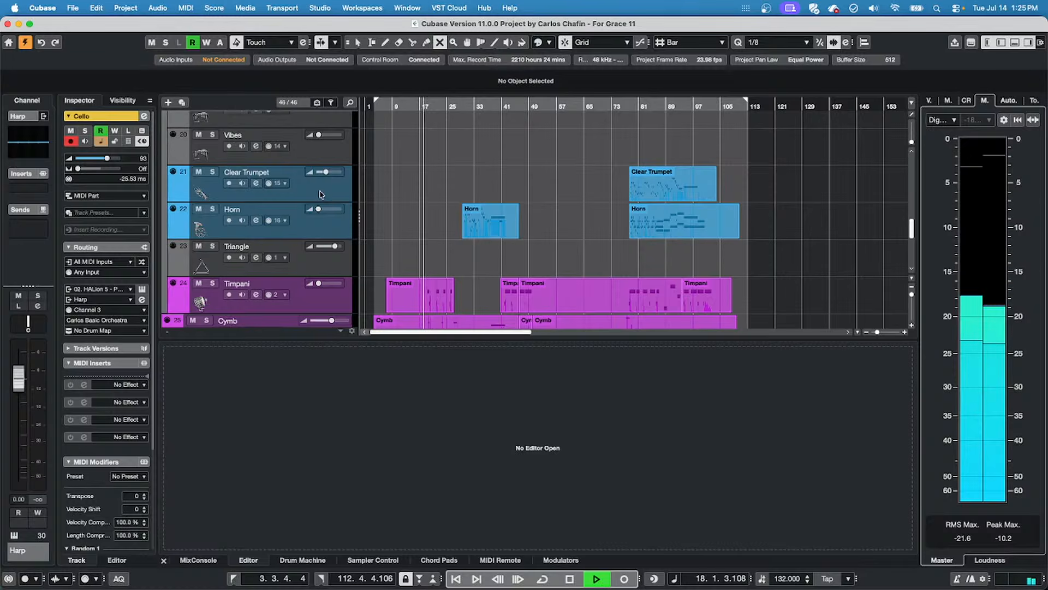
{"action": "scroll", "coordinate": [320, 194], "scroll_direction": "down", "scroll_amount": 1}
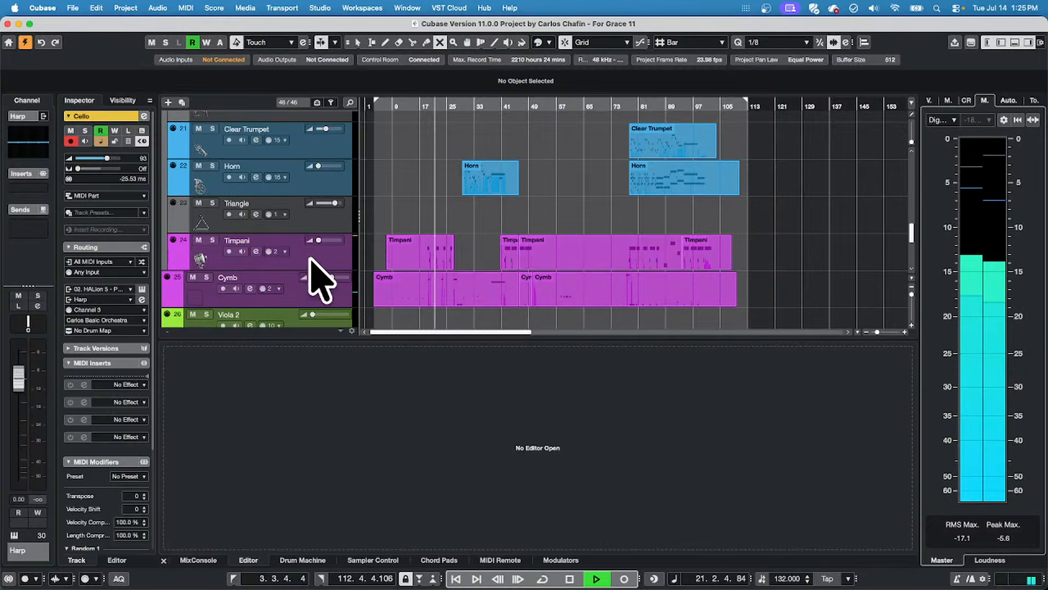
Select the Timpani track, view its channel settings window, then close it and stop playback.
{"action": "left_click", "coordinate": [342, 267]}
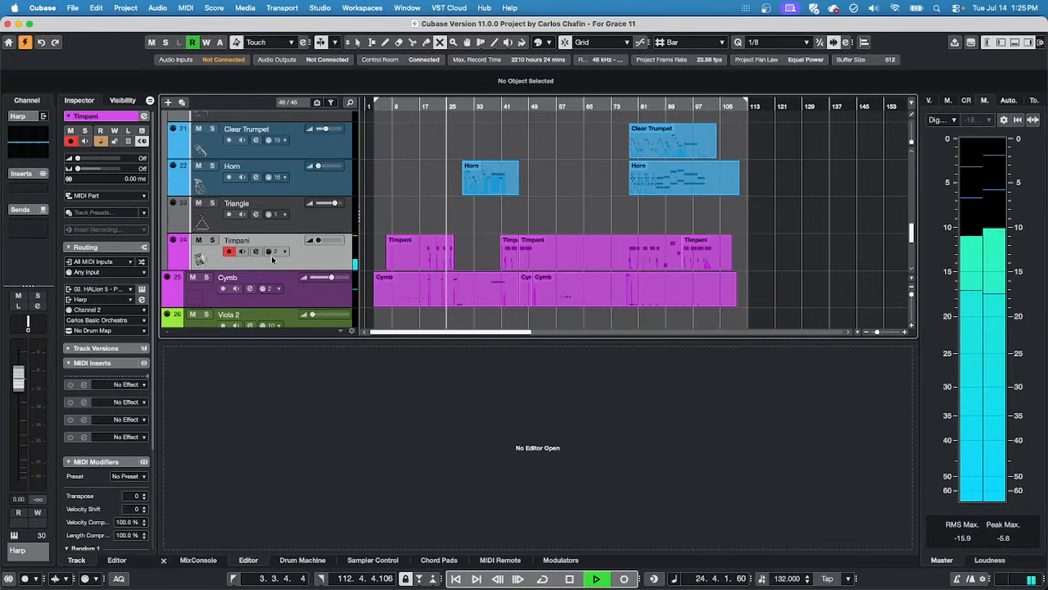
{"action": "left_click", "coordinate": [255, 251]}
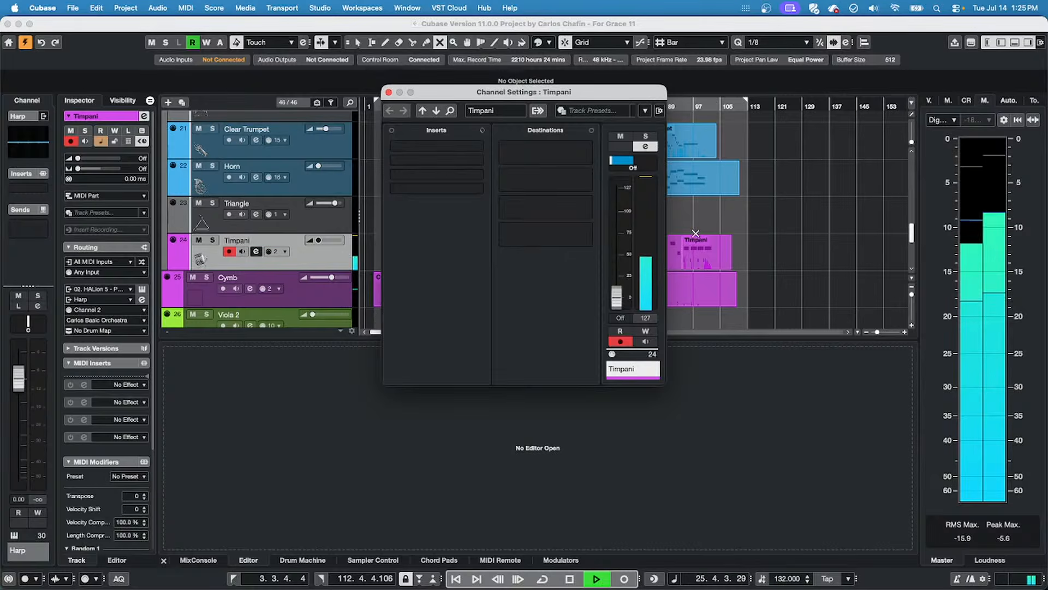
{"action": "left_click", "coordinate": [388, 92]}
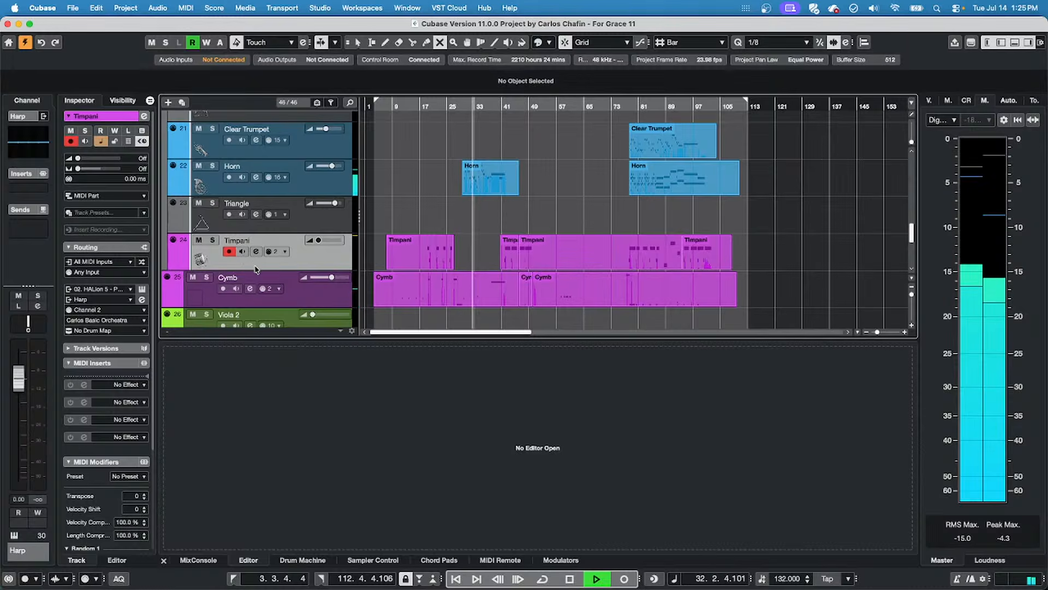
{"action": "key", "text": "space"}
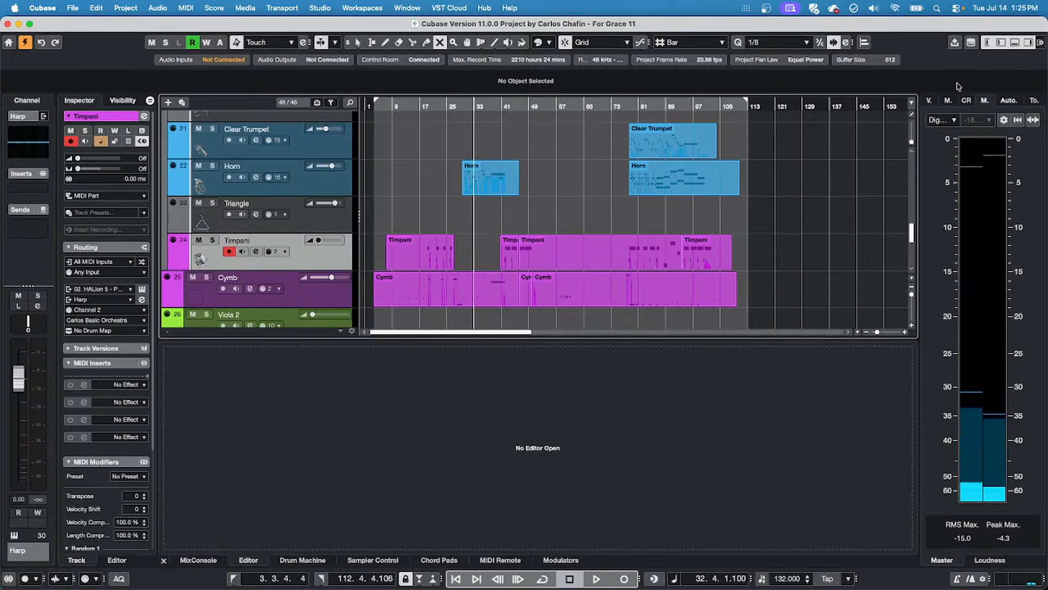
Inspect the Timpani Combi KS program in the first HALion 5 rack instrument, close its window and resume playback.
{"action": "left_click", "coordinate": [930, 101]}
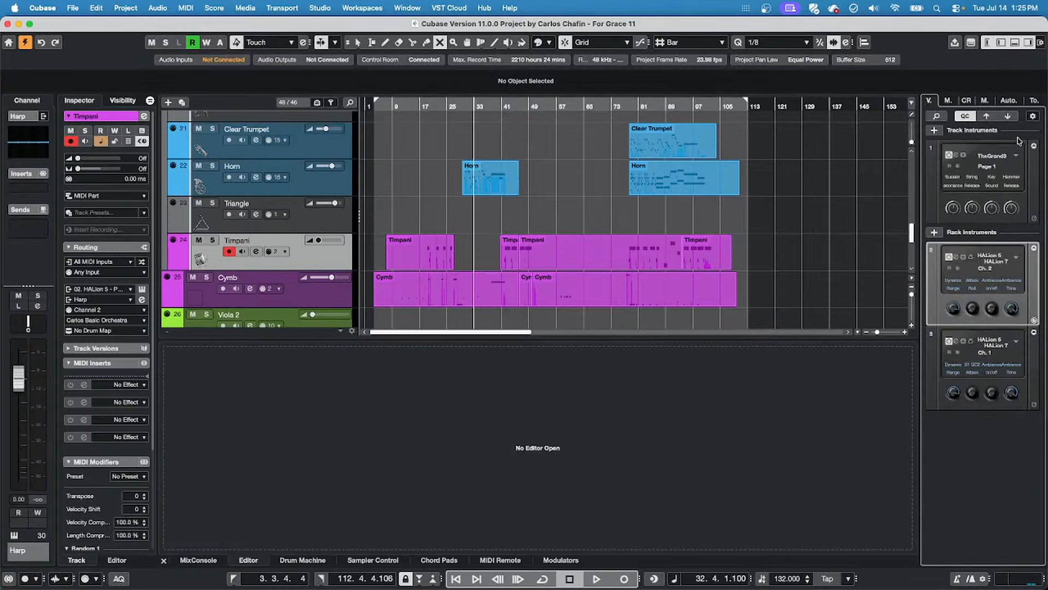
{"action": "left_click", "coordinate": [958, 258]}
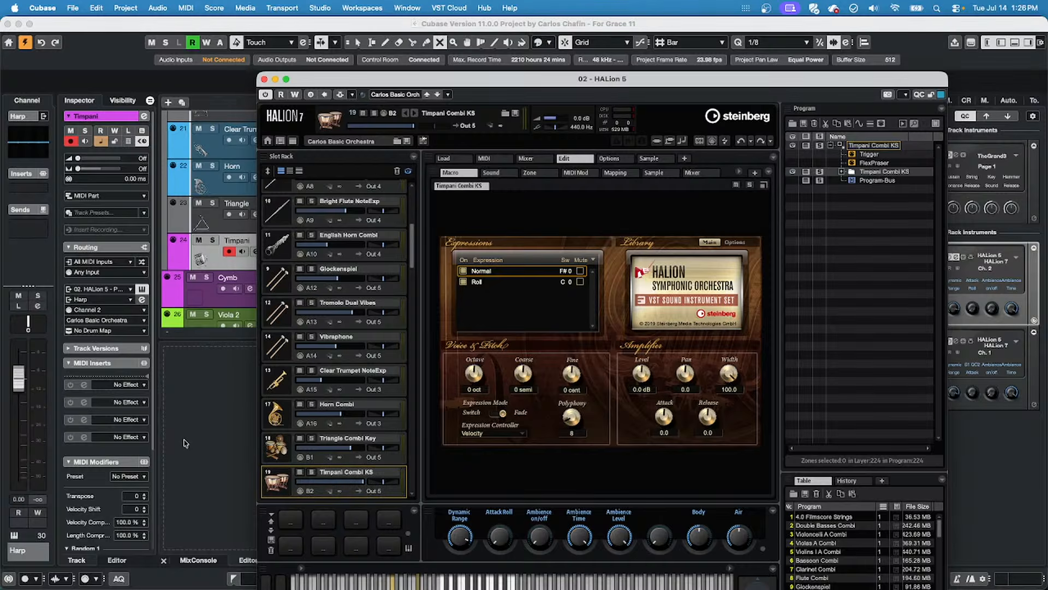
{"action": "key", "text": "super+w"}
{"action": "key", "text": "space"}
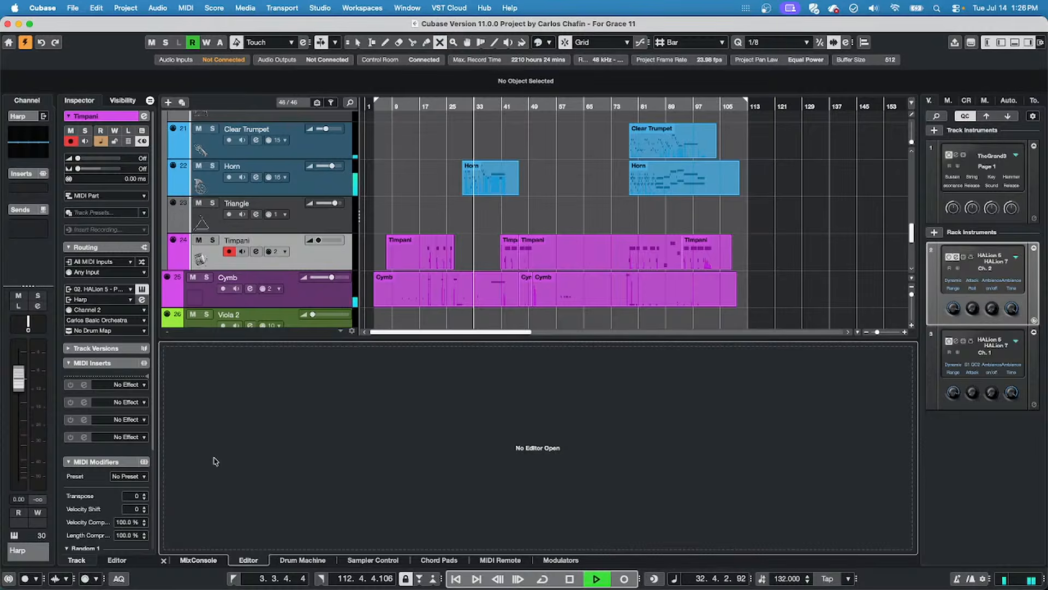
Show the MixConsole in the lower zone and look through the channels during playback.
{"action": "left_click", "coordinate": [198, 560]}
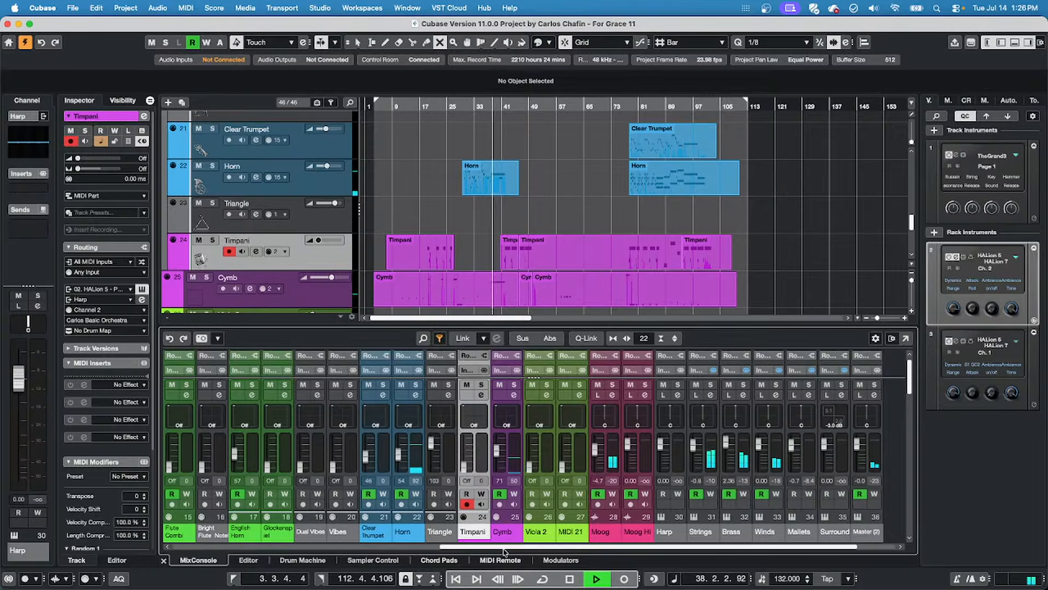
{"action": "left_click_drag", "start_coordinate": [505, 548], "coordinate": [213, 543]}
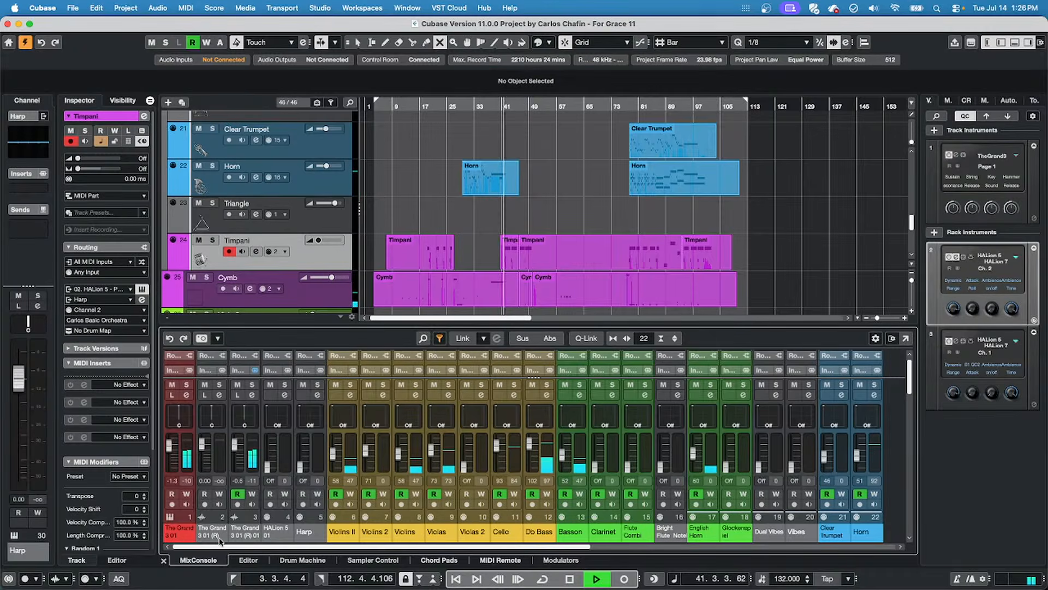
{"action": "scroll", "coordinate": [260, 542], "scroll_direction": "right", "scroll_amount": 1}
{"action": "left_click_drag", "start_coordinate": [260, 542], "coordinate": [306, 542]}
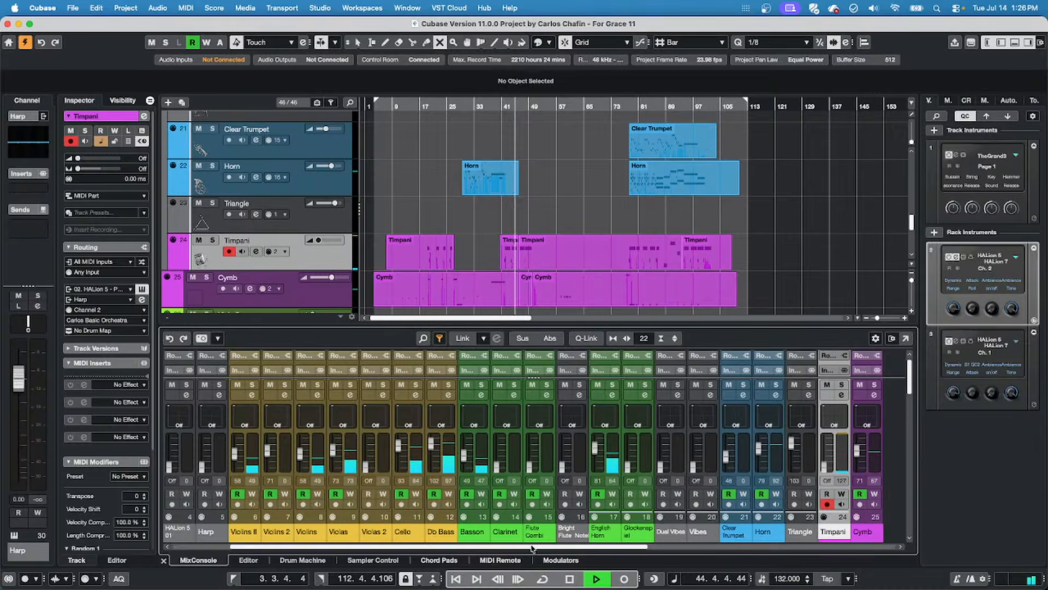
Raise the Timpani channel's fader to 87 in the MixConsole and stop playback.
{"action": "left_click_drag", "start_coordinate": [540, 548], "coordinate": [593, 547]}
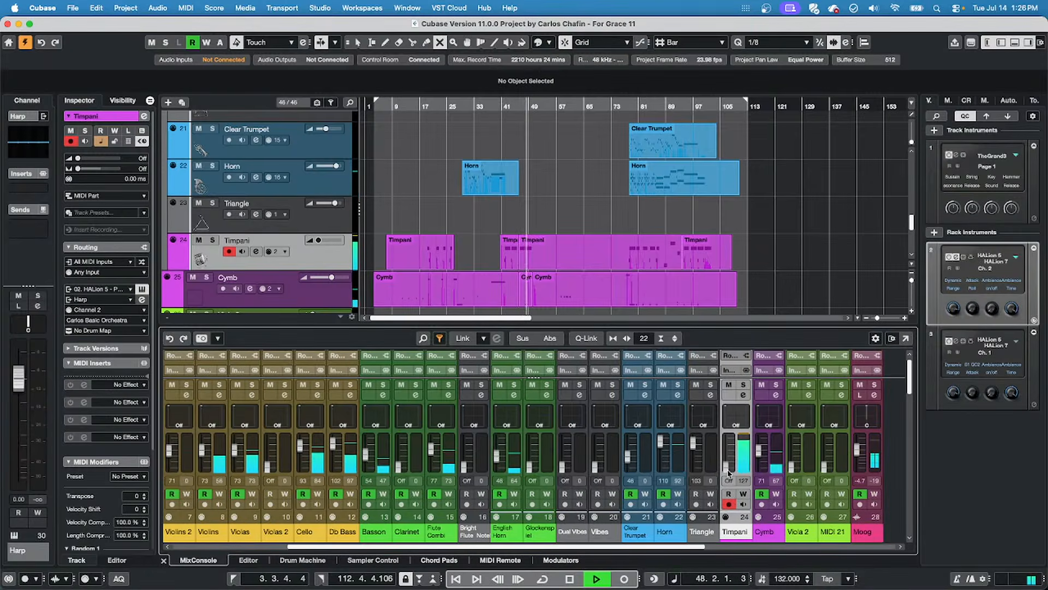
{"action": "left_click_drag", "start_coordinate": [729, 473], "coordinate": [732, 452]}
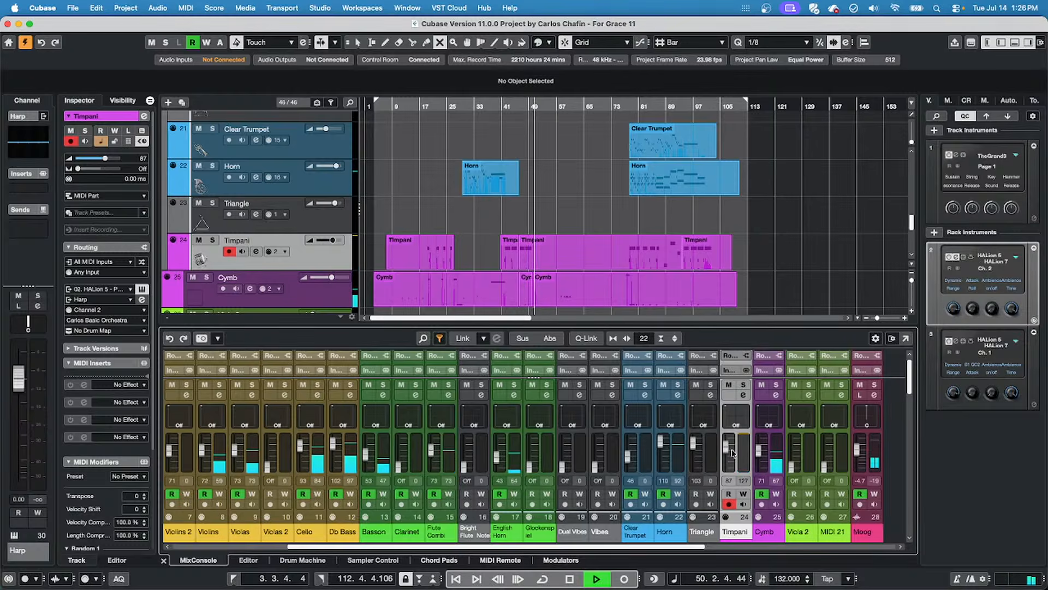
{"action": "key", "text": "space"}
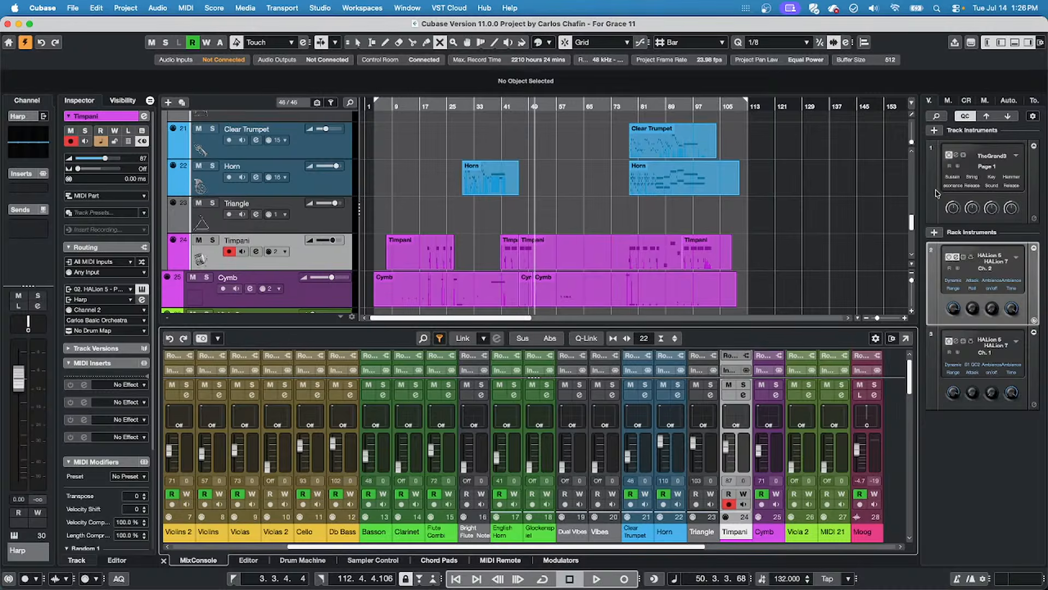
Add one instrument track below the Timpani track using HALion Sonic, with All MIDI Inputs and Stereo Out routing.
{"action": "right_click", "coordinate": [329, 254]}
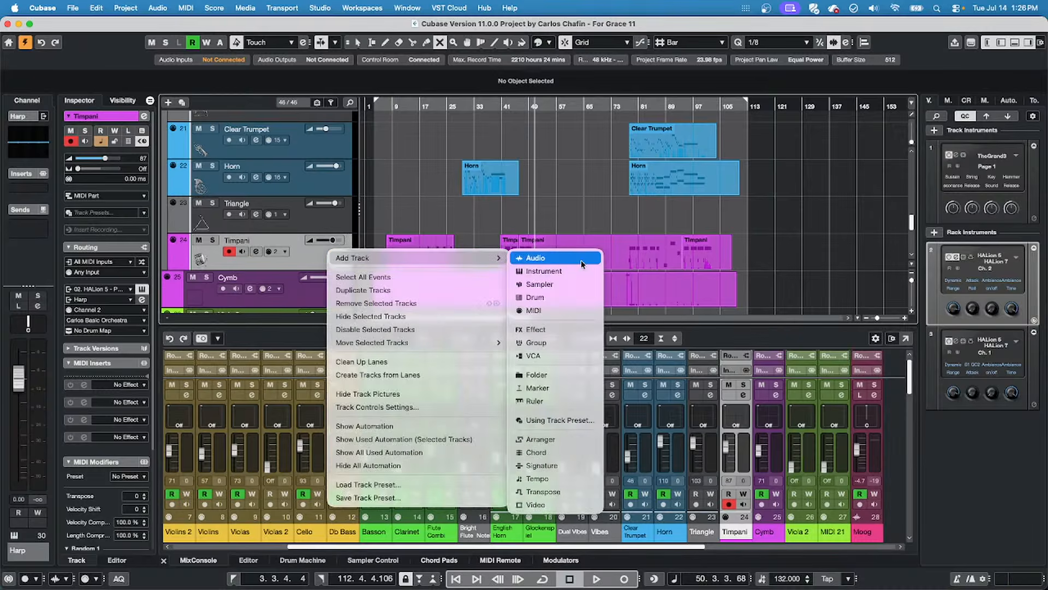
{"action": "left_click", "coordinate": [555, 272]}
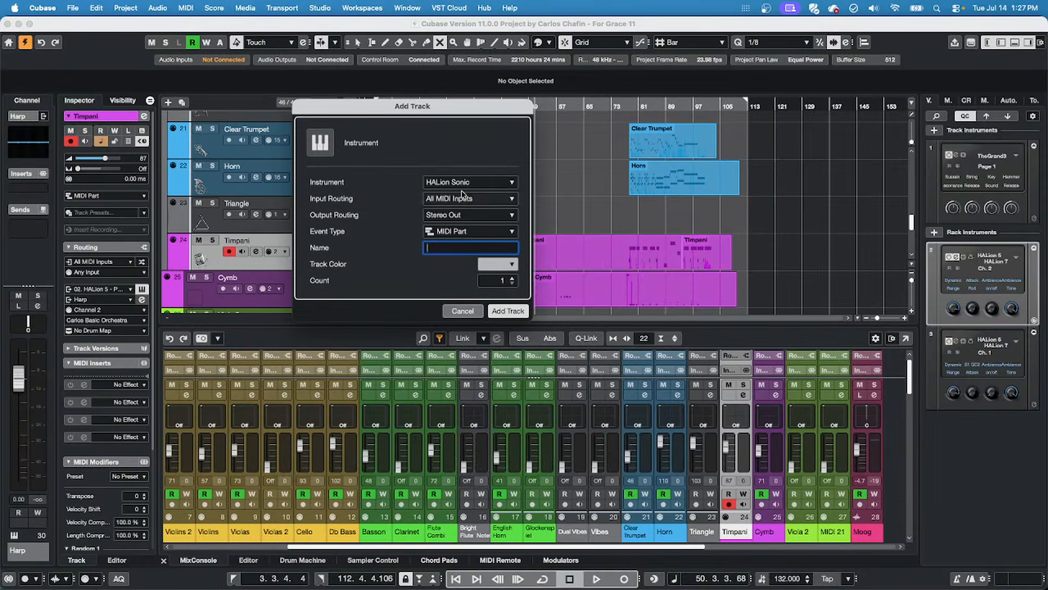
{"action": "left_click", "coordinate": [508, 311]}
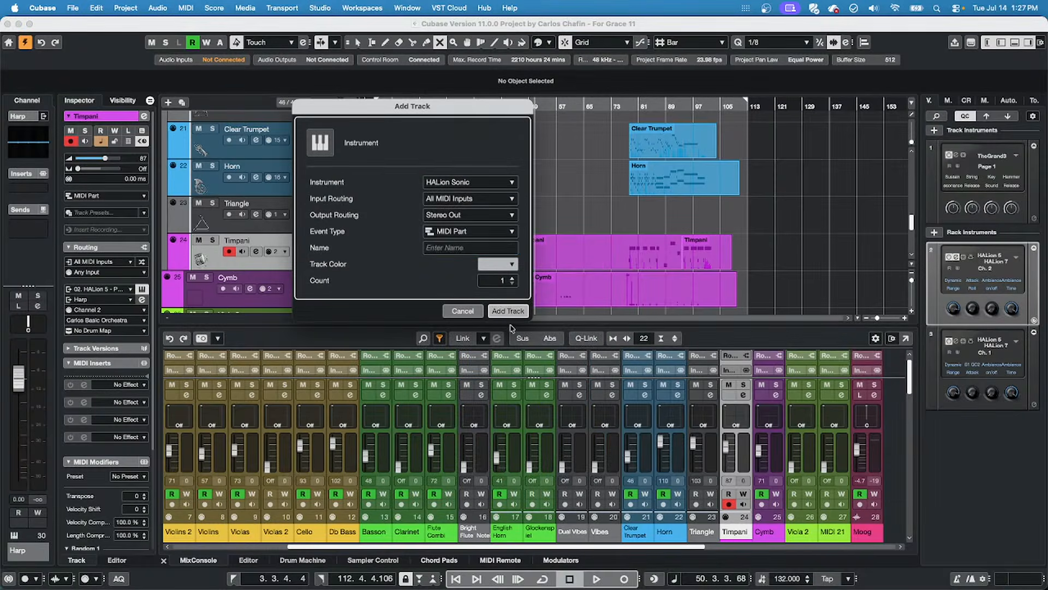
Look through the available content libraries in the new HALion Sonic instance for orchestral sounds.
{"action": "scroll", "coordinate": [834, 405], "scroll_direction": "down", "scroll_amount": 5}
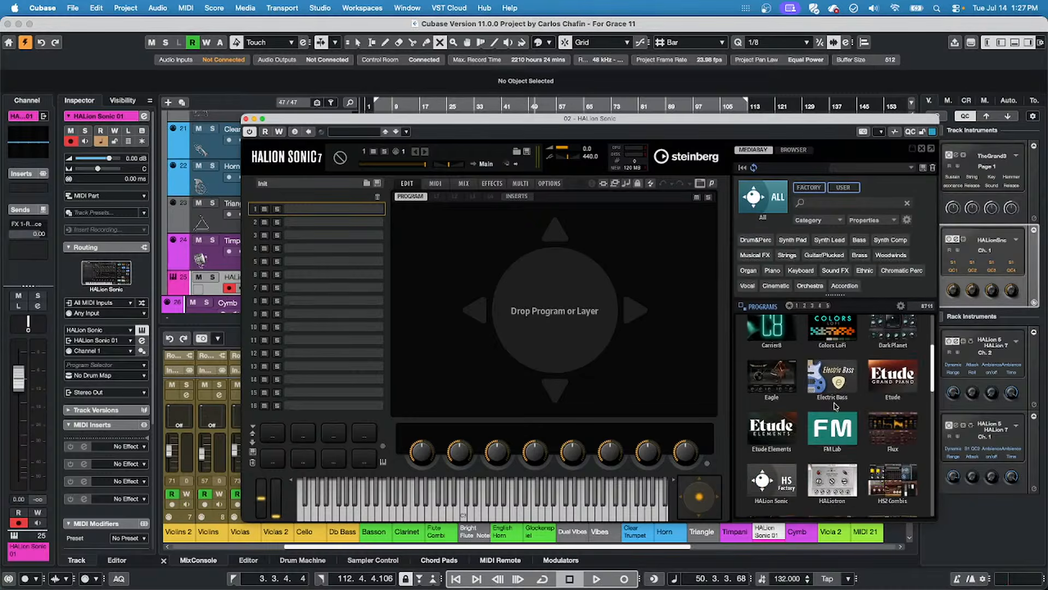
{"action": "scroll", "coordinate": [835, 405], "scroll_direction": "down", "scroll_amount": 3}
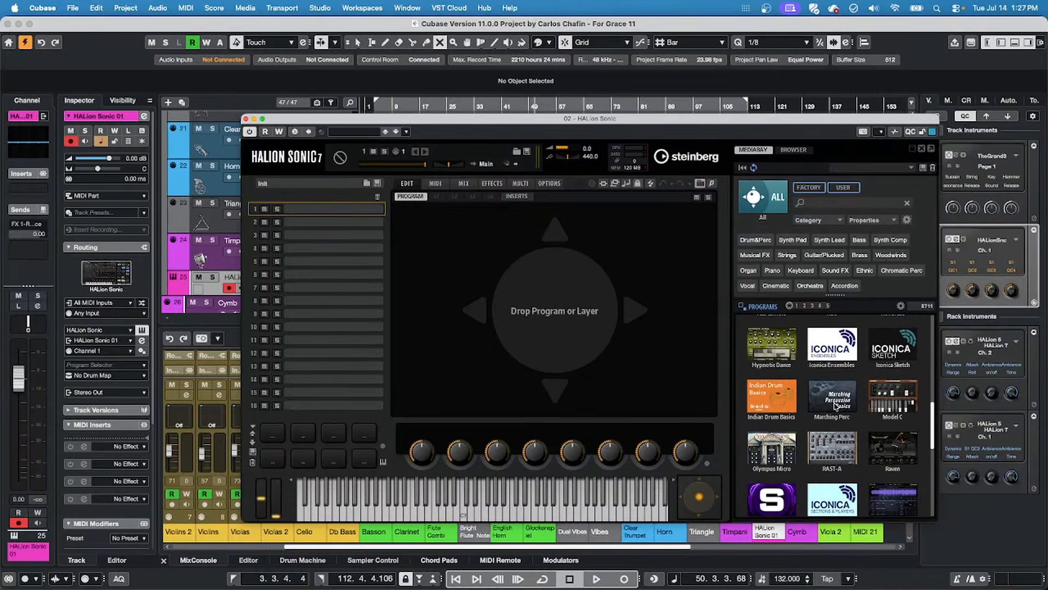
{"action": "scroll", "coordinate": [835, 405], "scroll_direction": "up", "scroll_amount": 4}
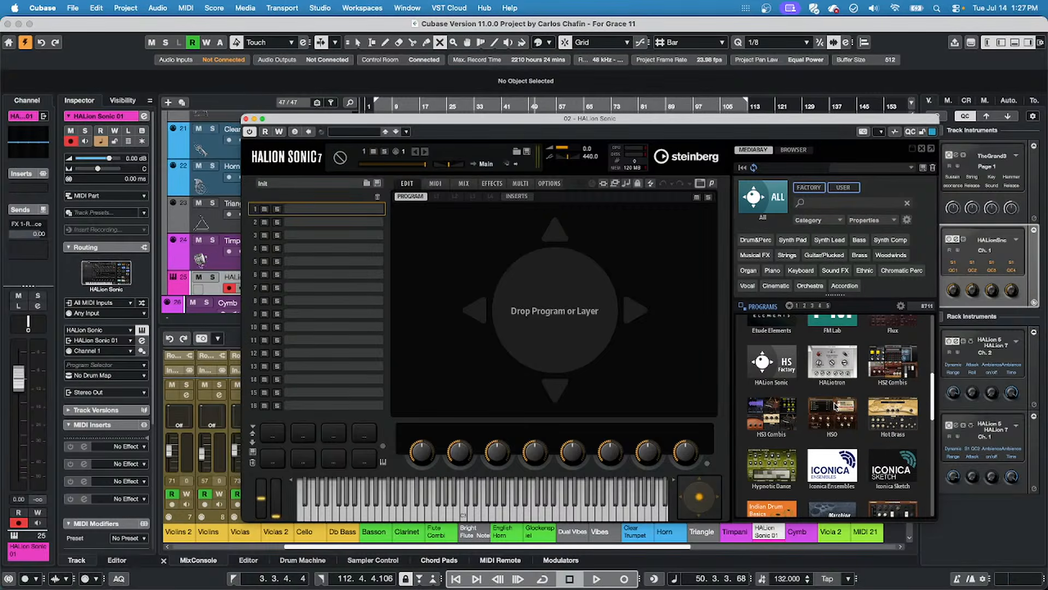
{"action": "scroll", "coordinate": [835, 405], "scroll_direction": "up", "scroll_amount": 3}
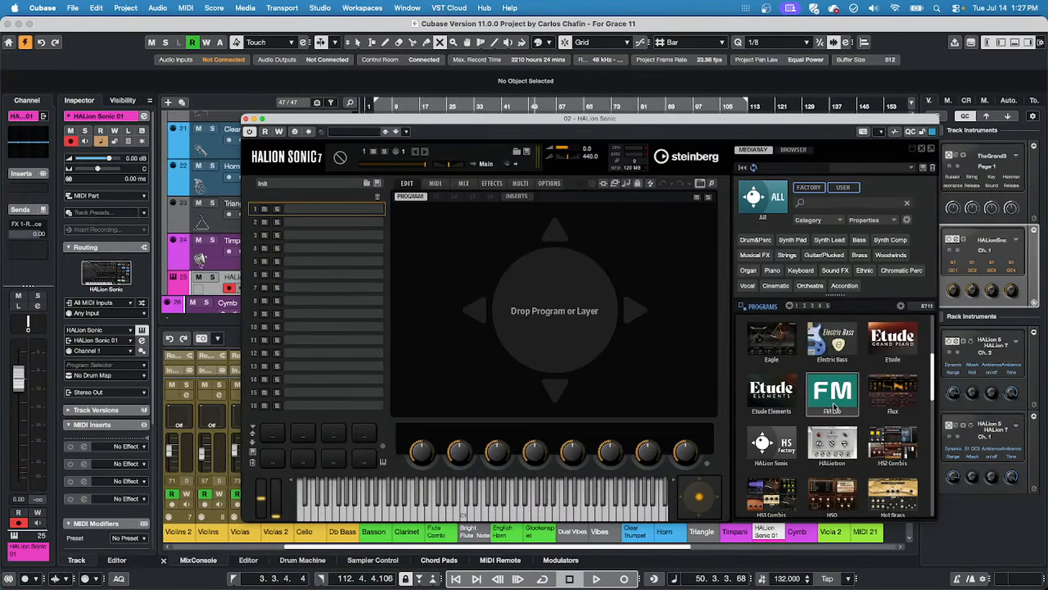
{"action": "scroll", "coordinate": [835, 406], "scroll_direction": "down", "scroll_amount": 3}
{"action": "scroll", "coordinate": [834, 405], "scroll_direction": "down", "scroll_amount": 6}
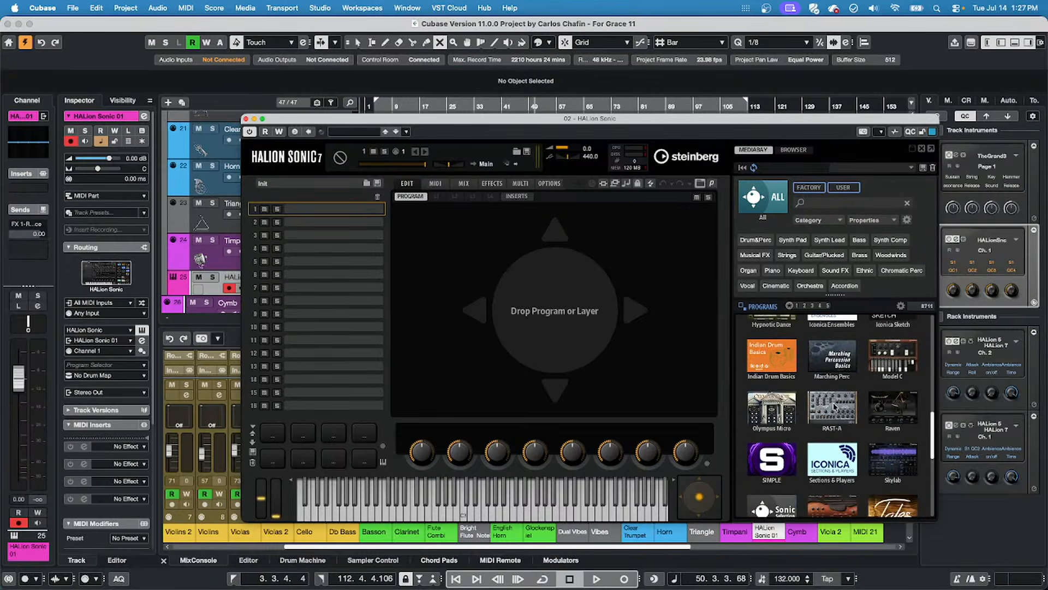
{"action": "scroll", "coordinate": [835, 406], "scroll_direction": "down", "scroll_amount": 8}
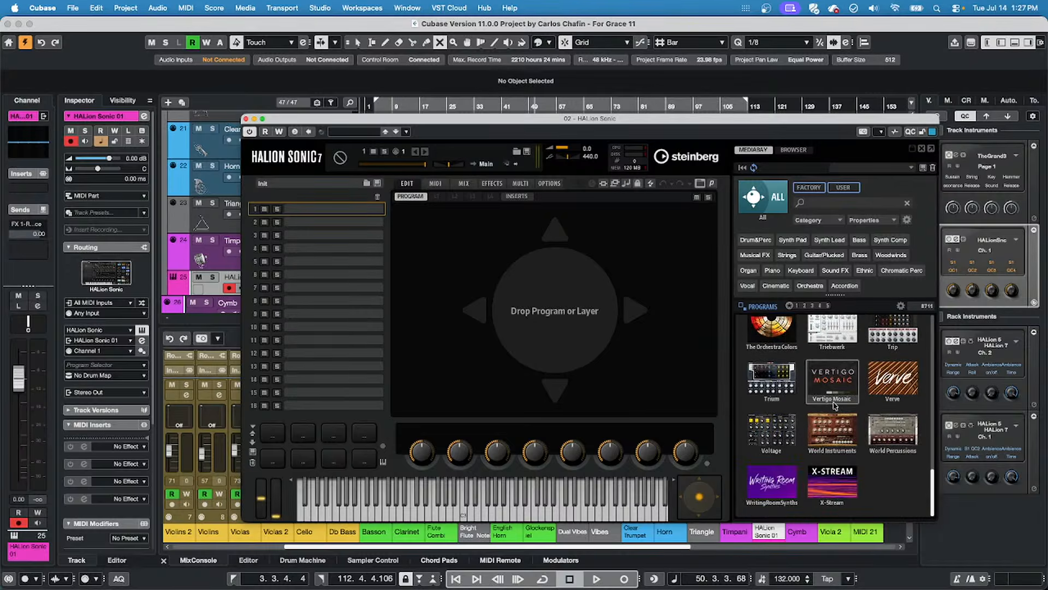
{"action": "scroll", "coordinate": [833, 405], "scroll_direction": "up", "scroll_amount": 8}
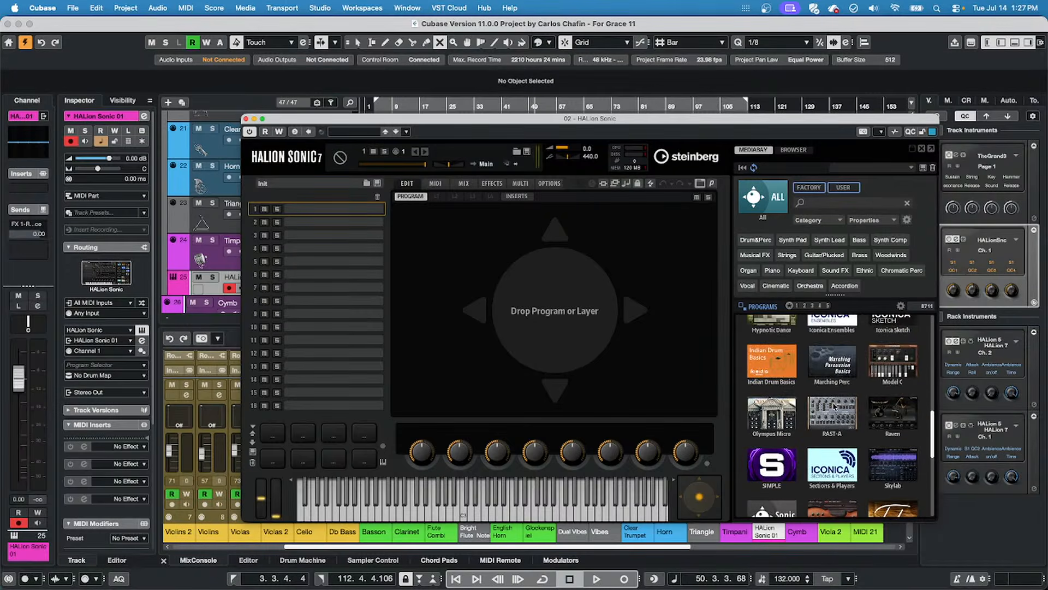
{"action": "scroll", "coordinate": [834, 406], "scroll_direction": "up", "scroll_amount": 1}
{"action": "scroll", "coordinate": [834, 406], "scroll_direction": "up", "scroll_amount": 1}
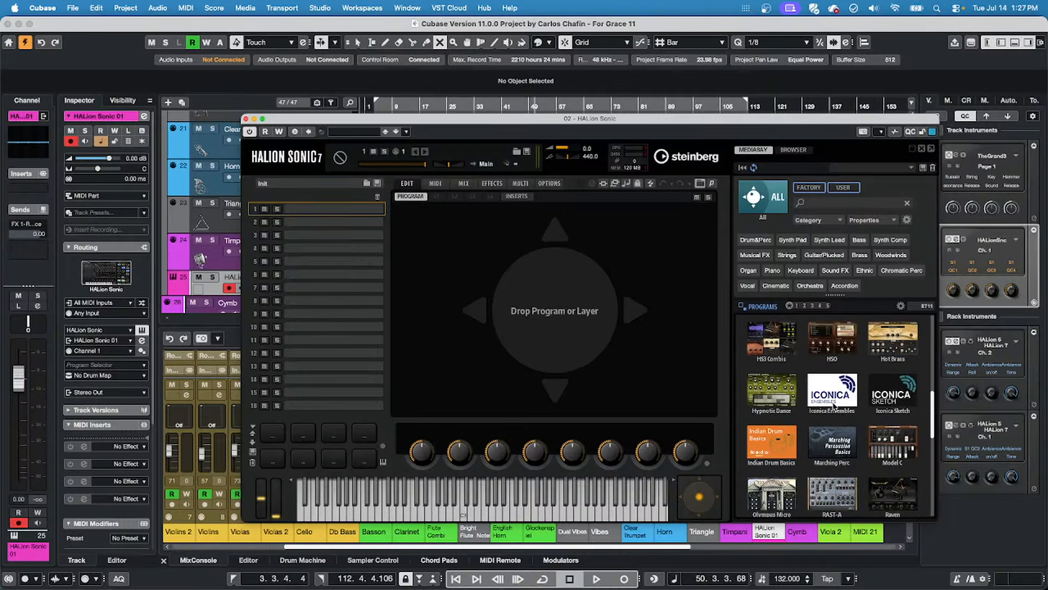
{"action": "scroll", "coordinate": [834, 407], "scroll_direction": "up", "scroll_amount": 1}
{"action": "scroll", "coordinate": [834, 407], "scroll_direction": "up", "scroll_amount": 1}
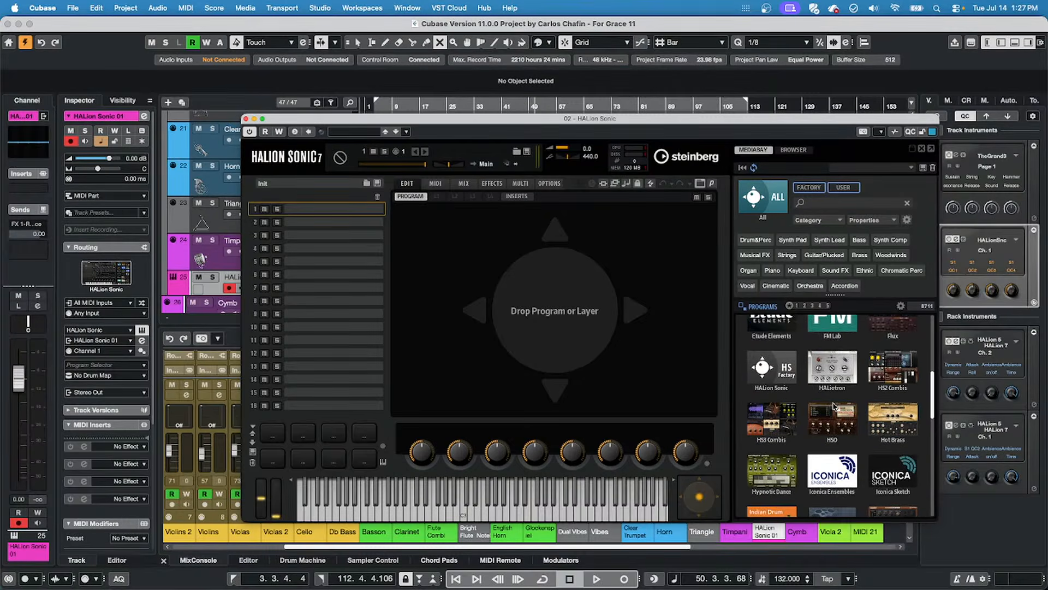
{"action": "scroll", "coordinate": [834, 406], "scroll_direction": "up", "scroll_amount": 1}
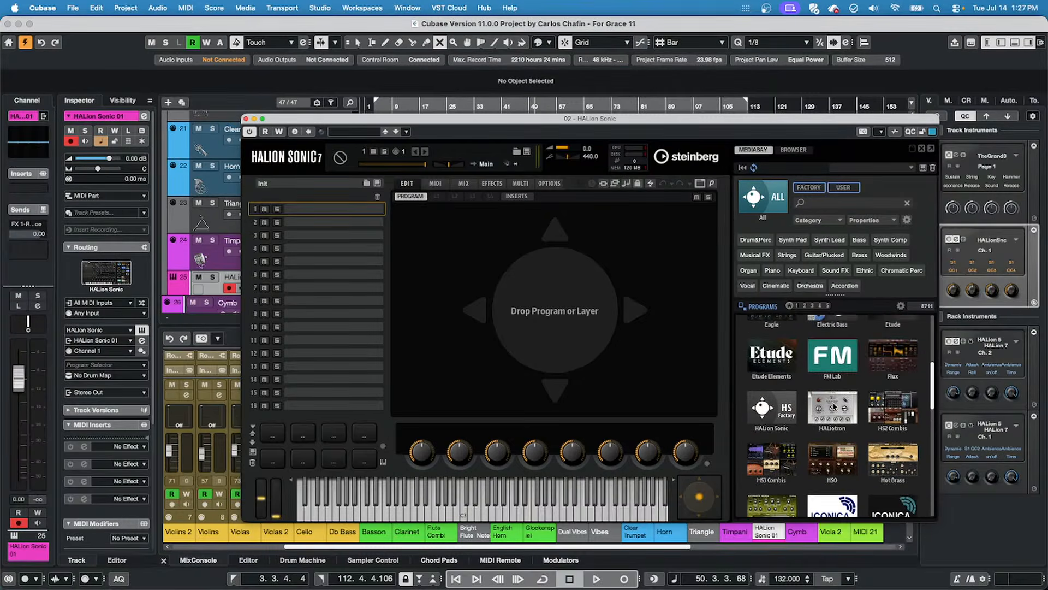
{"action": "scroll", "coordinate": [835, 406], "scroll_direction": "down", "scroll_amount": 10}
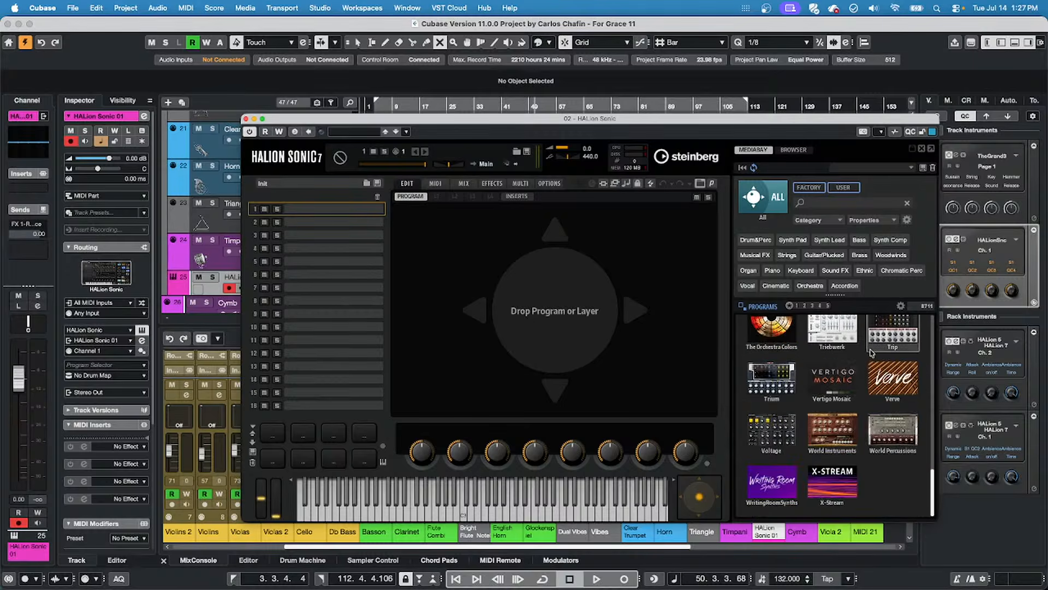
{"action": "scroll", "coordinate": [881, 397], "scroll_direction": "up", "scroll_amount": 3}
{"action": "scroll", "coordinate": [882, 397], "scroll_direction": "down", "scroll_amount": 3}
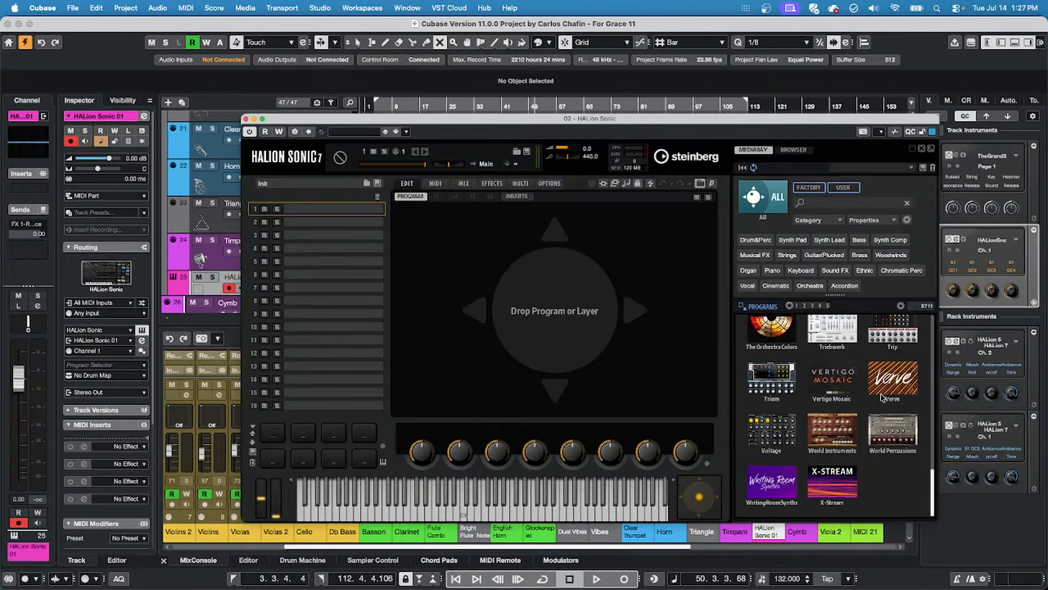
{"action": "scroll", "coordinate": [882, 397], "scroll_direction": "up", "scroll_amount": 3}
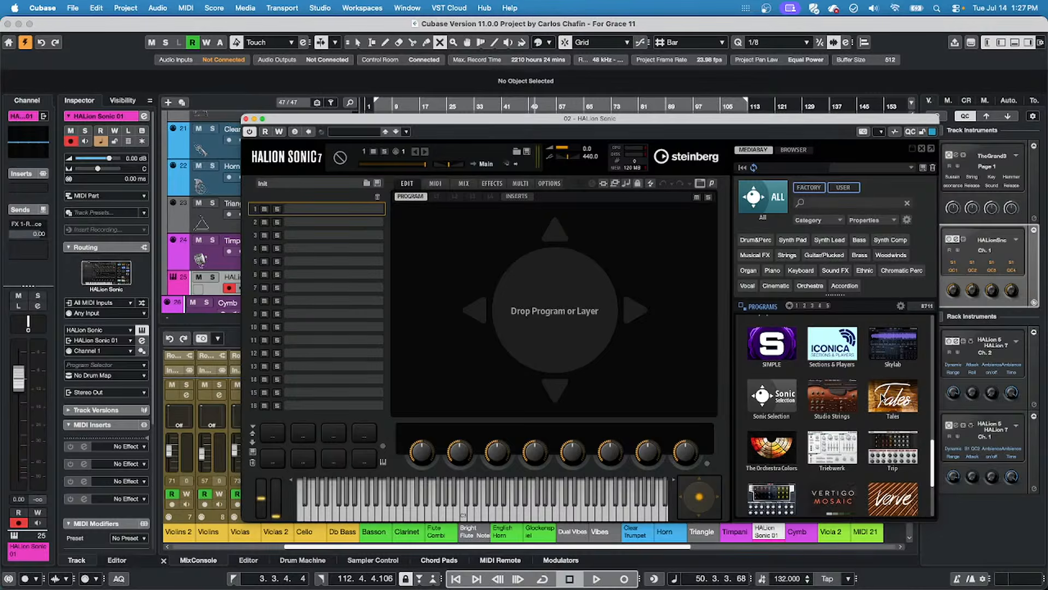
Examine the list of programs in the Iconica Sections & Players library.
{"action": "left_click", "coordinate": [823, 346]}
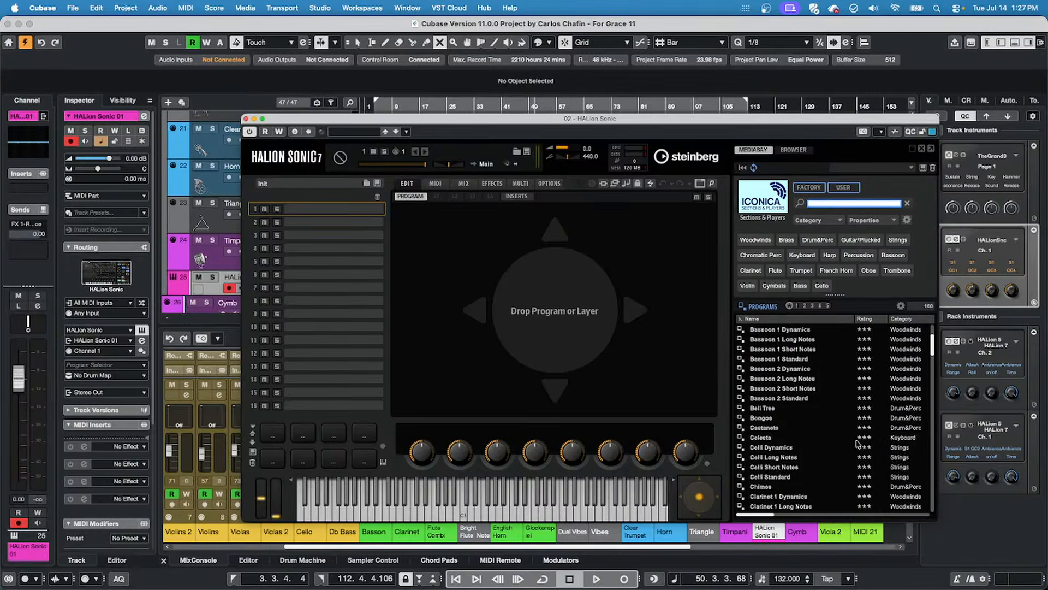
{"action": "scroll", "coordinate": [856, 444], "scroll_direction": "down", "scroll_amount": 20}
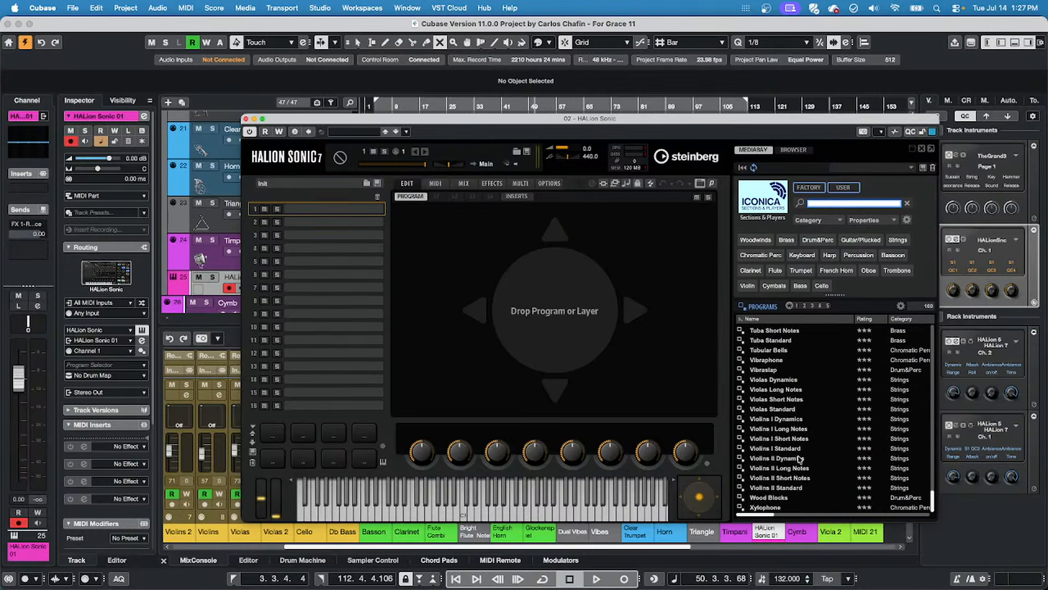
{"action": "scroll", "coordinate": [823, 466], "scroll_direction": "up", "scroll_amount": 2}
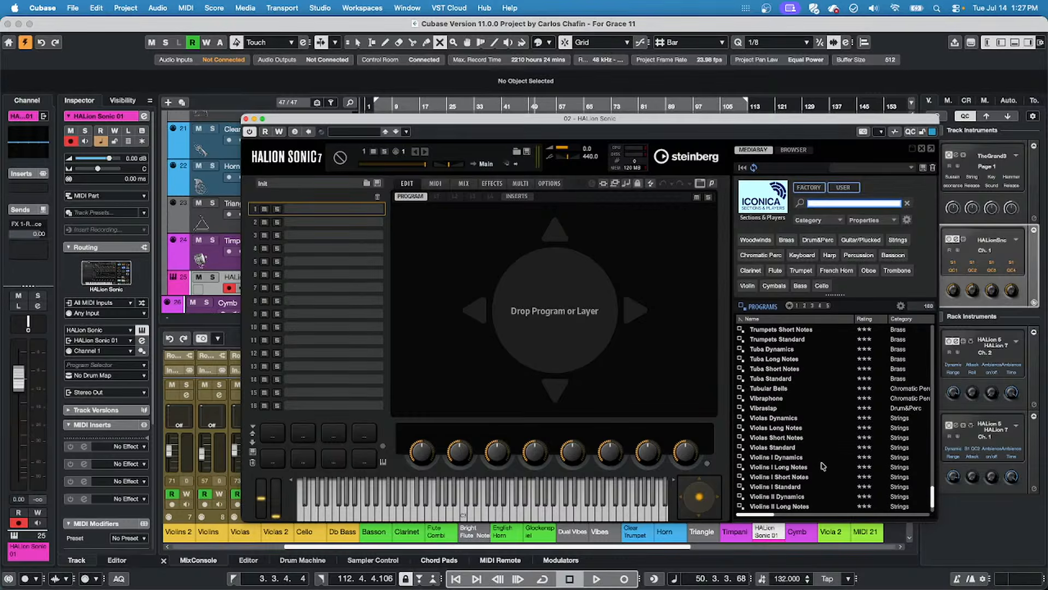
{"action": "scroll", "coordinate": [823, 465], "scroll_direction": "up", "scroll_amount": 2}
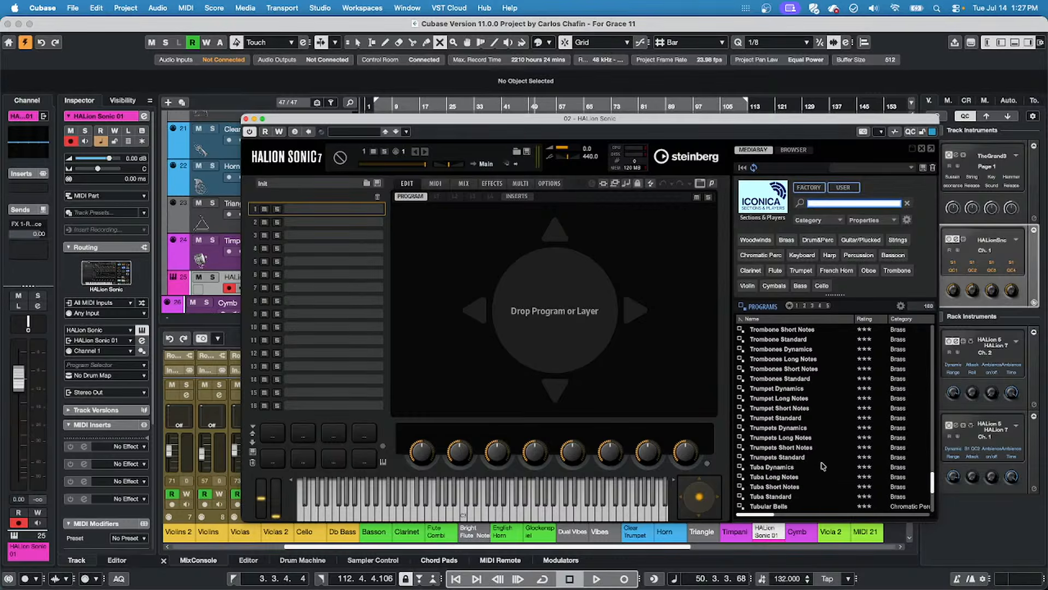
{"action": "scroll", "coordinate": [823, 466], "scroll_direction": "down", "scroll_amount": 4}
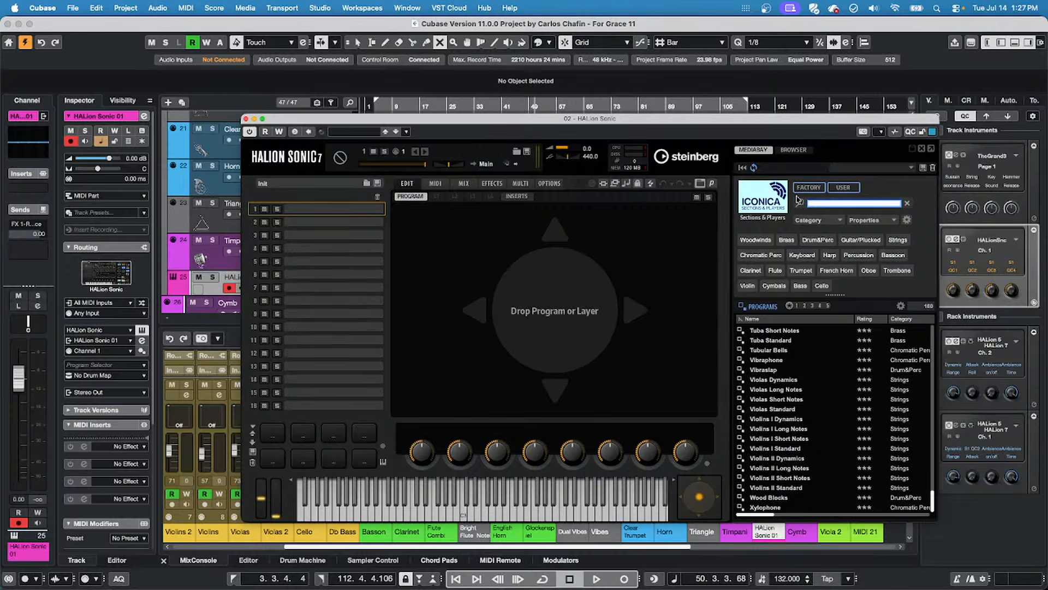
Load and audition the Timpani program from the Iconica Ensembles library in HALion Sonic and close the instrument window.
{"action": "left_click", "coordinate": [779, 201]}
{"action": "scroll", "coordinate": [846, 461], "scroll_direction": "up", "scroll_amount": 1}
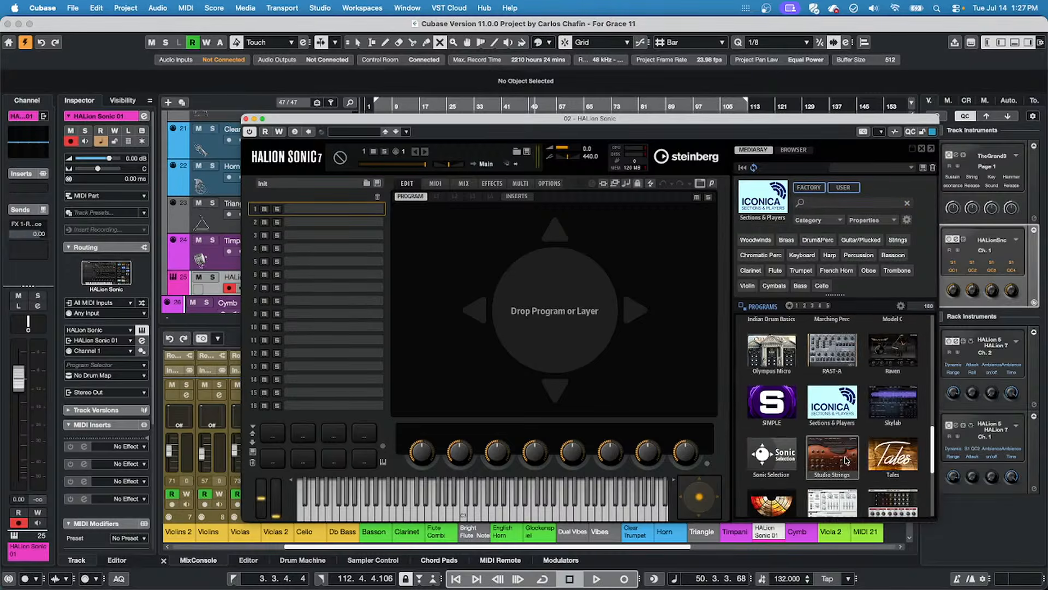
{"action": "scroll", "coordinate": [846, 461], "scroll_direction": "down", "scroll_amount": 4}
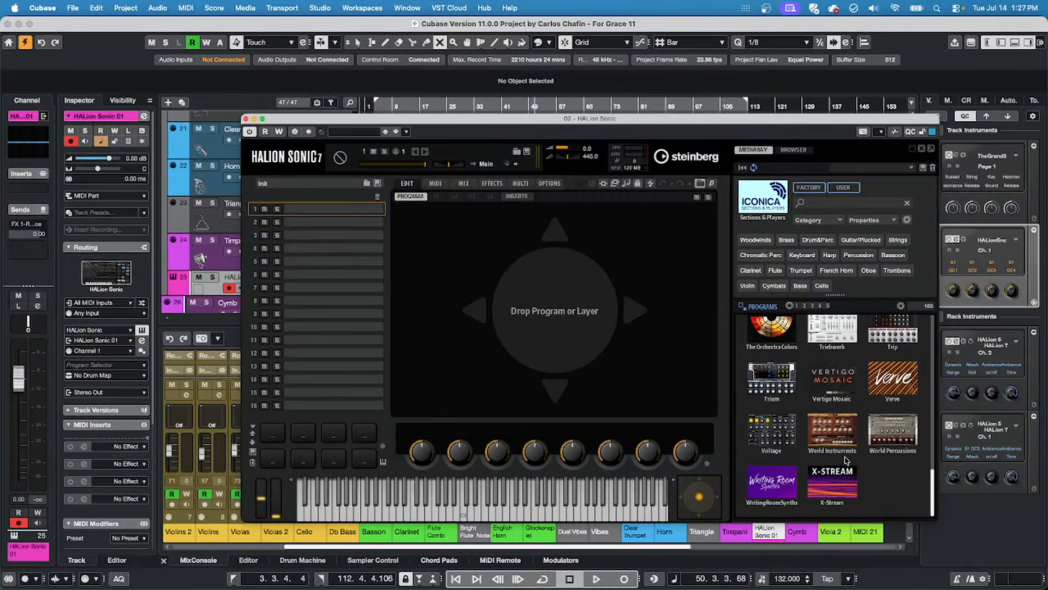
{"action": "scroll", "coordinate": [845, 461], "scroll_direction": "up", "scroll_amount": 2}
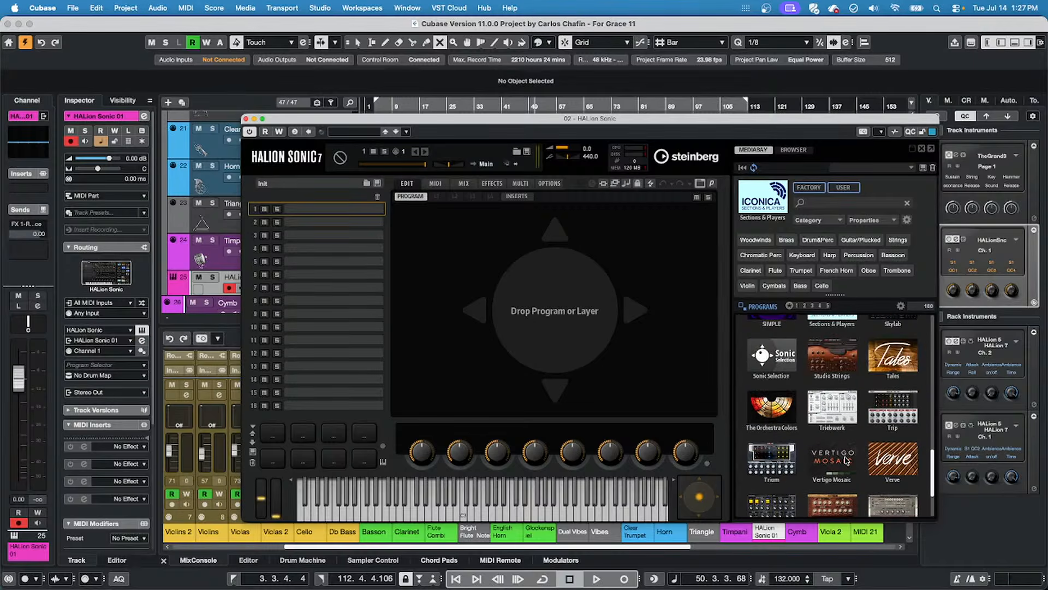
{"action": "scroll", "coordinate": [846, 460], "scroll_direction": "up", "scroll_amount": 1}
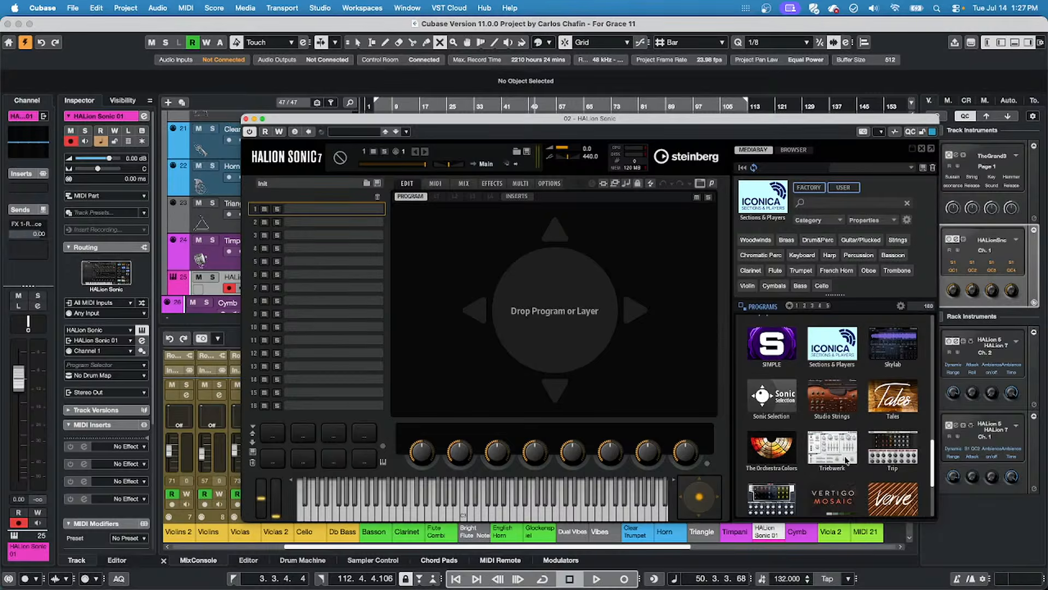
{"action": "scroll", "coordinate": [846, 461], "scroll_direction": "down", "scroll_amount": 1}
{"action": "scroll", "coordinate": [847, 460], "scroll_direction": "up", "scroll_amount": 2}
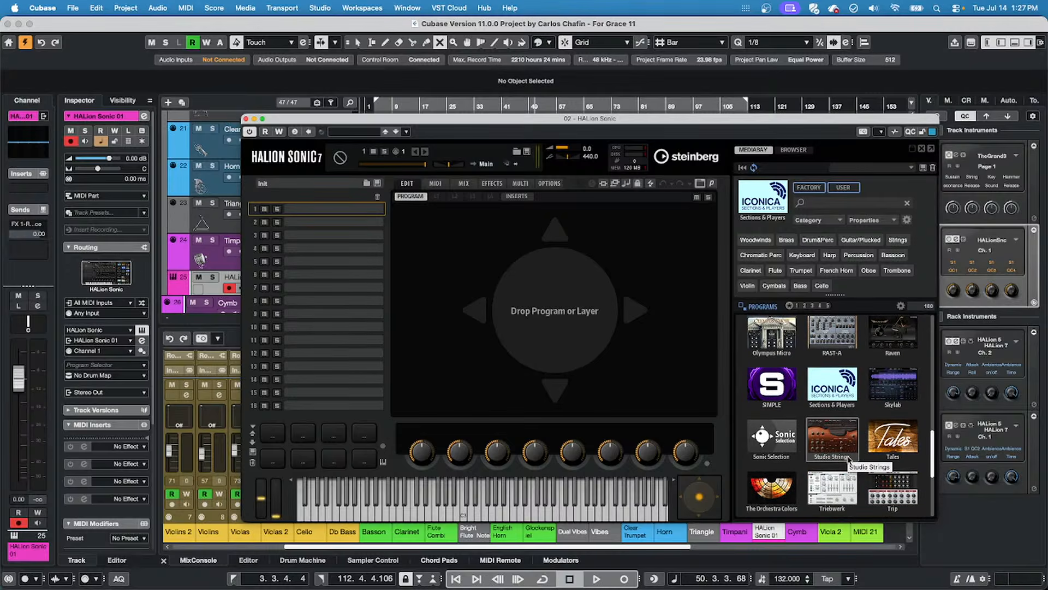
{"action": "scroll", "coordinate": [828, 446], "scroll_direction": "up", "scroll_amount": 3}
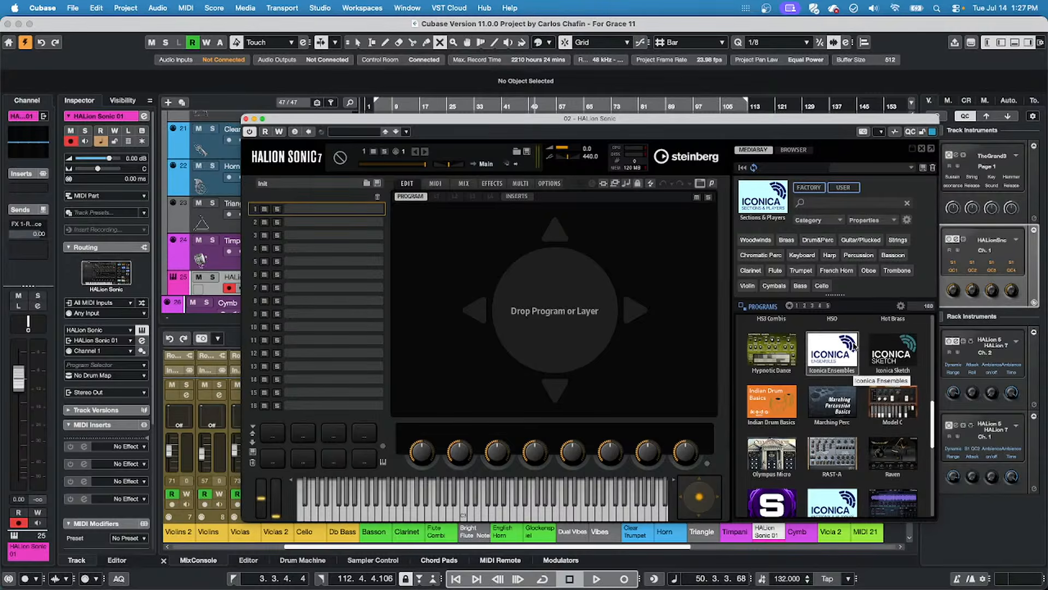
{"action": "left_click", "coordinate": [848, 344]}
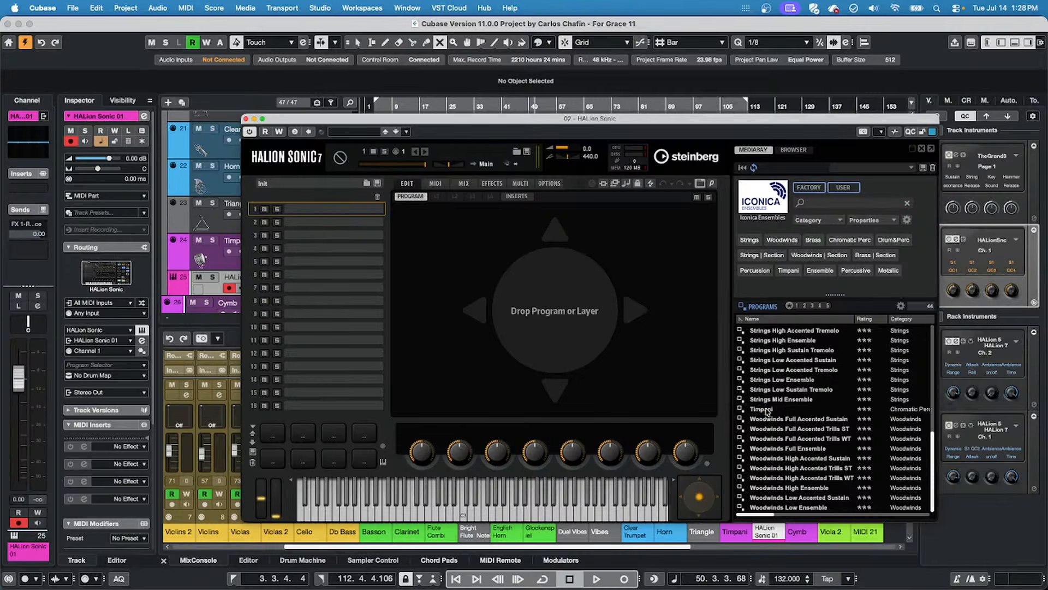
{"action": "double_click", "coordinate": [791, 409]}
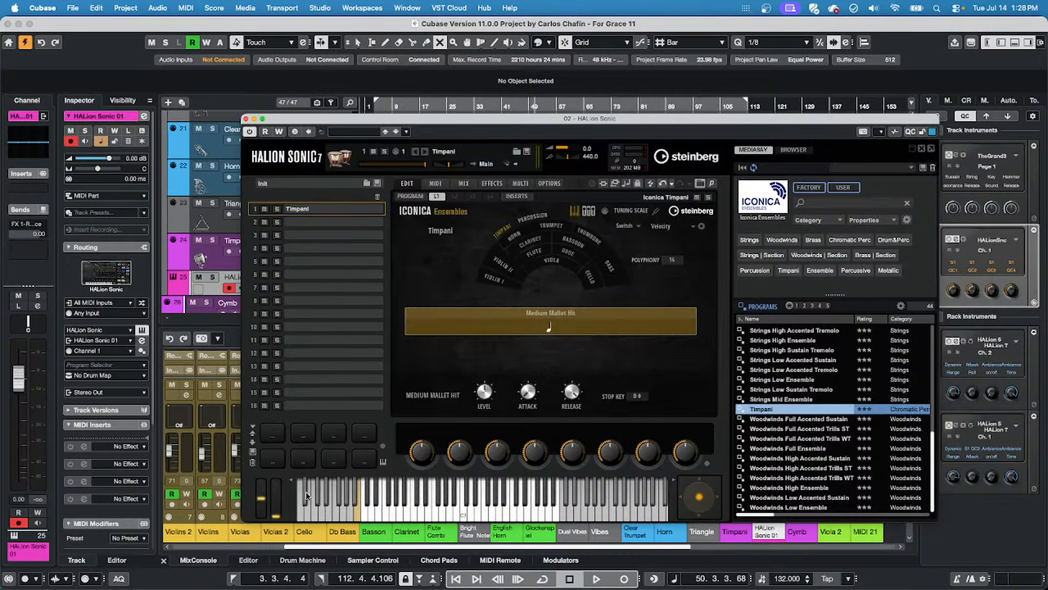
{"action": "left_click", "coordinate": [497, 505]}
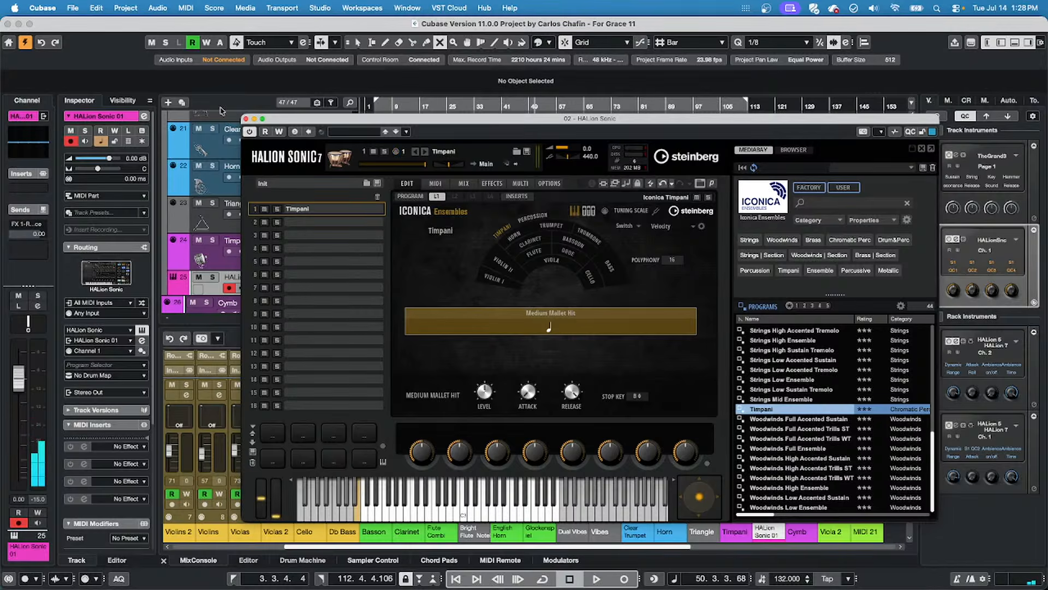
{"action": "left_click", "coordinate": [245, 118]}
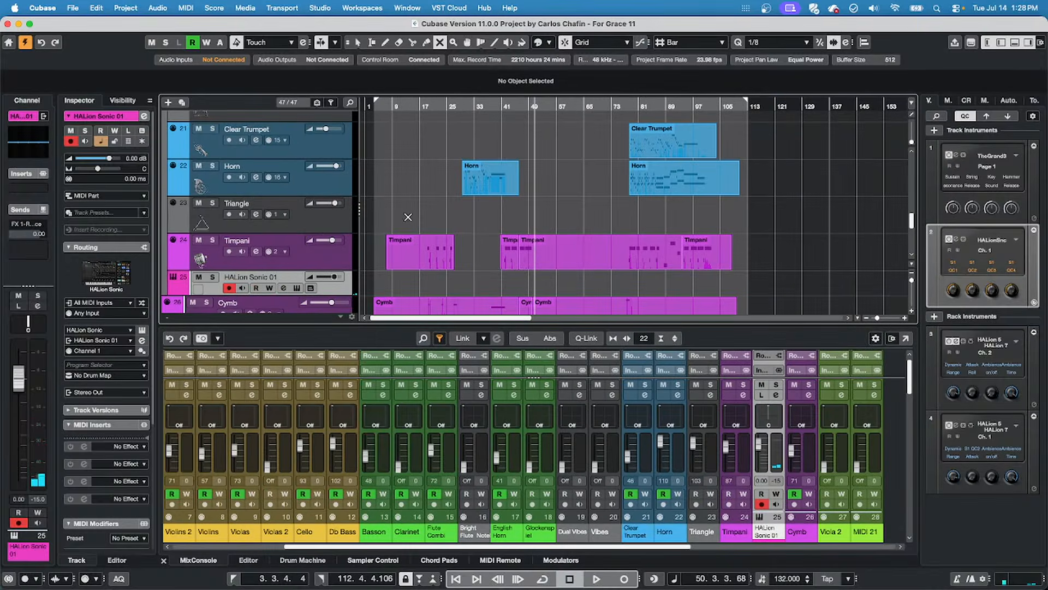
Select all the Timpani MIDI parts and copy them at the same positions onto the HALion Sonic 01 track.
{"action": "key", "text": "1"}
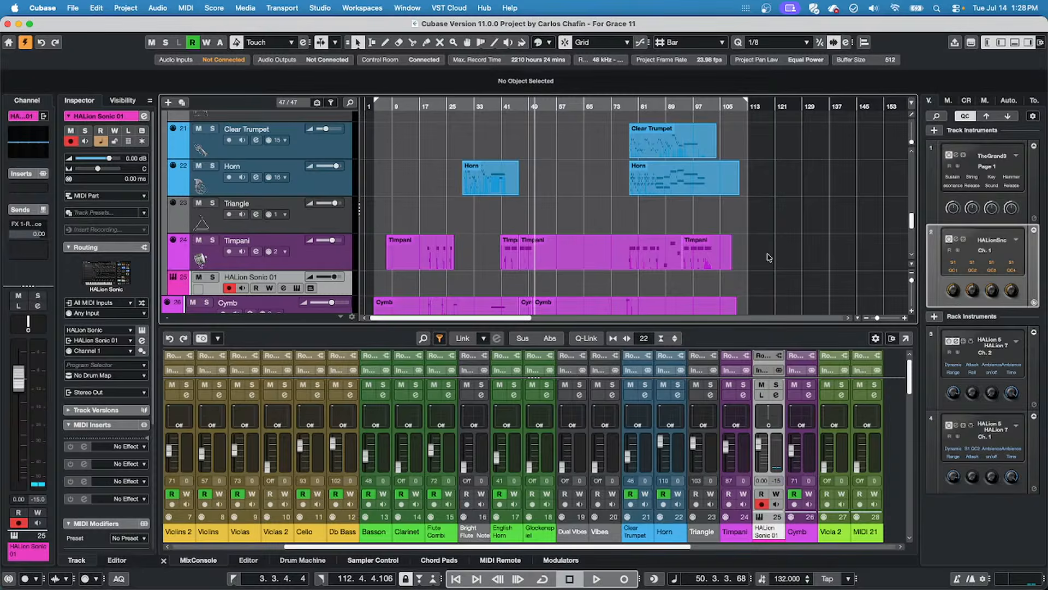
{"action": "left_click", "coordinate": [422, 260]}
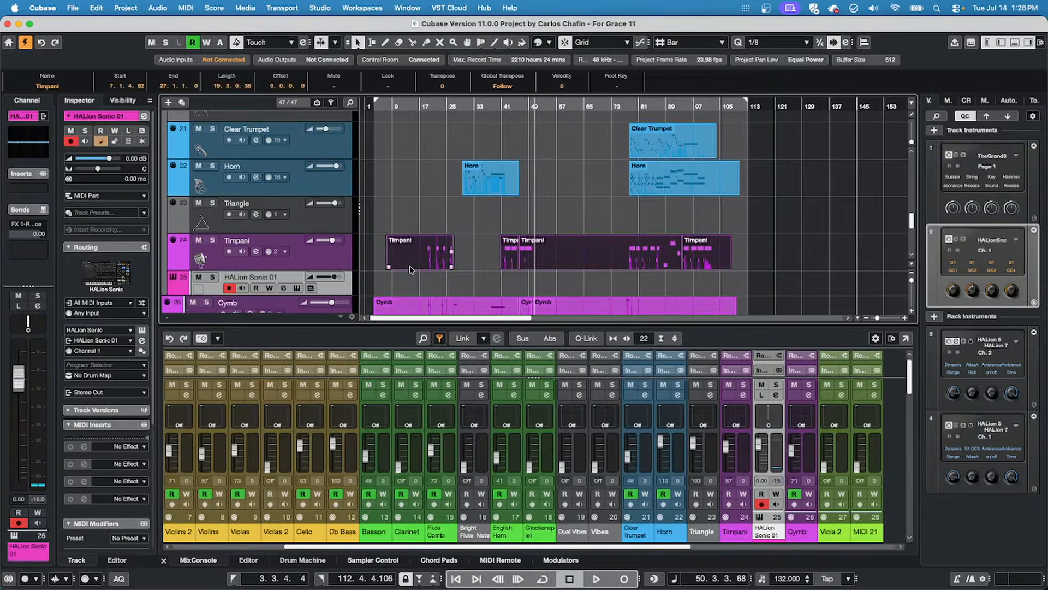
{"action": "left_click_drag", "start_coordinate": [411, 269], "coordinate": [411, 278]}
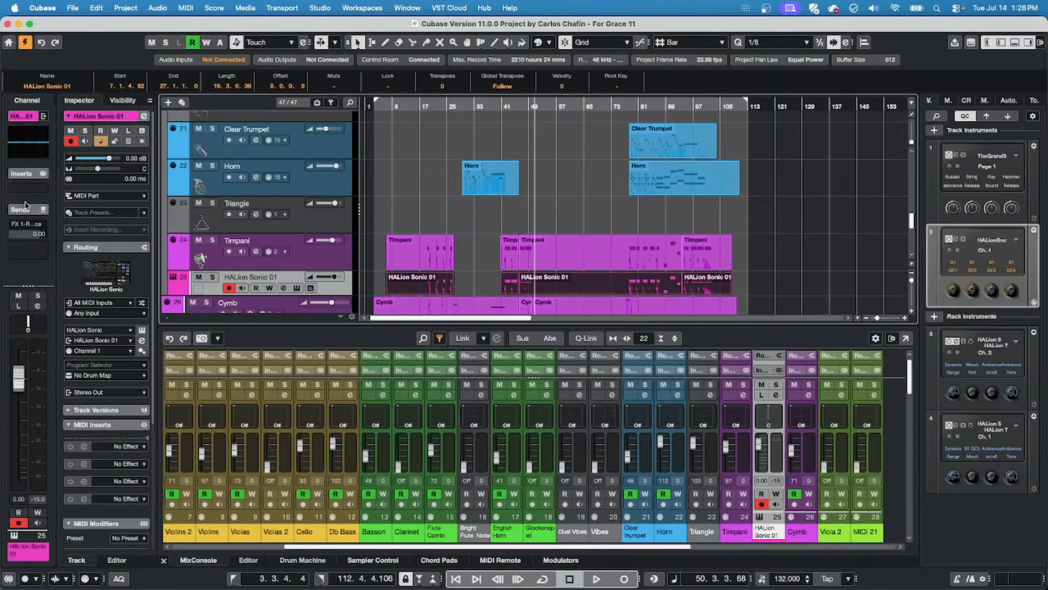
Mute the original Timpani track and start playback to hear the copied parts through HALion Sonic.
{"action": "left_click", "coordinate": [199, 241]}
{"action": "key", "text": "space"}
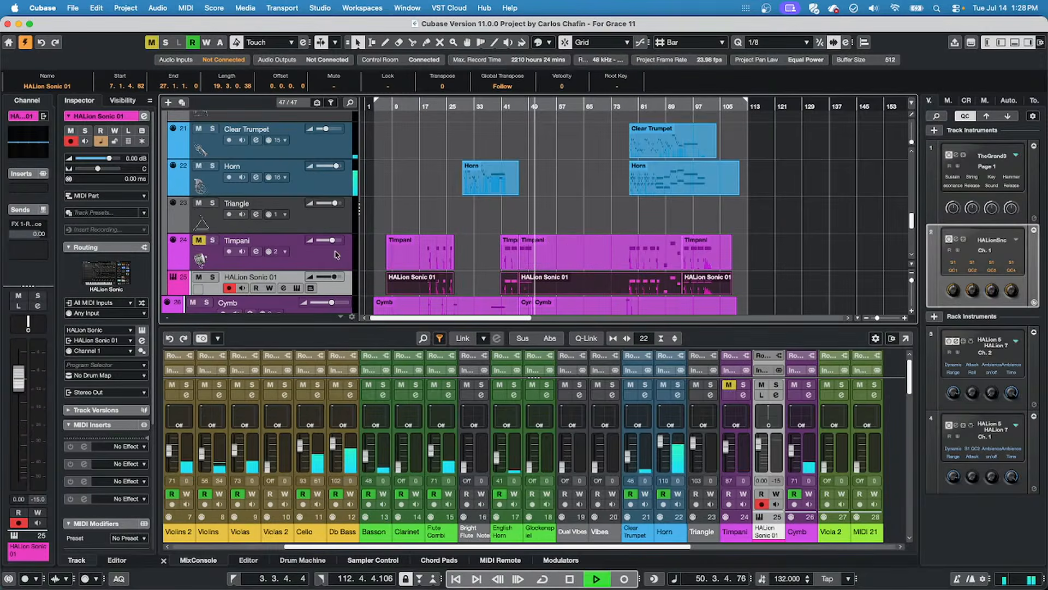
Replay from around bar 41, raise the HALion Sonic 01 volume to 6.02 dB and increase the channel's pre-gain.
{"action": "left_click", "coordinate": [504, 107]}
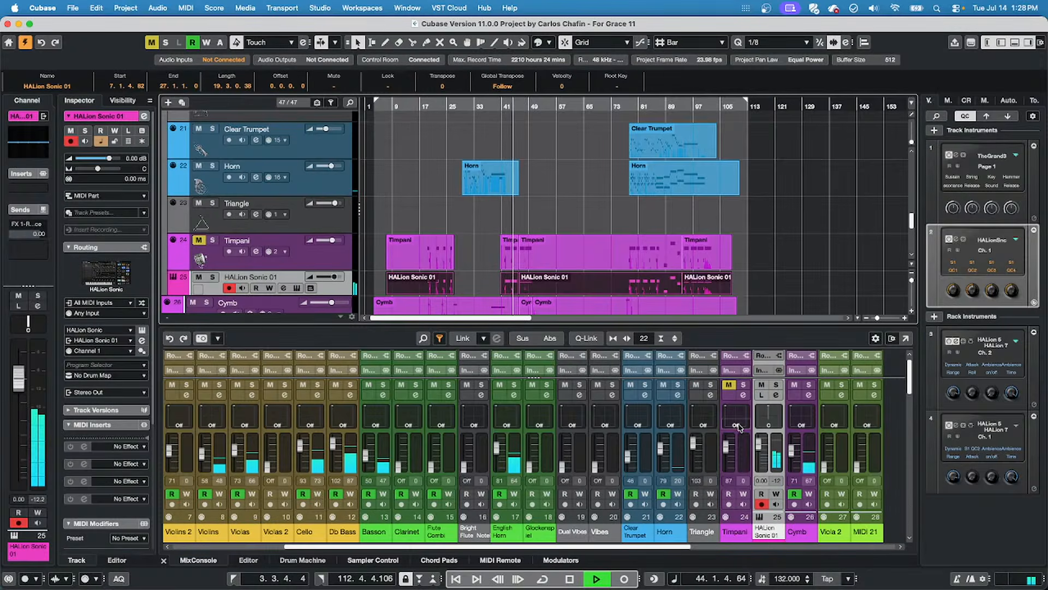
{"action": "scroll", "coordinate": [765, 444], "scroll_direction": "up", "scroll_amount": 5}
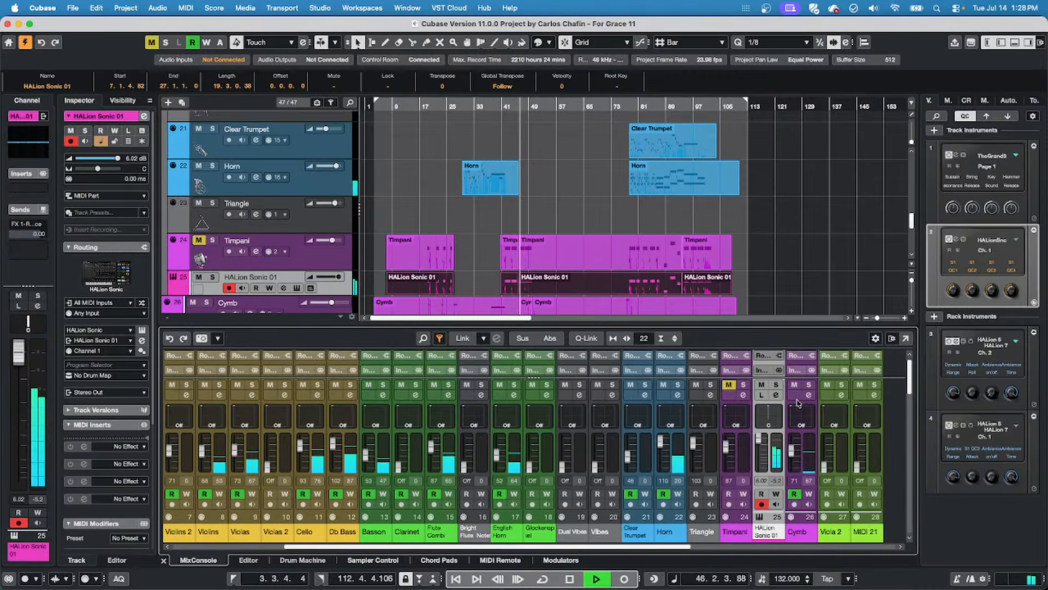
{"action": "left_click", "coordinate": [776, 395]}
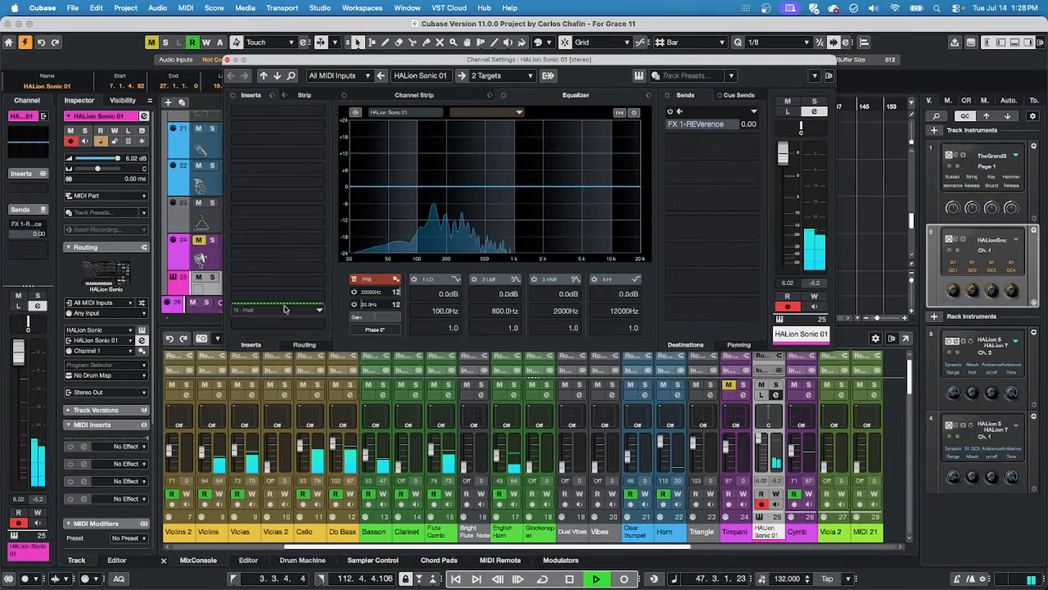
{"action": "mouse_move", "coordinate": [375, 318]}
{"action": "left_mouse_down"}
{"action": "mouse_move", "coordinate": [402, 315]}
{"action": "mouse_move", "coordinate": [389, 316]}
{"action": "left_mouse_up"}
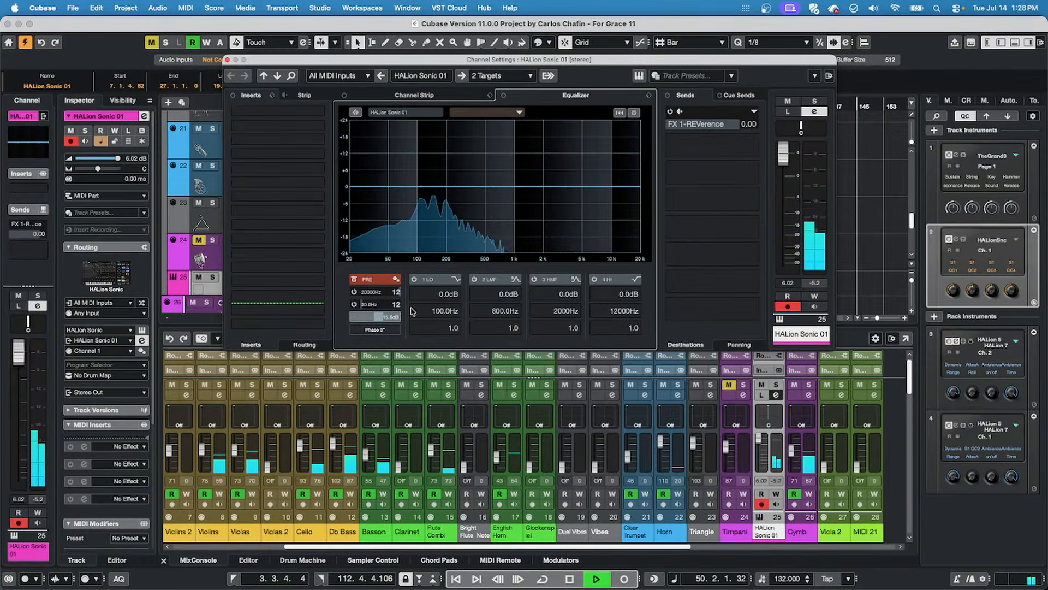
{"action": "left_click", "coordinate": [228, 60]}
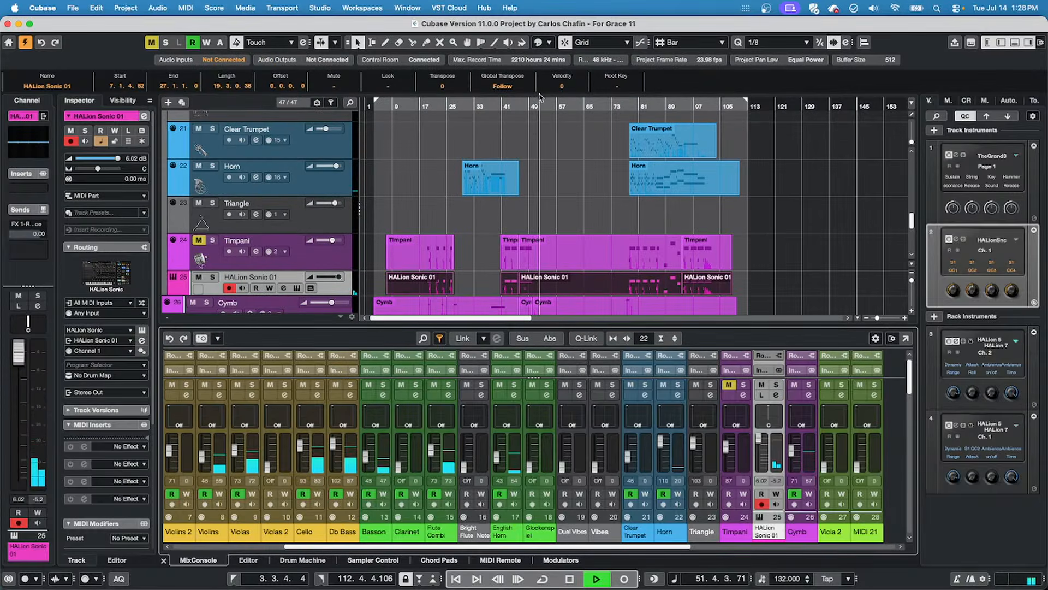
Replay the timpani entrance around bar 41 and check the output level on the Control Room and master meters.
{"action": "left_click", "coordinate": [502, 105]}
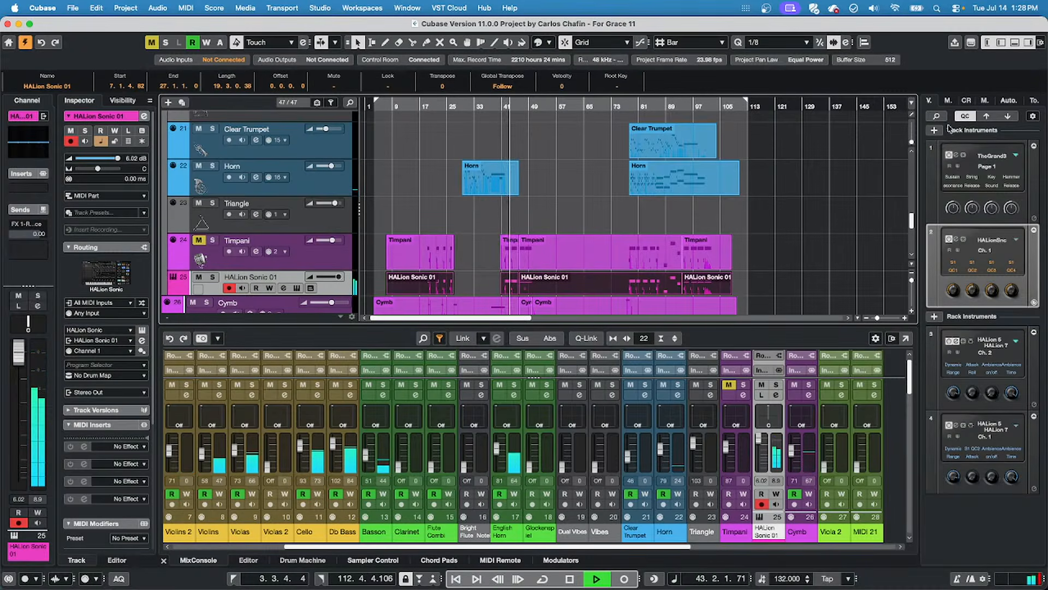
{"action": "left_click", "coordinate": [966, 100]}
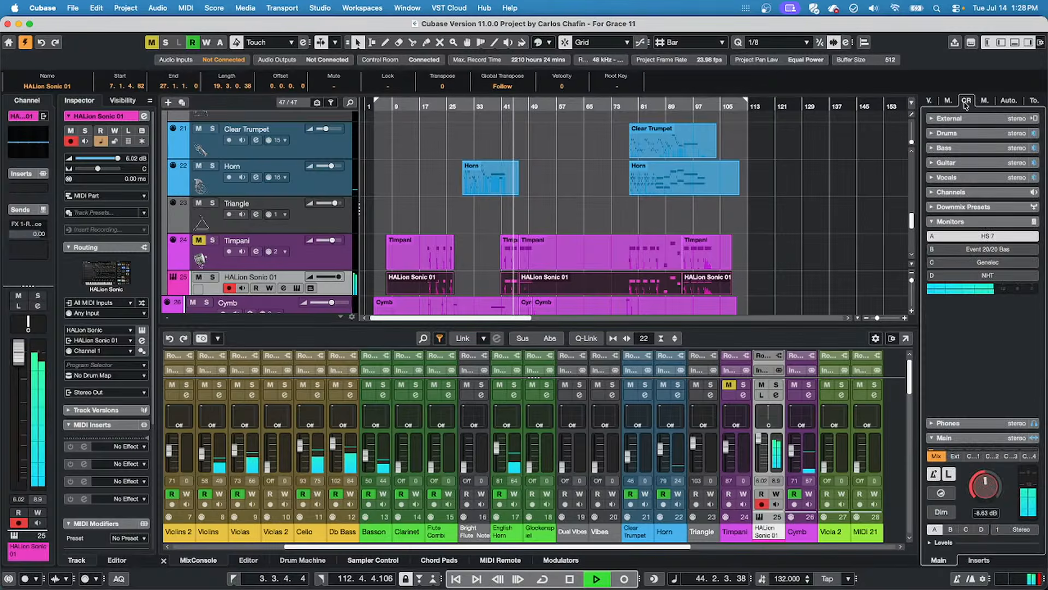
{"action": "left_click", "coordinate": [982, 102]}
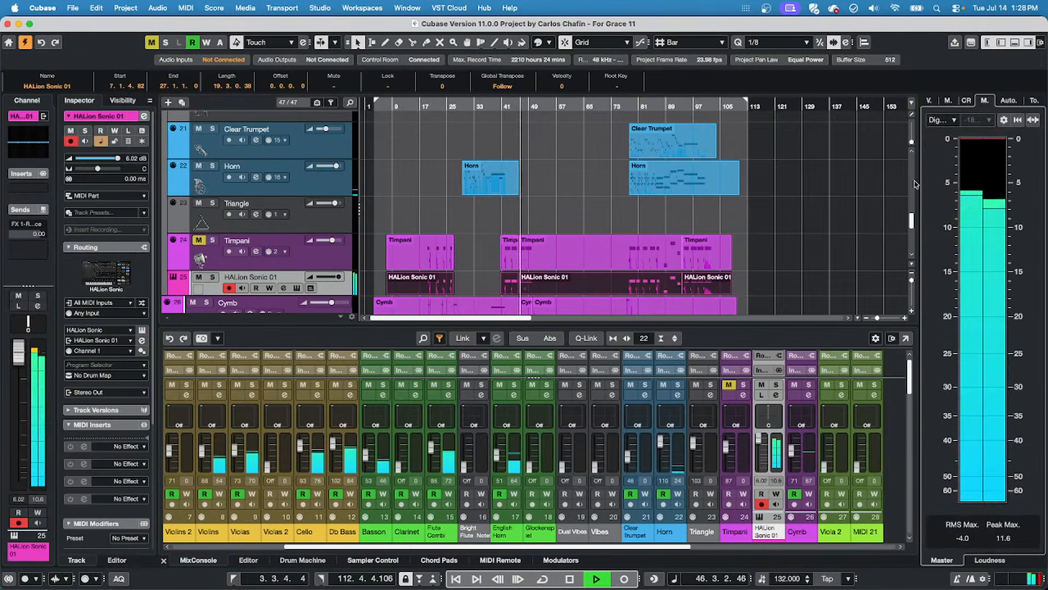
Restart playback and lower the HALion Sonic 01 channel volume to -2.69 dB.
{"action": "key", "text": "space"}
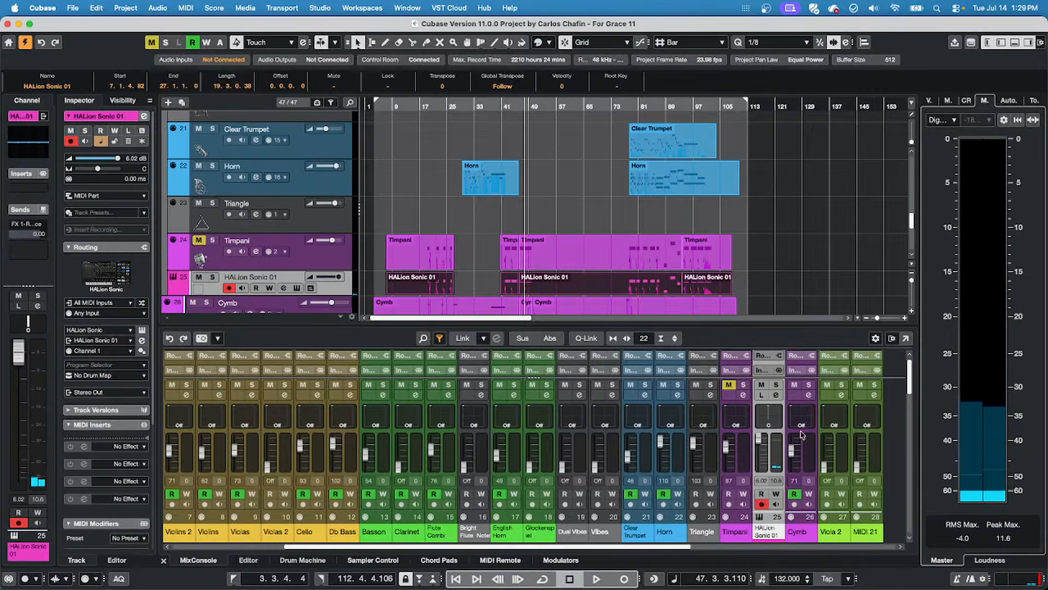
{"action": "key", "text": "space"}
{"action": "scroll", "coordinate": [776, 442], "scroll_direction": "down", "scroll_amount": 9}
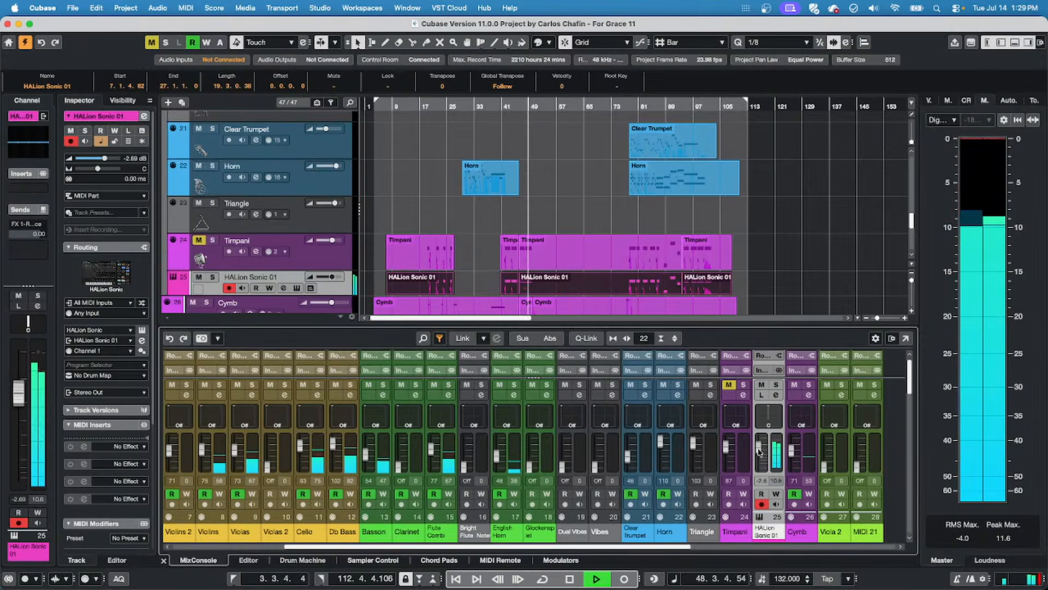
Load the Standard Compressor in the HALion Sonic 01 channel strip and set its threshold to -30.2 dB.
{"action": "left_click", "coordinate": [776, 395]}
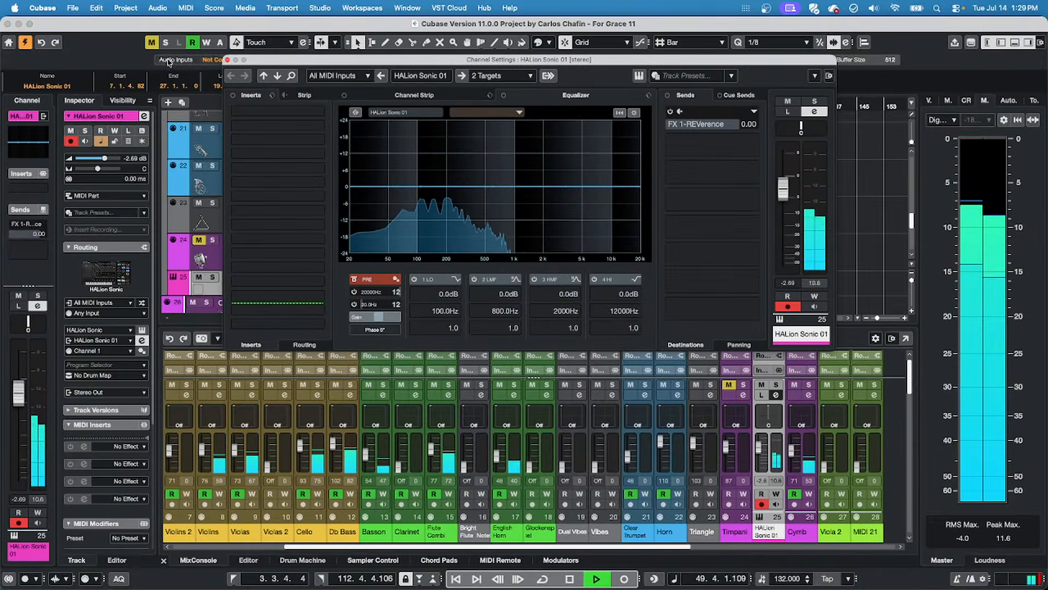
{"action": "key", "text": "space"}
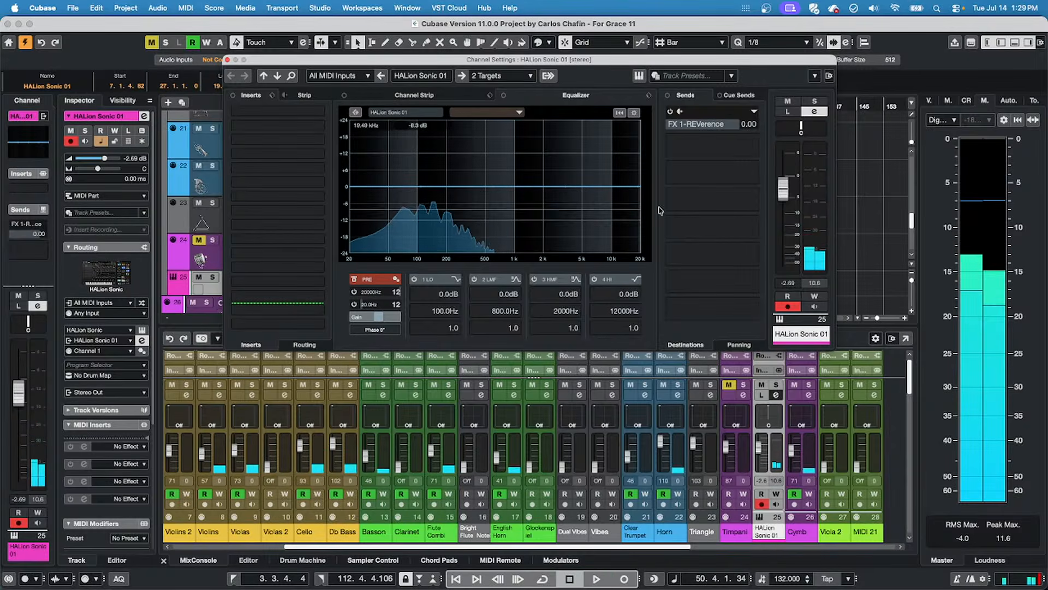
{"action": "left_click", "coordinate": [414, 97]}
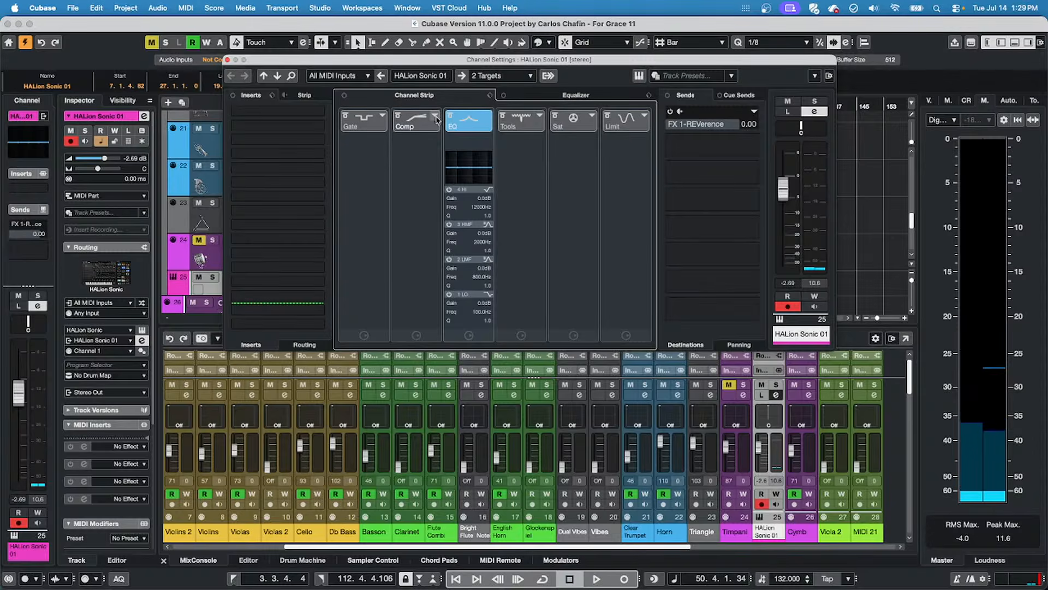
{"action": "left_click", "coordinate": [435, 116]}
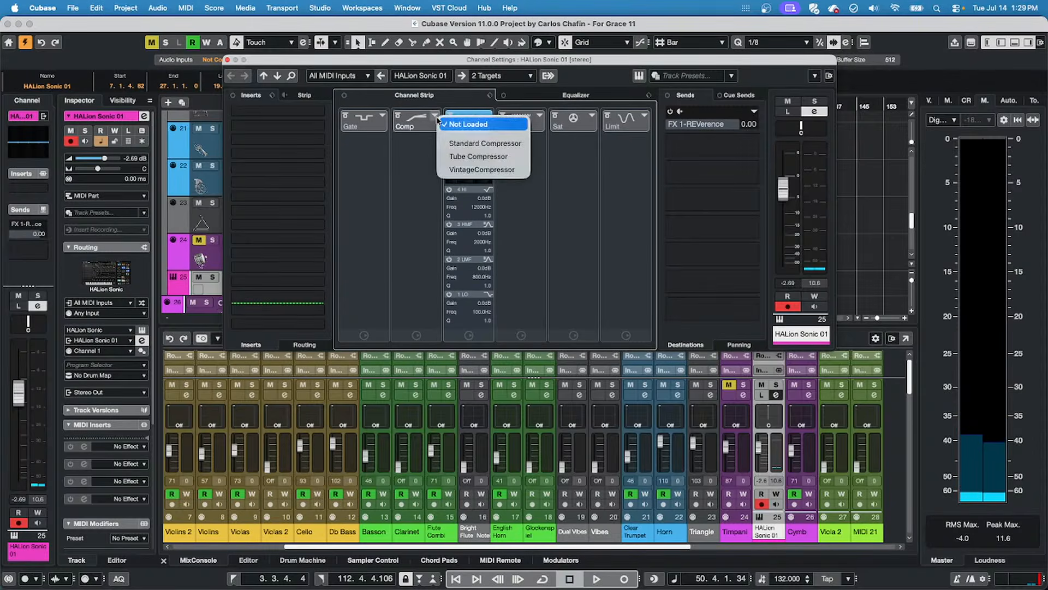
{"action": "left_click", "coordinate": [496, 144]}
{"action": "left_click", "coordinate": [415, 142]}
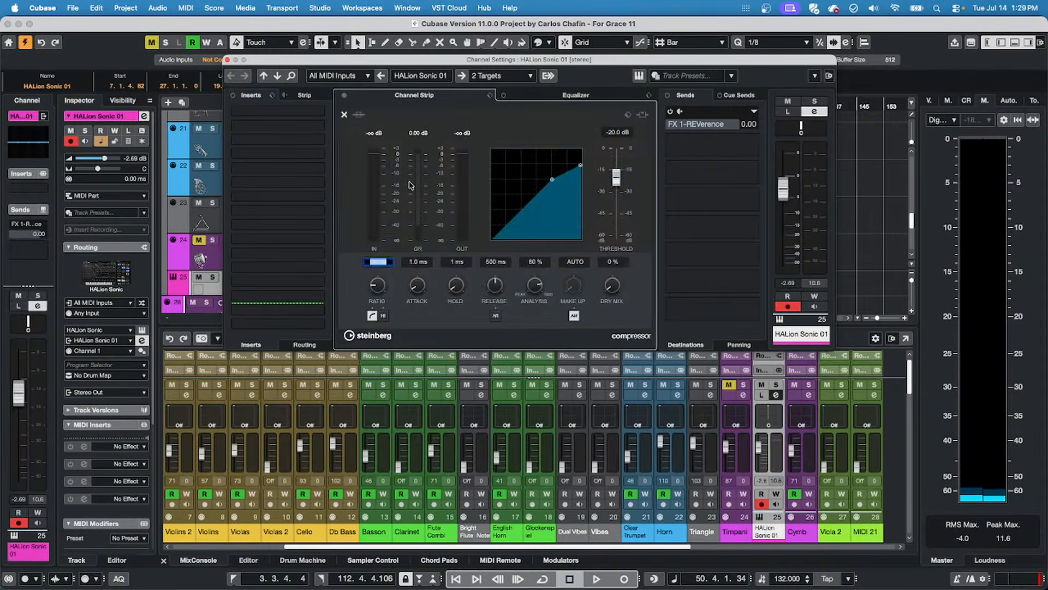
{"action": "left_click_drag", "start_coordinate": [554, 183], "coordinate": [549, 196]}
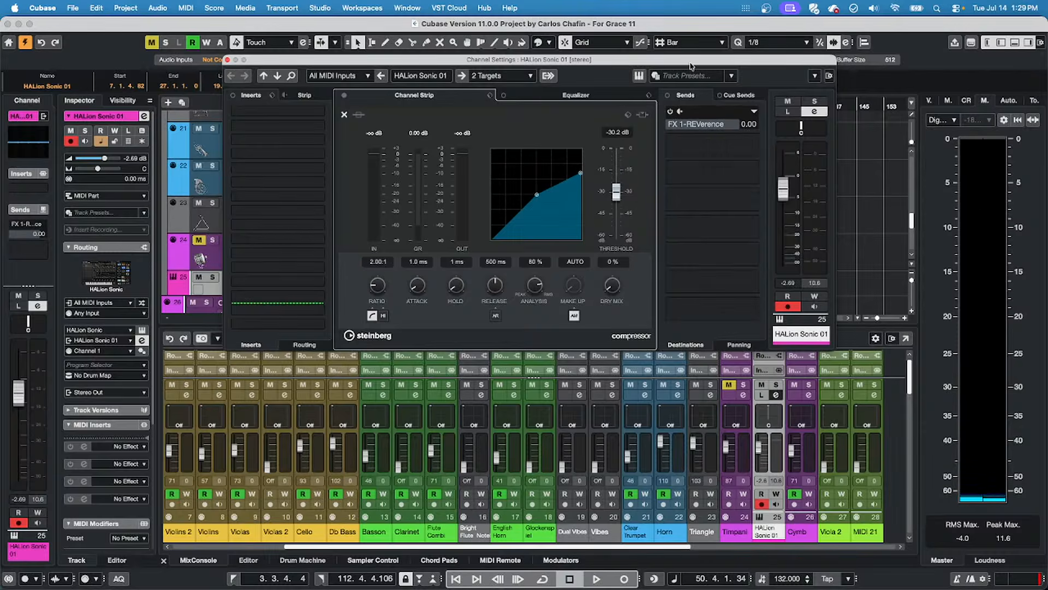
Play from bar 40 and set the compressor's ratio to 5.60:1 and threshold to -30.5 dB, then stop and close the channel settings.
{"action": "left_click_drag", "start_coordinate": [690, 63], "coordinate": [769, 181]}
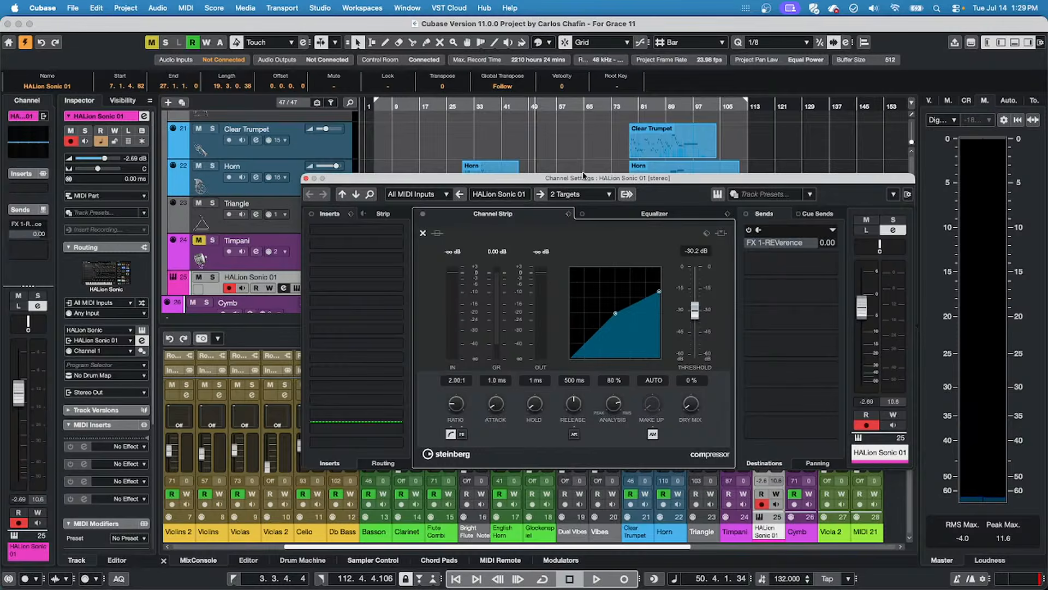
{"action": "left_click_drag", "start_coordinate": [584, 179], "coordinate": [923, 185]}
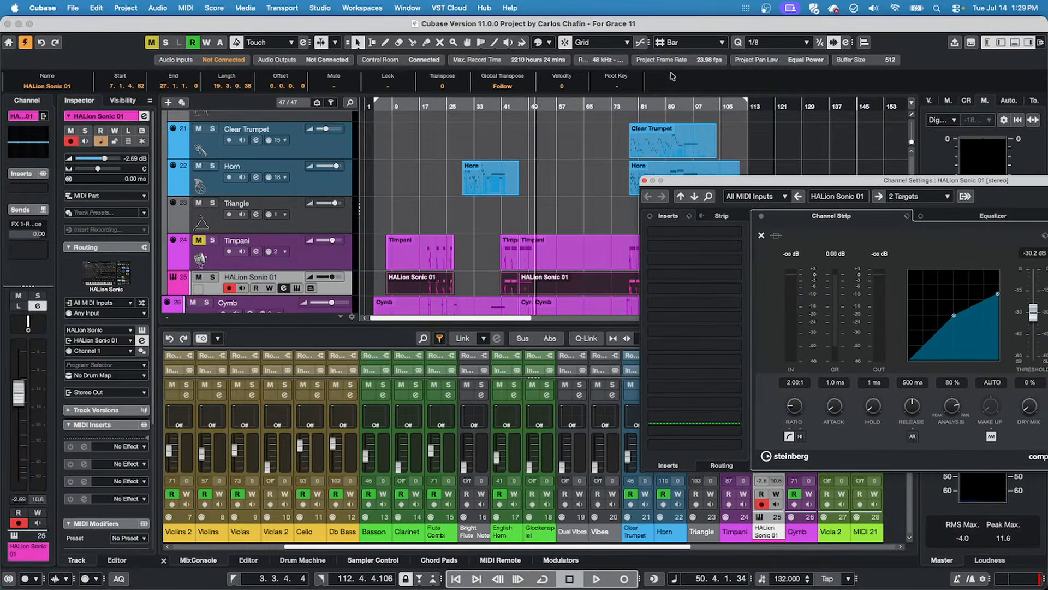
{"action": "left_click", "coordinate": [500, 103]}
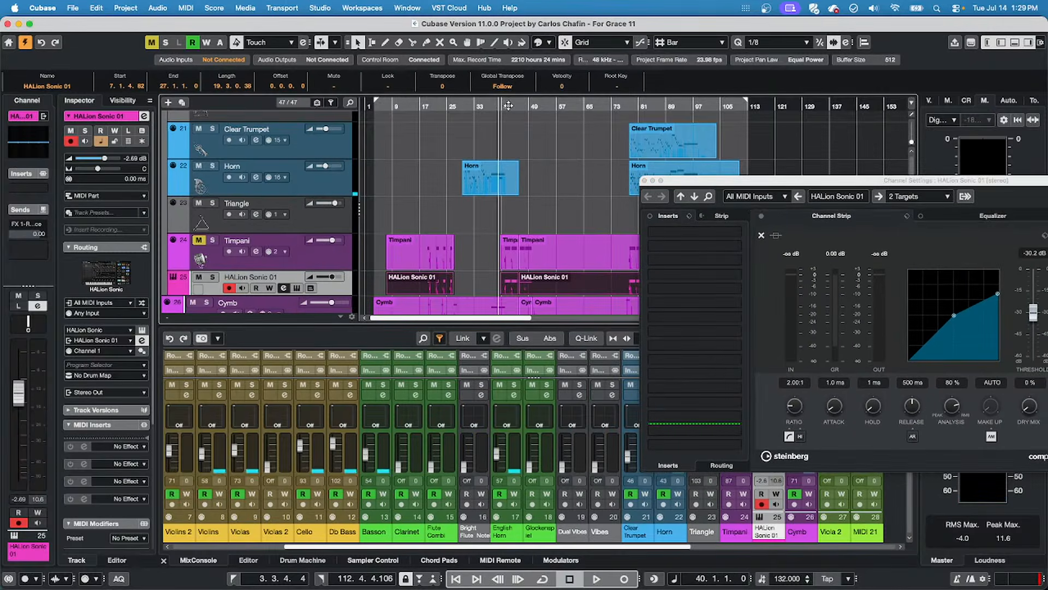
{"action": "key", "text": "space"}
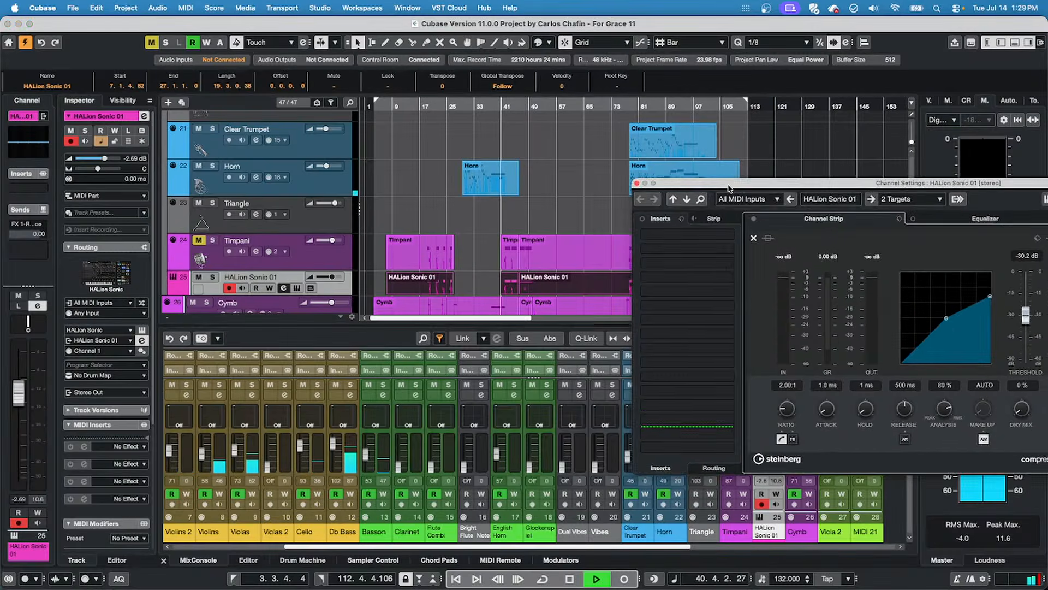
{"action": "left_click_drag", "start_coordinate": [736, 184], "coordinate": [627, 224]}
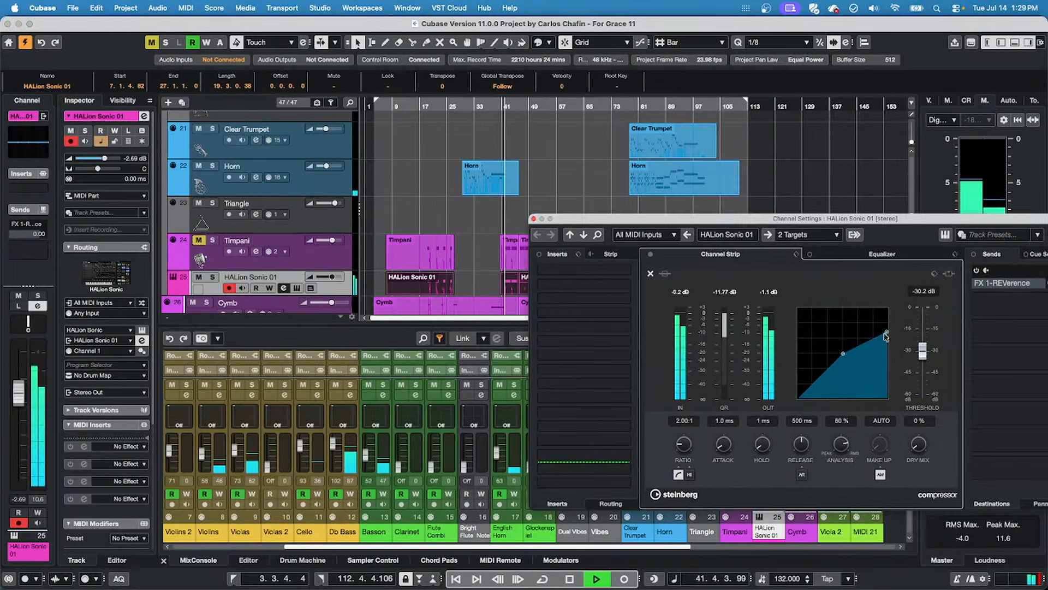
{"action": "left_click_drag", "start_coordinate": [887, 332], "coordinate": [846, 360]}
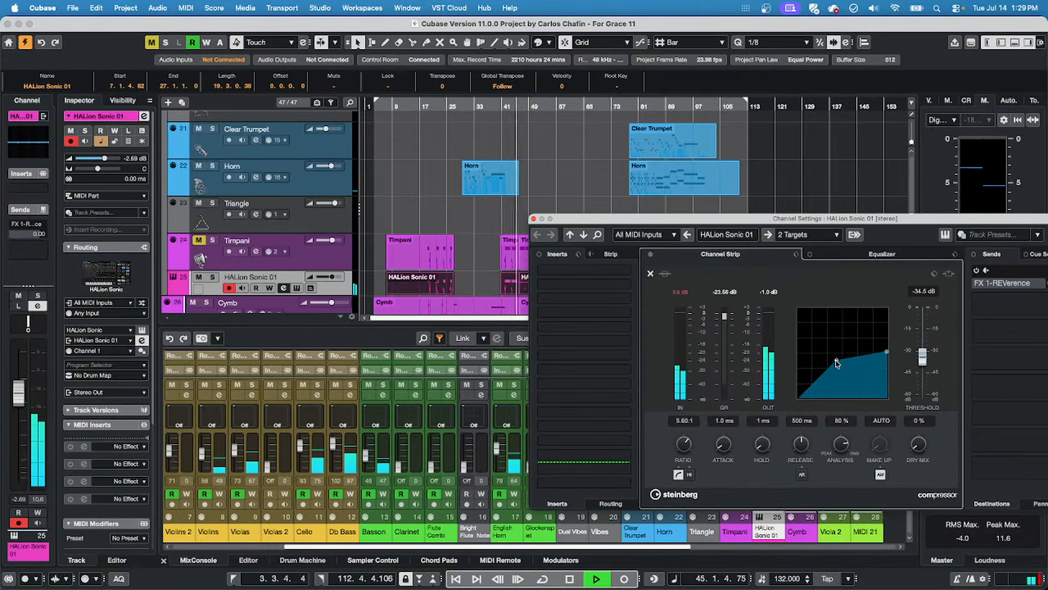
{"action": "mouse_move", "coordinate": [848, 360]}
{"action": "left_mouse_down"}
{"action": "mouse_move", "coordinate": [890, 309]}
{"action": "mouse_move", "coordinate": [857, 365]}
{"action": "mouse_move", "coordinate": [862, 357]}
{"action": "left_mouse_up"}
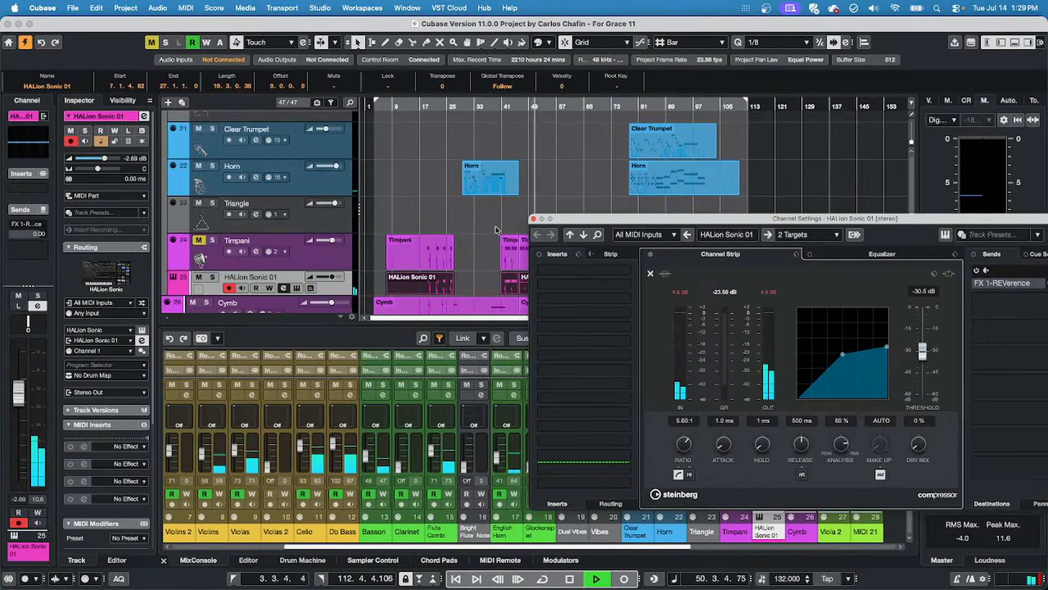
{"action": "key", "text": "space"}
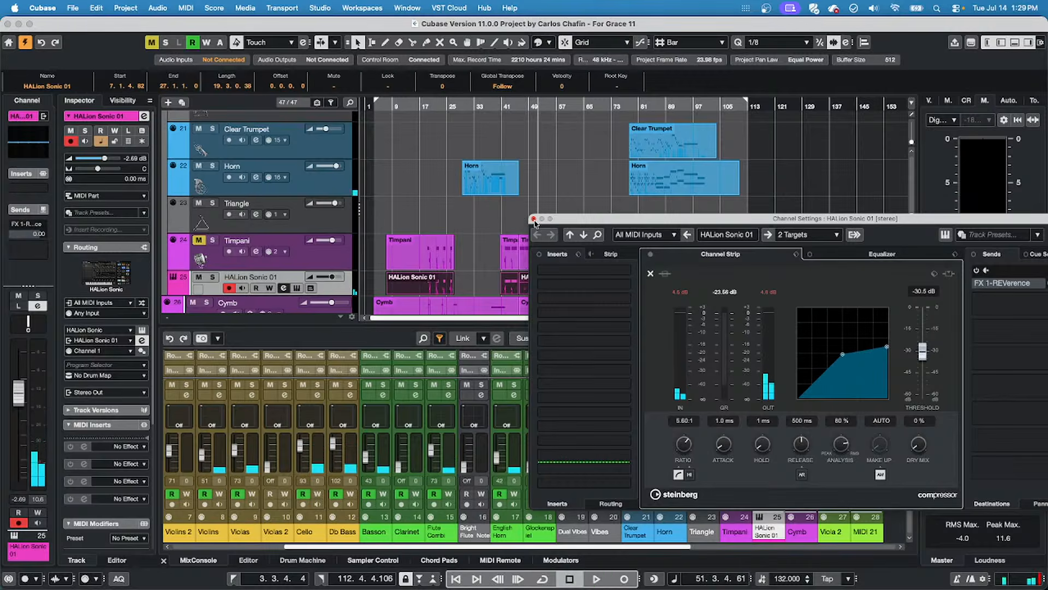
{"action": "left_click", "coordinate": [533, 218]}
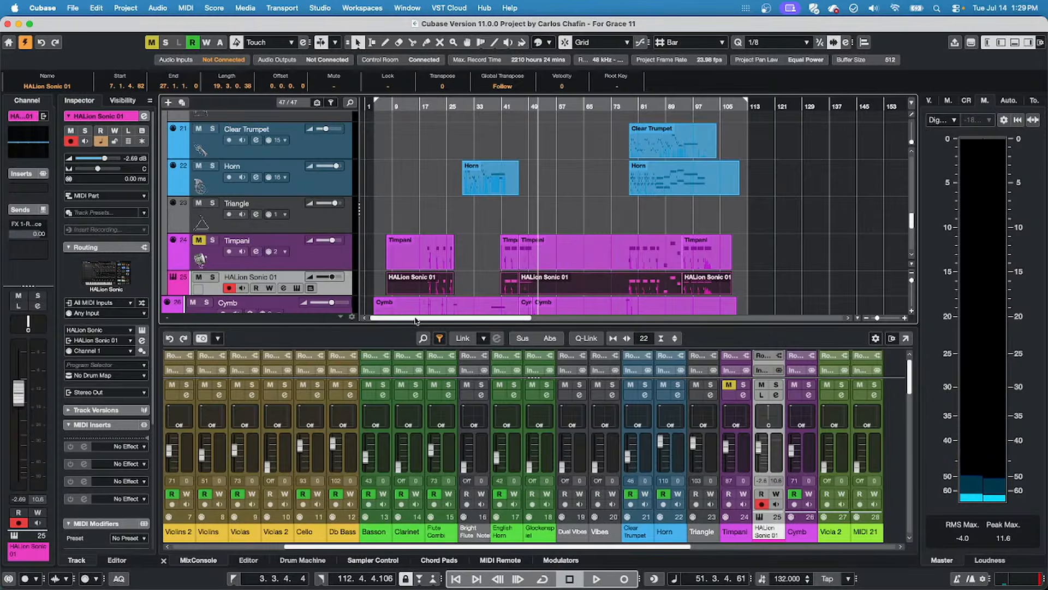
Open the HALion Sonic 01 part starting at bar 46 in the Key Editor and show note velocities in the controller lane.
{"action": "left_click", "coordinate": [533, 254]}
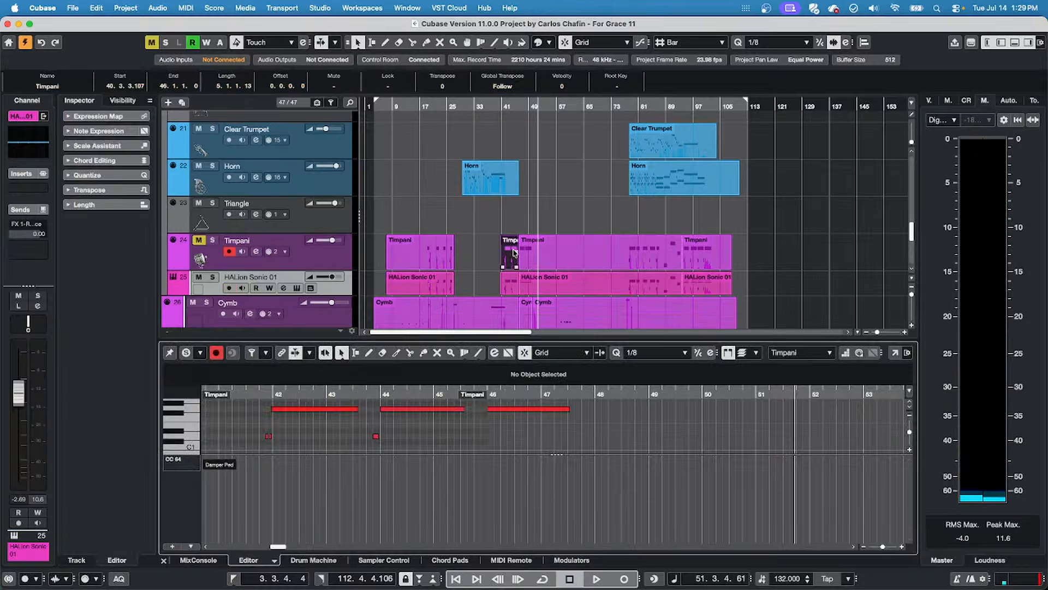
{"action": "double_click", "coordinate": [533, 253]}
{"action": "left_click", "coordinate": [534, 290]}
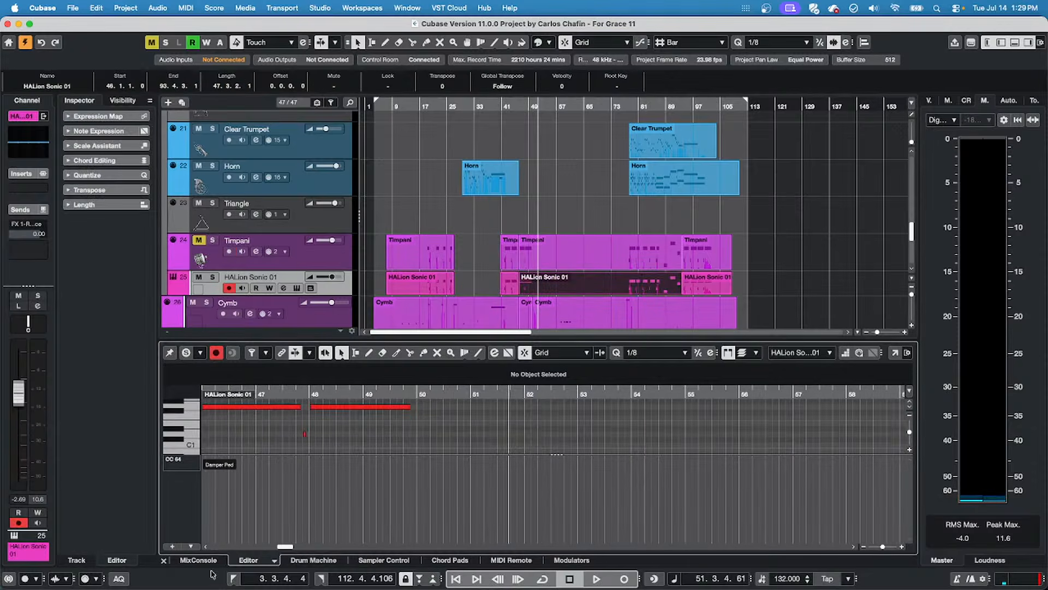
{"action": "left_click", "coordinate": [178, 459]}
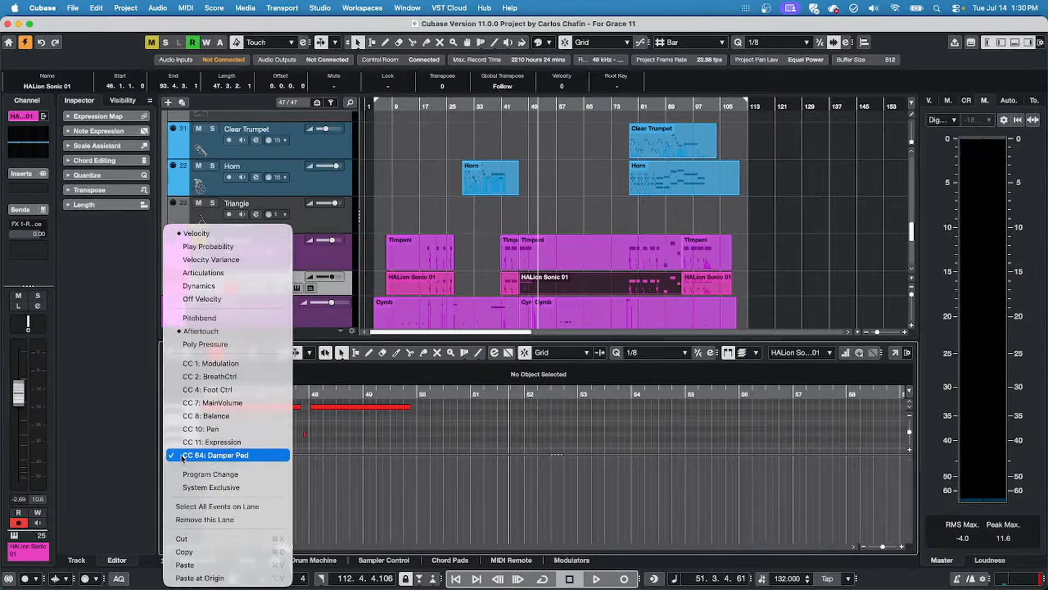
{"action": "left_click", "coordinate": [208, 233]}
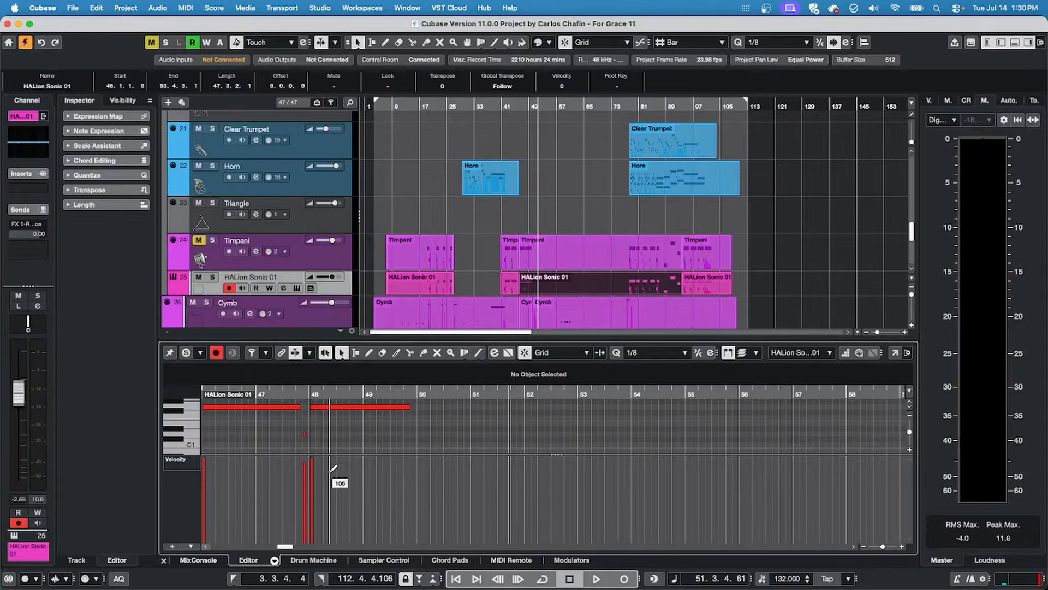
{"action": "left_click", "coordinate": [304, 463]}
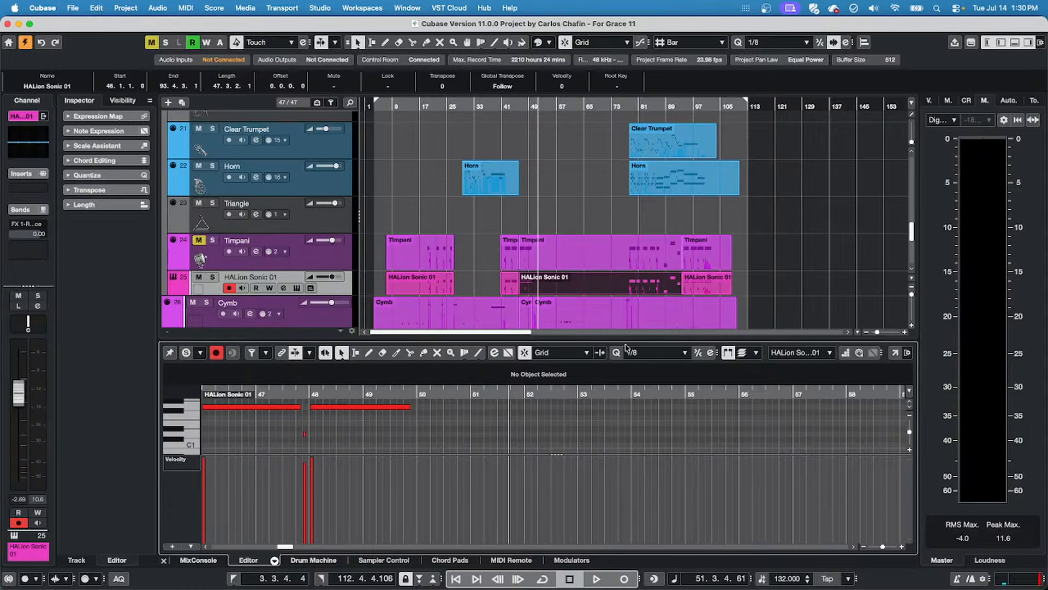
Replay from just before bar 41 and set the HALion Sonic 01 compressor's threshold to -24.8 dB.
{"action": "left_click", "coordinate": [495, 106]}
{"action": "key", "text": "space"}
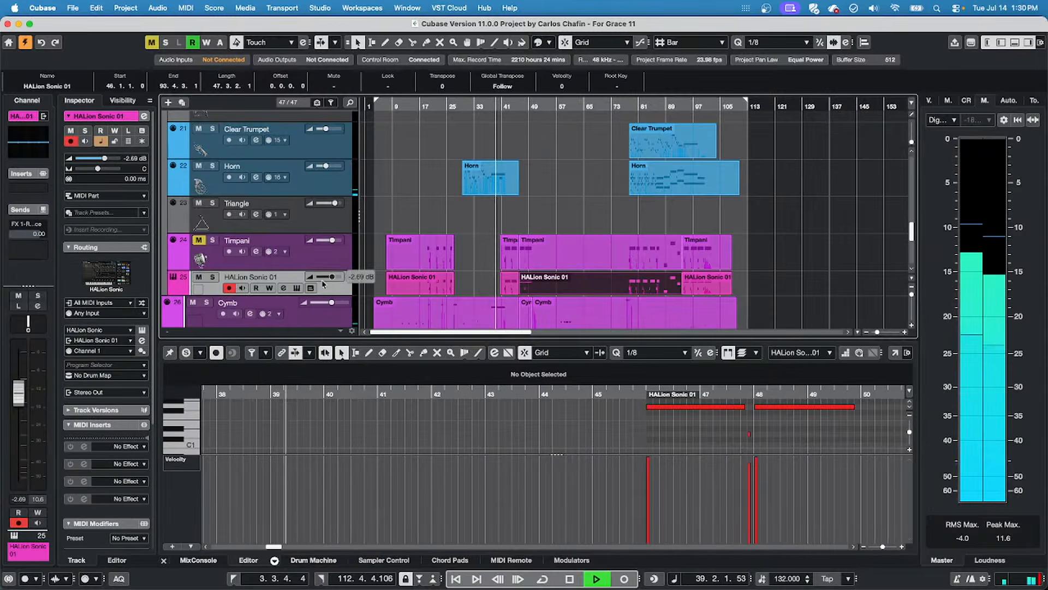
{"action": "left_click", "coordinate": [282, 288]}
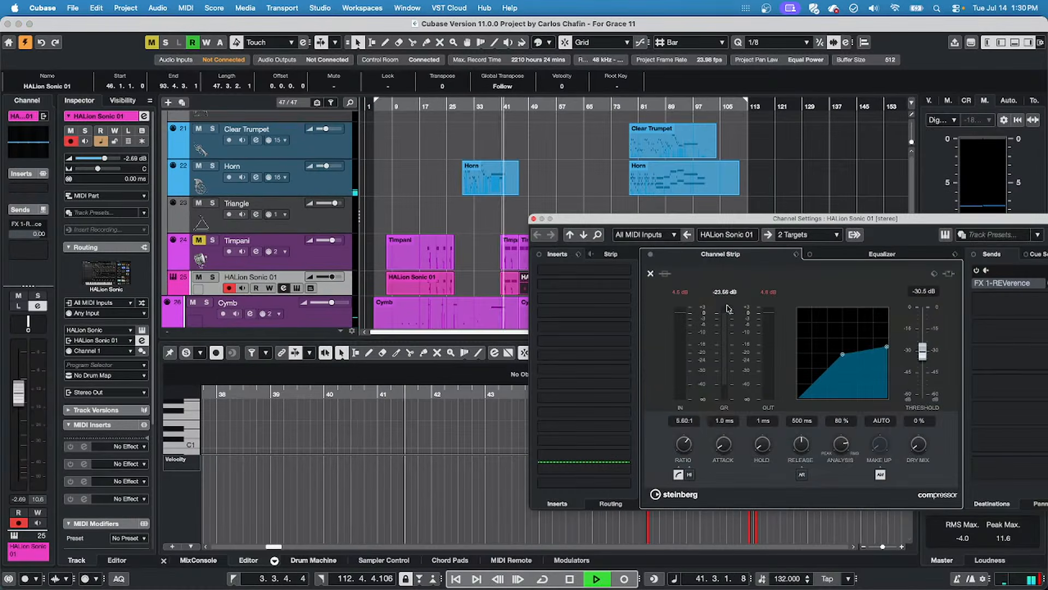
{"action": "left_click", "coordinate": [723, 325]}
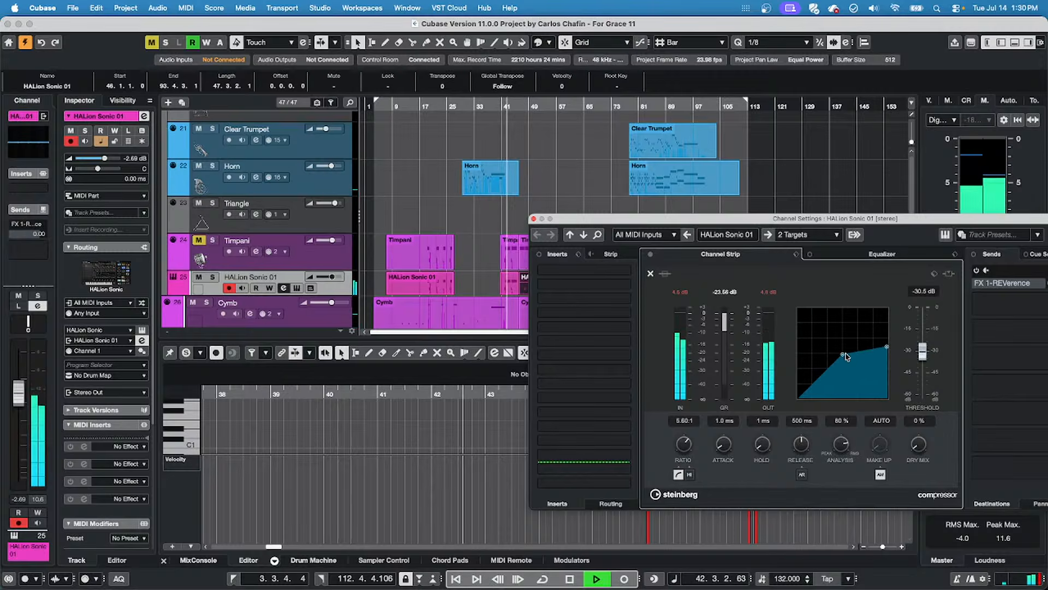
{"action": "left_click_drag", "start_coordinate": [872, 345], "coordinate": [899, 310]}
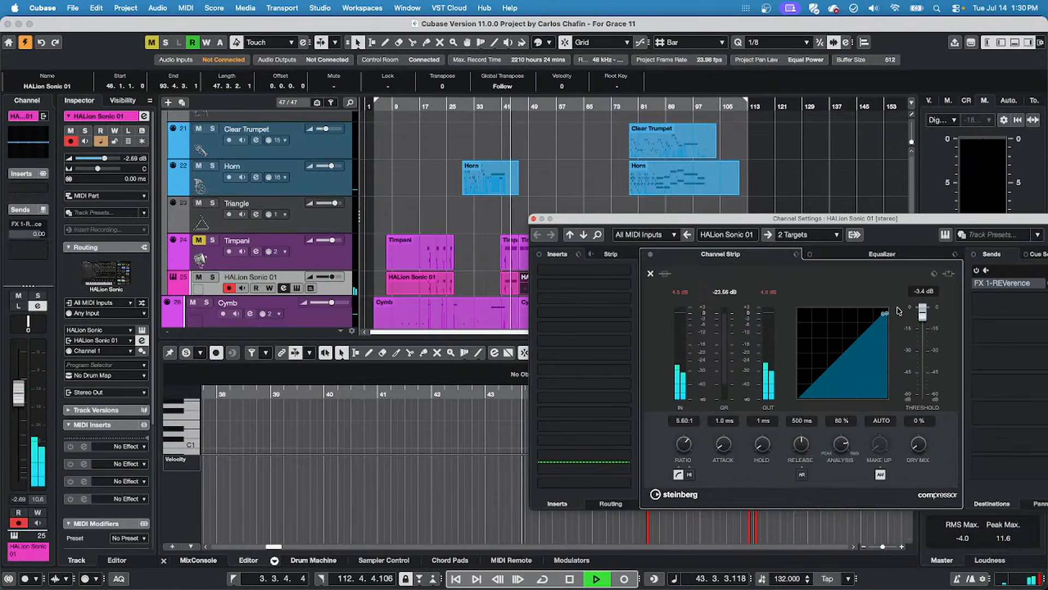
{"action": "left_click_drag", "start_coordinate": [885, 314], "coordinate": [882, 348]}
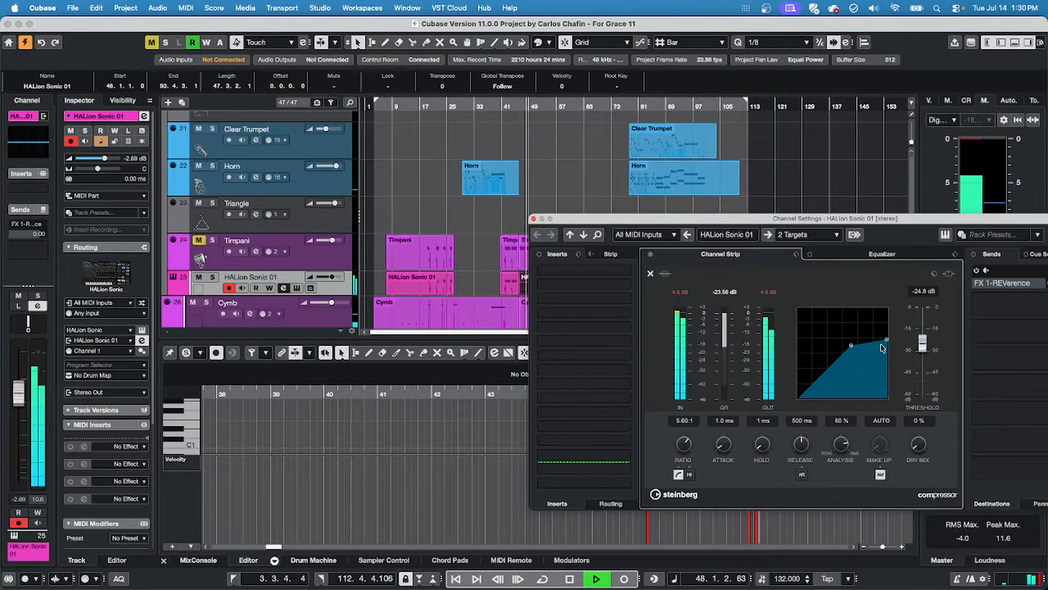
Raise the HALion Sonic 01 compressor's threshold to -3.4 dB, stop playback and close the channel settings.
{"action": "left_click_drag", "start_coordinate": [883, 348], "coordinate": [885, 313]}
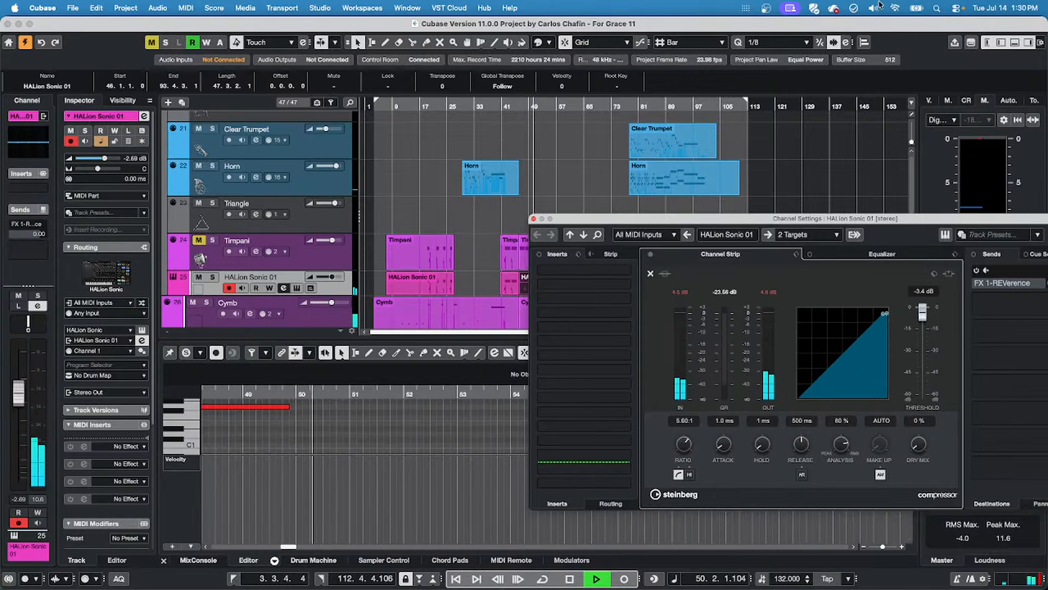
{"action": "key", "text": "space"}
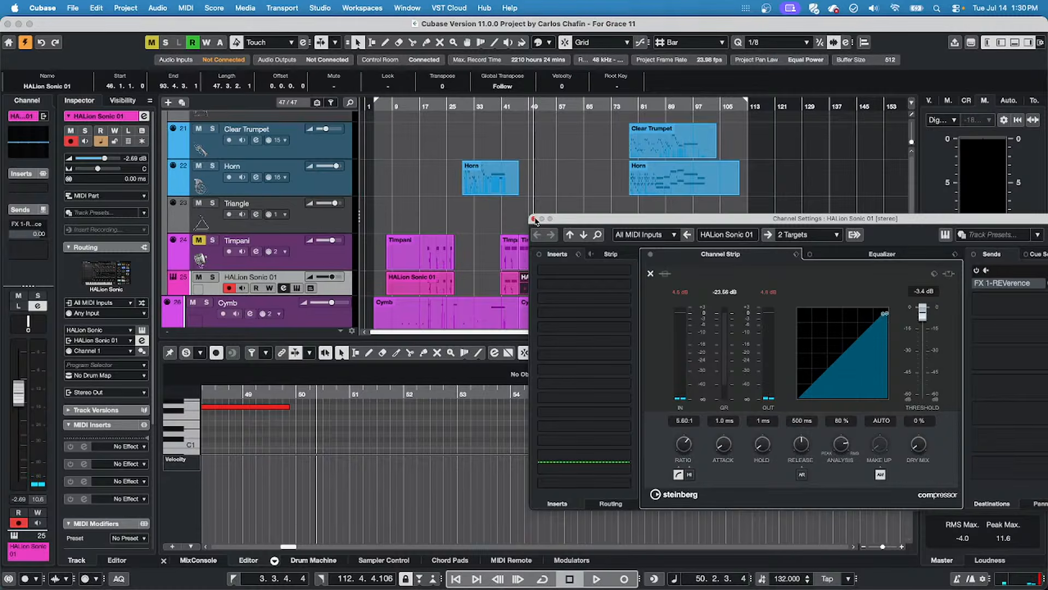
{"action": "left_click", "coordinate": [534, 219]}
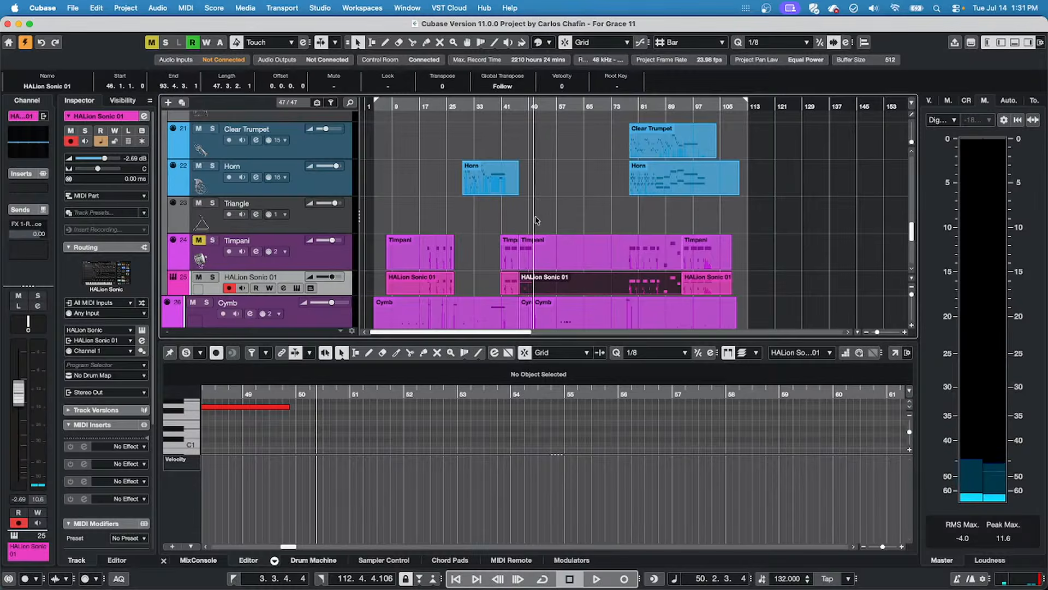
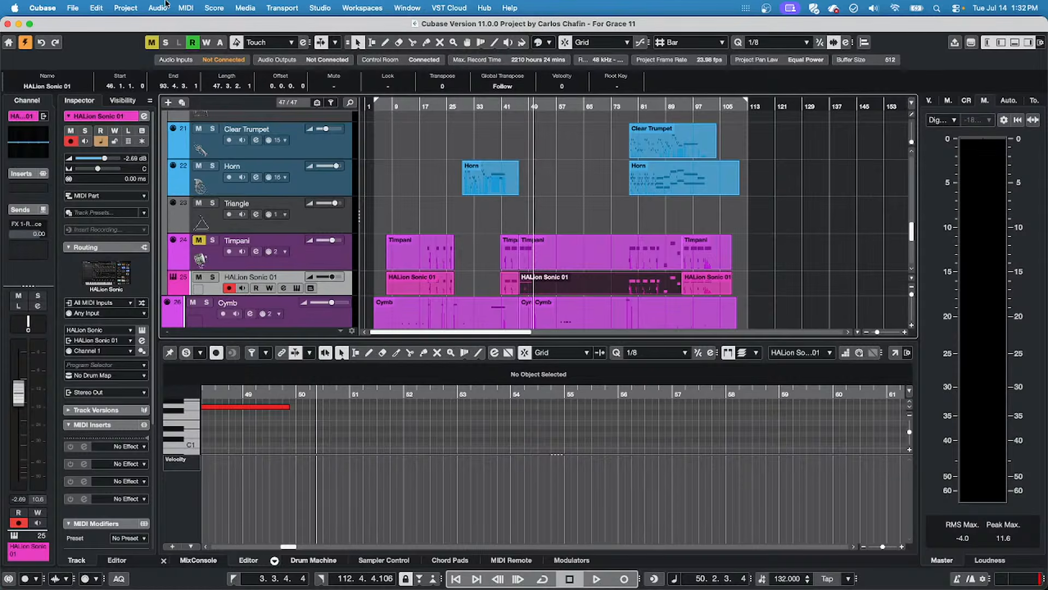
{"action": "left_click", "coordinate": [185, 8]}
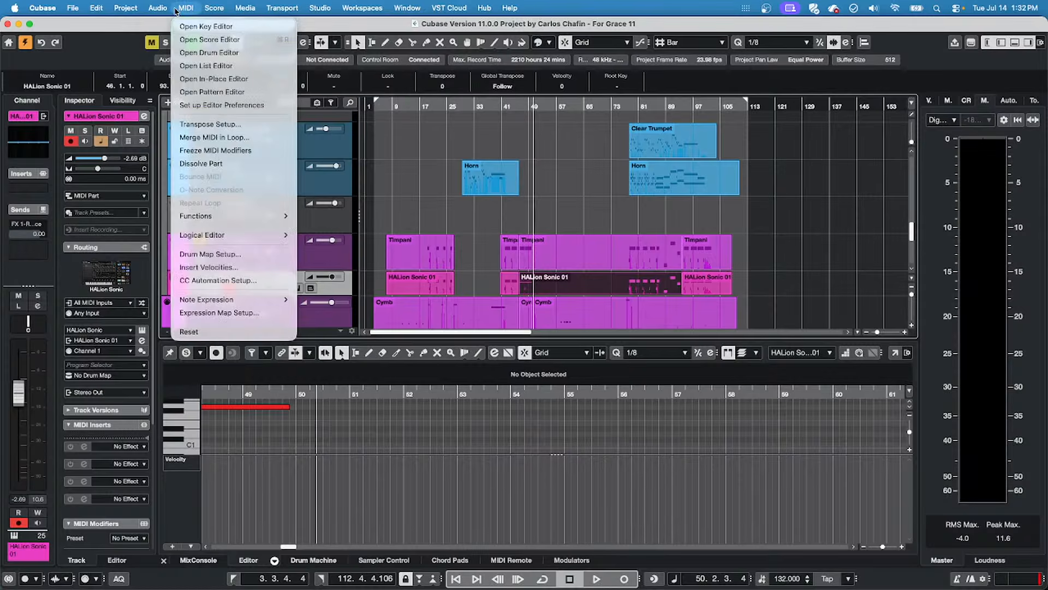
{"action": "mouse_move", "coordinate": [167, 11]}
{"action": "mouse_move", "coordinate": [285, 3]}
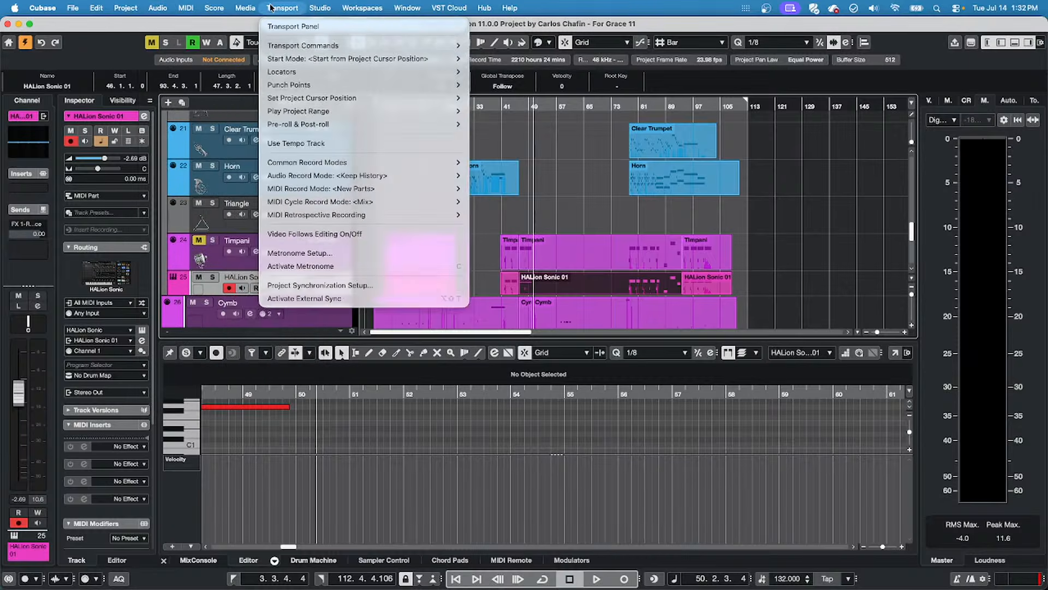
{"action": "mouse_move", "coordinate": [208, 11]}
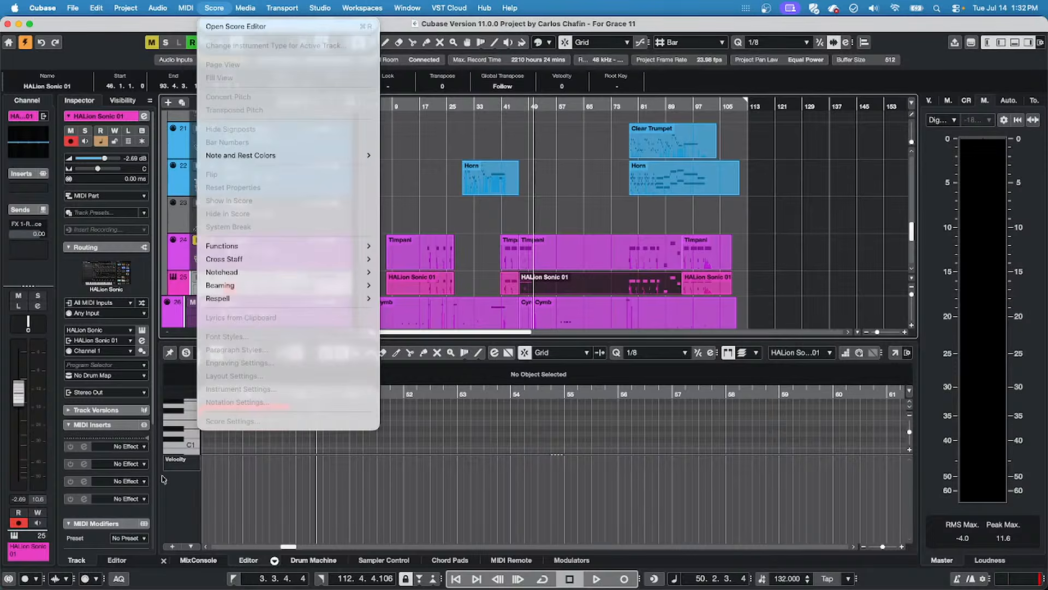
{"action": "mouse_move", "coordinate": [245, 9]}
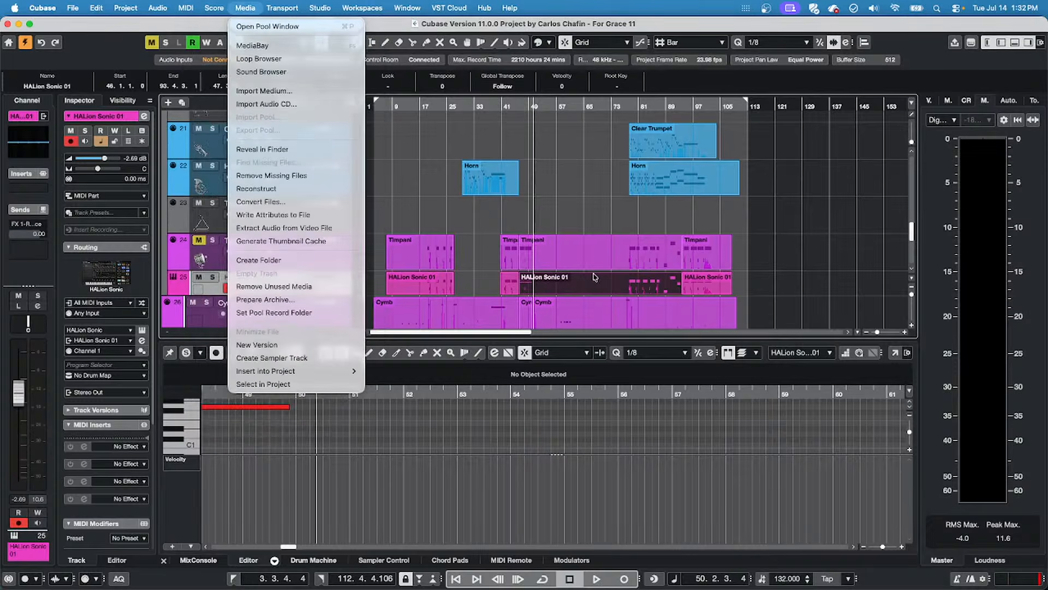
{"action": "left_click", "coordinate": [482, 214]}
Open the part on the Violins track (track 8) in the Score Editor.
{"action": "scroll", "coordinate": [483, 213], "scroll_direction": "up", "scroll_amount": 10}
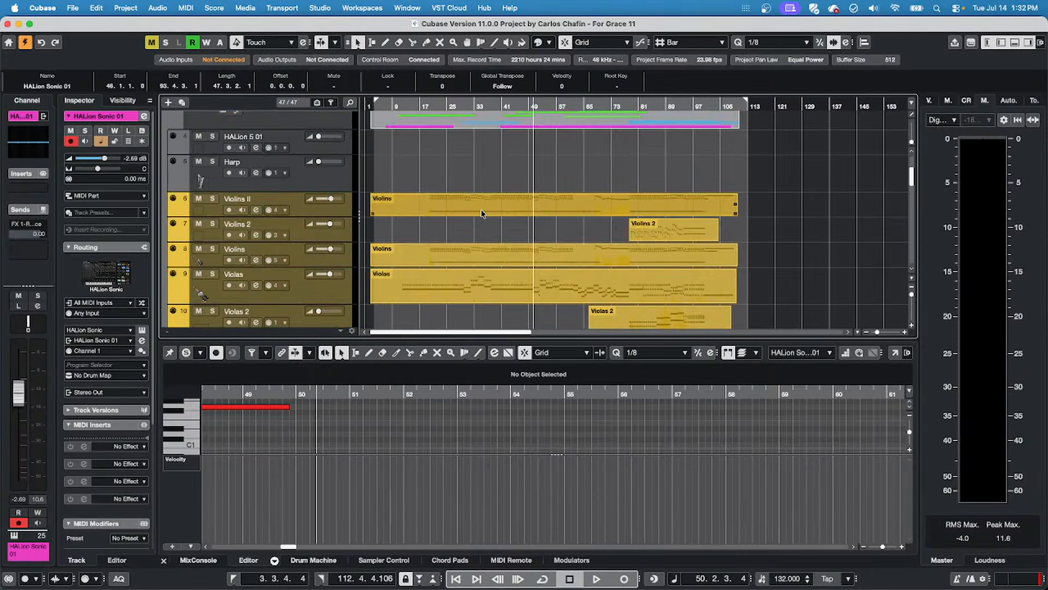
{"action": "left_click", "coordinate": [456, 262]}
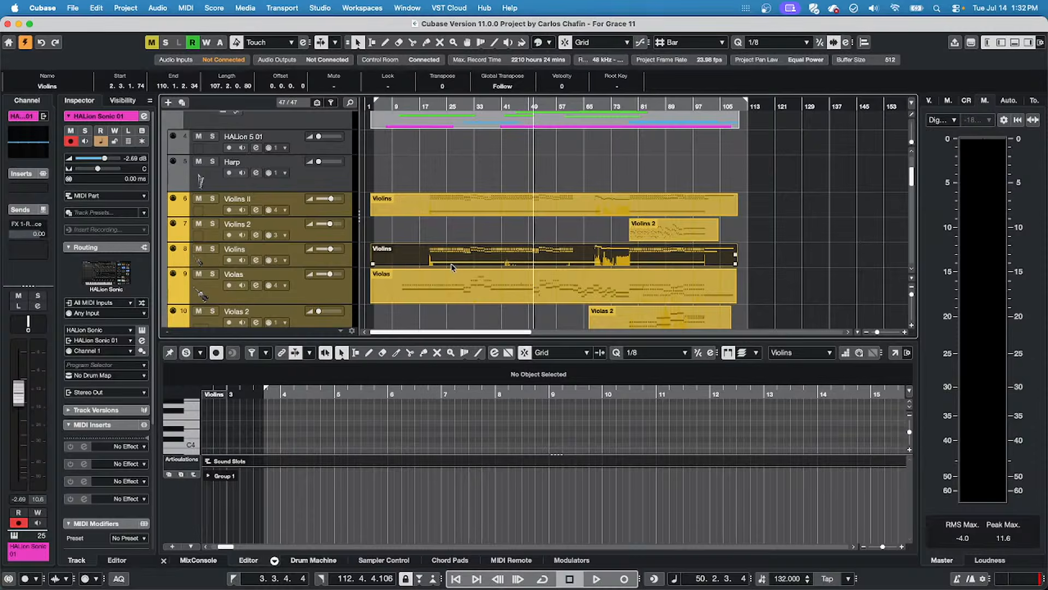
{"action": "key", "text": "super+r"}
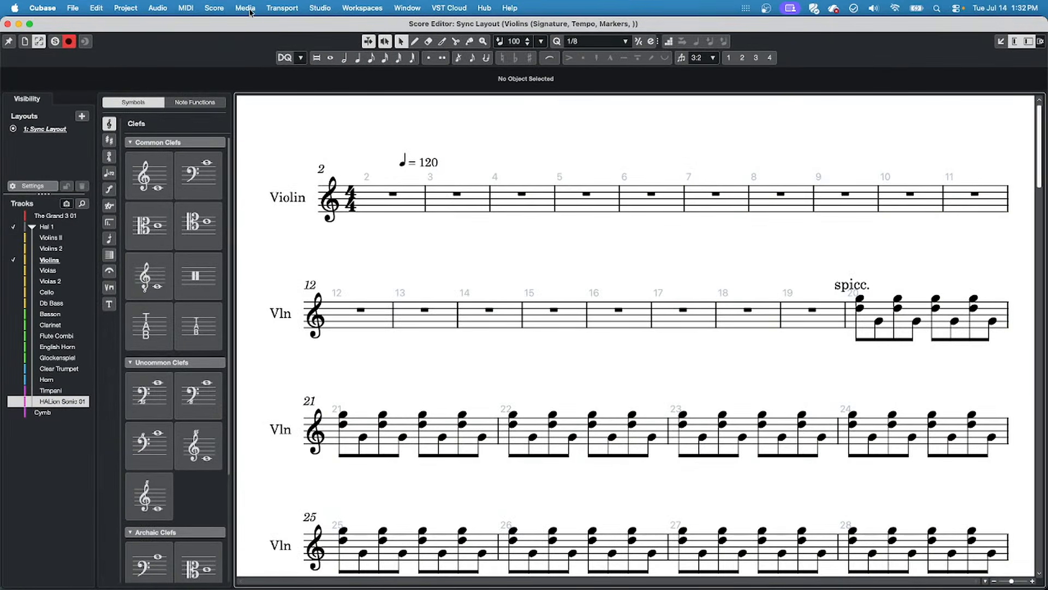
Look over the notehead options and the project information in Score Settings, then close the dialog.
{"action": "left_click", "coordinate": [215, 8]}
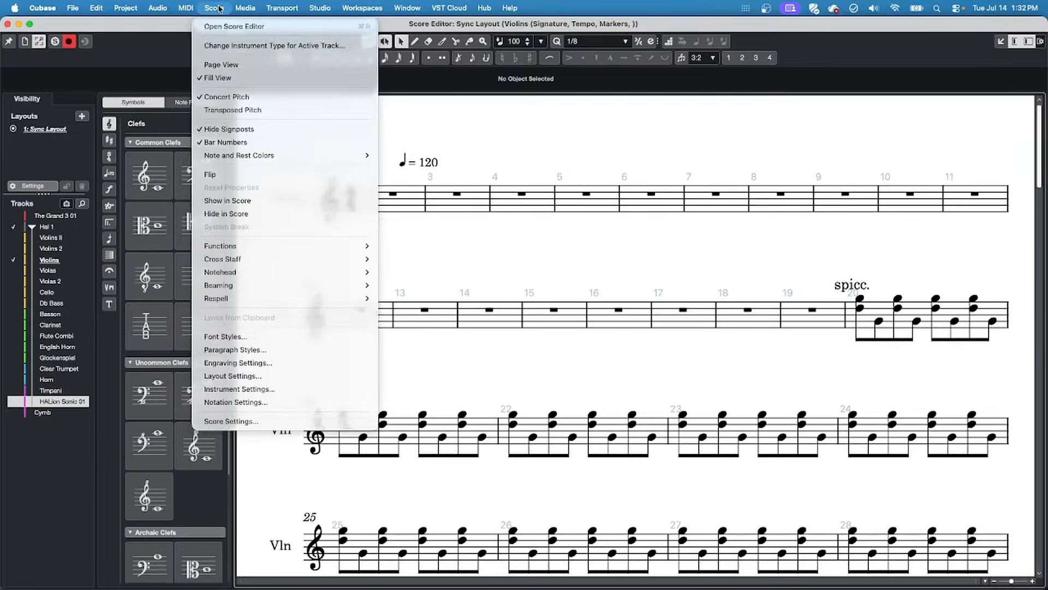
{"action": "mouse_move", "coordinate": [284, 272]}
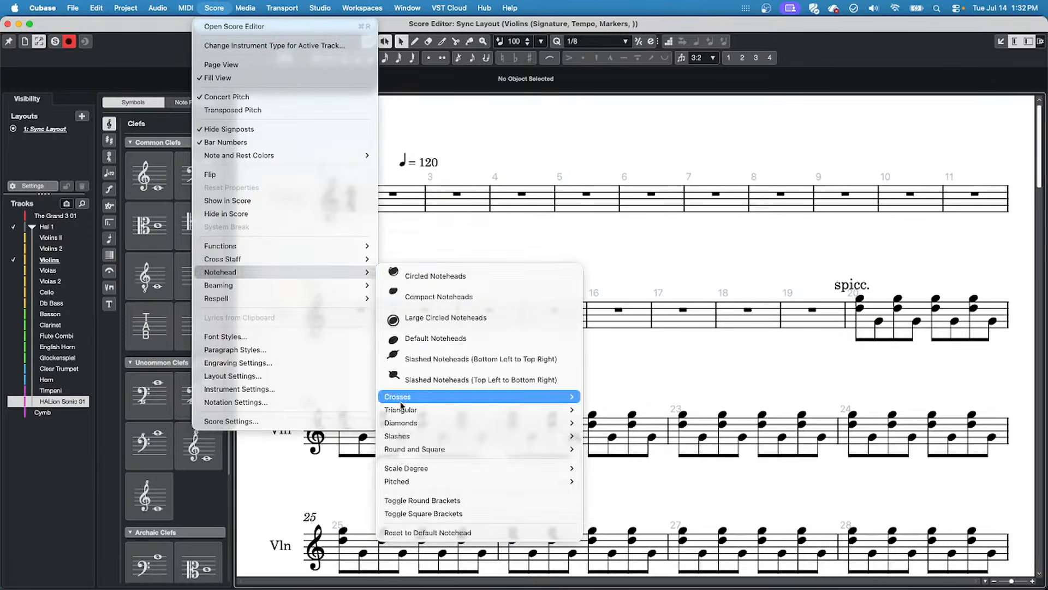
{"action": "left_click", "coordinate": [251, 421]}
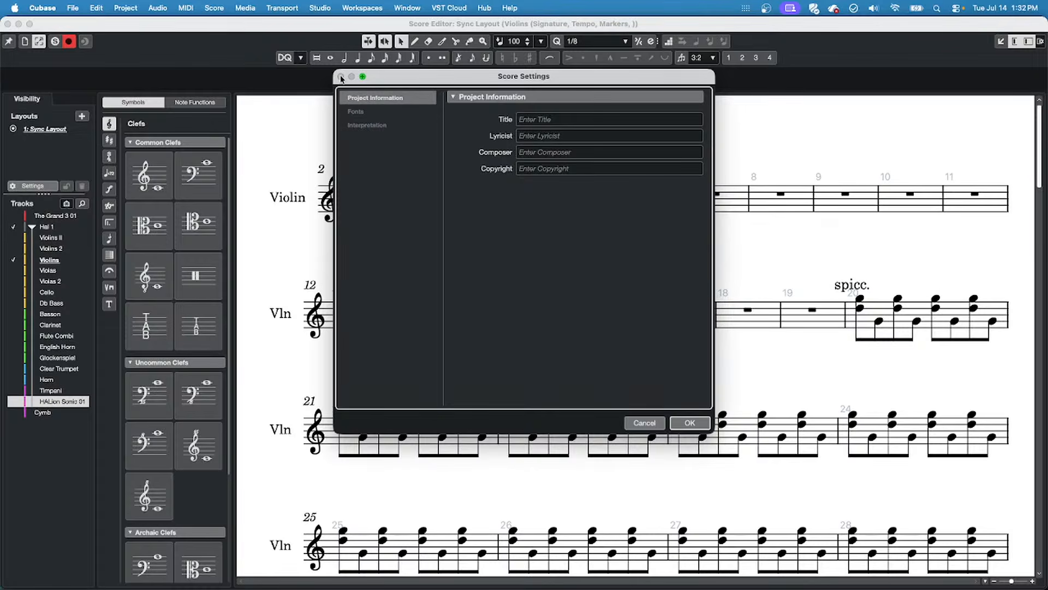
{"action": "left_click", "coordinate": [690, 423]}
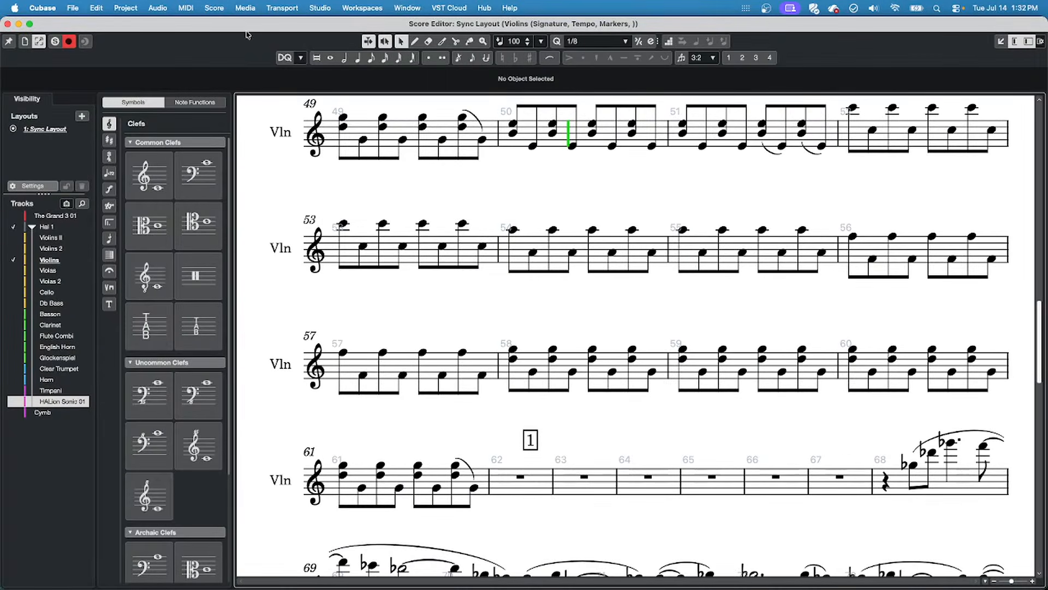
Examine the Beam Grouping, Clefs, Note Grouping and Key Signatures pages in Notation Settings, then return to the project.
{"action": "left_click", "coordinate": [213, 8]}
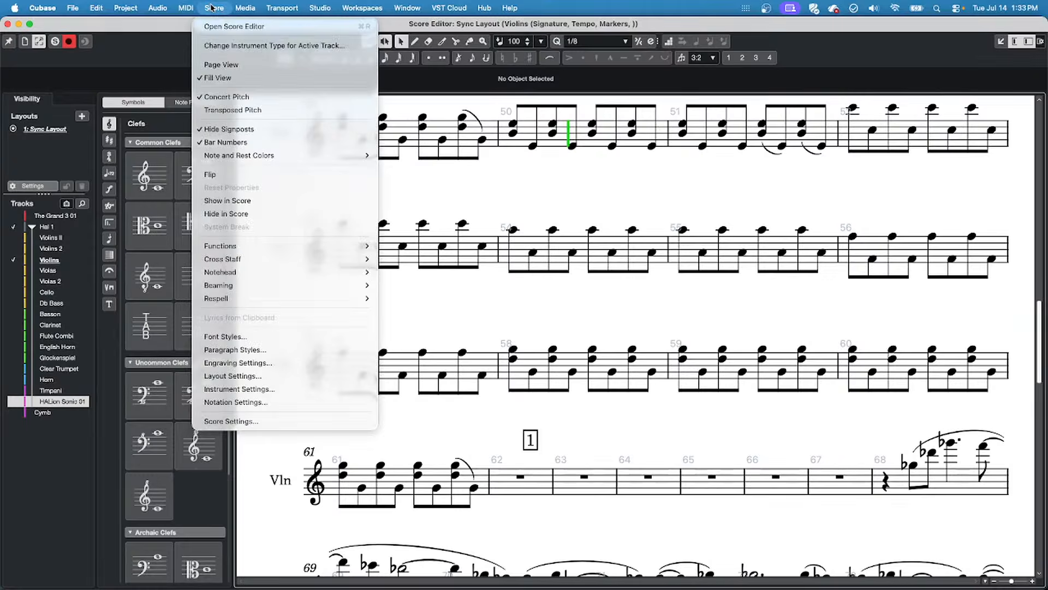
{"action": "mouse_move", "coordinate": [255, 283]}
{"action": "mouse_move", "coordinate": [316, 245]}
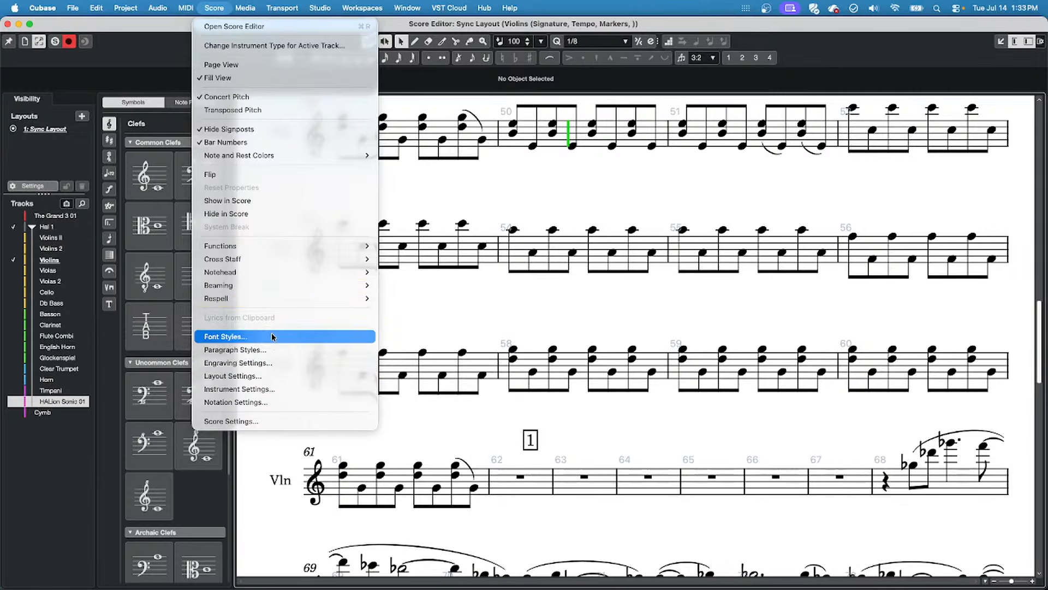
{"action": "left_click", "coordinate": [258, 402]}
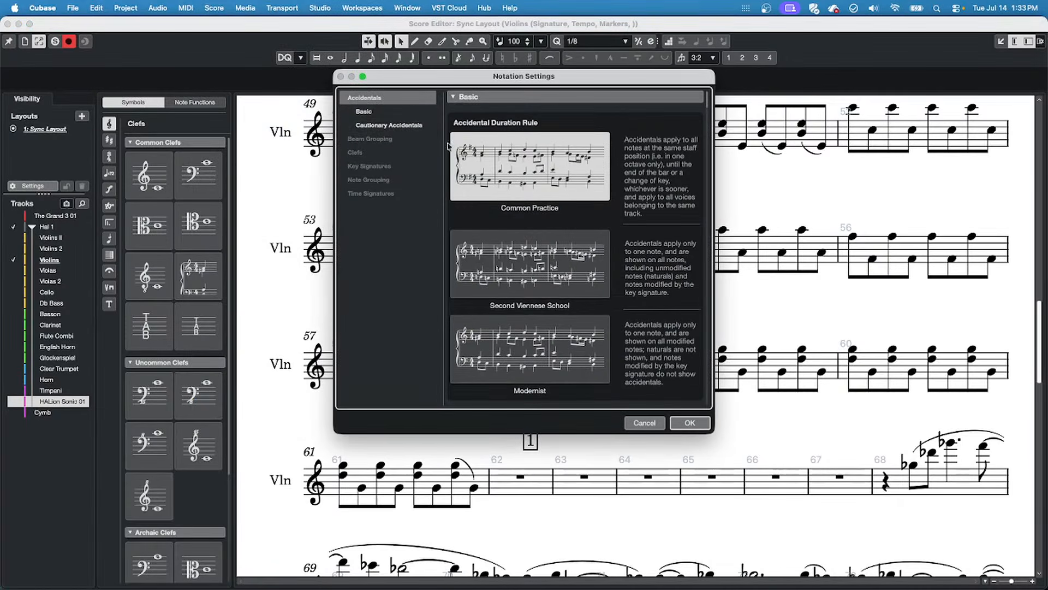
{"action": "left_click", "coordinate": [350, 139]}
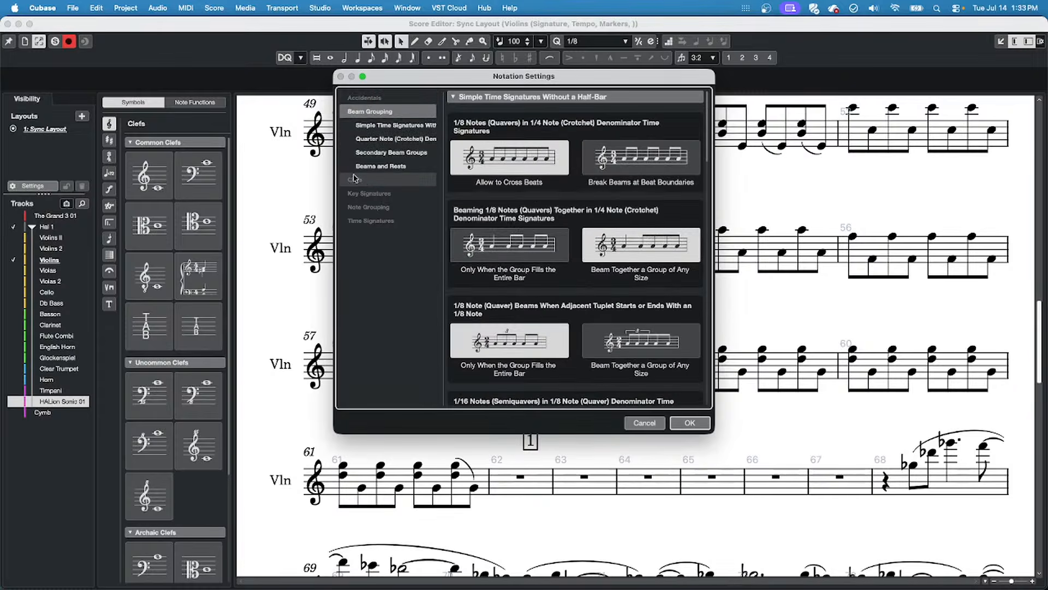
{"action": "left_click", "coordinate": [383, 180]}
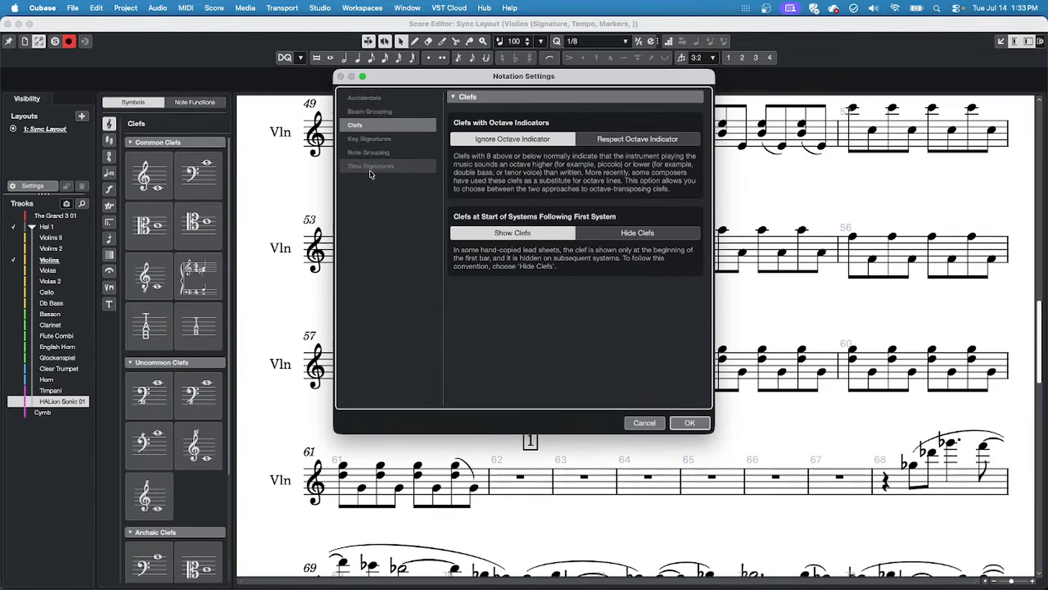
{"action": "left_click", "coordinate": [373, 166]}
{"action": "left_click", "coordinate": [373, 154]}
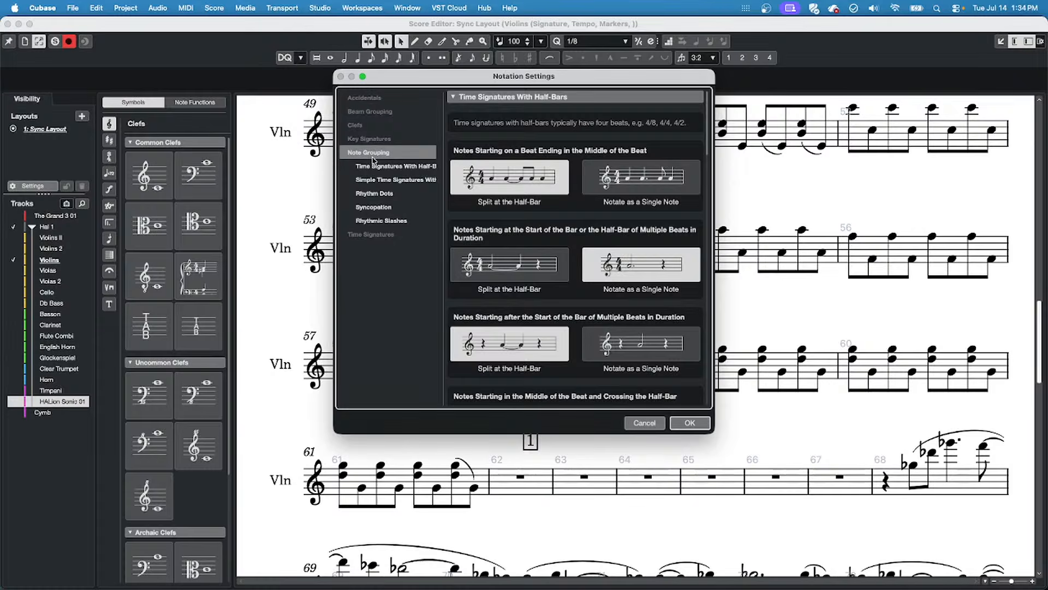
{"action": "left_click", "coordinate": [377, 139]}
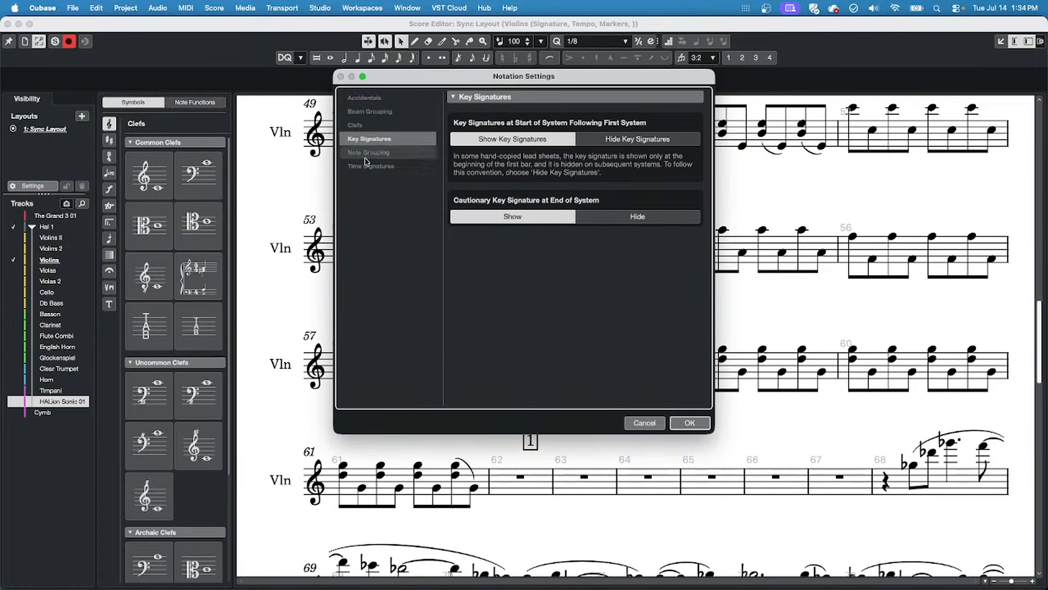
{"action": "left_click", "coordinate": [690, 424]}
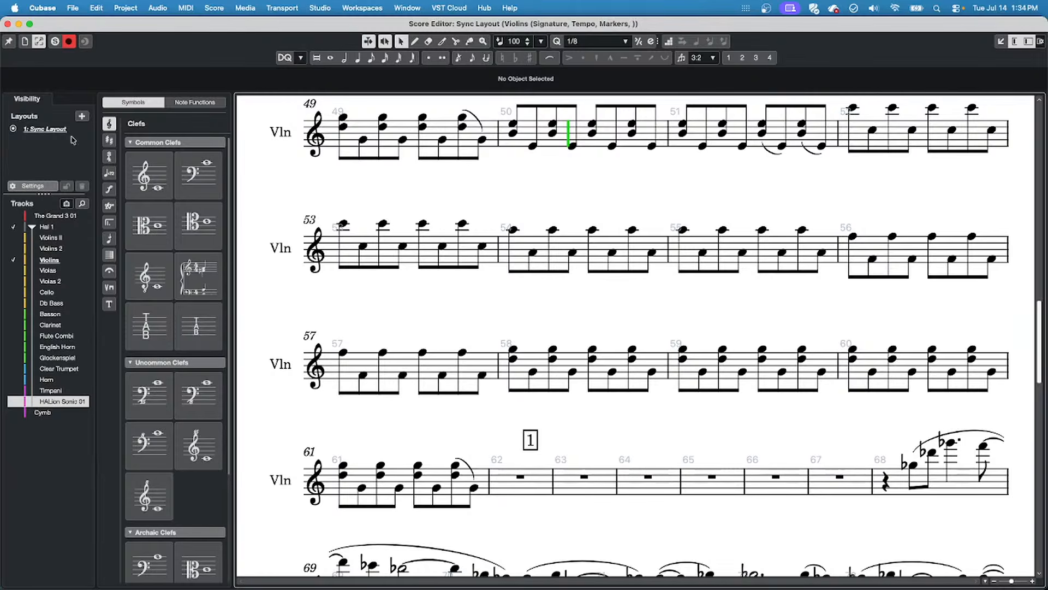
{"action": "left_click", "coordinate": [8, 24]}
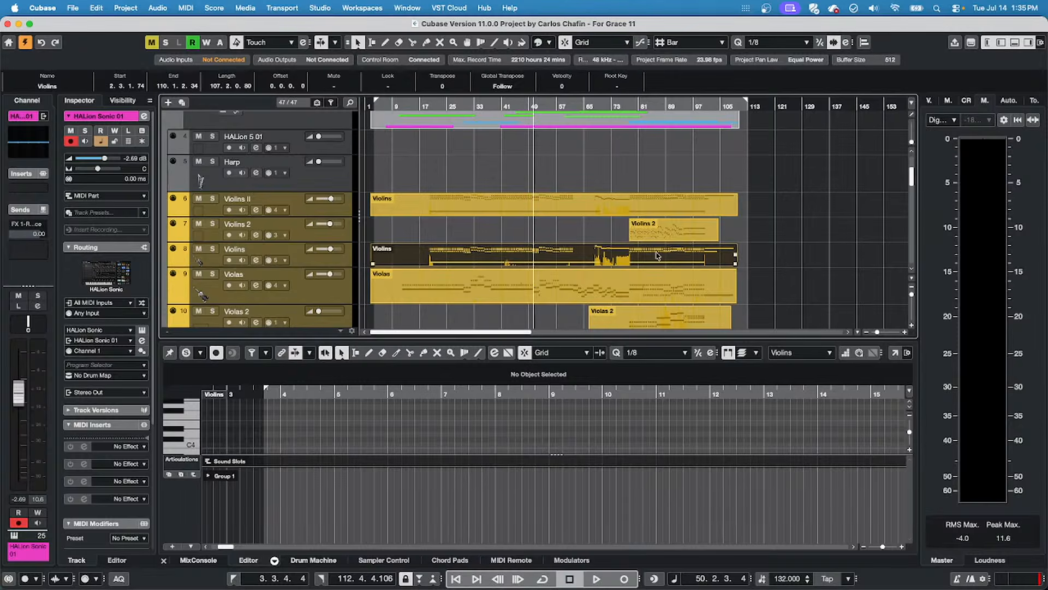
Deselect the Violins part and load Chorder in the first MIDI insert slot of the HALion Sonic 01 track.
{"action": "left_click", "coordinate": [535, 169]}
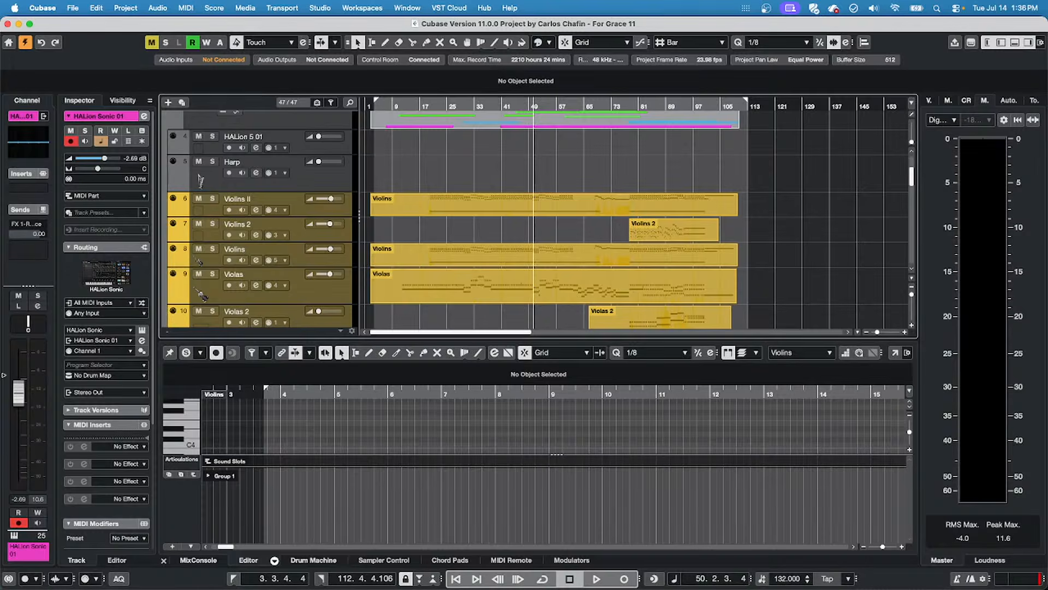
{"action": "left_click", "coordinate": [127, 447]}
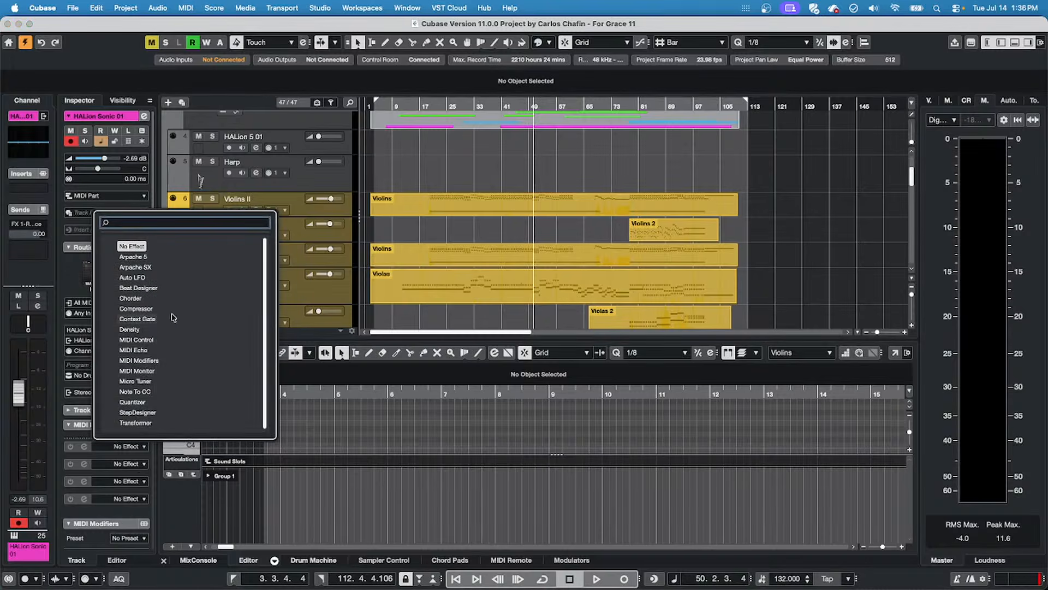
{"action": "left_click", "coordinate": [131, 298]}
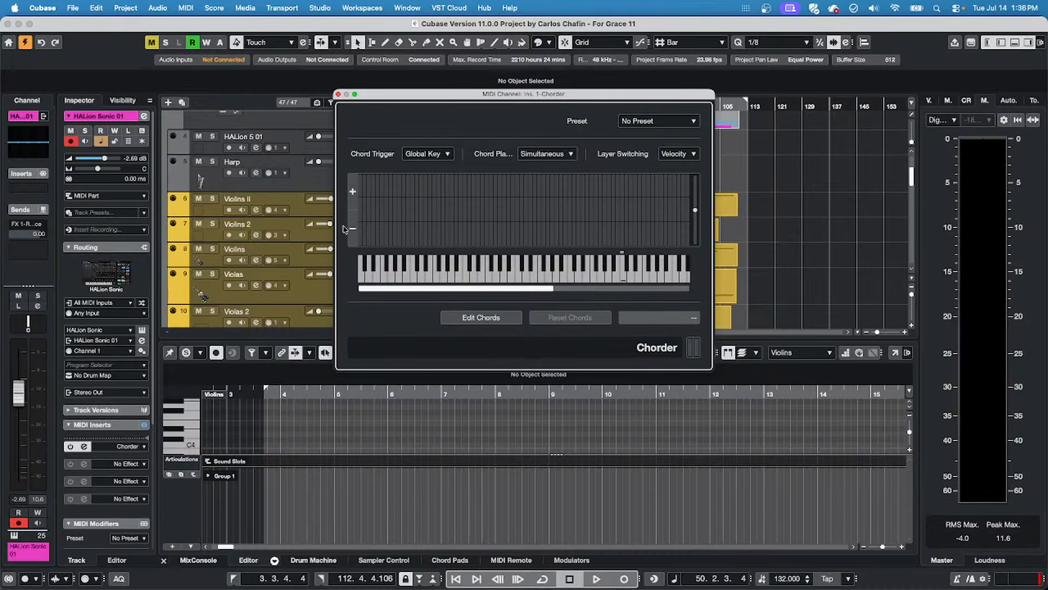
Load Chorder in the first MIDI insert slot of Violins II and try a factory preset from its Octave category.
{"action": "left_click", "coordinate": [293, 213]}
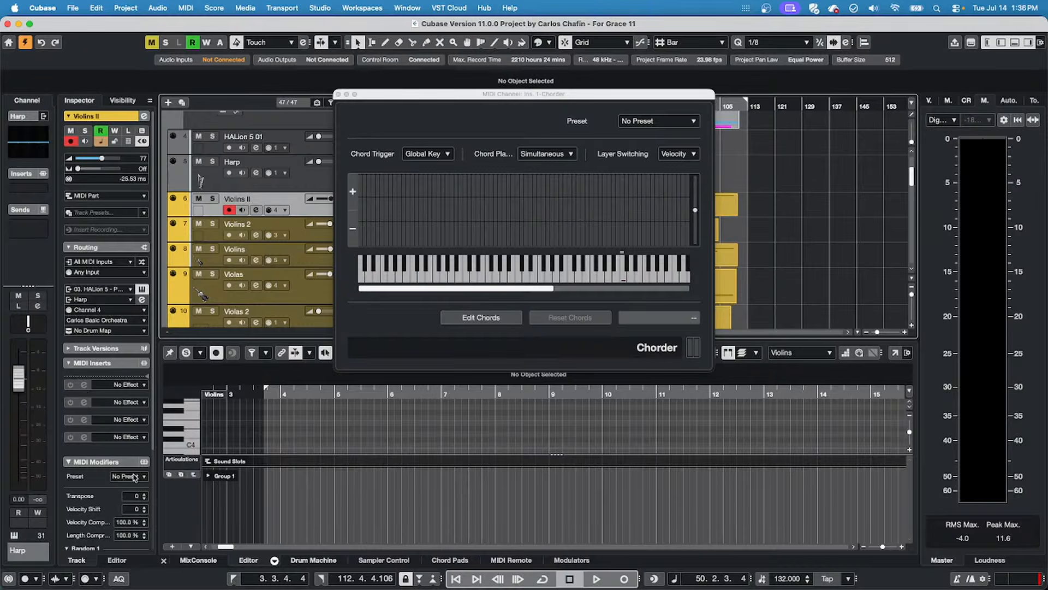
{"action": "left_click", "coordinate": [134, 384]}
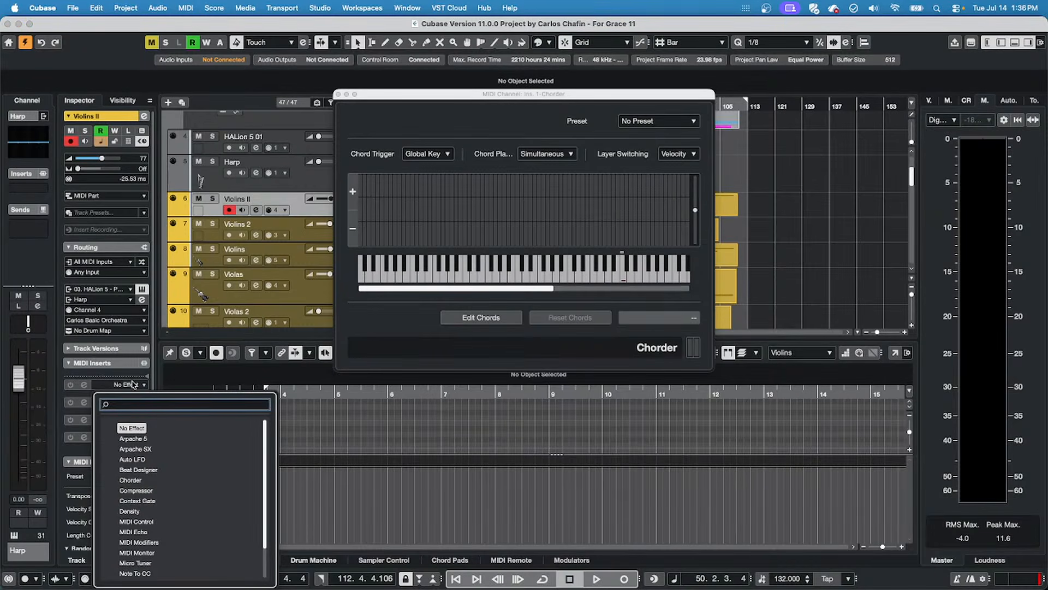
{"action": "left_click", "coordinate": [130, 480]}
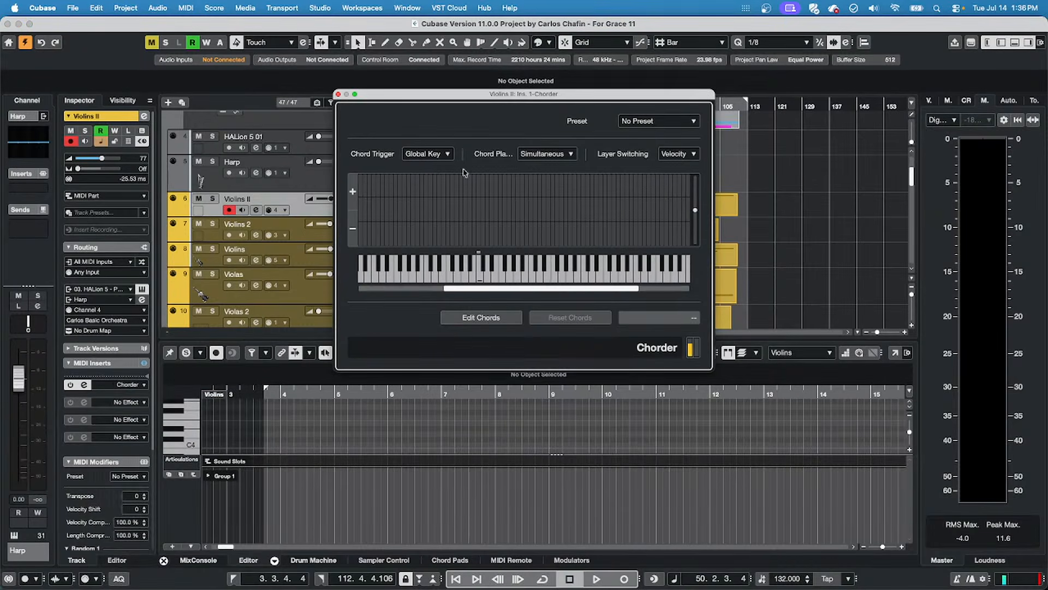
{"action": "left_click", "coordinate": [661, 118]}
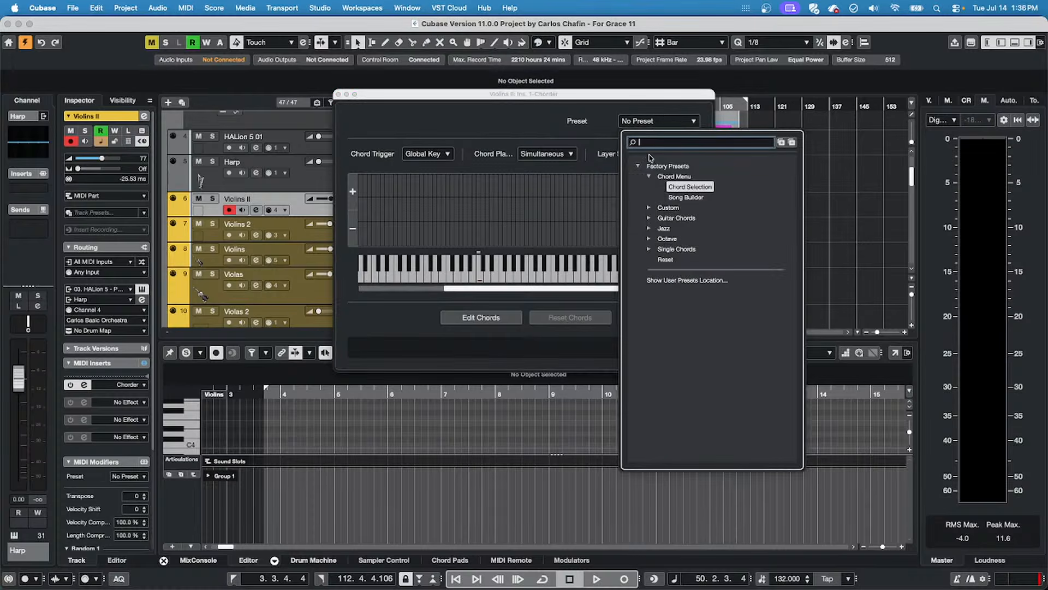
{"action": "left_click", "coordinate": [649, 239]}
{"action": "double_click", "coordinate": [689, 247]}
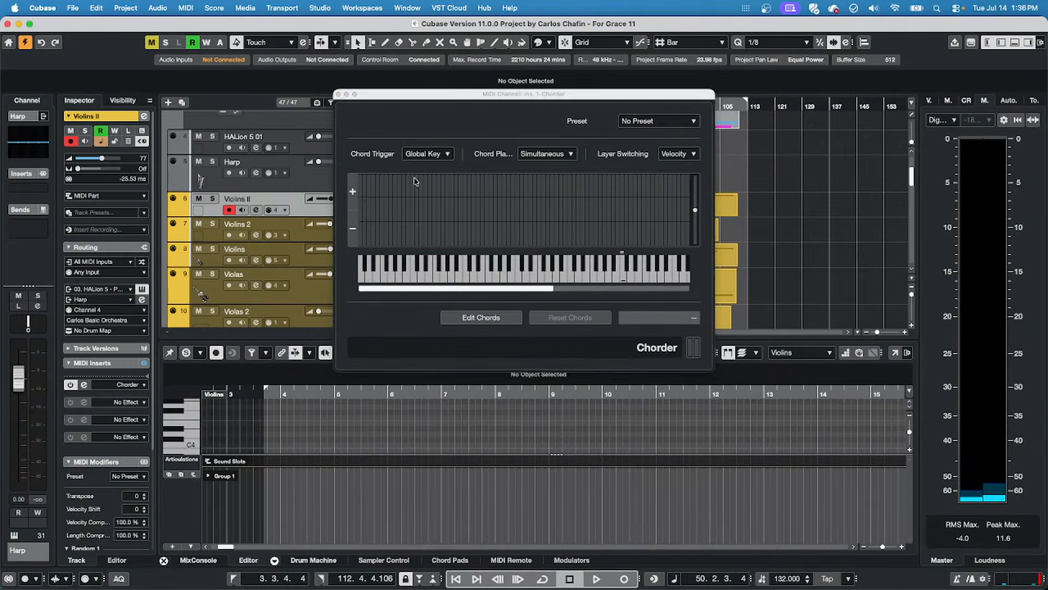
Close the remaining Chorder window and set the first MIDI insert of Violins II to No Effect.
{"action": "left_click", "coordinate": [339, 95]}
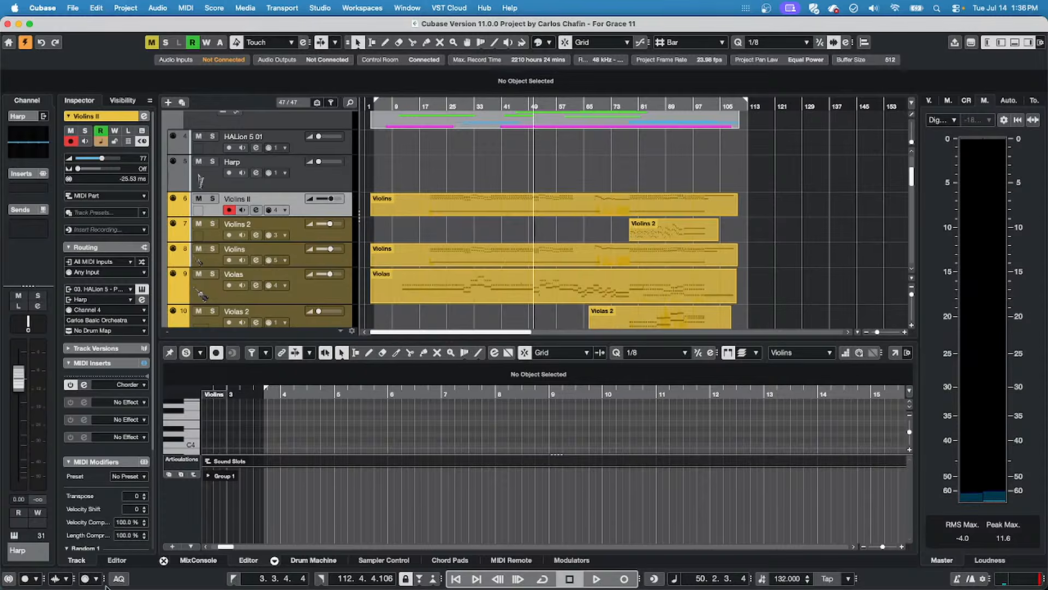
{"action": "left_click", "coordinate": [123, 384]}
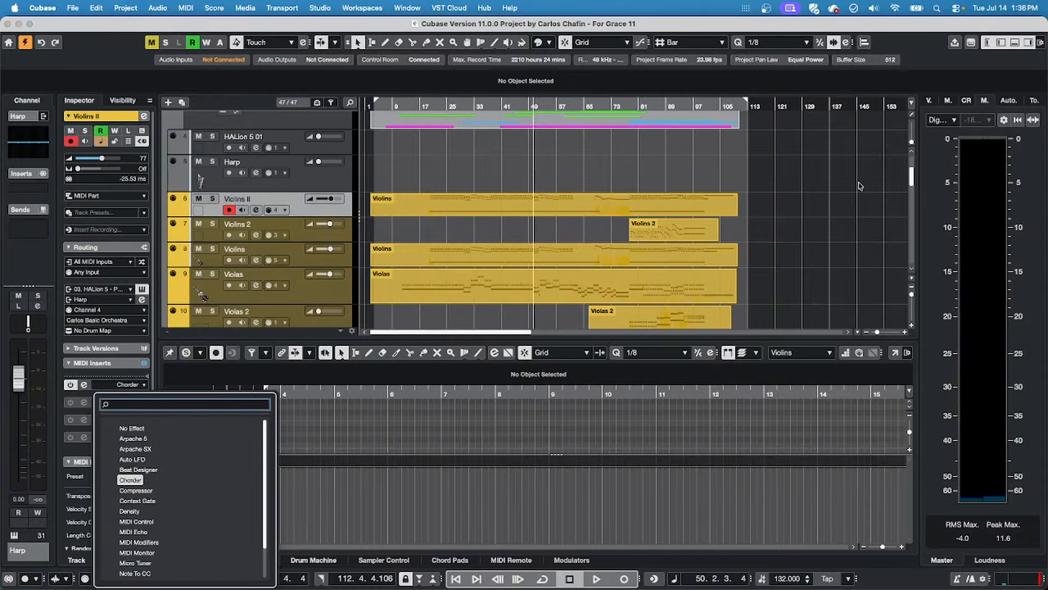
{"action": "left_click", "coordinate": [136, 428]}
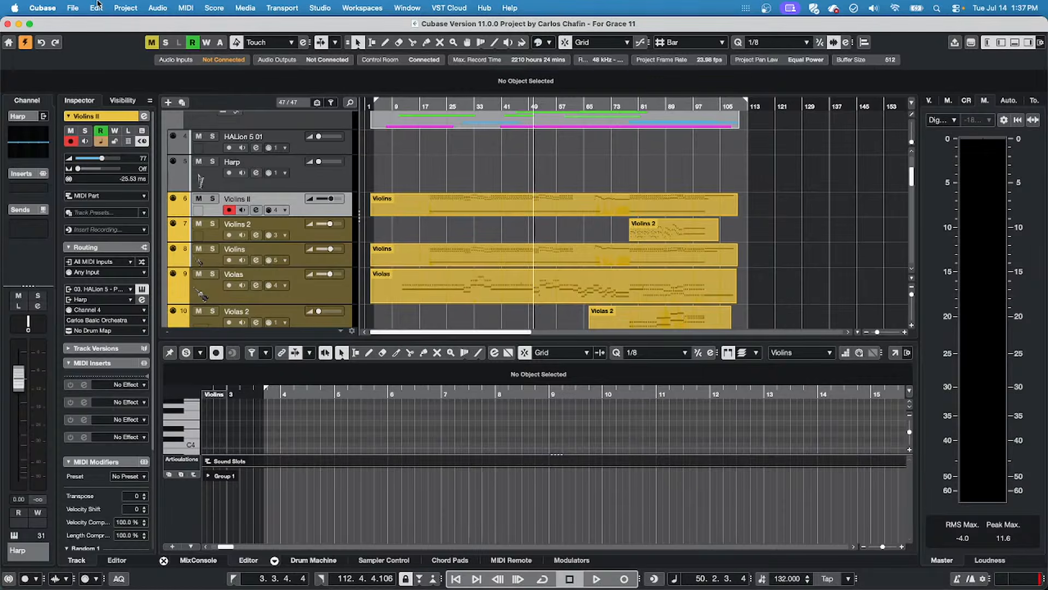
{"action": "left_click", "coordinate": [73, 8]}
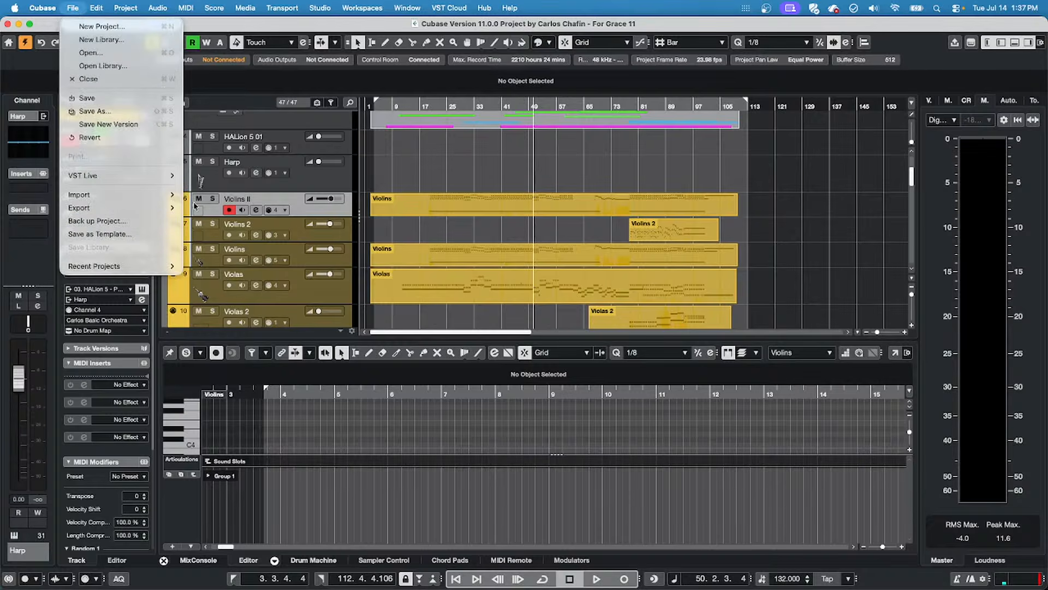
{"action": "mouse_move", "coordinate": [133, 212]}
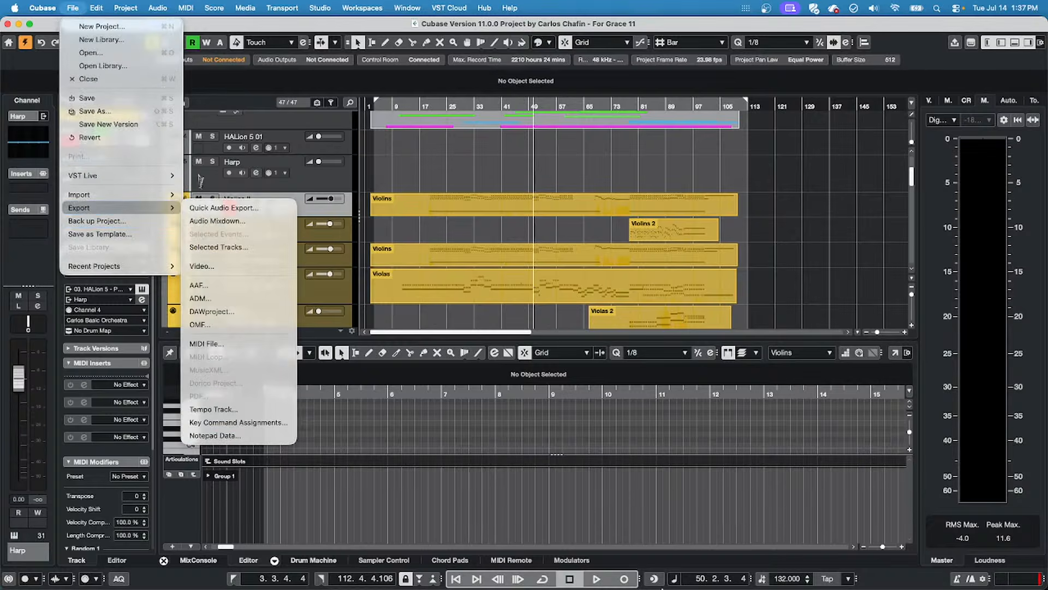
{"action": "left_click", "coordinate": [460, 229]}
Switch to WaveLab Pro and open the recent project WaveLab 12 demo.
{"action": "mouse_move", "coordinate": [333, 570]}
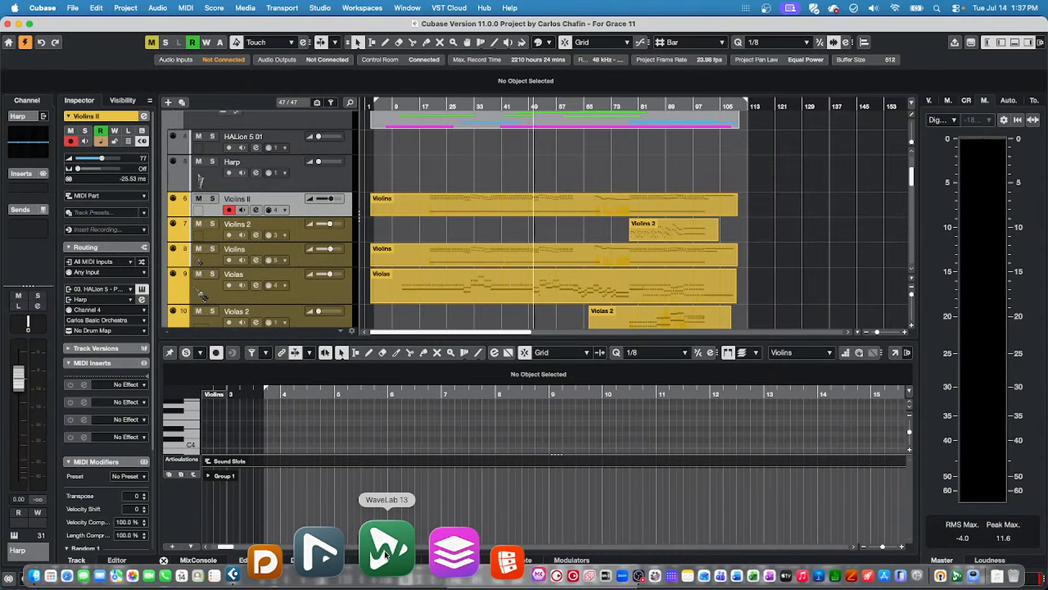
{"action": "left_click", "coordinate": [385, 549]}
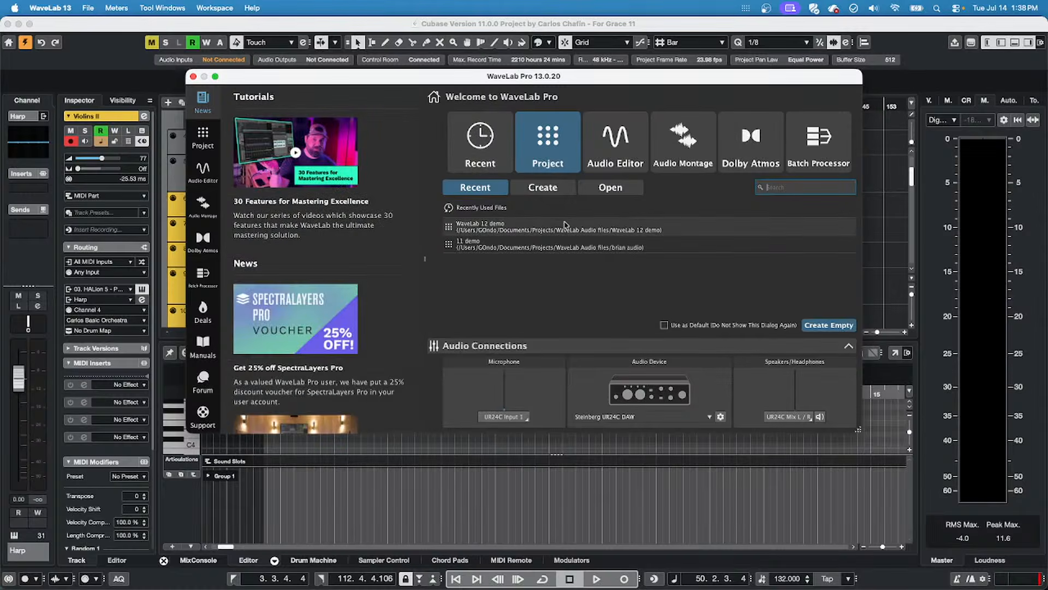
{"action": "left_click", "coordinate": [520, 231]}
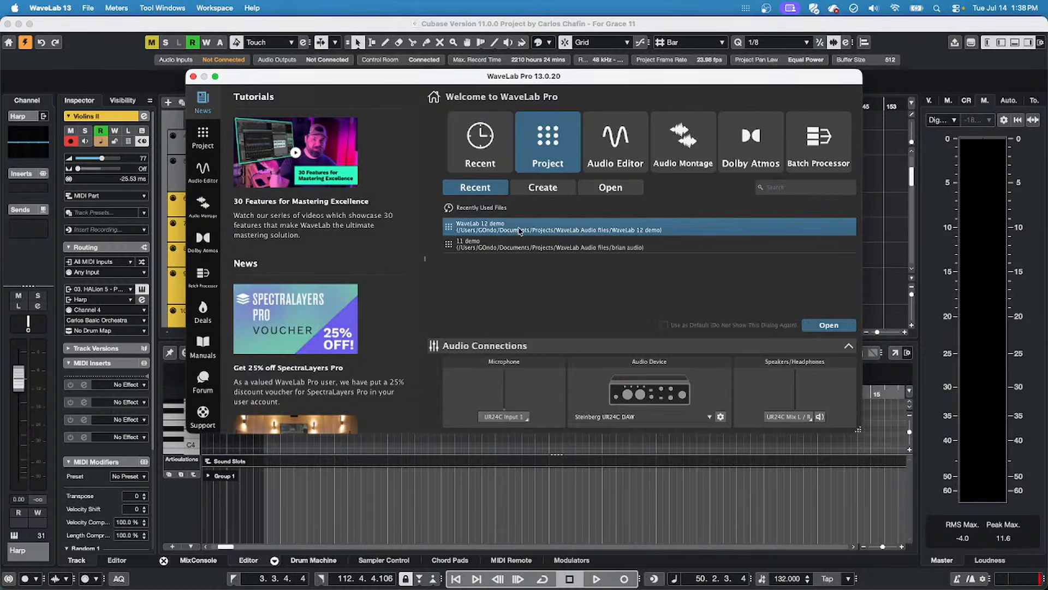
{"action": "left_click", "coordinate": [820, 326]}
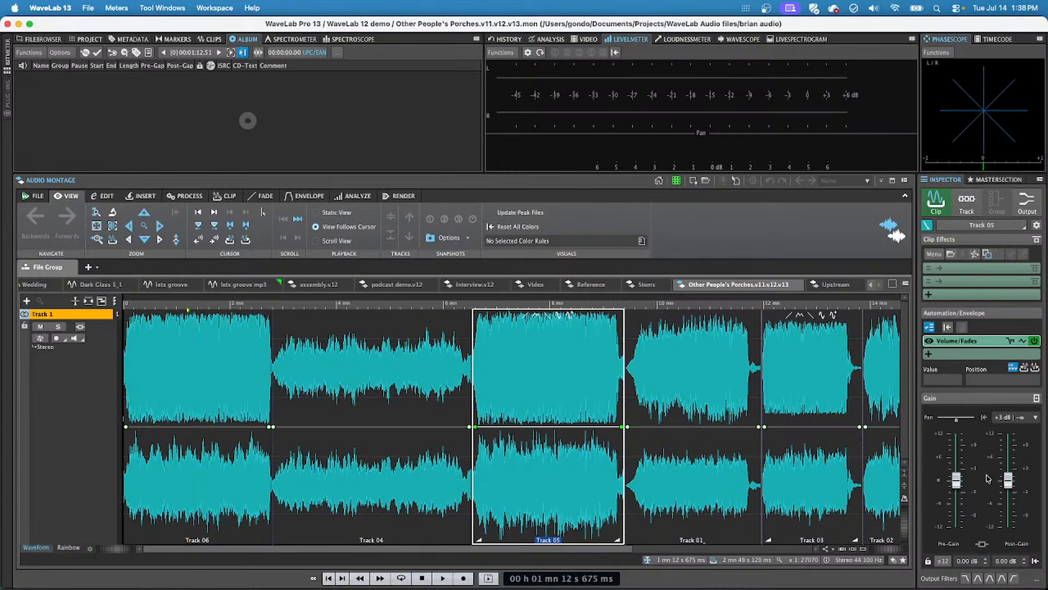
Show the montage output settings in the Inspector and enlarge the Audio Montage area slightly.
{"action": "left_click", "coordinate": [987, 294]}
{"action": "left_click", "coordinate": [977, 270]}
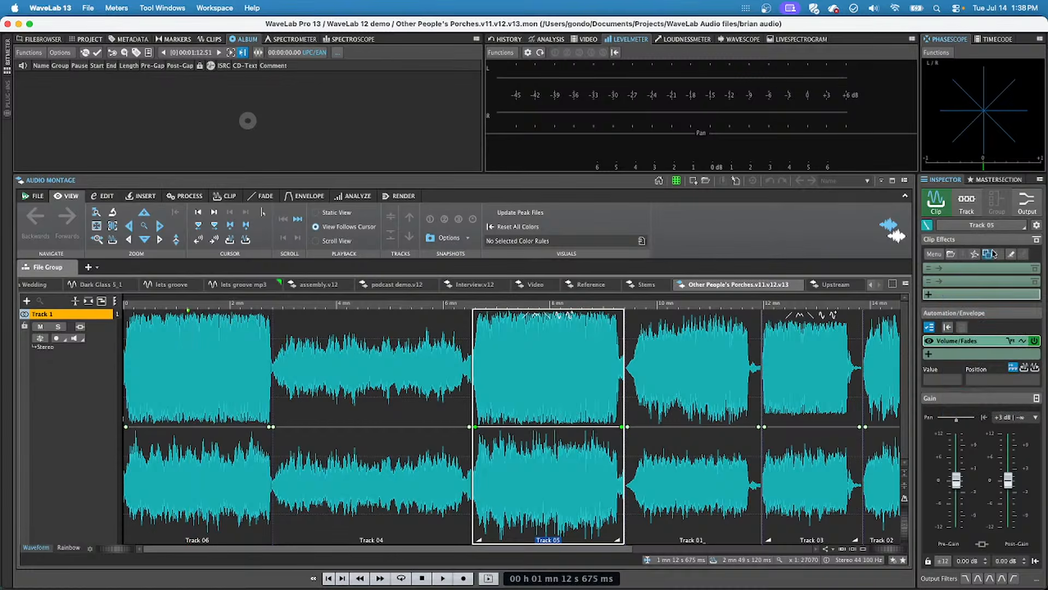
{"action": "left_click", "coordinate": [1032, 201]}
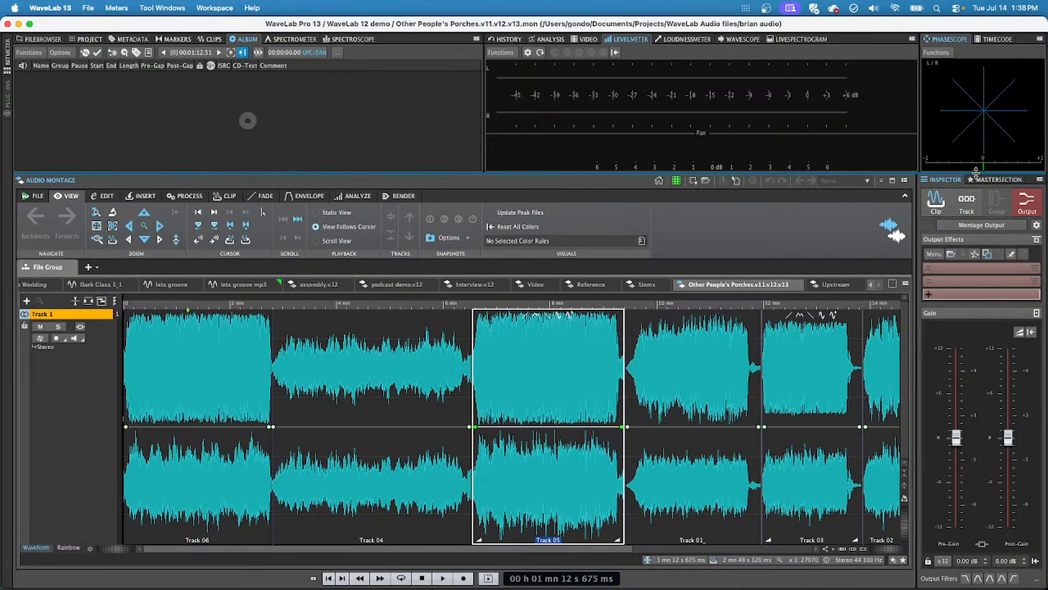
{"action": "left_click_drag", "start_coordinate": [978, 174], "coordinate": [977, 158]}
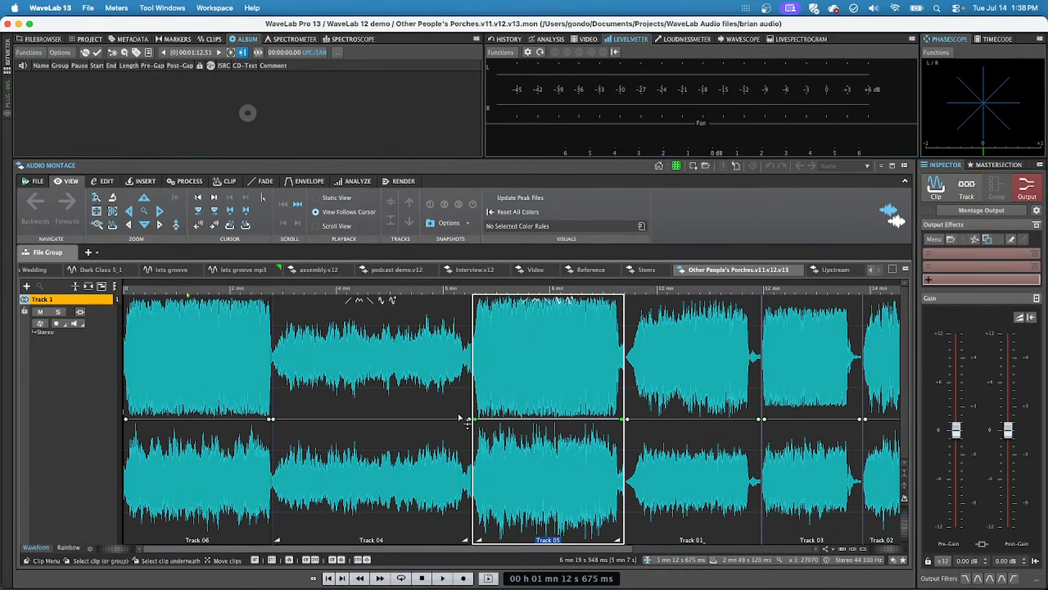
Collapse the output's Gain section, check which plug-ins can be added to the Output Effects, and expand Gain again.
{"action": "left_click", "coordinate": [965, 300]}
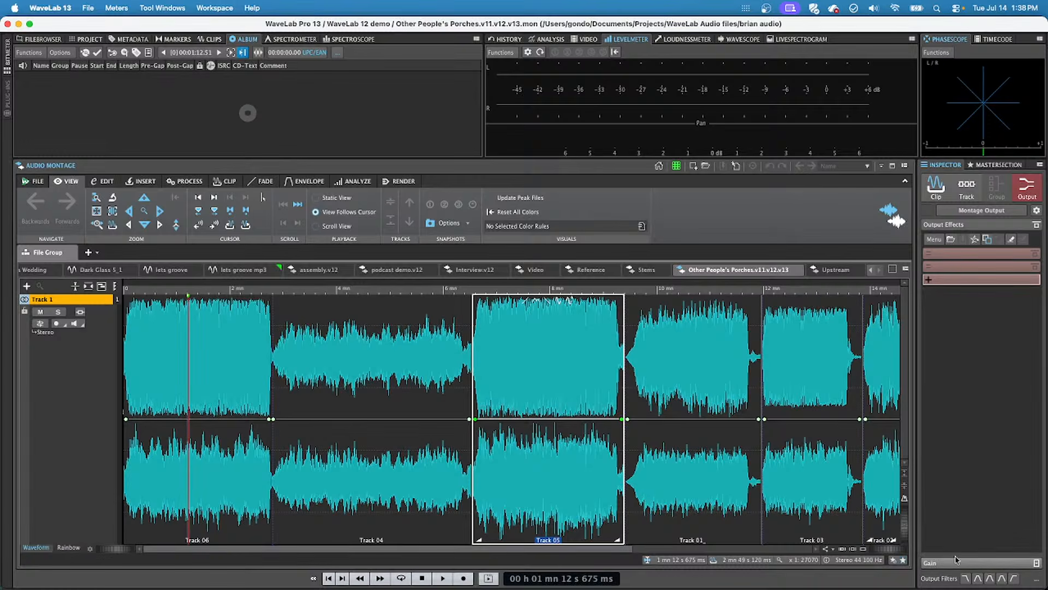
{"action": "left_click", "coordinate": [983, 284]}
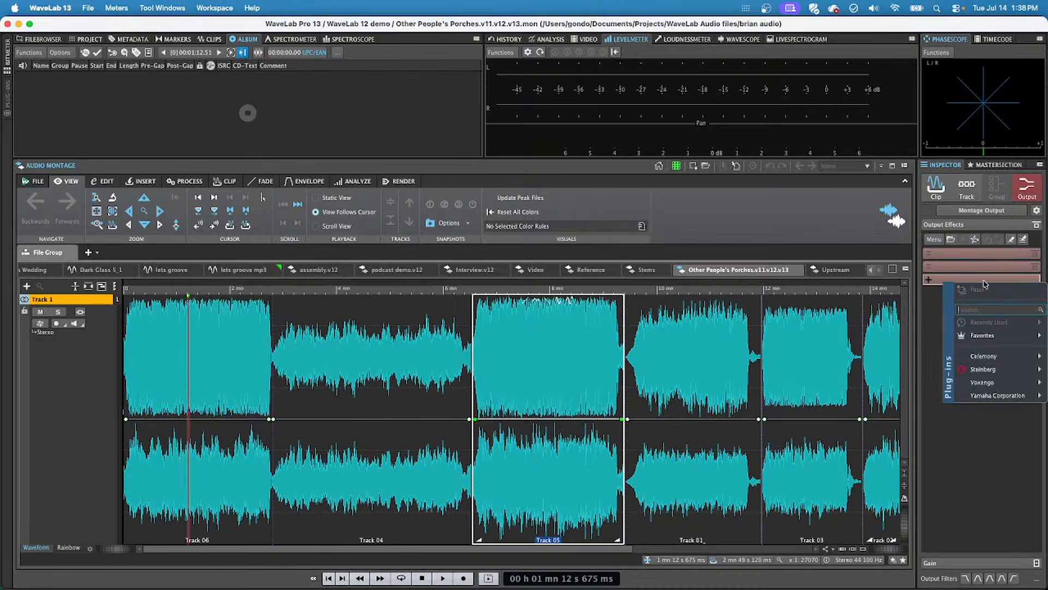
{"action": "left_click", "coordinate": [966, 563]}
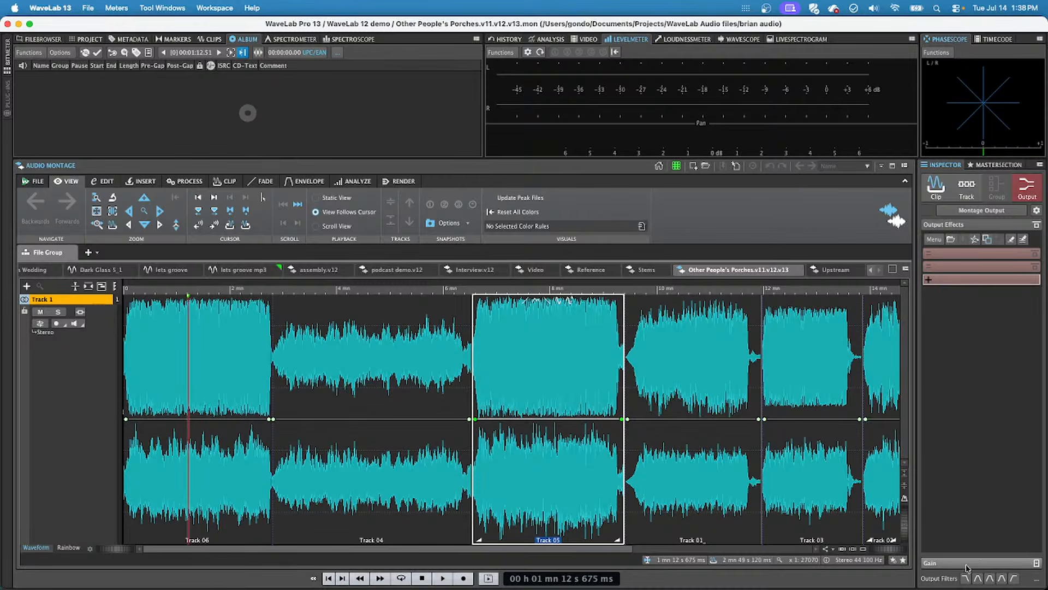
{"action": "left_click", "coordinate": [966, 563]}
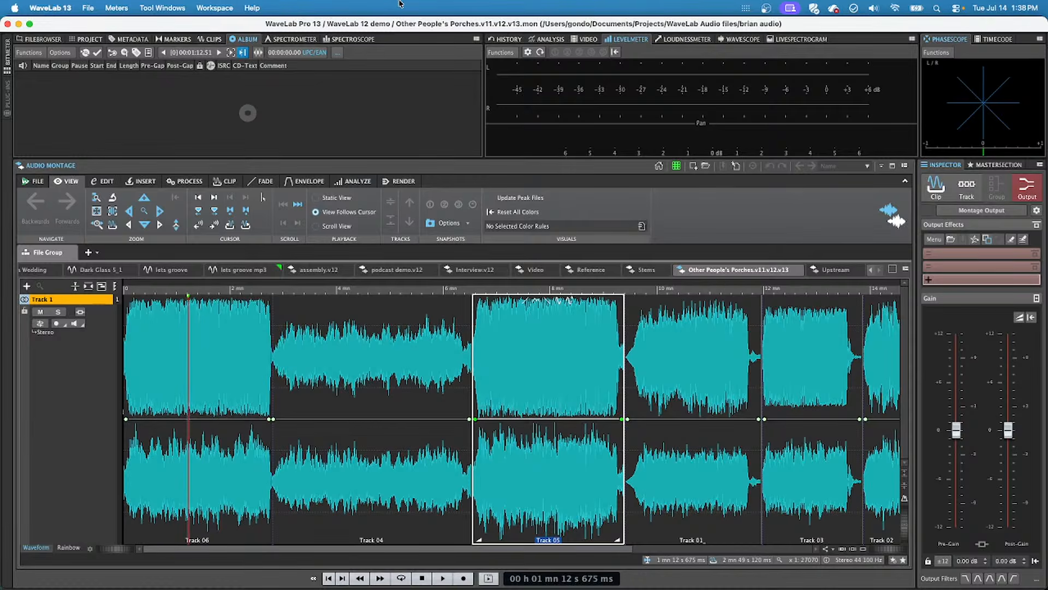
Render the whole montage to the named file Other People's Porches.v11.v12.v13 in Wav format, overwriting the existing file, and fit the waveform display.
{"action": "left_click", "coordinate": [404, 181]}
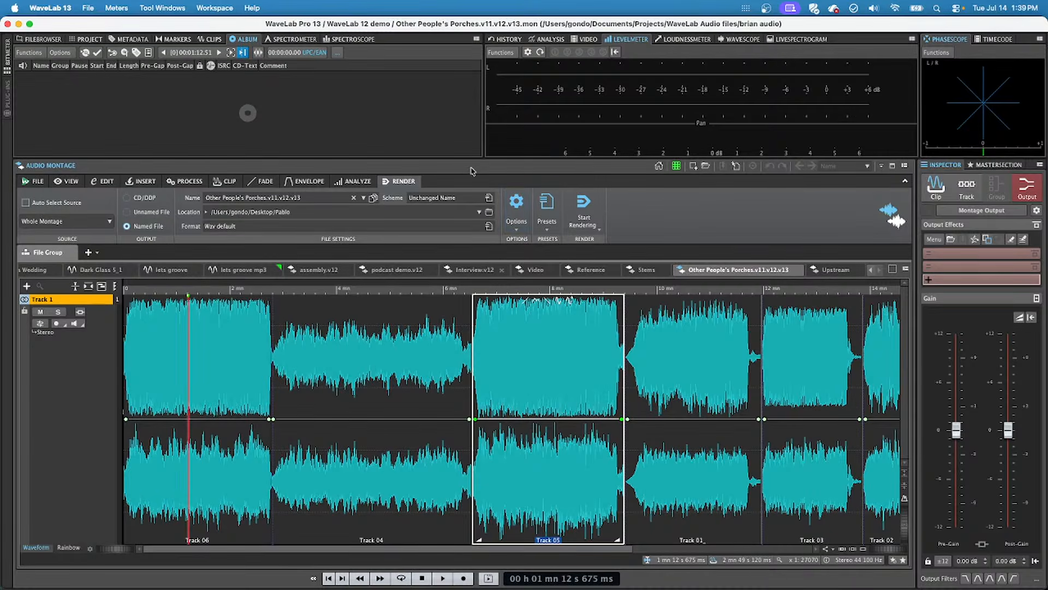
{"action": "left_click", "coordinate": [583, 207]}
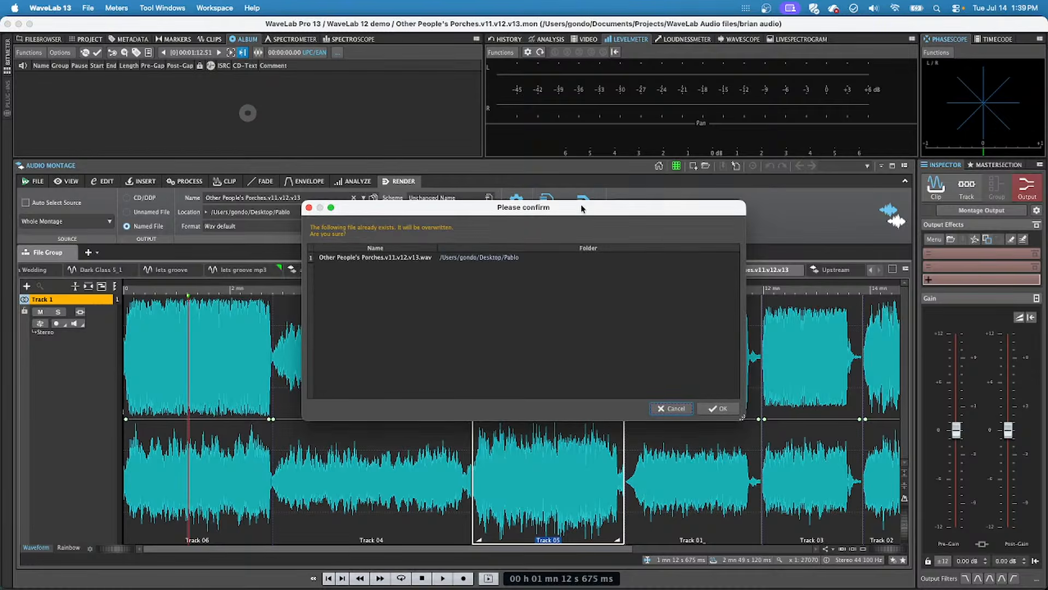
{"action": "left_click", "coordinate": [724, 410]}
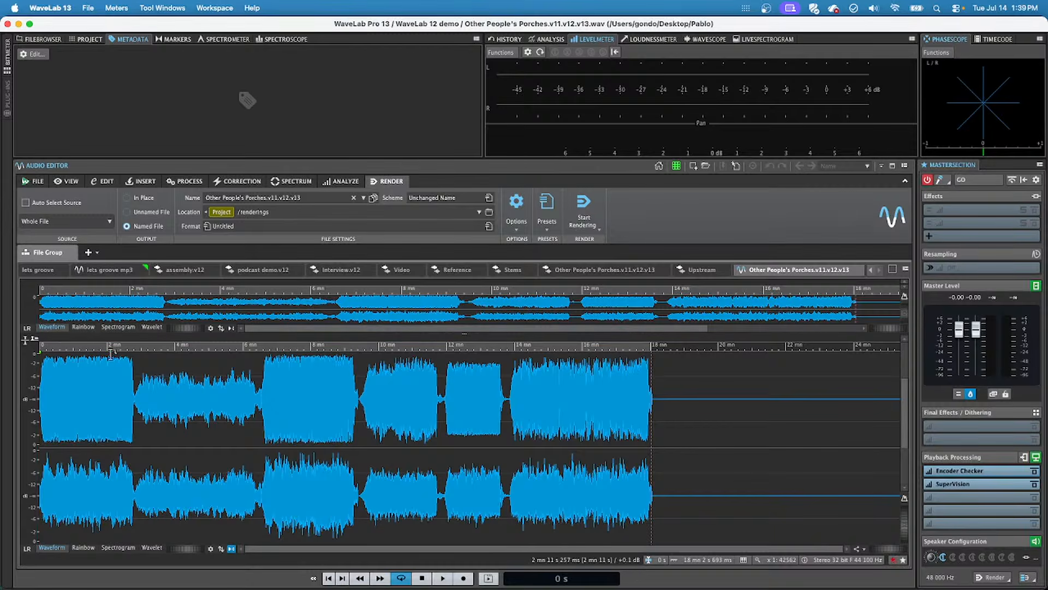
{"action": "key", "text": "y"}
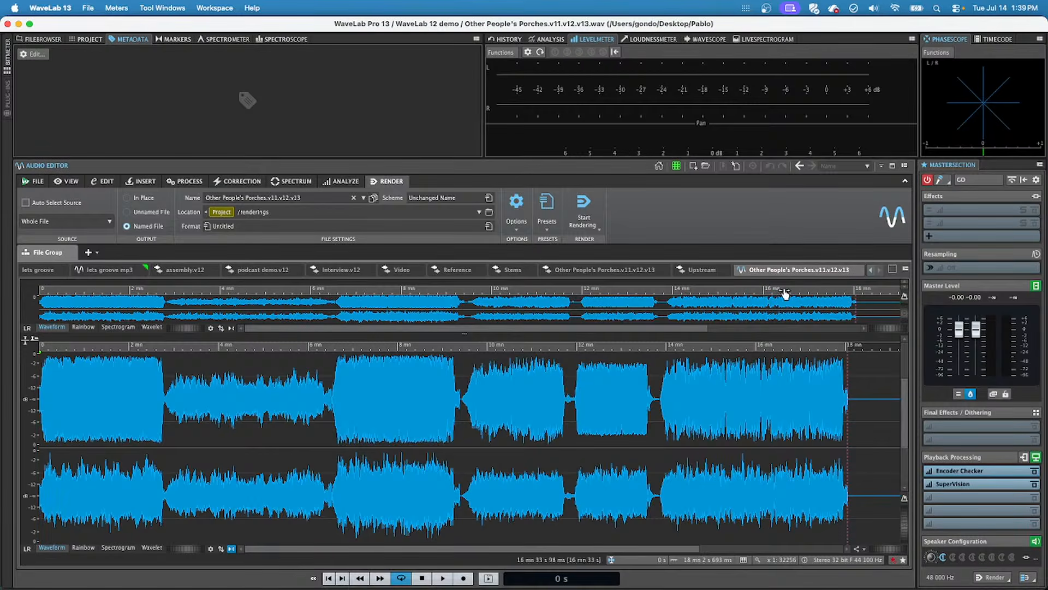
{"action": "left_click", "coordinate": [715, 270]}
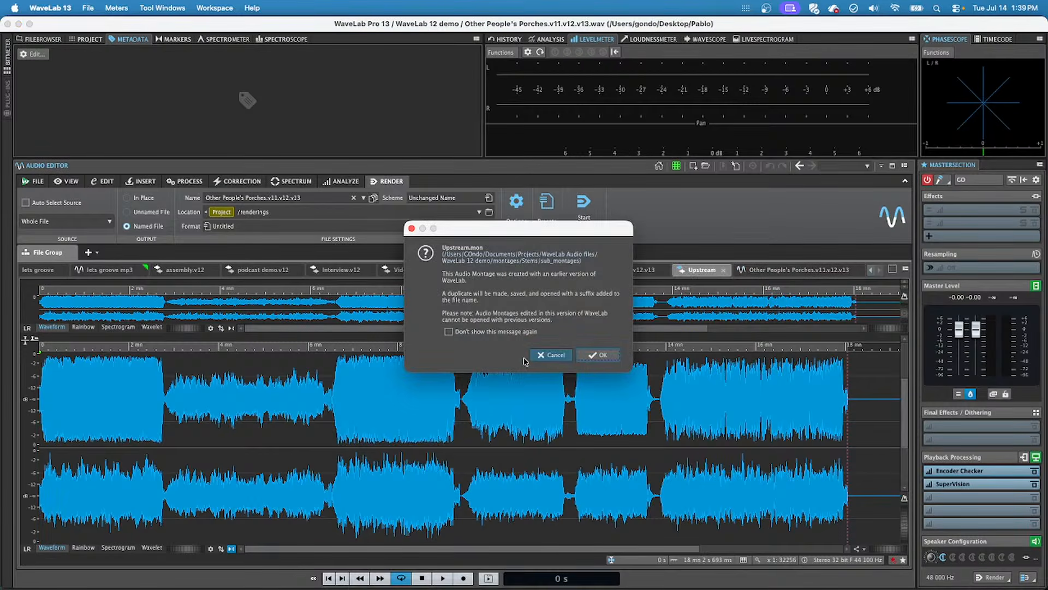
{"action": "left_click", "coordinate": [552, 356]}
{"action": "left_click", "coordinate": [801, 270]}
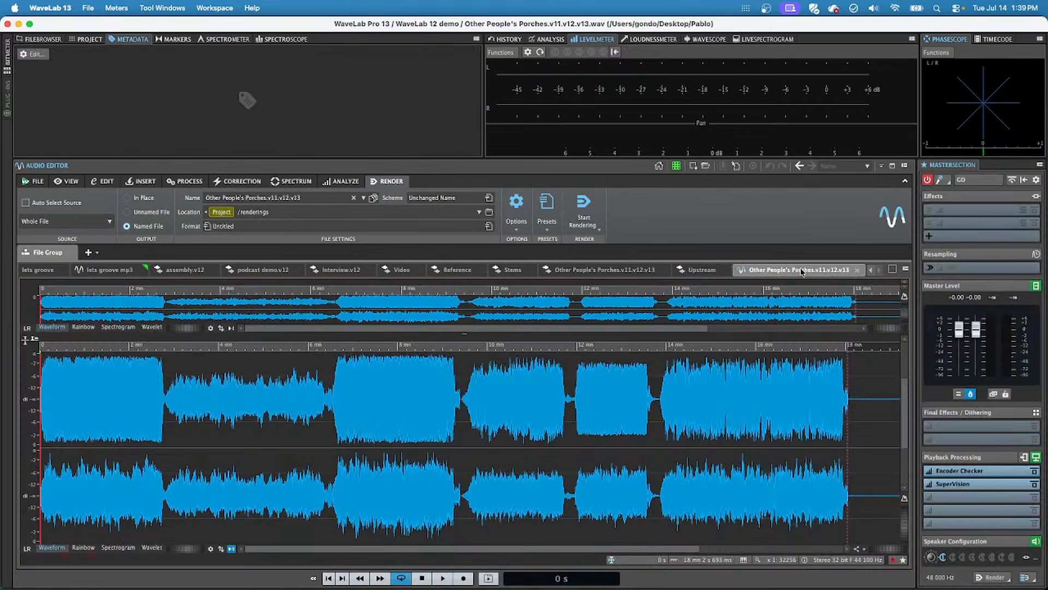
Create a new custom Standard stereo audio montage at 44 100 Hz, leaving it to save later and keeping the save question active.
{"action": "left_click", "coordinate": [33, 183]}
{"action": "left_click", "coordinate": [64, 283]}
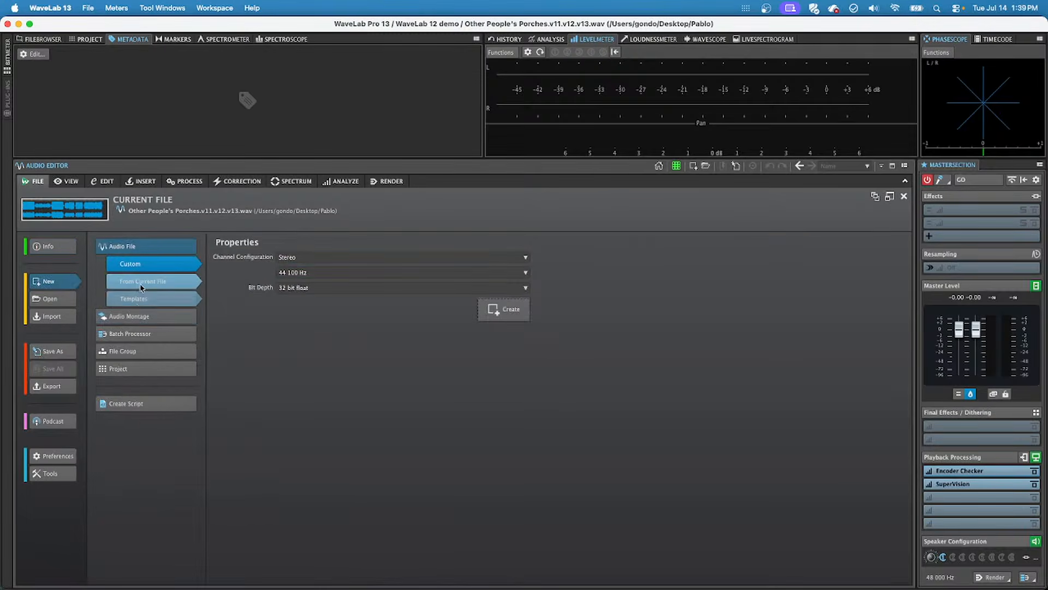
{"action": "left_click", "coordinate": [139, 316]}
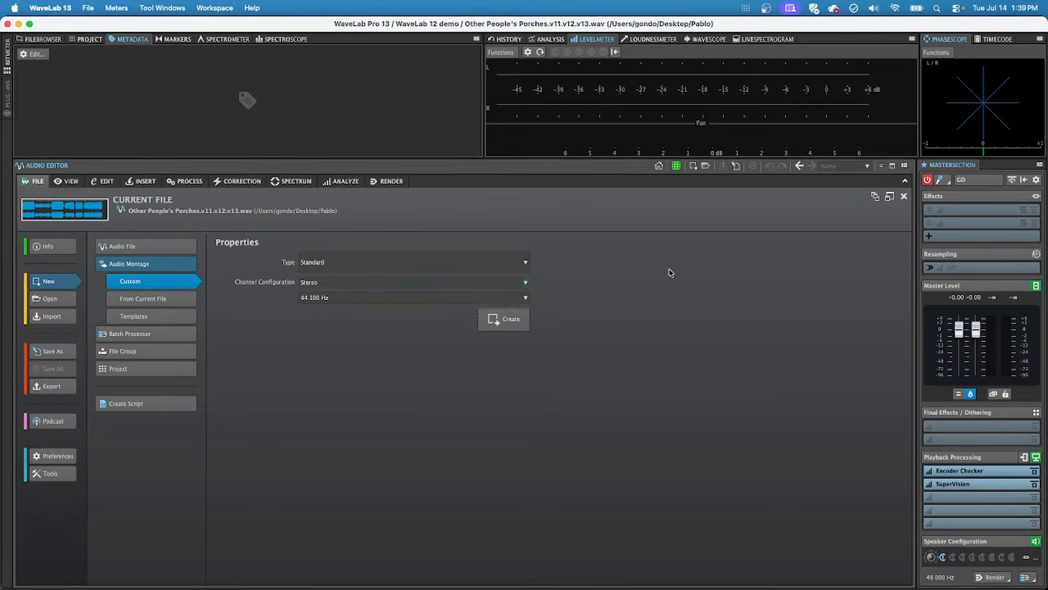
{"action": "left_click", "coordinate": [515, 323]}
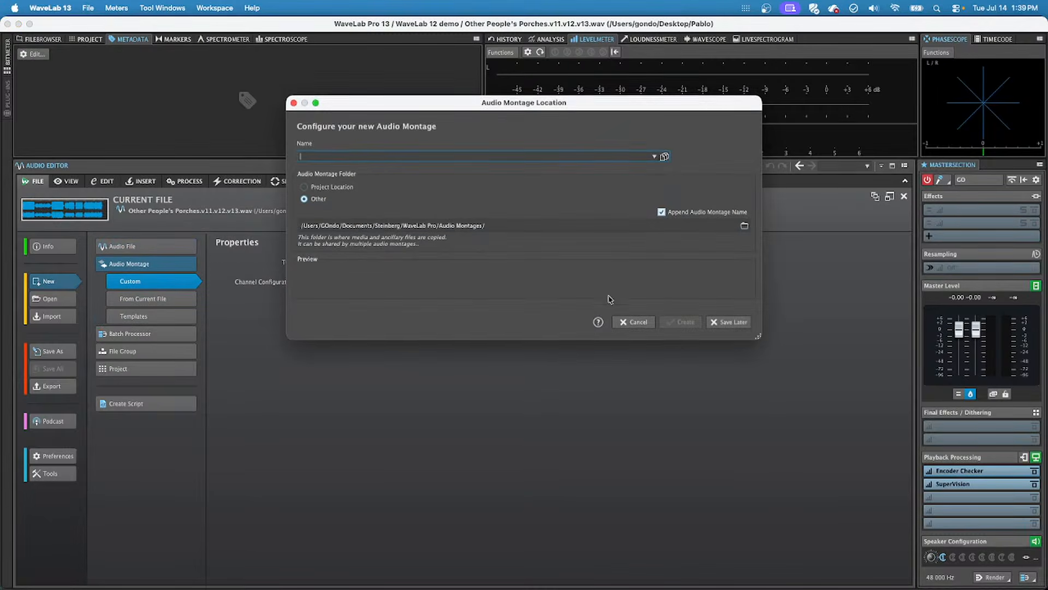
{"action": "left_click", "coordinate": [723, 322]}
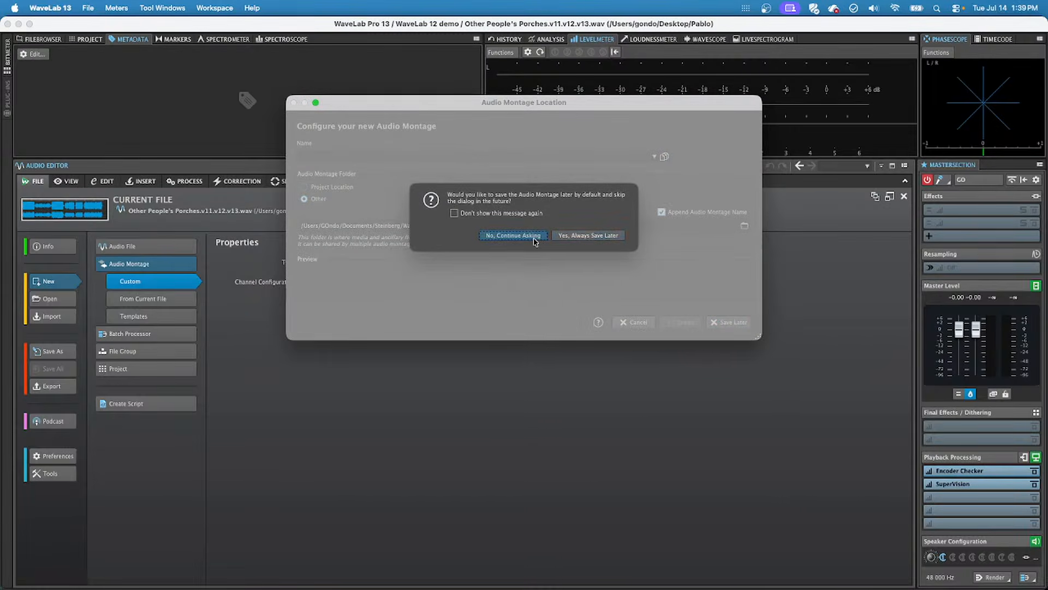
{"action": "left_click", "coordinate": [513, 235]}
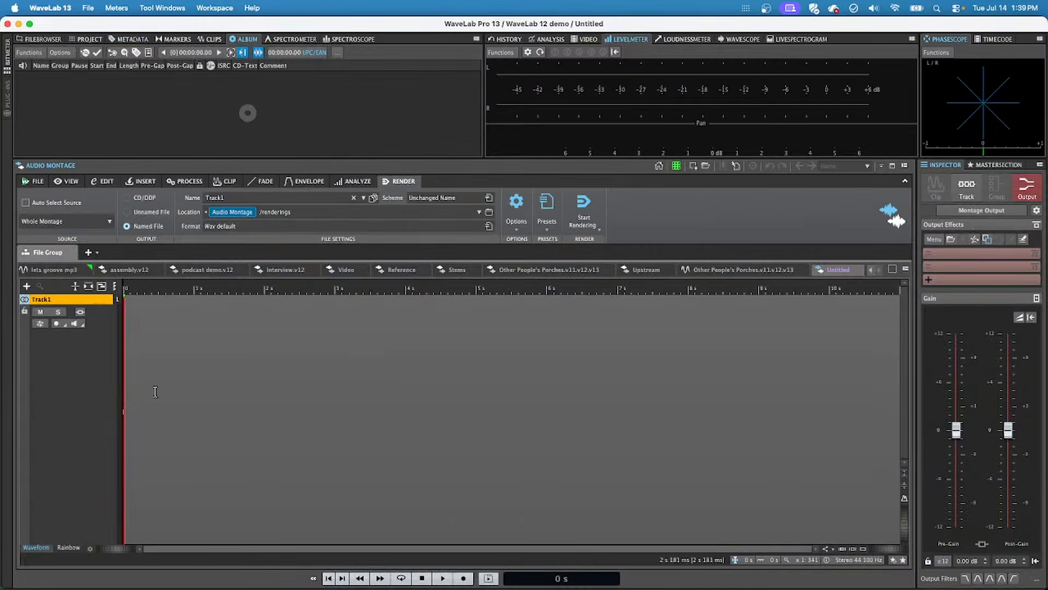
Insert the rendered Other People's Porches file at the start of Track1 in the untitled montage and raise the output pre-gain to about +0.34 dB.
{"action": "left_click", "coordinate": [753, 273]}
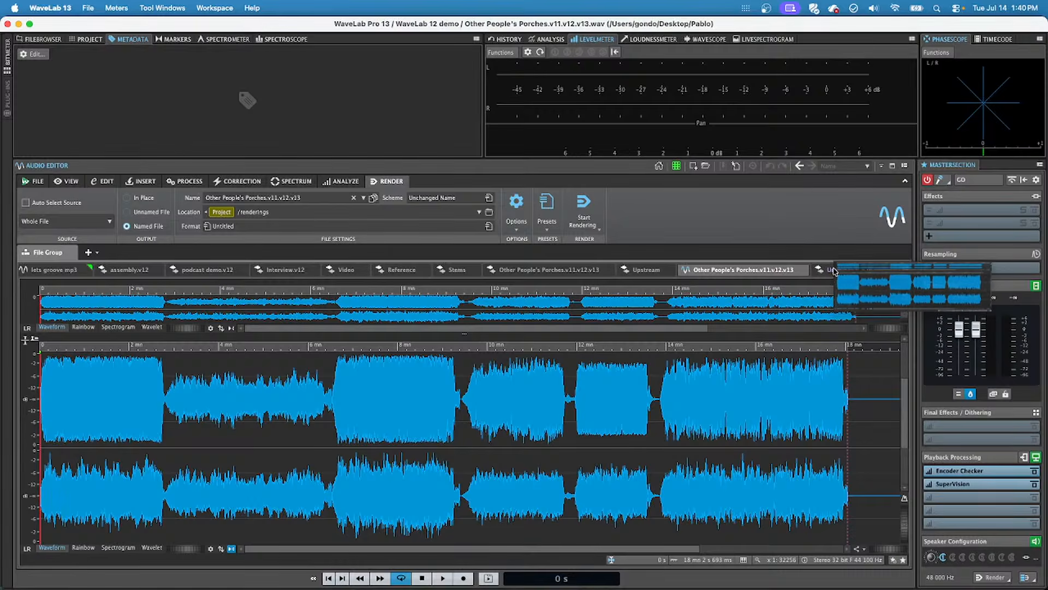
{"action": "left_click_drag", "start_coordinate": [834, 271], "coordinate": [167, 413]}
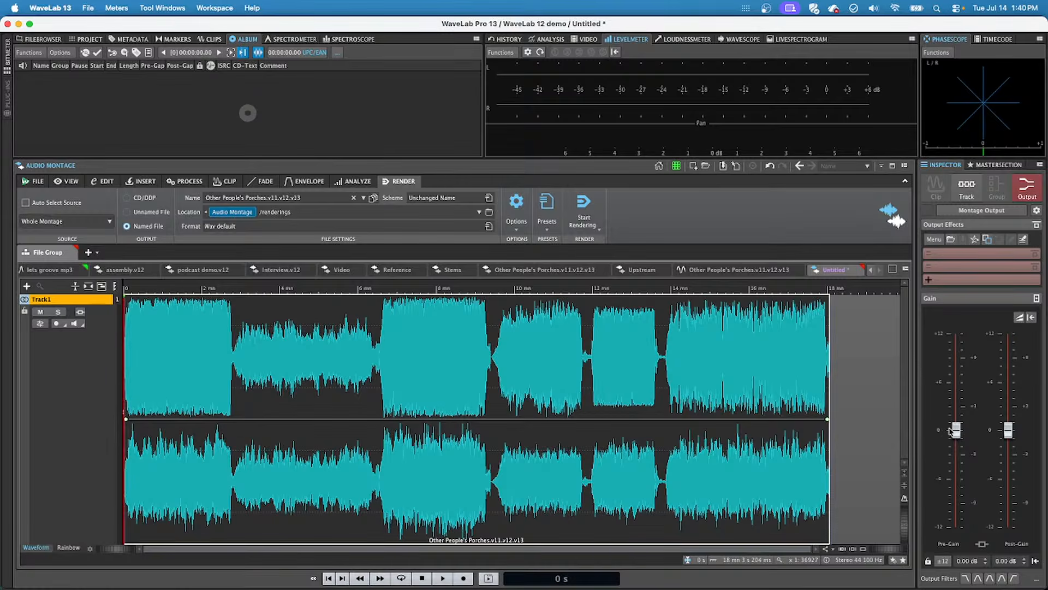
{"action": "mouse_move", "coordinate": [953, 432]}
{"action": "left_mouse_down"}
{"action": "mouse_move", "coordinate": [955, 445]}
{"action": "mouse_move", "coordinate": [956, 428]}
{"action": "left_mouse_up"}
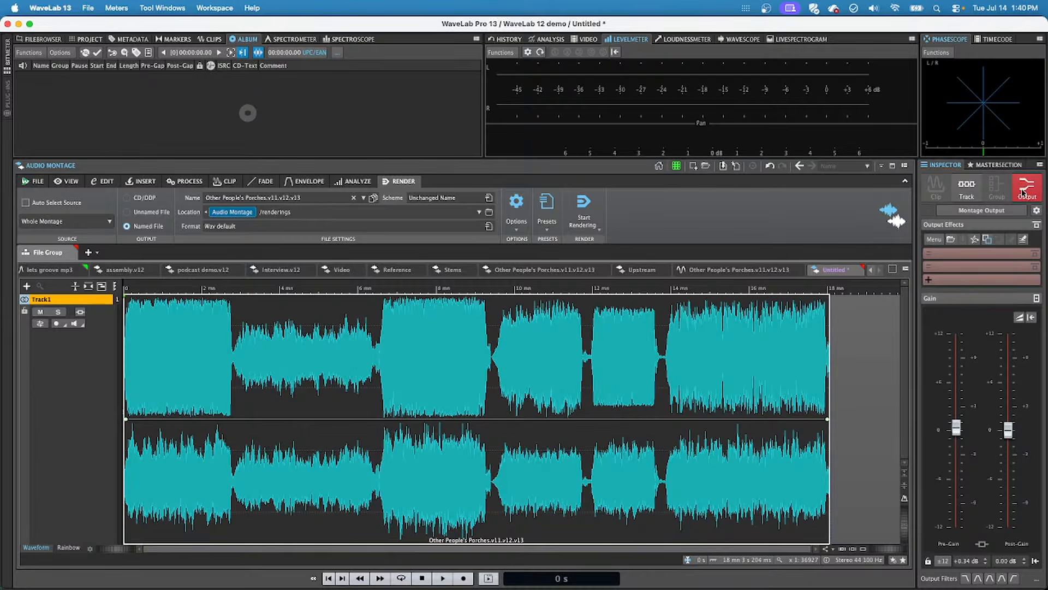
Show the Master Section and play the montage near its start and near the end of the first song.
{"action": "left_click", "coordinate": [997, 166]}
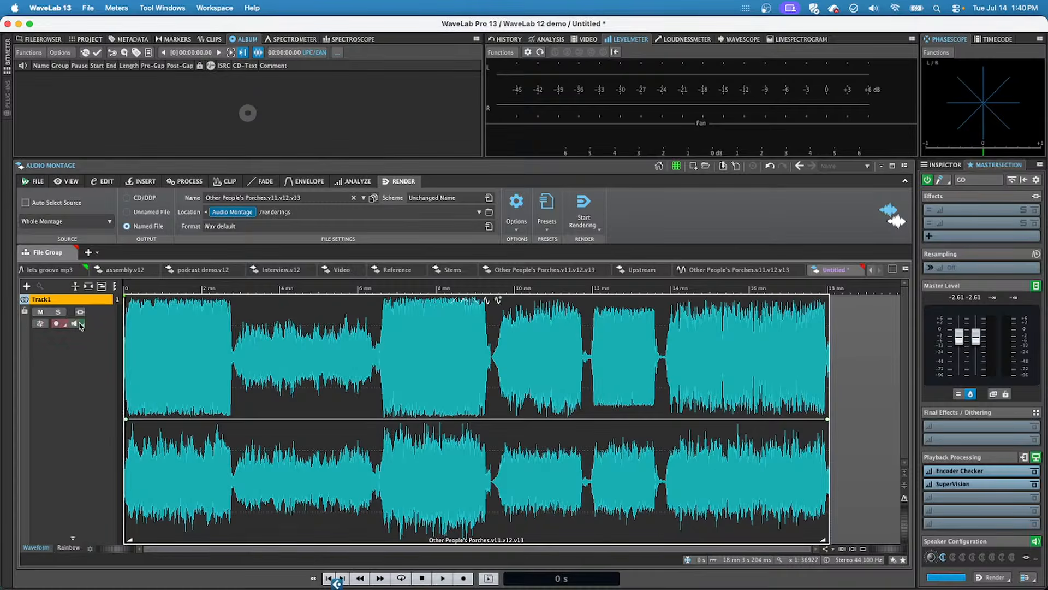
{"action": "key", "text": "space"}
{"action": "left_click", "coordinate": [143, 321]}
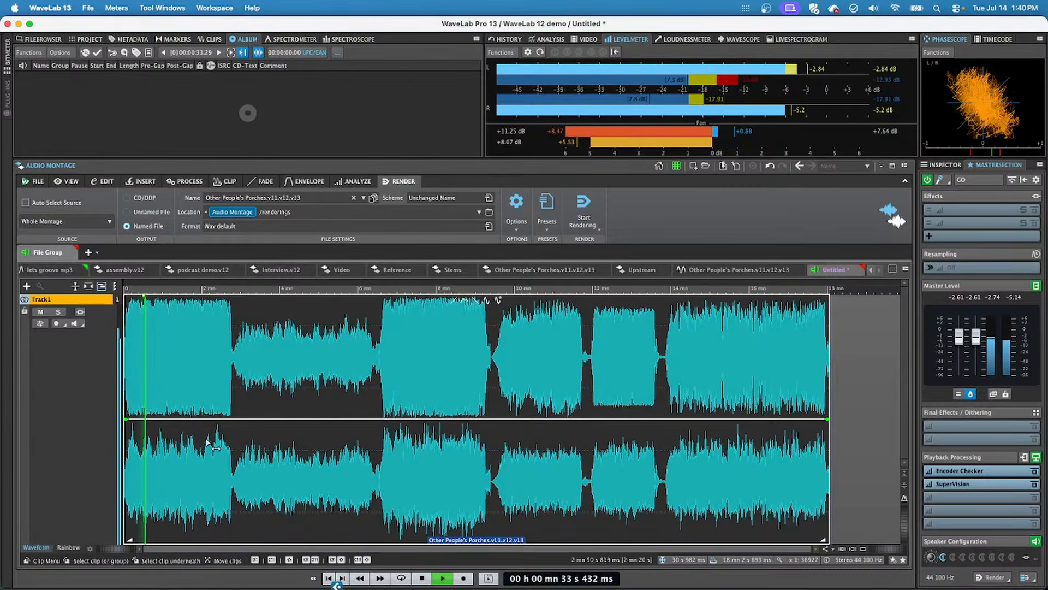
{"action": "left_click", "coordinate": [223, 311]}
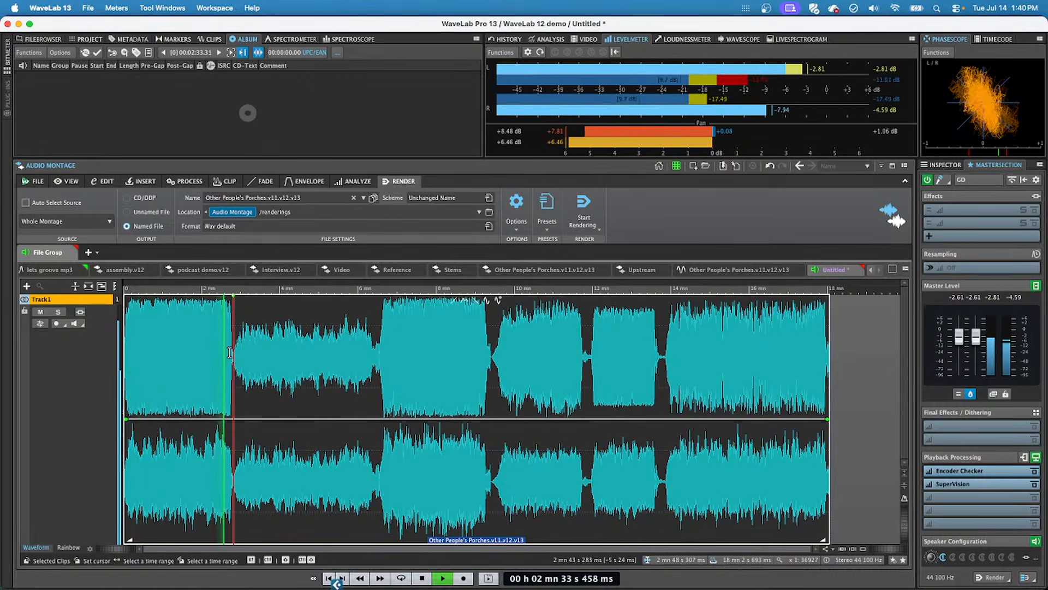
{"action": "key", "text": "space"}
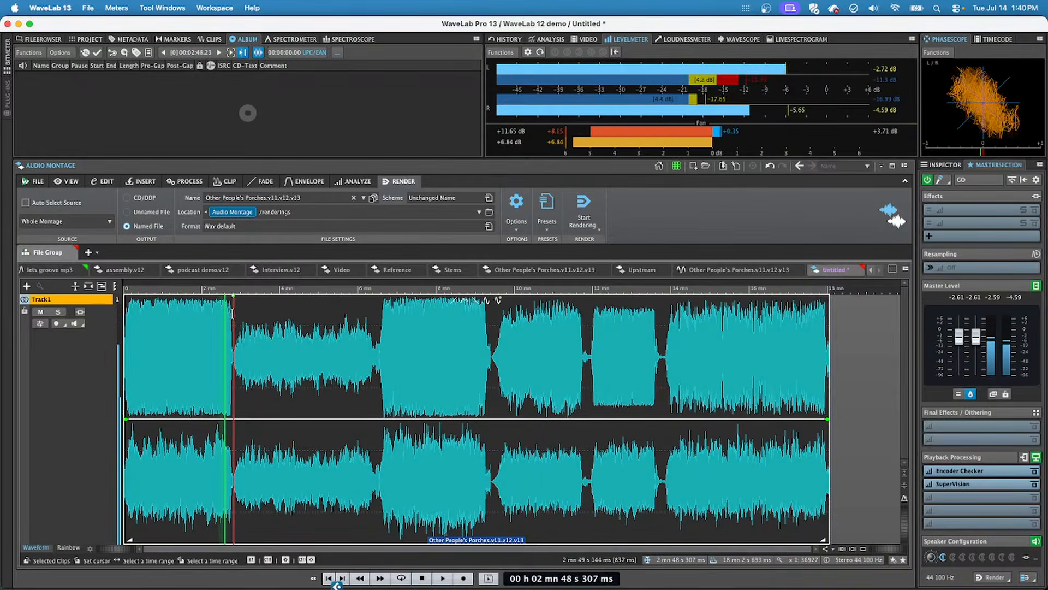
Select the time range from the montage's start to the gap after the first song, about 2 mn 47 s long.
{"action": "scroll", "coordinate": [240, 278], "scroll_direction": "up", "scroll_amount": 5}
{"action": "left_click", "coordinate": [231, 370]}
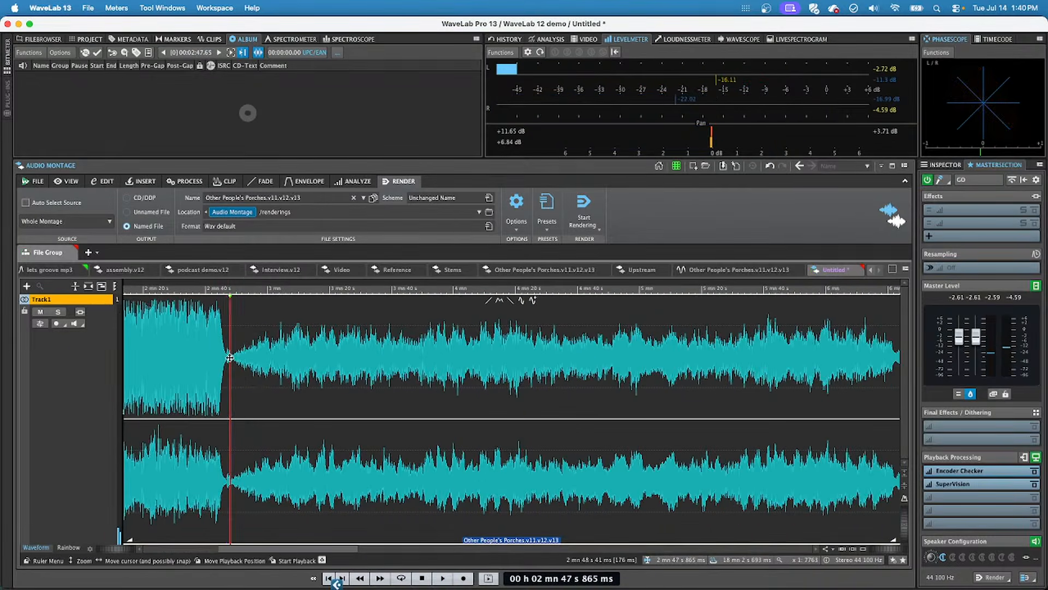
{"action": "key", "text": "space"}
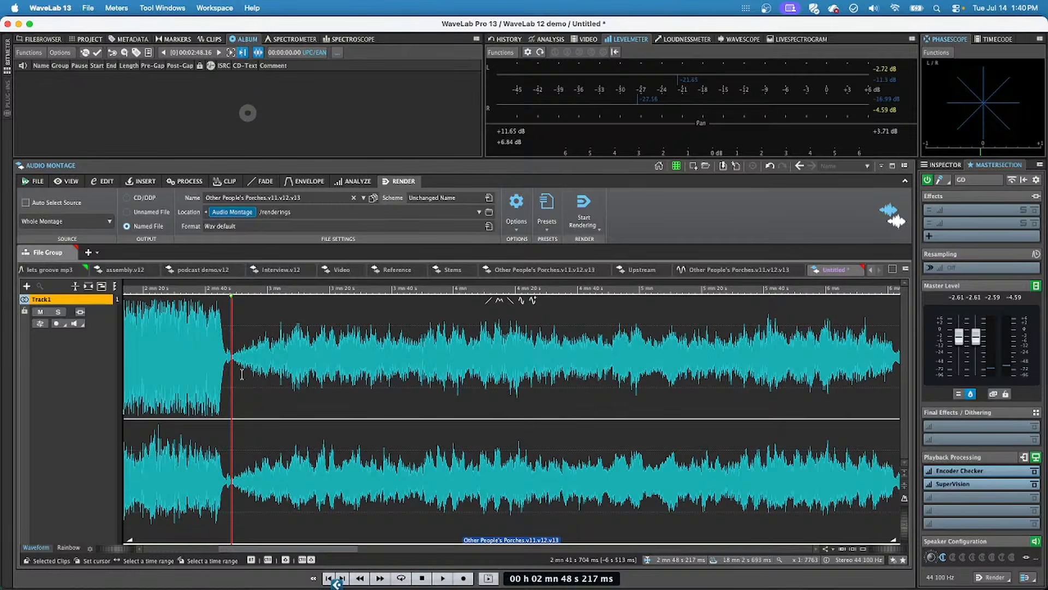
{"action": "left_click_drag", "start_coordinate": [227, 372], "coordinate": [82, 411]}
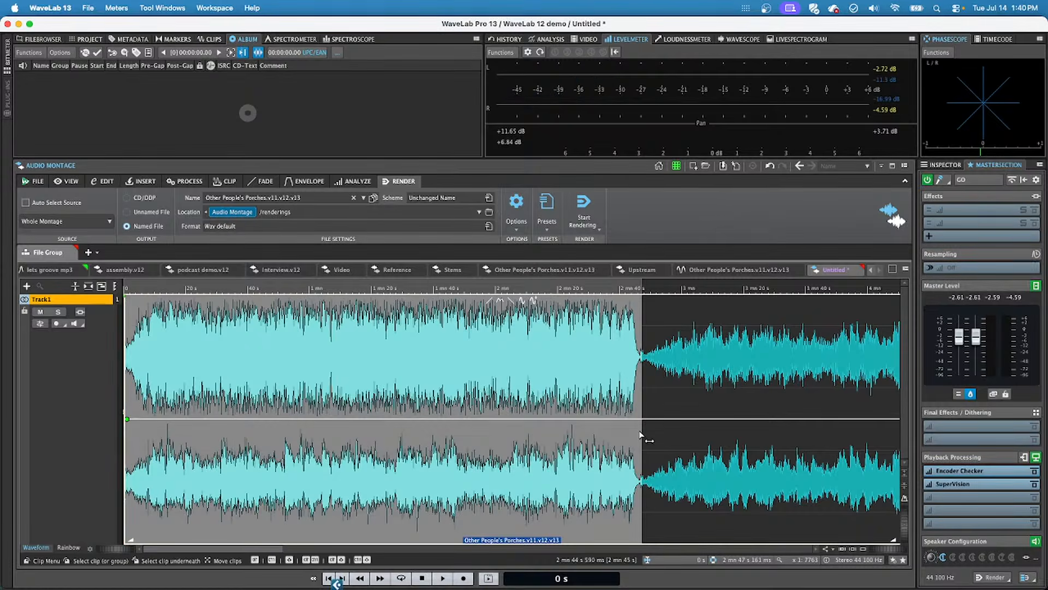
{"action": "double_click", "coordinate": [638, 405]}
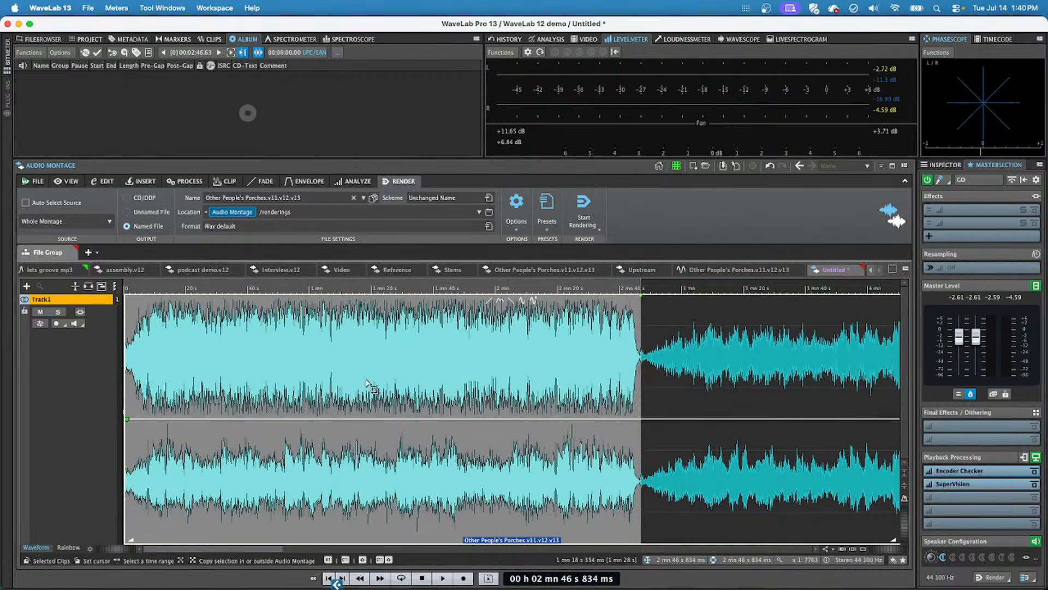
Create title start and end markers around the selected first song.
{"action": "left_click", "coordinate": [147, 181]}
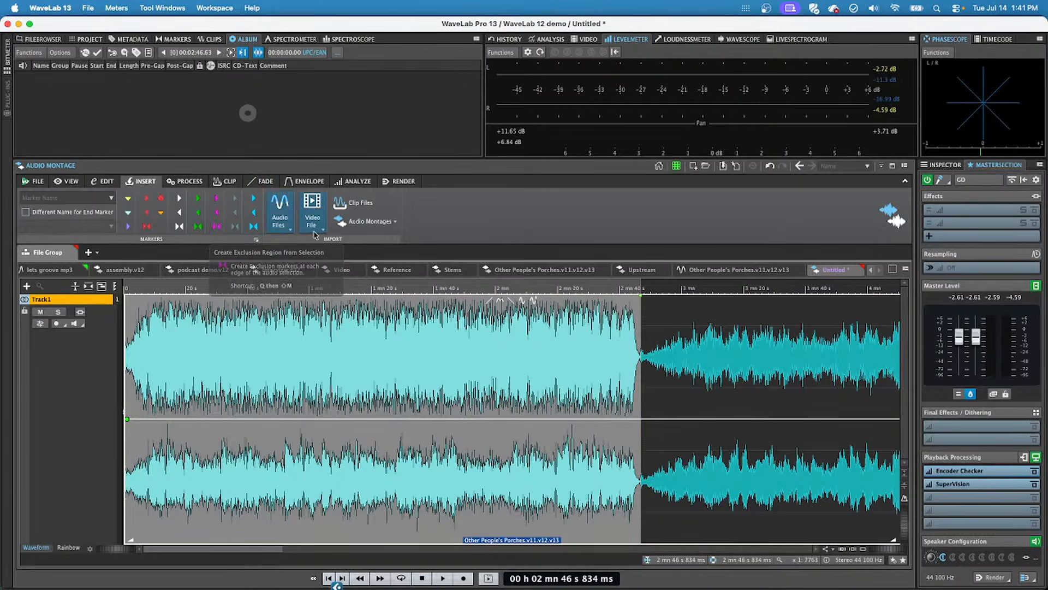
{"action": "left_click", "coordinate": [235, 232]}
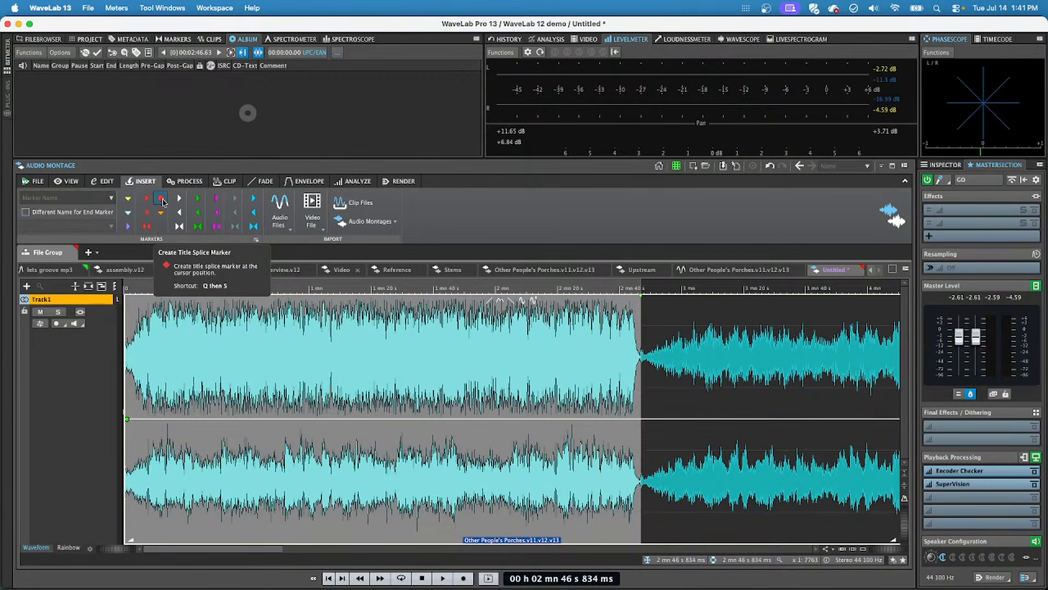
{"action": "left_click", "coordinate": [147, 226]}
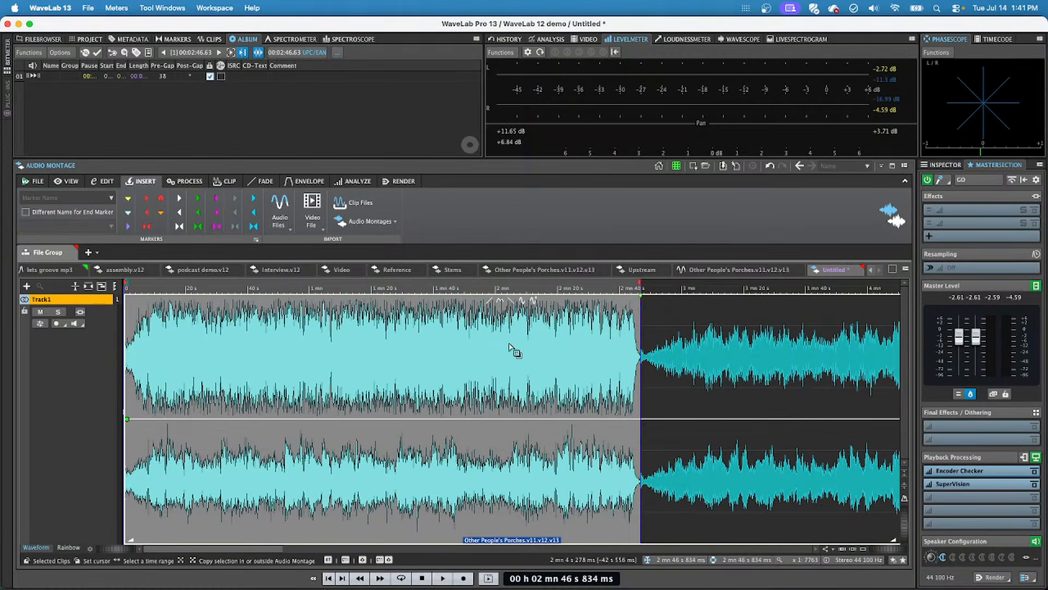
Create title start and end markers around the second song, about 3 mn 45 s long, and the third song, about 2 mn 55 s long.
{"action": "left_click", "coordinate": [660, 382]}
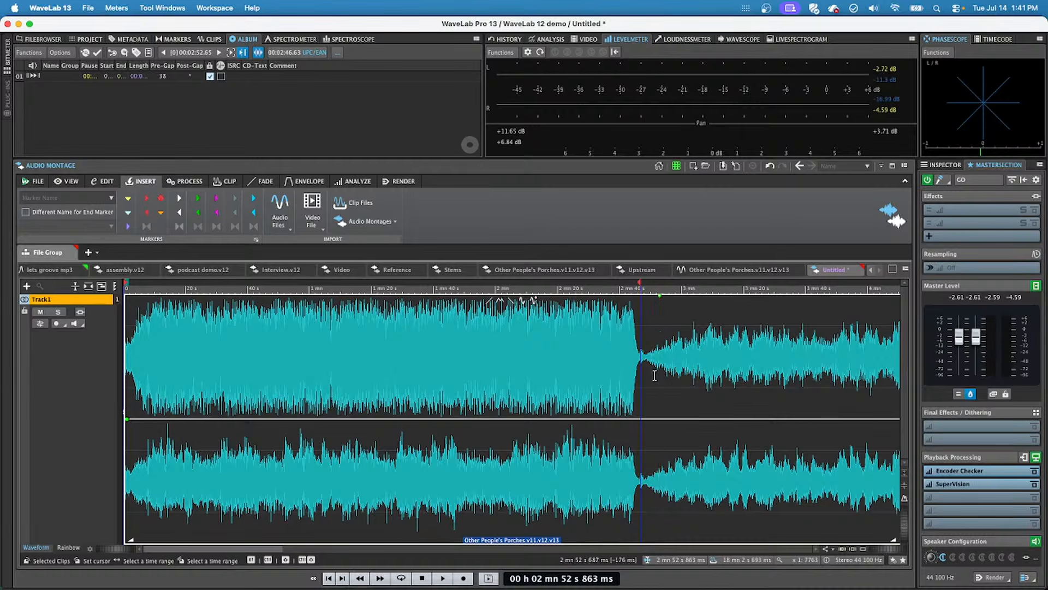
{"action": "left_click_drag", "start_coordinate": [644, 377], "coordinate": [724, 399]}
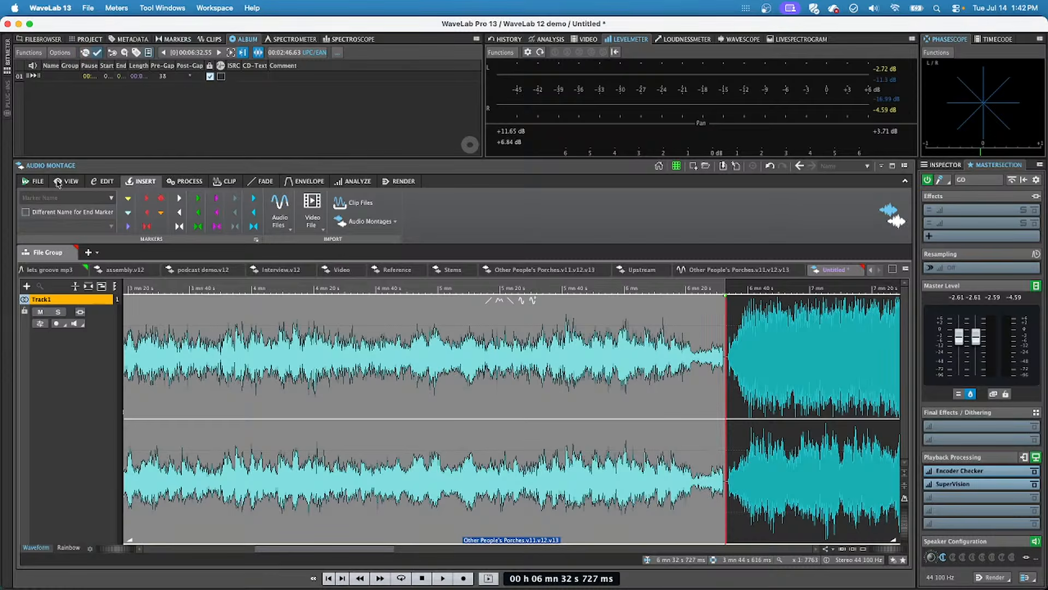
{"action": "left_click", "coordinate": [147, 226]}
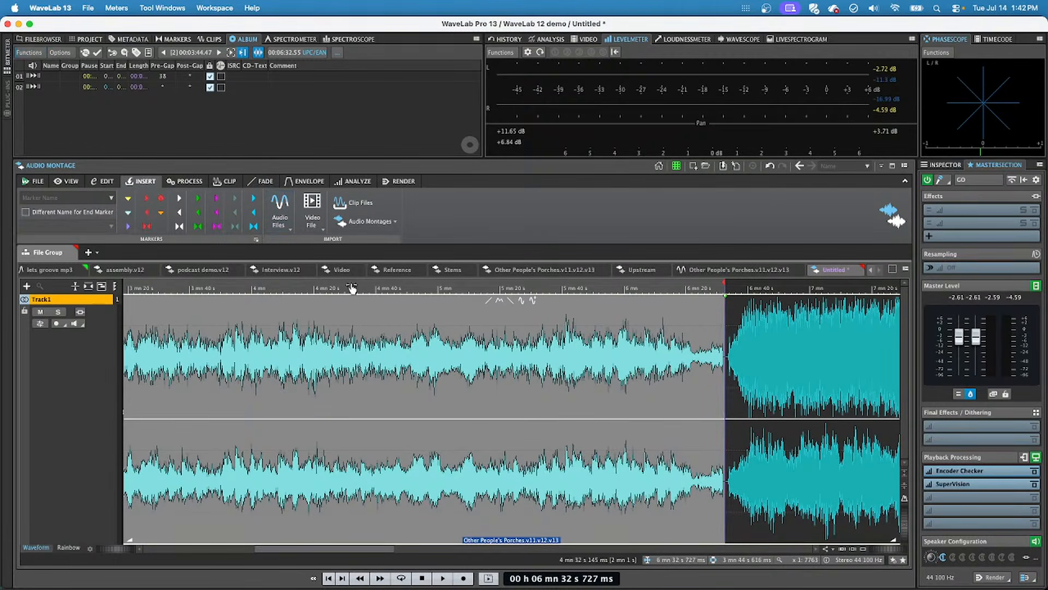
{"action": "left_click_drag", "start_coordinate": [355, 287], "coordinate": [355, 339]}
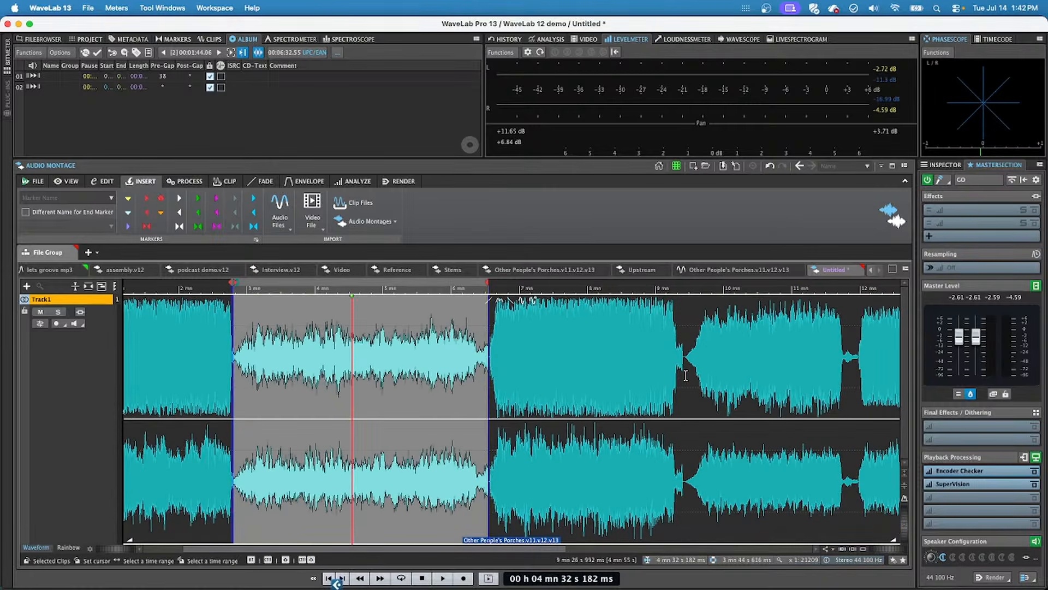
{"action": "left_click_drag", "start_coordinate": [686, 376], "coordinate": [484, 401]}
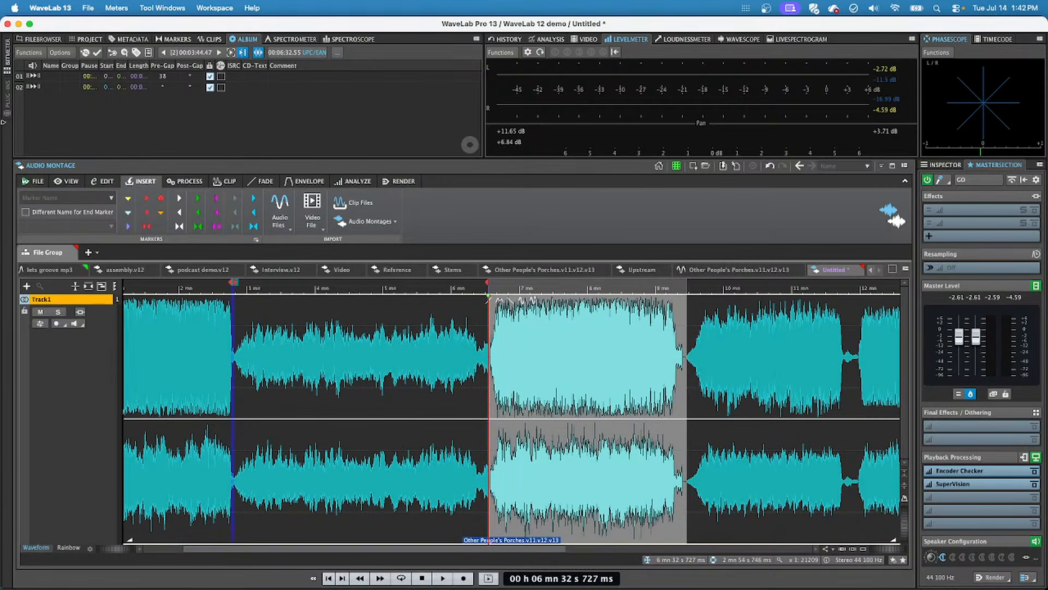
{"action": "left_click", "coordinate": [146, 227]}
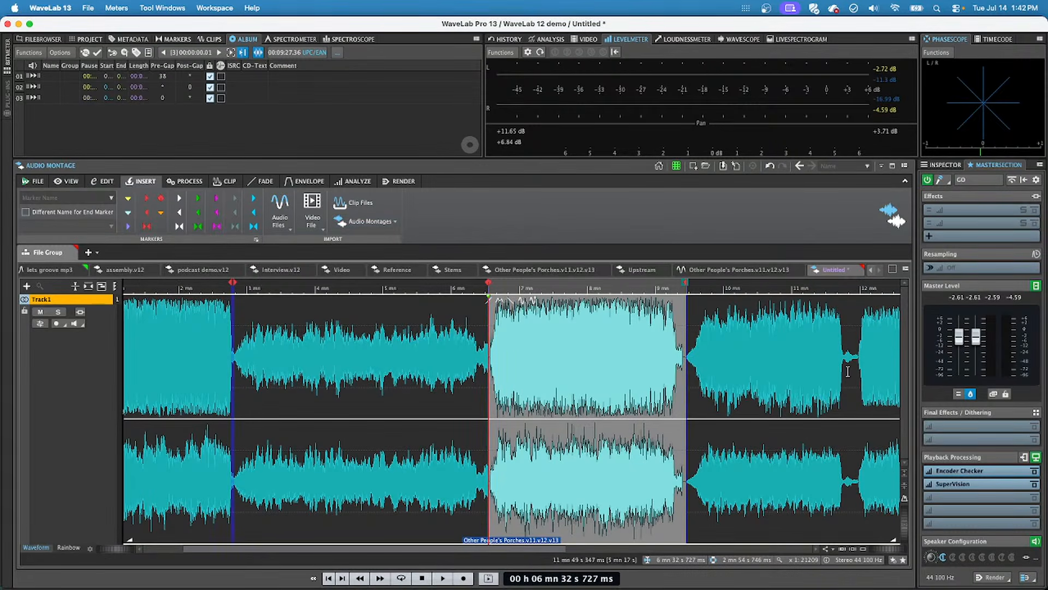
Try to create title start and end markers around the fourth song with a time range about 2 mn 28 s long.
{"action": "left_click_drag", "start_coordinate": [848, 372], "coordinate": [726, 382]}
{"action": "left_click_drag", "start_coordinate": [689, 387], "coordinate": [684, 388]}
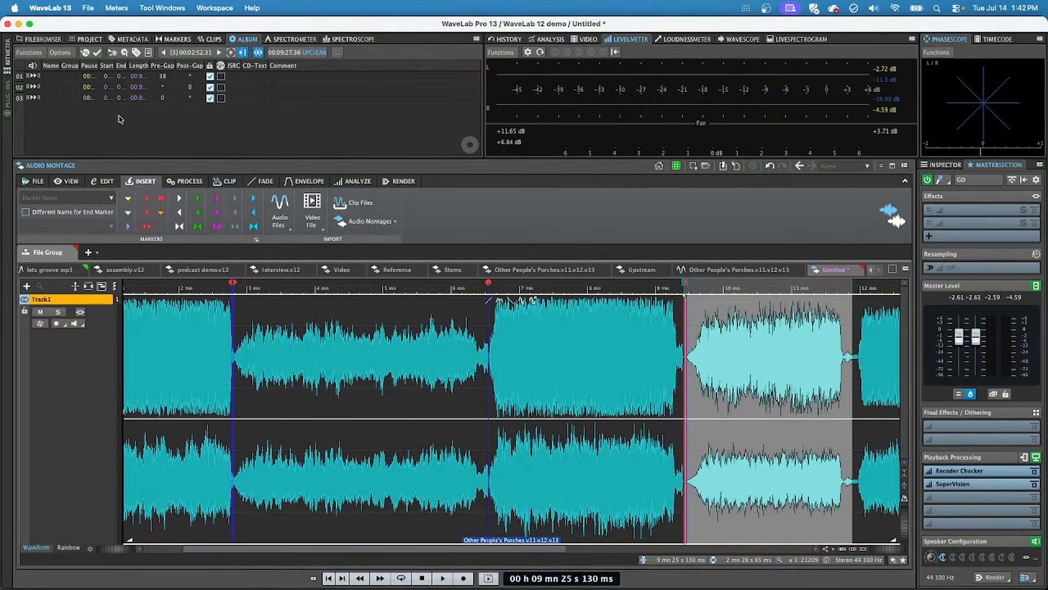
{"action": "left_click", "coordinate": [152, 228]}
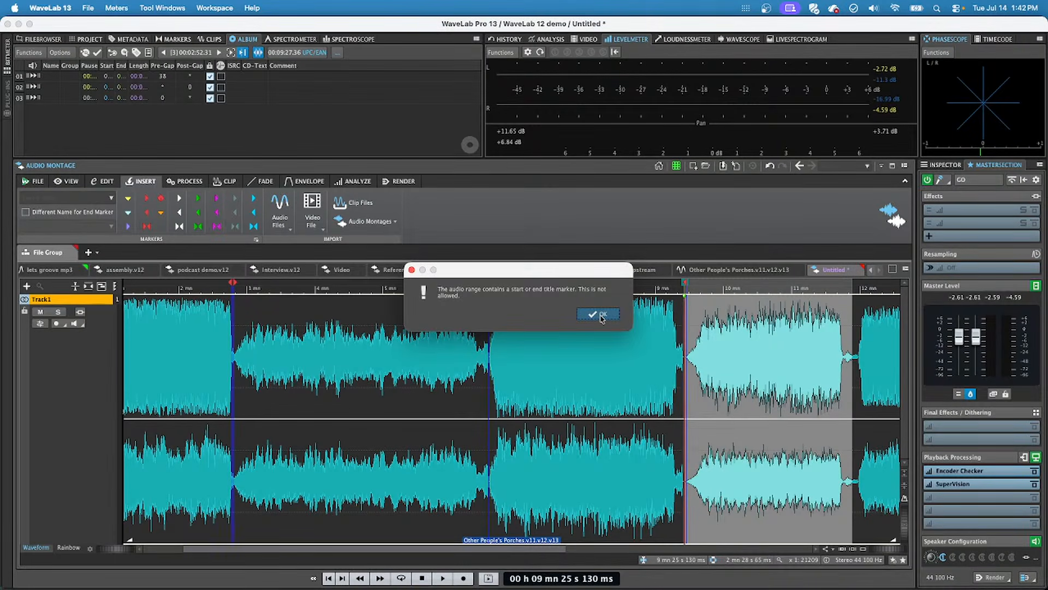
{"action": "left_click", "coordinate": [602, 315]}
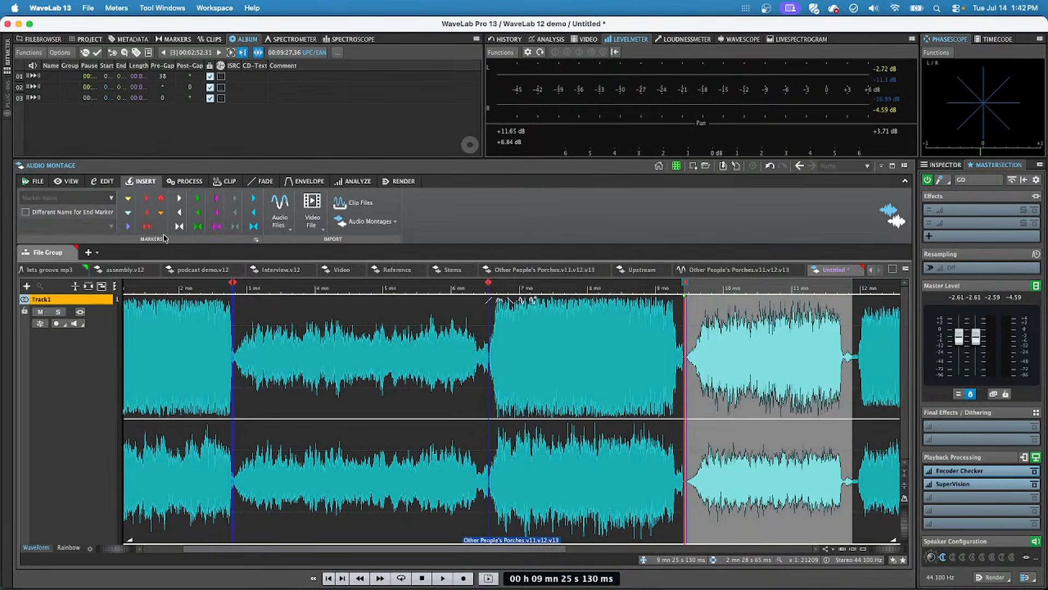
{"action": "left_click", "coordinate": [147, 226]}
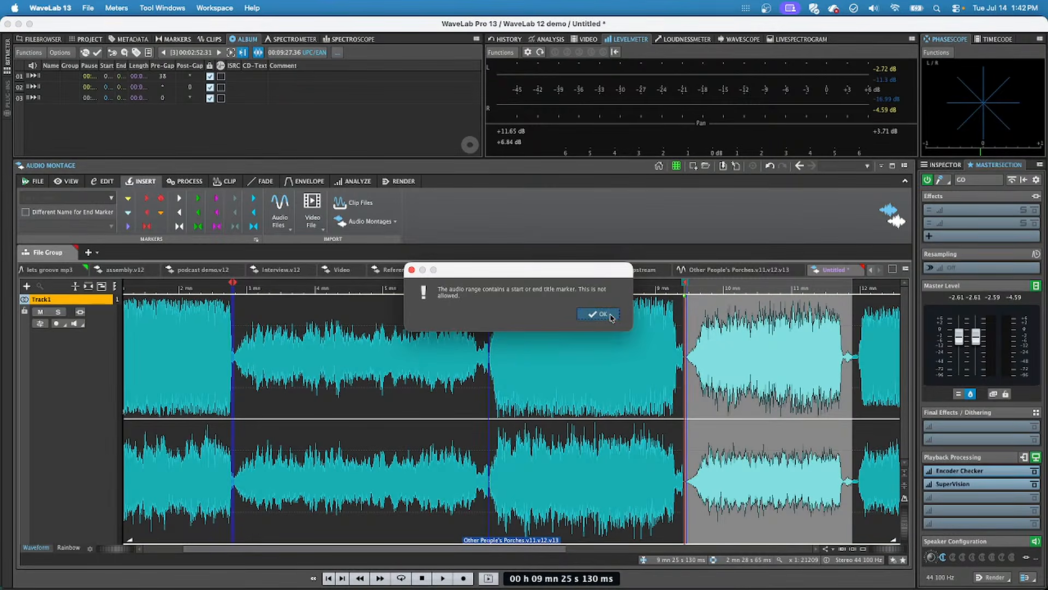
{"action": "left_click", "coordinate": [599, 314]}
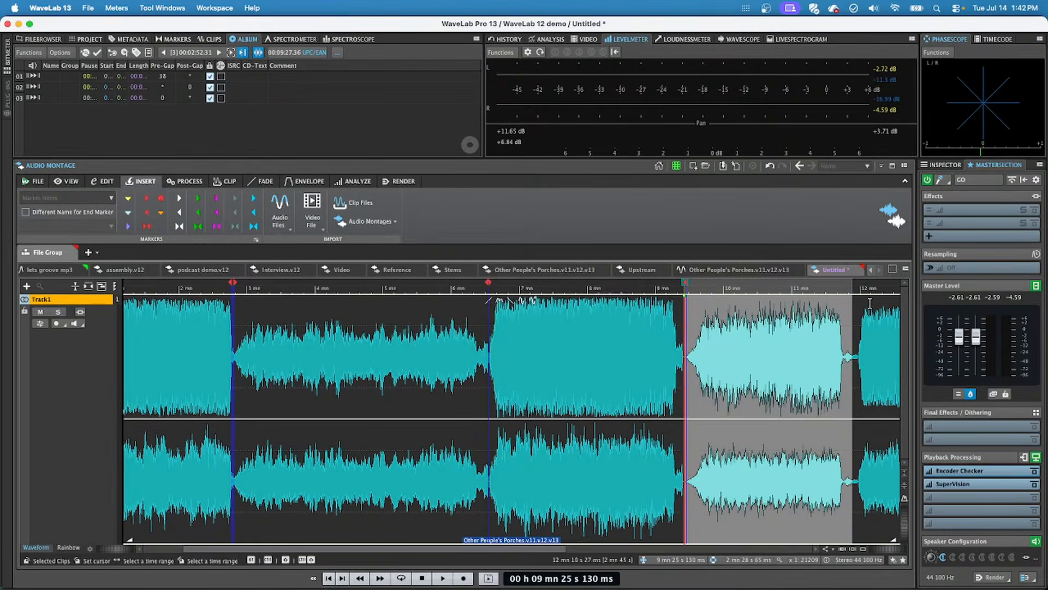
Create title start and end markers around the fifth song, about 1 mn 48 s long, and the last song, about 4 mn 17 s long.
{"action": "left_click_drag", "start_coordinate": [857, 312], "coordinate": [483, 343]}
{"action": "key", "text": "ctrl+t"}
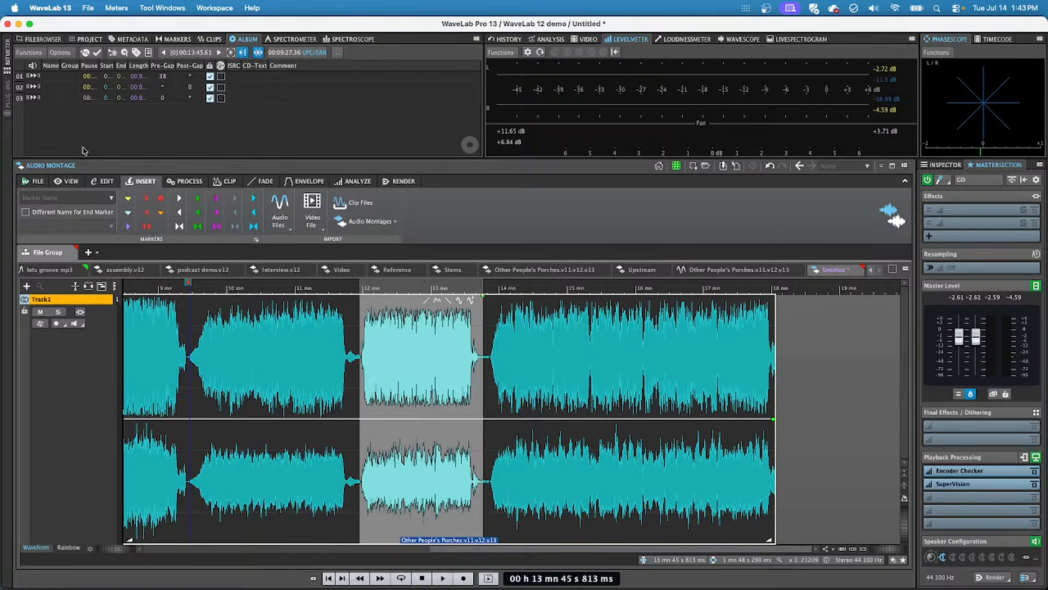
{"action": "left_click", "coordinate": [487, 363]}
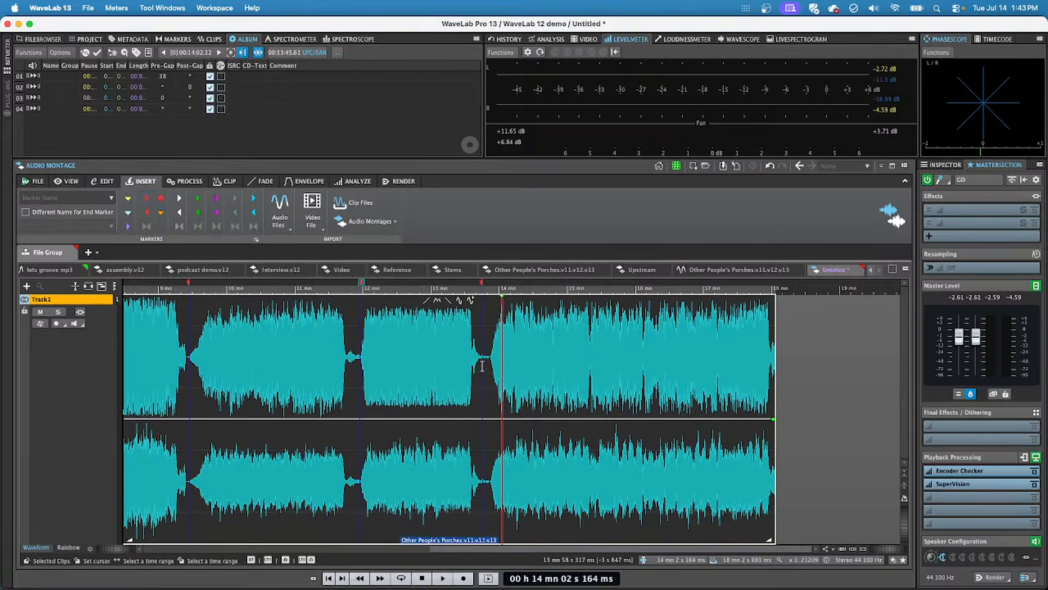
{"action": "left_click_drag", "start_coordinate": [486, 362], "coordinate": [776, 389]}
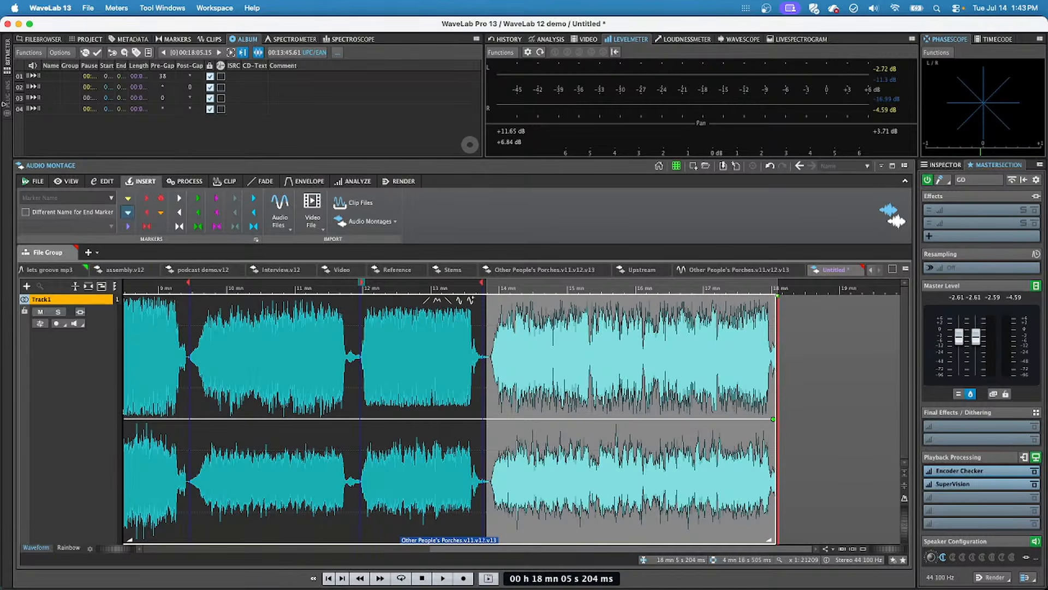
{"action": "left_click", "coordinate": [147, 228]}
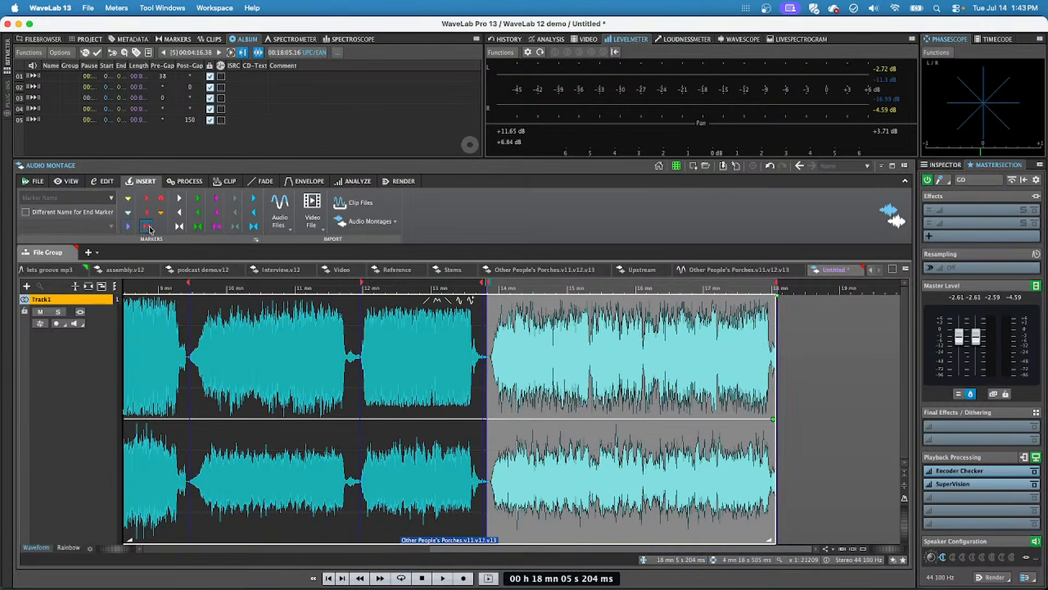
Apply the Album Wizard with its factory default settings, generating title markers at clip boundaries named as the clips.
{"action": "left_click", "coordinate": [27, 54]}
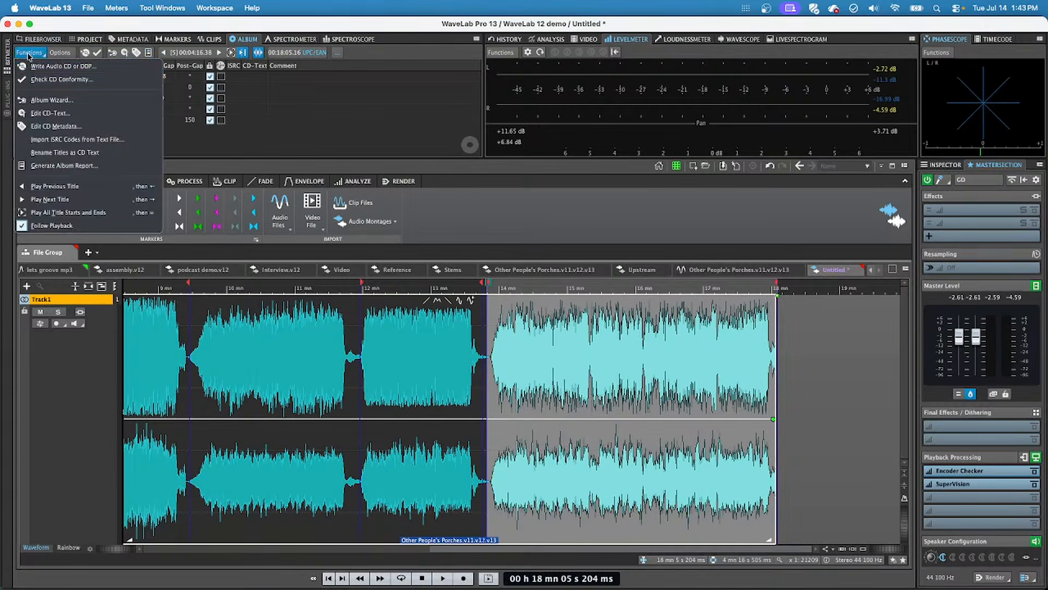
{"action": "left_click", "coordinate": [66, 101]}
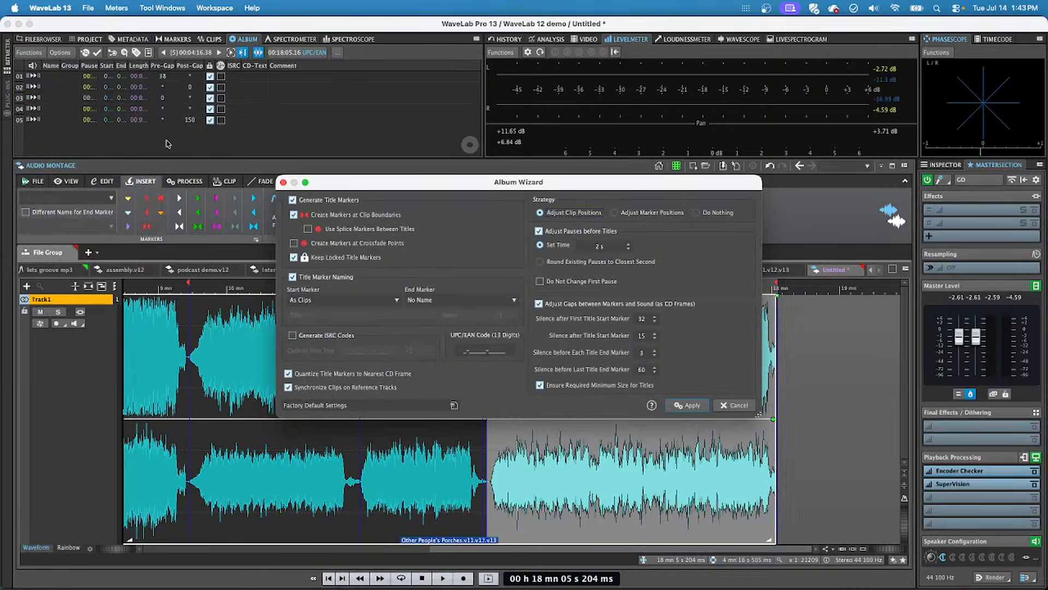
{"action": "left_click", "coordinate": [690, 405]}
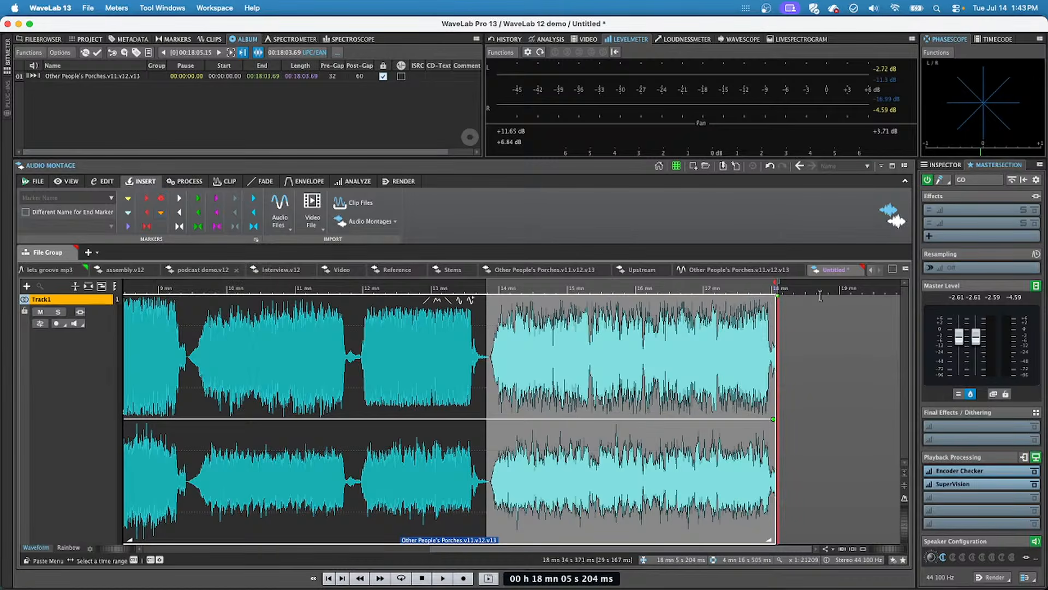
Review the album display and playback options and place the cursor within the fifth song, clearing the time selection.
{"action": "left_click", "coordinate": [20, 53]}
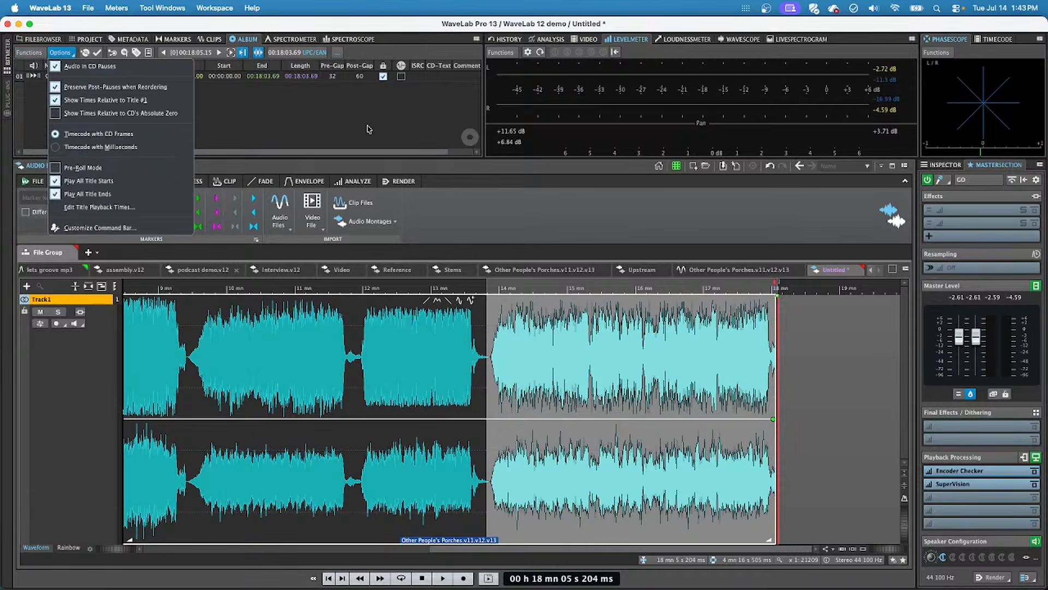
{"action": "left_click", "coordinate": [99, 137]}
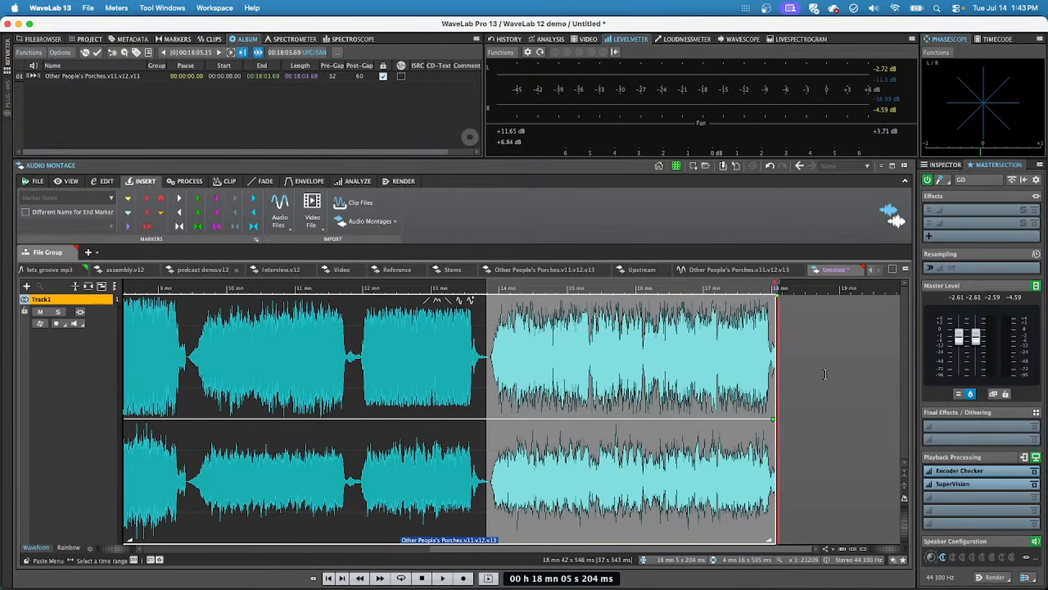
{"action": "left_click", "coordinate": [379, 382]}
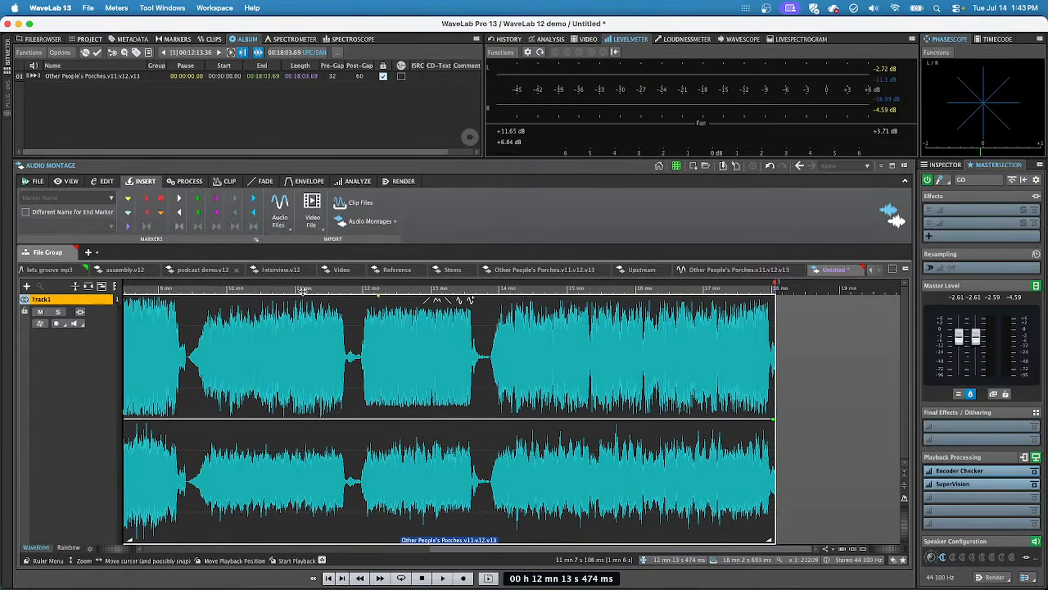
Try to mark the first song, from the montage start to about 2 min 49 s, with title start and end markers.
{"action": "left_click_drag", "start_coordinate": [379, 288], "coordinate": [3, 329]}
{"action": "scroll", "coordinate": [234, 402], "scroll_direction": "down", "scroll_amount": 5}
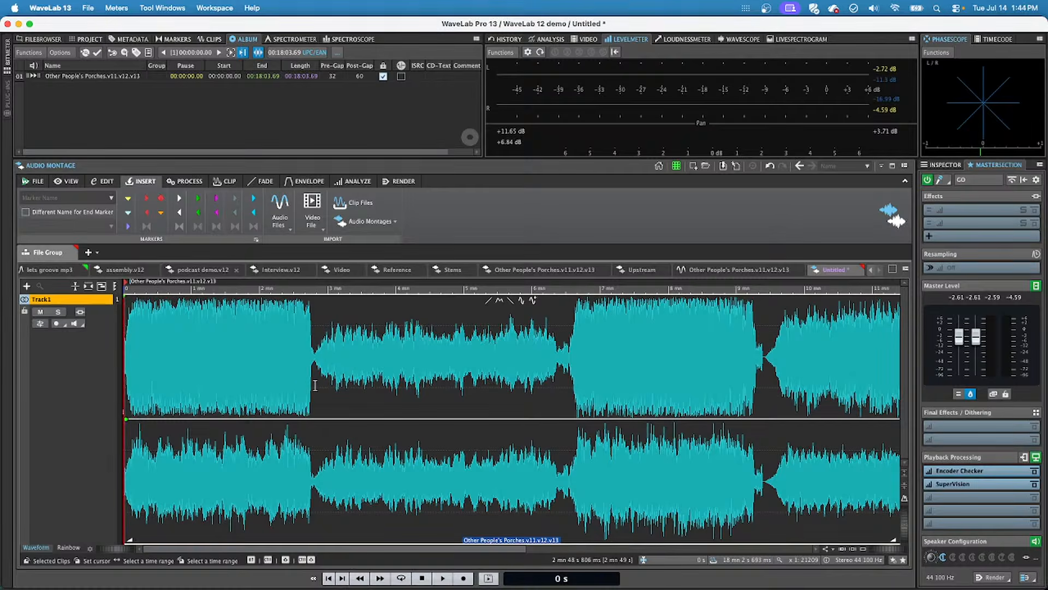
{"action": "left_click_drag", "start_coordinate": [315, 386], "coordinate": [9, 390]}
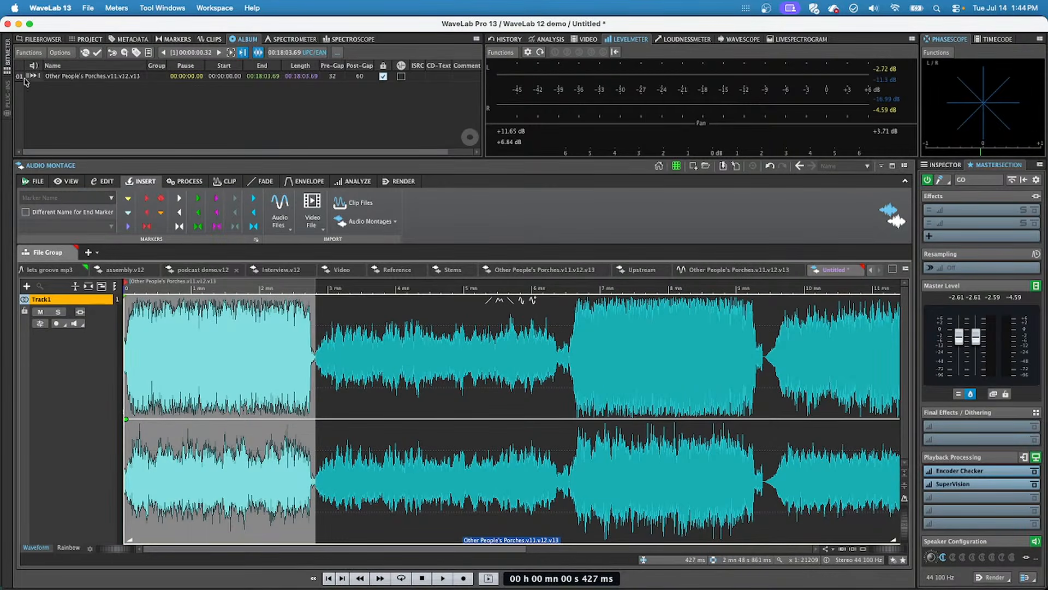
{"action": "left_click", "coordinate": [36, 54]}
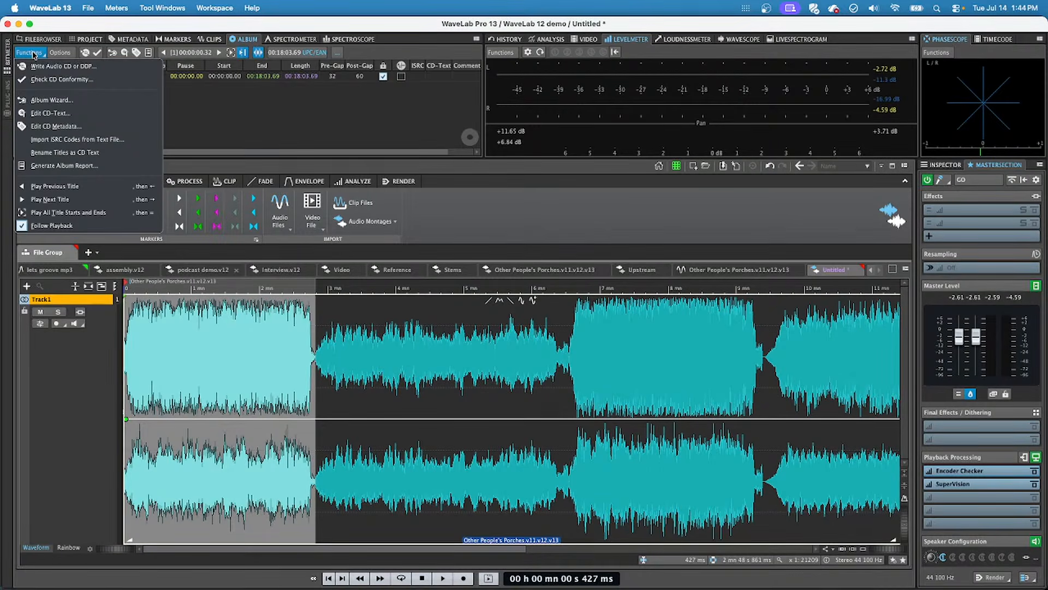
{"action": "left_click", "coordinate": [244, 125]}
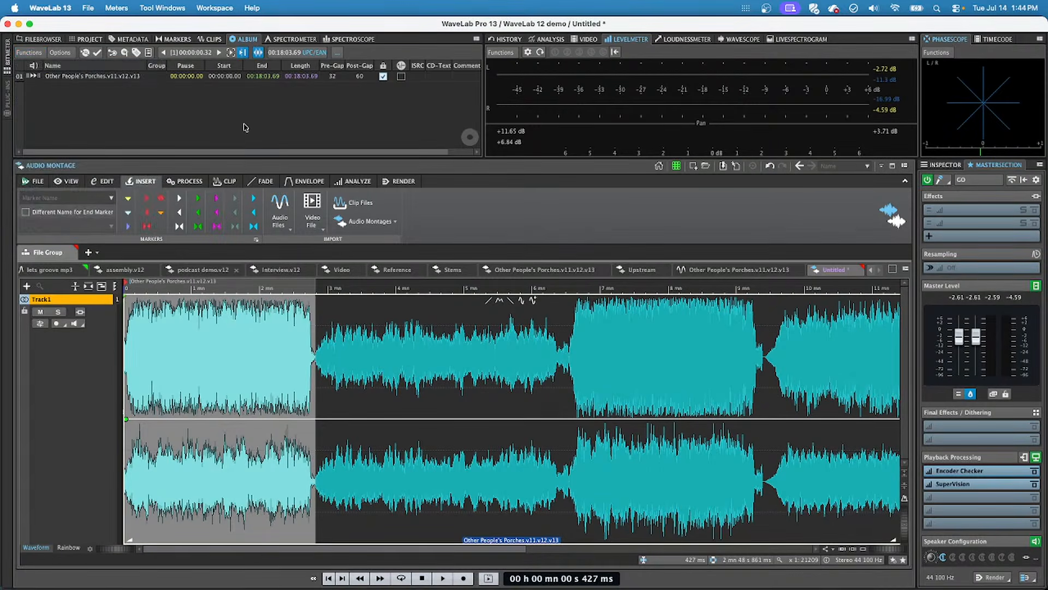
{"action": "left_click", "coordinate": [28, 54]}
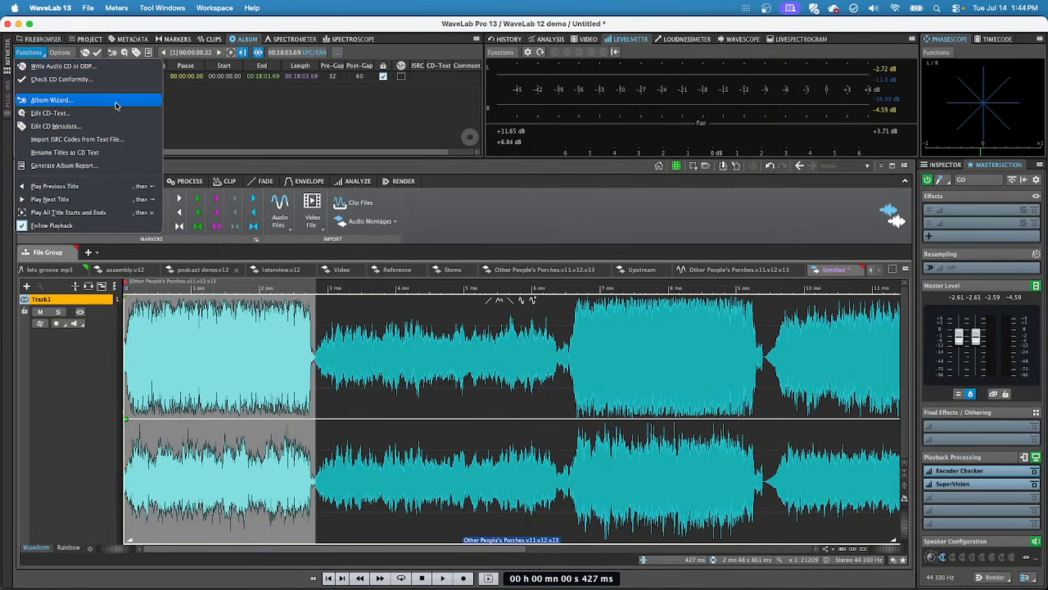
{"action": "left_click", "coordinate": [192, 107]}
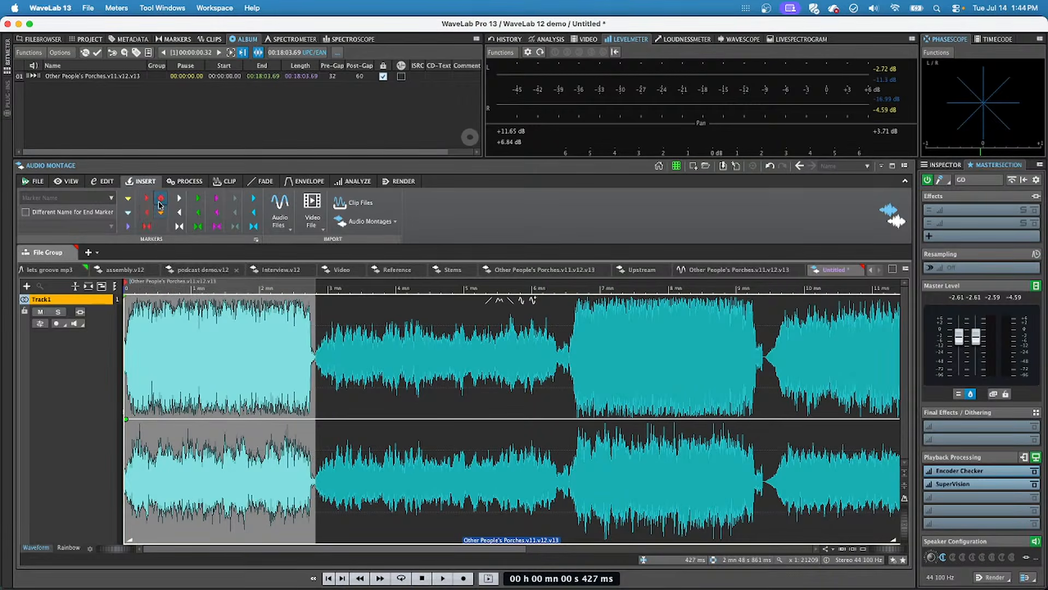
{"action": "left_click", "coordinate": [147, 226]}
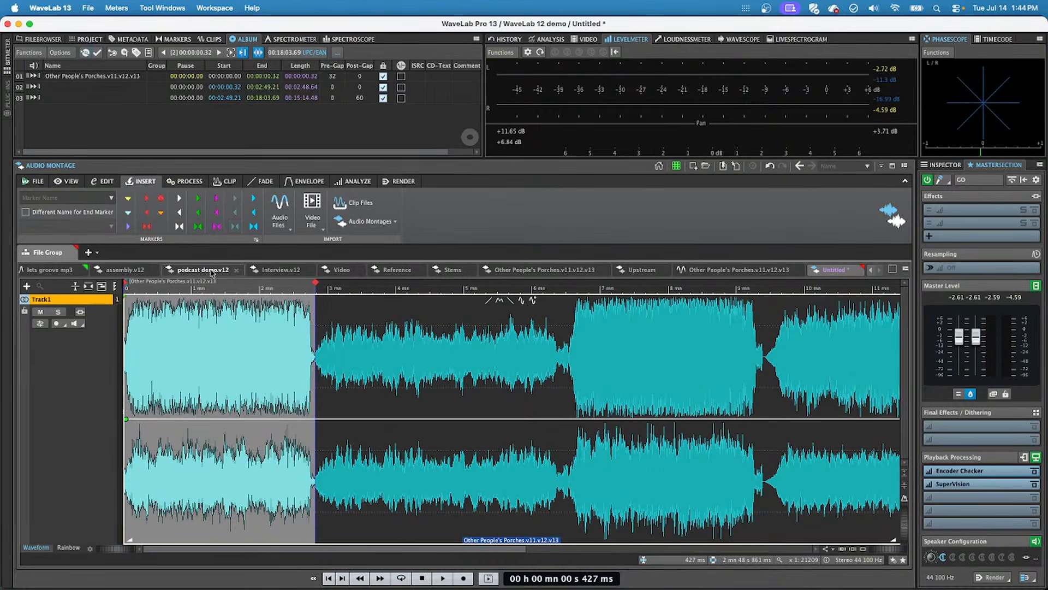
Clear the existing title markers and mark the first song as a title about 2 min 48 s long.
{"action": "left_click", "coordinate": [165, 227]}
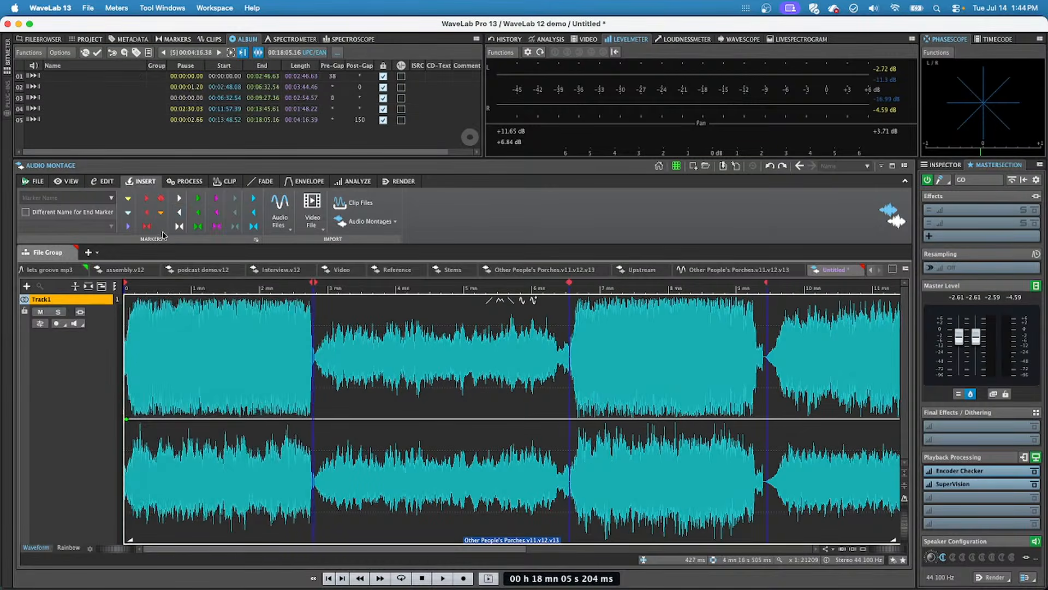
{"action": "left_click", "coordinate": [163, 339]}
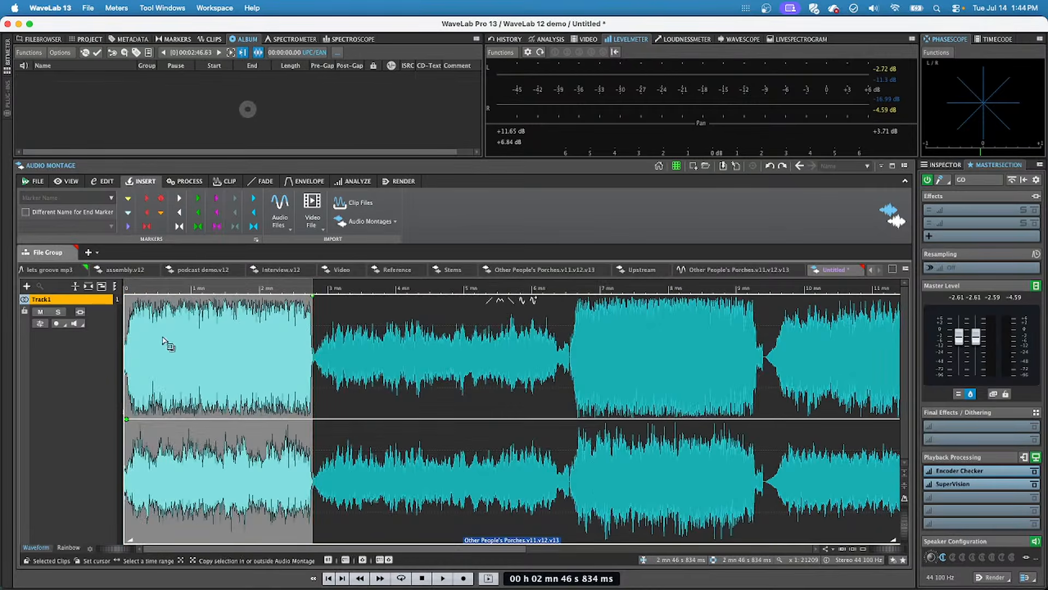
{"action": "left_click", "coordinate": [322, 391]}
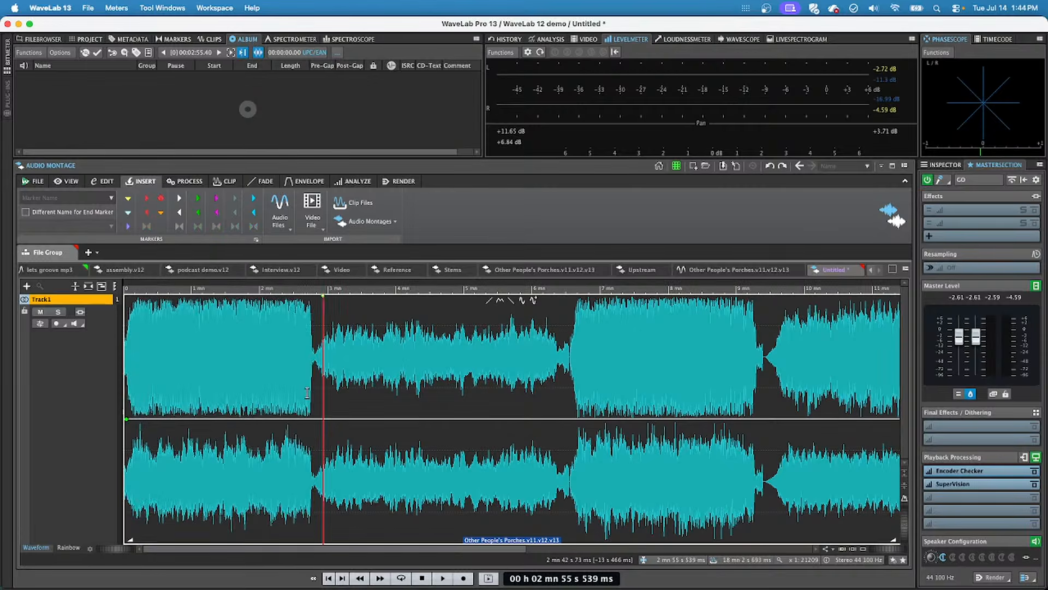
{"action": "left_click", "coordinate": [314, 391]}
{"action": "left_click_drag", "start_coordinate": [314, 391], "coordinate": [126, 392]}
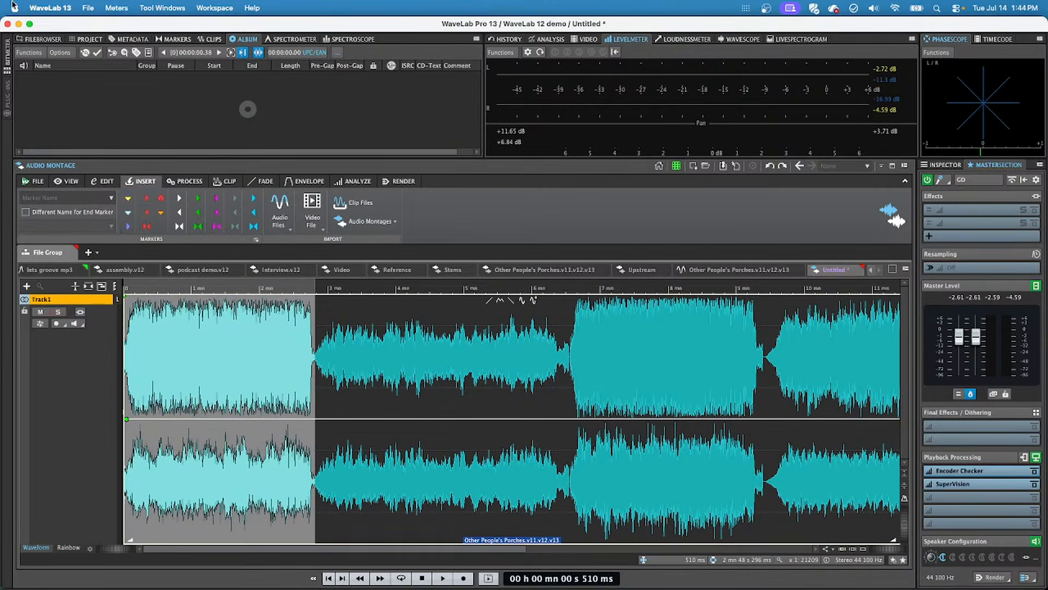
{"action": "left_click", "coordinate": [146, 227]}
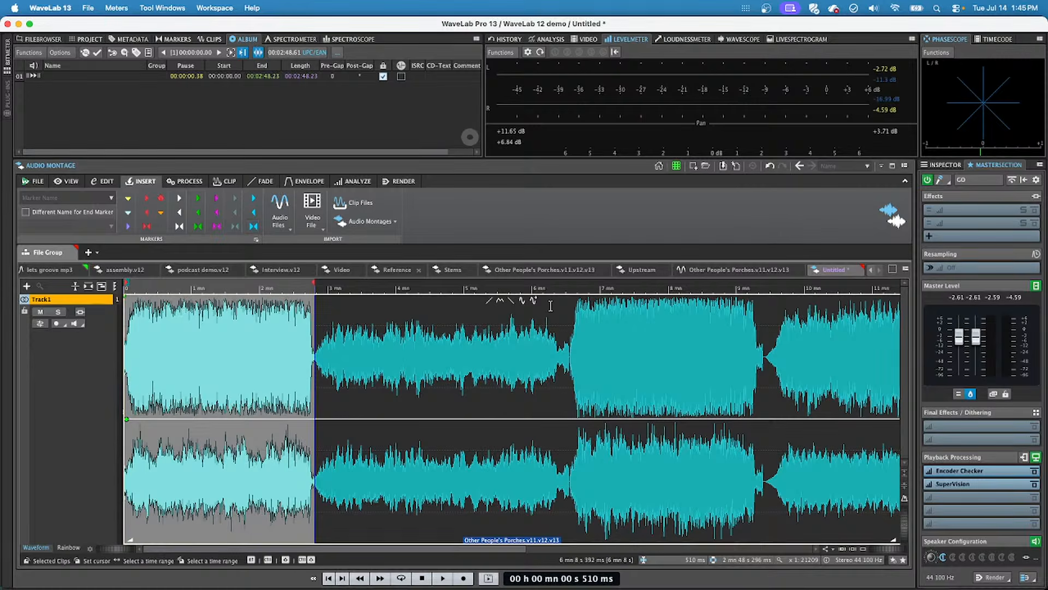
Mark the second song as a title from about 2 min 50.6 s to 6 min 30.5 s, clear of the first title's end marker.
{"action": "left_click_drag", "start_coordinate": [575, 371], "coordinate": [314, 393]}
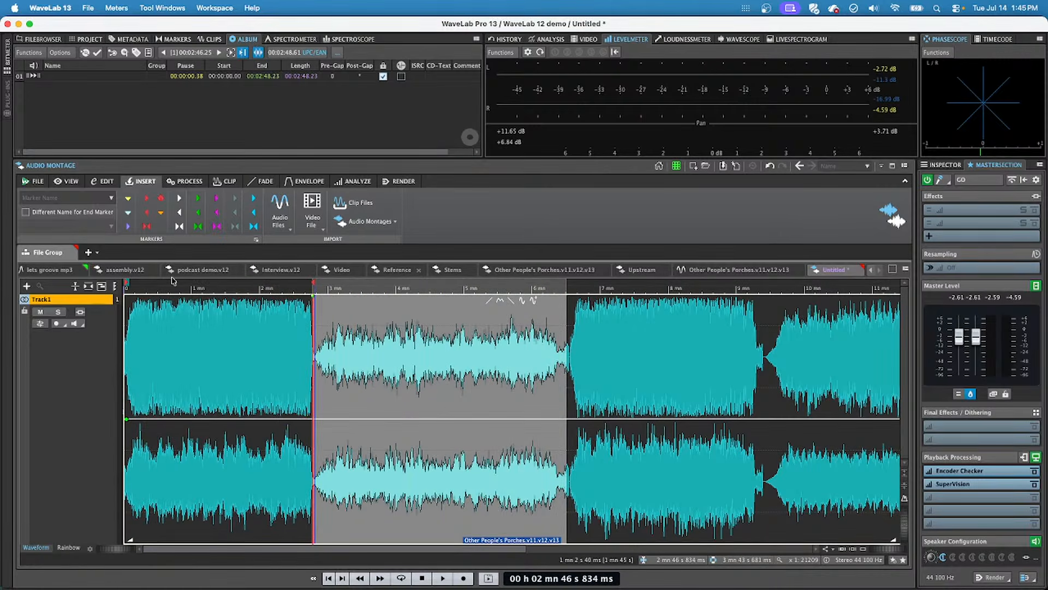
{"action": "left_click", "coordinate": [146, 227]}
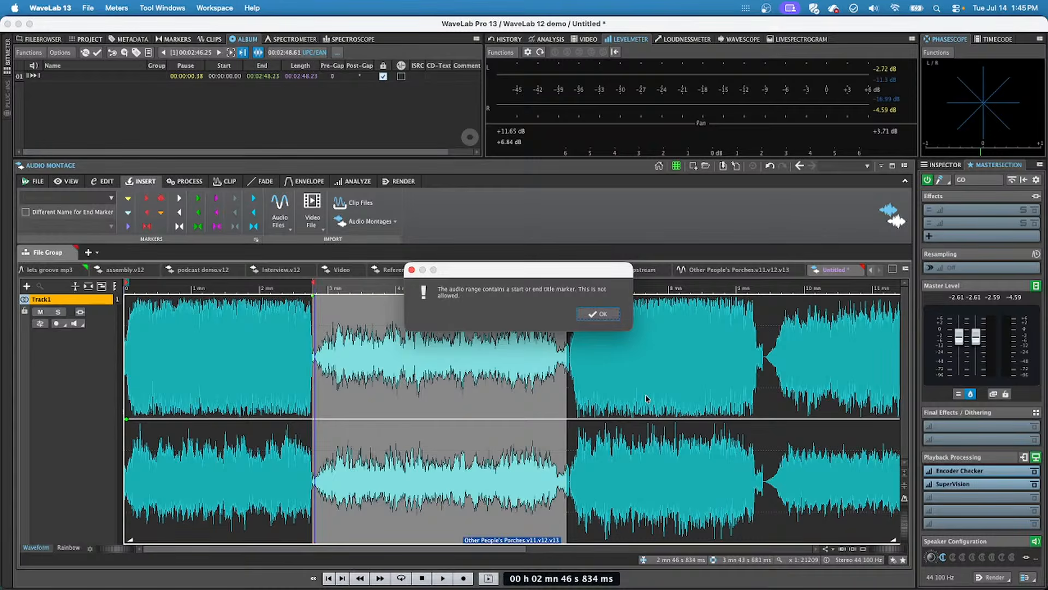
{"action": "left_click", "coordinate": [599, 314]}
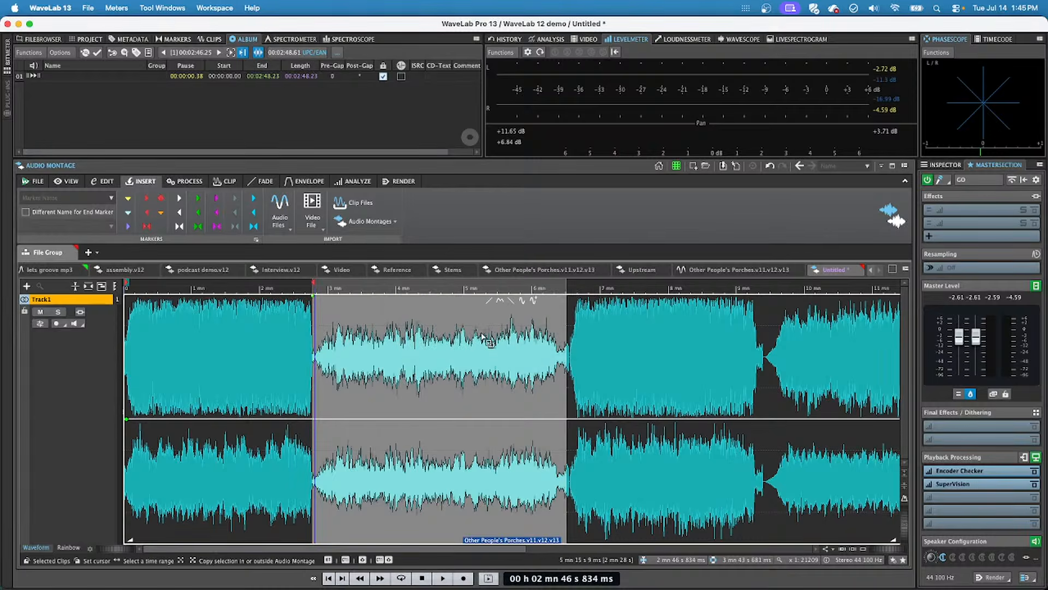
{"action": "left_click_drag", "start_coordinate": [295, 287], "coordinate": [403, 387]}
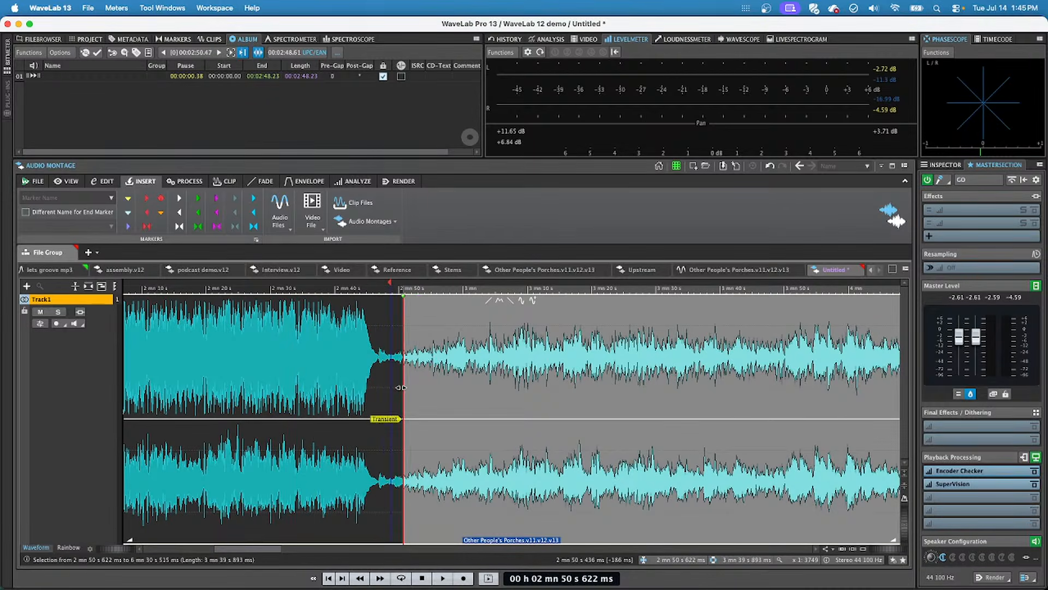
{"action": "left_click", "coordinate": [147, 226]}
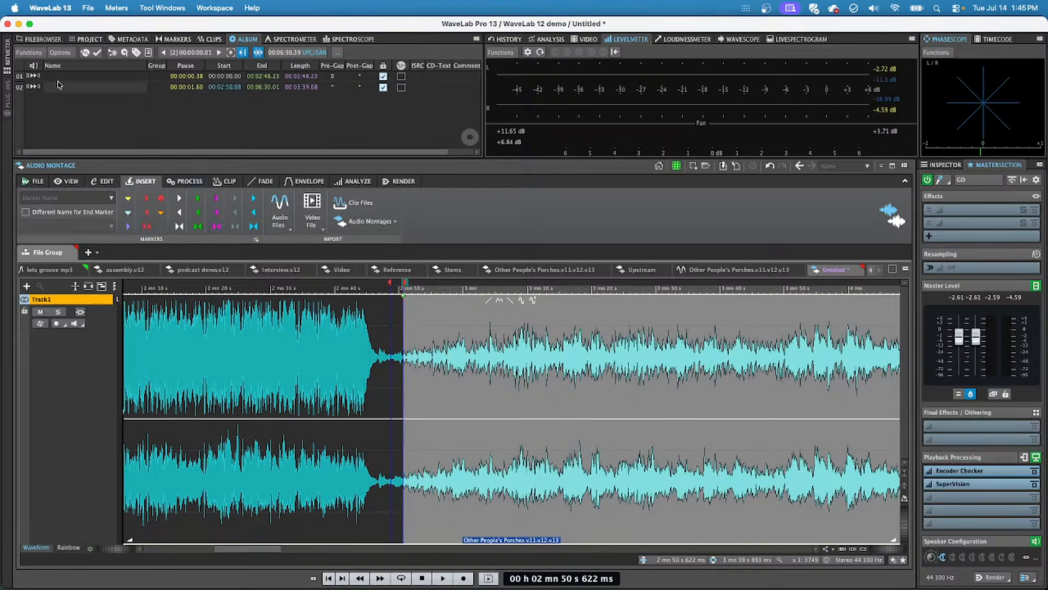
Check the two-title album for CD conformity and dismiss the report.
{"action": "left_click", "coordinate": [34, 53]}
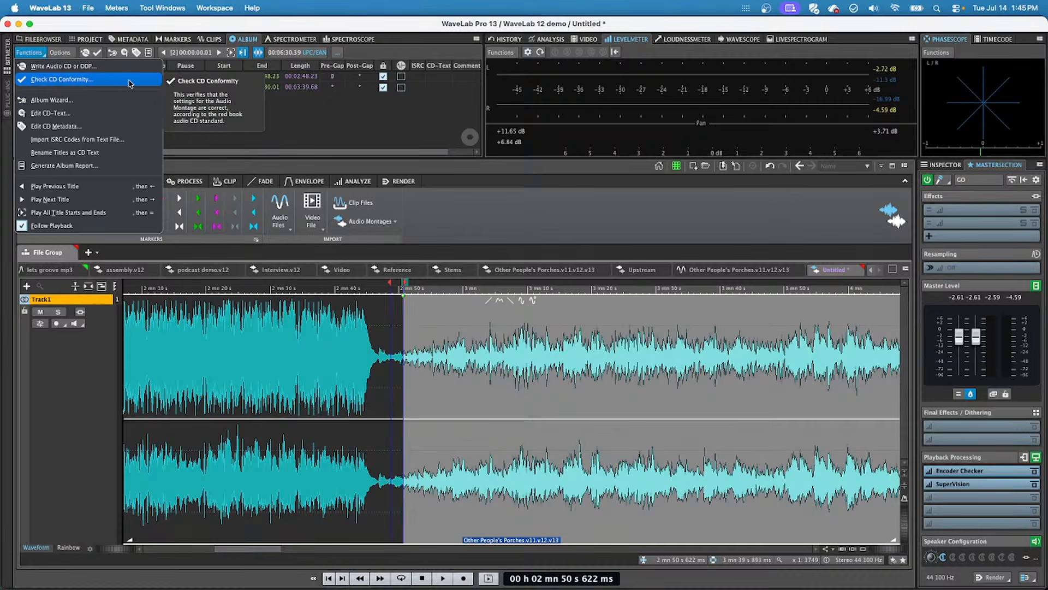
{"action": "left_click", "coordinate": [100, 82]}
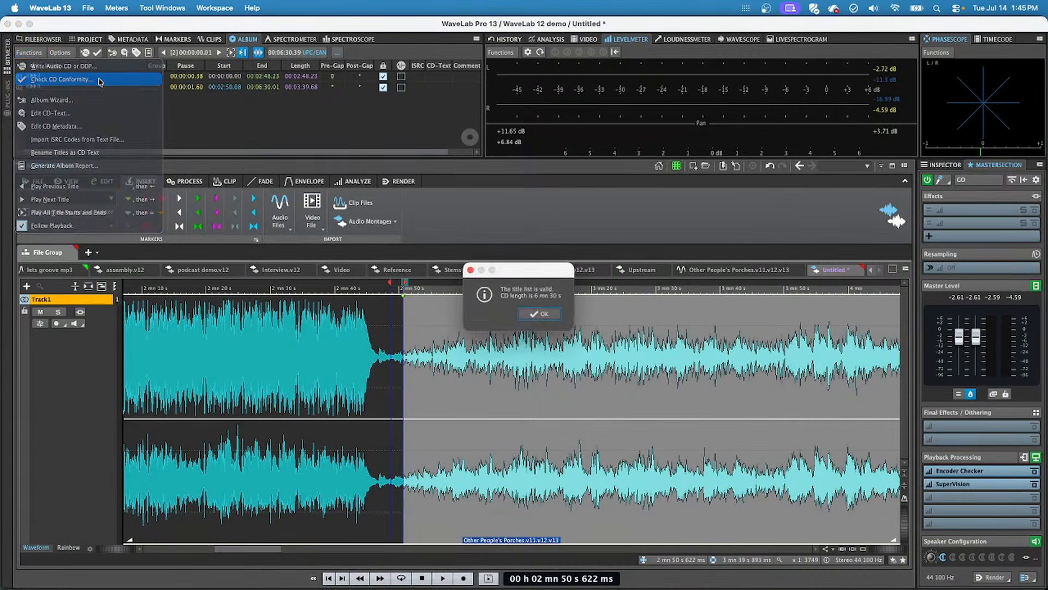
{"action": "left_click", "coordinate": [533, 315]}
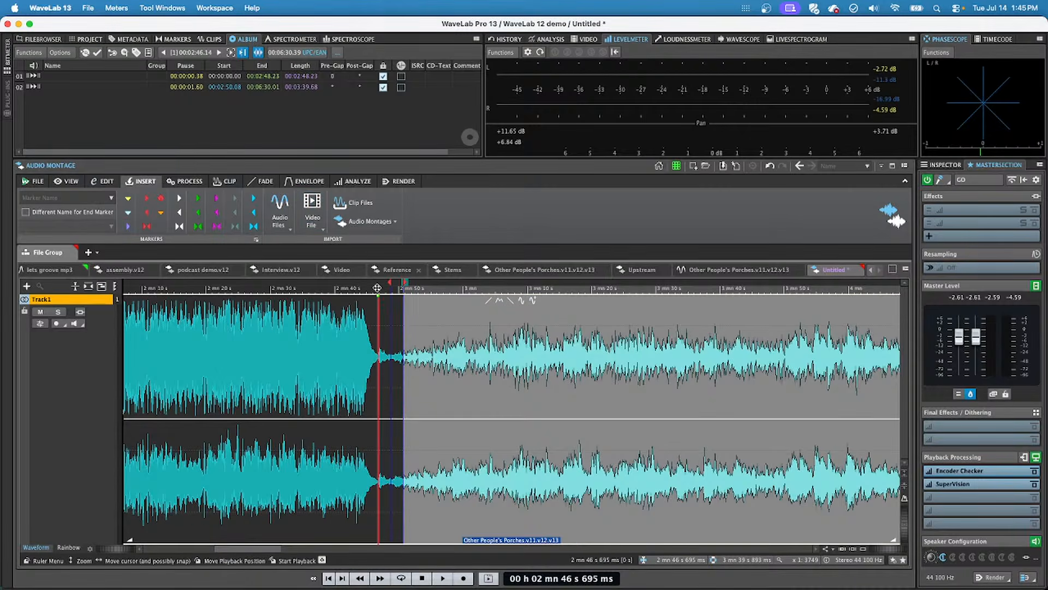
Mark the third song as a title starting at about 6 min 30.5 s and lasting about 2 min 56 s.
{"action": "key", "text": "g"}
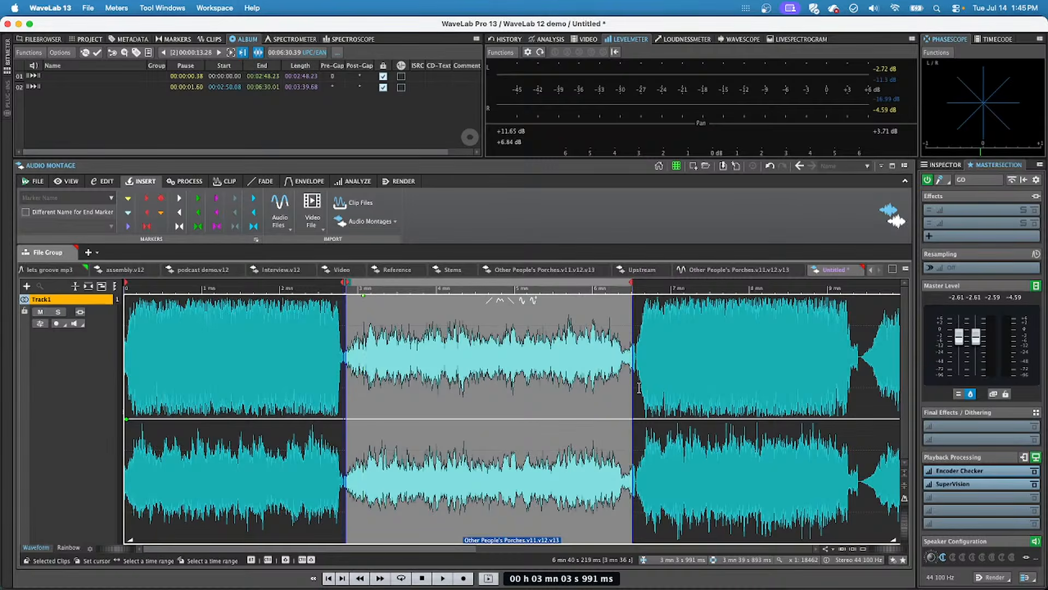
{"action": "mouse_move", "coordinate": [862, 380]}
{"action": "left_mouse_down"}
{"action": "mouse_move", "coordinate": [683, 404]}
{"action": "mouse_move", "coordinate": [632, 397]}
{"action": "left_mouse_up"}
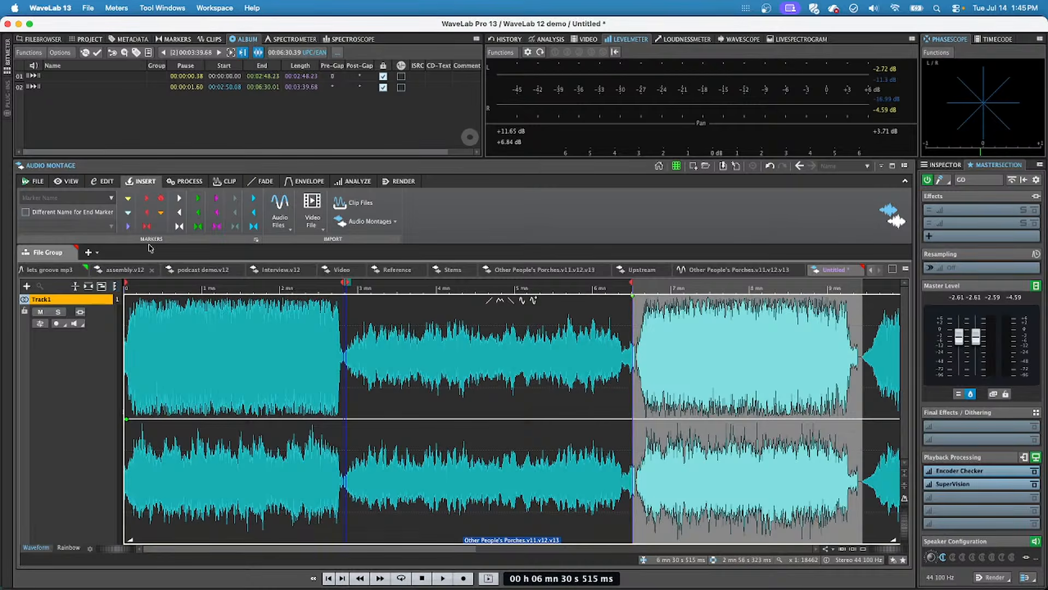
{"action": "left_click", "coordinate": [148, 226]}
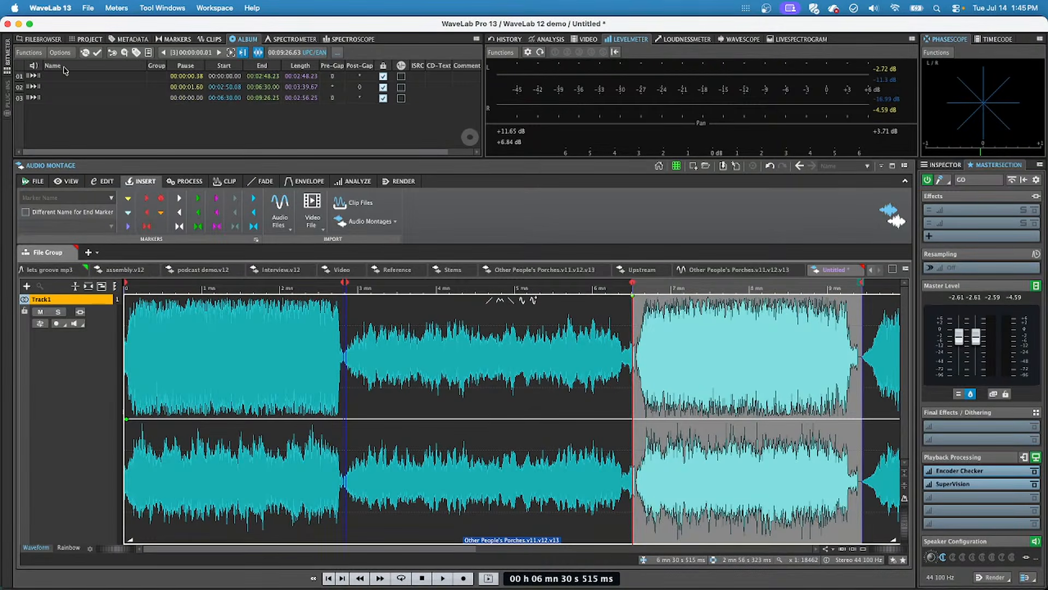
Name the third title "iutfv", the second "etrsjkufy" and the first "arestdgj" in the album list.
{"action": "left_click", "coordinate": [82, 98]}
{"action": "left_click", "coordinate": [82, 97]}
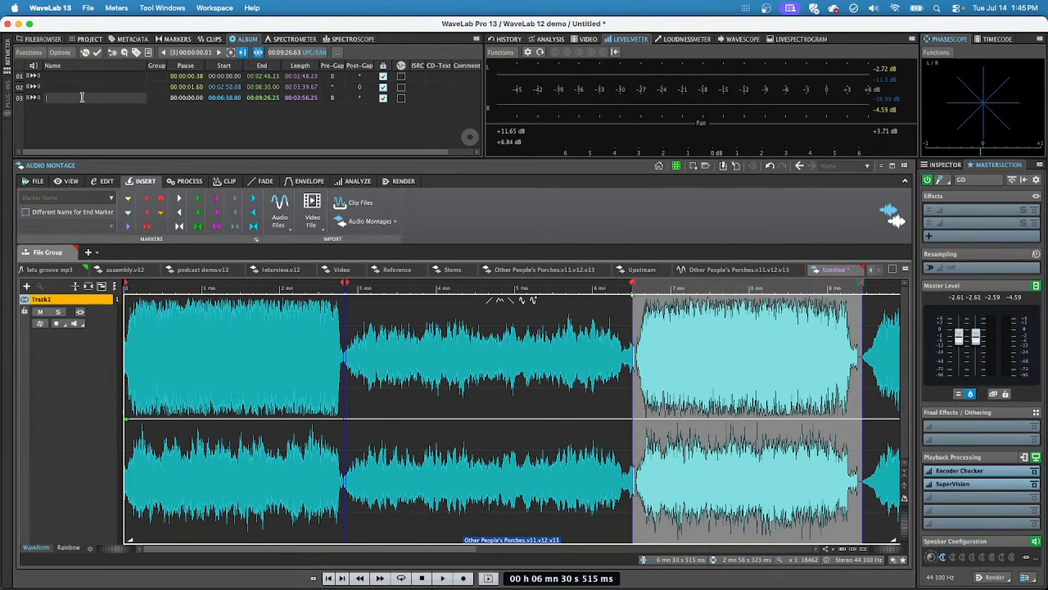
{"action": "type", "text": "iutfv"}
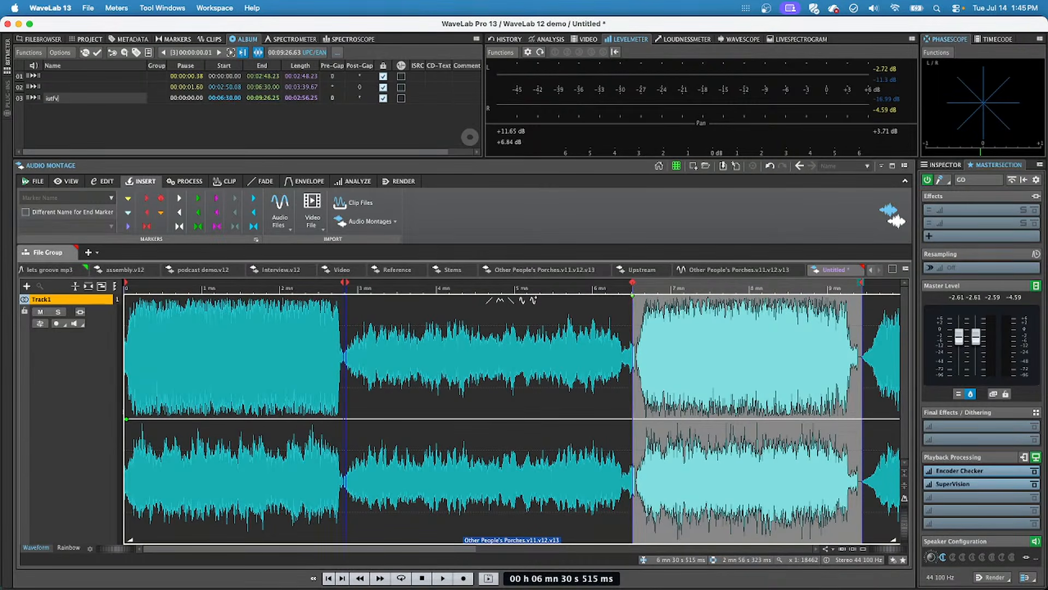
{"action": "left_click", "coordinate": [82, 91]}
{"action": "type", "text": "etrsjkufy"}
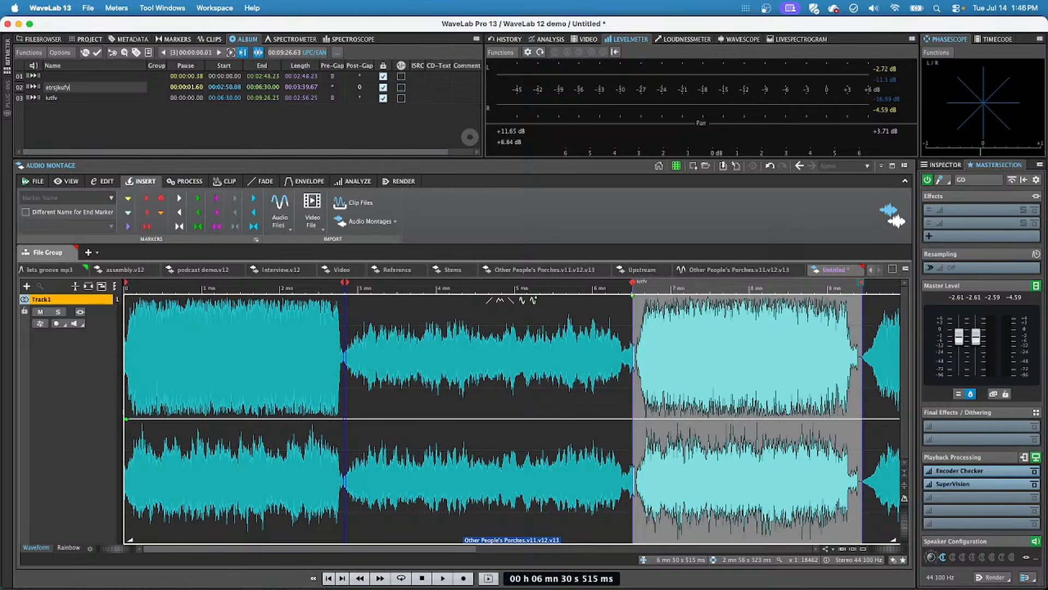
{"action": "key", "text": "Return"}
{"action": "left_click", "coordinate": [75, 79]}
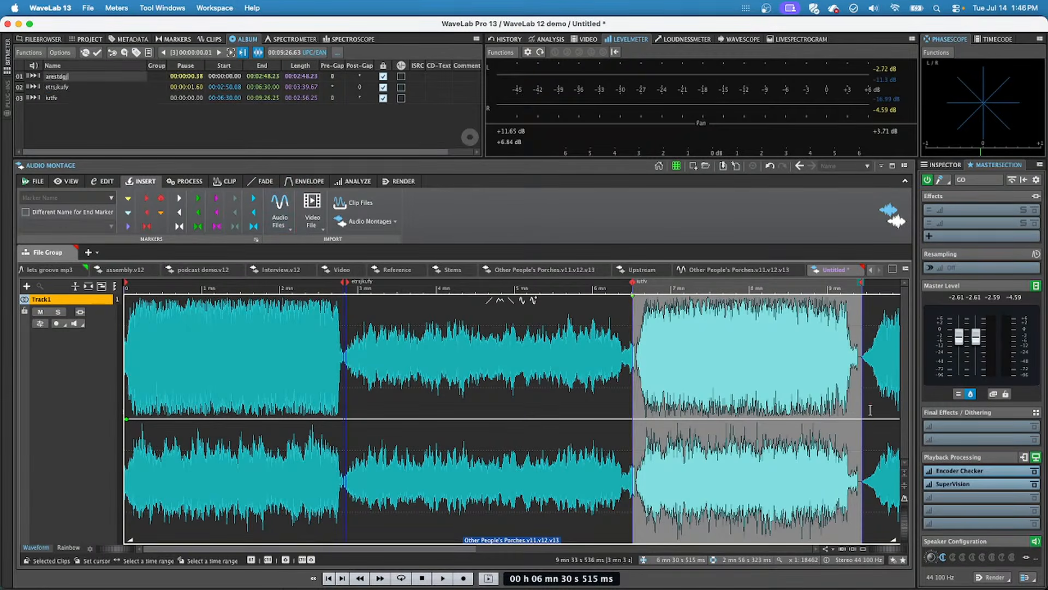
Mark the fourth song as a title from about 9 min 26.8 s to 11 min 48.8 s, starting after the third title's end marker.
{"action": "left_click_drag", "start_coordinate": [859, 409], "coordinate": [680, 416]}
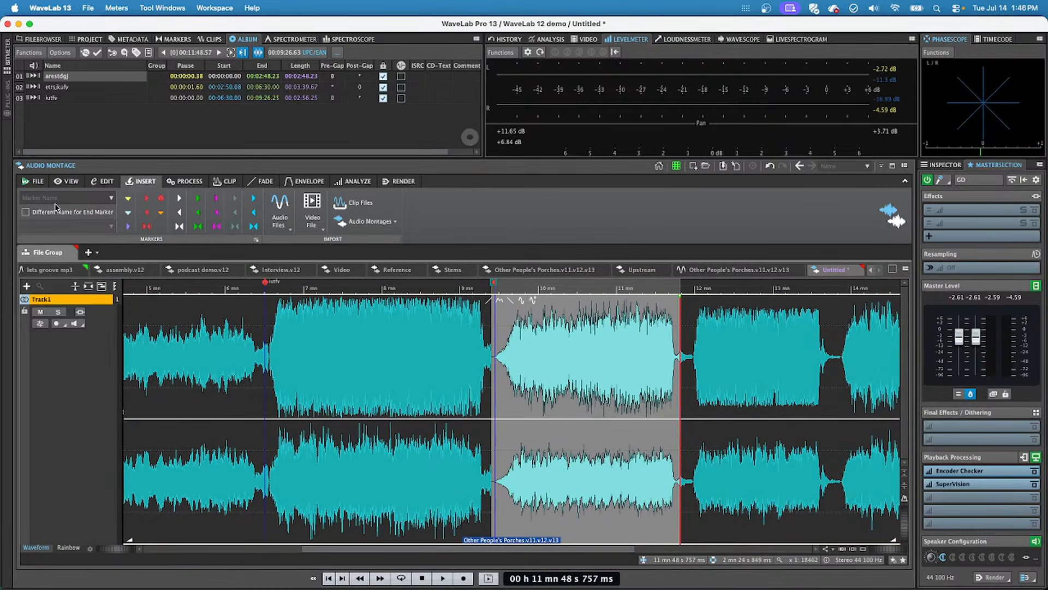
{"action": "left_click", "coordinate": [146, 226]}
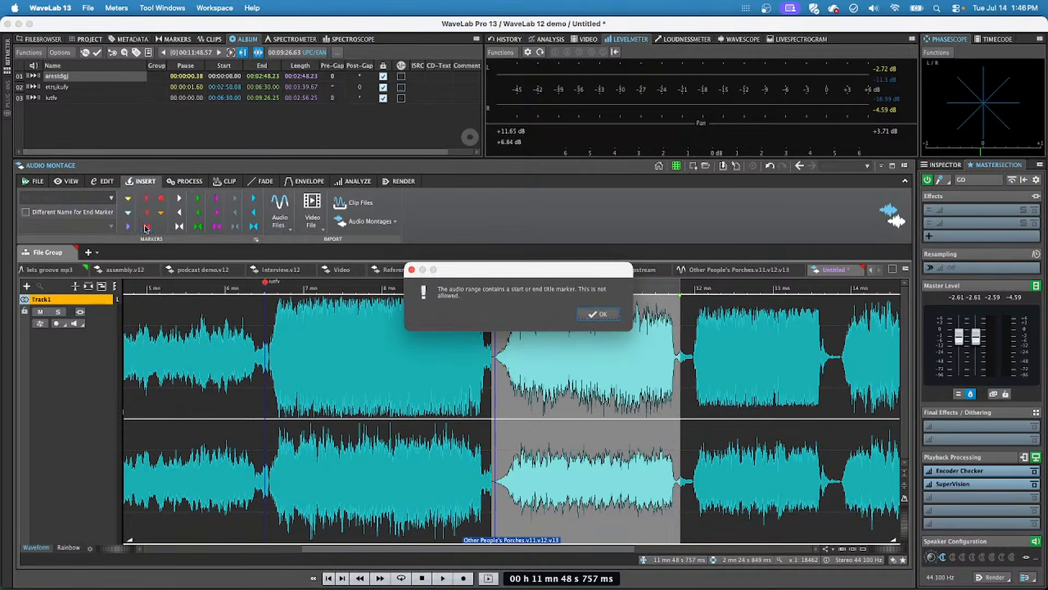
{"action": "left_click", "coordinate": [613, 317]}
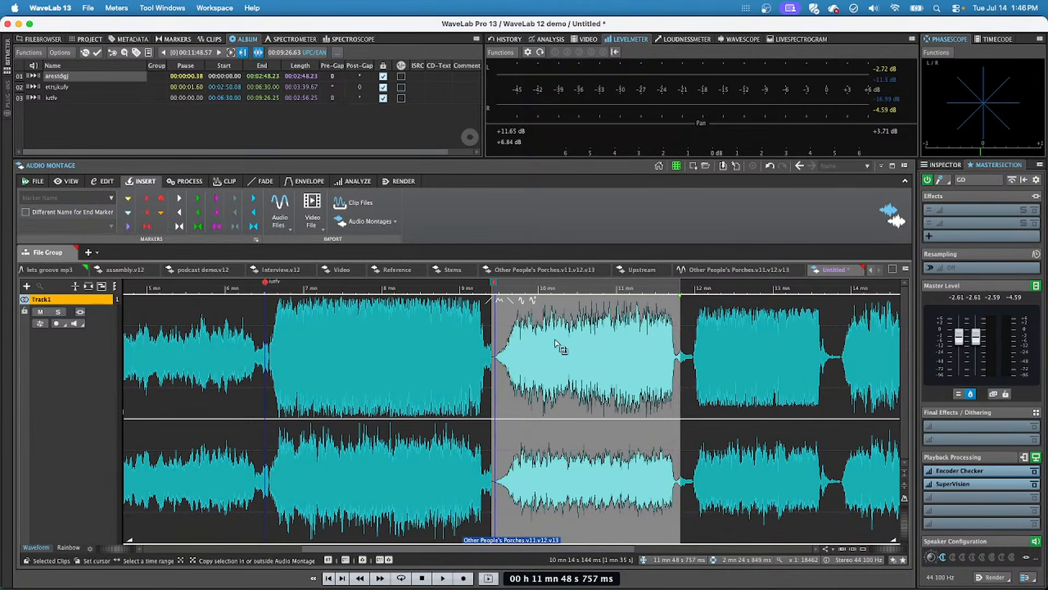
{"action": "left_click_drag", "start_coordinate": [490, 392], "coordinate": [495, 393]}
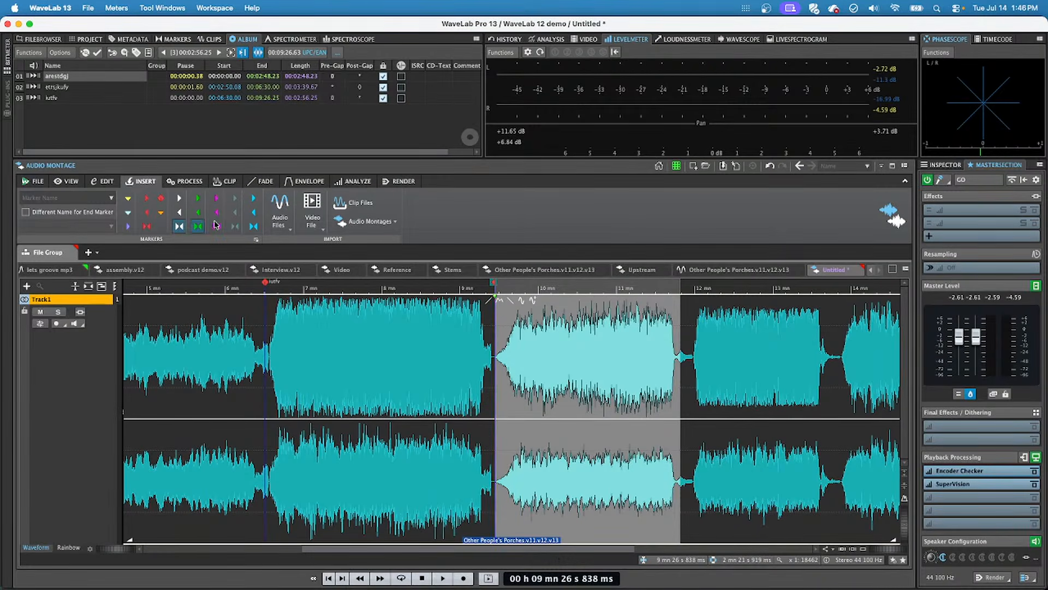
{"action": "left_click", "coordinate": [147, 226]}
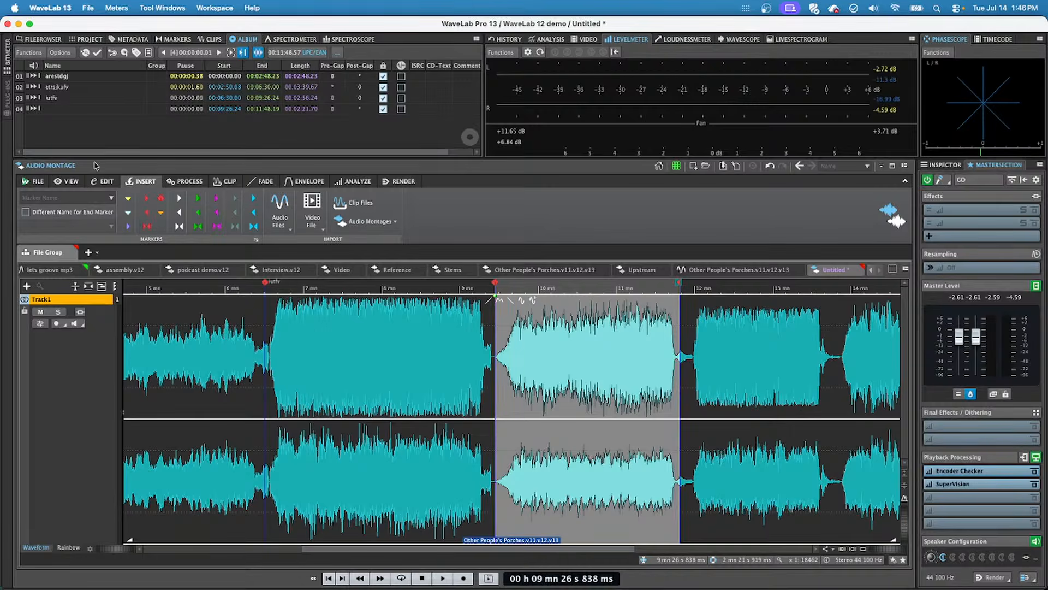
Name the fourth title "astrdytuy" in the album list.
{"action": "double_click", "coordinate": [70, 109]}
{"action": "type", "text": "a"}
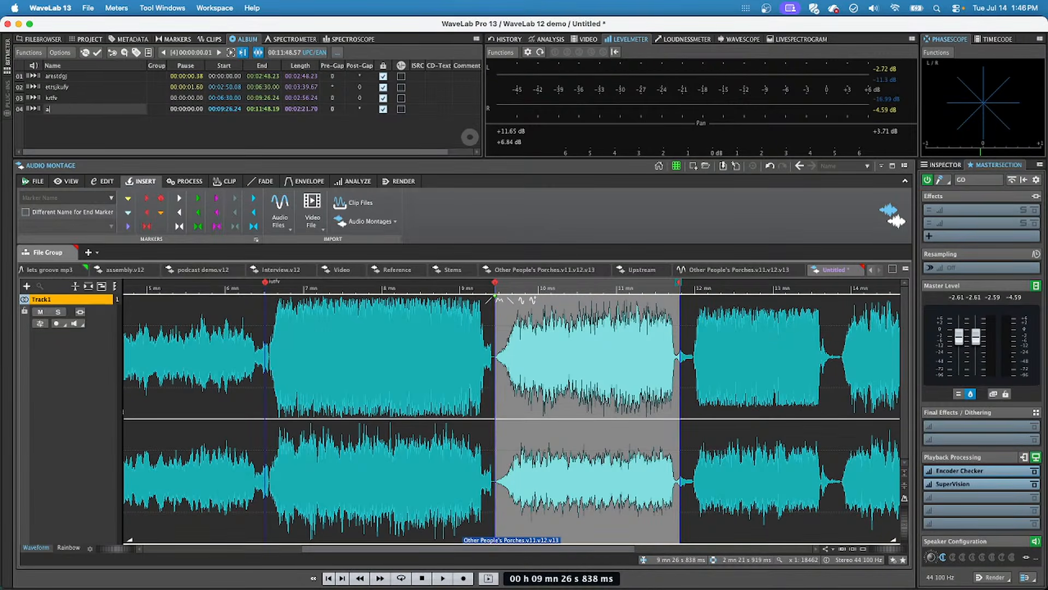
{"action": "type", "text": "strdytuy"}
{"action": "key", "text": "Return"}
Mark the fifth song as a title starting at about 11 min 59 s and lasting about 1 min 45 s.
{"action": "left_click_drag", "start_coordinate": [831, 382], "coordinate": [691, 386]}
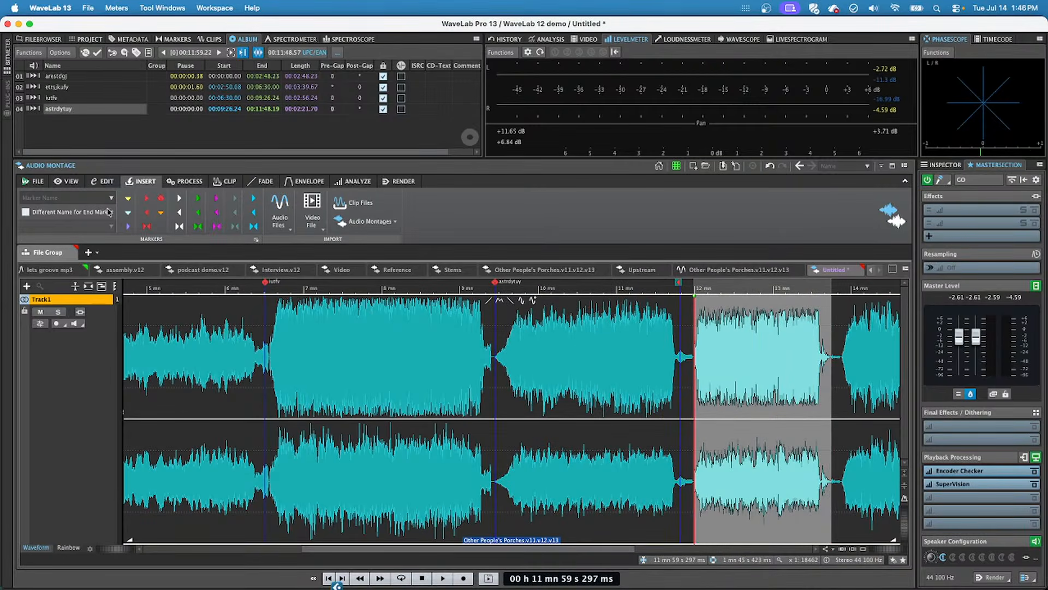
{"action": "left_click", "coordinate": [147, 226]}
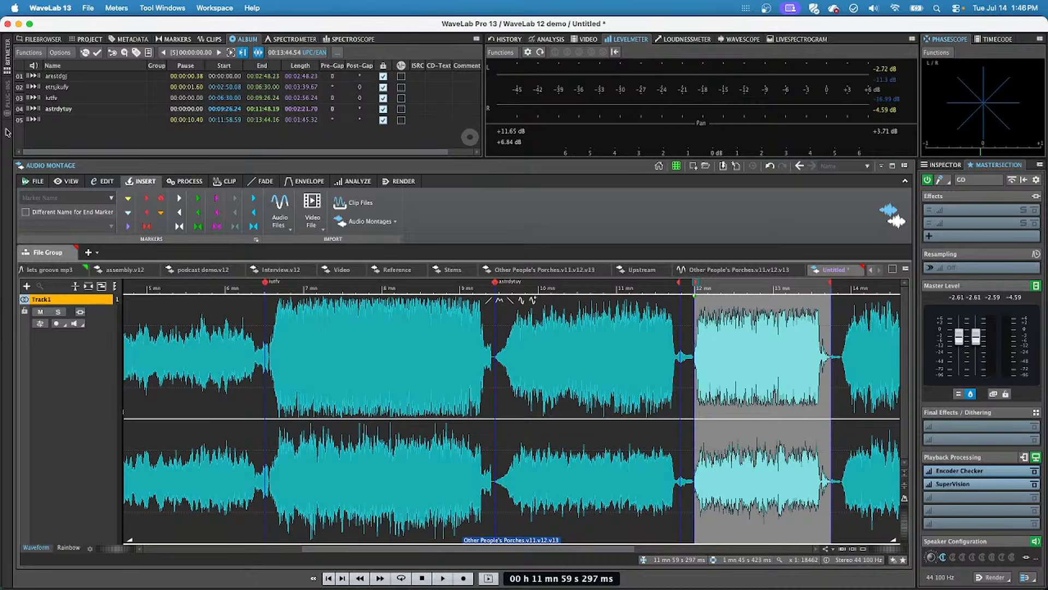
Name the fifth title "atuydtufyiu" in the album list.
{"action": "double_click", "coordinate": [70, 118]}
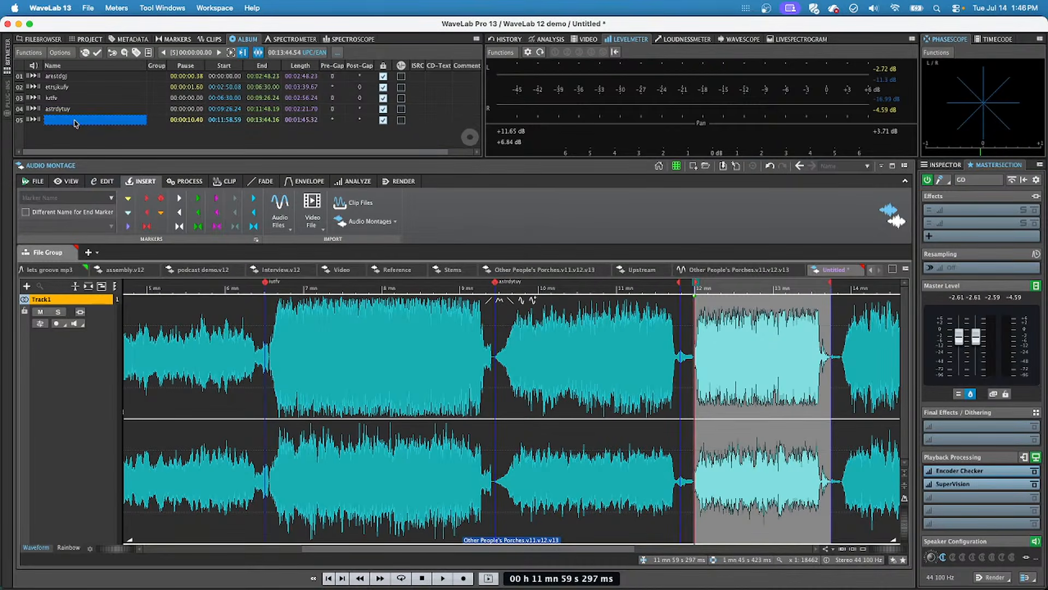
{"action": "type", "text": "atuydtufylu"}
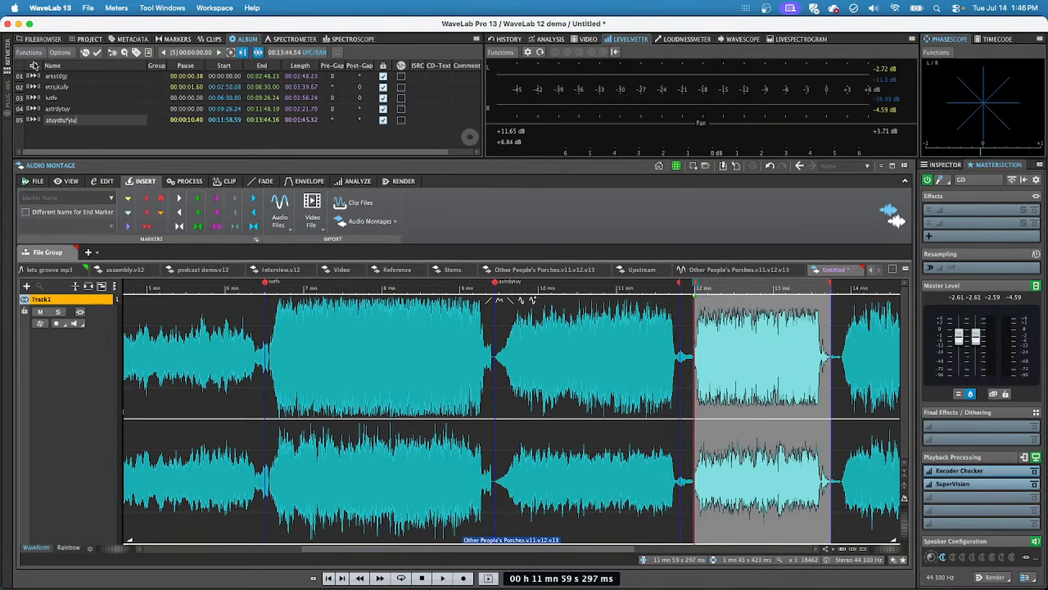
View the Write Audio CD or DDP settings for the DDP Image device and close them without writing anything.
{"action": "left_click", "coordinate": [33, 53]}
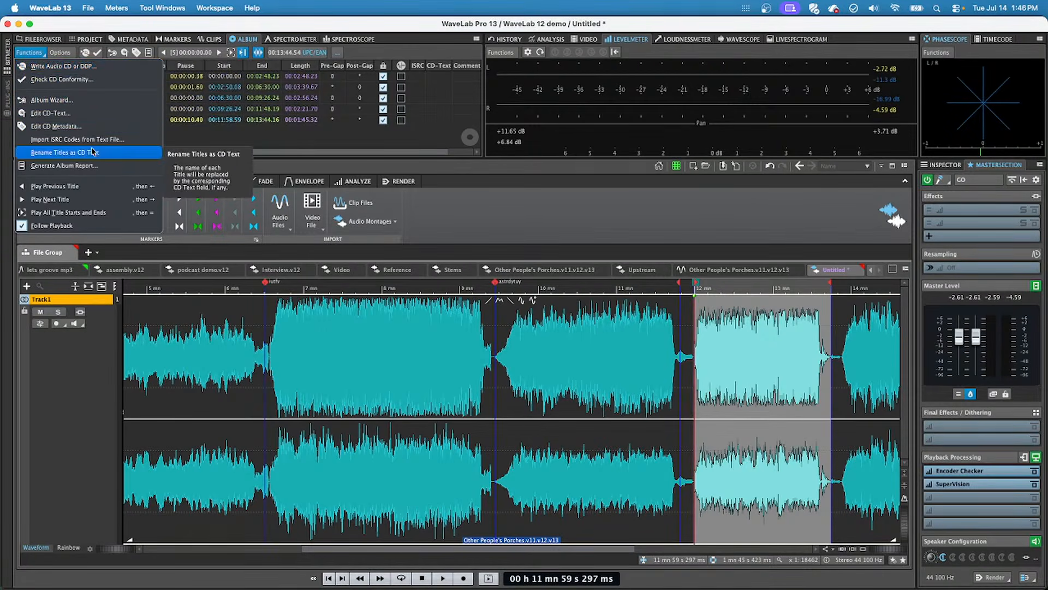
{"action": "left_click", "coordinate": [118, 67]}
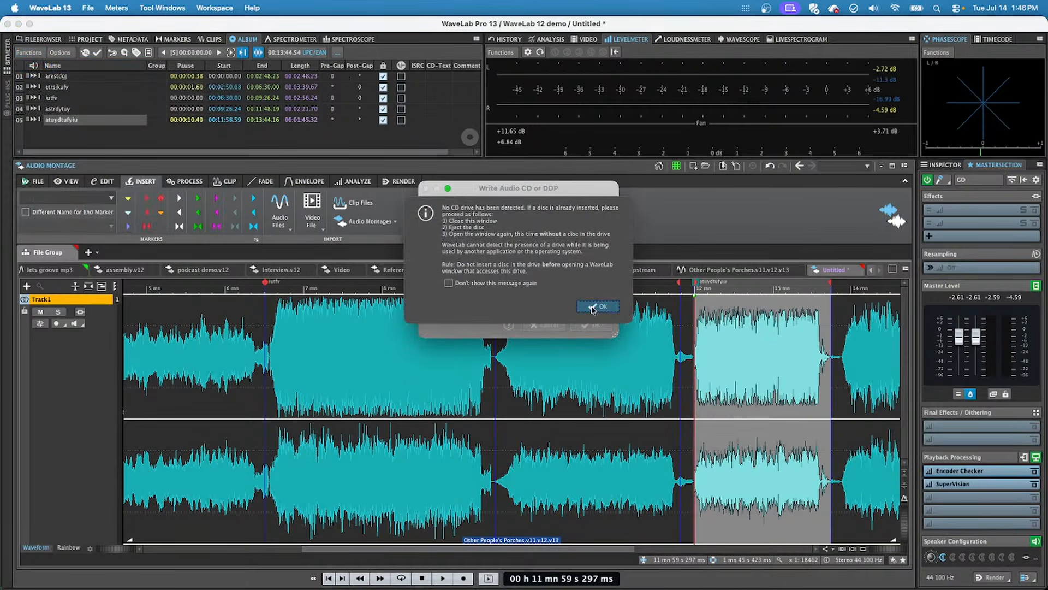
{"action": "left_click", "coordinate": [593, 308]}
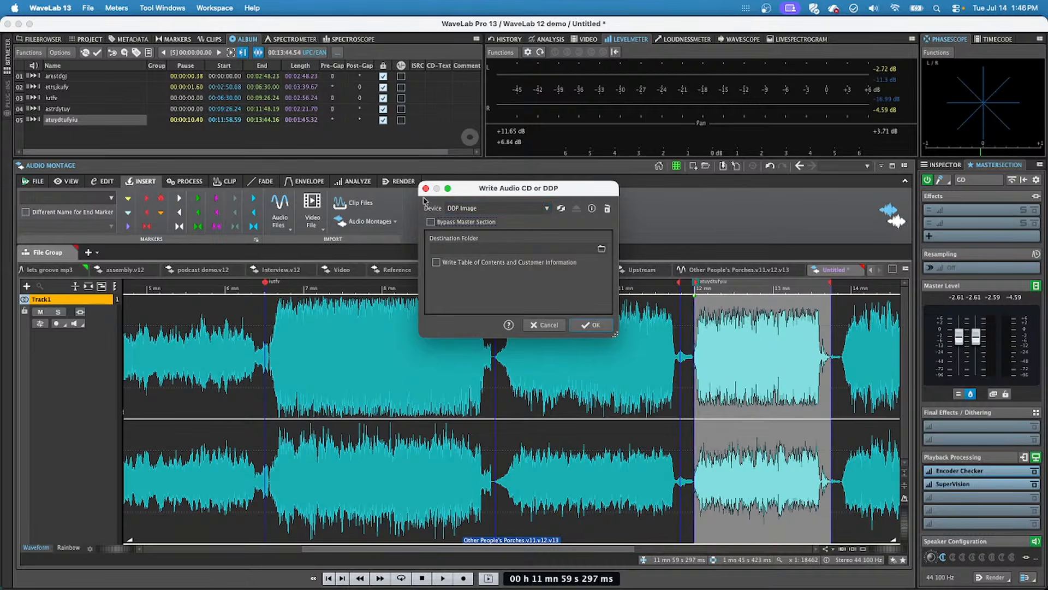
{"action": "left_click", "coordinate": [545, 325]}
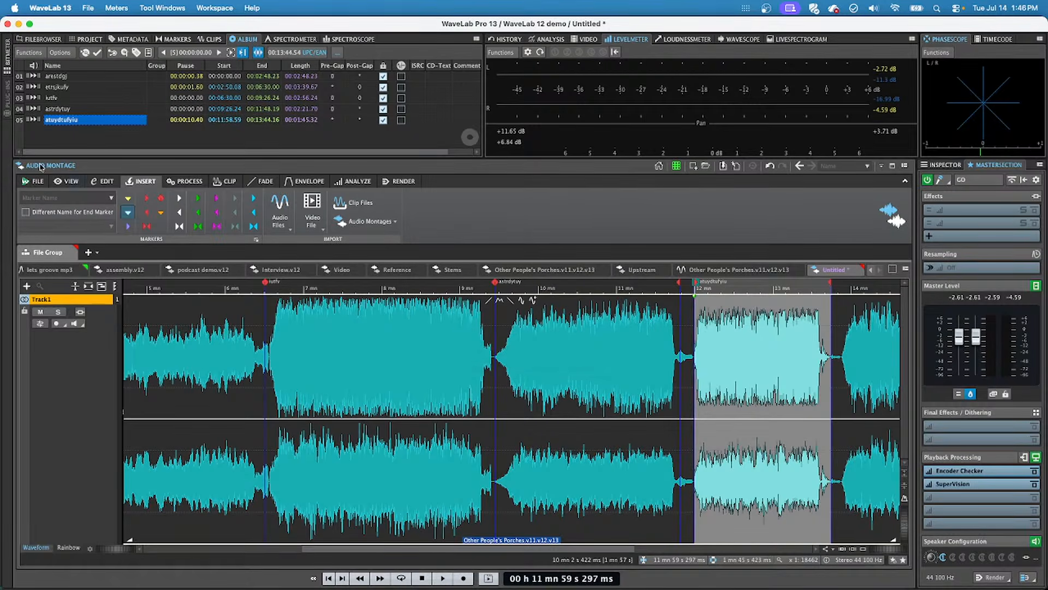
Check the album's title list for CD conformity and dismiss the report.
{"action": "left_click", "coordinate": [30, 52]}
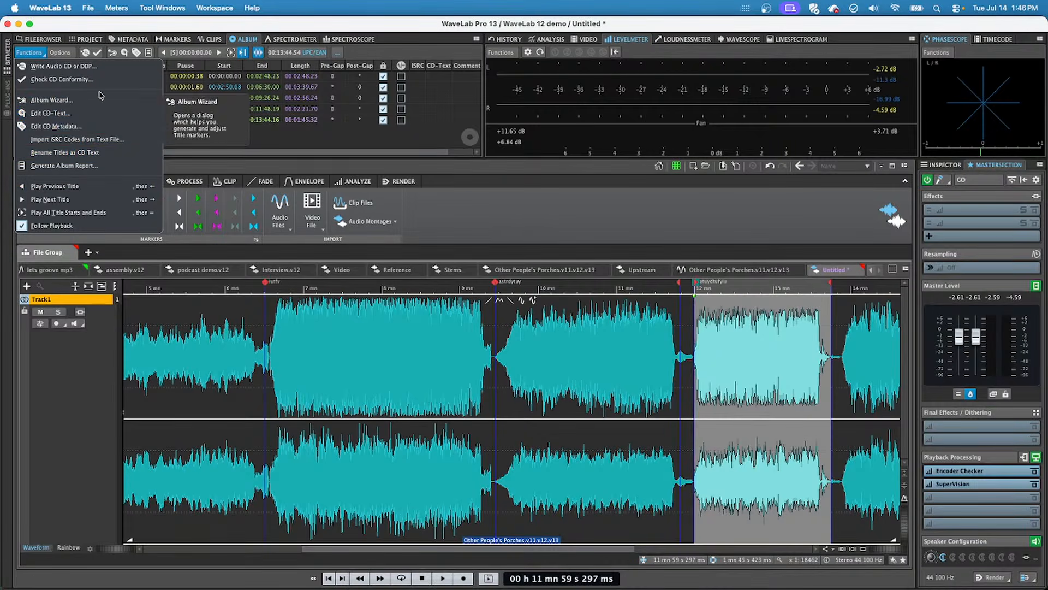
{"action": "left_click", "coordinate": [82, 79]}
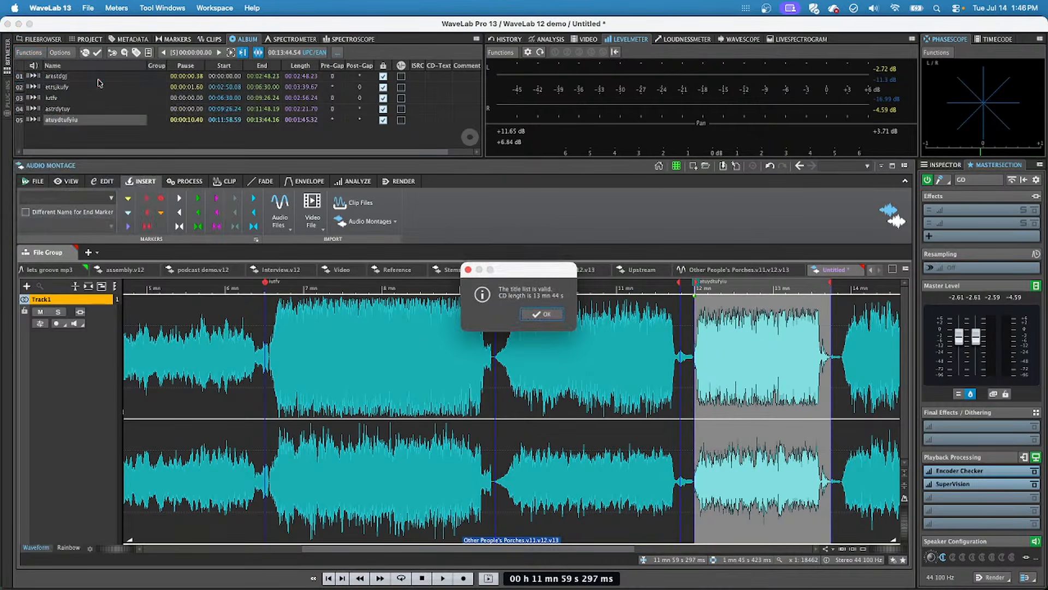
{"action": "left_click", "coordinate": [546, 315]}
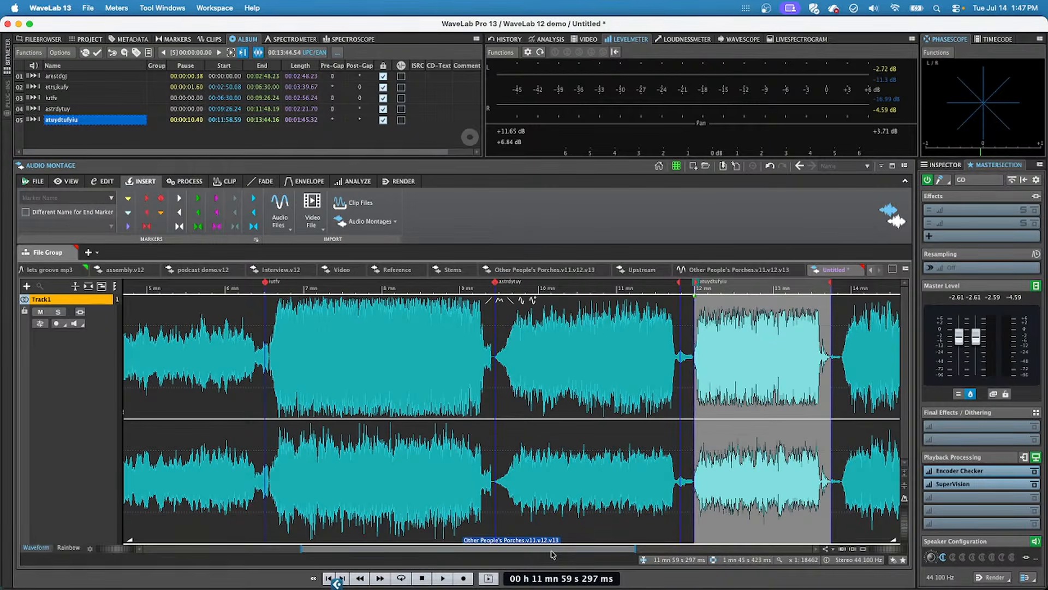
Quit WaveLab without saving the modified WaveLab 12 demo project or the untitled audio montage.
{"action": "key", "text": "super+q"}
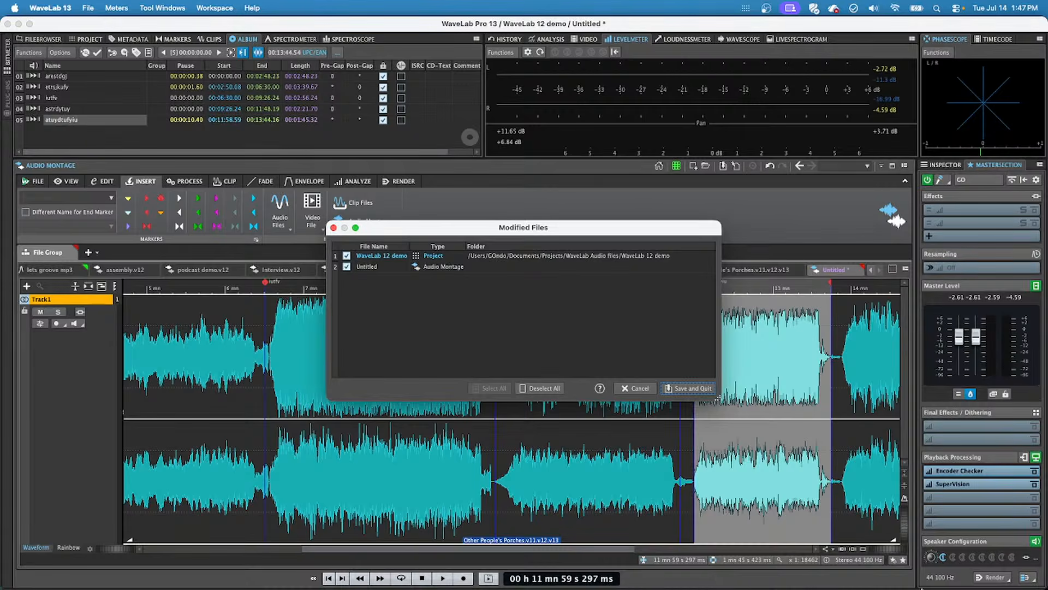
{"action": "left_click", "coordinate": [529, 388]}
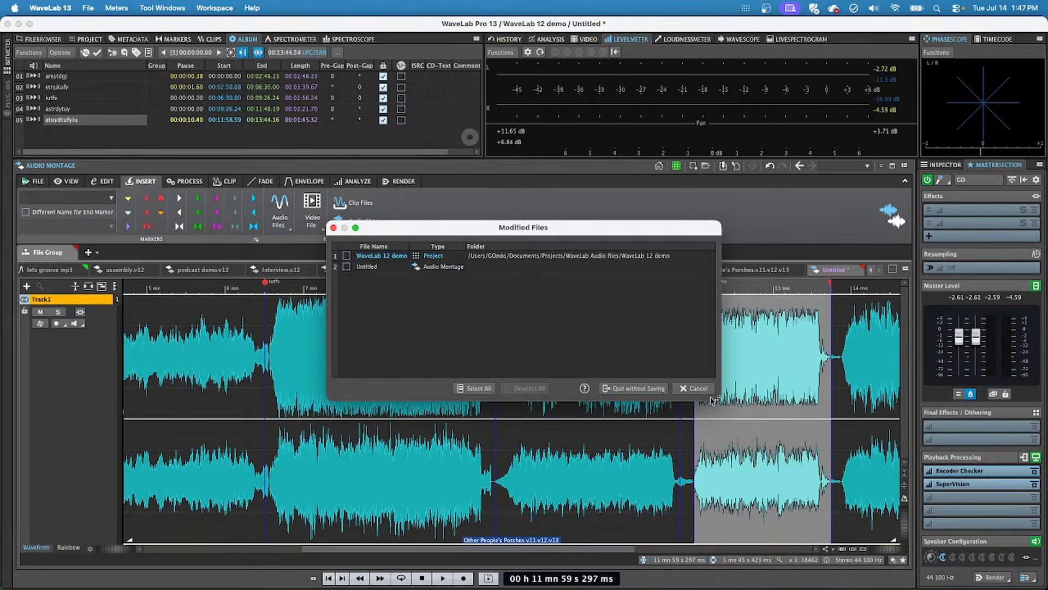
{"action": "left_click", "coordinate": [634, 388]}
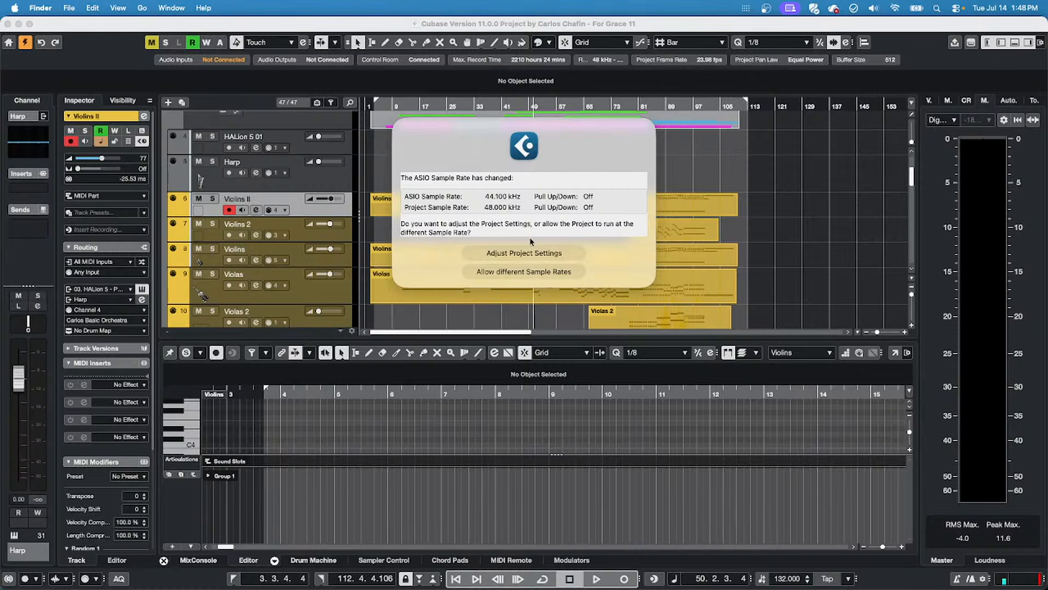
In Cubase, allow different sample rates for the open project and create an empty project in the Live Streams folder.
{"action": "left_click", "coordinate": [573, 271]}
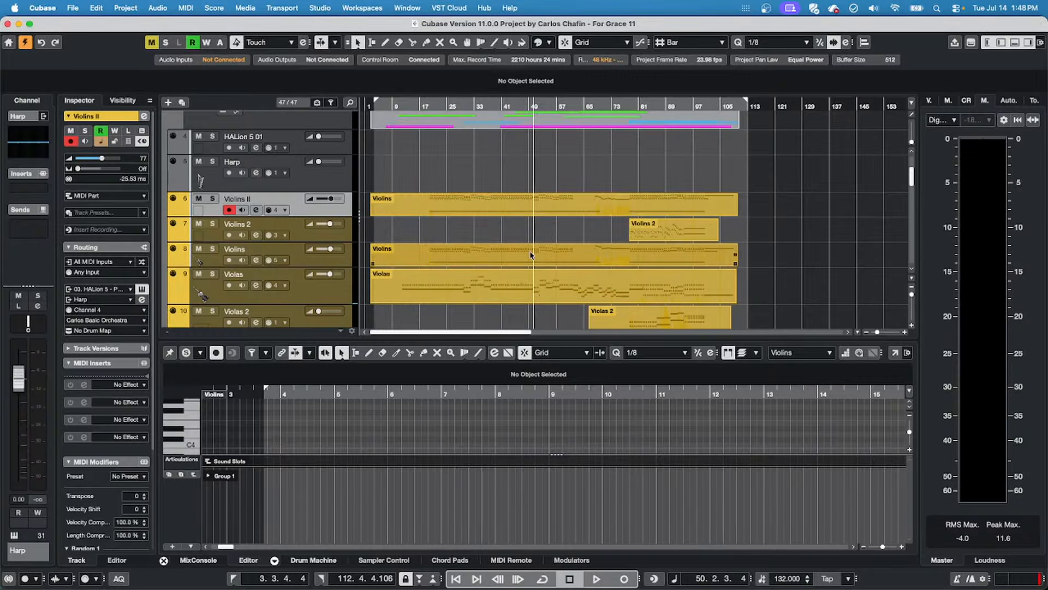
{"action": "left_click", "coordinate": [72, 8]}
{"action": "mouse_move", "coordinate": [130, 269]}
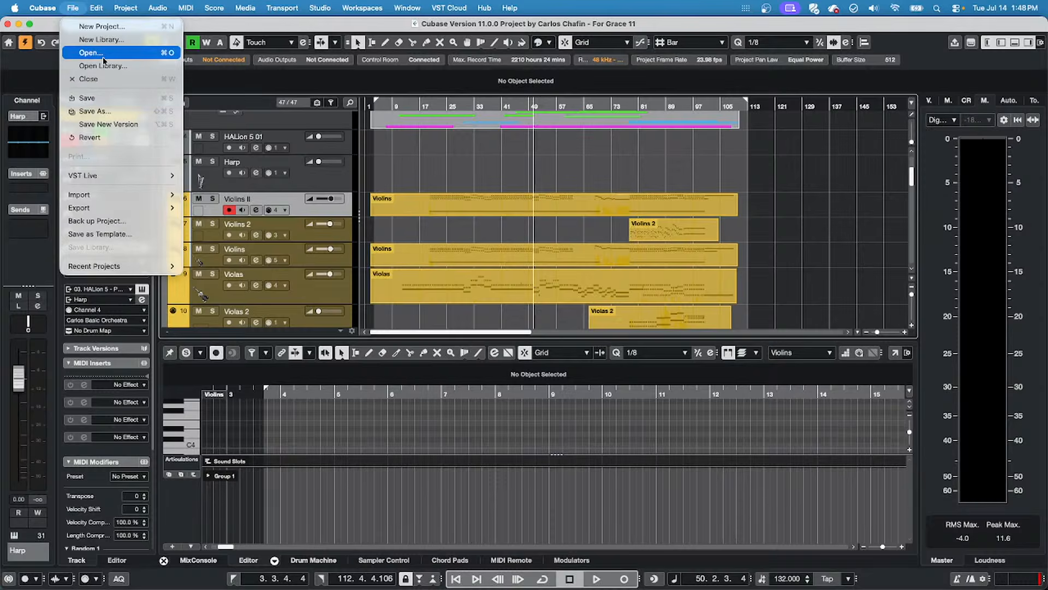
{"action": "left_click", "coordinate": [115, 27]}
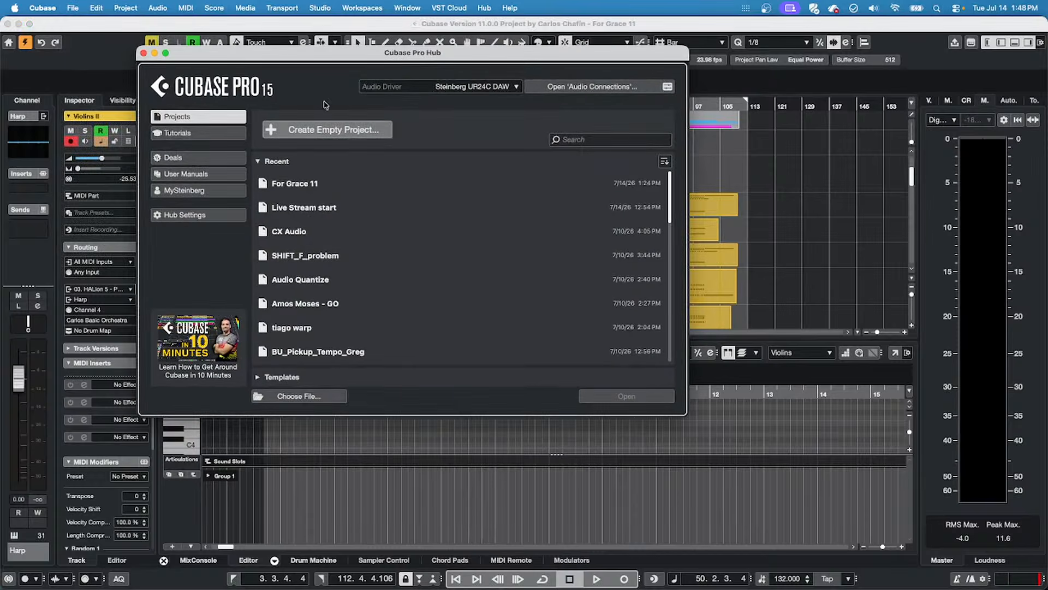
{"action": "left_click", "coordinate": [354, 131]}
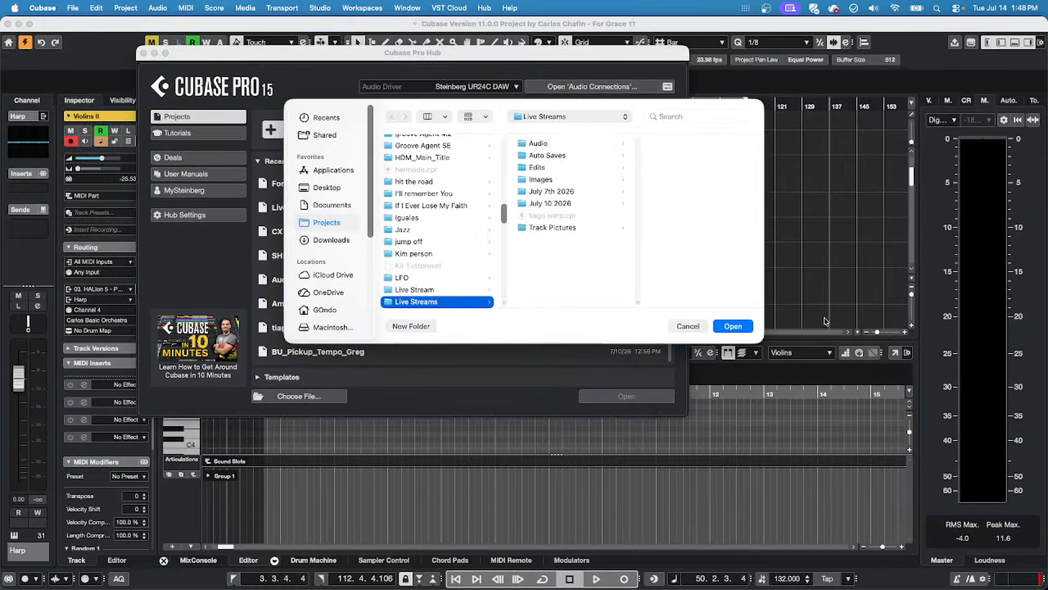
{"action": "left_click", "coordinate": [731, 326]}
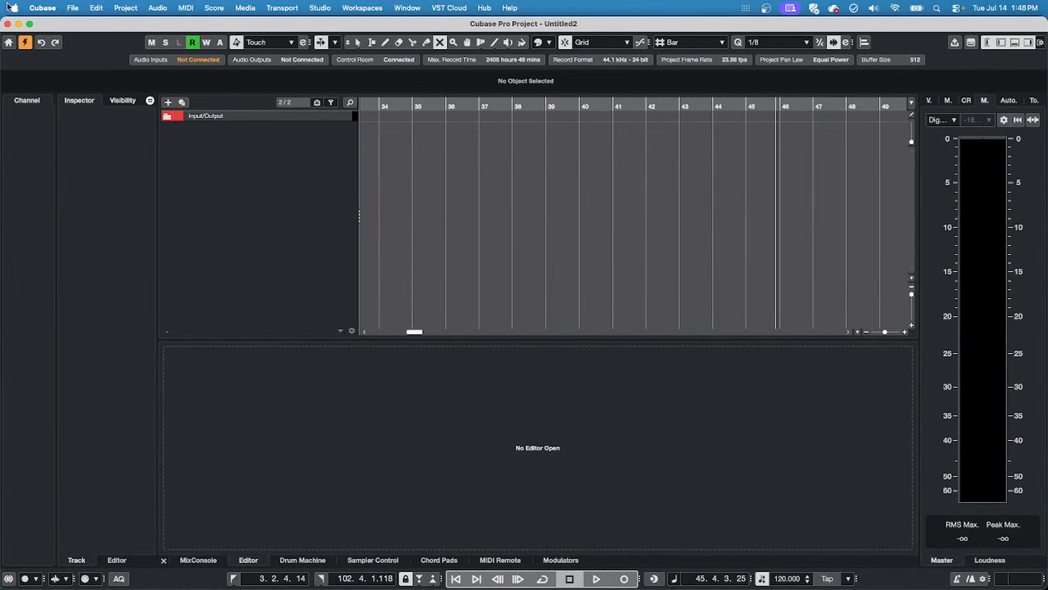
Import the audio file 02 Upstream 030515.wav from the Audio folder of the 02 Upstream project.
{"action": "left_click", "coordinate": [71, 8]}
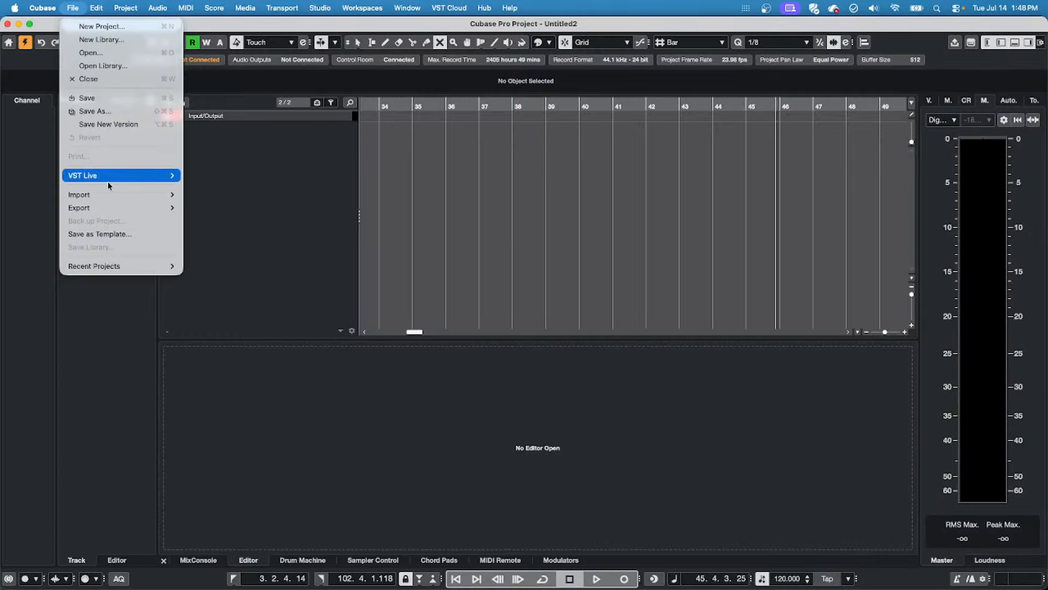
{"action": "mouse_move", "coordinate": [110, 195]}
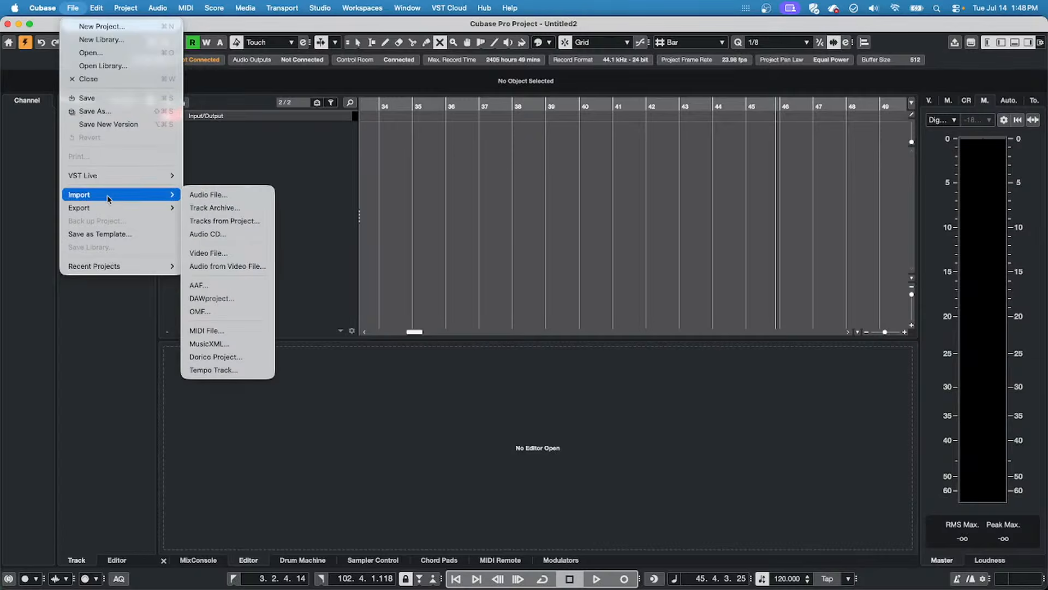
{"action": "left_click", "coordinate": [271, 195]}
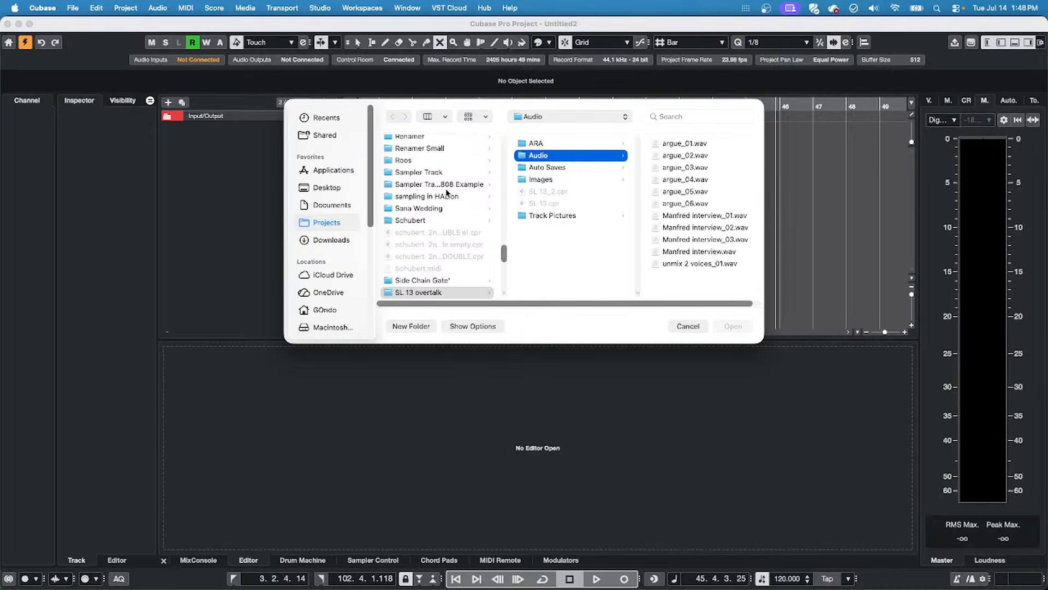
{"action": "scroll", "coordinate": [447, 192], "scroll_direction": "up", "scroll_amount": 10}
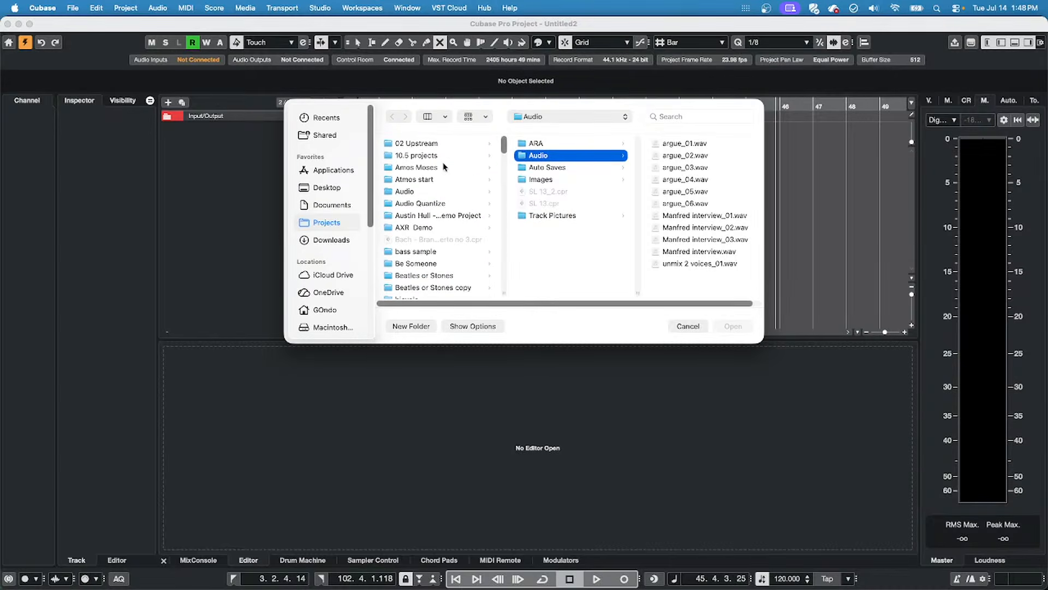
{"action": "left_click", "coordinate": [413, 144]}
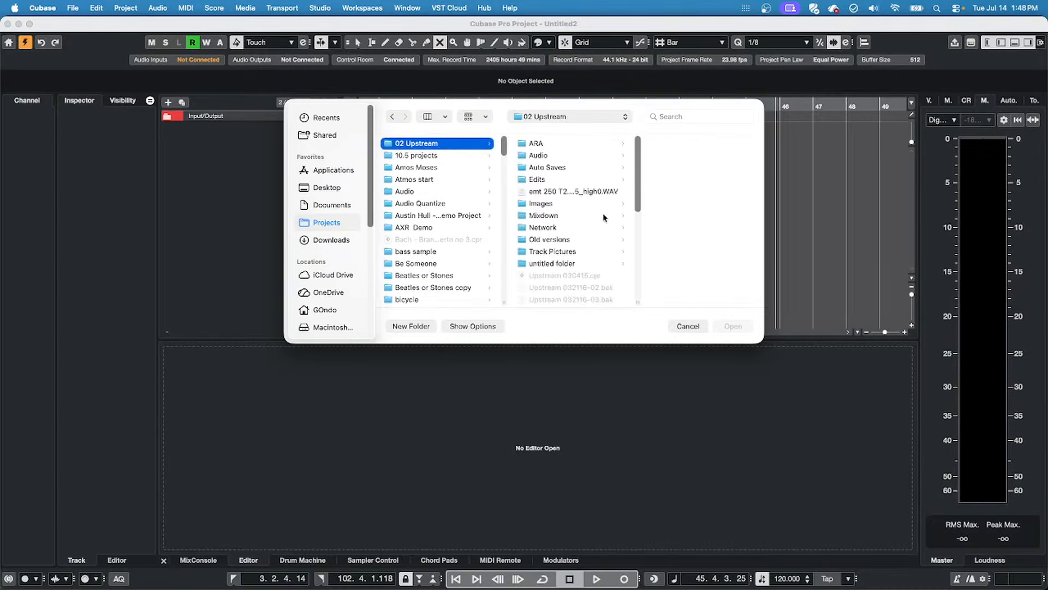
{"action": "left_click", "coordinate": [539, 216]}
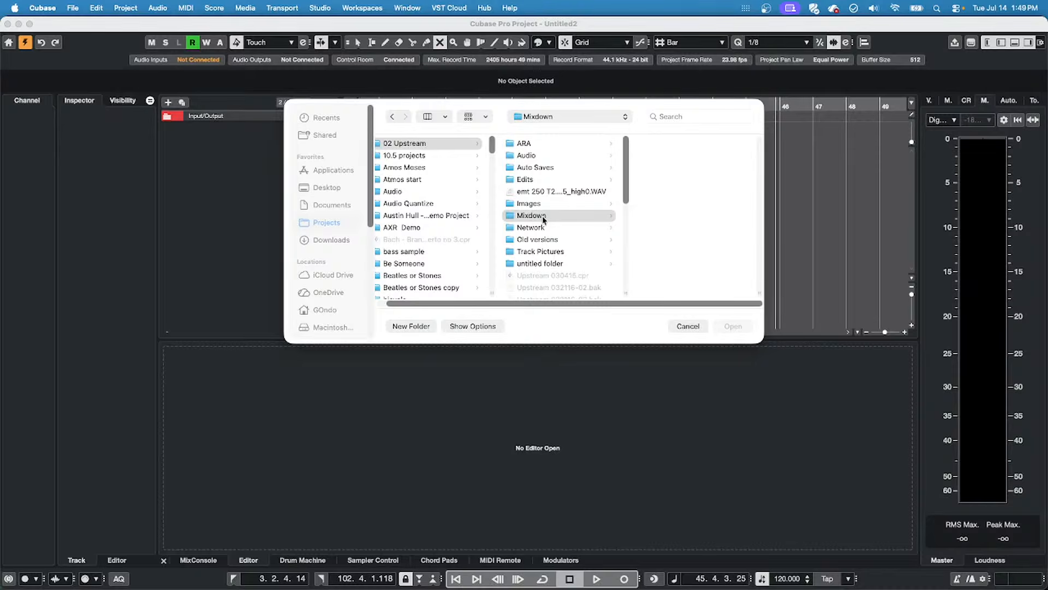
{"action": "left_click", "coordinate": [528, 156]}
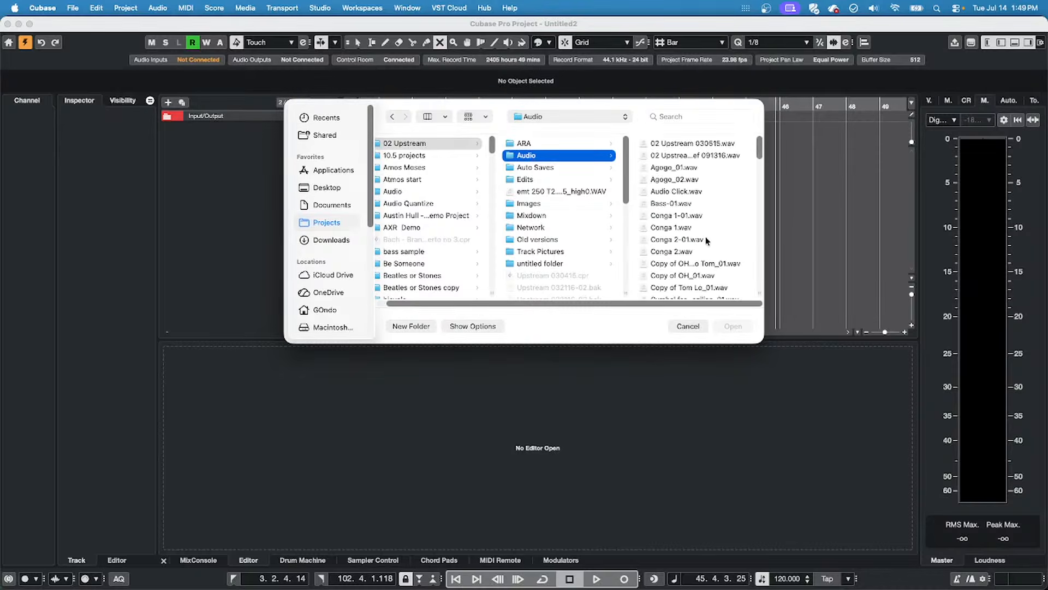
{"action": "left_click", "coordinate": [686, 144]}
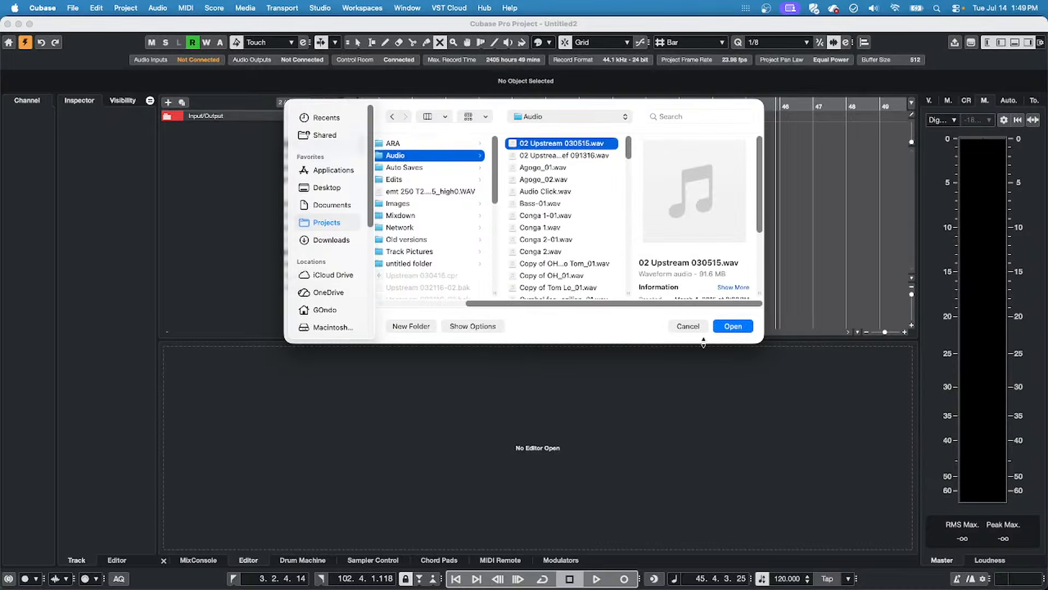
{"action": "left_click", "coordinate": [734, 327]}
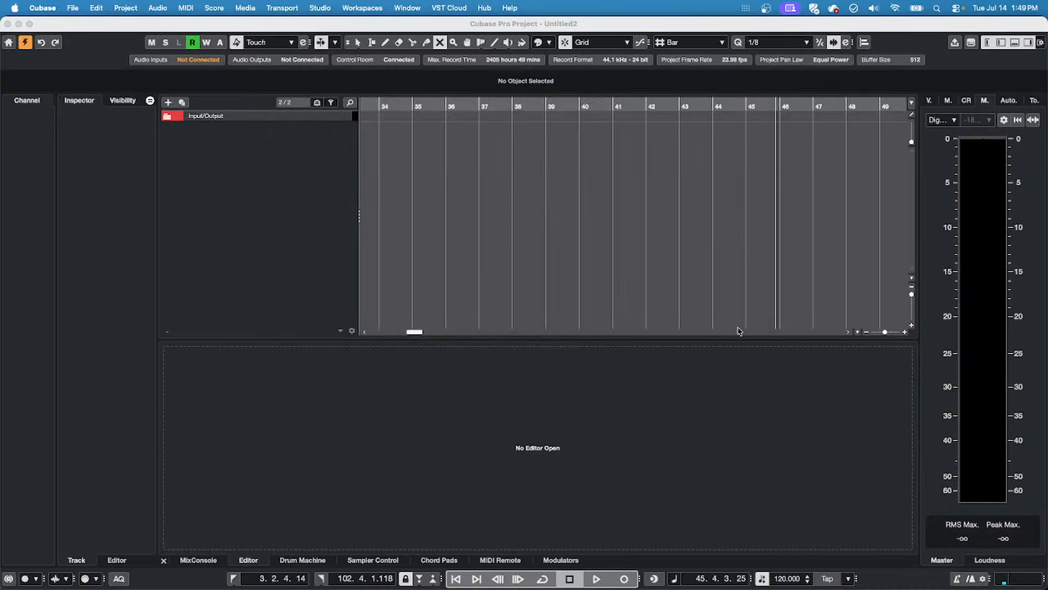
Play back the imported 02 Upstream 030515 event, move it to the project start at 1.1.1.0, and stop playback.
{"action": "key", "text": "space"}
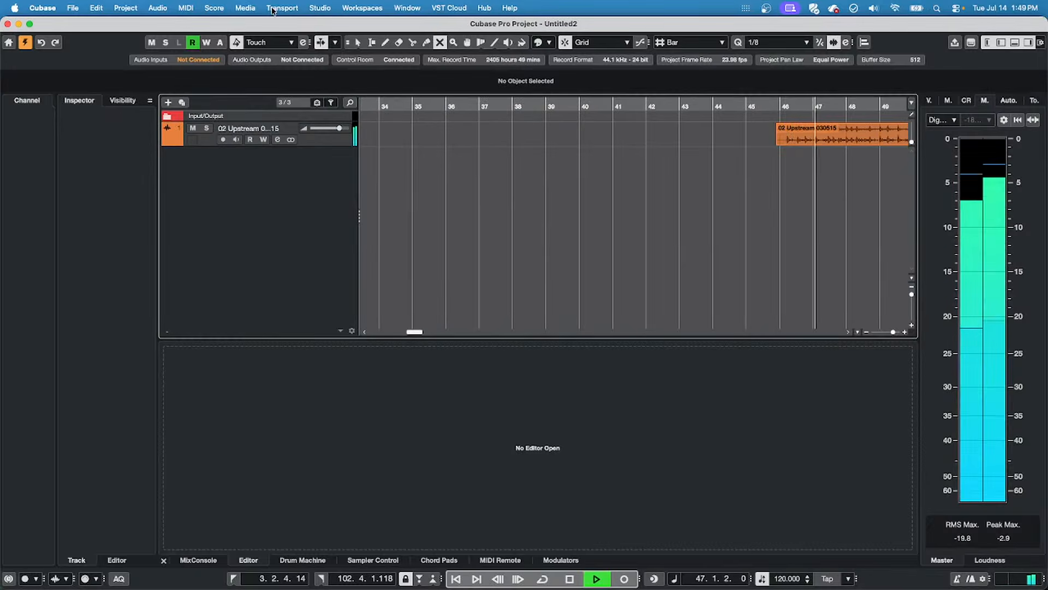
{"action": "key", "text": "g"}
{"action": "key", "text": "g"}
{"action": "key", "text": "g"}
{"action": "key", "text": "g"}
{"action": "key", "text": "g"}
{"action": "key", "text": "g"}
{"action": "key", "text": "g"}
{"action": "key", "text": "g"}
{"action": "key", "text": "g"}
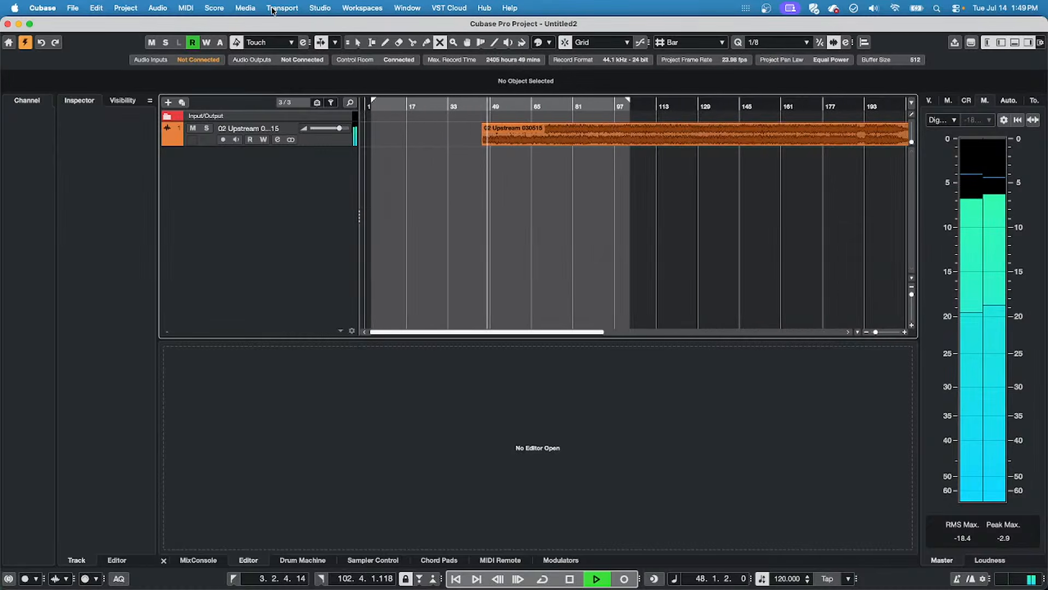
{"action": "right_click", "coordinate": [538, 143]}
{"action": "left_click", "coordinate": [542, 145]}
{"action": "left_click_drag", "start_coordinate": [402, 137], "coordinate": [402, 137]}
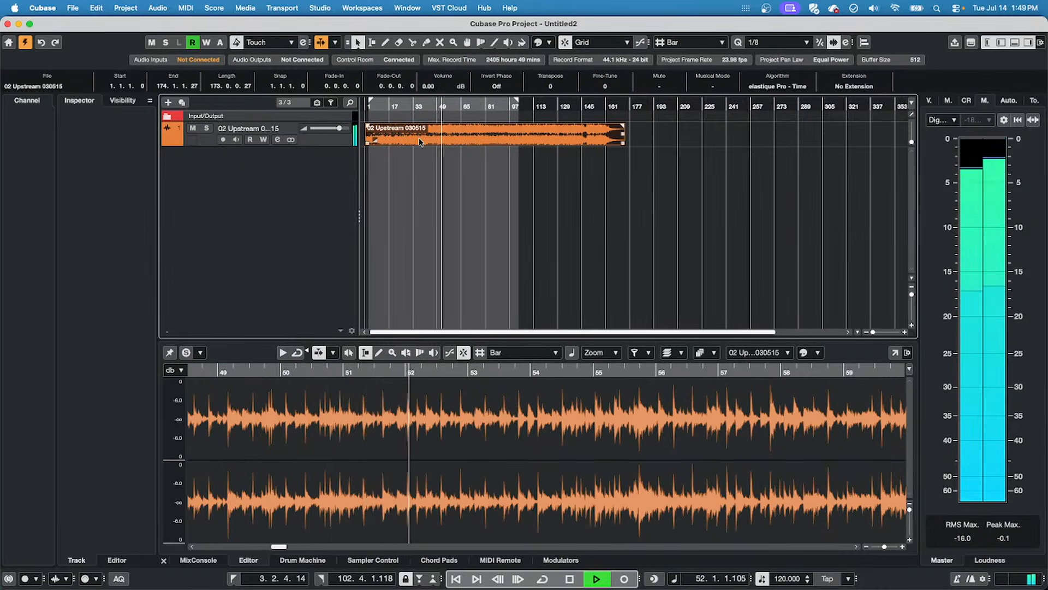
{"action": "key", "text": "space"}
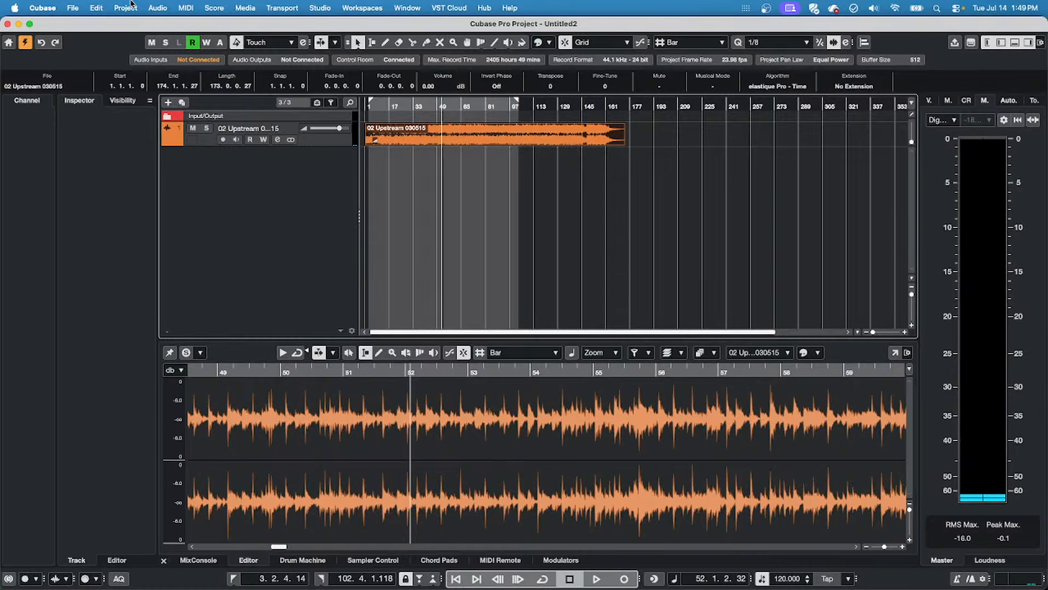
Set SpectraLayers as the extension of the 02 Upstream 030515 audio track.
{"action": "left_click", "coordinate": [158, 8]}
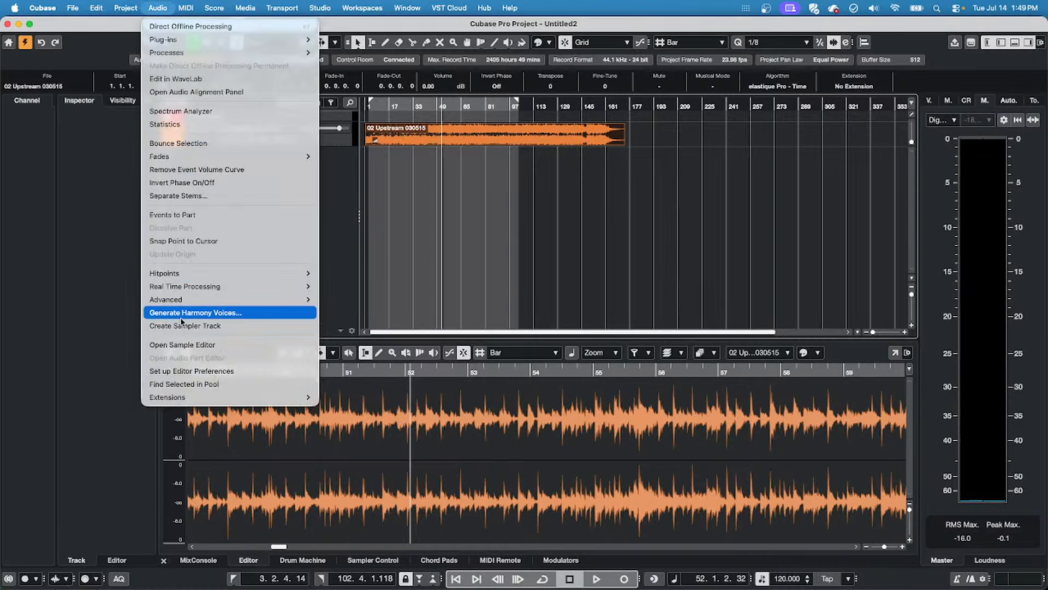
{"action": "left_click", "coordinate": [398, 210]}
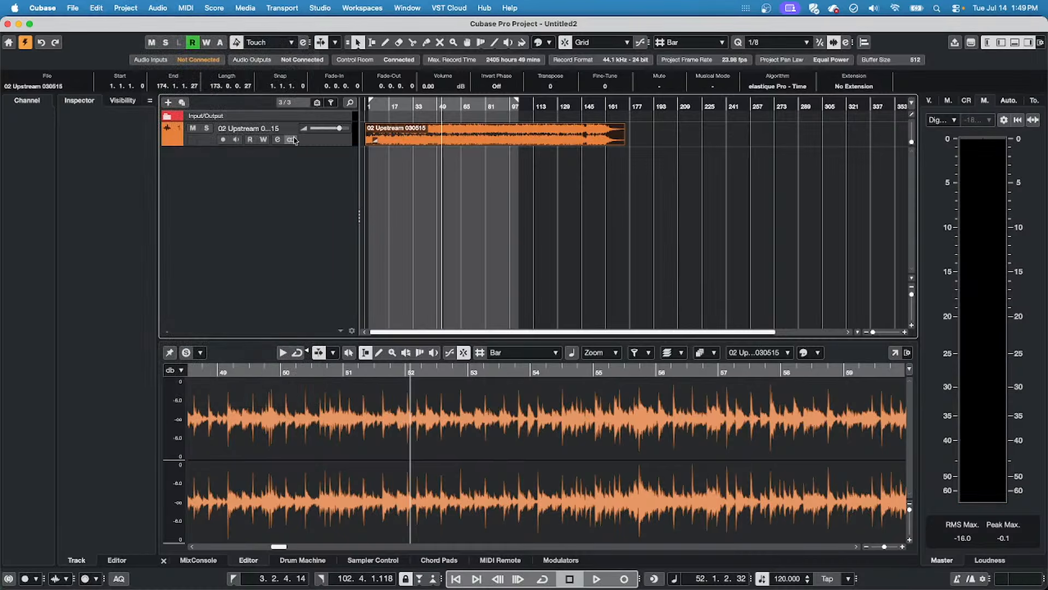
{"action": "left_click", "coordinate": [329, 144]}
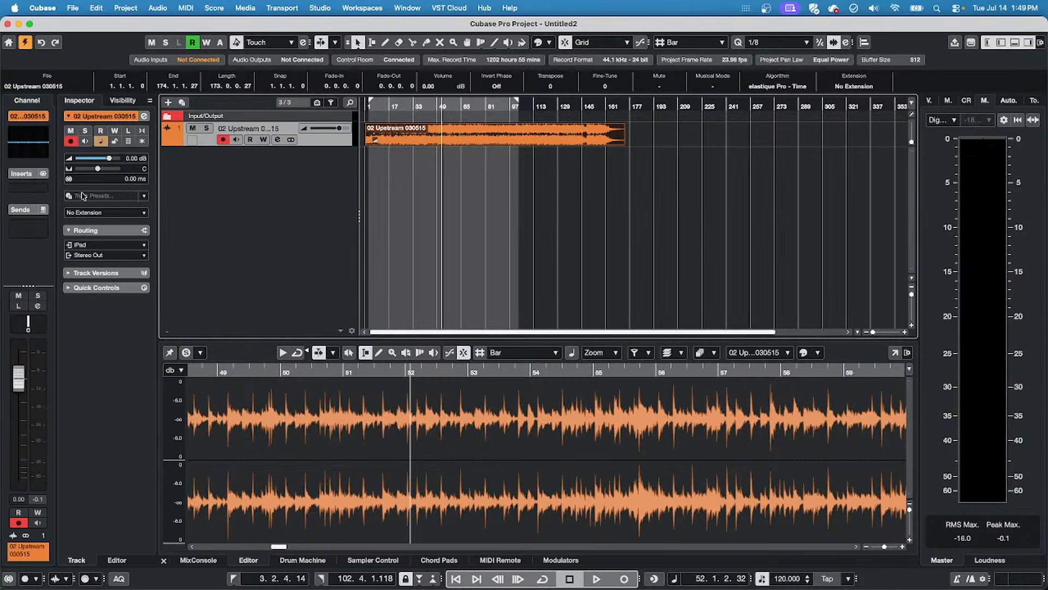
{"action": "left_click", "coordinate": [109, 213]}
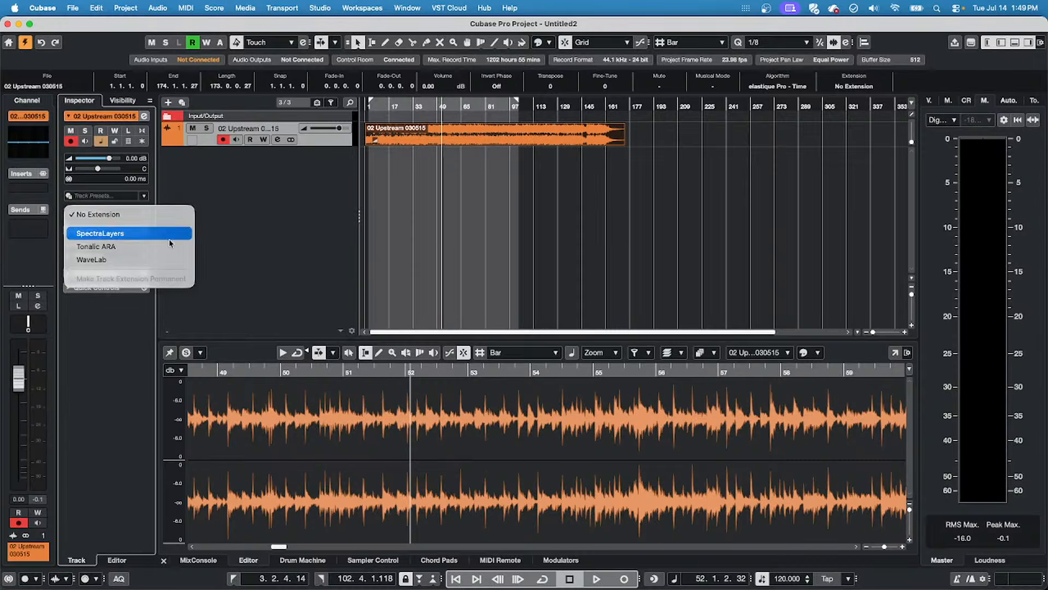
{"action": "left_click", "coordinate": [387, 227]}
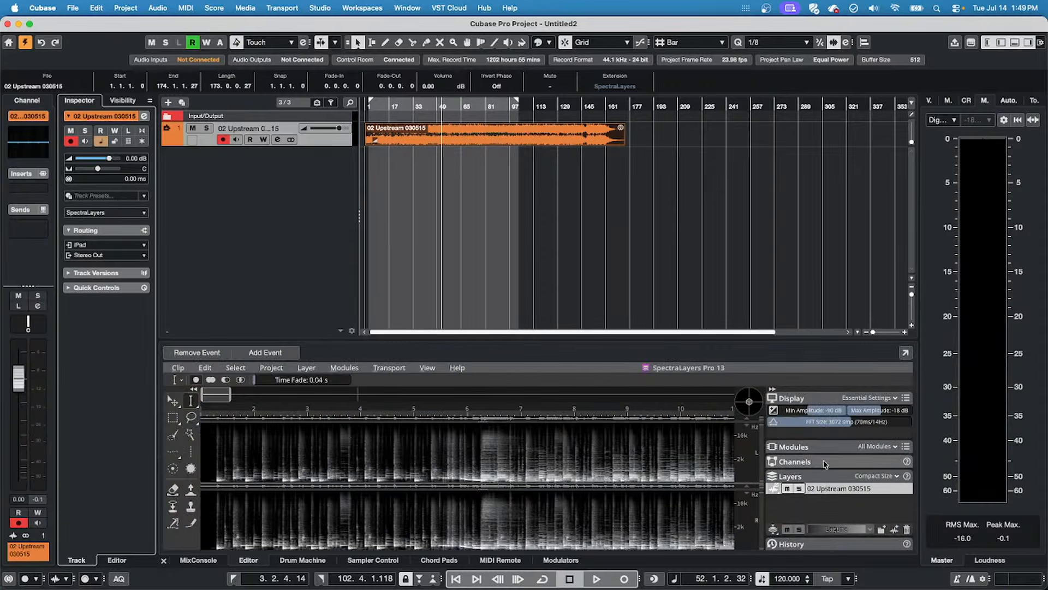
Unmix the song into Vocals, Drums, Bass, Guitar, Piano and Sax & Brass layers at Balanced quality.
{"action": "left_click", "coordinate": [350, 368]}
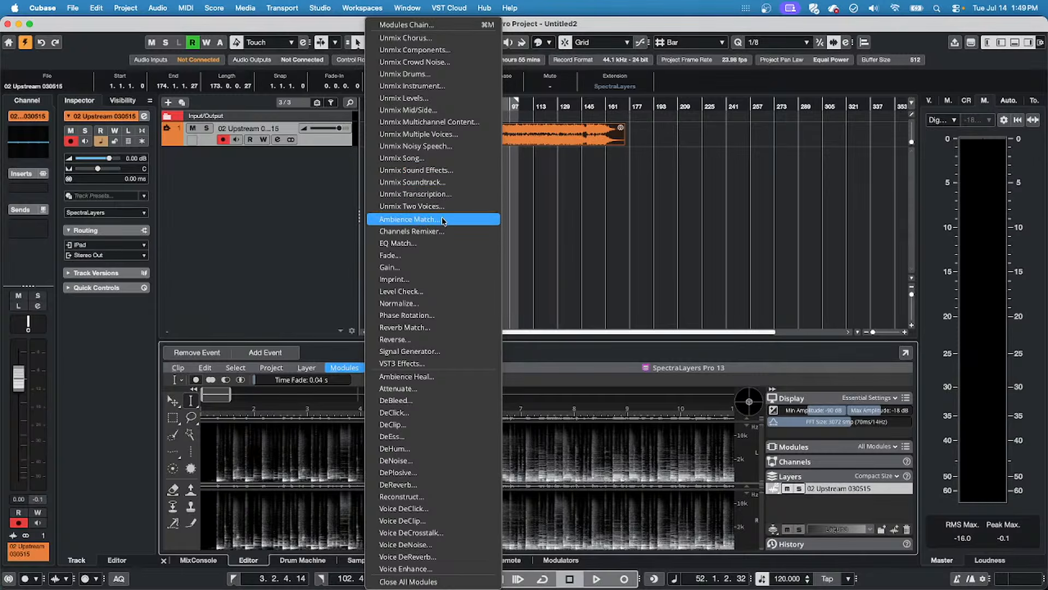
{"action": "left_click", "coordinate": [450, 158]}
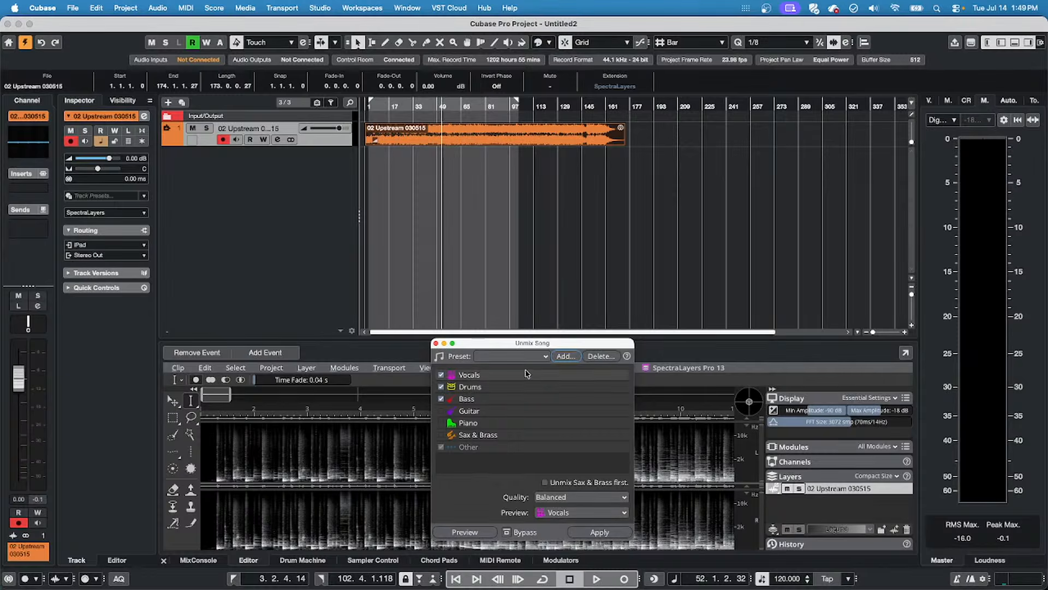
{"action": "left_click", "coordinate": [441, 411]}
{"action": "left_click", "coordinate": [441, 423]}
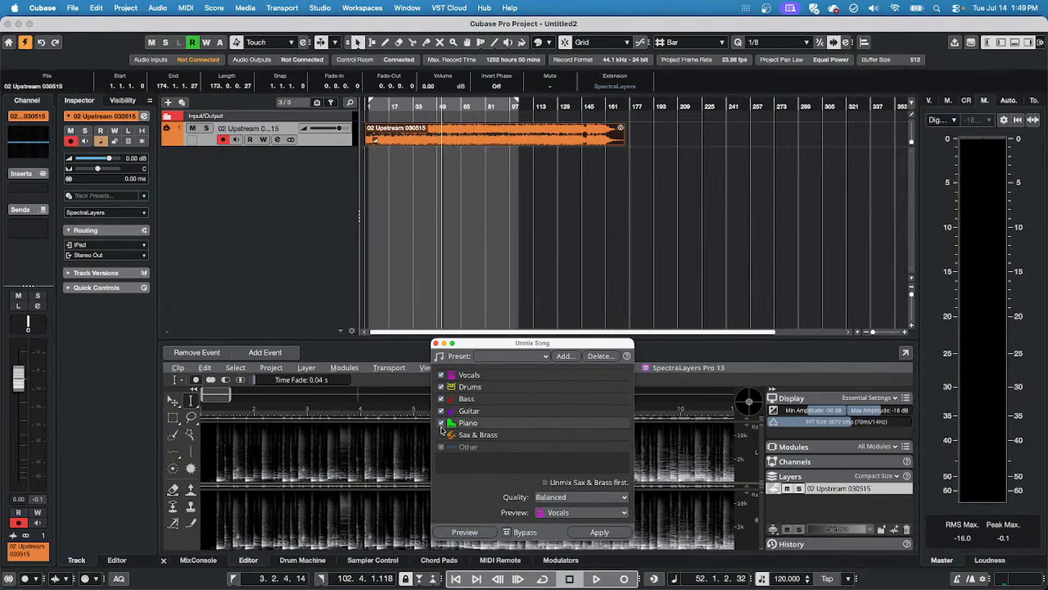
{"action": "left_click", "coordinate": [442, 434]}
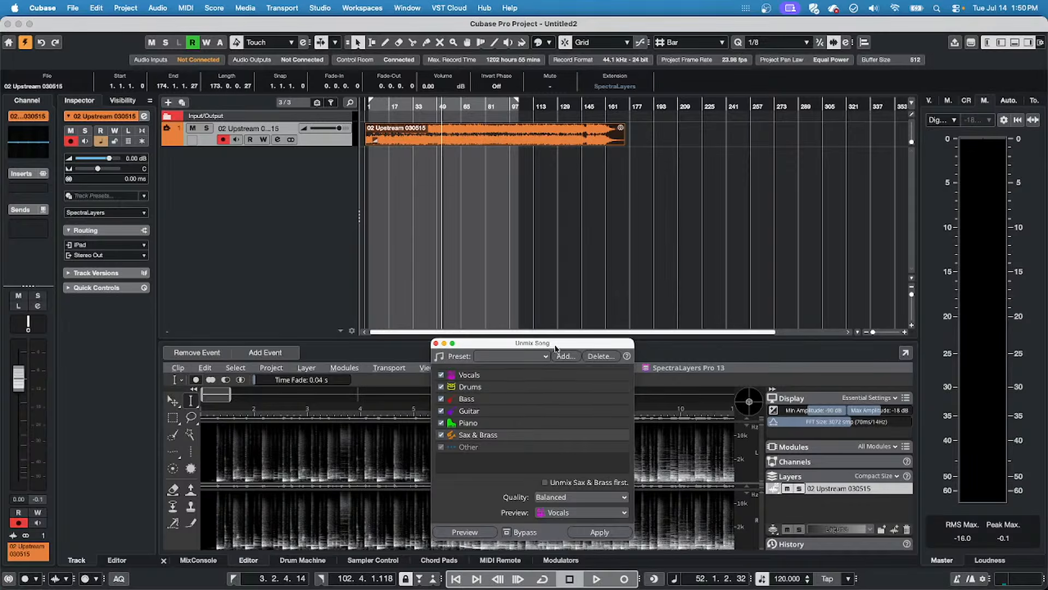
{"action": "left_click_drag", "start_coordinate": [555, 344], "coordinate": [519, 208]}
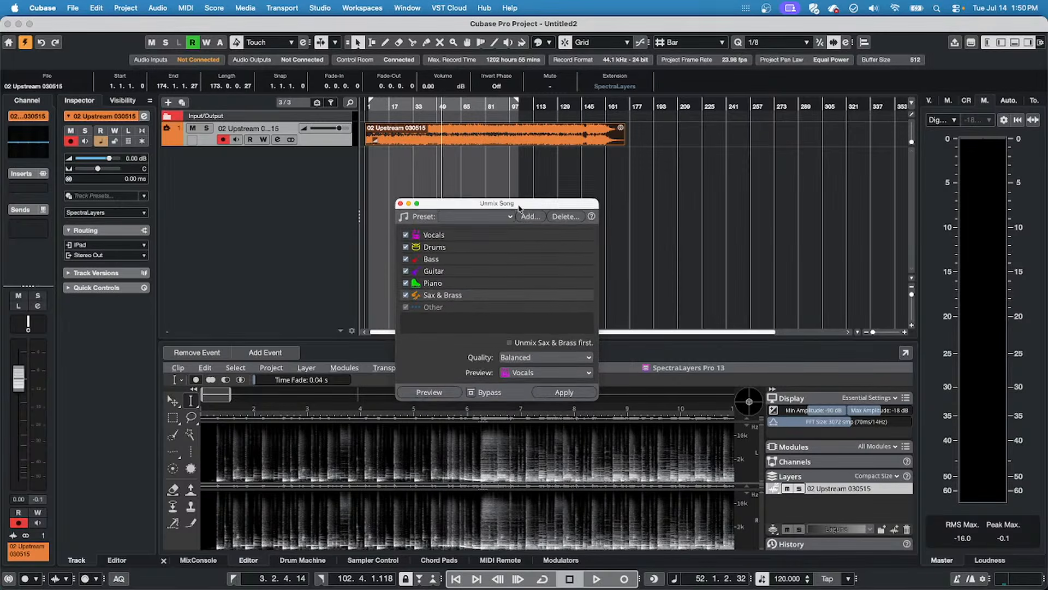
{"action": "left_click", "coordinate": [566, 393]}
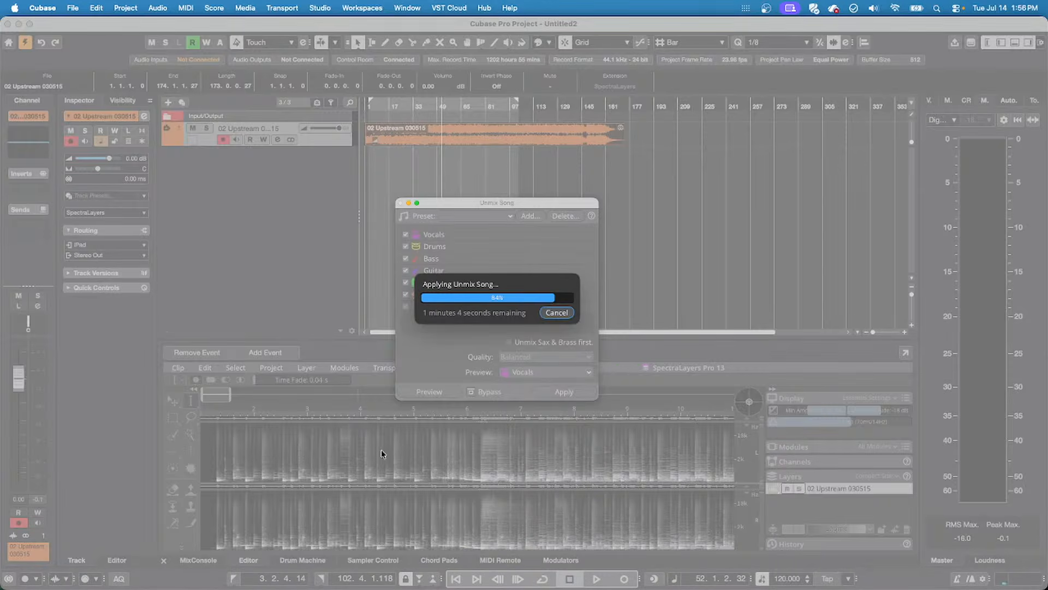
Switch to Safari, go to steinberg.net and open the SpectraLayers 13 product page.
{"action": "mouse_move", "coordinate": [209, 573]}
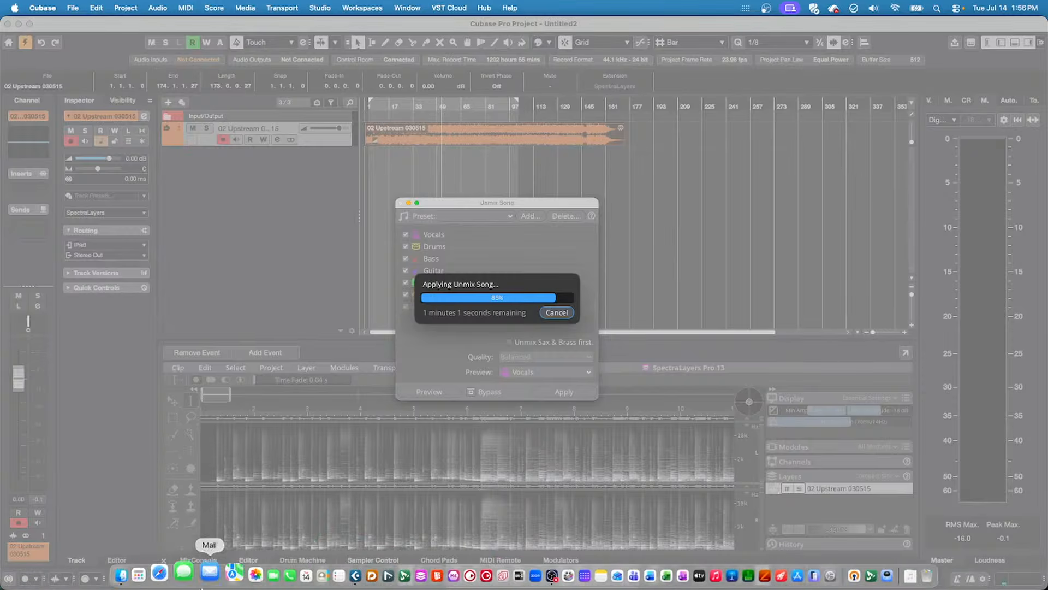
{"action": "left_click", "coordinate": [174, 568]}
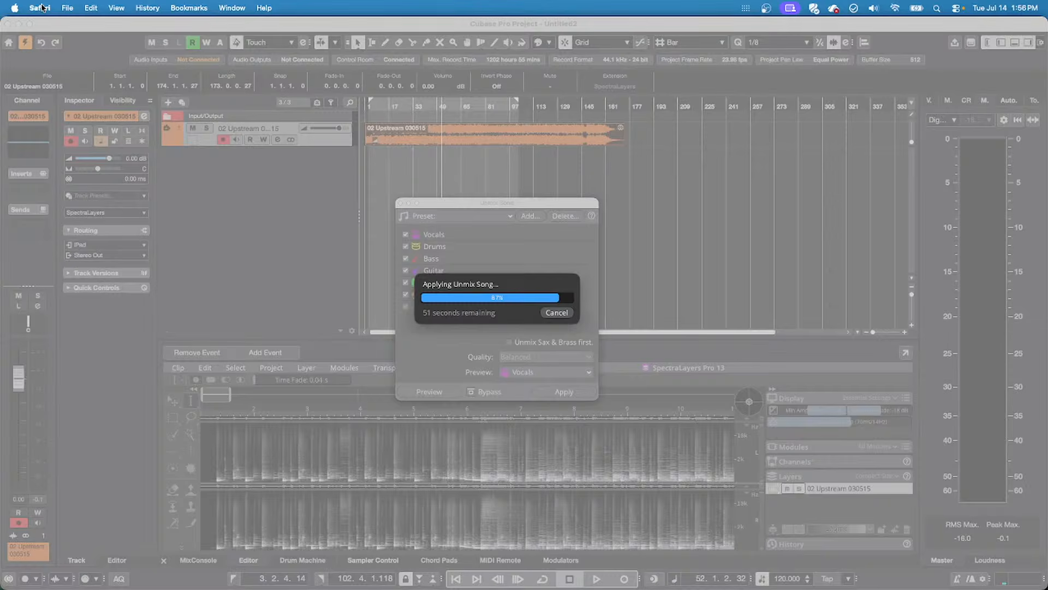
{"action": "left_click", "coordinate": [75, 7]}
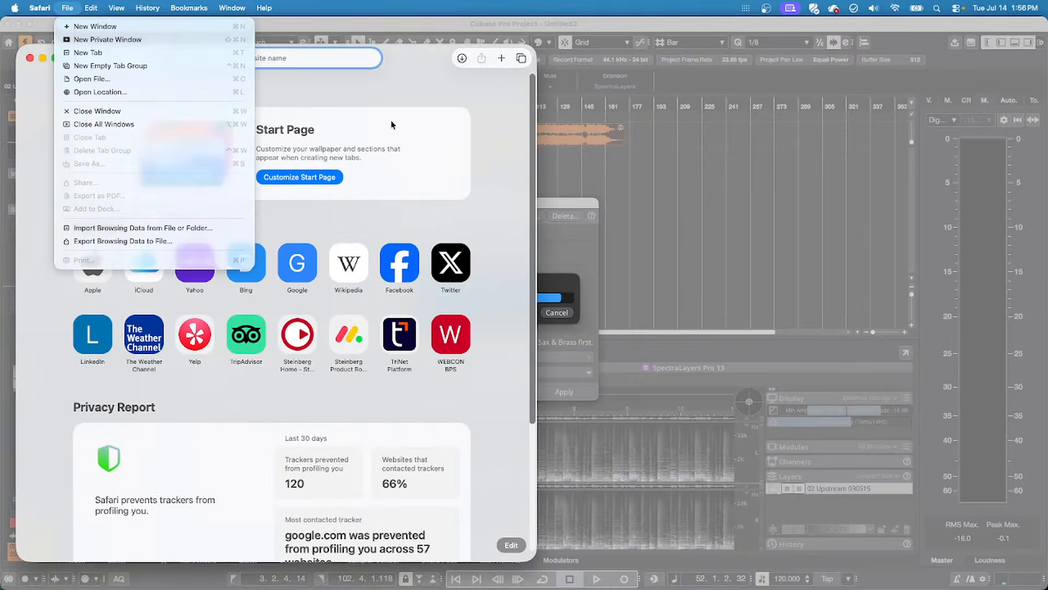
{"action": "left_click", "coordinate": [321, 66]}
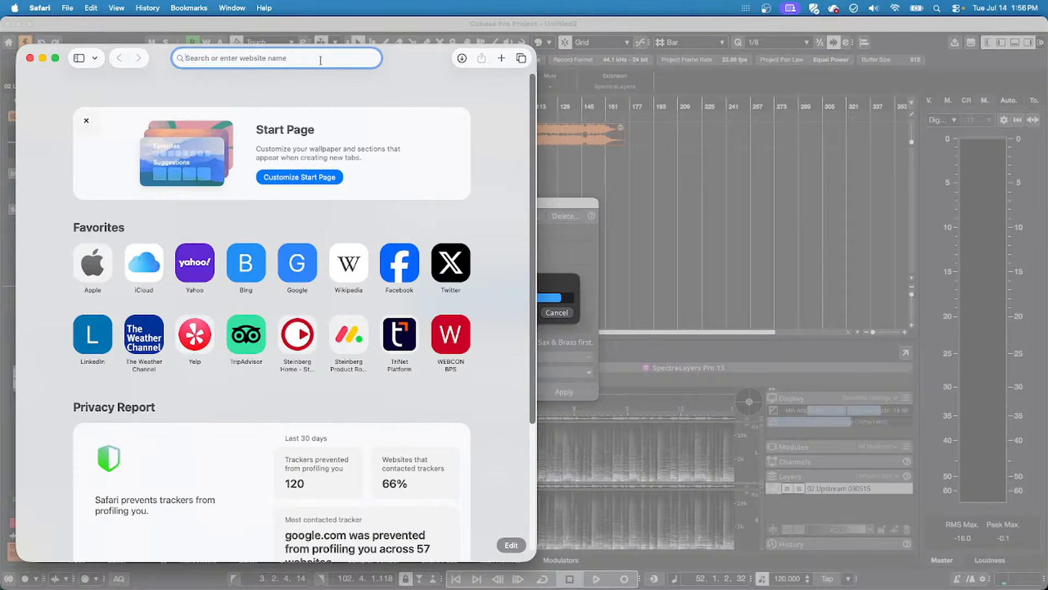
{"action": "type", "text": "steinb"}
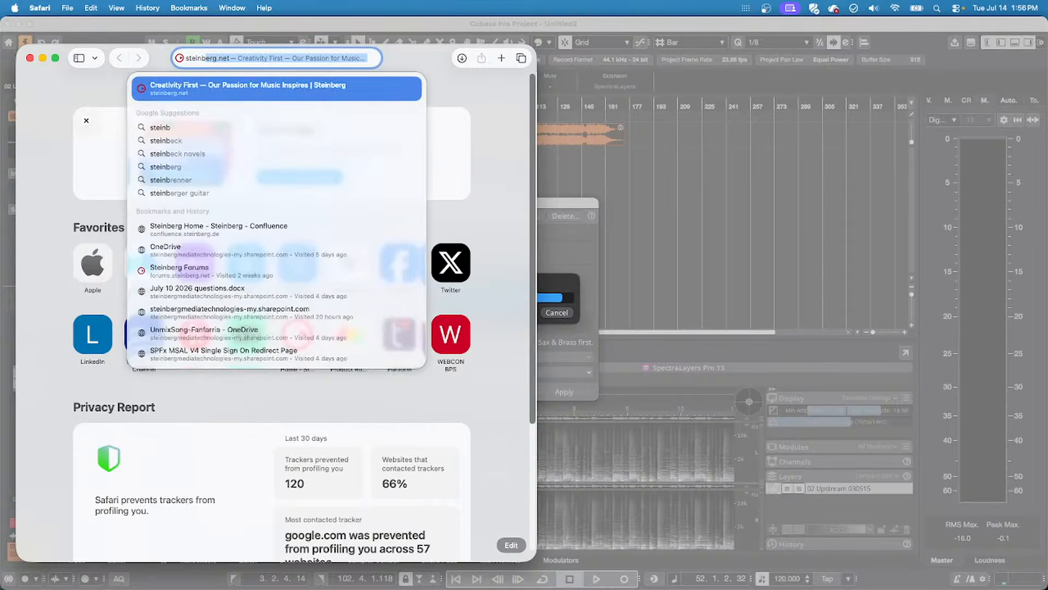
{"action": "type", "text": "erg.net"}
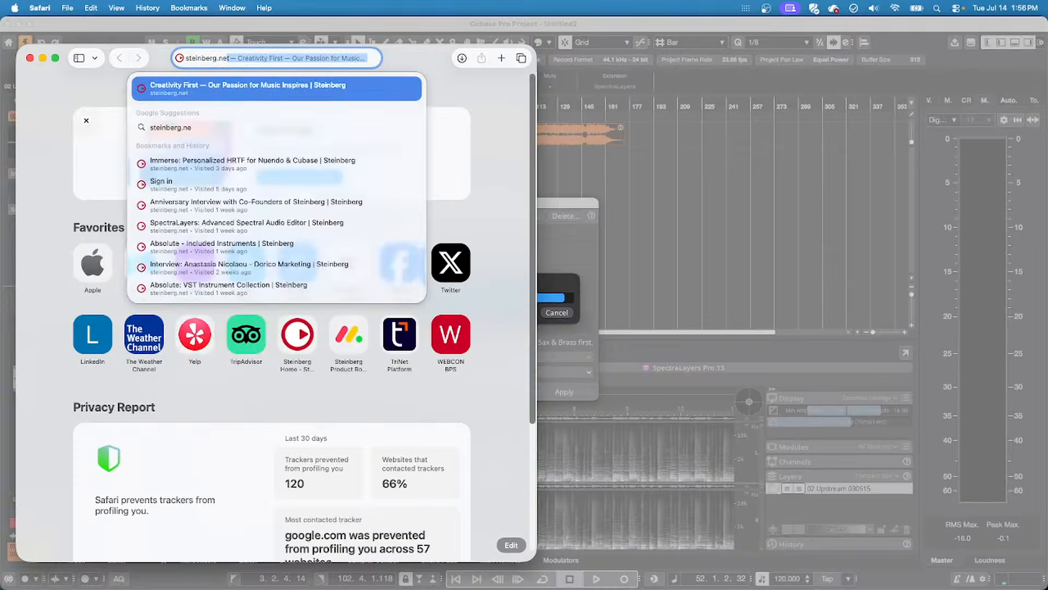
{"action": "key", "text": "Return"}
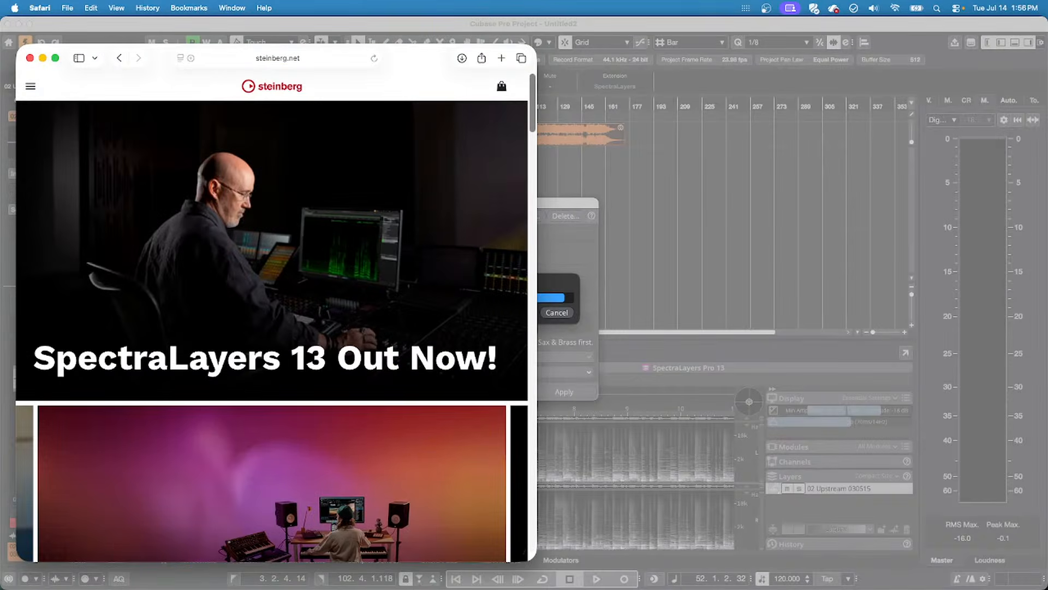
{"action": "left_click", "coordinate": [363, 310]}
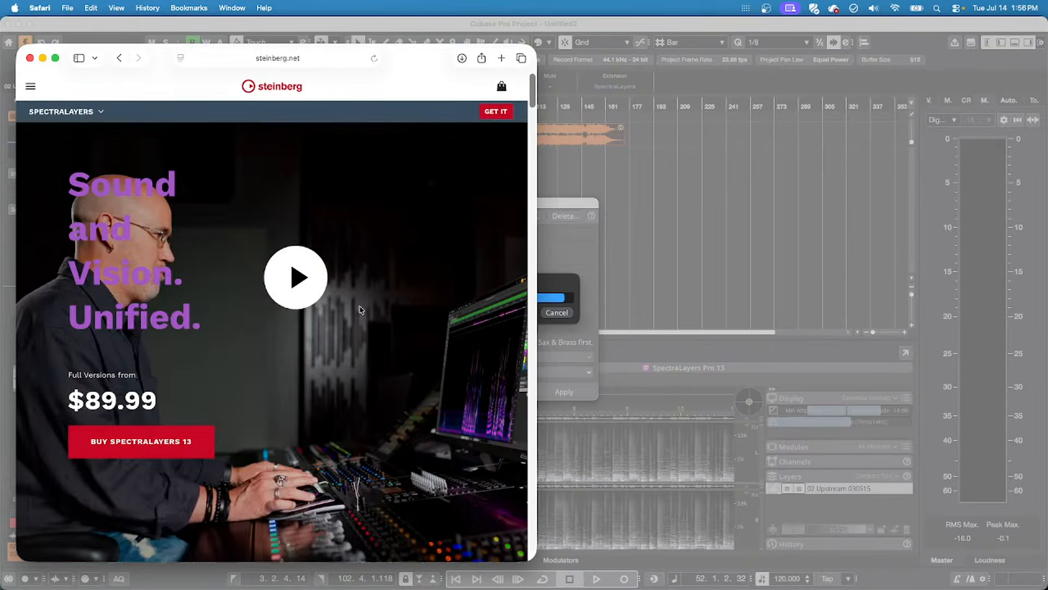
Open the purchase options for SpectraLayers Pro 13 and view the updates and upgrades for existing customers.
{"action": "left_click", "coordinate": [207, 448]}
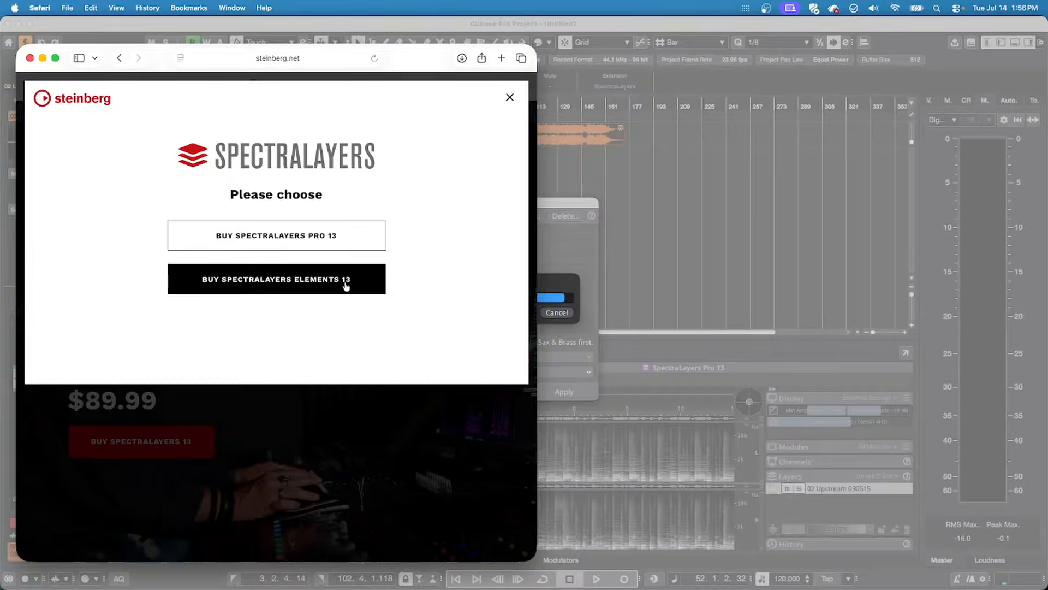
{"action": "left_click", "coordinate": [304, 239]}
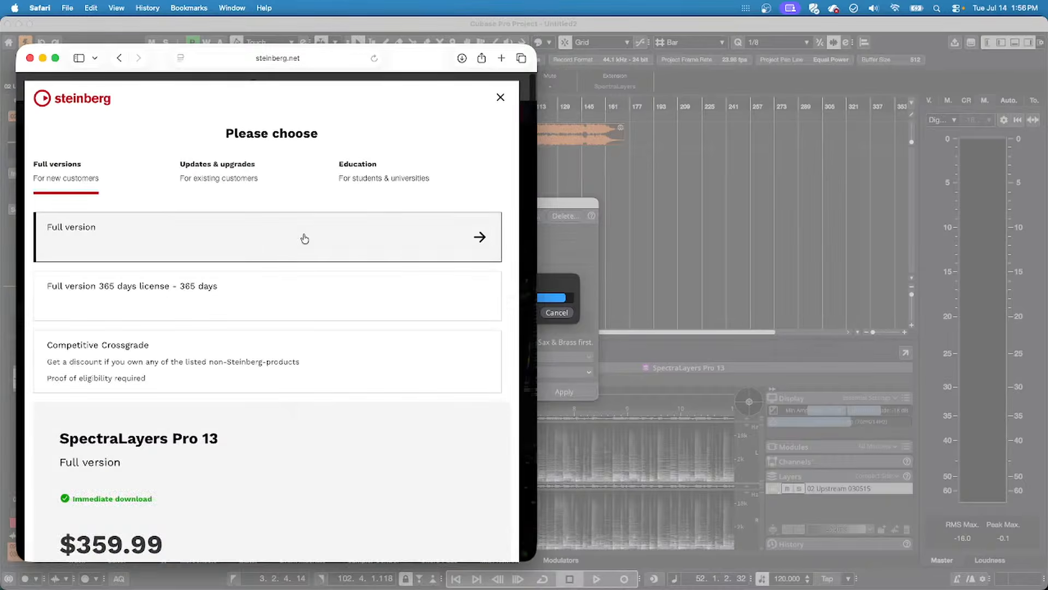
{"action": "left_click", "coordinate": [235, 173]}
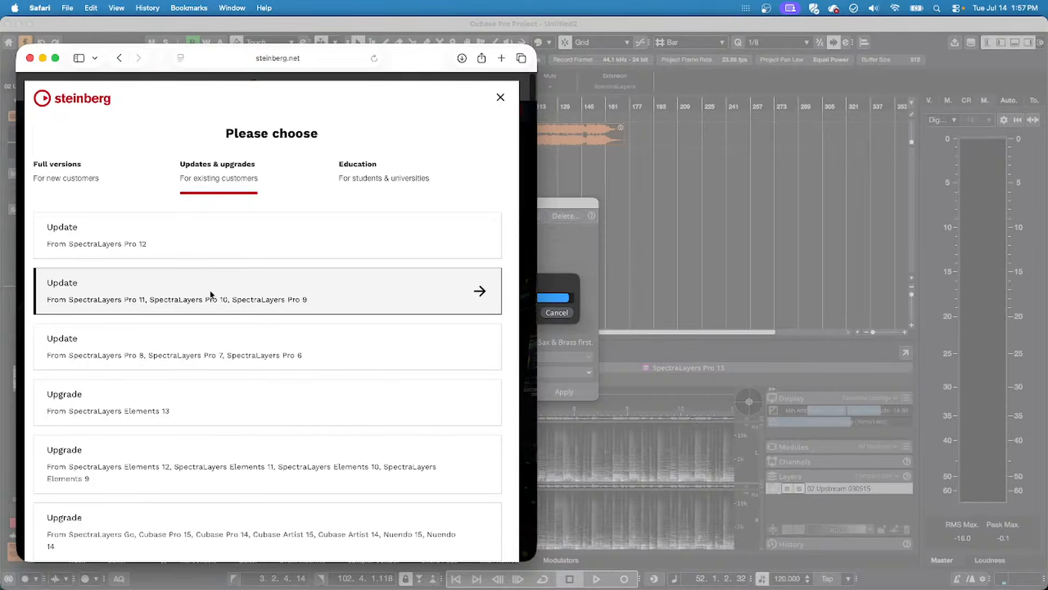
{"action": "scroll", "coordinate": [211, 294], "scroll_direction": "down", "scroll_amount": 1}
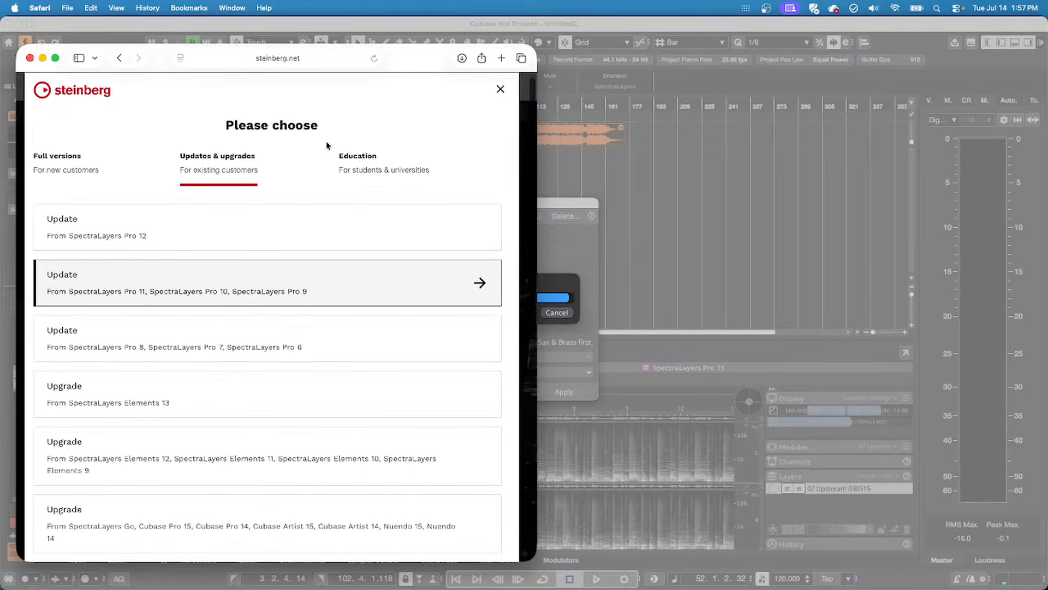
Compare the update prices from SpectraLayers Pro 6–8, Pro 9–11 and Pro 12 in full screen, and close the purchase options.
{"action": "left_click", "coordinate": [55, 58]}
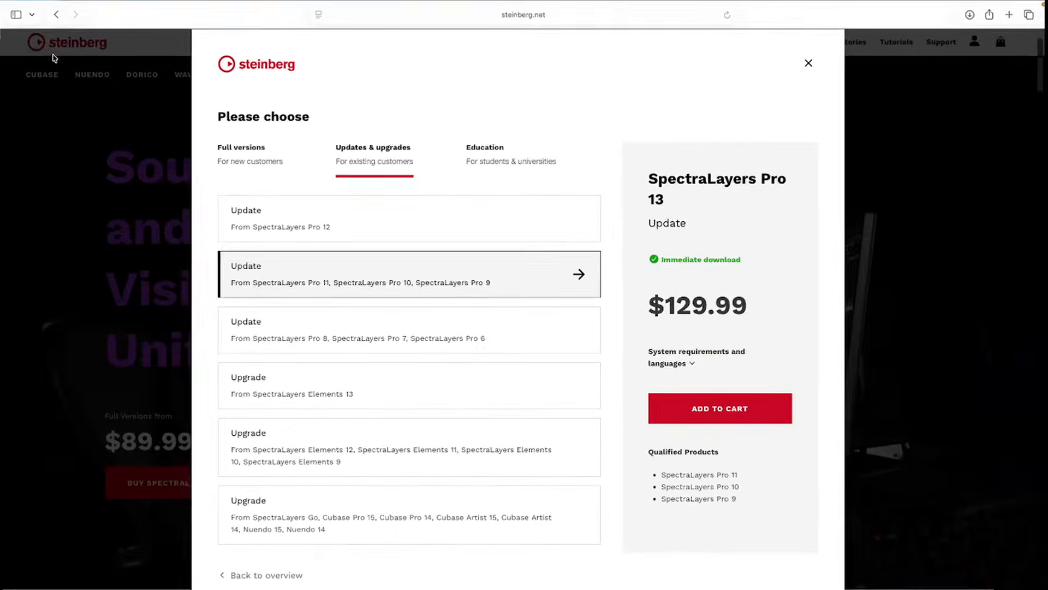
{"action": "left_click", "coordinate": [325, 344]}
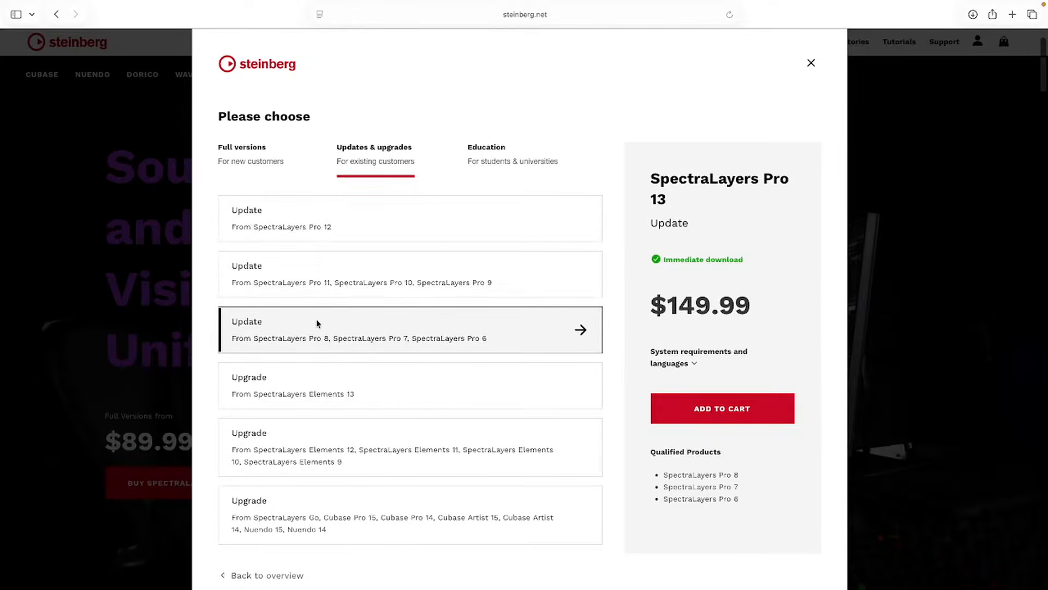
{"action": "left_click", "coordinate": [334, 266]}
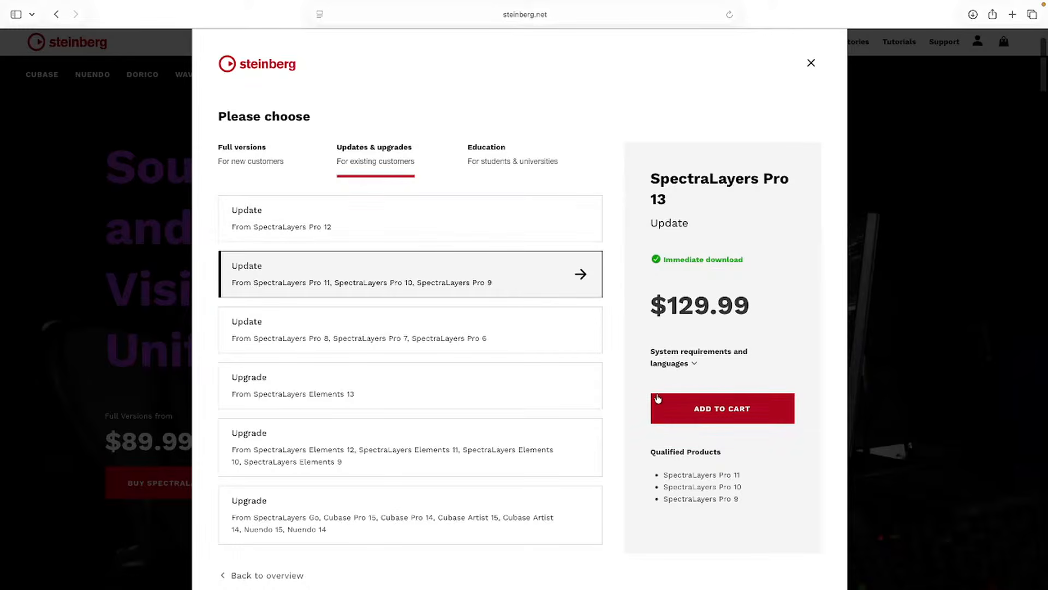
{"action": "left_click", "coordinate": [358, 218]}
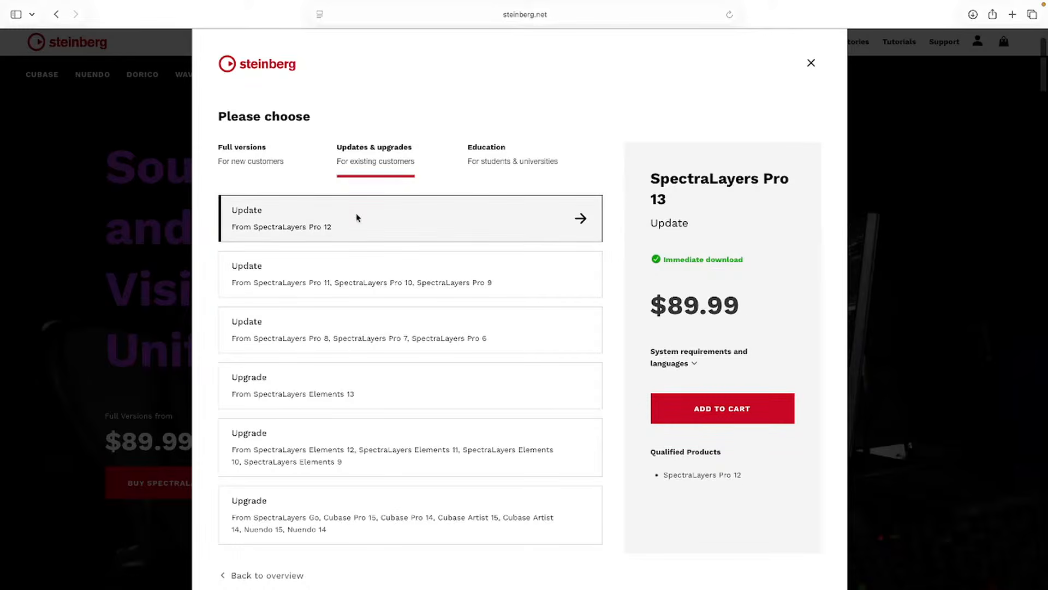
{"action": "left_click", "coordinate": [338, 270]}
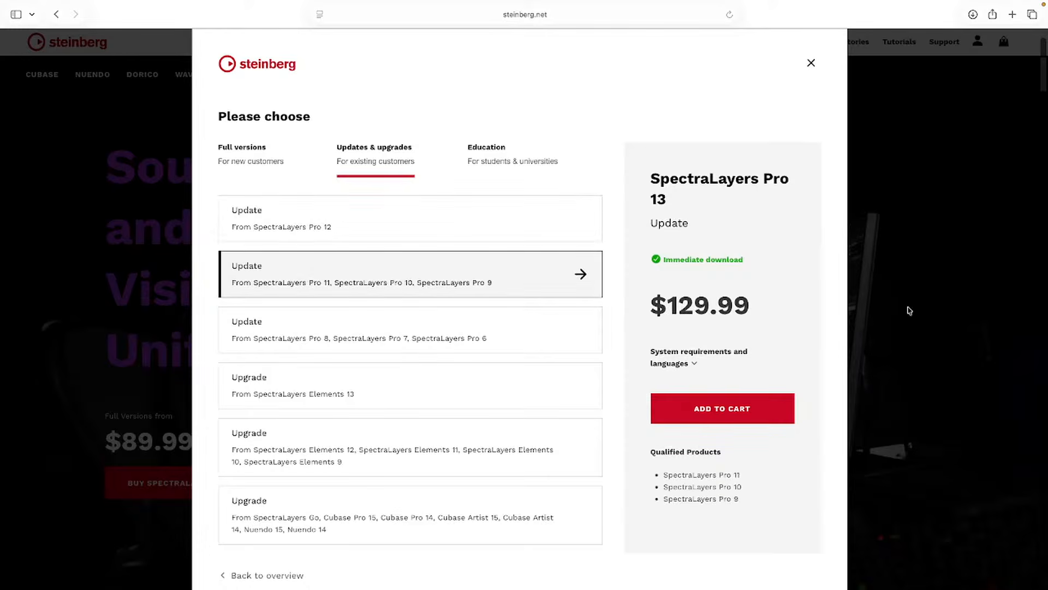
{"action": "left_click", "coordinate": [811, 66]}
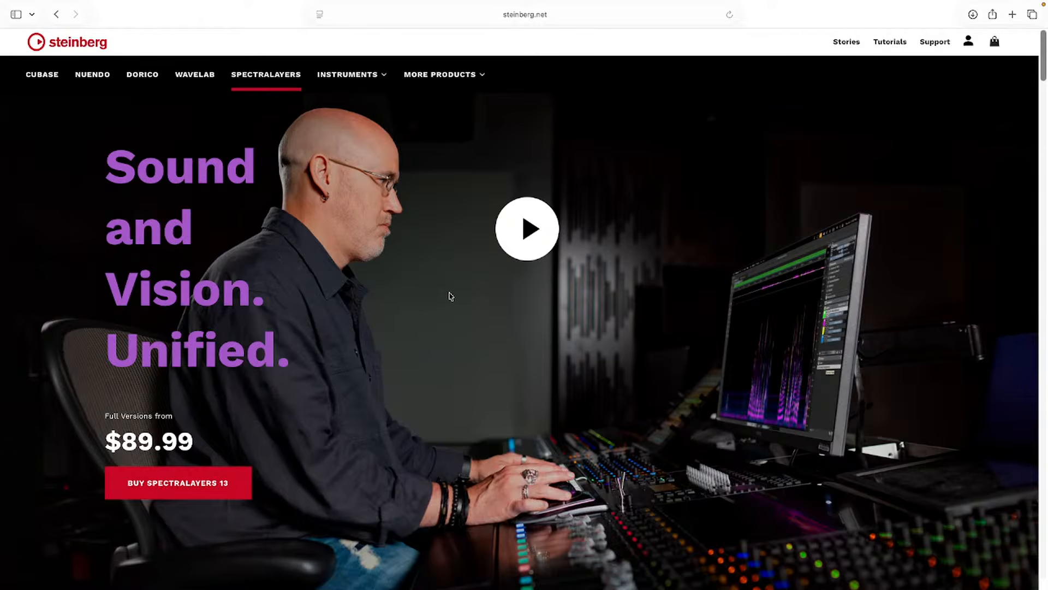
Back in Cubase, close the Unmix Song window and enlarge the SpectraLayers editor, collapsing the display settings above the layers.
{"action": "key", "text": "ctrl+Left"}
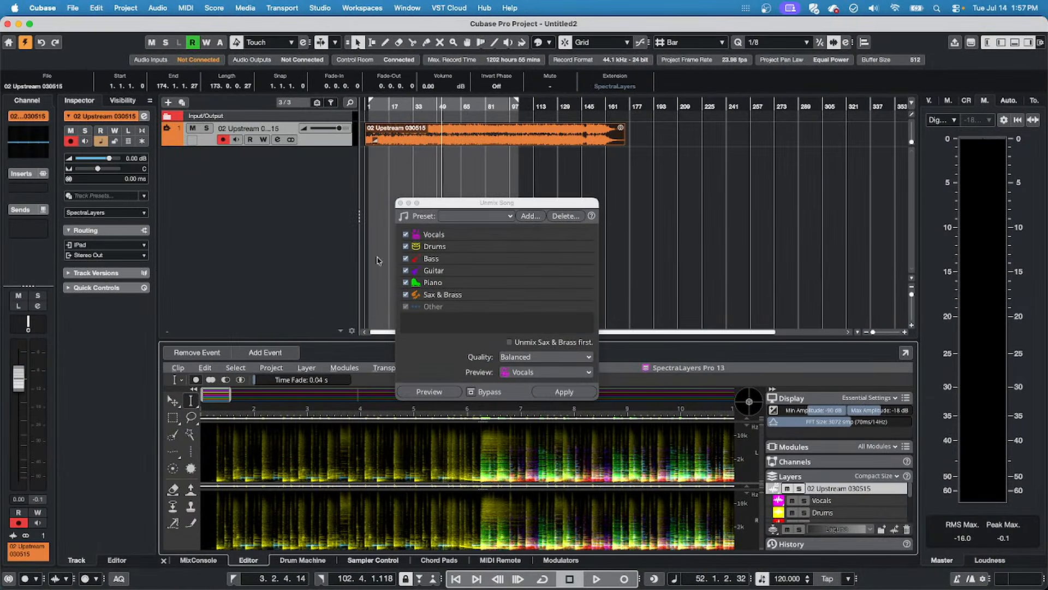
{"action": "left_click", "coordinate": [401, 203]}
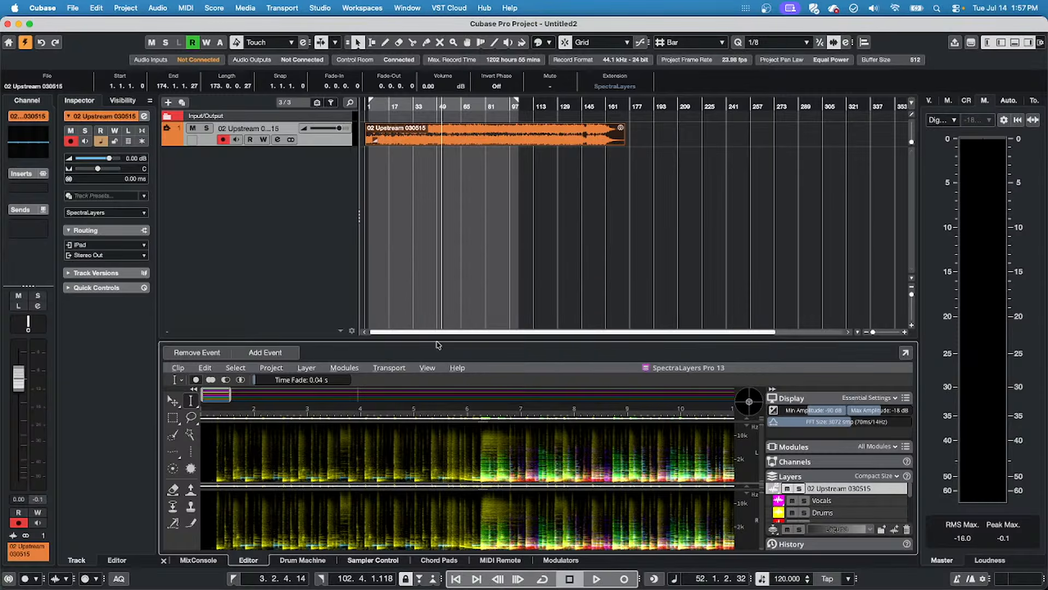
{"action": "left_click_drag", "start_coordinate": [437, 338], "coordinate": [437, 217]}
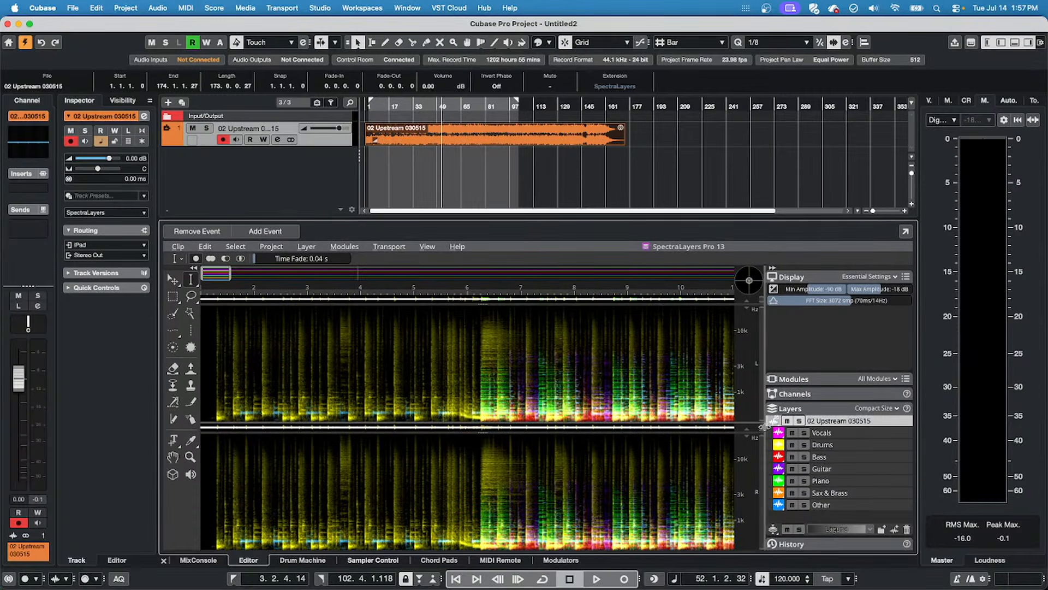
{"action": "left_click", "coordinate": [826, 277]}
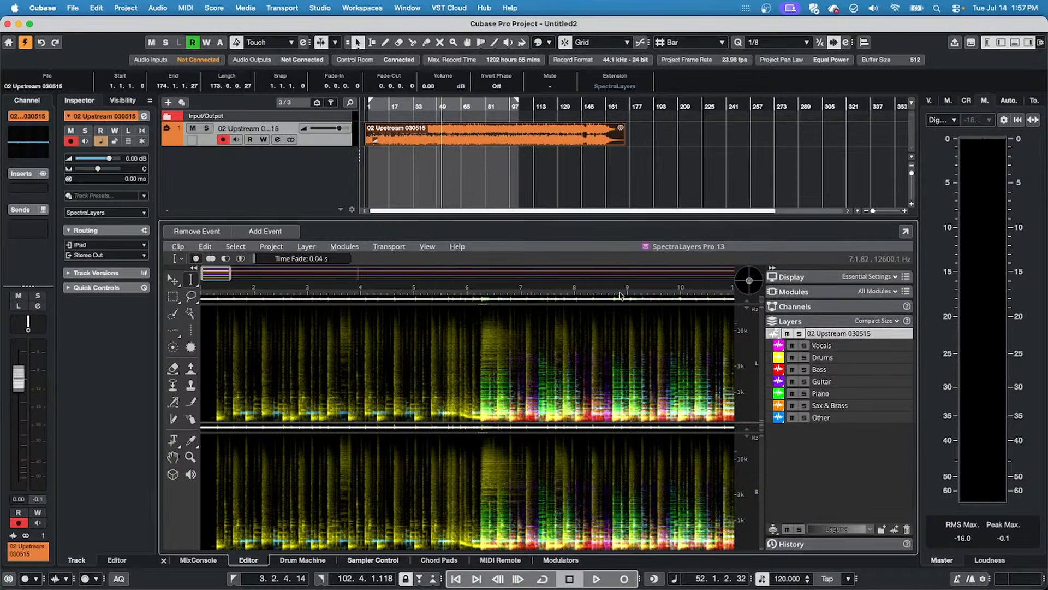
Play the song from near its start and briefly solo the Vocals layer.
{"action": "left_click", "coordinate": [382, 104]}
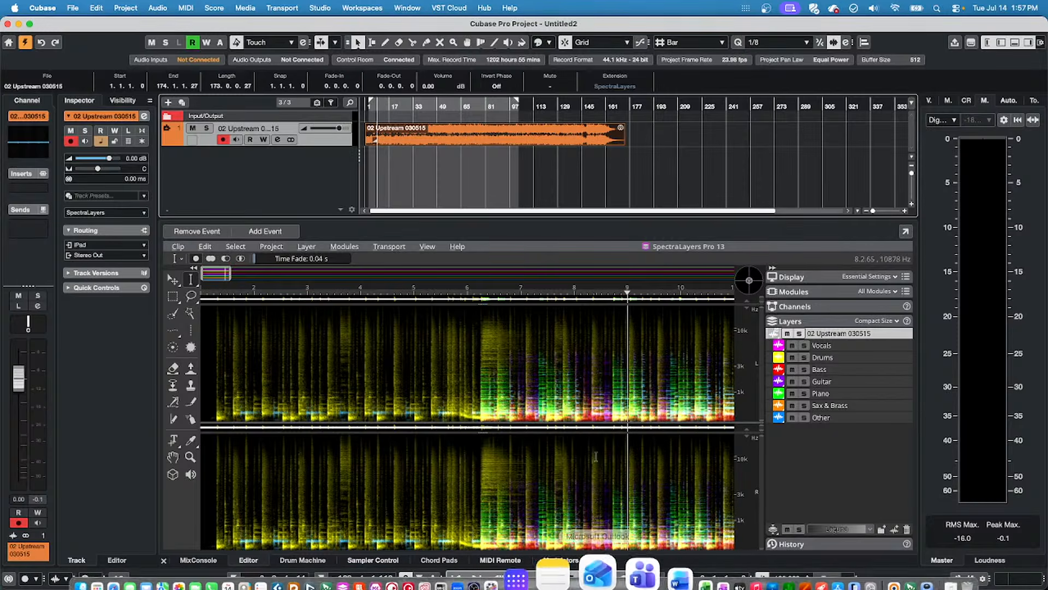
{"action": "left_click", "coordinate": [596, 579]}
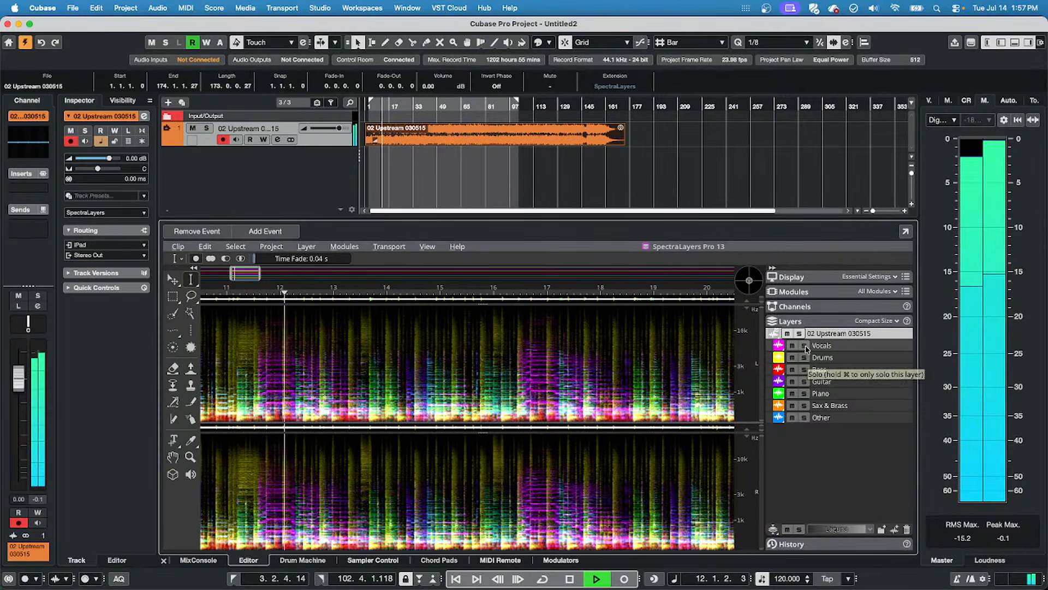
{"action": "left_click", "coordinate": [805, 346]}
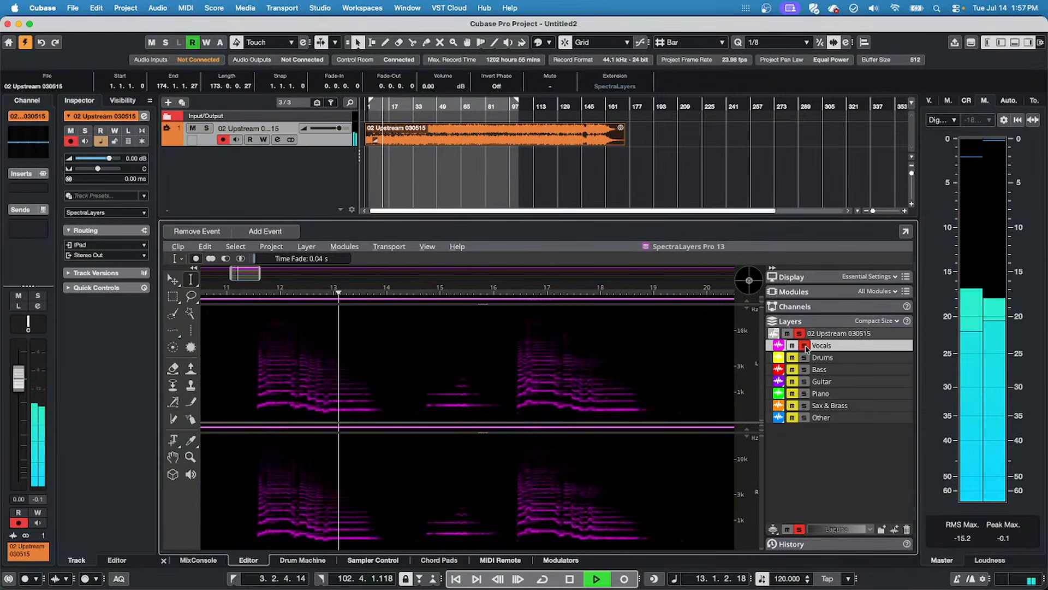
{"action": "left_click", "coordinate": [806, 346]}
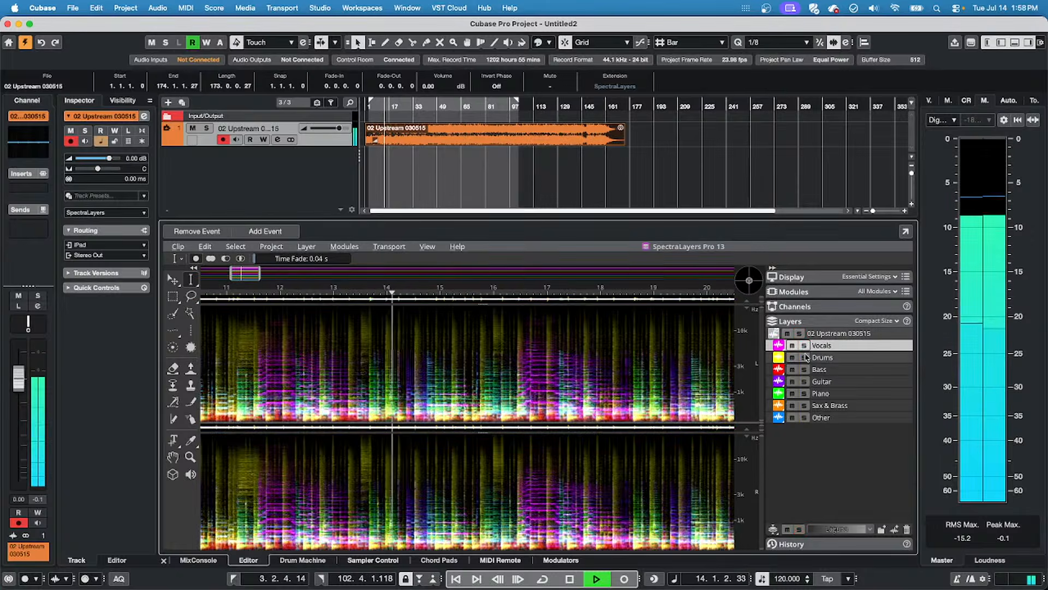
Audition the Drums, Bass, Guitar and Piano layers in turn by soloing each during playback, and clear the solo at the end.
{"action": "left_click", "coordinate": [805, 357]}
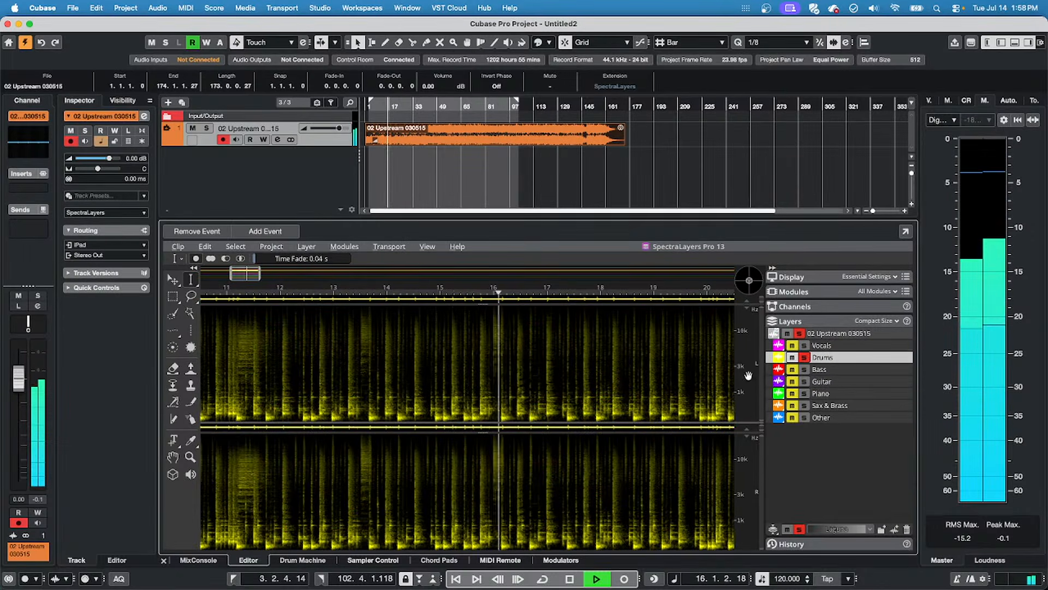
{"action": "left_click", "coordinate": [804, 358]}
{"action": "left_click", "coordinate": [804, 369]}
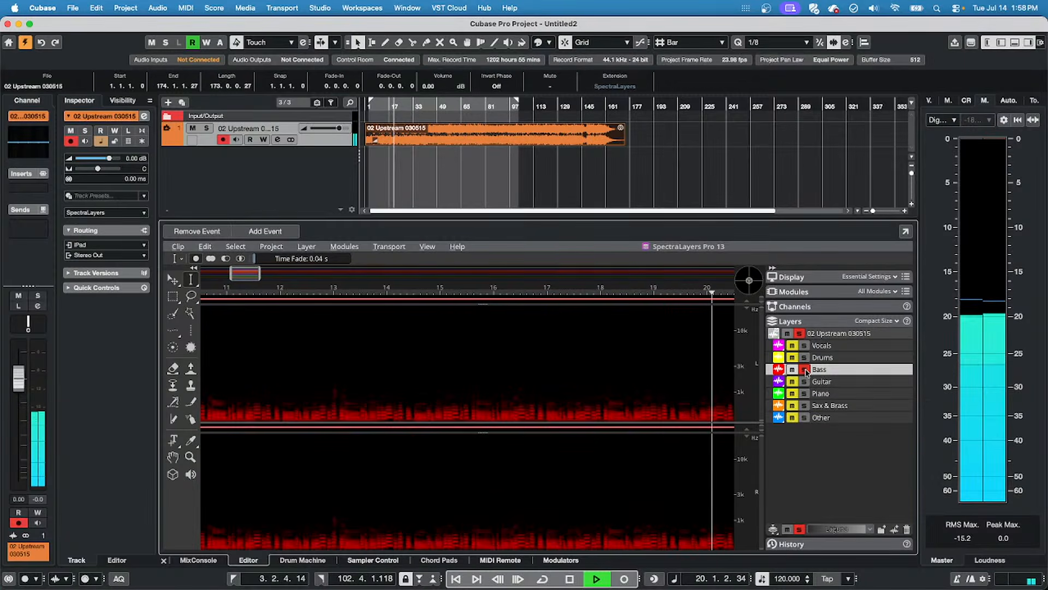
{"action": "left_click", "coordinate": [806, 381]}
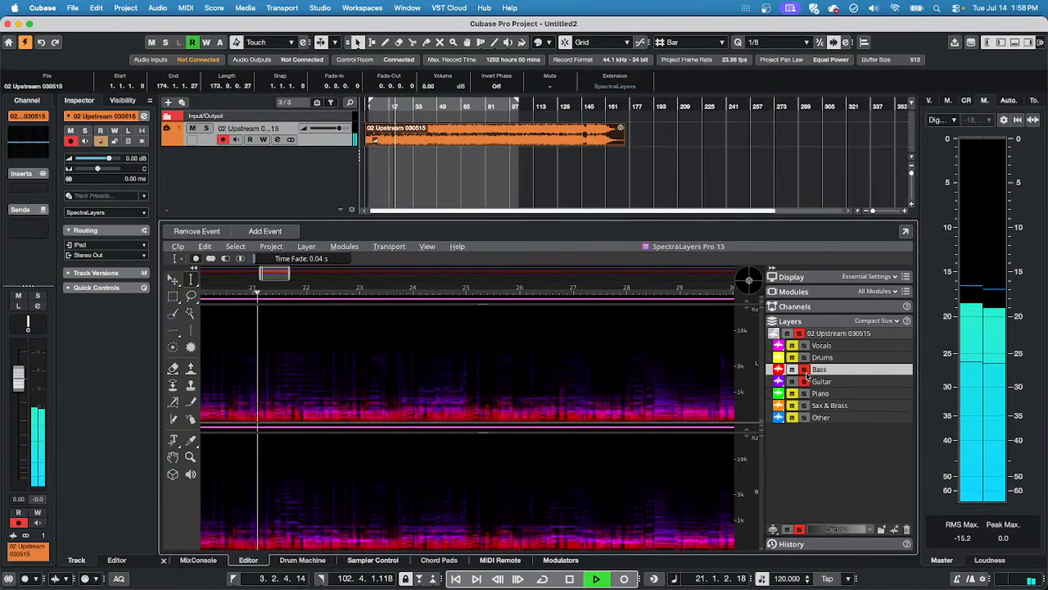
{"action": "left_click", "coordinate": [805, 371]}
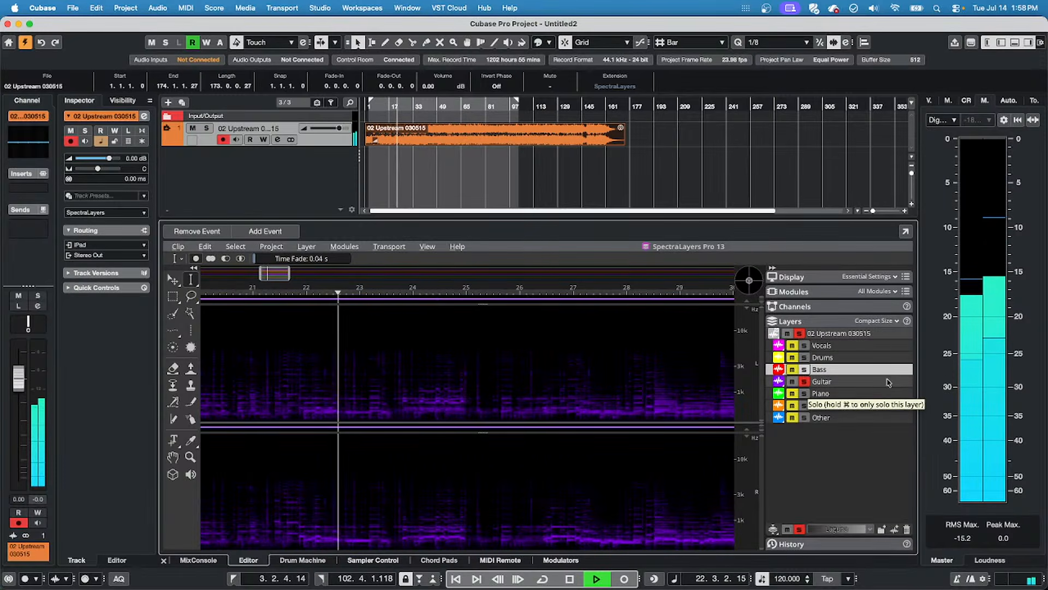
{"action": "left_click", "coordinate": [804, 393]}
{"action": "left_click", "coordinate": [806, 382]}
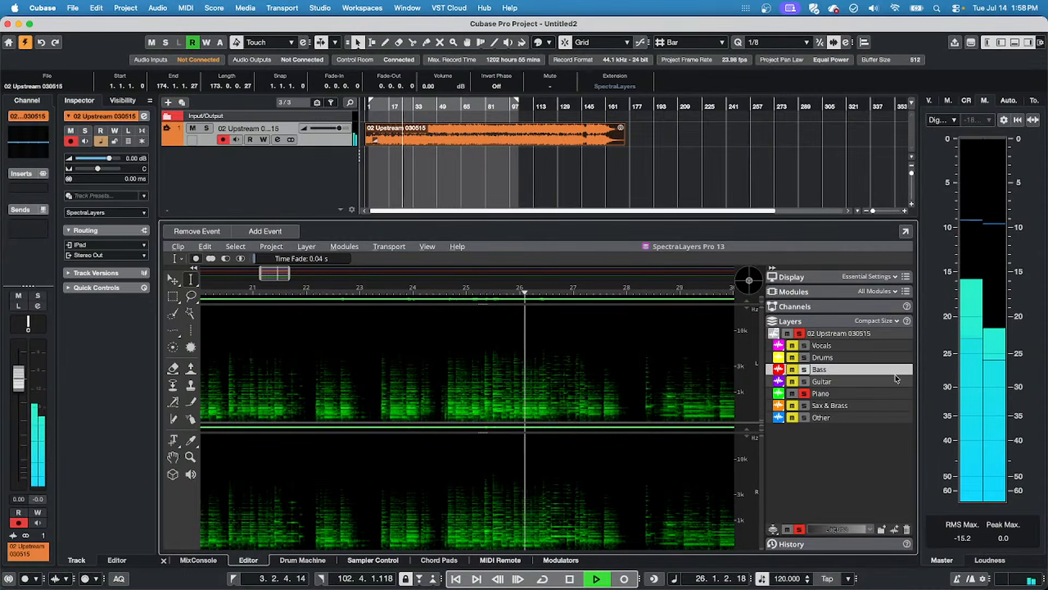
{"action": "left_click", "coordinate": [803, 393]}
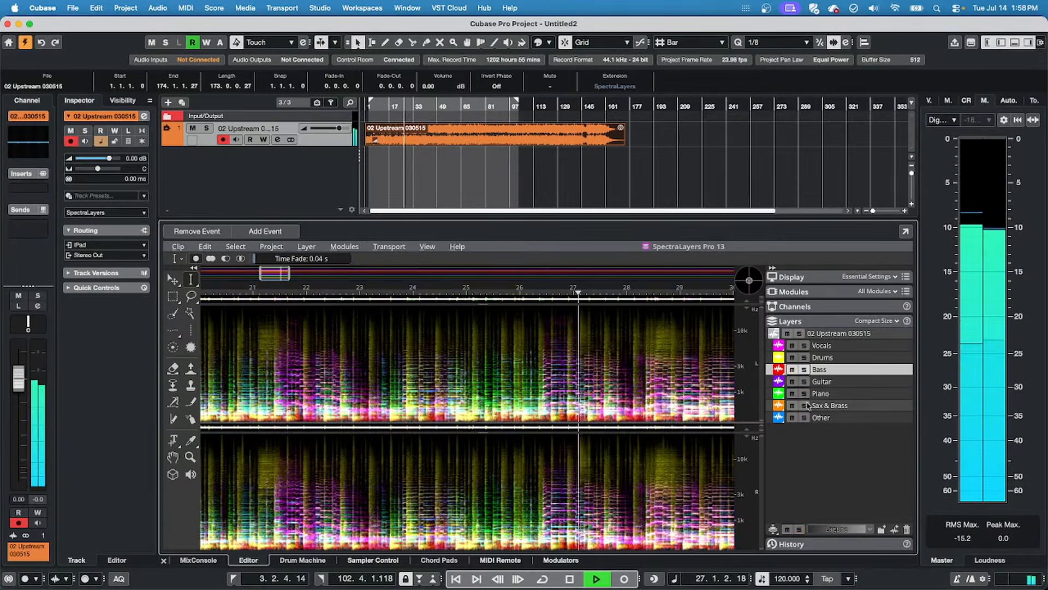
Briefly solo the Sax & Brass layer and the Vocals layer in turn, and stop playback.
{"action": "left_click", "coordinate": [803, 405]}
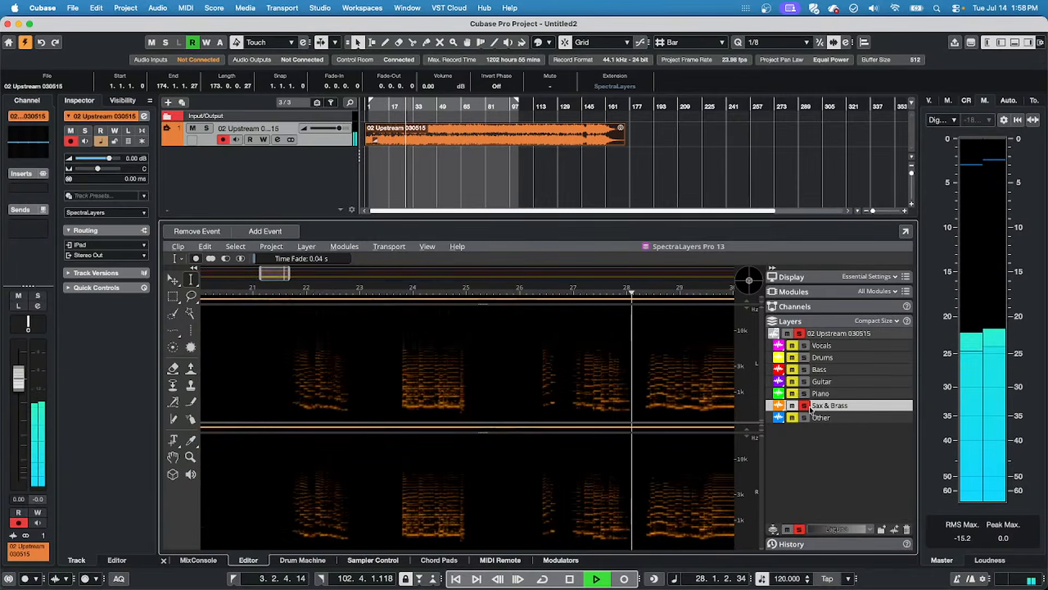
{"action": "left_click", "coordinate": [805, 405]}
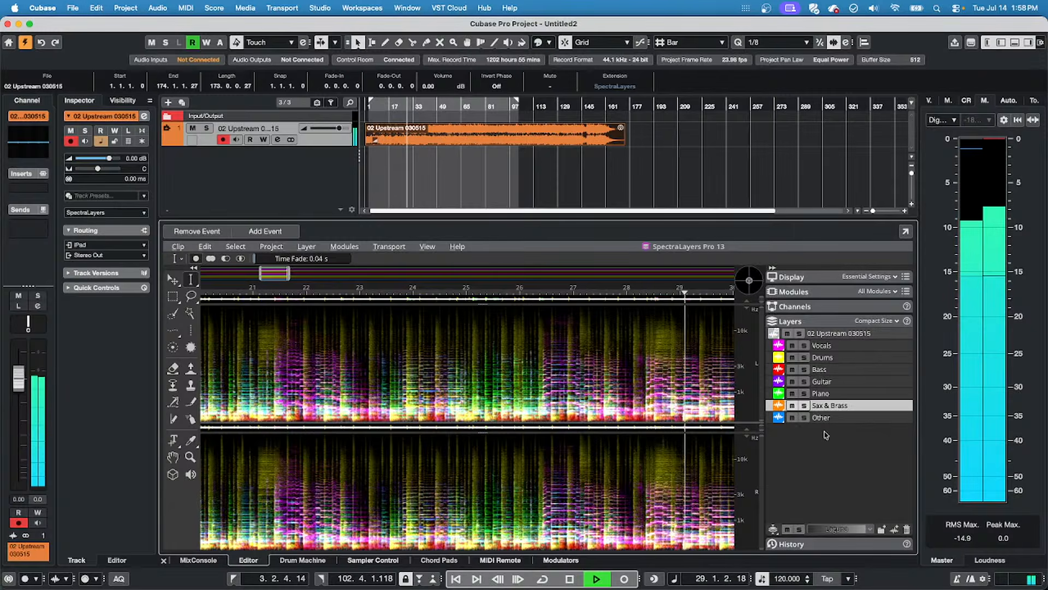
{"action": "left_click", "coordinate": [804, 345]}
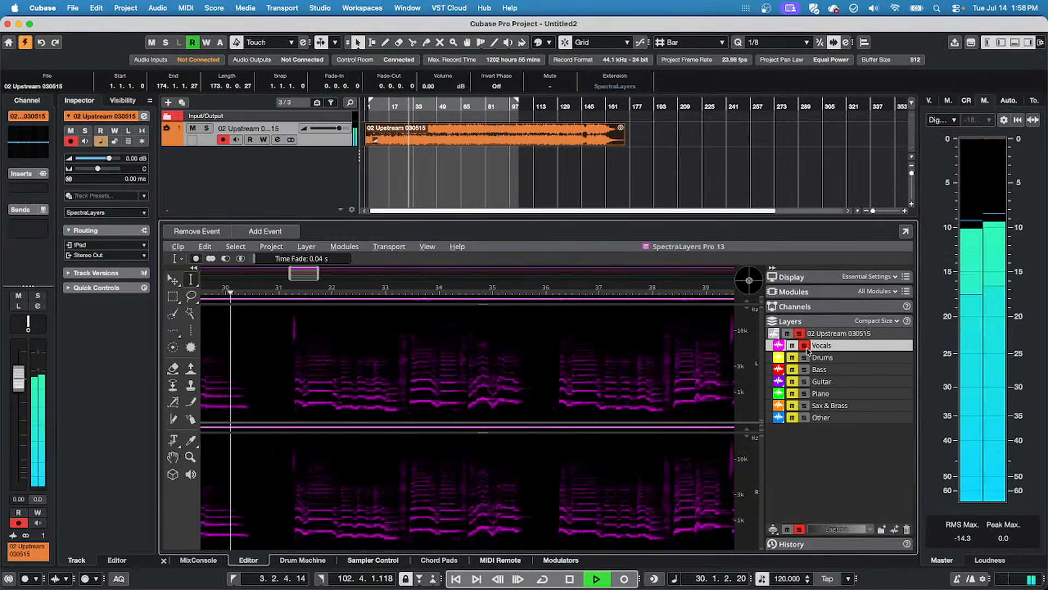
{"action": "left_click", "coordinate": [803, 345]}
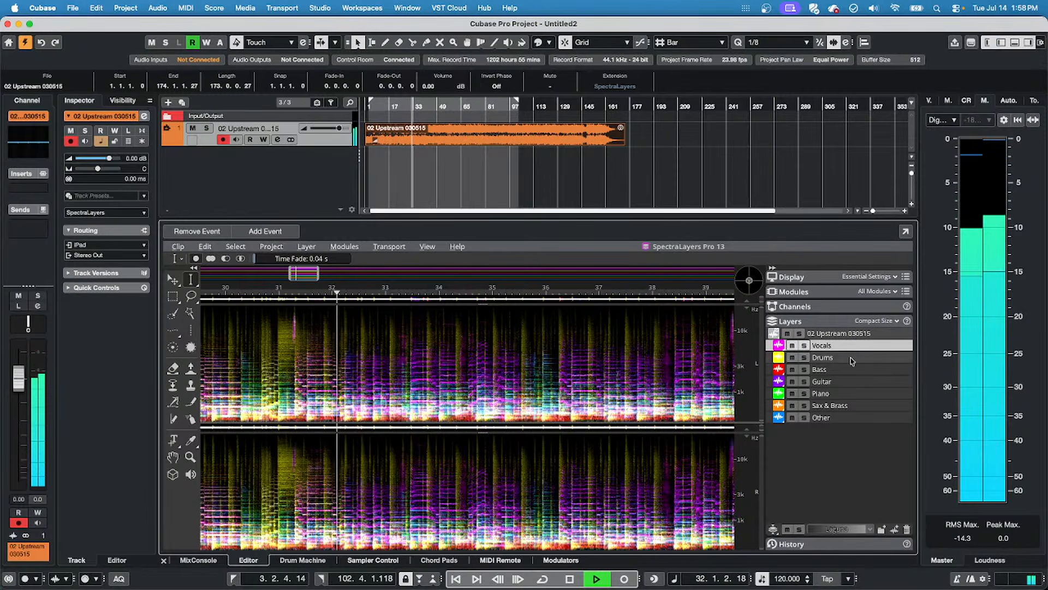
{"action": "key", "text": "space"}
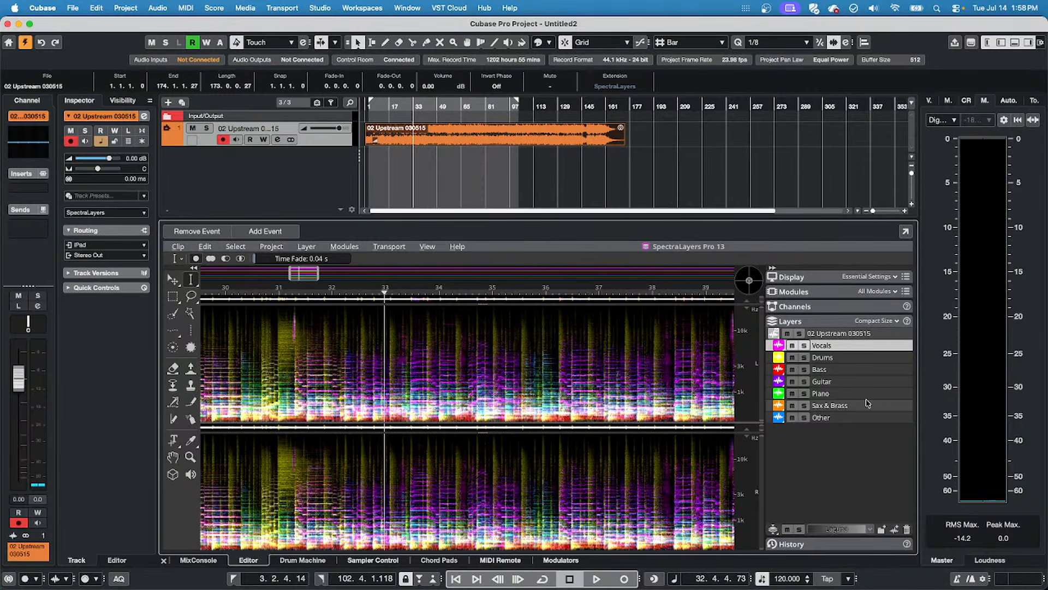
Apply Unmix Drums to the Drums layer with Separate Crash from Ride enabled.
{"action": "left_click", "coordinate": [862, 362]}
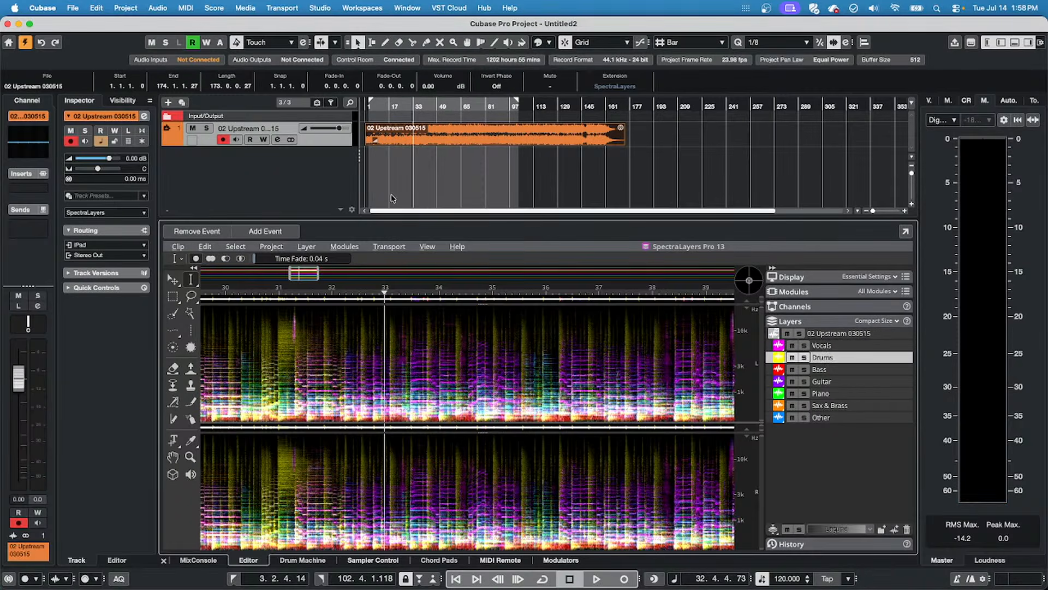
{"action": "left_click", "coordinate": [358, 247]}
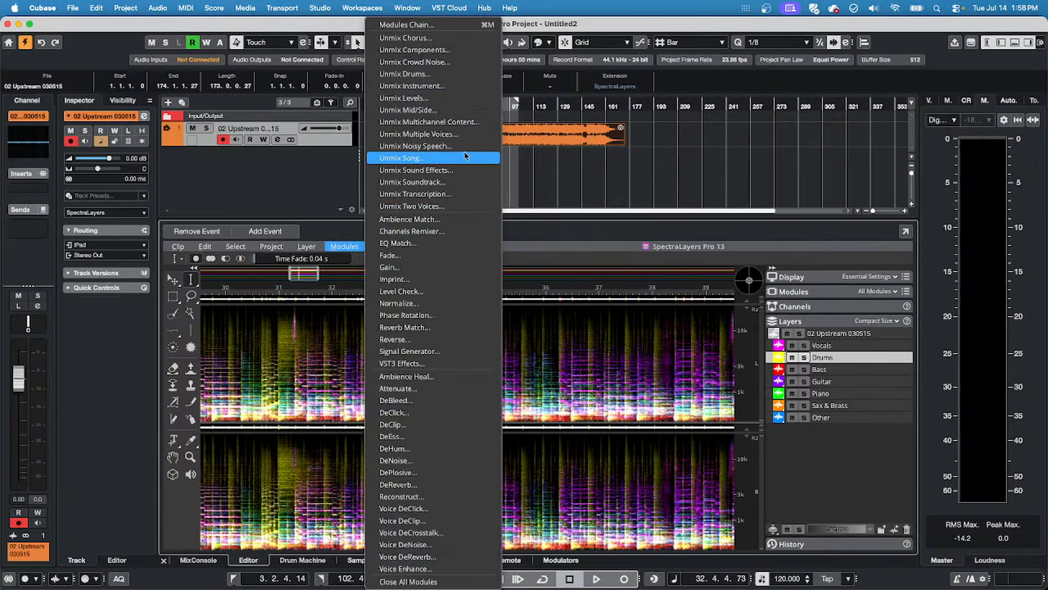
{"action": "left_click", "coordinate": [464, 74]}
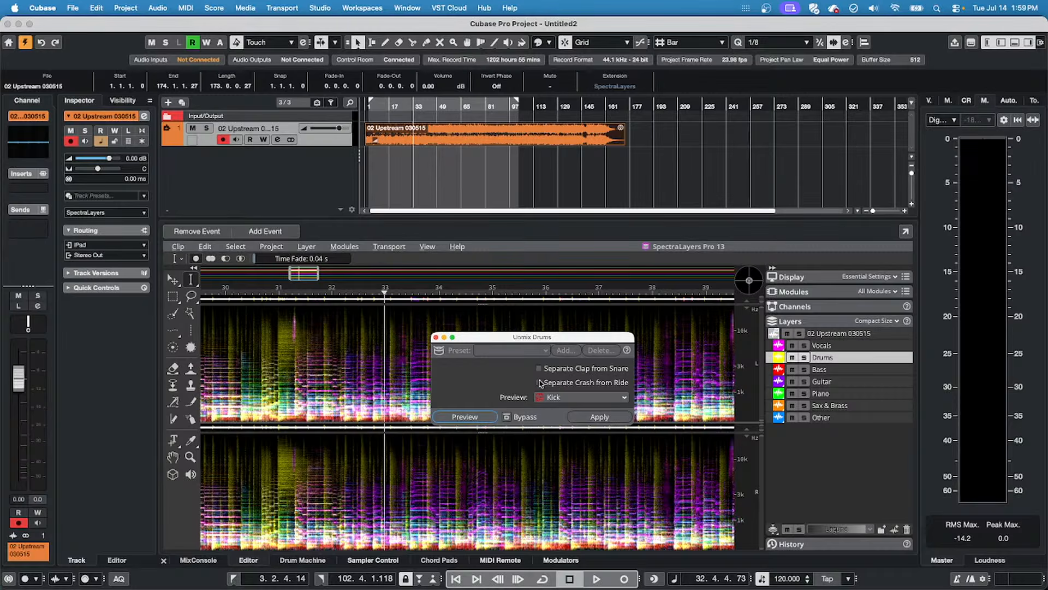
{"action": "left_click", "coordinate": [539, 382]}
{"action": "left_click", "coordinate": [600, 417]}
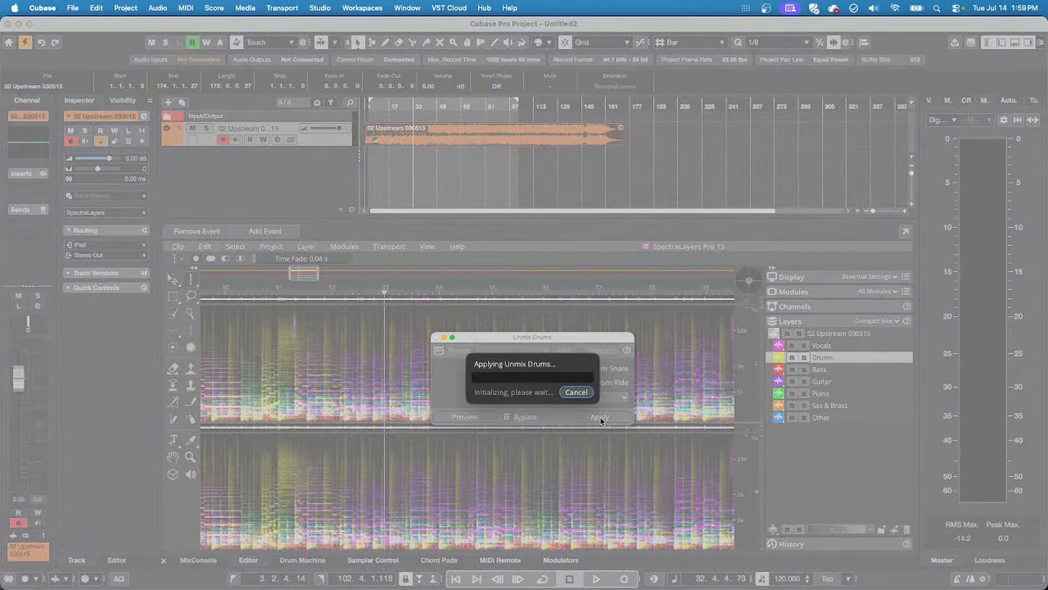
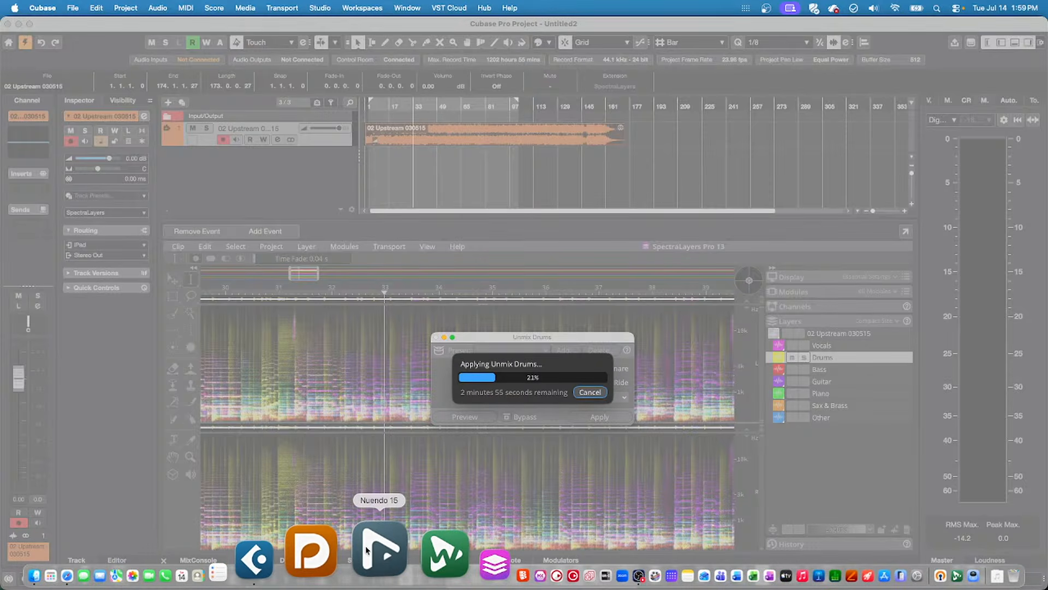
Switch to Nuendo 15 and create an empty project in the July 7th 2026 folder.
{"action": "left_click", "coordinate": [366, 549]}
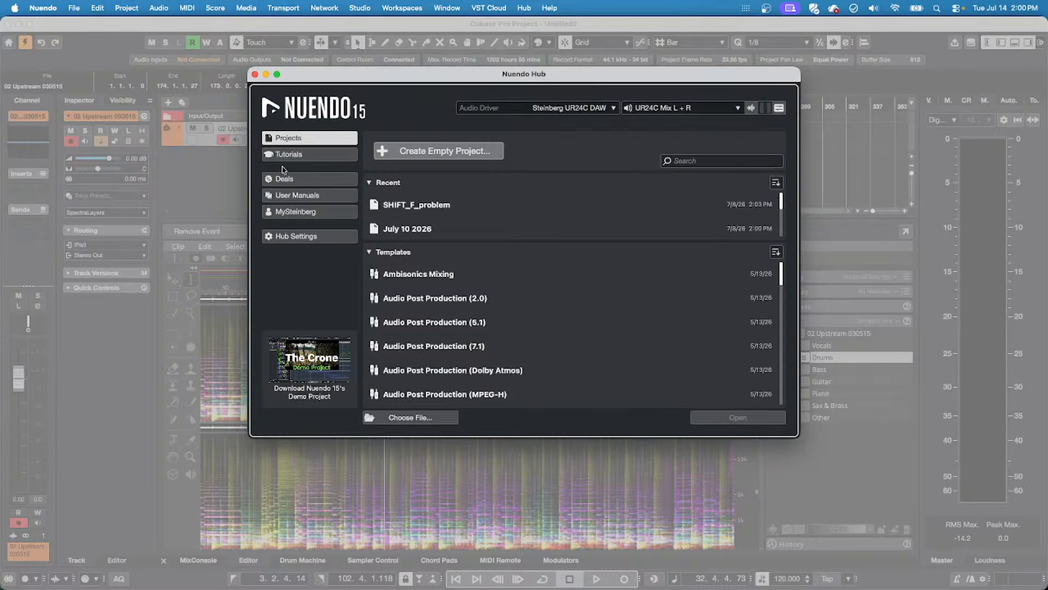
{"action": "key", "text": "Return"}
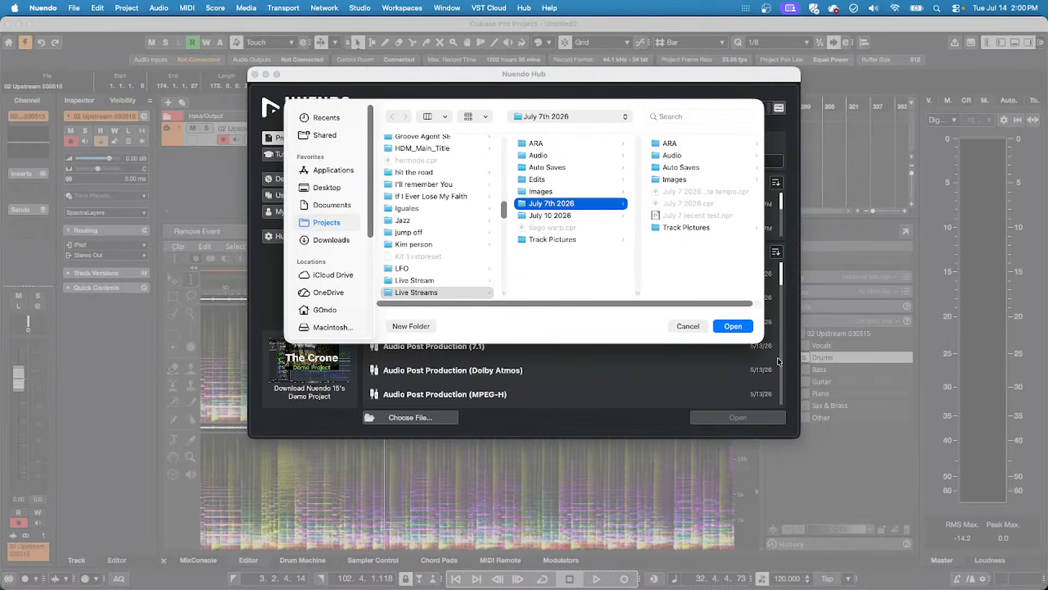
{"action": "left_click", "coordinate": [740, 331]}
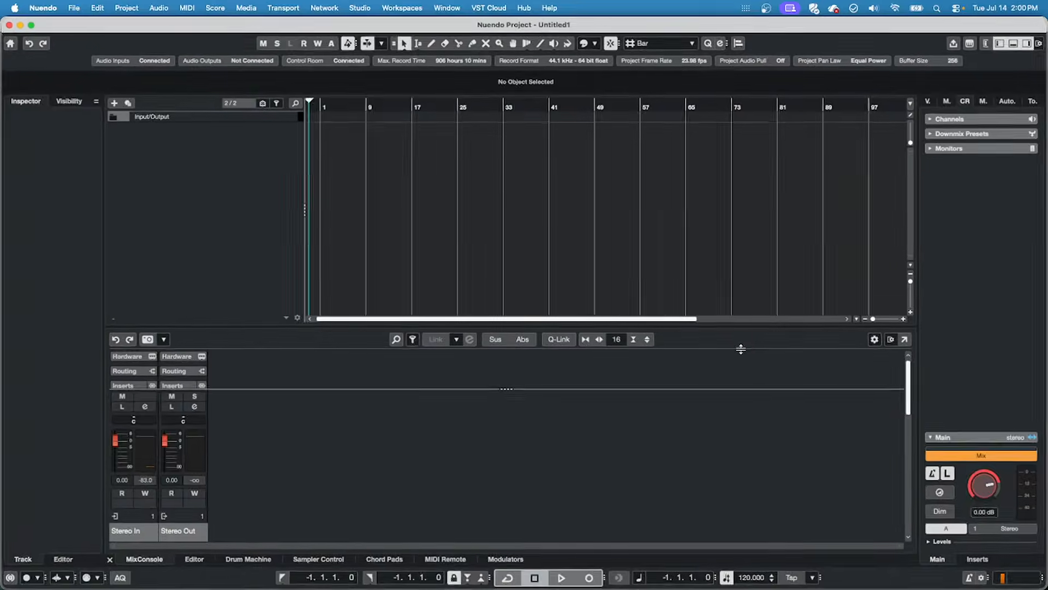
Add one mono audio track routed to Stereo Out, leaving its name blank.
{"action": "right_click", "coordinate": [216, 148]}
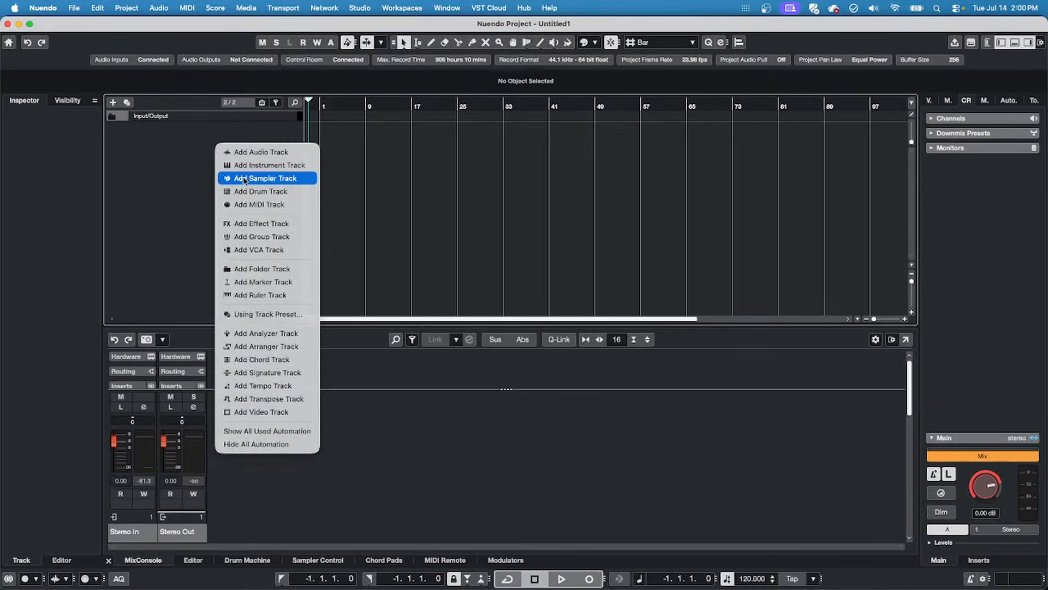
{"action": "left_click", "coordinate": [277, 152]}
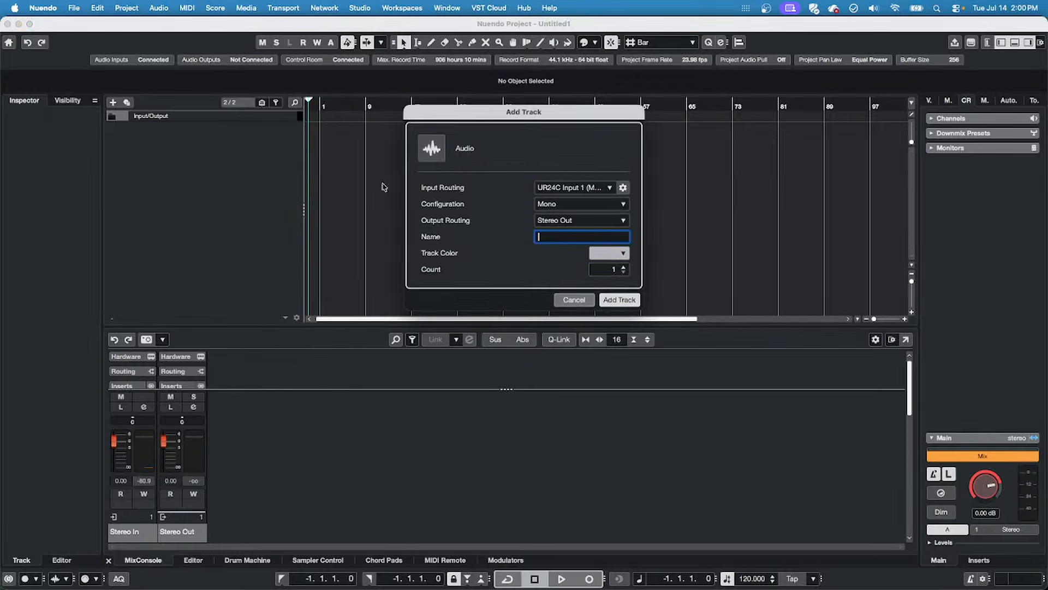
{"action": "left_click", "coordinate": [618, 299]}
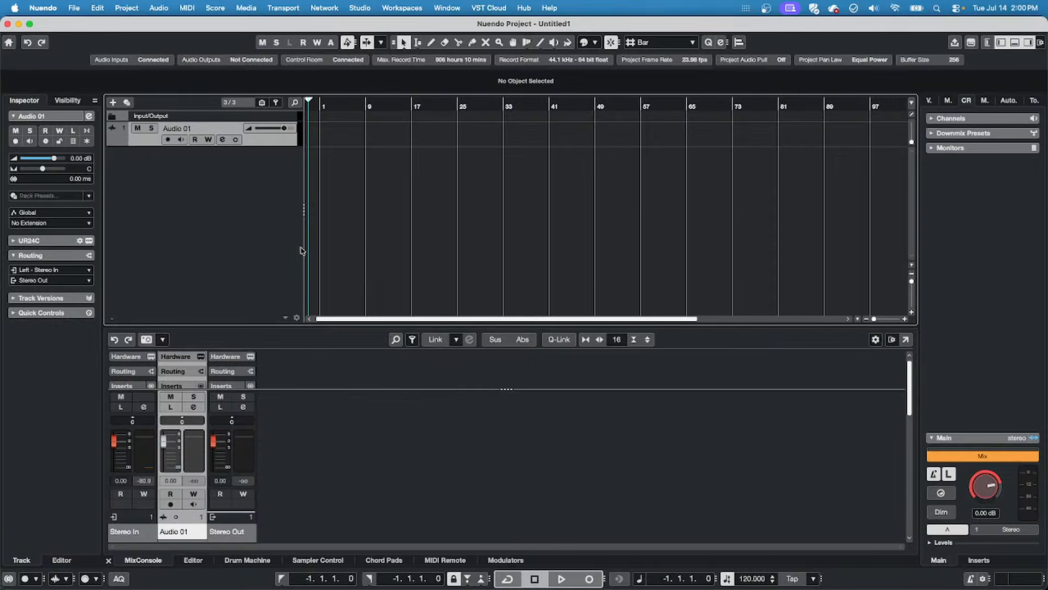
Check the Steinberg UR24C DAW's input and output latency and its buffer size in Studio Setup, and close the dialogs.
{"action": "left_click", "coordinate": [357, 6]}
{"action": "mouse_move", "coordinate": [325, 7]}
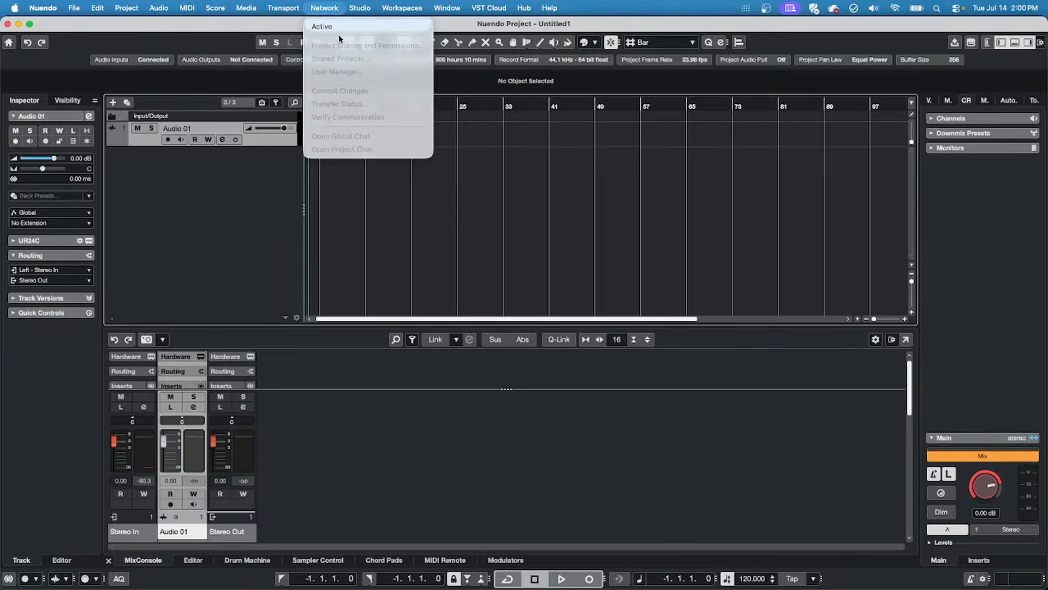
{"action": "mouse_move", "coordinate": [359, 7]}
{"action": "left_click", "coordinate": [426, 319]}
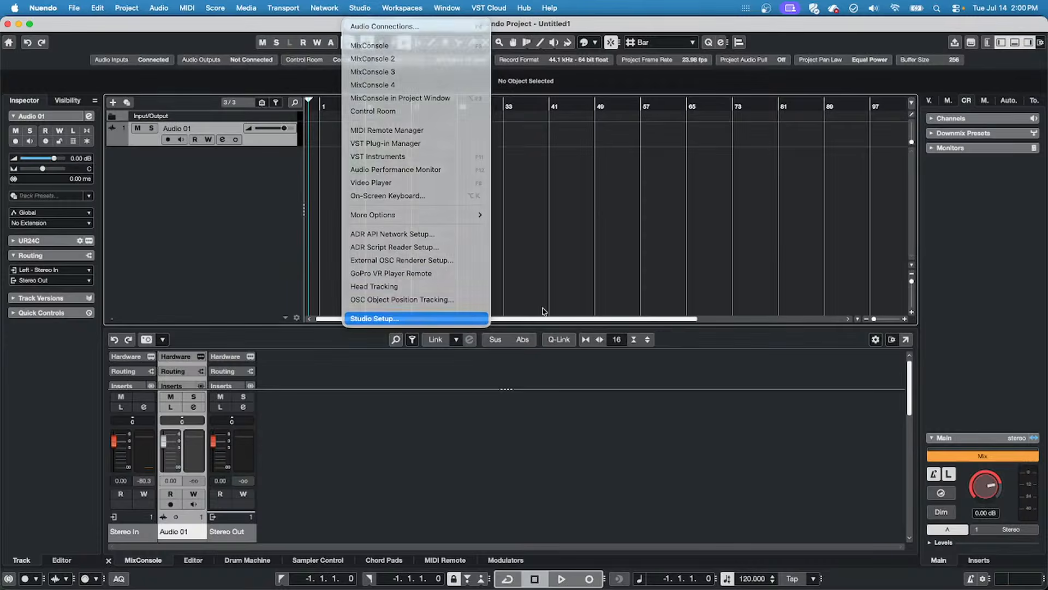
{"action": "left_click", "coordinate": [420, 169]}
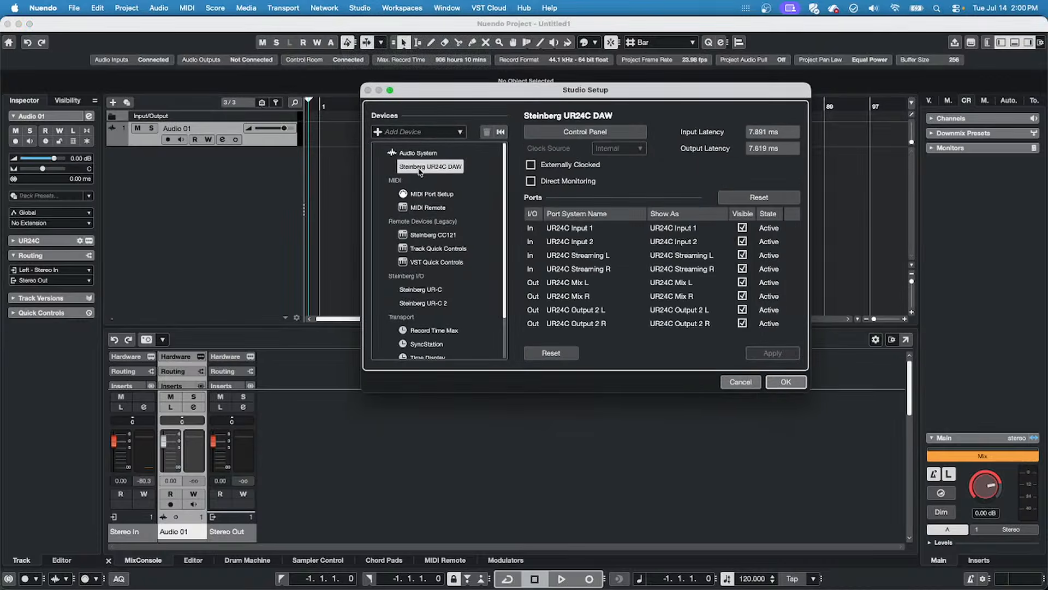
{"action": "left_click", "coordinate": [585, 131]}
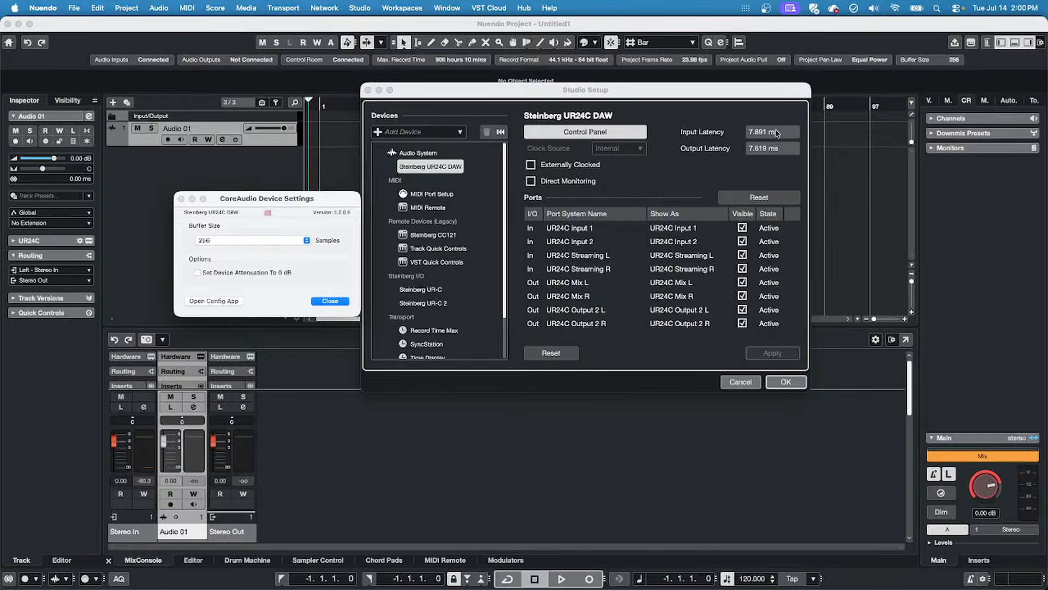
{"action": "left_click", "coordinate": [339, 303]}
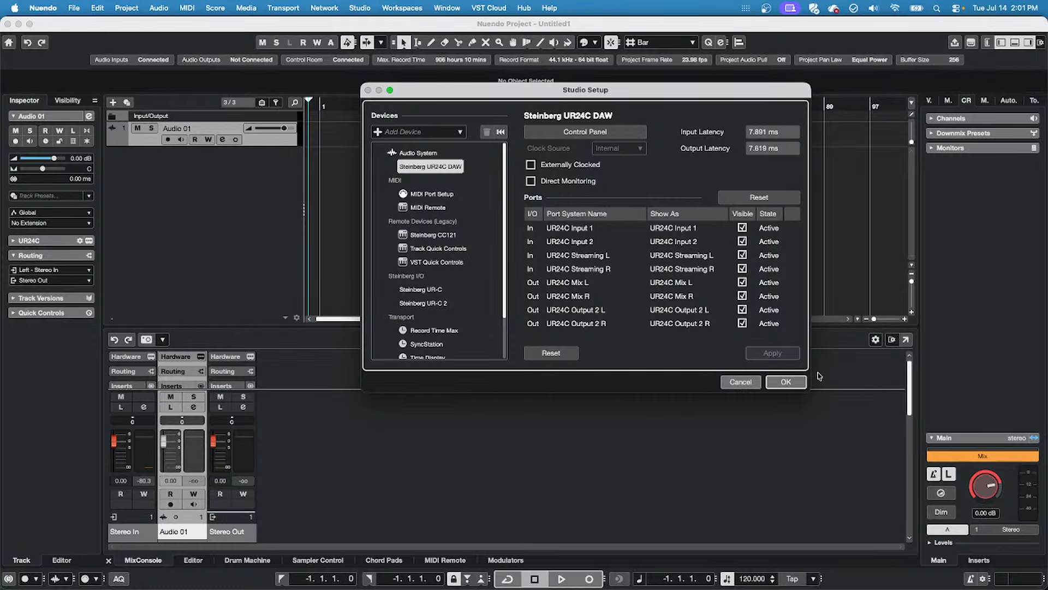
{"action": "left_click", "coordinate": [787, 382]}
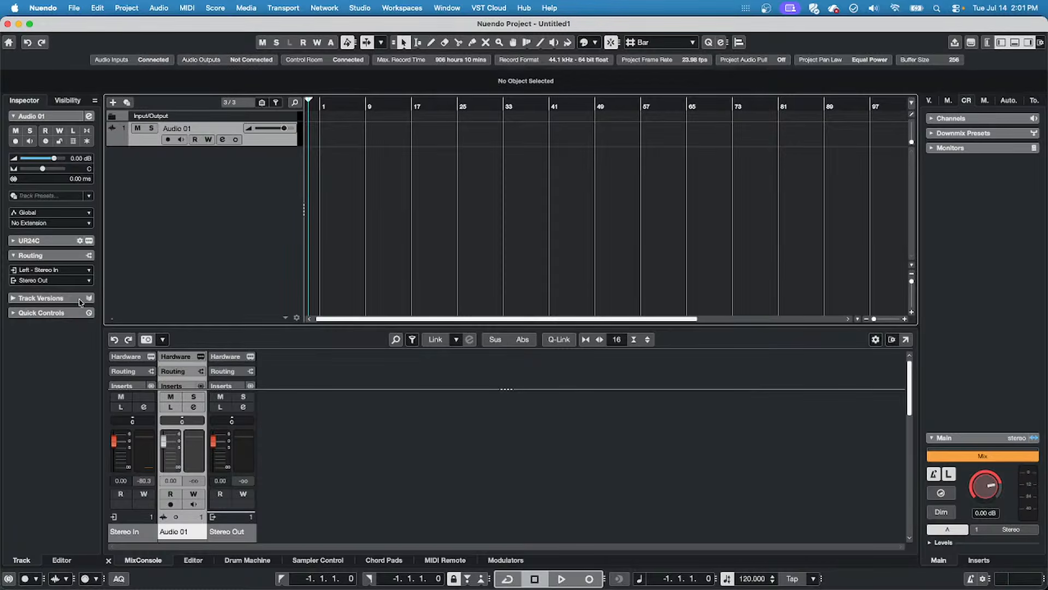
Show the Audio 01 channel strip beside the Inspector with its Latency section enabled, and enlarge the strip's section area and width.
{"action": "left_click", "coordinate": [987, 42]}
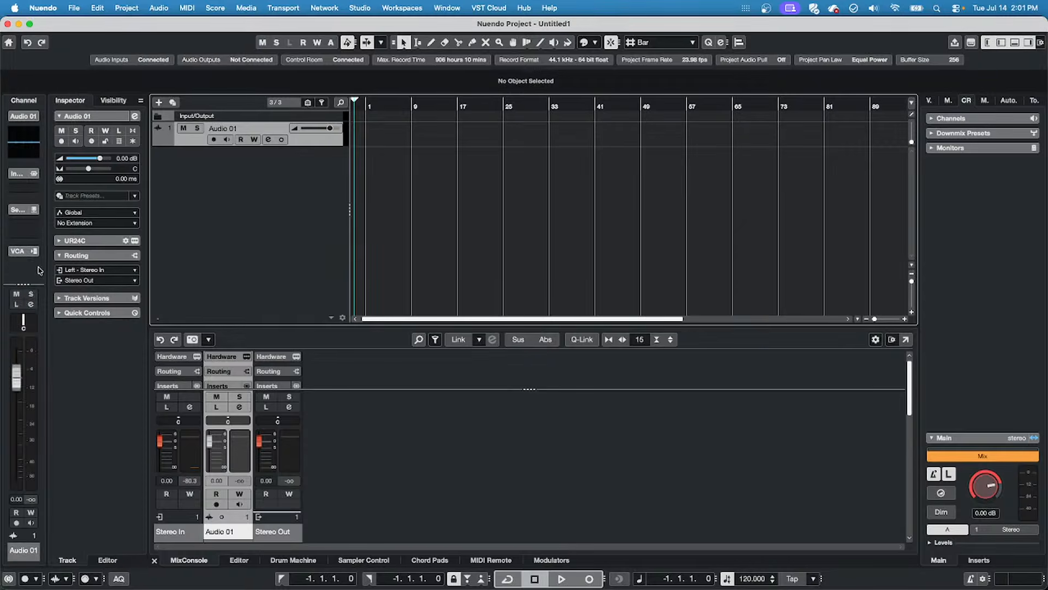
{"action": "right_click", "coordinate": [22, 256]}
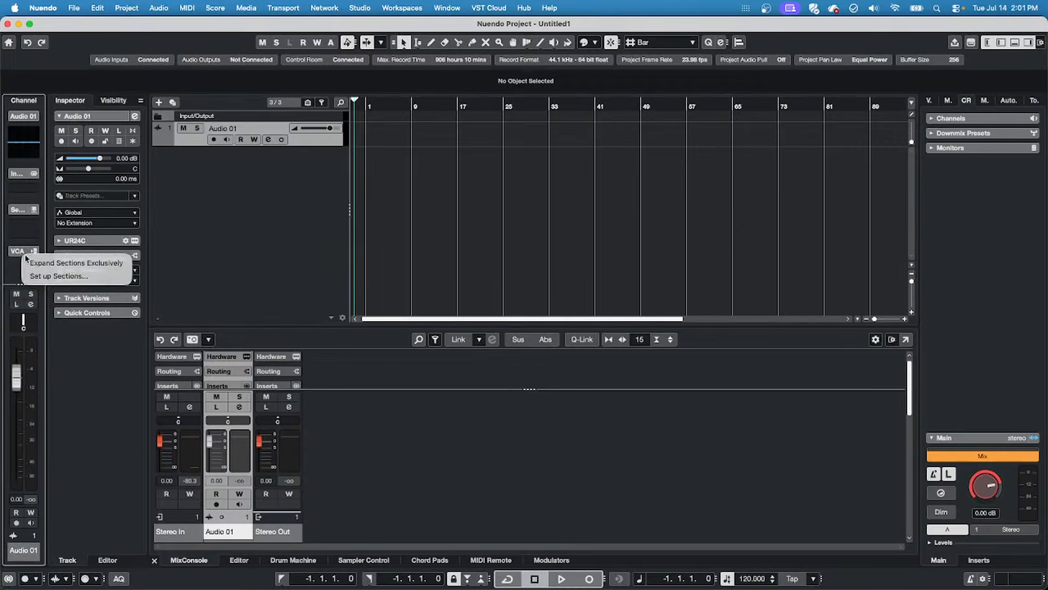
{"action": "left_click", "coordinate": [57, 275]}
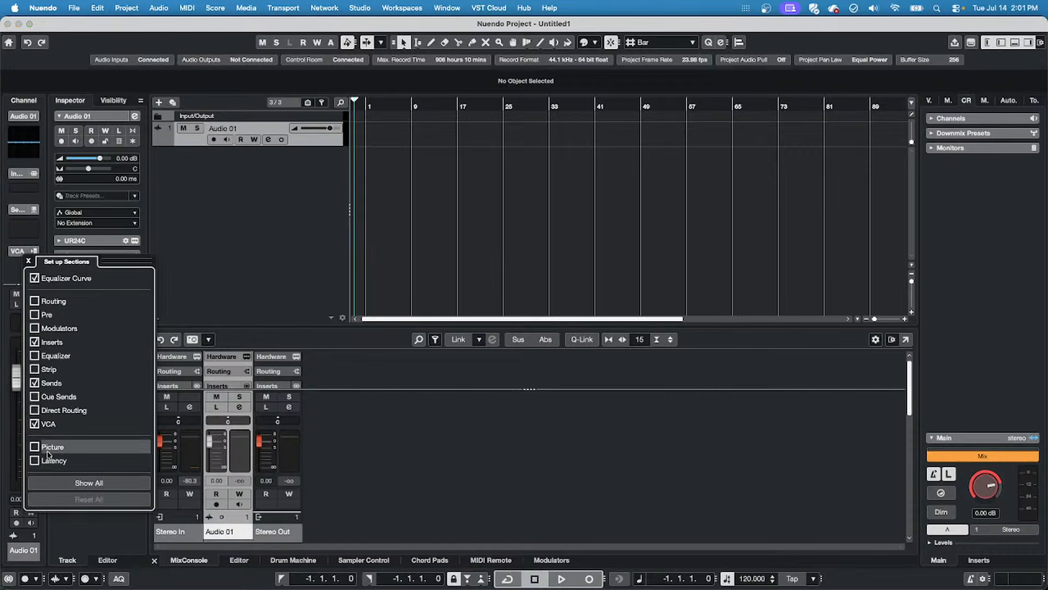
{"action": "left_click", "coordinate": [34, 461]}
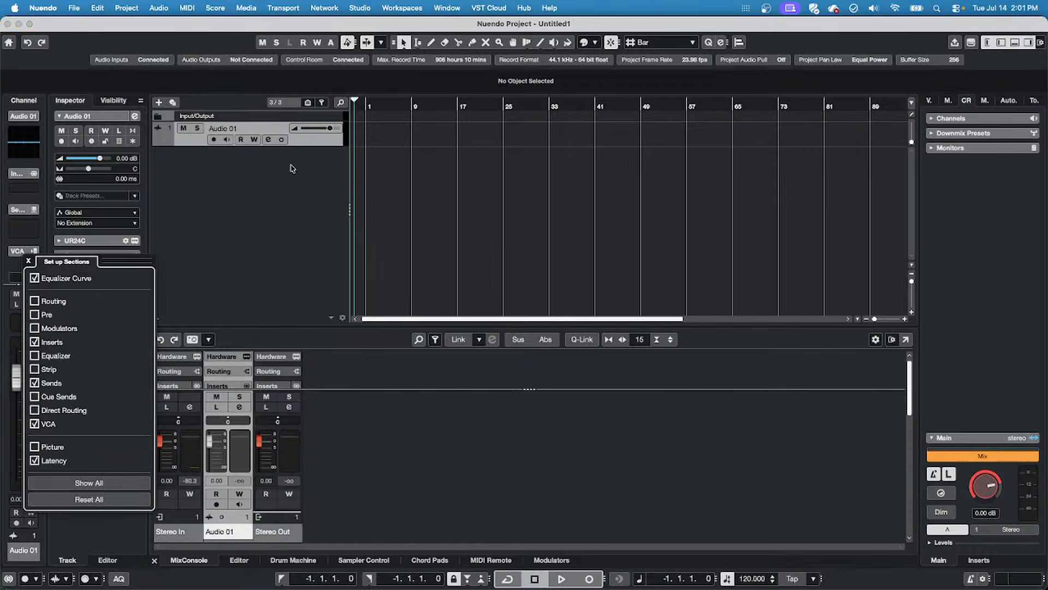
{"action": "left_click", "coordinate": [276, 176]}
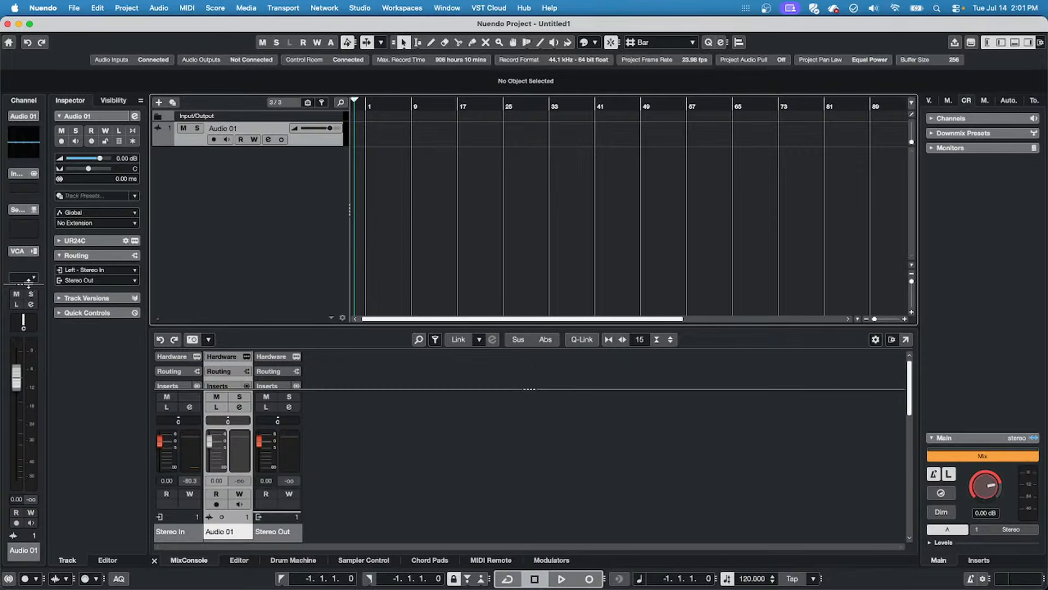
{"action": "left_click_drag", "start_coordinate": [27, 283], "coordinate": [28, 348]}
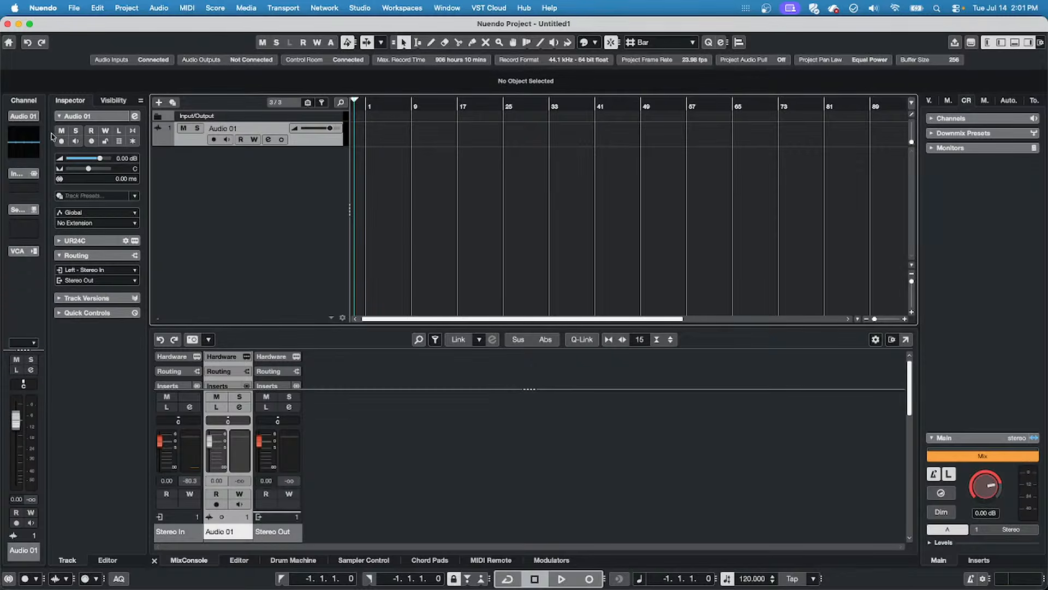
{"action": "left_click_drag", "start_coordinate": [48, 143], "coordinate": [92, 143]}
Insert the MultibandCompressor from the Dynamics effects in the first insert slot of the Audio 01 channel.
{"action": "right_click", "coordinate": [266, 170]}
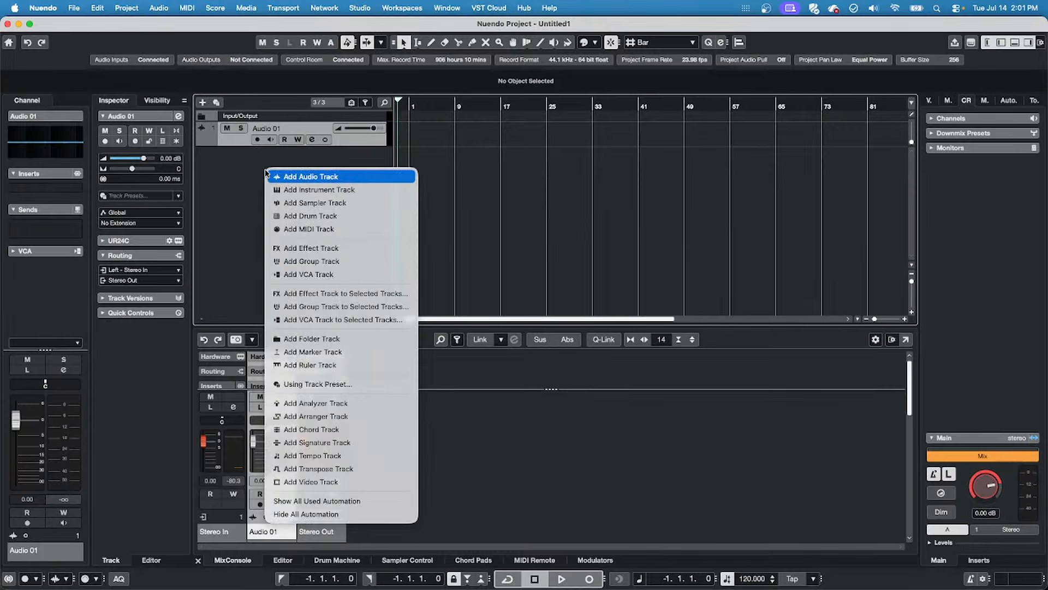
{"action": "left_click", "coordinate": [76, 191]}
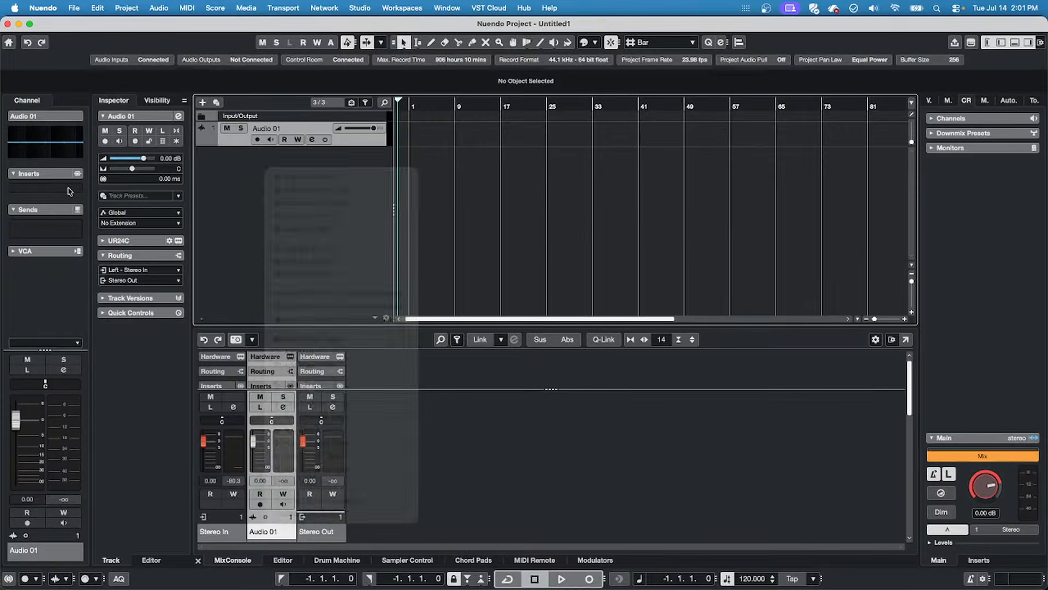
{"action": "left_click", "coordinate": [76, 191]}
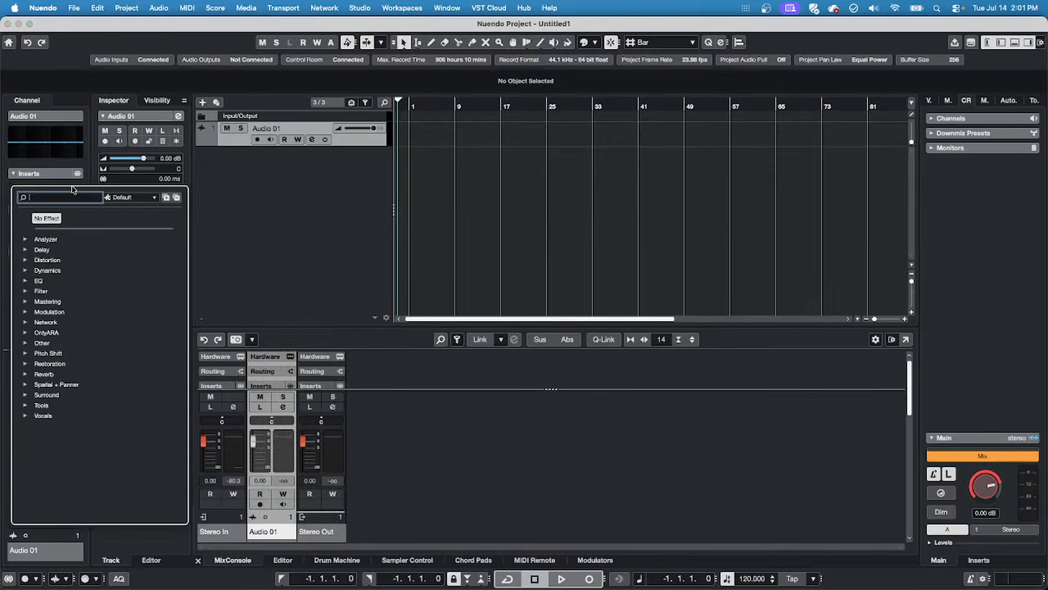
{"action": "left_click", "coordinate": [27, 270]}
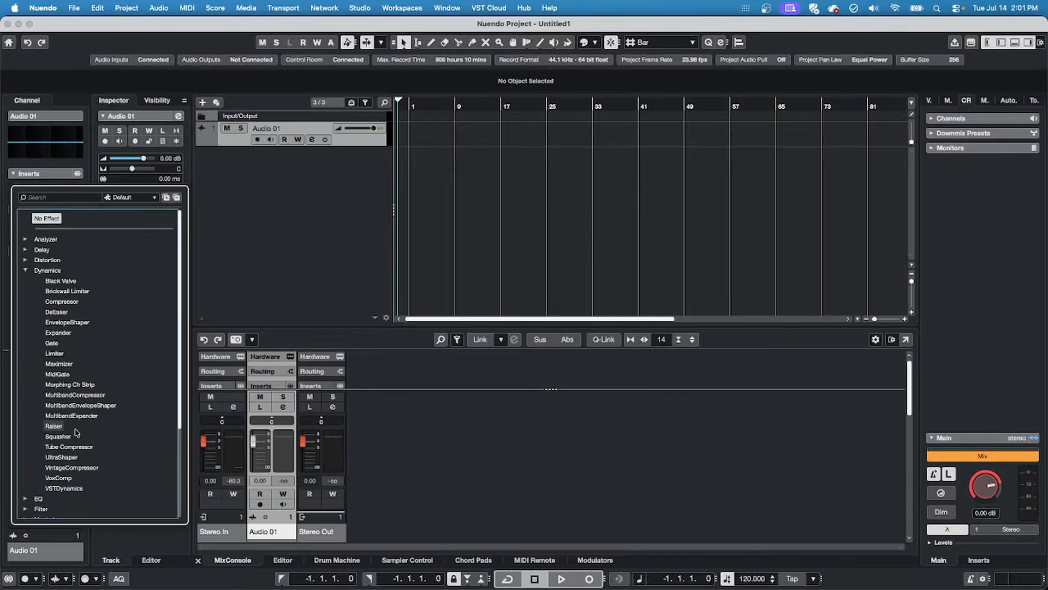
{"action": "left_click", "coordinate": [66, 392]}
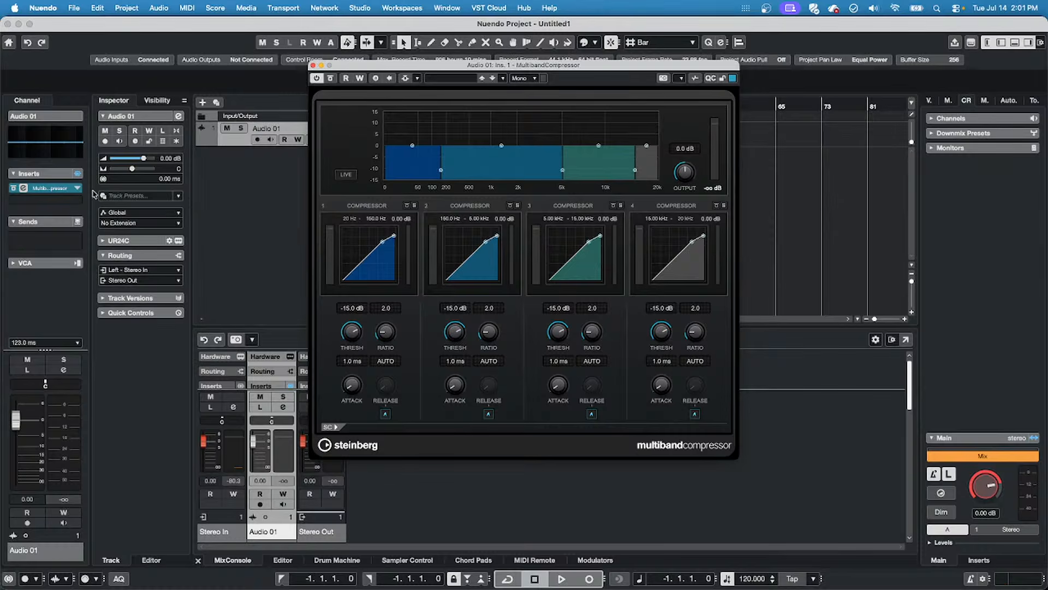
Insert VocalChain from the Vocals effects in Audio 01's second insert slot, and close both plug-in windows.
{"action": "left_click", "coordinate": [49, 200]}
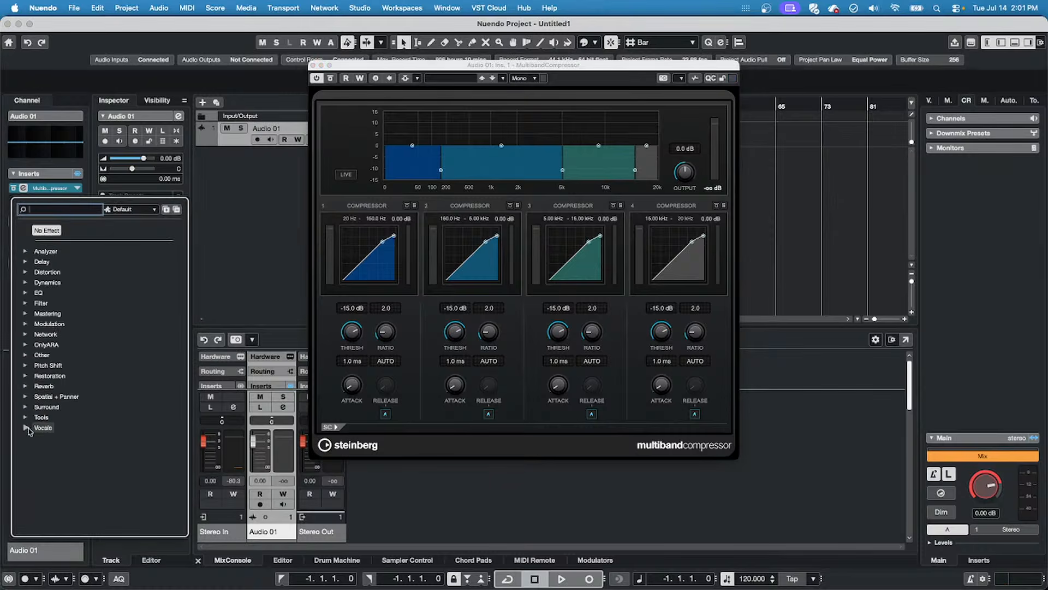
{"action": "left_click", "coordinate": [25, 428]}
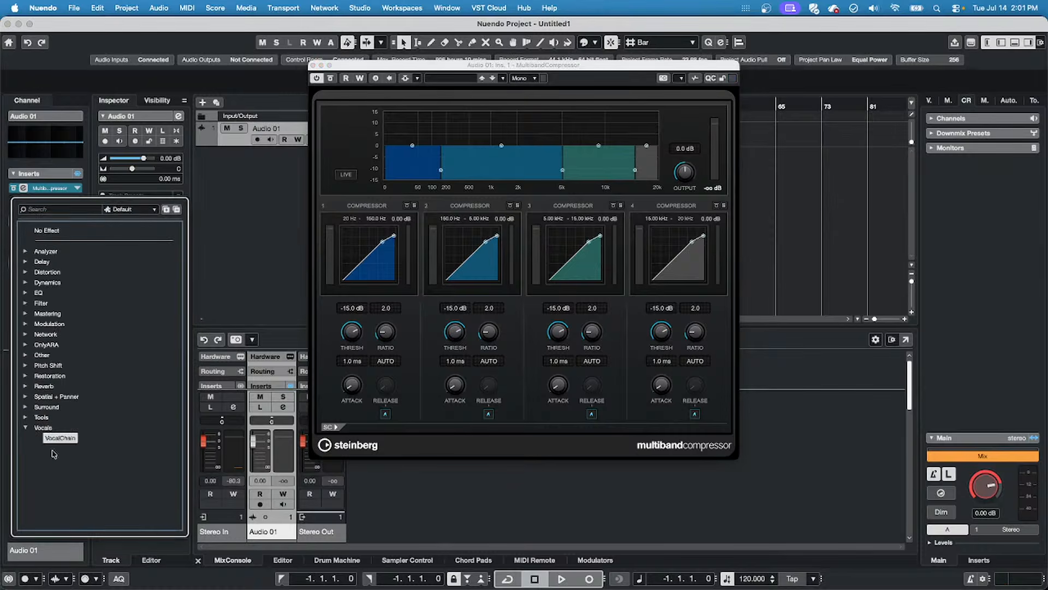
{"action": "left_click", "coordinate": [60, 437]}
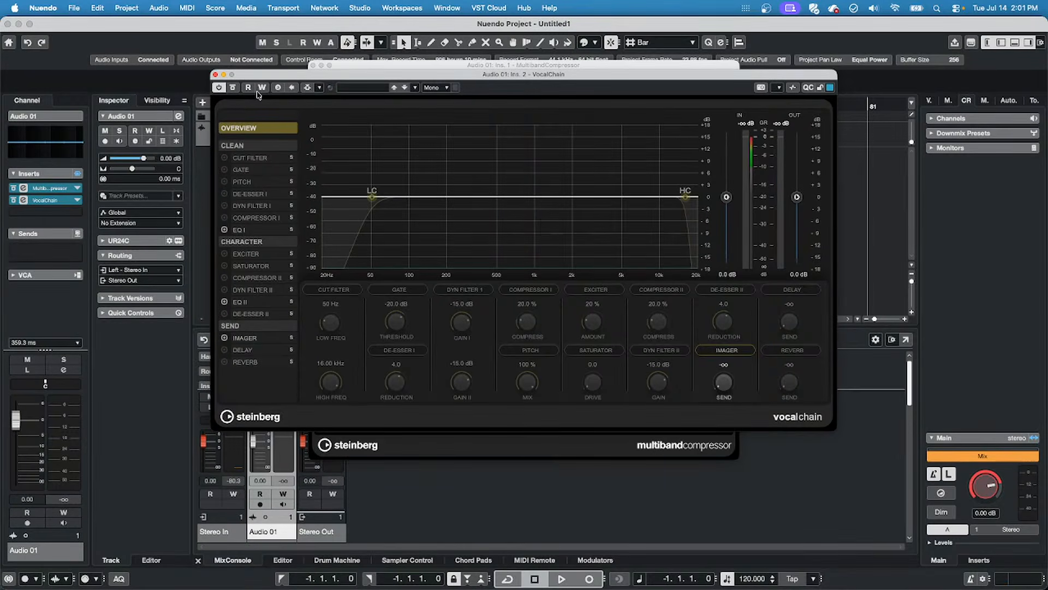
{"action": "left_click", "coordinate": [216, 74]}
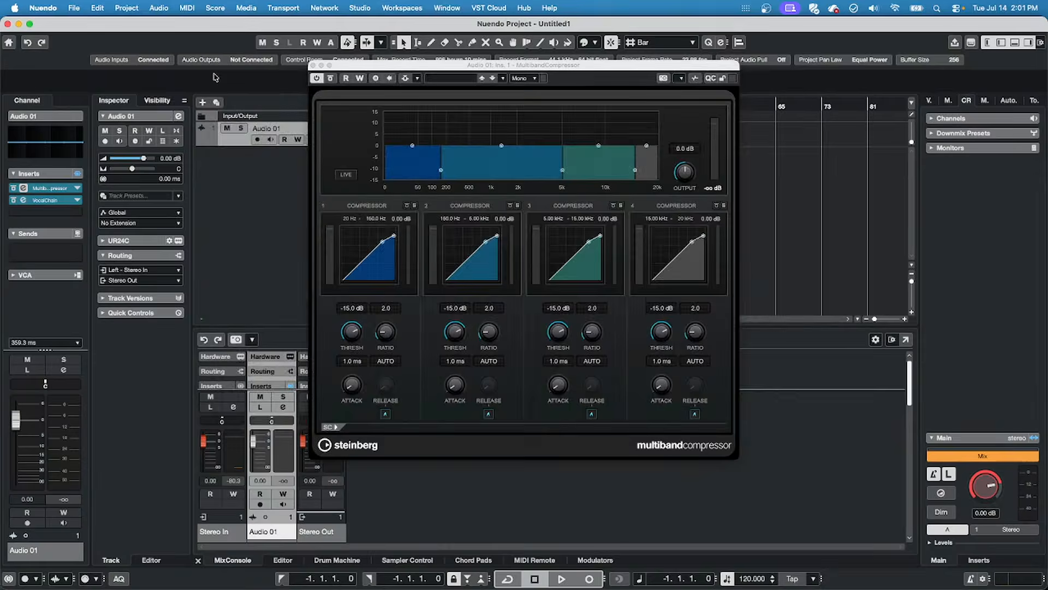
{"action": "left_click", "coordinate": [314, 65]}
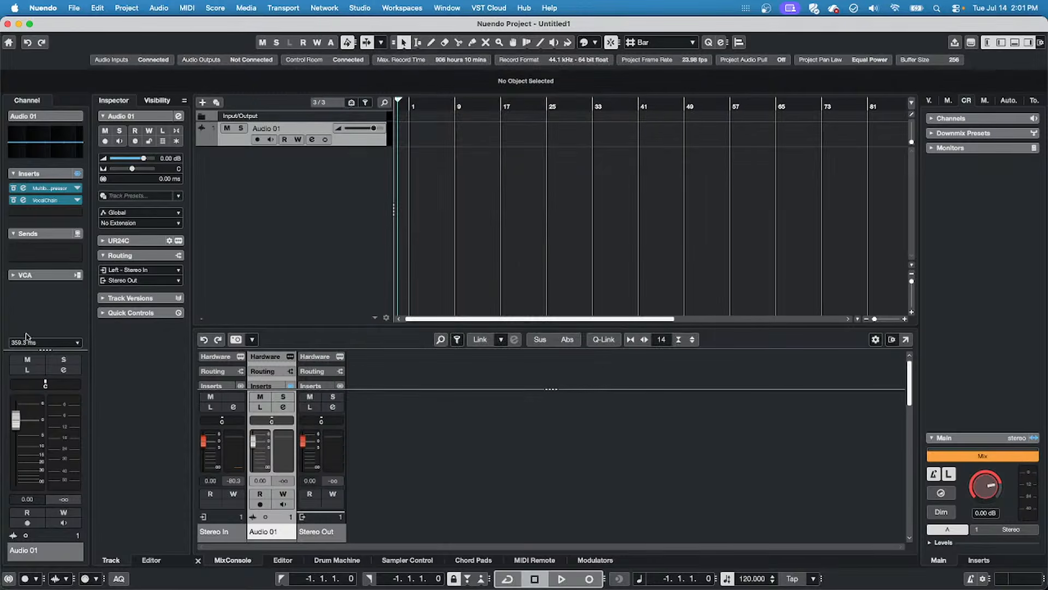
Check which sections the Audio 01 channel strip shows and examine the per-insert latencies in its Channel Latency Overview.
{"action": "right_click", "coordinate": [49, 274]}
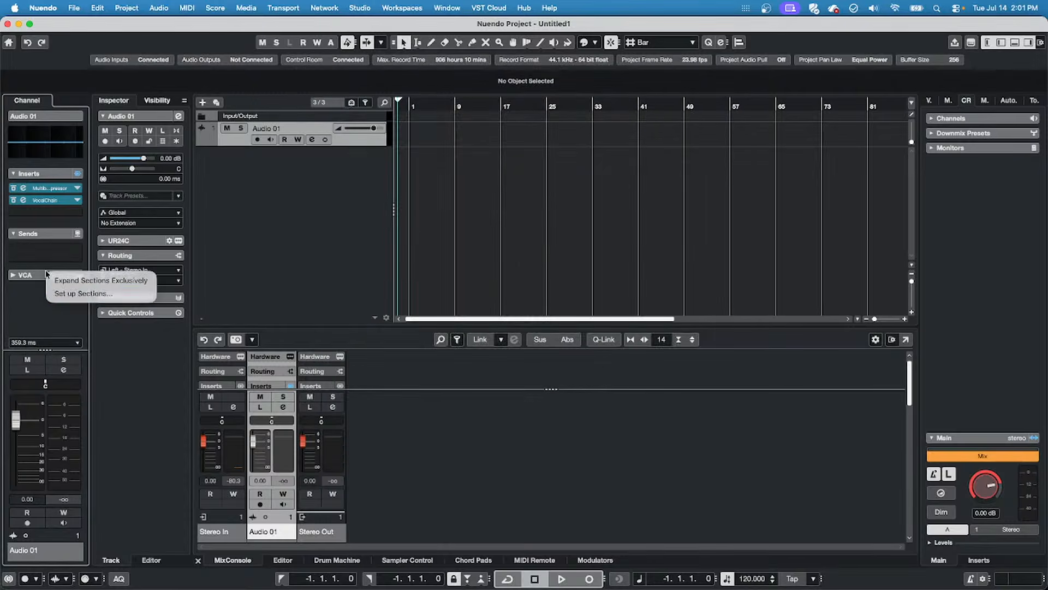
{"action": "left_click", "coordinate": [92, 294]}
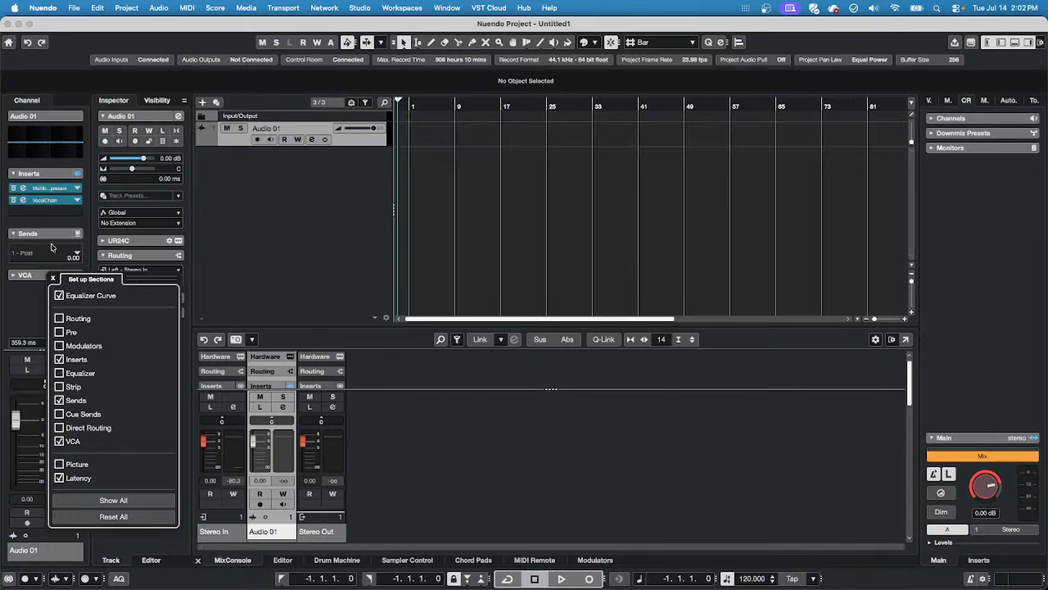
{"action": "left_click", "coordinate": [22, 343]}
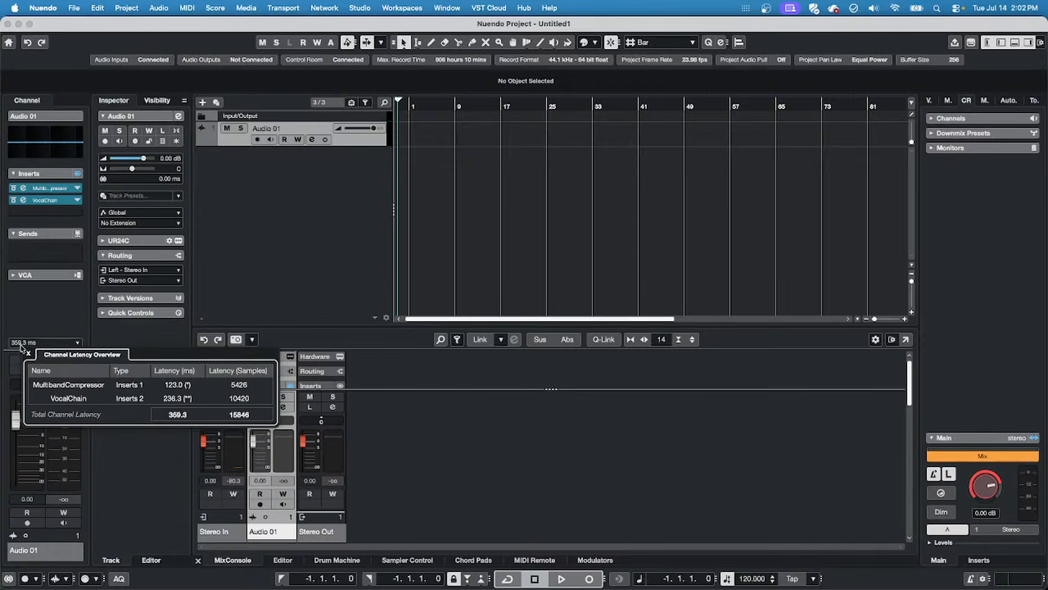
{"action": "left_click", "coordinate": [345, 260]}
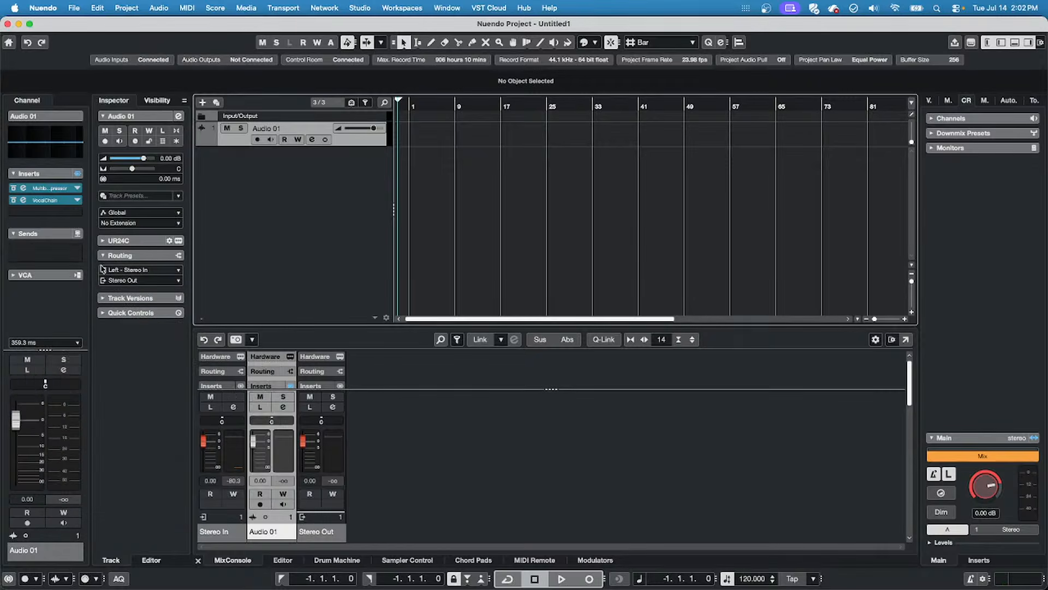
{"action": "left_click", "coordinate": [79, 343]}
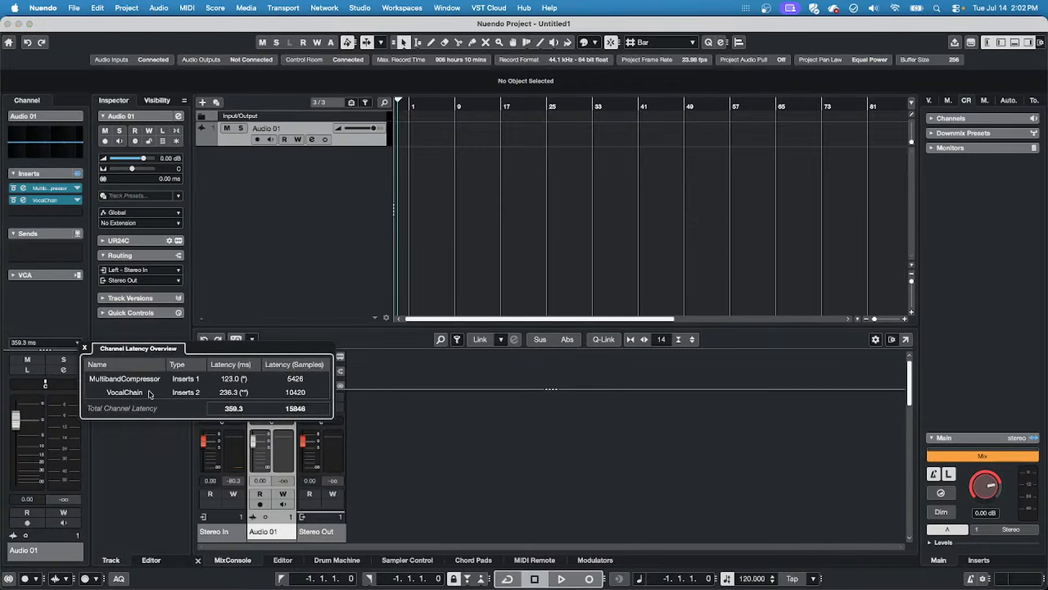
{"action": "mouse_move", "coordinate": [245, 380]}
{"action": "left_click", "coordinate": [301, 274]}
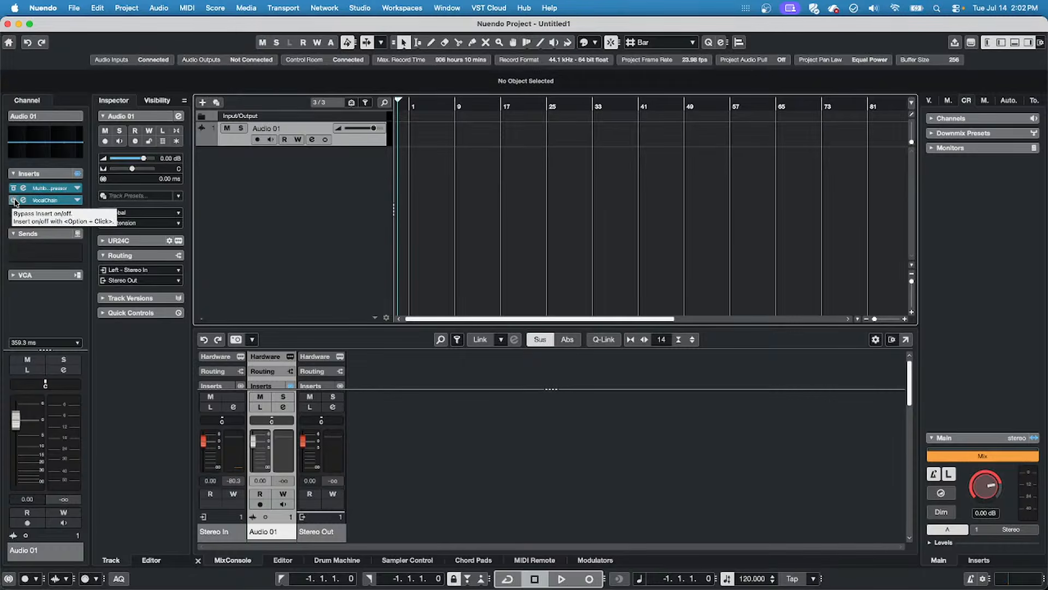
Switch the VocalChain and MultibandCompressor inserts off to compare the channel latency, and switch both back on.
{"action": "left_click", "coordinate": [15, 201]}
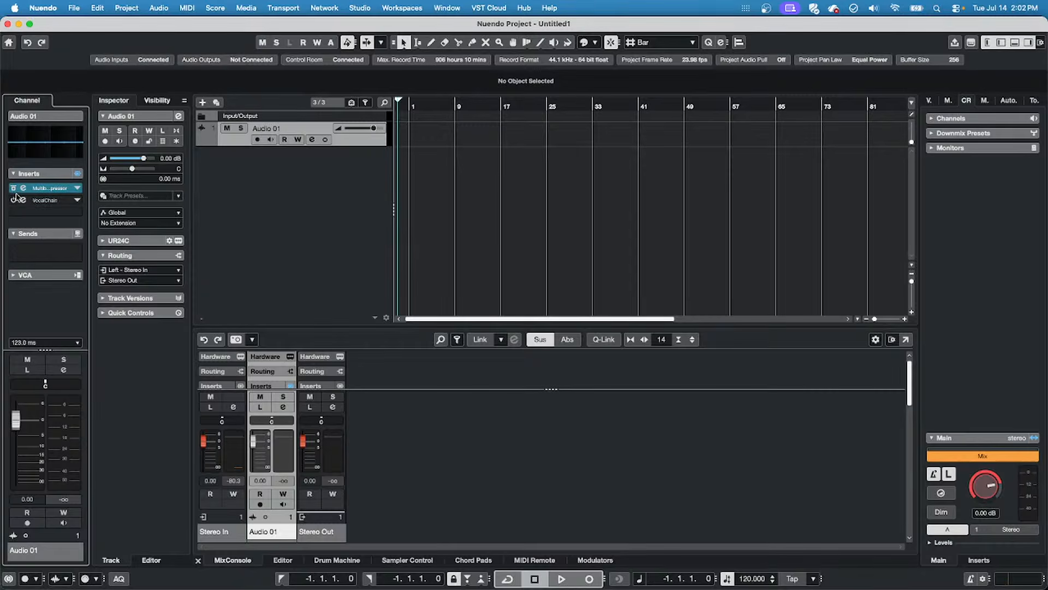
{"action": "left_click", "coordinate": [14, 188]}
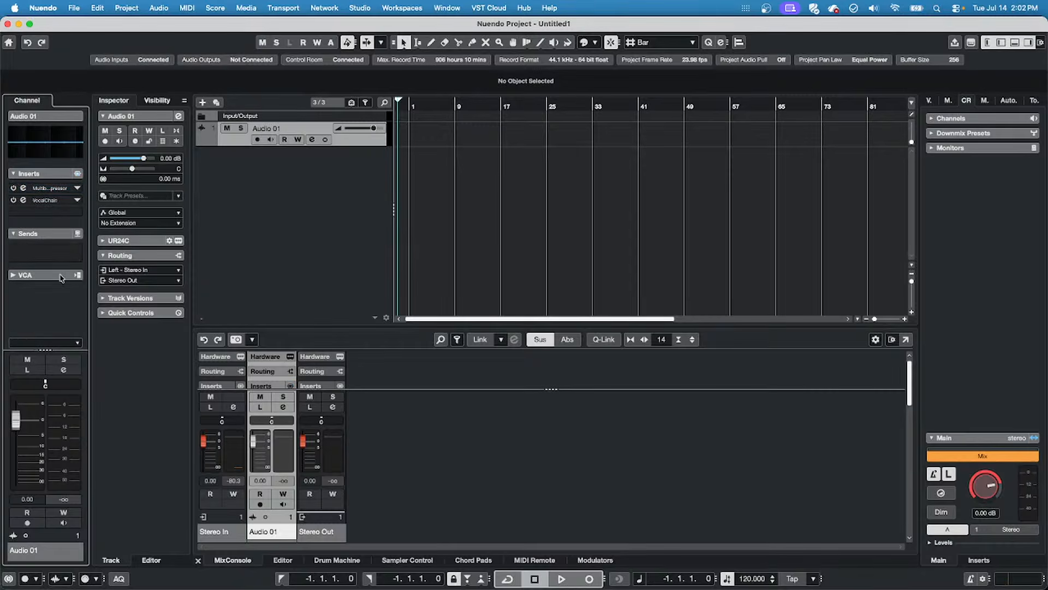
{"action": "left_click", "coordinate": [14, 200]}
{"action": "left_click", "coordinate": [15, 189]}
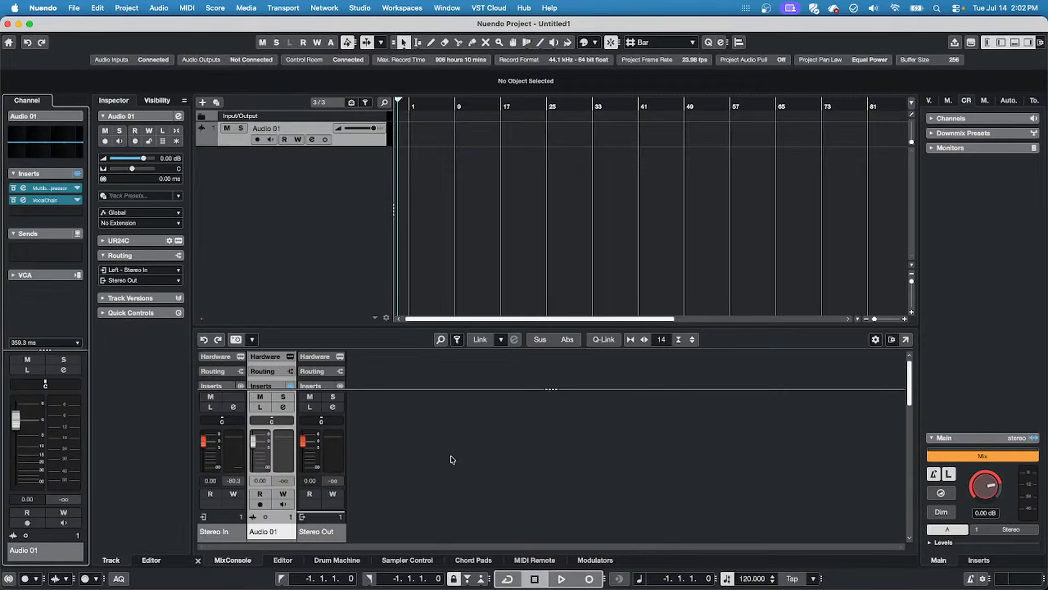
Turn on Constrain Delay Compensation and record-enable Audio 01, toggling its record state to compare the effect on the inserts.
{"action": "left_click", "coordinate": [8, 579]}
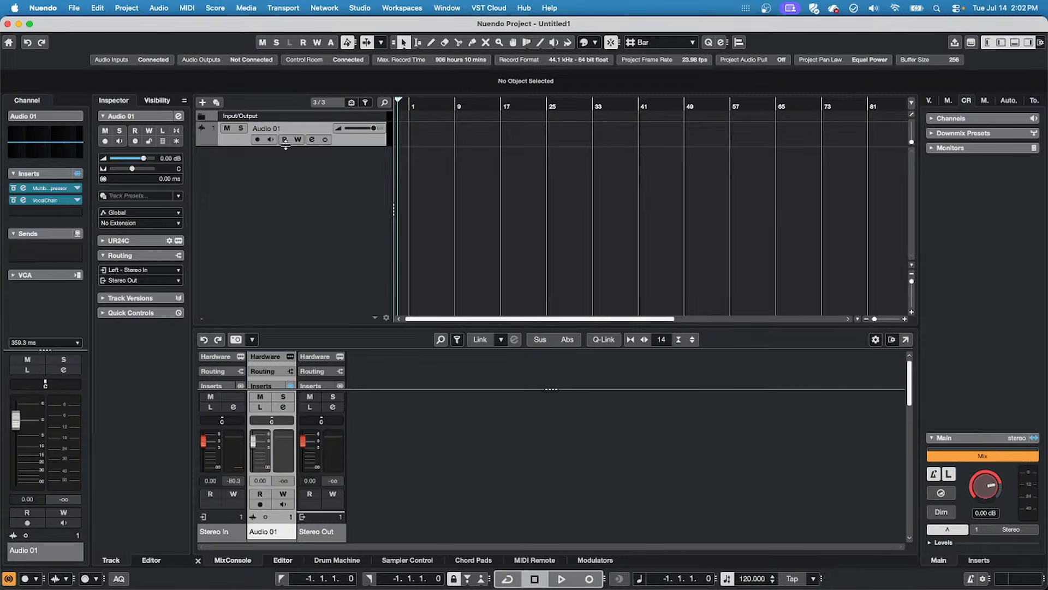
{"action": "left_click", "coordinate": [258, 140]}
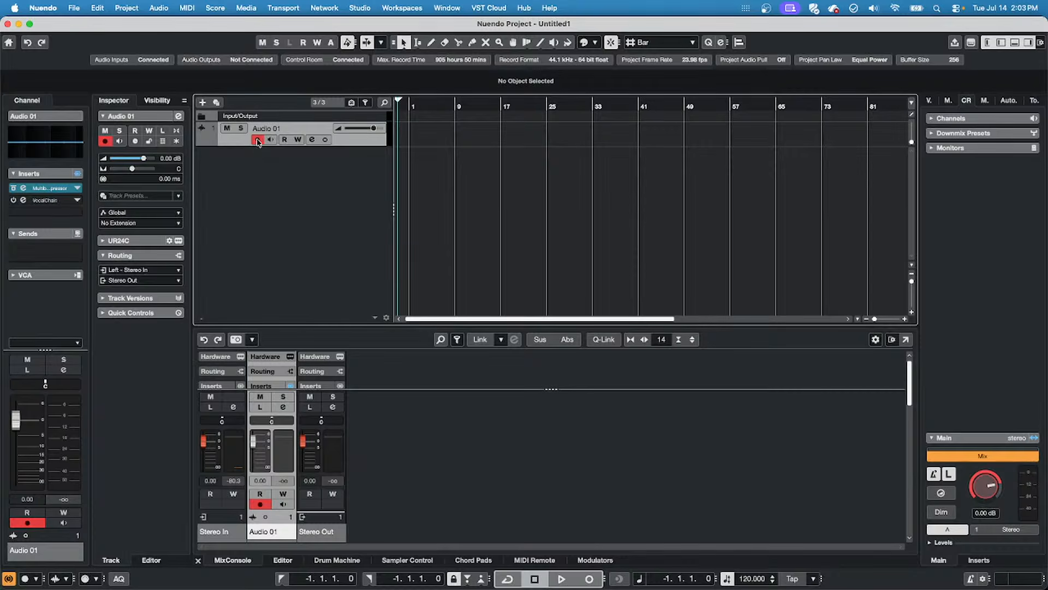
{"action": "left_click", "coordinate": [257, 139]}
{"action": "left_click", "coordinate": [257, 140]}
Toggle Constrain Delay Compensation repeatedly to compare the insert states and channel latency, leaving it off.
{"action": "left_click", "coordinate": [7, 579]}
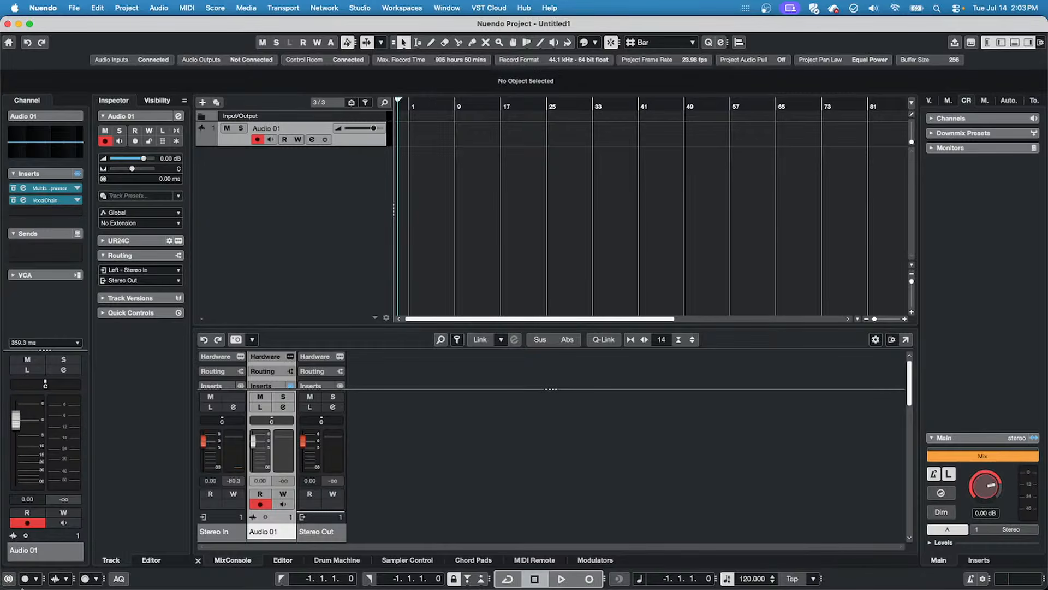
{"action": "left_click", "coordinate": [8, 580]}
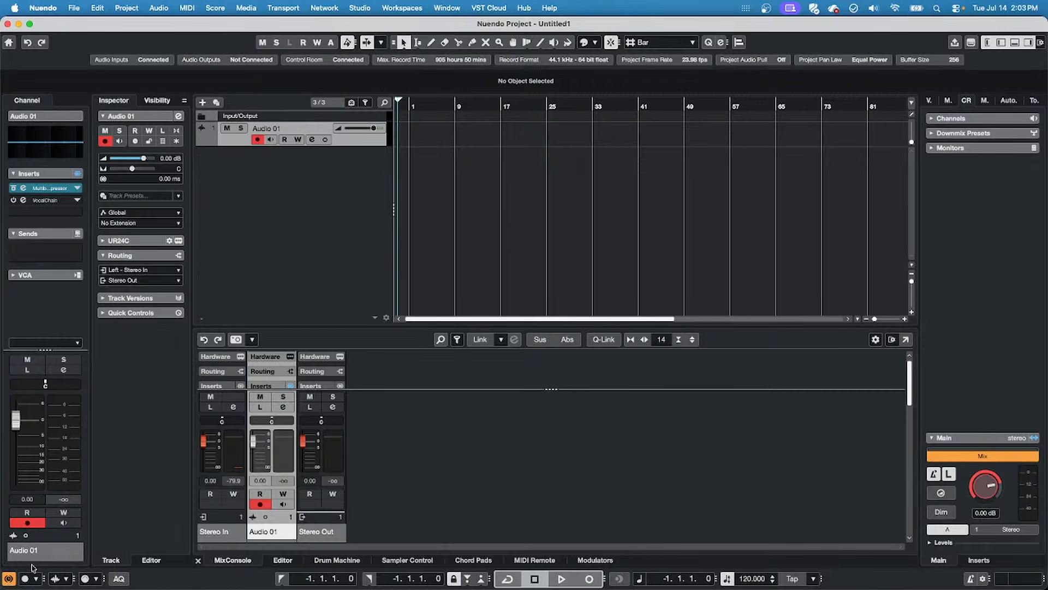
{"action": "left_click", "coordinate": [7, 580]}
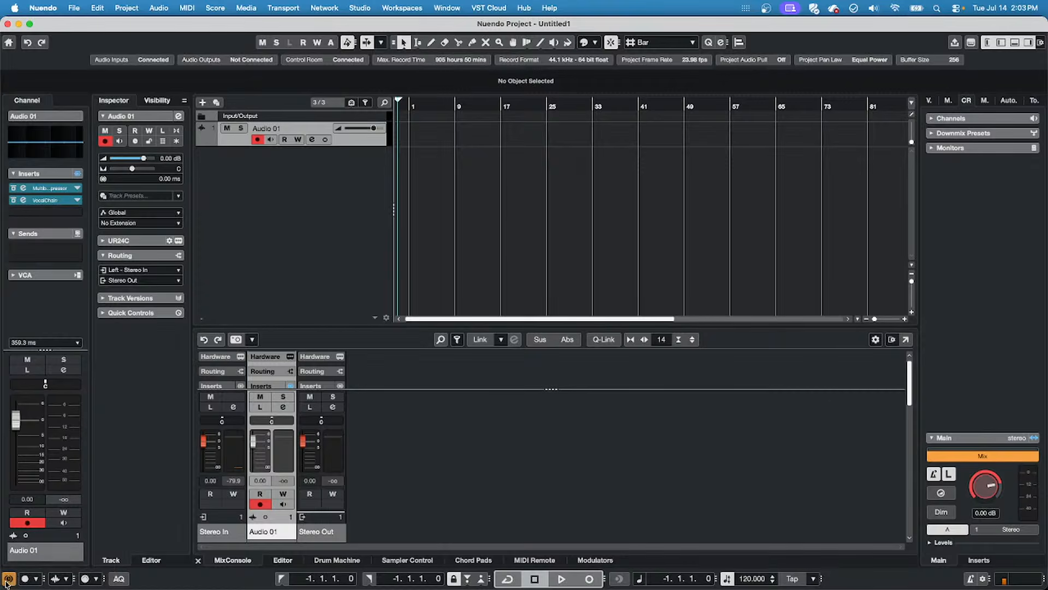
{"action": "left_click", "coordinate": [7, 580]}
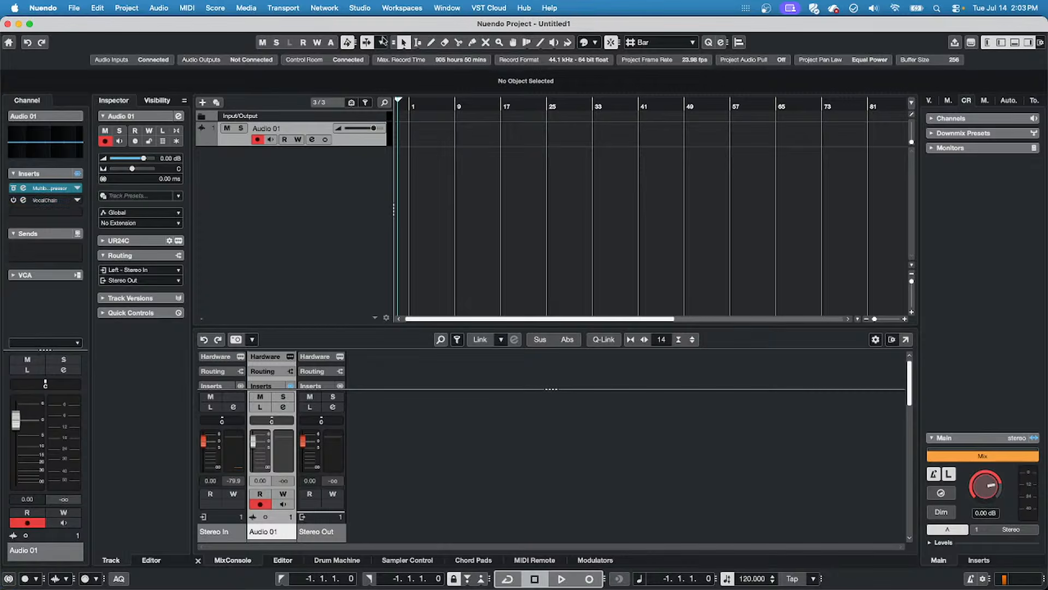
{"action": "left_click", "coordinate": [9, 578]}
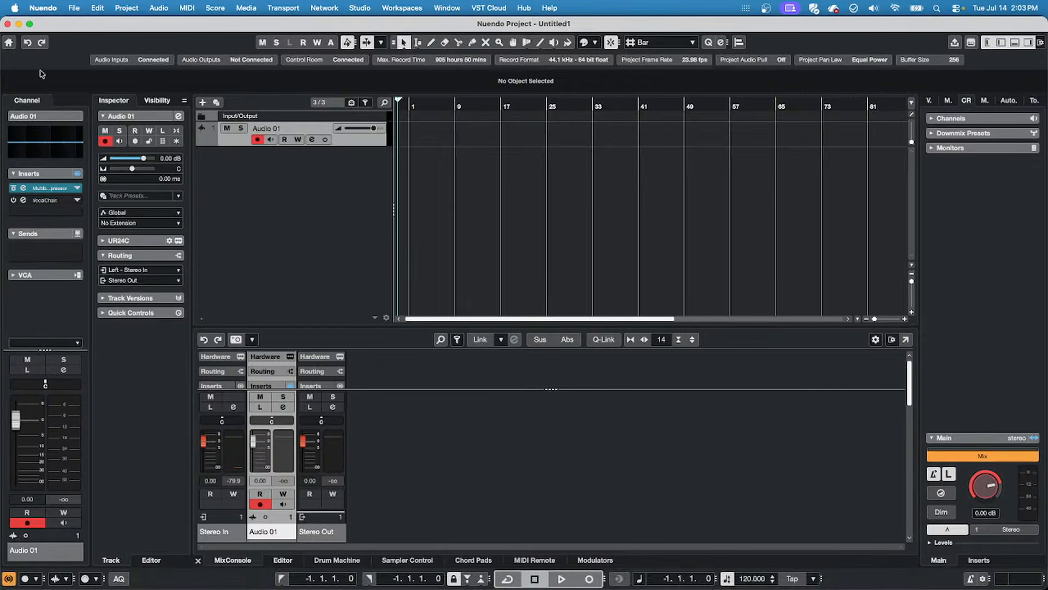
{"action": "left_click", "coordinate": [8, 579]}
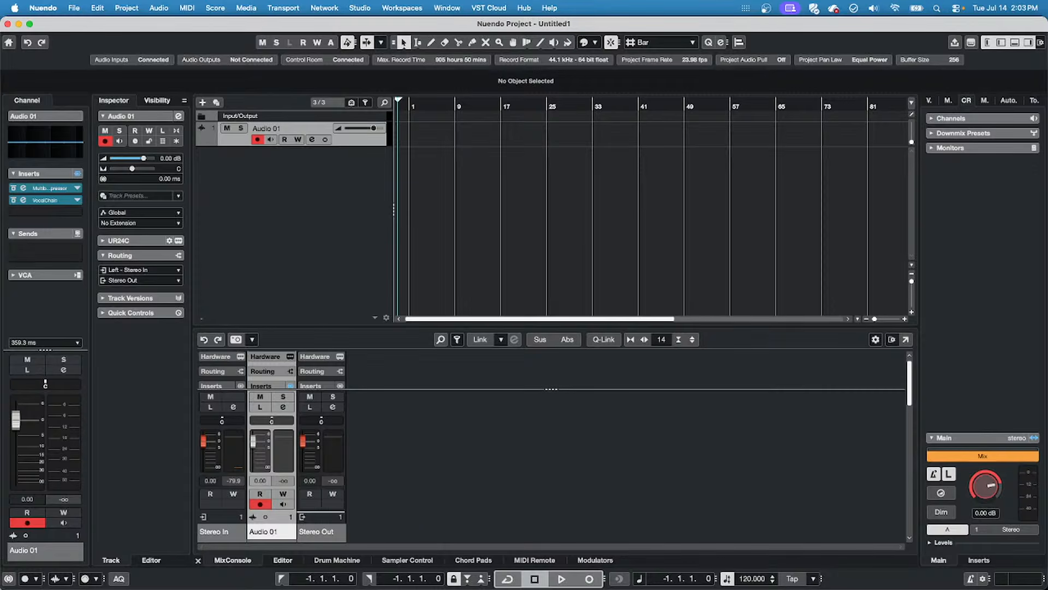
{"action": "left_click", "coordinate": [8, 578]}
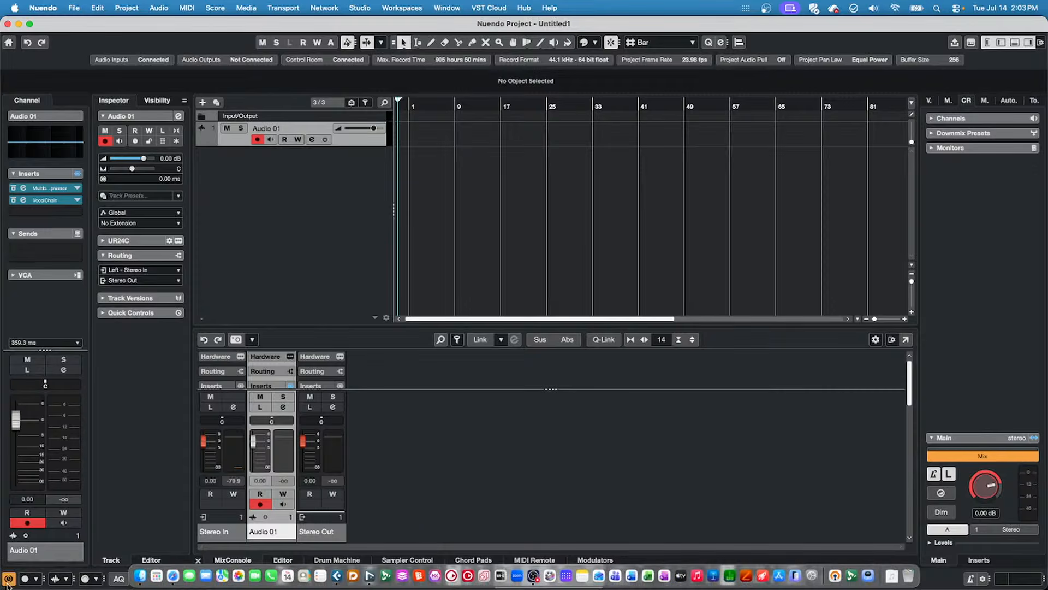
{"action": "left_click", "coordinate": [8, 578]}
{"action": "left_click", "coordinate": [8, 578]}
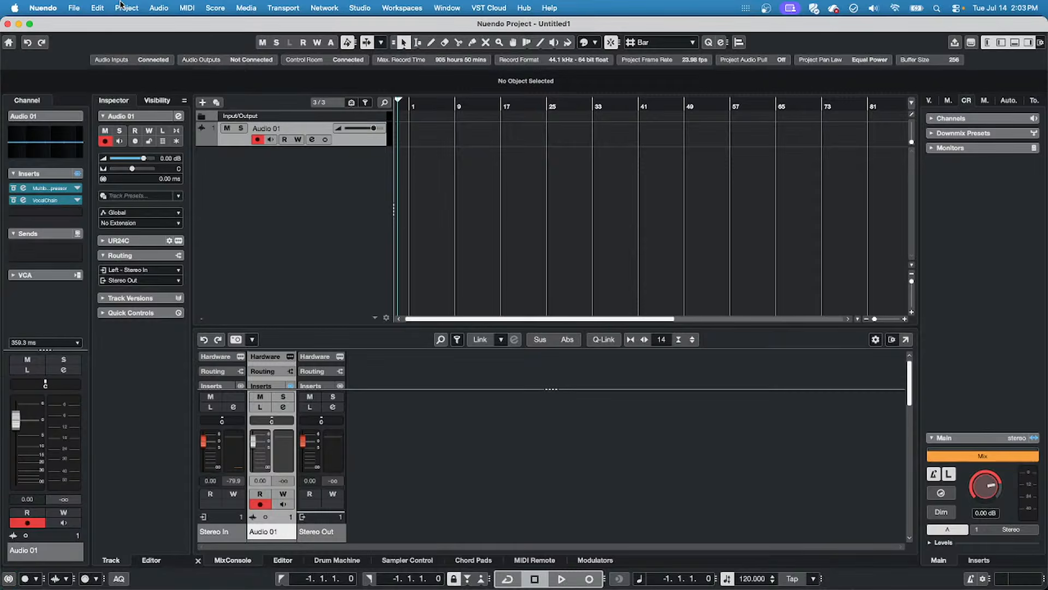
Quit Nuendo, return to the Cubase project and close the Unmix Drums dialog.
{"action": "left_click", "coordinate": [42, 8]}
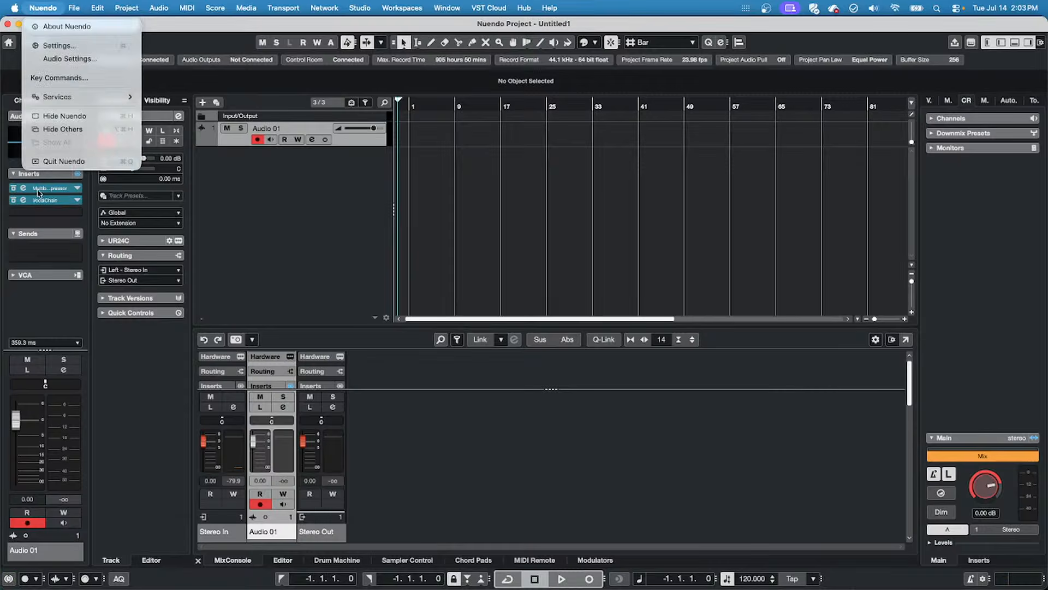
{"action": "left_click", "coordinate": [83, 162]}
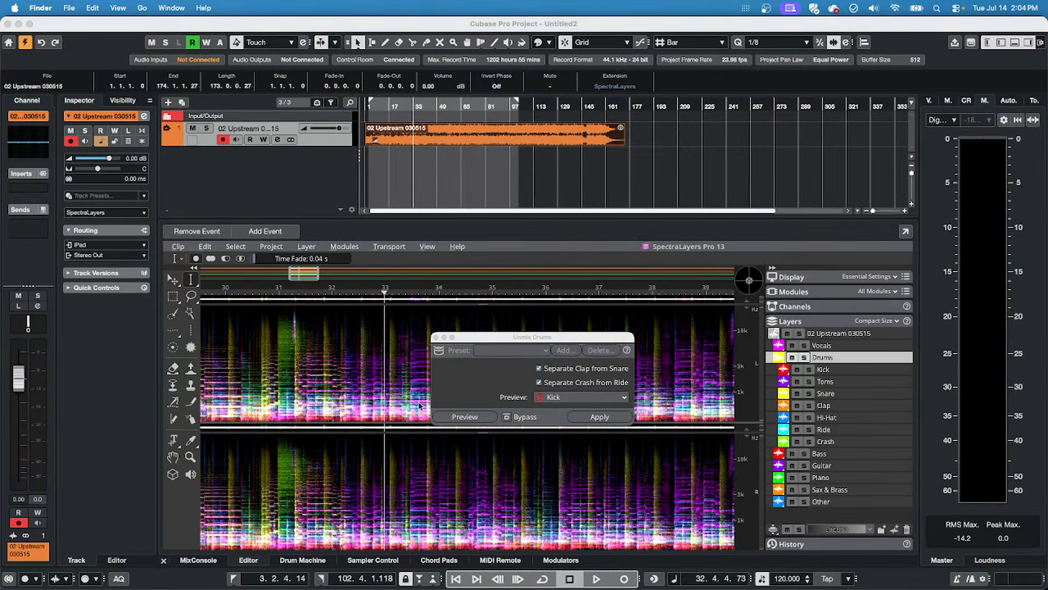
{"action": "left_click", "coordinate": [436, 337]}
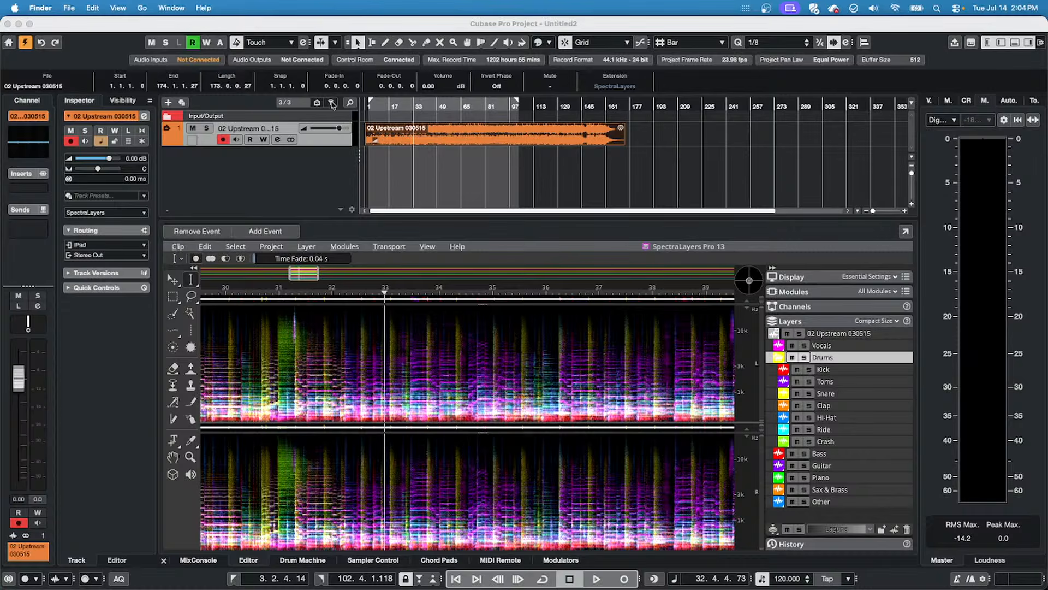
Play the song from around bar 21 and solo the Kick and Toms layers in SpectraLayers.
{"action": "left_click", "coordinate": [397, 109]}
{"action": "key", "text": "space"}
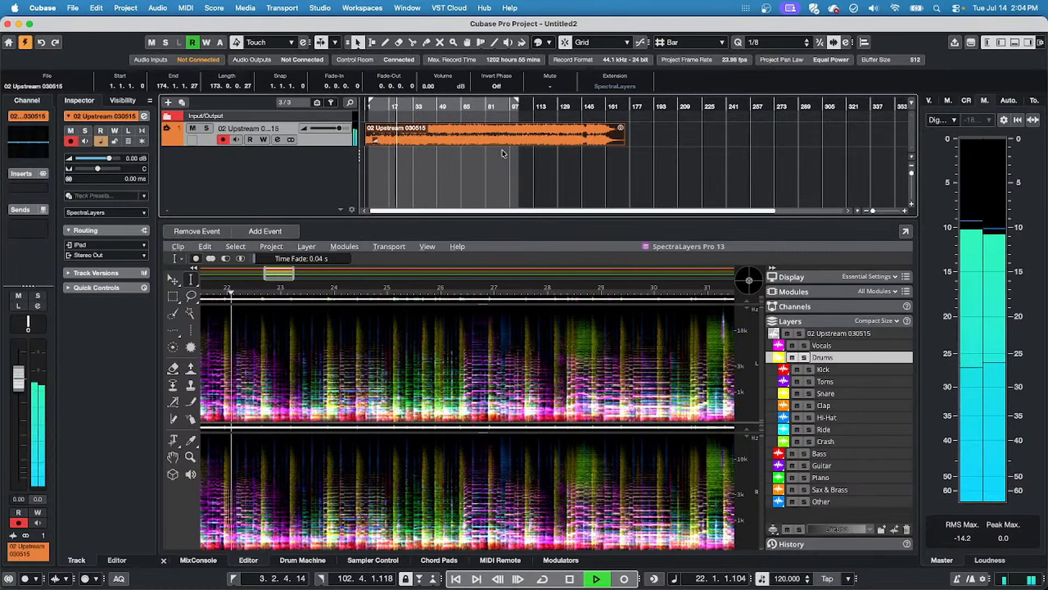
{"action": "left_click", "coordinate": [809, 369]}
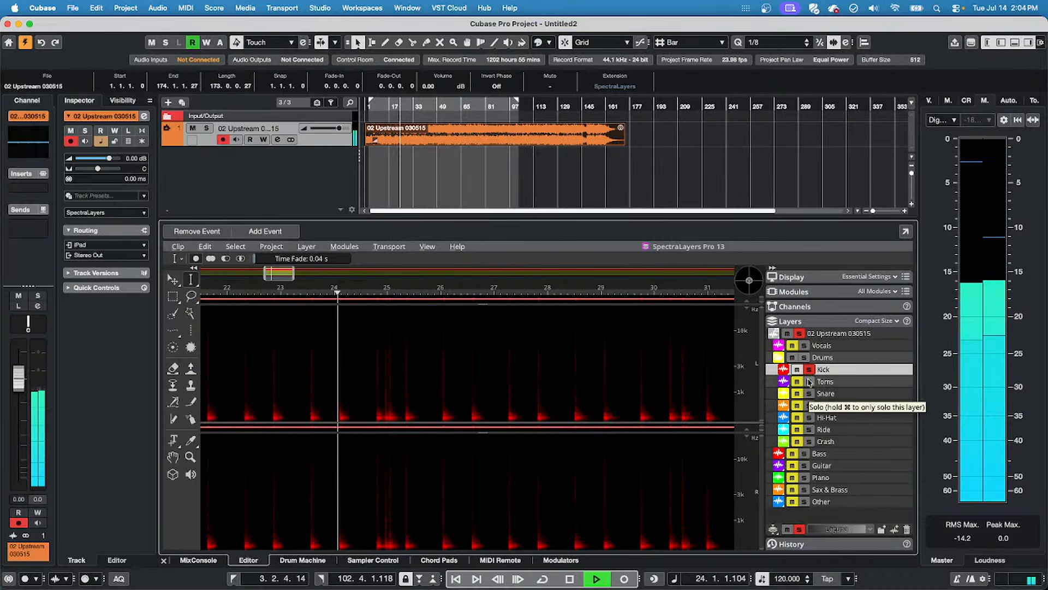
{"action": "left_click", "coordinate": [809, 382]}
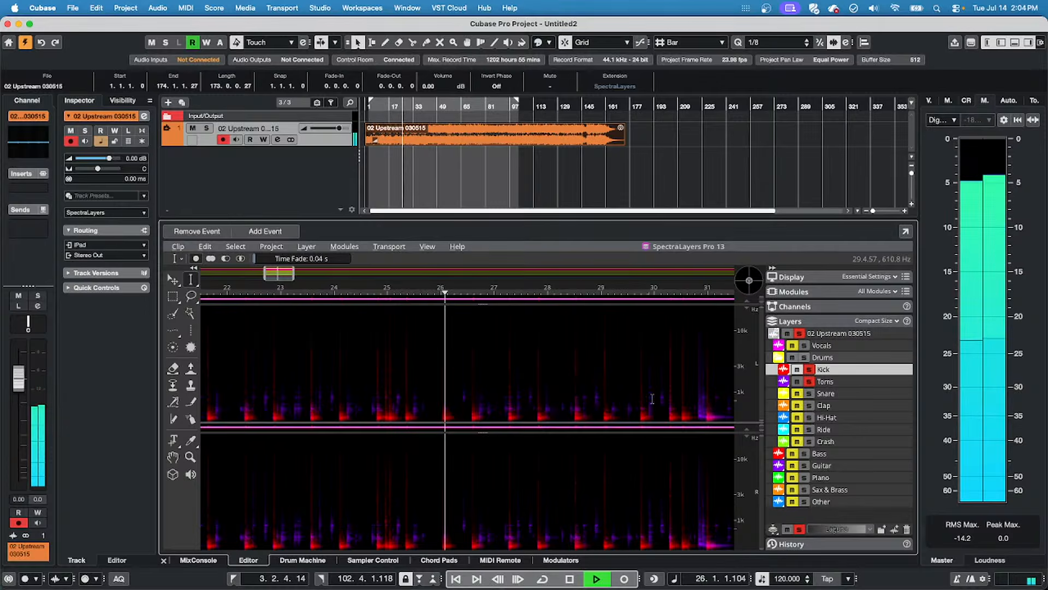
Audition the Snare and Hi-Hat layers in solo during playback, clearing all layer solos at the end.
{"action": "left_click", "coordinate": [809, 393]}
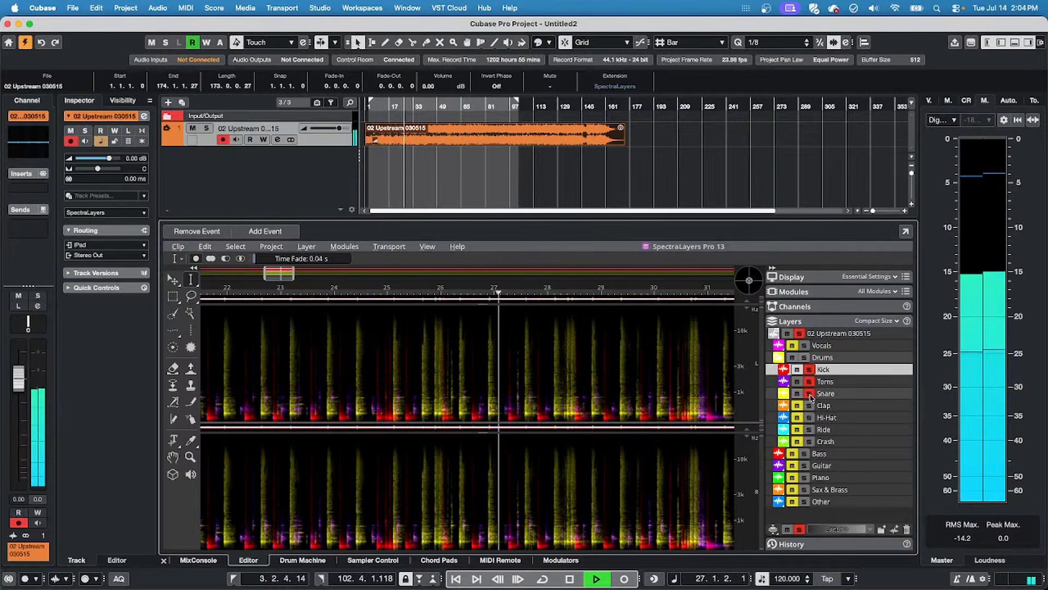
{"action": "left_click", "coordinate": [809, 381]}
{"action": "left_click", "coordinate": [809, 369]}
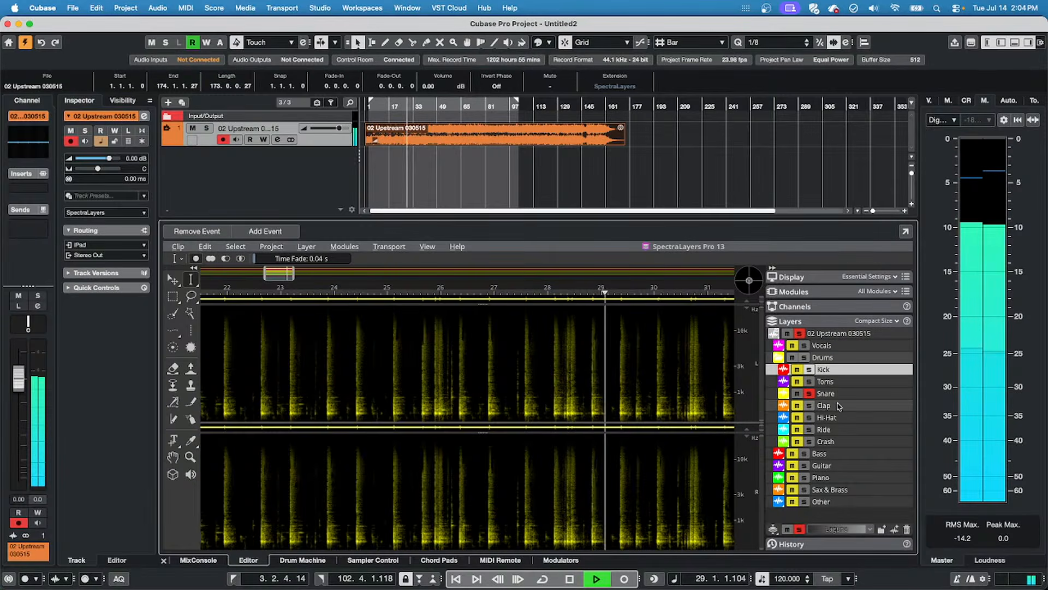
{"action": "left_click", "coordinate": [809, 417]}
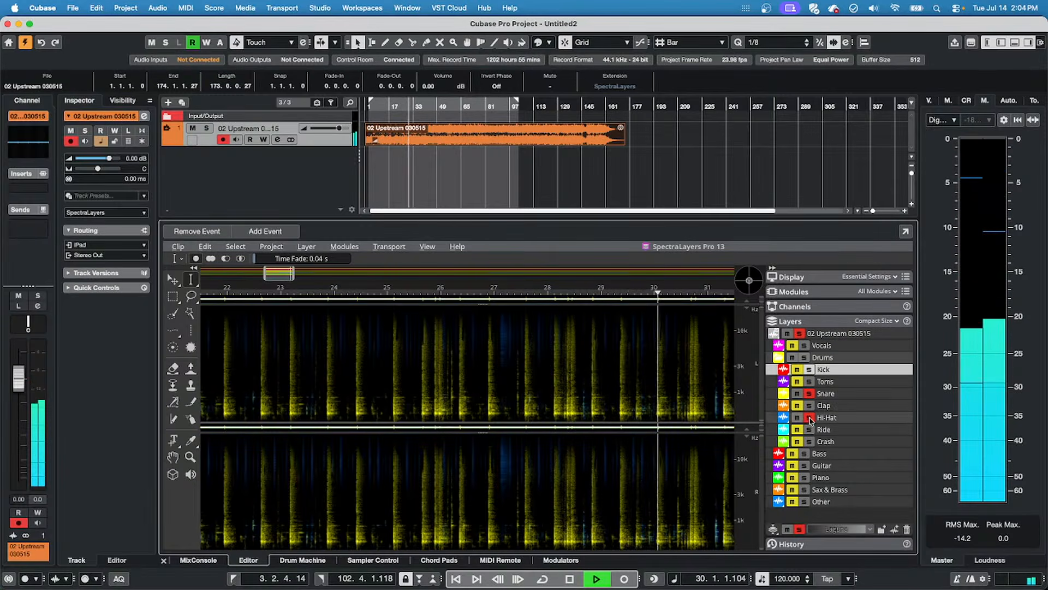
{"action": "left_click", "coordinate": [810, 394]}
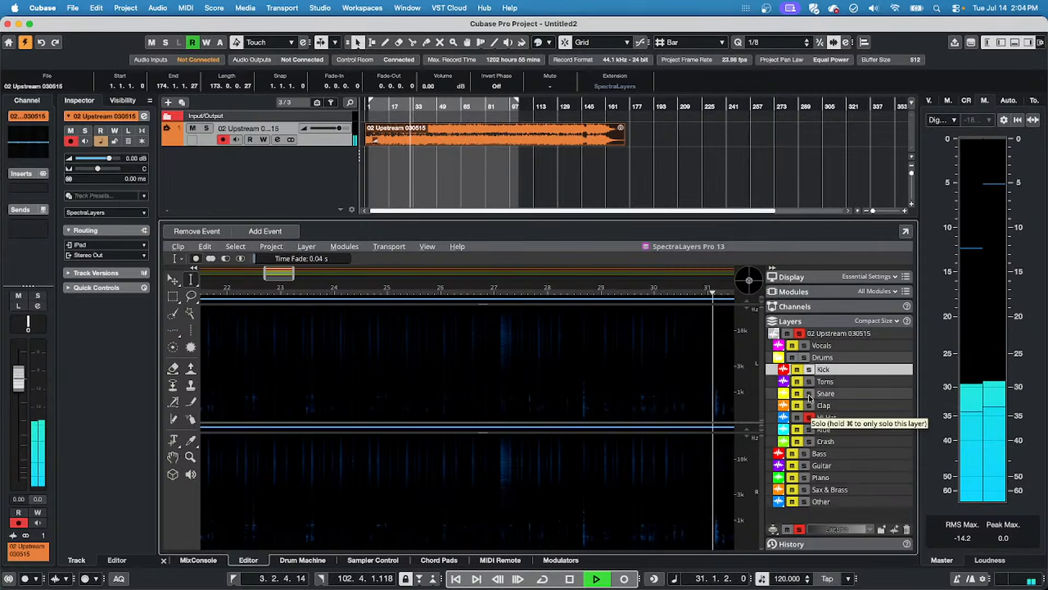
{"action": "left_click", "coordinate": [809, 417]}
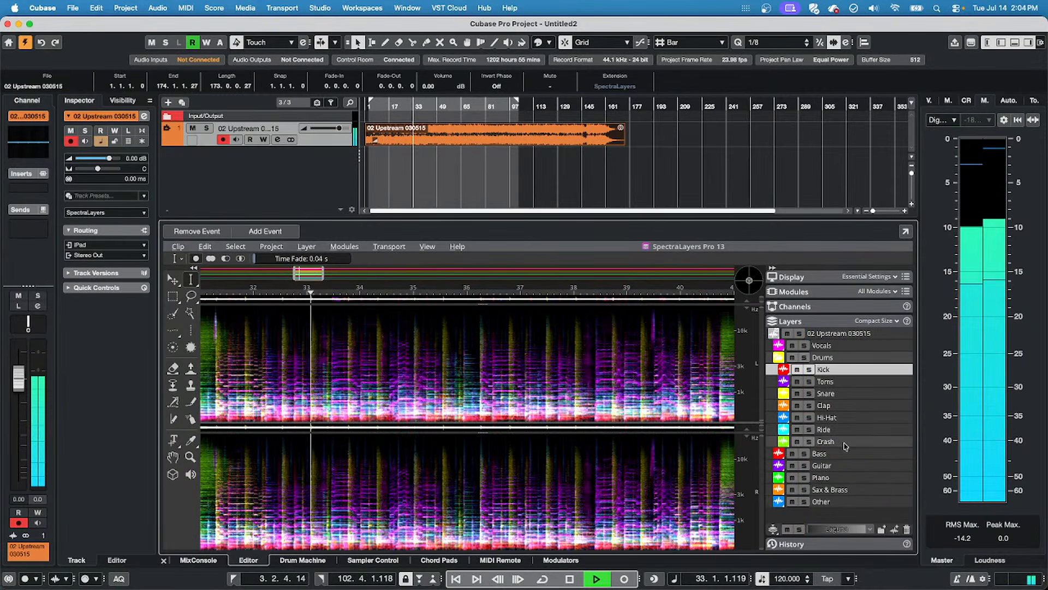
Solo the Bass layer and the whole Drums group one after the other, returning to the full mix after each.
{"action": "left_click", "coordinate": [806, 454]}
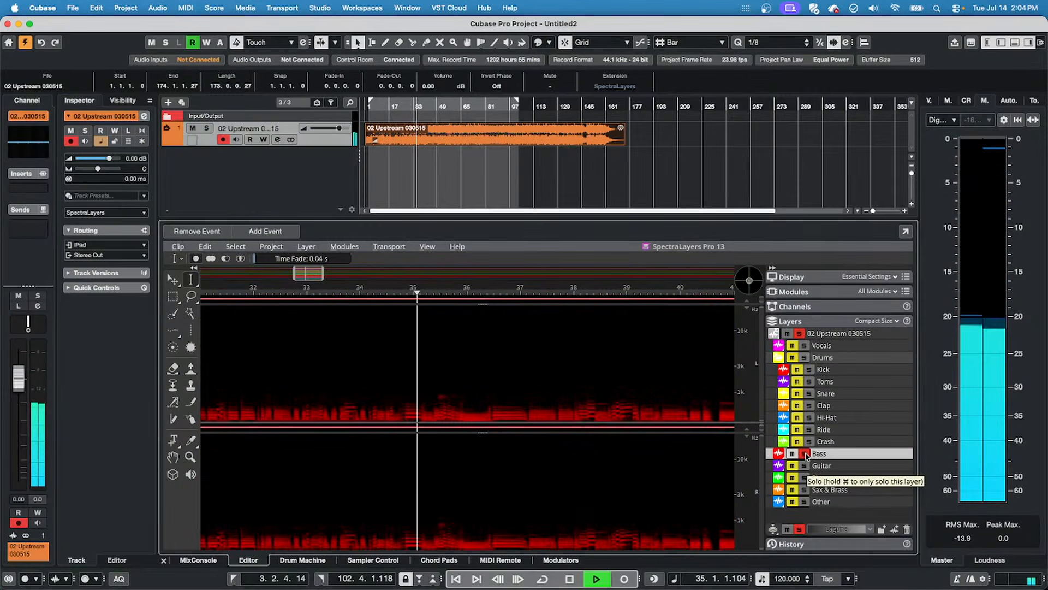
{"action": "left_click", "coordinate": [807, 454]}
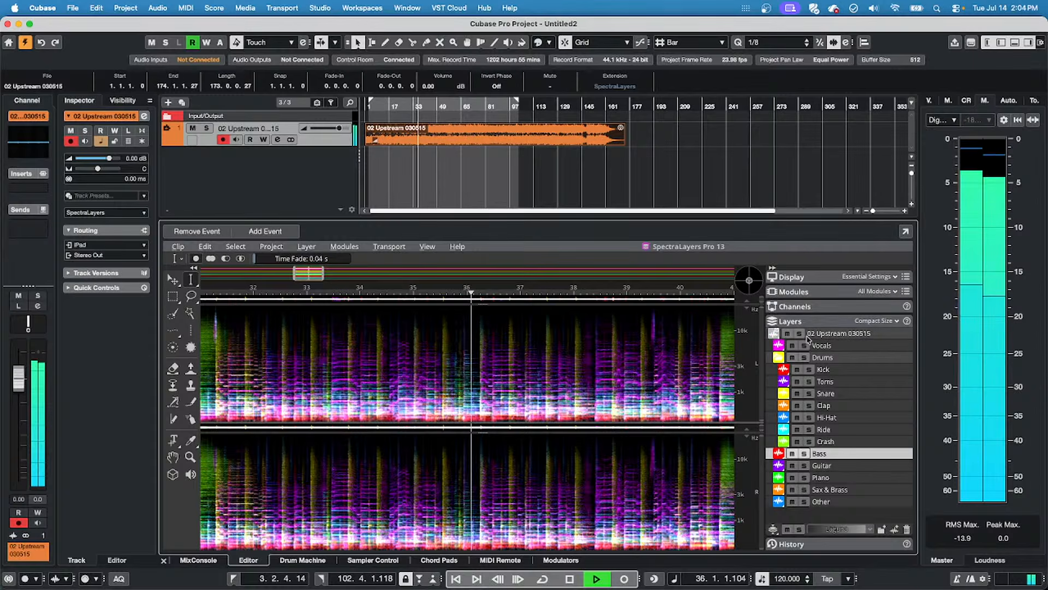
{"action": "left_click", "coordinate": [805, 358]}
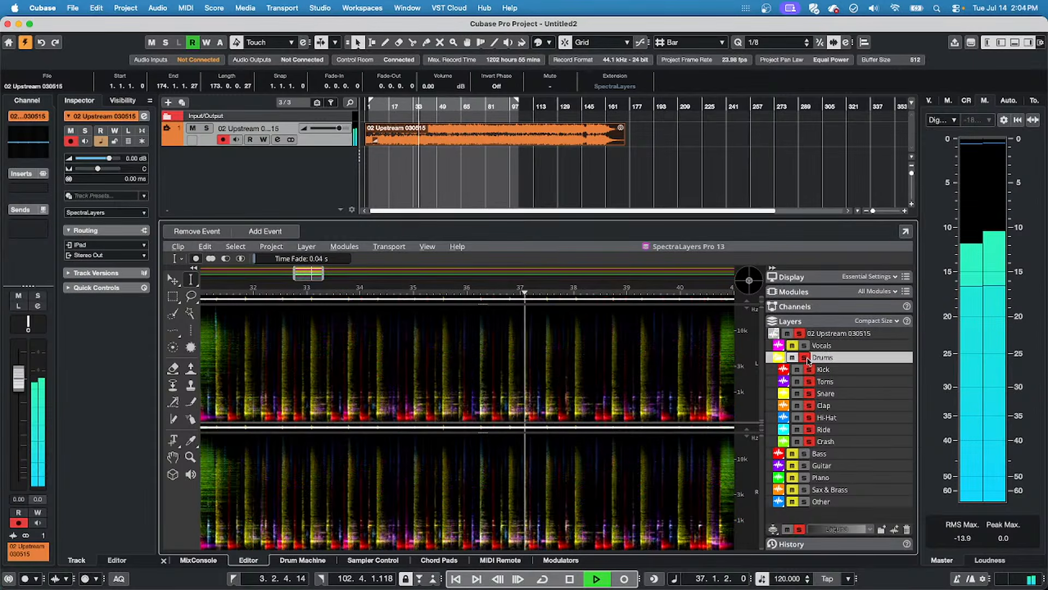
{"action": "left_click", "coordinate": [806, 359]}
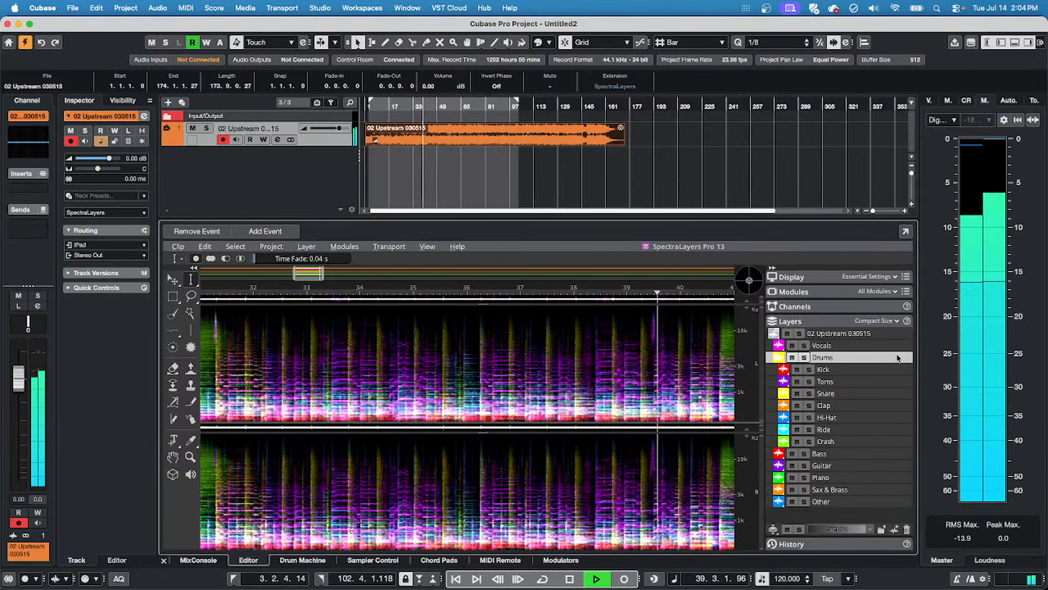
Select the Bass layer, display the layers at Standard Size and raise the Bass volume to 8.0 dB.
{"action": "left_click", "coordinate": [866, 453]}
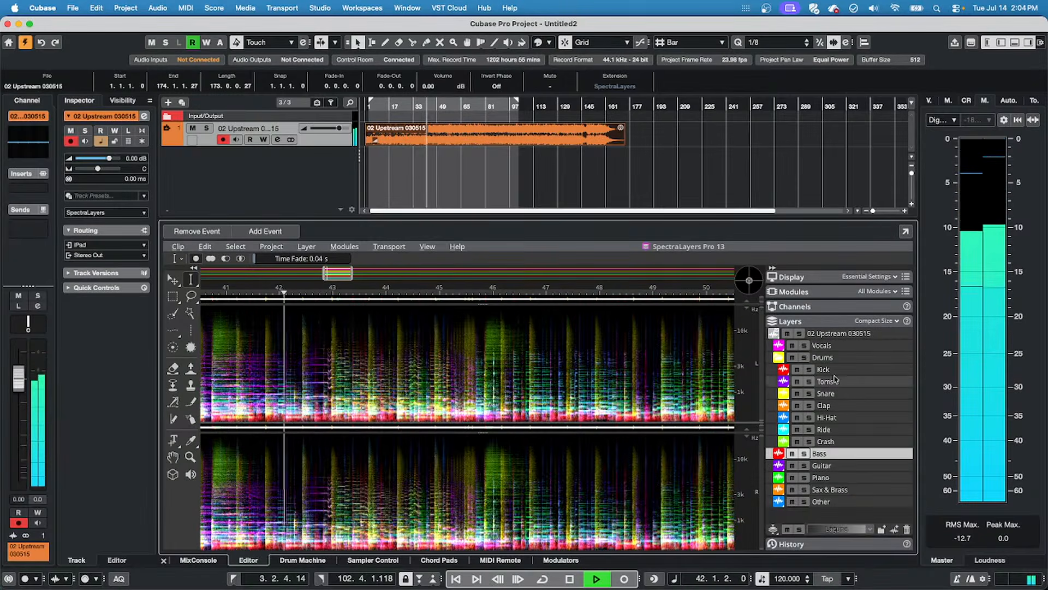
{"action": "left_click", "coordinate": [896, 321]}
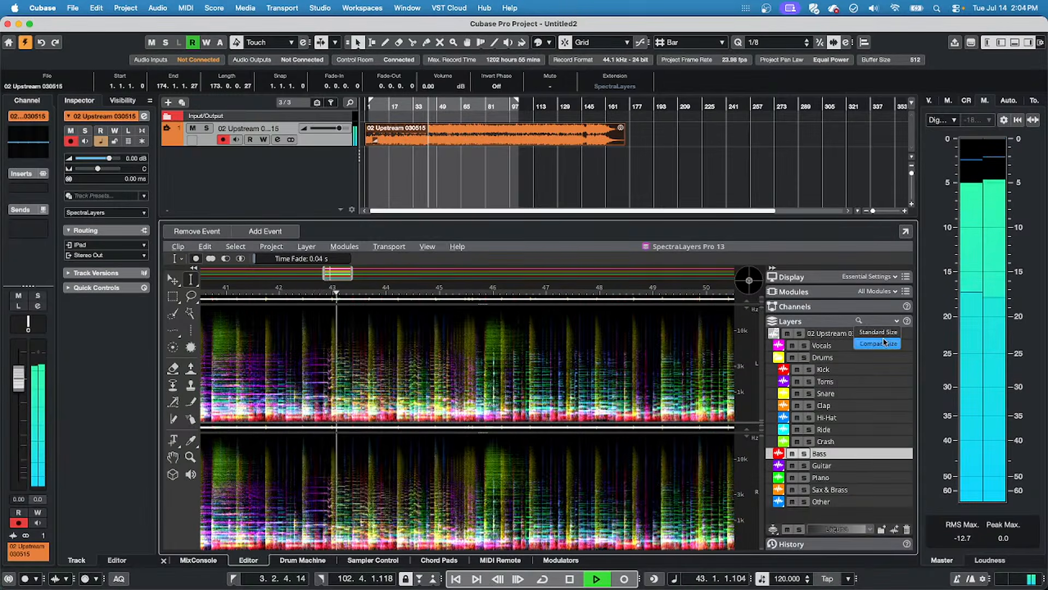
{"action": "left_click", "coordinate": [878, 332]}
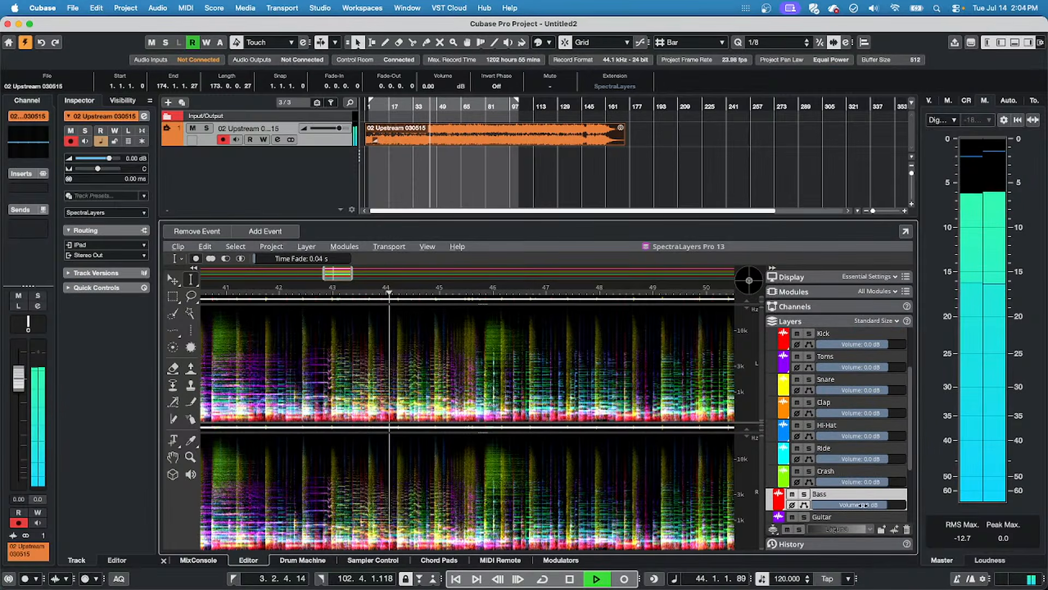
{"action": "left_click_drag", "start_coordinate": [889, 504], "coordinate": [911, 501]}
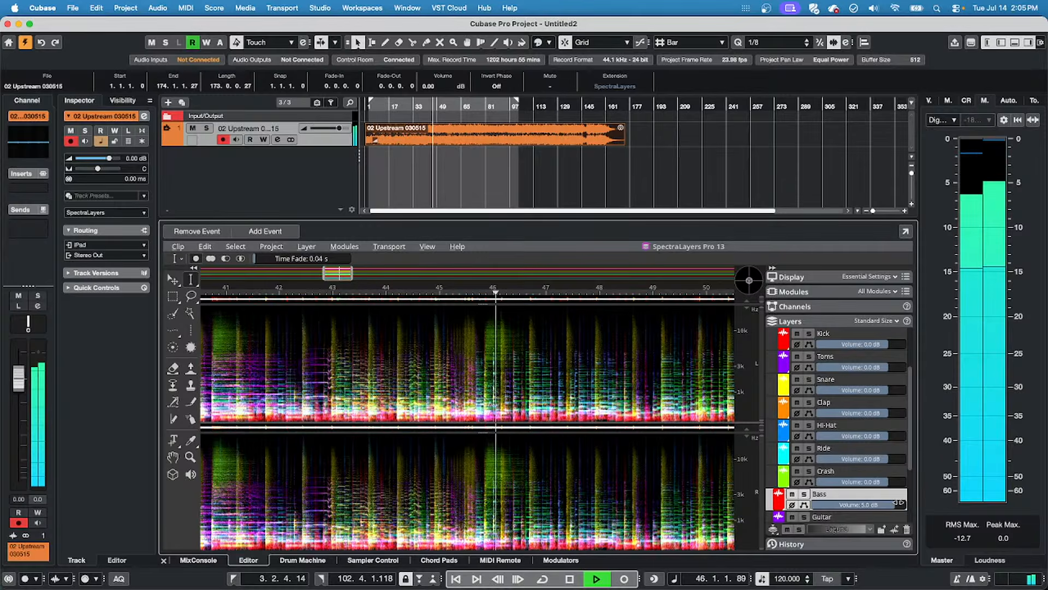
{"action": "mouse_move", "coordinate": [911, 501]}
{"action": "left_mouse_down"}
{"action": "mouse_move", "coordinate": [800, 512]}
{"action": "mouse_move", "coordinate": [896, 494]}
{"action": "left_mouse_up"}
Set the Piano layer's volume to 2.0 dB and lower the Bass layer's volume to 2.0 dB.
{"action": "scroll", "coordinate": [874, 426], "scroll_direction": "down", "scroll_amount": 4}
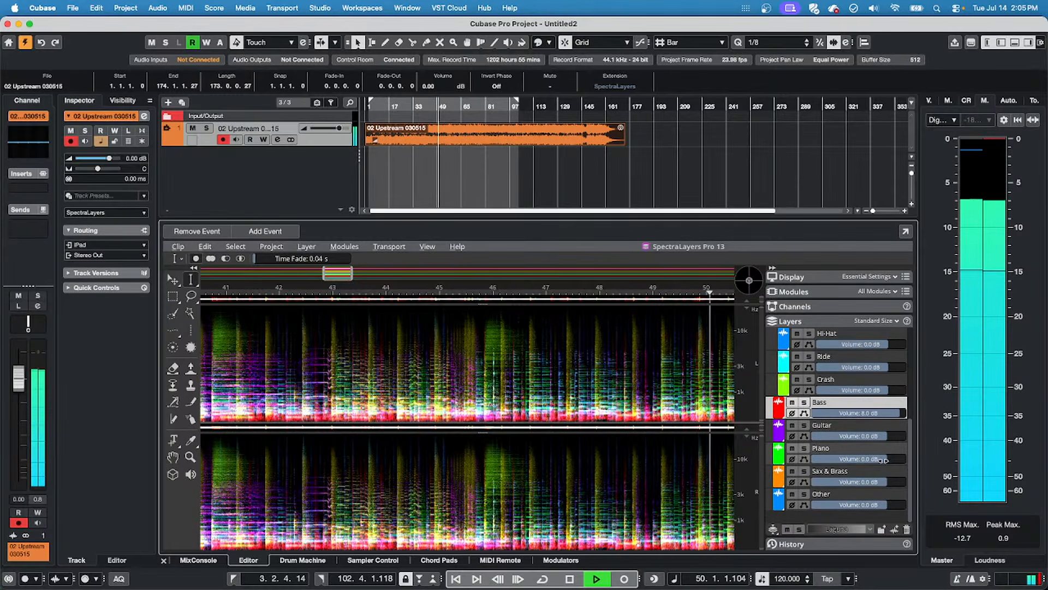
{"action": "mouse_move", "coordinate": [883, 459]}
{"action": "left_mouse_down"}
{"action": "mouse_move", "coordinate": [832, 461]}
{"action": "mouse_move", "coordinate": [903, 452]}
{"action": "mouse_move", "coordinate": [892, 460]}
{"action": "left_mouse_up"}
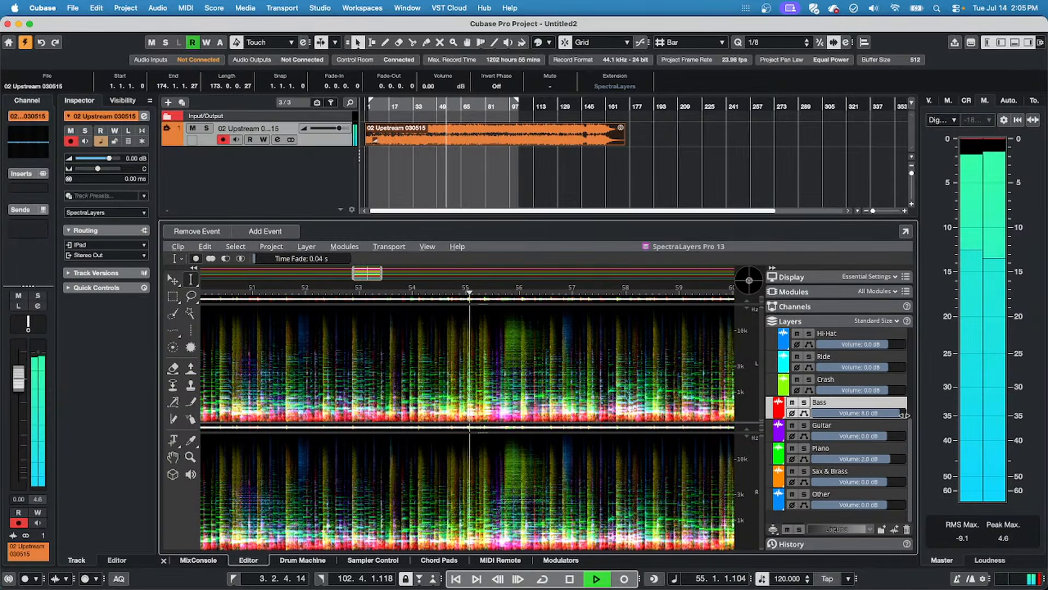
{"action": "left_click_drag", "start_coordinate": [895, 411], "coordinate": [888, 412]}
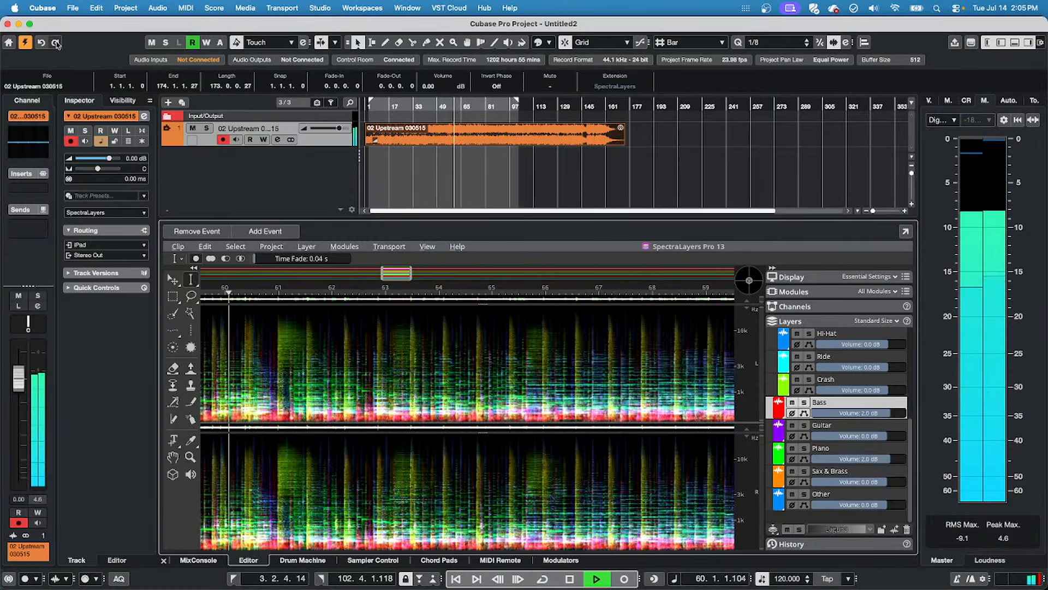
Stop playback and save the project as "Upstream Unmixed" in the Live Streams folder.
{"action": "key", "text": "space"}
{"action": "left_click", "coordinate": [73, 7]}
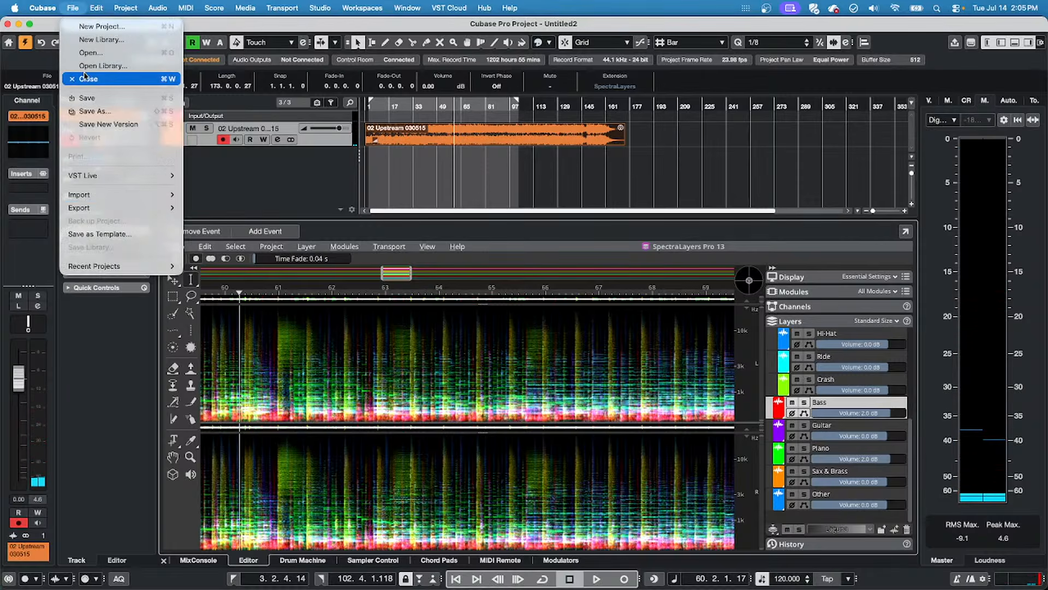
{"action": "left_click", "coordinate": [90, 112]}
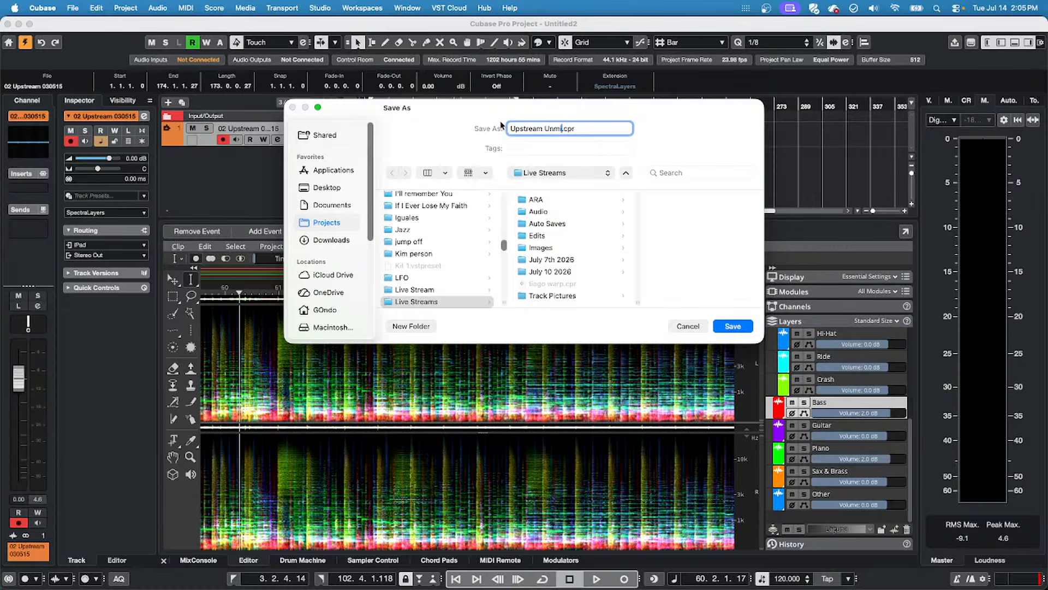
{"action": "type", "text": "Upstream Unmixed"}
{"action": "key", "text": "Return"}
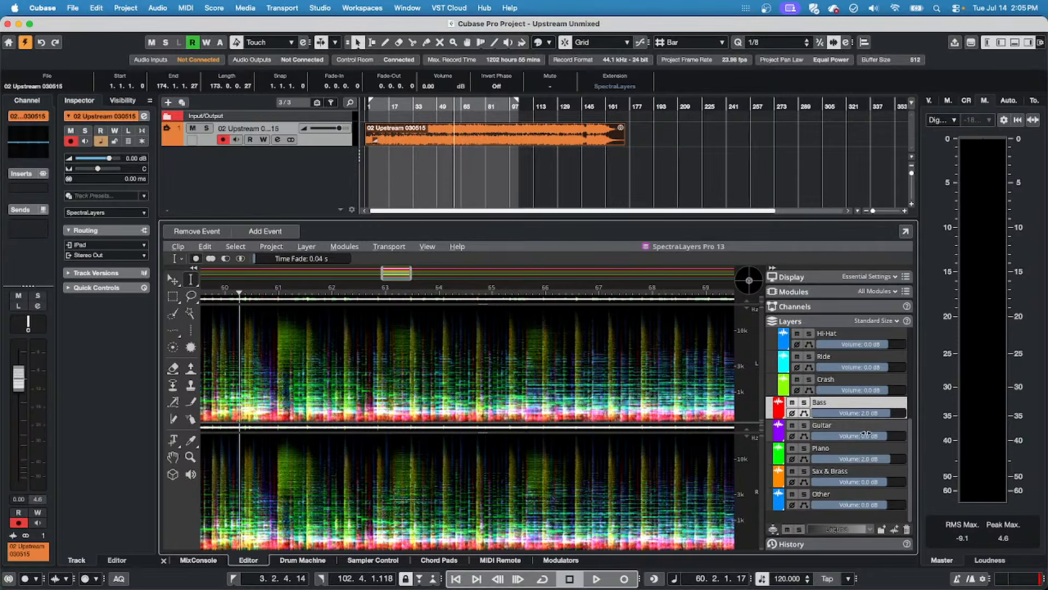
Extract the Vocals layer to its own track below the song and align its event to the project start.
{"action": "scroll", "coordinate": [863, 433], "scroll_direction": "up", "scroll_amount": 5}
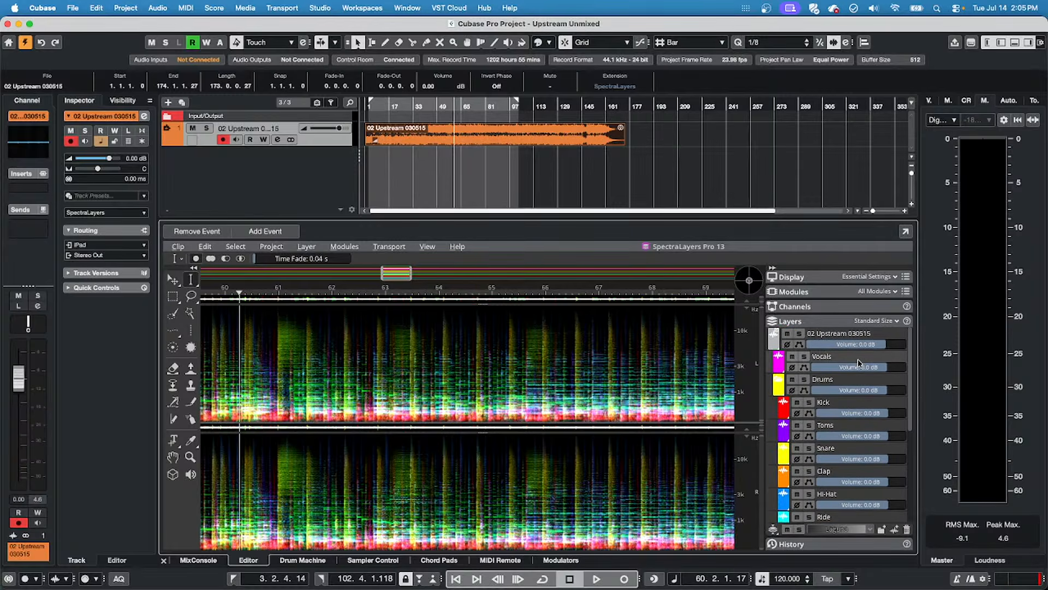
{"action": "left_click_drag", "start_coordinate": [859, 362], "coordinate": [318, 168]}
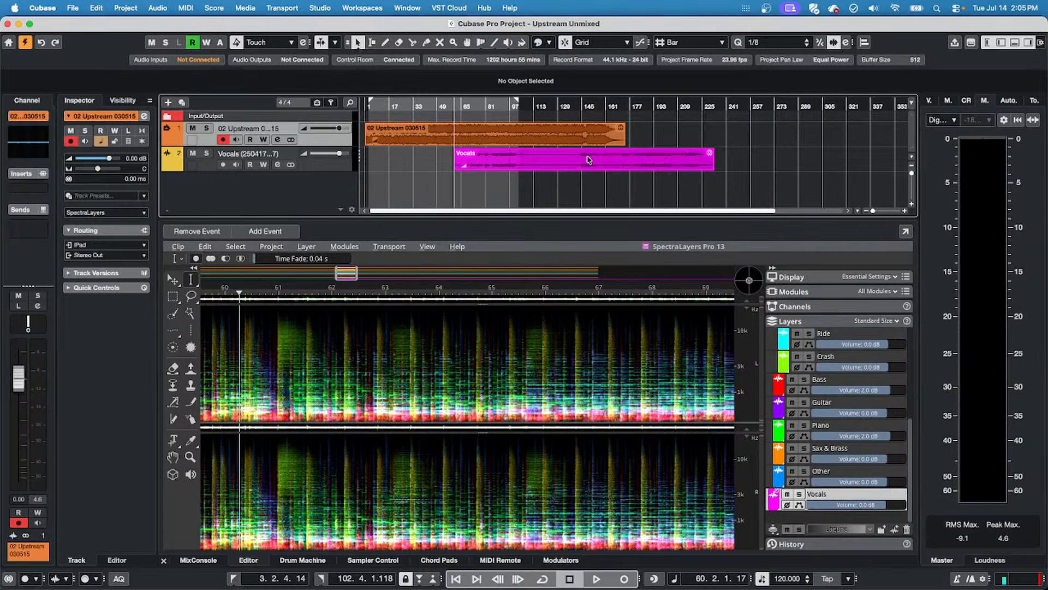
{"action": "left_click_drag", "start_coordinate": [588, 159], "coordinate": [492, 162]}
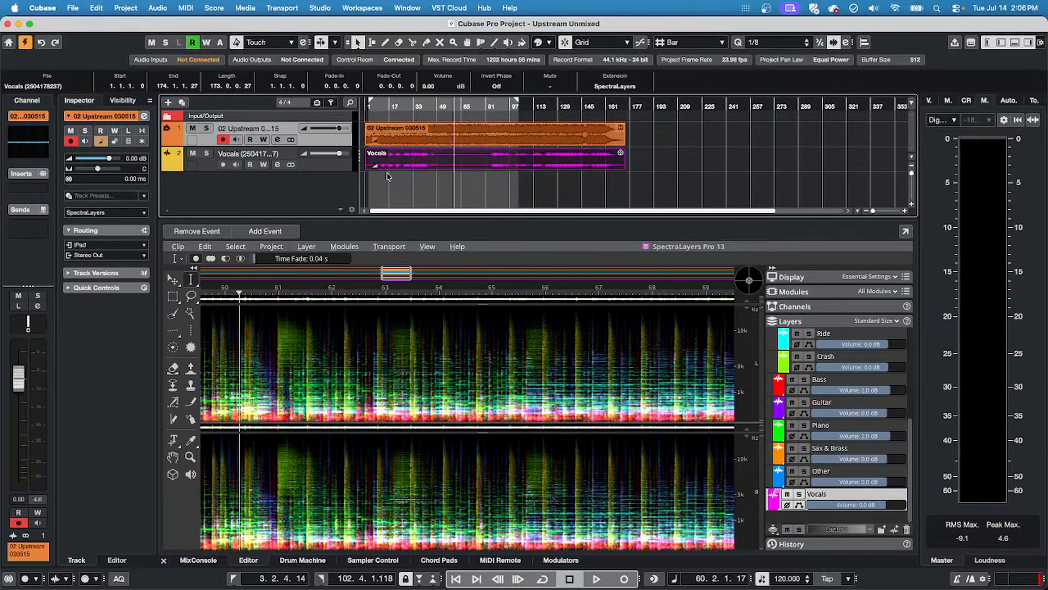
Play from around bar 21 and briefly solo the new Vocals track to audition it.
{"action": "key", "text": "space"}
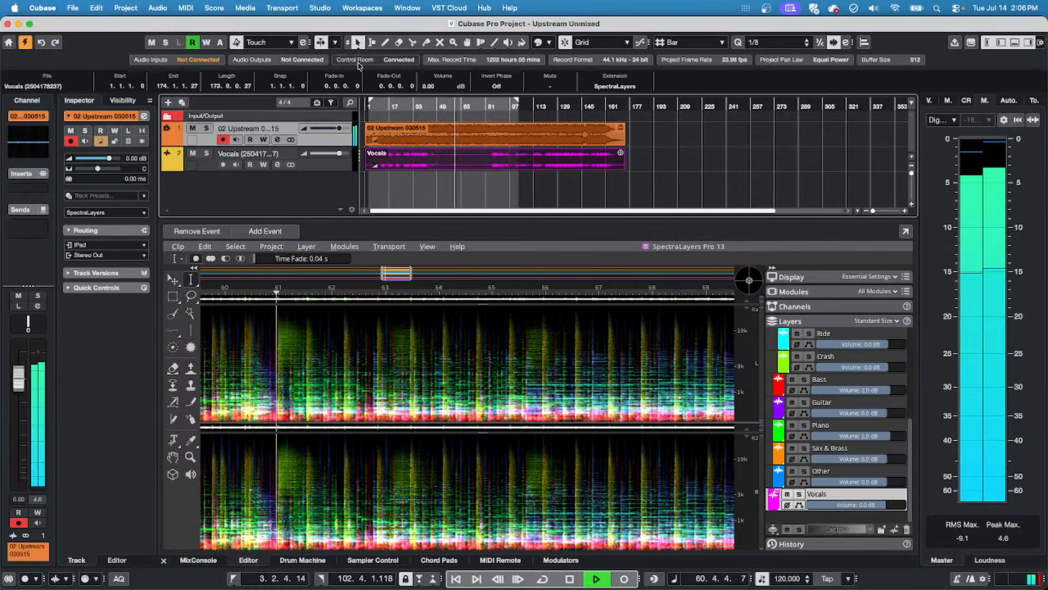
{"action": "left_click", "coordinate": [397, 105]}
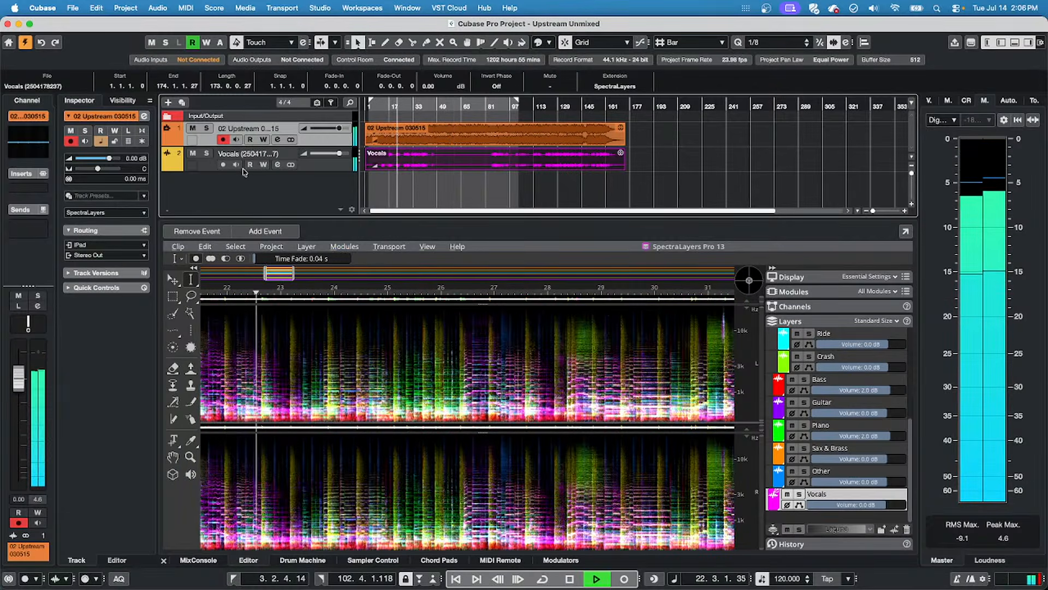
{"action": "left_click", "coordinate": [208, 154]}
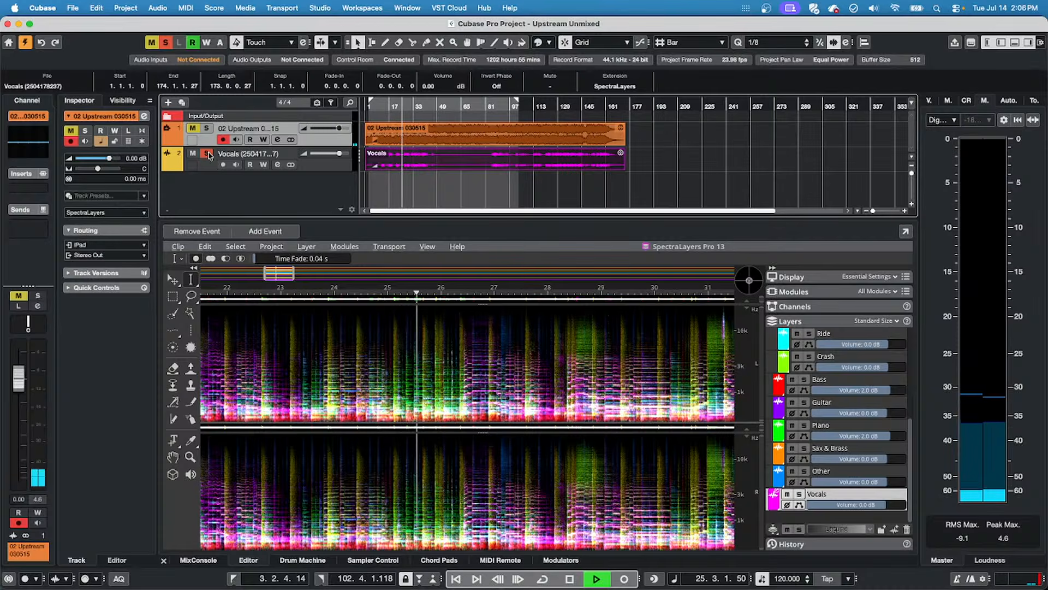
{"action": "left_click", "coordinate": [208, 153]}
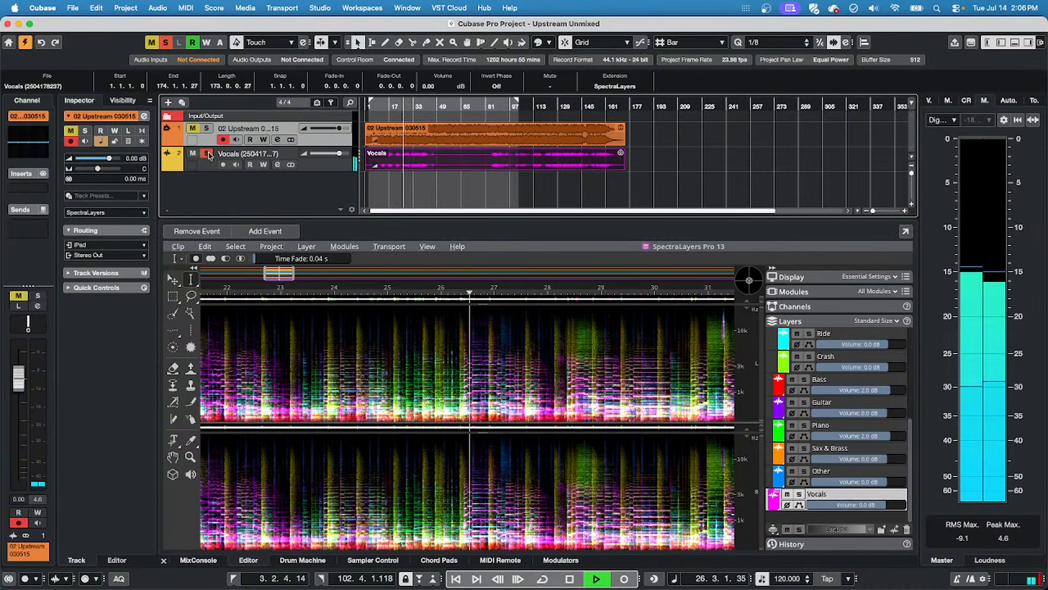
Select the Vocals track and add a StudioDelay effect track to its first send.
{"action": "left_click", "coordinate": [209, 169]}
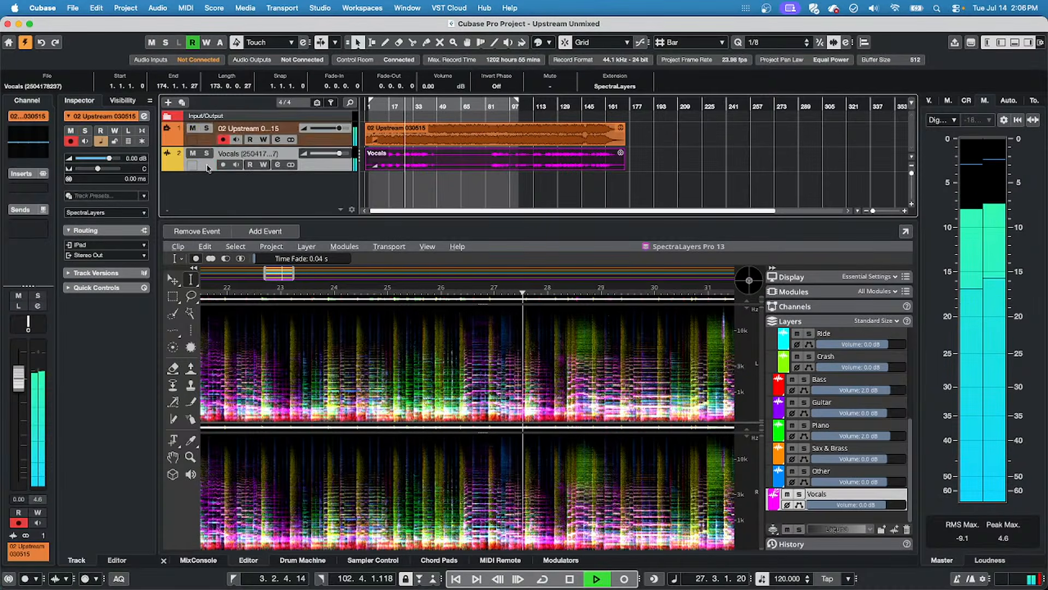
{"action": "left_click", "coordinate": [46, 212]}
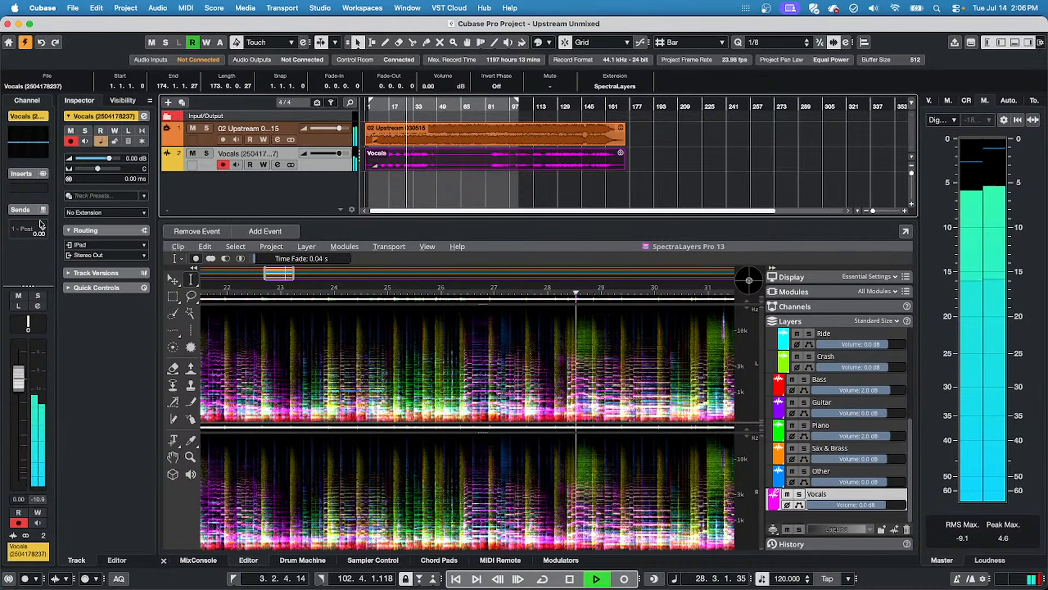
{"action": "right_click", "coordinate": [42, 228]}
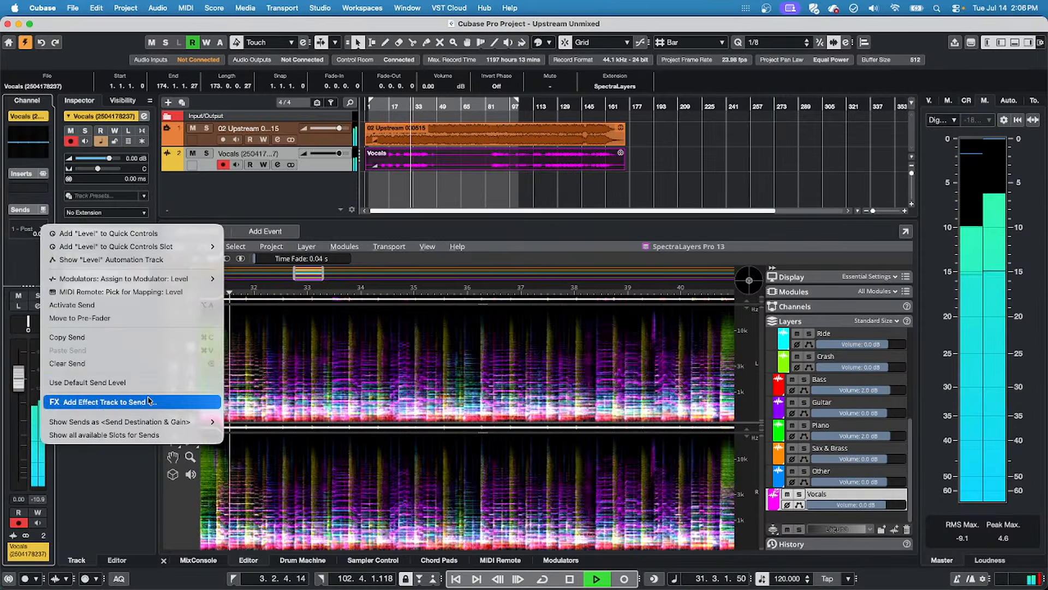
{"action": "left_click", "coordinate": [110, 402]}
{"action": "left_click", "coordinate": [461, 183]}
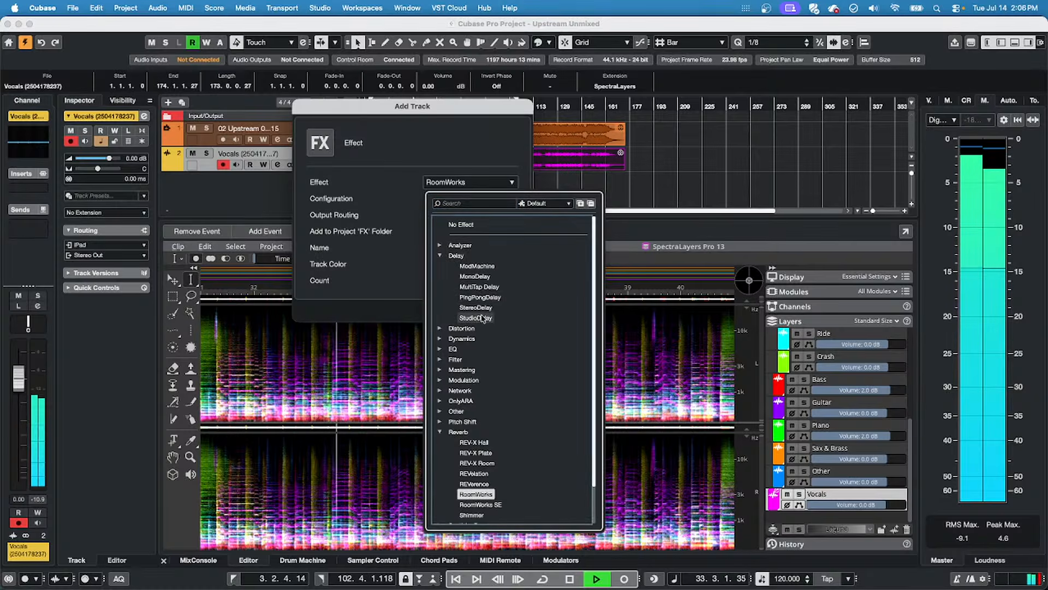
{"action": "left_click", "coordinate": [476, 318]}
{"action": "left_click", "coordinate": [516, 314]}
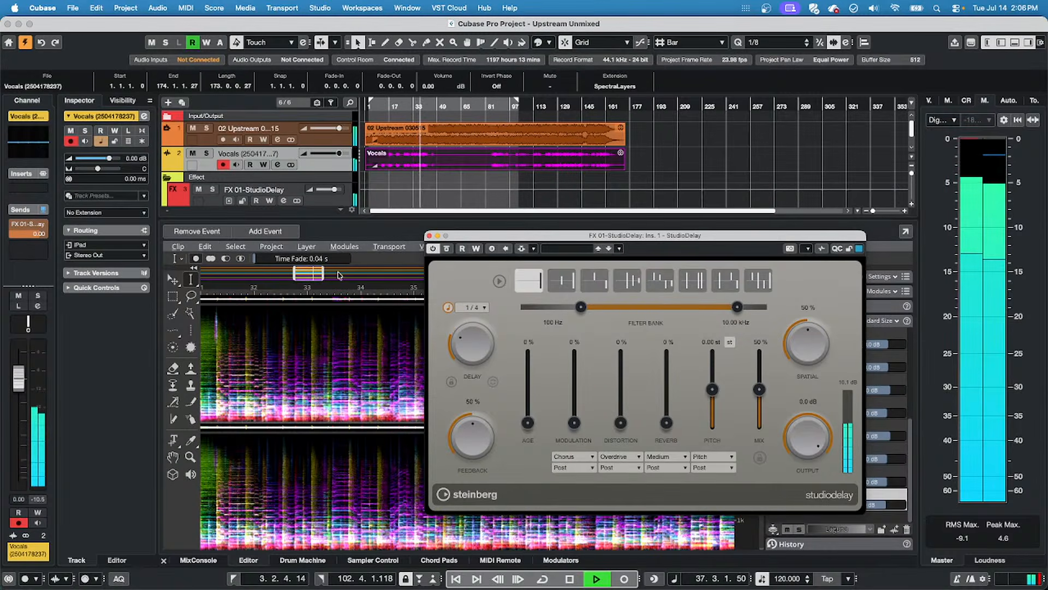
Audition the Vocals track in solo with its delay, clear the solo, stop playback and close the StudioDelay window.
{"action": "left_click", "coordinate": [207, 154]}
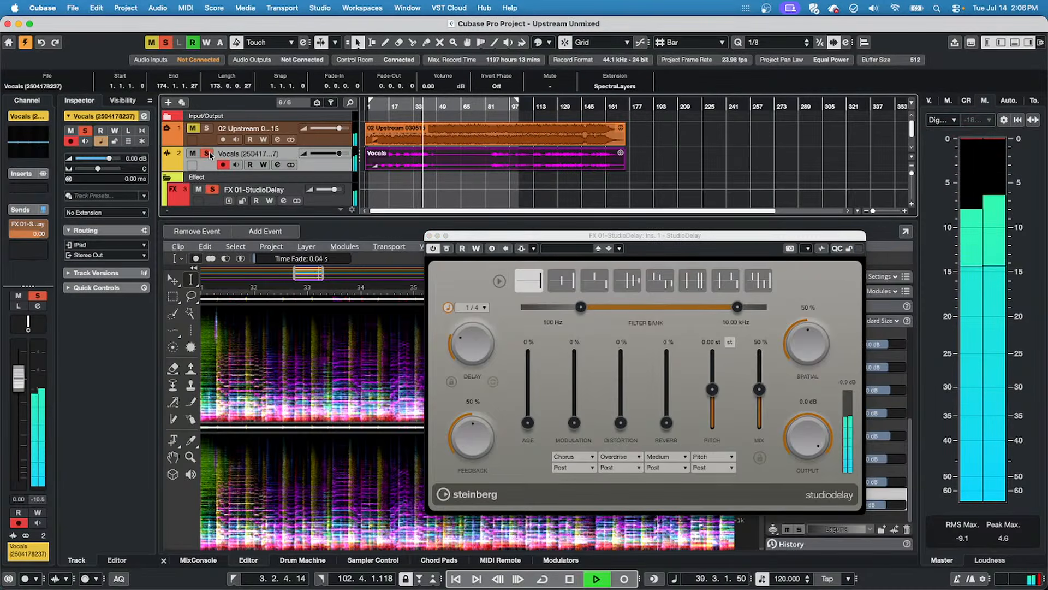
{"action": "left_click", "coordinate": [208, 153]}
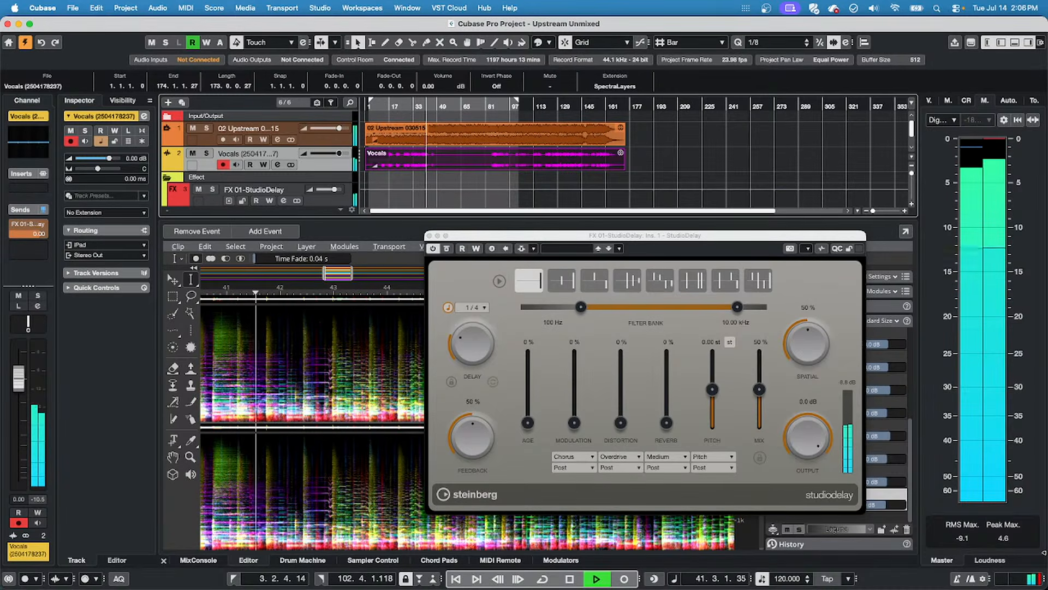
{"action": "key", "text": "space"}
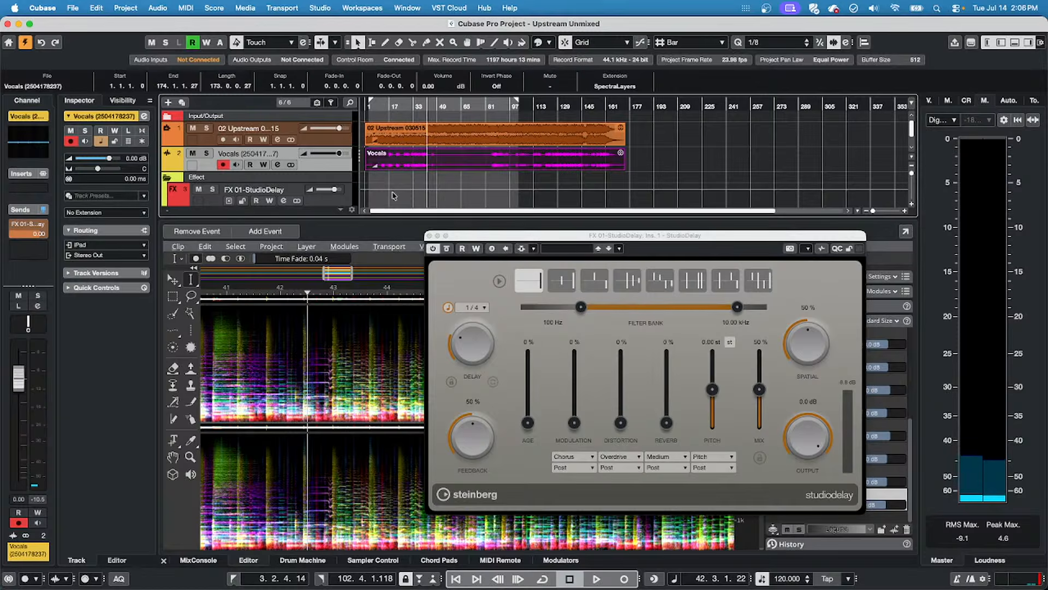
{"action": "left_click", "coordinate": [430, 236]}
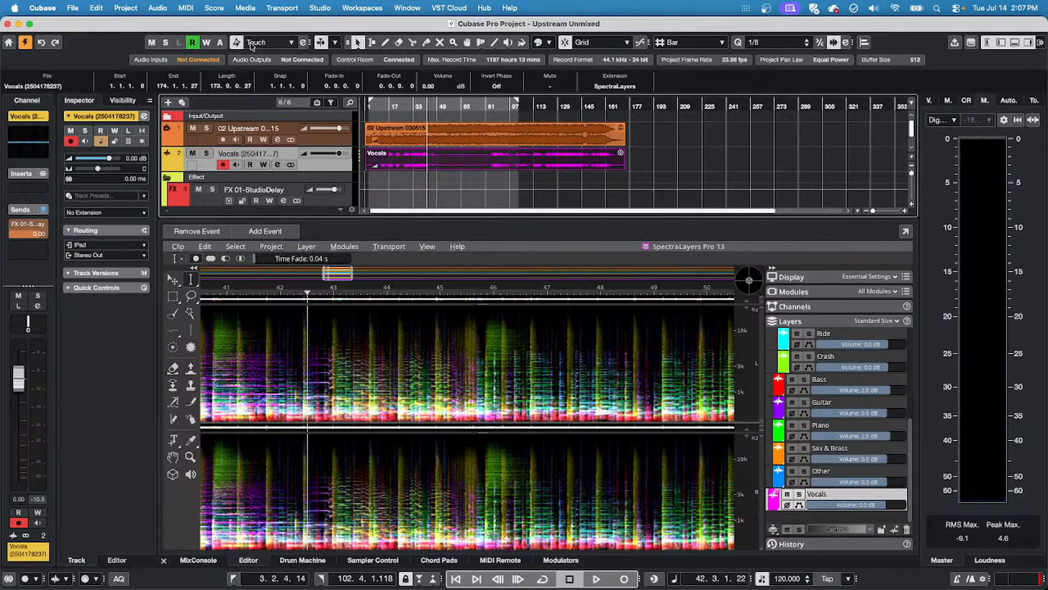
Close the Upstream Unmixed project without saving it and bring the For Grace 11 project to the front.
{"action": "left_click", "coordinate": [7, 25]}
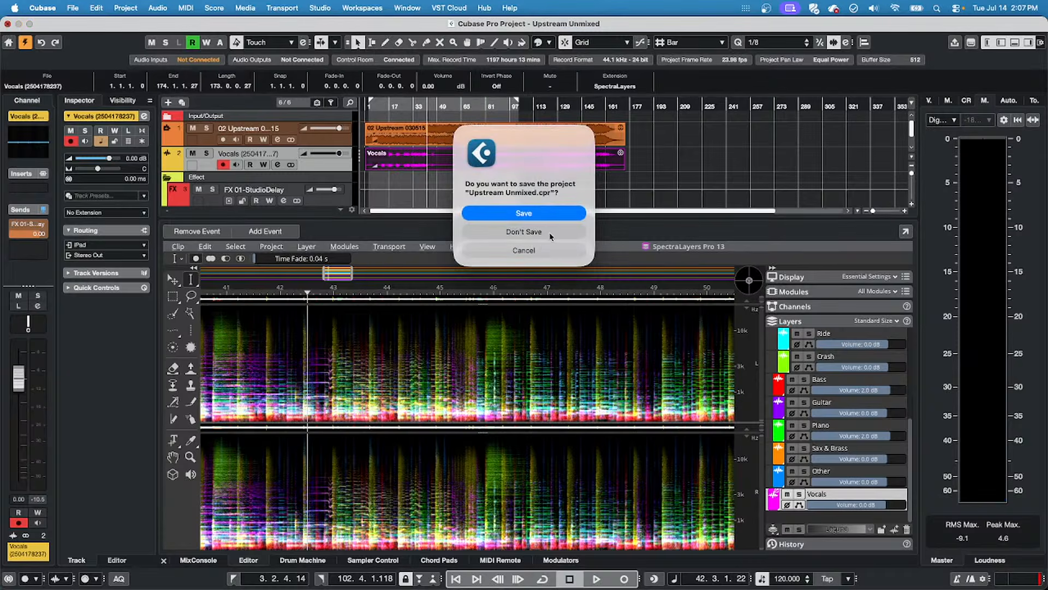
{"action": "left_click", "coordinate": [554, 233]}
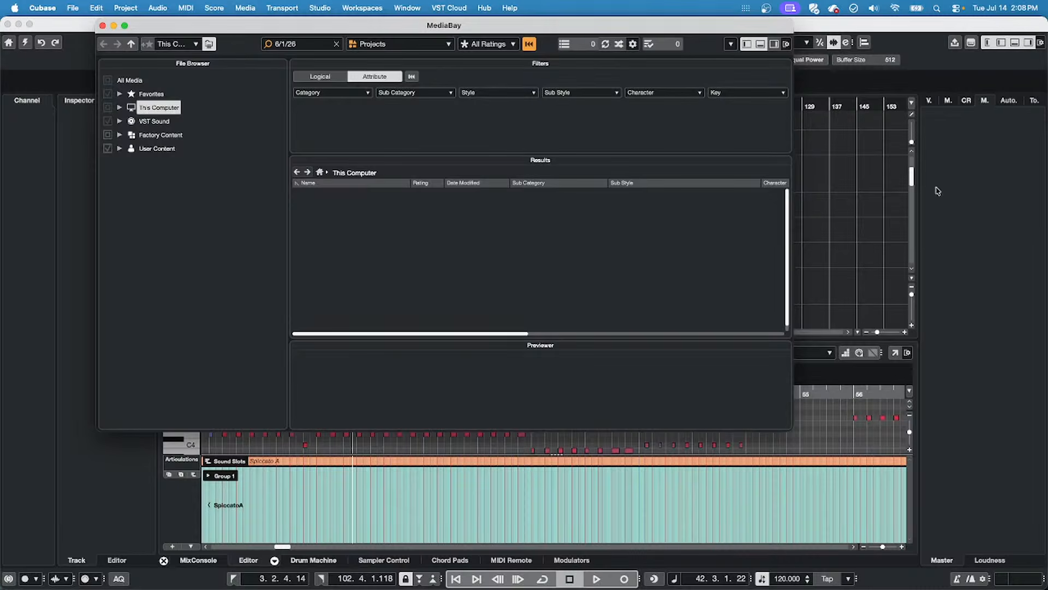
{"action": "left_click", "coordinate": [807, 197]}
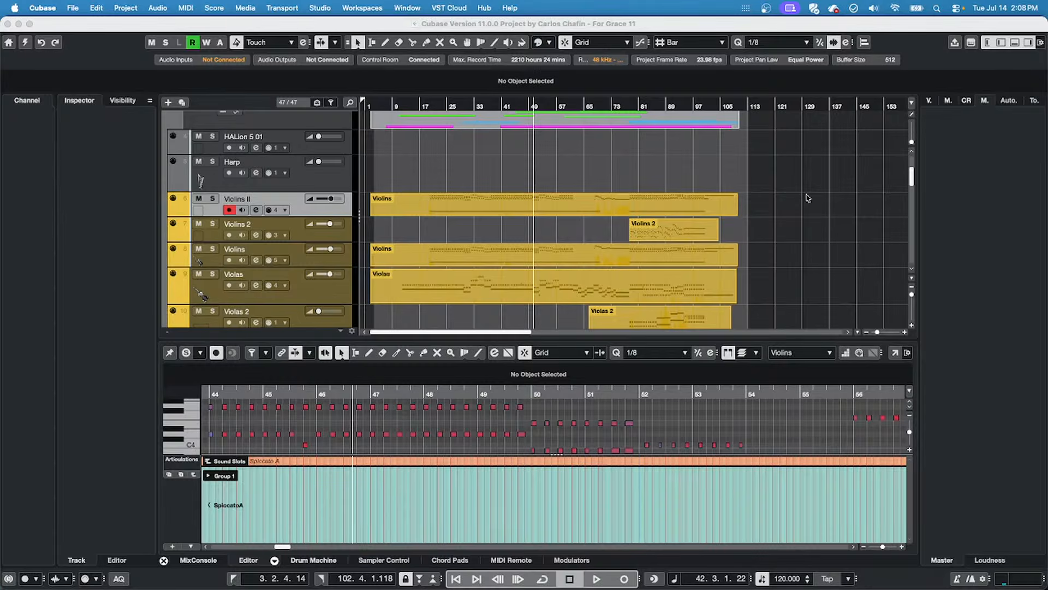
{"action": "left_click", "coordinate": [808, 197]}
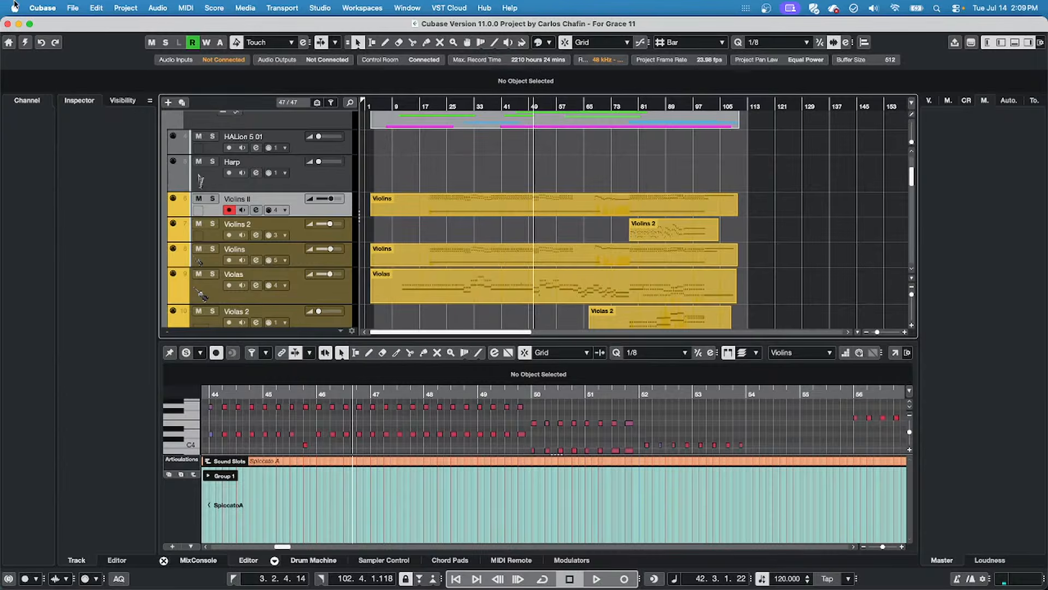
{"action": "left_click", "coordinate": [74, 8]}
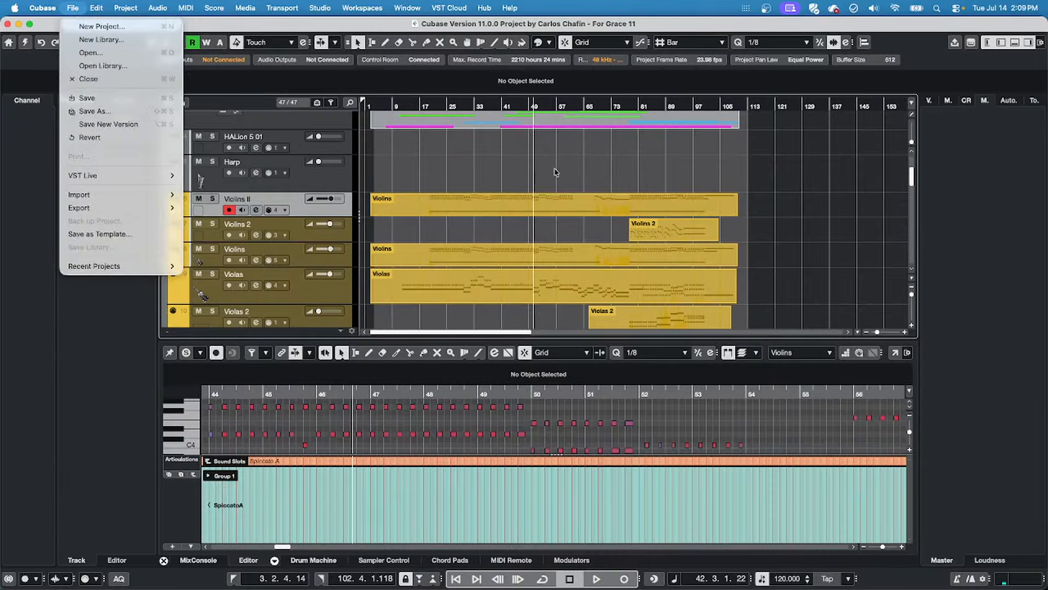
{"action": "left_click", "coordinate": [75, 9]}
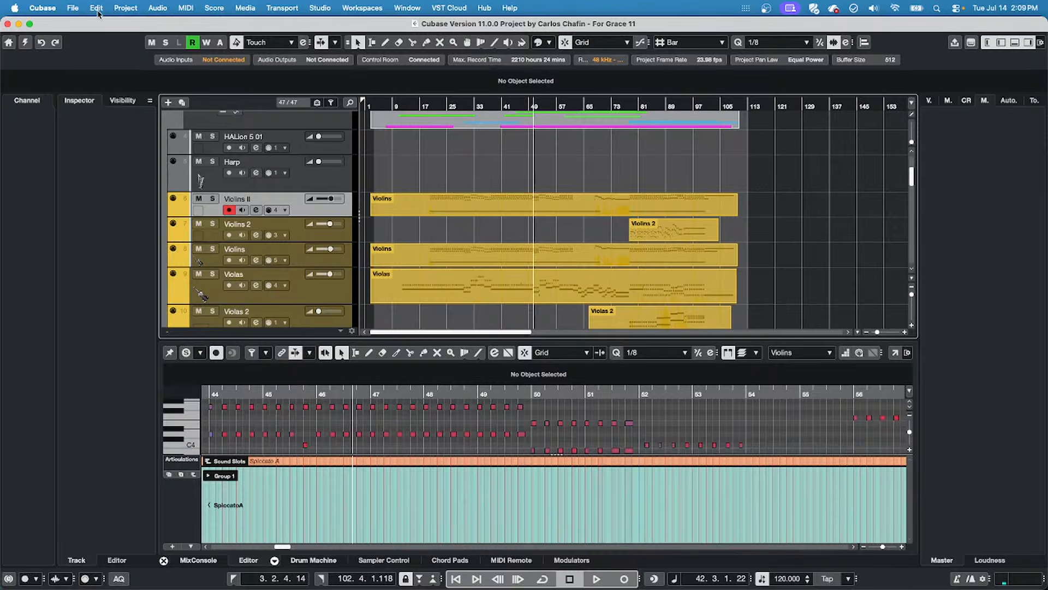
{"action": "left_click", "coordinate": [76, 7]}
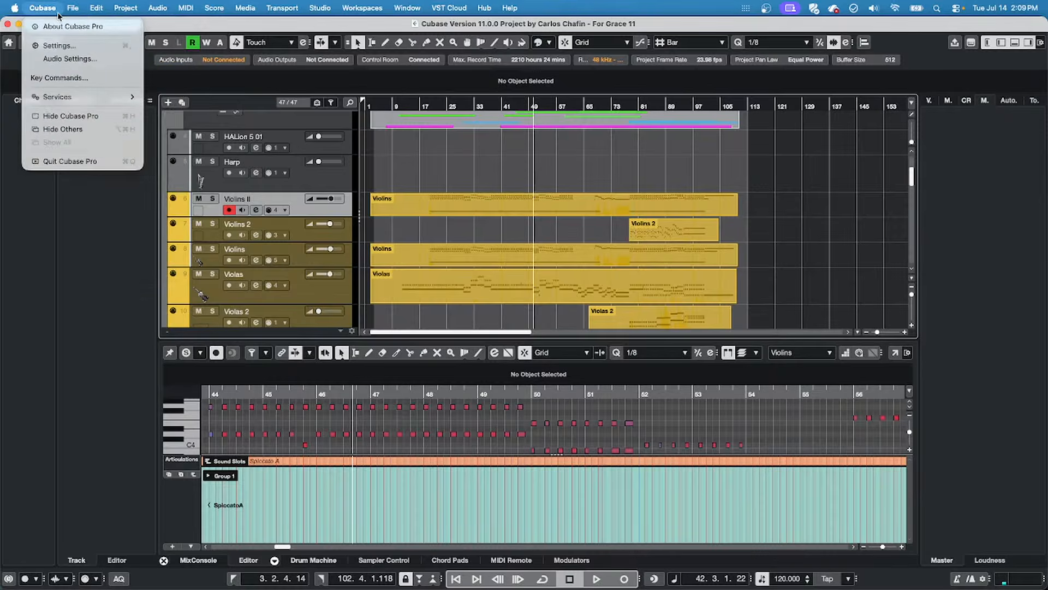
{"action": "mouse_move", "coordinate": [112, 210]}
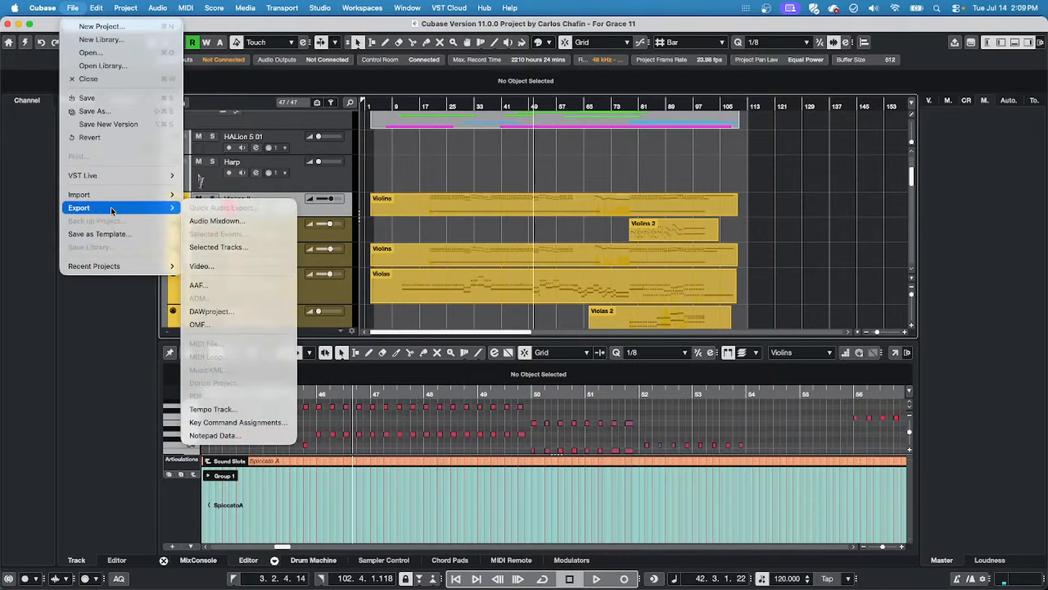
{"action": "left_click", "coordinate": [225, 220]}
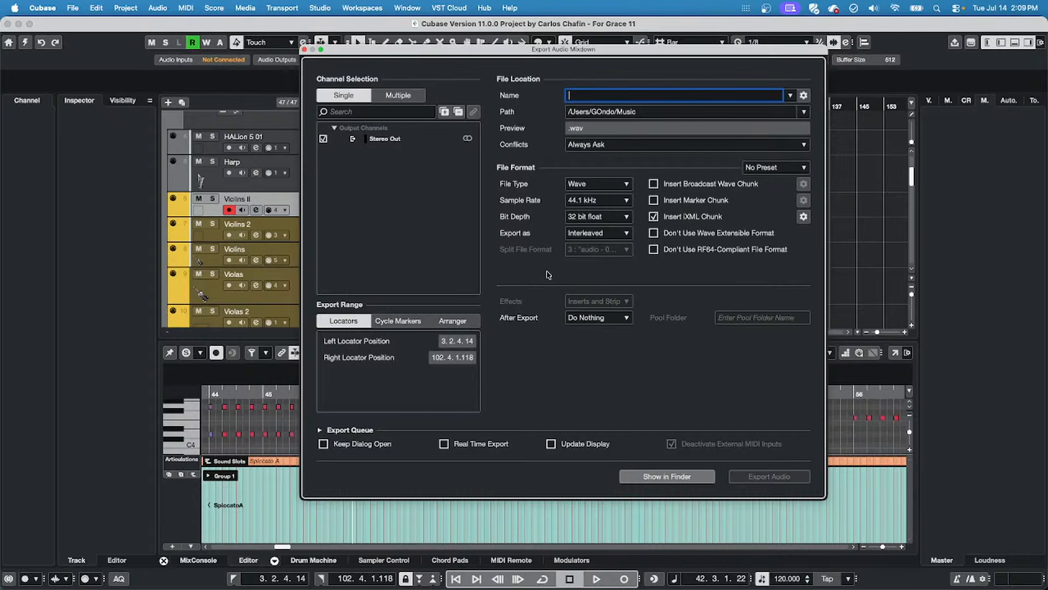
{"action": "left_click", "coordinate": [404, 98]}
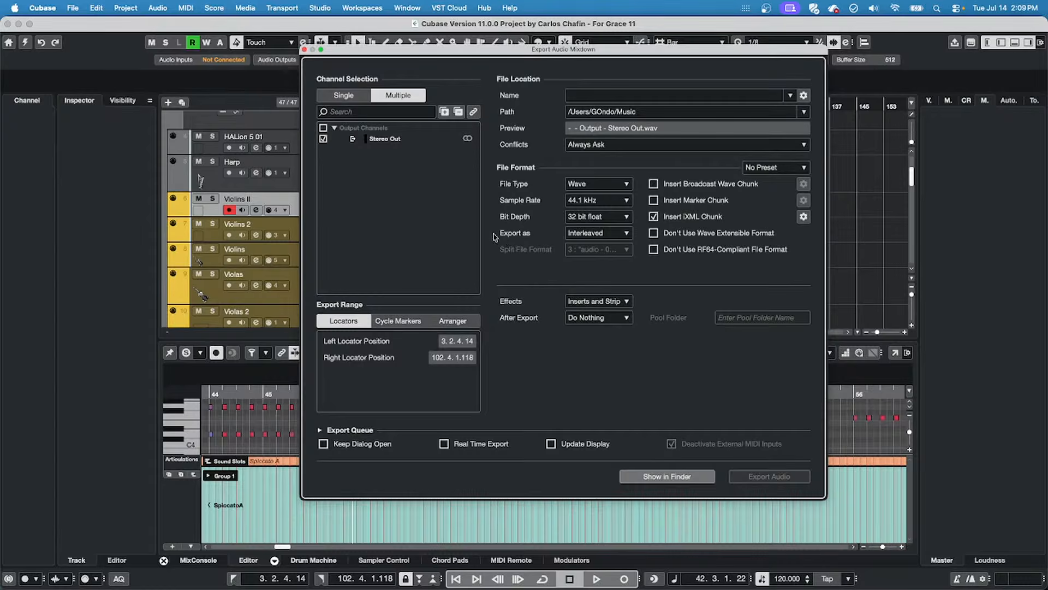
{"action": "left_click", "coordinate": [305, 49]}
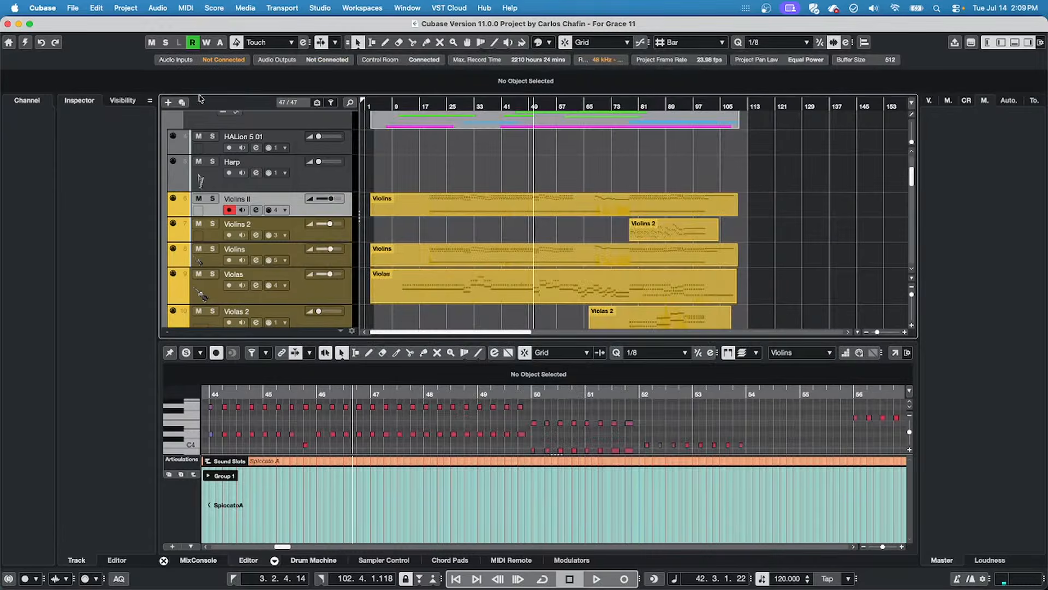
Activate the For Grace 11 project and open the Export Audio Mixdown settings with multiple channel selection.
{"action": "left_click", "coordinate": [429, 280]}
{"action": "left_click", "coordinate": [461, 178]}
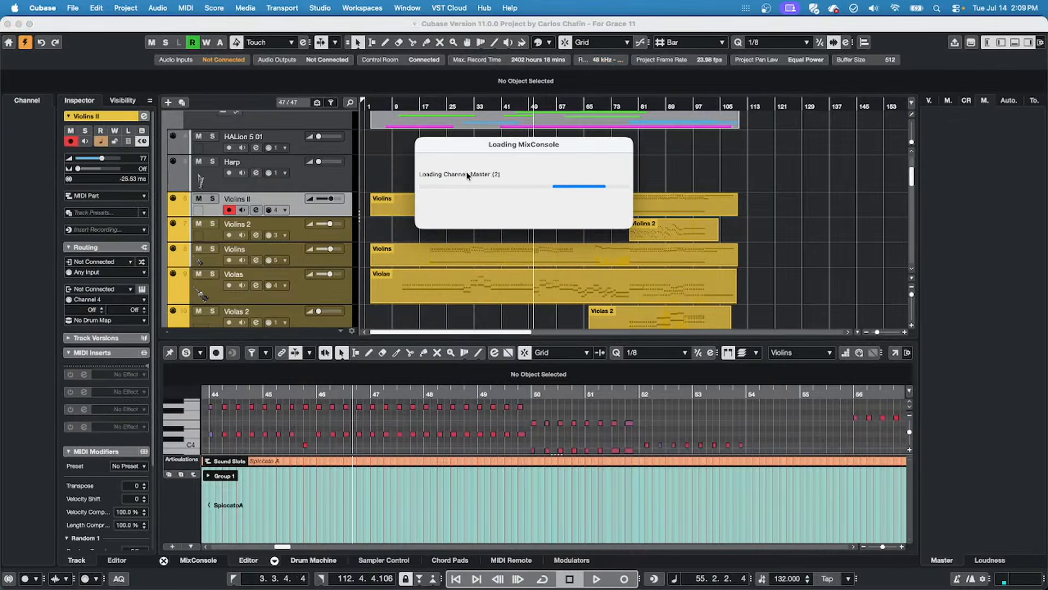
{"action": "left_click", "coordinate": [79, 8]}
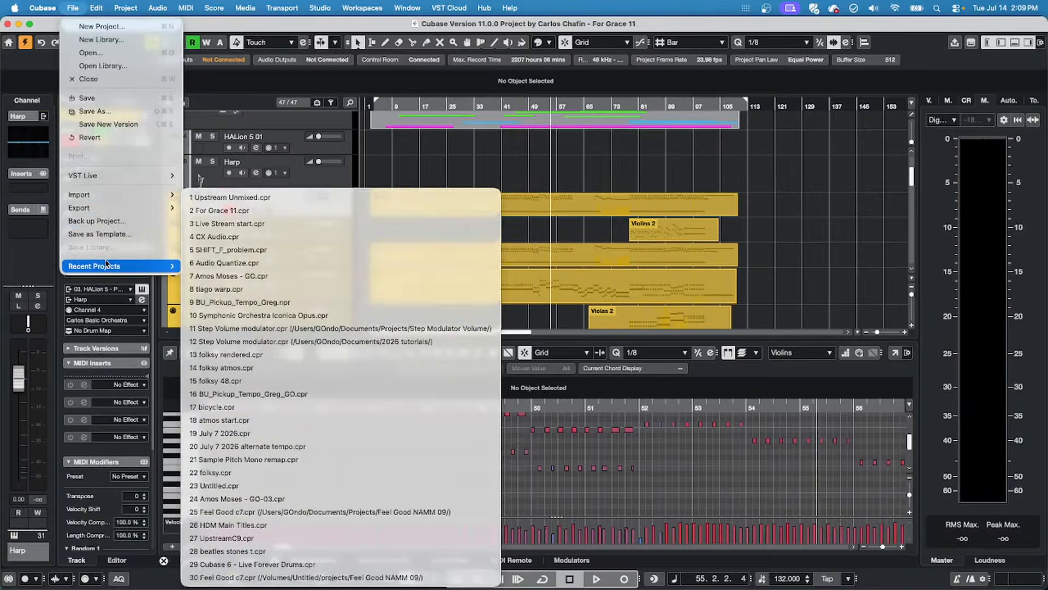
{"action": "mouse_move", "coordinate": [131, 208]}
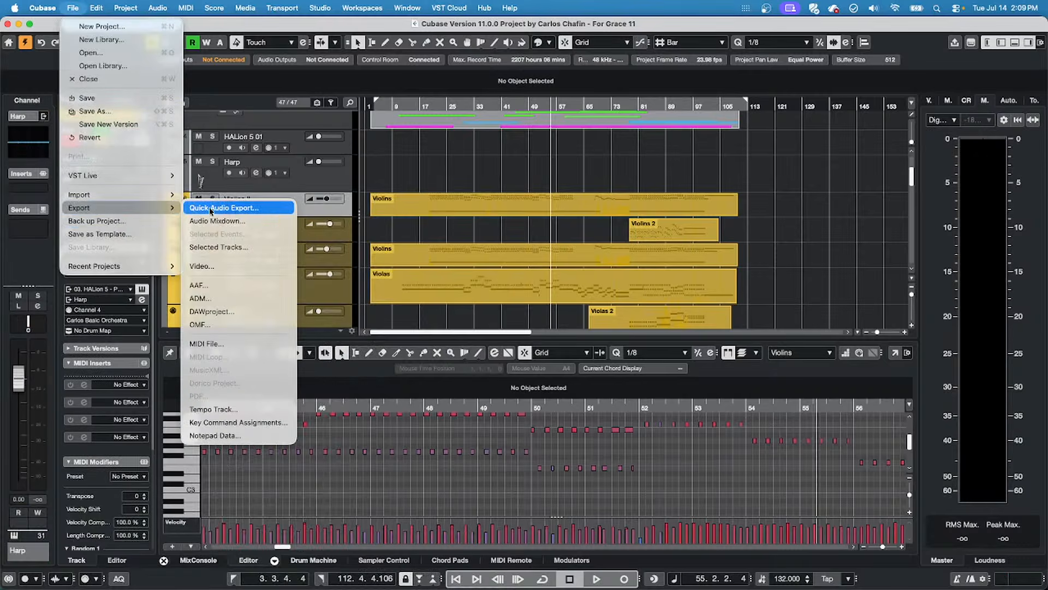
{"action": "left_click", "coordinate": [261, 220]}
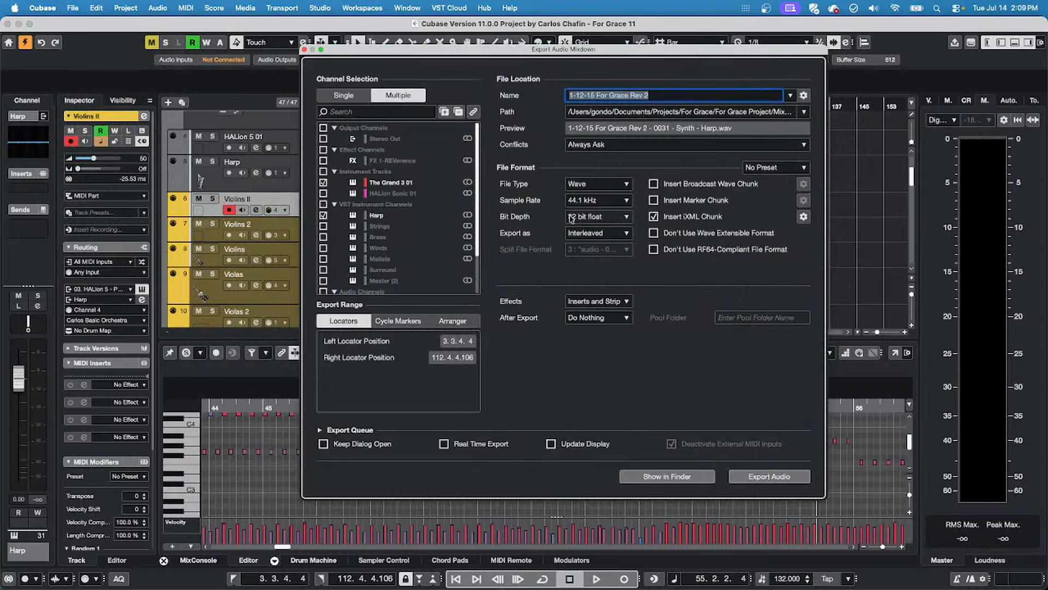
{"action": "left_click", "coordinate": [344, 96]}
{"action": "left_click", "coordinate": [379, 98]}
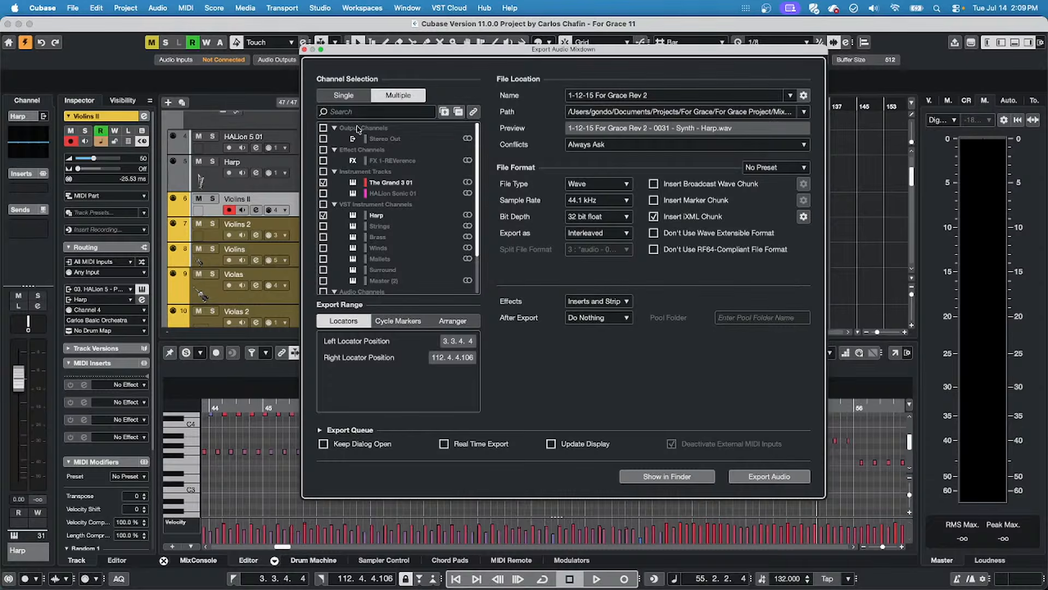
Include all output, effect, instrument track, VST instrument and audio channels in the mixdown export.
{"action": "left_click", "coordinate": [324, 128]}
{"action": "left_click", "coordinate": [324, 150]}
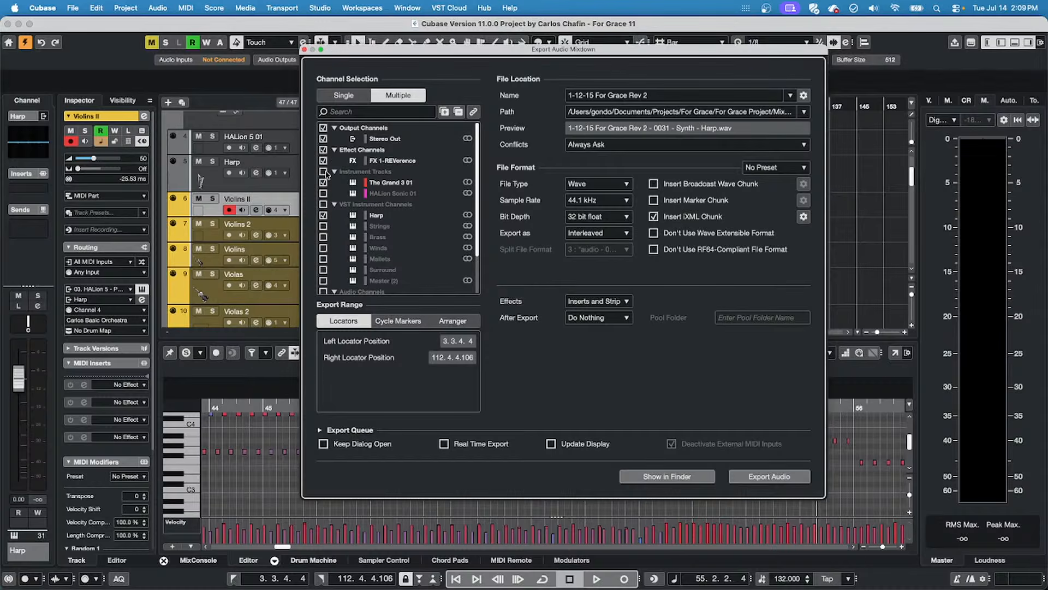
{"action": "left_click", "coordinate": [324, 193]}
{"action": "left_click", "coordinate": [324, 204]}
{"action": "scroll", "coordinate": [427, 255], "scroll_direction": "down", "scroll_amount": 2}
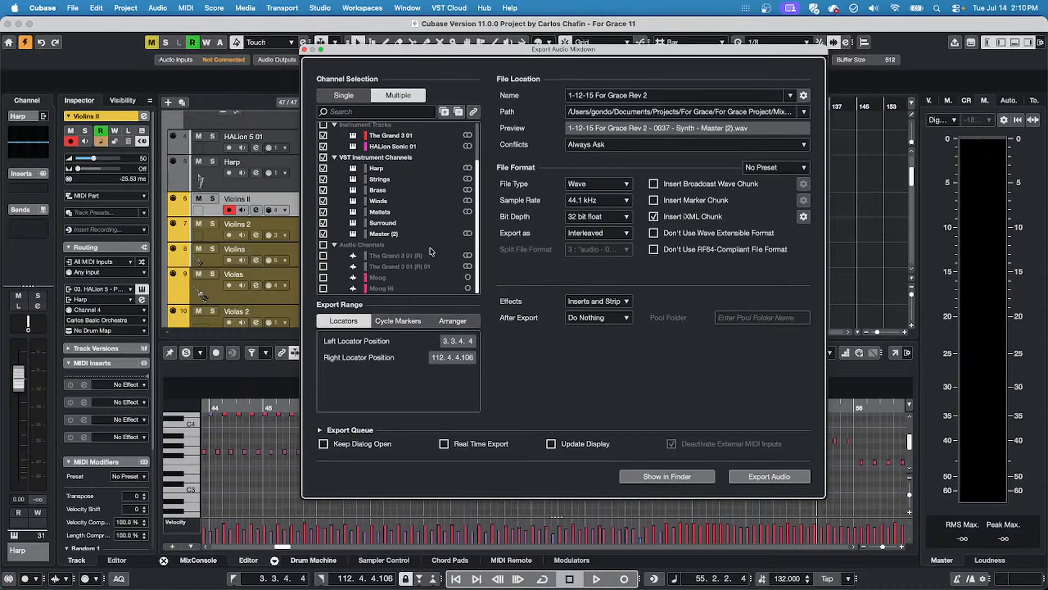
{"action": "left_click", "coordinate": [324, 245]}
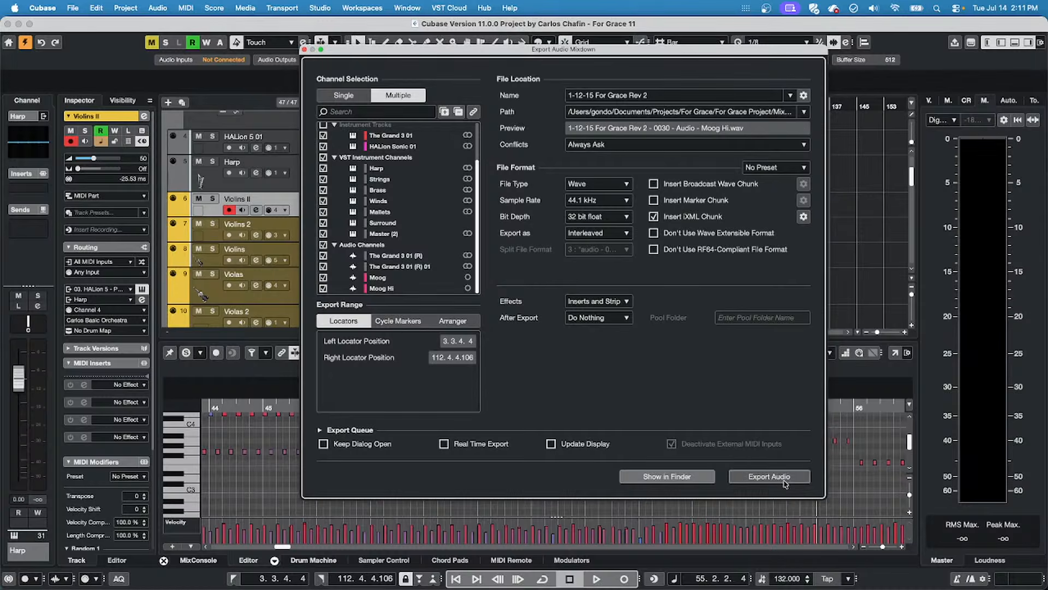
Show the mixdown's destination folder in Finder, then close it and leave the export settings without exporting.
{"action": "left_click", "coordinate": [647, 478]}
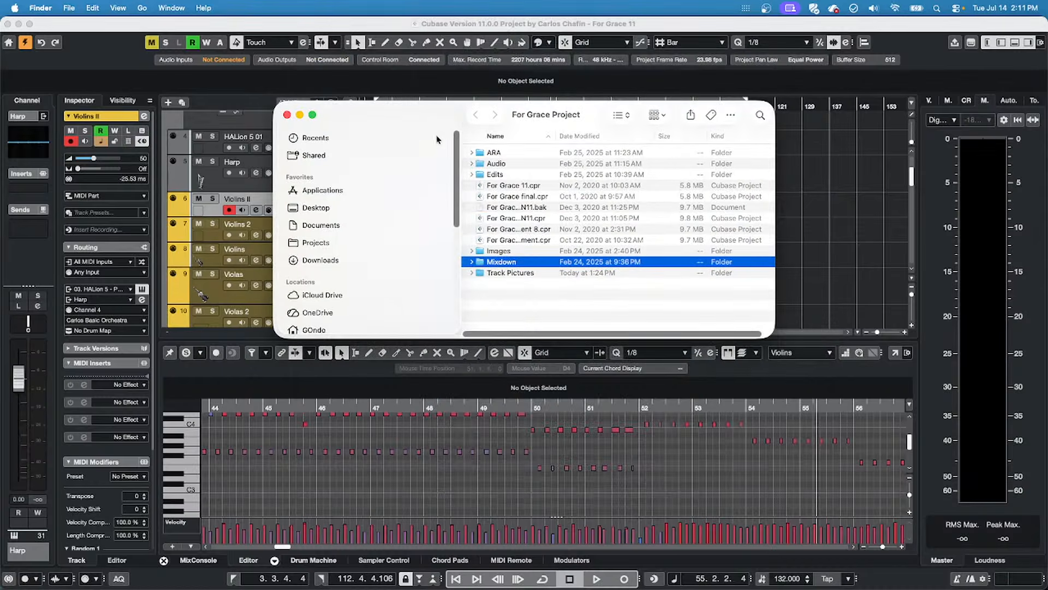
{"action": "left_click", "coordinate": [286, 114]}
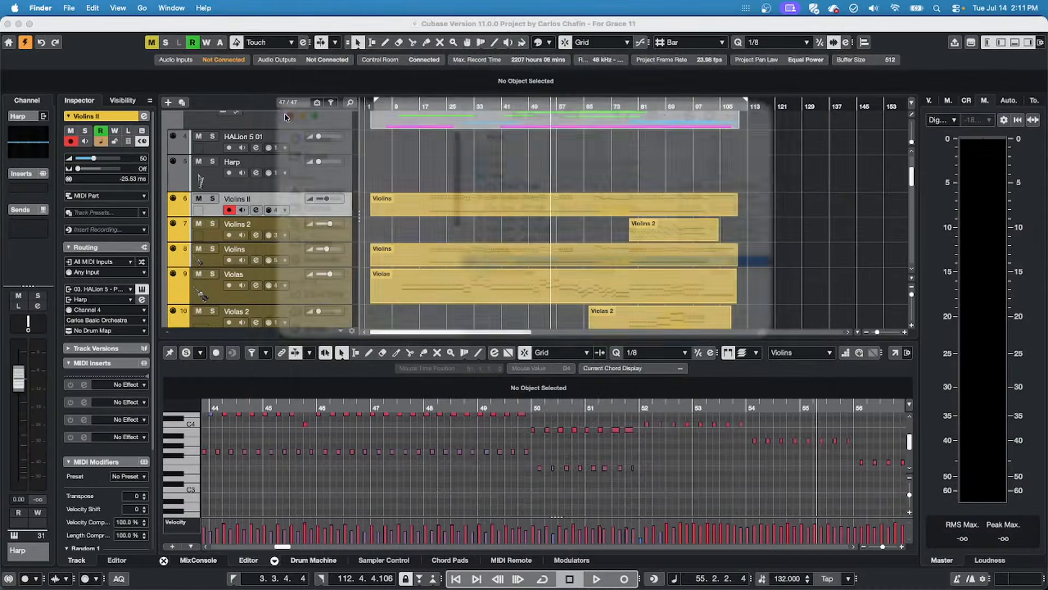
{"action": "left_click", "coordinate": [62, 25]}
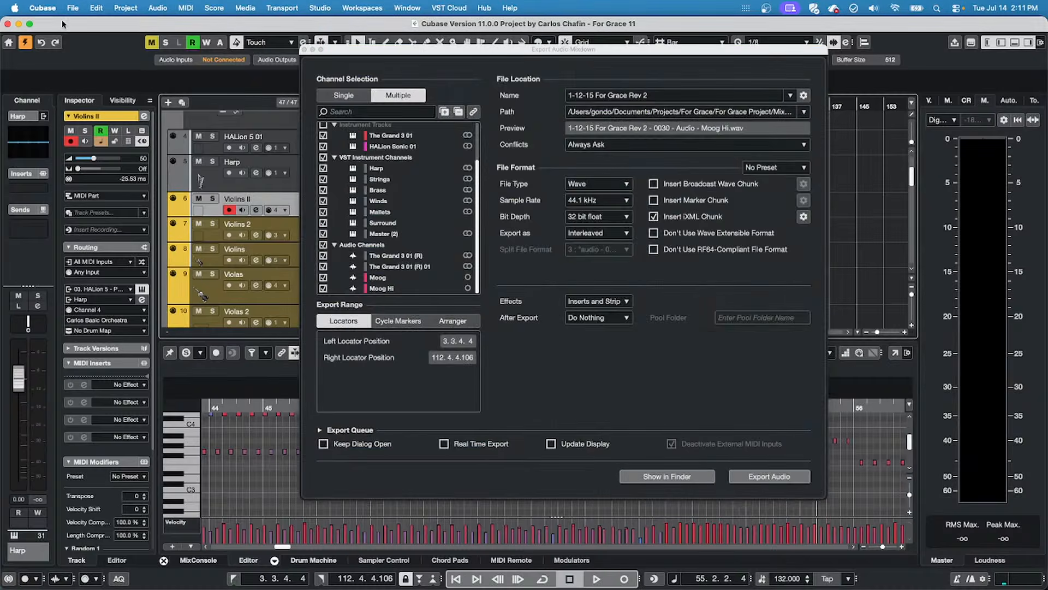
{"action": "left_click", "coordinate": [305, 50]}
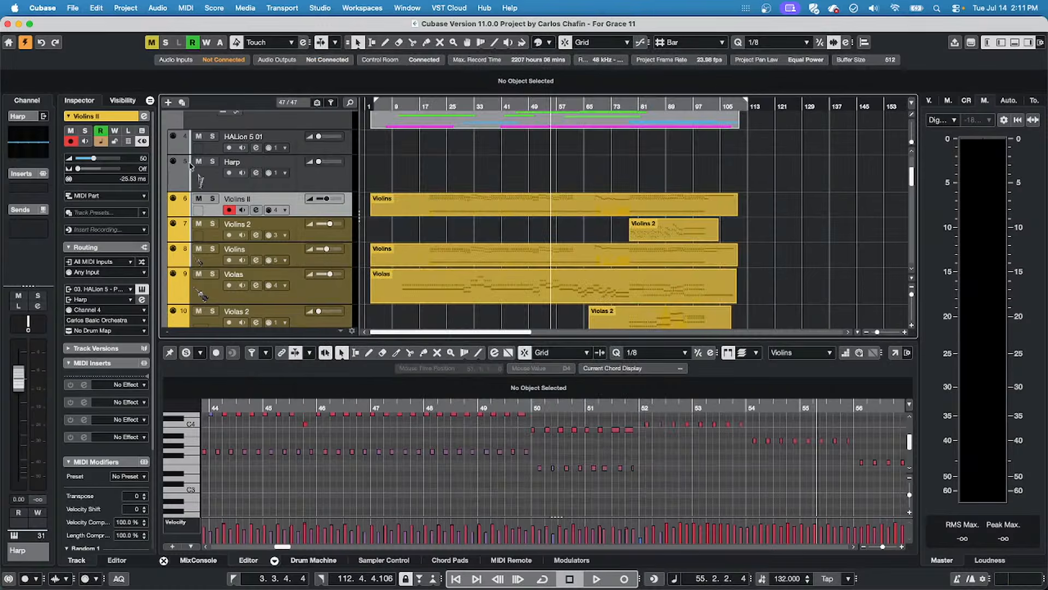
Open the recent project Live Stream start.cpr, activate it and return the project cursor to the start.
{"action": "left_click", "coordinate": [72, 8]}
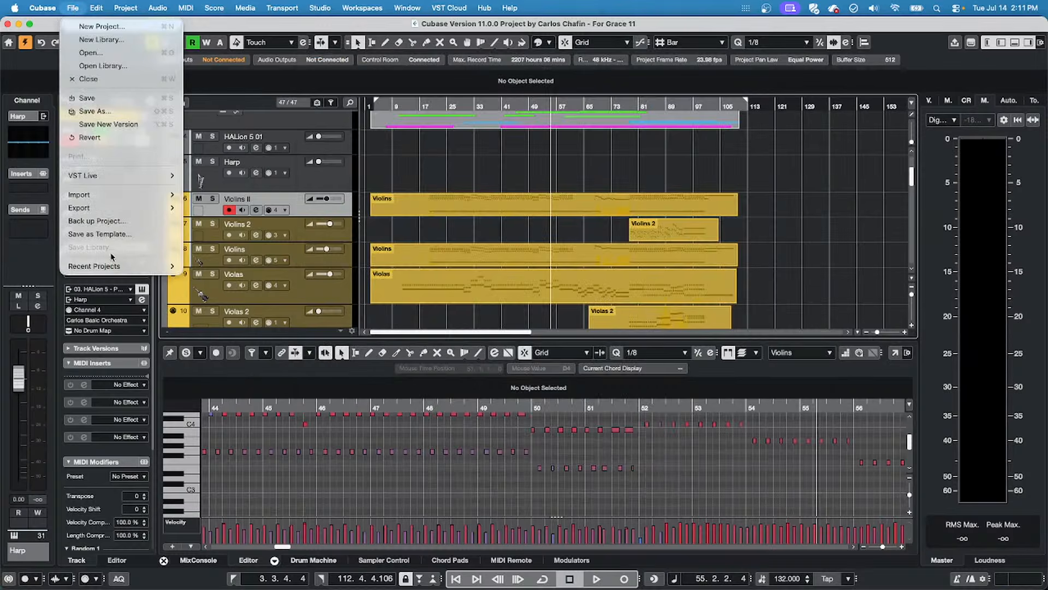
{"action": "mouse_move", "coordinate": [107, 264]}
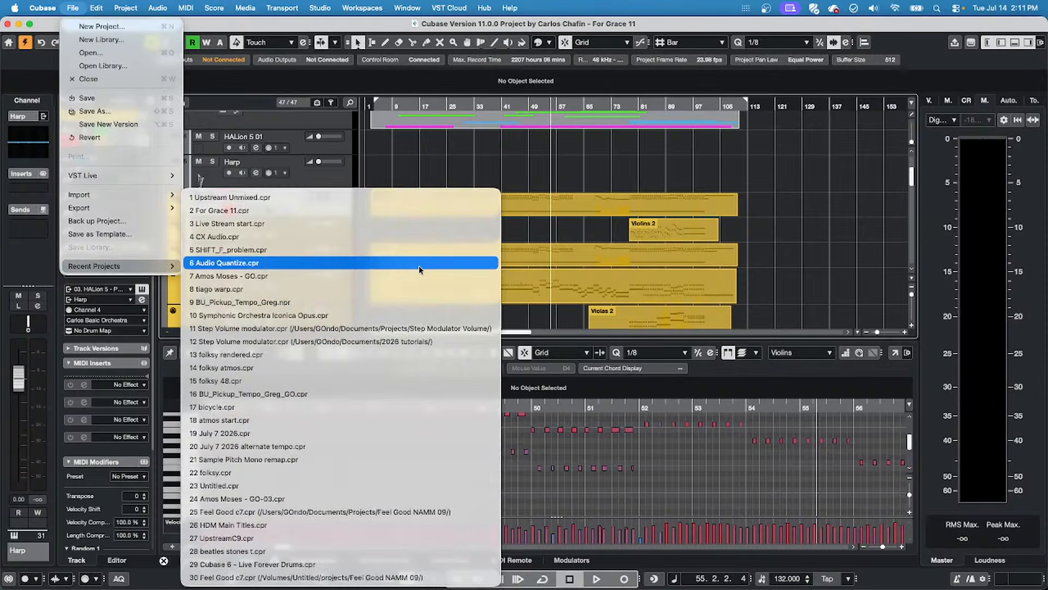
{"action": "left_click", "coordinate": [410, 225]}
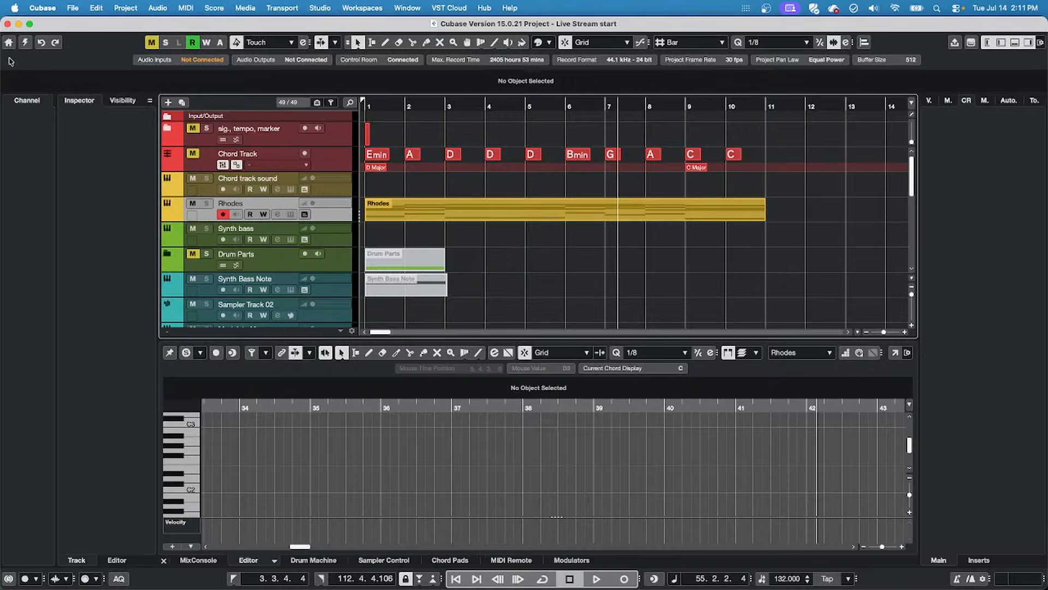
{"action": "left_click", "coordinate": [25, 43]}
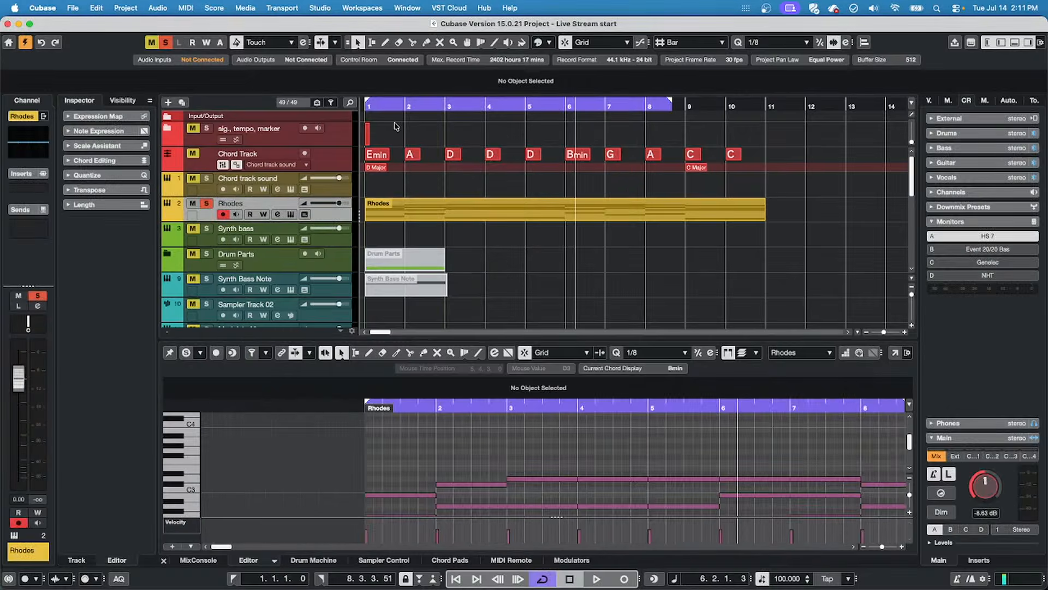
{"action": "left_click", "coordinate": [395, 105]}
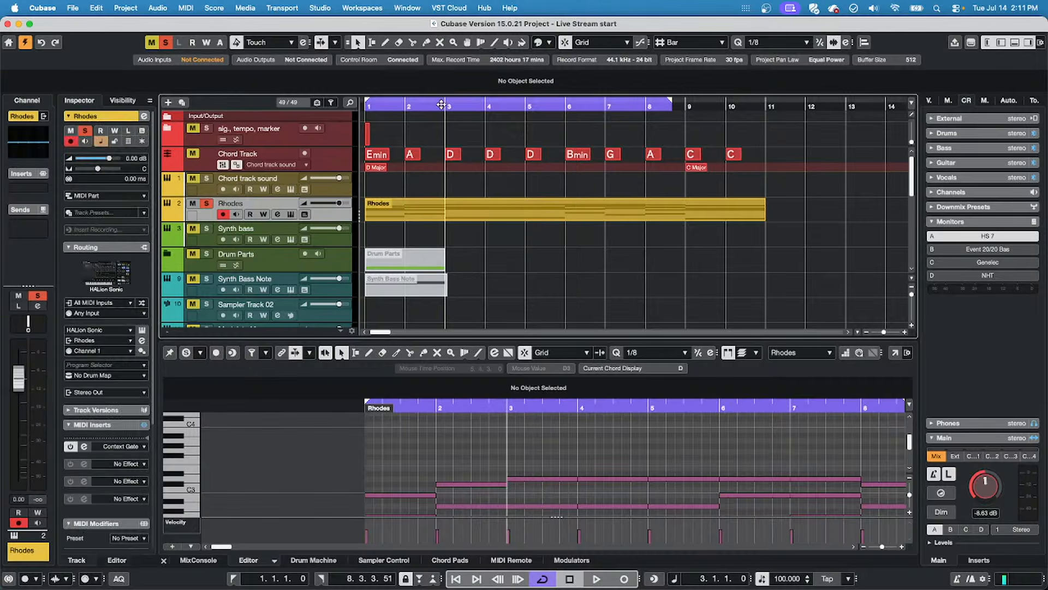
{"action": "key", "text": "Home"}
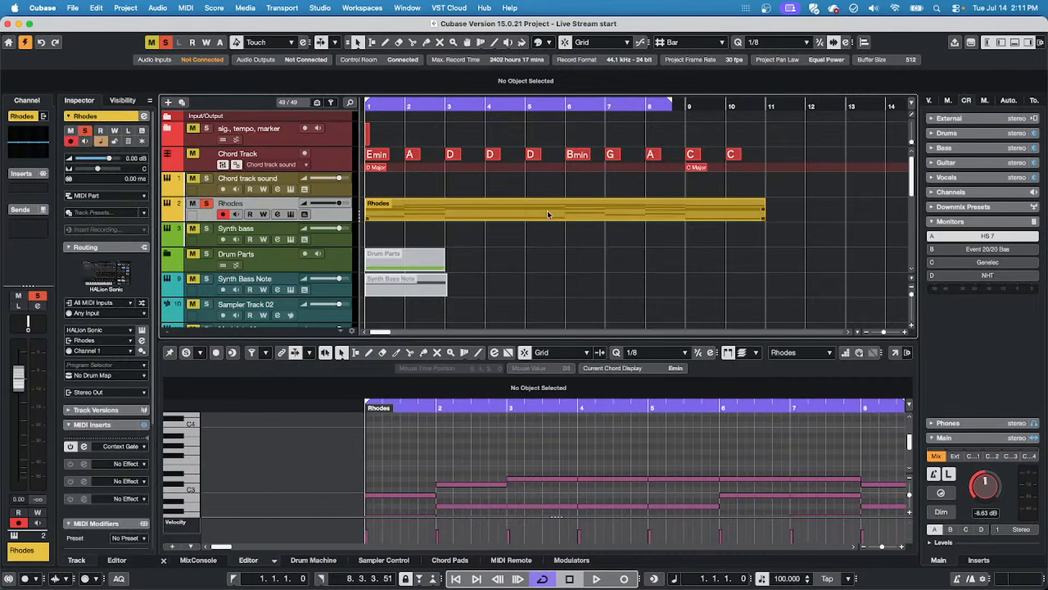
Look through the track list, then open the Synth bass track's Retrologue 2 instrument and move its window fully into view.
{"action": "scroll", "coordinate": [540, 243], "scroll_direction": "down", "scroll_amount": 10}
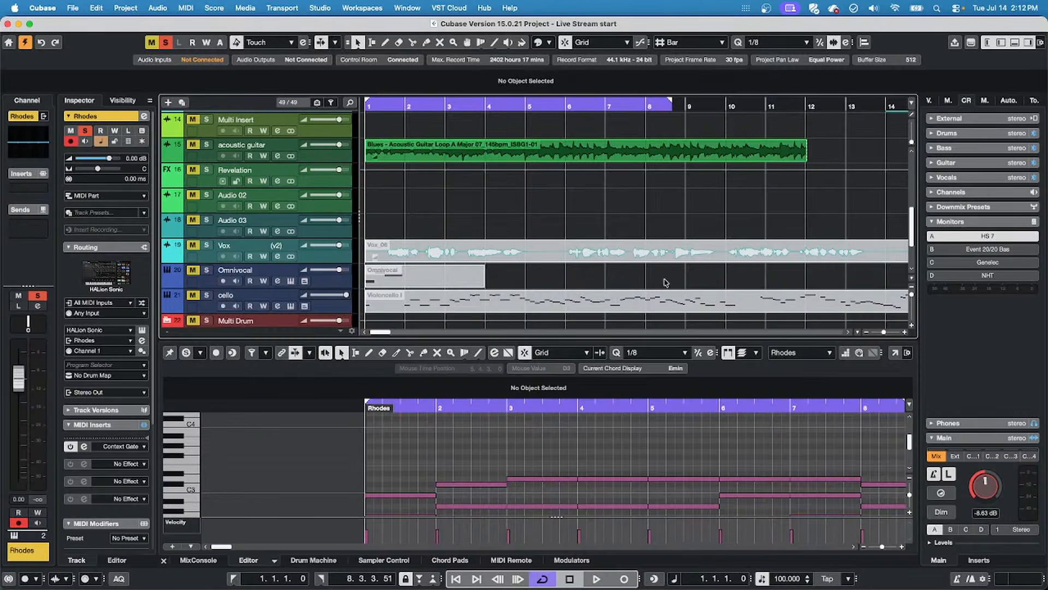
{"action": "scroll", "coordinate": [359, 185], "scroll_direction": "up", "scroll_amount": 3}
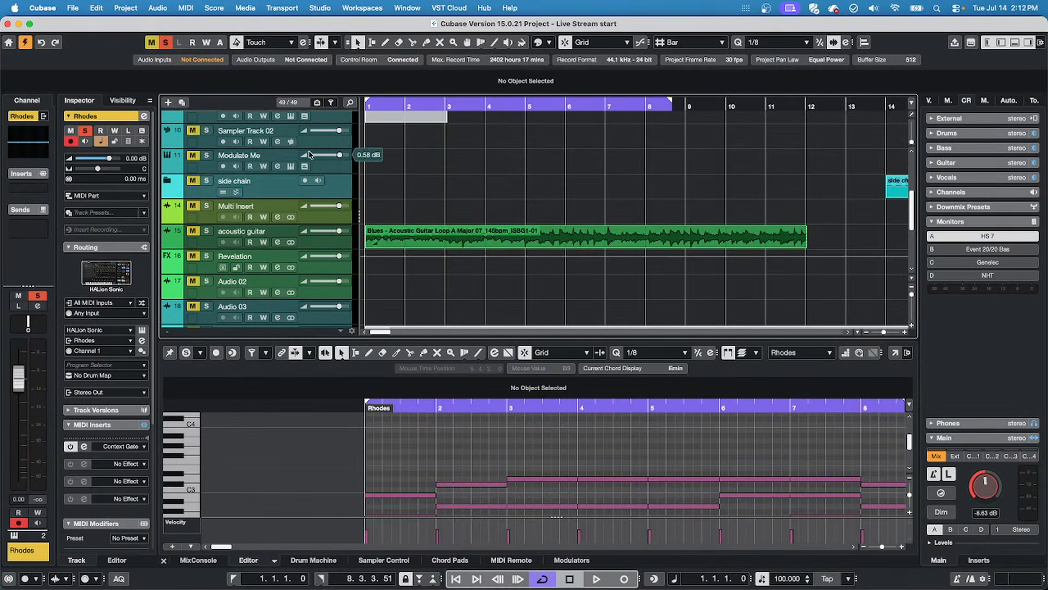
{"action": "scroll", "coordinate": [475, 186], "scroll_direction": "up", "scroll_amount": 10}
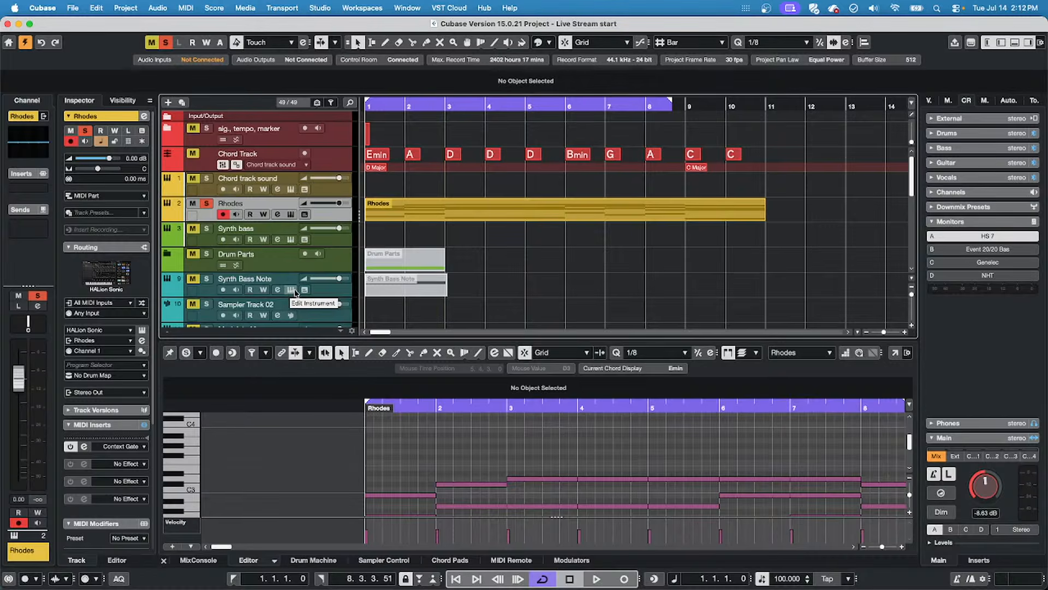
{"action": "scroll", "coordinate": [468, 250], "scroll_direction": "down", "scroll_amount": 1}
{"action": "scroll", "coordinate": [468, 251], "scroll_direction": "down", "scroll_amount": 1}
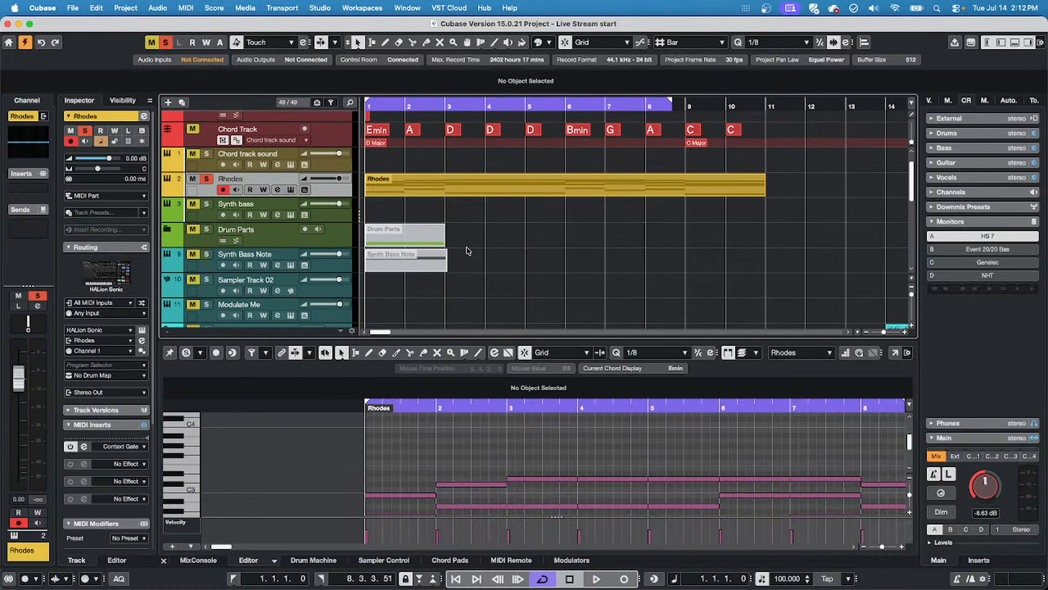
{"action": "left_click", "coordinate": [291, 215]}
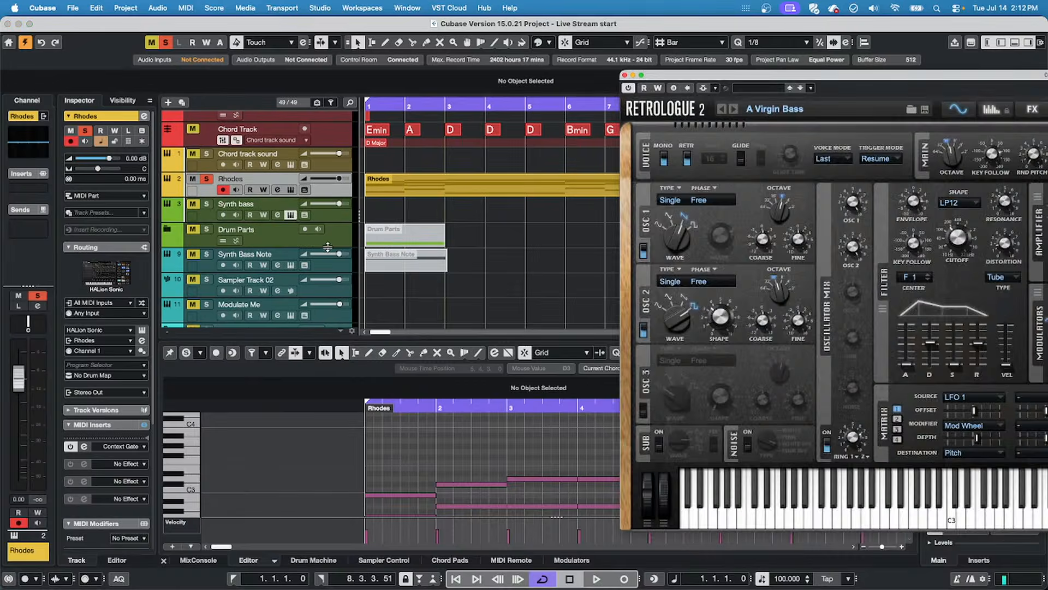
{"action": "double_click", "coordinate": [752, 77]}
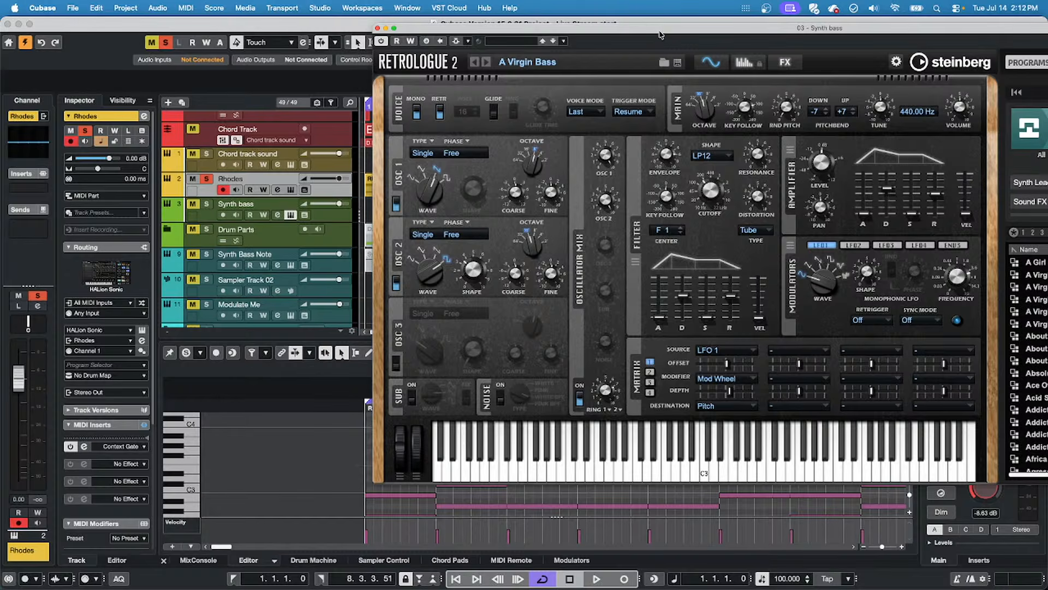
Bring the Retrologue 2 window fully into view and show its quick controls.
{"action": "left_click_drag", "start_coordinate": [659, 31], "coordinate": [510, 30]}
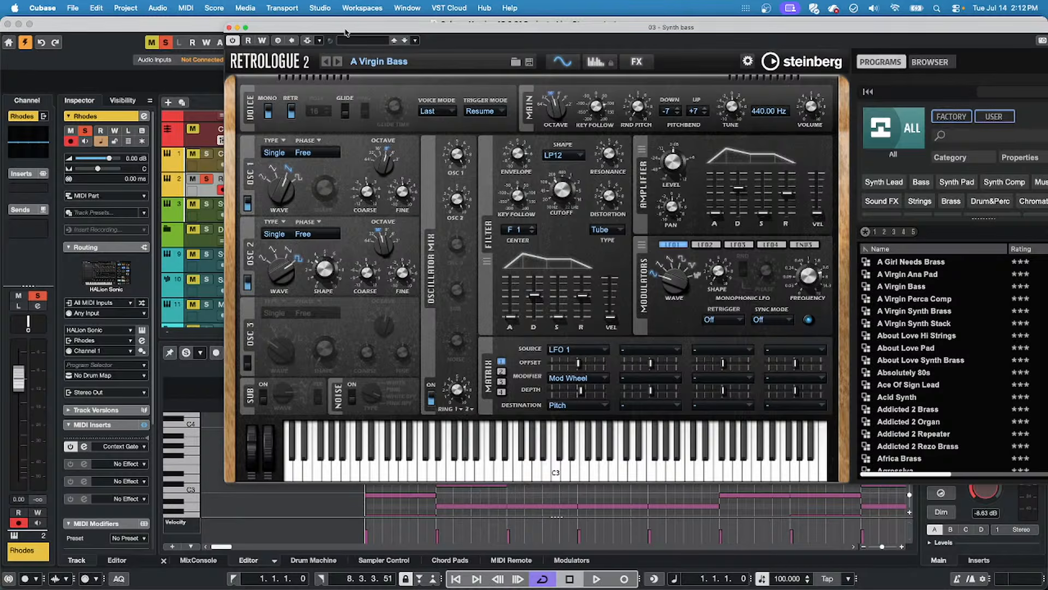
{"action": "double_click", "coordinate": [326, 27]}
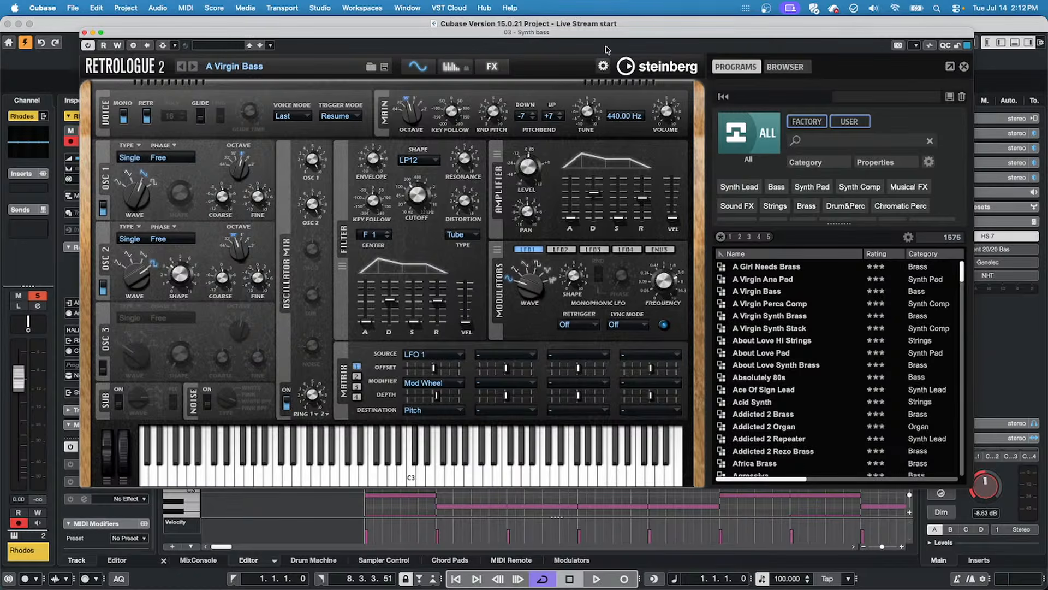
{"action": "left_click", "coordinate": [946, 46]}
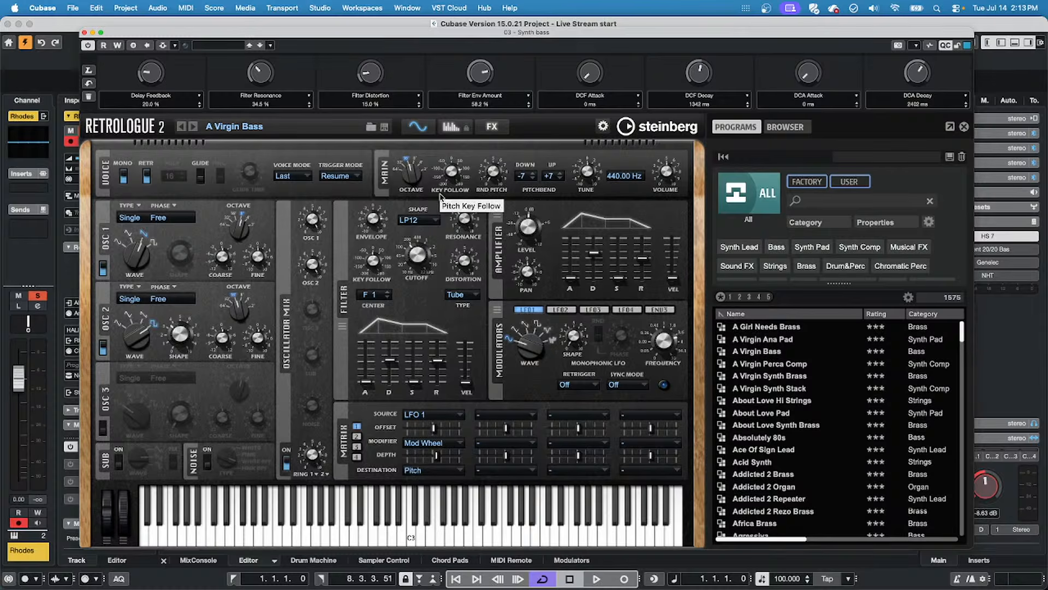
Show the MIDI Remote area, clear the instrument window out of its way and open the Korg nanoKONTROL2 controller surface.
{"action": "left_click", "coordinate": [527, 563]}
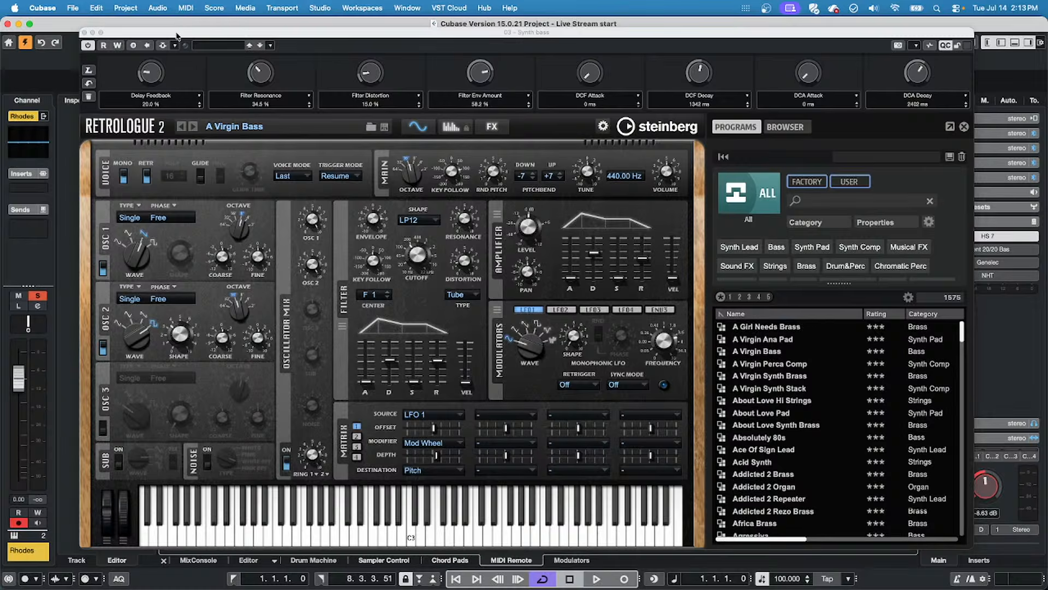
{"action": "left_click_drag", "start_coordinate": [180, 32], "coordinate": [641, 21]}
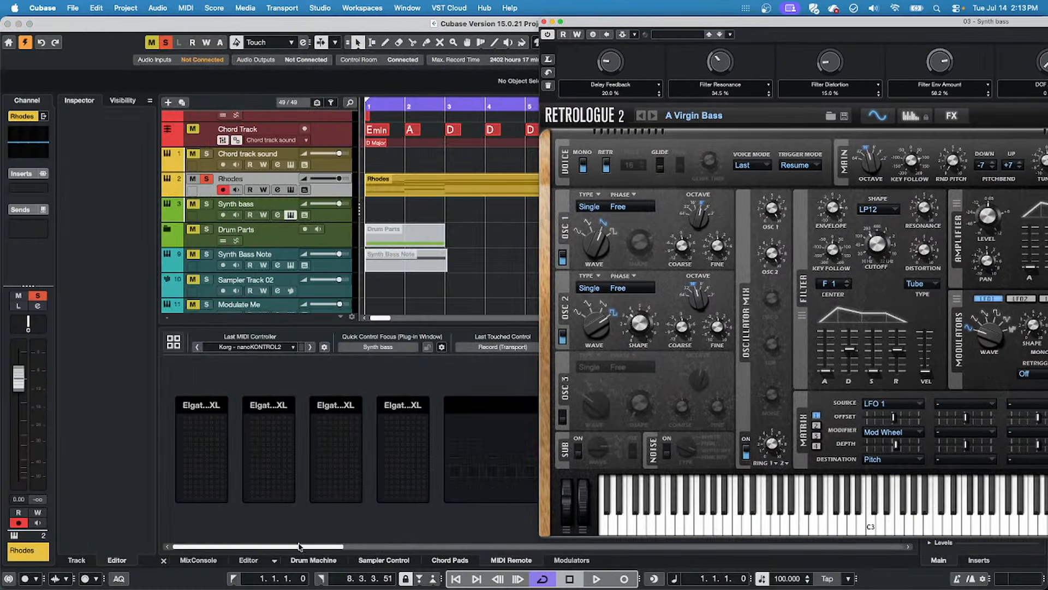
{"action": "left_click_drag", "start_coordinate": [300, 546], "coordinate": [811, 530]}
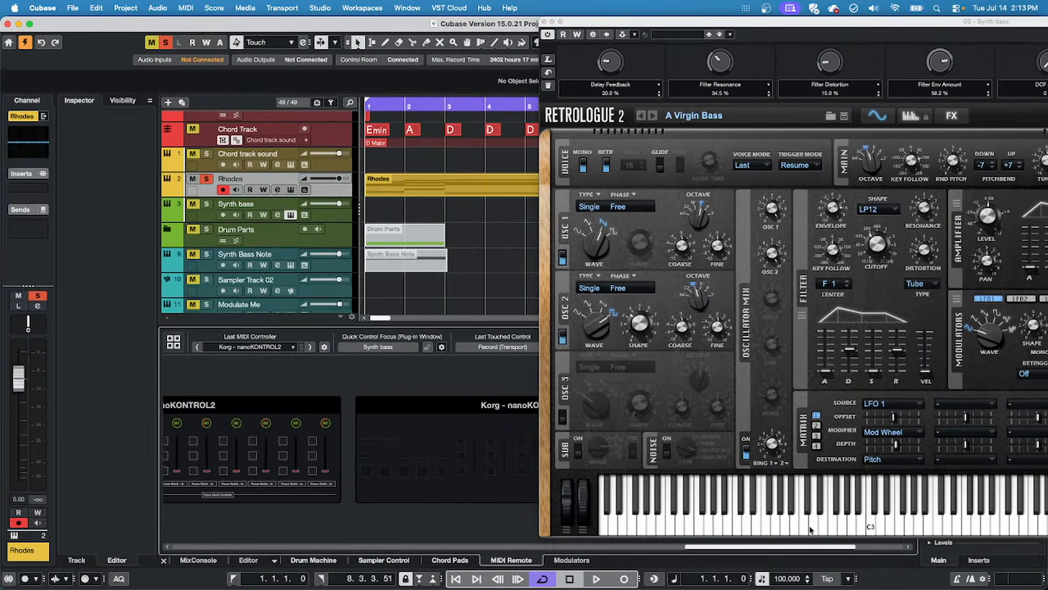
{"action": "scroll", "coordinate": [389, 434], "scroll_direction": "left", "scroll_amount": 3}
{"action": "left_click", "coordinate": [388, 434]}
{"action": "double_click", "coordinate": [389, 419]}
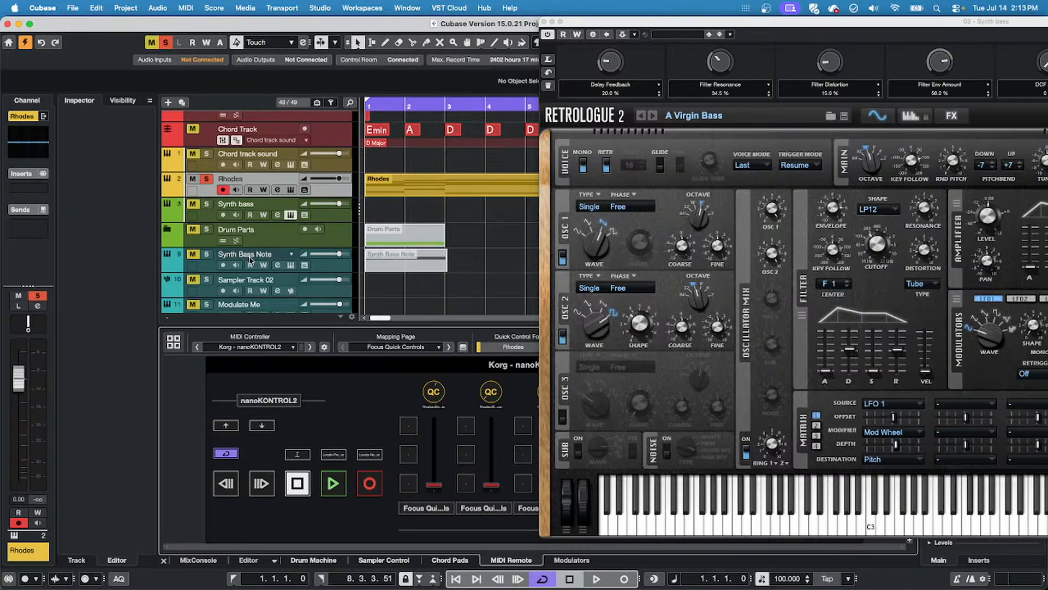
Select the Synth bass track, then close and reopen its Retrologue 2 instrument window.
{"action": "left_click", "coordinate": [319, 220]}
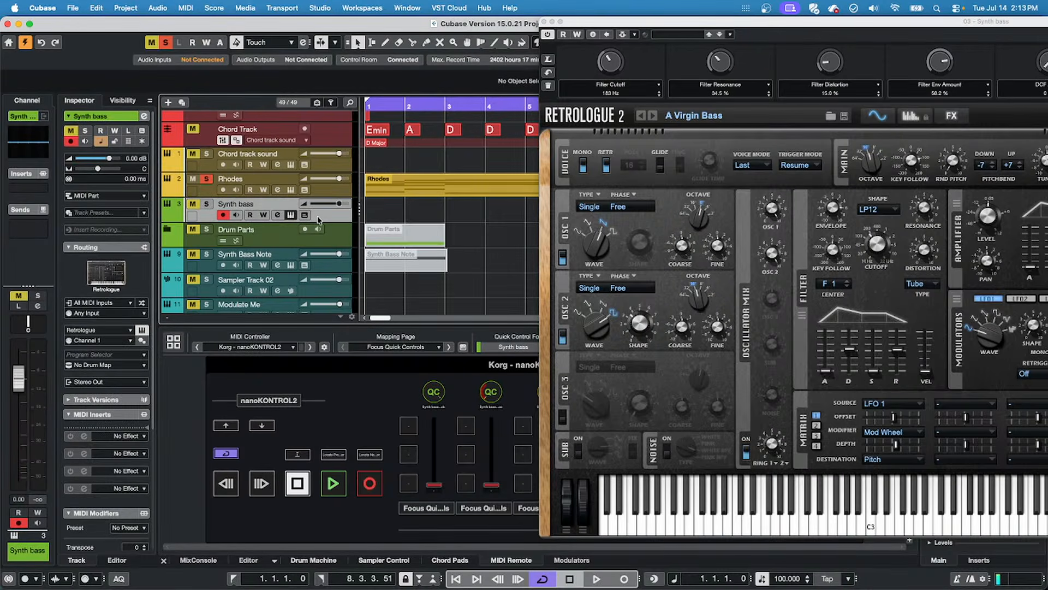
{"action": "left_click", "coordinate": [291, 215]}
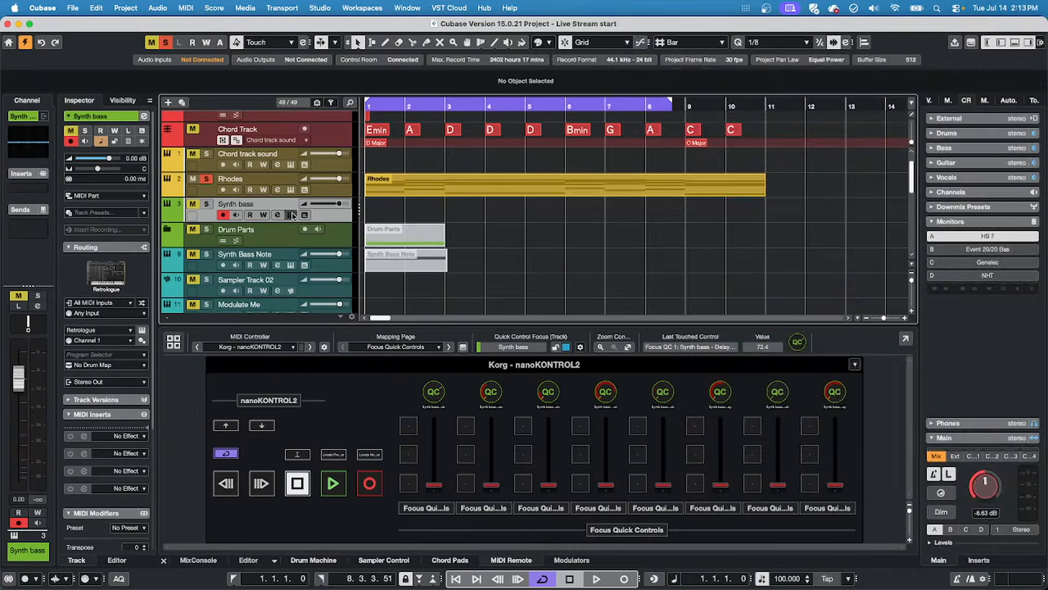
{"action": "left_click", "coordinate": [291, 215]}
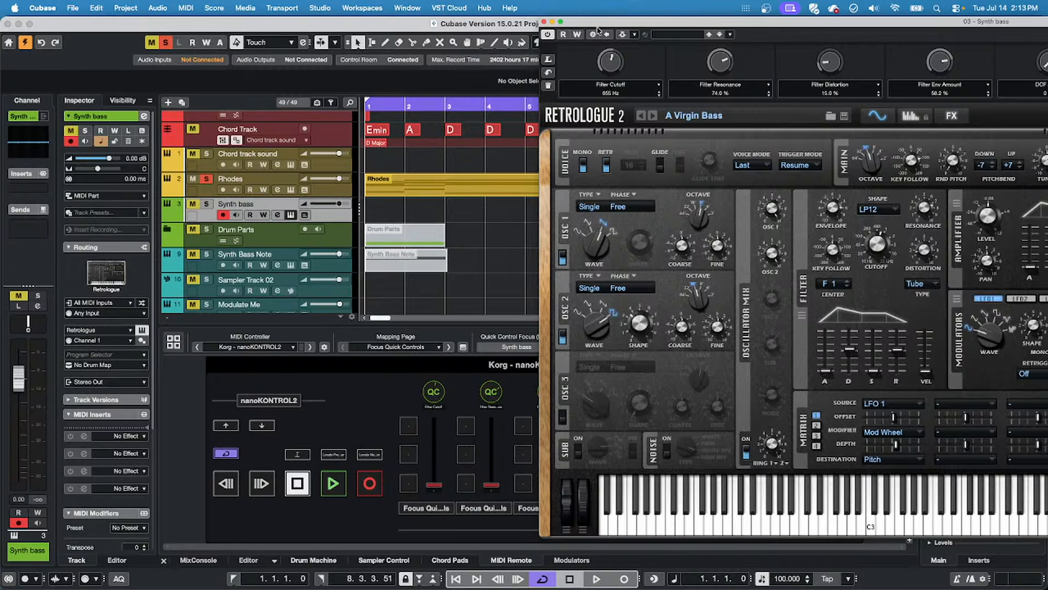
Examine the list of parameters assignable to the first quick control, Filter Cutoff, and leave it without choosing one.
{"action": "left_click_drag", "start_coordinate": [581, 29], "coordinate": [108, 9]}
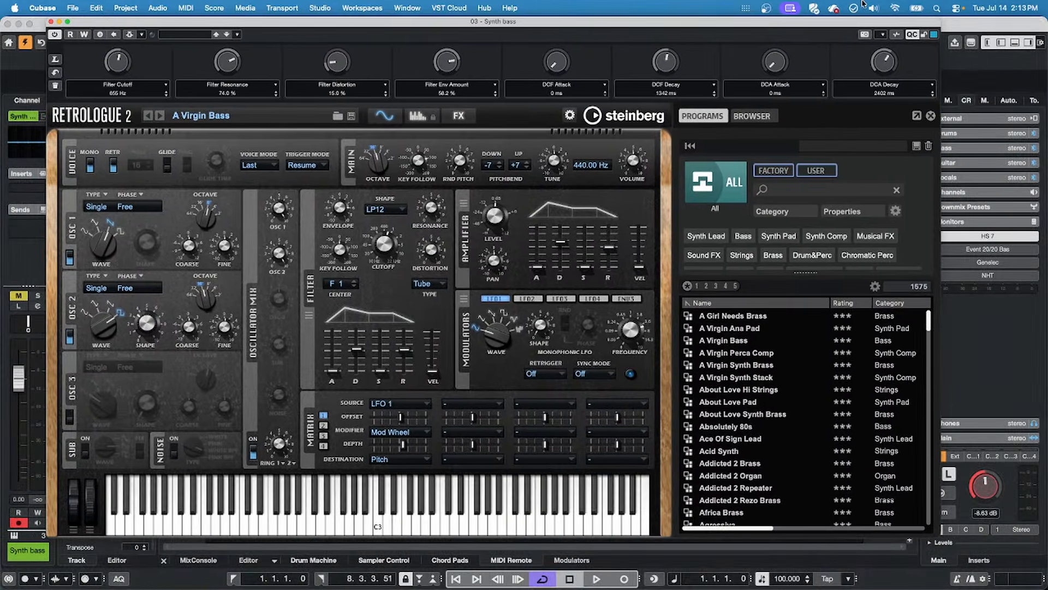
{"action": "left_click", "coordinate": [913, 35]}
{"action": "left_click", "coordinate": [913, 35]}
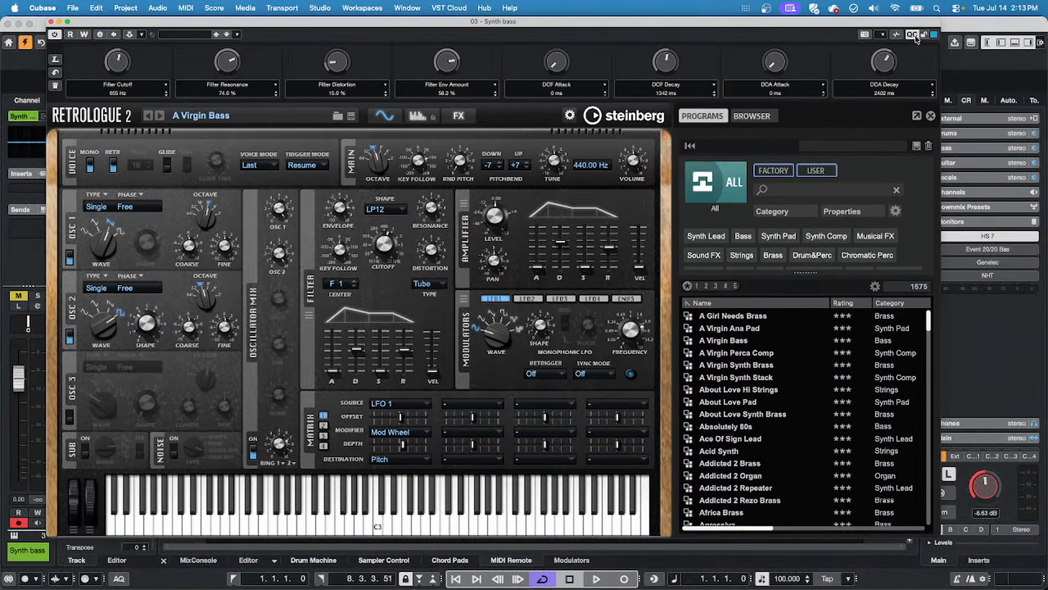
{"action": "left_click", "coordinate": [153, 87]}
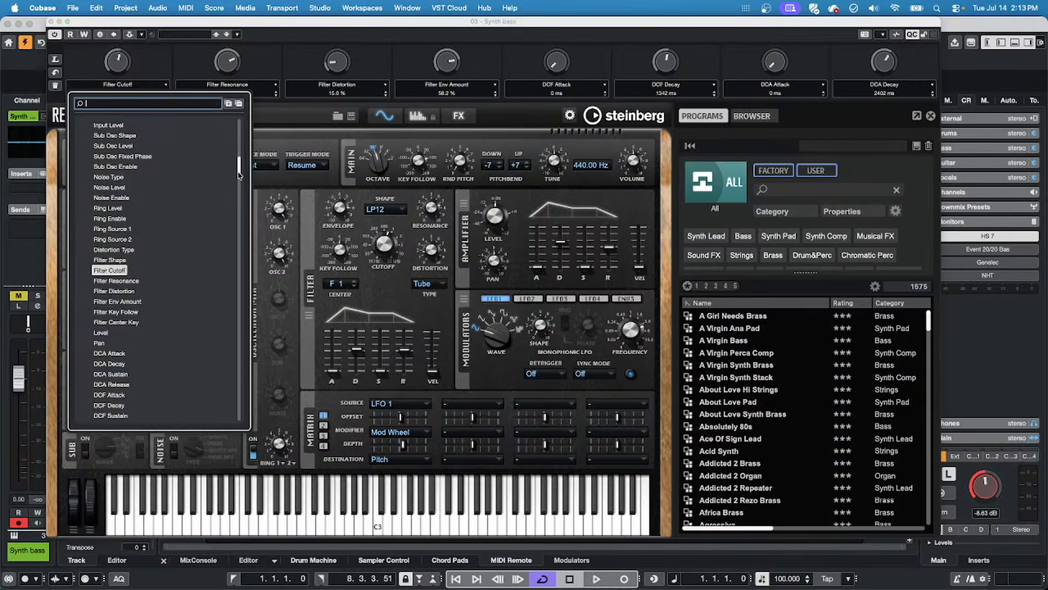
{"action": "left_click_drag", "start_coordinate": [240, 174], "coordinate": [256, 339]}
{"action": "scroll", "coordinate": [257, 339], "scroll_direction": "up", "scroll_amount": 1}
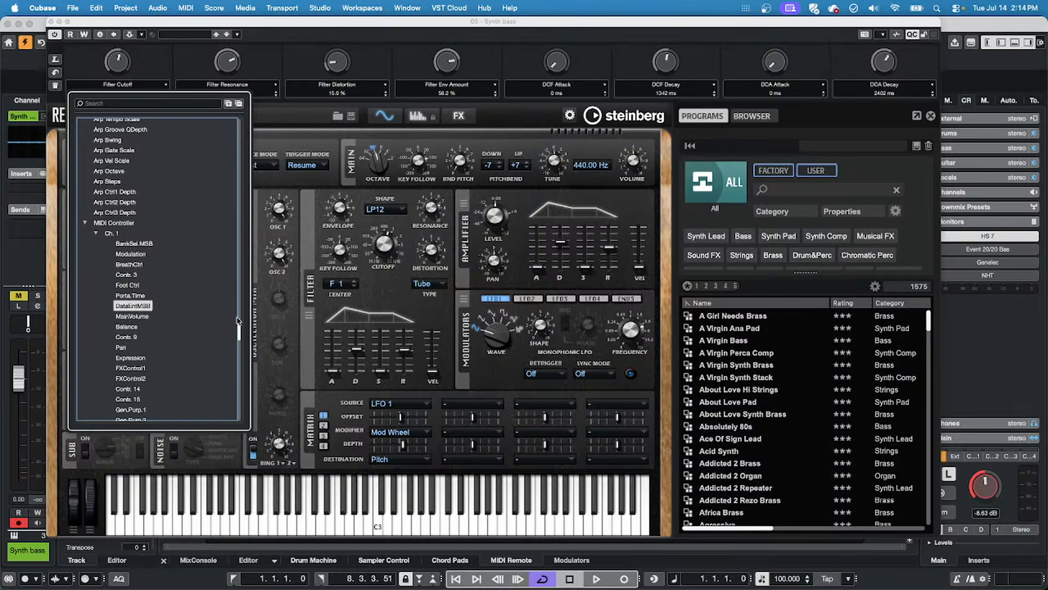
{"action": "left_click_drag", "start_coordinate": [240, 334], "coordinate": [240, 120]}
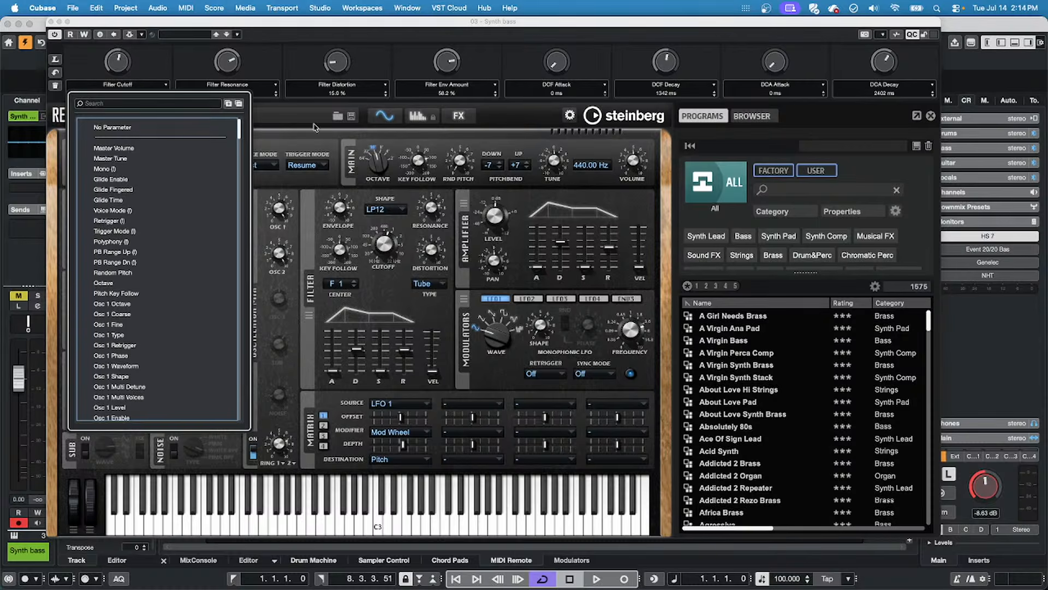
{"action": "left_click", "coordinate": [304, 138]}
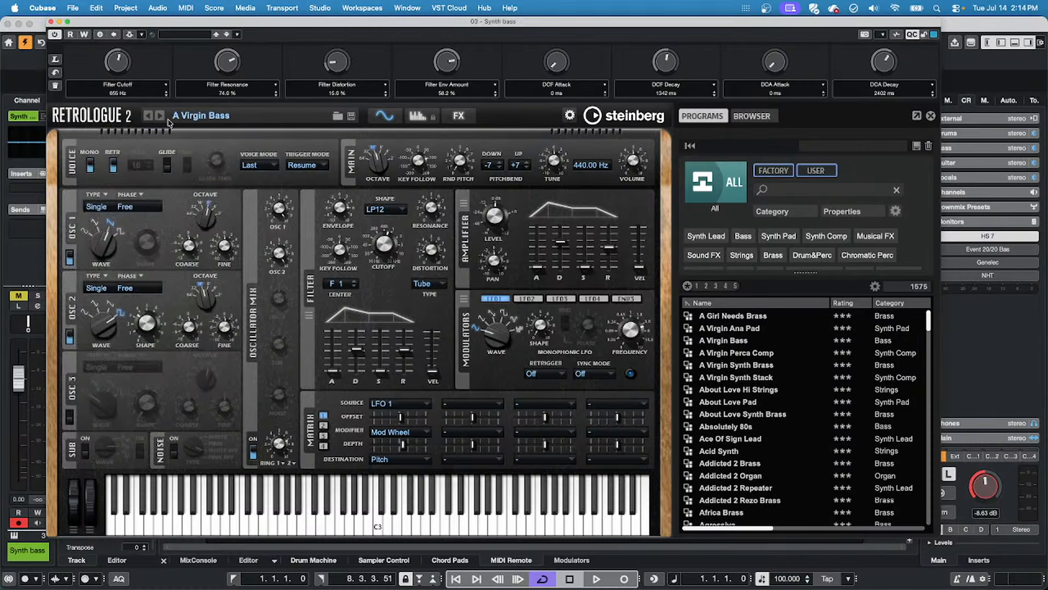
Use Learn mode to assign oscillator 1's Fine tuning to the first quick control and set it to -12 cent.
{"action": "left_click", "coordinate": [55, 59]}
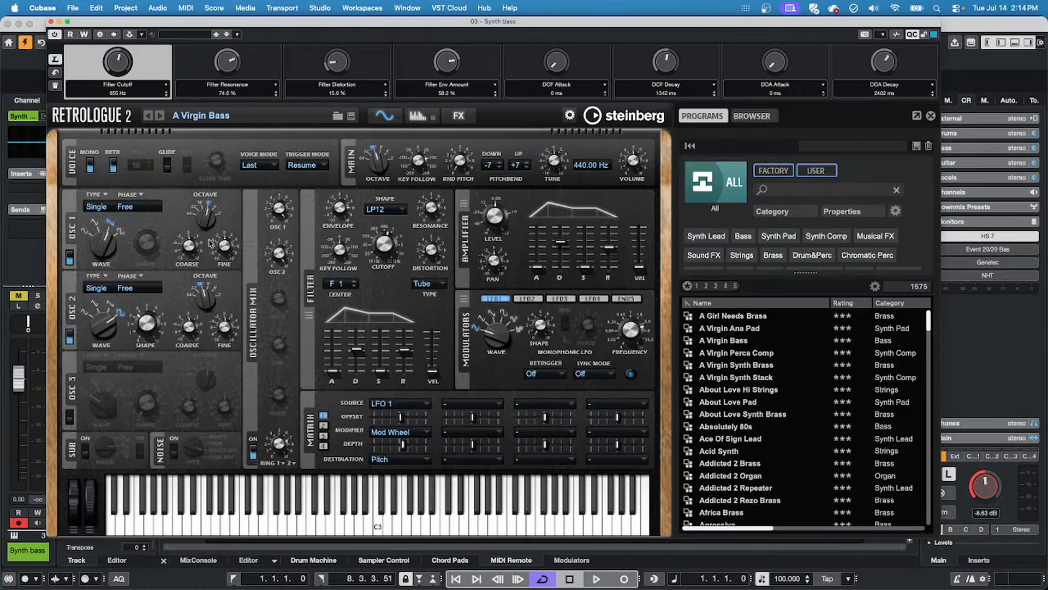
{"action": "mouse_move", "coordinate": [225, 247]}
{"action": "left_mouse_down"}
{"action": "mouse_move", "coordinate": [230, 234]}
{"action": "mouse_move", "coordinate": [236, 263]}
{"action": "mouse_move", "coordinate": [235, 240]}
{"action": "left_mouse_up"}
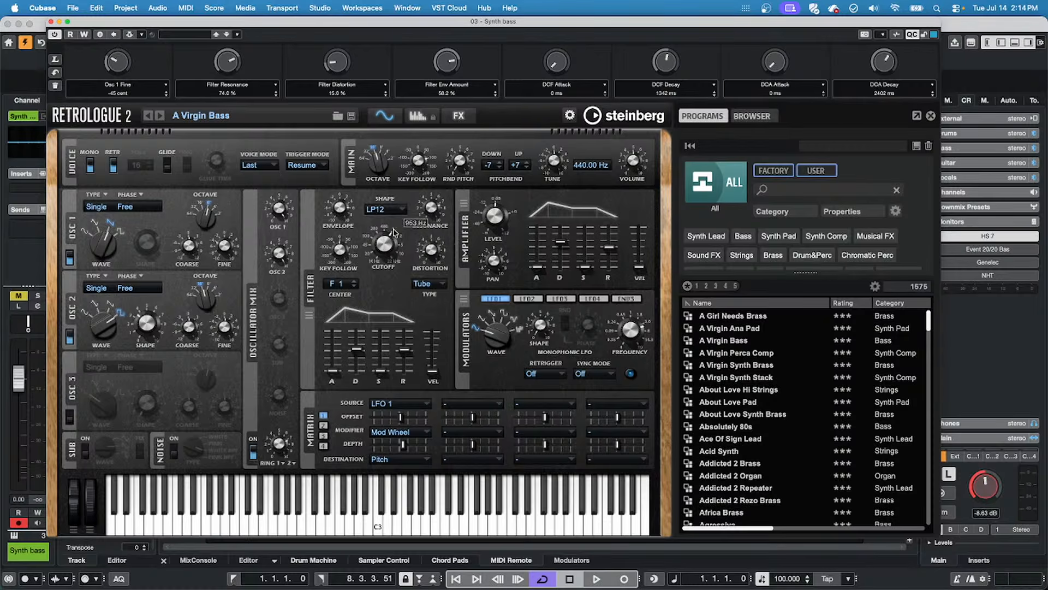
{"action": "mouse_move", "coordinate": [231, 250]}
Open the Remote Control Editor for Synth bass, examine its parameter pages from first to last, and close the editor.
{"action": "left_click", "coordinate": [882, 34]}
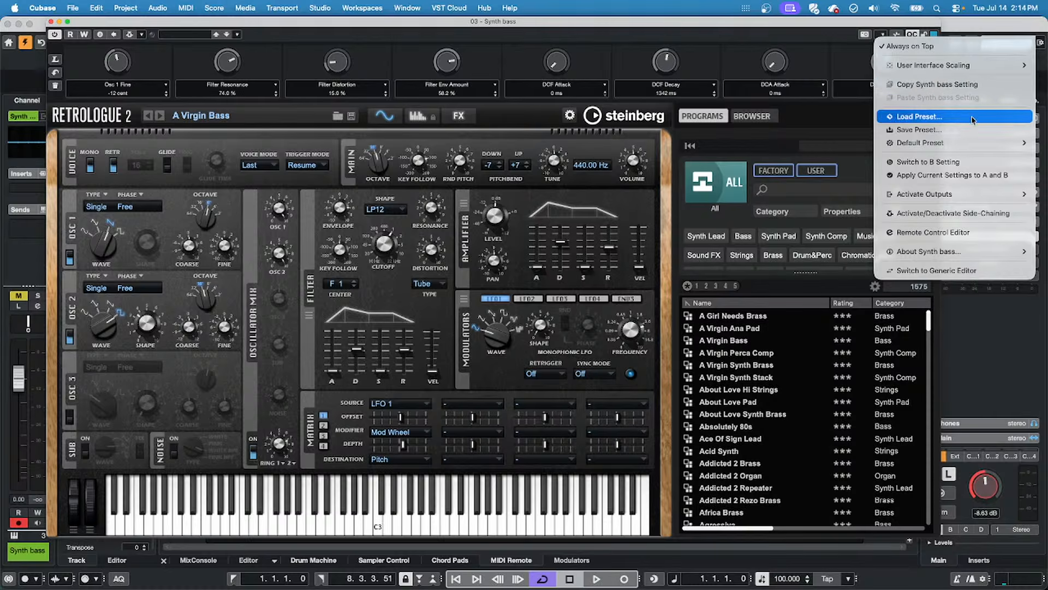
{"action": "left_click", "coordinate": [972, 235]}
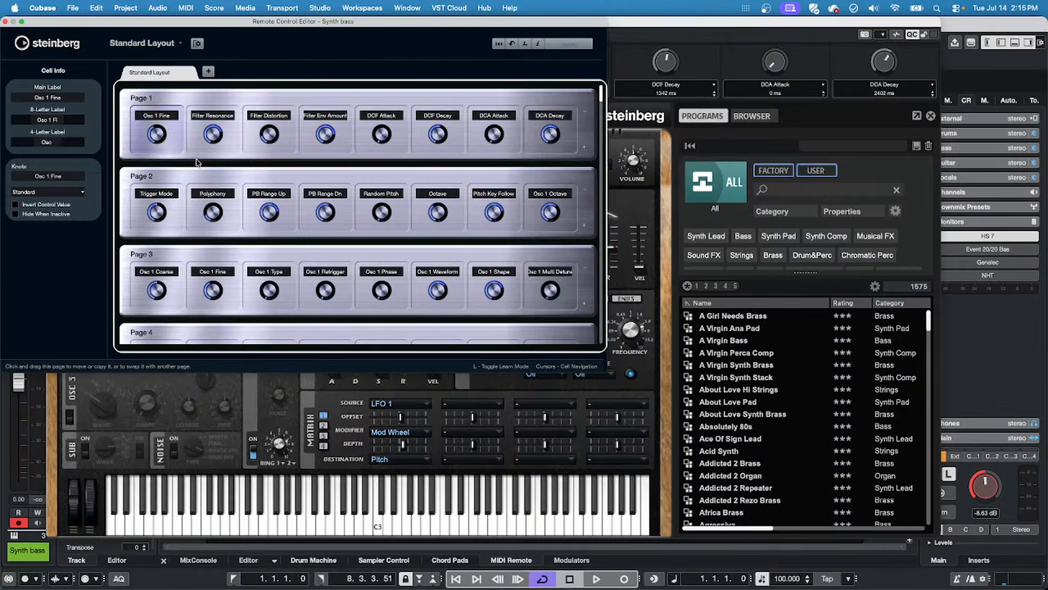
{"action": "scroll", "coordinate": [282, 149], "scroll_direction": "down", "scroll_amount": 3}
{"action": "scroll", "coordinate": [280, 148], "scroll_direction": "up", "scroll_amount": 5}
{"action": "scroll", "coordinate": [396, 287], "scroll_direction": "down", "scroll_amount": 6}
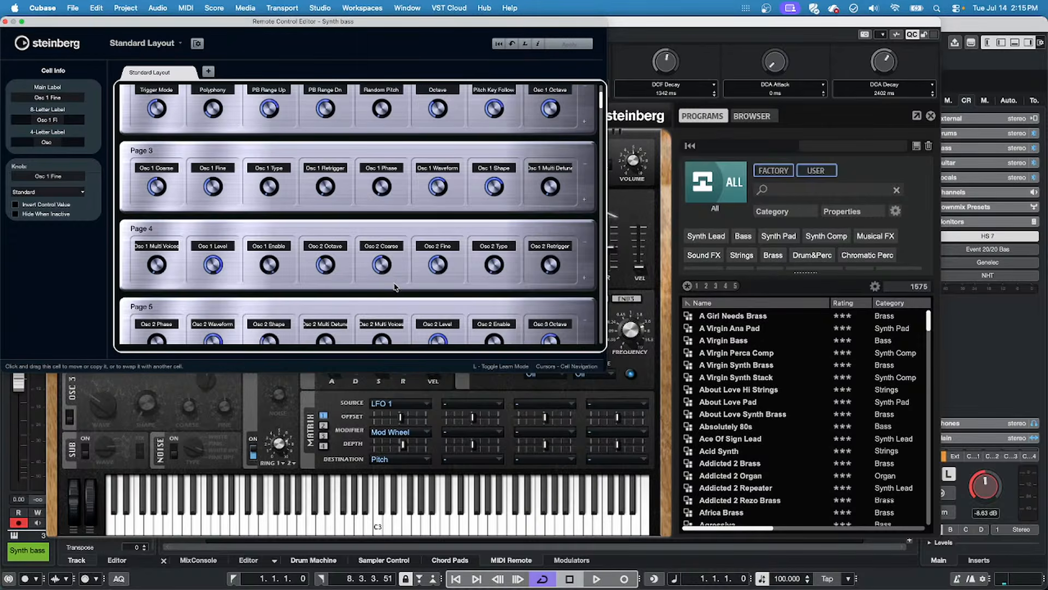
{"action": "scroll", "coordinate": [396, 286], "scroll_direction": "down", "scroll_amount": 20}
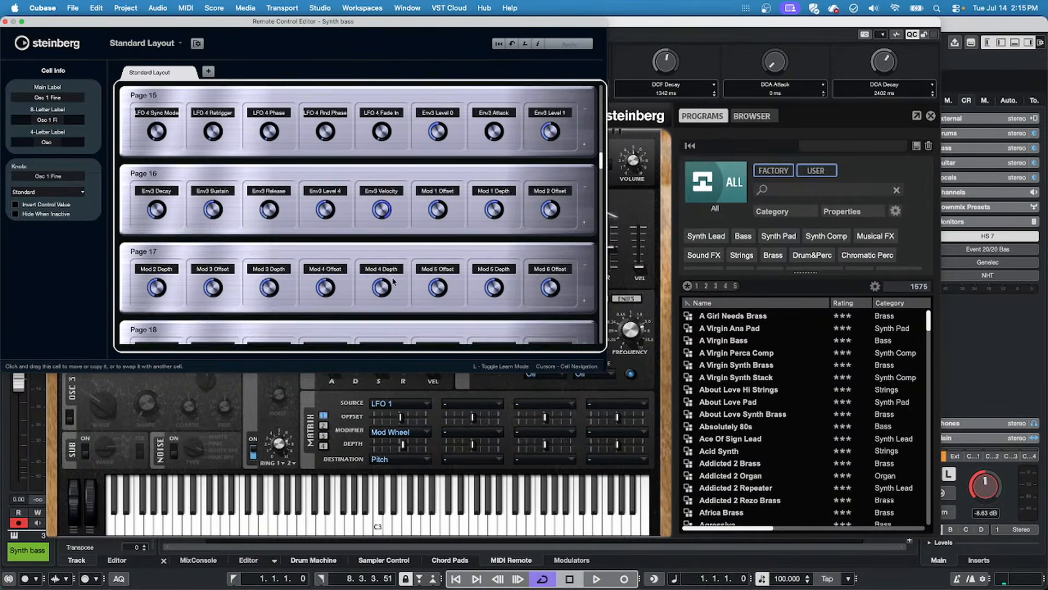
{"action": "scroll", "coordinate": [393, 281], "scroll_direction": "down", "scroll_amount": 20}
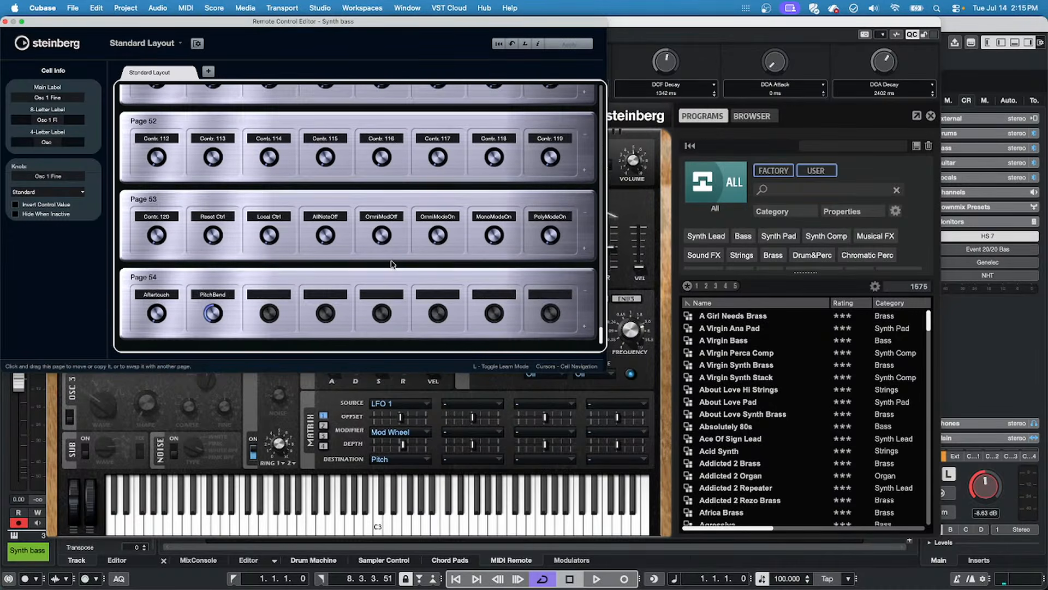
{"action": "scroll", "coordinate": [391, 265], "scroll_direction": "up", "scroll_amount": 2}
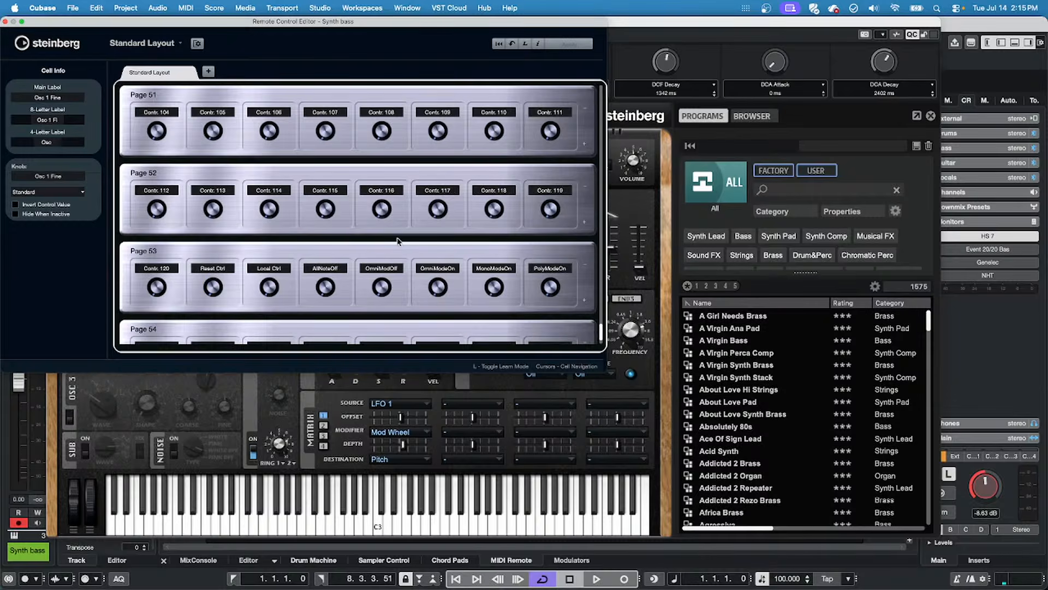
{"action": "scroll", "coordinate": [397, 240], "scroll_direction": "down", "scroll_amount": 2}
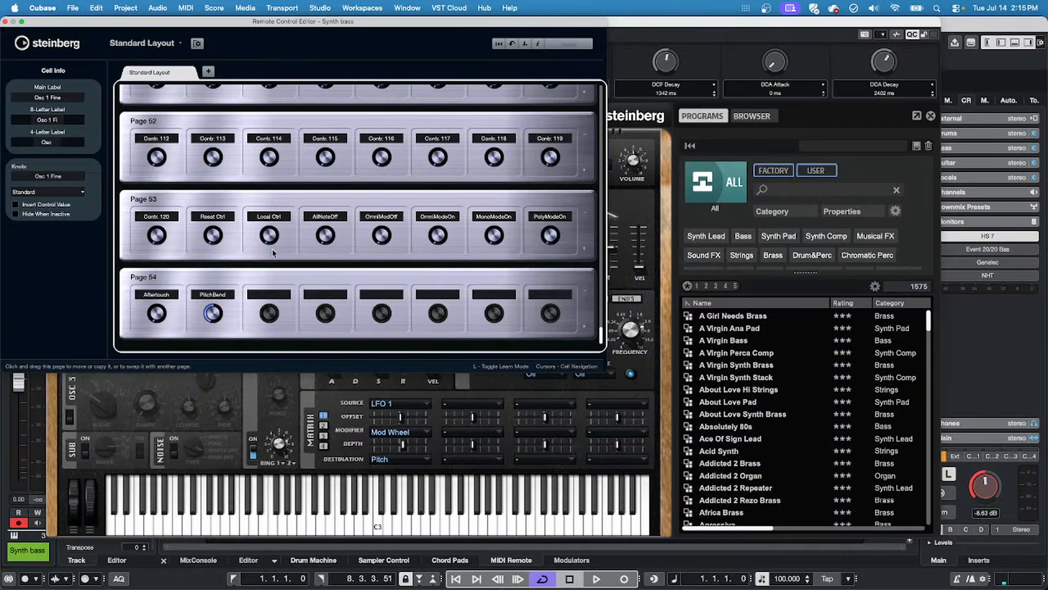
{"action": "scroll", "coordinate": [285, 261], "scroll_direction": "up", "scroll_amount": 10}
{"action": "scroll", "coordinate": [285, 261], "scroll_direction": "up", "scroll_amount": 20}
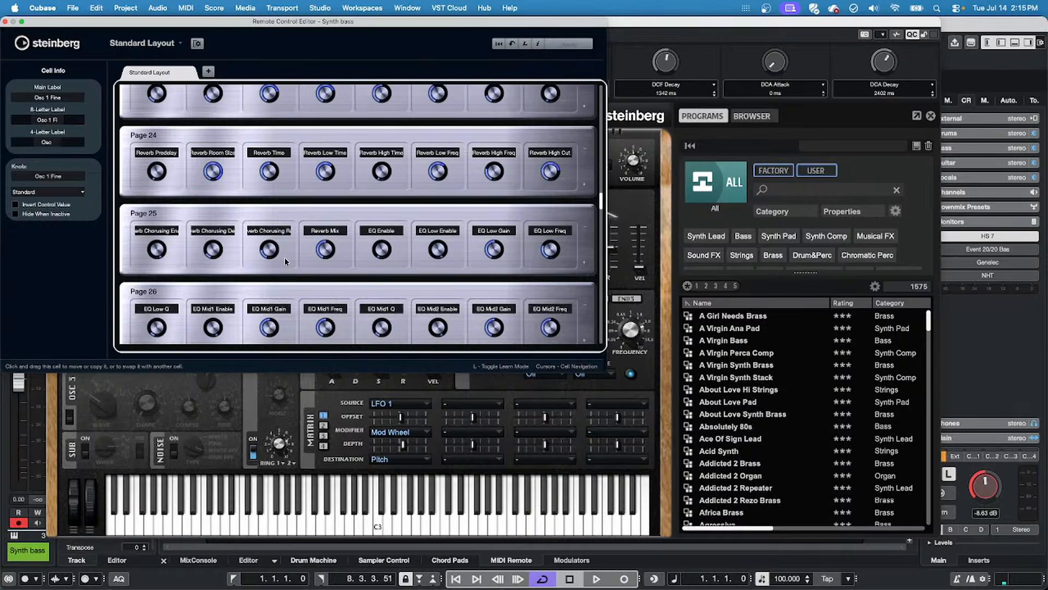
{"action": "scroll", "coordinate": [284, 261], "scroll_direction": "up", "scroll_amount": 15}
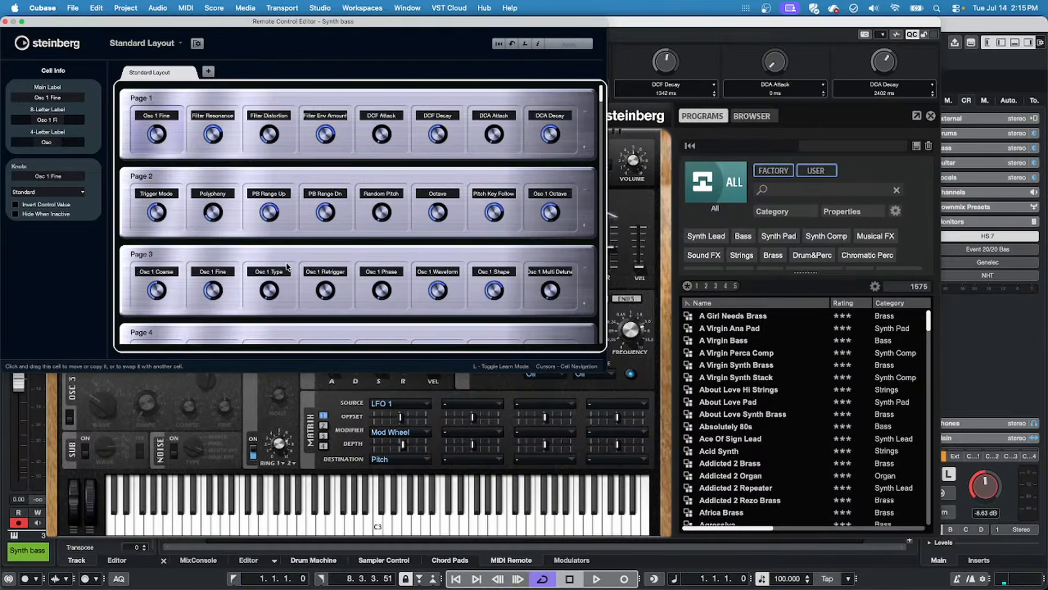
{"action": "scroll", "coordinate": [315, 251], "scroll_direction": "down", "scroll_amount": 3}
{"action": "scroll", "coordinate": [314, 250], "scroll_direction": "up", "scroll_amount": 3}
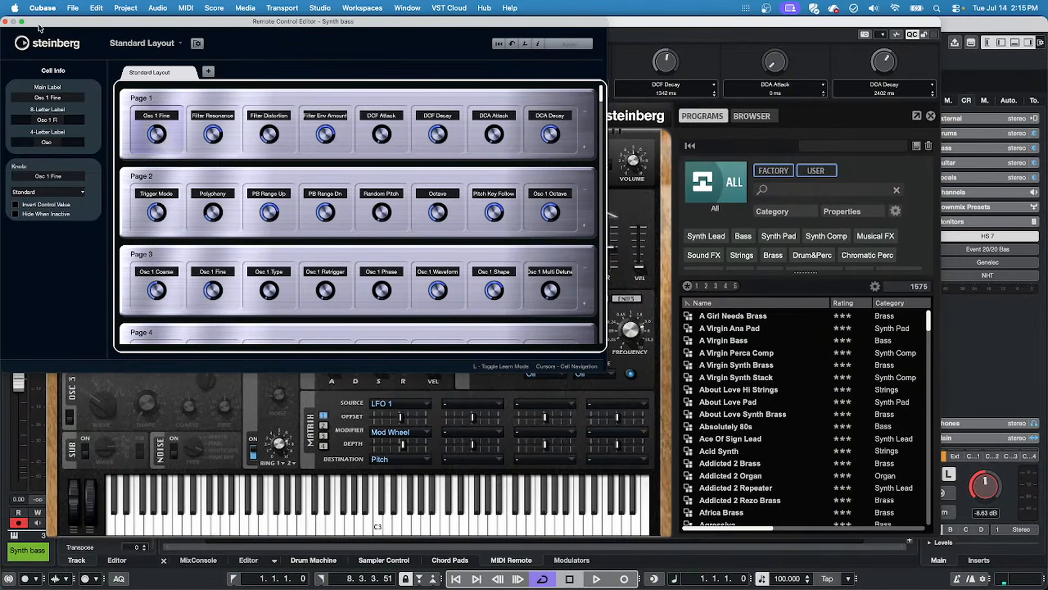
{"action": "left_click_drag", "start_coordinate": [39, 26], "coordinate": [138, 40]}
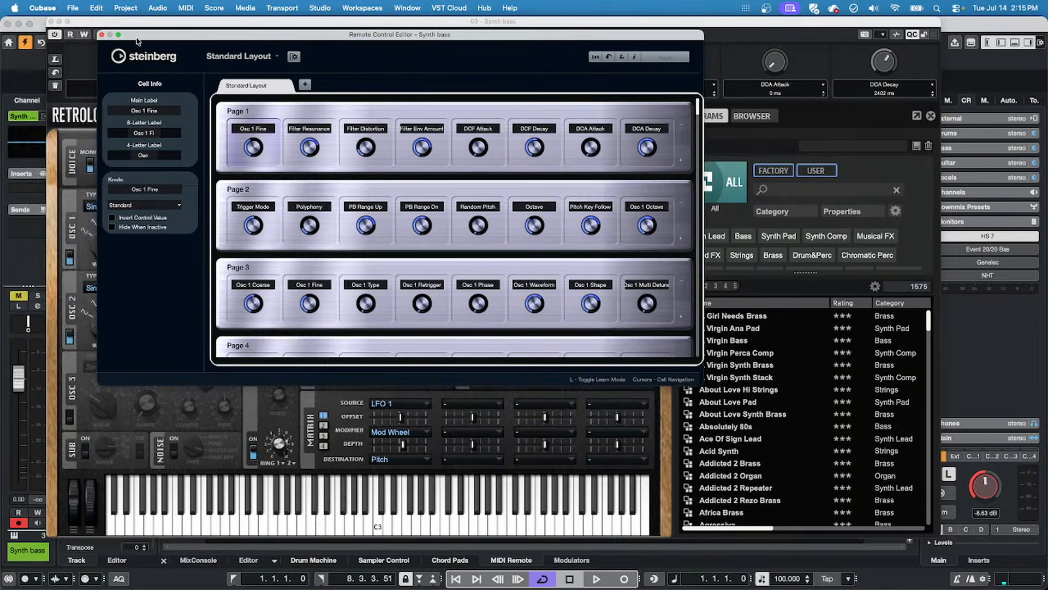
{"action": "left_click", "coordinate": [101, 35]}
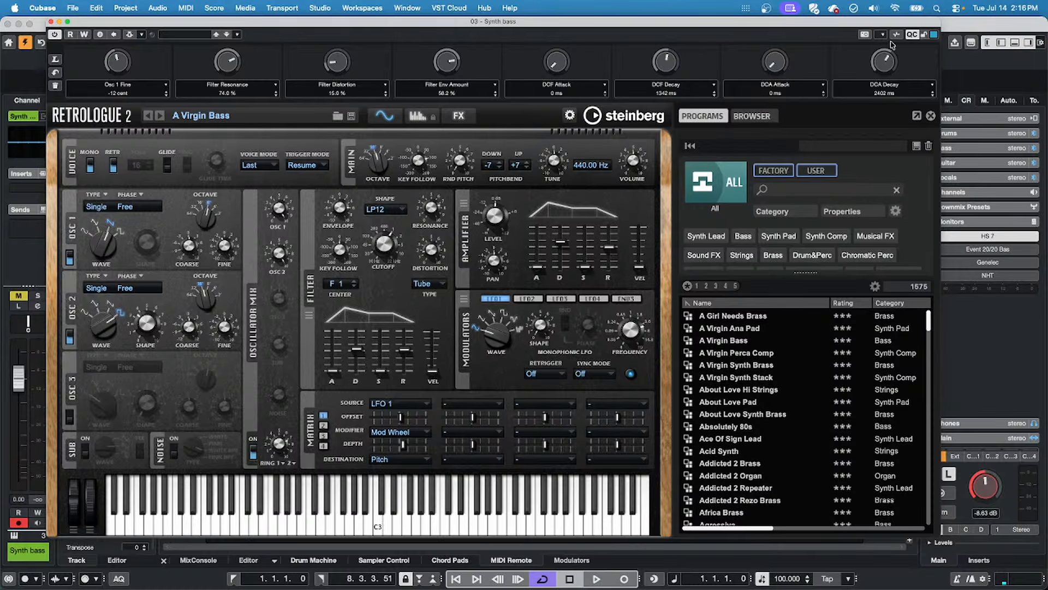
Hide and reshow the quick controls in the Retrologue 2 window, and open the Remote Control Editor for Synth bass.
{"action": "left_click", "coordinate": [912, 34]}
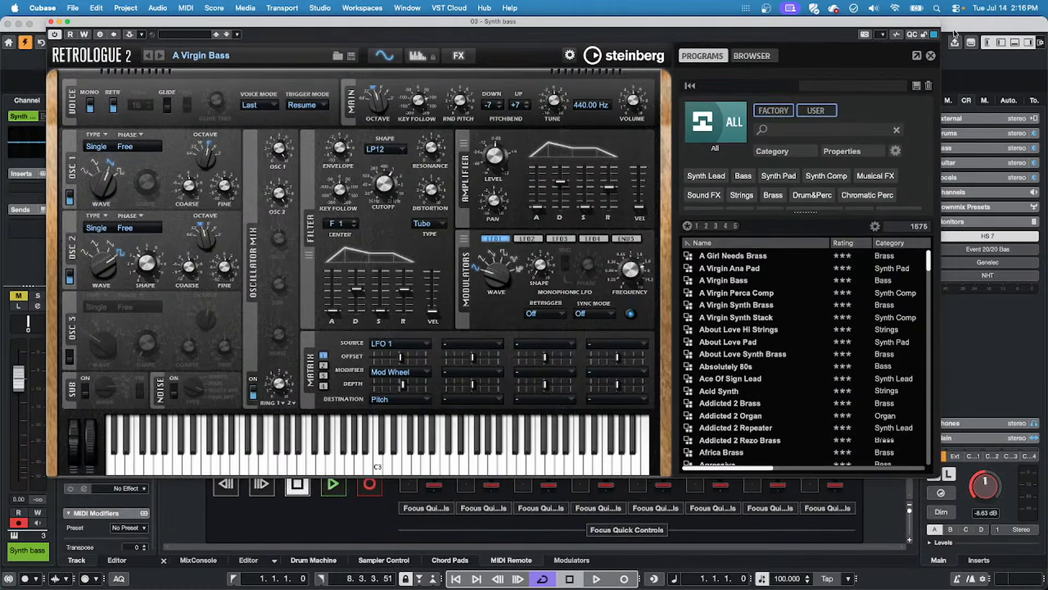
{"action": "left_click", "coordinate": [913, 36]}
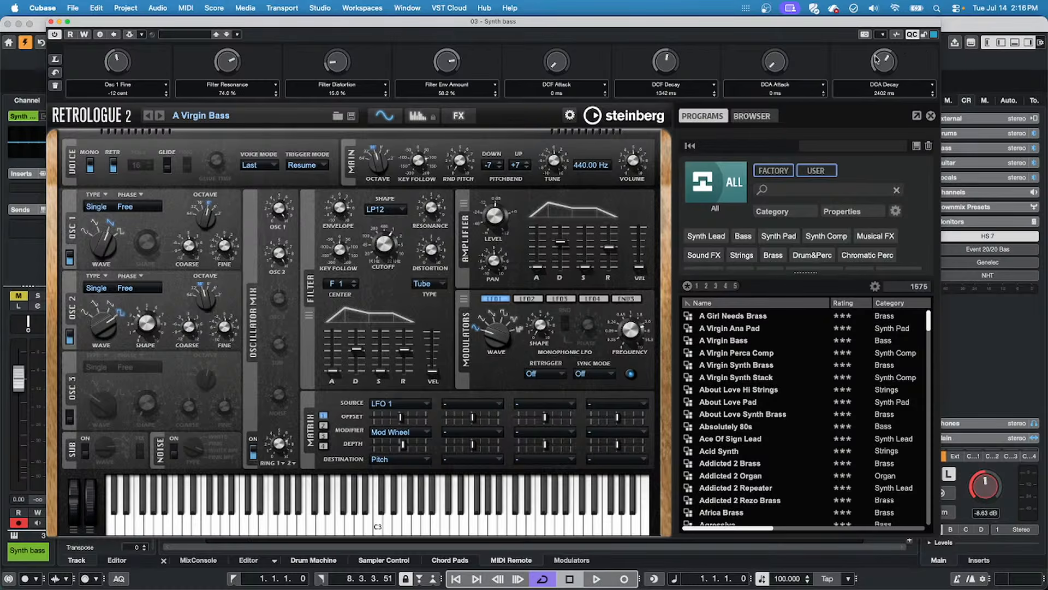
{"action": "left_click", "coordinate": [884, 35]}
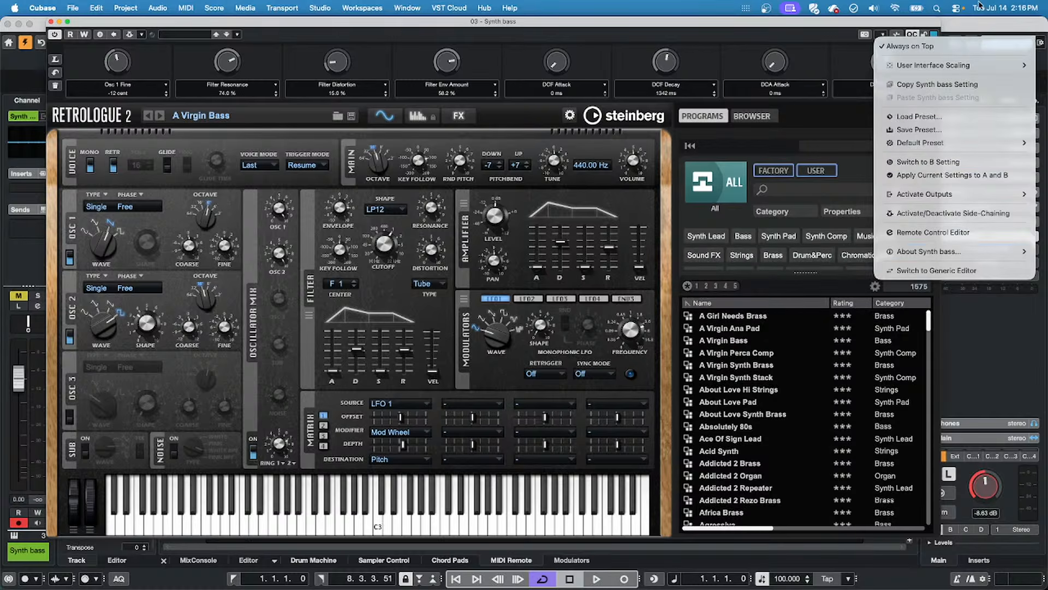
{"action": "left_click", "coordinate": [953, 232]}
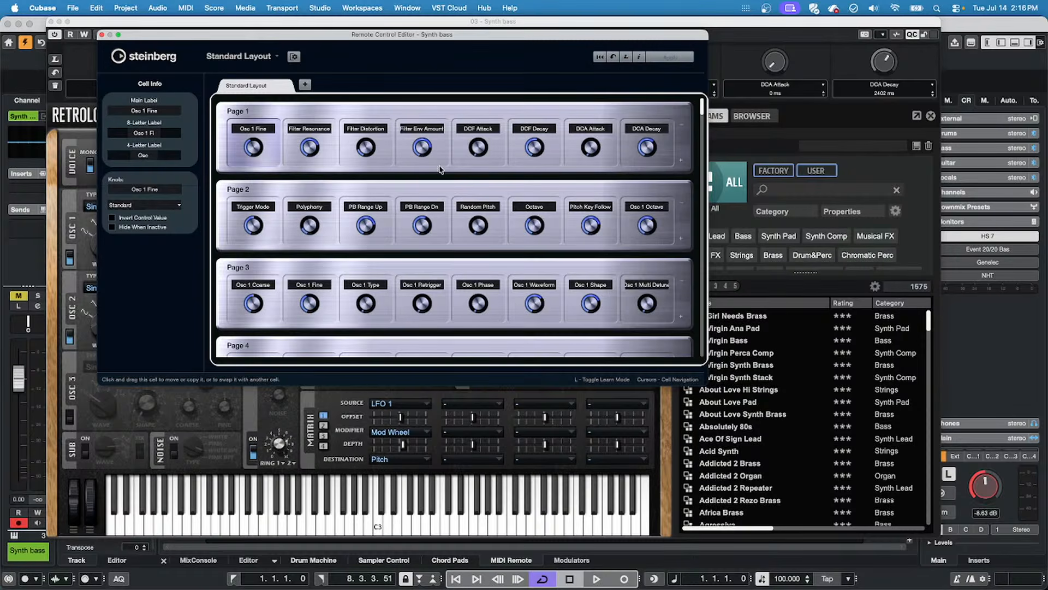
Examine the parameter pages in the Remote Control Editor, and close both the editor and the Retrologue 2 window.
{"action": "scroll", "coordinate": [459, 171], "scroll_direction": "down", "scroll_amount": 15}
{"action": "scroll", "coordinate": [459, 178], "scroll_direction": "down", "scroll_amount": 20}
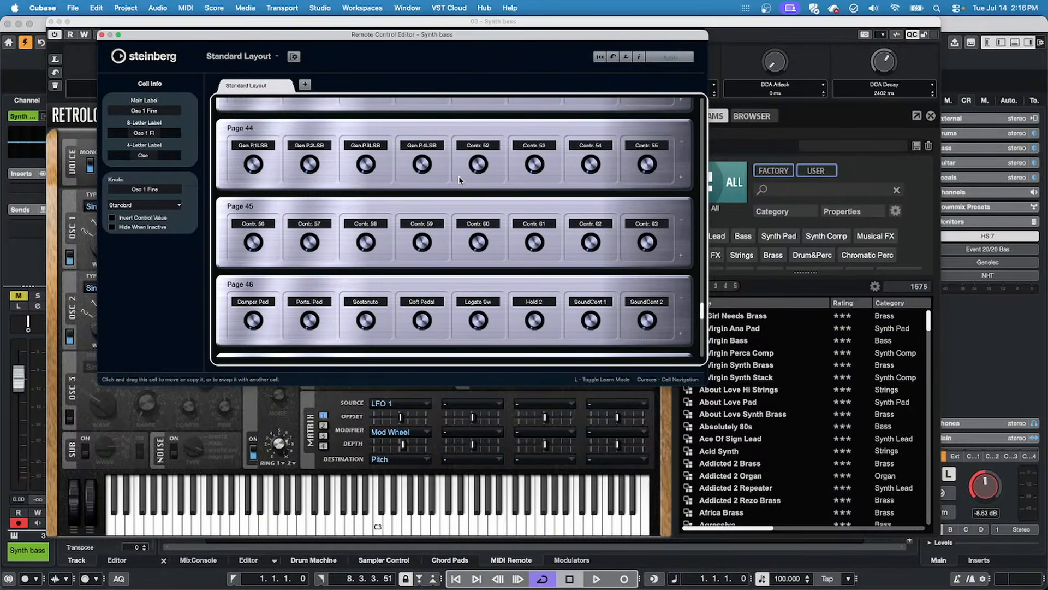
{"action": "scroll", "coordinate": [456, 183], "scroll_direction": "up", "scroll_amount": 20}
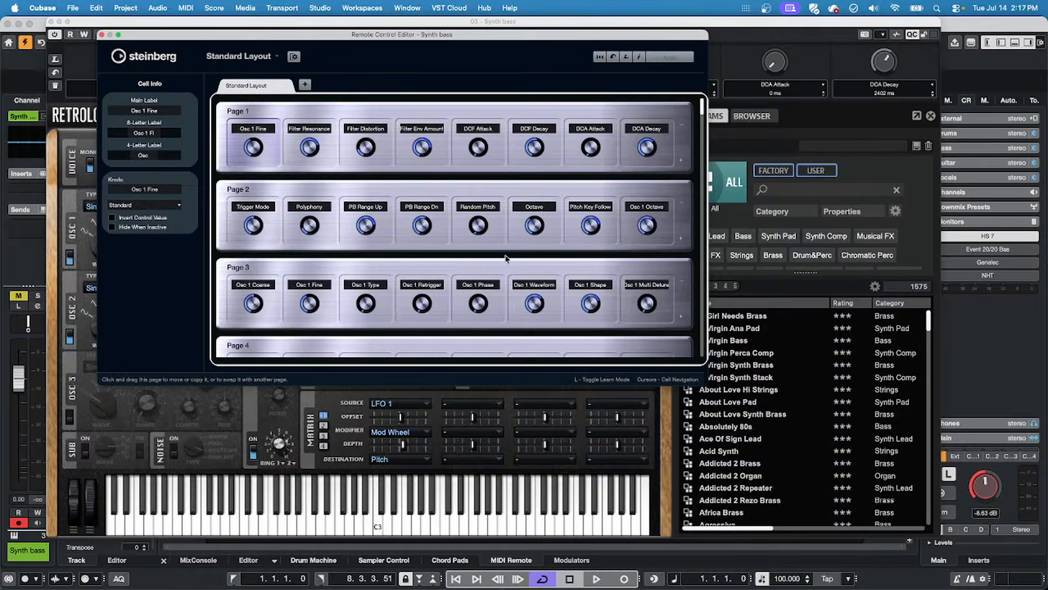
{"action": "scroll", "coordinate": [505, 257], "scroll_direction": "down", "scroll_amount": 20}
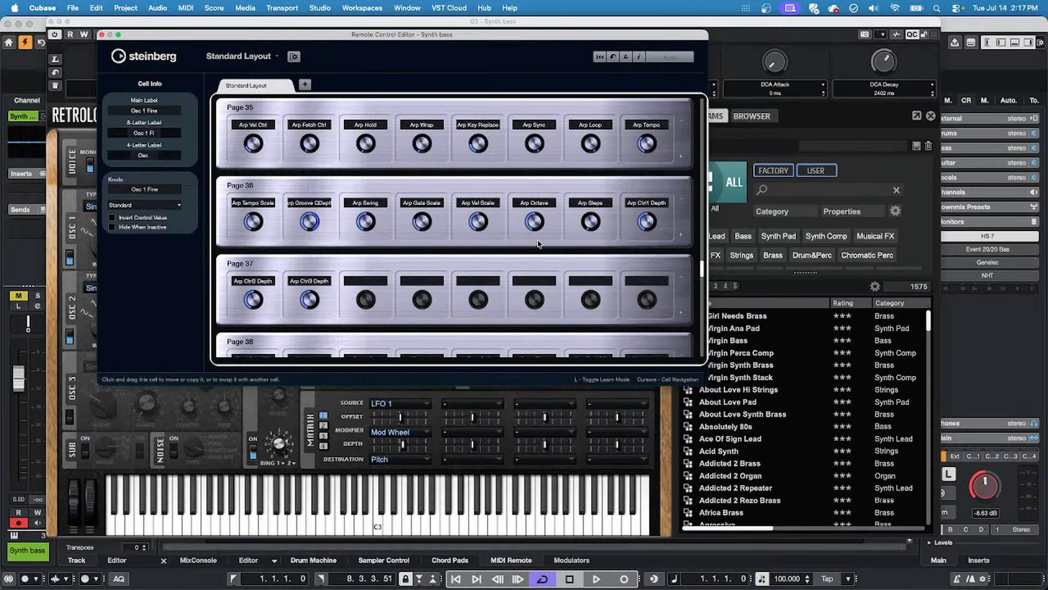
{"action": "scroll", "coordinate": [539, 244], "scroll_direction": "up", "scroll_amount": 20}
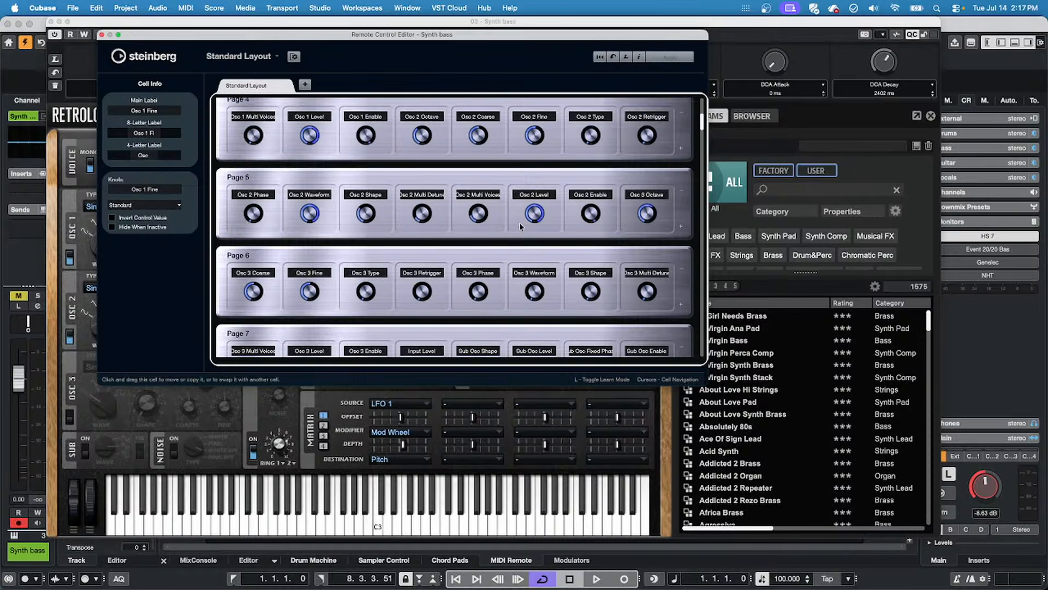
{"action": "left_click", "coordinate": [101, 36]}
{"action": "left_click", "coordinate": [49, 22]}
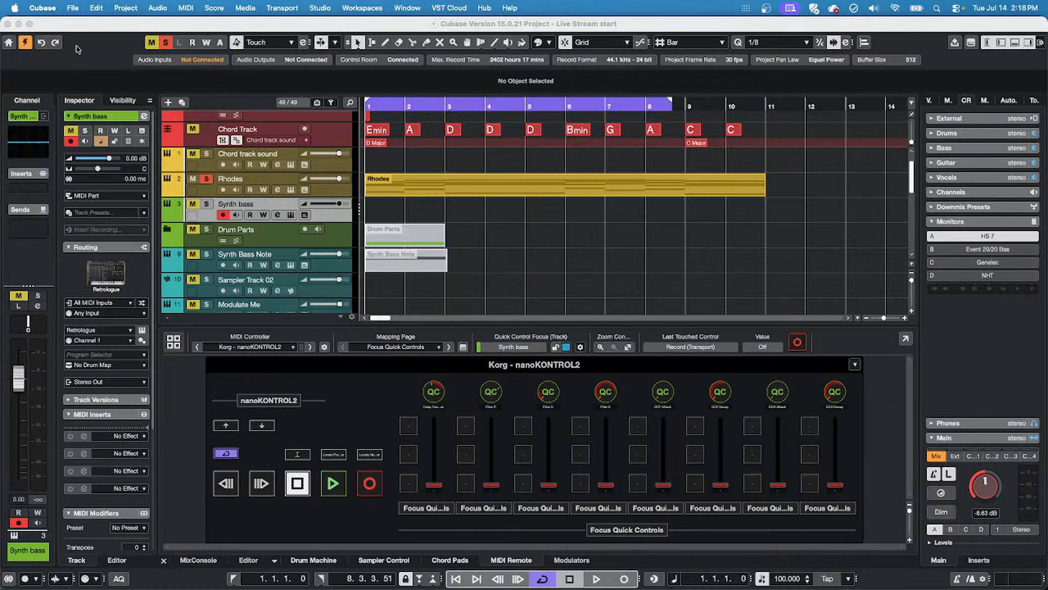
{"action": "left_click", "coordinate": [78, 49]}
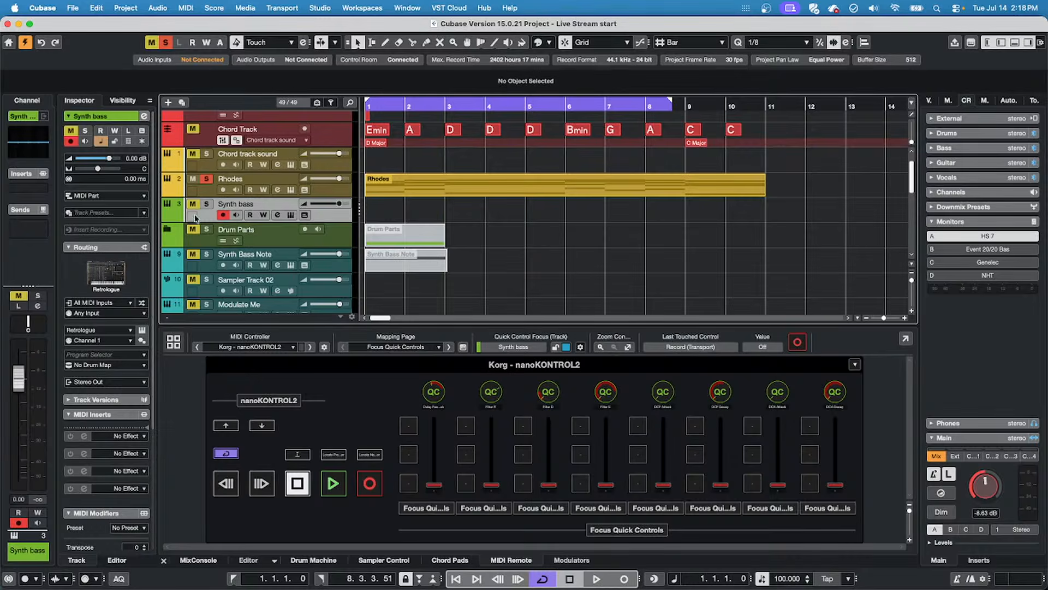
In Audio Connections, assign the MR18 - 1 input bus to the Steinberg UR24C DAW audio device and close the window.
{"action": "left_click", "coordinate": [247, 8]}
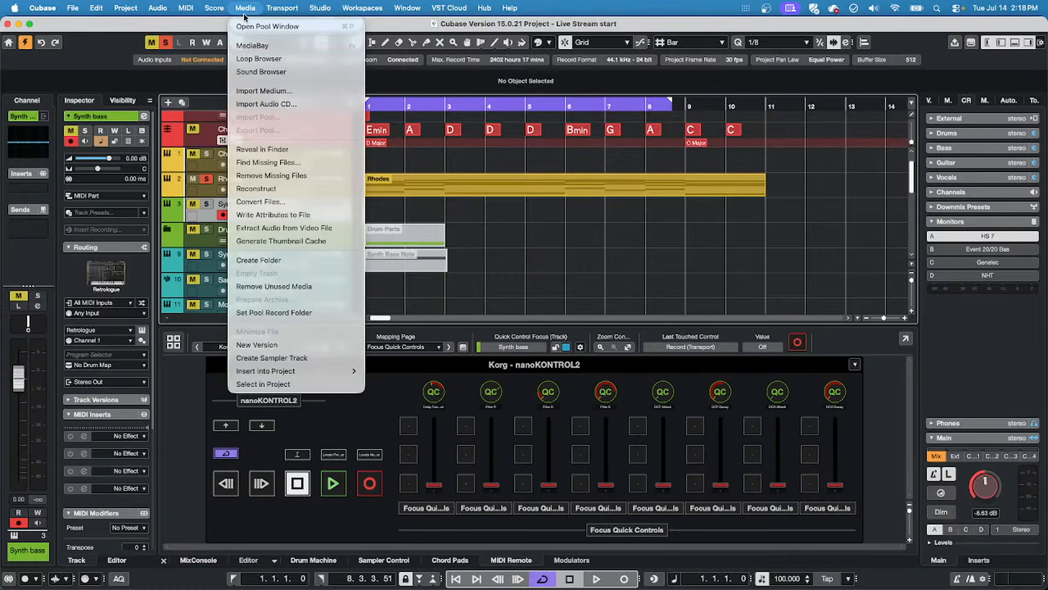
{"action": "mouse_move", "coordinate": [321, 9]}
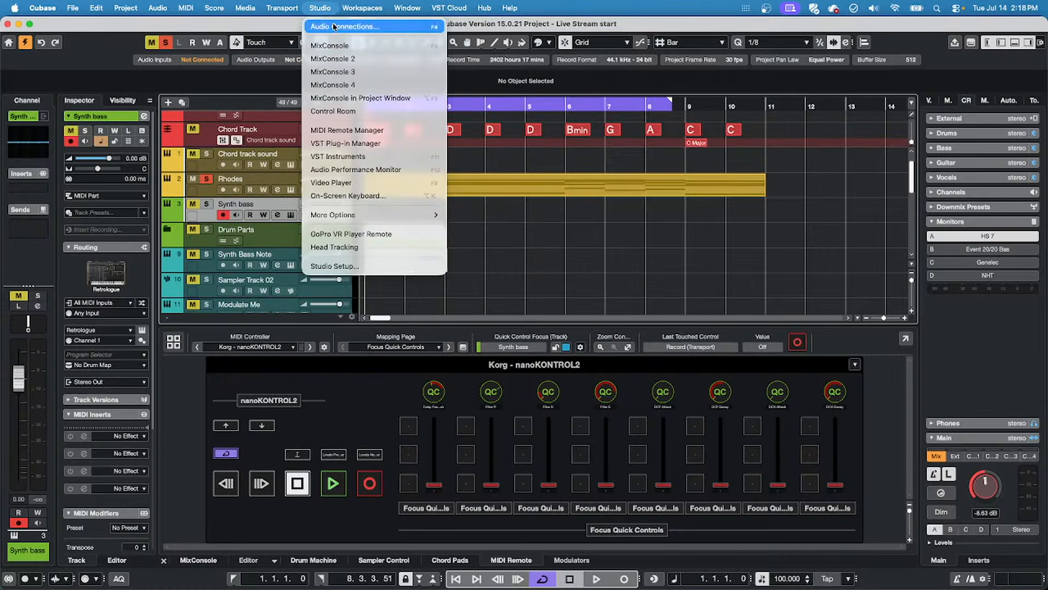
{"action": "left_click", "coordinate": [334, 26]}
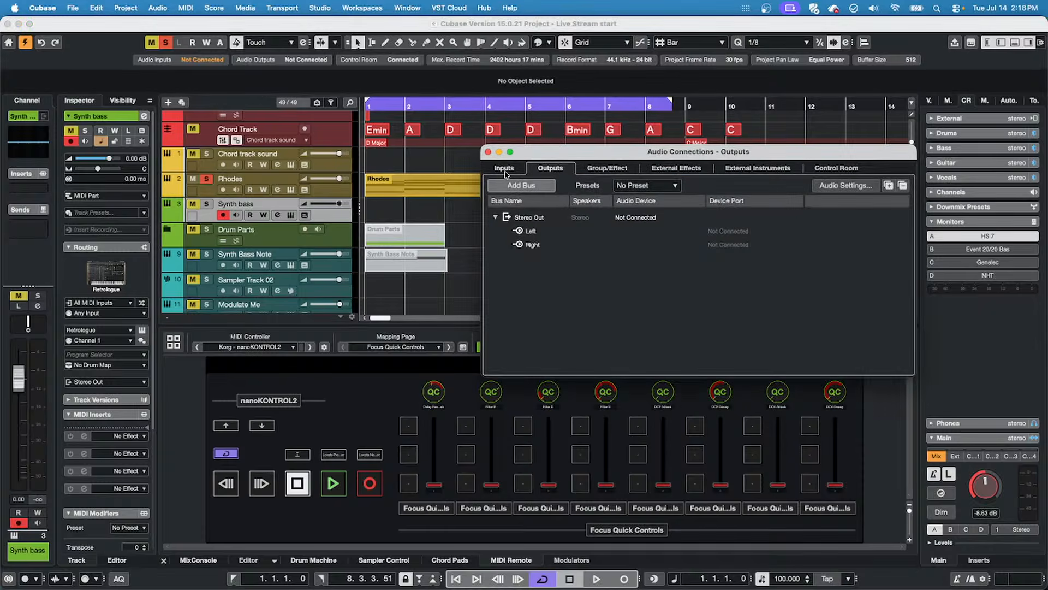
{"action": "left_click", "coordinate": [504, 169]}
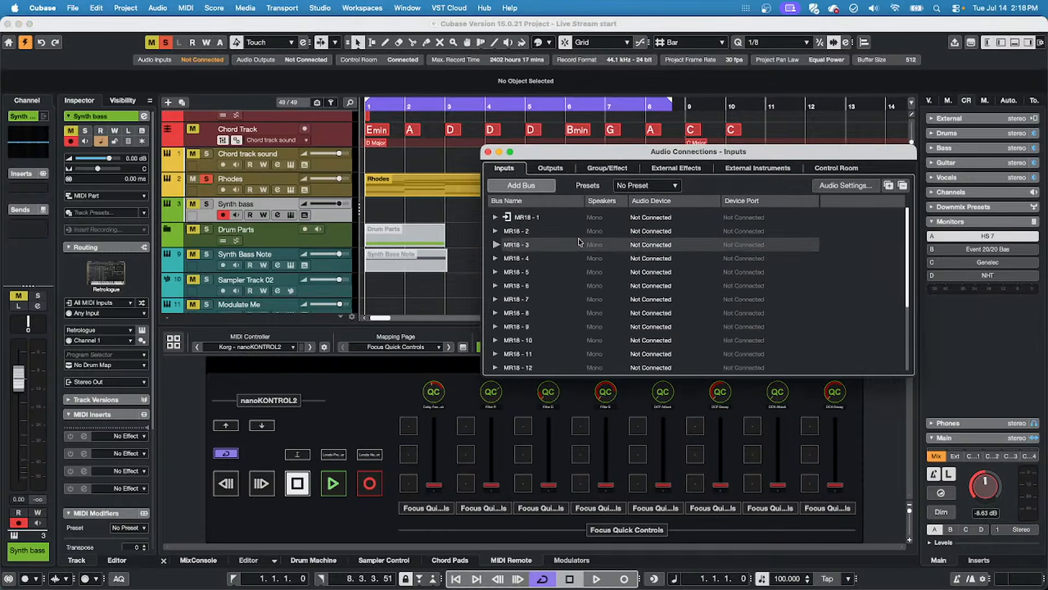
{"action": "left_click", "coordinate": [490, 217]}
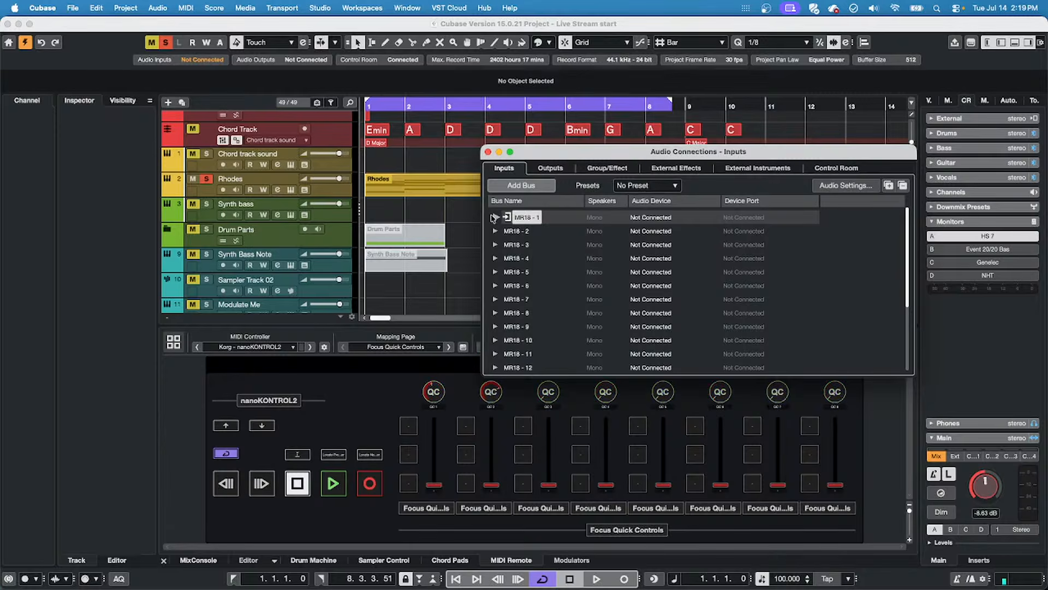
{"action": "left_click", "coordinate": [495, 217]}
{"action": "left_click", "coordinate": [654, 218]}
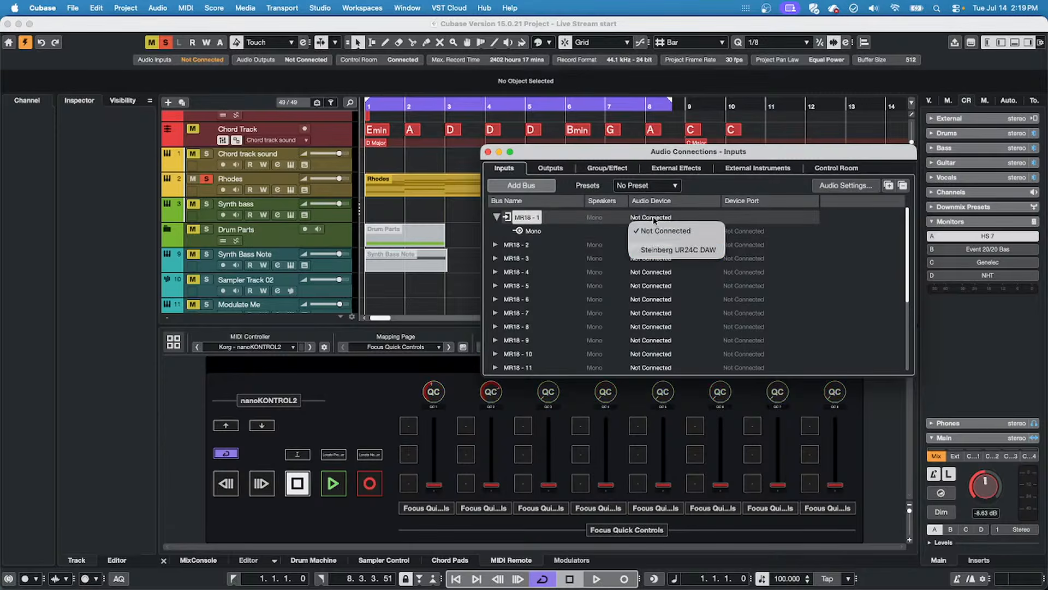
{"action": "left_click", "coordinate": [677, 250]}
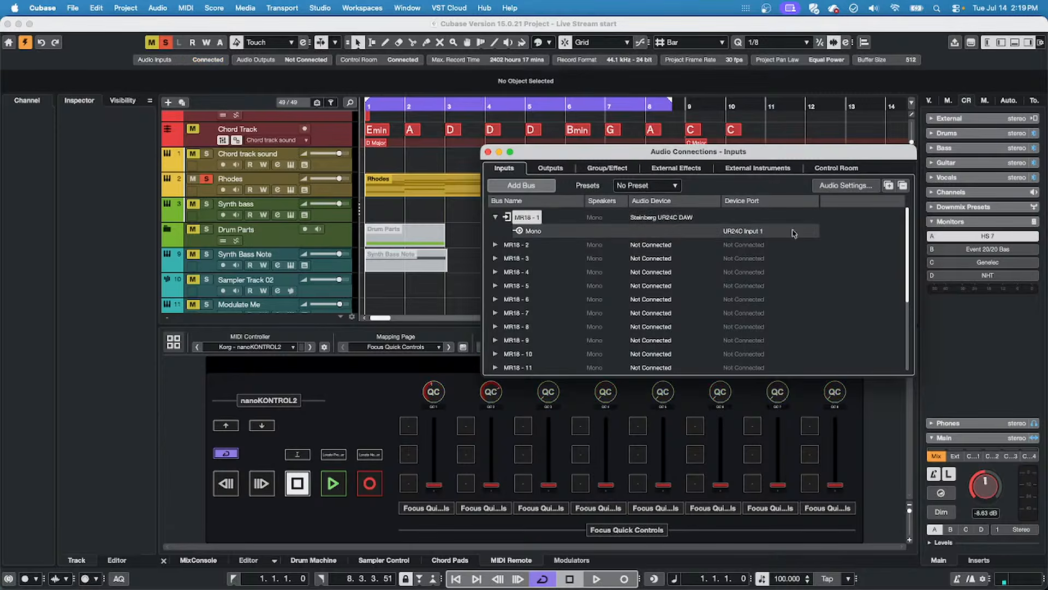
{"action": "left_click", "coordinate": [488, 152]}
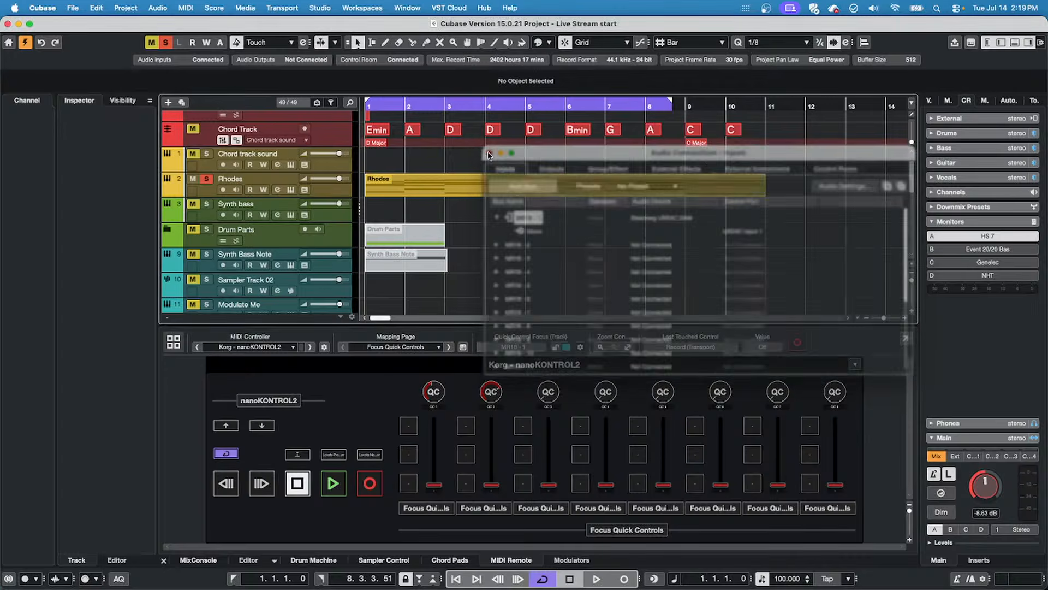
Add one stereo audio track below Drum Parts with MR18 - 1 as its input routing and Stereo Out as output.
{"action": "right_click", "coordinate": [266, 242]}
{"action": "mouse_move", "coordinate": [333, 246]}
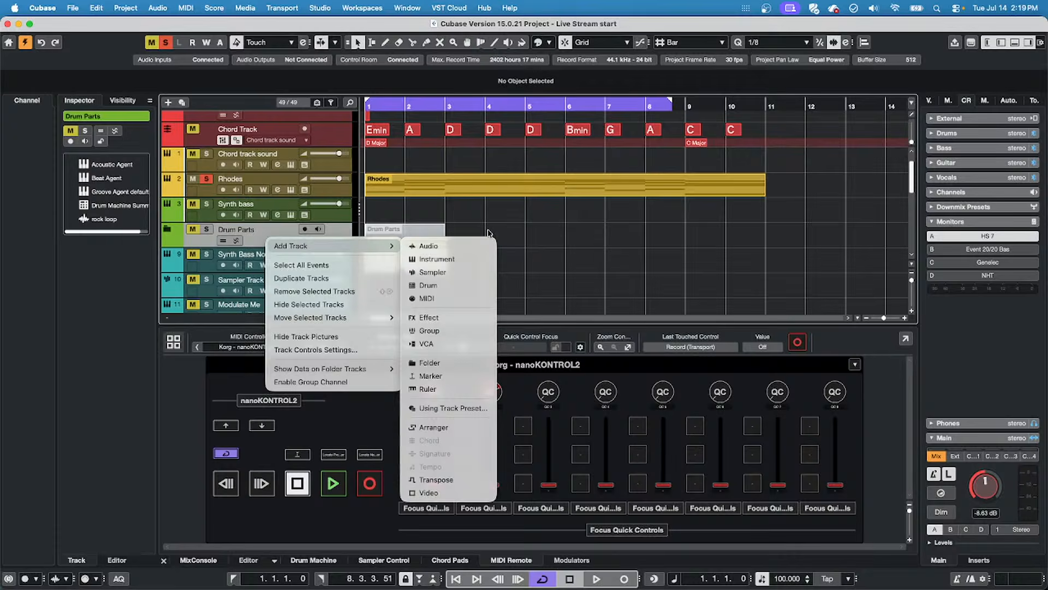
{"action": "left_click", "coordinate": [455, 247]}
{"action": "left_click", "coordinate": [453, 183]}
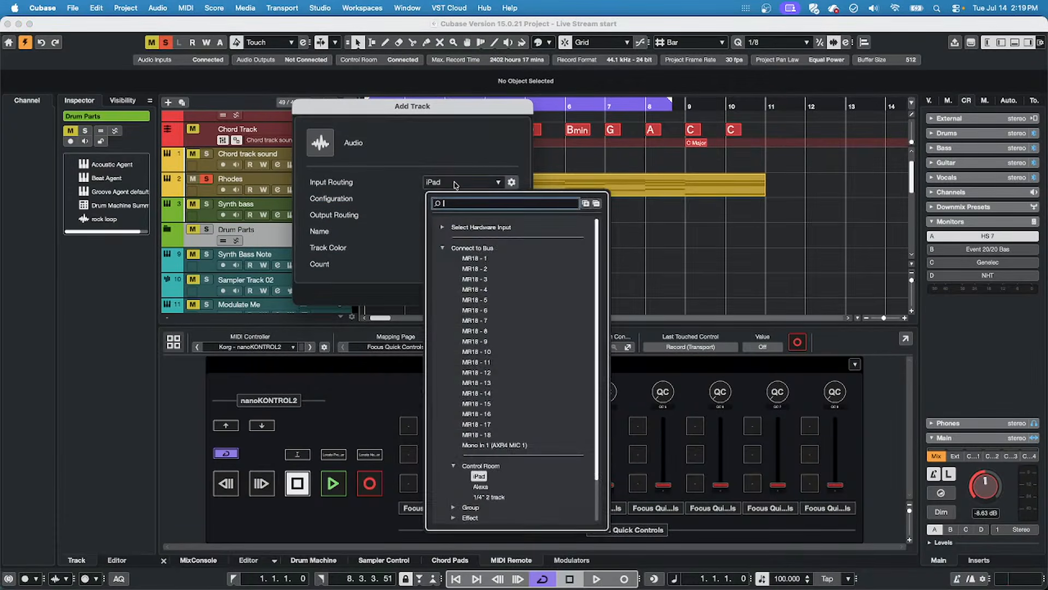
{"action": "left_click", "coordinate": [474, 259]}
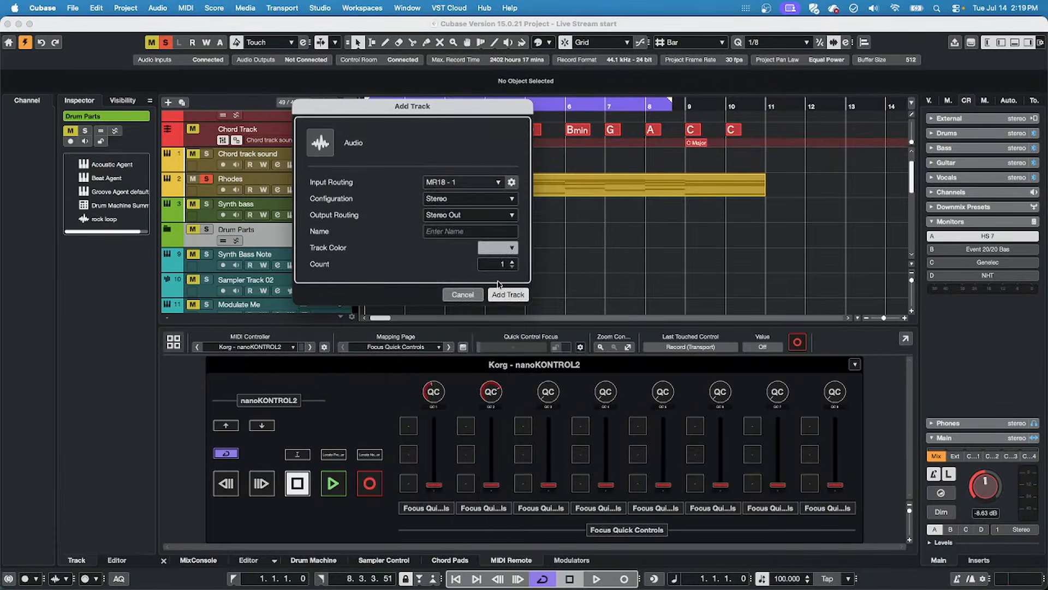
{"action": "left_click", "coordinate": [508, 294]}
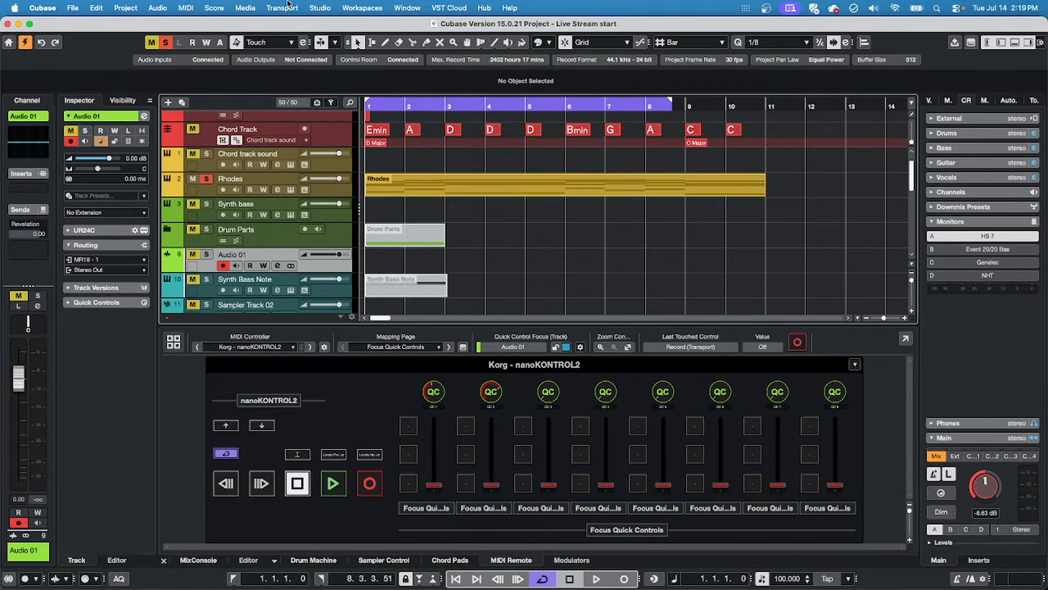
Expand and collapse the new audio track's UR24C hardware controls, leaving them expanded.
{"action": "left_click", "coordinate": [68, 231]}
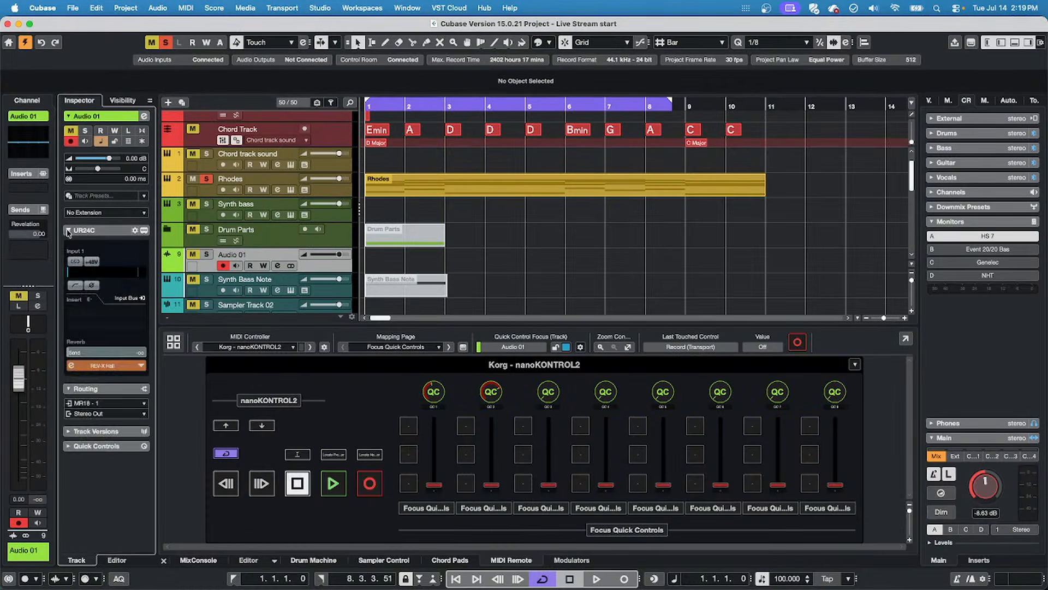
{"action": "left_click", "coordinate": [69, 231]}
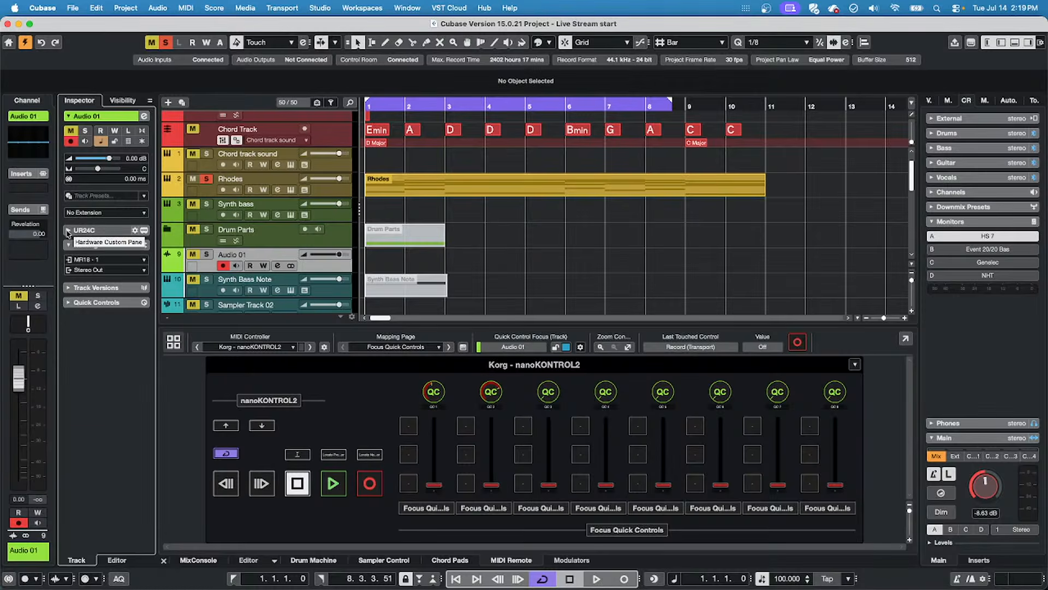
{"action": "left_click", "coordinate": [66, 231]}
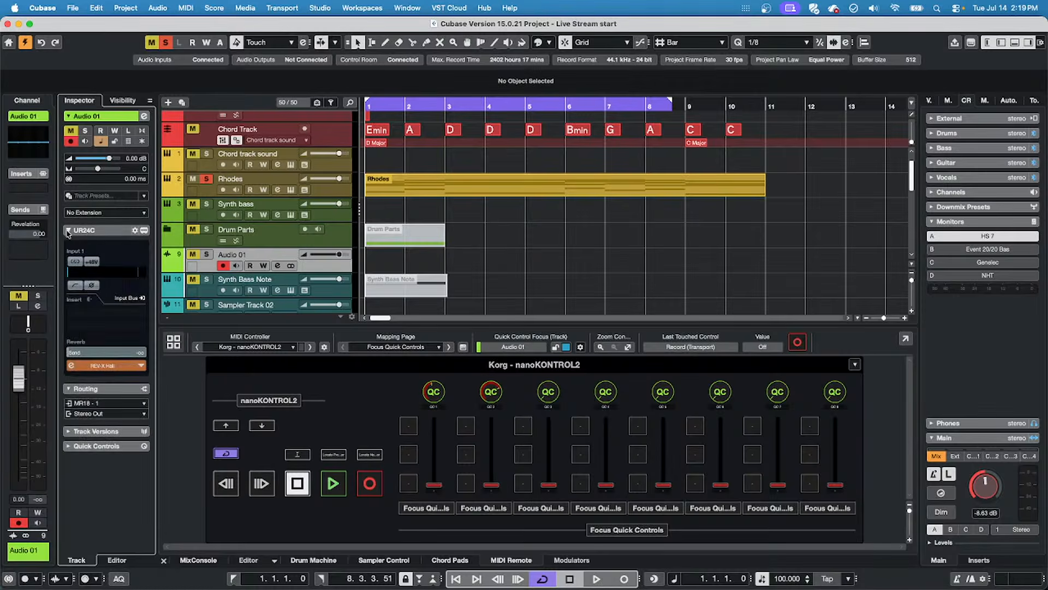
{"action": "left_click", "coordinate": [67, 232]}
{"action": "left_click", "coordinate": [67, 231]}
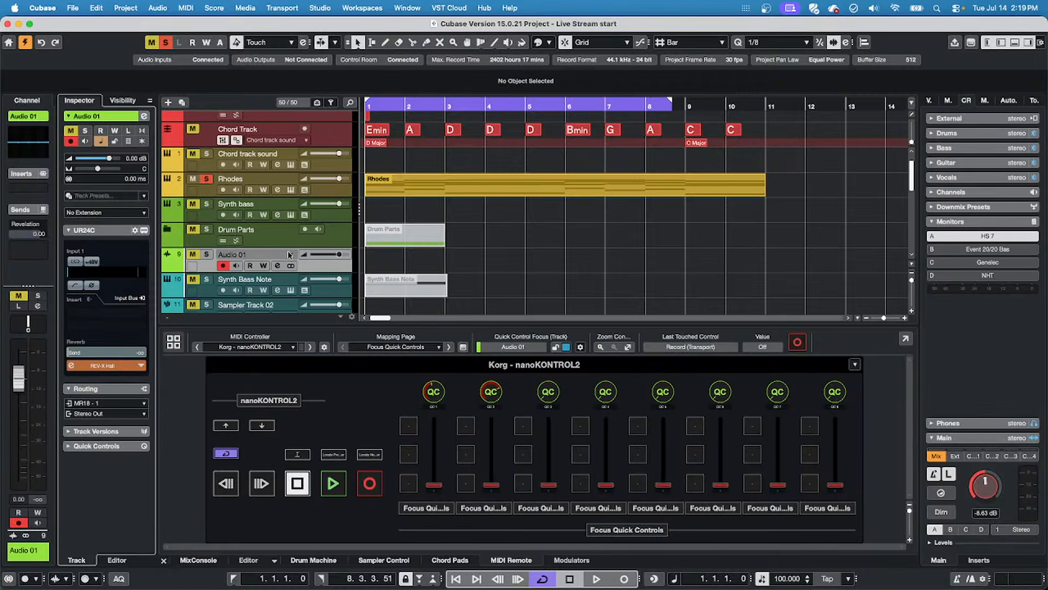
Switch to dspMixFx UR-C to view the interface's mixer, and return to the Cubase project.
{"action": "mouse_move", "coordinate": [408, 583]}
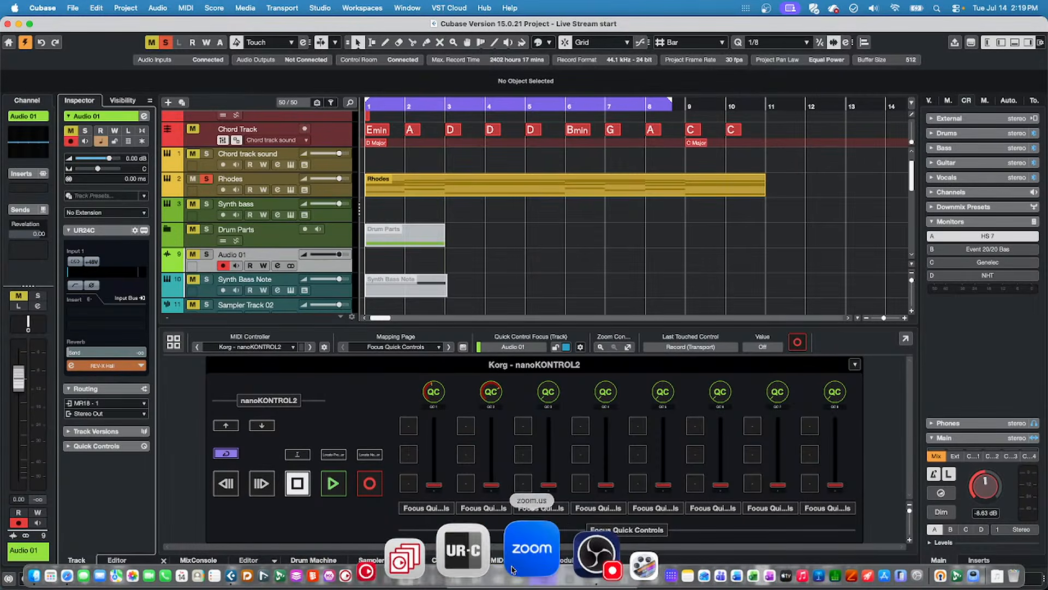
{"action": "left_click", "coordinate": [502, 564]}
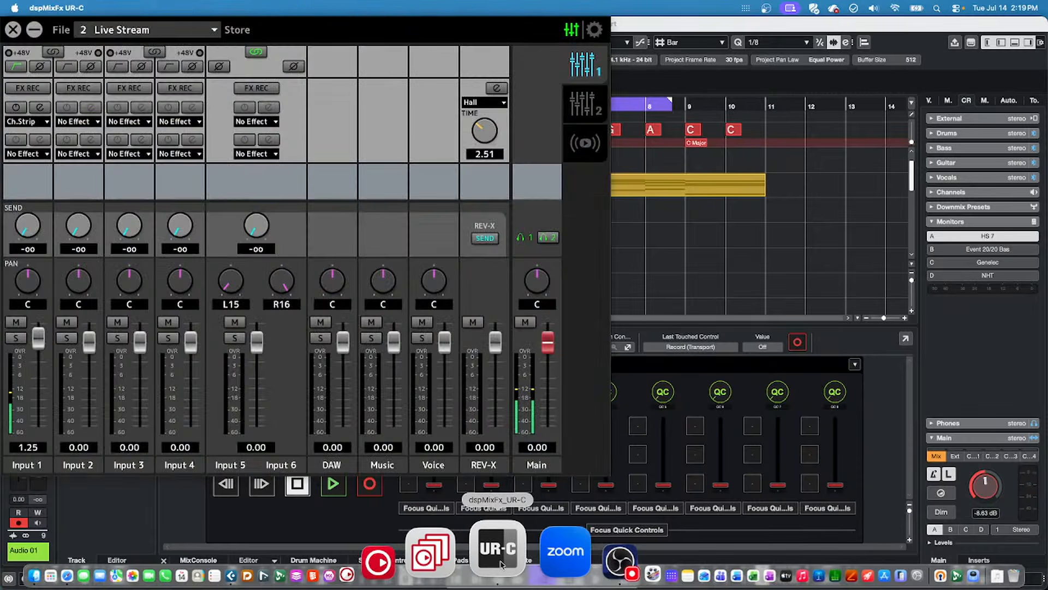
{"action": "left_click", "coordinate": [931, 90]}
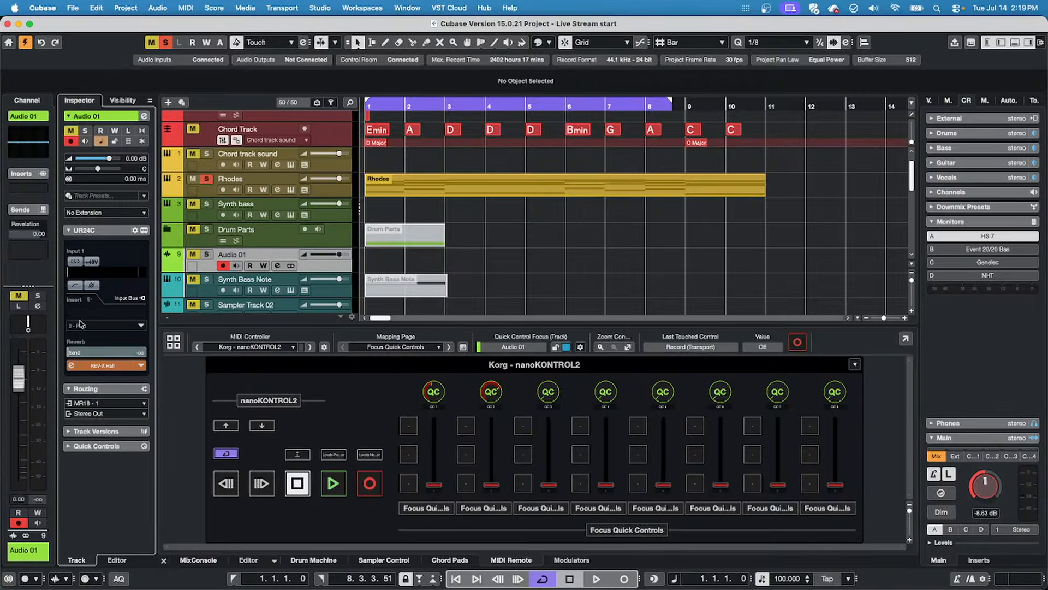
View the UR24C insert effect choices without picking one, and raise Input 1's reverb send to about -15.
{"action": "left_click", "coordinate": [118, 316]}
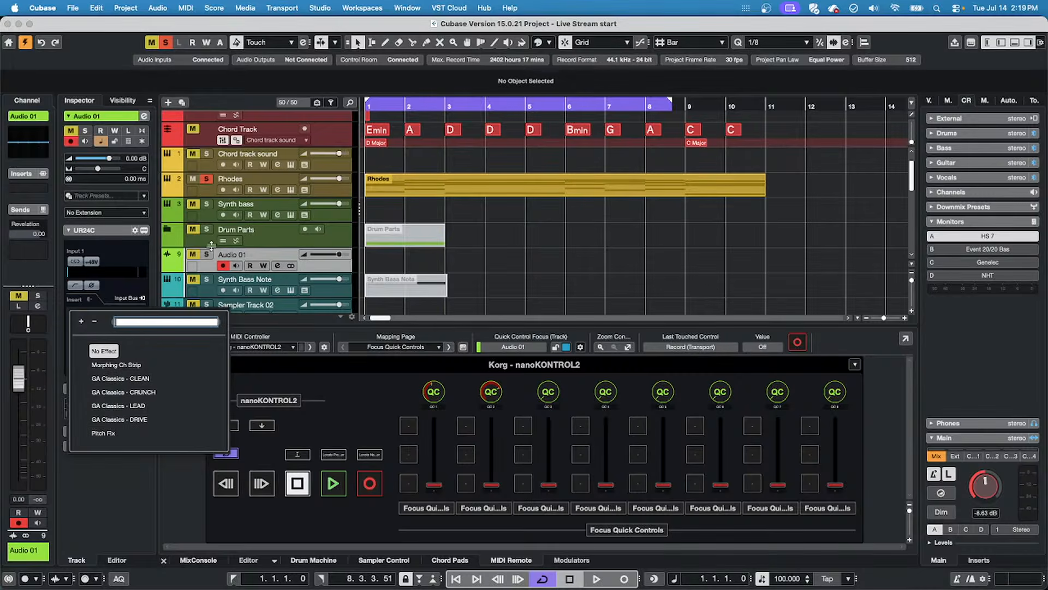
{"action": "left_click", "coordinate": [131, 276]}
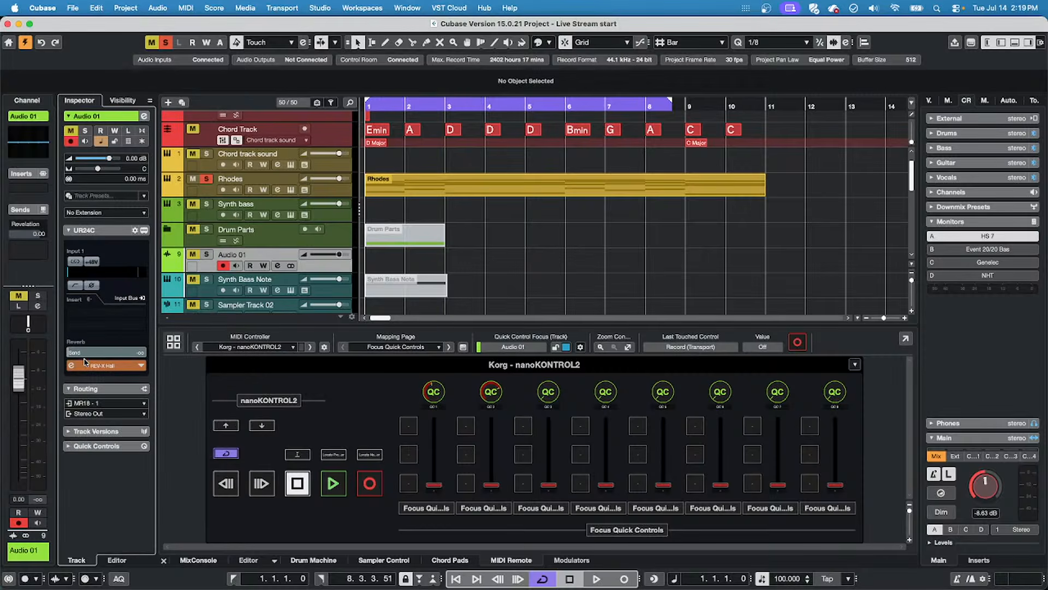
{"action": "scroll", "coordinate": [132, 354], "scroll_direction": "up", "scroll_amount": 6}
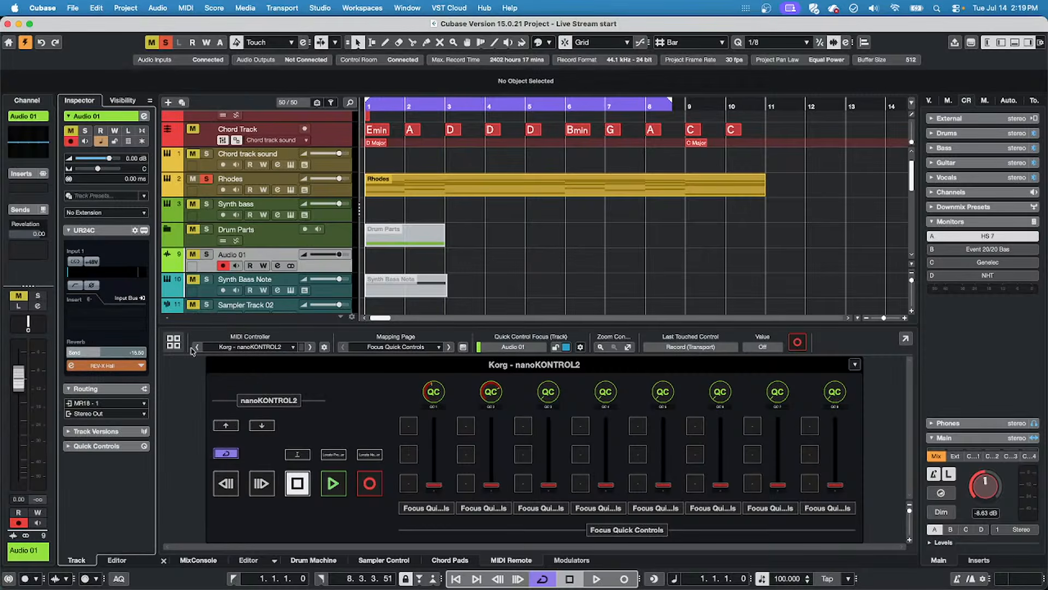
View the UR24C REV-X Hall reverb settings, close them, and collapse the track's UR24C hardware controls.
{"action": "left_click", "coordinate": [71, 365]}
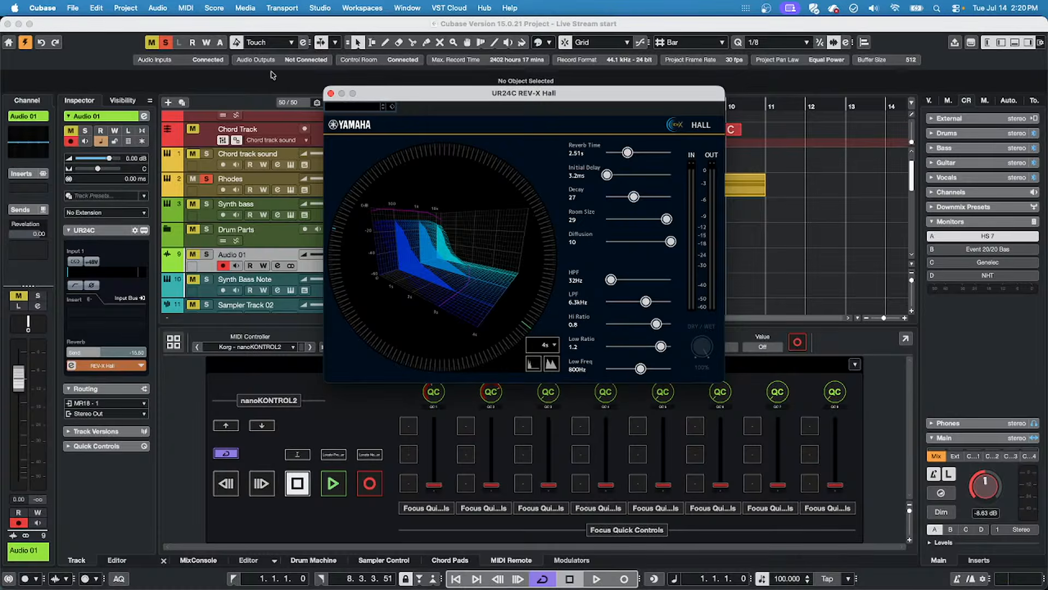
{"action": "left_click", "coordinate": [330, 93]}
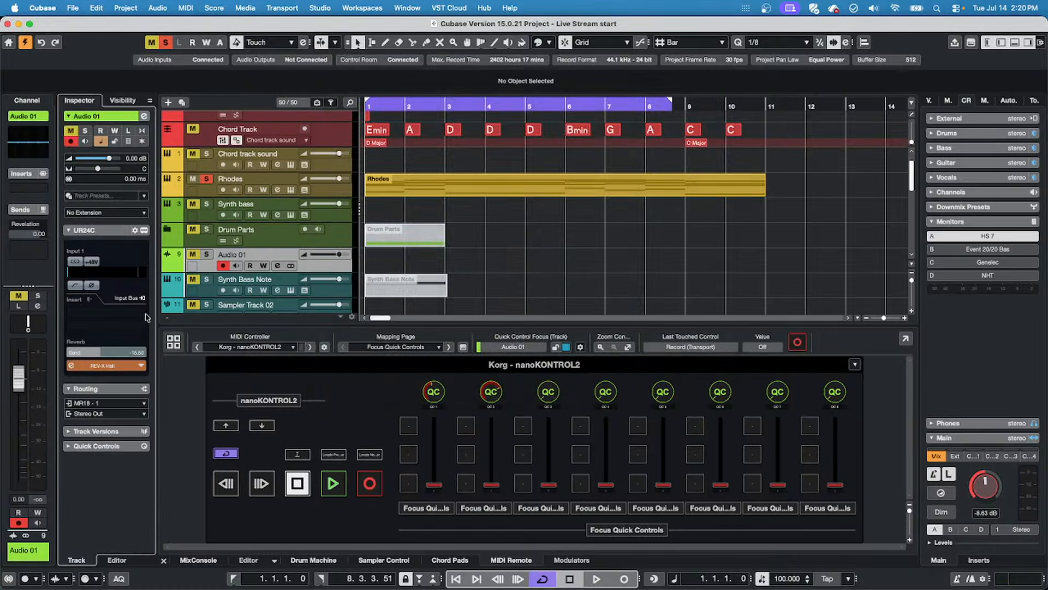
{"action": "left_click", "coordinate": [116, 231]}
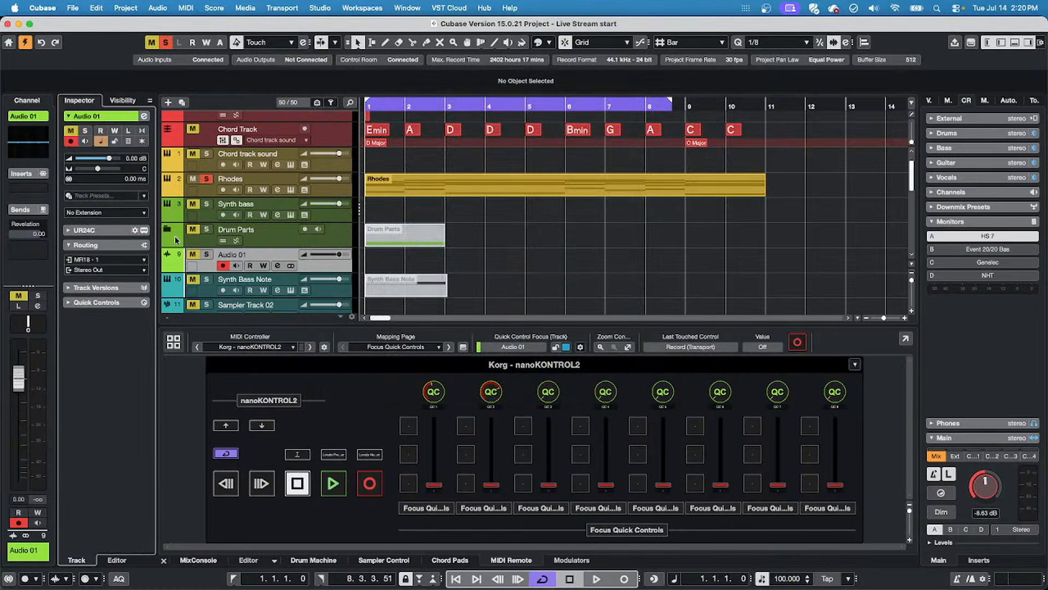
Switch to dspMixFx UR-C and view the effect choices for Input 1's second insert, keeping No Effect.
{"action": "key", "text": "super+Tab"}
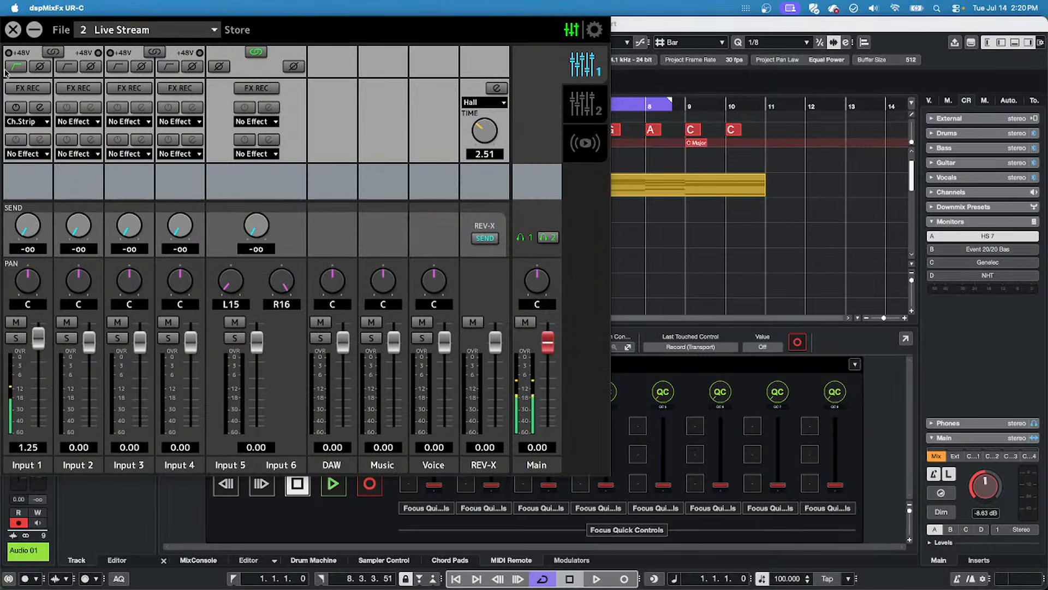
{"action": "left_click", "coordinate": [40, 155]}
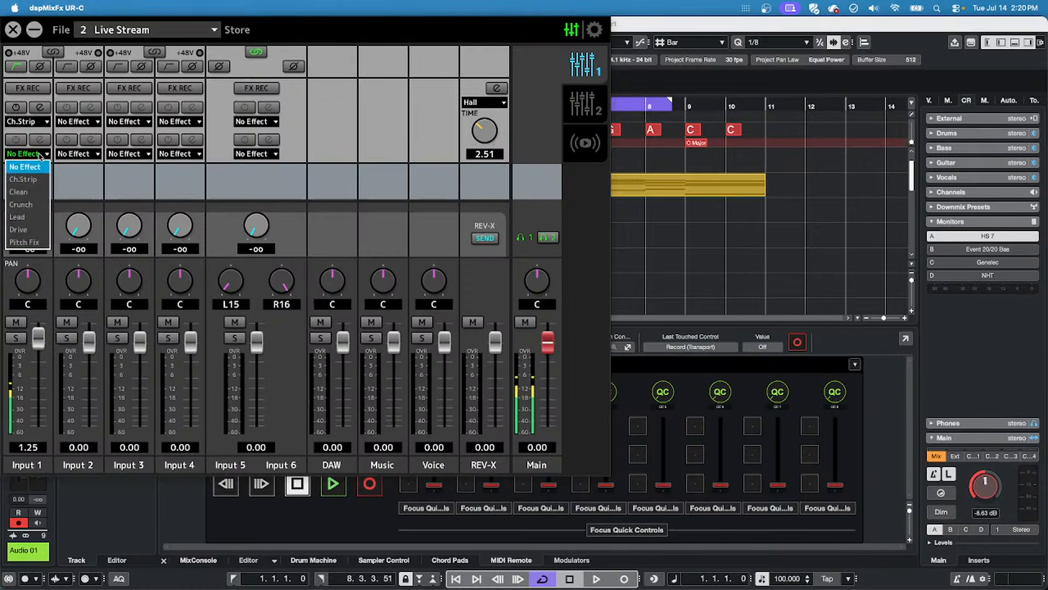
{"action": "left_click", "coordinate": [25, 166]}
Try raising Input 1's REV-X send to about -15.5, and reset the send to -oo.
{"action": "scroll", "coordinate": [19, 217], "scroll_direction": "up", "scroll_amount": 5}
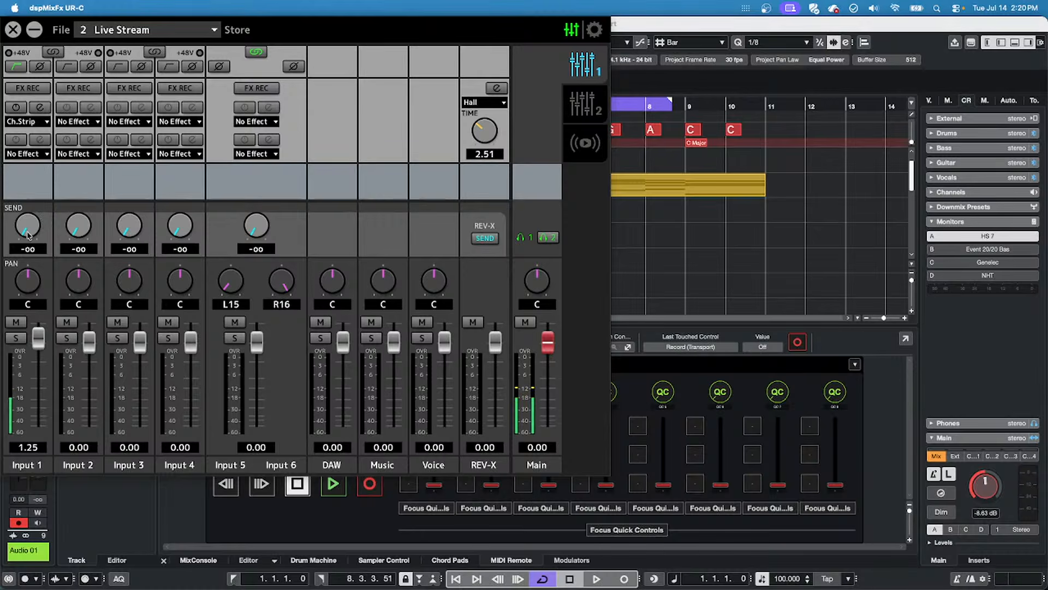
{"action": "left_click_drag", "start_coordinate": [19, 217], "coordinate": [20, 209]}
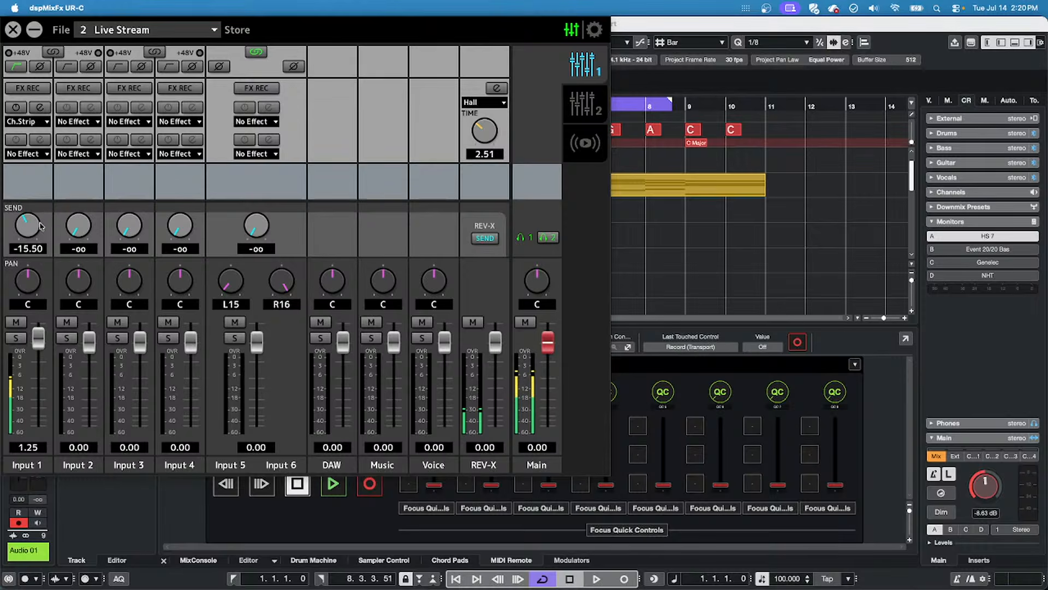
{"action": "scroll", "coordinate": [29, 227], "scroll_direction": "up", "scroll_amount": 3}
{"action": "scroll", "coordinate": [29, 227], "scroll_direction": "down", "scroll_amount": 2}
{"action": "left_click_drag", "start_coordinate": [18, 195], "coordinate": [18, 167]}
{"action": "left_click", "coordinate": [28, 225], "text": "super"}
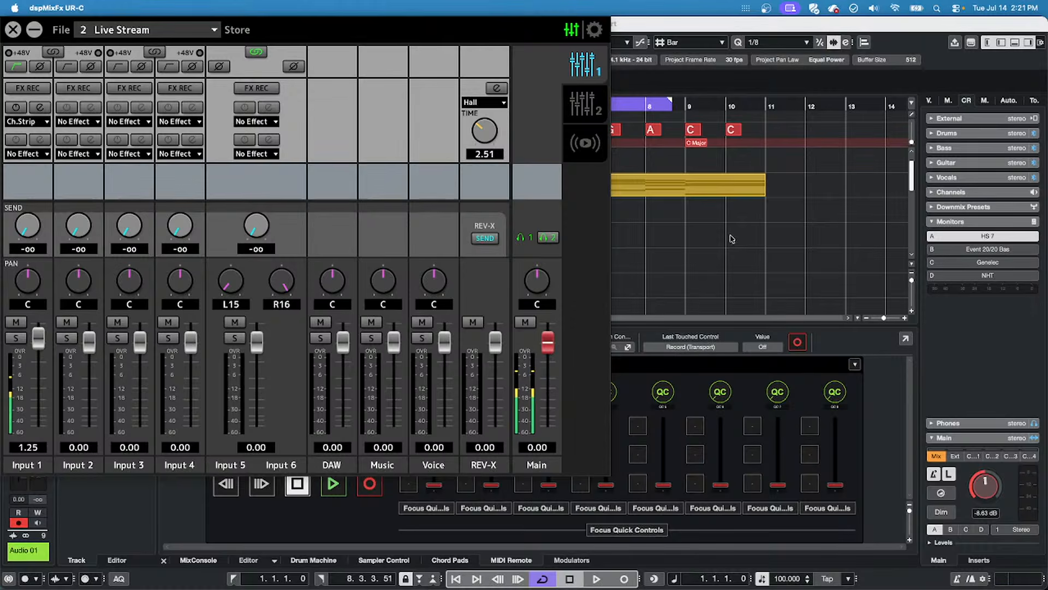
Close the dspMixFx UR-C mixer window and return to the Cubase project.
{"action": "left_click", "coordinate": [809, 223]}
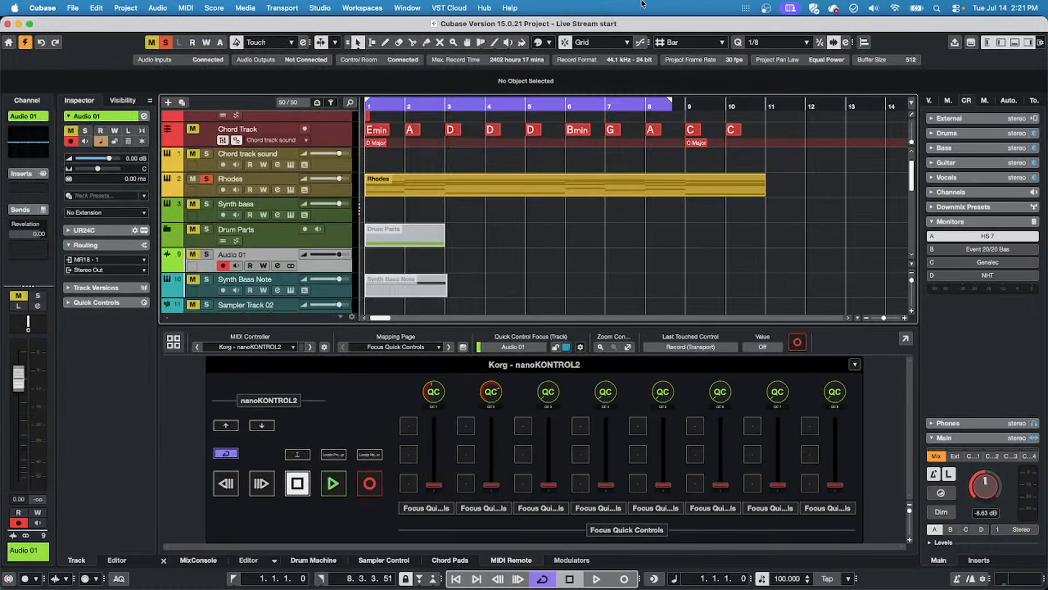
{"action": "key", "text": "super+Tab"}
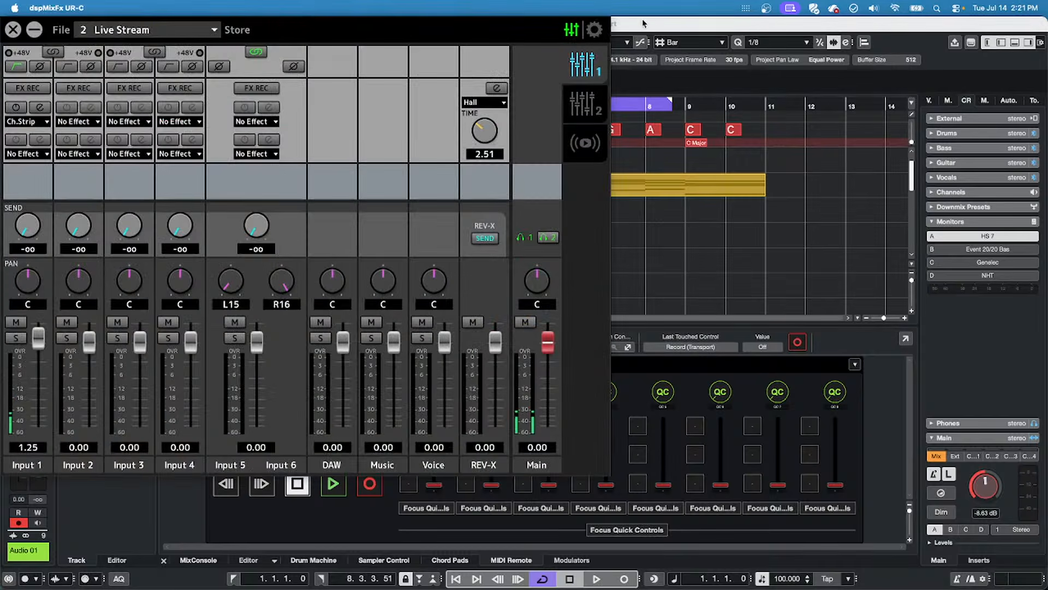
{"action": "left_click", "coordinate": [13, 29]}
{"action": "left_click", "coordinate": [547, 225]}
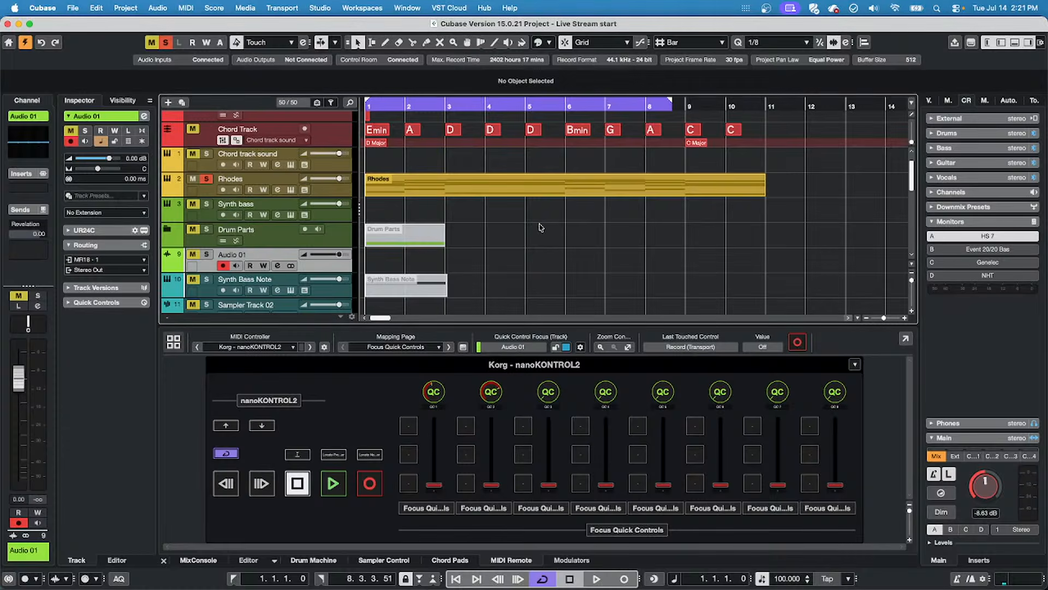
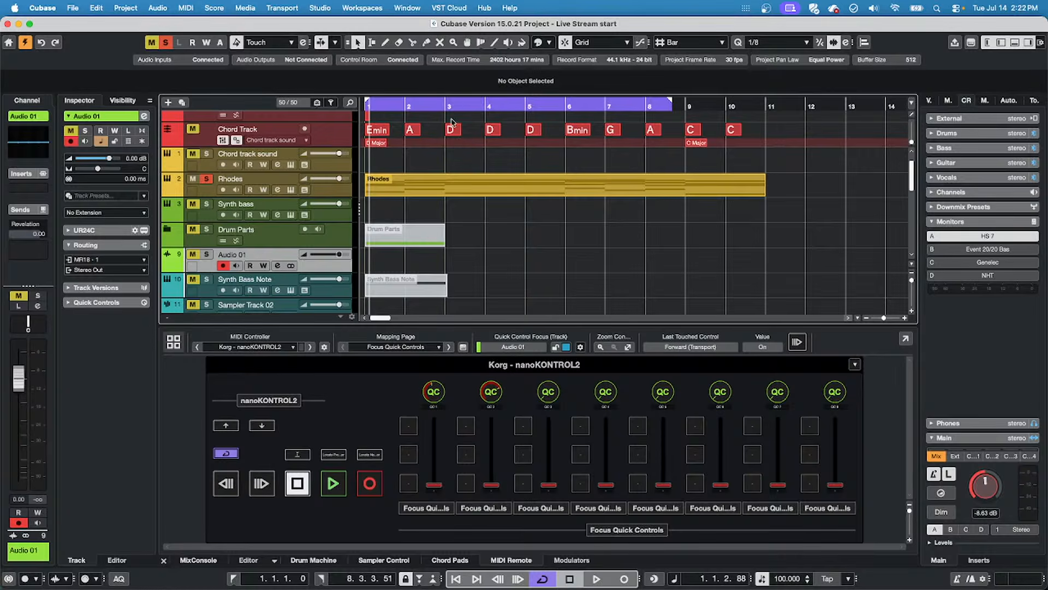
Record short test takes on the Audio 01 track and delete each one.
{"action": "left_click", "coordinate": [466, 107]}
{"action": "key", "text": "g"}
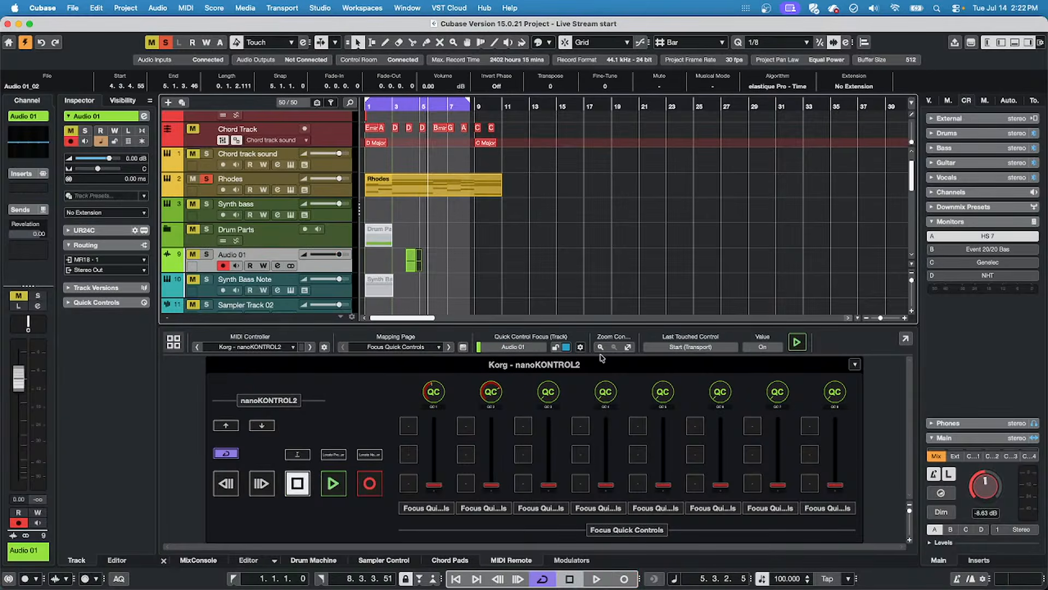
{"action": "key", "text": "Delete"}
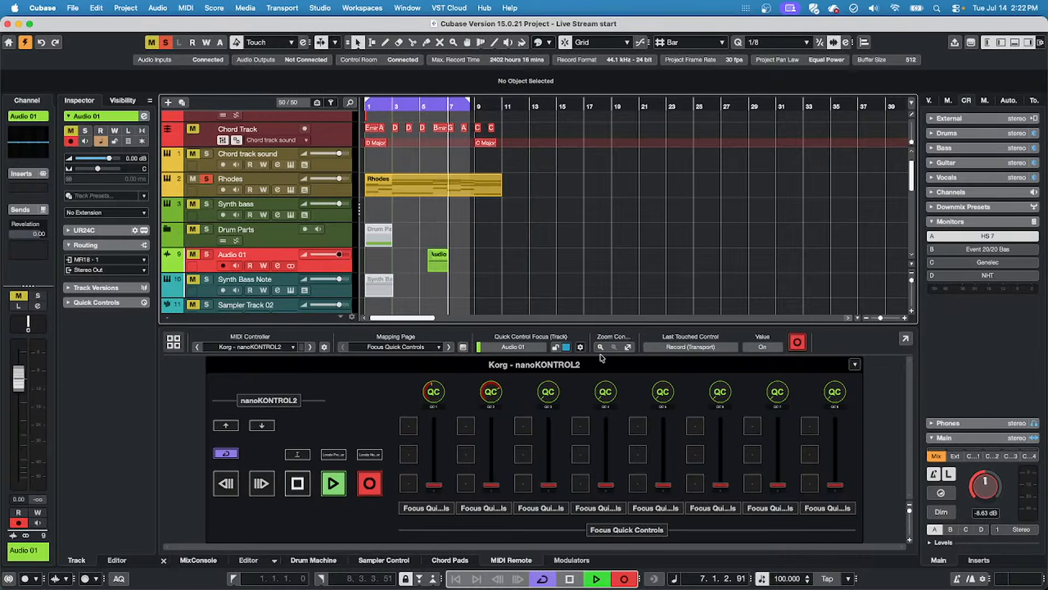
{"action": "key", "text": "space"}
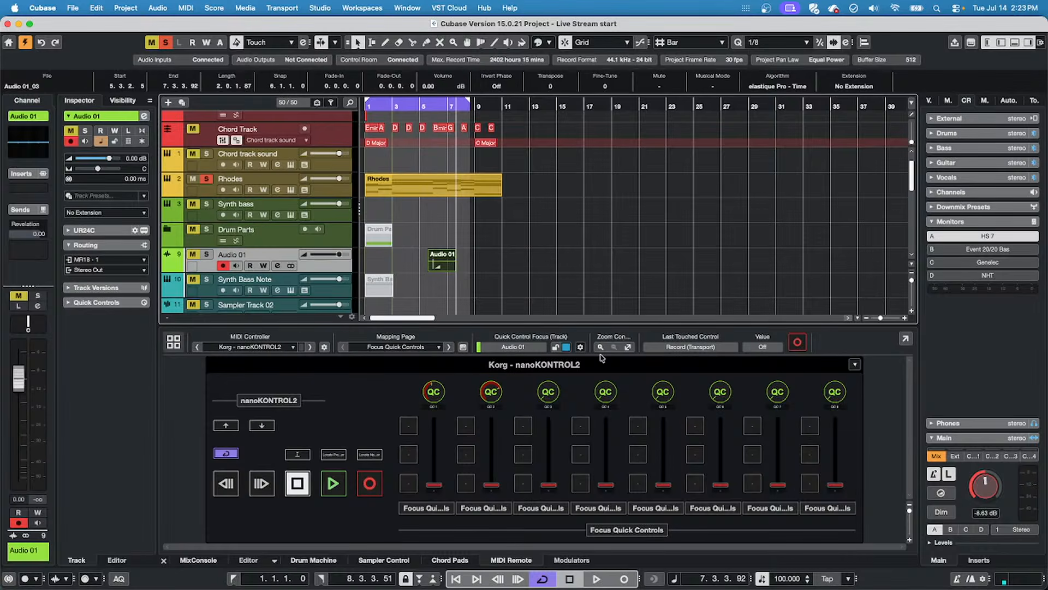
{"action": "key", "text": "Delete"}
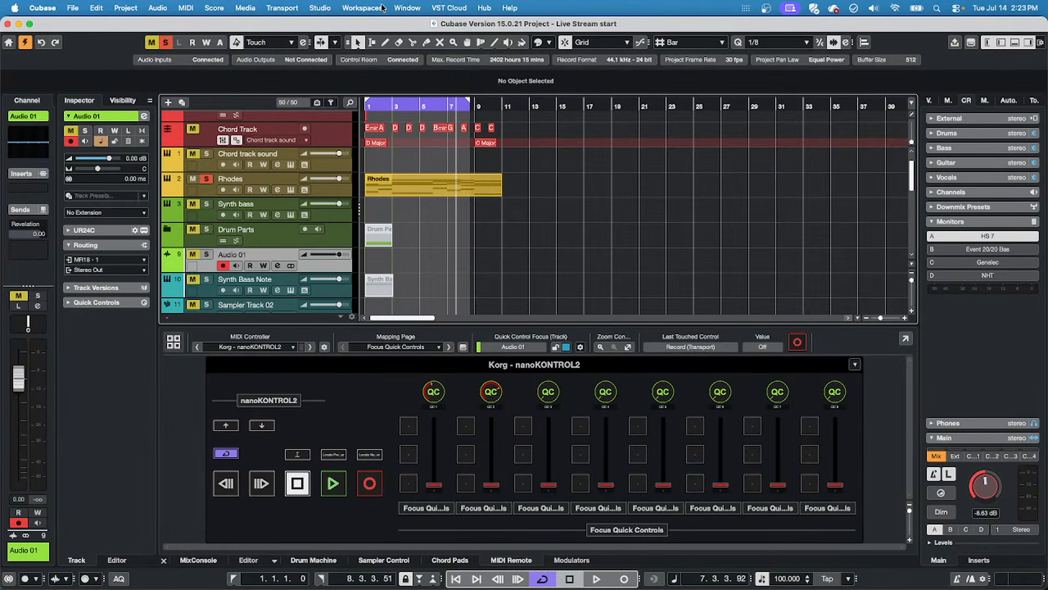
Activate external sync and record a short take on Audio 01 from around bar 7.
{"action": "left_click", "coordinate": [278, 8]}
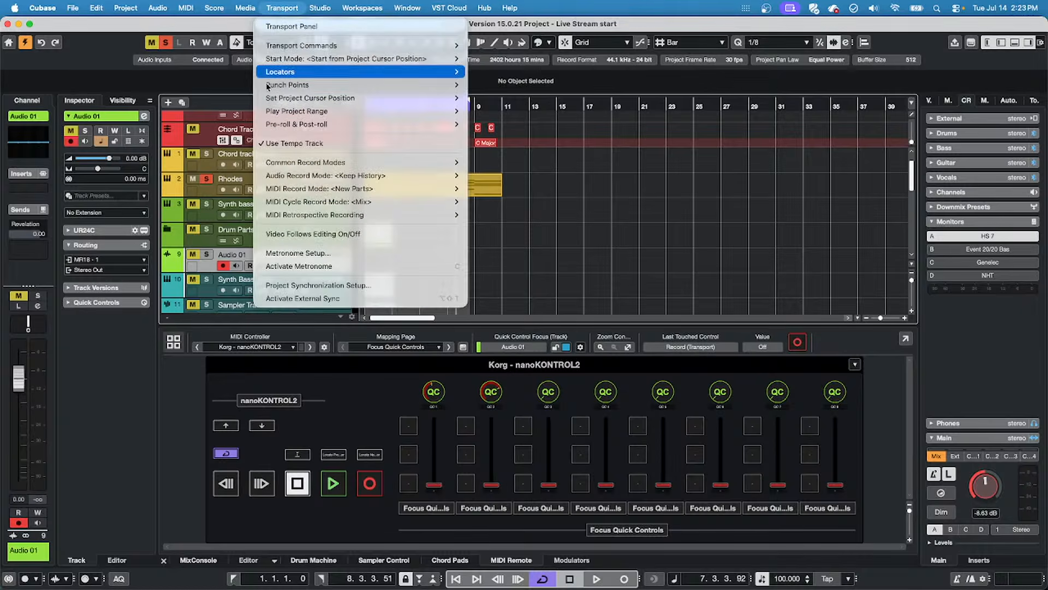
{"action": "left_click", "coordinate": [329, 304]}
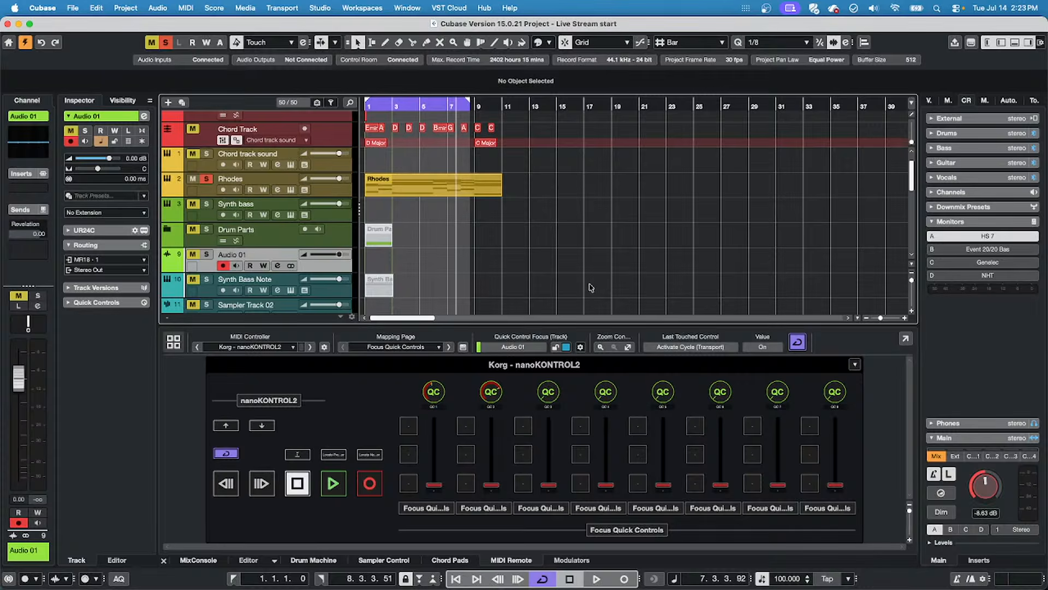
{"action": "key", "text": "KP_Multiply"}
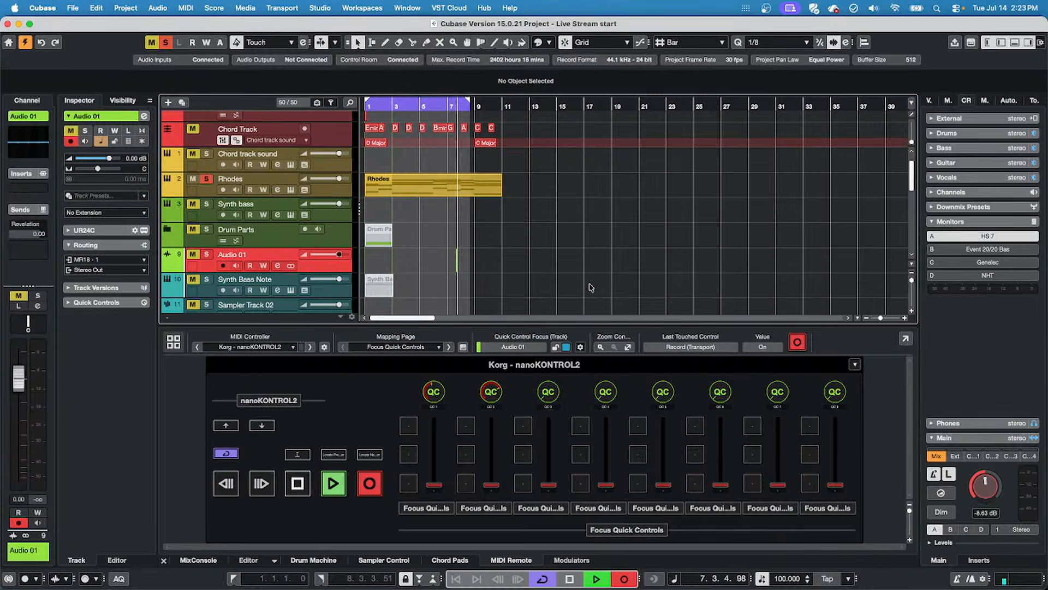
{"action": "key", "text": "space"}
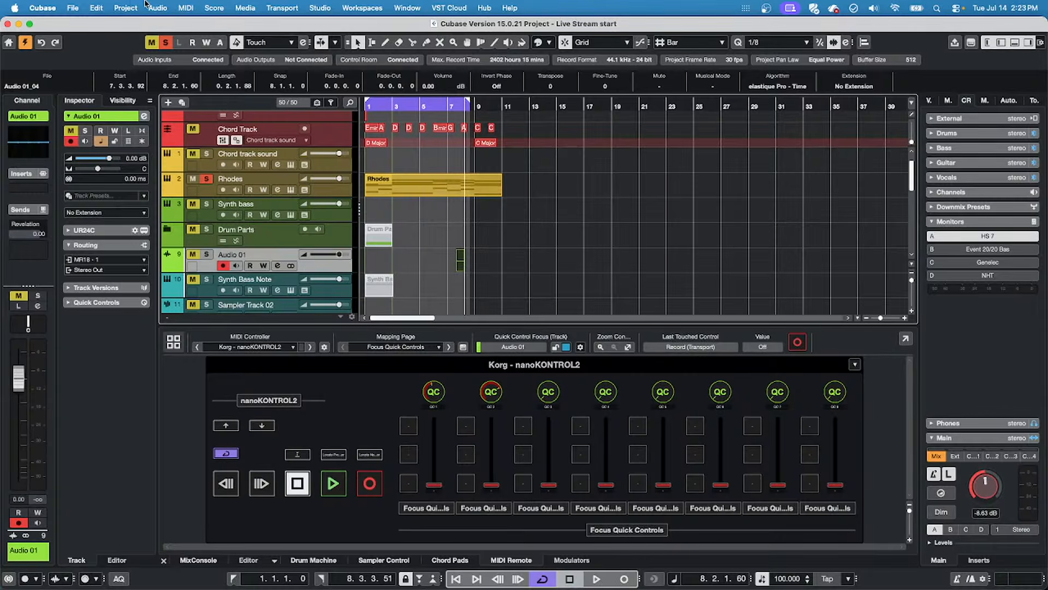
Set the timecode source to MIDI Timecode in the project synchronisation setup.
{"action": "left_click", "coordinate": [245, 8]}
{"action": "mouse_move", "coordinate": [279, 7]}
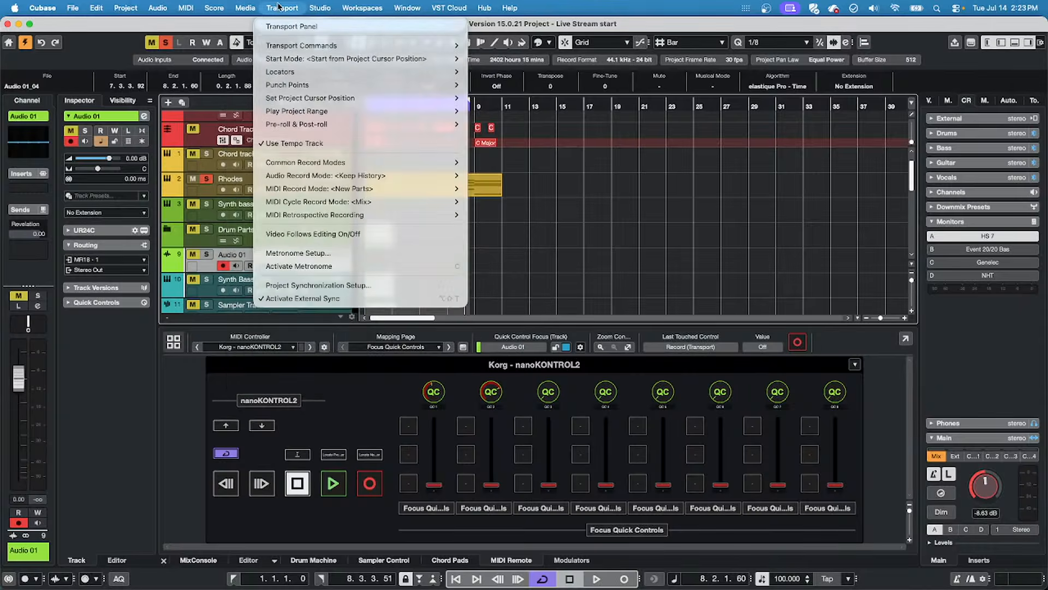
{"action": "left_click", "coordinate": [322, 285]}
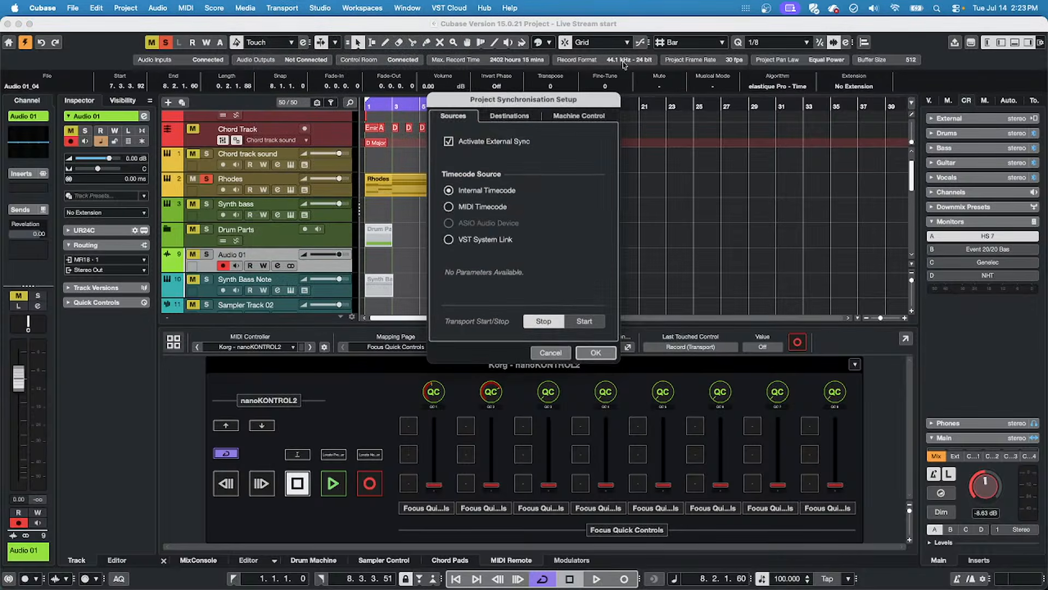
{"action": "left_click", "coordinate": [449, 209]}
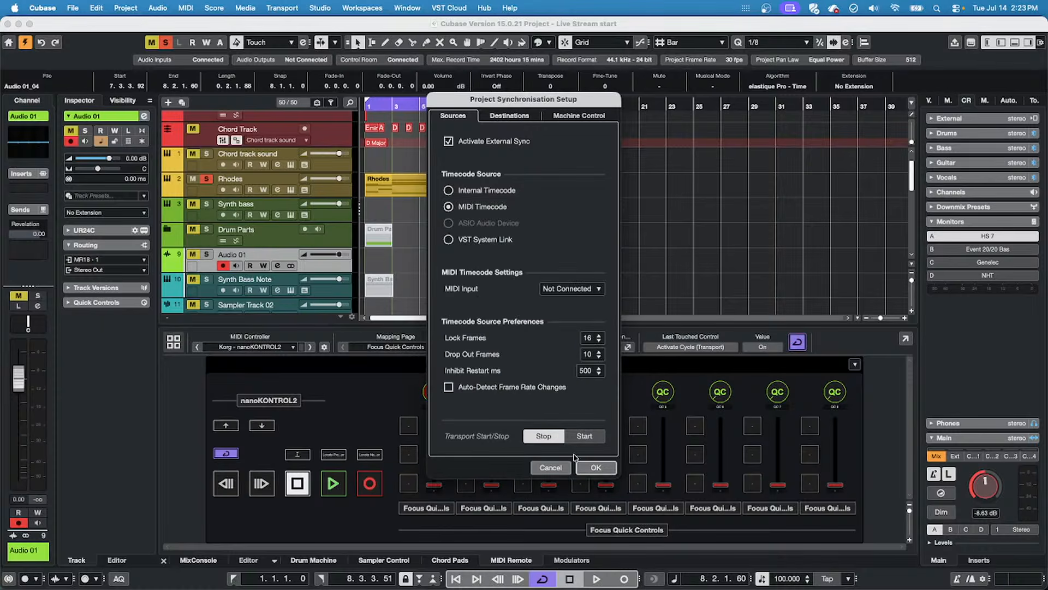
{"action": "left_click", "coordinate": [600, 469]}
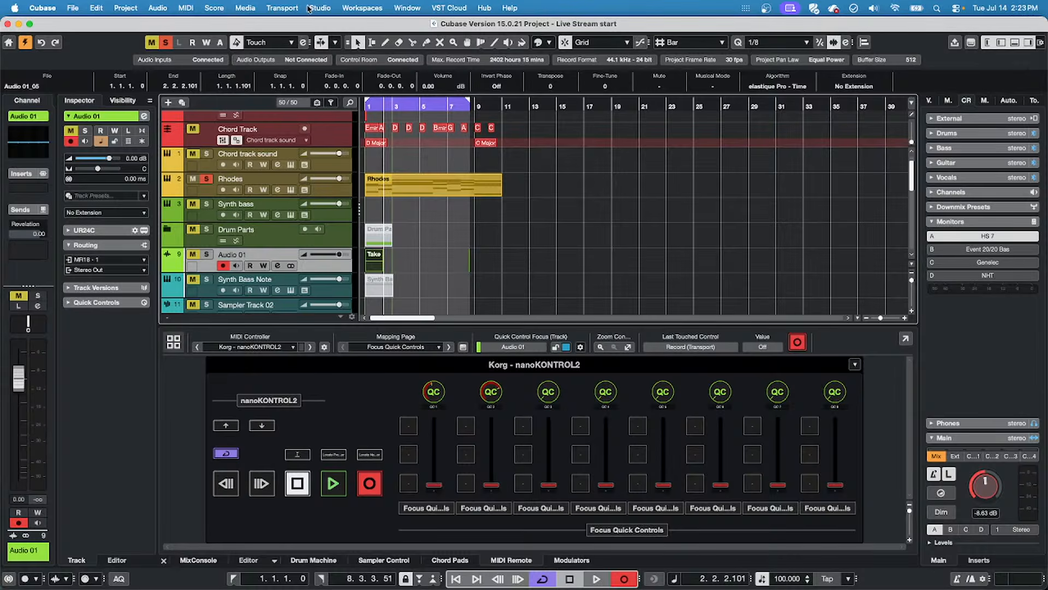
Review the project's external sync option and deactivate external sync.
{"action": "left_click", "coordinate": [276, 7]}
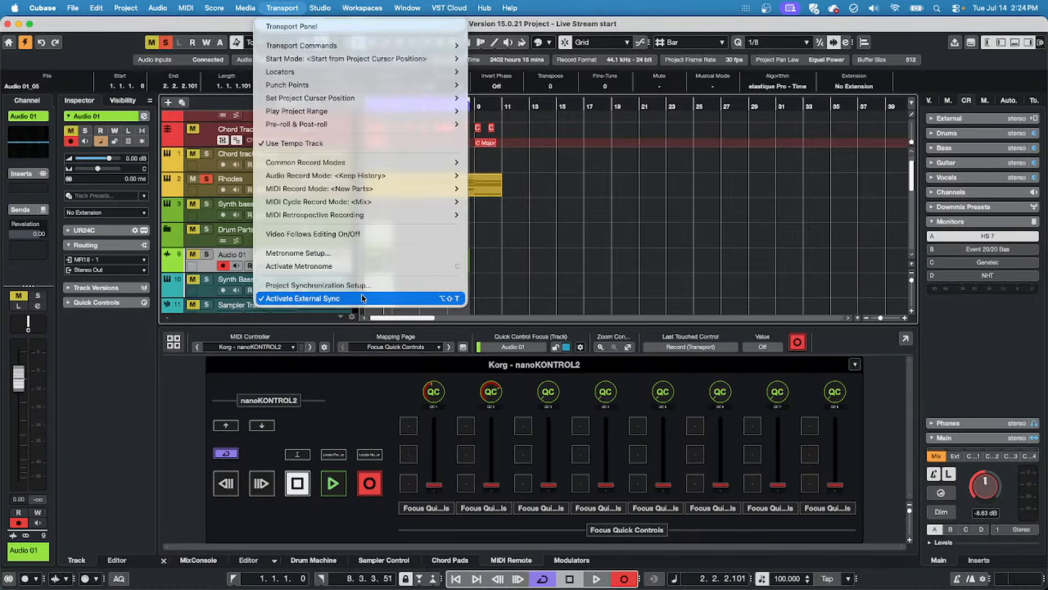
{"action": "left_click", "coordinate": [602, 234]}
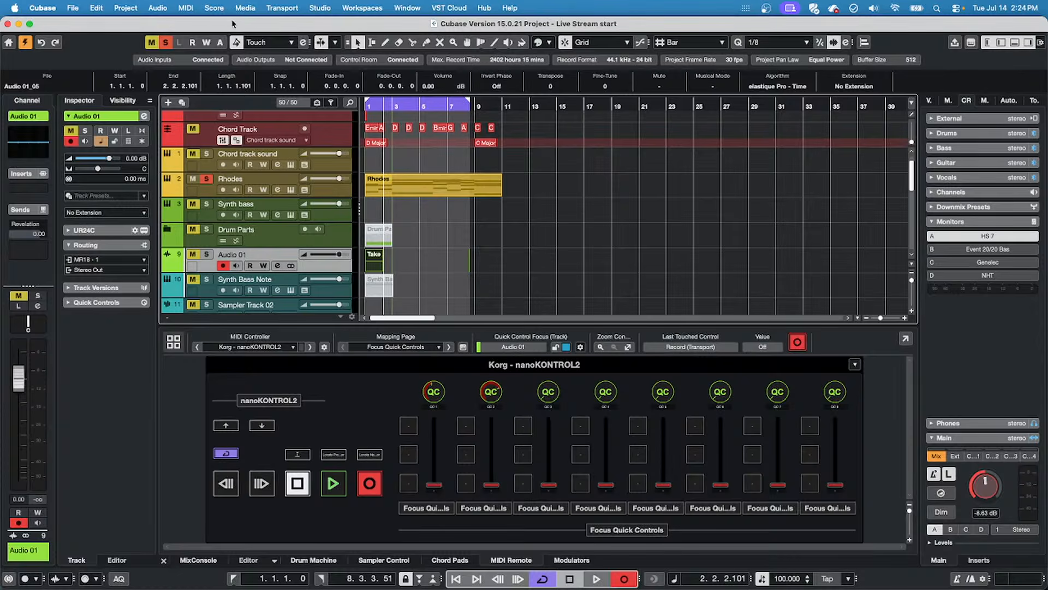
{"action": "left_click", "coordinate": [289, 8]}
{"action": "mouse_move", "coordinate": [245, 8]}
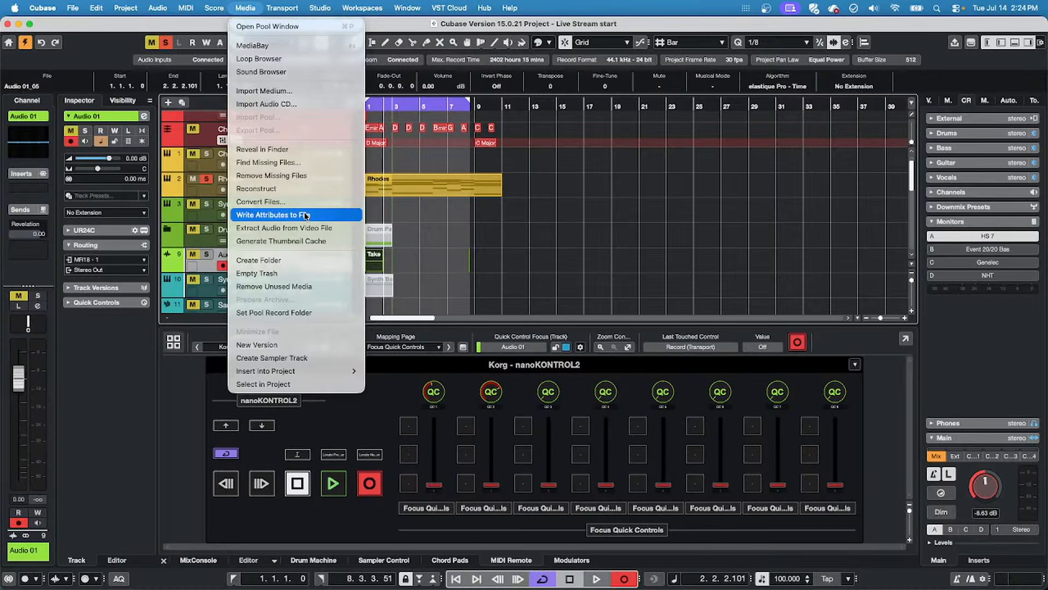
{"action": "mouse_move", "coordinate": [282, 8]}
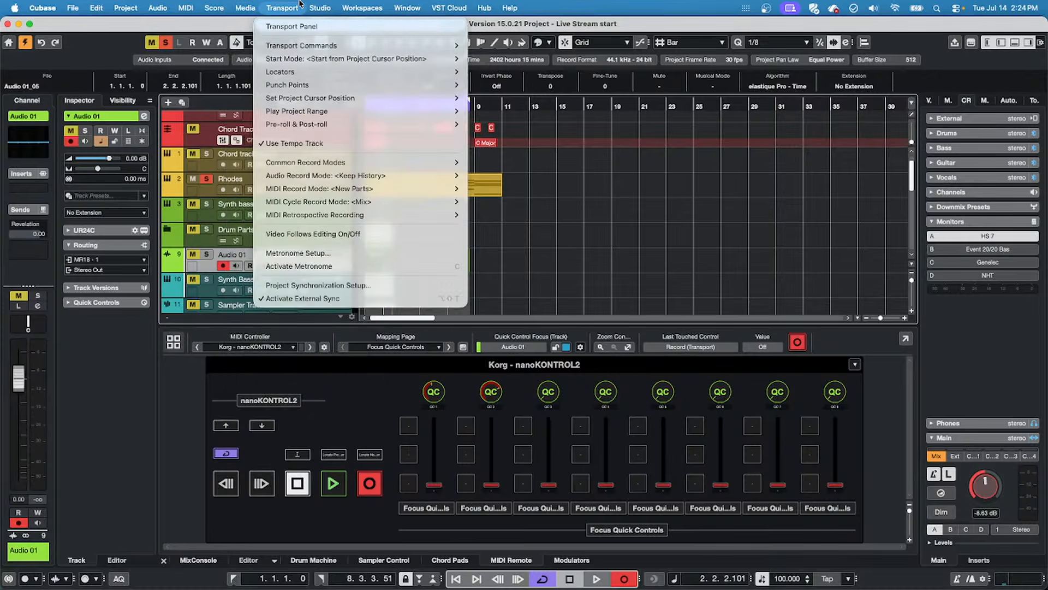
{"action": "left_click", "coordinate": [297, 304]}
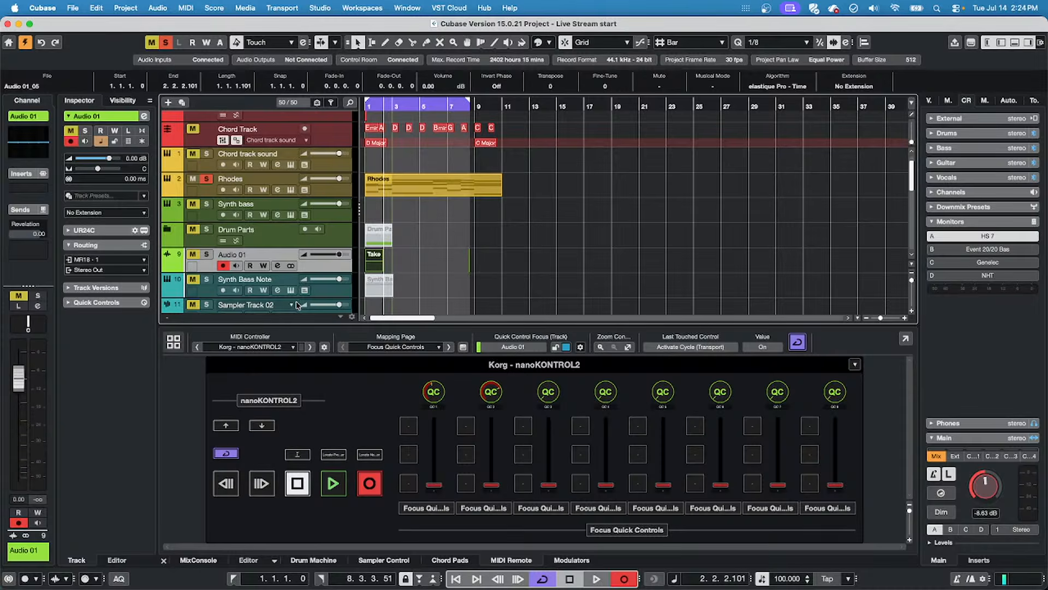
Activate external sync for the project transport.
{"action": "left_click", "coordinate": [291, 8]}
{"action": "mouse_move", "coordinate": [335, 10]}
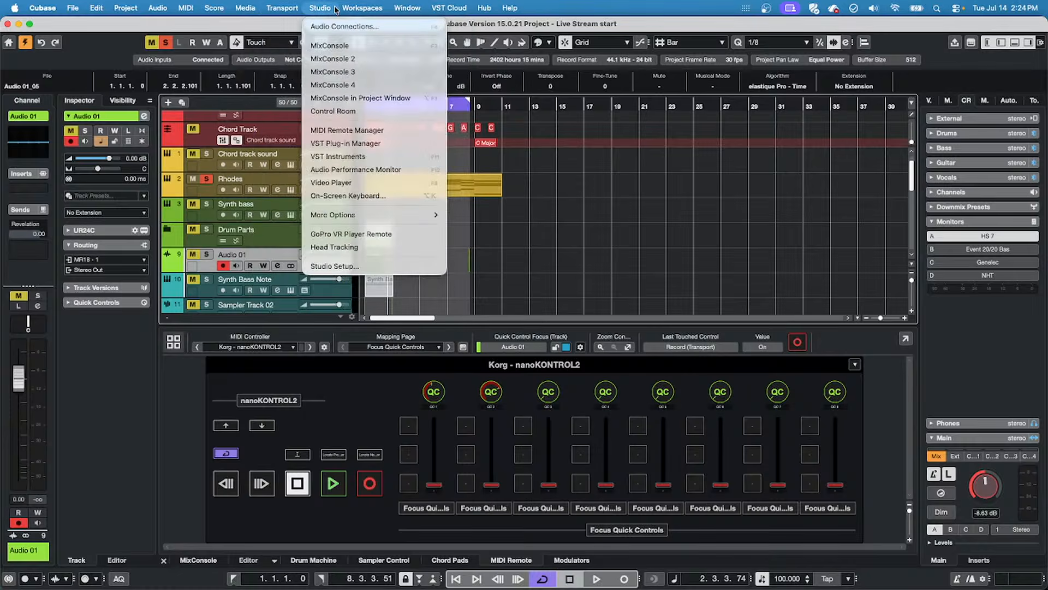
{"action": "mouse_move", "coordinate": [381, 5]}
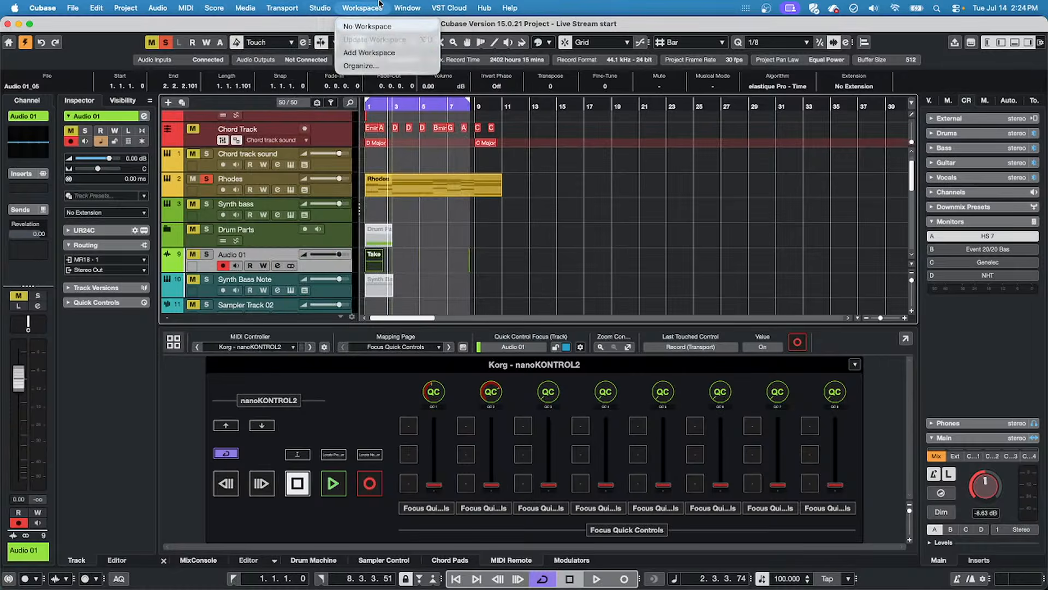
{"action": "mouse_move", "coordinate": [282, 8]}
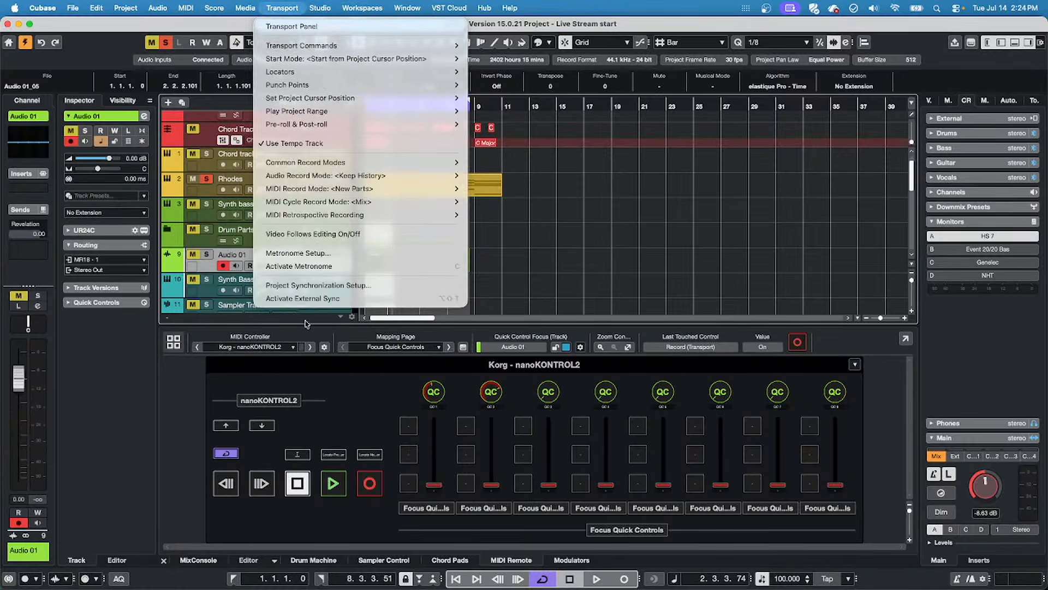
{"action": "left_click", "coordinate": [337, 310]}
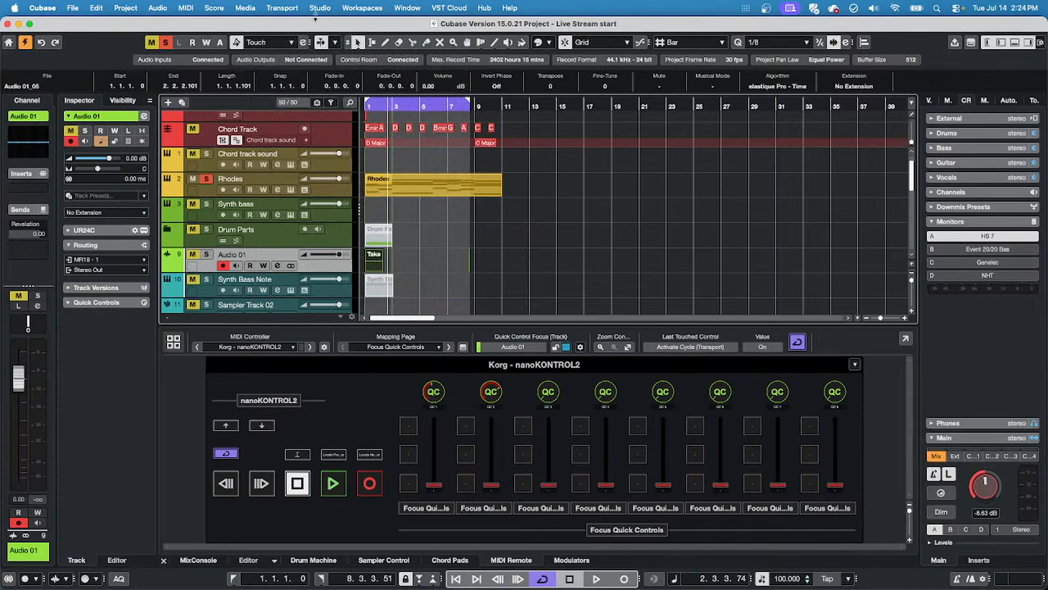
Examine the timecode source settings in the Project Synchronisation Setup and close it without changes.
{"action": "left_click", "coordinate": [254, 7]}
{"action": "mouse_move", "coordinate": [269, 8]}
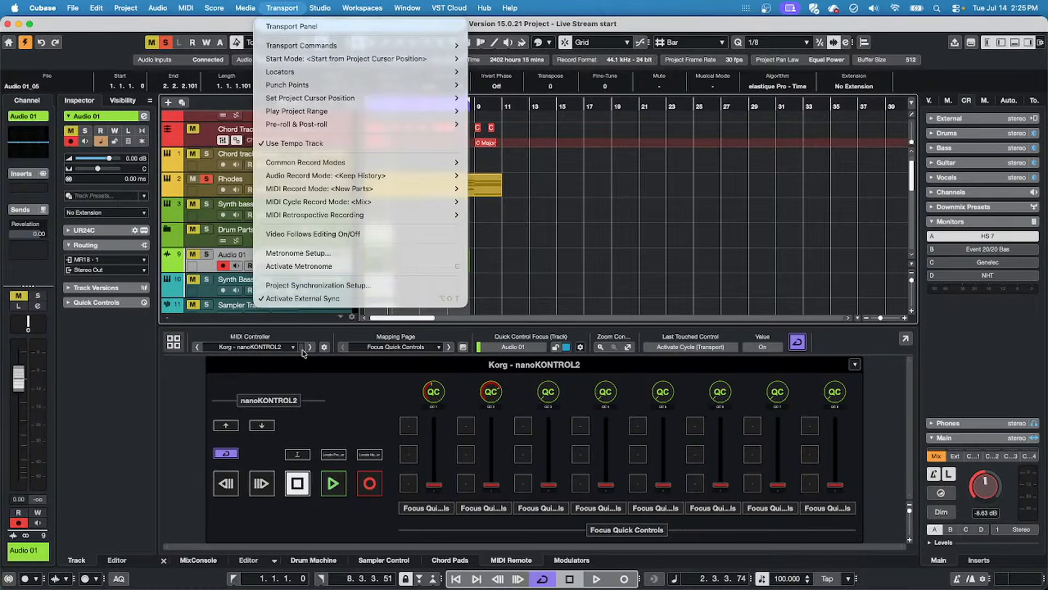
{"action": "left_click", "coordinate": [385, 284]}
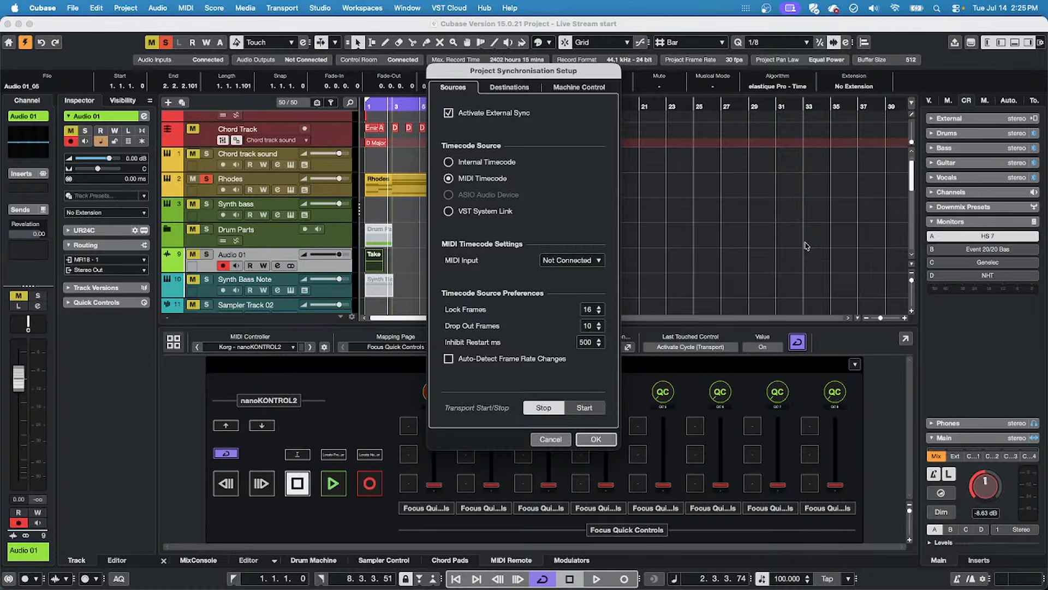
{"action": "left_click", "coordinate": [553, 440]}
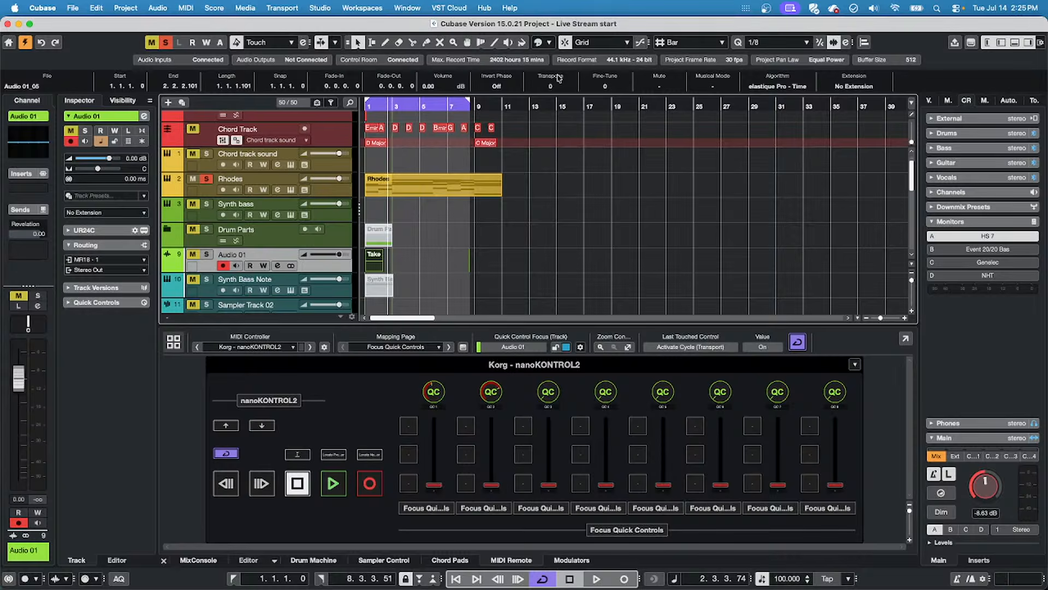
Switch the ruler display to Timecode and place the project cursor at about 29 seconds.
{"action": "right_click", "coordinate": [513, 103]}
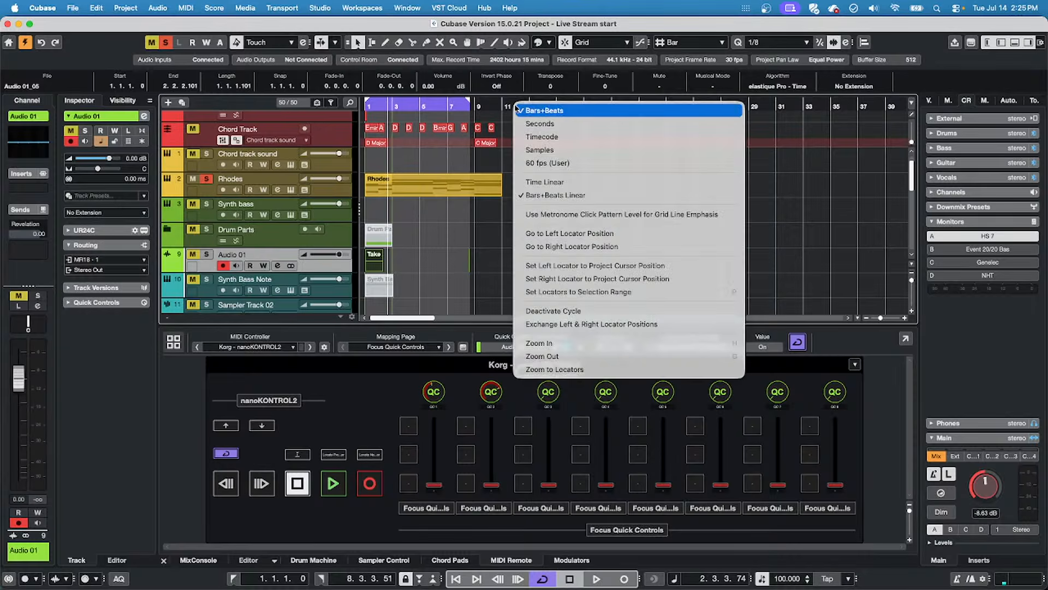
{"action": "left_click", "coordinate": [570, 114]}
{"action": "right_click", "coordinate": [521, 105]}
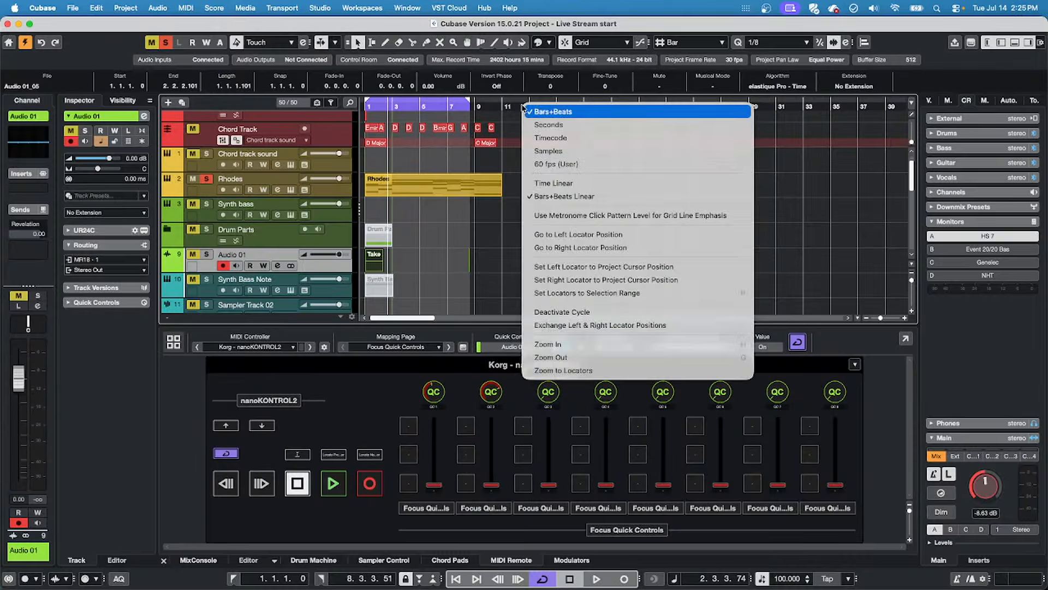
{"action": "left_click", "coordinate": [587, 136]}
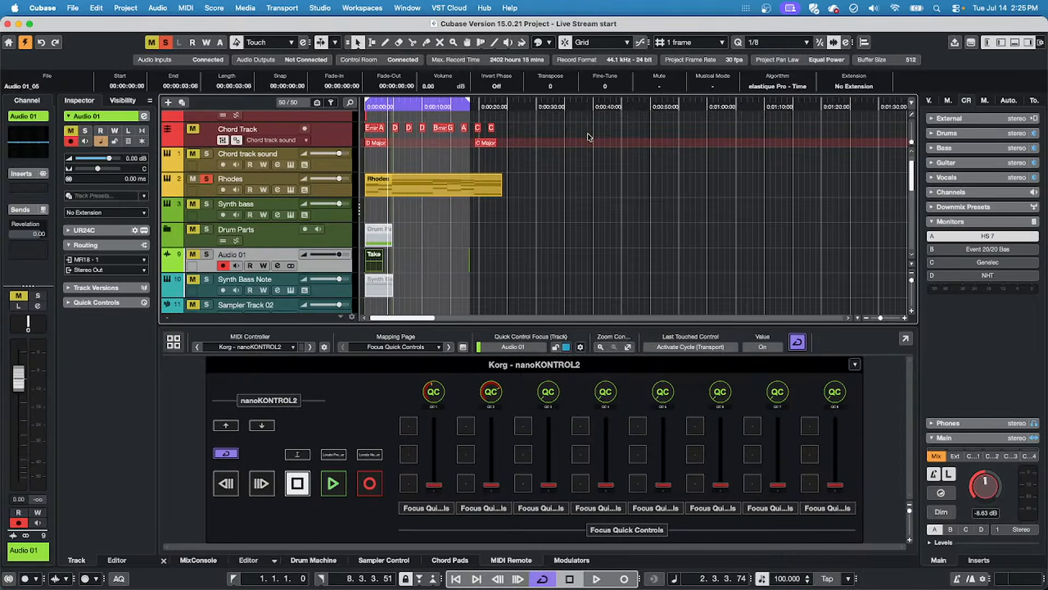
{"action": "left_click_drag", "start_coordinate": [535, 111], "coordinate": [533, 152]}
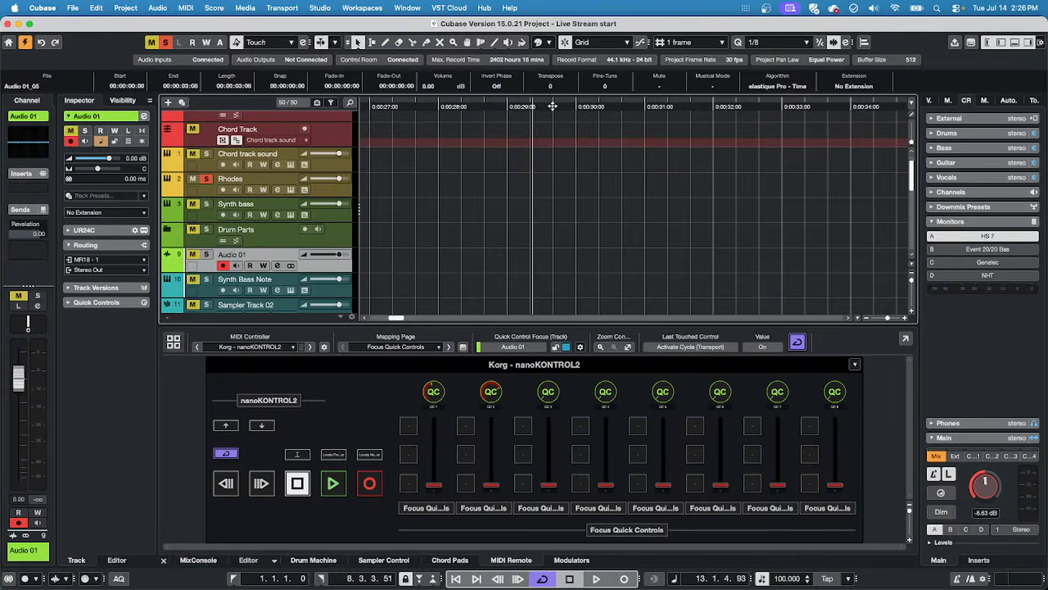
{"action": "left_click_drag", "start_coordinate": [543, 106], "coordinate": [540, 87]}
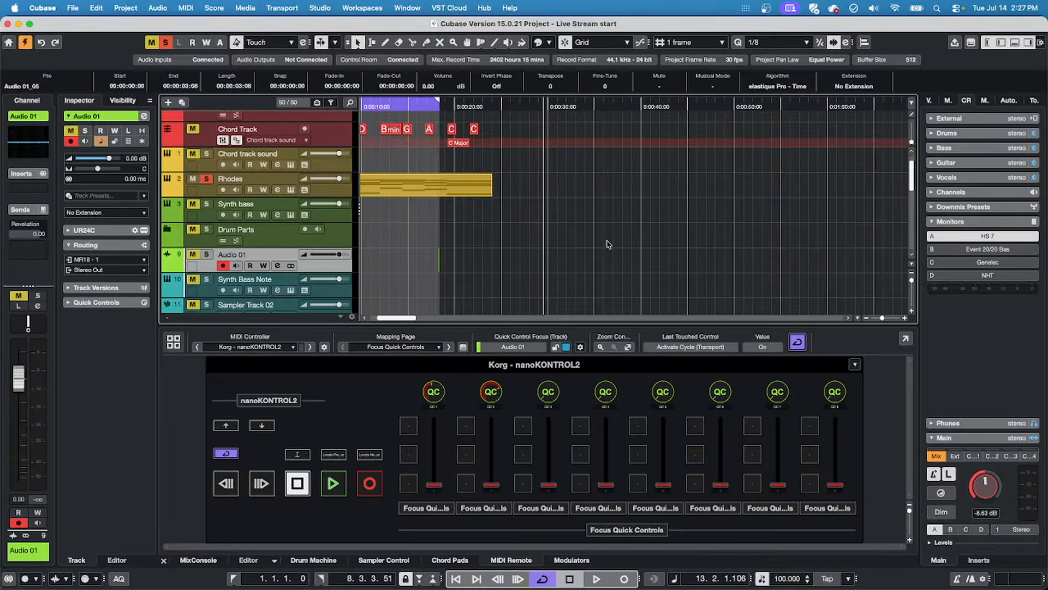
Deactivate external sync for the project transport.
{"action": "left_click", "coordinate": [281, 8]}
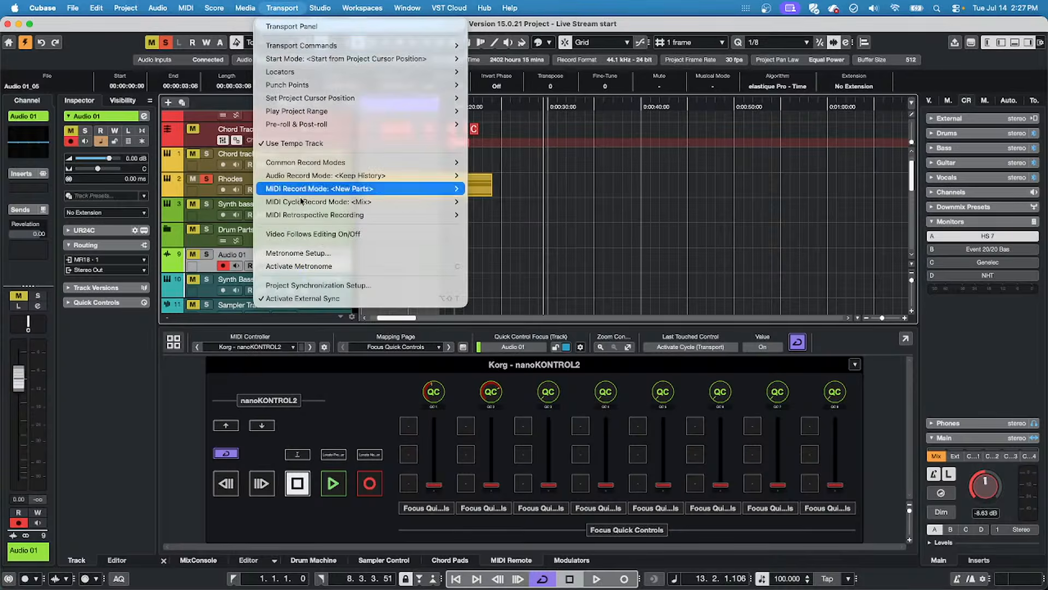
{"action": "left_click", "coordinate": [314, 299]}
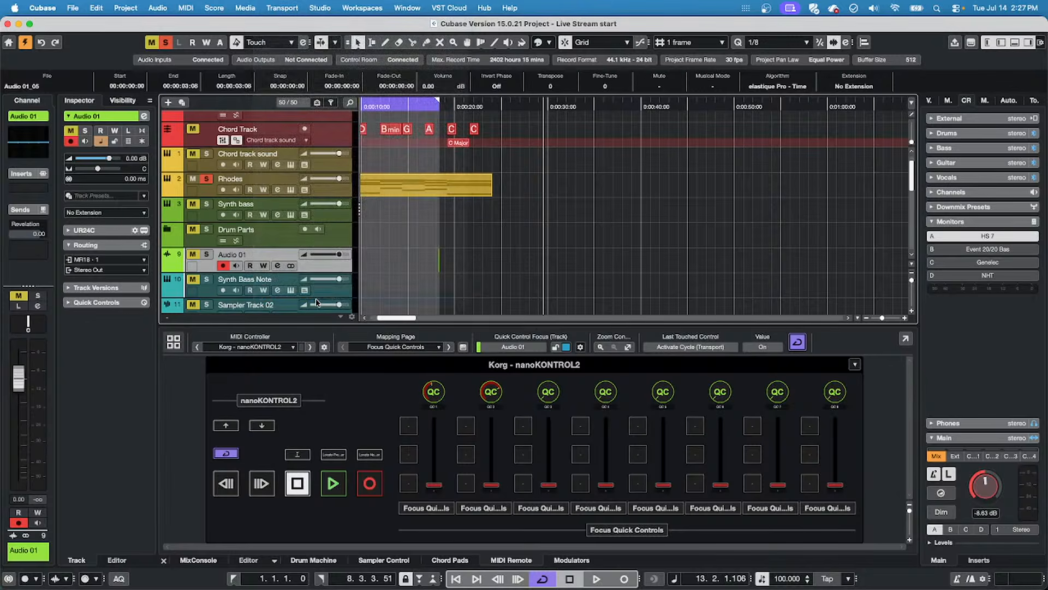
{"action": "left_click", "coordinate": [282, 8]}
{"action": "left_click", "coordinate": [688, 232]}
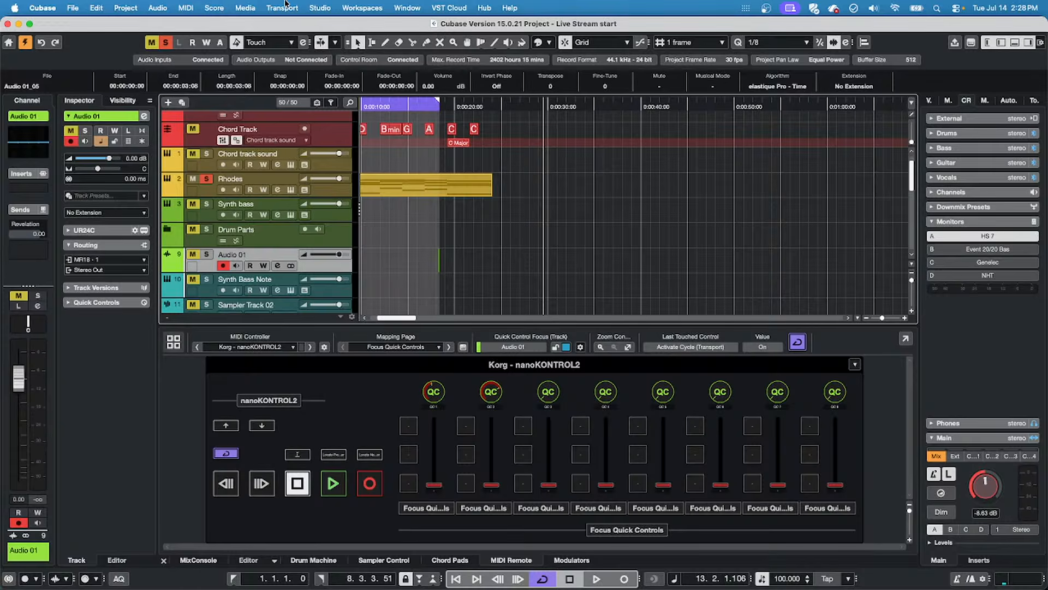
Open and activate the recent project Amos Moses - GO and hide the lower zone.
{"action": "left_click", "coordinate": [72, 8]}
{"action": "mouse_move", "coordinate": [123, 270]}
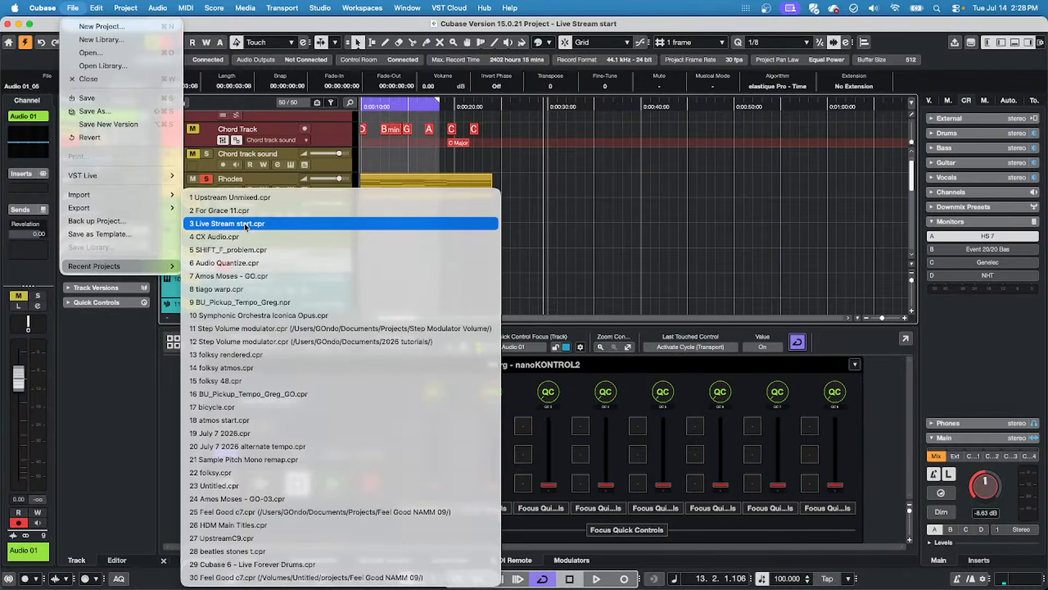
{"action": "left_click", "coordinate": [243, 275]}
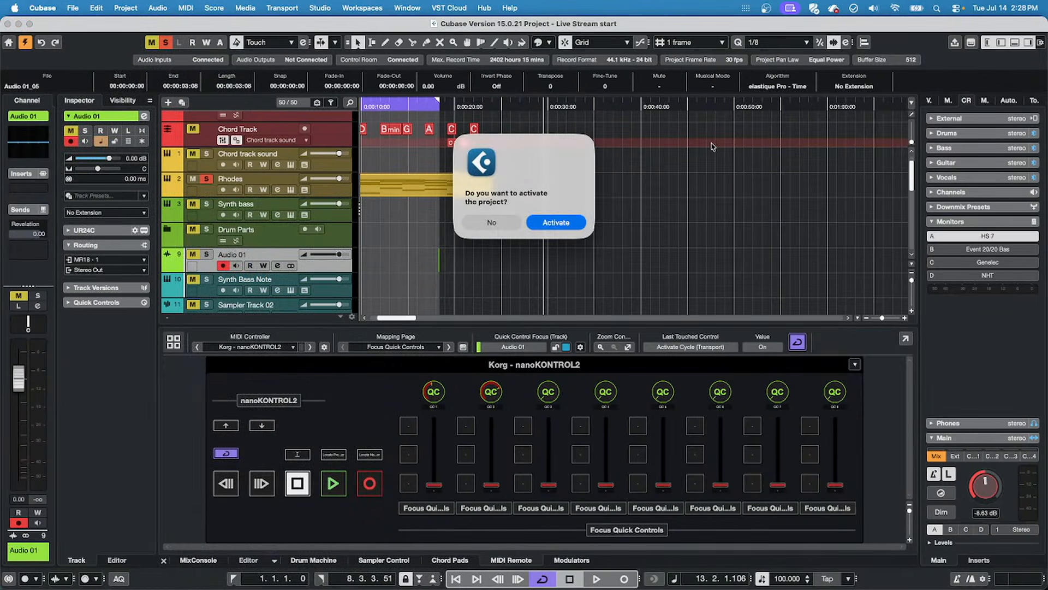
{"action": "key", "text": "Return"}
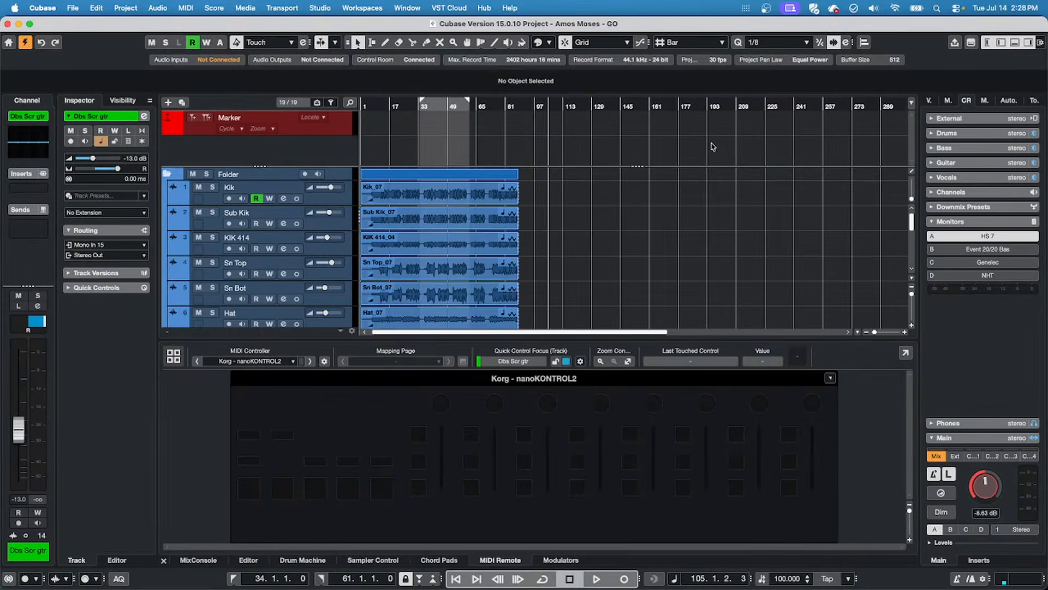
{"action": "left_click", "coordinate": [1011, 44]}
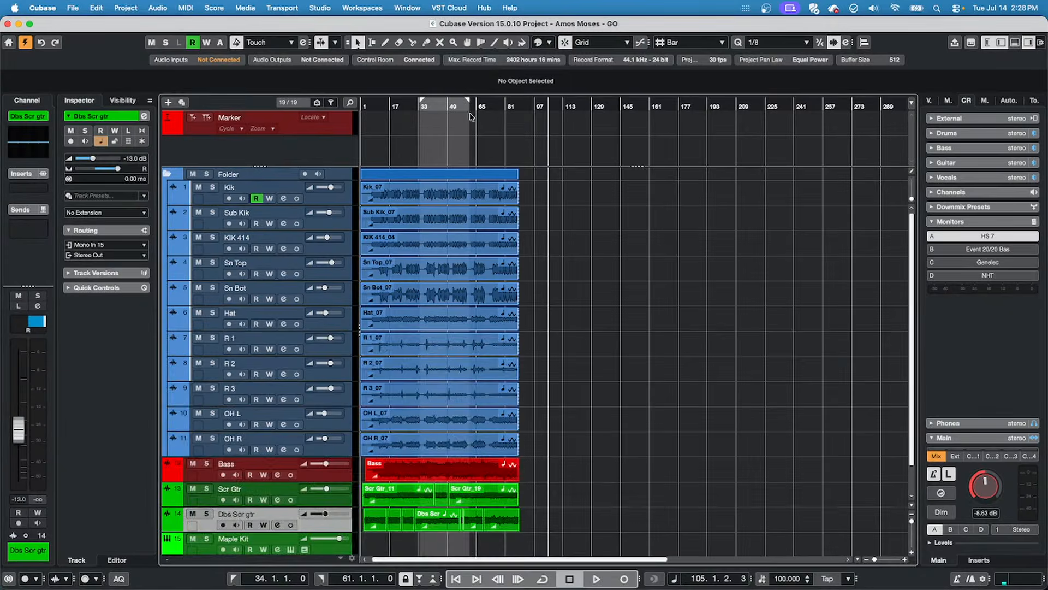
Start playback from bar 6 and enable Read and Write automation for all tracks.
{"action": "left_click_drag", "start_coordinate": [393, 107], "coordinate": [381, 151]}
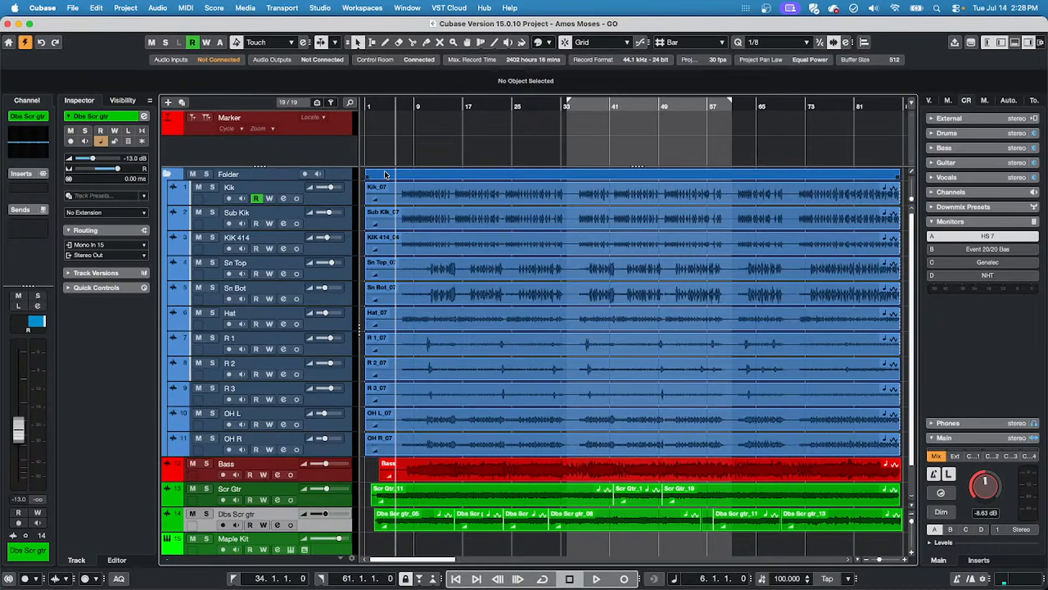
{"action": "key", "text": "space"}
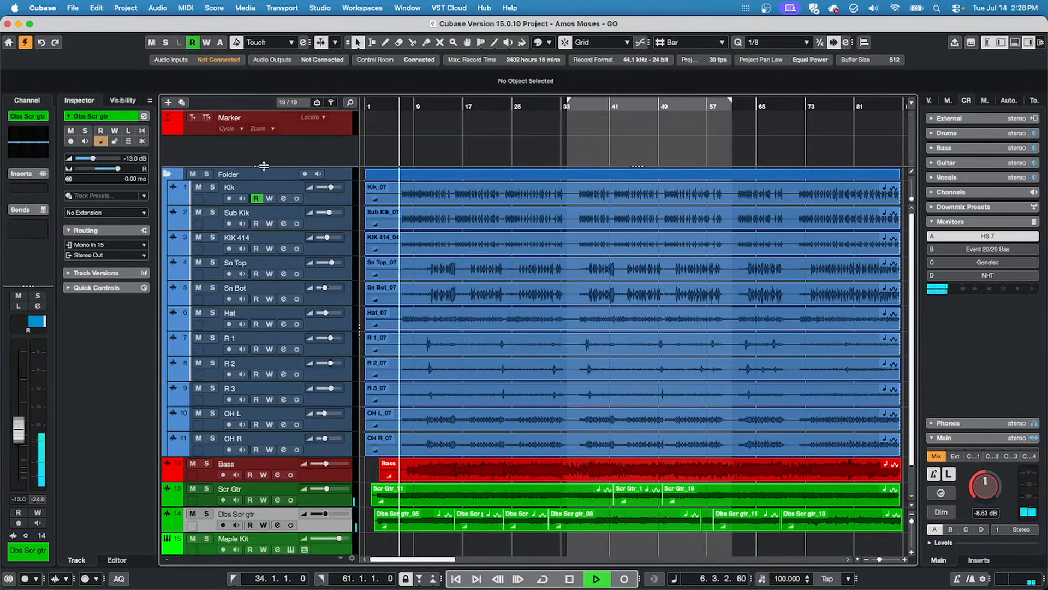
{"action": "left_click", "coordinate": [205, 42]}
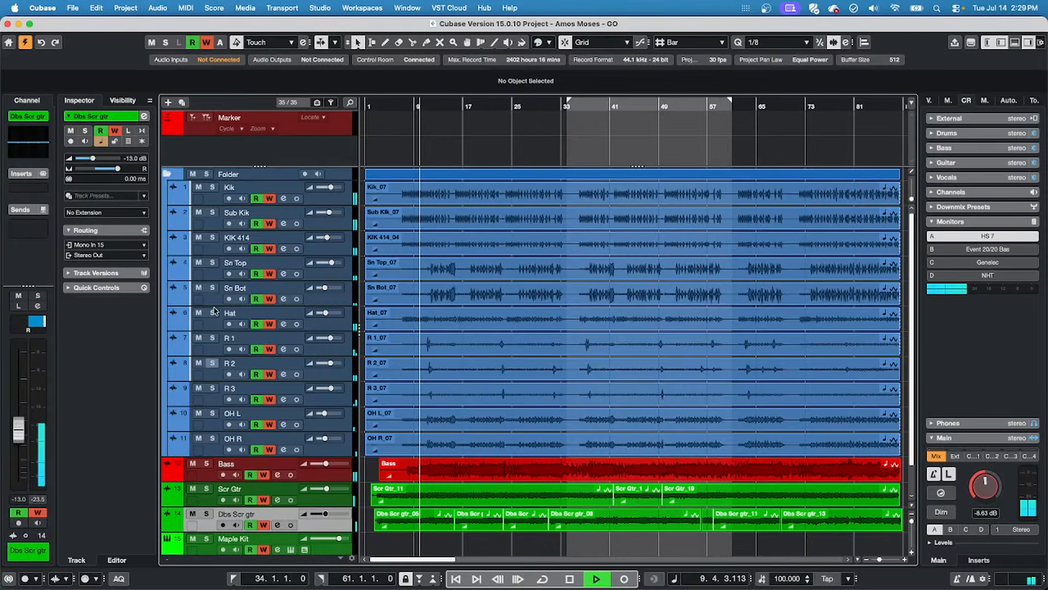
Solo and unsolo the Kik track while automation is being written, and stop playback.
{"action": "left_click", "coordinate": [214, 188]}
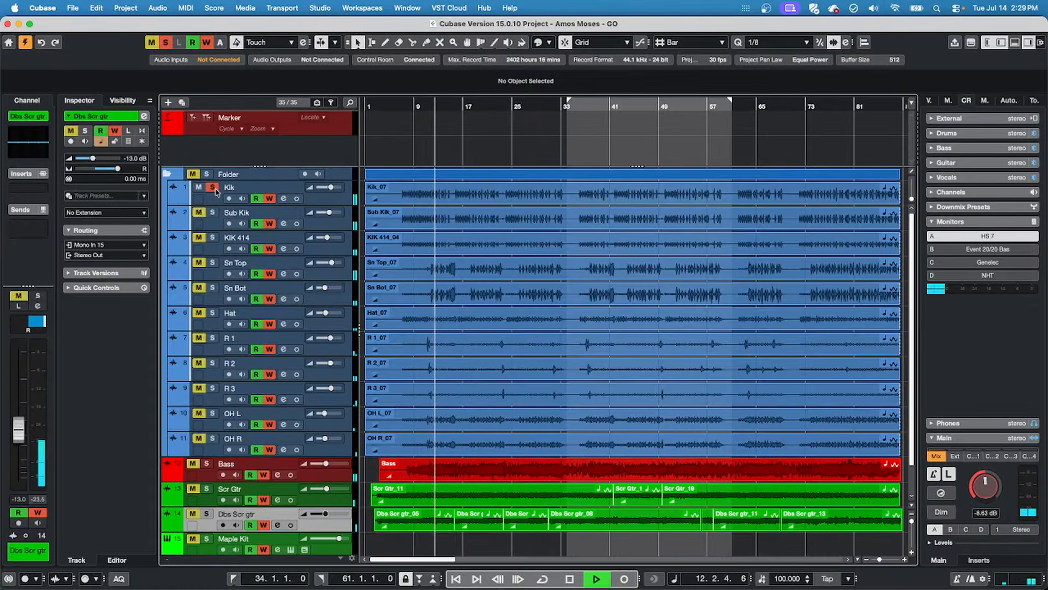
{"action": "left_click", "coordinate": [215, 188]}
{"action": "scroll", "coordinate": [214, 193], "scroll_direction": "down", "scroll_amount": 2}
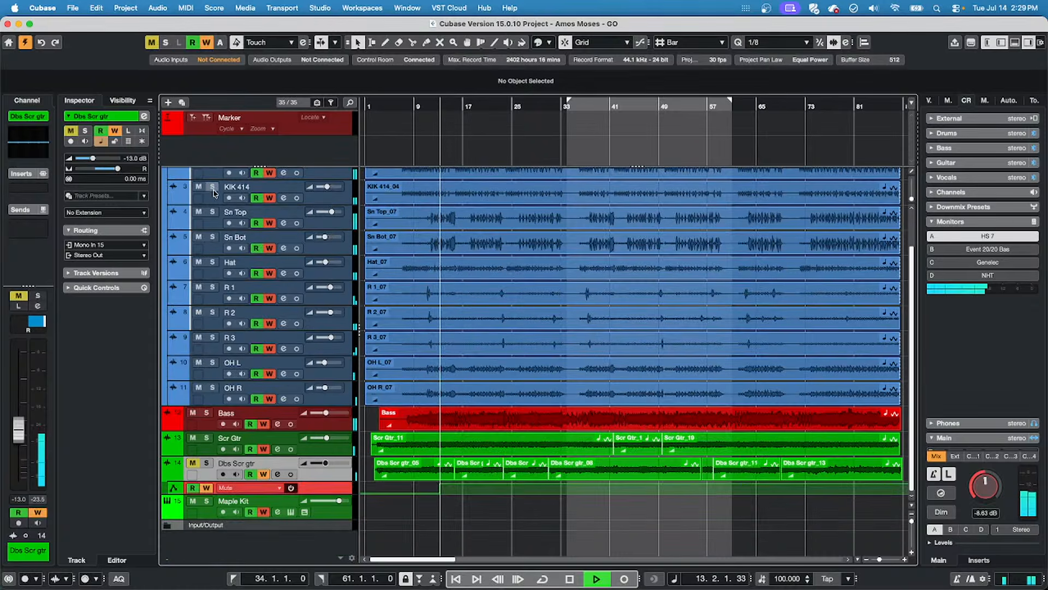
{"action": "key", "text": "space"}
Show the Sub Kik track's Mute automation lane, turn off its Read and Write automation, and hide the lane.
{"action": "scroll", "coordinate": [214, 193], "scroll_direction": "up", "scroll_amount": 2}
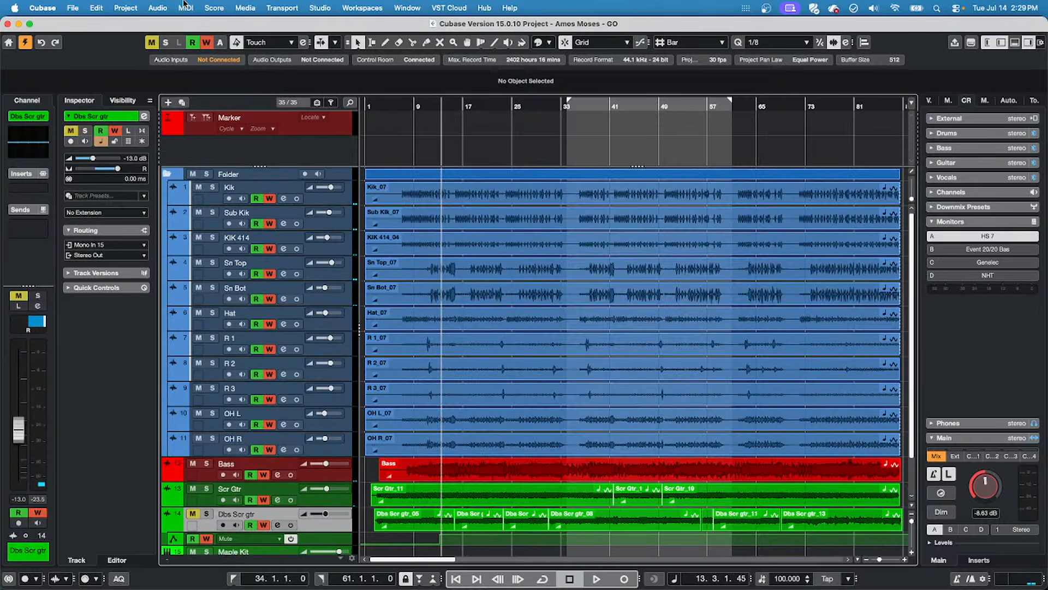
{"action": "left_click", "coordinate": [173, 224]}
{"action": "left_click", "coordinate": [246, 237]}
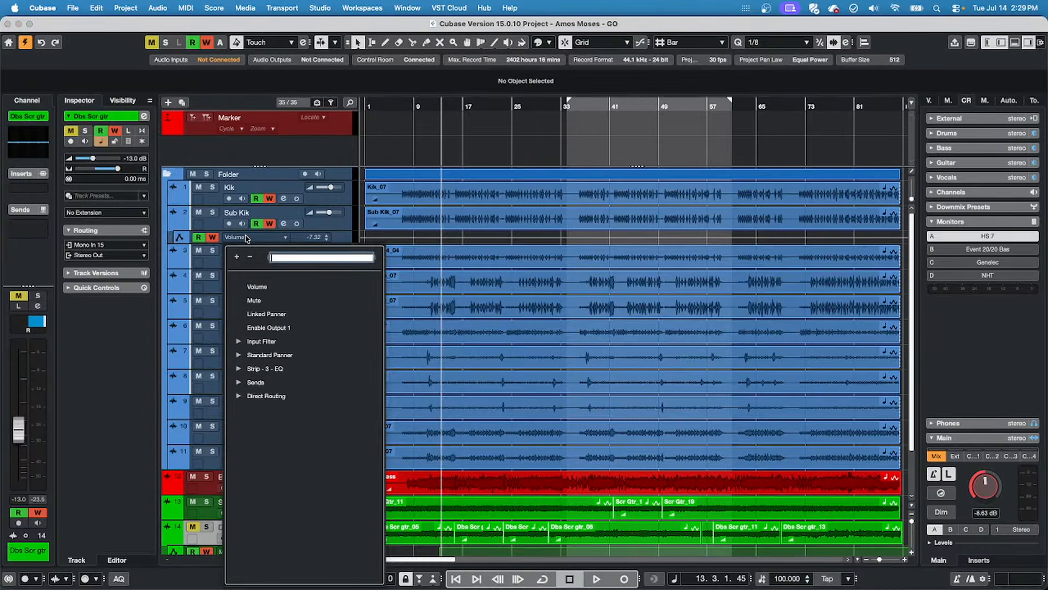
{"action": "left_click", "coordinate": [254, 300]}
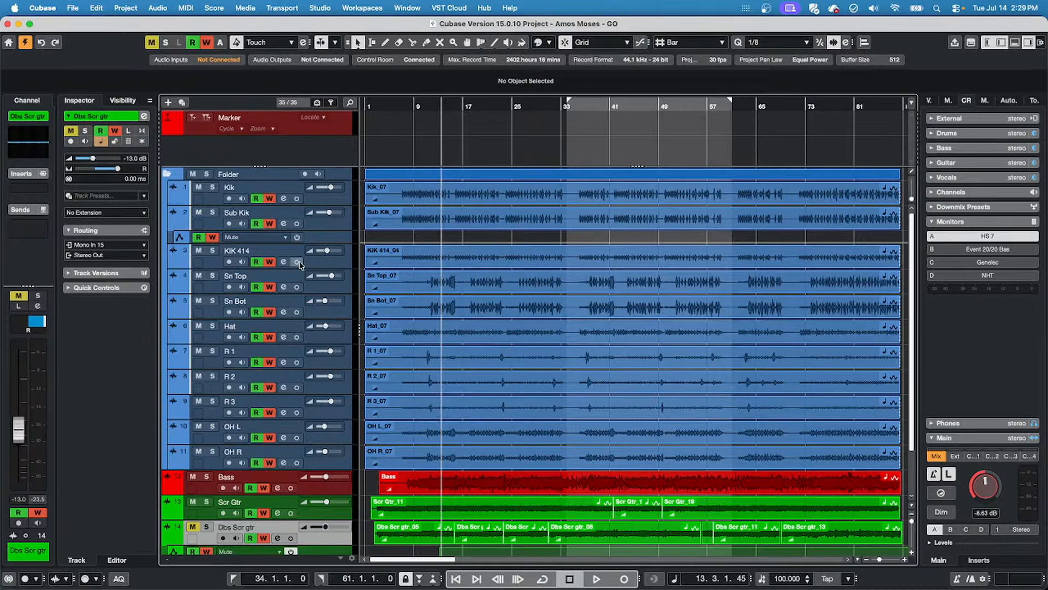
{"action": "left_click", "coordinate": [197, 237]}
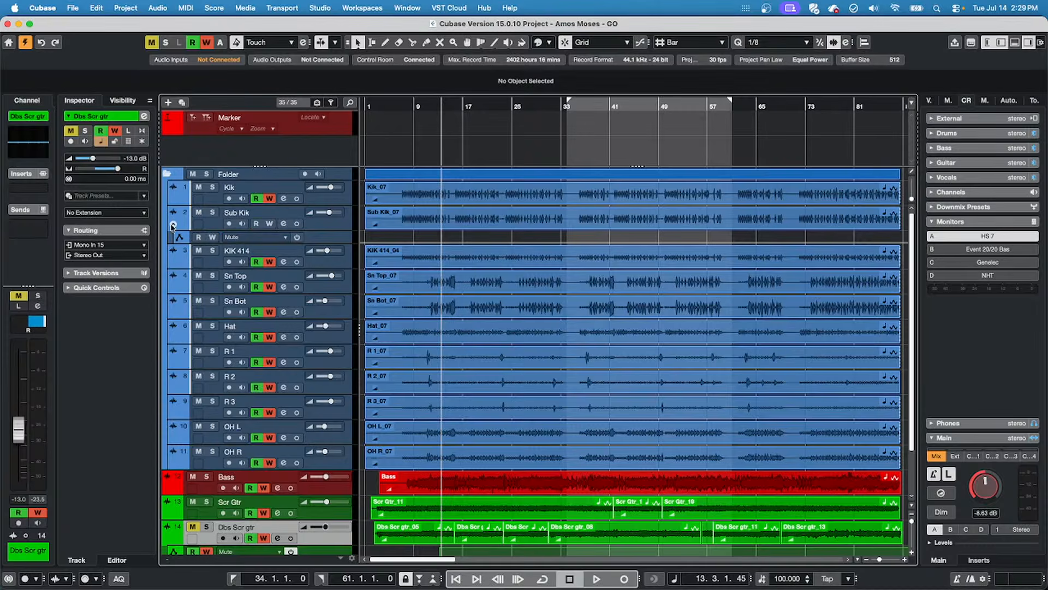
{"action": "left_click", "coordinate": [173, 226]}
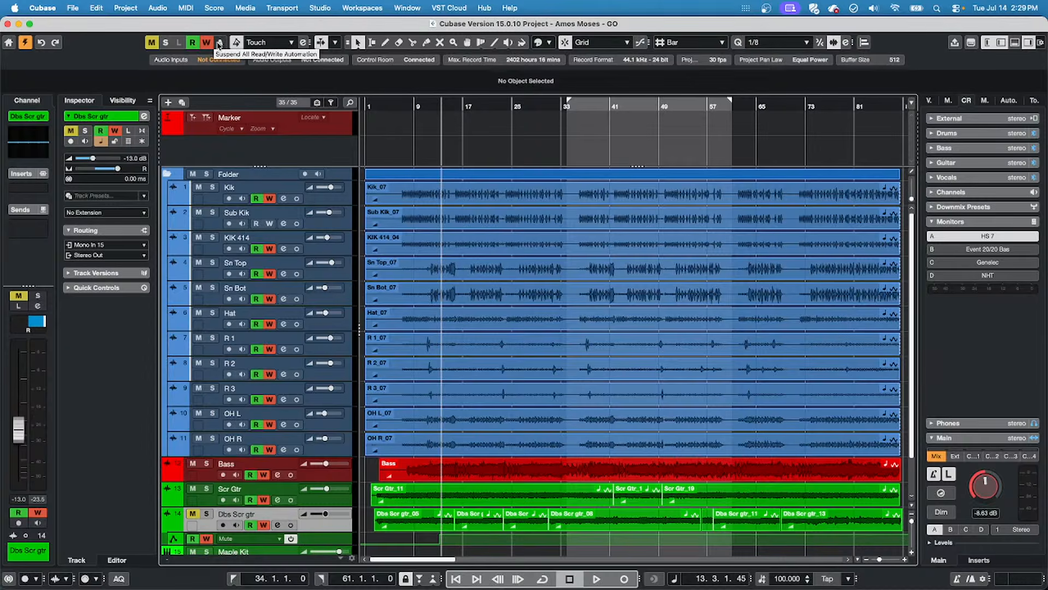
Resume playback, toggle solo on the Dbs Scr gtr track, leaving it soloed, and also solo the R 1 track.
{"action": "key", "text": "space"}
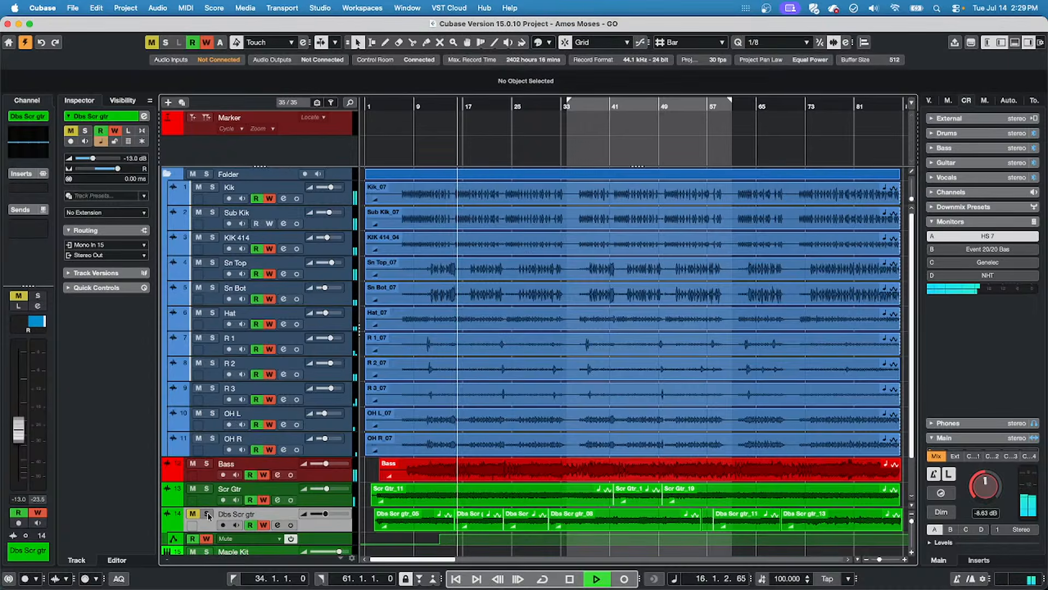
{"action": "scroll", "coordinate": [209, 503], "scroll_direction": "down", "scroll_amount": 2}
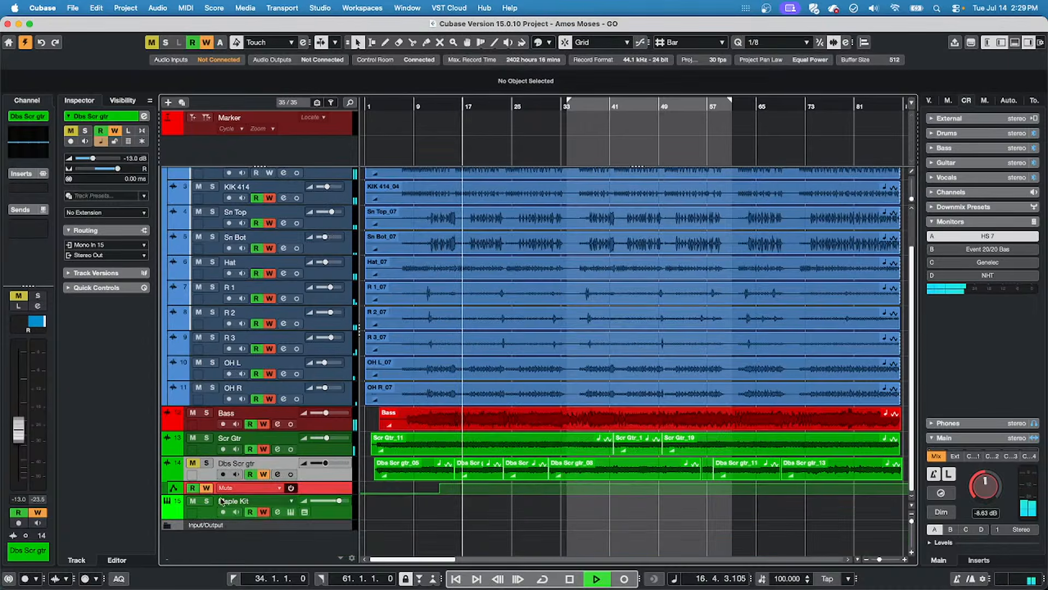
{"action": "left_click", "coordinate": [206, 463]}
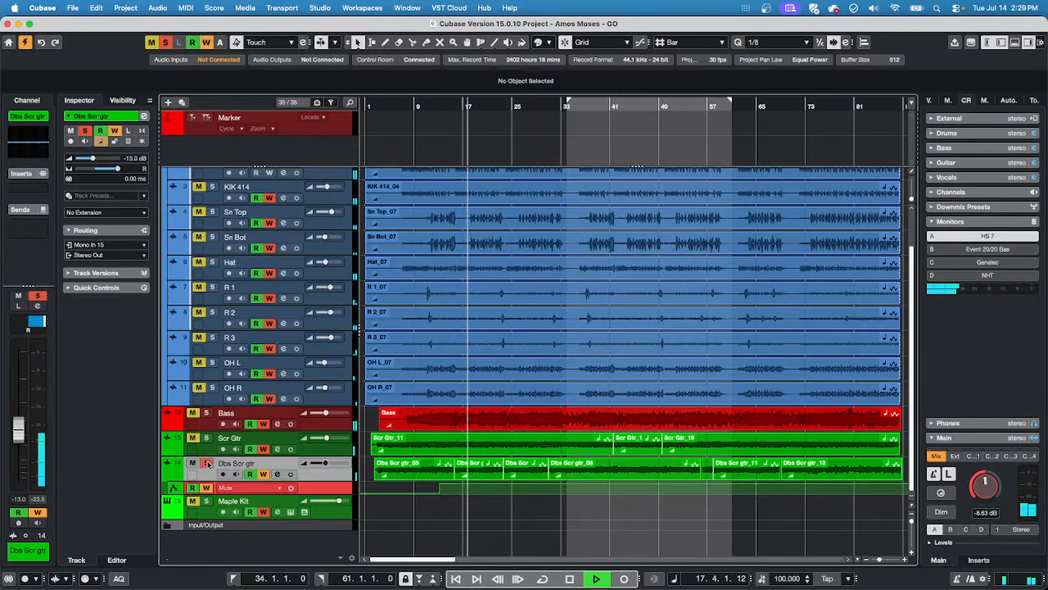
{"action": "left_click", "coordinate": [207, 463]}
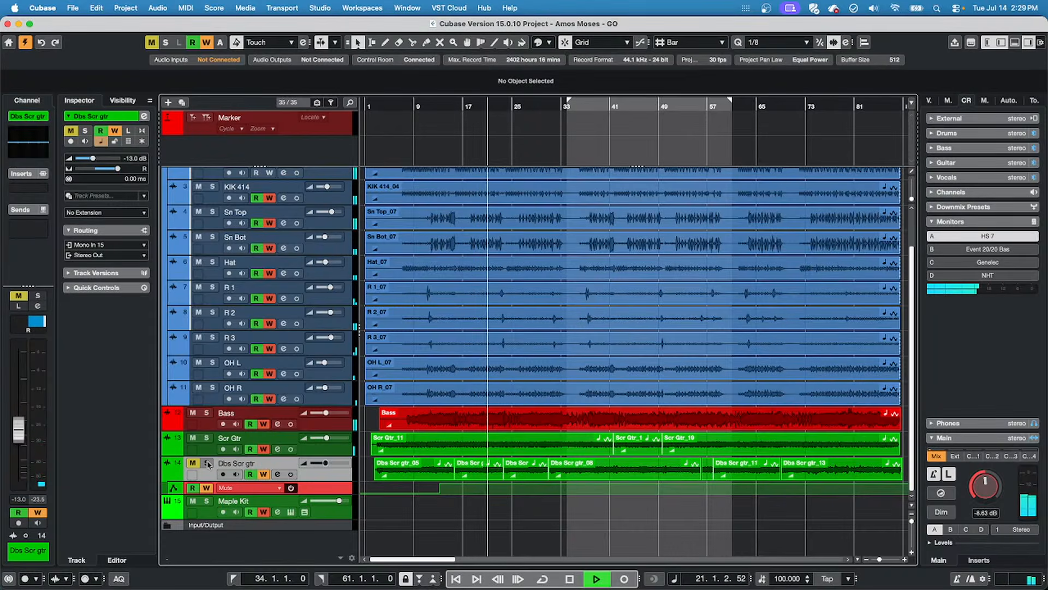
{"action": "left_click", "coordinate": [207, 463]}
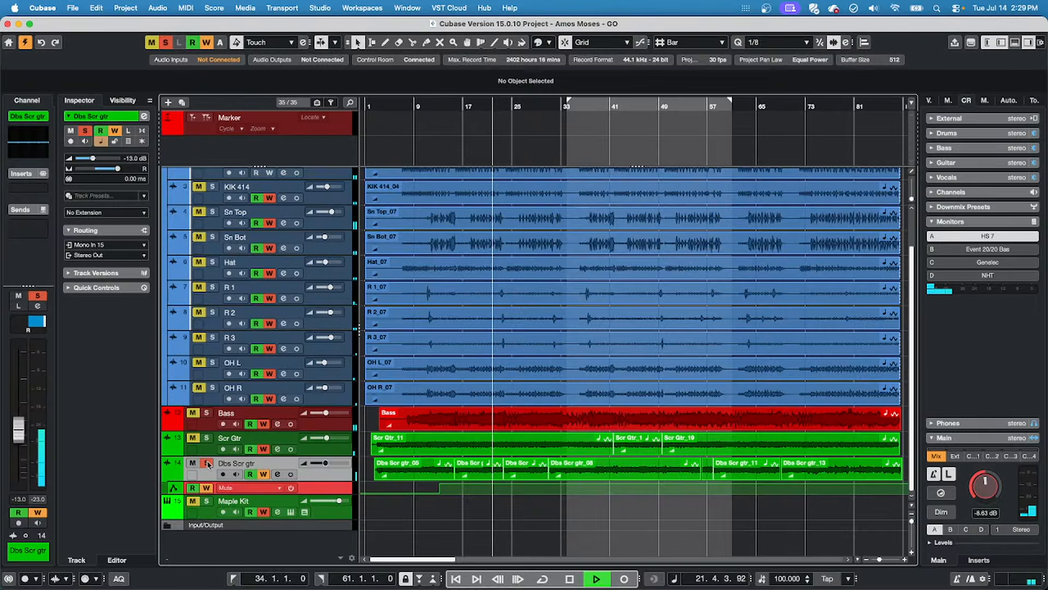
{"action": "left_click", "coordinate": [213, 287]}
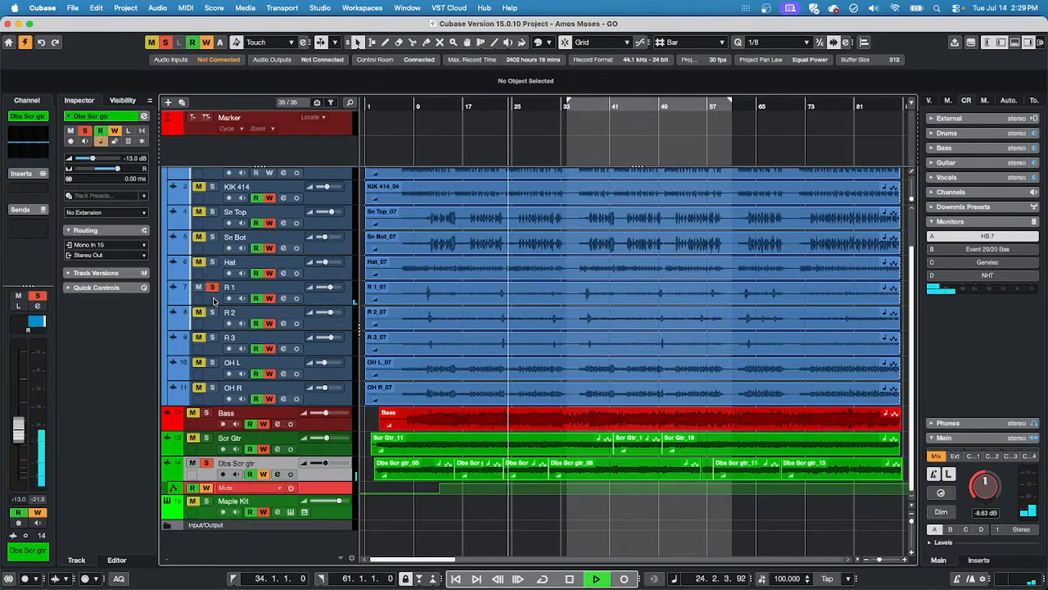
Unsolo the Dbs Scr gtr track, leave R 1 soloed, and stop playback.
{"action": "left_click", "coordinate": [207, 463]}
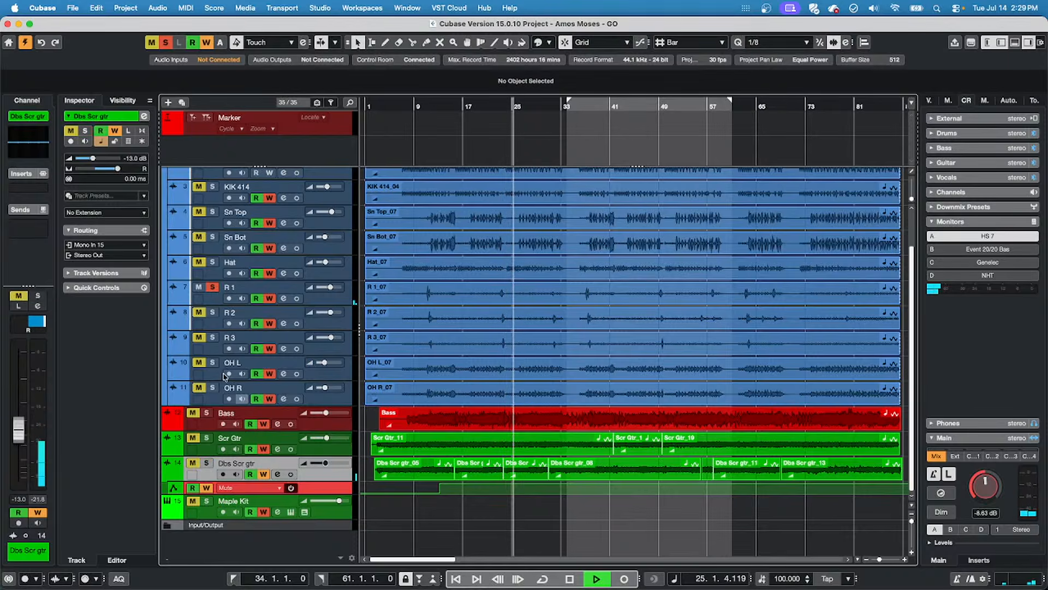
{"action": "left_click", "coordinate": [213, 287]}
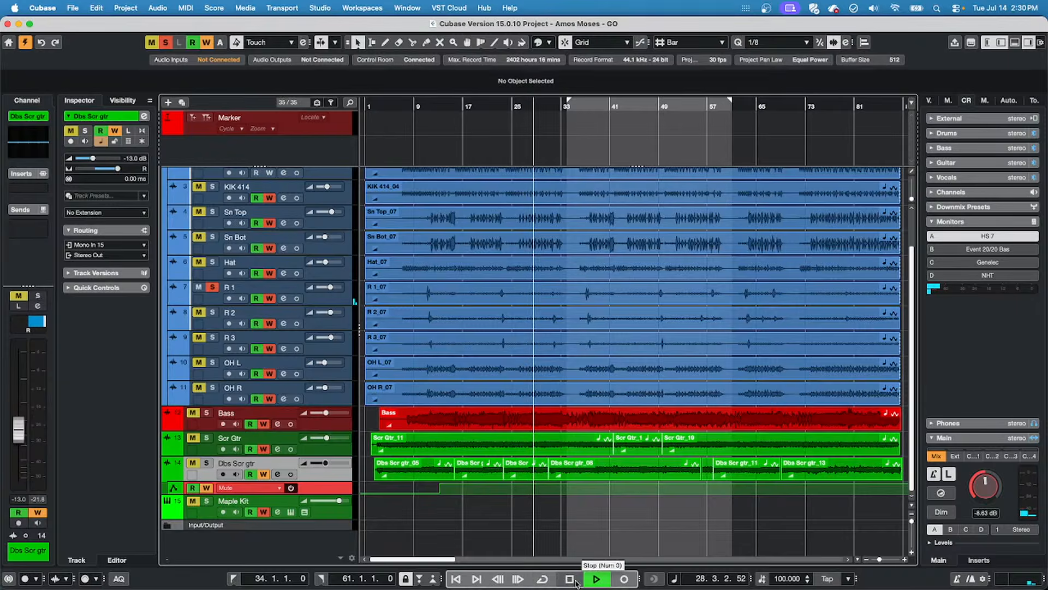
{"action": "key", "text": "space"}
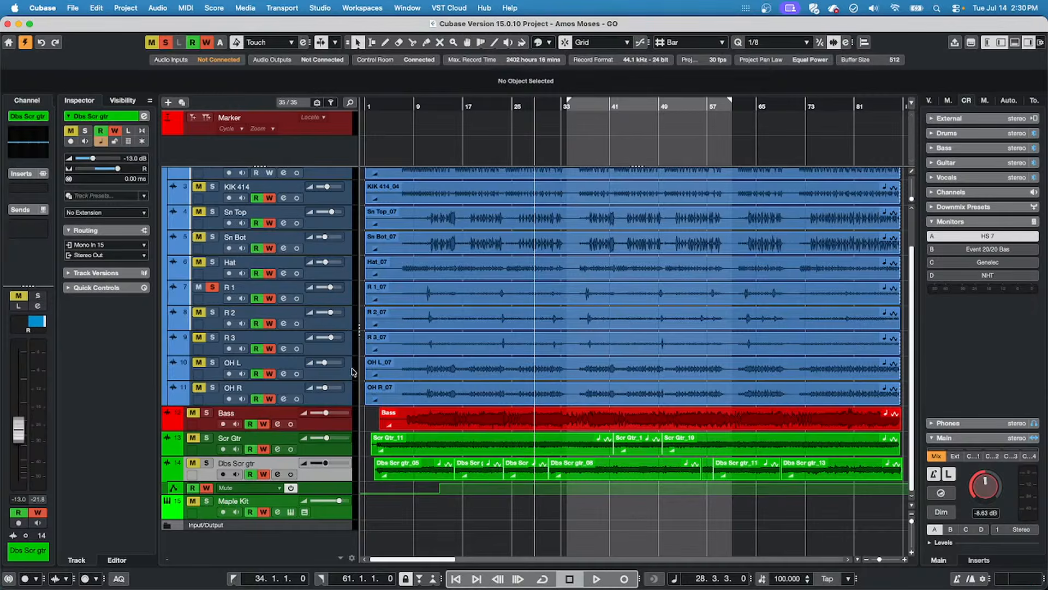
Select the tracks from Sn Top through Dbs Scr gtr and resume playback.
{"action": "scroll", "coordinate": [345, 470], "scroll_direction": "up", "scroll_amount": 2}
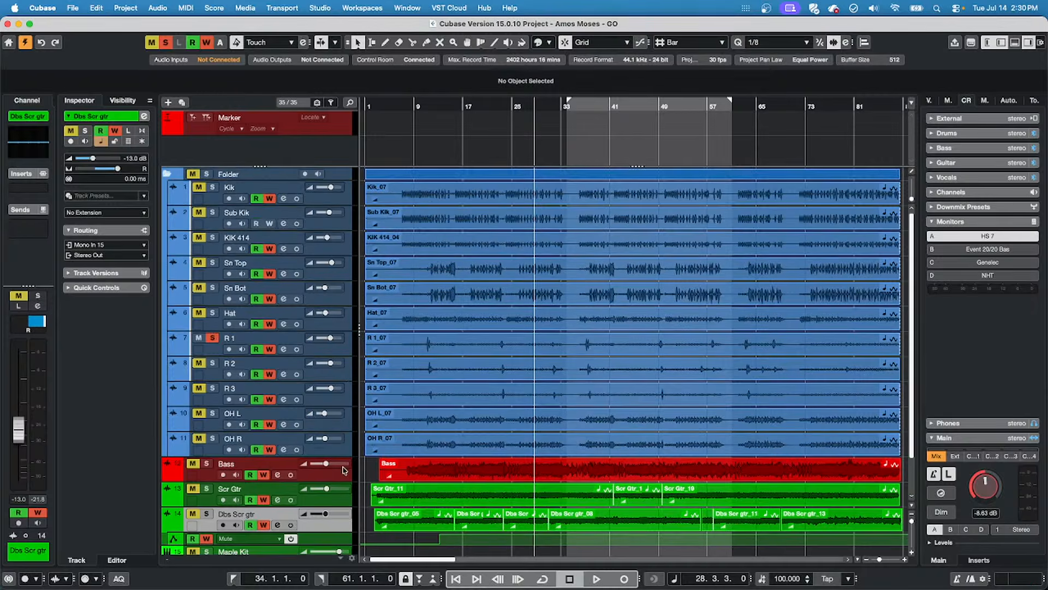
{"action": "left_click", "coordinate": [338, 237]}
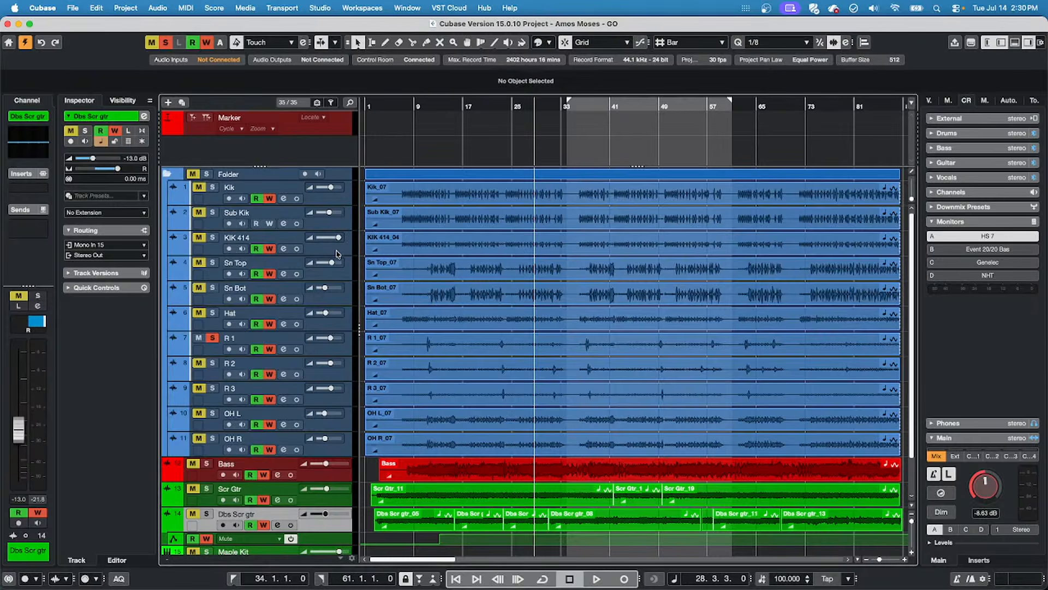
{"action": "left_click", "coordinate": [346, 273], "text": "shift"}
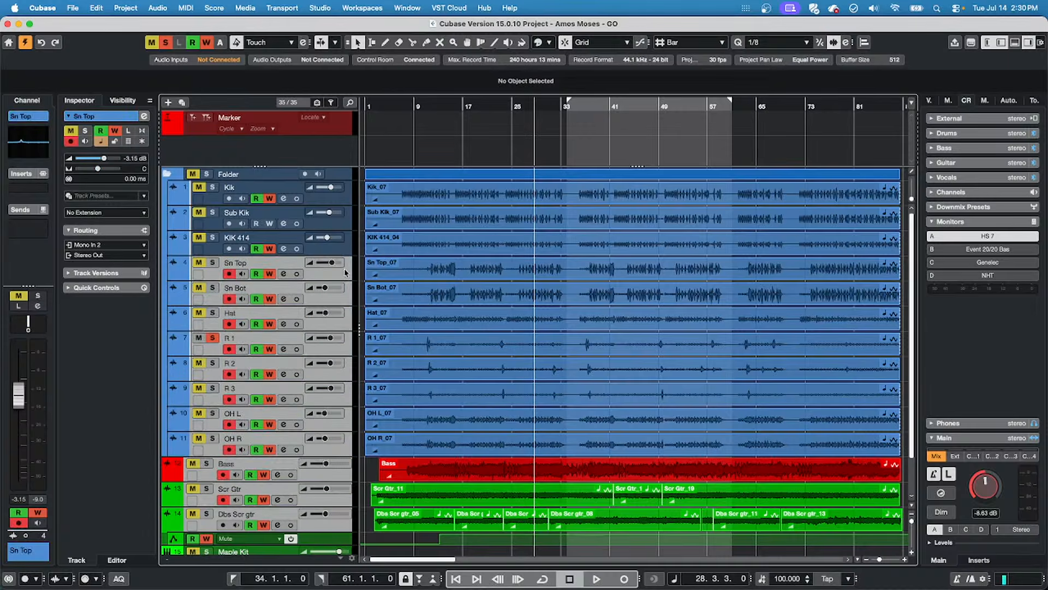
{"action": "key", "text": "space"}
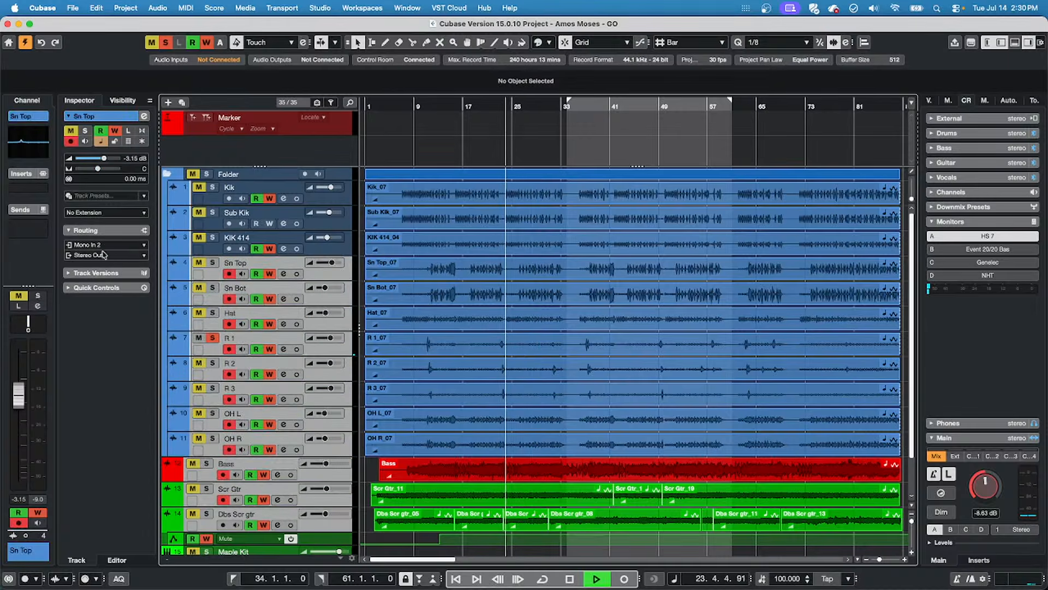
Toggle Write automation off and back on for all tracks, and clear all active solos.
{"action": "left_click", "coordinate": [204, 44]}
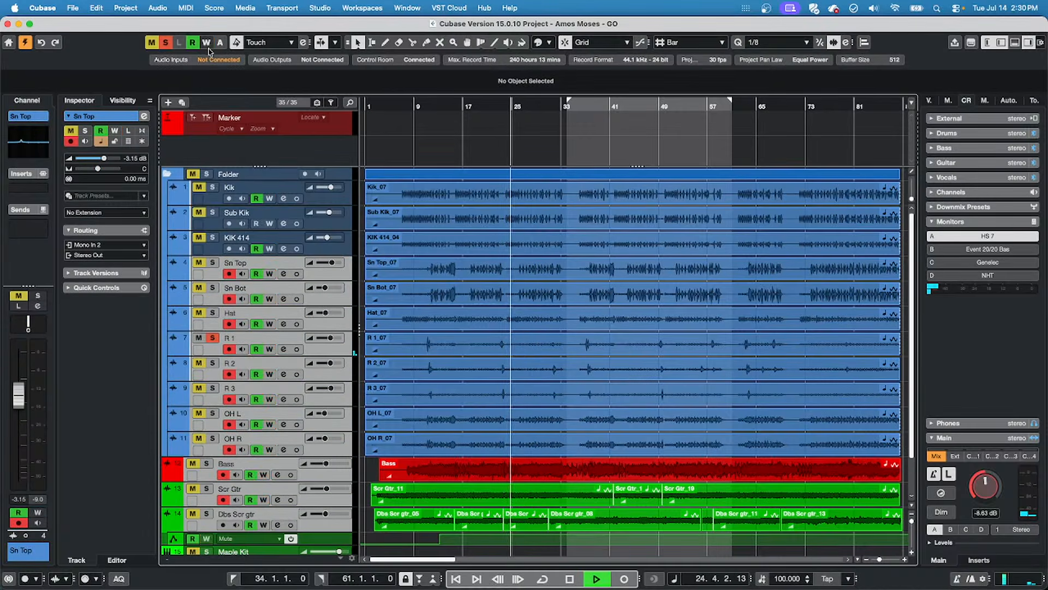
{"action": "left_click", "coordinate": [207, 42]}
{"action": "left_click", "coordinate": [165, 42]}
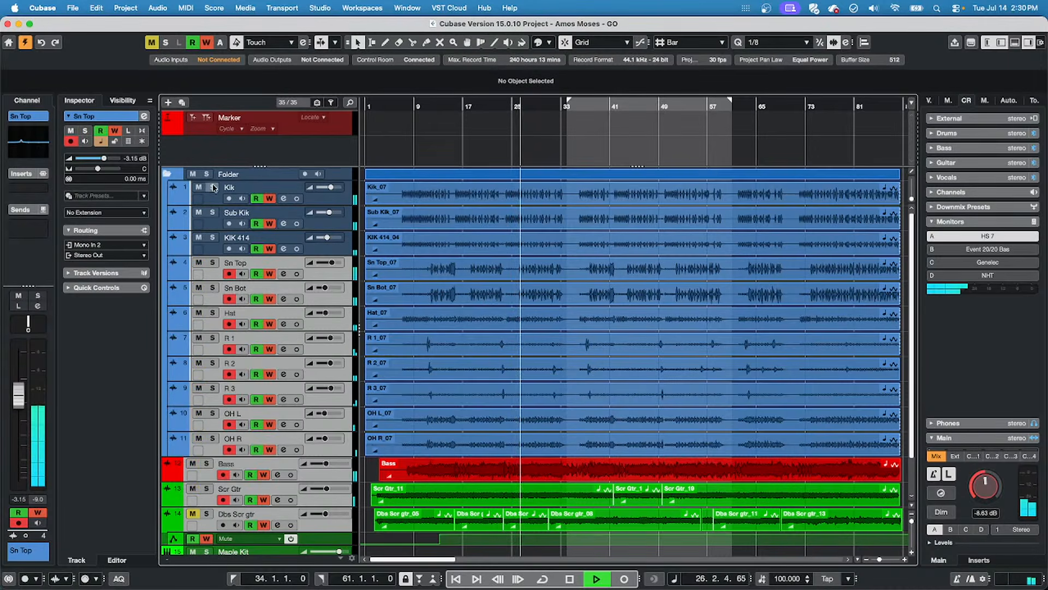
Solo and unsolo the KIK 414 track during playback, and stop playback.
{"action": "left_click", "coordinate": [213, 238]}
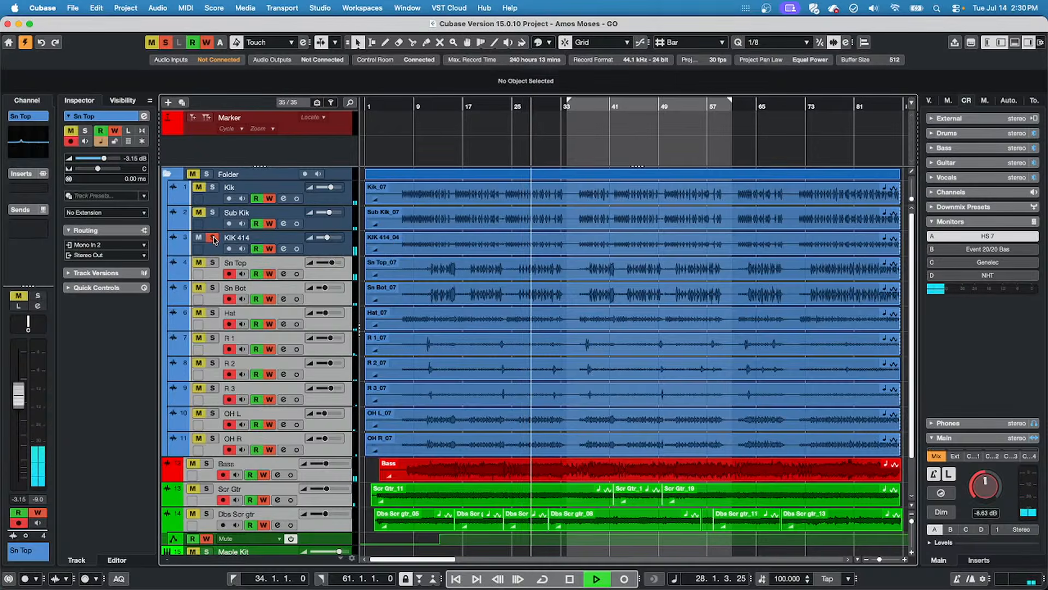
{"action": "left_click", "coordinate": [214, 238]}
{"action": "key", "text": "space"}
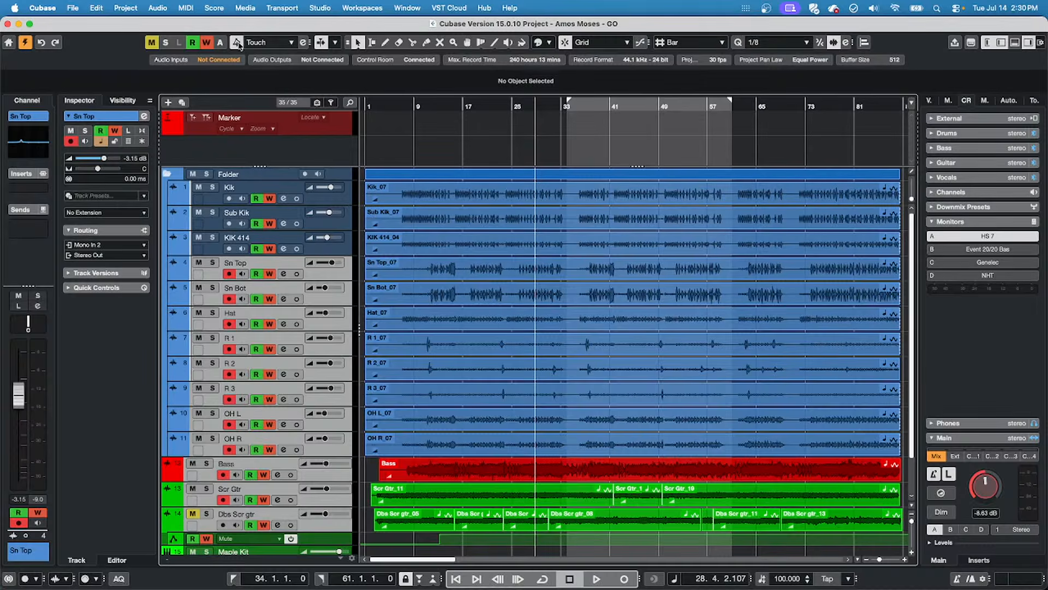
Open the Automation panel, suspend writing for Mute, and move the panel clear of the track list.
{"action": "left_click", "coordinate": [304, 42]}
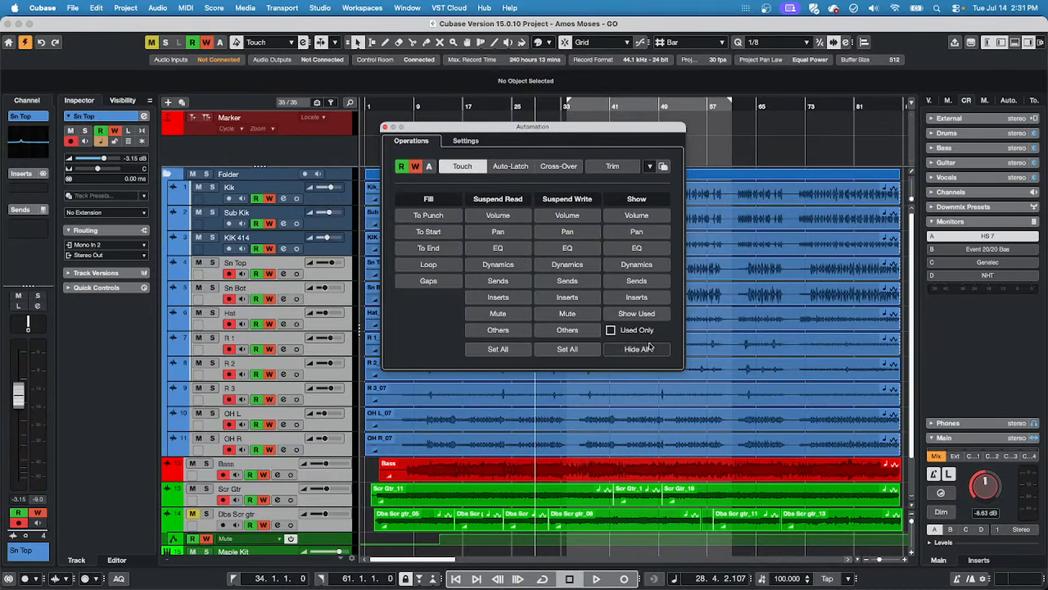
{"action": "left_click", "coordinate": [571, 315]}
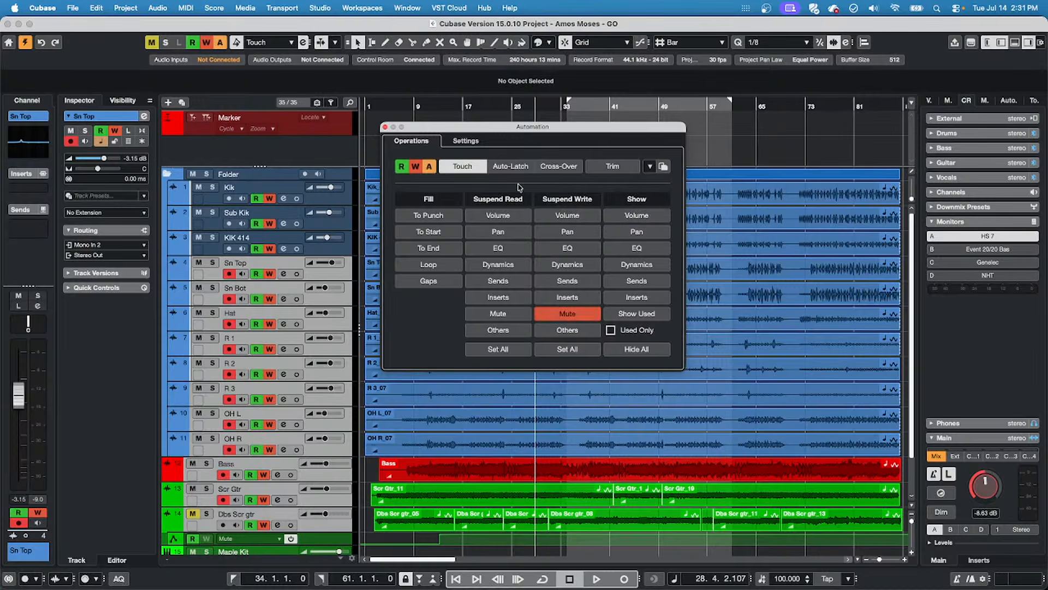
{"action": "left_click_drag", "start_coordinate": [494, 127], "coordinate": [742, 269]}
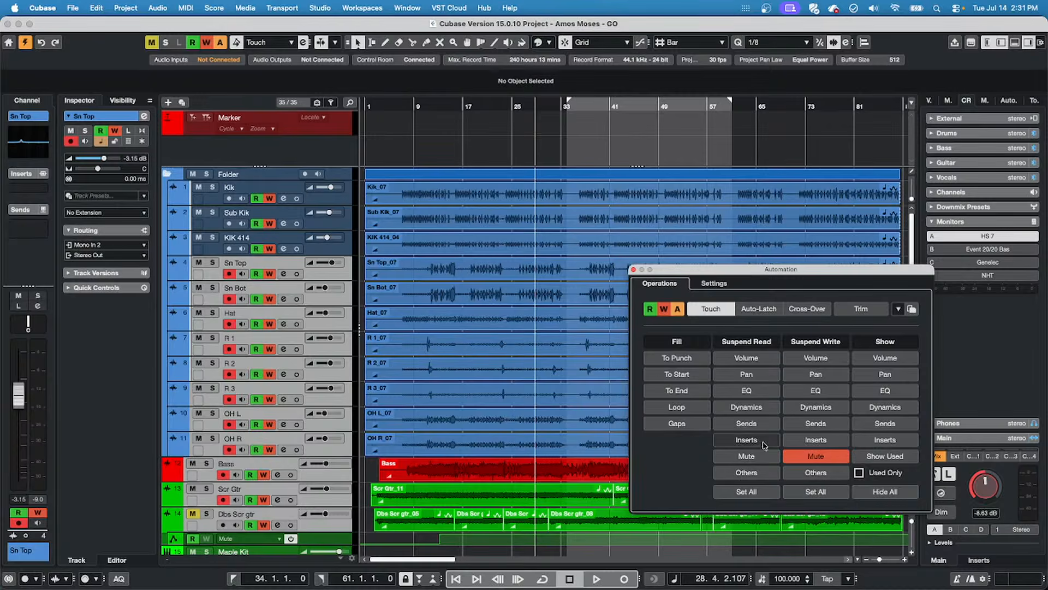
Toggle the Suspend Write setting for Mute repeatedly, leaving it switched on.
{"action": "left_click", "coordinate": [834, 461]}
{"action": "left_click", "coordinate": [830, 459]}
{"action": "left_click", "coordinate": [830, 460]}
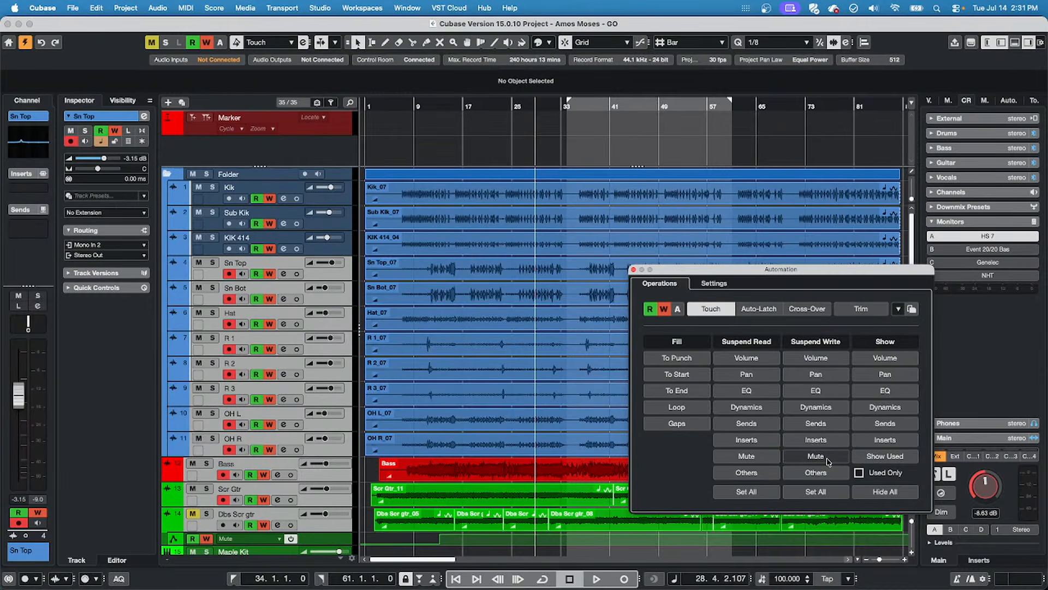
{"action": "left_click", "coordinate": [829, 461]}
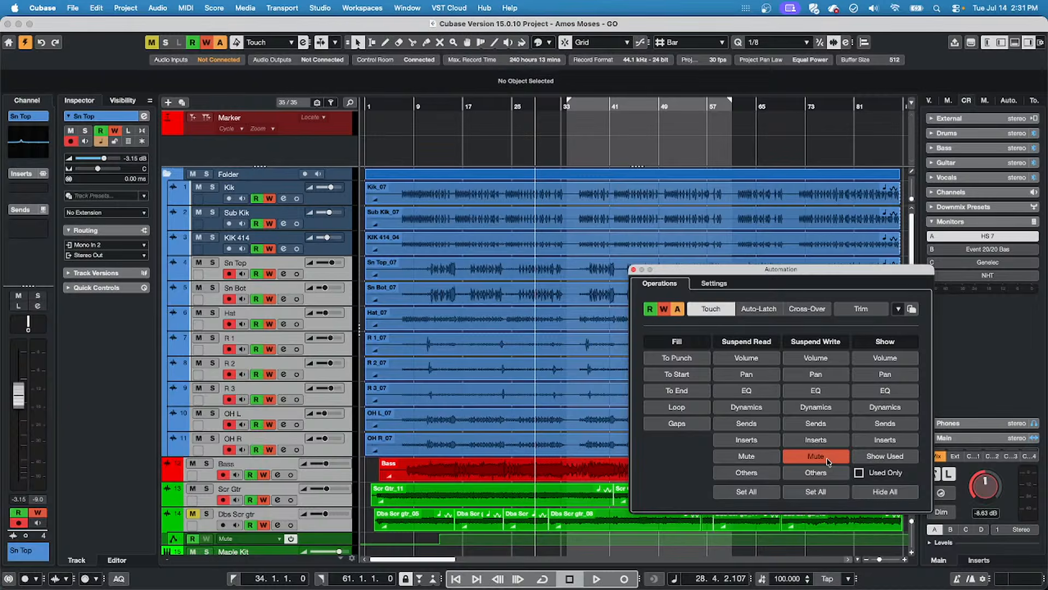
{"action": "left_click", "coordinate": [829, 461]}
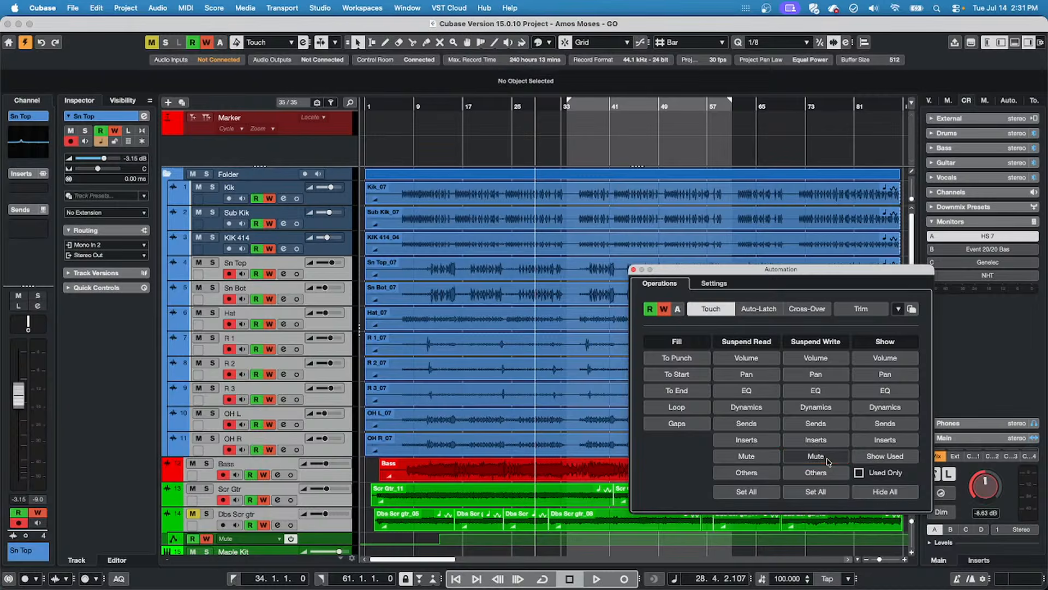
{"action": "left_click", "coordinate": [829, 461]}
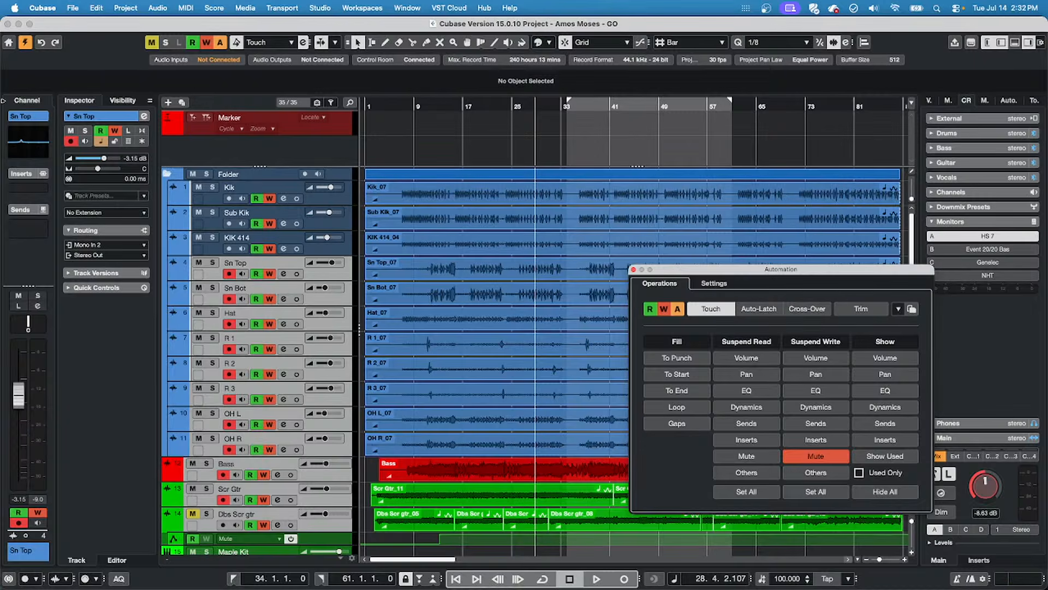
Revert the Amos Moses - GO project to its previously saved version.
{"action": "left_click", "coordinate": [79, 9]}
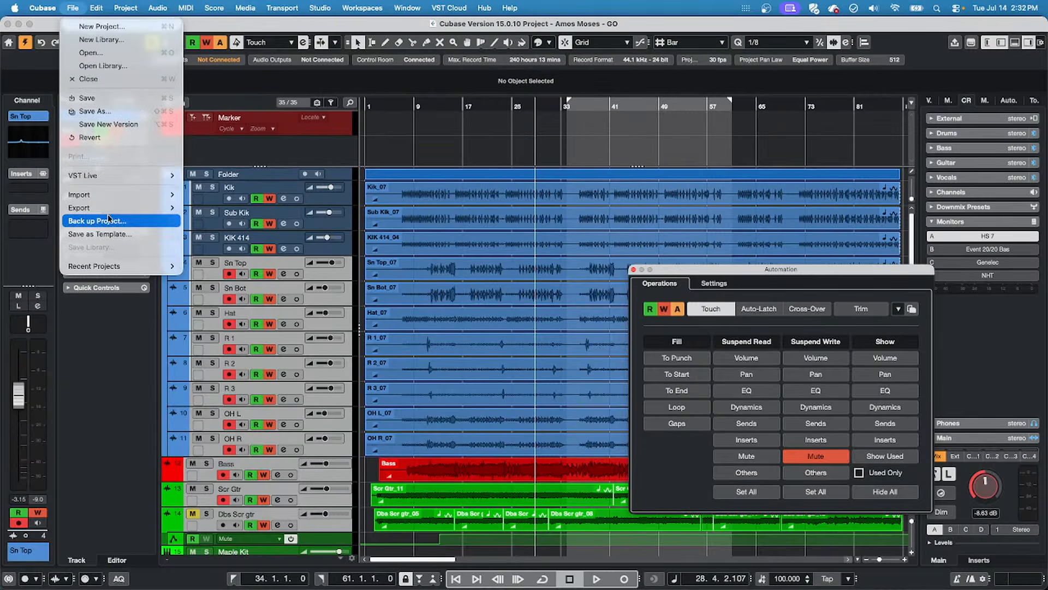
{"action": "left_click", "coordinate": [90, 137]}
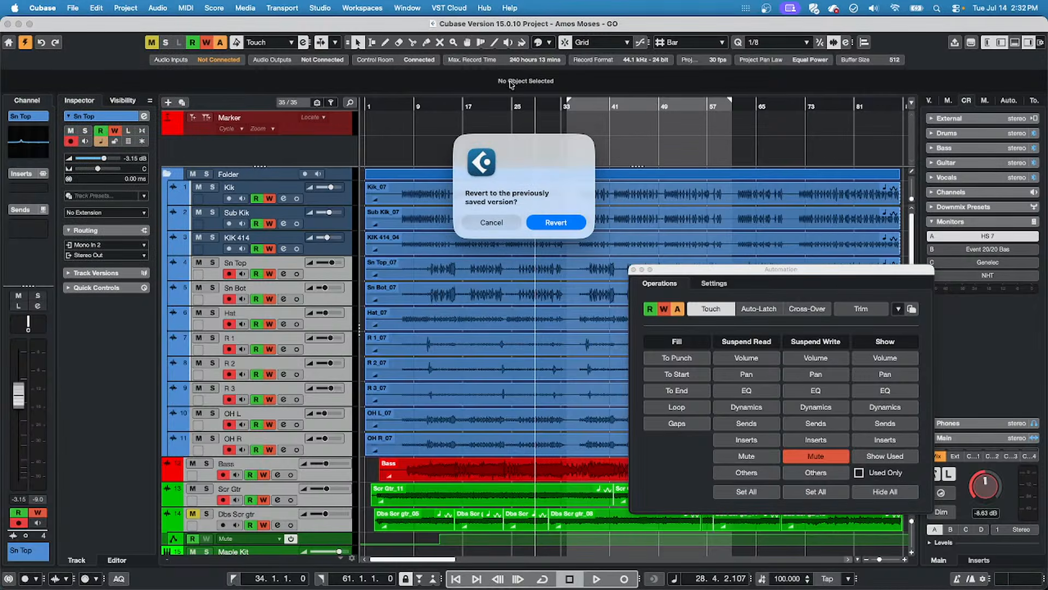
{"action": "left_click", "coordinate": [555, 222]}
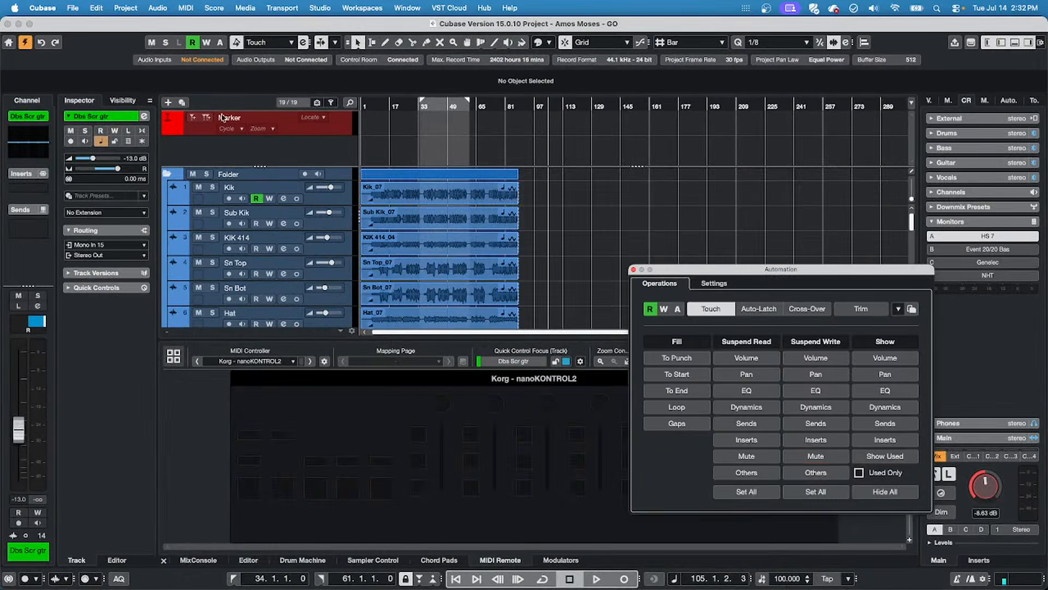
Open the recent project Live Stream start.cpr and close the Automation panel.
{"action": "left_click", "coordinate": [73, 9]}
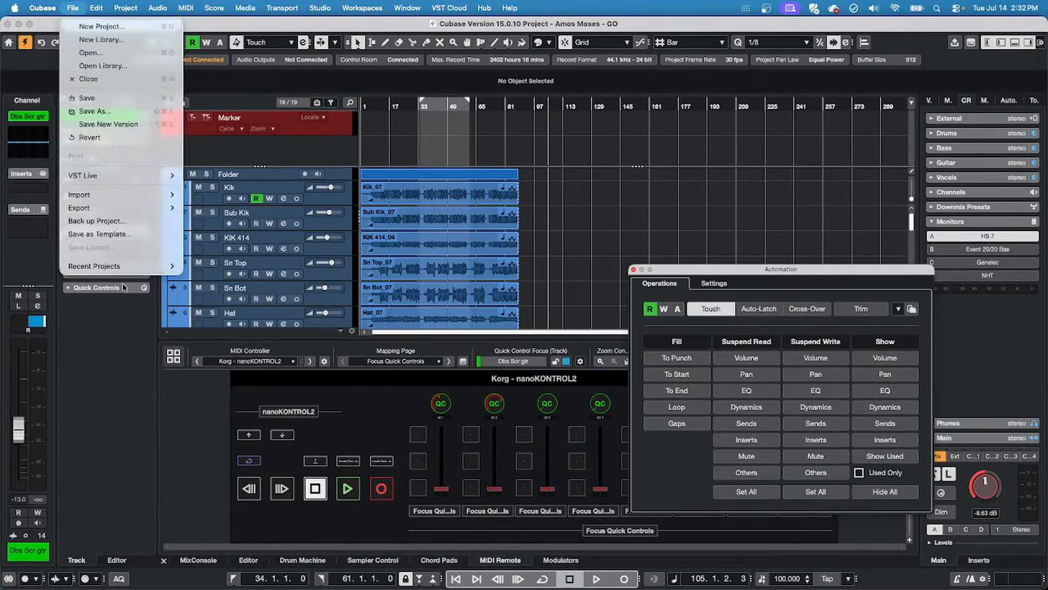
{"action": "mouse_move", "coordinate": [132, 273]}
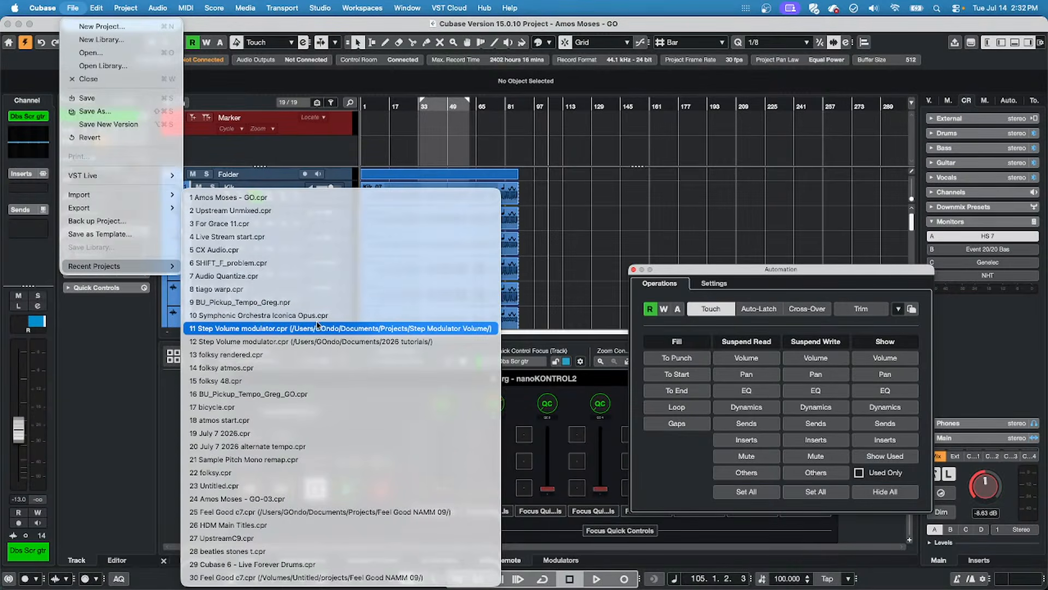
{"action": "left_click", "coordinate": [314, 236]}
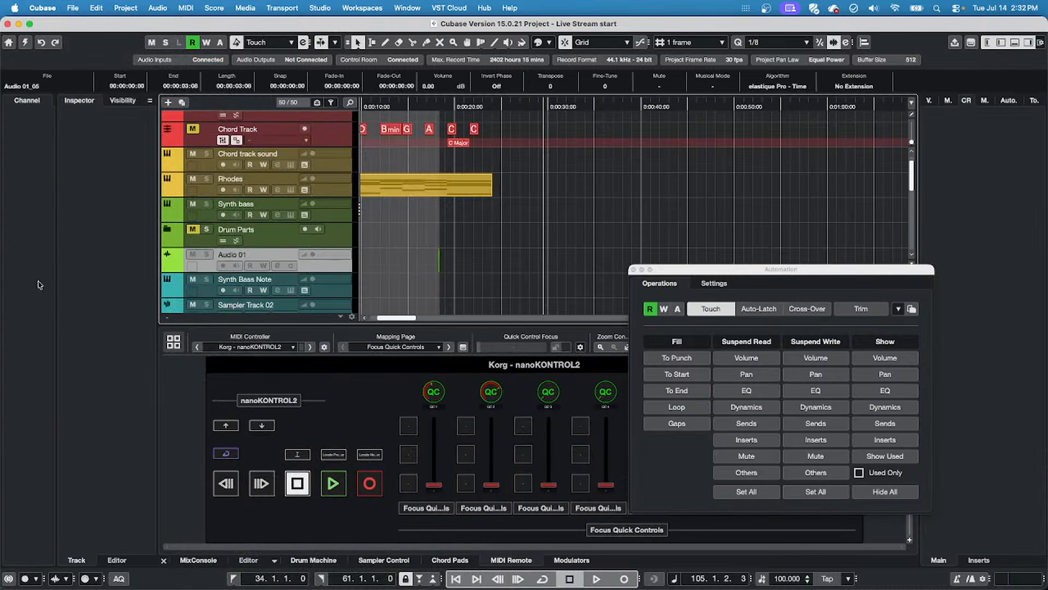
{"action": "left_click", "coordinate": [633, 270]}
Unmute the Violoncello I event on the cello track with the Mute tool.
{"action": "scroll", "coordinate": [524, 267], "scroll_direction": "down", "scroll_amount": 10}
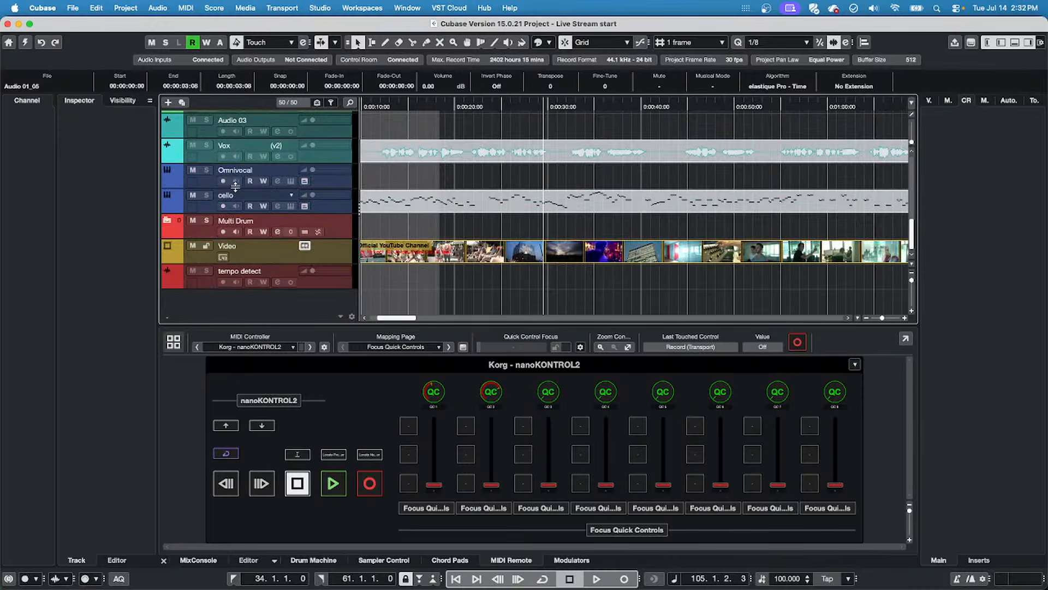
{"action": "right_click", "coordinate": [391, 208]}
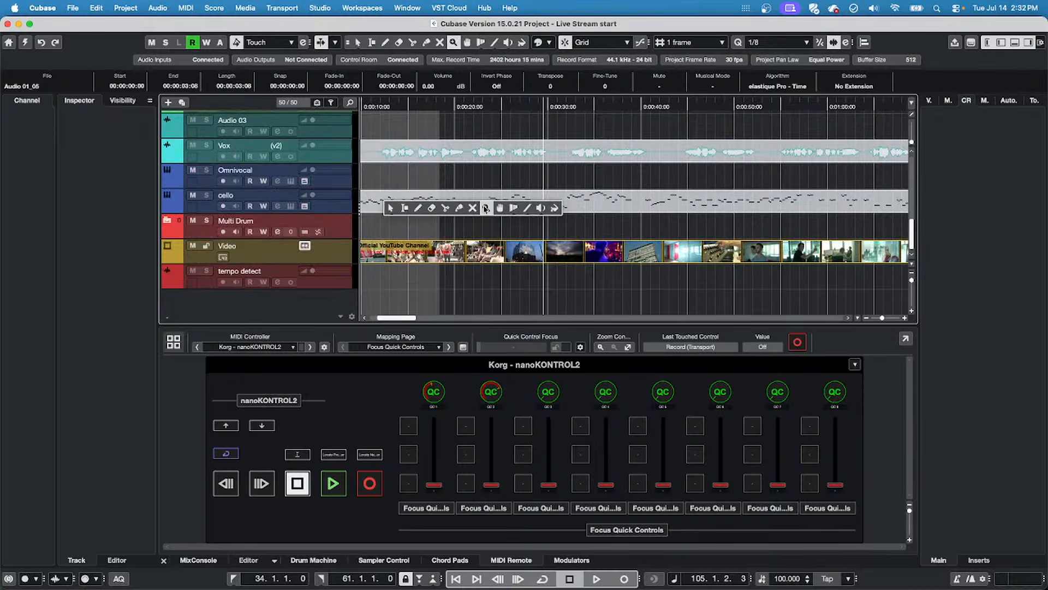
{"action": "left_click", "coordinate": [472, 208]}
{"action": "left_click", "coordinate": [378, 202]}
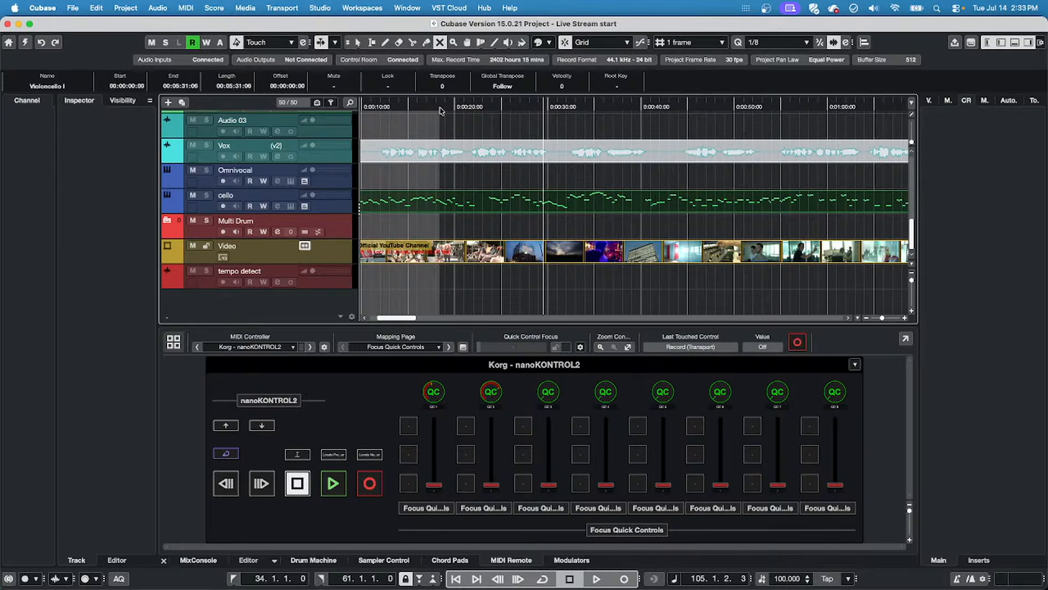
Move the project cursor back to about bar 6 and switch the ruler format to Bars+Beats.
{"action": "left_click_drag", "start_coordinate": [397, 107], "coordinate": [379, 107]}
{"action": "right_click", "coordinate": [434, 104]}
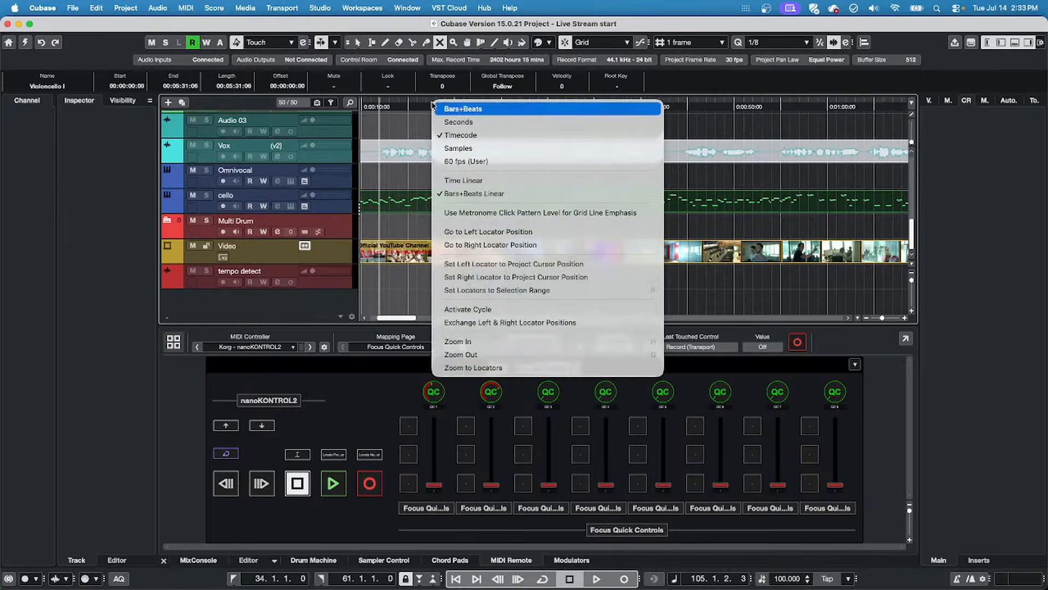
{"action": "left_click", "coordinate": [460, 109]}
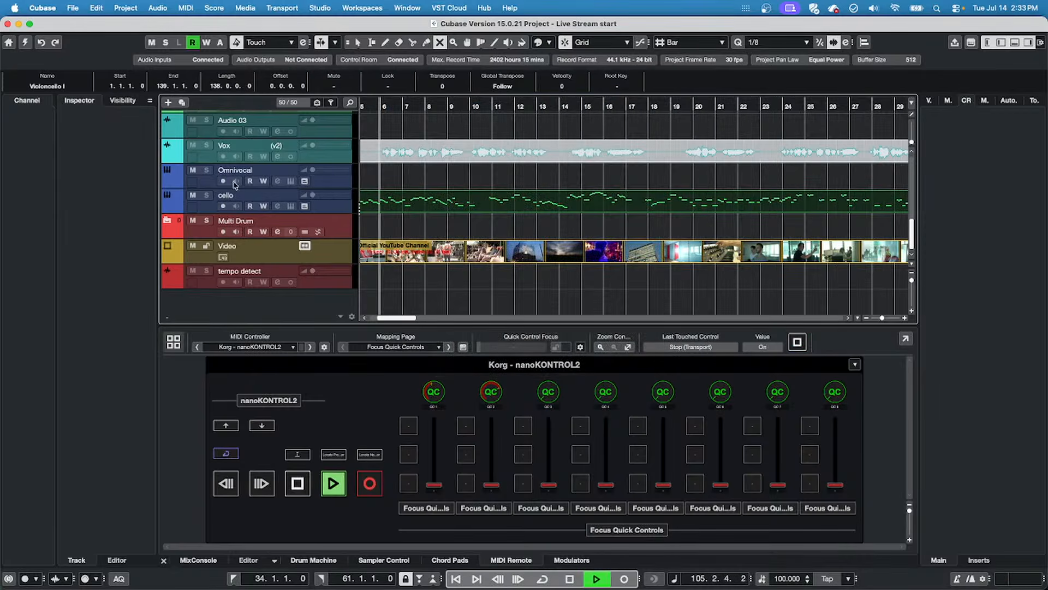
Activate the Live Stream start project and play it from bar 1 with the cello track soloed.
{"action": "left_click", "coordinate": [25, 42]}
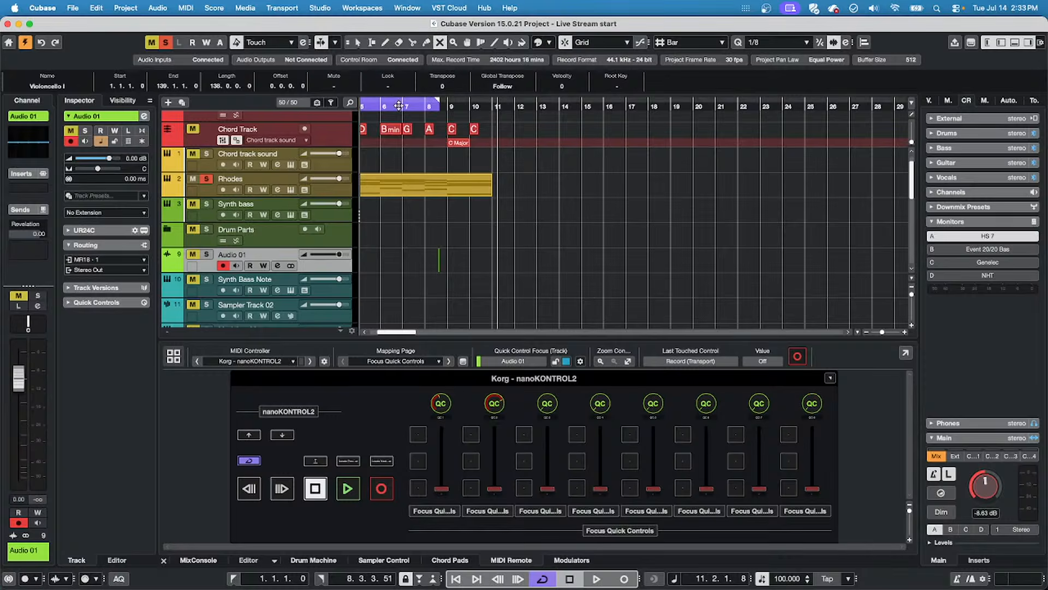
{"action": "scroll", "coordinate": [702, 302], "scroll_direction": "down", "scroll_amount": 10}
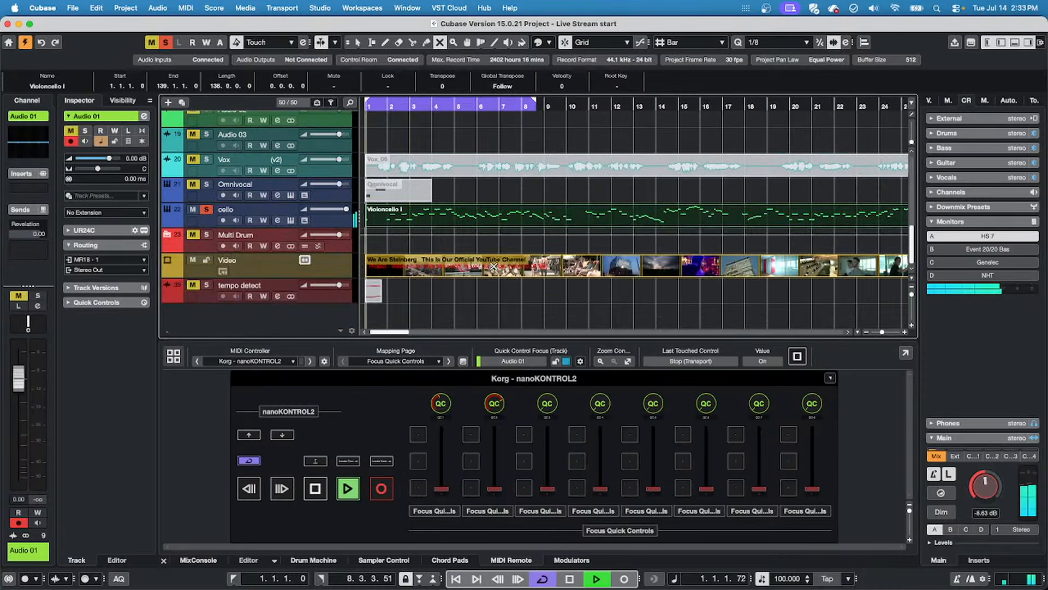
{"action": "scroll", "coordinate": [461, 207], "scroll_direction": "up", "scroll_amount": 5}
{"action": "scroll", "coordinate": [461, 206], "scroll_direction": "up", "scroll_amount": 5}
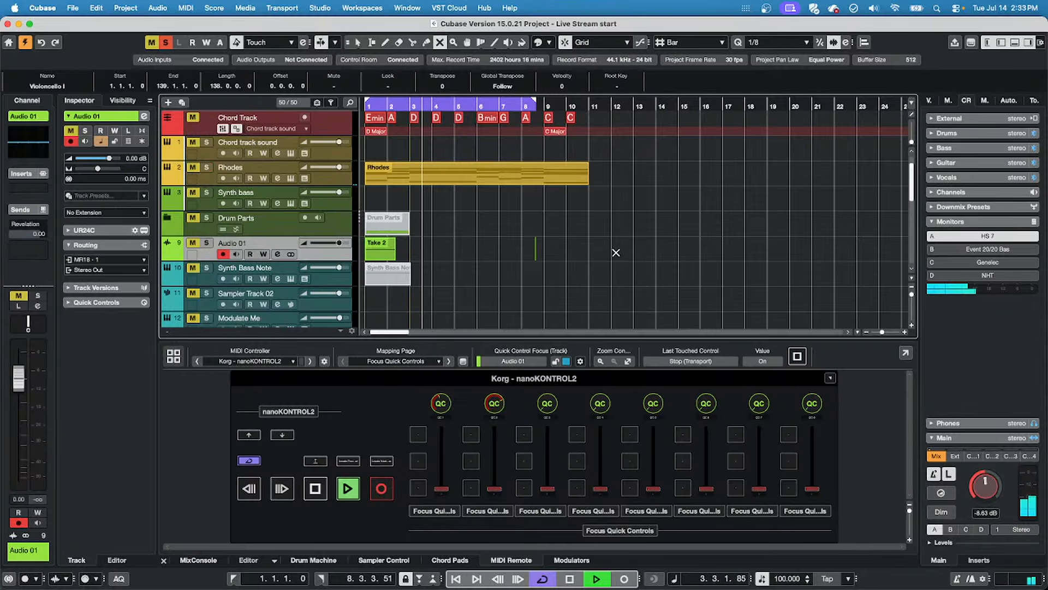
Split the Violoncello I event on the cello track at bar 15.
{"action": "scroll", "coordinate": [617, 252], "scroll_direction": "down", "scroll_amount": 8}
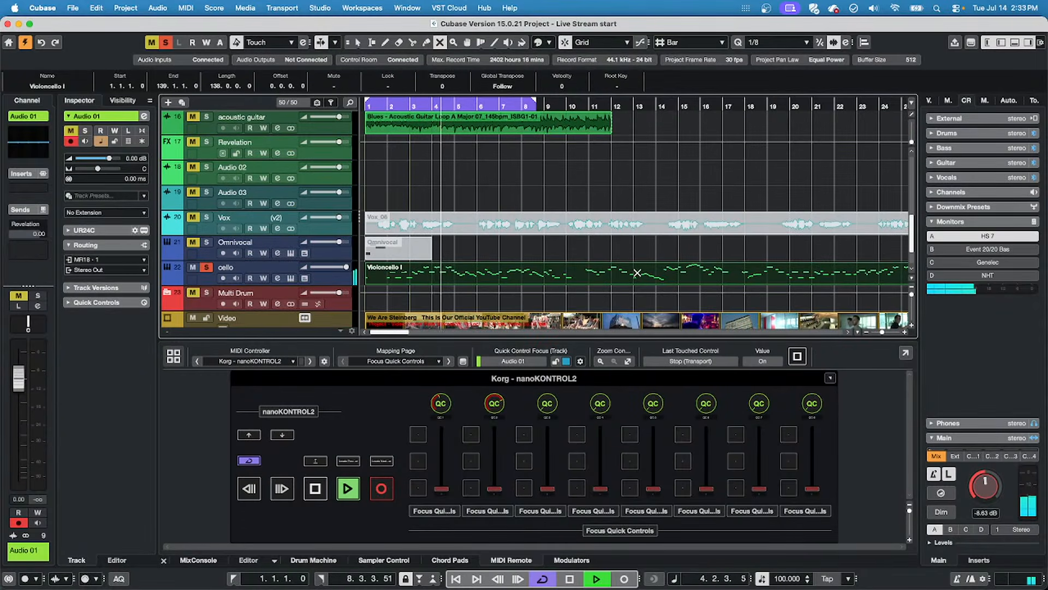
{"action": "right_click", "coordinate": [618, 277]}
{"action": "left_click", "coordinate": [620, 276]}
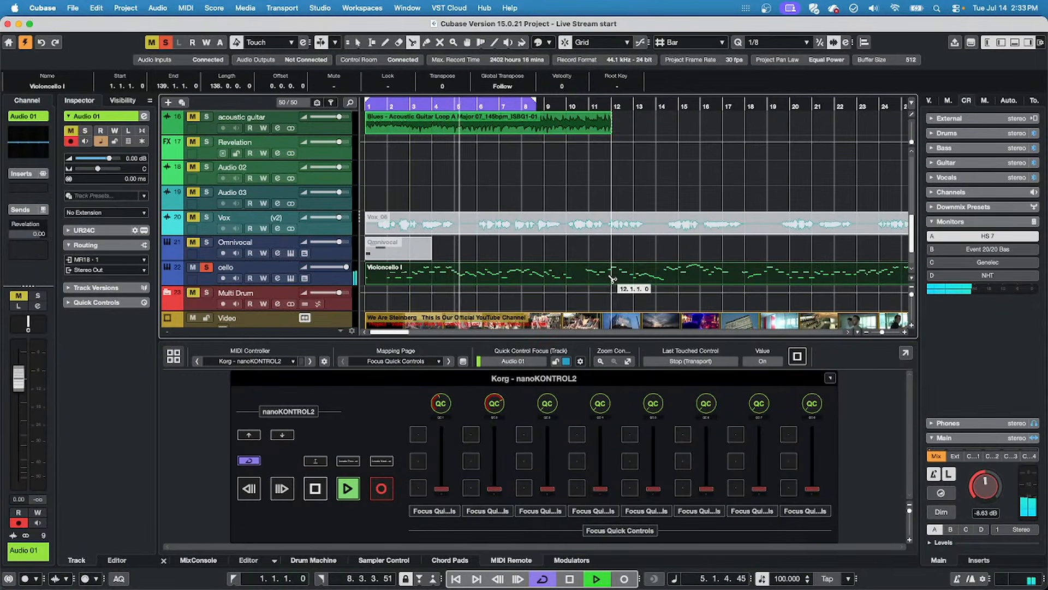
{"action": "left_click", "coordinate": [673, 279]}
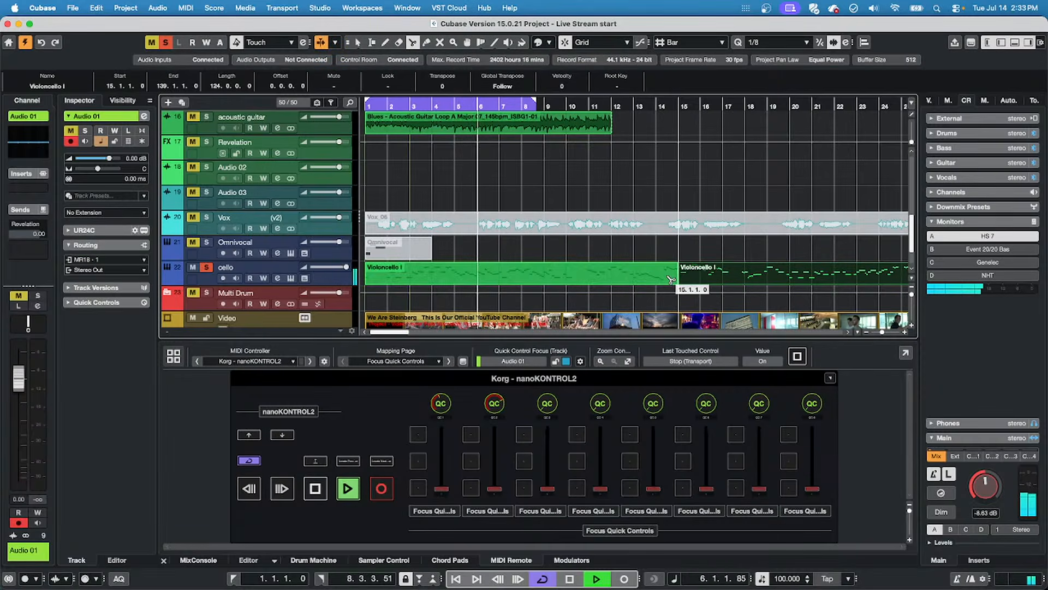
Render the first Violoncello I event in place as one event, using Dry (Transfer Channel Settings) processing.
{"action": "key", "text": "1"}
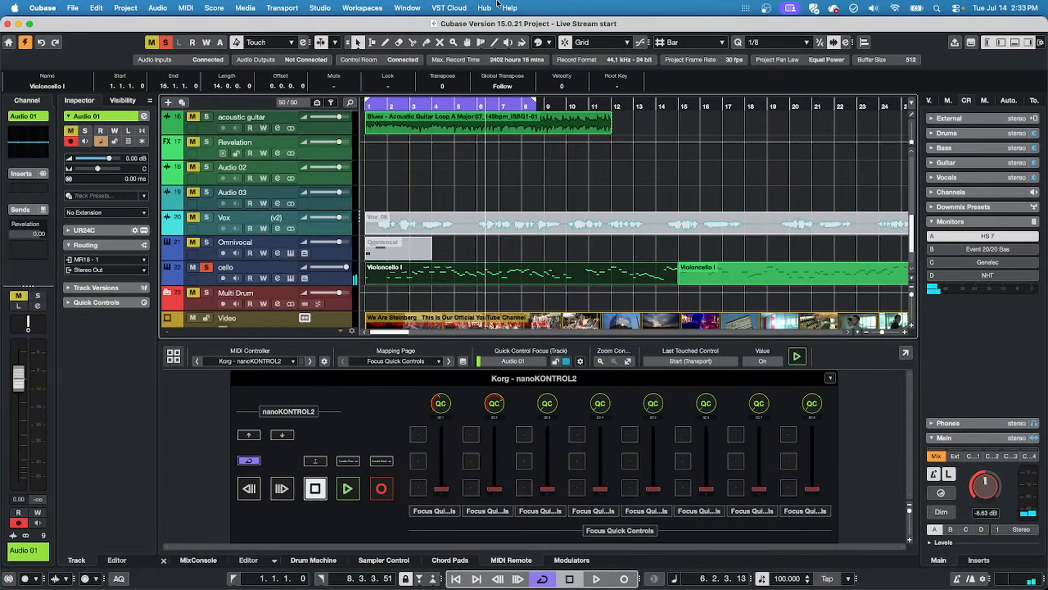
{"action": "left_click", "coordinate": [73, 8]}
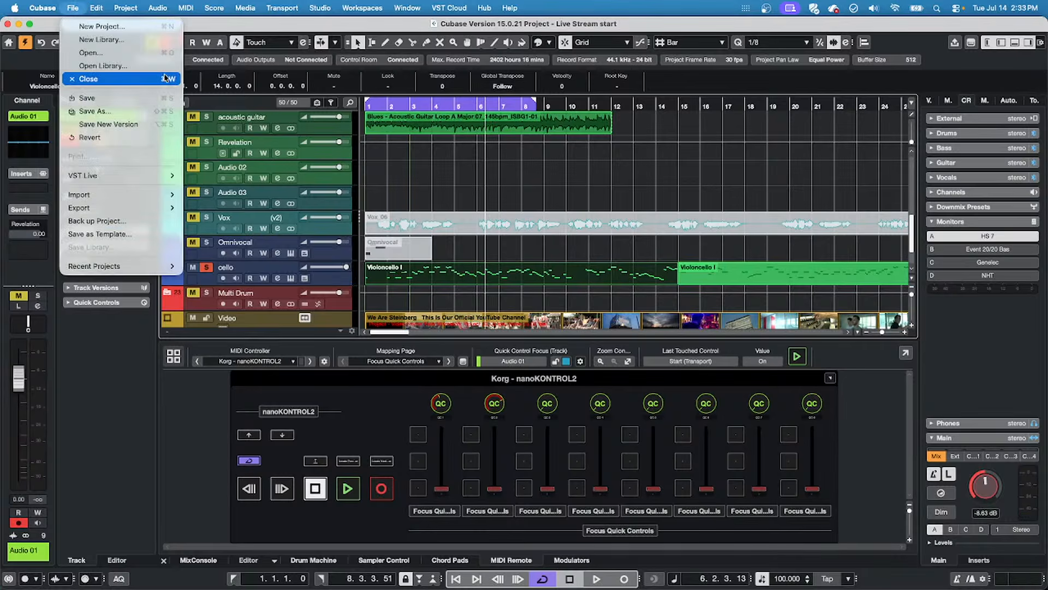
{"action": "mouse_move", "coordinate": [131, 208]}
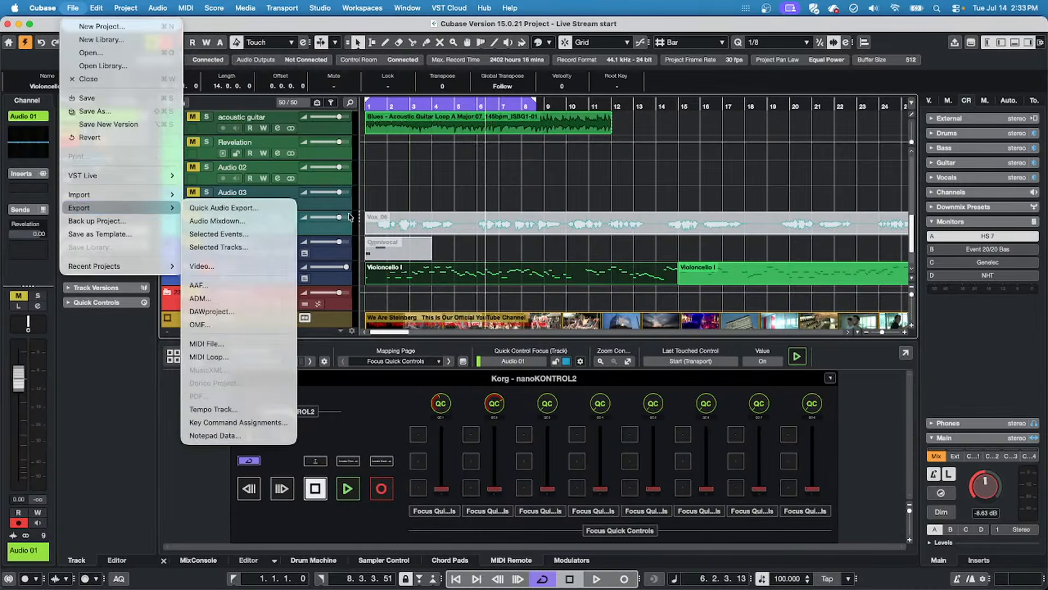
{"action": "mouse_move", "coordinate": [30, 4]}
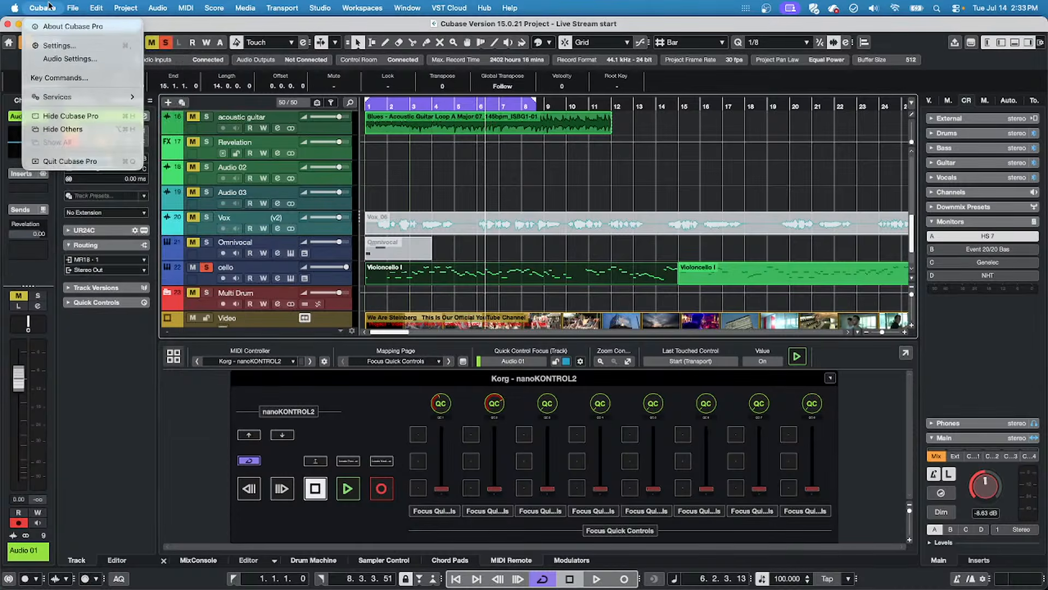
{"action": "mouse_move", "coordinate": [96, 7]}
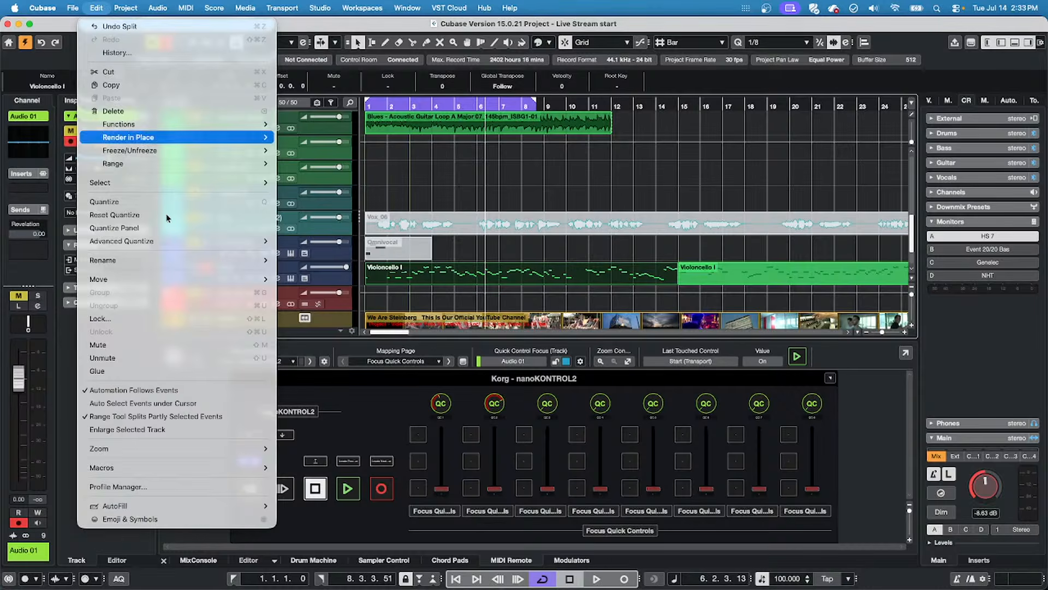
{"action": "mouse_move", "coordinate": [177, 137]}
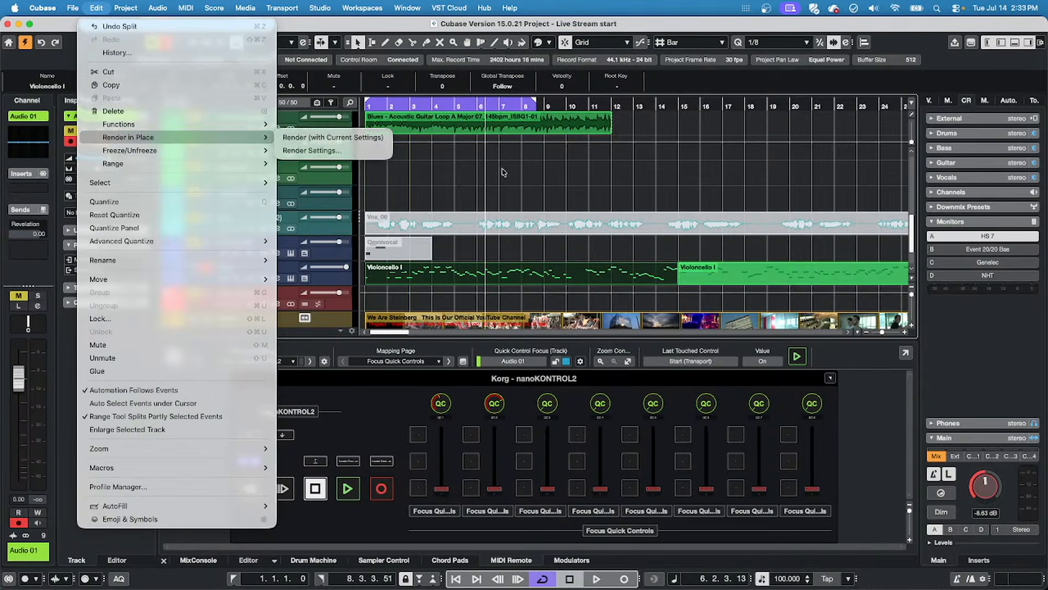
{"action": "left_click", "coordinate": [311, 150]}
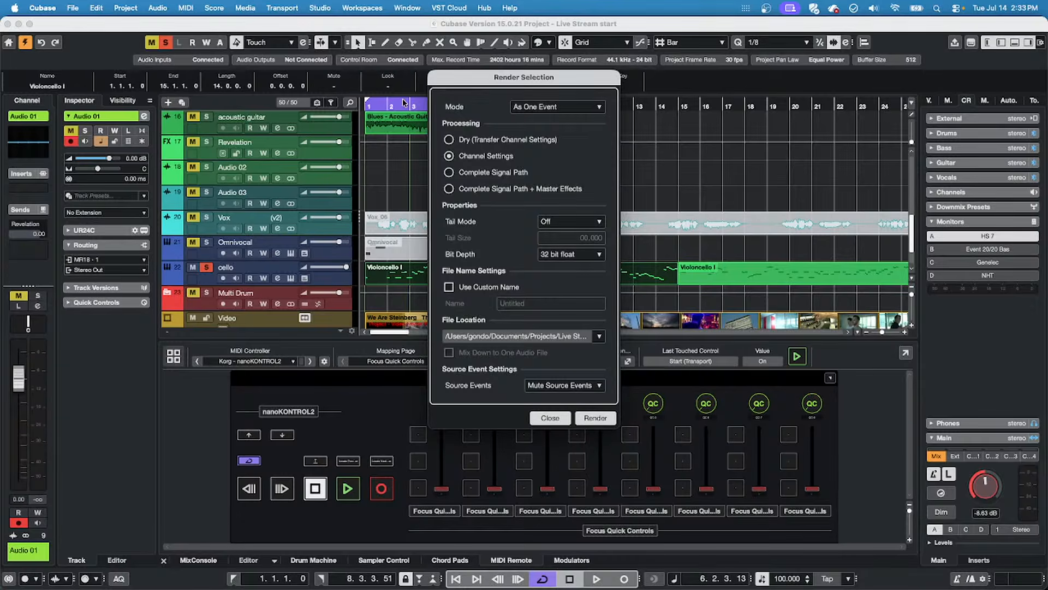
{"action": "left_click", "coordinate": [450, 138]}
{"action": "left_click", "coordinate": [596, 418]}
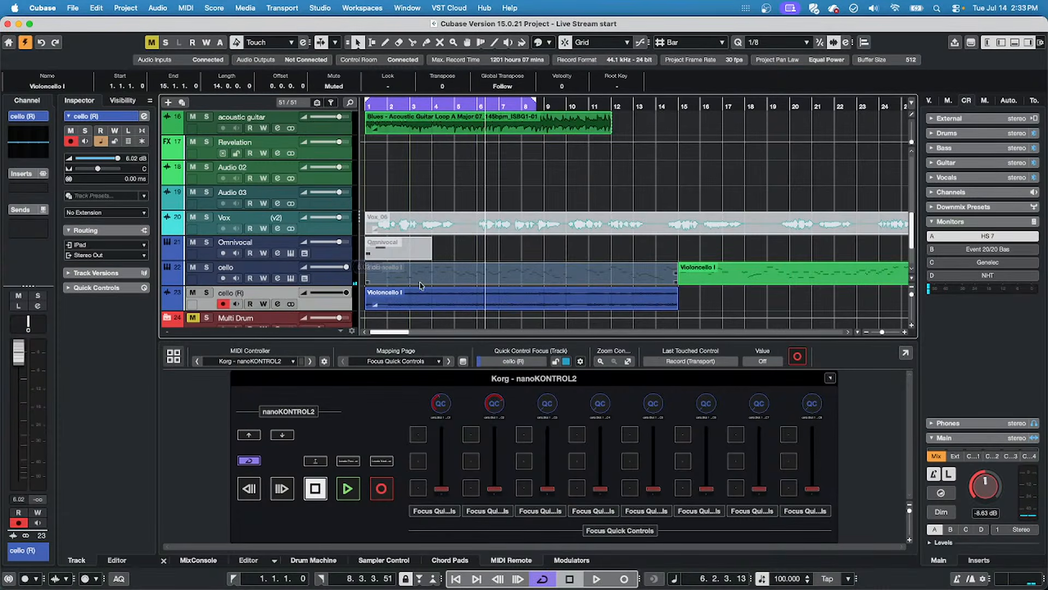
Audition the rendered Violoncello I event on the cello (R) track with the Play tool from about bars 3 and 5.
{"action": "left_click", "coordinate": [441, 308]}
{"action": "right_click", "coordinate": [441, 307]}
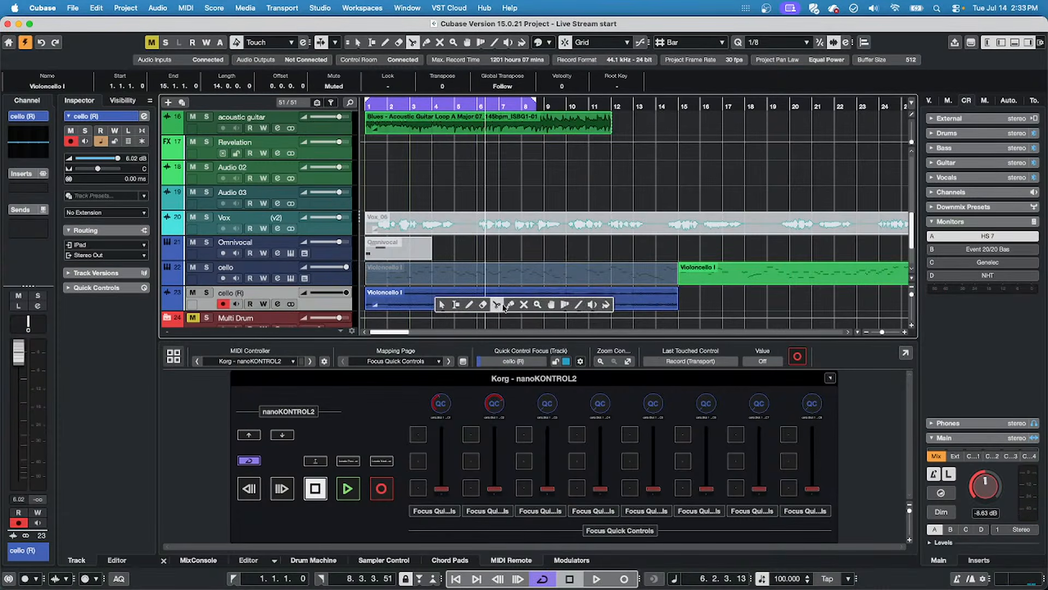
{"action": "left_click", "coordinate": [440, 296]}
{"action": "right_click", "coordinate": [440, 297]}
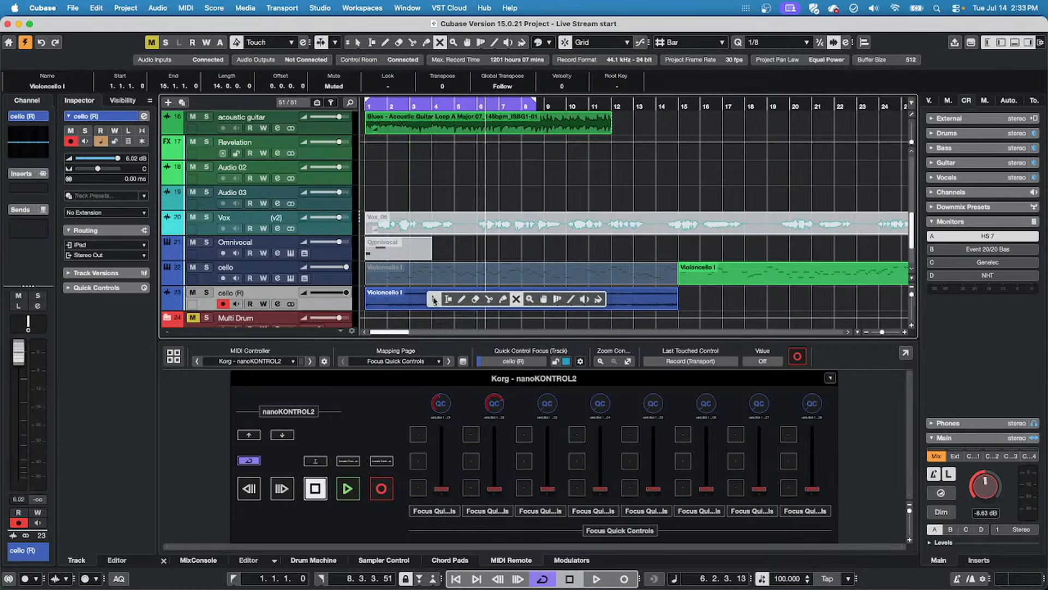
{"action": "left_click", "coordinate": [584, 299]}
{"action": "left_click", "coordinate": [430, 296]}
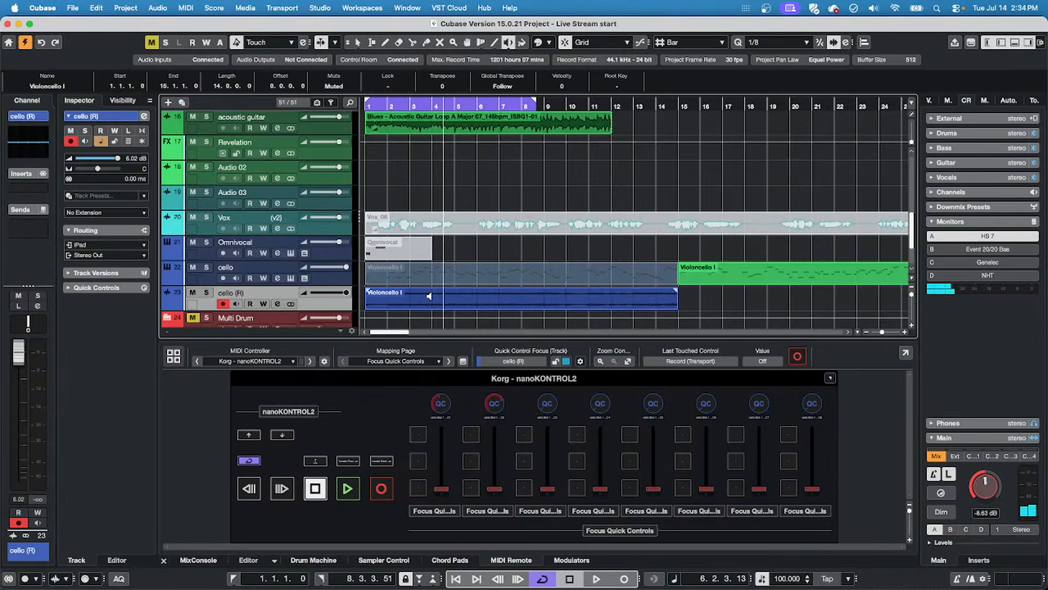
{"action": "left_click", "coordinate": [430, 297]}
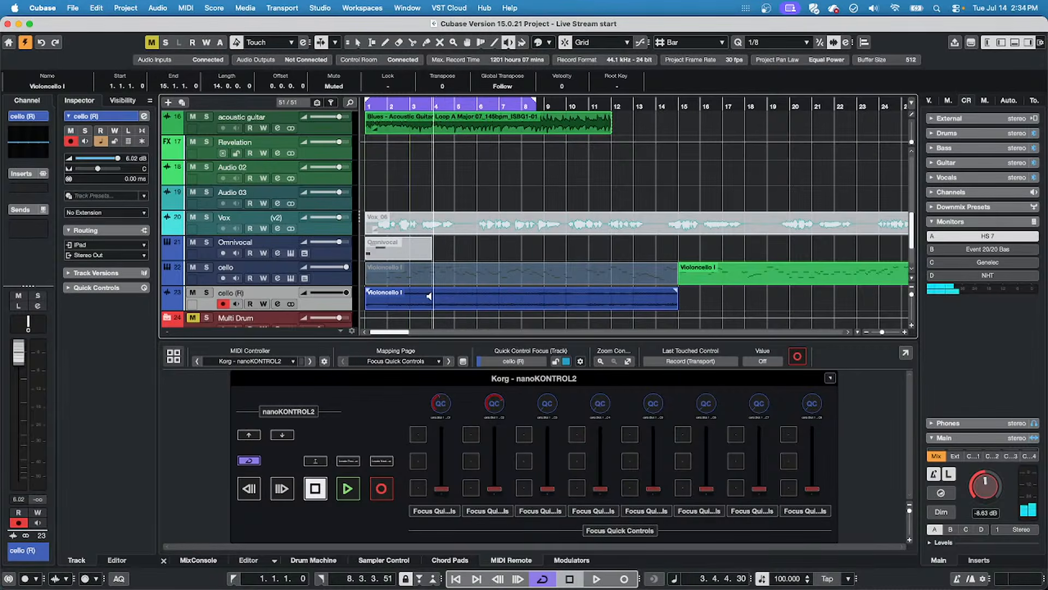
{"action": "left_click", "coordinate": [458, 296]}
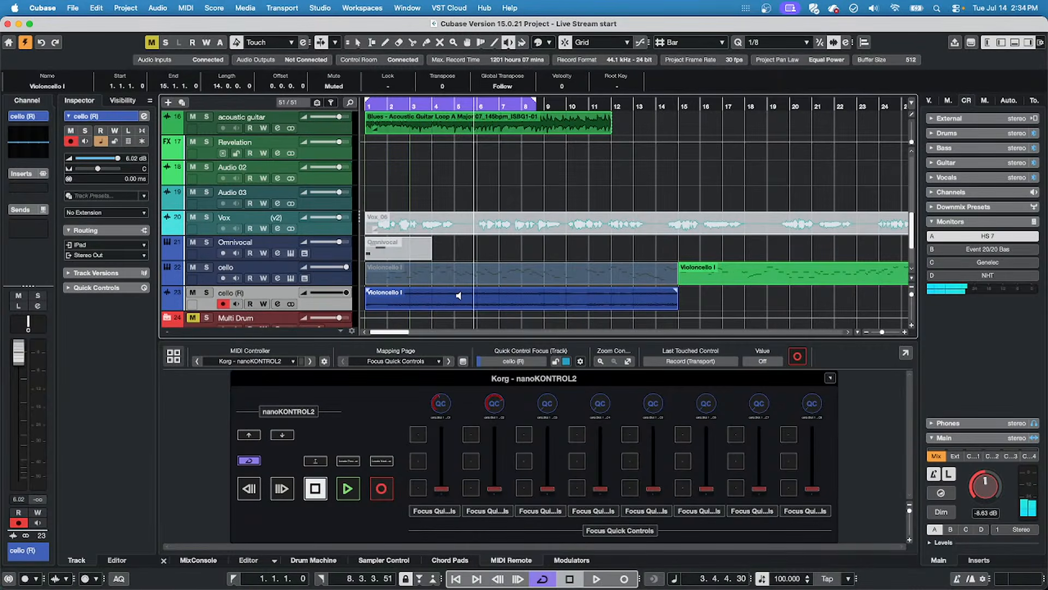
{"action": "left_click", "coordinate": [459, 295]}
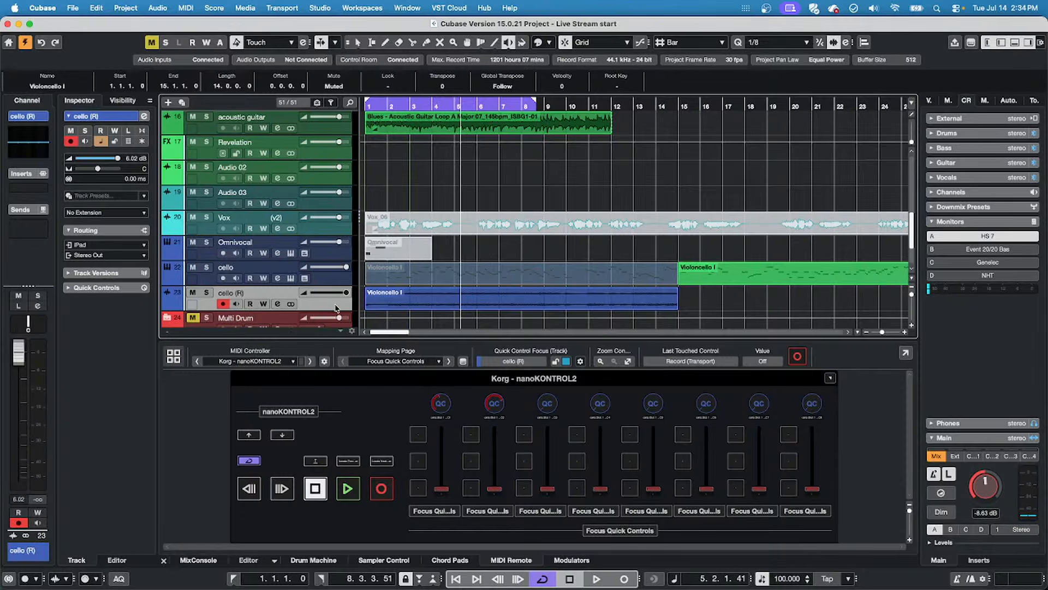
Set the Control Room level to -1.24 dB and audition the rendered cello event again from about bars 3 and 6.
{"action": "left_click_drag", "start_coordinate": [982, 498], "coordinate": [991, 479]}
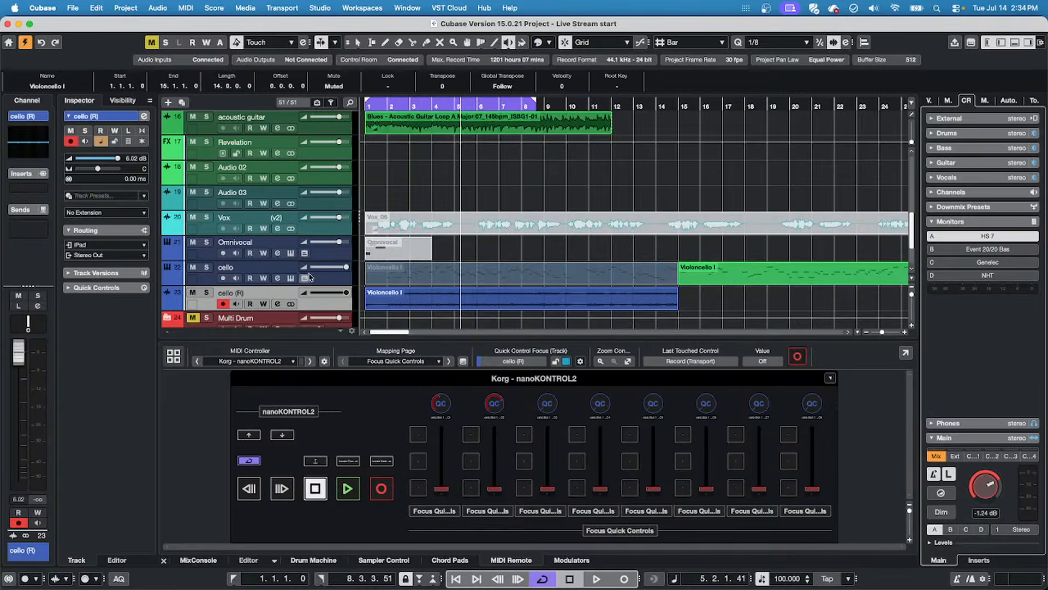
{"action": "left_click", "coordinate": [415, 295]}
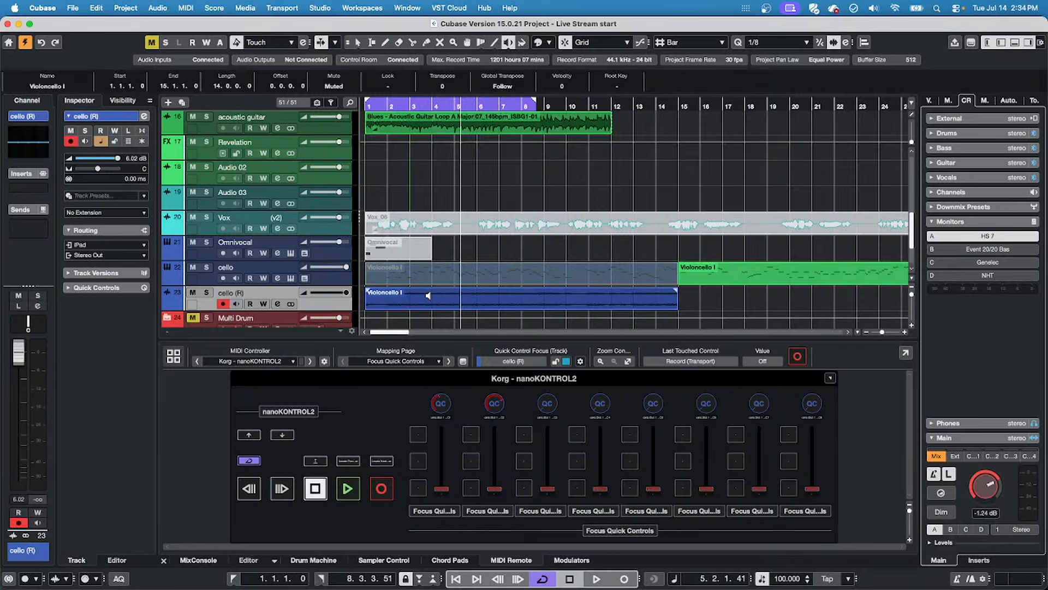
{"action": "left_click", "coordinate": [428, 295]}
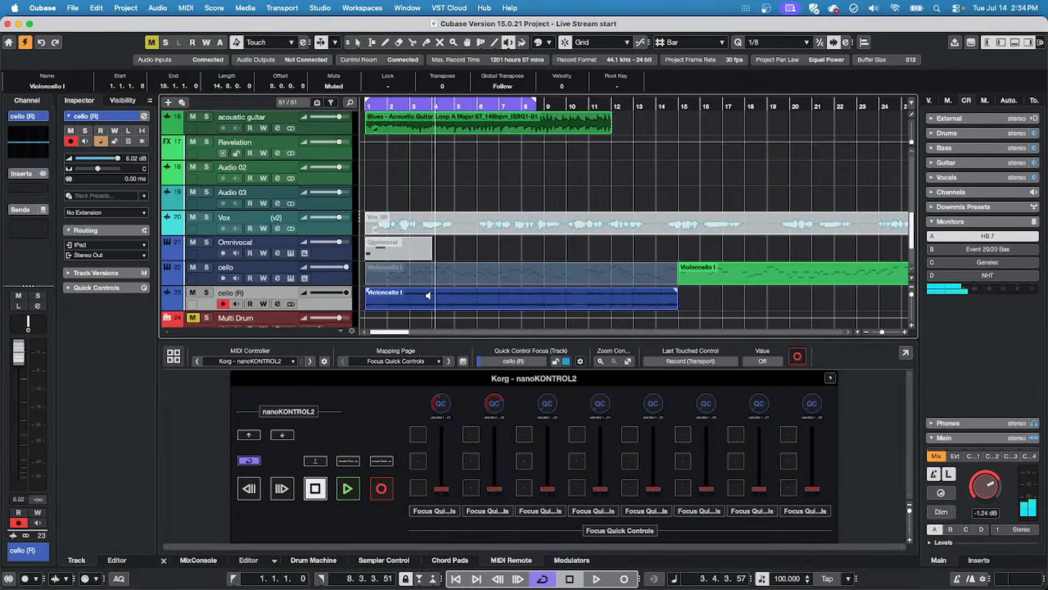
{"action": "left_click", "coordinate": [492, 293]}
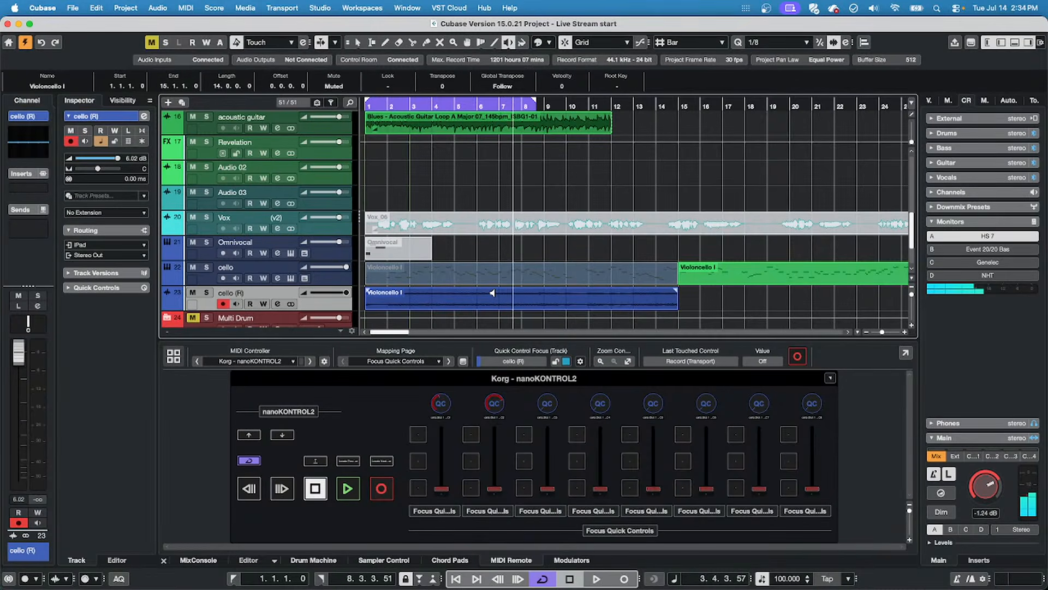
{"action": "left_click", "coordinate": [493, 294]}
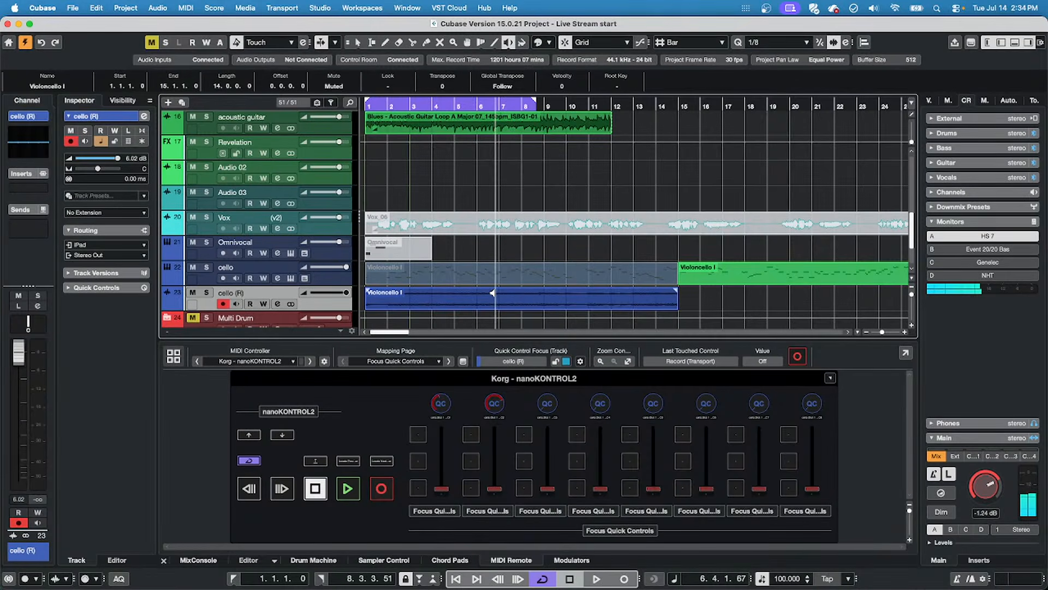
{"action": "left_click", "coordinate": [494, 294]}
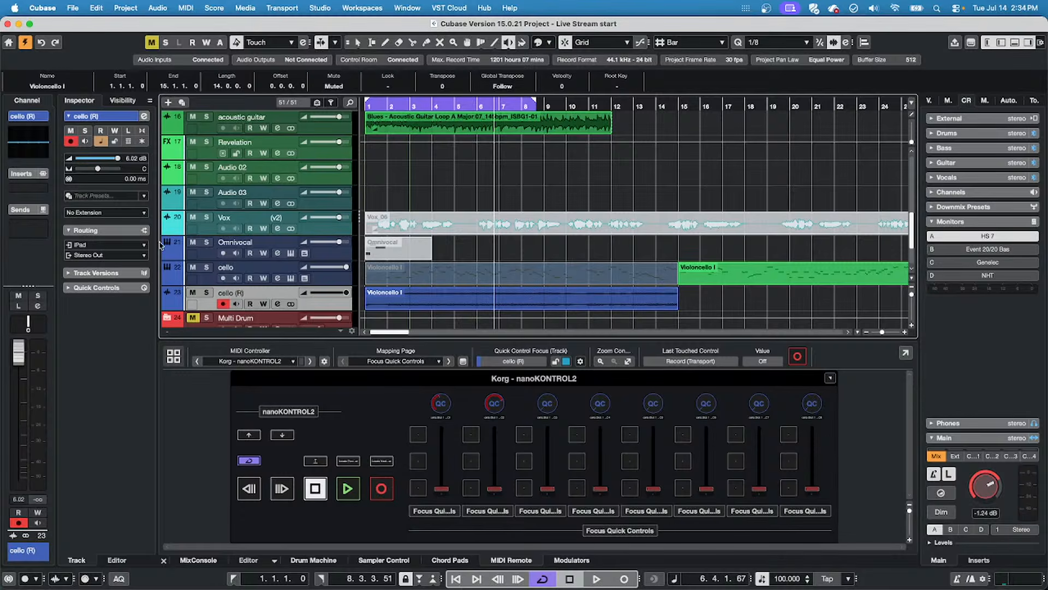
Solo the cello (R) track and play it from about bar 6 to bar 8.
{"action": "key", "text": "s"}
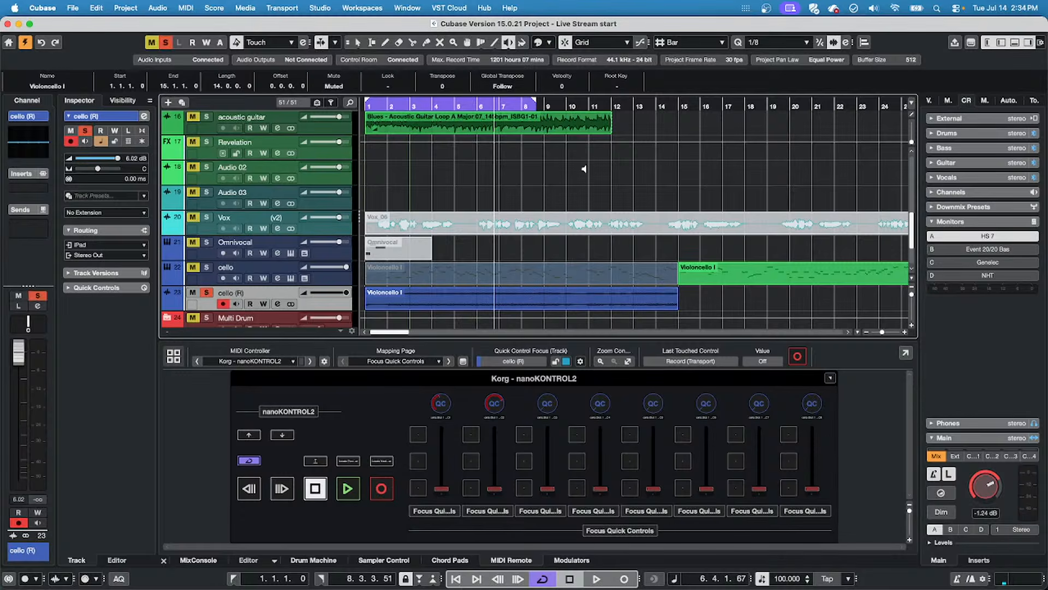
{"action": "left_click", "coordinate": [498, 299]}
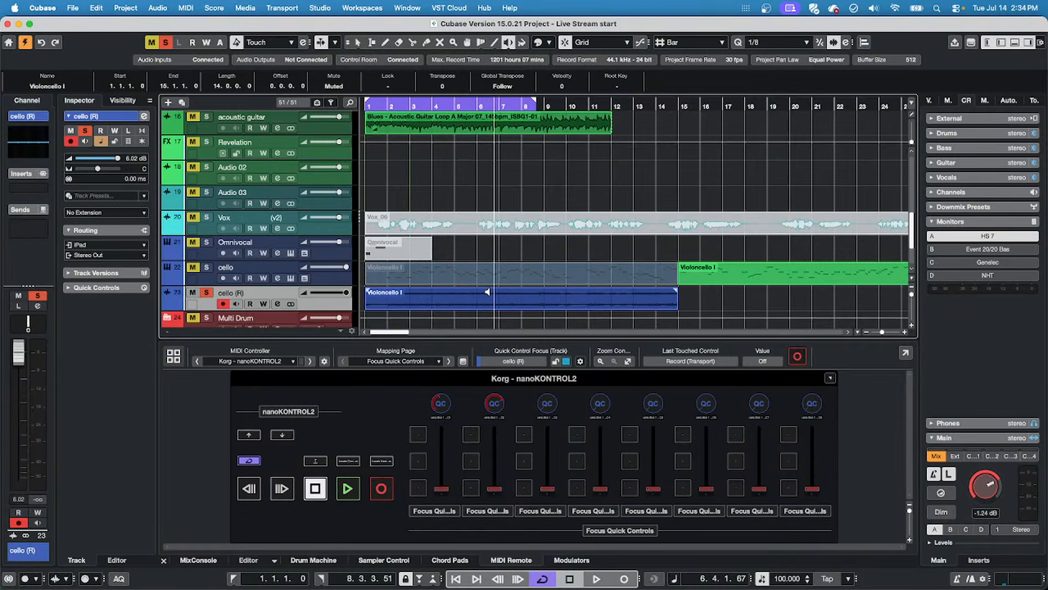
{"action": "key", "text": "space"}
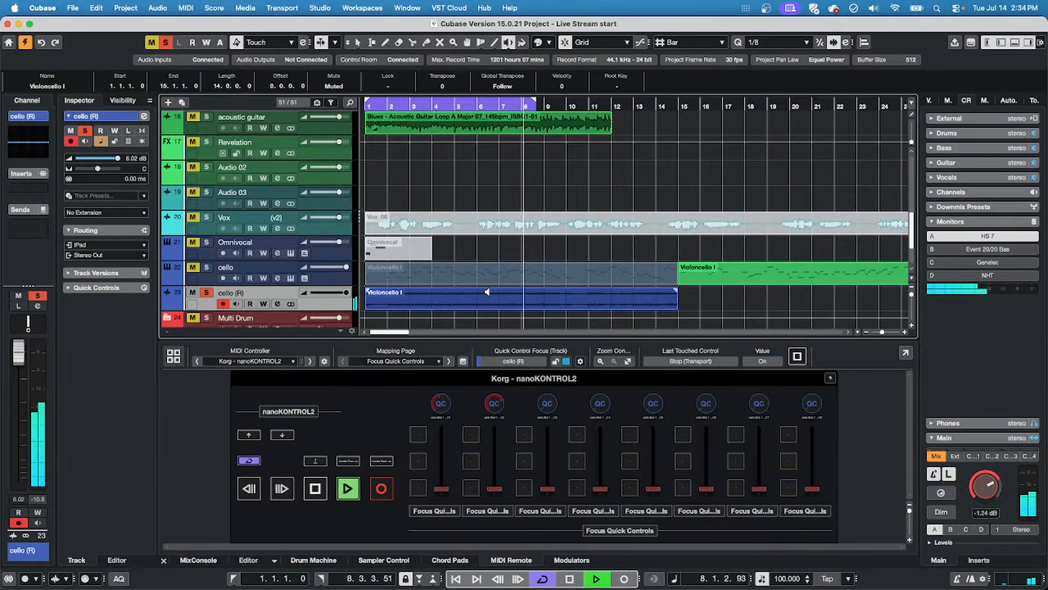
{"action": "key", "text": "space"}
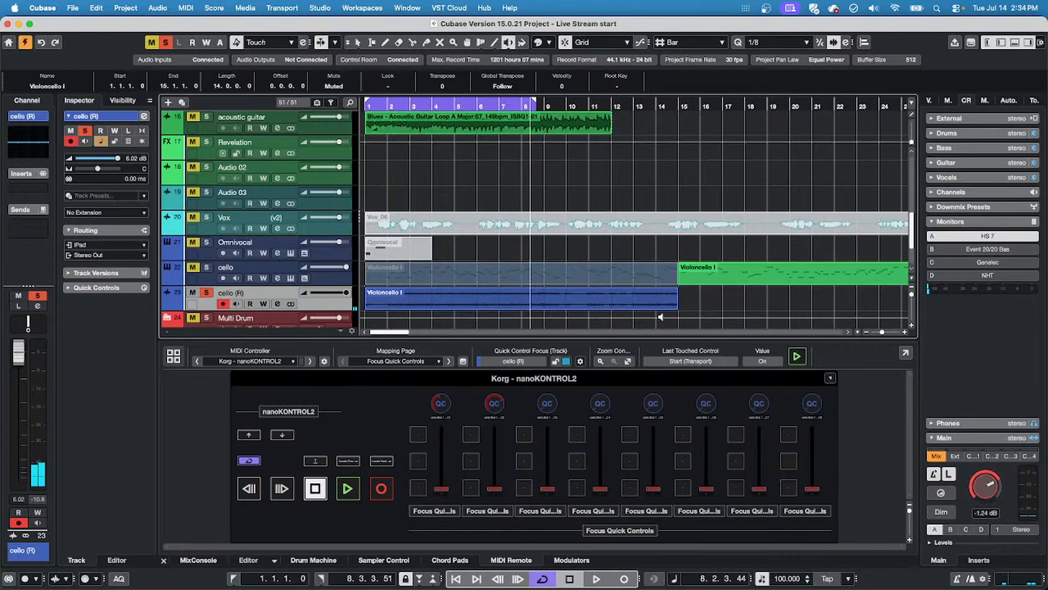
Enlarge the cello (R) track and its waveform display, and place the project cursor at bar 8.
{"action": "left_click", "coordinate": [575, 294]}
{"action": "left_click_drag", "start_coordinate": [323, 309], "coordinate": [325, 336]}
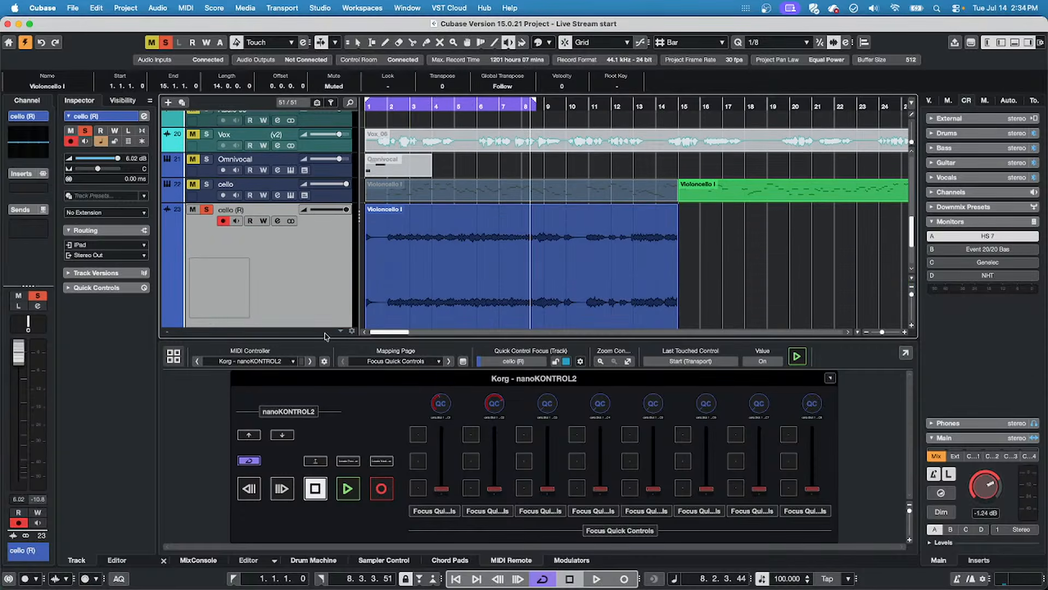
{"action": "scroll", "coordinate": [732, 264], "scroll_direction": "down", "scroll_amount": 1}
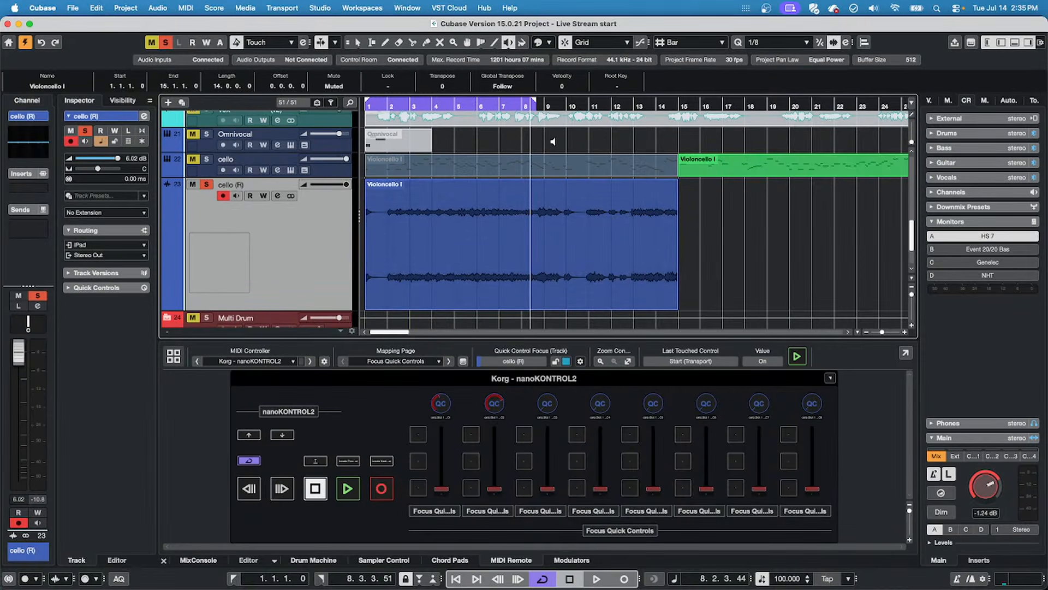
{"action": "left_click", "coordinate": [522, 107]}
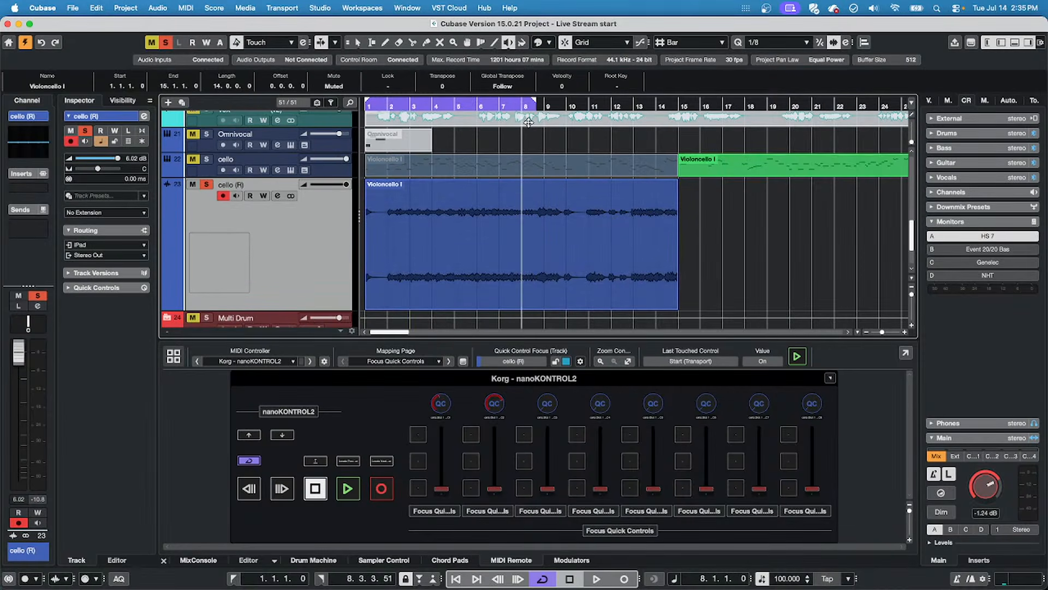
{"action": "left_click_drag", "start_coordinate": [913, 143], "coordinate": [913, 140]}
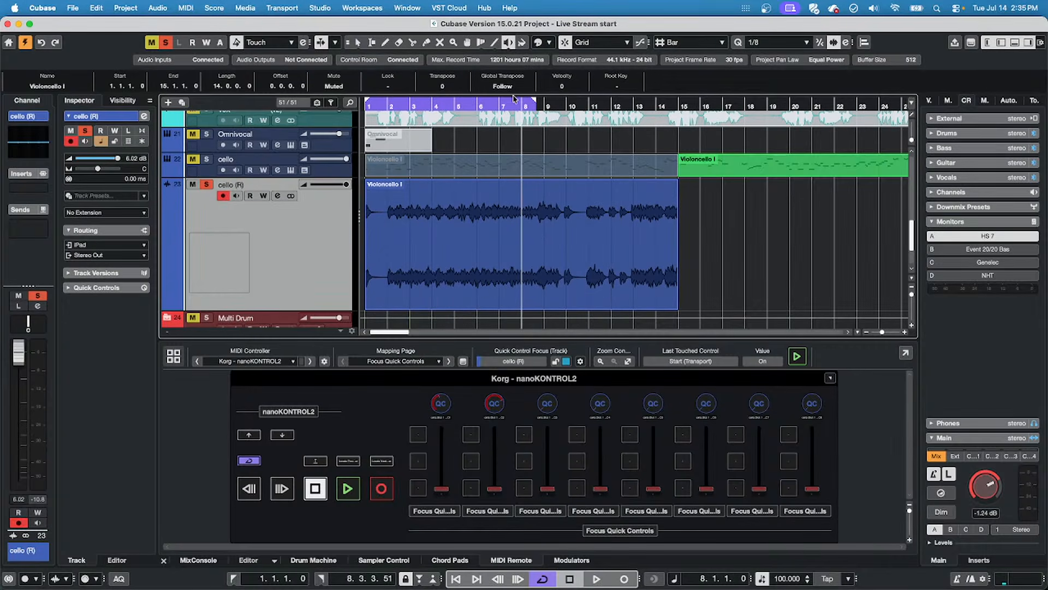
Magnify the rendered cello waveform near bar 8 and play it back through the cycle.
{"action": "left_click_drag", "start_coordinate": [535, 102], "coordinate": [413, 228]}
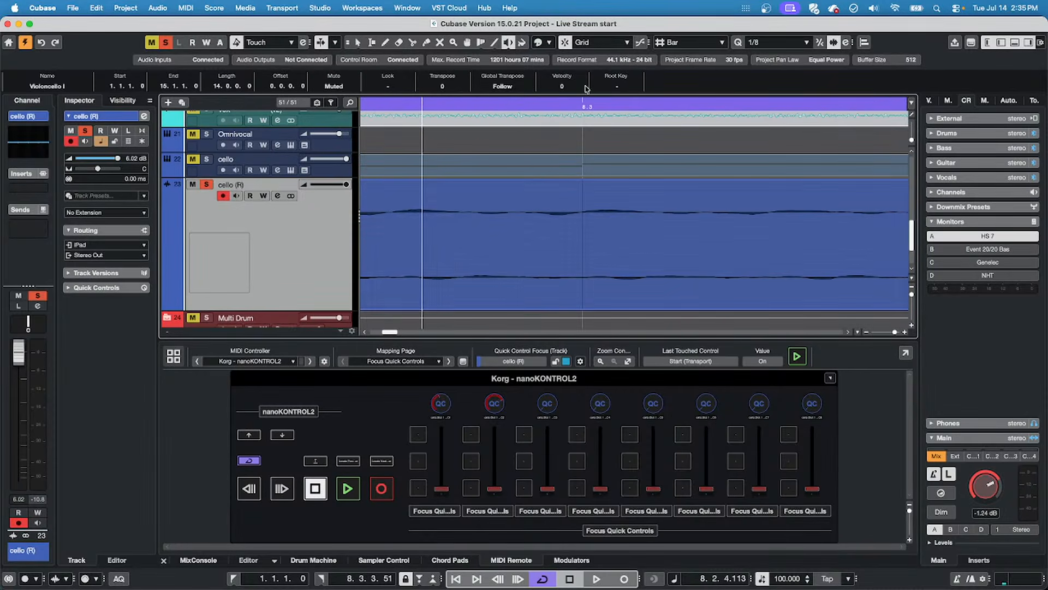
{"action": "key", "text": "space"}
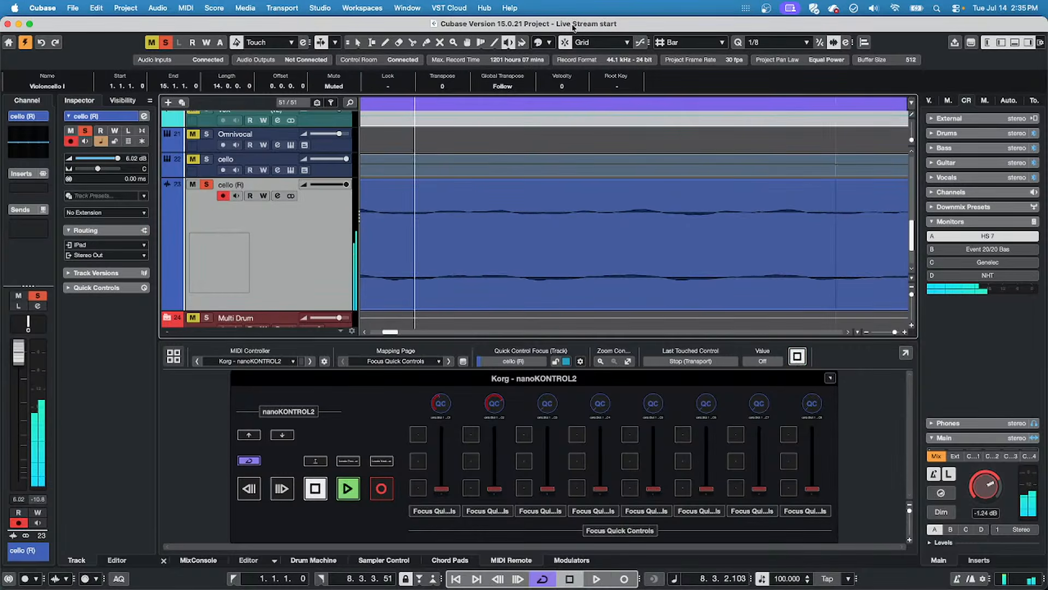
{"action": "key", "text": "space"}
{"action": "key", "text": "space"}
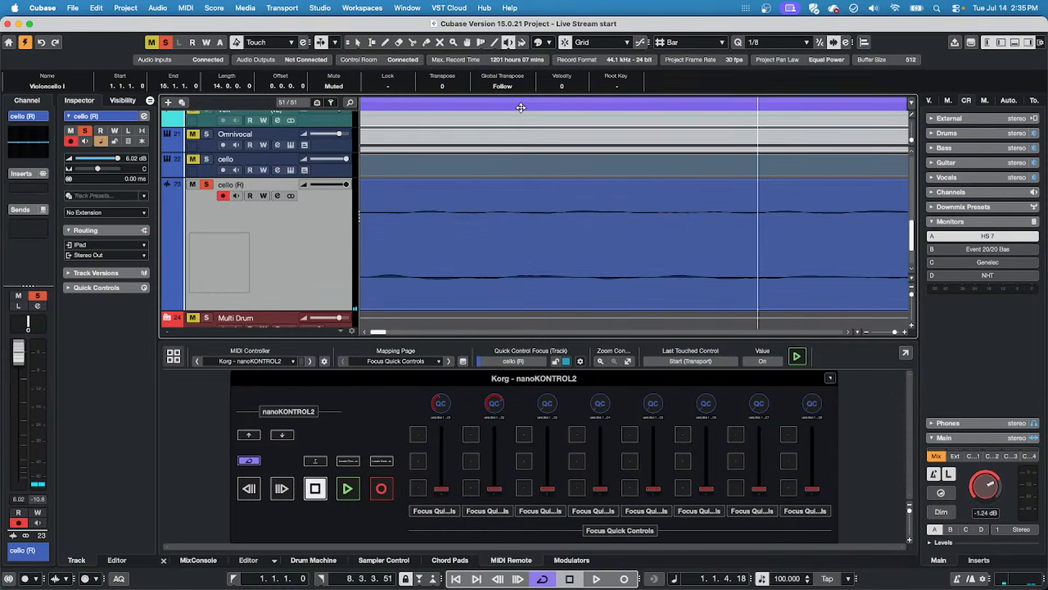
Enable Snap to Zero Crossing, then play the rendered cello from bar 1 and inspect its waveform near the event's start.
{"action": "left_click_drag", "start_coordinate": [521, 100], "coordinate": [512, 64]}
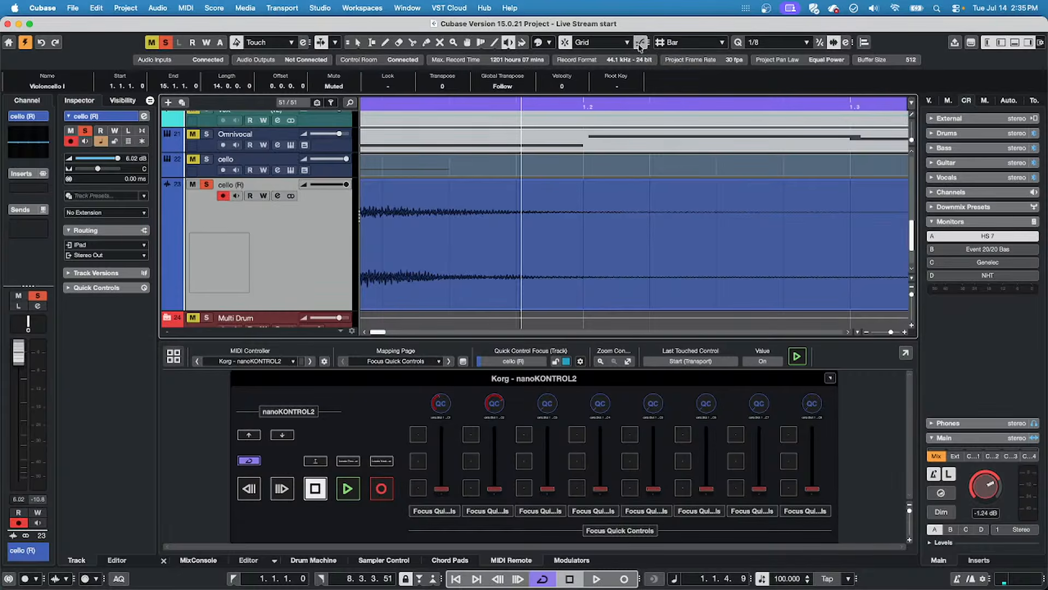
{"action": "left_click", "coordinate": [446, 229]}
{"action": "key", "text": "space"}
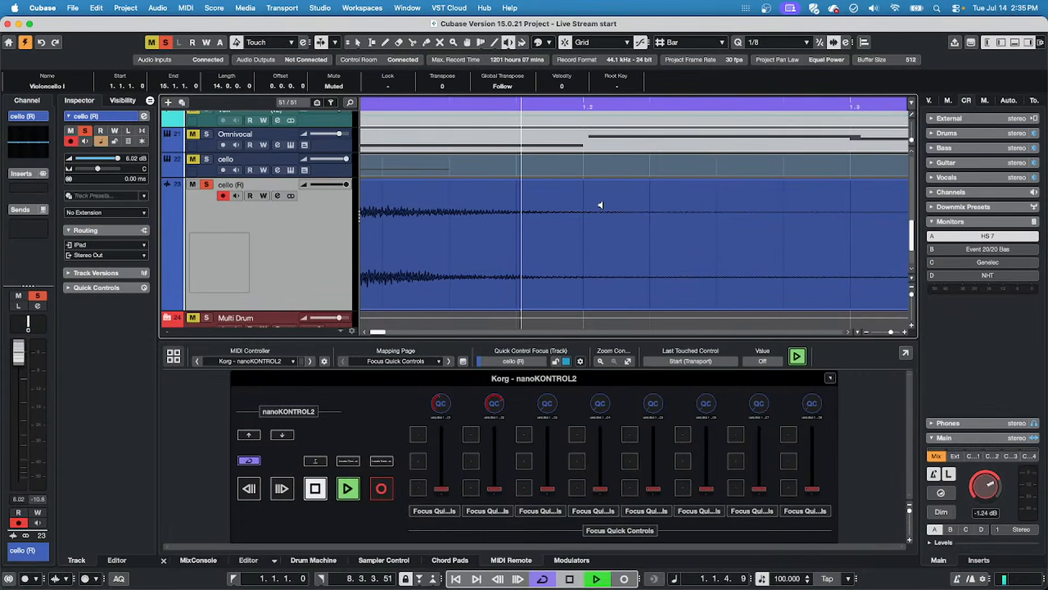
{"action": "key", "text": "space"}
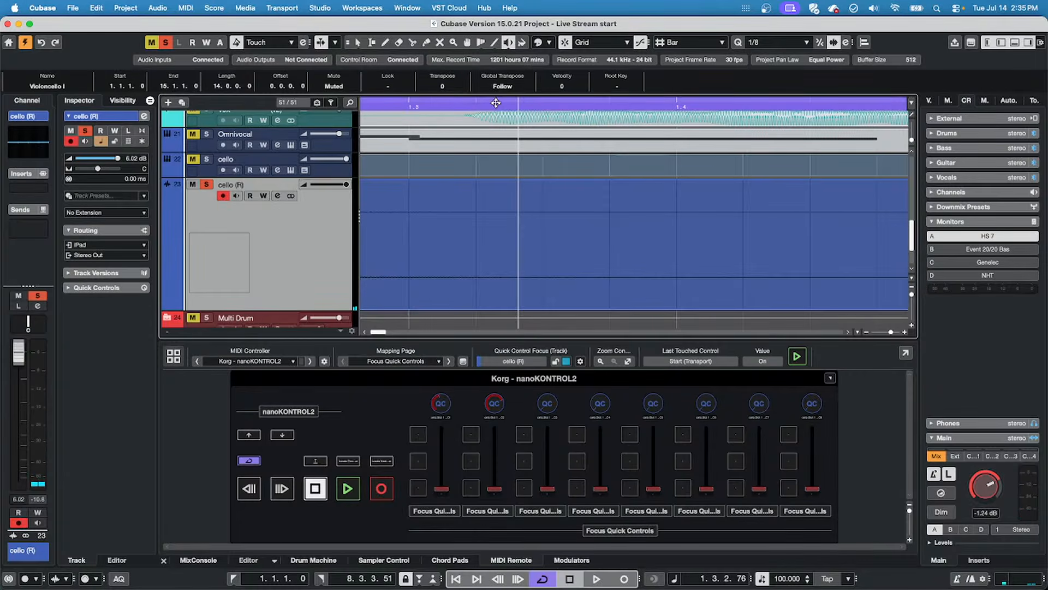
{"action": "left_click_drag", "start_coordinate": [411, 99], "coordinate": [480, 155]}
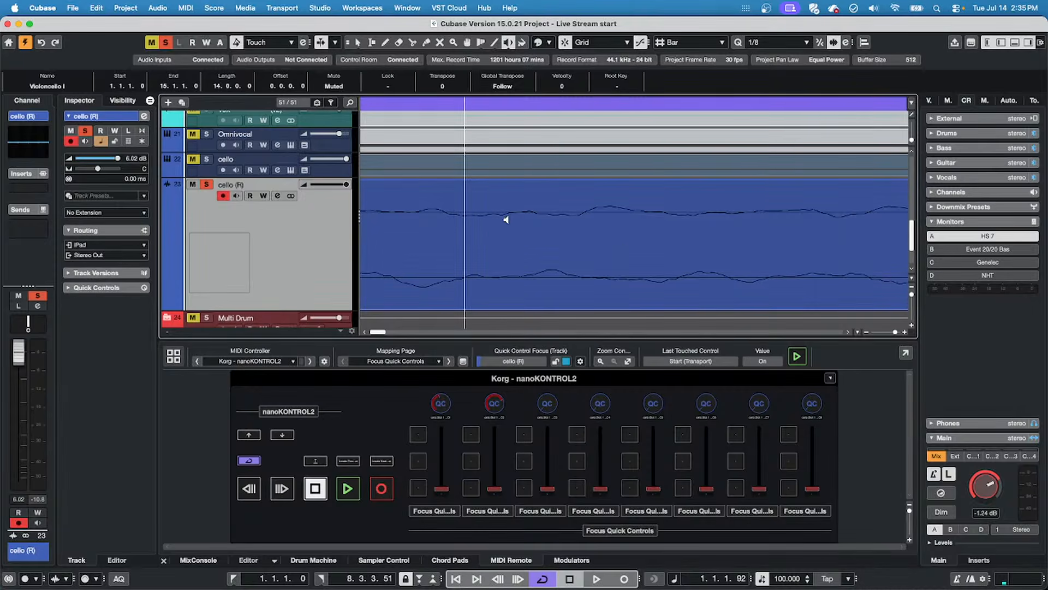
Try to split the cello (R) event near 1.1.1.92 with the Split tool, and play the track from there.
{"action": "right_click", "coordinate": [506, 219]}
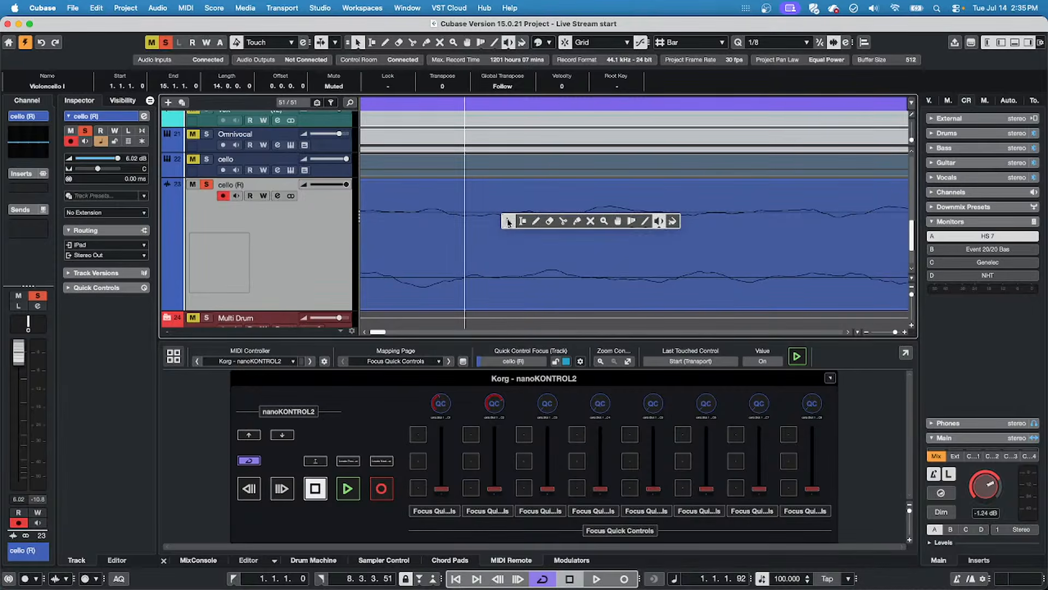
{"action": "left_click", "coordinate": [563, 220]}
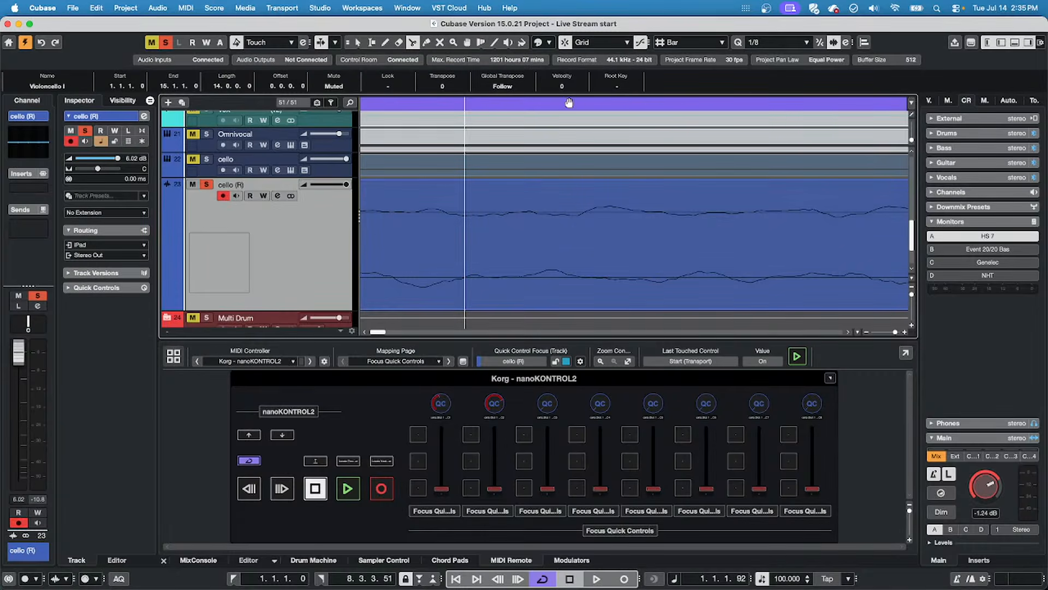
{"action": "left_click", "coordinate": [642, 43]}
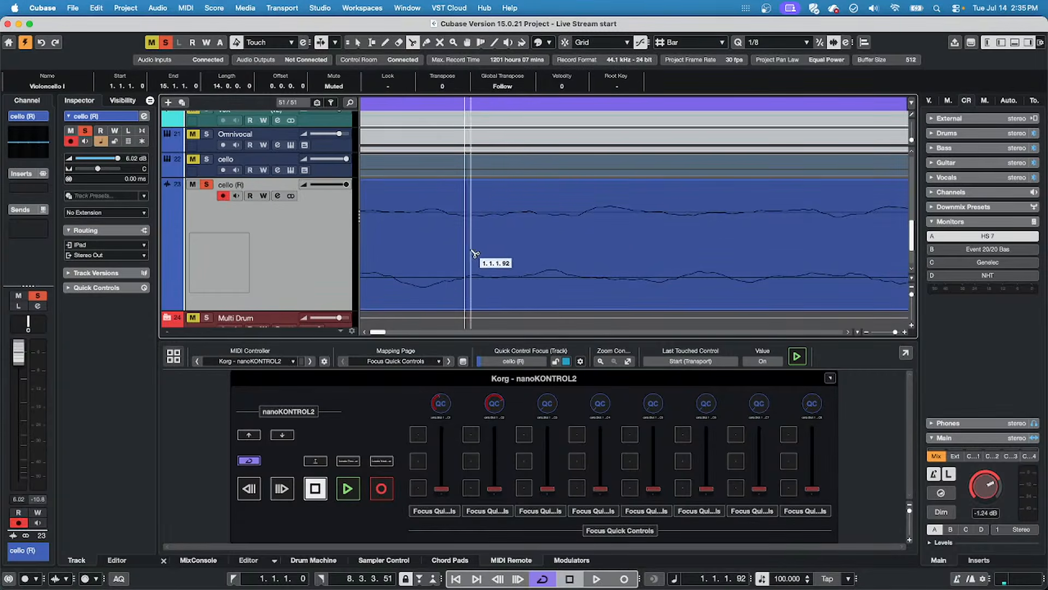
{"action": "left_click", "coordinate": [468, 253]}
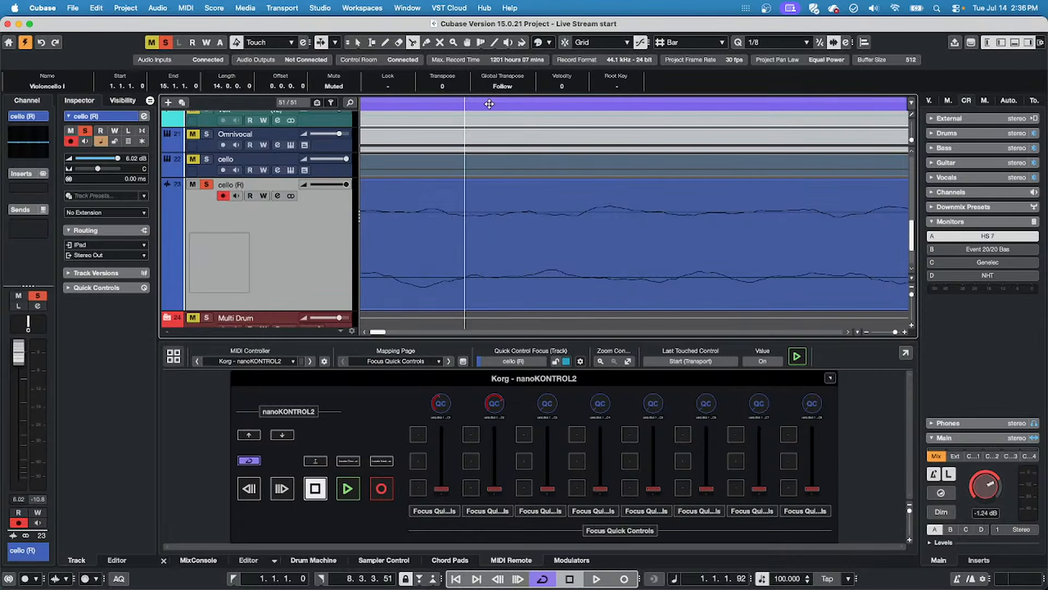
{"action": "left_click_drag", "start_coordinate": [489, 103], "coordinate": [500, 67]}
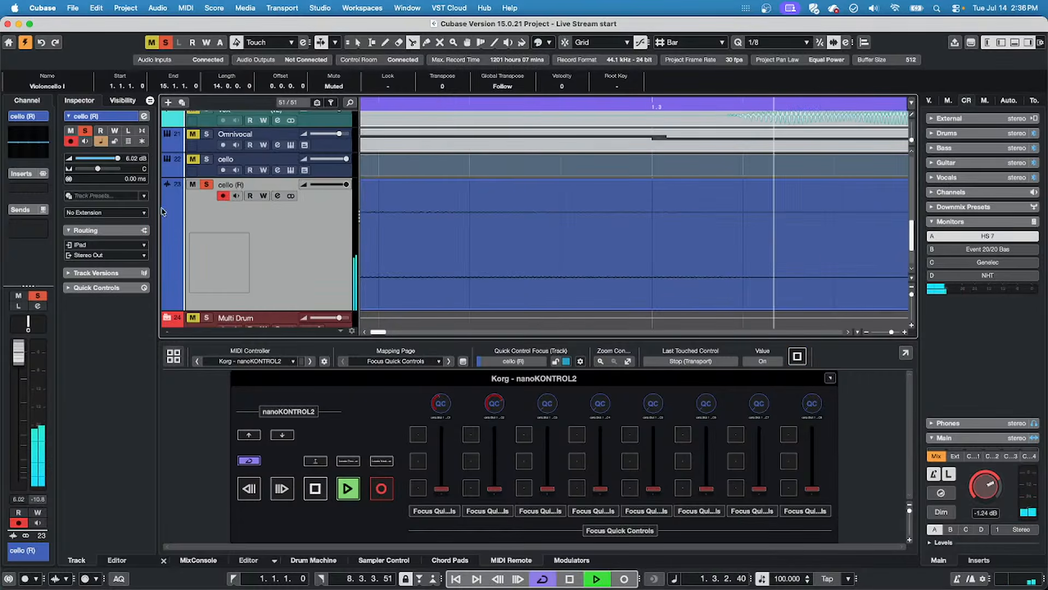
Enable Auto Fade In and Auto Fade Out for the cello (R) track and play it on to about bar 4.
{"action": "left_click", "coordinate": [143, 131]}
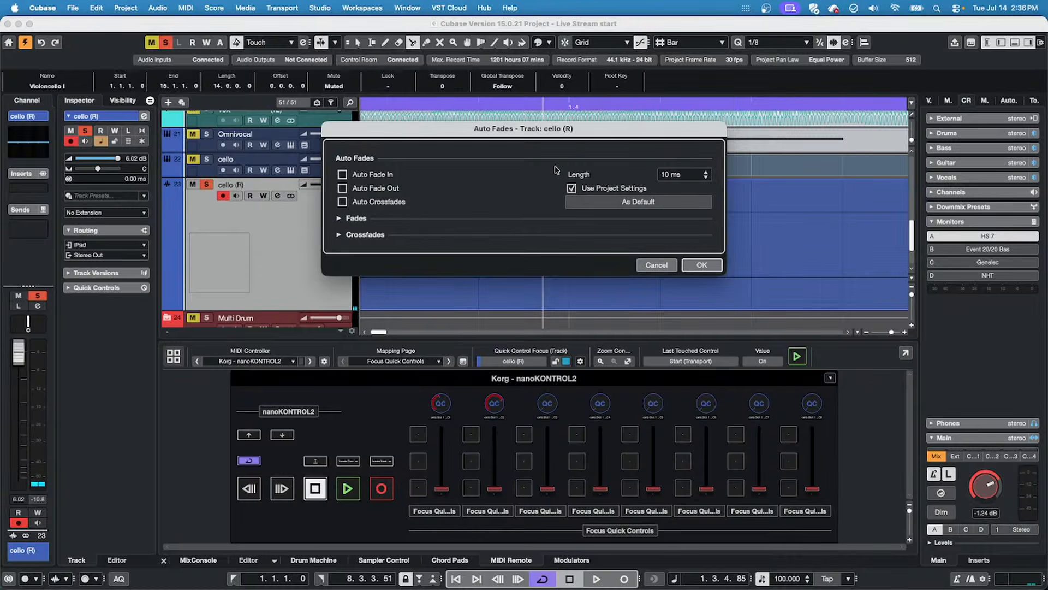
{"action": "left_click", "coordinate": [343, 175]}
{"action": "left_click", "coordinate": [342, 188]}
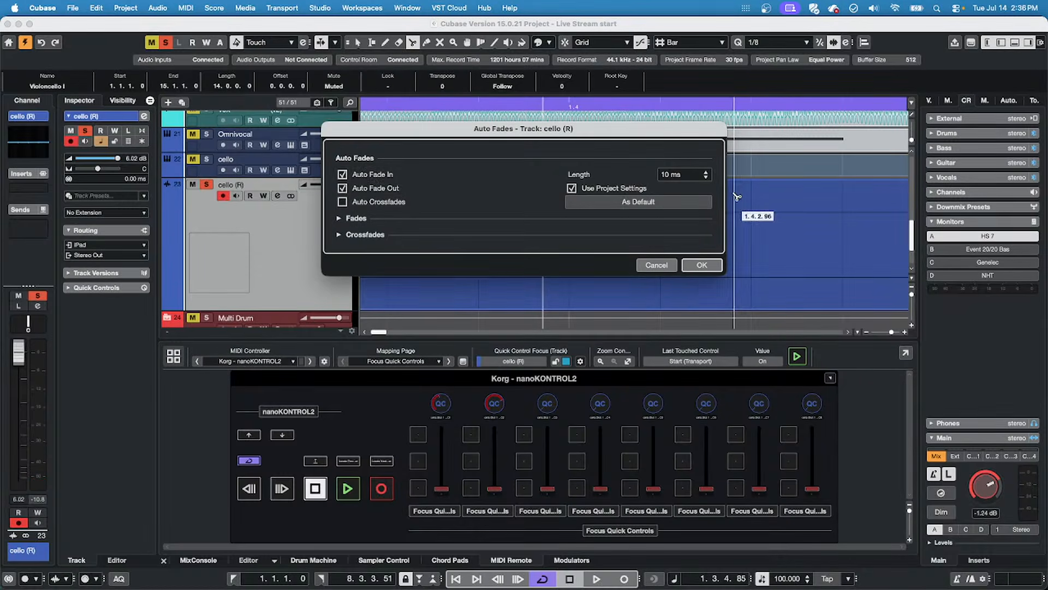
{"action": "left_click", "coordinate": [702, 265]}
{"action": "left_click_drag", "start_coordinate": [515, 103], "coordinate": [601, 85]}
{"action": "key", "text": "space"}
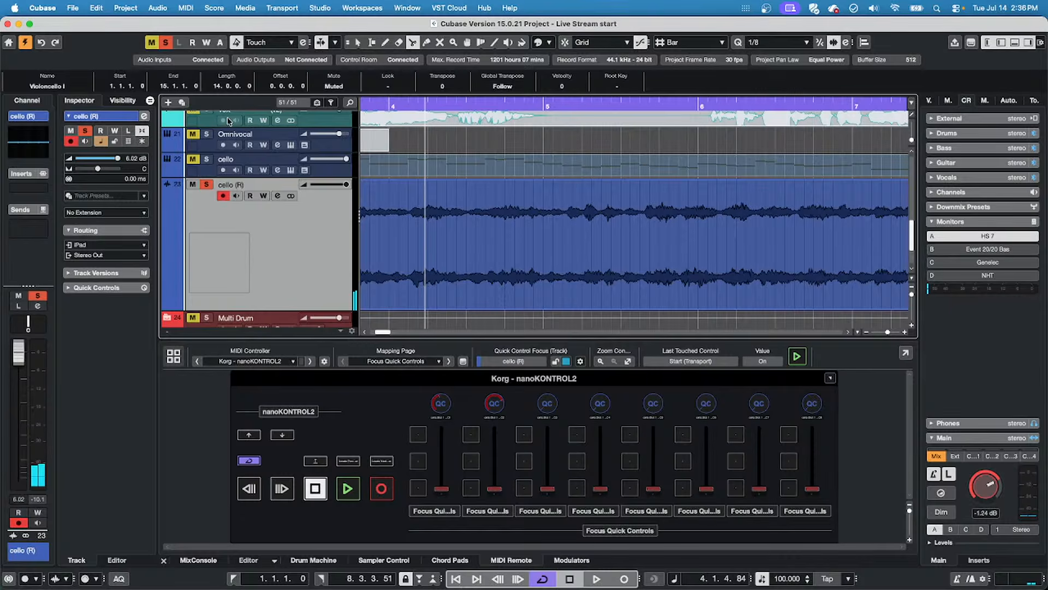
Split the cello (R) event at several points between about bars 4 and 7, and play across the cuts.
{"action": "right_click", "coordinate": [460, 264]}
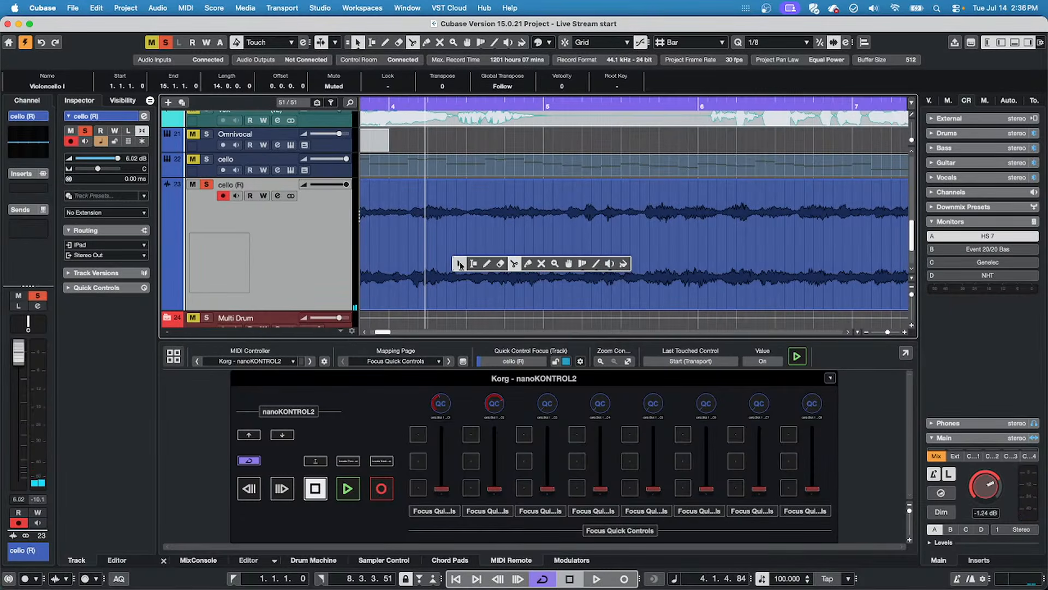
{"action": "left_click", "coordinate": [514, 265]}
{"action": "left_click", "coordinate": [513, 268]}
{"action": "left_click", "coordinate": [565, 276]}
{"action": "left_click", "coordinate": [607, 275]}
{"action": "left_click", "coordinate": [641, 273]}
{"action": "left_click", "coordinate": [662, 271]}
{"action": "left_click", "coordinate": [683, 270]}
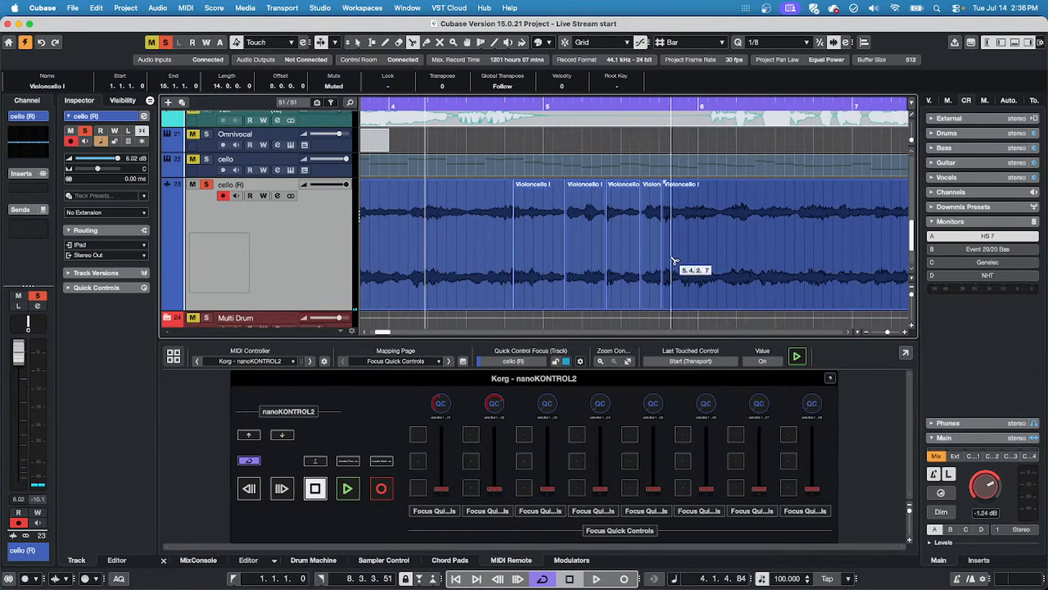
{"action": "left_click", "coordinate": [717, 265]}
{"action": "left_click", "coordinate": [774, 261]}
{"action": "left_click", "coordinate": [816, 261]}
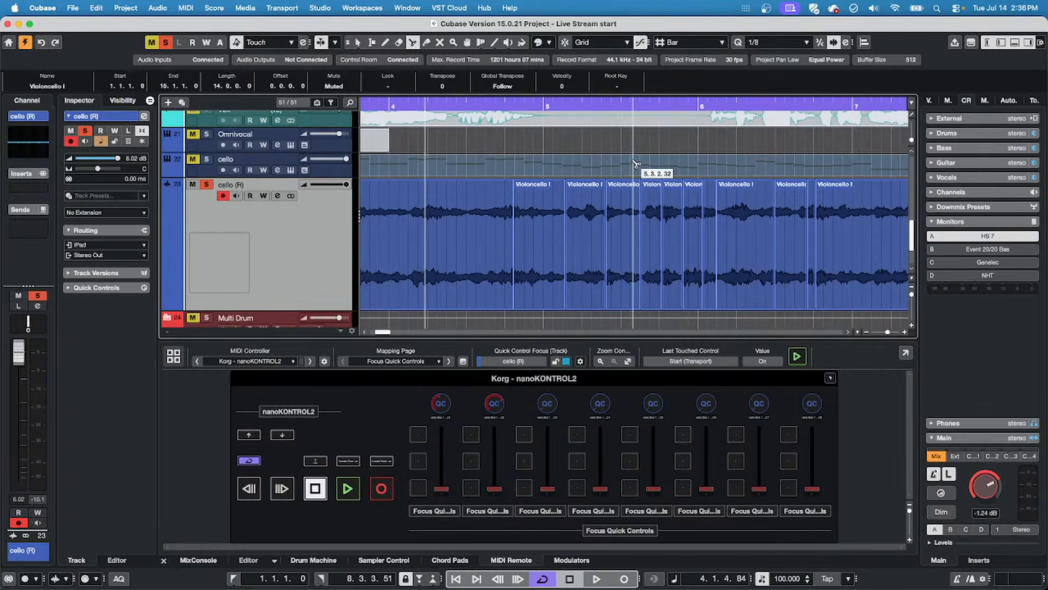
{"action": "key", "text": "space"}
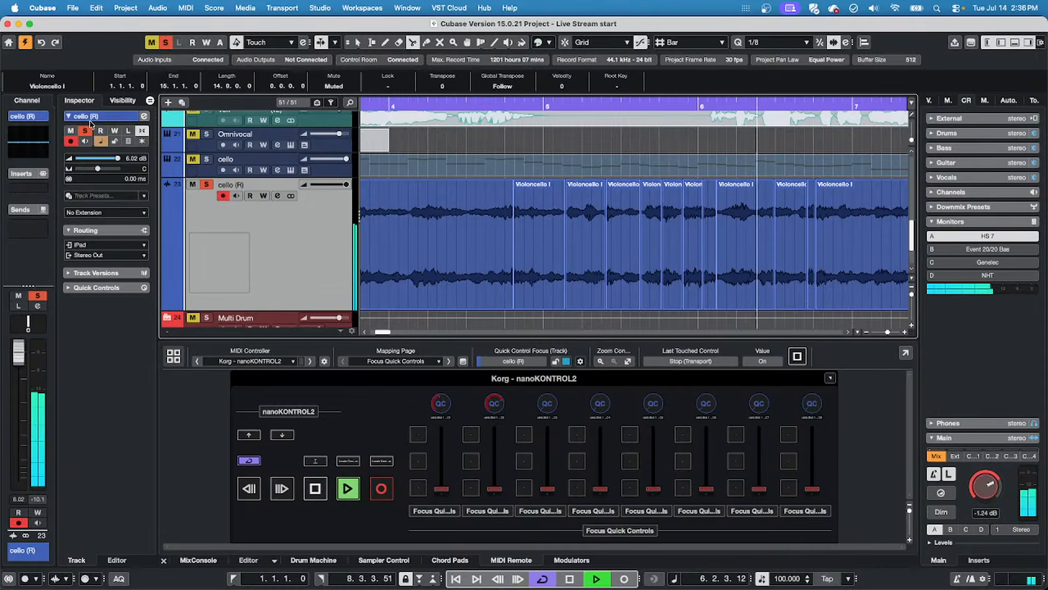
{"action": "key", "text": "space"}
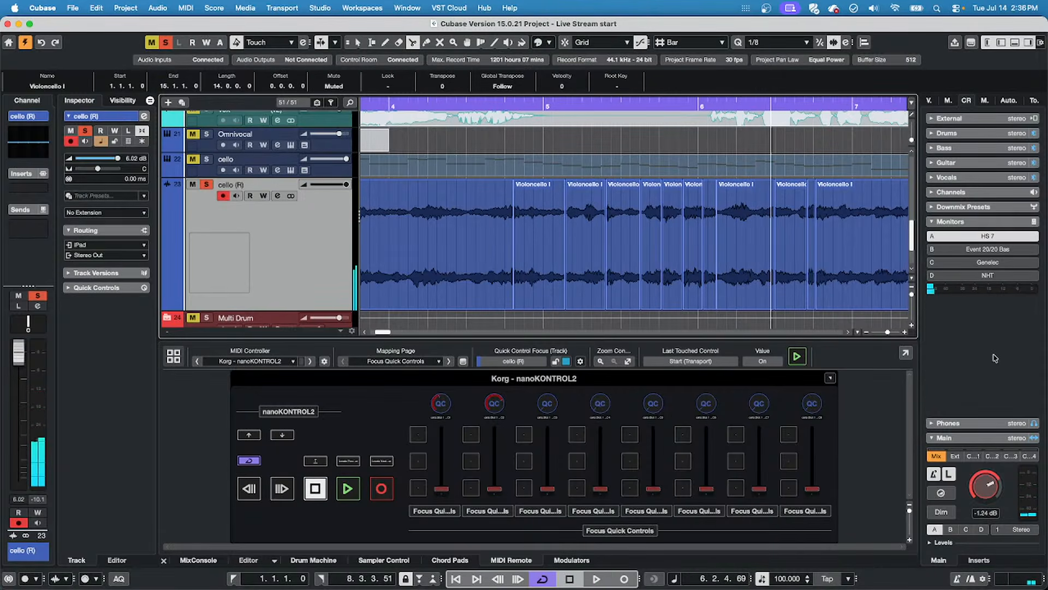
Review and accept the Auto Fades settings of the cello (R) track, and add another split just after bar 7.
{"action": "left_click", "coordinate": [142, 131]}
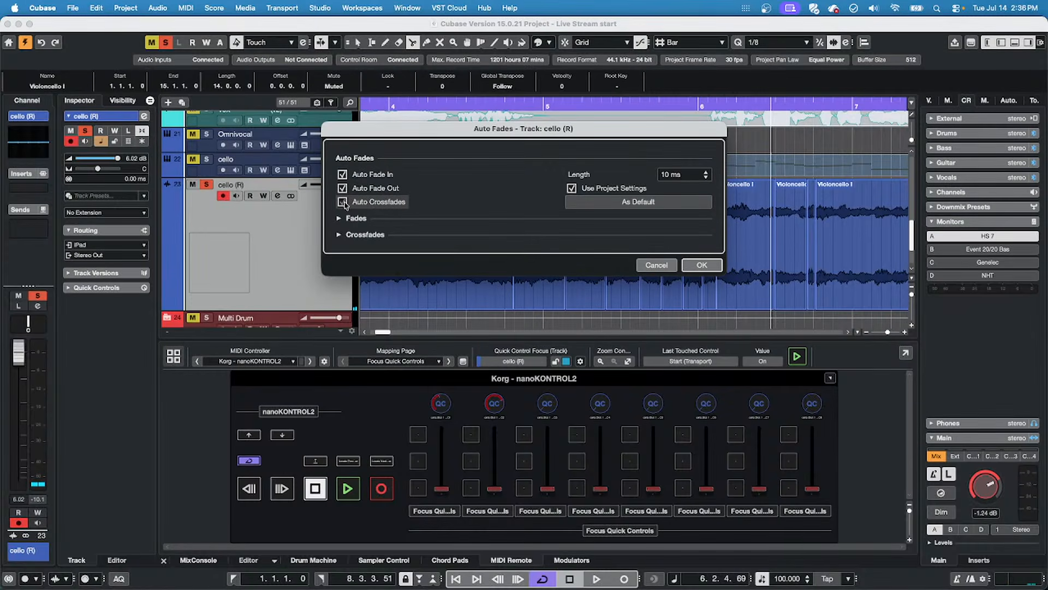
{"action": "left_click", "coordinate": [702, 265]}
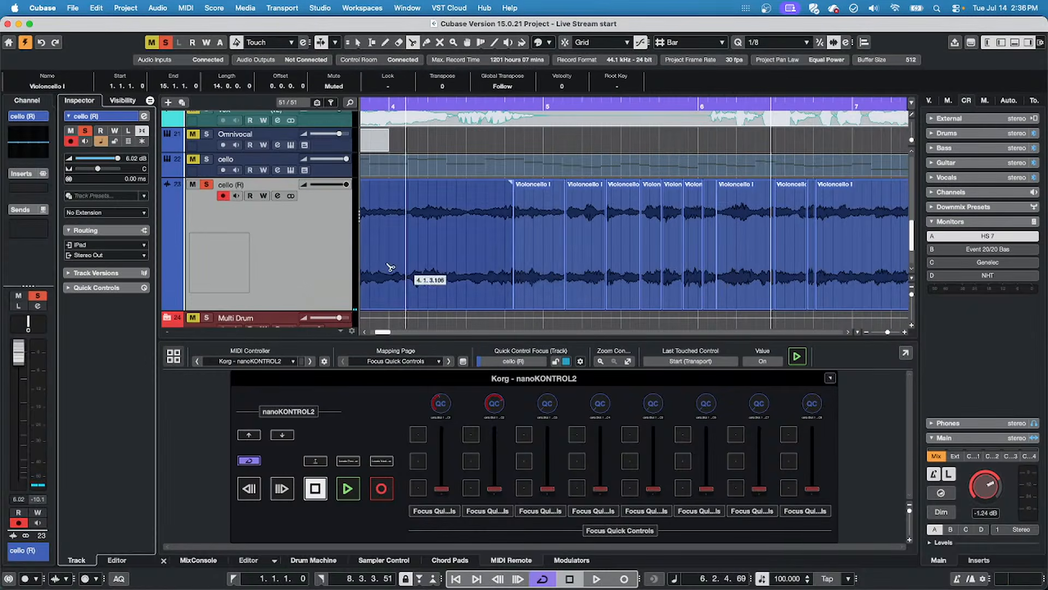
{"action": "left_click", "coordinate": [863, 236]}
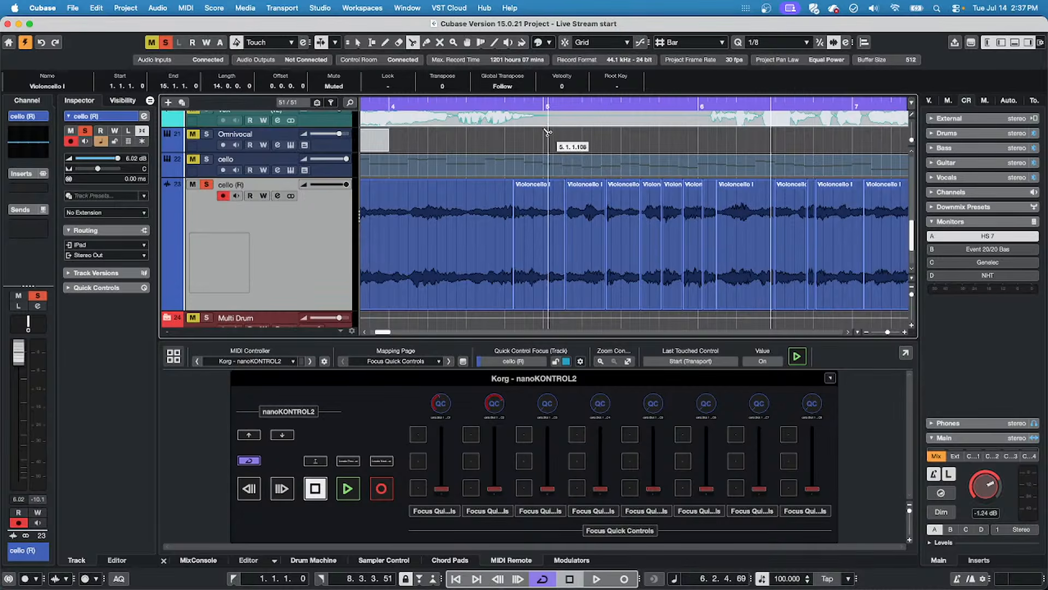
Undo all the splits in the cello (R) event and shrink the track to its minimum height.
{"action": "left_click_drag", "start_coordinate": [532, 103], "coordinate": [530, 67]}
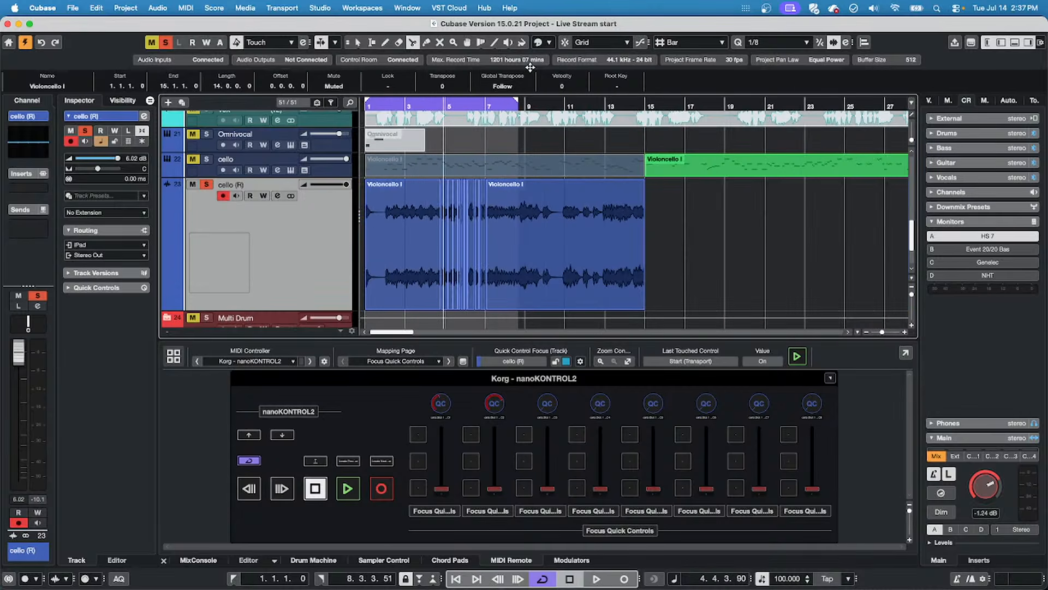
{"action": "key", "text": "super+z"}
{"action": "key", "text": "super+z"}
{"action": "key", "text": "super+z"}
{"action": "key", "text": "super+z"}
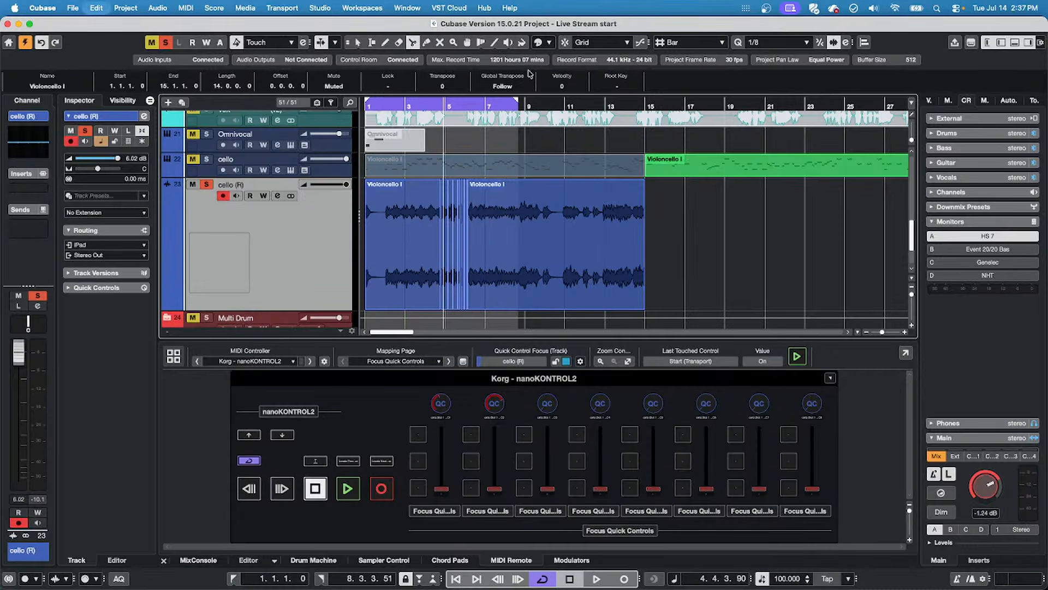
{"action": "key", "text": "super+z"}
{"action": "key", "text": "super+z"}
{"action": "key", "text": "super+z"}
{"action": "key", "text": "super+z"}
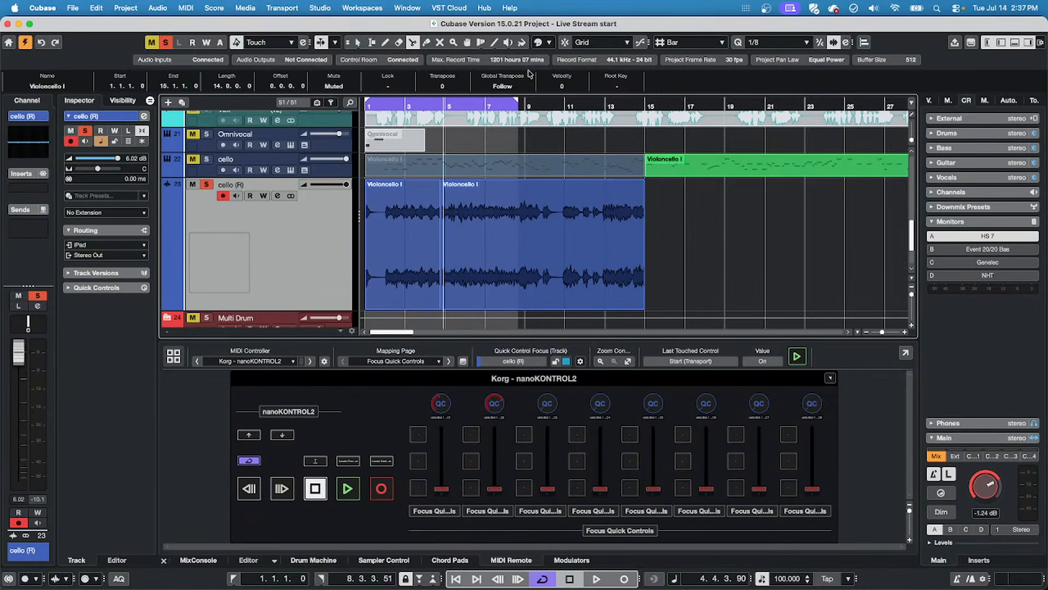
{"action": "key", "text": "super+z"}
{"action": "left_click_drag", "start_coordinate": [291, 310], "coordinate": [290, 185]}
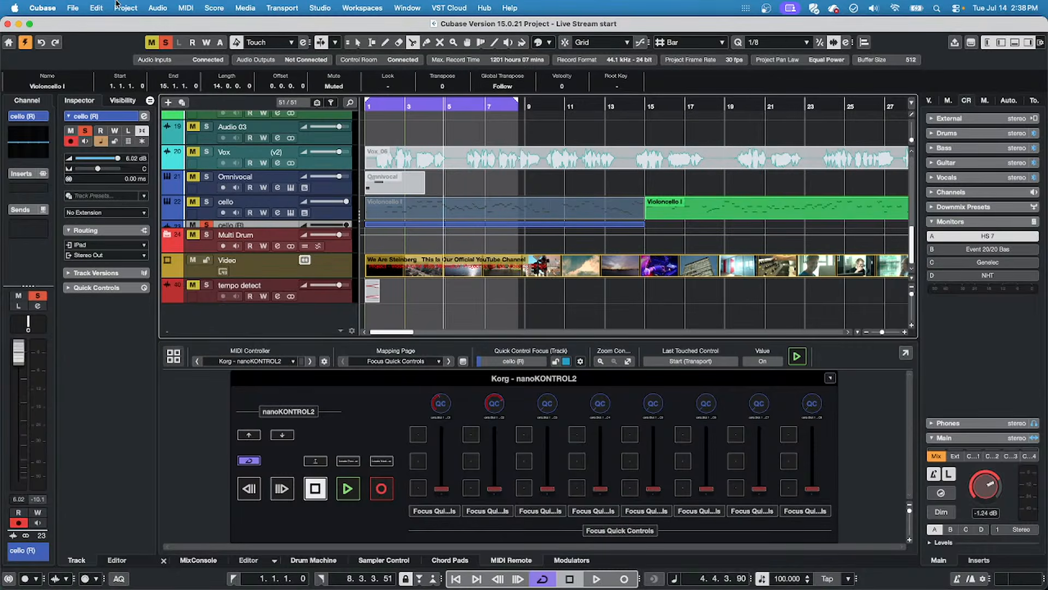
Revert the project to its last saved version, leaving missing files unresolved and deleting the newly recorded and created files.
{"action": "left_click", "coordinate": [72, 8]}
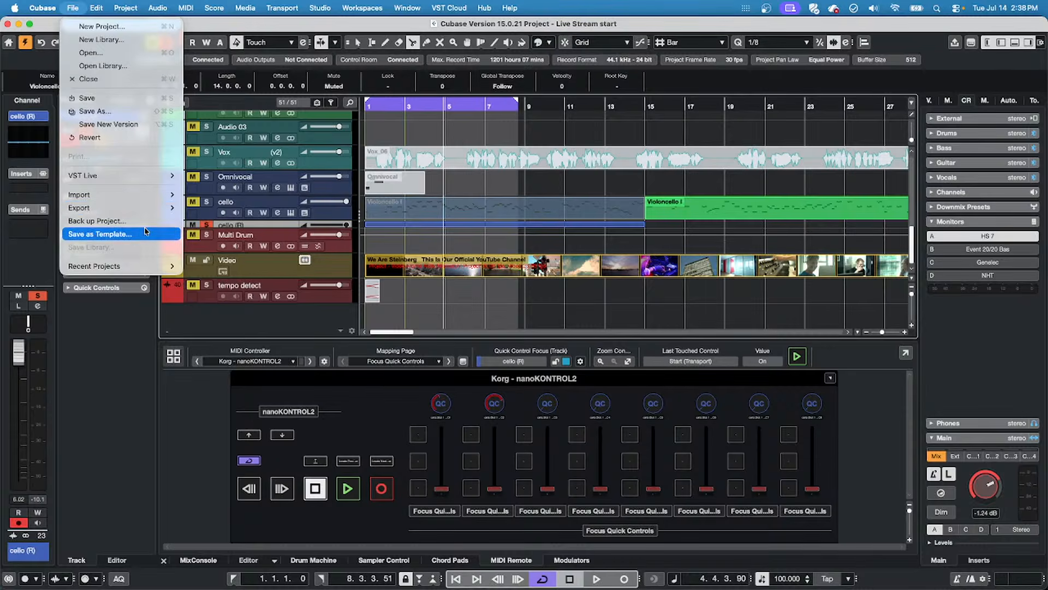
{"action": "mouse_move", "coordinate": [107, 207]}
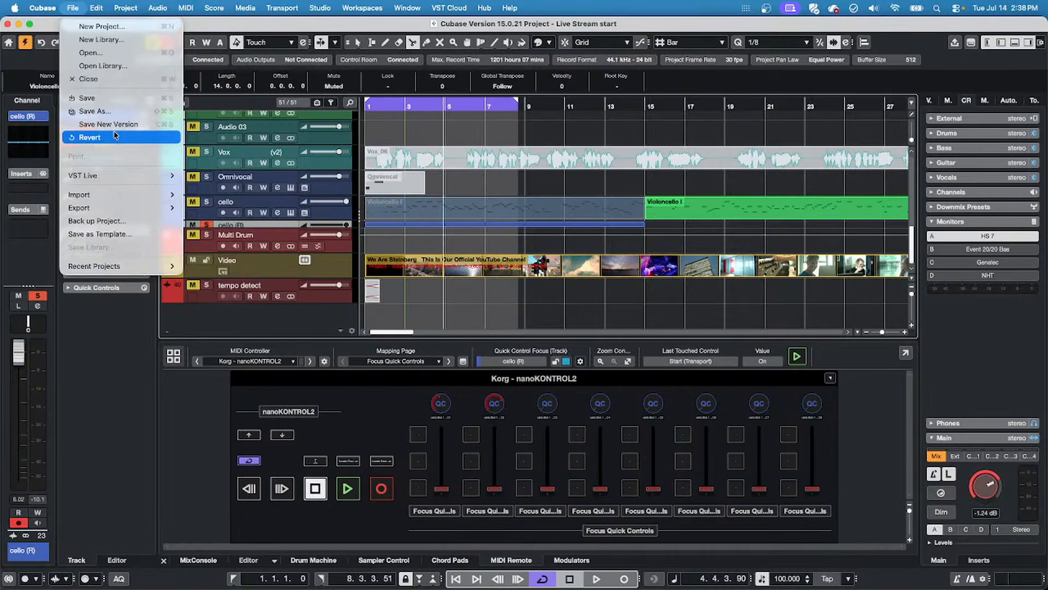
{"action": "left_click", "coordinate": [92, 137]}
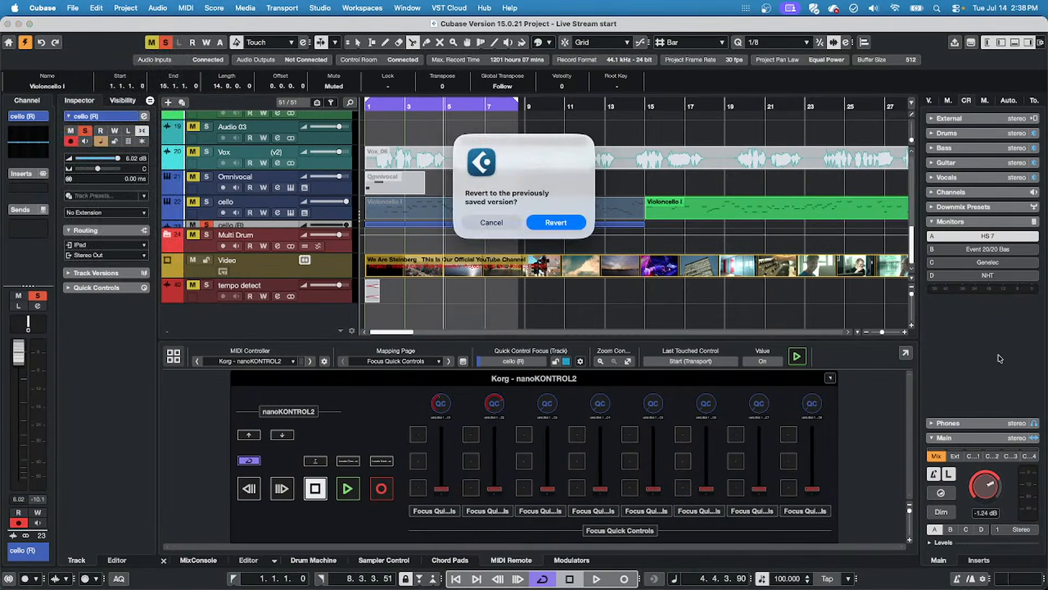
{"action": "left_click", "coordinate": [544, 226]}
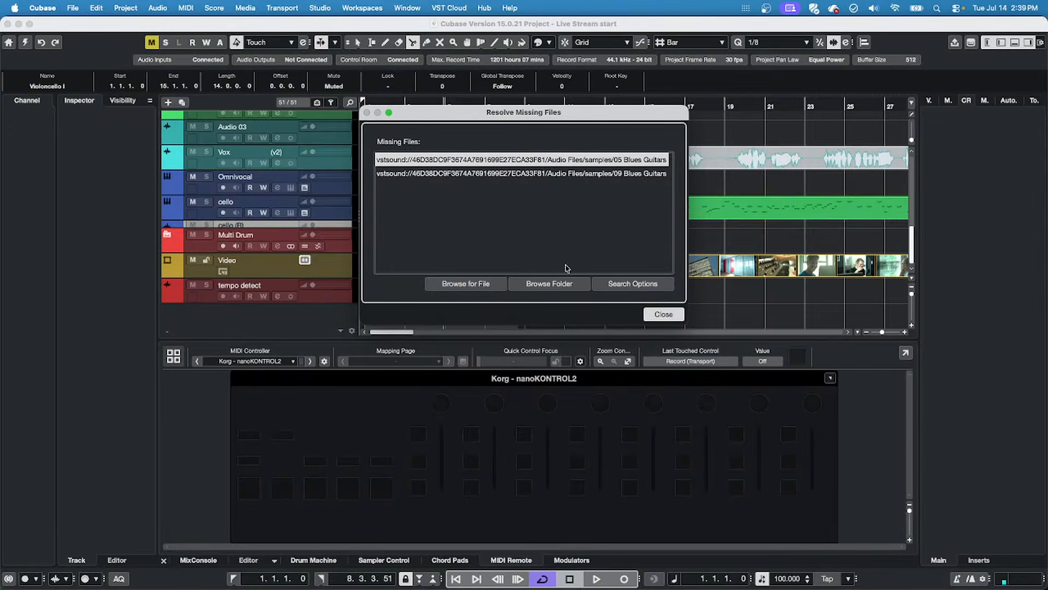
{"action": "left_click", "coordinate": [669, 317]}
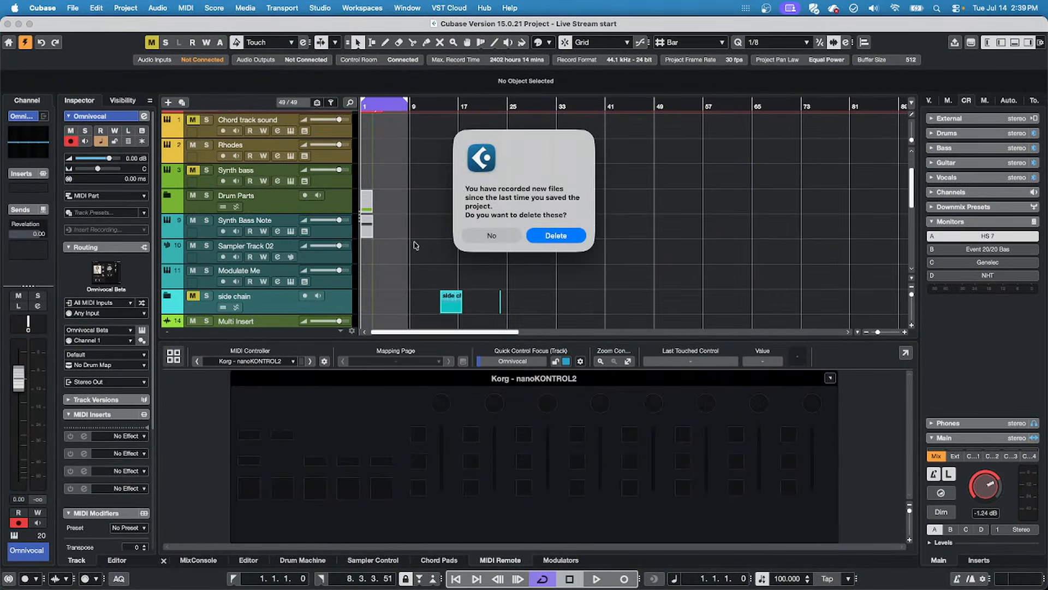
{"action": "left_click", "coordinate": [576, 236]}
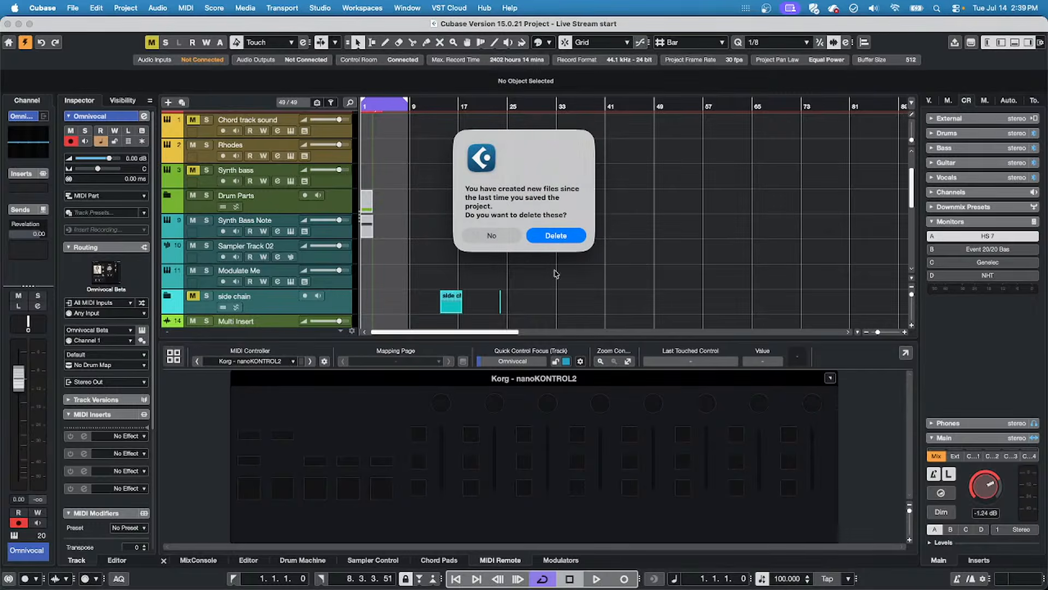
{"action": "left_click", "coordinate": [569, 237]}
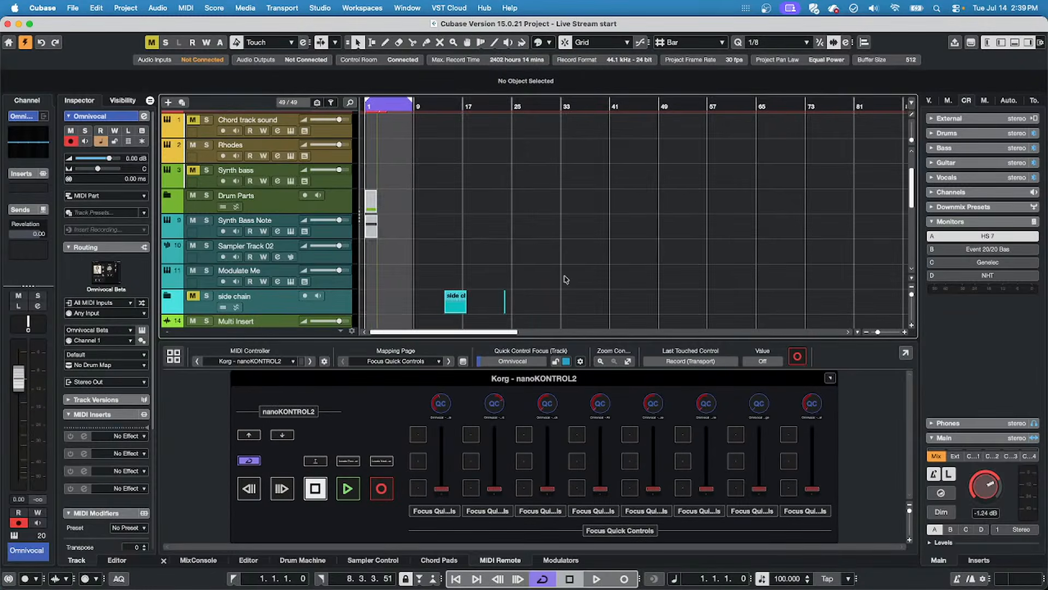
Unmute the Violoncello I part on the cello track with the Mute tool, and return to the Object Selection tool.
{"action": "scroll", "coordinate": [560, 279], "scroll_direction": "down", "scroll_amount": 10}
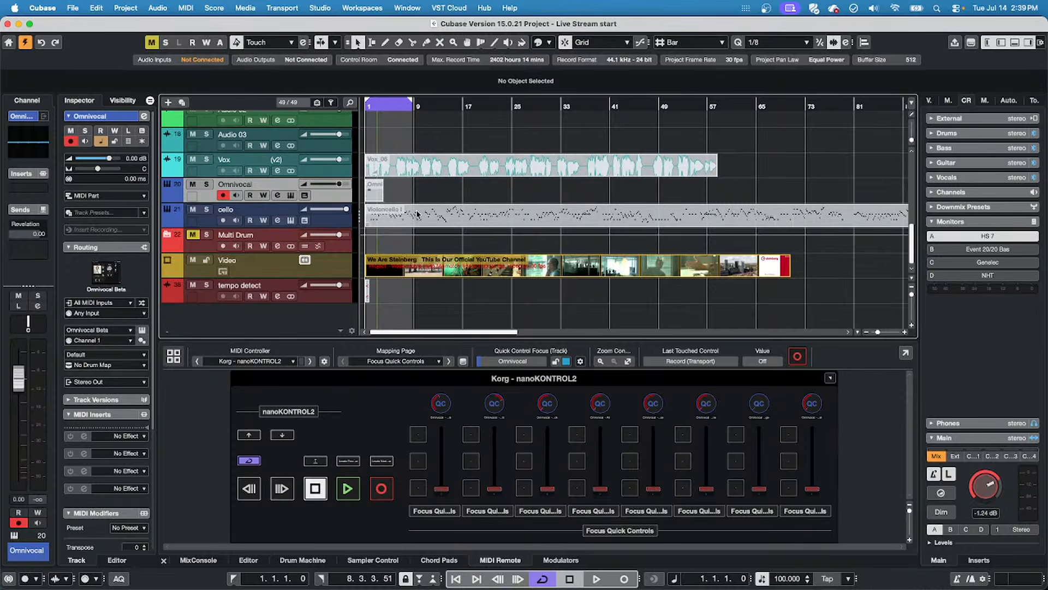
{"action": "right_click", "coordinate": [469, 219]}
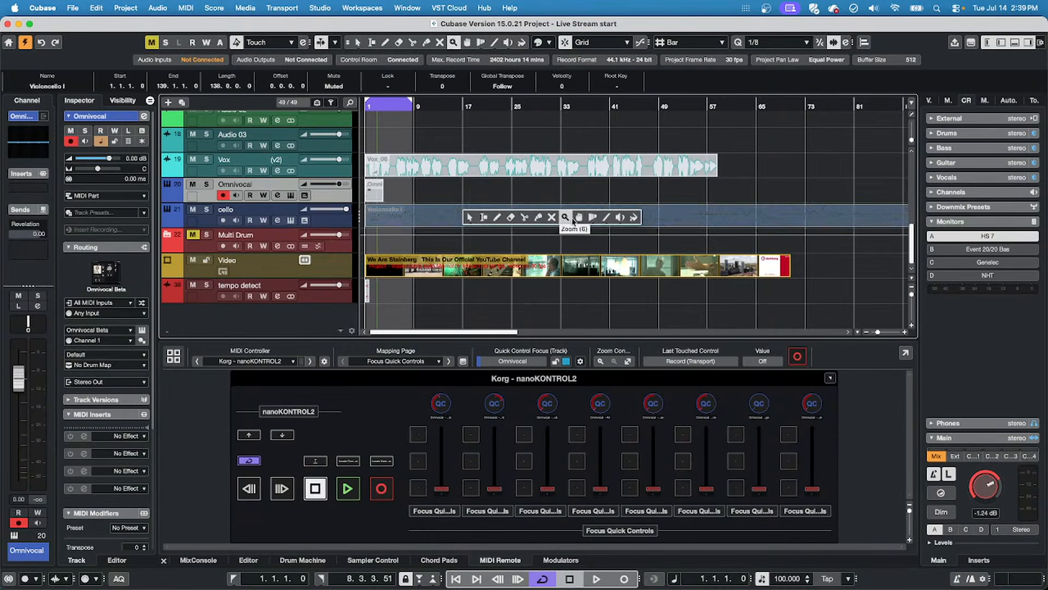
{"action": "left_click", "coordinate": [552, 216]}
{"action": "left_click", "coordinate": [554, 219]}
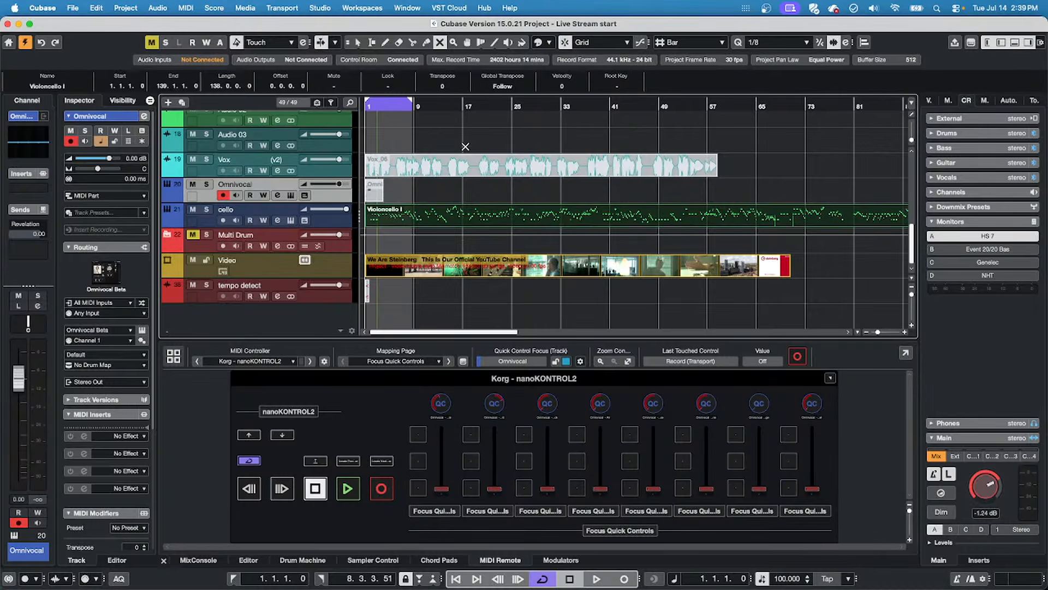
{"action": "right_click", "coordinate": [451, 207]}
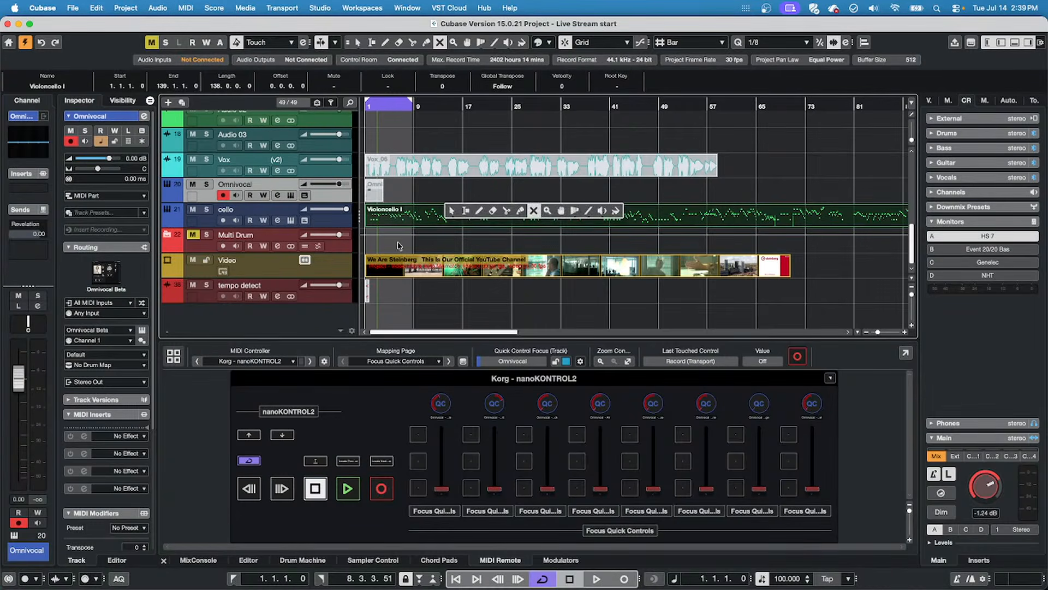
{"action": "left_click", "coordinate": [452, 211]}
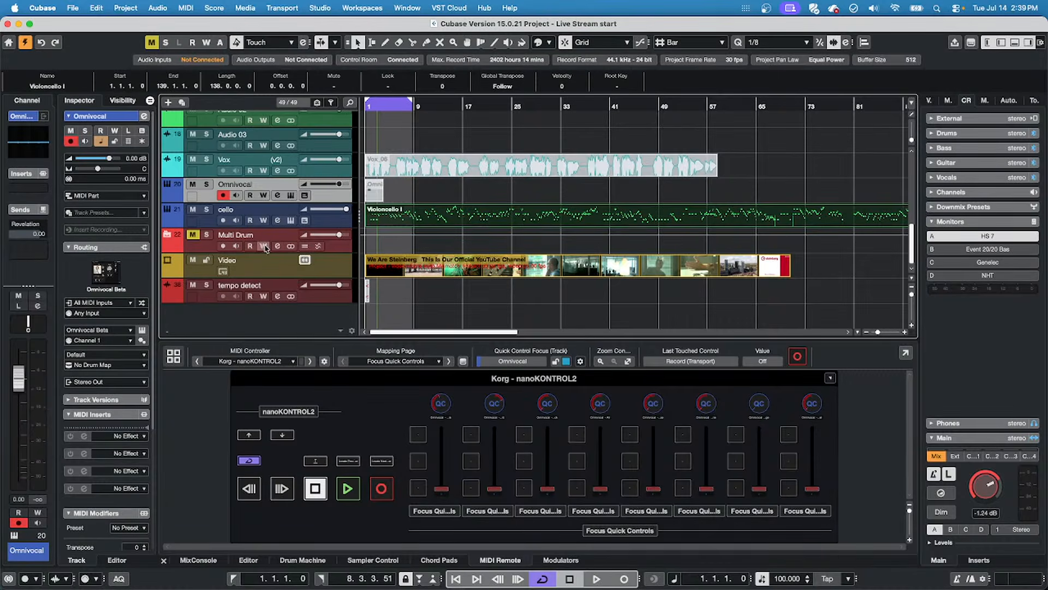
Open the cello track's HALion Sonic instrument and audition its Pizzicato and Staccato key switches.
{"action": "left_click", "coordinate": [331, 224]}
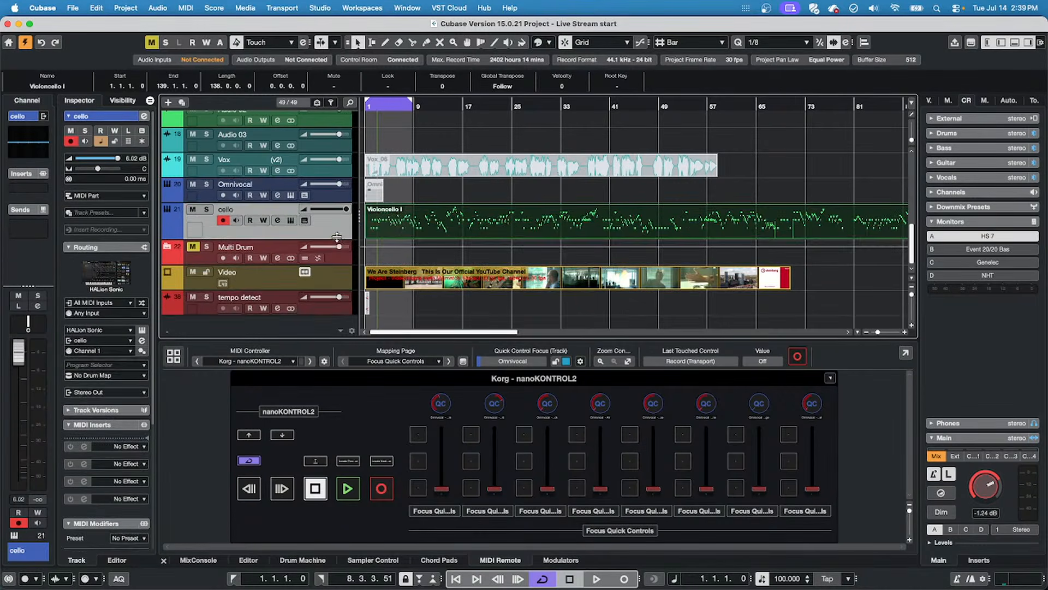
{"action": "left_click", "coordinate": [291, 220]}
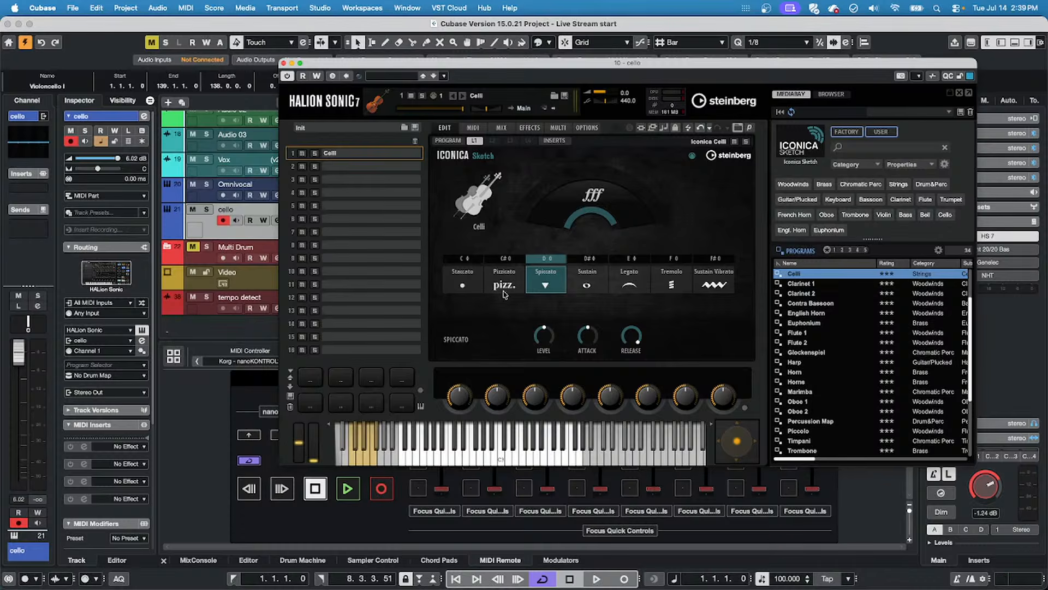
{"action": "left_click", "coordinate": [505, 261]}
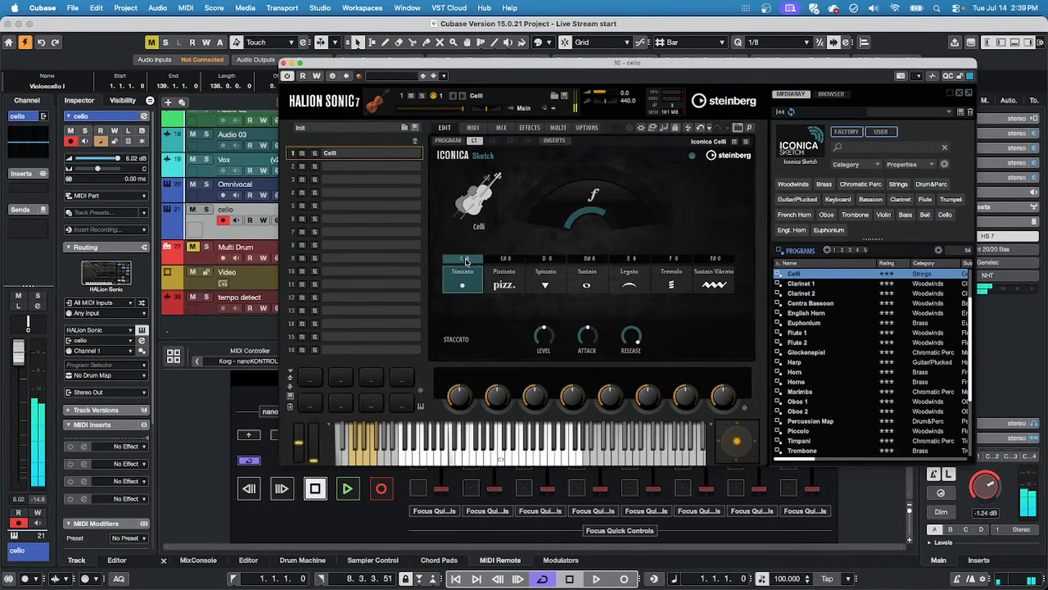
Audition the cello's Spiccato, Sustain, Legato, Tremolo, Sustain Vibrato and Pizzicato key switches, and close the instrument window.
{"action": "left_click", "coordinate": [545, 273]}
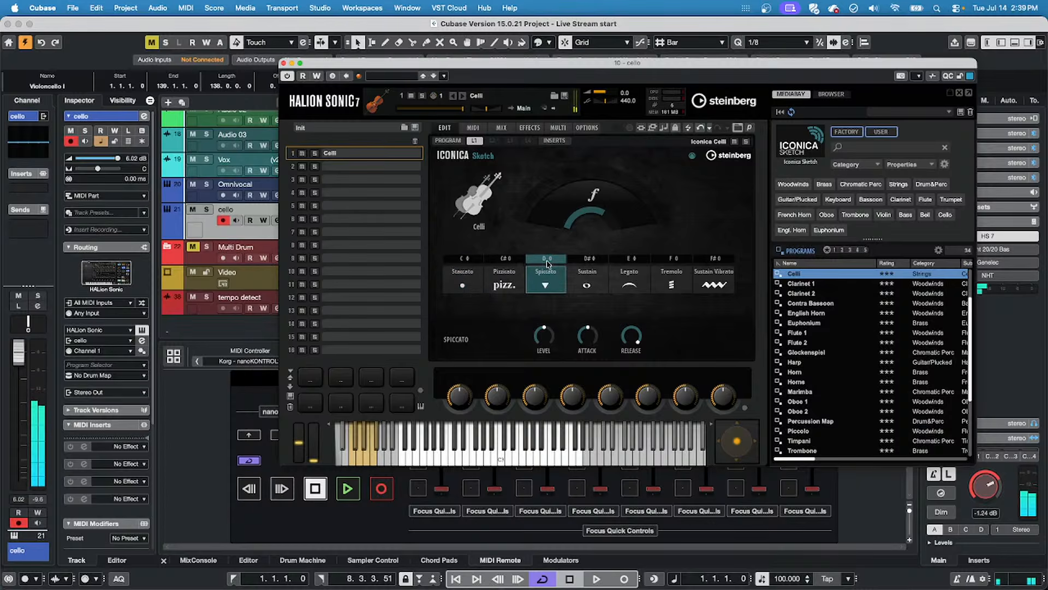
{"action": "left_click", "coordinate": [584, 265]}
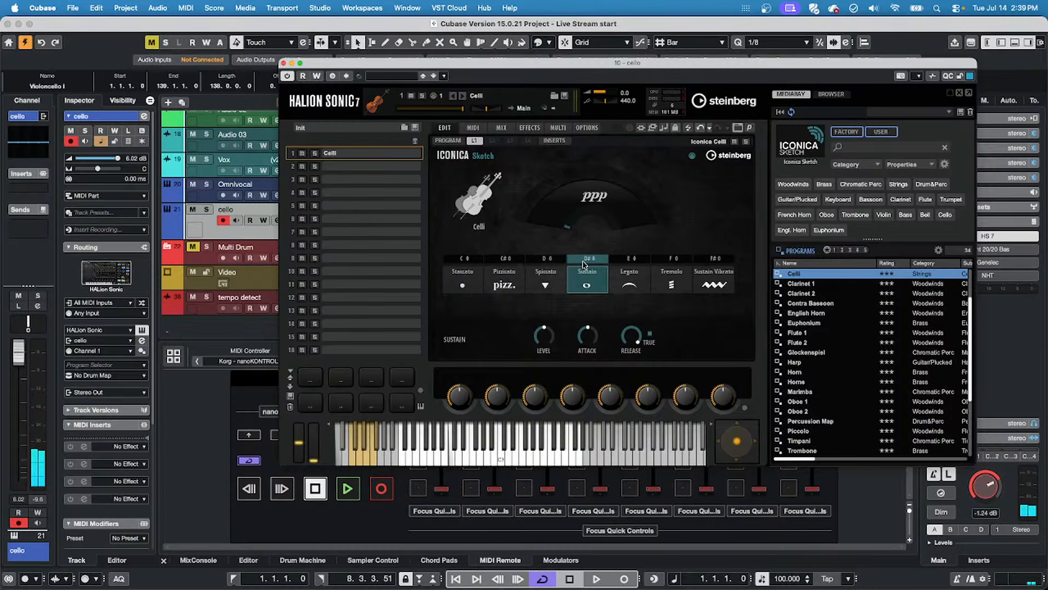
{"action": "left_click", "coordinate": [633, 261]}
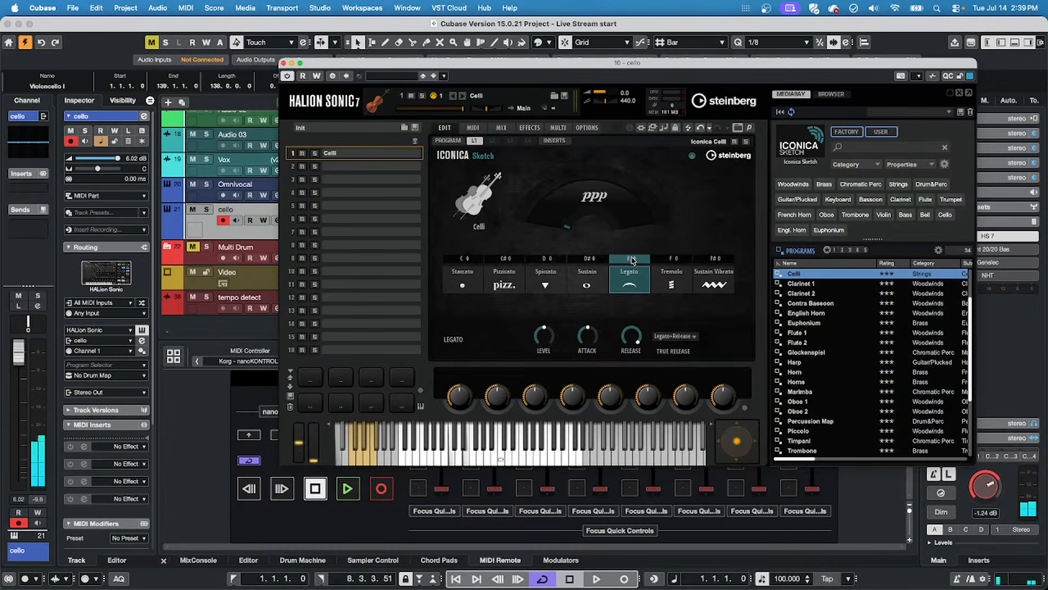
{"action": "left_click", "coordinate": [683, 264]}
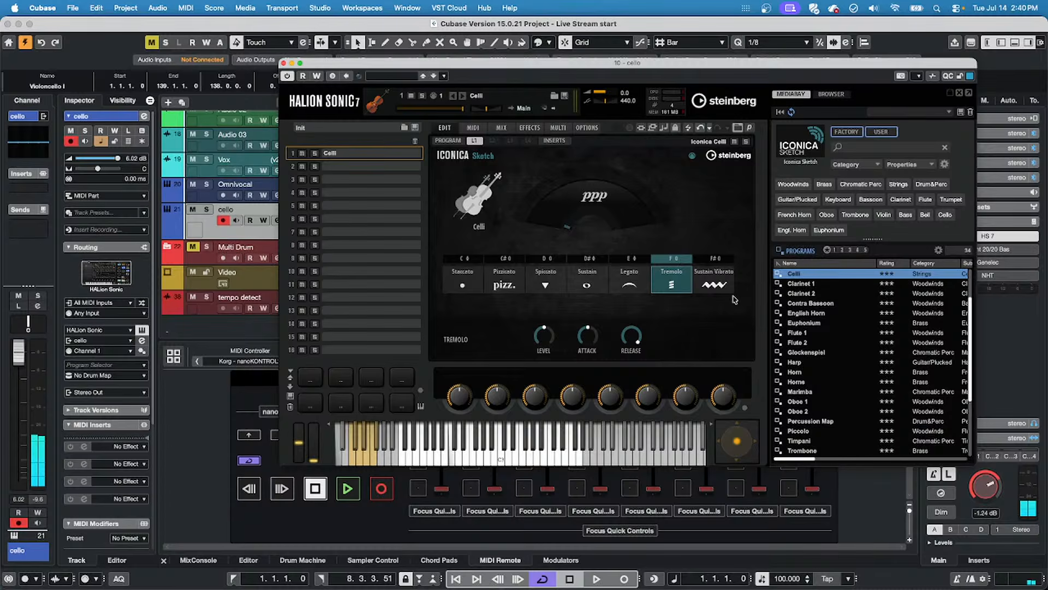
{"action": "left_click", "coordinate": [721, 261]}
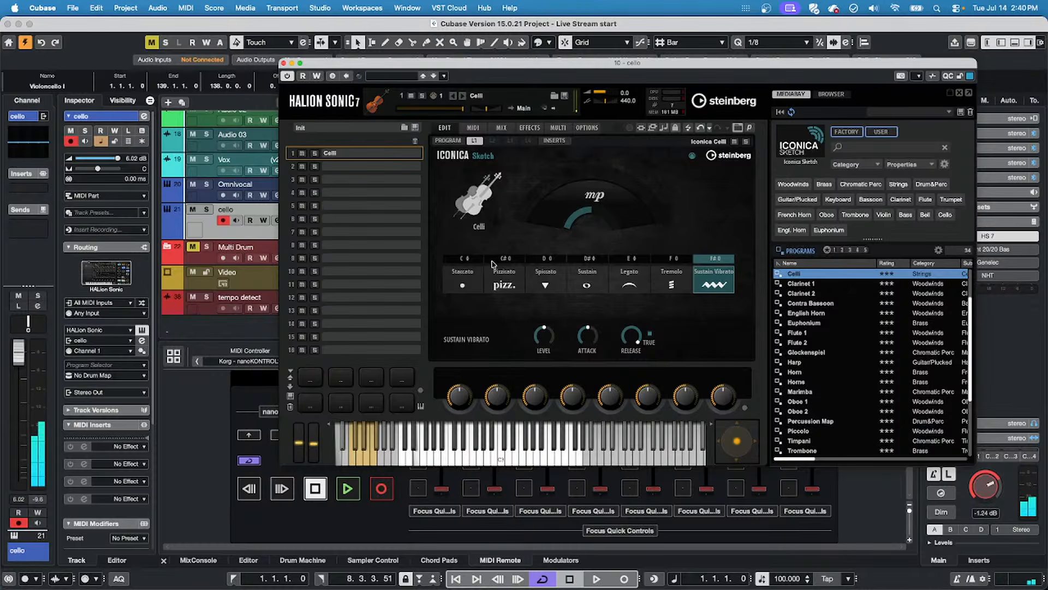
{"action": "left_click", "coordinate": [508, 262]}
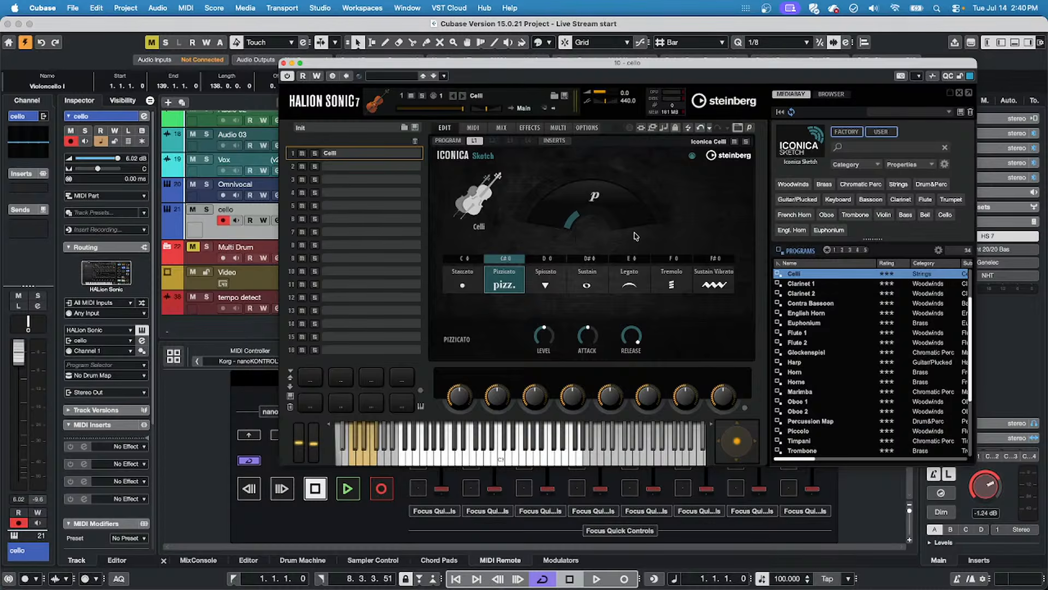
{"action": "left_click", "coordinate": [284, 64]}
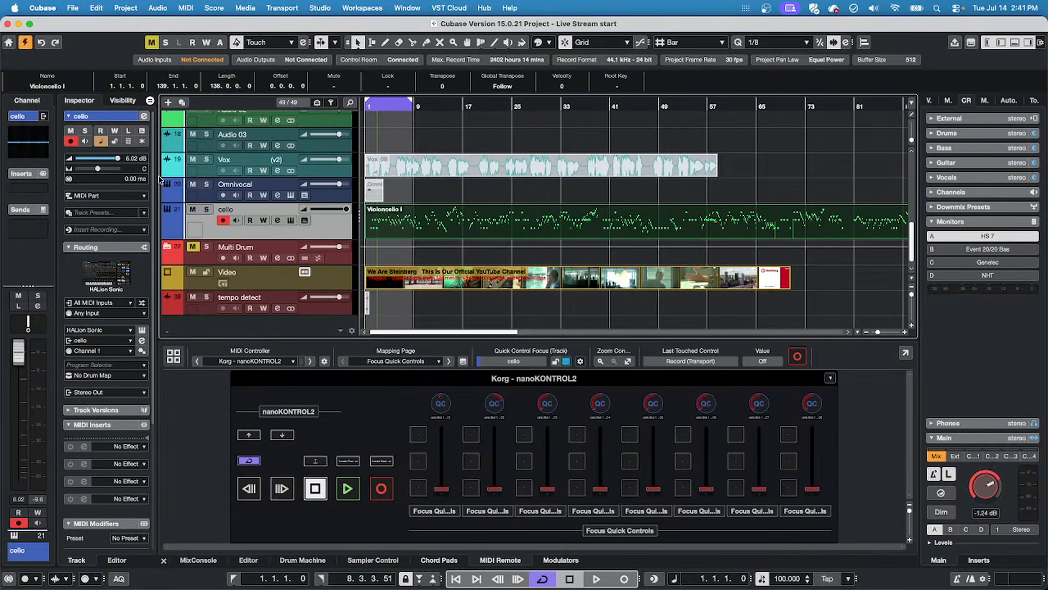
Open the Violoncello I part in the Key Editor and add an expression map named cello with the instrument's key switches imported.
{"action": "double_click", "coordinate": [544, 227]}
{"action": "left_click", "coordinate": [91, 116]}
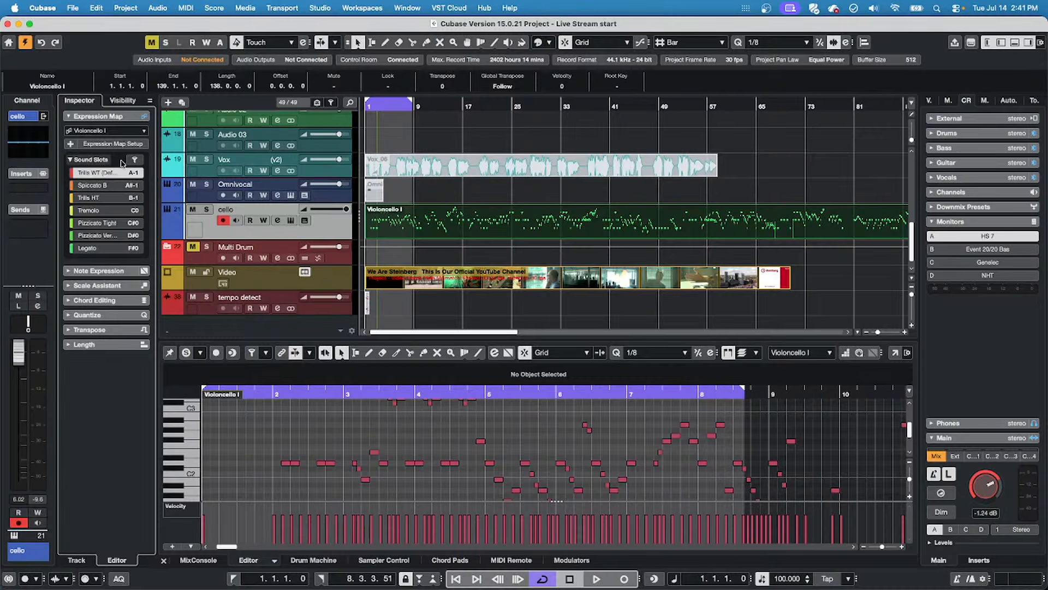
{"action": "left_click", "coordinate": [108, 131]}
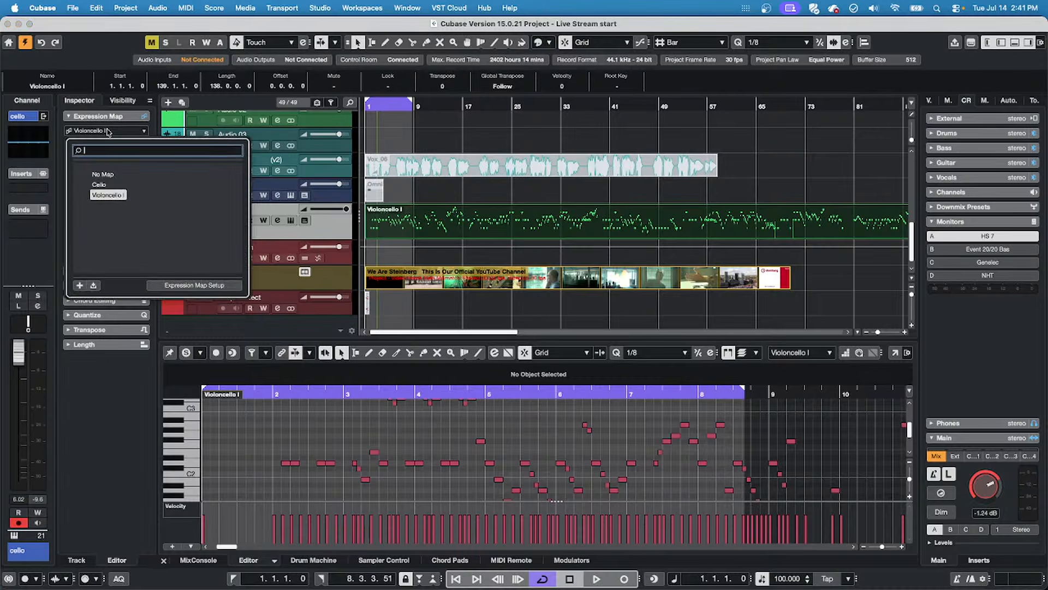
{"action": "left_click", "coordinate": [80, 285]}
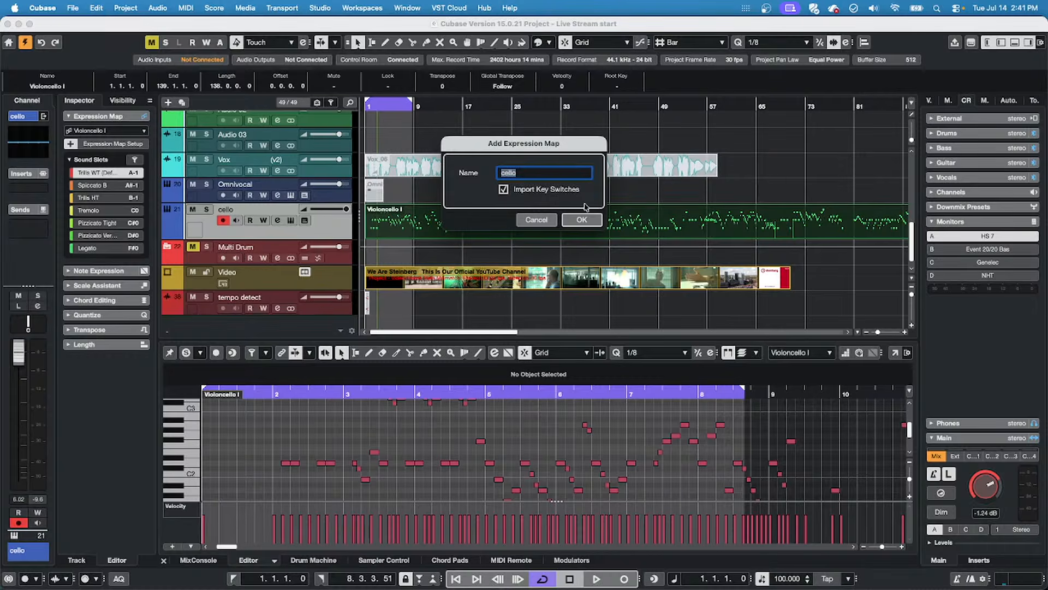
{"action": "left_click", "coordinate": [585, 220]}
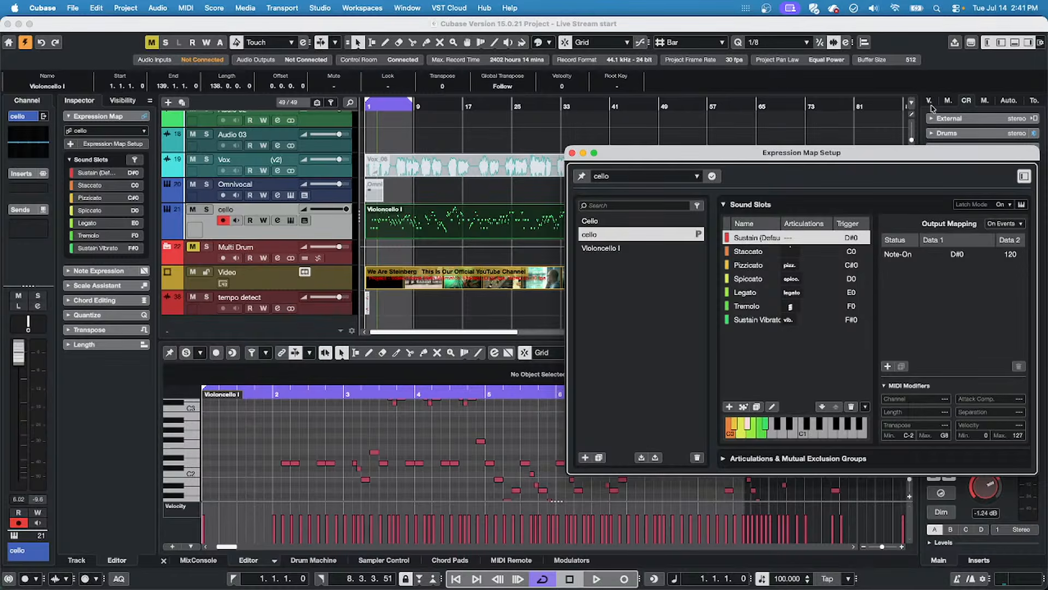
Widen the Expression Map Setup window, review the cello map's sound slots and their output mappings, and close it.
{"action": "left_click_drag", "start_coordinate": [751, 155], "coordinate": [505, 131]}
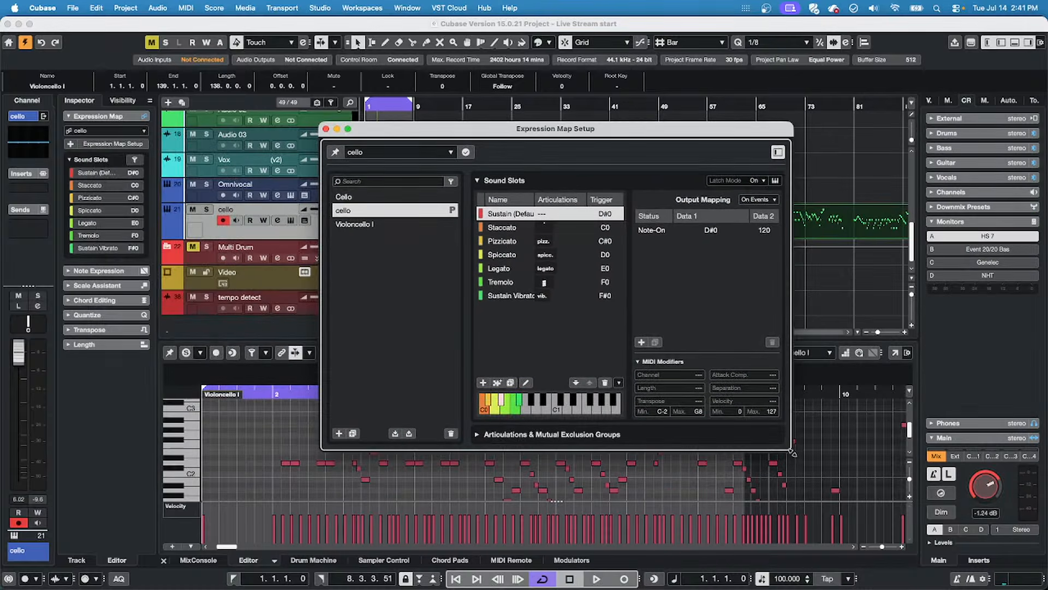
{"action": "left_click_drag", "start_coordinate": [790, 447], "coordinate": [964, 448]}
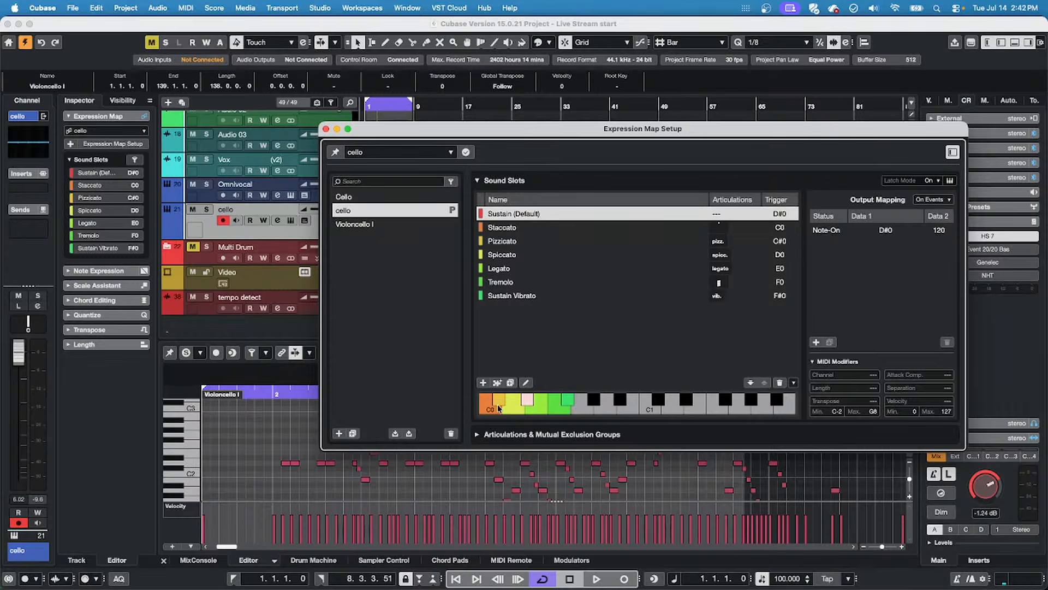
{"action": "left_click", "coordinate": [512, 244]}
{"action": "left_click", "coordinate": [506, 268]}
{"action": "left_click", "coordinate": [505, 291]}
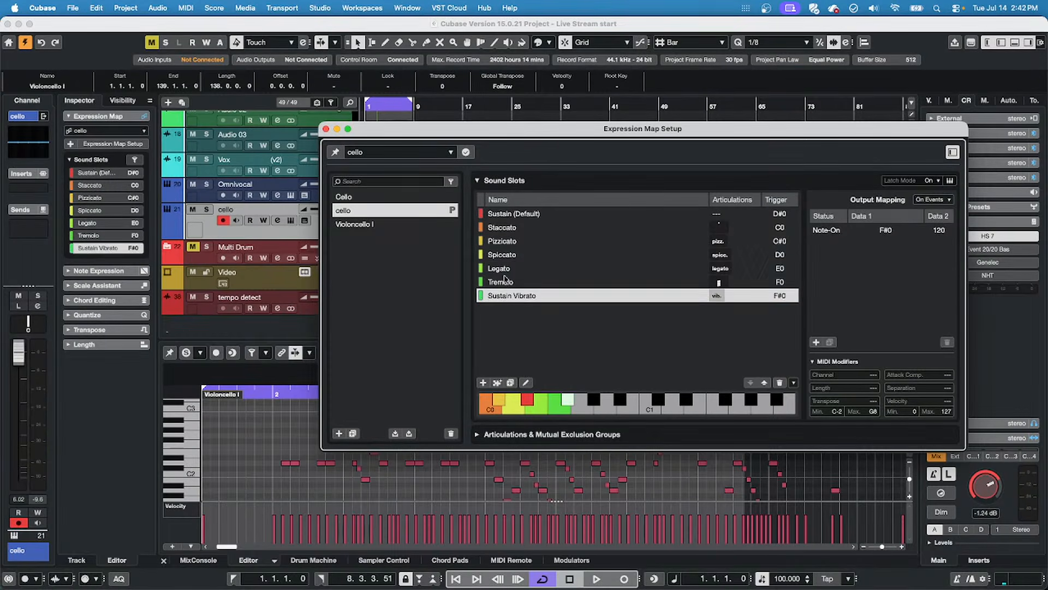
{"action": "left_click", "coordinate": [506, 269]}
{"action": "left_click", "coordinate": [506, 242]}
{"action": "left_click", "coordinate": [509, 214]}
{"action": "left_click", "coordinate": [507, 240]}
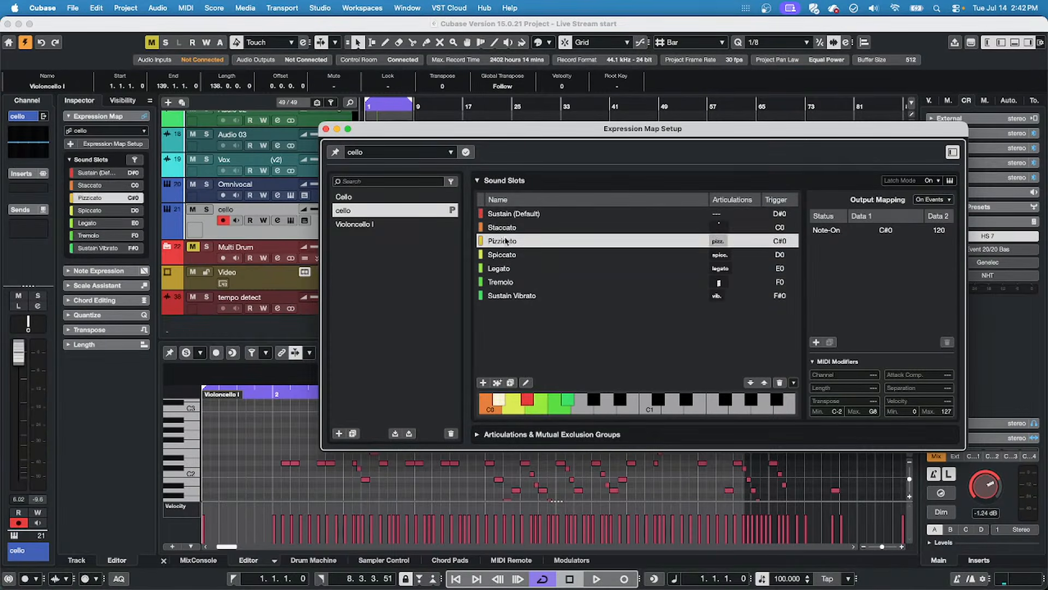
{"action": "left_click", "coordinate": [503, 283]}
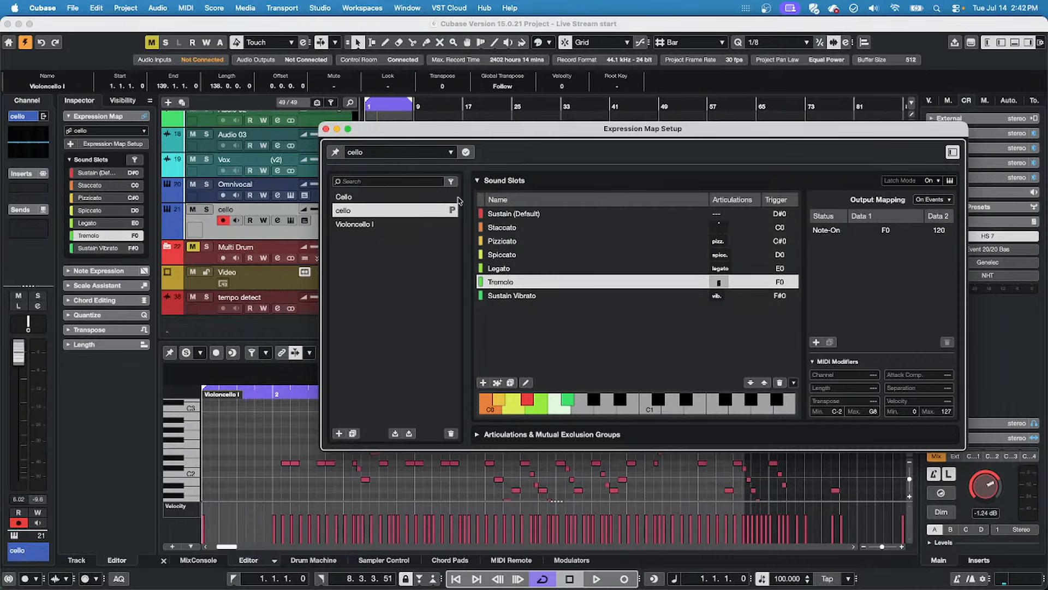
{"action": "left_click", "coordinate": [503, 241]}
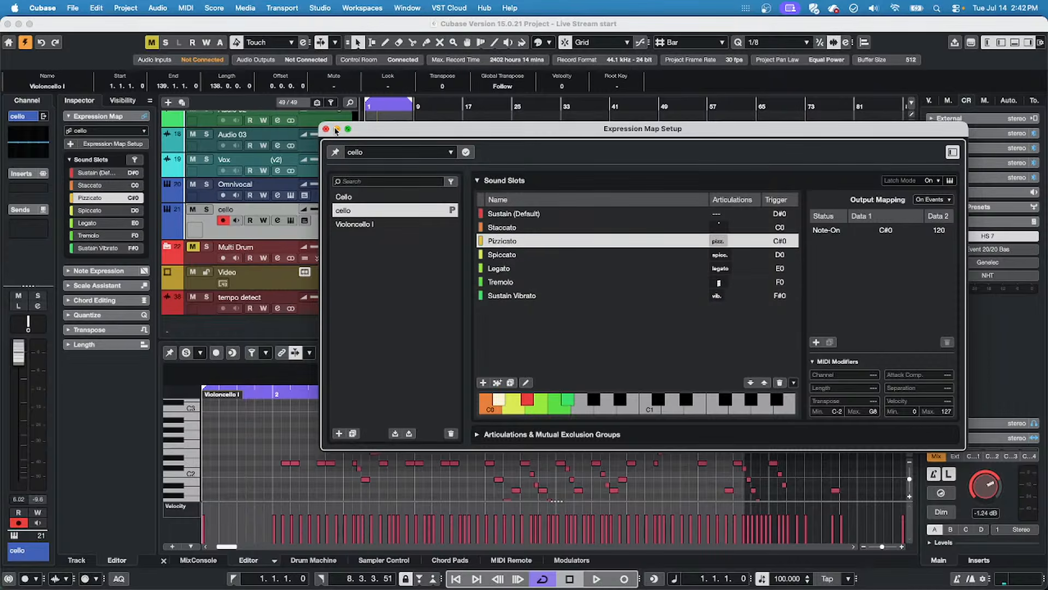
{"action": "left_click", "coordinate": [326, 129]}
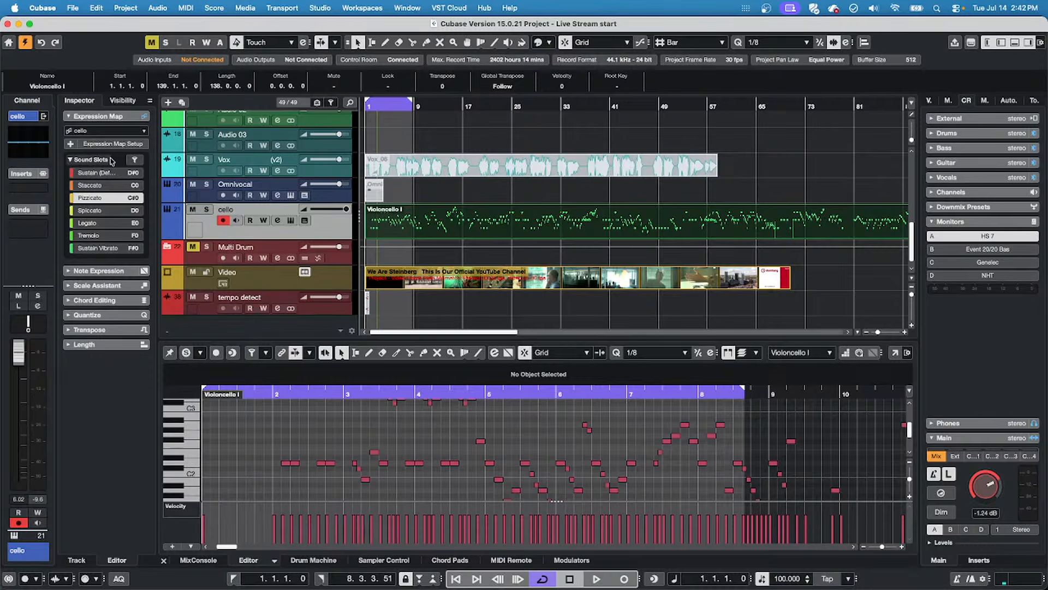
Reopen Expression Map Setup and add an empty map named July 14 with Import Key Switches disabled.
{"action": "left_click", "coordinate": [186, 8]}
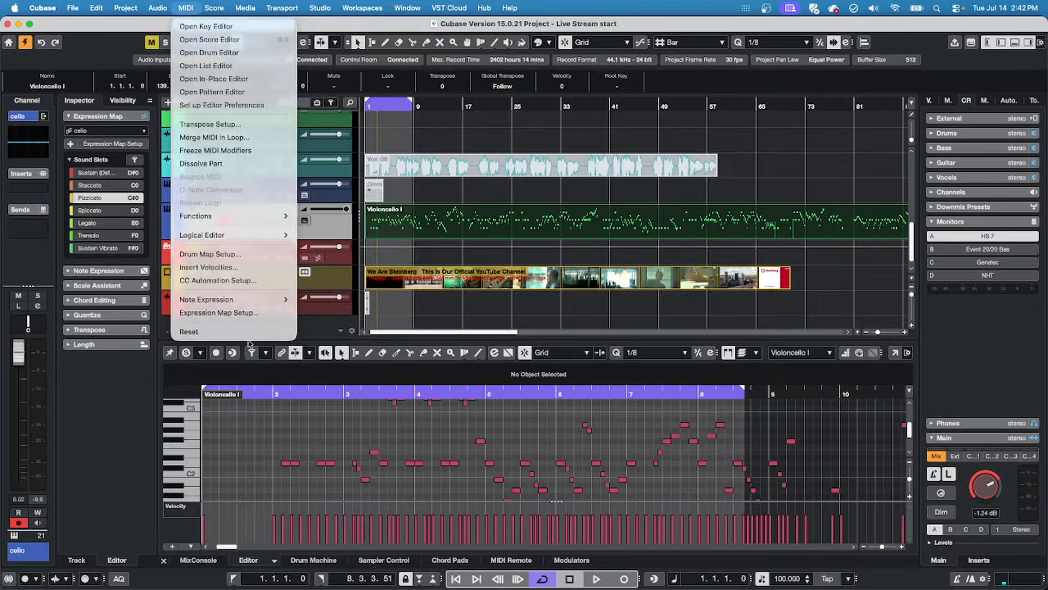
{"action": "left_click", "coordinate": [262, 315]}
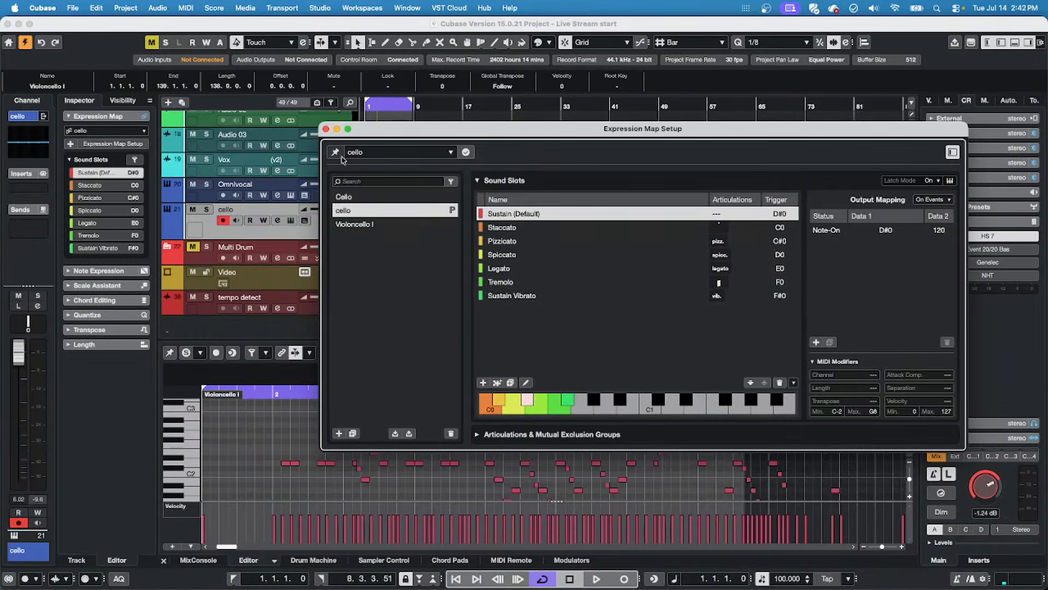
{"action": "left_click", "coordinate": [339, 434]}
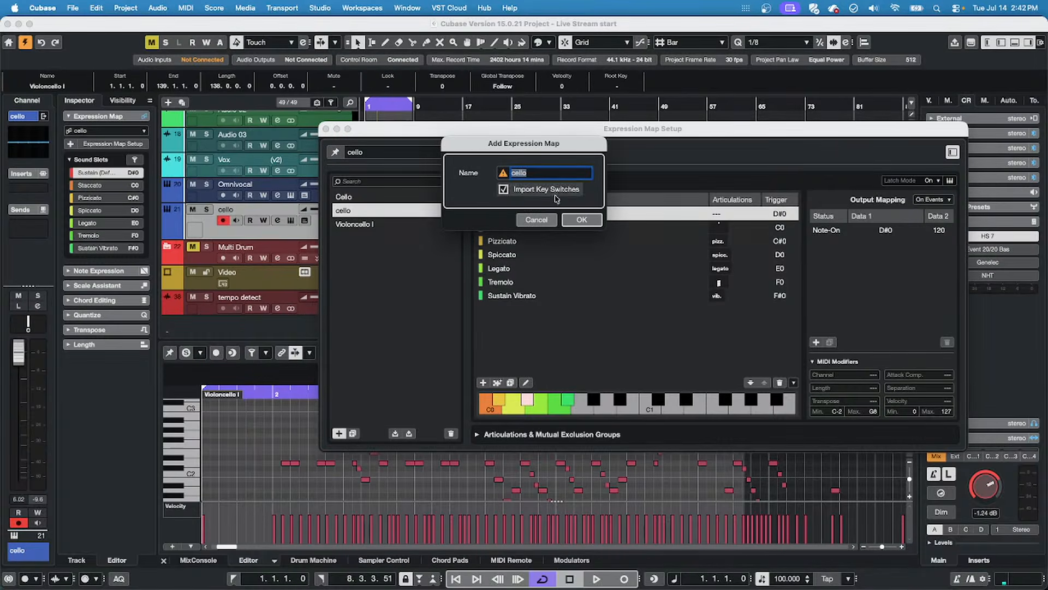
{"action": "left_click", "coordinate": [503, 189]}
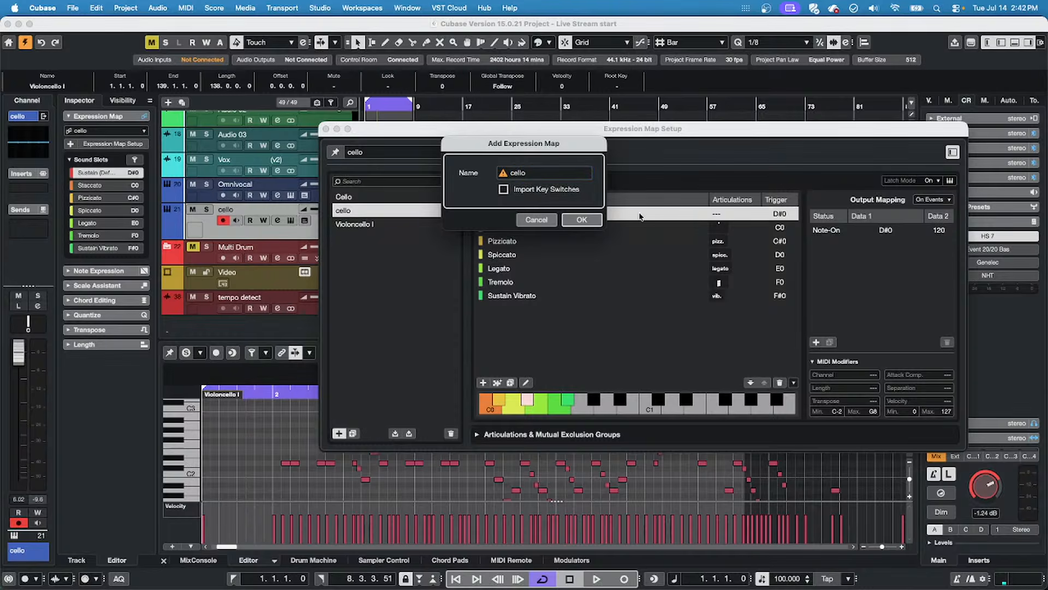
{"action": "double_click", "coordinate": [536, 173]}
{"action": "type", "text": "July 14"}
{"action": "key", "text": "Return"}
Add a sound slot to the July 14 map using the Open articulation from the Brass category.
{"action": "left_click", "coordinate": [638, 295]}
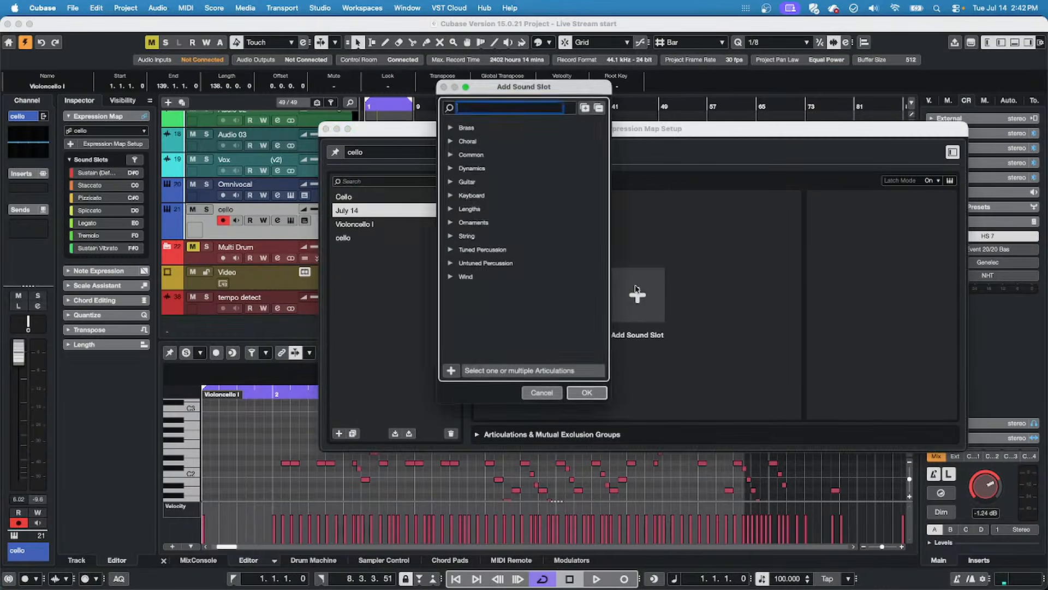
{"action": "left_click", "coordinate": [451, 127]}
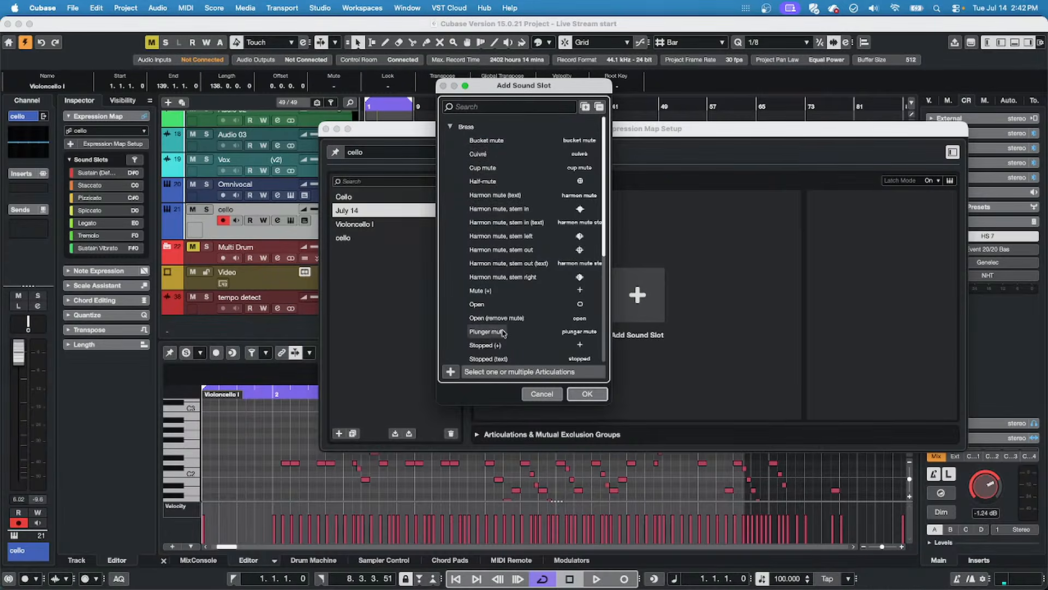
{"action": "left_click", "coordinate": [493, 302]}
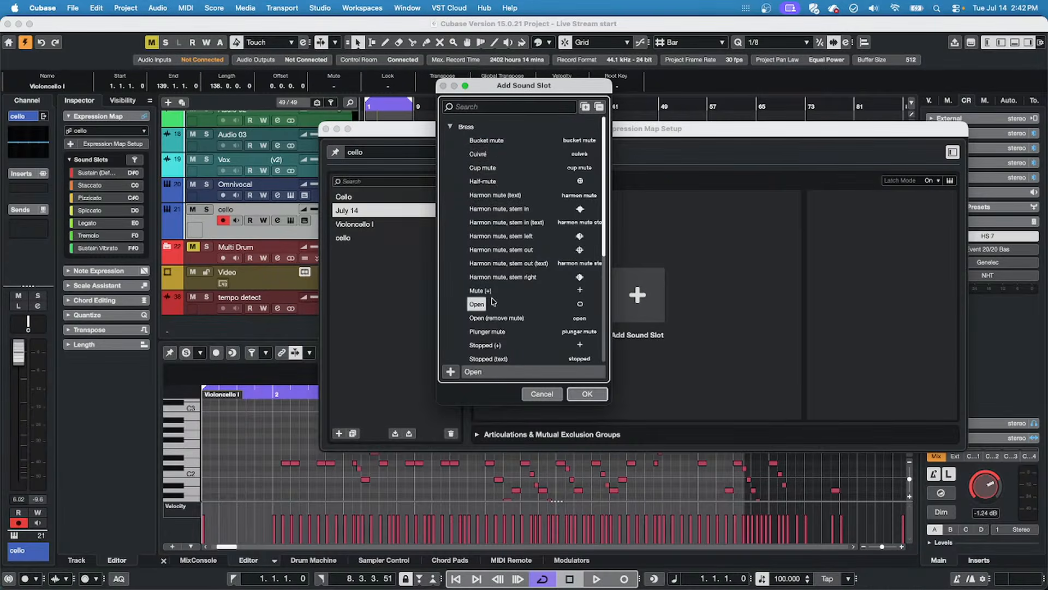
{"action": "left_click", "coordinate": [588, 394]}
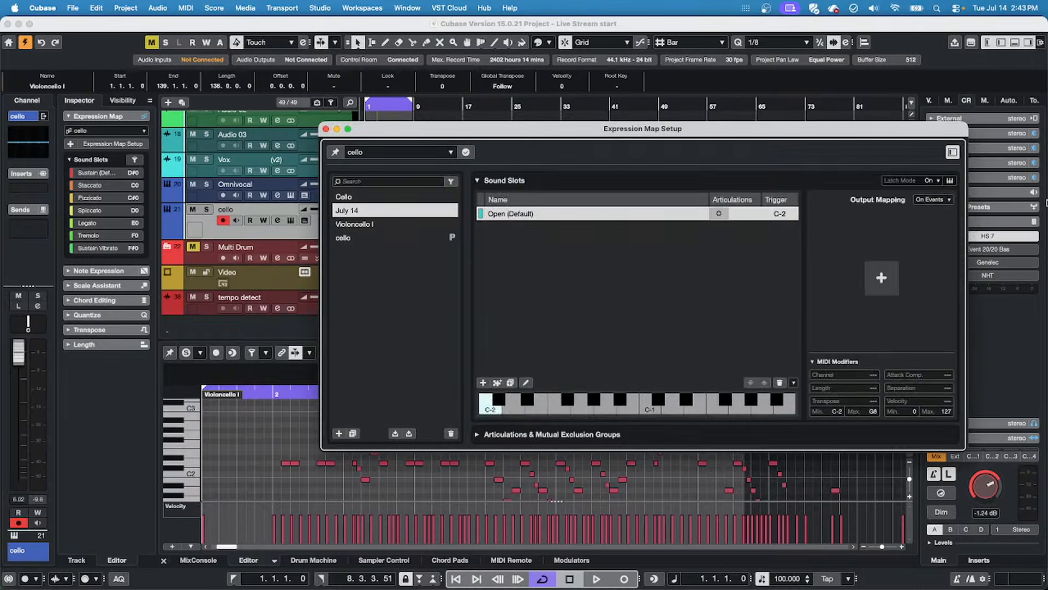
Add a Note-On output mapping to the Open slot, set its trigger to C1, and close Expression Map Setup.
{"action": "left_click", "coordinate": [884, 278]}
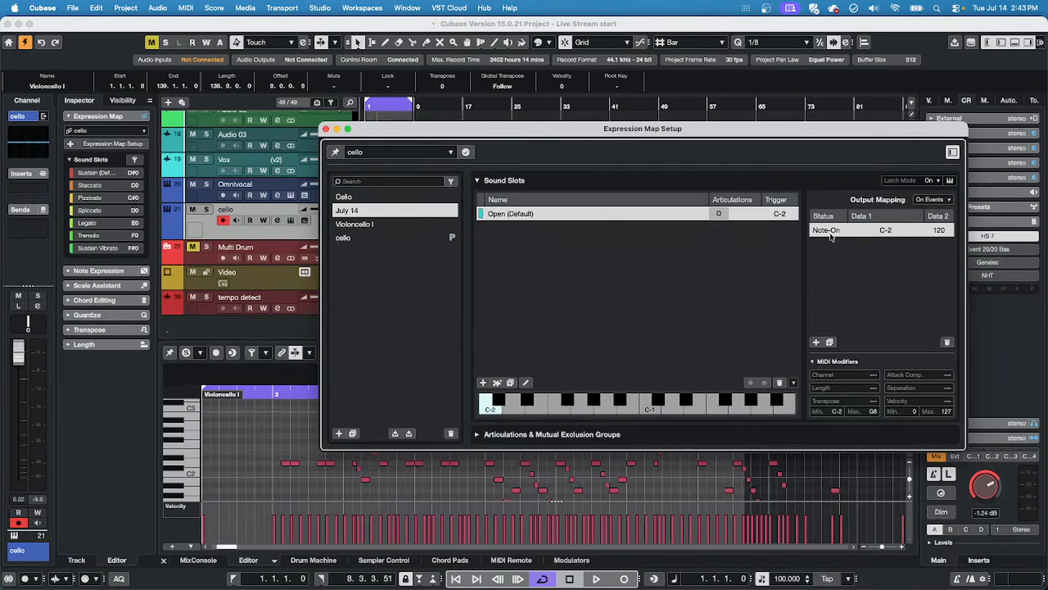
{"action": "double_click", "coordinate": [781, 214]}
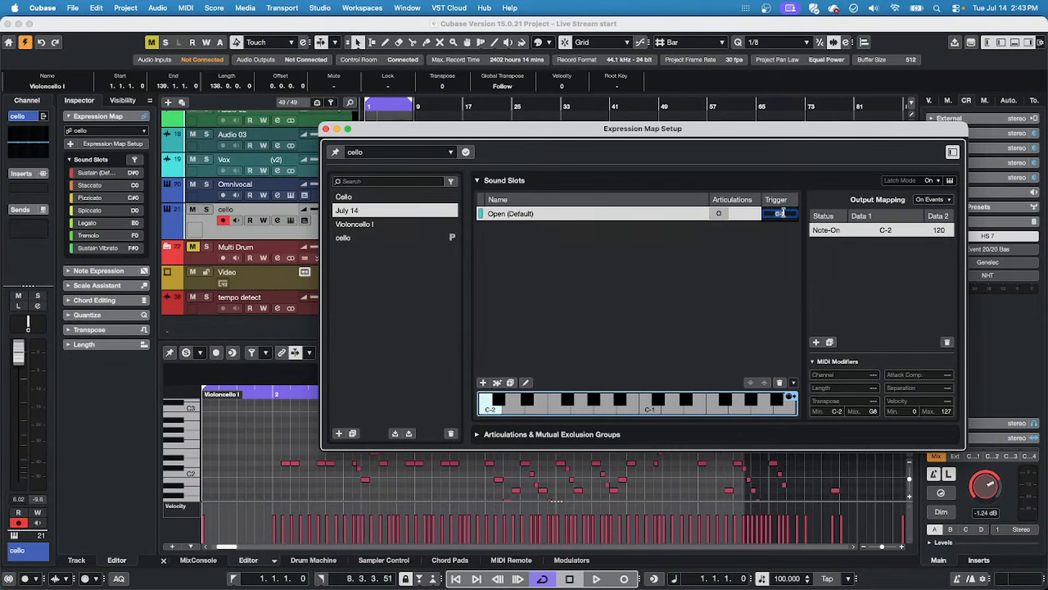
{"action": "type", "text": "C1"}
{"action": "key", "text": "Return"}
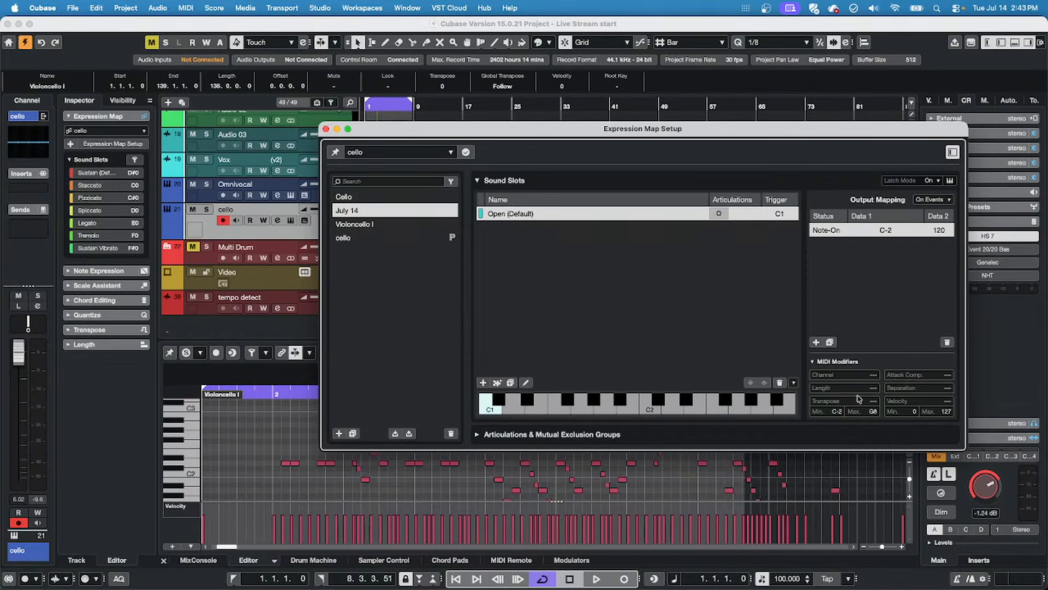
{"action": "left_click", "coordinate": [327, 129]}
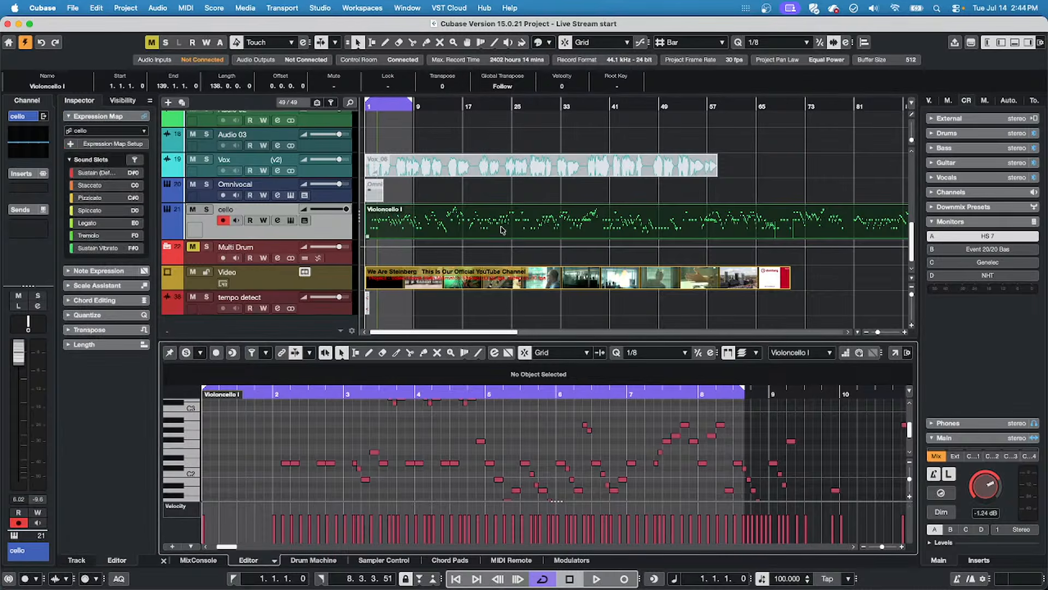
Open the Key Editor in its own window, switch the Velocity lane to Articulations, enlarge the lane and expand Group 1.
{"action": "left_click", "coordinate": [895, 353]}
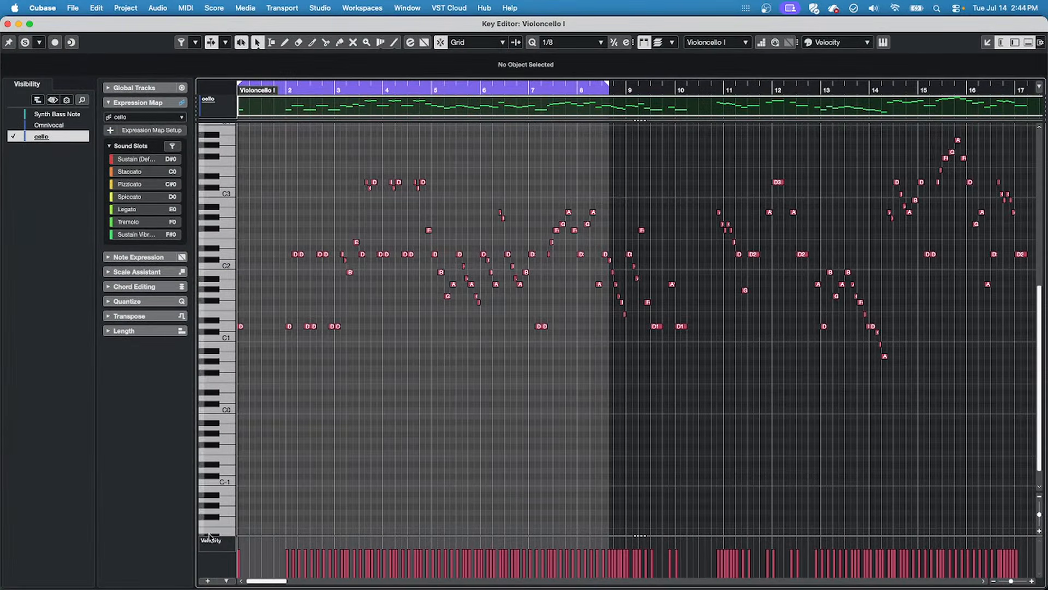
{"action": "left_click", "coordinate": [213, 544]}
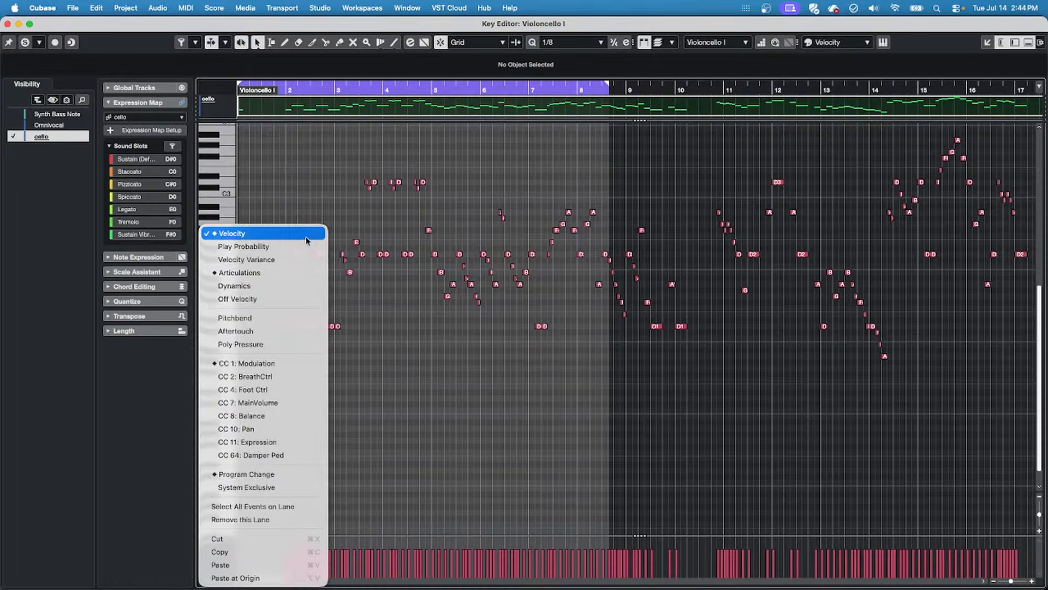
{"action": "left_click", "coordinate": [306, 272]}
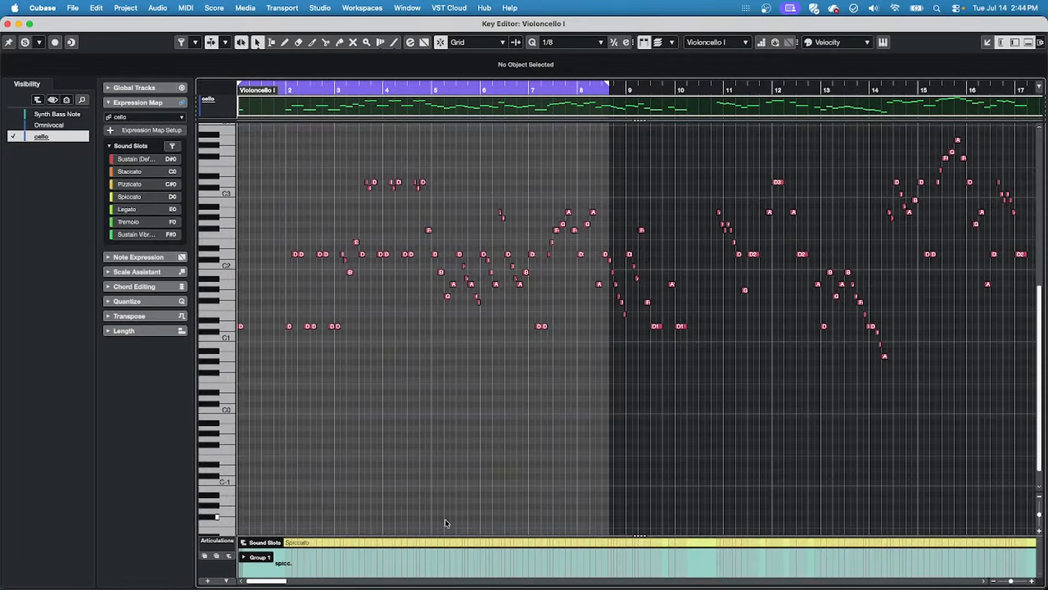
{"action": "left_click_drag", "start_coordinate": [457, 537], "coordinate": [463, 402]}
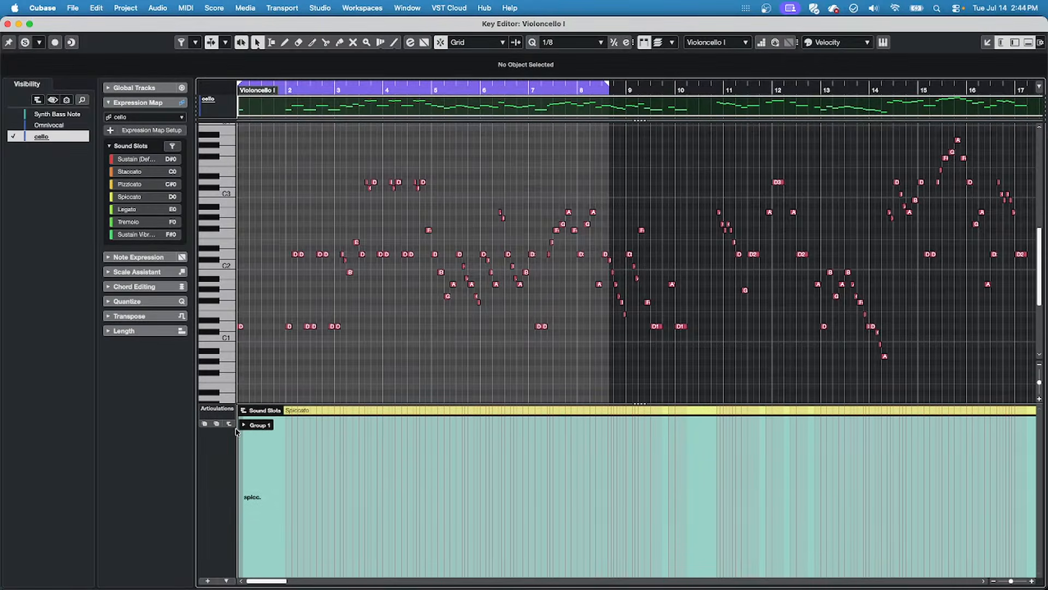
{"action": "left_click", "coordinate": [241, 427]}
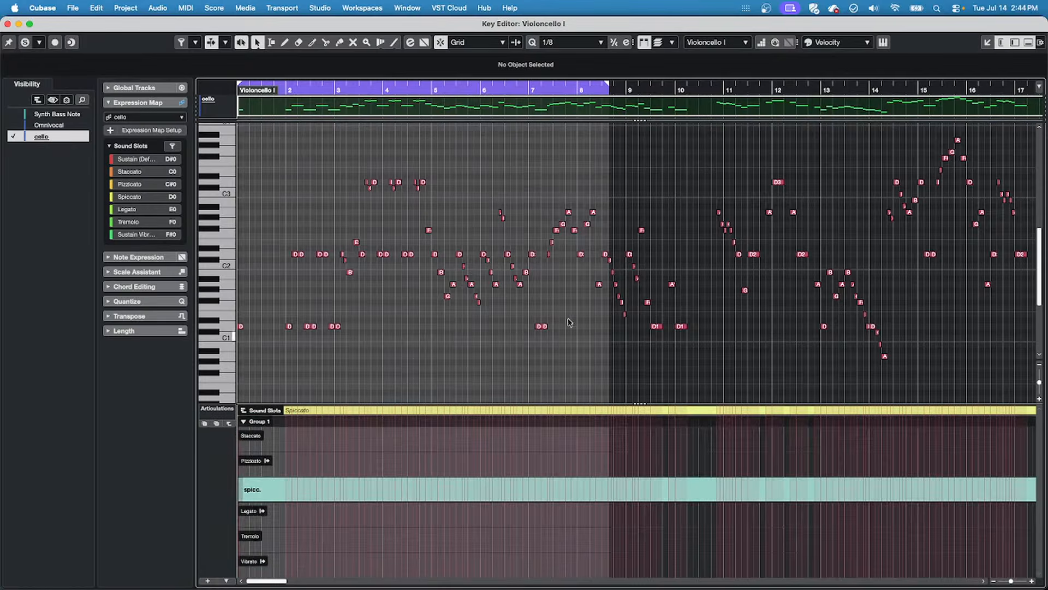
Draw a Pizzicato articulation in the Articulations lane starting just before bar 5, on the F#2 note.
{"action": "left_click_drag", "start_coordinate": [504, 198], "coordinate": [585, 304]}
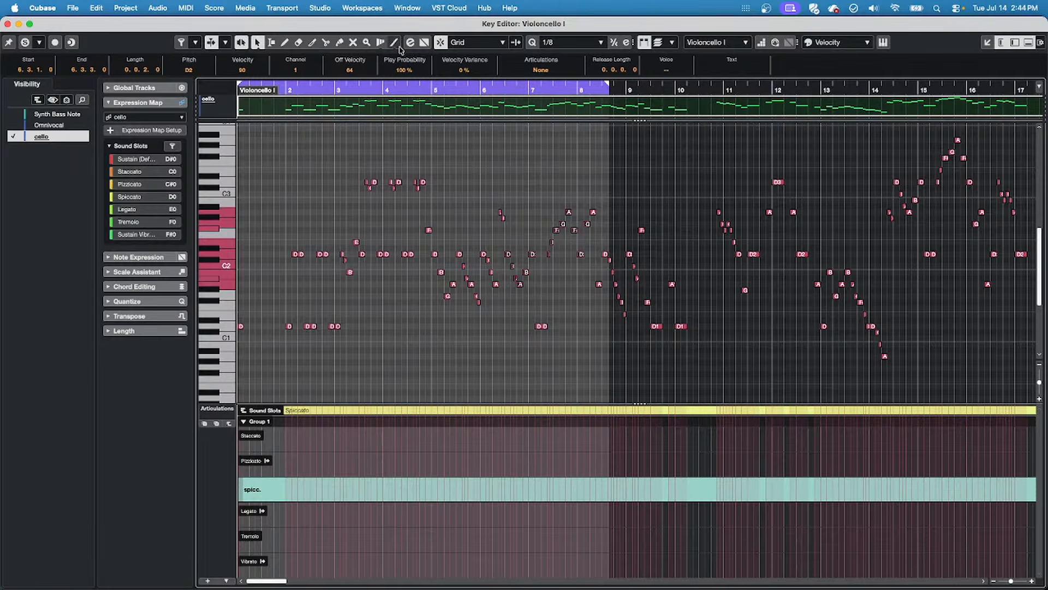
{"action": "left_click", "coordinate": [312, 91]}
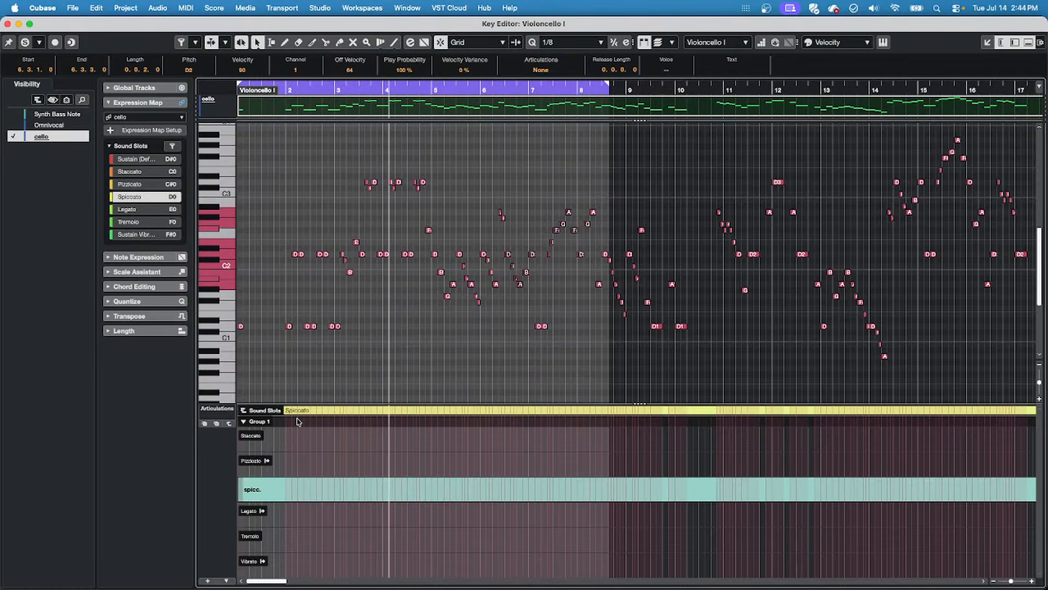
{"action": "key", "text": "h"}
{"action": "key", "text": "h"}
{"action": "key", "text": "h"}
{"action": "key", "text": "h"}
{"action": "key", "text": "h"}
{"action": "key", "text": "h"}
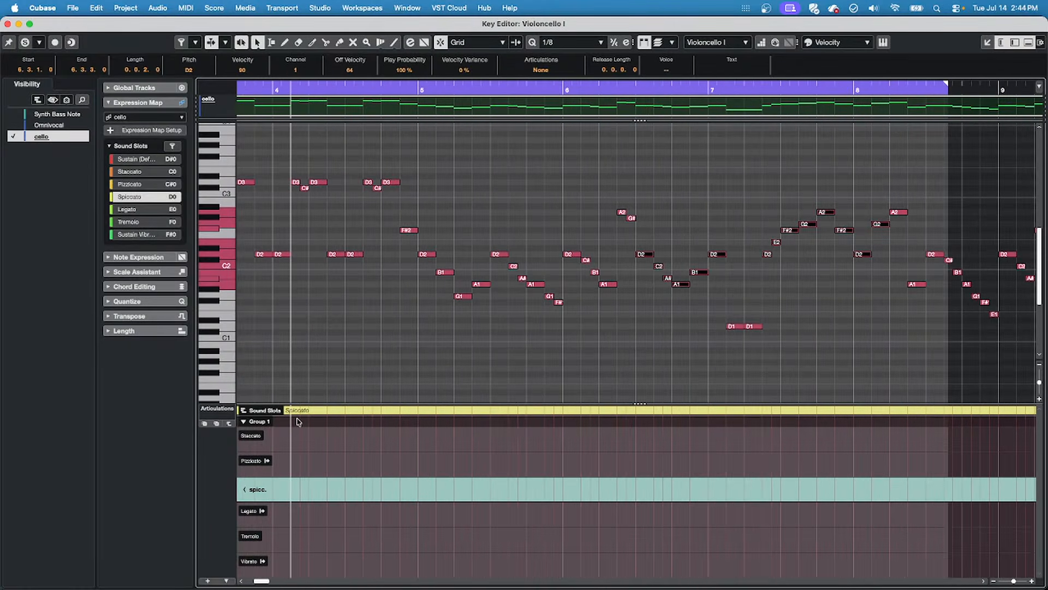
{"action": "right_click", "coordinate": [402, 474]}
{"action": "left_click", "coordinate": [437, 472]}
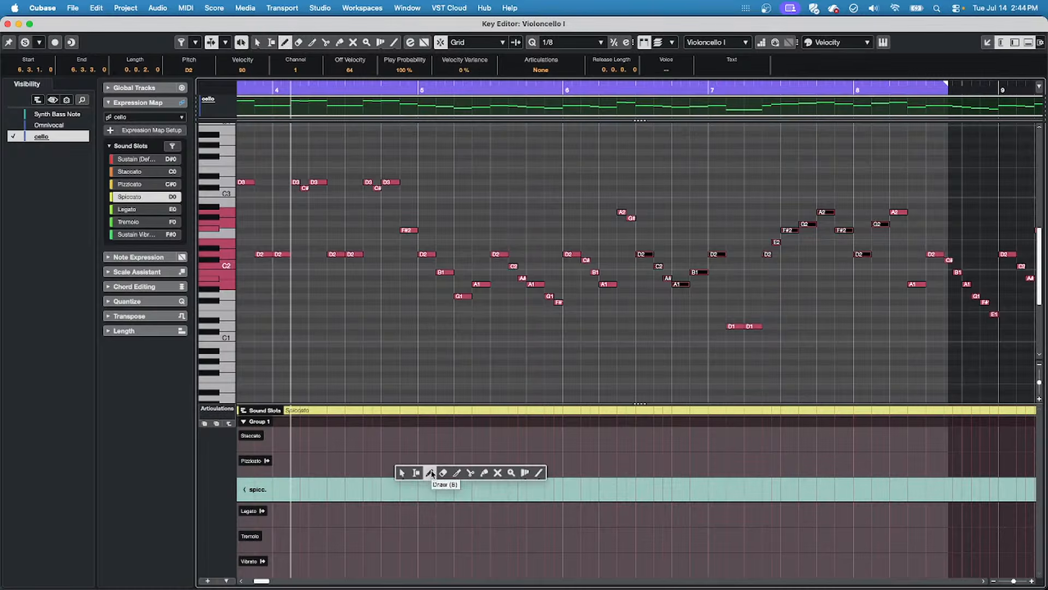
{"action": "left_click", "coordinate": [414, 462]}
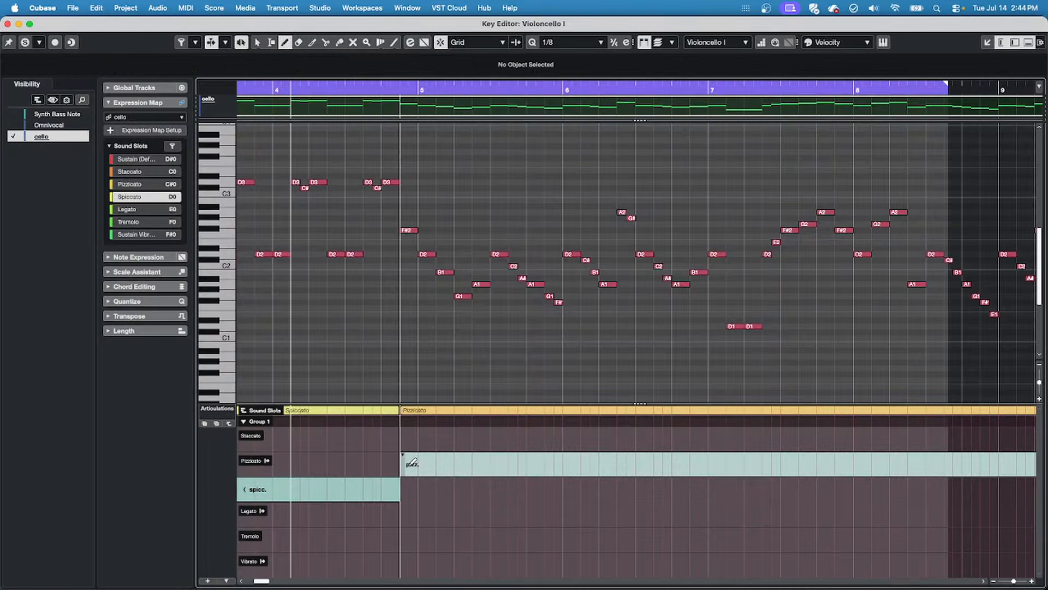
Continue the articulation sequence with Spiccato at bar 6, Pizzicato within bar 7, Staccato just before bar 8 and Spiccato early in bar 8.
{"action": "left_click", "coordinate": [573, 483]}
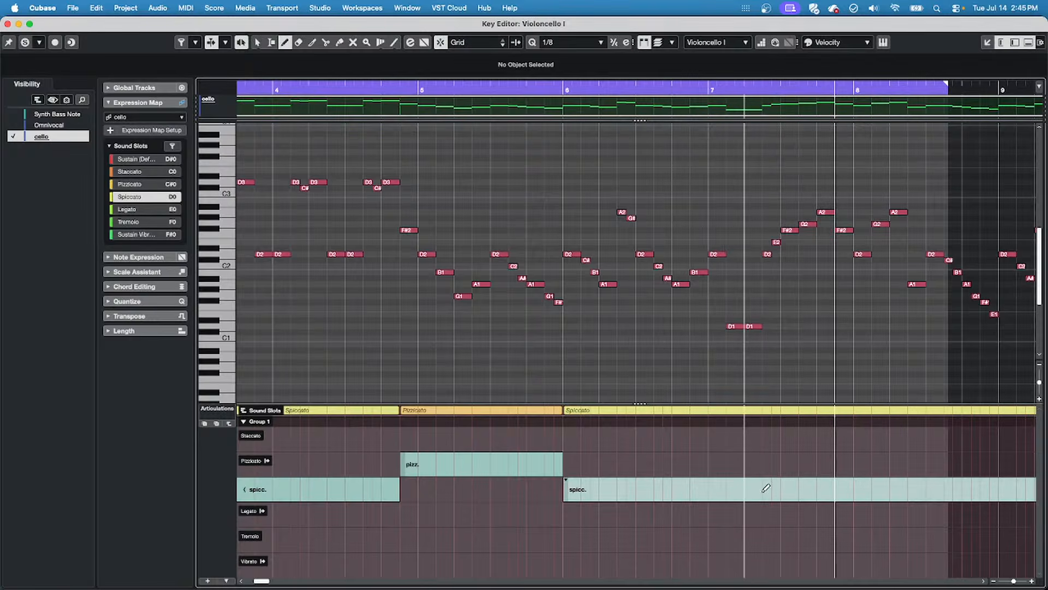
{"action": "left_click", "coordinate": [757, 460]}
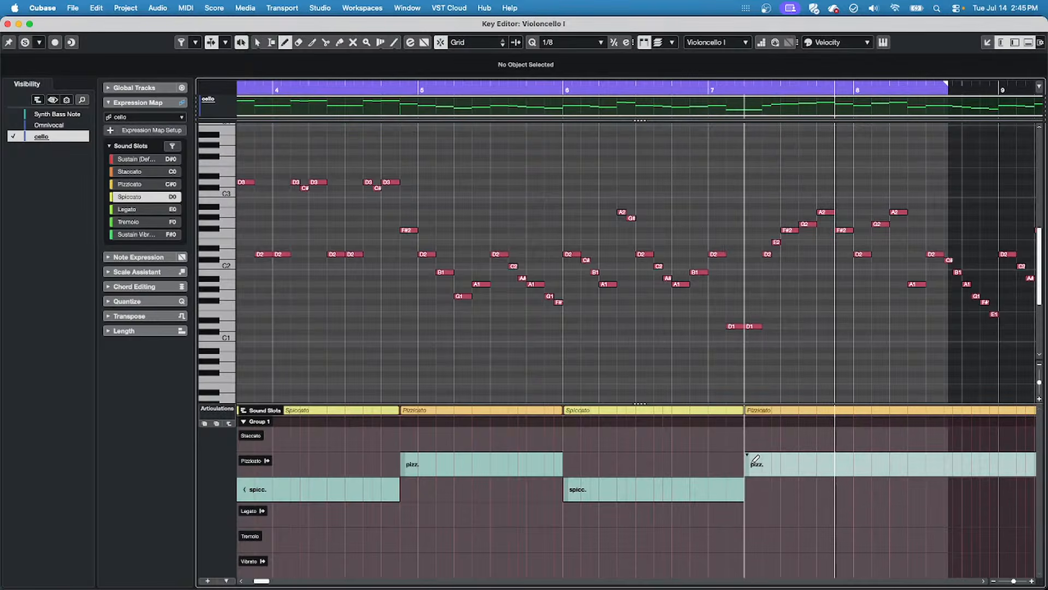
{"action": "left_click", "coordinate": [842, 437]}
{"action": "left_click", "coordinate": [890, 492]}
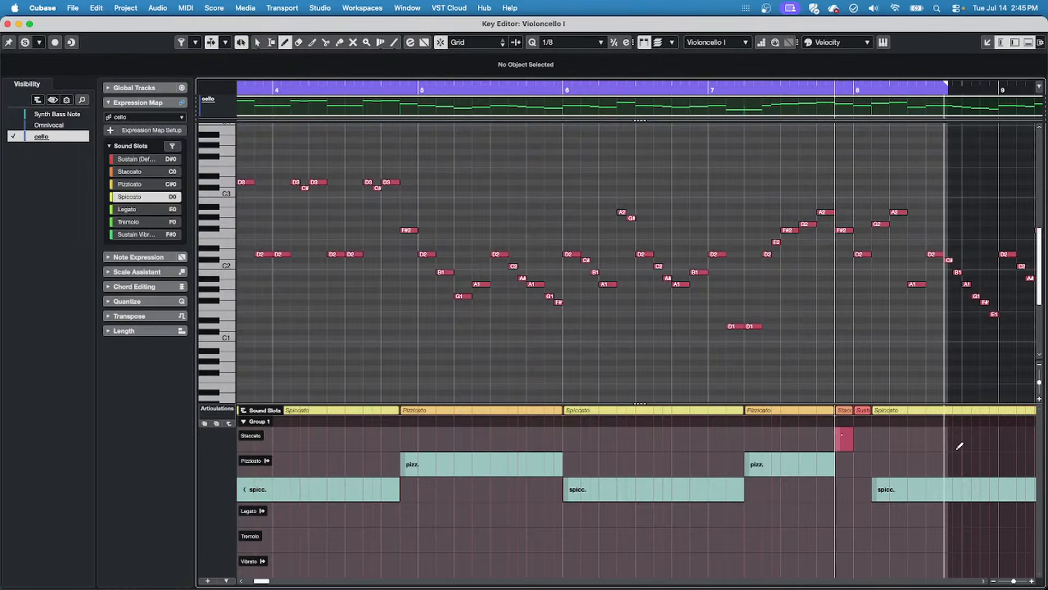
Return to the start of the part and draw a Staccato articulation on the first note of bar 3 during playback.
{"action": "left_click", "coordinate": [532, 88]}
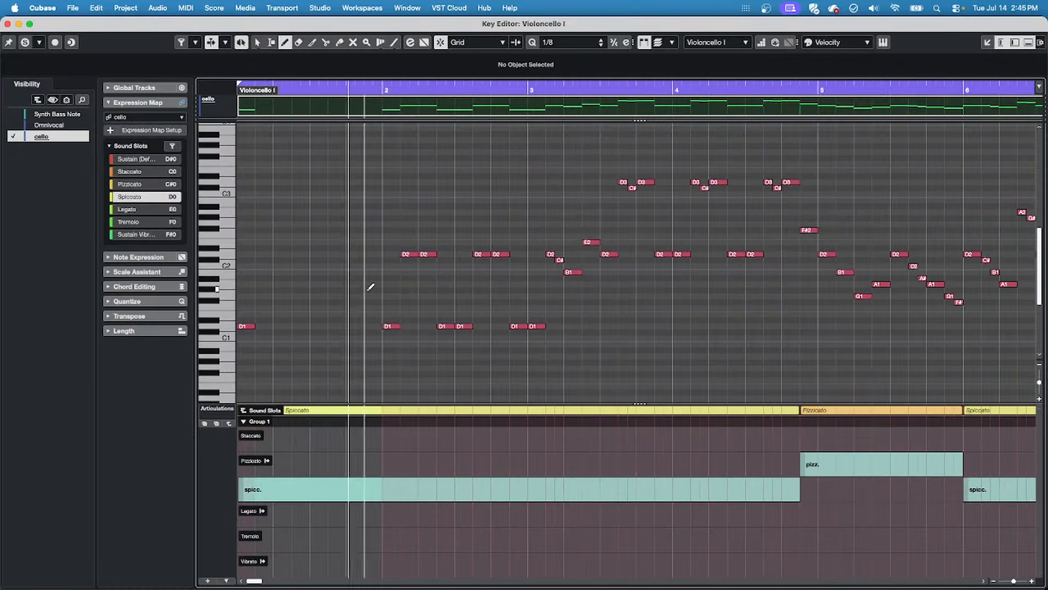
{"action": "left_click", "coordinate": [538, 437]}
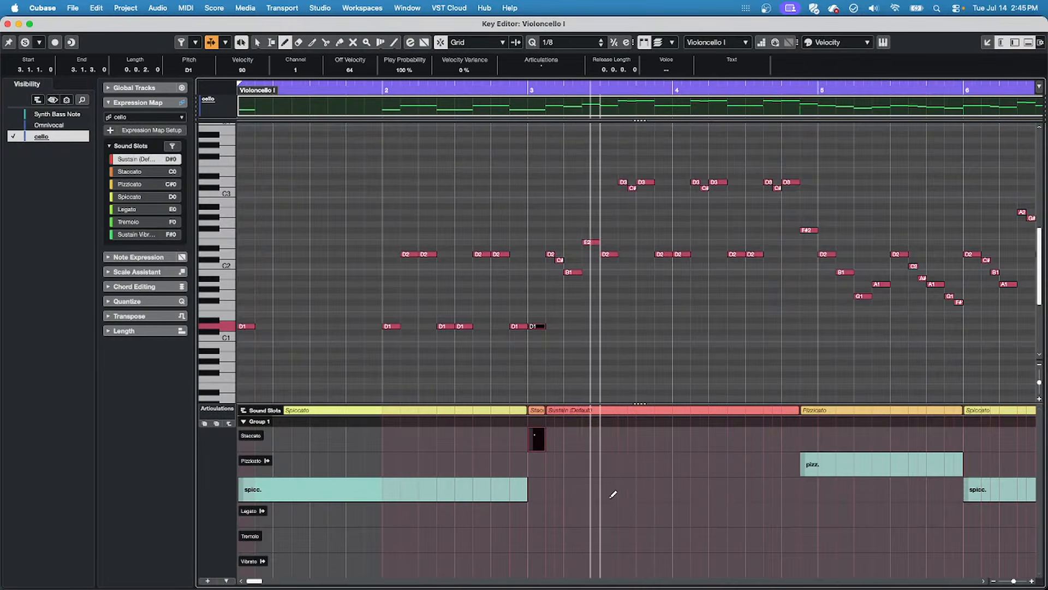
{"action": "key", "text": "space"}
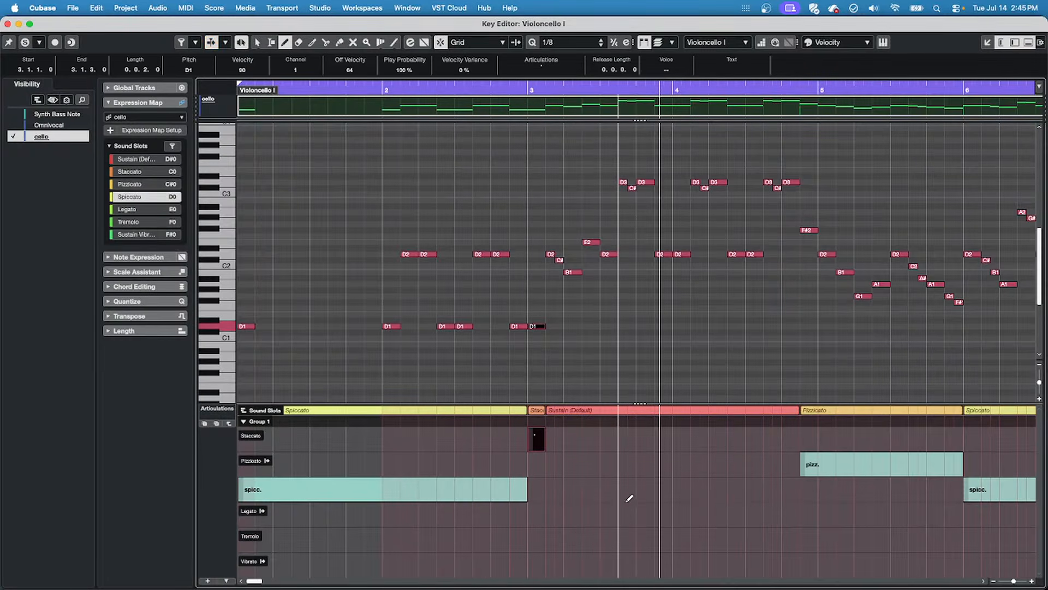
Try a Legato articulation from the first D3 in bar 3 with a short Spiccato before it, and undo both.
{"action": "left_click", "coordinate": [619, 504]}
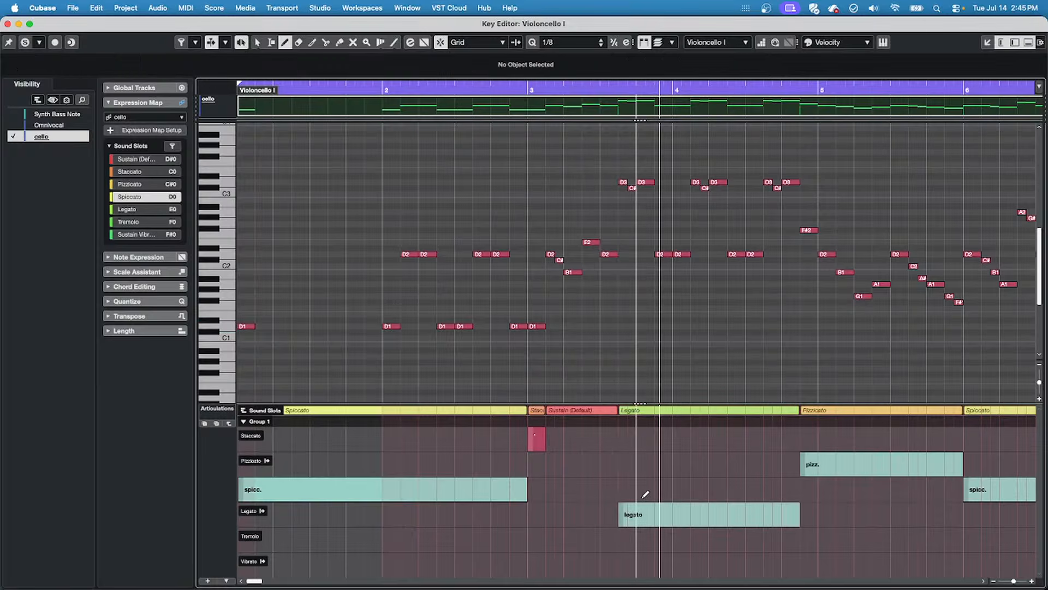
{"action": "left_click", "coordinate": [608, 489]}
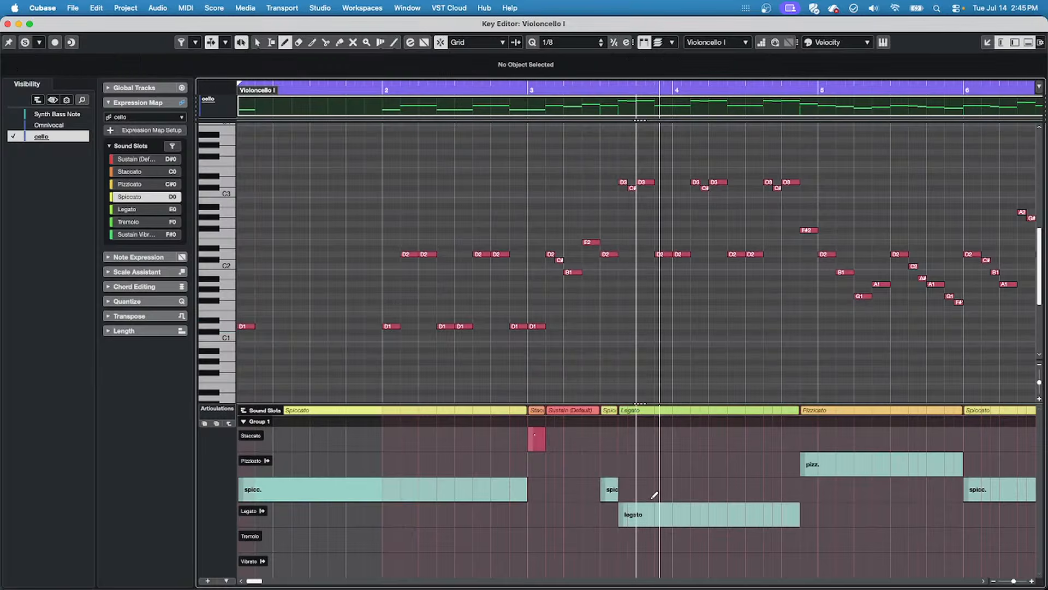
{"action": "key", "text": "super+z"}
{"action": "key", "text": "super+z"}
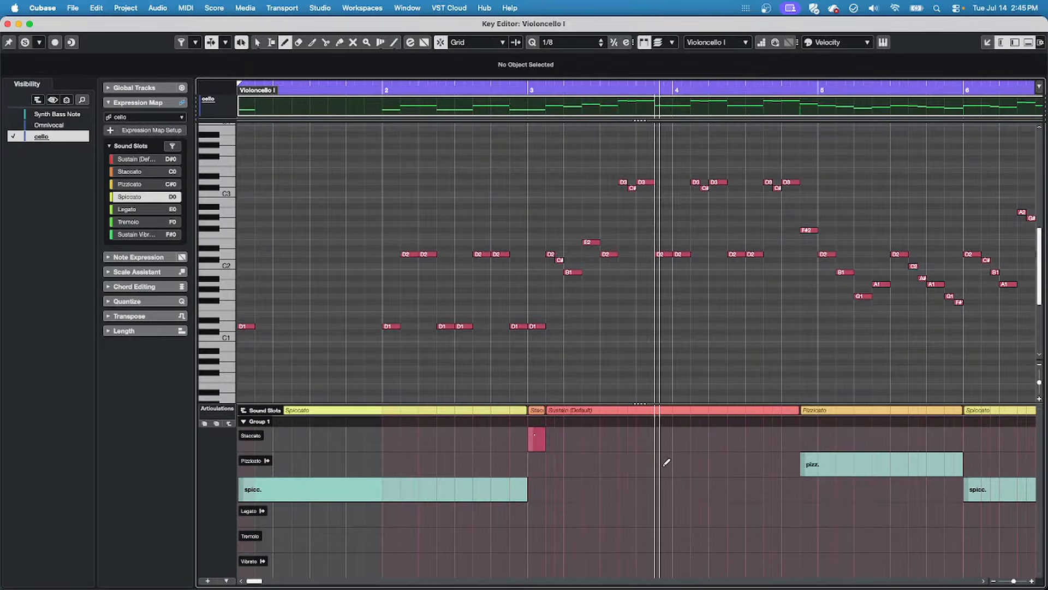
Draw Spiccato from just before bar 4, and assign Staccato to the five notes from D2 to D2 following bar 3's first note.
{"action": "left_click", "coordinate": [663, 483]}
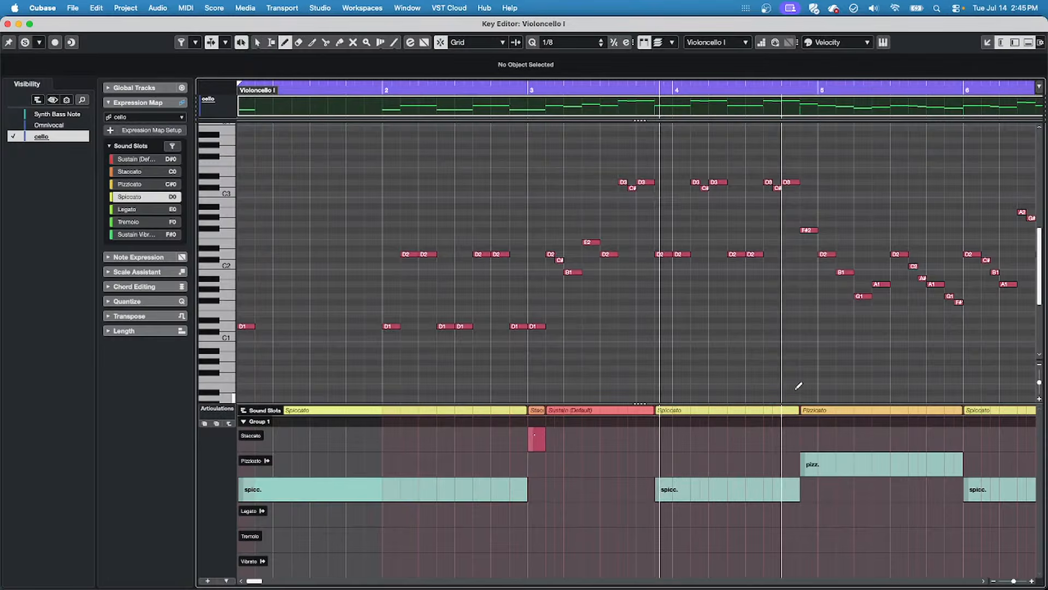
{"action": "right_click", "coordinate": [589, 228]}
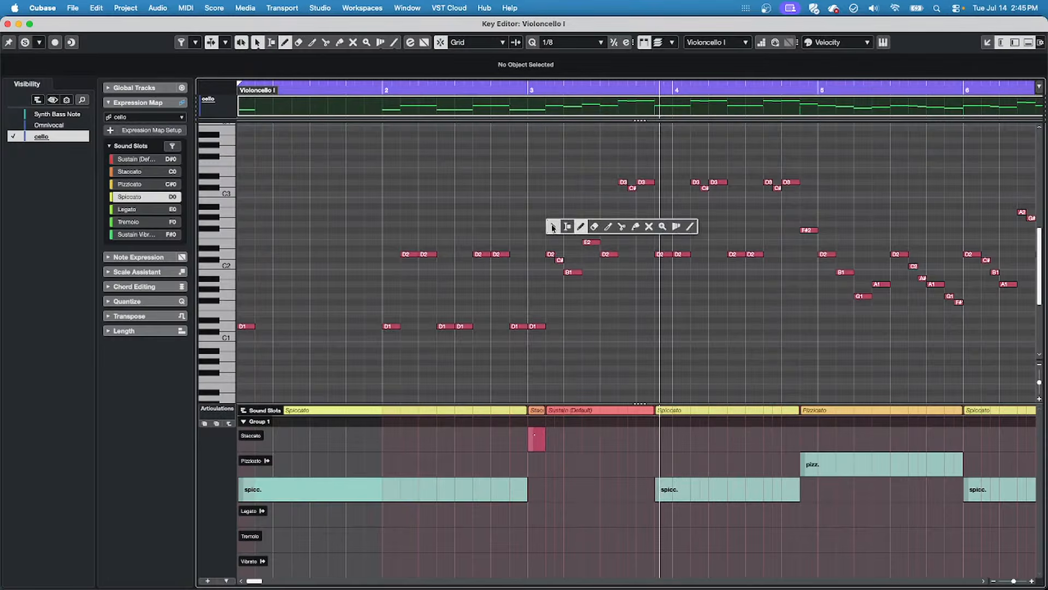
{"action": "left_click", "coordinate": [551, 228]}
{"action": "left_click_drag", "start_coordinate": [541, 223], "coordinate": [636, 289]}
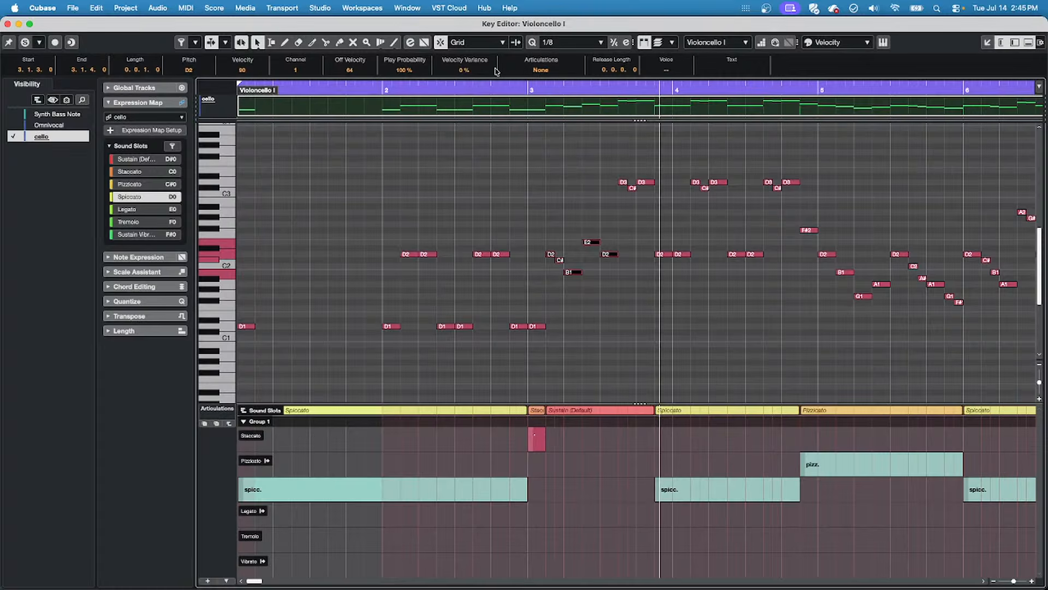
{"action": "left_click", "coordinate": [543, 71]}
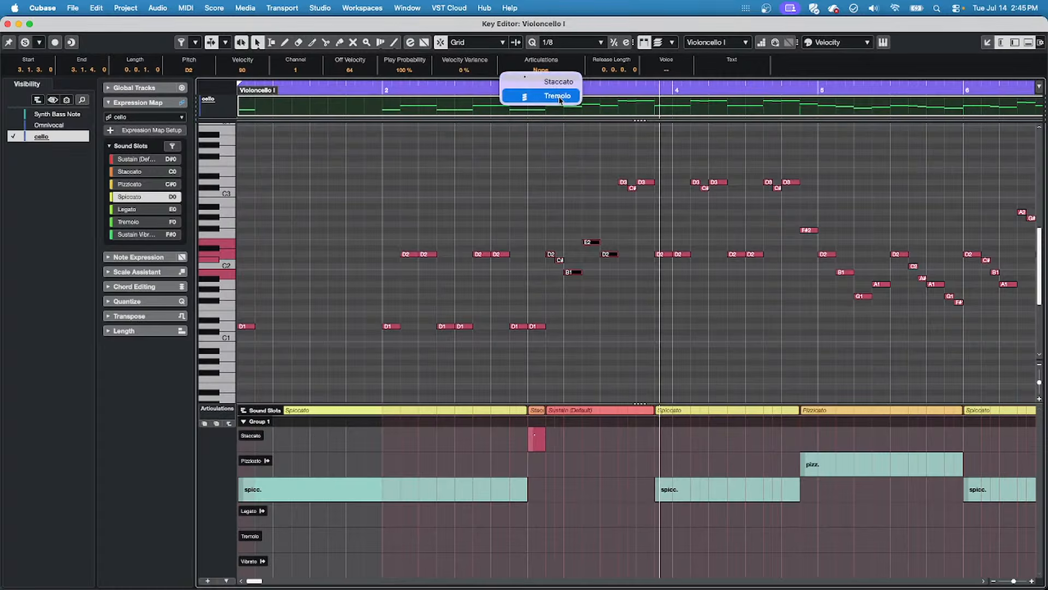
{"action": "left_click", "coordinate": [566, 83]}
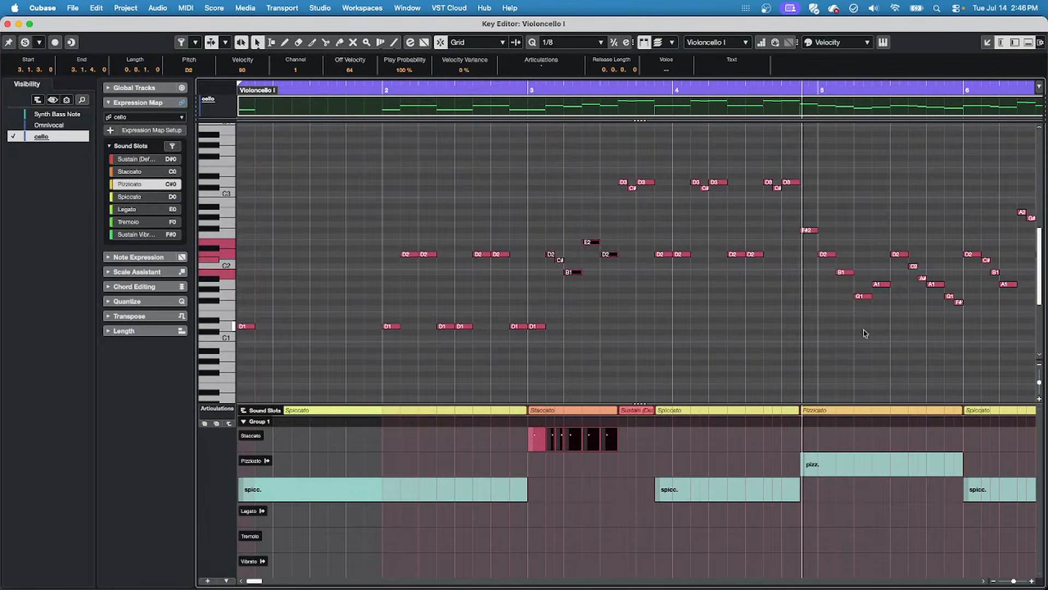
Draw Staccato on the C#3 and second D3 notes early in bar 4, and Spiccato on the D2 pair that follows.
{"action": "right_click", "coordinate": [704, 437]}
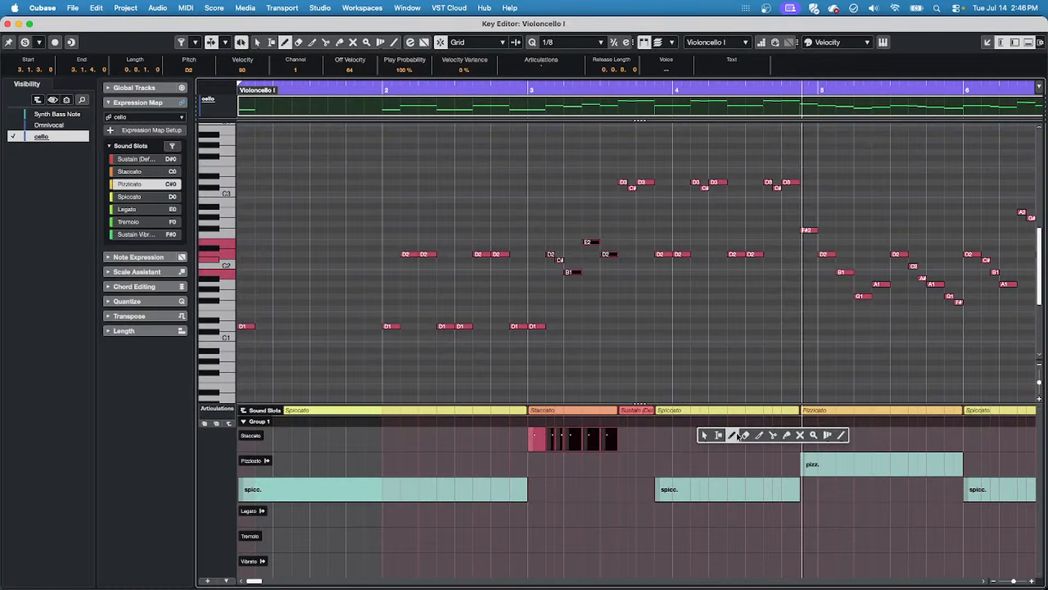
{"action": "left_click", "coordinate": [731, 435]}
{"action": "left_click", "coordinate": [703, 435]}
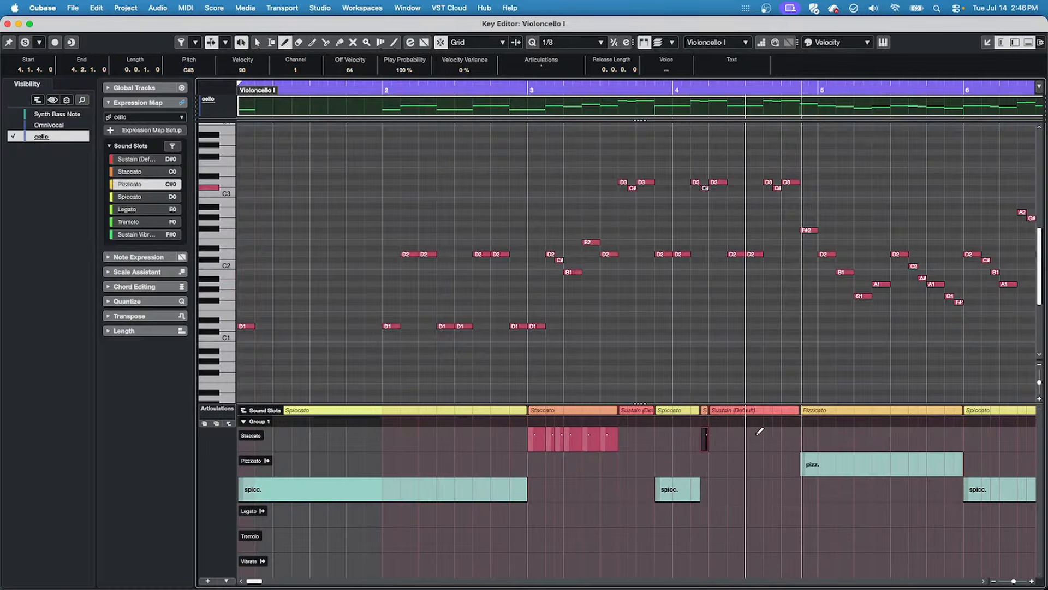
{"action": "left_click", "coordinate": [713, 436]}
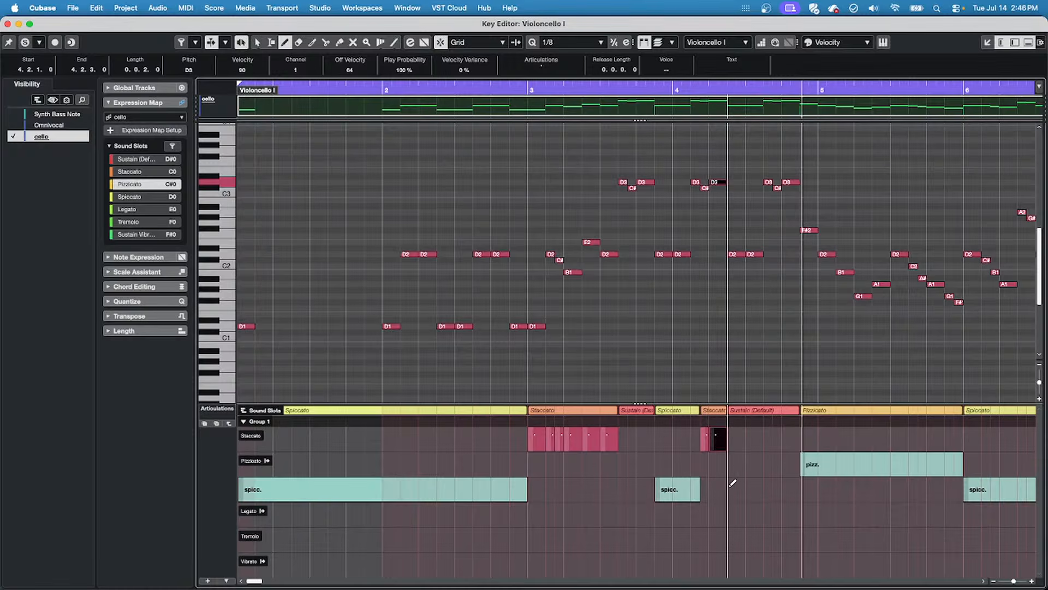
{"action": "left_click", "coordinate": [732, 489]}
Draw Staccato on the last three notes of bar 4 before the Pizzicato section.
{"action": "left_click", "coordinate": [769, 440]}
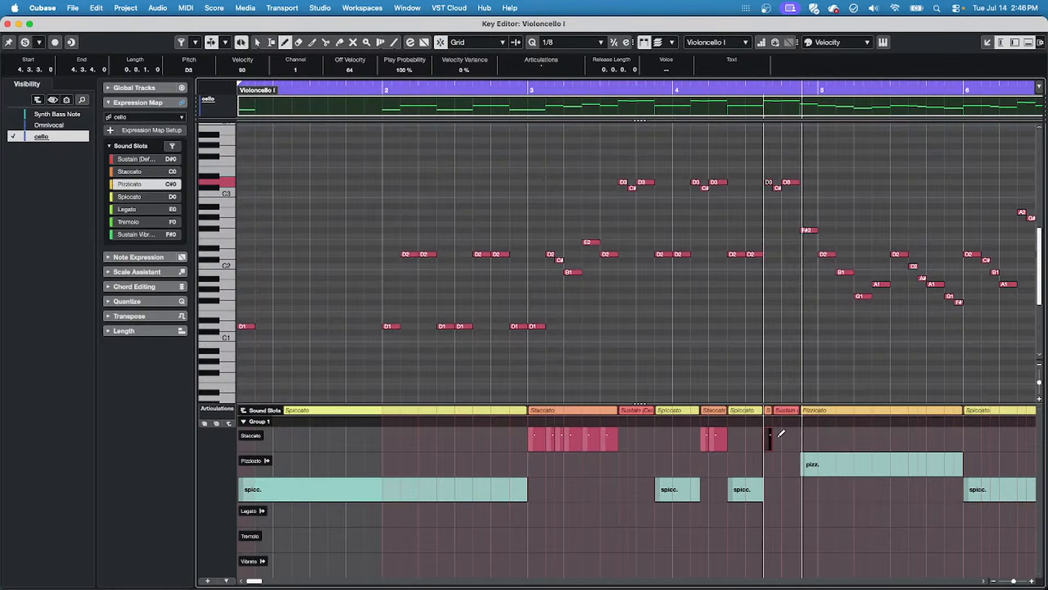
{"action": "left_click", "coordinate": [779, 437]}
{"action": "key", "text": "1"}
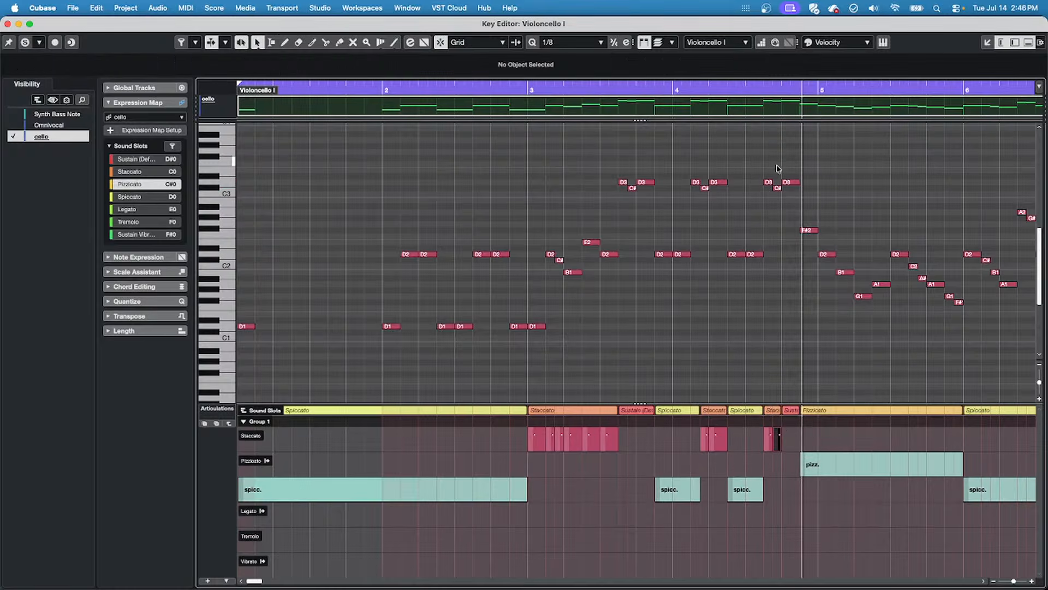
{"action": "right_click", "coordinate": [792, 452]}
{"action": "left_click", "coordinate": [817, 449]}
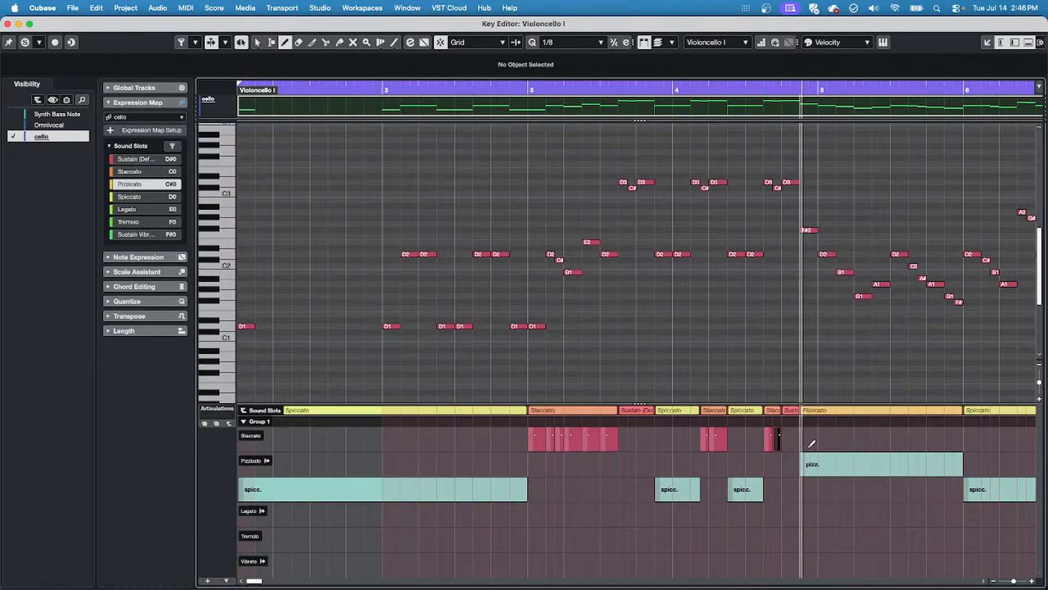
{"action": "left_click", "coordinate": [790, 437]}
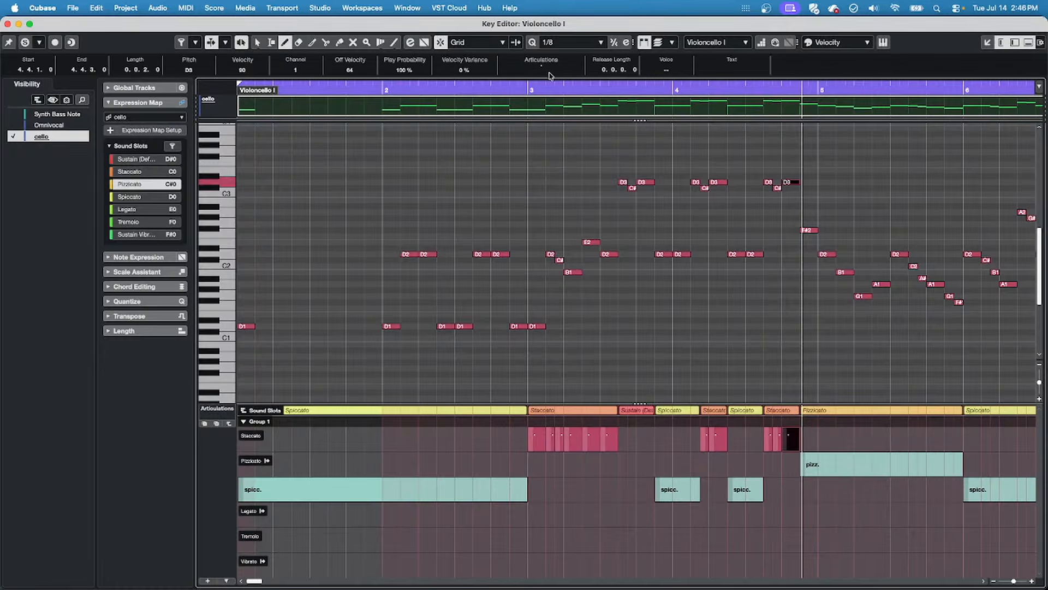
Play the cello part from just before bar 3 to hear the articulation changes, and close the Key Editor window.
{"action": "left_click", "coordinate": [527, 90]}
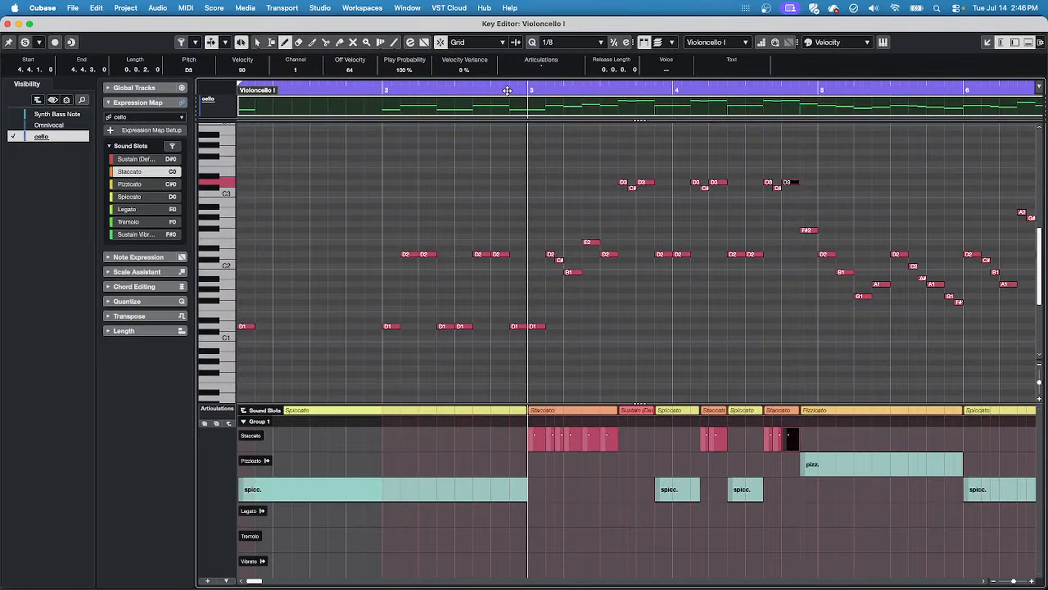
{"action": "left_click_drag", "start_coordinate": [500, 91], "coordinate": [497, 91]}
{"action": "key", "text": "space"}
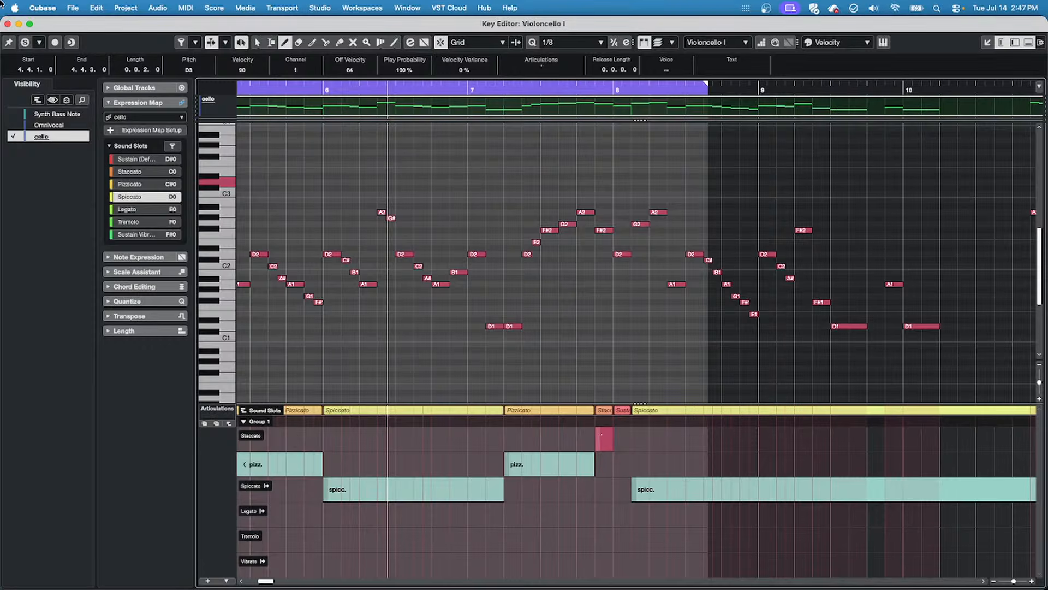
{"action": "left_click", "coordinate": [7, 23]}
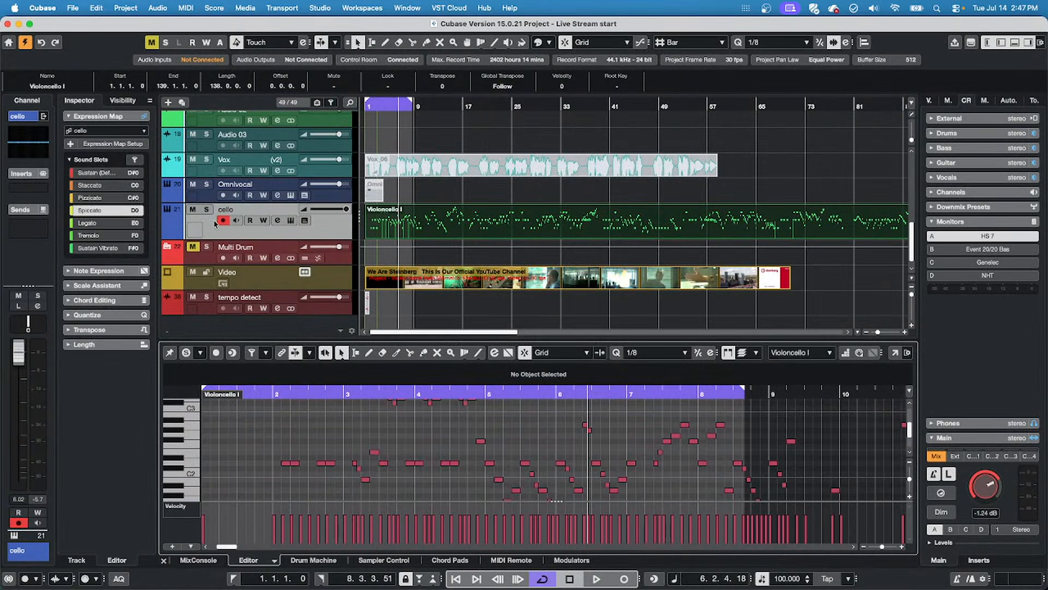
Mute the cello track, select the Synth bass track and open its Retrologue instrument.
{"action": "left_click", "coordinate": [194, 210]}
{"action": "scroll", "coordinate": [632, 297], "scroll_direction": "up", "scroll_amount": 10}
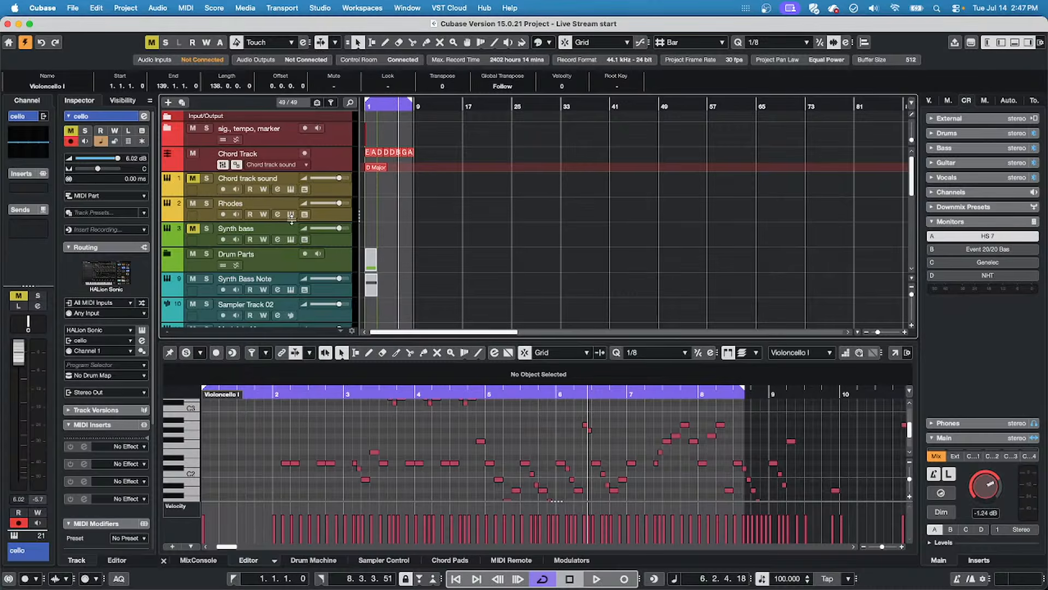
{"action": "left_click", "coordinate": [203, 240]}
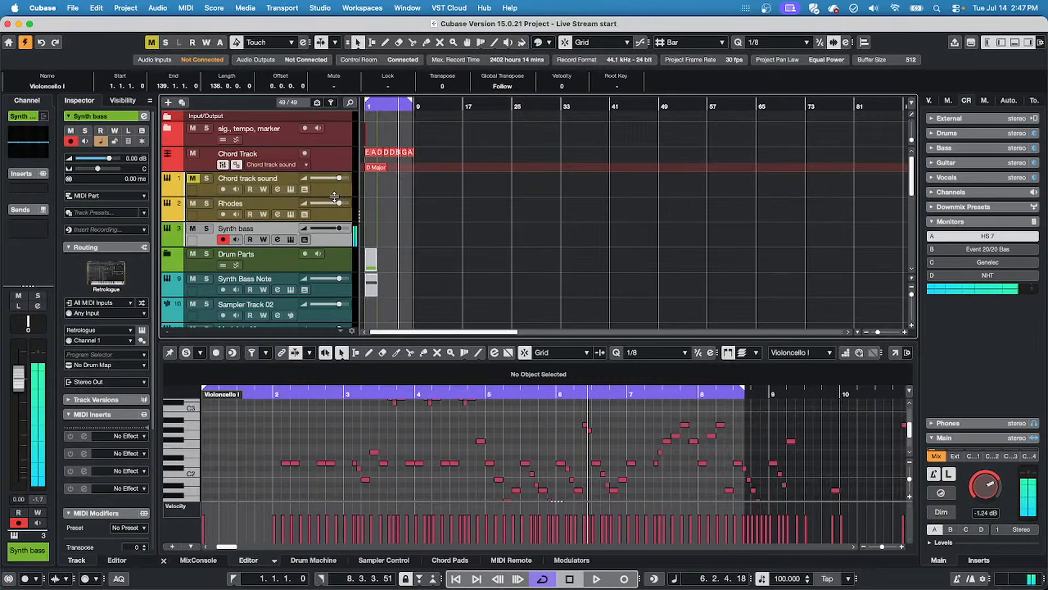
{"action": "left_click", "coordinate": [291, 239]}
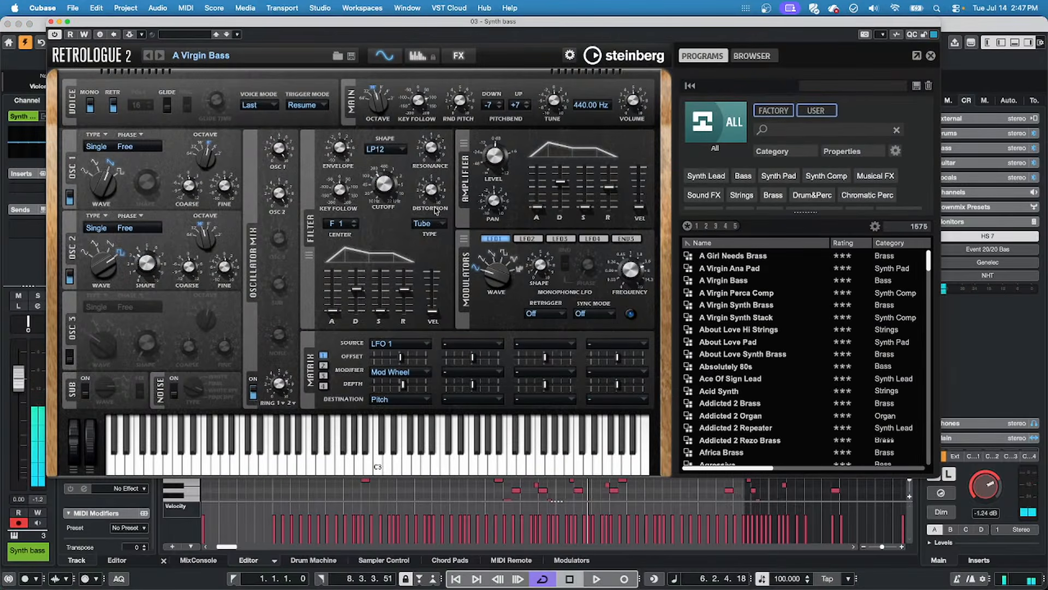
Turn on Retrologue's arpeggiator and load the Bass&Chord Arp 04 phrase from the Bass & Chord category.
{"action": "left_click", "coordinate": [418, 56]}
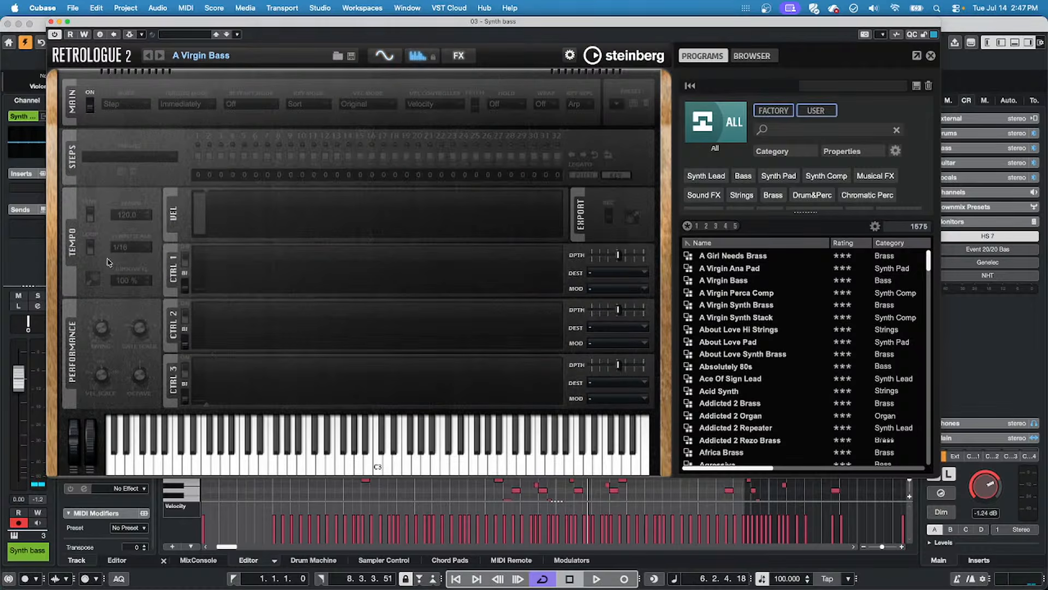
{"action": "left_click", "coordinate": [90, 105]}
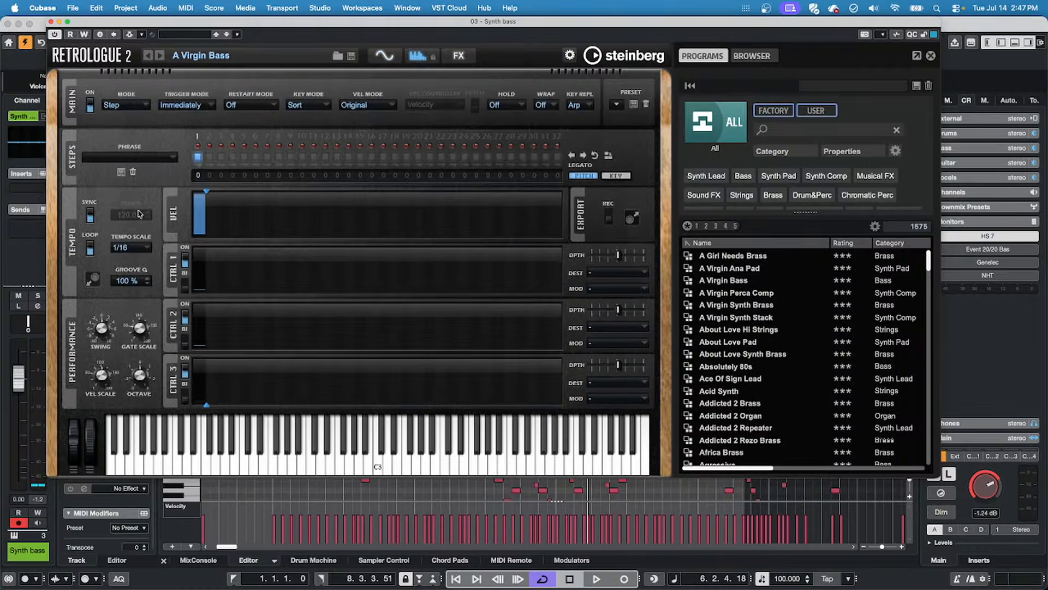
{"action": "left_click", "coordinate": [166, 160]}
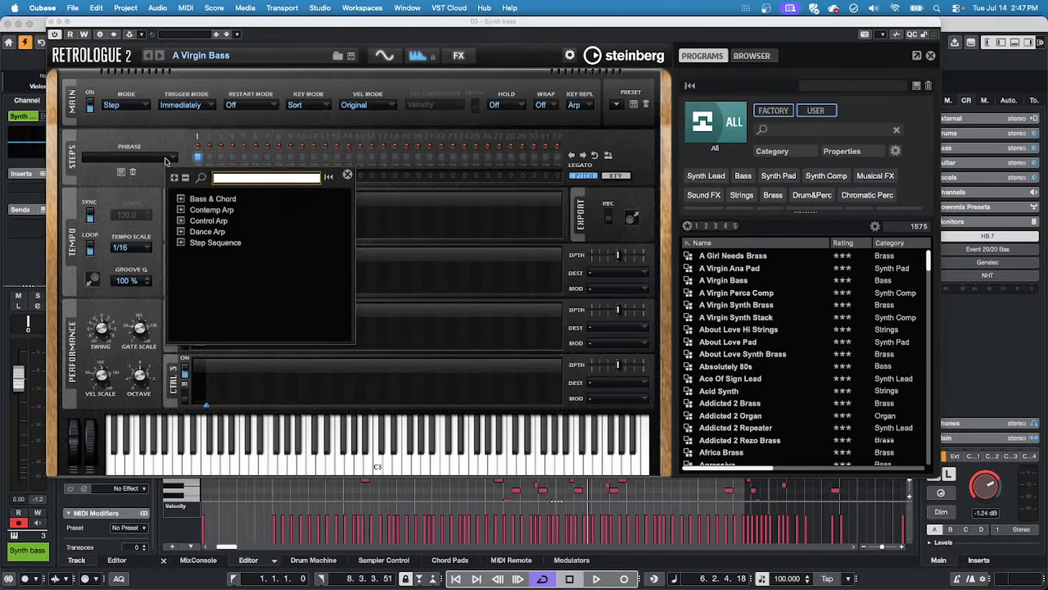
{"action": "left_click", "coordinate": [181, 199]}
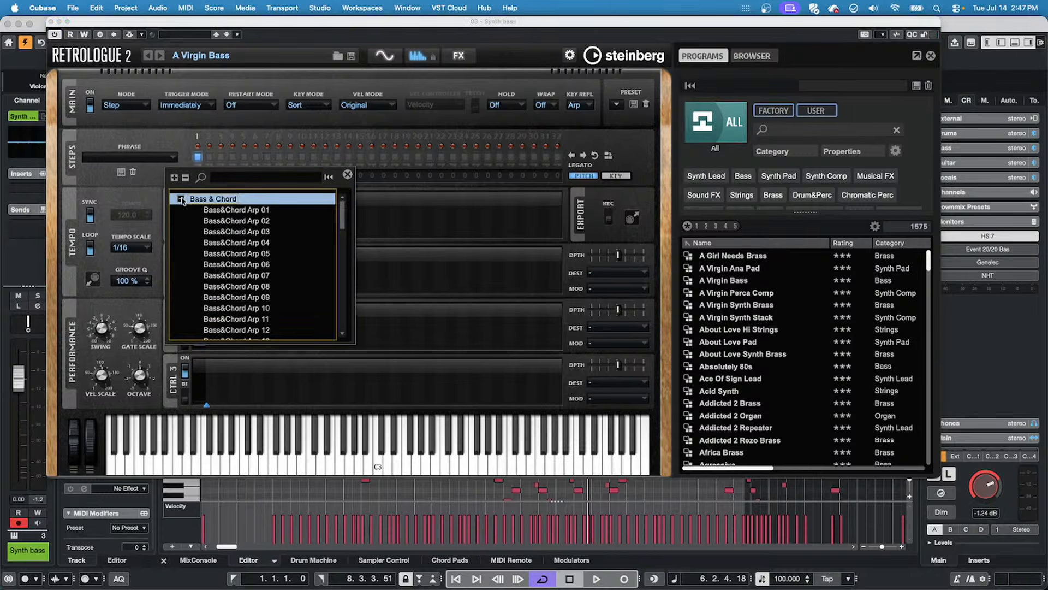
{"action": "left_click", "coordinate": [234, 242]}
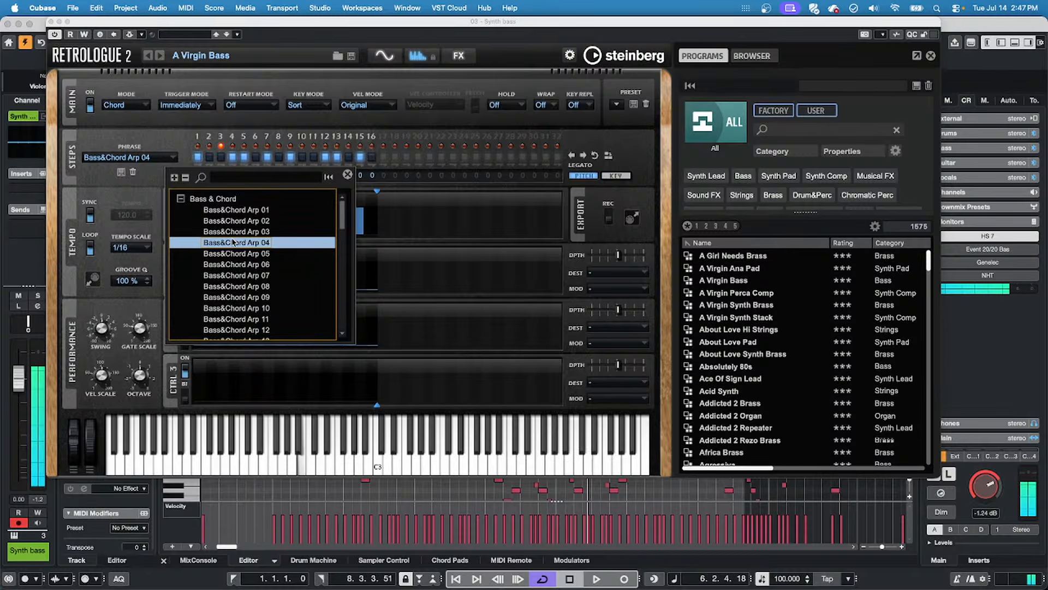
{"action": "left_click", "coordinate": [402, 236]}
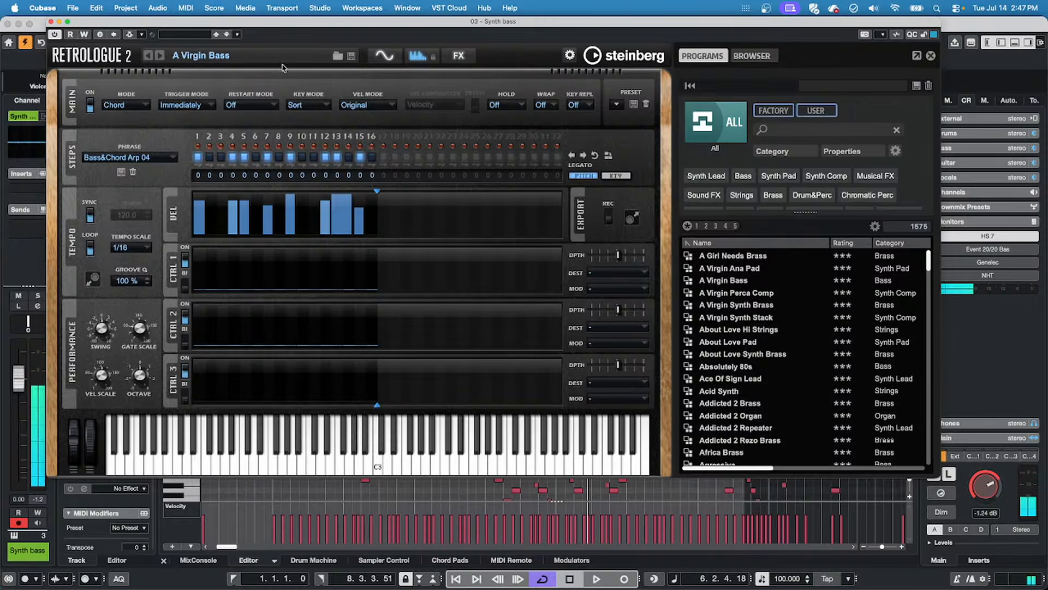
Switch off Retrologue's arpeggiator on the Synth bass track and close the instrument window.
{"action": "left_click_drag", "start_coordinate": [185, 28], "coordinate": [348, 52]}
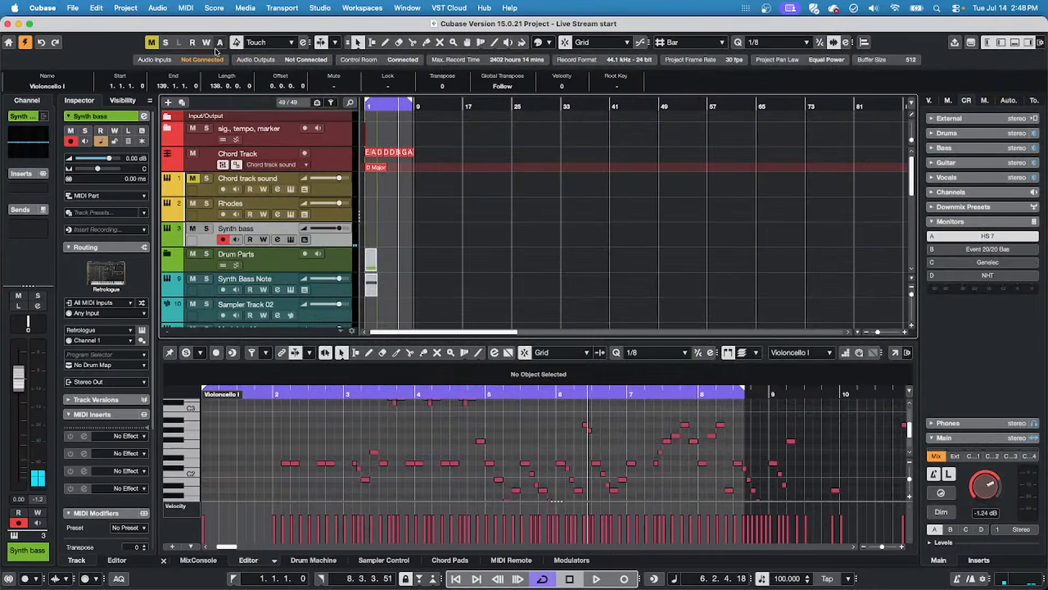
{"action": "left_click", "coordinate": [213, 44]}
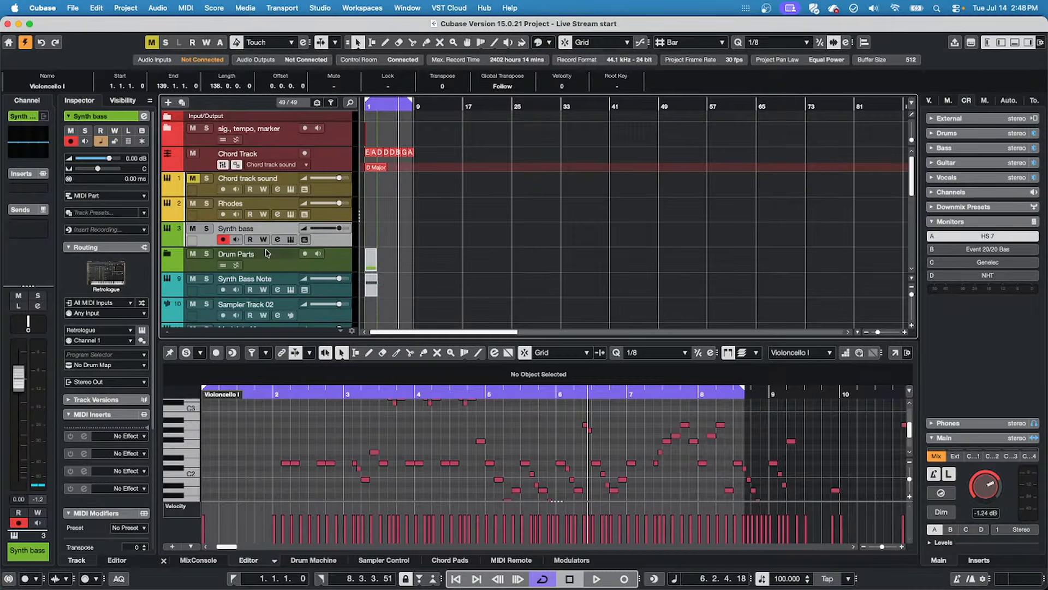
{"action": "left_click", "coordinate": [290, 239]}
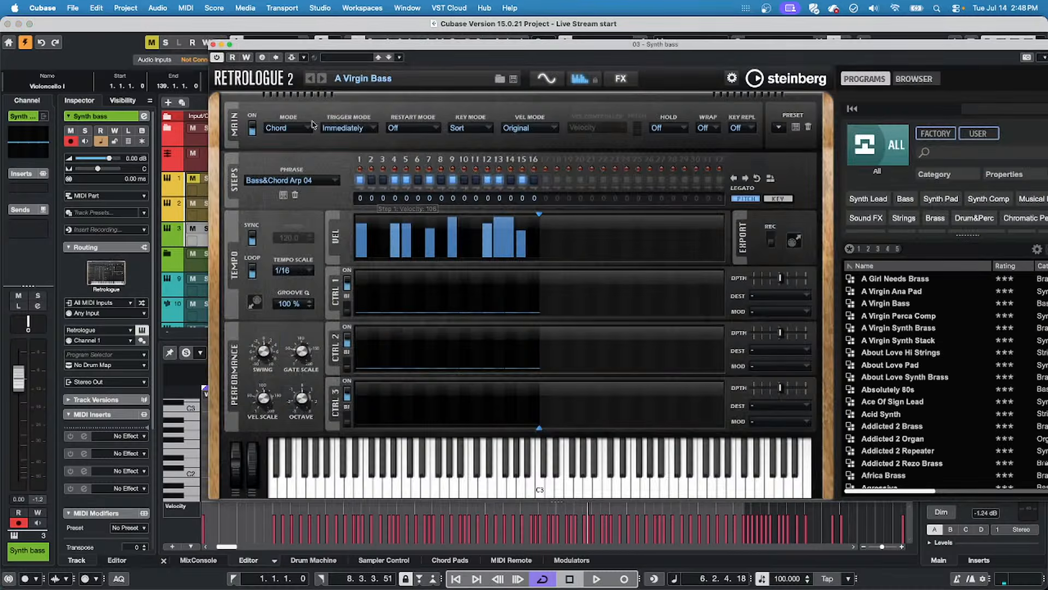
{"action": "left_click", "coordinate": [253, 129]}
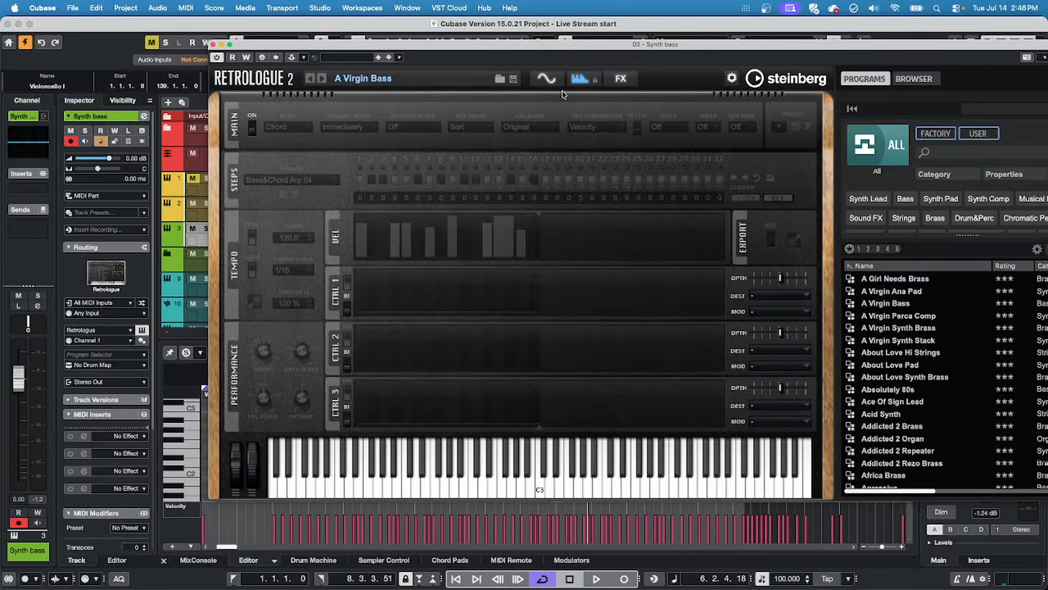
{"action": "left_click", "coordinate": [213, 44]}
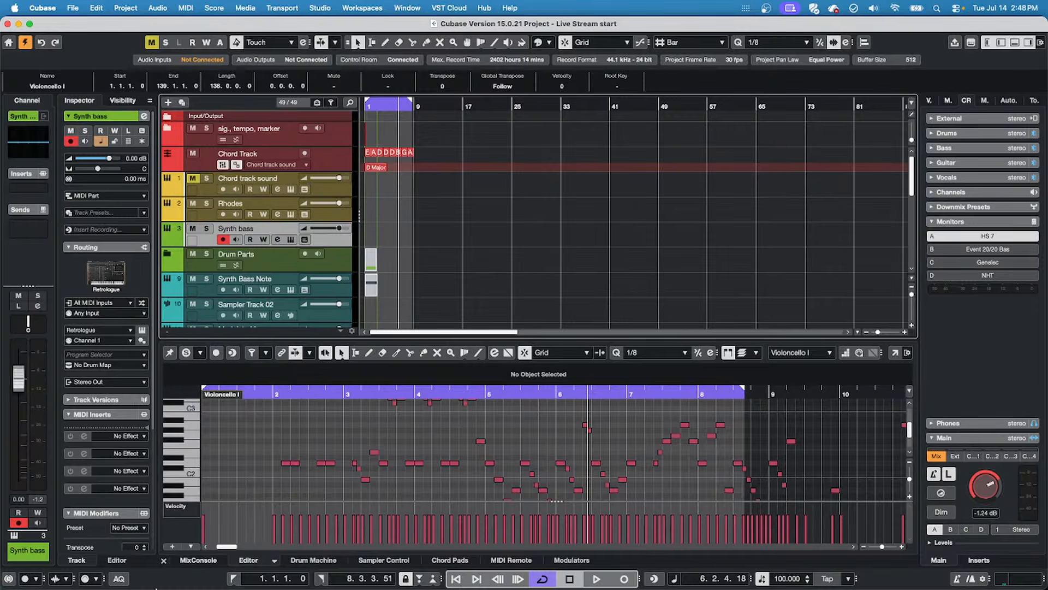
Add Arpache 5 to the Synth bass track's first MIDI insert and set its step size to 1/4.
{"action": "left_click", "coordinate": [128, 437]}
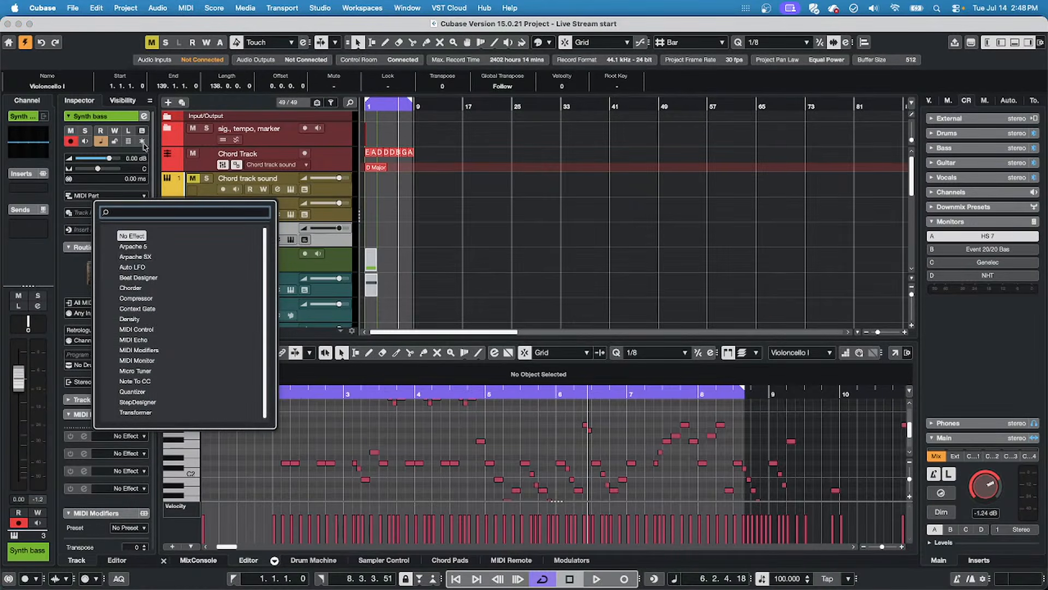
{"action": "left_click", "coordinate": [134, 246]}
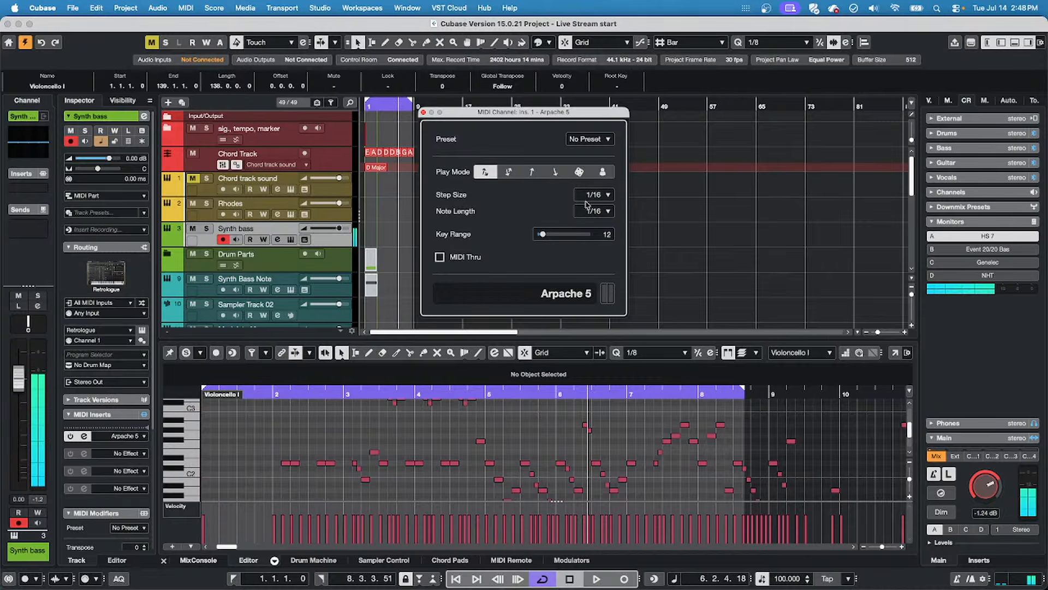
{"action": "left_click", "coordinate": [610, 196]}
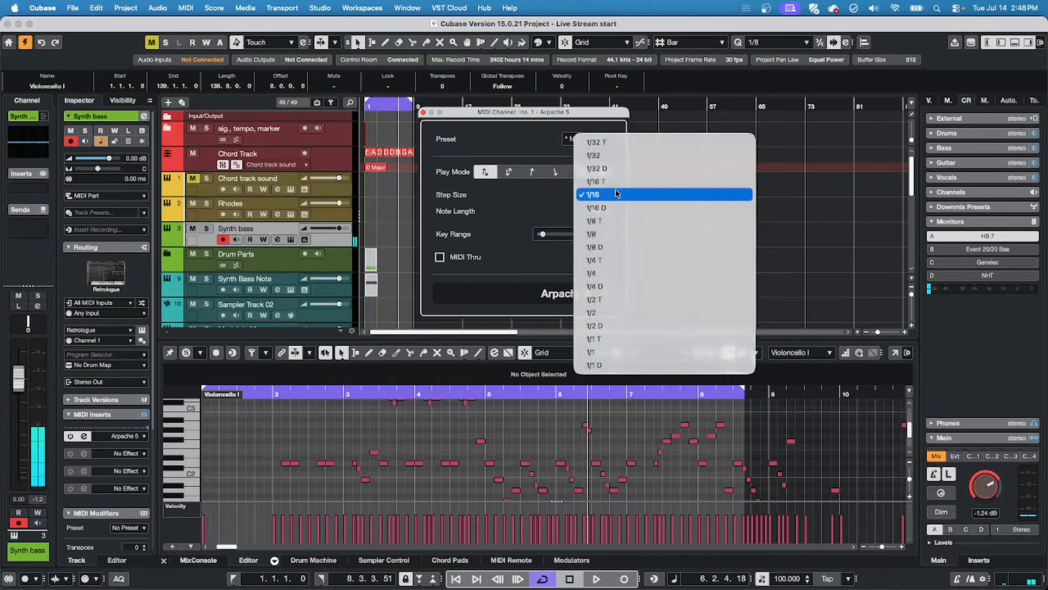
{"action": "left_click", "coordinate": [614, 276]}
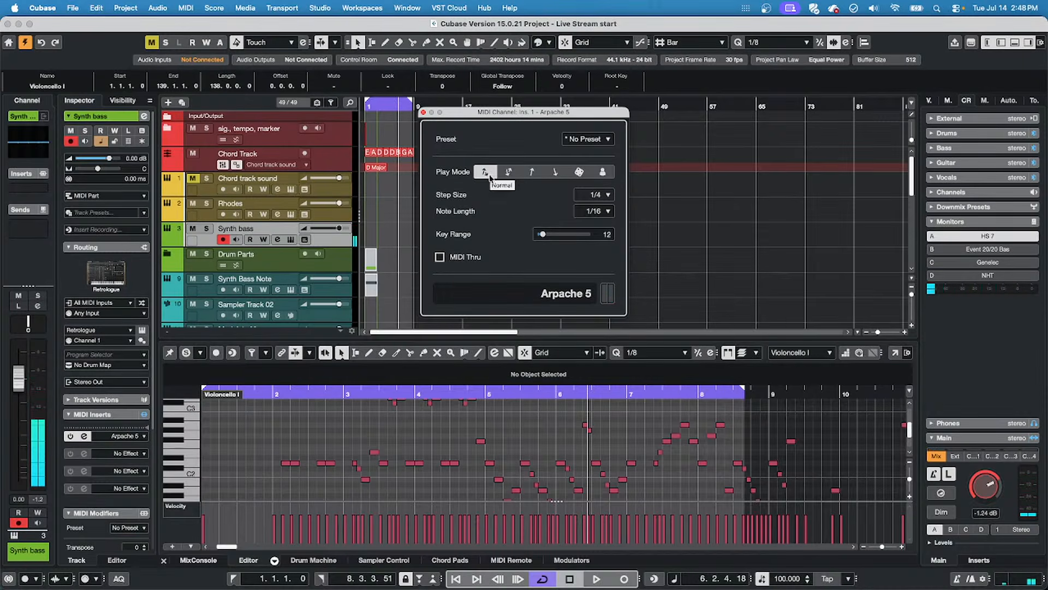
Add Arpache 5 to the second MIDI insert and place its window beside the first Arpache 5 window.
{"action": "left_click", "coordinate": [130, 454]}
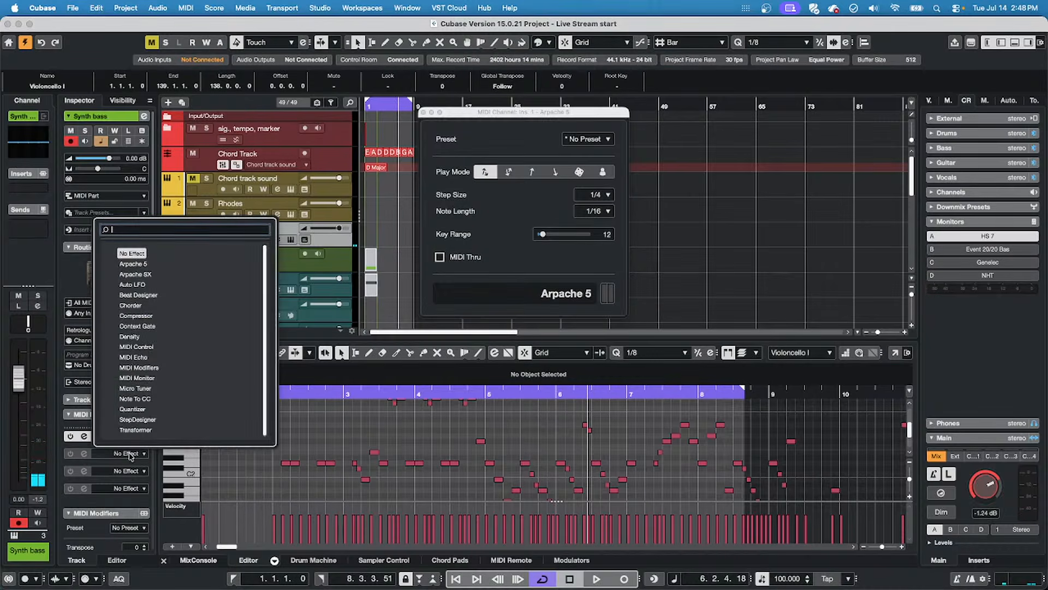
{"action": "left_click", "coordinate": [143, 265]}
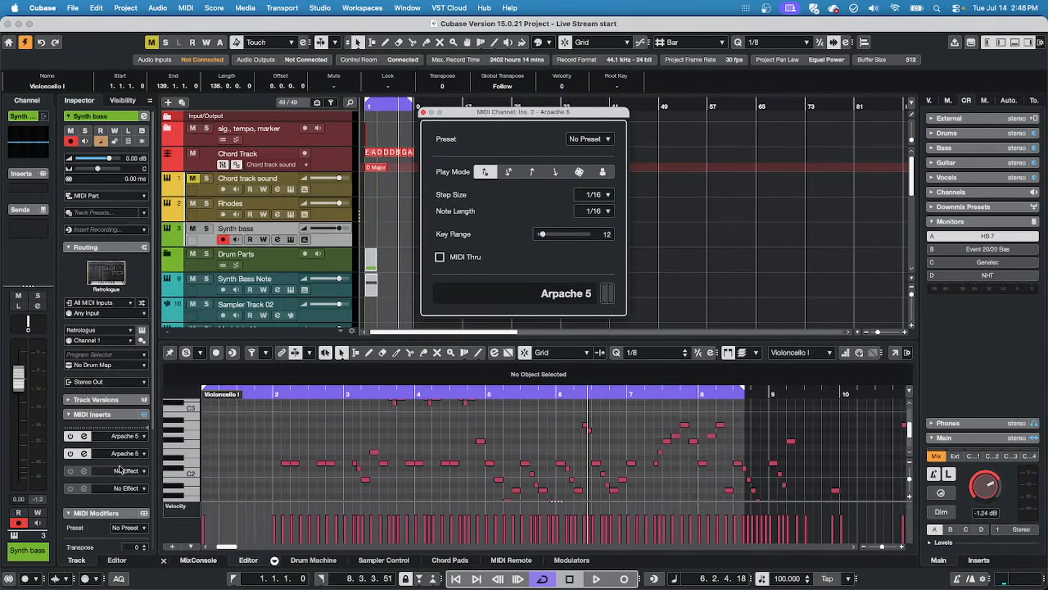
{"action": "left_click", "coordinate": [85, 454]}
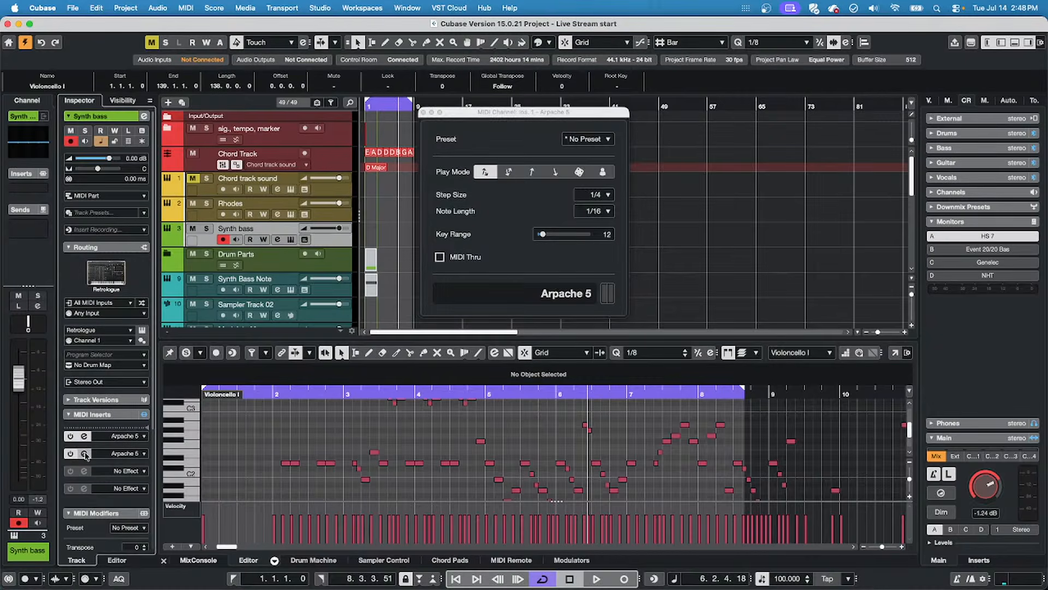
{"action": "left_click", "coordinate": [84, 454]}
{"action": "left_click_drag", "start_coordinate": [582, 111], "coordinate": [829, 110]}
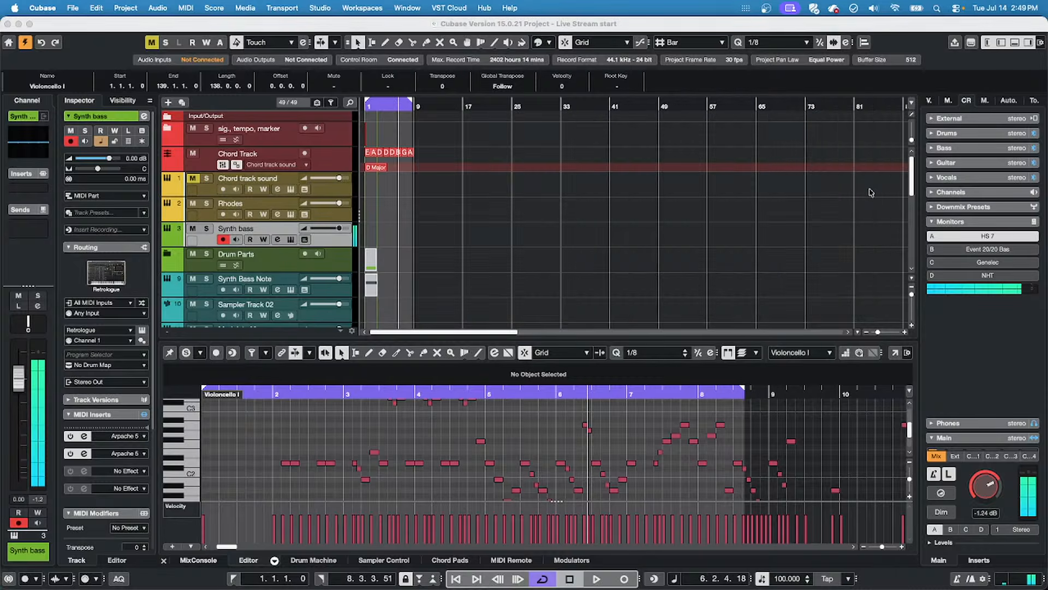
{"action": "left_click", "coordinate": [85, 453]}
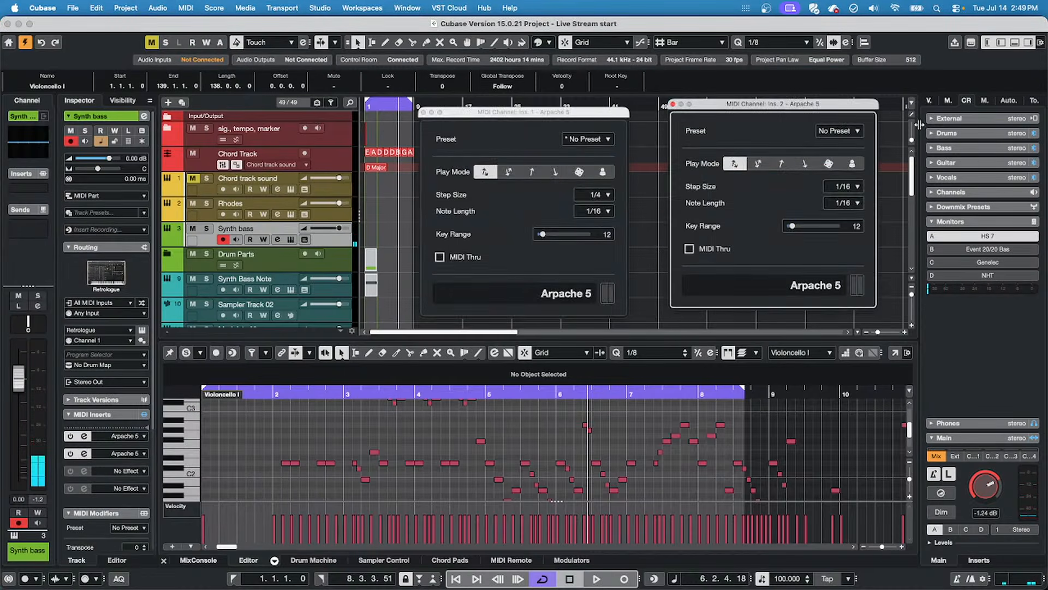
Try a step size of 1/32 on the second Arpache 5.
{"action": "left_click", "coordinate": [856, 187]}
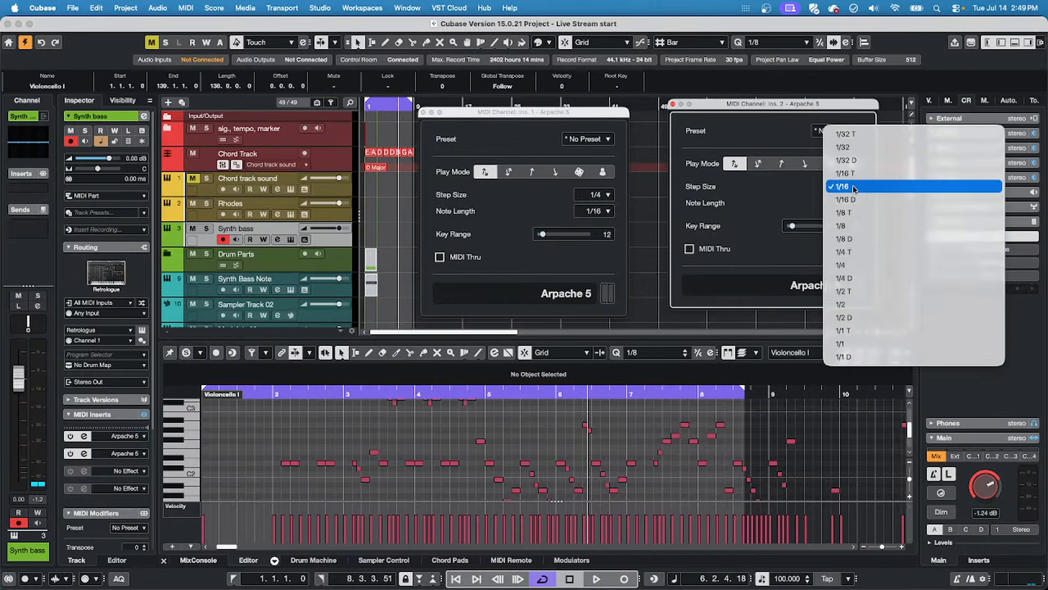
{"action": "left_click", "coordinate": [868, 148]}
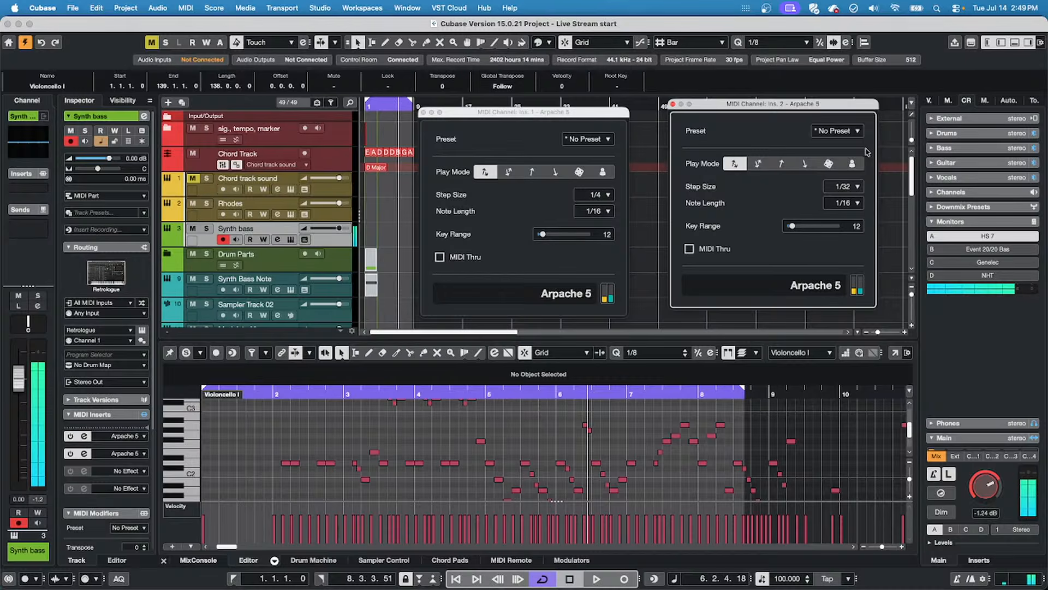
{"action": "left_click", "coordinate": [838, 184]}
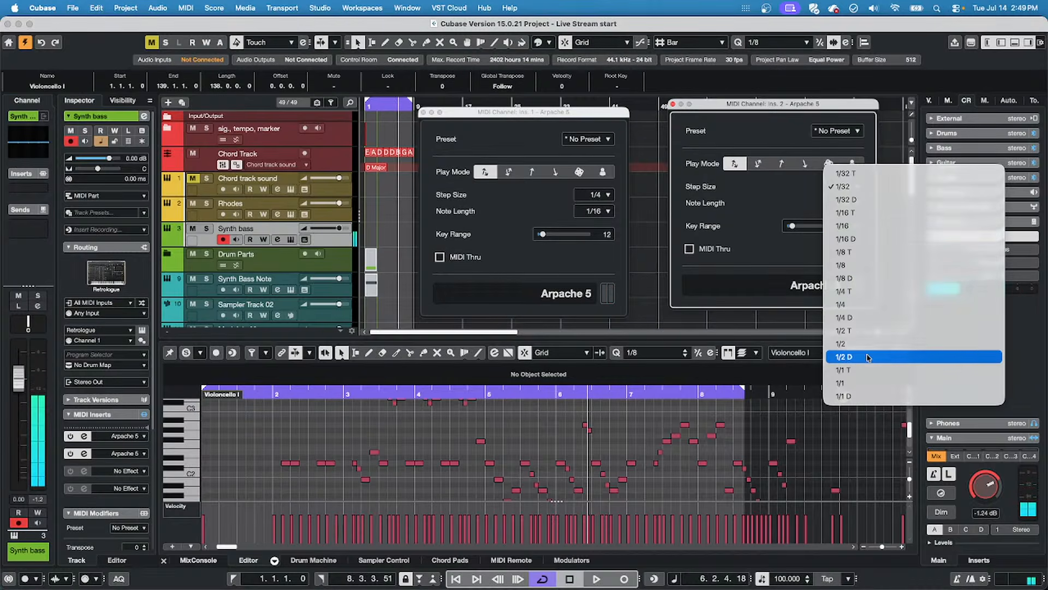
Set the first Arpache 5's note length to 1/4.
{"action": "left_click", "coordinate": [565, 203]}
{"action": "left_click", "coordinate": [604, 216]}
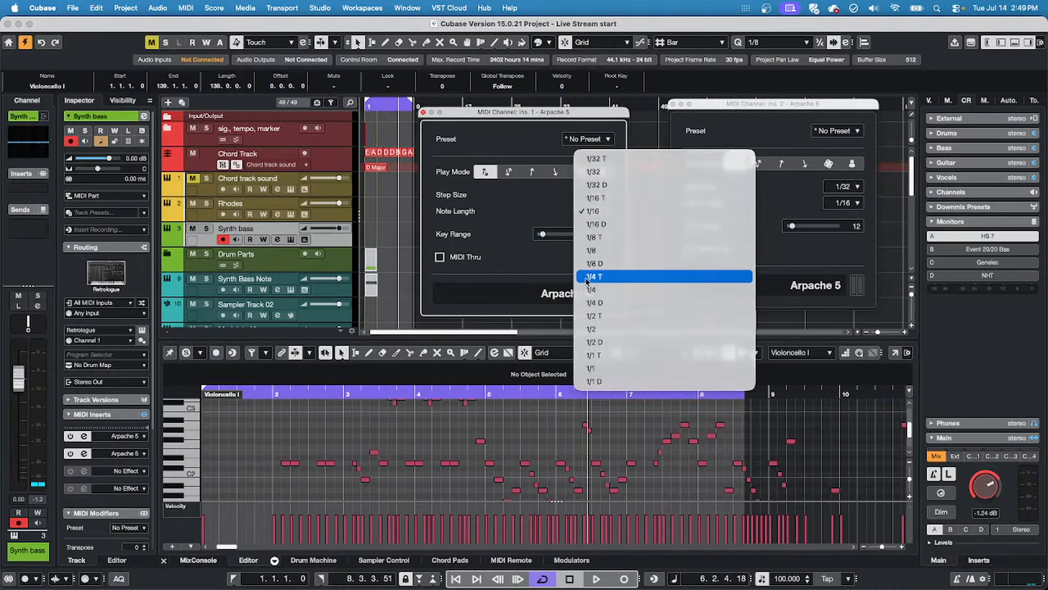
{"action": "left_click", "coordinate": [612, 291]}
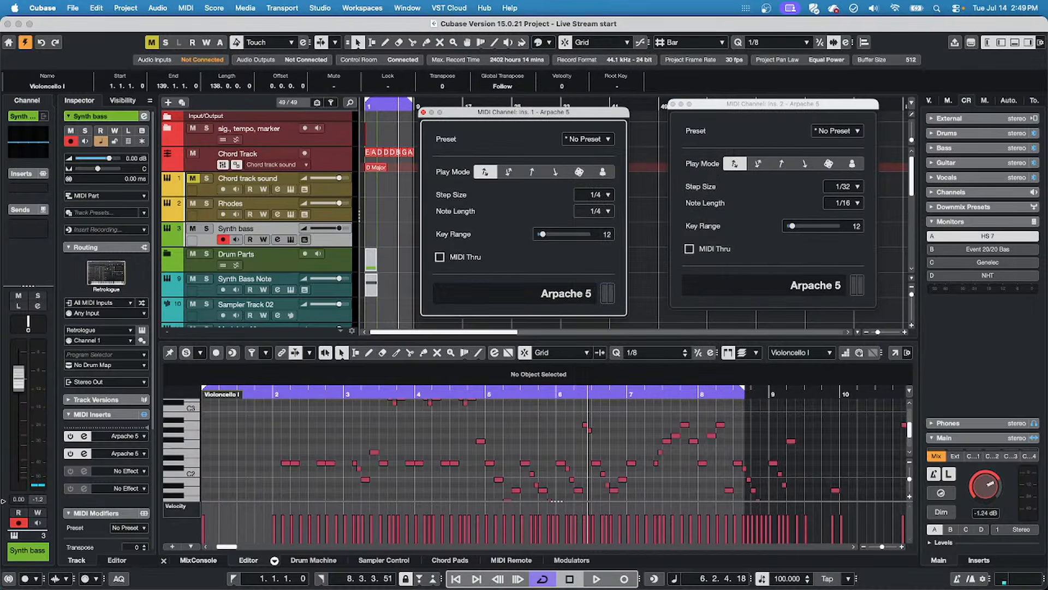
Deactivate and reactivate the second and first Arpache 5 inserts in turn to compare their effect on the sound.
{"action": "left_click", "coordinate": [69, 453]}
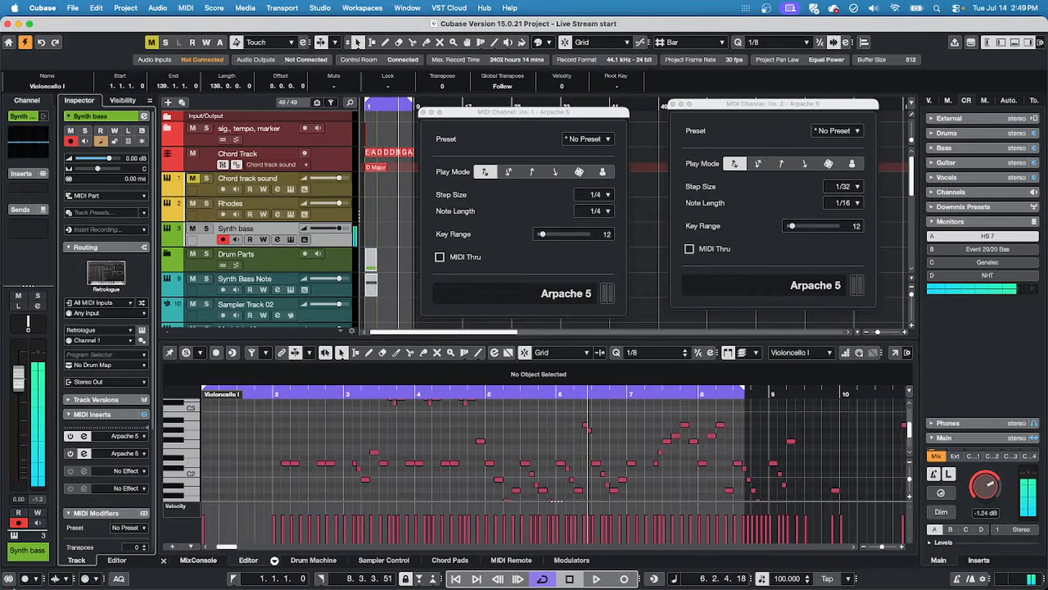
{"action": "left_click", "coordinate": [70, 454]}
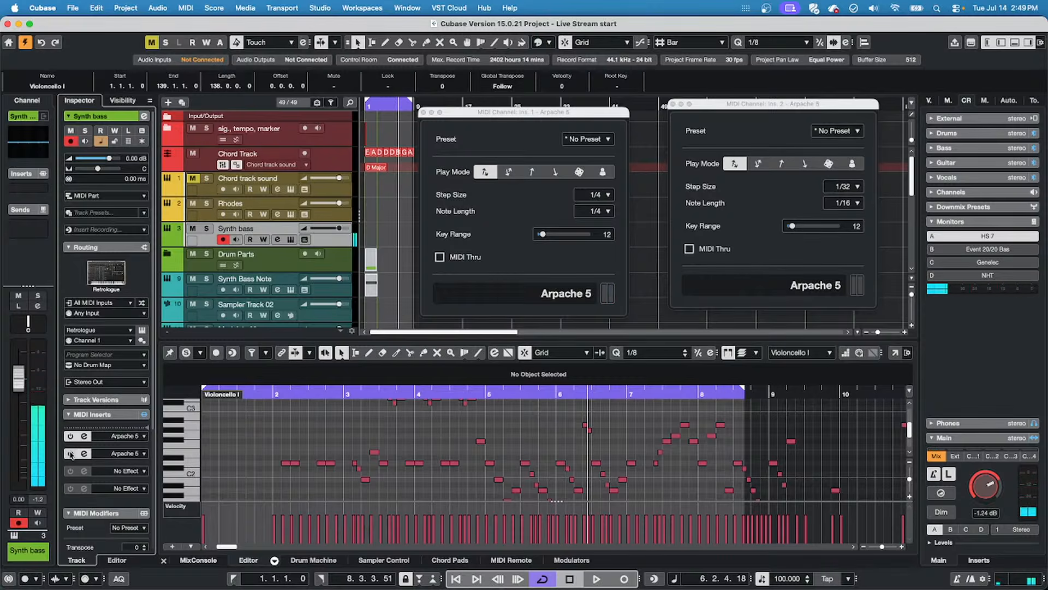
{"action": "left_click", "coordinate": [71, 436]}
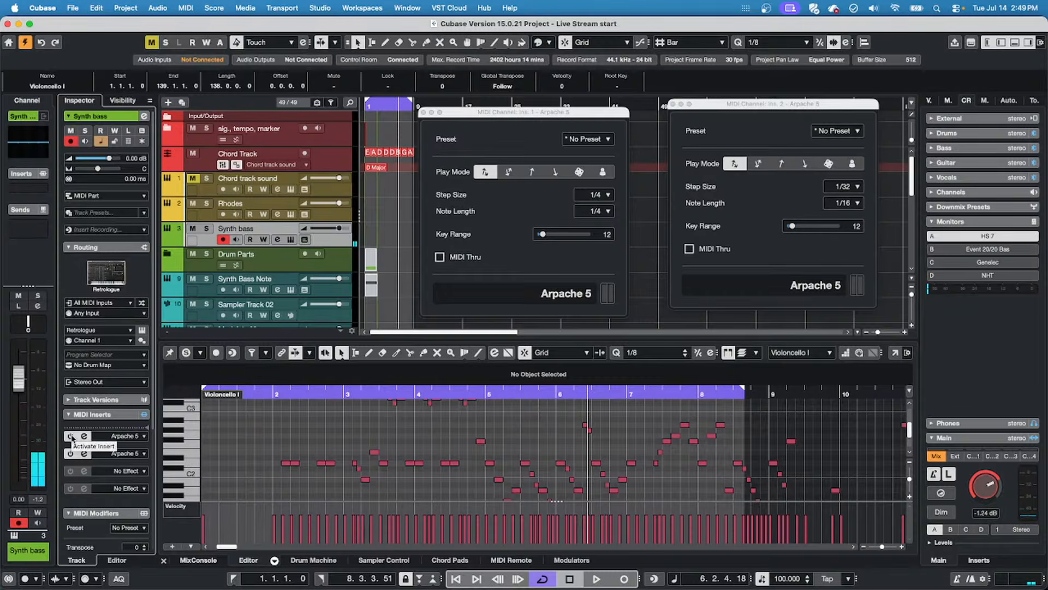
{"action": "left_click", "coordinate": [71, 437]}
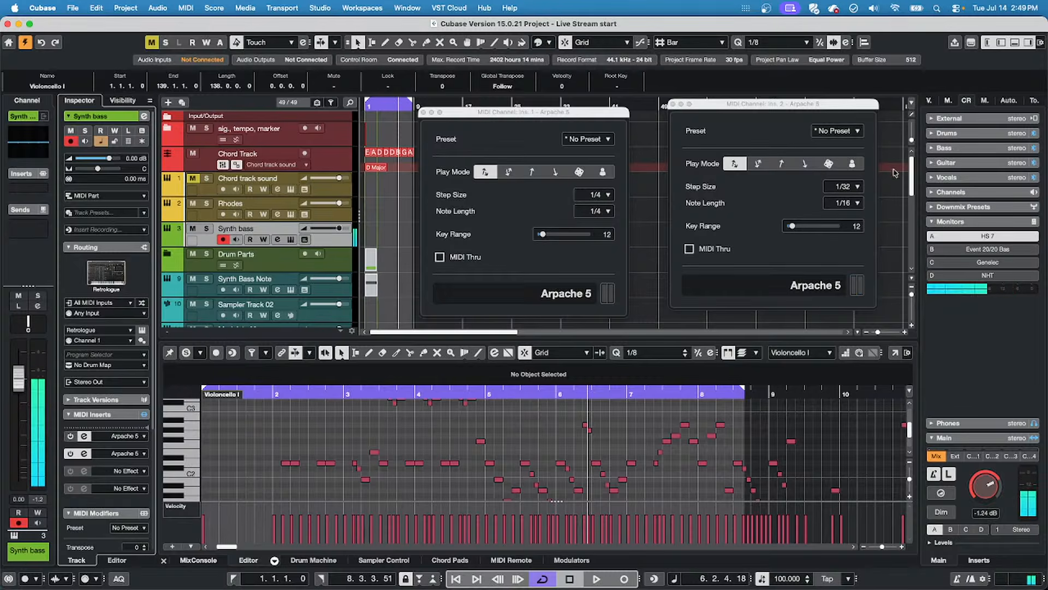
Set the second Arpache 5's step size to 1/16.
{"action": "left_click", "coordinate": [852, 186]}
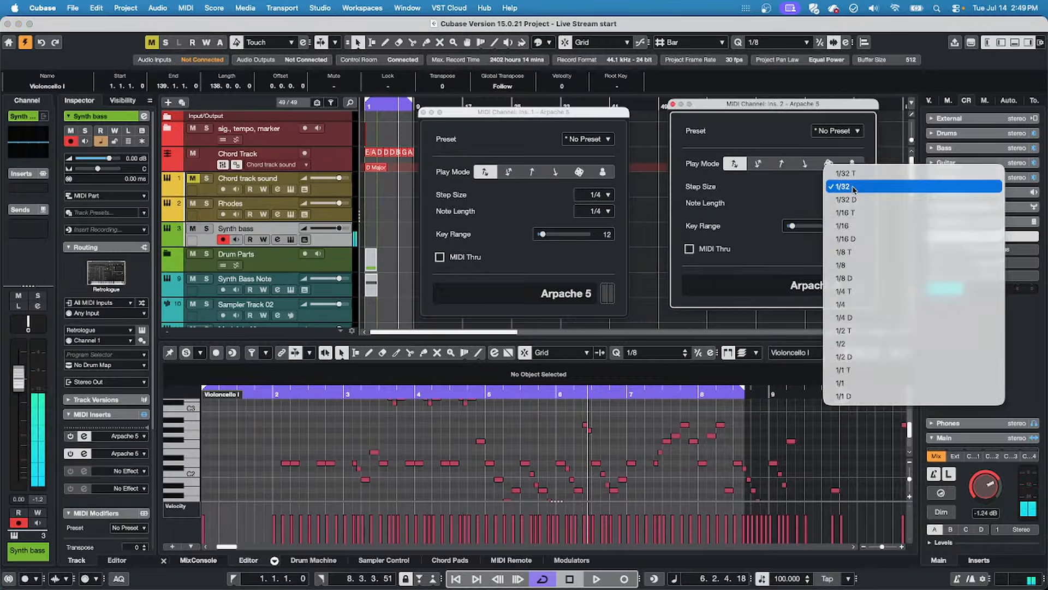
{"action": "left_click", "coordinate": [856, 229]}
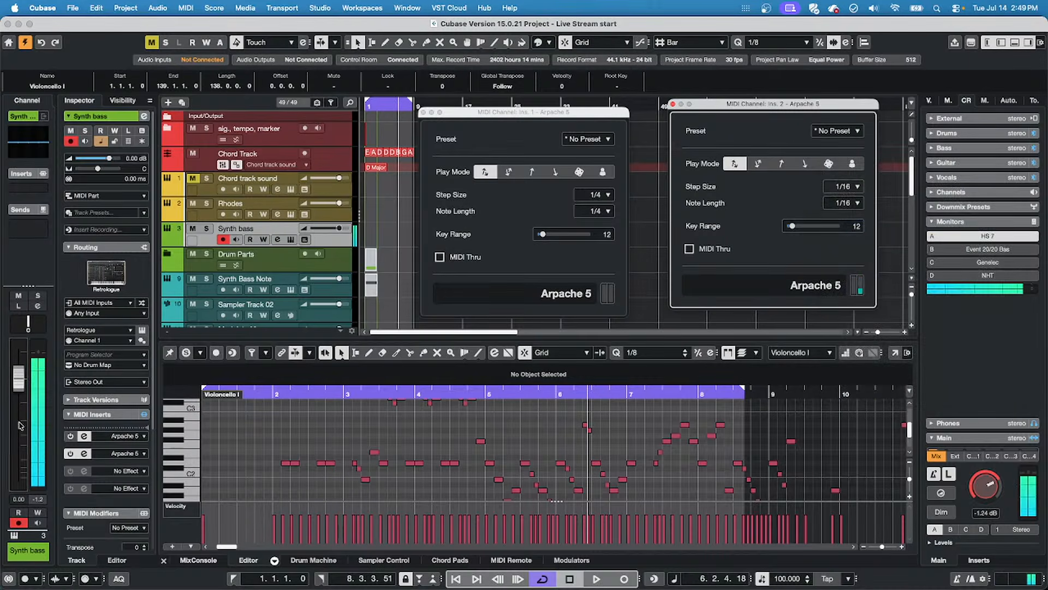
{"action": "left_click", "coordinate": [71, 436]}
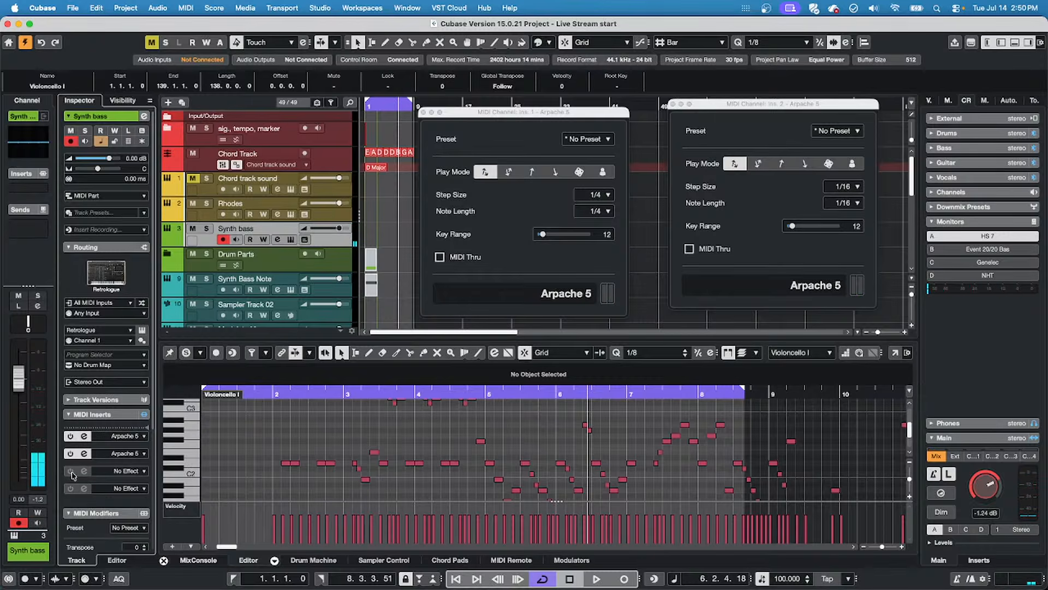
Add a third Arpache 5 to the Synth bass track's MIDI inserts and set its step size to 1/2 T.
{"action": "left_click", "coordinate": [115, 470]}
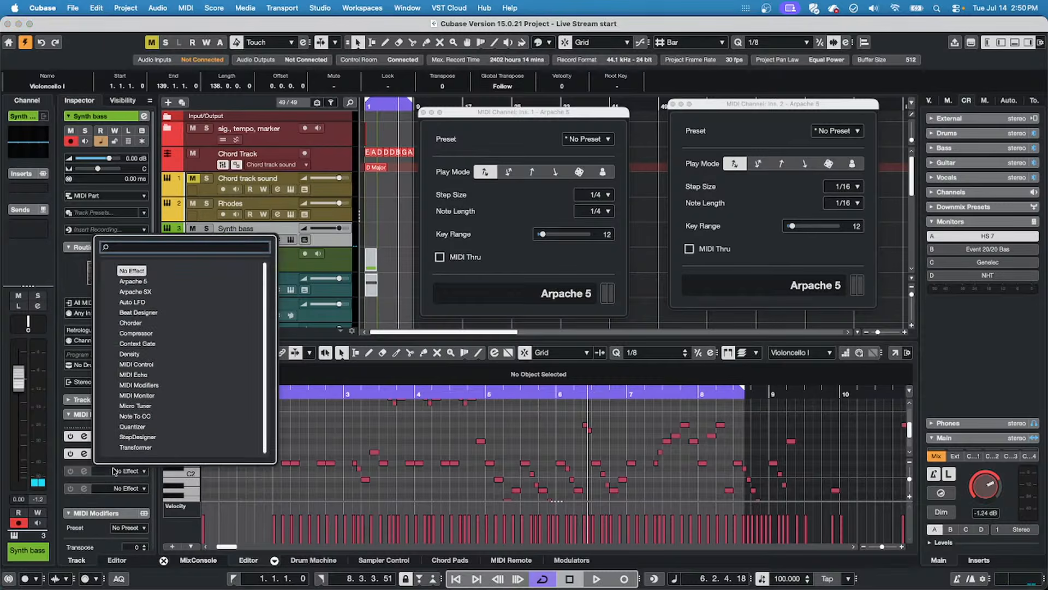
{"action": "left_click", "coordinate": [148, 281]}
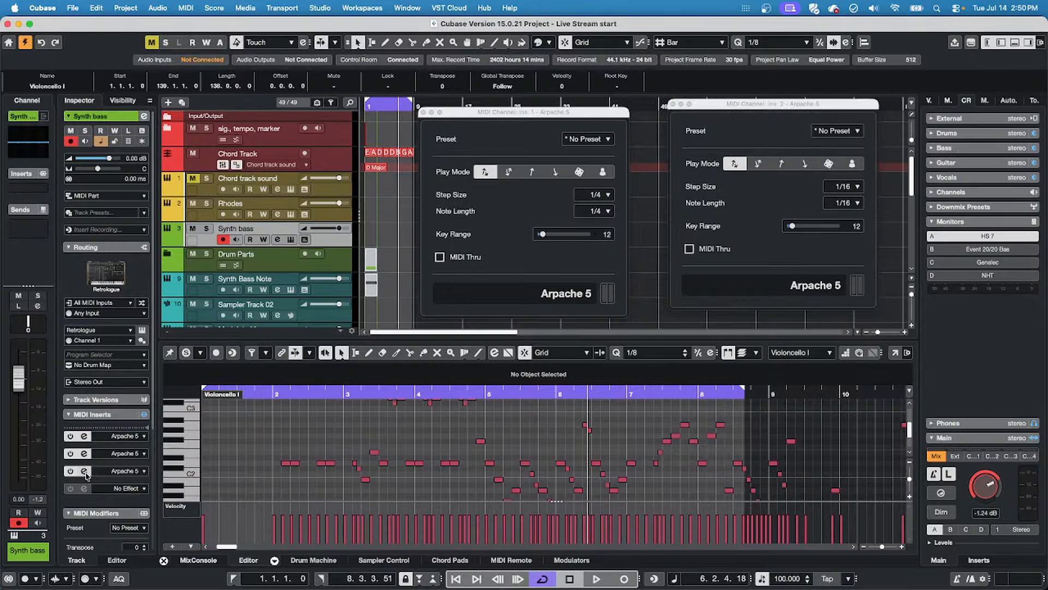
{"action": "left_click", "coordinate": [843, 186]}
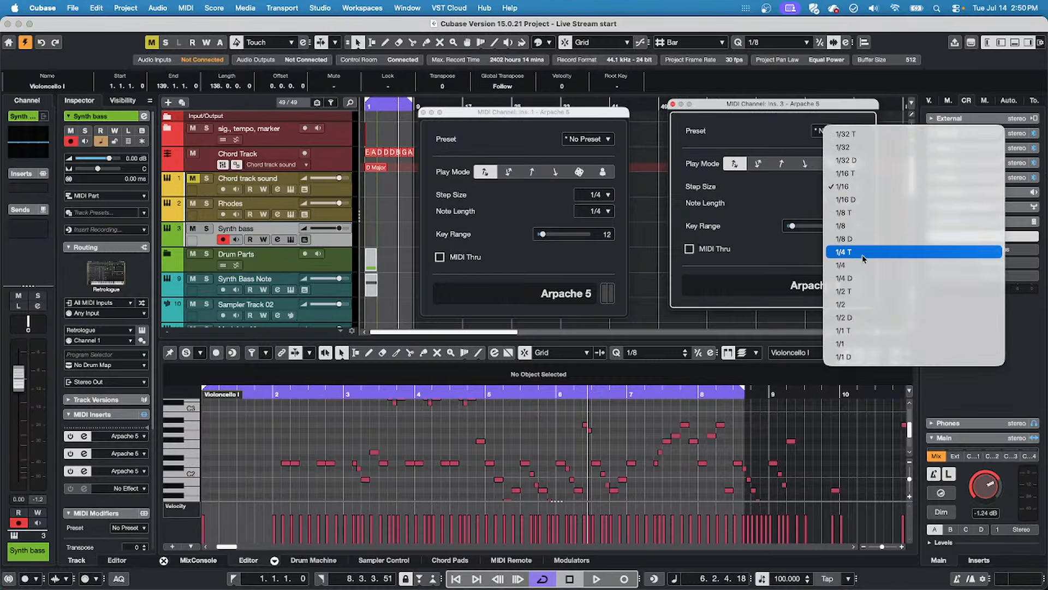
{"action": "left_click", "coordinate": [865, 292]}
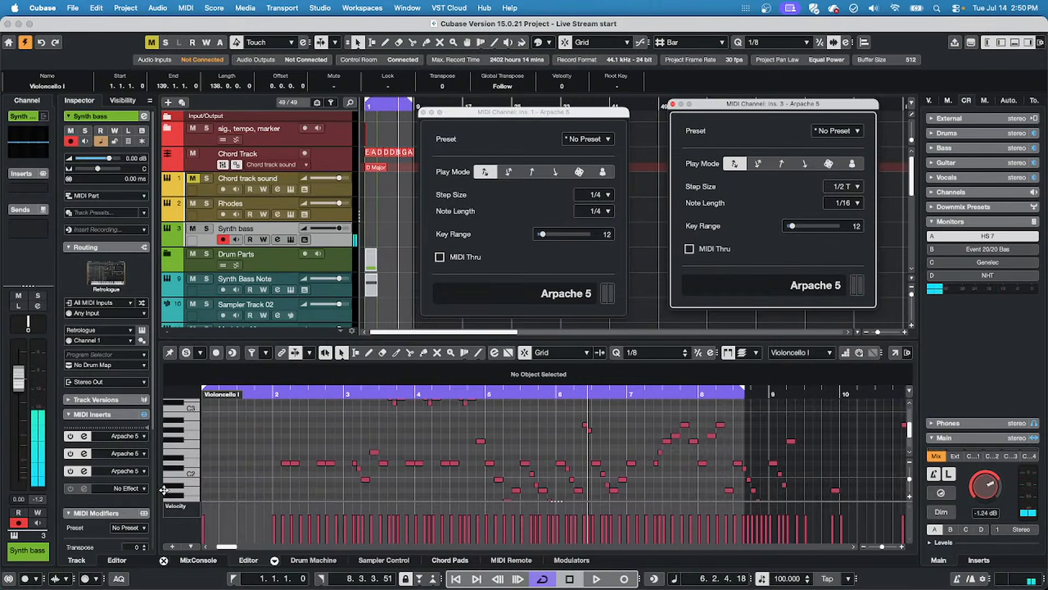
Load the Quantizer into the fourth MIDI insert, try its Swing amount, and close its settings window.
{"action": "left_click", "coordinate": [120, 490]}
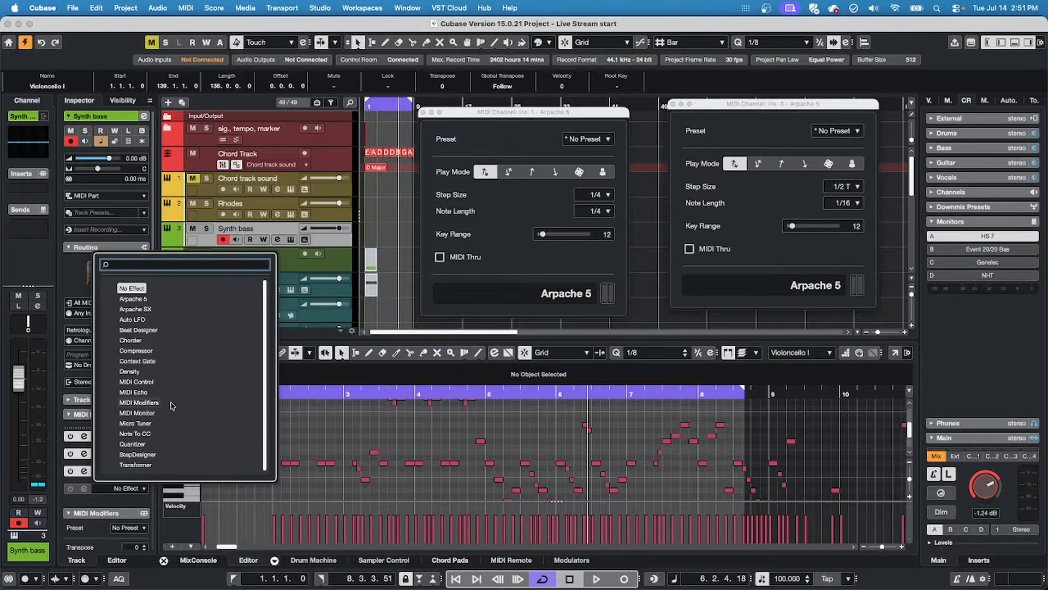
{"action": "left_click", "coordinate": [157, 444]}
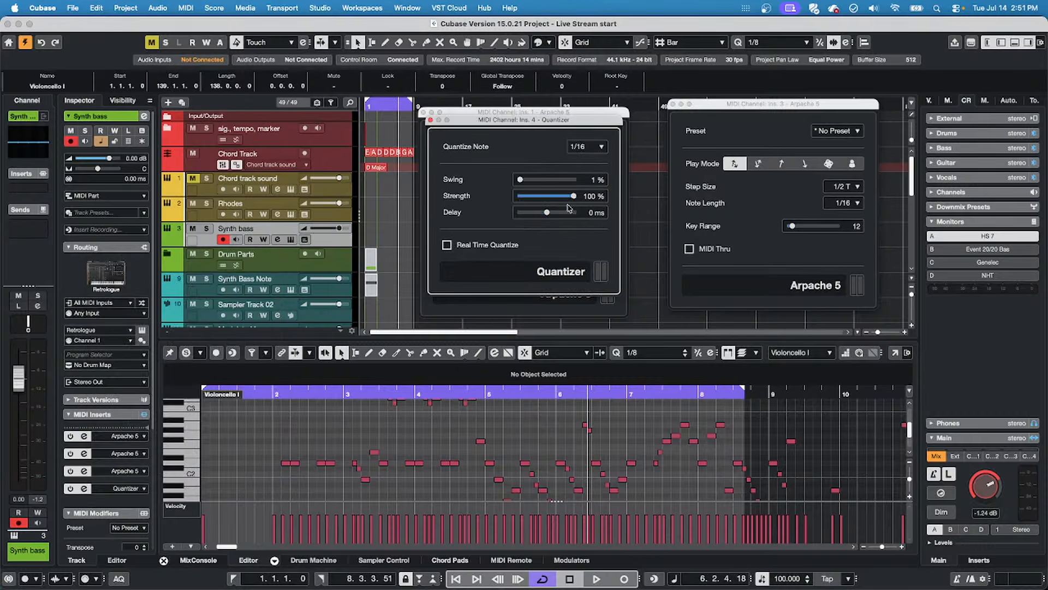
{"action": "left_click_drag", "start_coordinate": [548, 180], "coordinate": [564, 183]}
{"action": "left_click", "coordinate": [430, 120]}
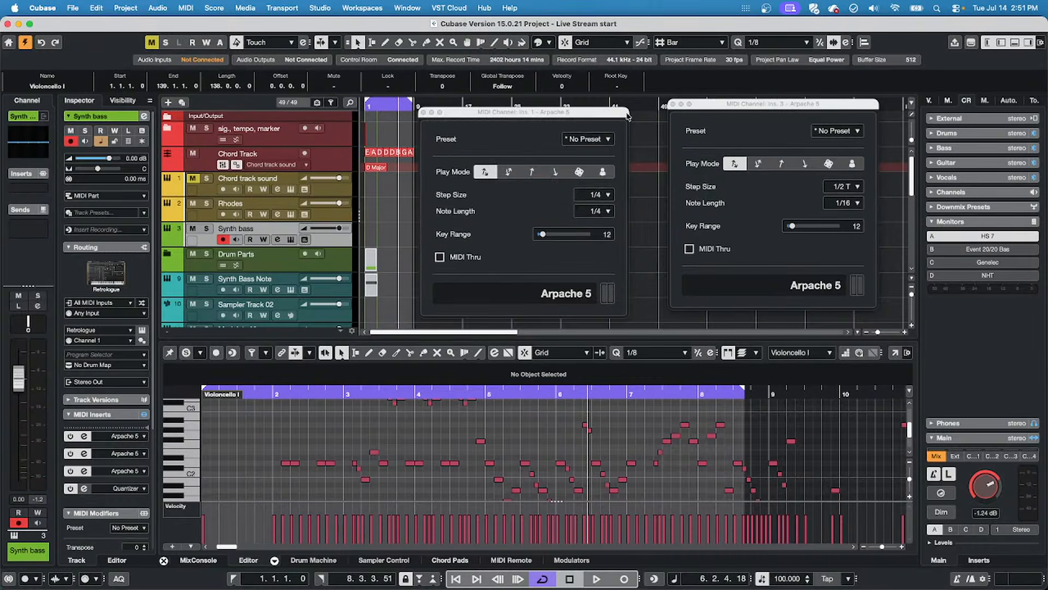
Close all open Arpache 5 windows.
{"action": "left_click", "coordinate": [673, 105]}
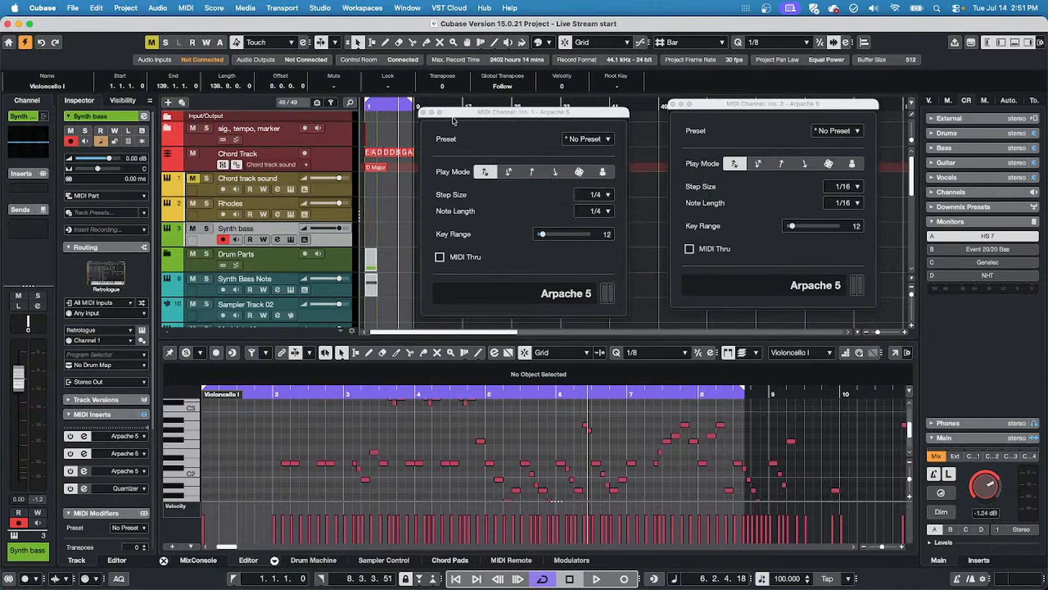
{"action": "left_click", "coordinate": [423, 112]}
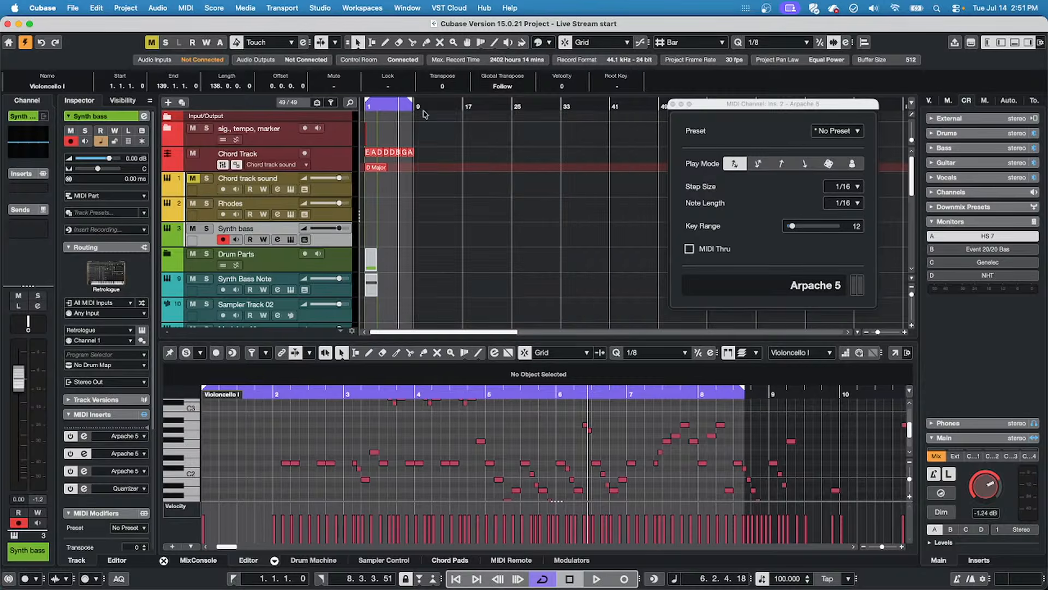
{"action": "left_click", "coordinate": [674, 107]}
{"action": "left_click", "coordinate": [673, 104]}
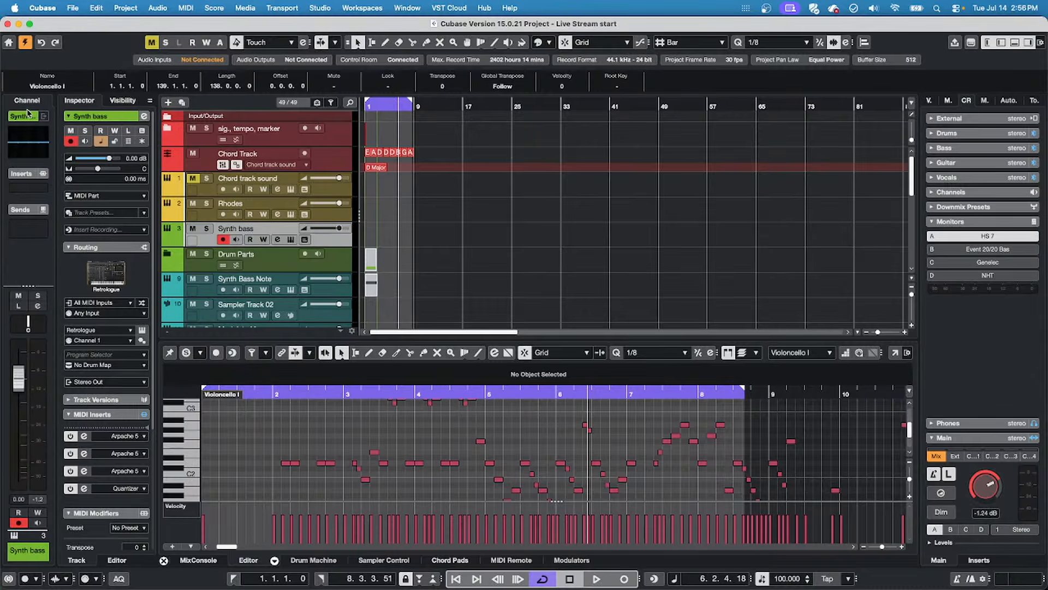
Open the recent project For Grace 11.cpr and activate it.
{"action": "left_click", "coordinate": [73, 8]}
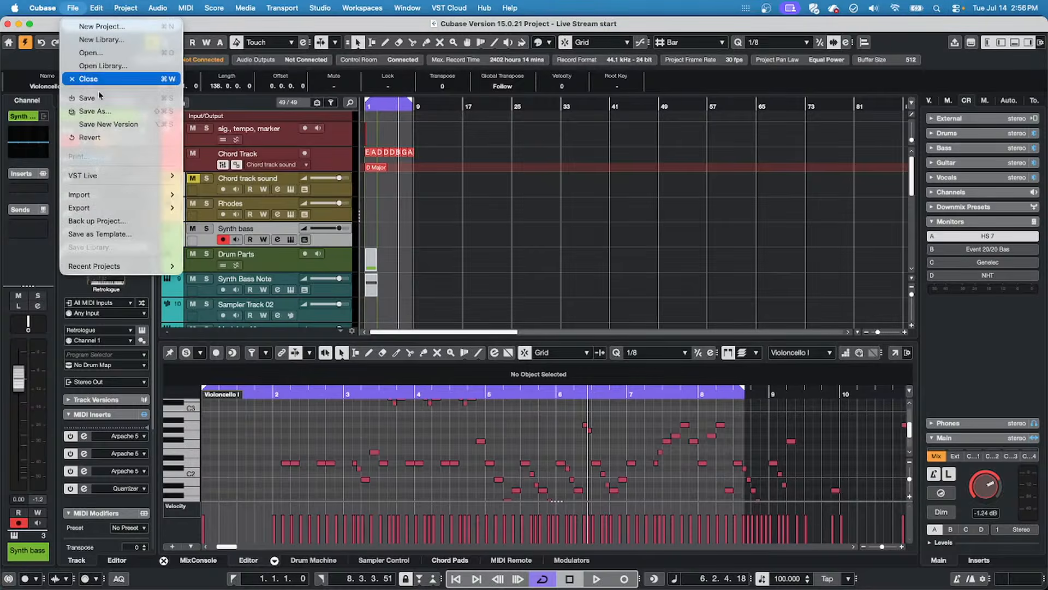
{"action": "mouse_move", "coordinate": [159, 266]}
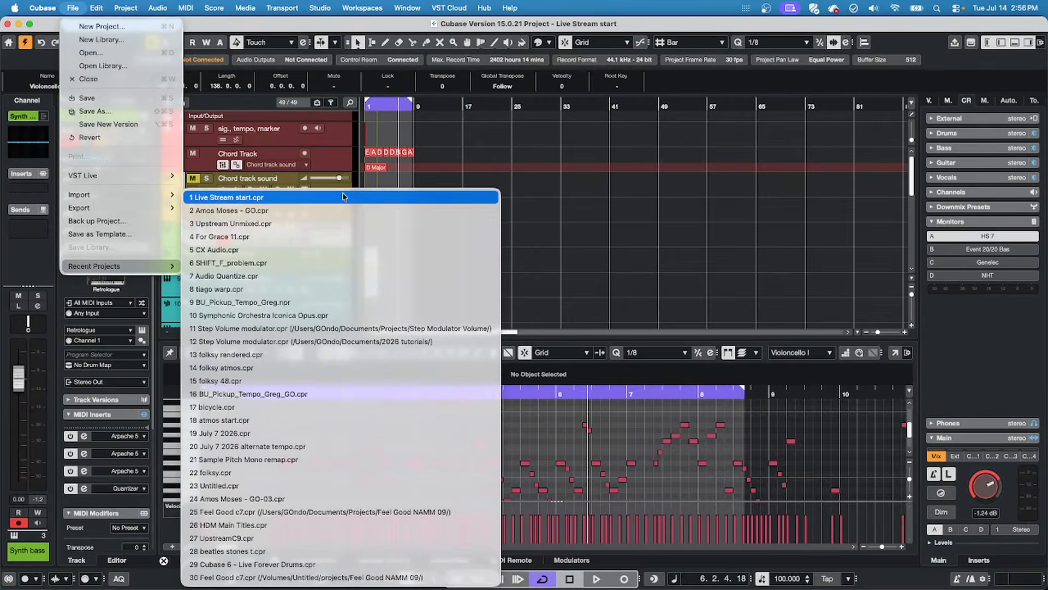
{"action": "left_click", "coordinate": [344, 236]}
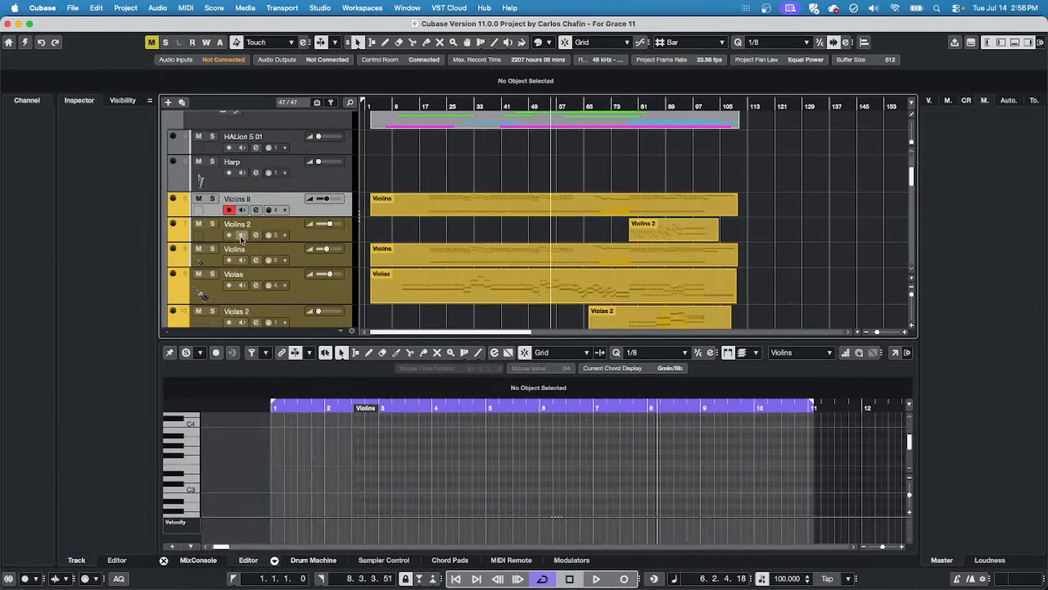
{"action": "left_click", "coordinate": [375, 107]}
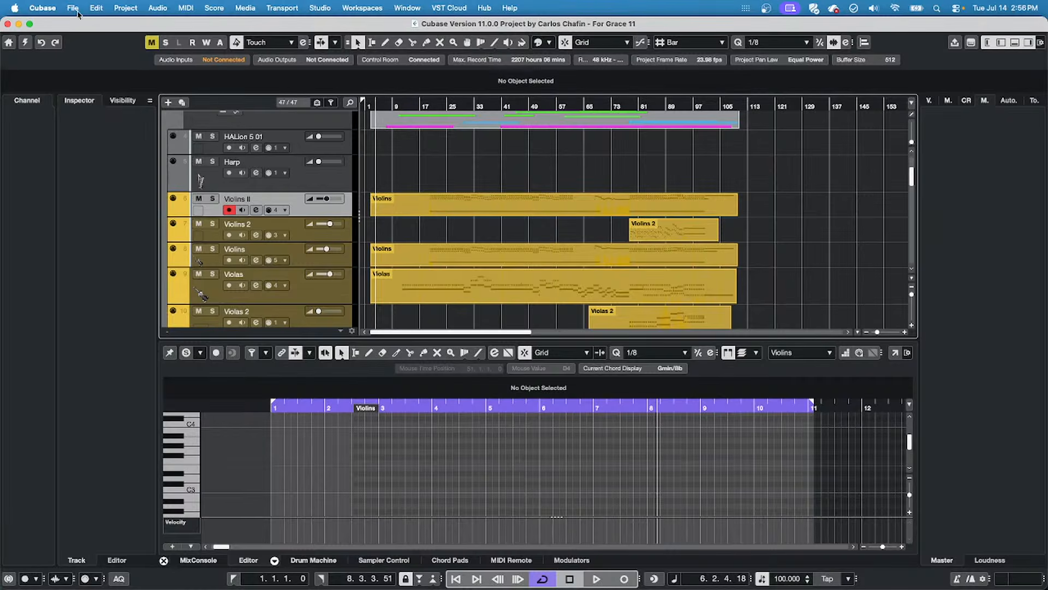
{"action": "left_click", "coordinate": [25, 42]}
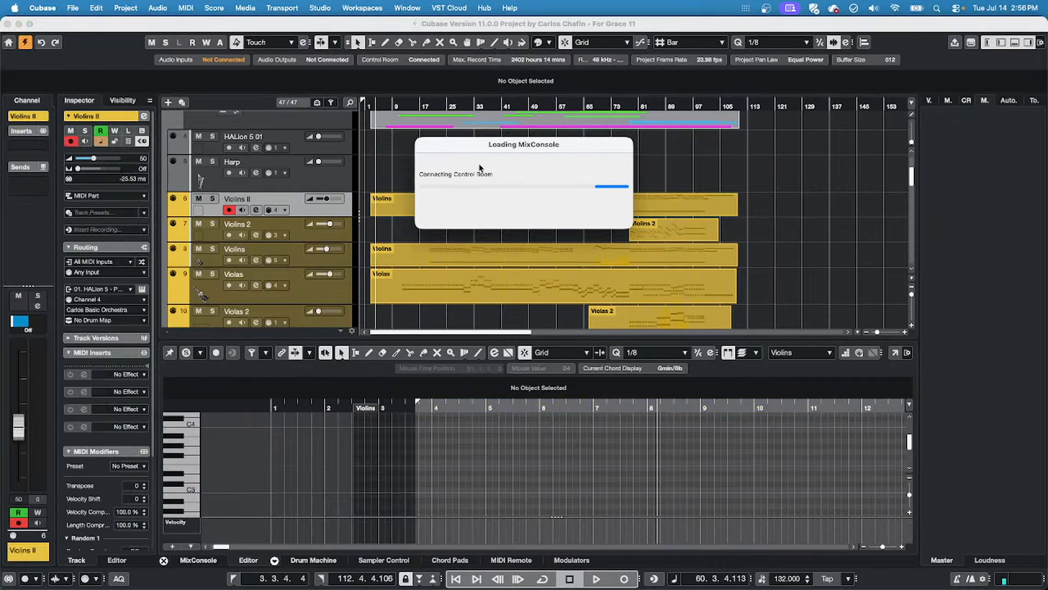
Play the project with the Violins II track soloed and open its Violins part in the Key Editor.
{"action": "left_click", "coordinate": [424, 107]}
{"action": "key", "text": "space"}
{"action": "left_click", "coordinate": [213, 198]}
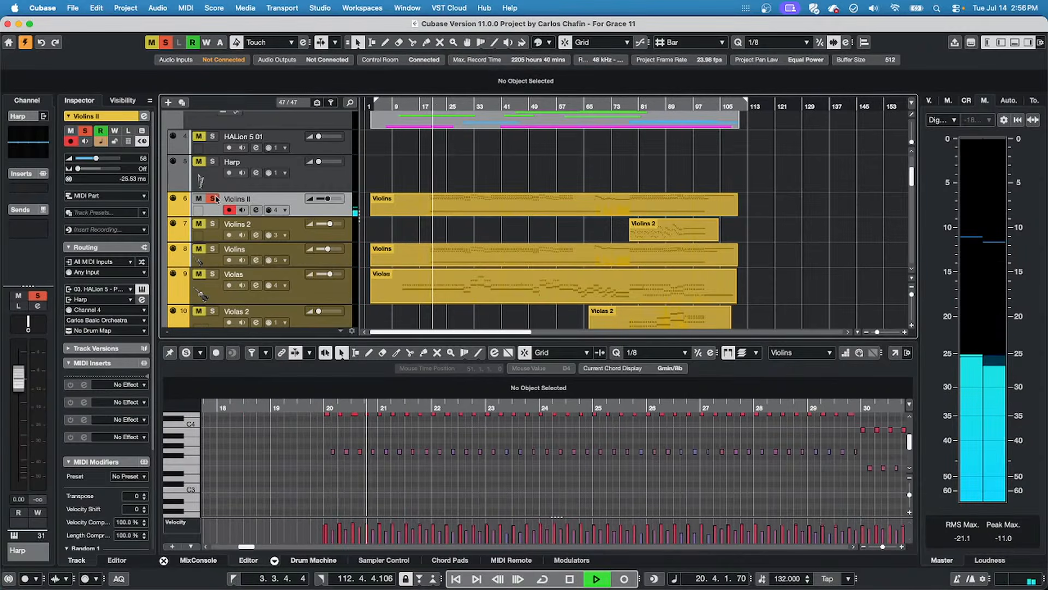
{"action": "left_click", "coordinate": [396, 205]}
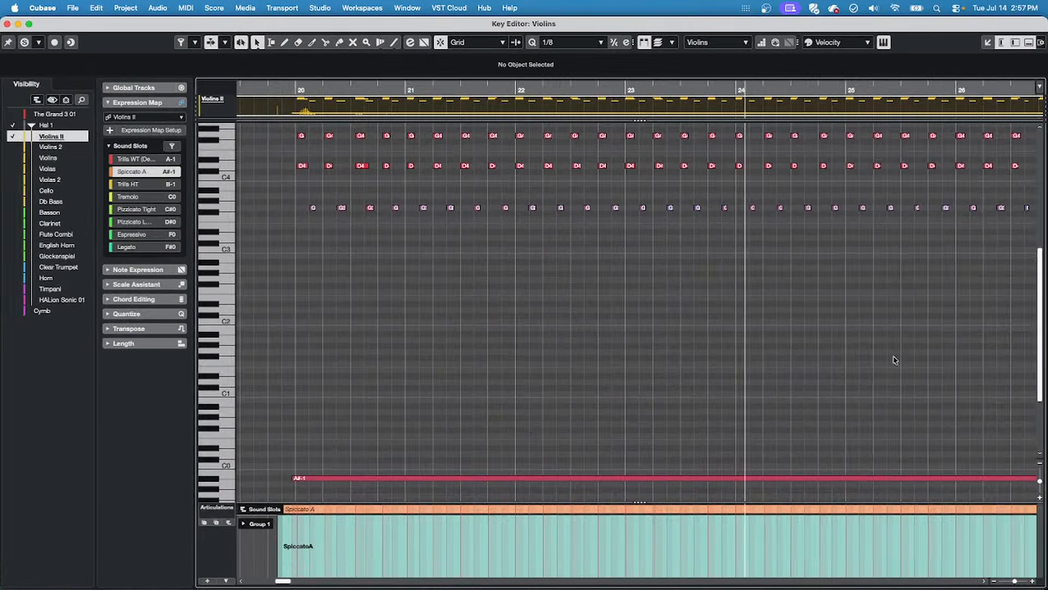
{"action": "left_click", "coordinate": [895, 353]}
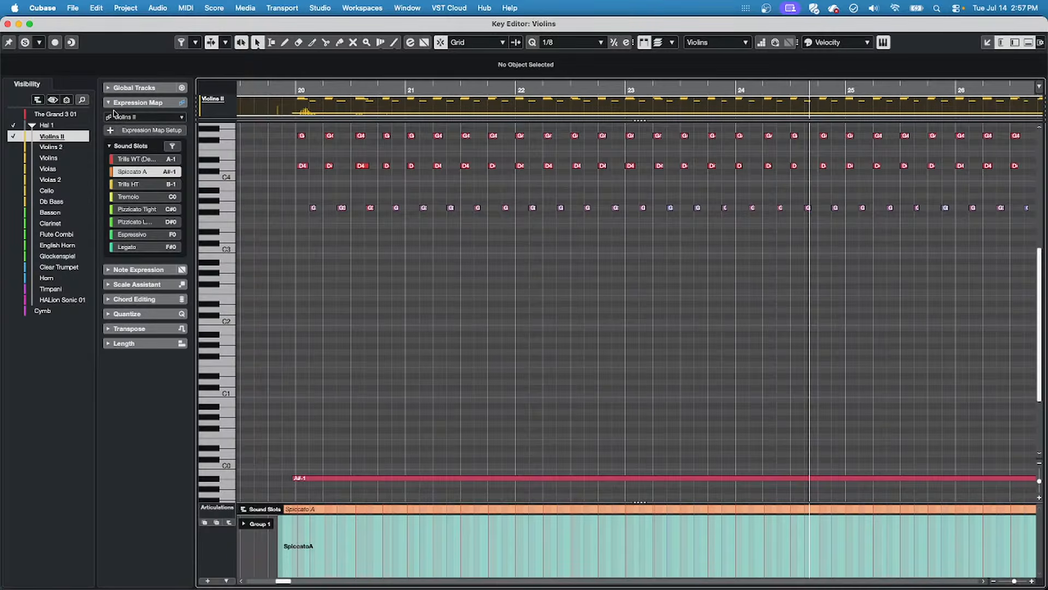
Open the Expression Map Setup for Violins II and expand the Articulations & Mutual Exclusion Groups section.
{"action": "left_click", "coordinate": [214, 8]}
{"action": "mouse_move", "coordinate": [195, 7]}
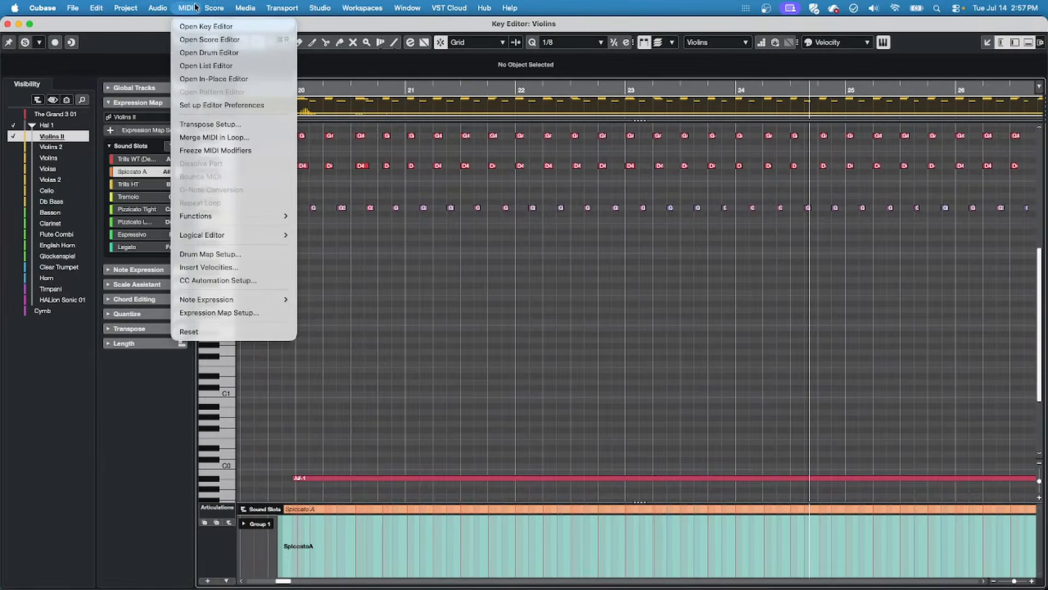
{"action": "left_click", "coordinate": [208, 312]}
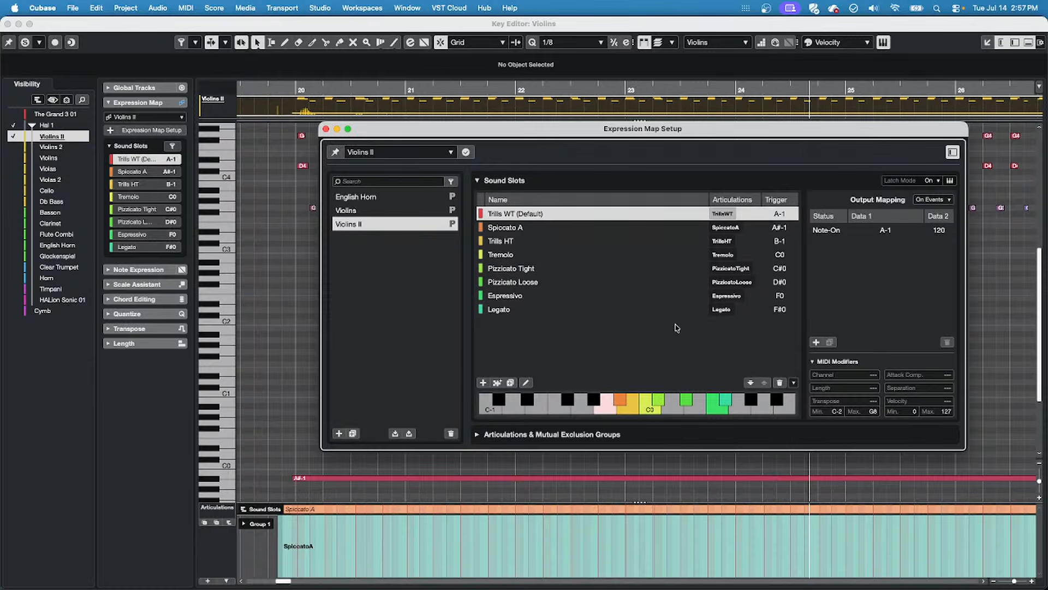
{"action": "left_click", "coordinate": [479, 435]}
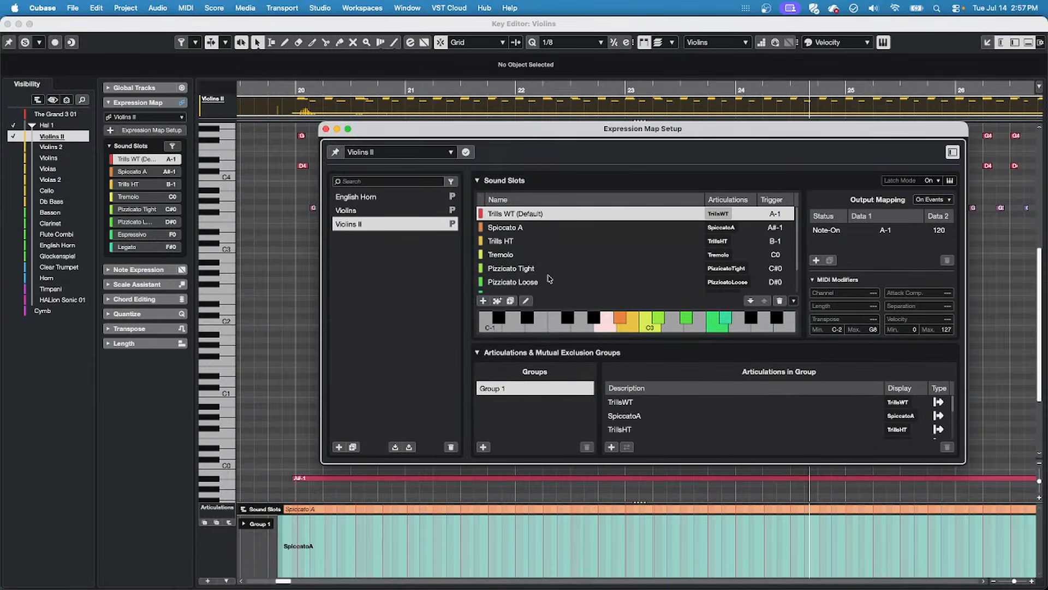
Select all sound slots of the Violins II map, from Trills WT (Default) to Legato.
{"action": "scroll", "coordinate": [550, 268], "scroll_direction": "down", "scroll_amount": 2}
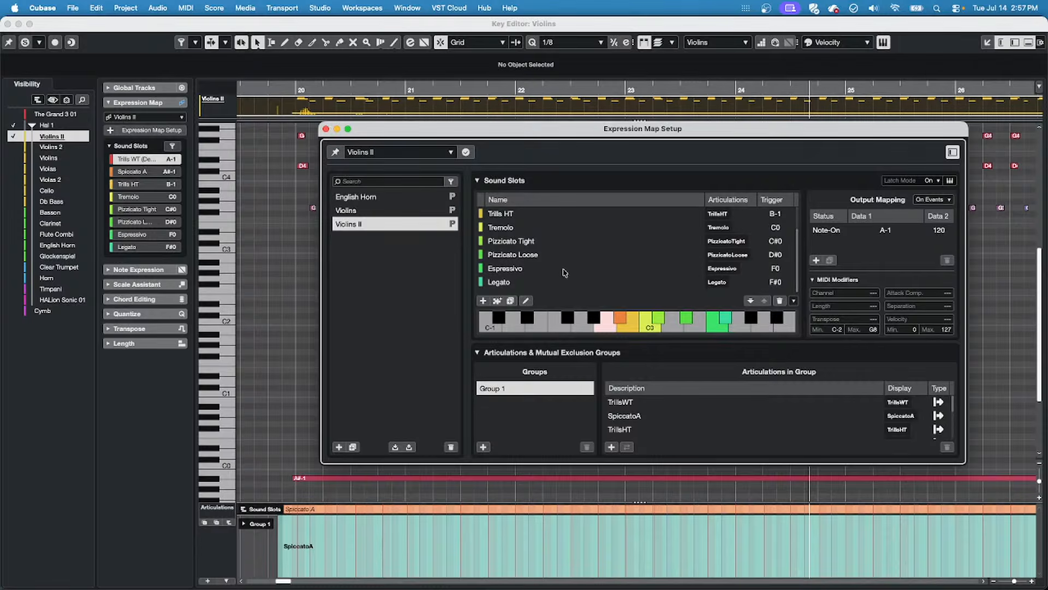
{"action": "left_click", "coordinate": [506, 282]}
{"action": "scroll", "coordinate": [506, 280], "scroll_direction": "up", "scroll_amount": 2}
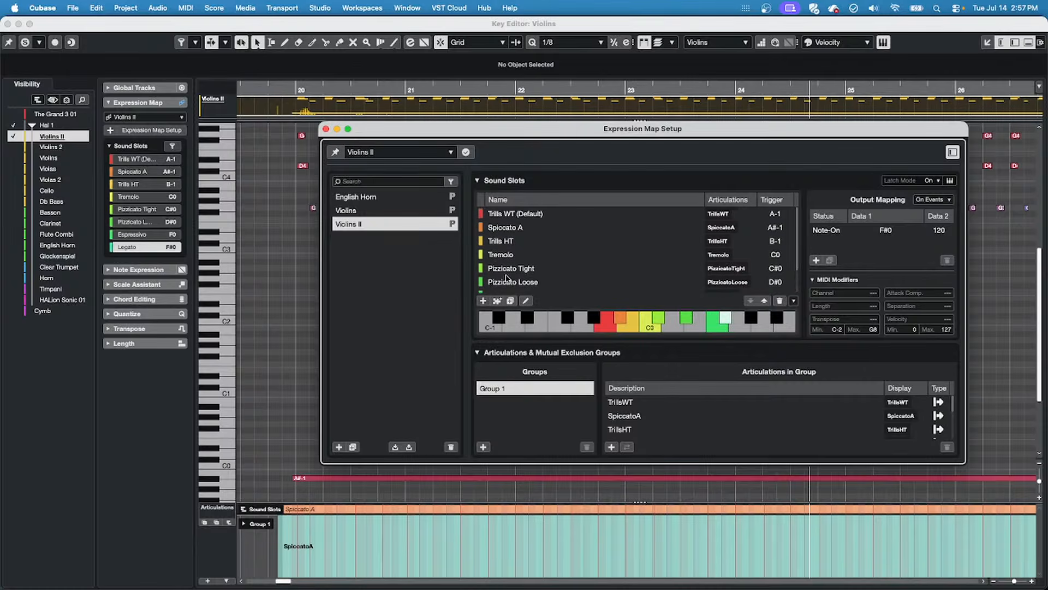
{"action": "left_click", "coordinate": [520, 214], "text": "shift"}
{"action": "scroll", "coordinate": [617, 230], "scroll_direction": "down", "scroll_amount": 2}
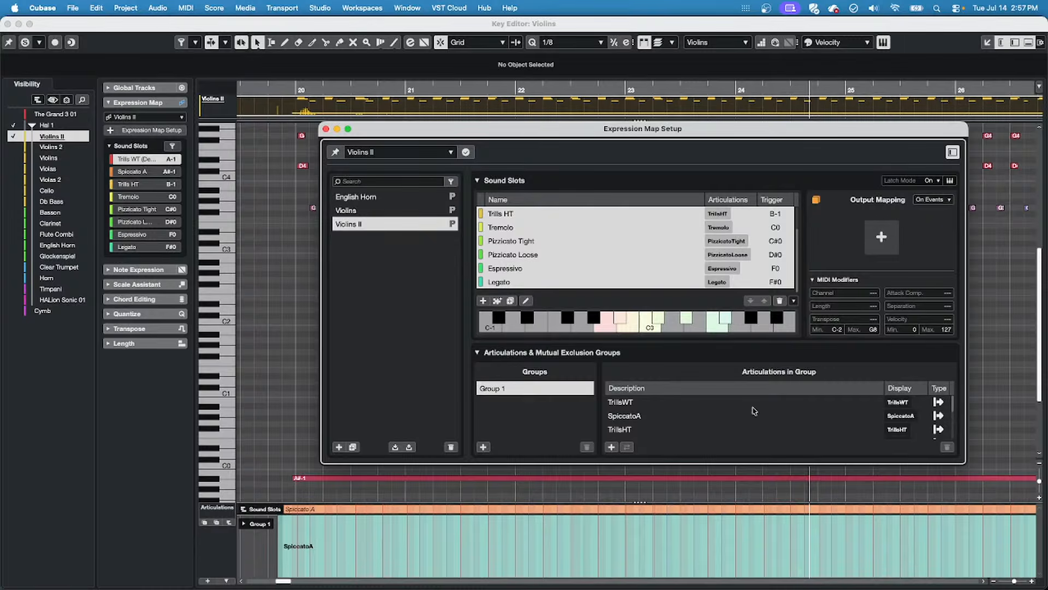
Select all articulations in Group 1 and switch their type from direction to attribute and back.
{"action": "scroll", "coordinate": [677, 404], "scroll_direction": "down", "scroll_amount": 5}
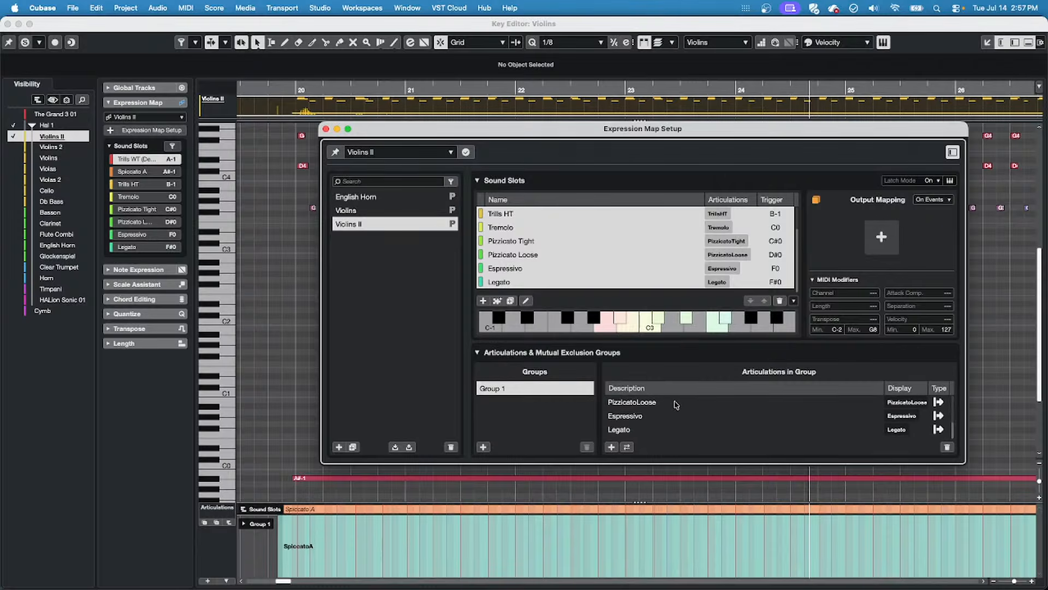
{"action": "key", "text": "super+a"}
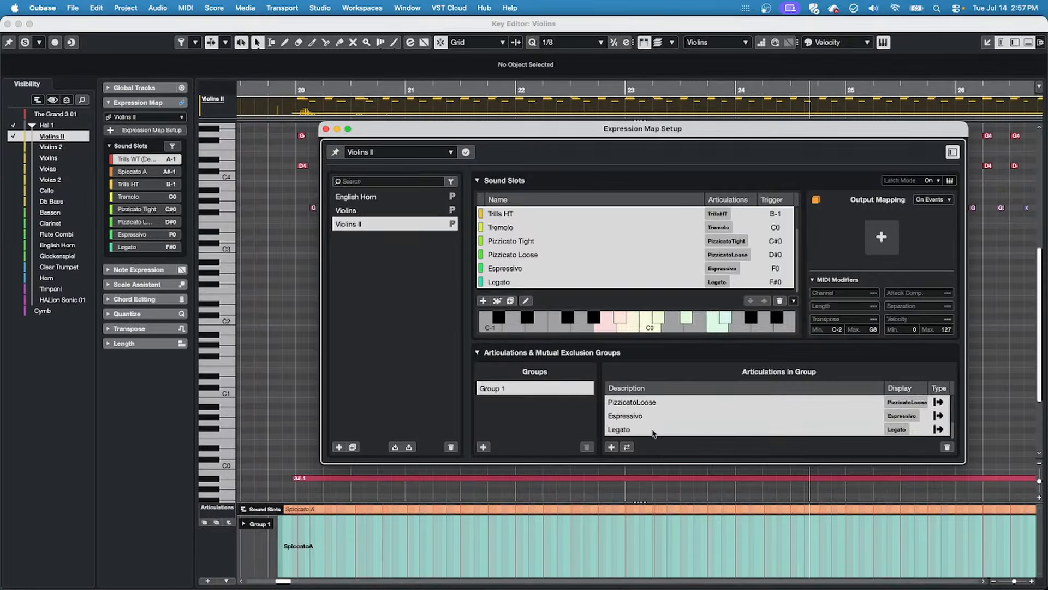
{"action": "left_click", "coordinate": [941, 402]}
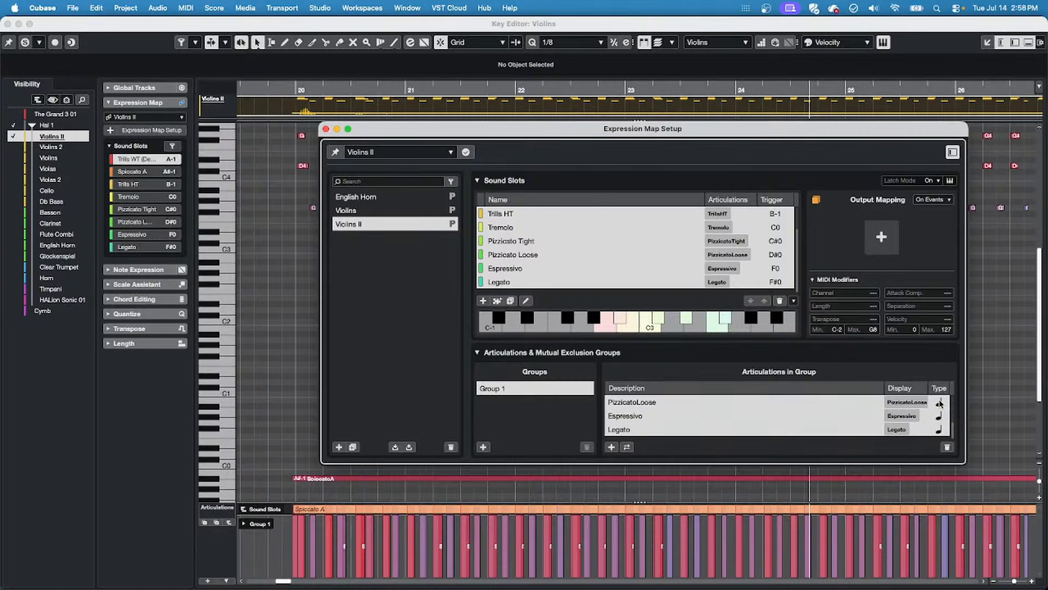
{"action": "left_click", "coordinate": [939, 403]}
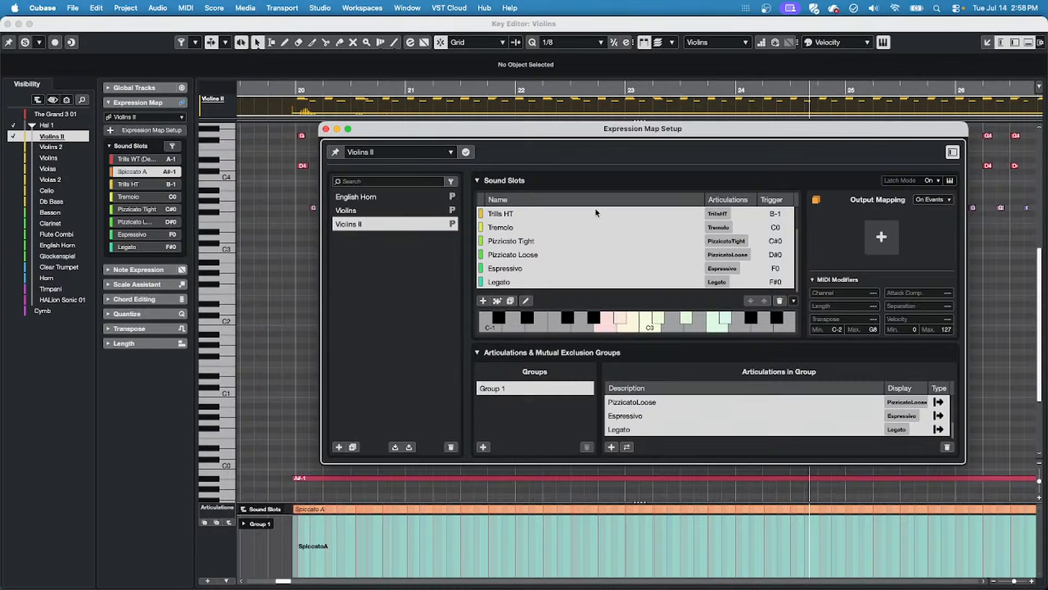
Close the Expression Map Setup, expand Group 1 in the Articulations lane, and enlarge the lane to about mid-window height.
{"action": "left_click", "coordinate": [326, 129]}
{"action": "left_click", "coordinate": [244, 523]}
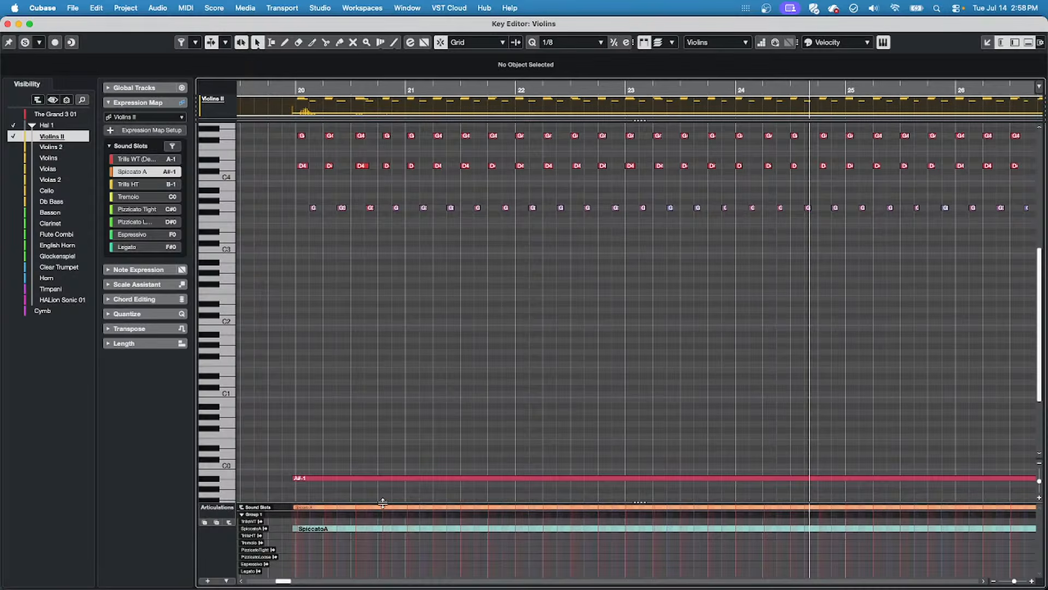
{"action": "left_click_drag", "start_coordinate": [384, 501], "coordinate": [383, 375]}
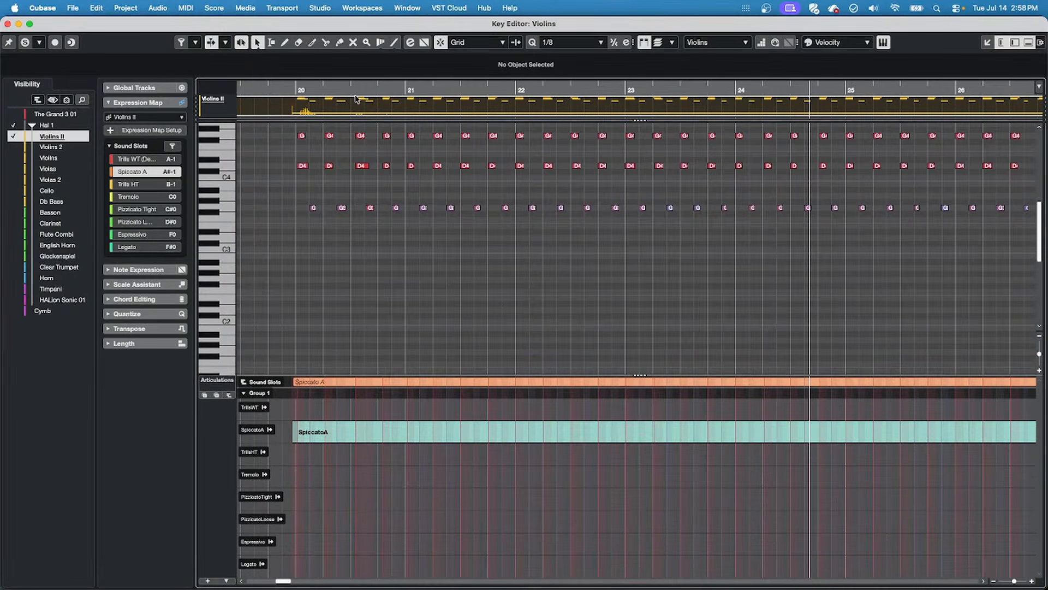
Play the part from just before bar 20 and draw a Tremolo articulation starting near the fourth beat of bar 21.
{"action": "left_click", "coordinate": [288, 88]}
{"action": "key", "text": "space"}
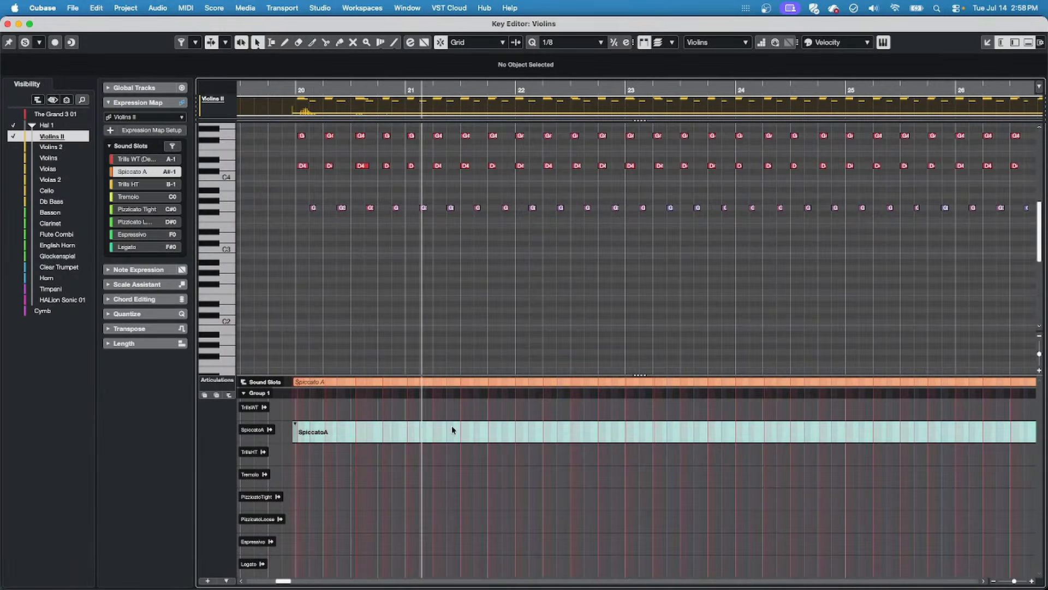
{"action": "right_click", "coordinate": [475, 476]}
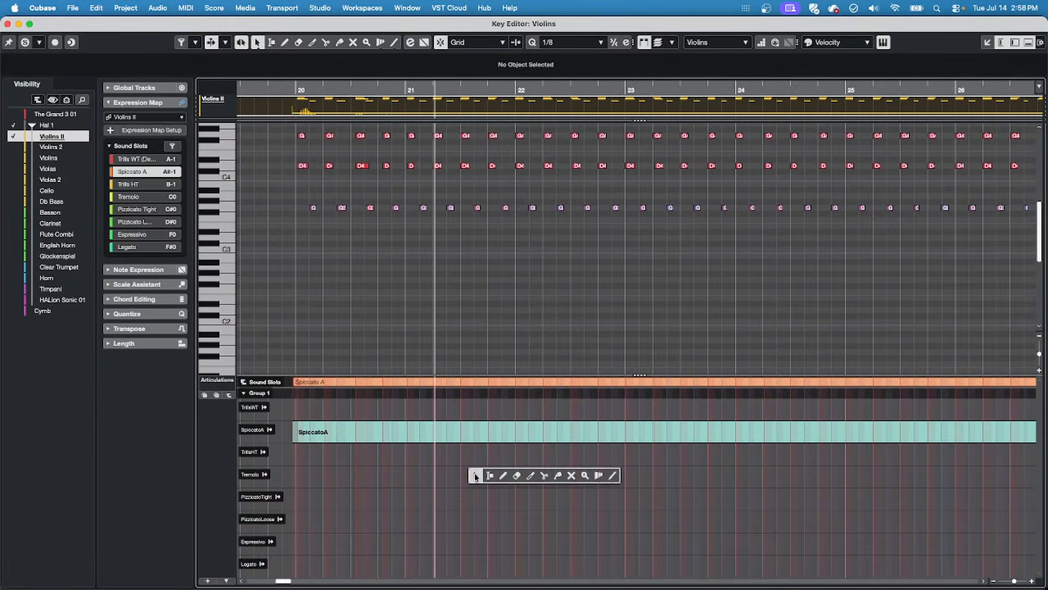
{"action": "left_click", "coordinate": [503, 476]}
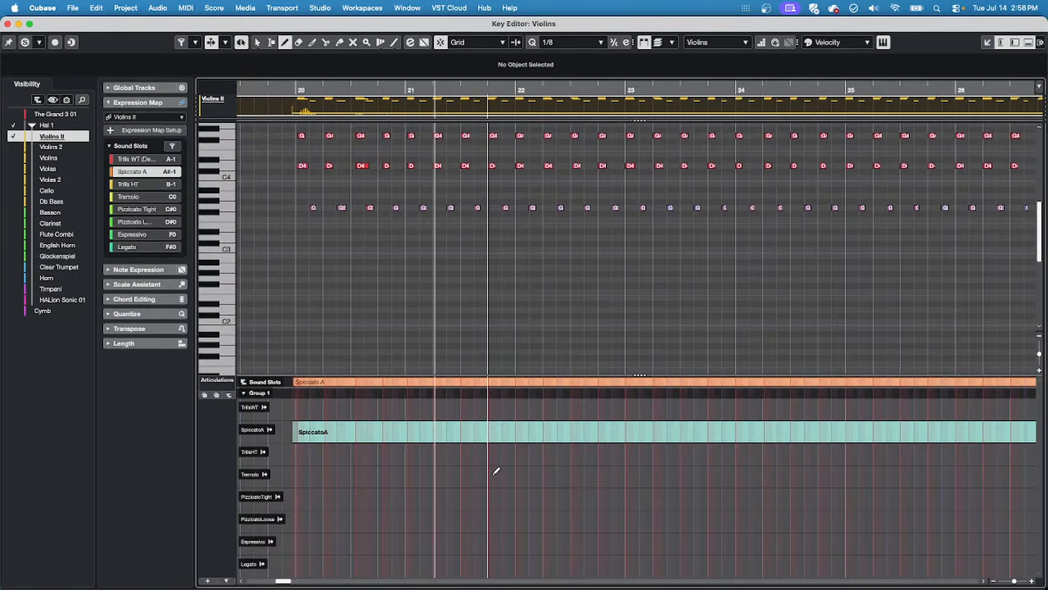
{"action": "left_click", "coordinate": [493, 474]}
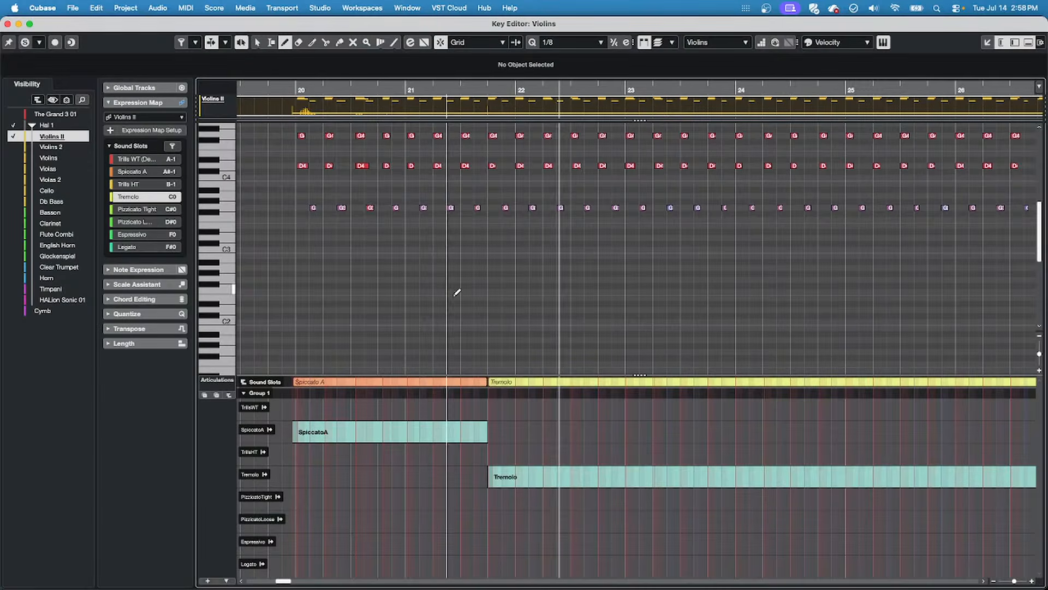
Draw a Pizzicato Tight articulation near the fourth beat of bar 21 and play from shortly before it.
{"action": "left_click", "coordinate": [494, 497]}
{"action": "left_click", "coordinate": [449, 90]}
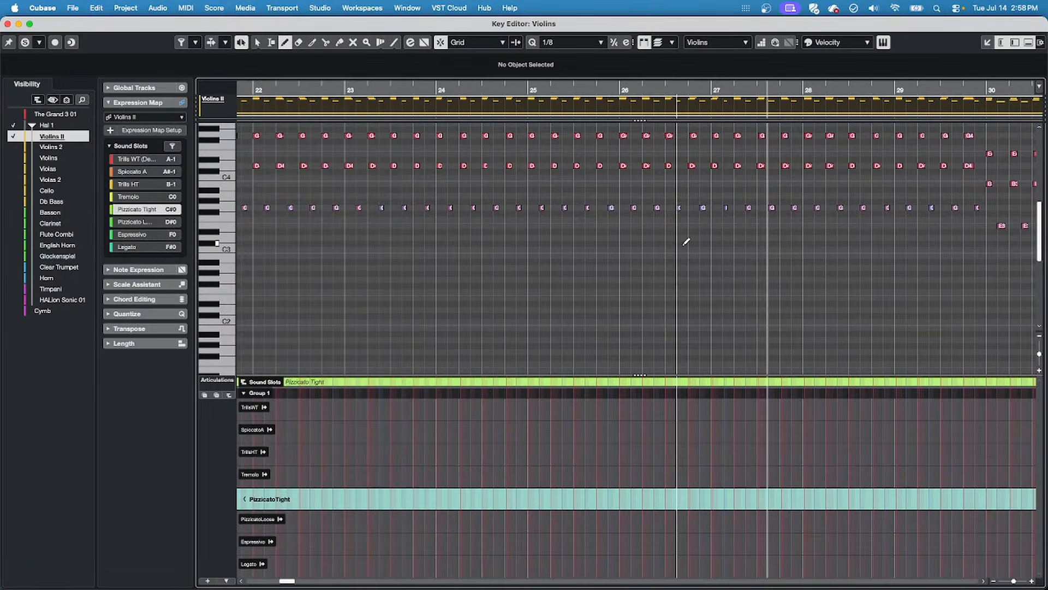
Draw a Spiccato A articulation starting at bar 29, stop playback, and switch to the Object Selection tool.
{"action": "left_click", "coordinate": [904, 423]}
{"action": "key", "text": "space"}
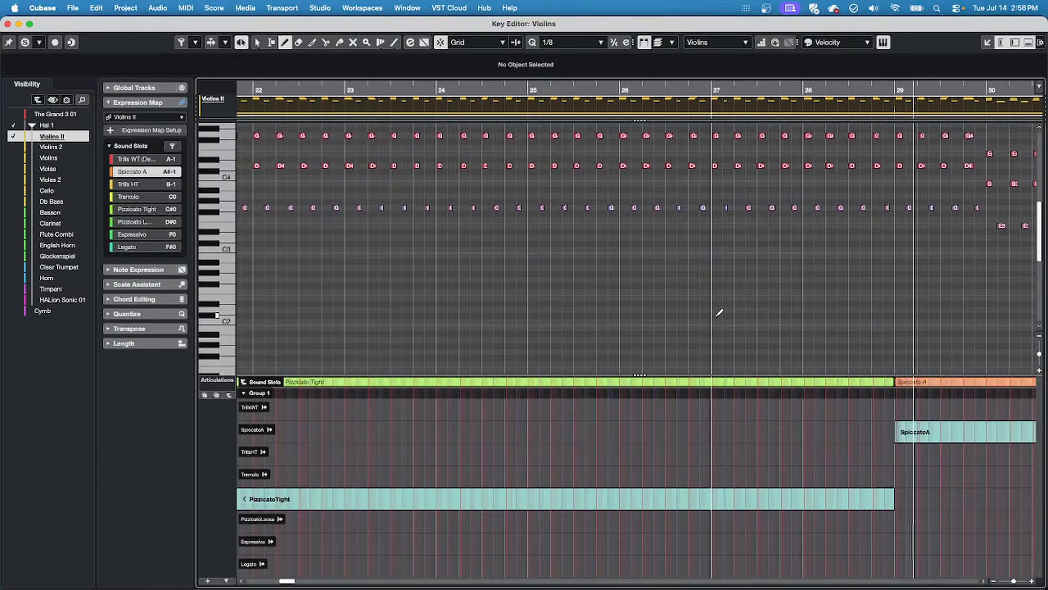
{"action": "left_click", "coordinate": [473, 91]}
{"action": "left_click_drag", "start_coordinate": [473, 91], "coordinate": [468, 69]}
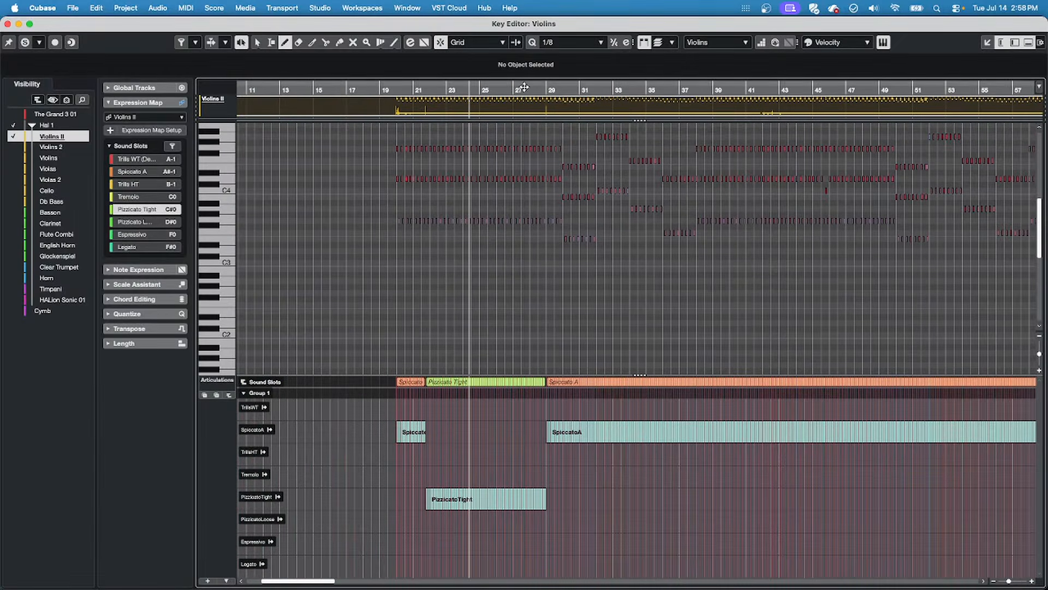
{"action": "mouse_move", "coordinate": [526, 90]}
{"action": "left_mouse_down"}
{"action": "mouse_move", "coordinate": [527, 149]}
{"action": "mouse_move", "coordinate": [997, 336]}
{"action": "left_mouse_up"}
{"action": "key", "text": "1"}
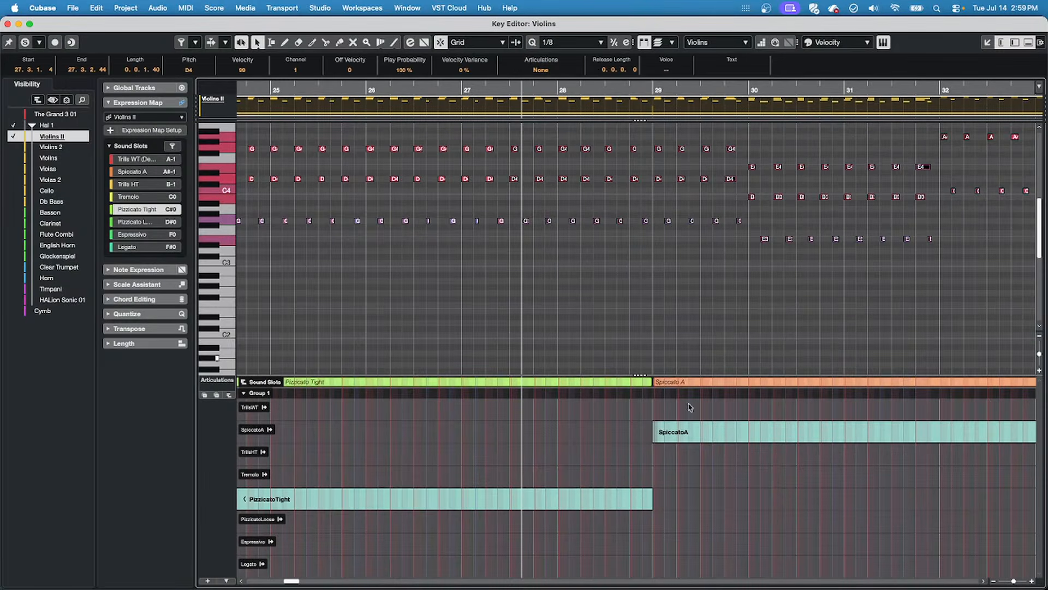
Switch all Group 1 articulations in the Violins II expression map from direction to attribute and close the Expression Map Setup.
{"action": "left_click", "coordinate": [252, 503]}
{"action": "left_click", "coordinate": [858, 503]}
{"action": "left_click", "coordinate": [172, 7]}
{"action": "mouse_move", "coordinate": [186, 8]}
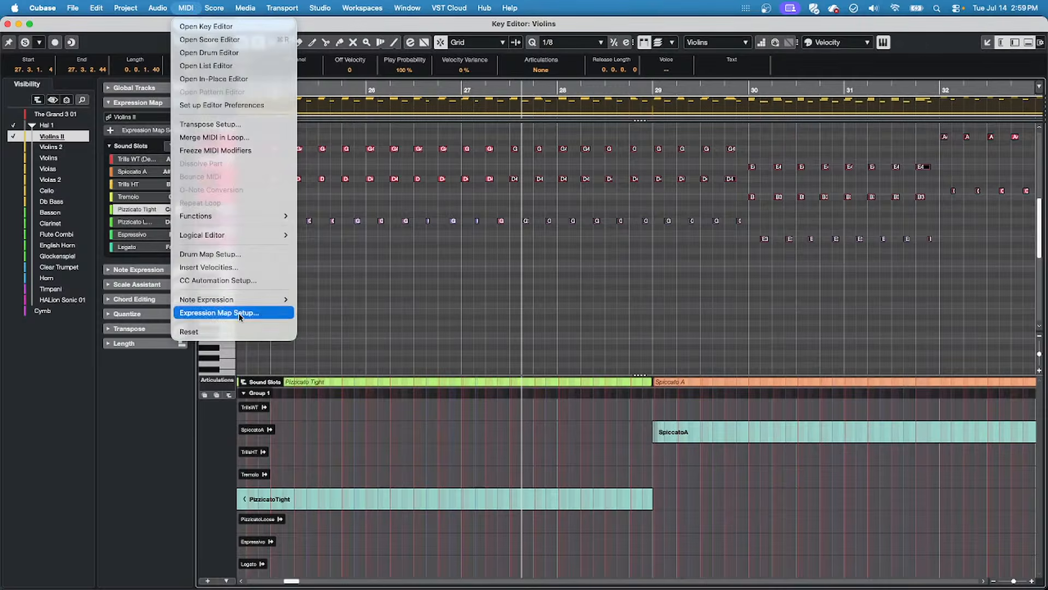
{"action": "left_click", "coordinate": [238, 312]}
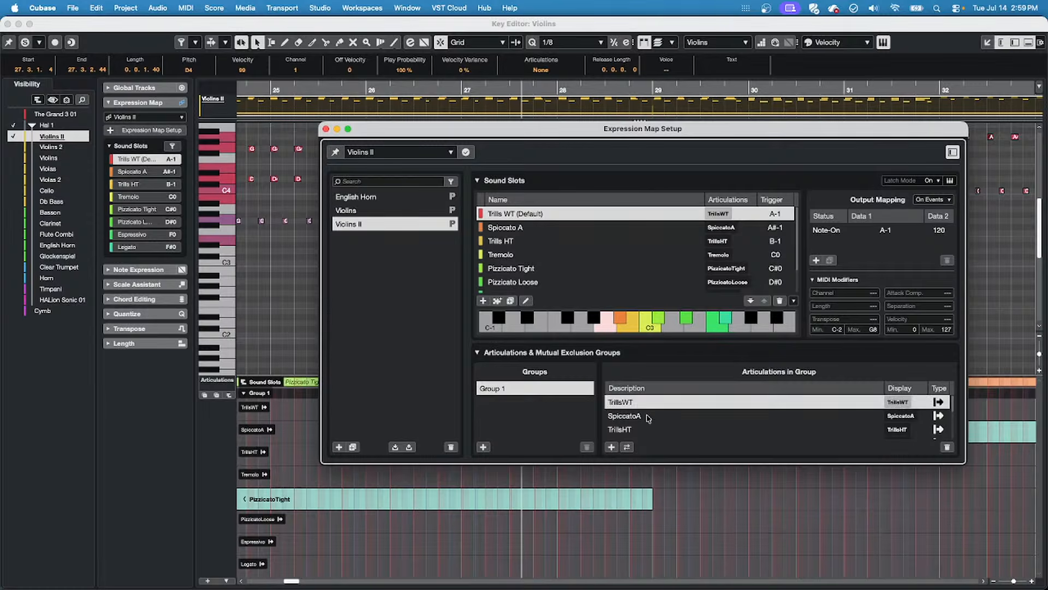
{"action": "scroll", "coordinate": [641, 407], "scroll_direction": "down", "scroll_amount": 5}
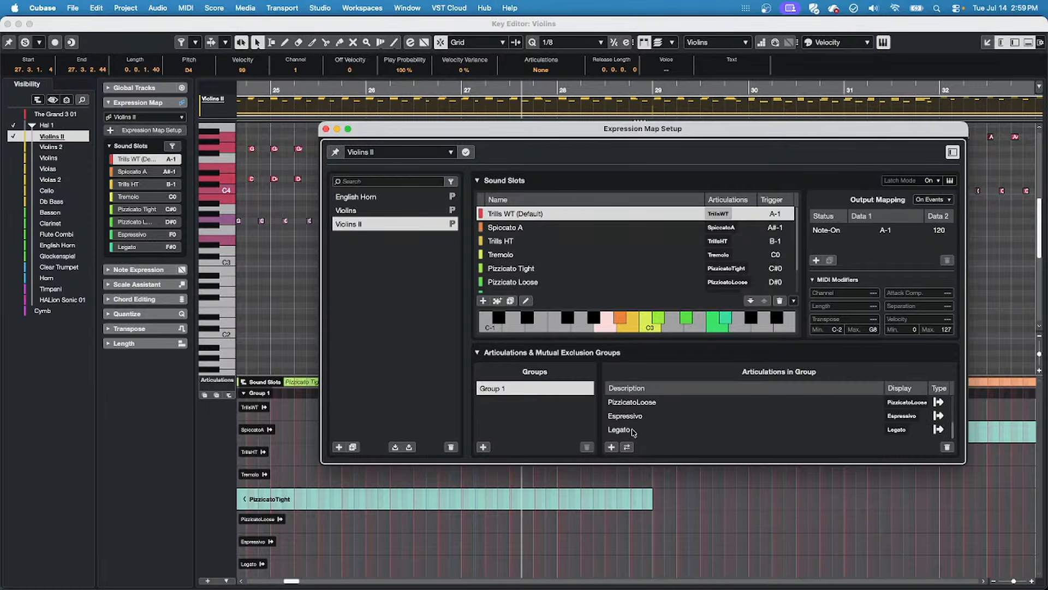
{"action": "key", "text": "super+a"}
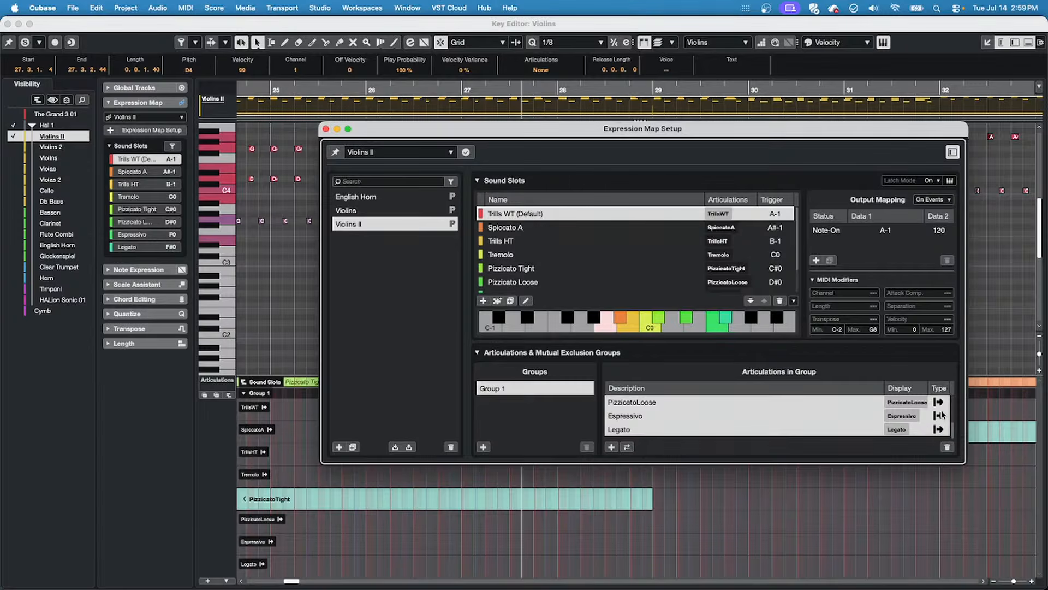
{"action": "left_click", "coordinate": [939, 429]}
{"action": "left_click", "coordinate": [954, 431]}
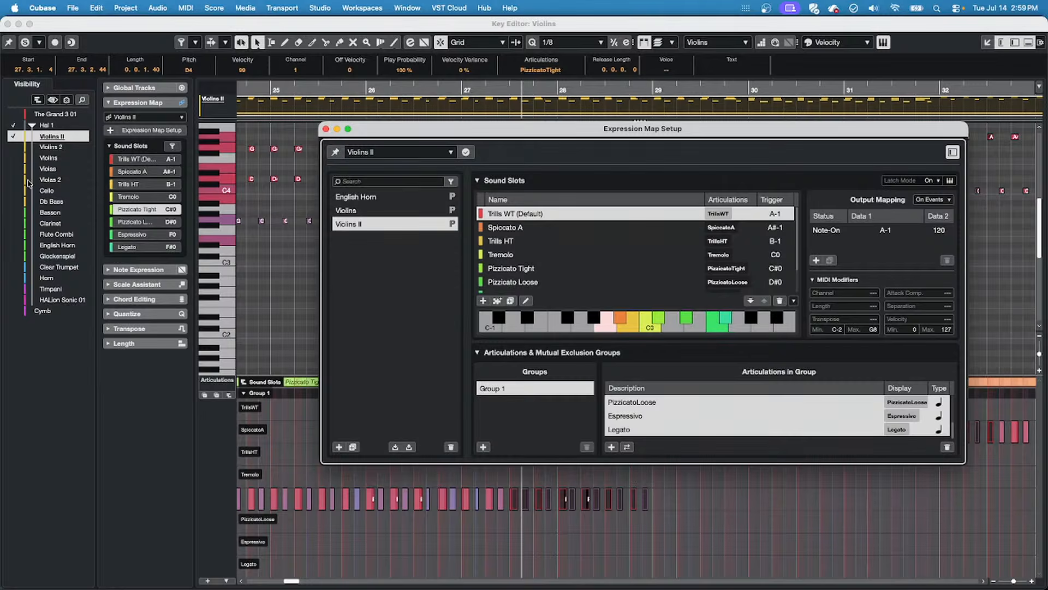
{"action": "left_click", "coordinate": [326, 129]}
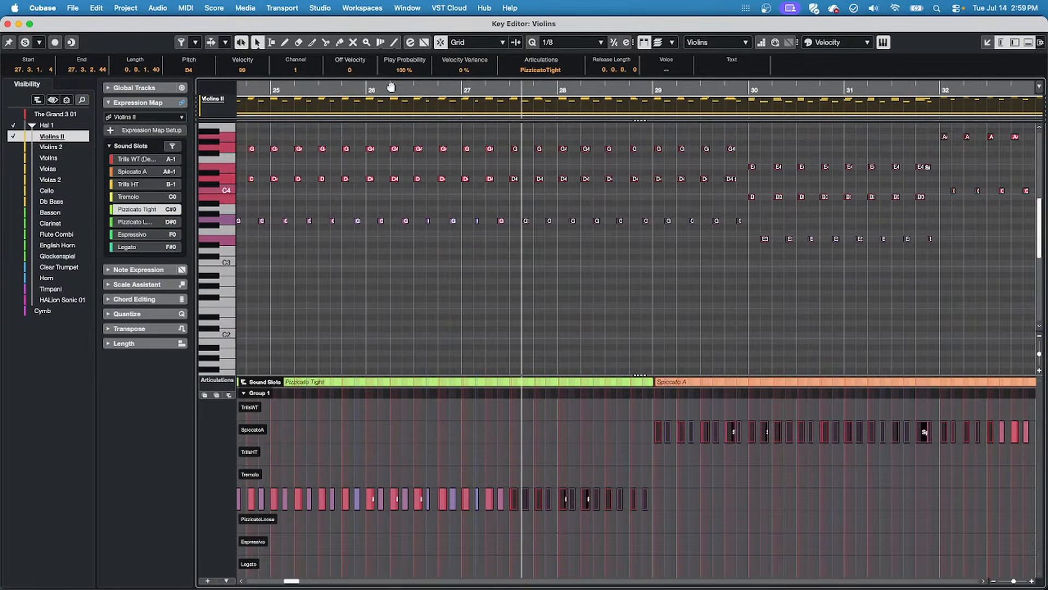
Assign the Legato articulation to all notes in bars 32 and 33 and stop playback.
{"action": "left_click_drag", "start_coordinate": [456, 87], "coordinate": [469, 189]}
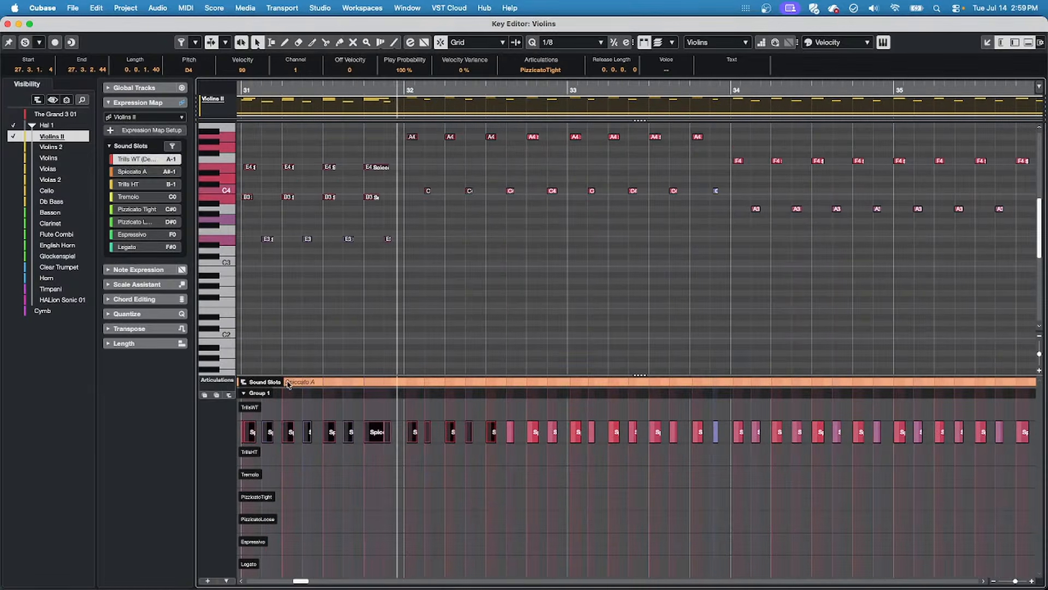
{"action": "scroll", "coordinate": [410, 344], "scroll_direction": "up", "scroll_amount": 3}
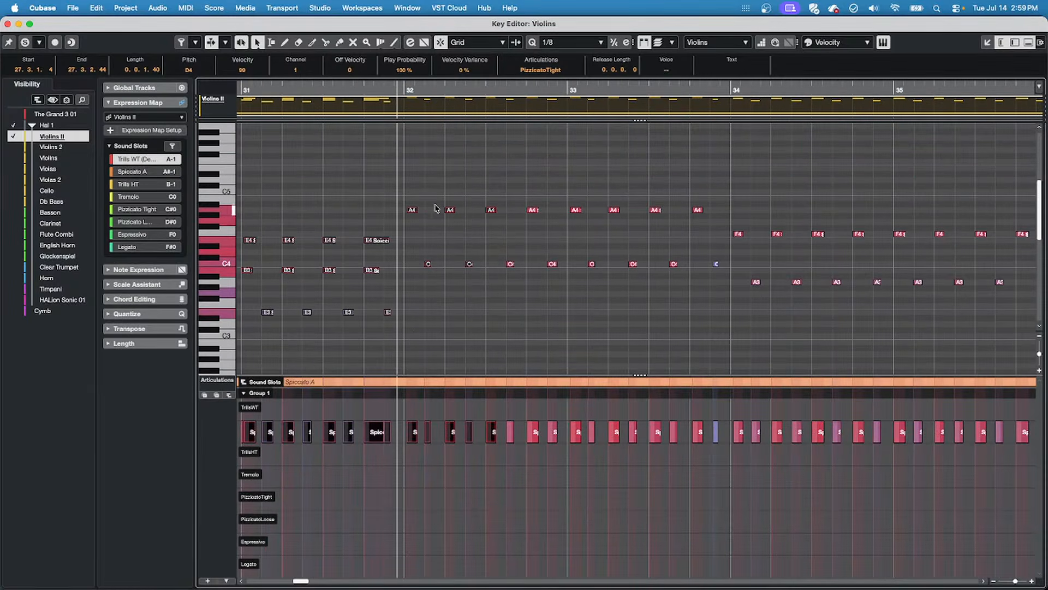
{"action": "left_click_drag", "start_coordinate": [406, 176], "coordinate": [725, 303]}
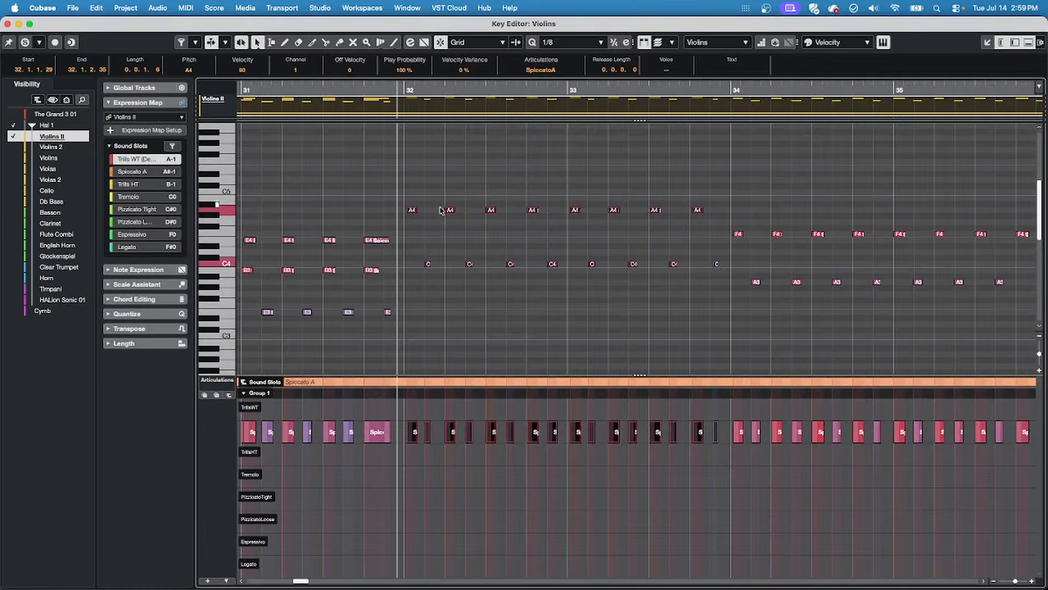
{"action": "left_click", "coordinate": [561, 71]}
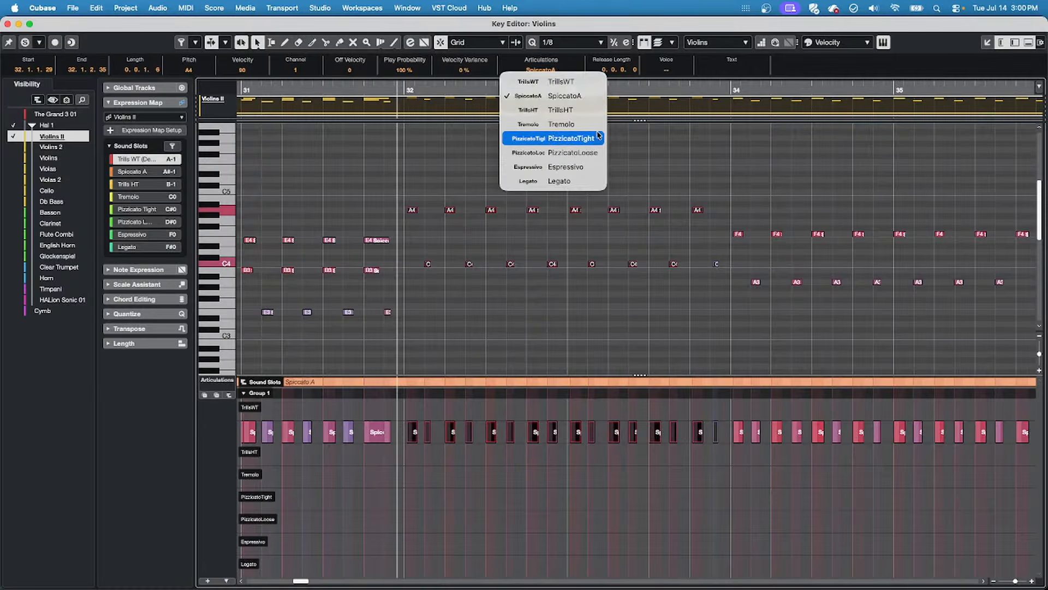
{"action": "left_click", "coordinate": [590, 181]}
{"action": "key", "text": "space"}
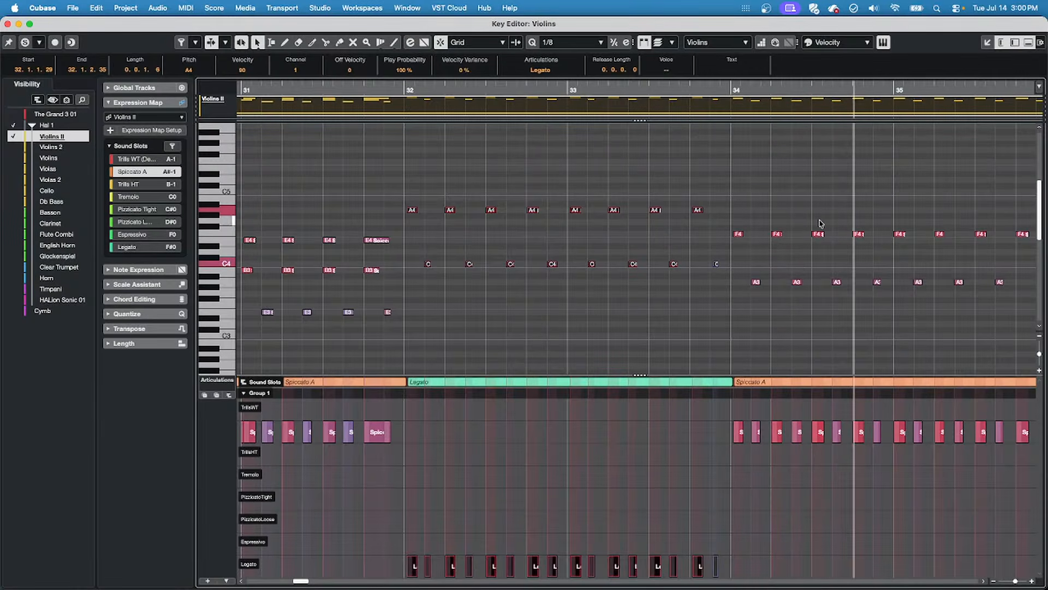
Remove the SpiccatoA articulation from the notes between bar 34 and the middle of bar 35.
{"action": "left_click_drag", "start_coordinate": [724, 184], "coordinate": [996, 307]}
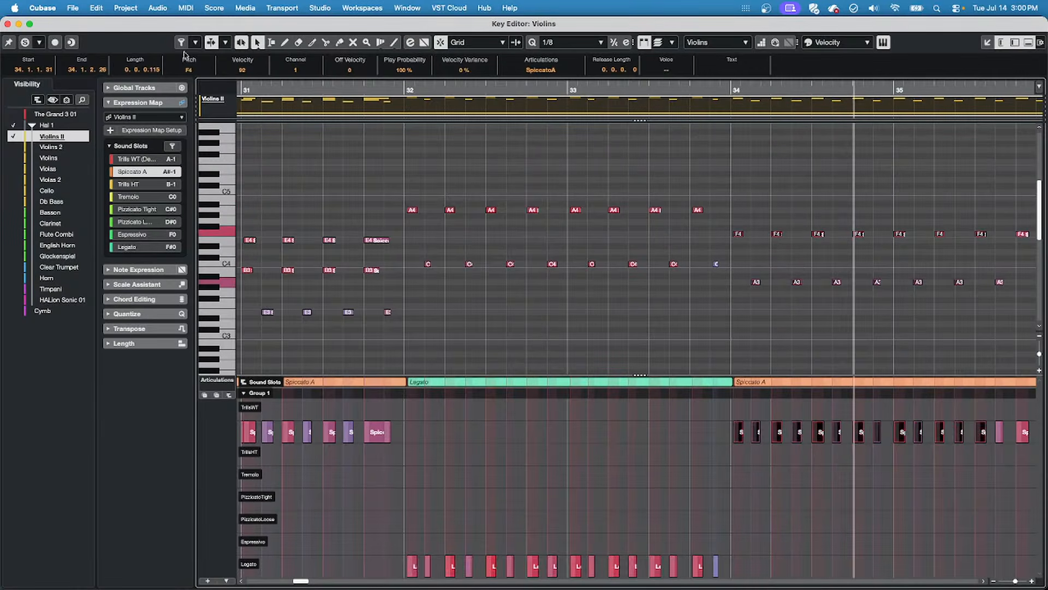
{"action": "left_click", "coordinate": [538, 71]}
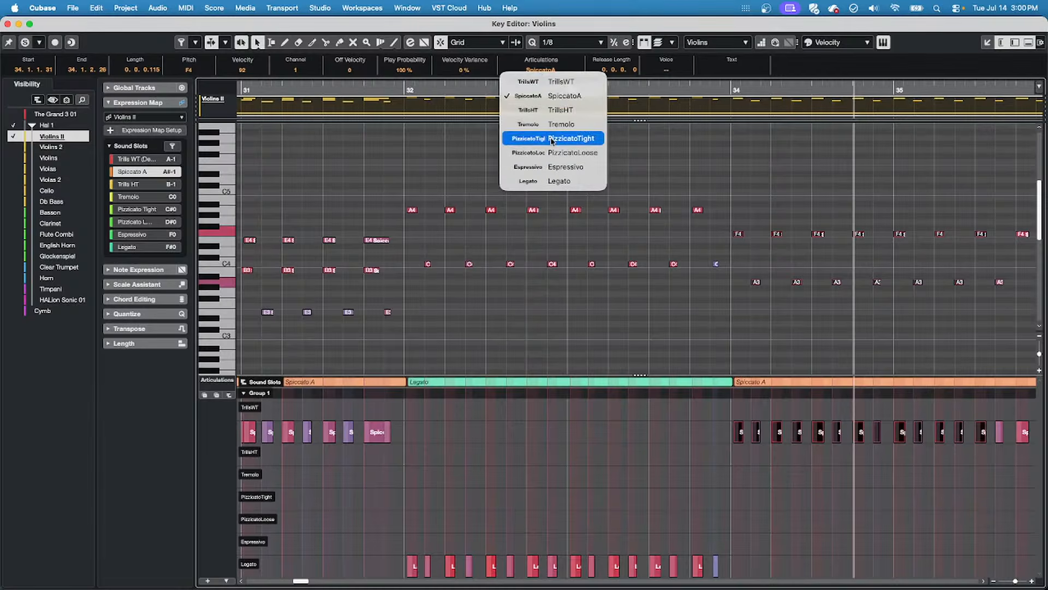
{"action": "left_click", "coordinate": [579, 97]}
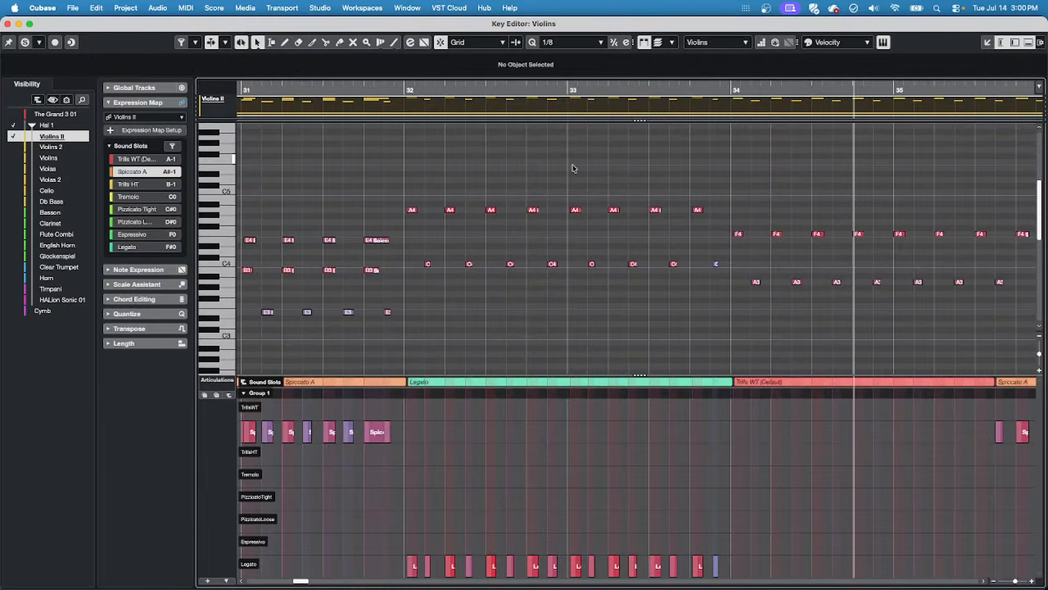
Select the notes from bar 33 to the middle of bar 35 and review the available articulations.
{"action": "left_click_drag", "start_coordinate": [571, 162], "coordinate": [983, 352]}
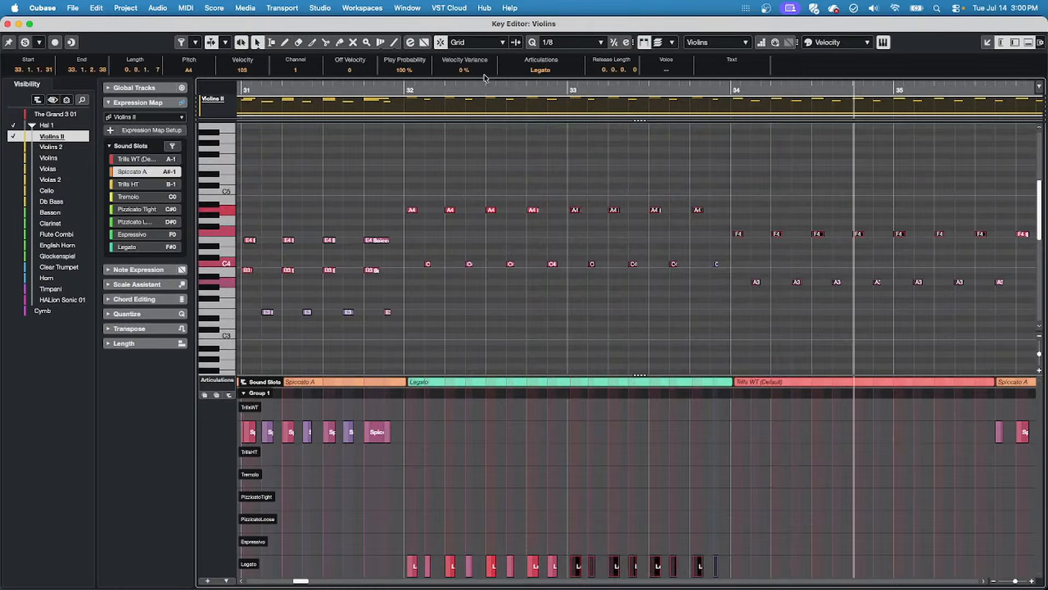
{"action": "left_click", "coordinate": [535, 69]}
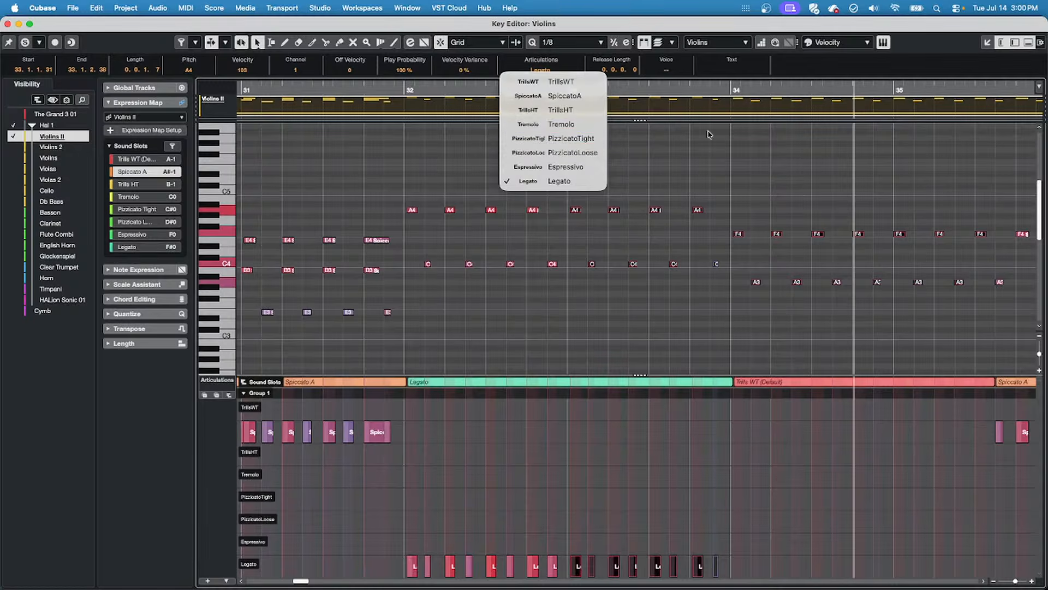
{"action": "left_click", "coordinate": [868, 215]}
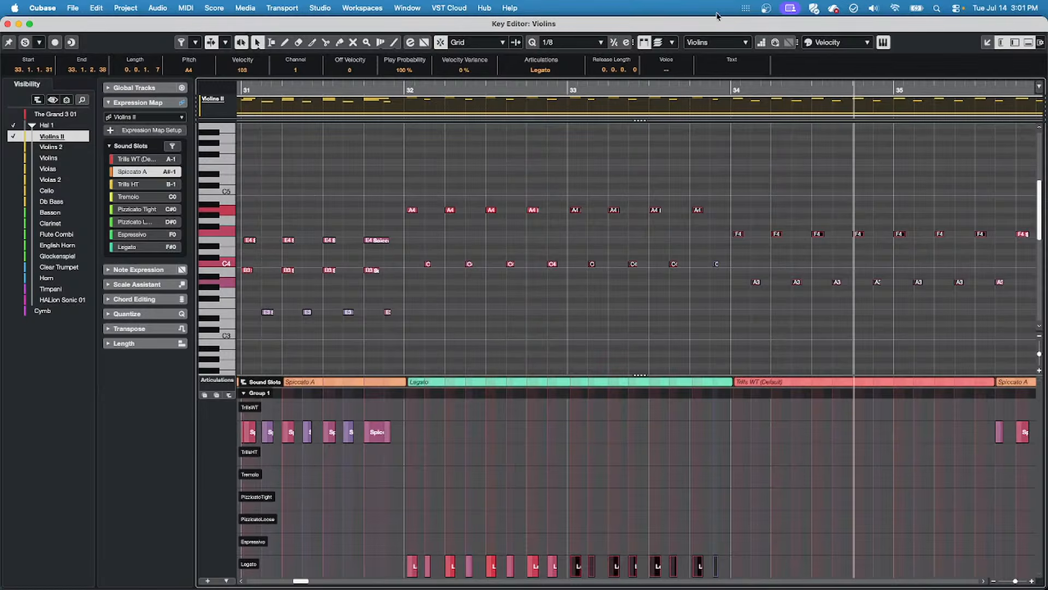
Assign PizzicatoLoose to the A4 notes and SpiccatoA to the C4 notes in bars 32 and 33.
{"action": "left_click_drag", "start_coordinate": [398, 191], "coordinate": [710, 229]}
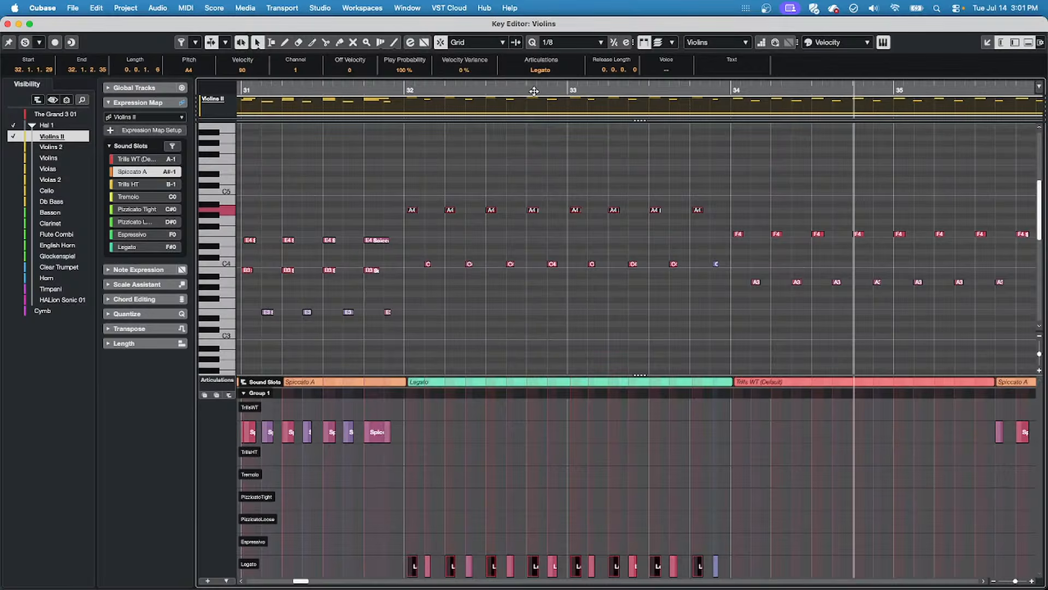
{"action": "left_click", "coordinate": [541, 70]}
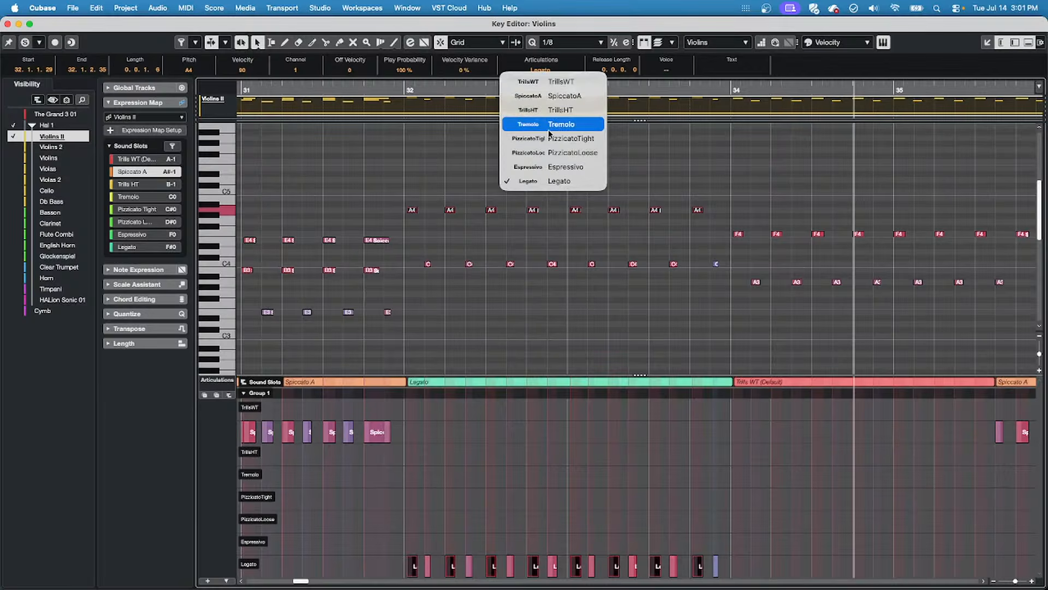
{"action": "left_click", "coordinate": [578, 153]}
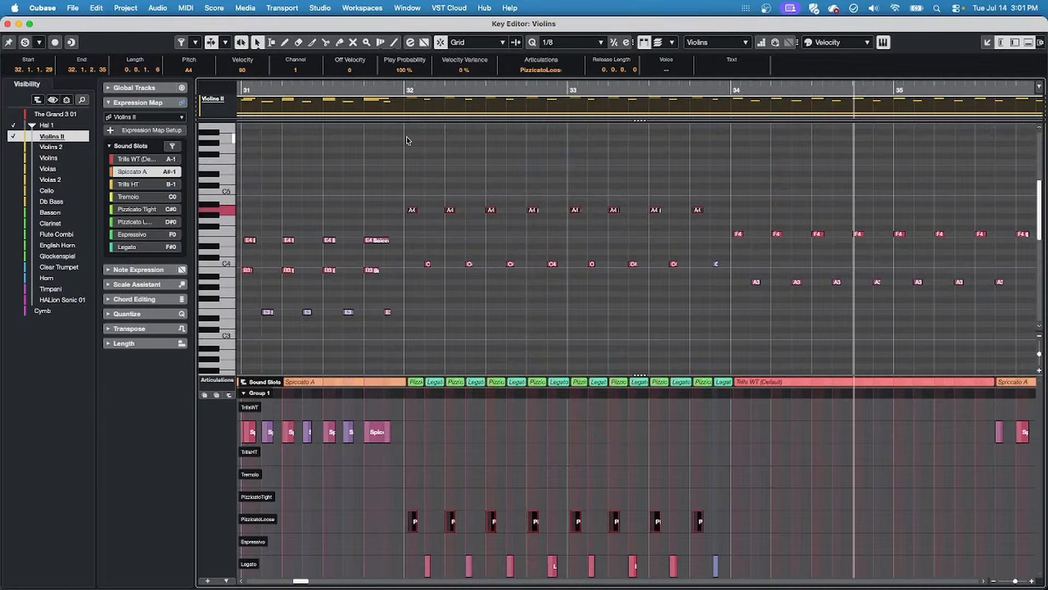
{"action": "left_click_drag", "start_coordinate": [418, 248], "coordinate": [731, 285]}
{"action": "left_click", "coordinate": [566, 70]}
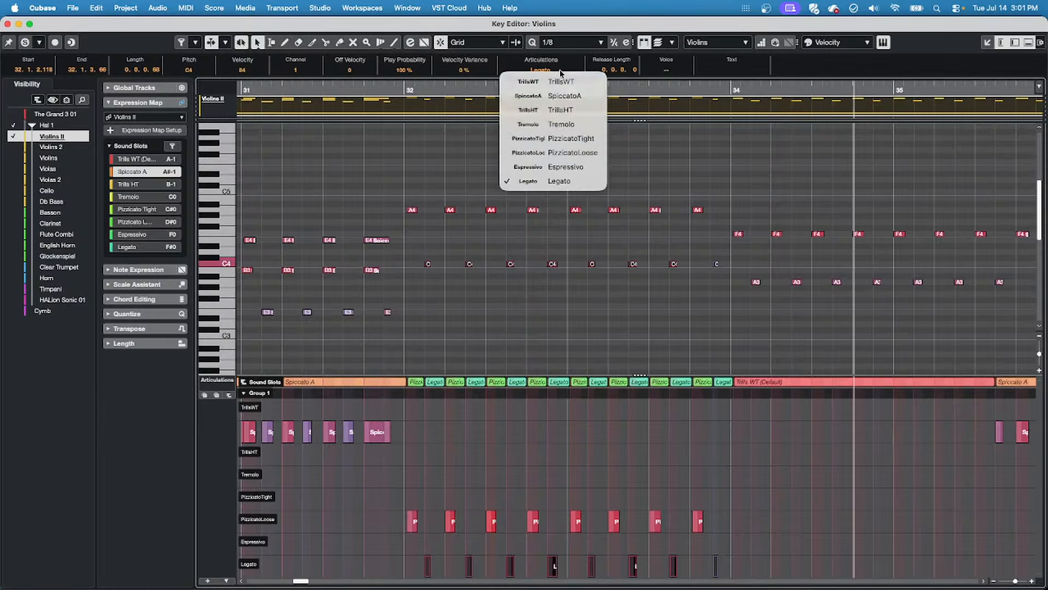
{"action": "left_click", "coordinate": [563, 96]}
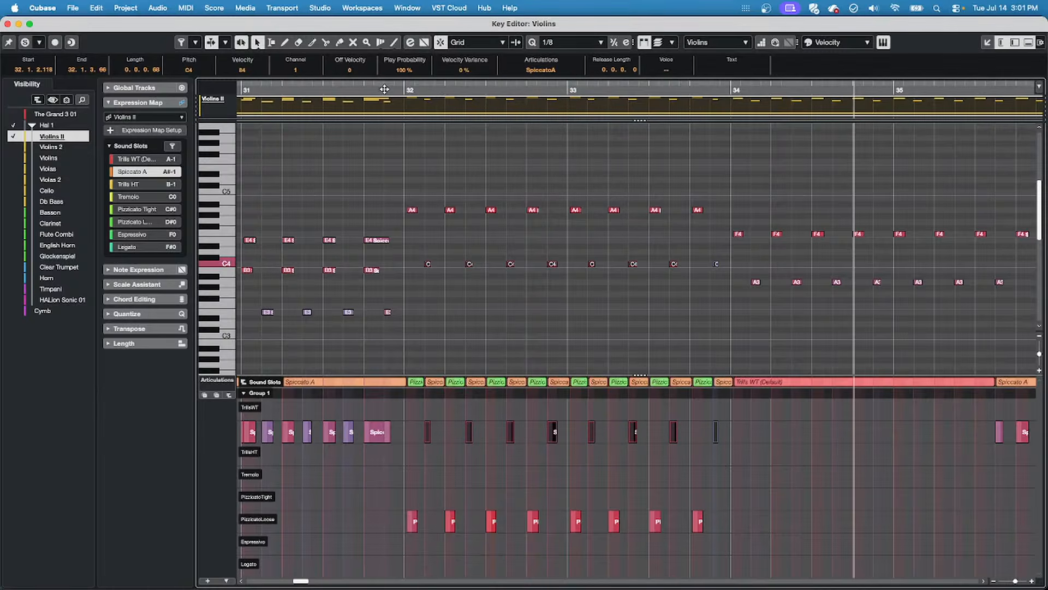
Play the alternating articulations from the middle of bar 31 to about the middle of bar 33.
{"action": "left_click", "coordinate": [319, 88]}
{"action": "key", "text": "space"}
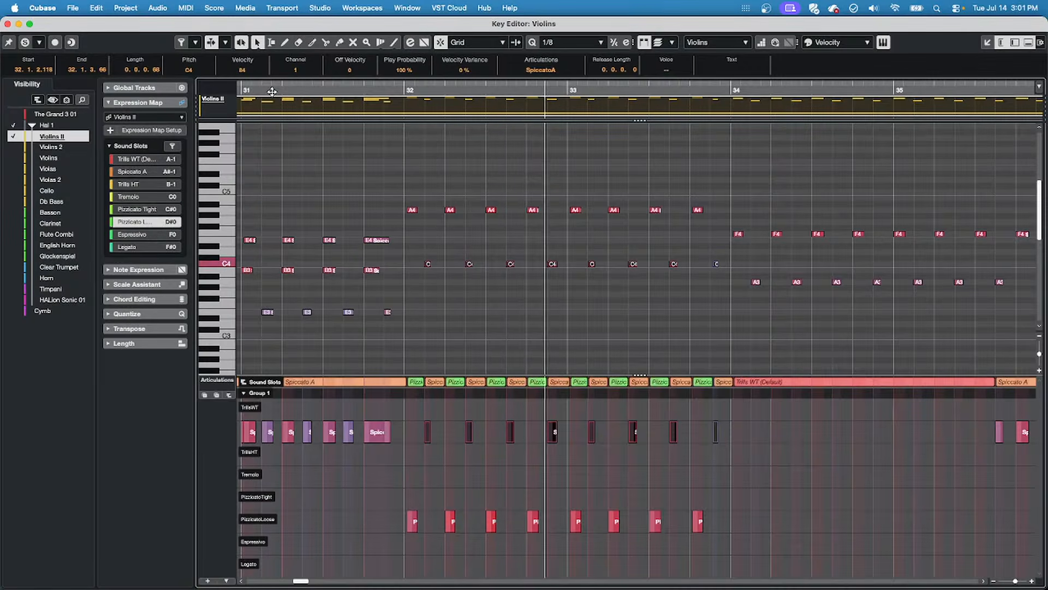
{"action": "key", "text": "space"}
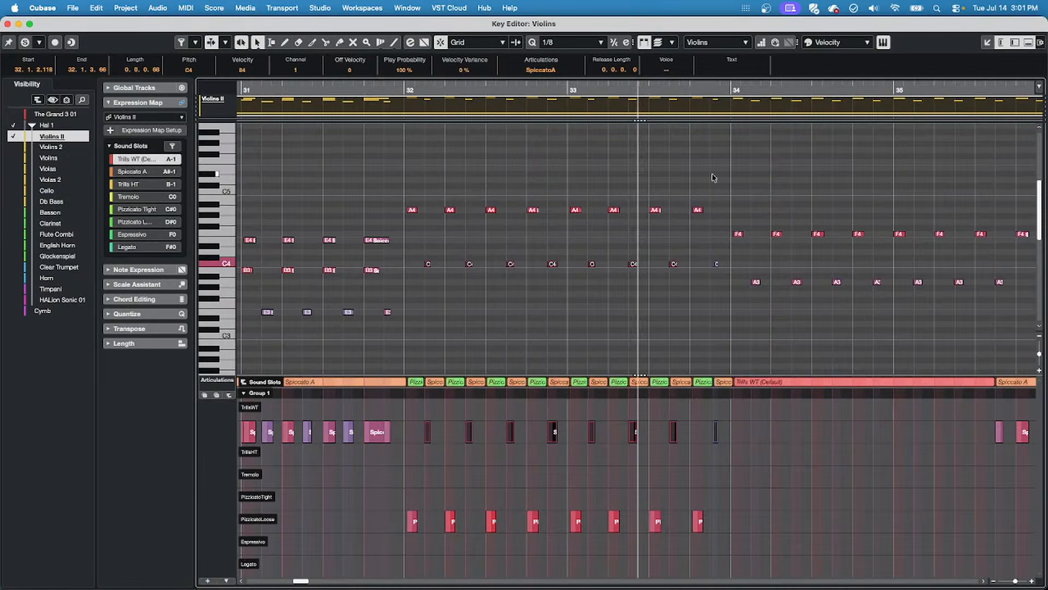
Close the Key Editor window and undo the recent articulation edits on the Violins II track.
{"action": "left_click_drag", "start_coordinate": [423, 250], "coordinate": [850, 301]}
{"action": "left_click", "coordinate": [8, 25]}
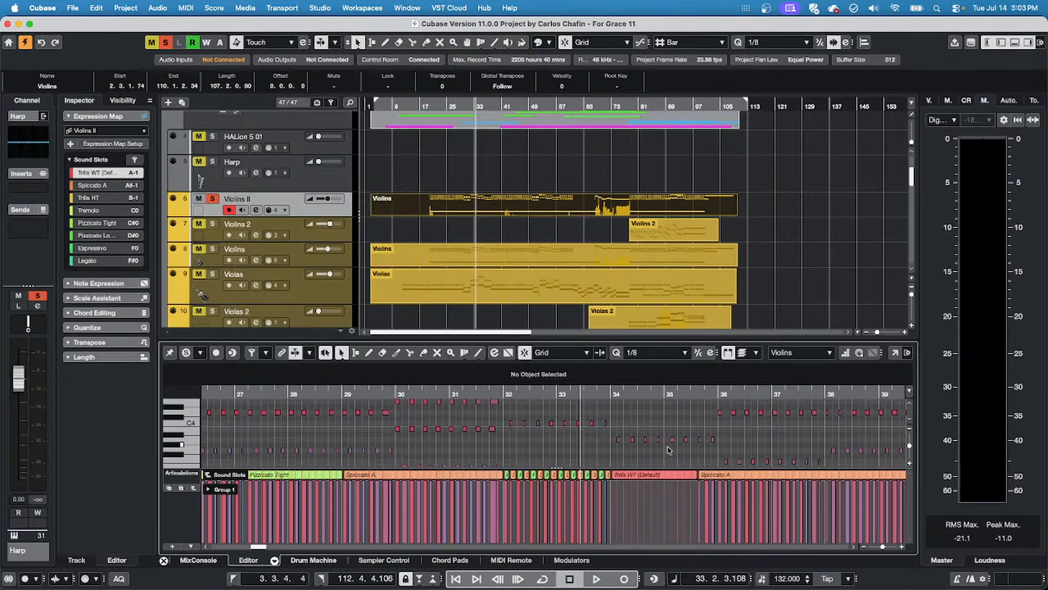
{"action": "key", "text": "super+z"}
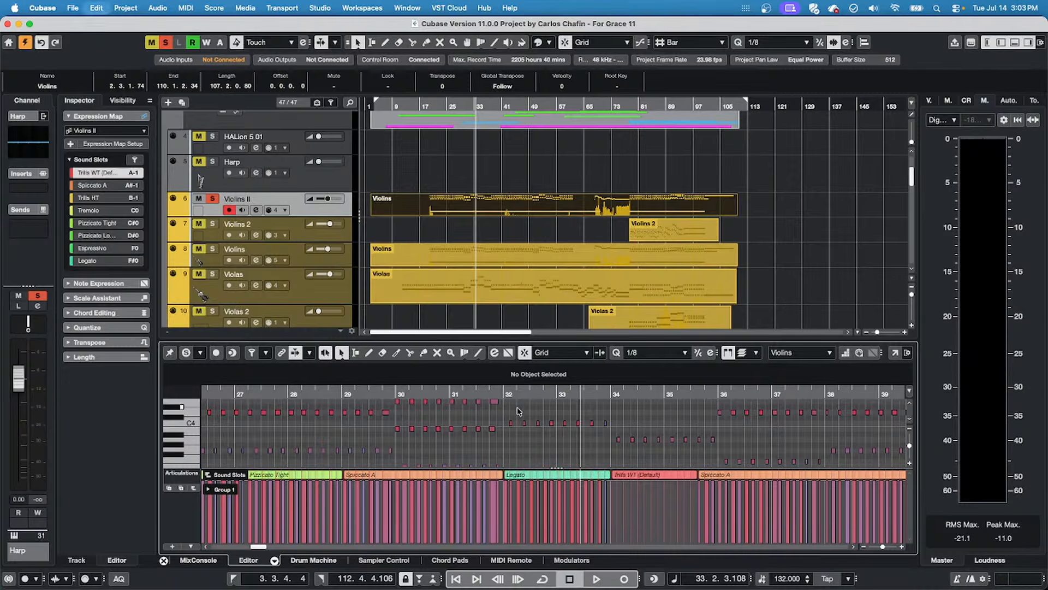
{"action": "key", "text": "super+z"}
{"action": "key", "text": "super+z"}
{"action": "key", "text": "super+z"}
{"action": "key", "text": "super+z"}
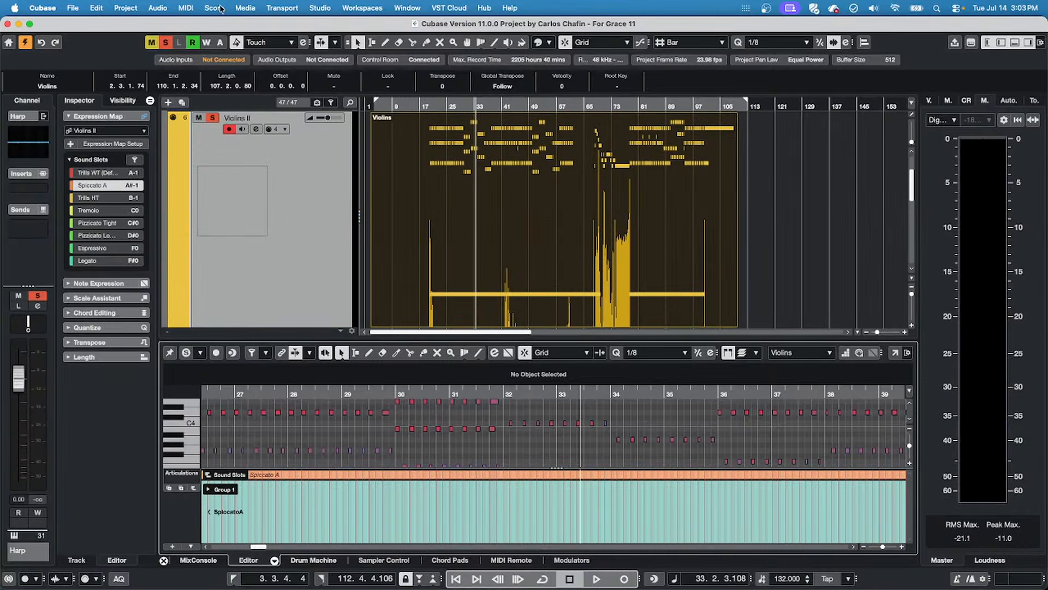
Open the recent project Amos Moses - GO.cpr.
{"action": "left_click", "coordinate": [51, 8]}
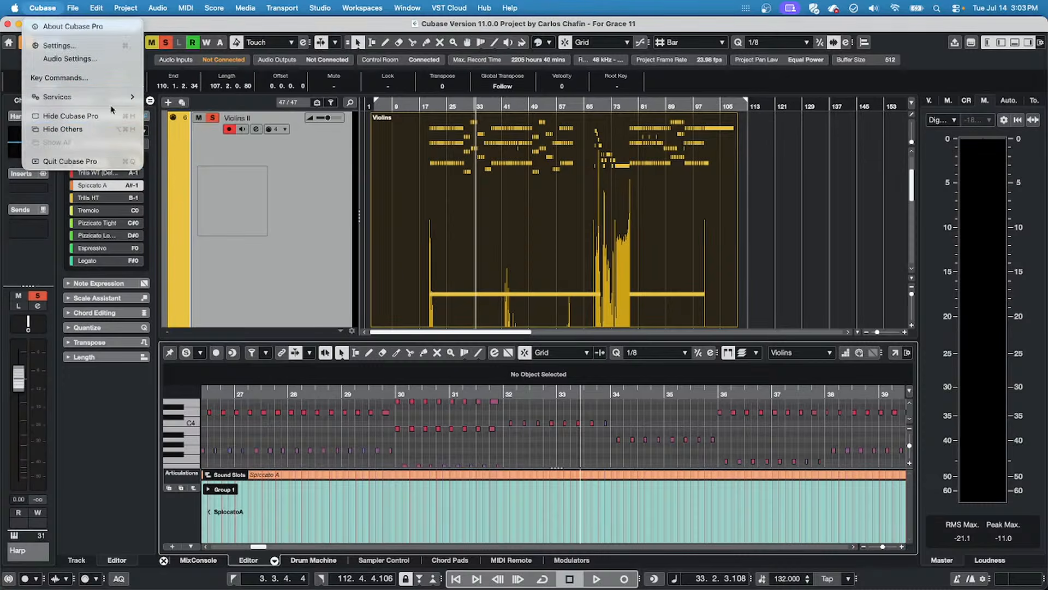
{"action": "mouse_move", "coordinate": [72, 7]}
{"action": "mouse_move", "coordinate": [93, 266]}
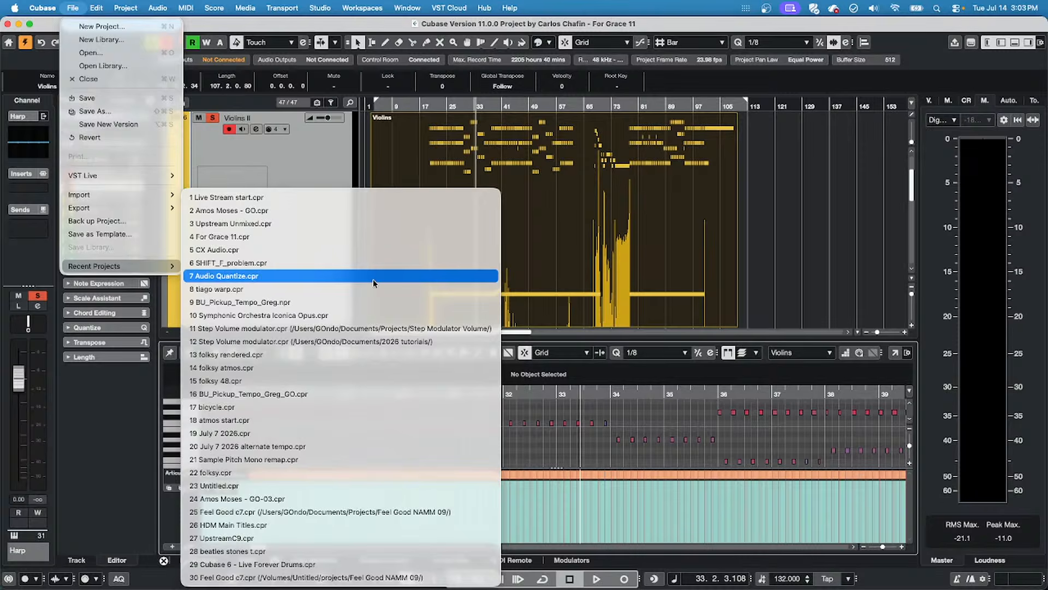
{"action": "left_click", "coordinate": [368, 212]}
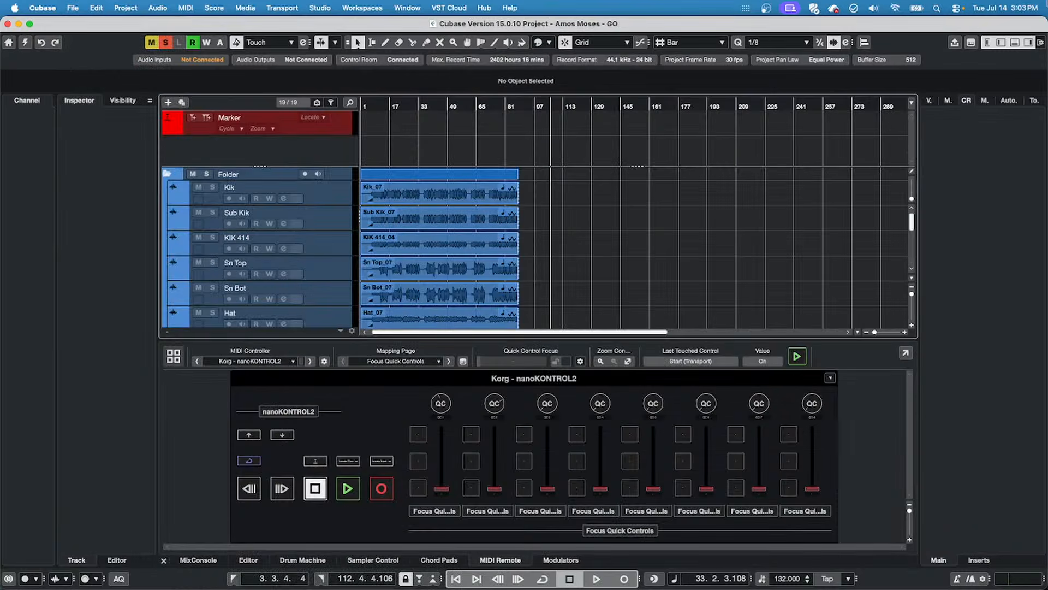
Hide the lower zone with the MIDI Remote and select the Kik track in the drum folder.
{"action": "left_click", "coordinate": [1015, 42]}
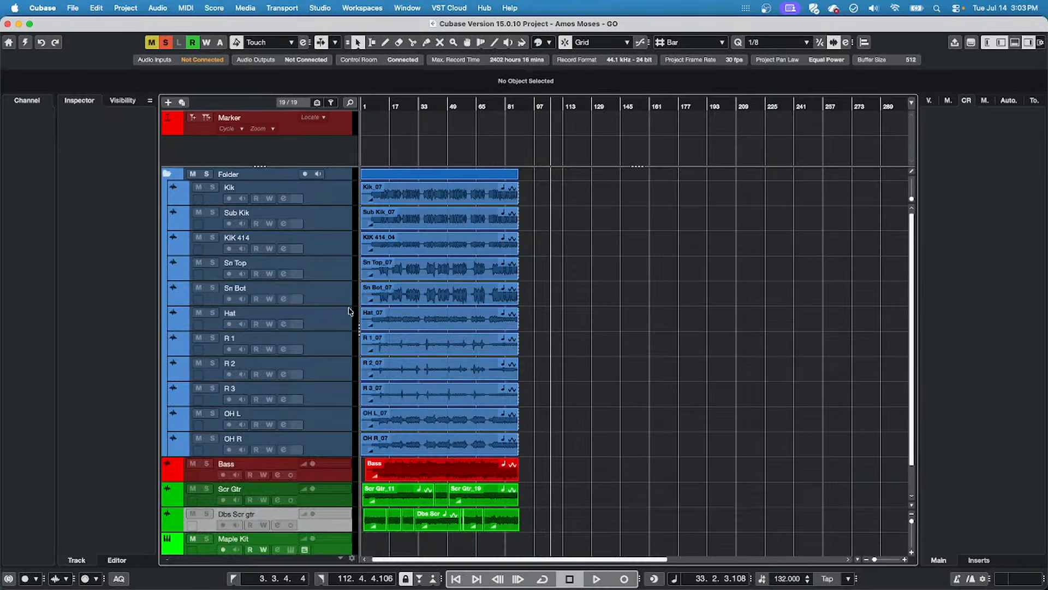
{"action": "left_click", "coordinate": [320, 201]}
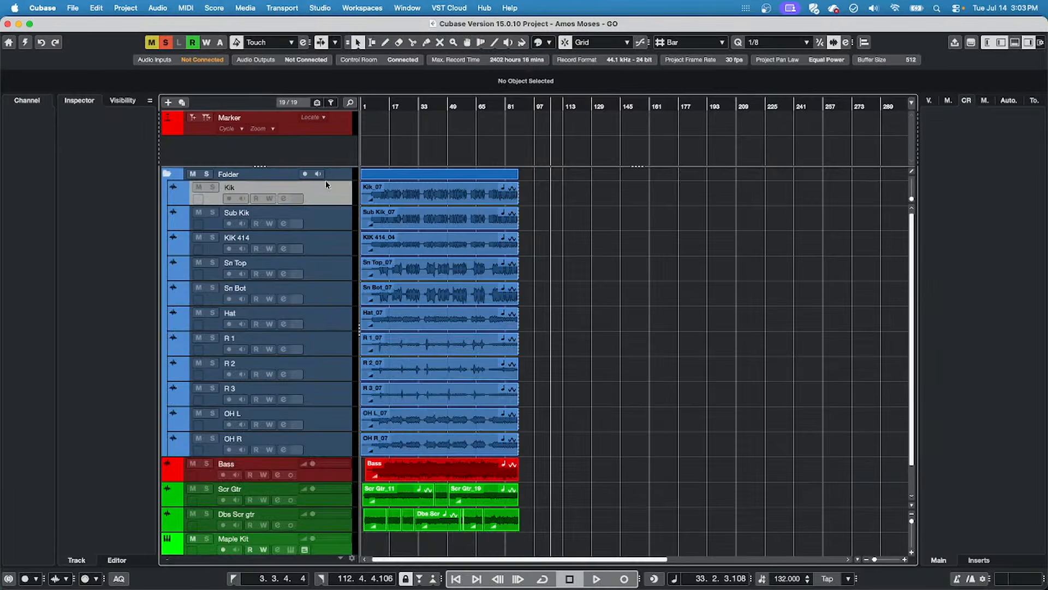
Select the OH R track and try to play the project from about bar 9.
{"action": "left_click", "coordinate": [330, 175]}
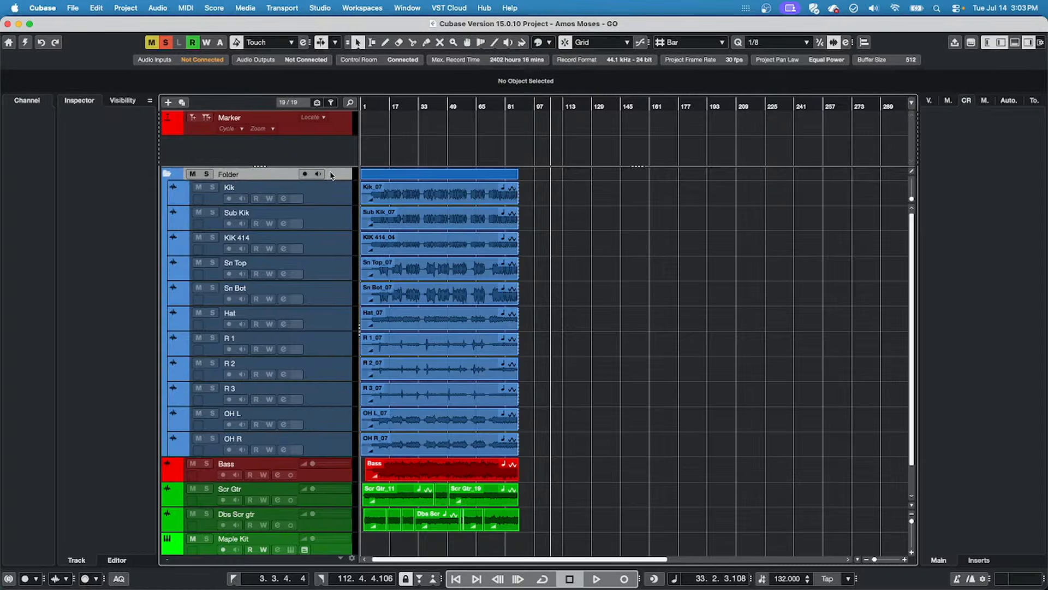
{"action": "left_click", "coordinate": [323, 195]}
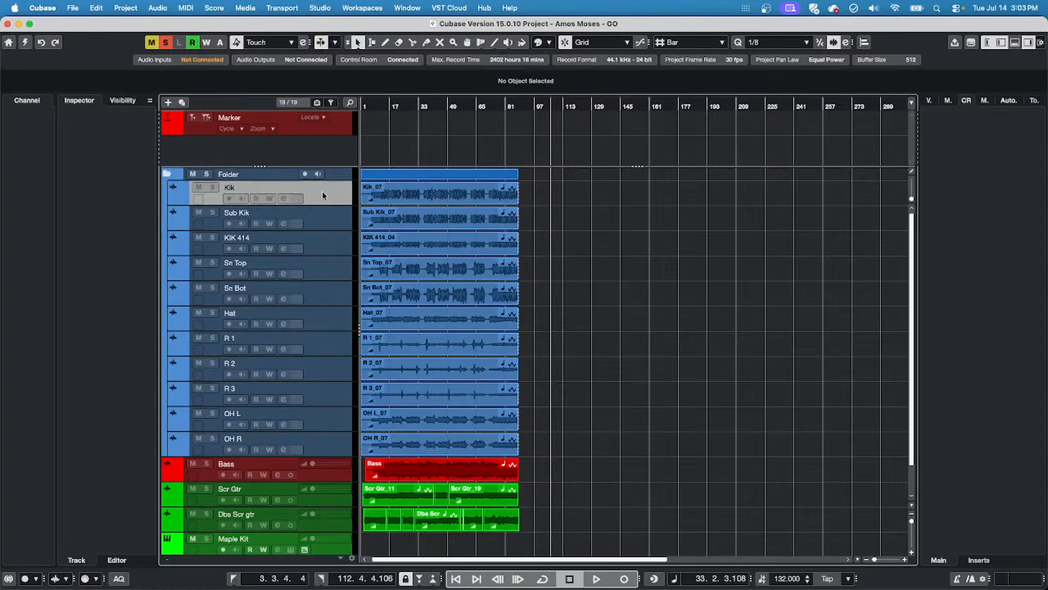
{"action": "left_click", "coordinate": [334, 448]}
{"action": "left_click", "coordinate": [375, 105]}
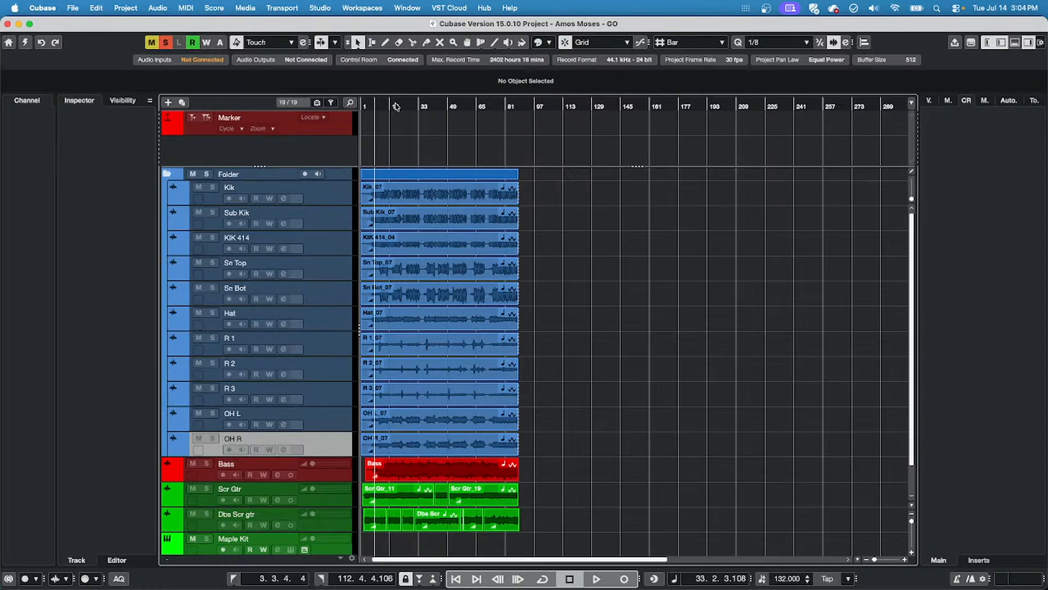
{"action": "key", "text": "space"}
{"action": "key", "text": "space"}
Activate the Amos Moses - GO project and hide the lower zone with the MIDI Remote.
{"action": "left_click", "coordinate": [27, 47]}
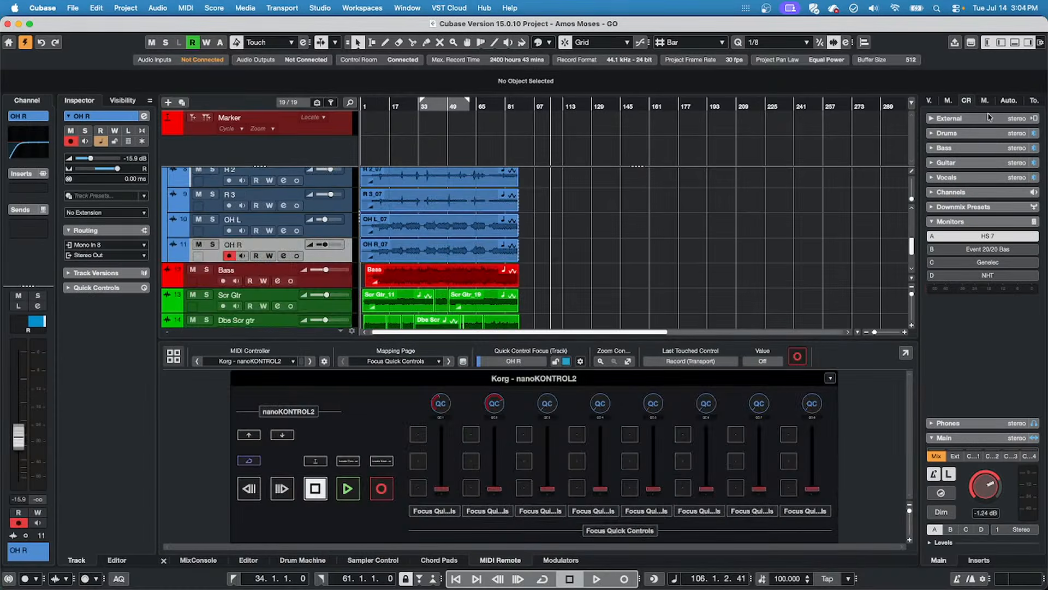
{"action": "left_click", "coordinate": [1015, 42]}
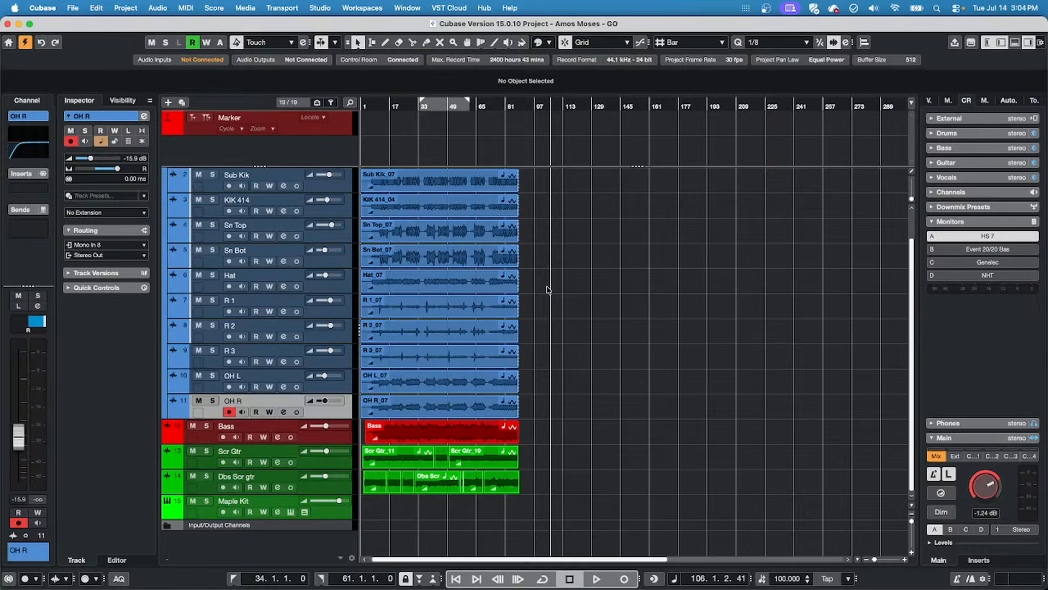
{"action": "scroll", "coordinate": [549, 290], "scroll_direction": "up", "scroll_amount": 2}
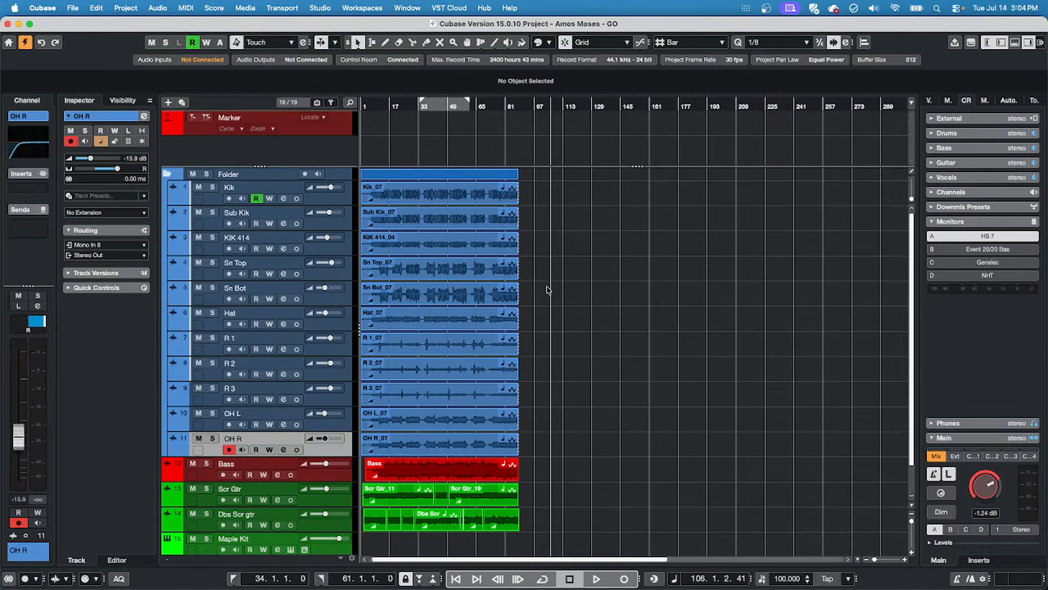
Play the song with the drum folder soloed and stop at about bar 14.
{"action": "key", "text": "space"}
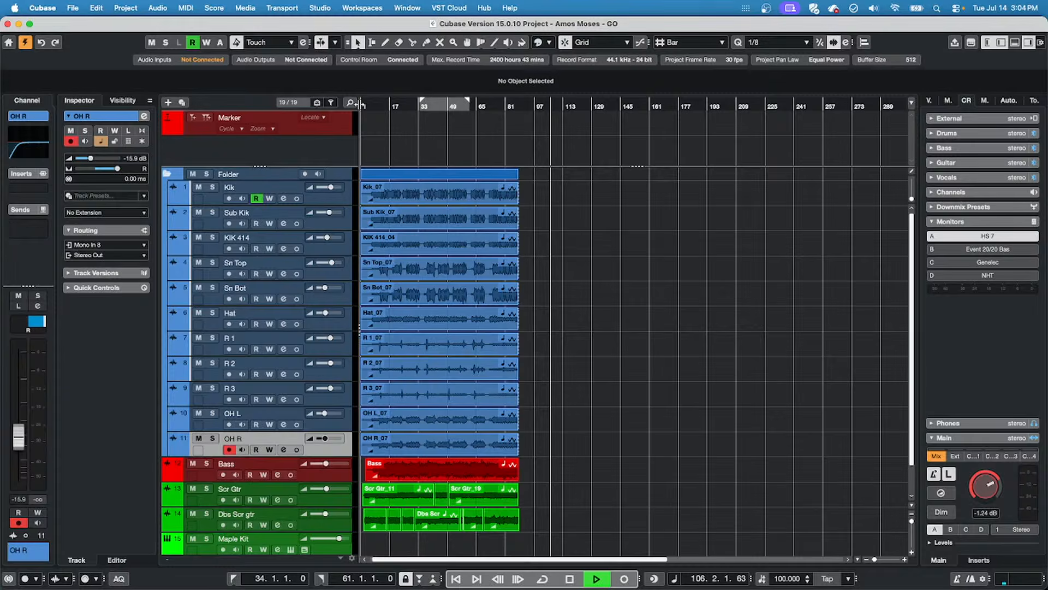
{"action": "left_click", "coordinate": [207, 174]}
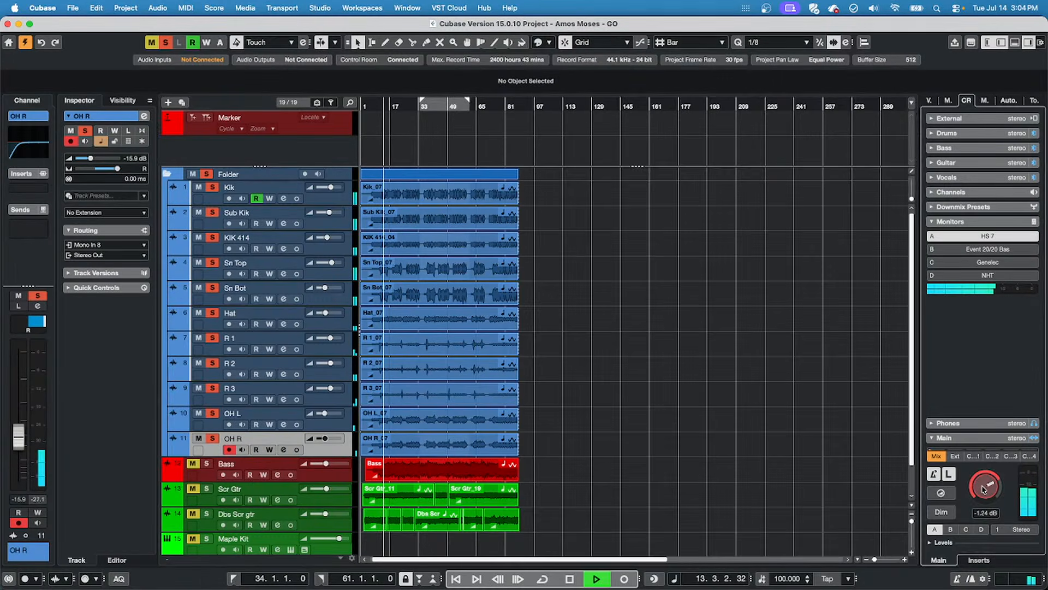
{"action": "key", "text": "space"}
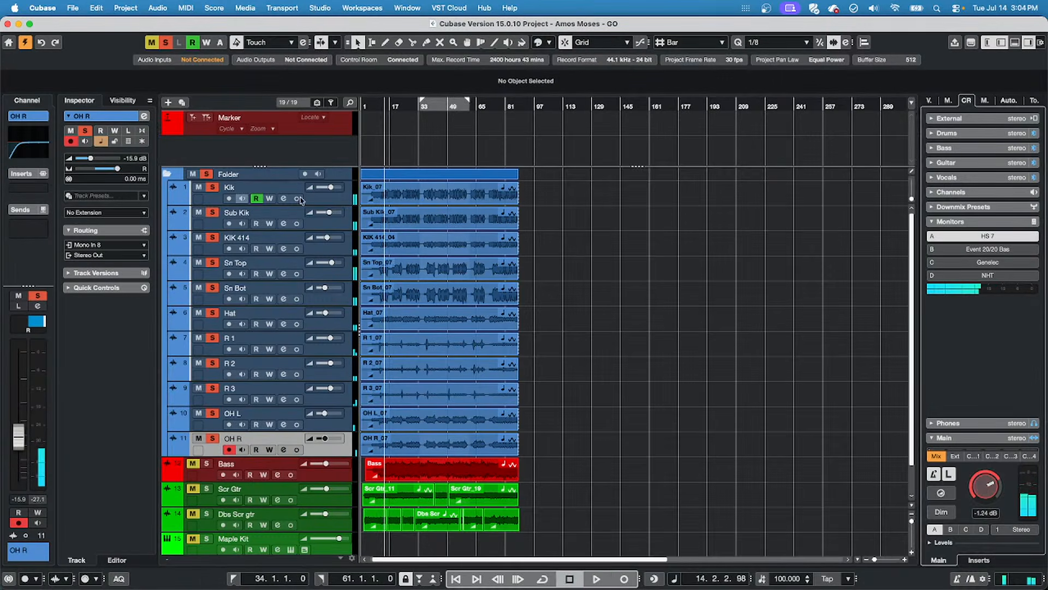
Add one mono group track routed to Stereo Out, placed in the project's Group folder.
{"action": "right_click", "coordinate": [345, 203]}
{"action": "mouse_move", "coordinate": [349, 210]}
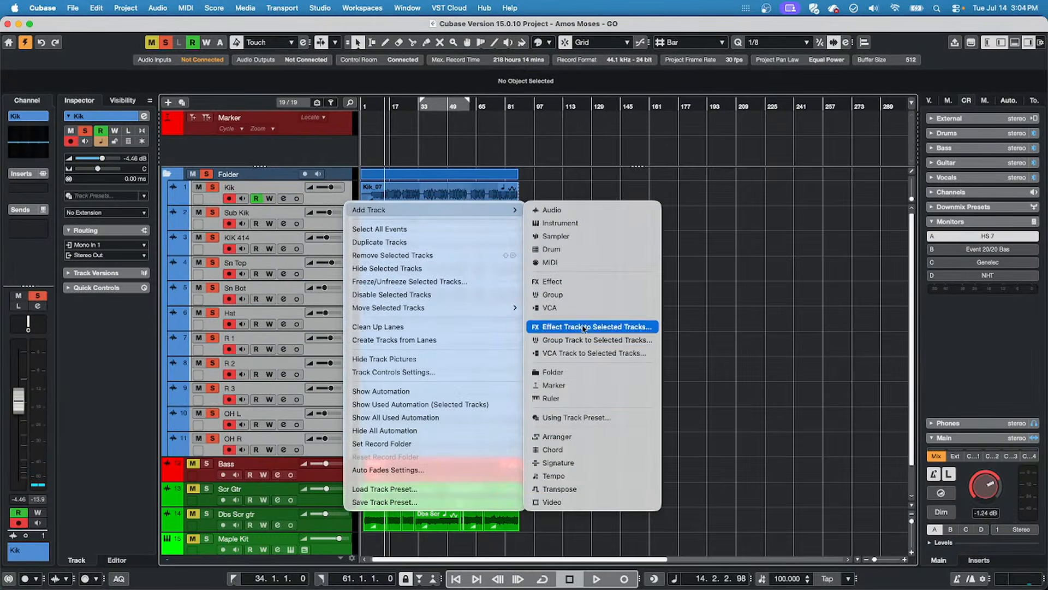
{"action": "left_click", "coordinate": [571, 295]}
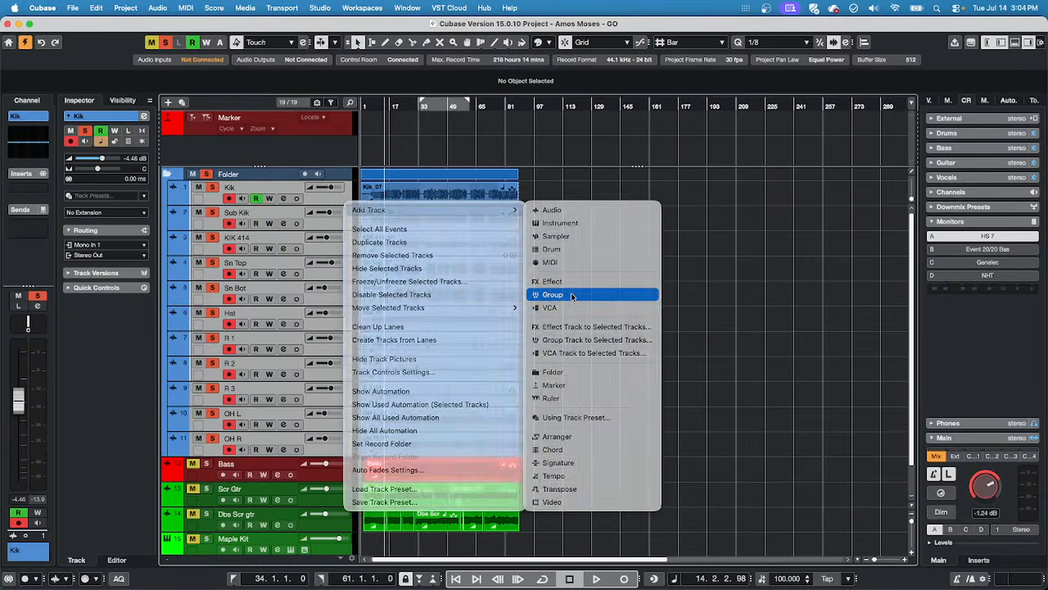
{"action": "left_click", "coordinate": [507, 187]}
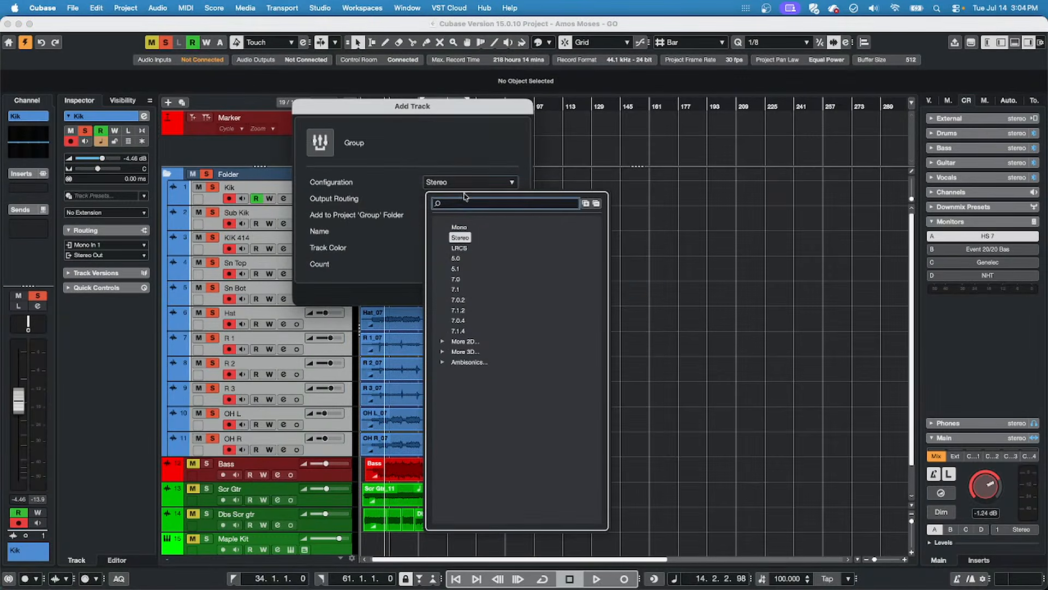
{"action": "left_click", "coordinate": [459, 227]}
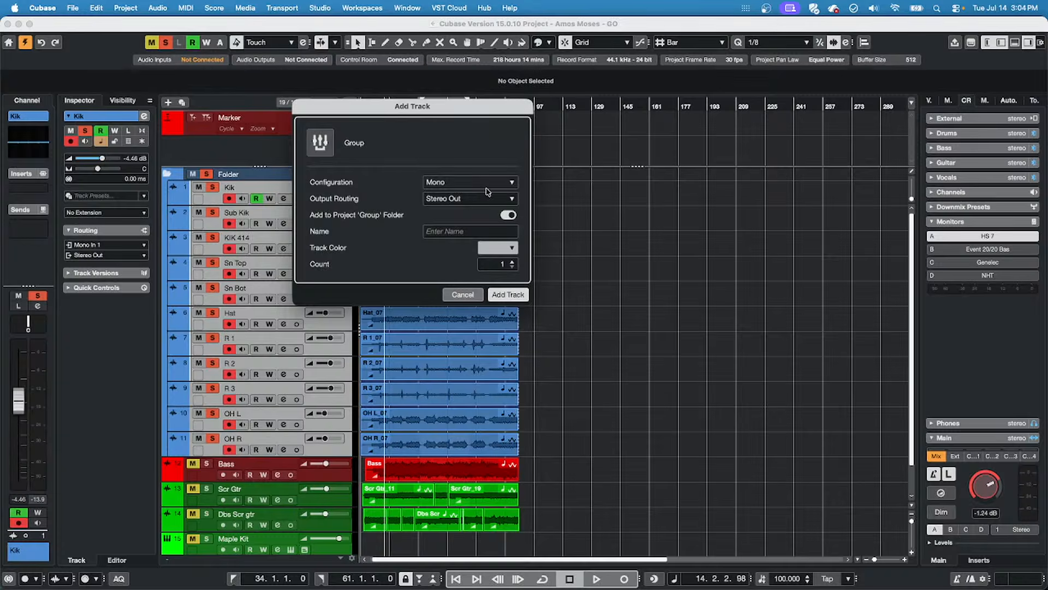
{"action": "left_click", "coordinate": [505, 294]}
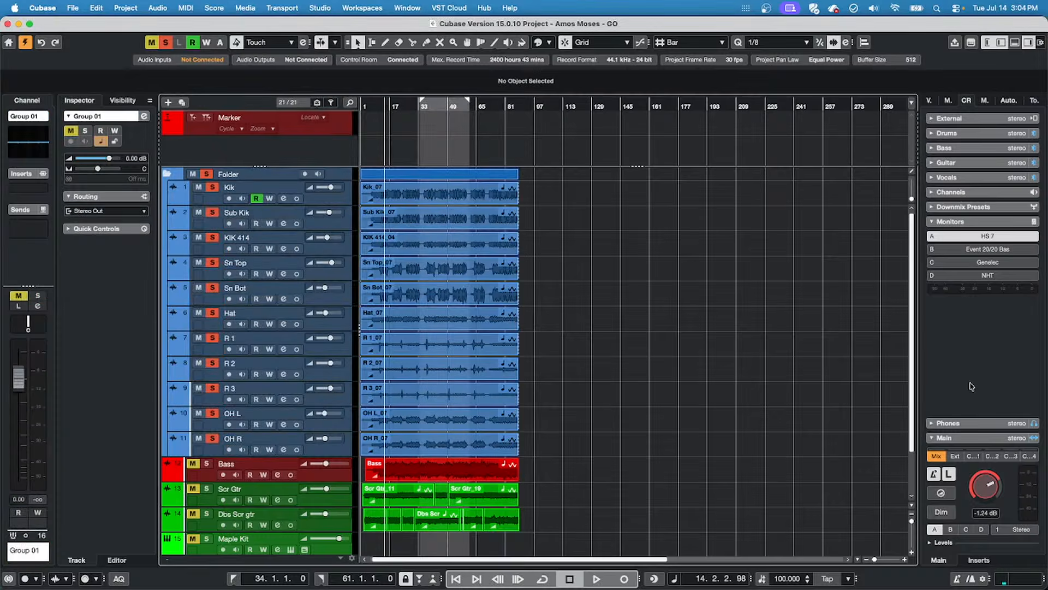
During playback, solo only the Kik track instead of the whole drum folder and route its output to Group 01.
{"action": "key", "text": "space"}
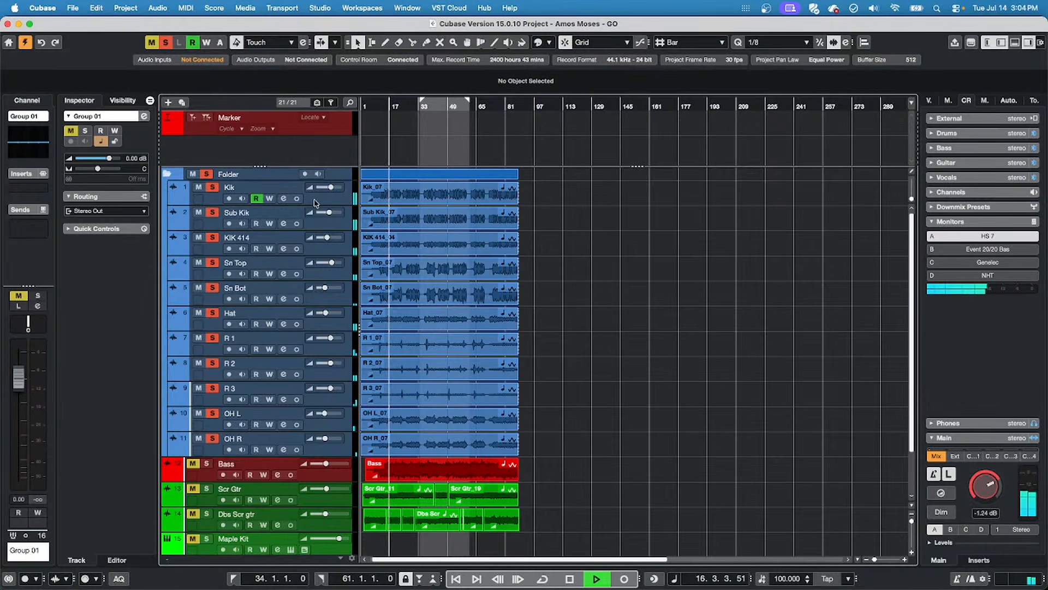
{"action": "left_click", "coordinate": [212, 202]}
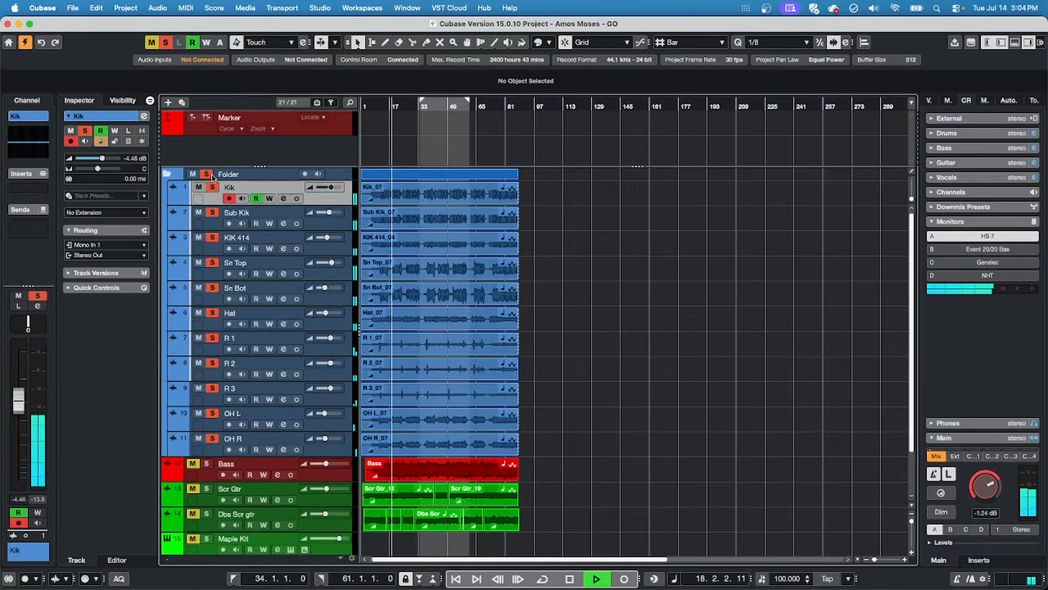
{"action": "left_click", "coordinate": [207, 174]}
{"action": "left_click", "coordinate": [213, 187]}
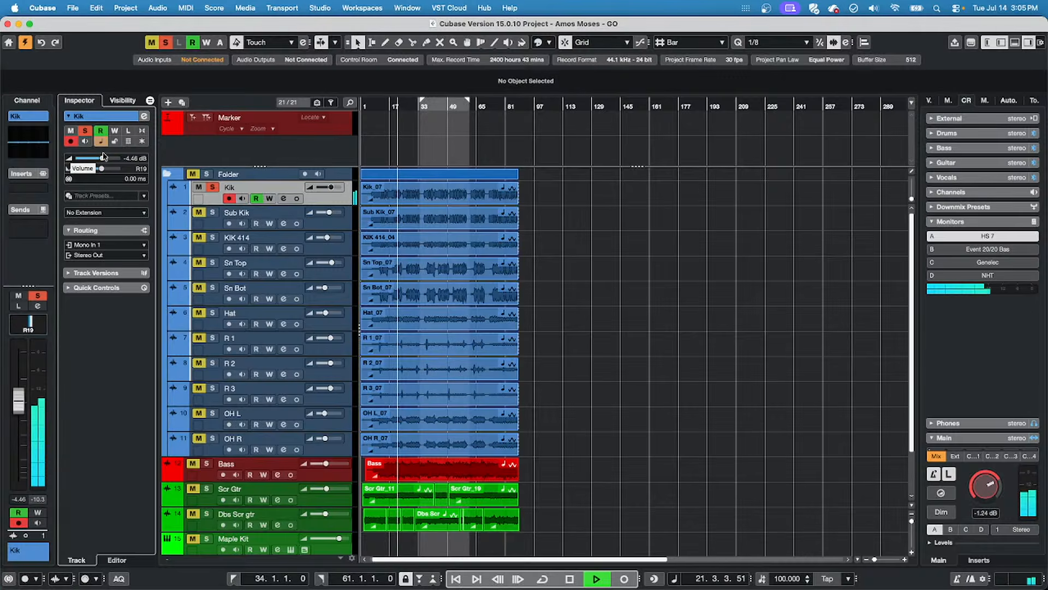
{"action": "left_click", "coordinate": [105, 256]}
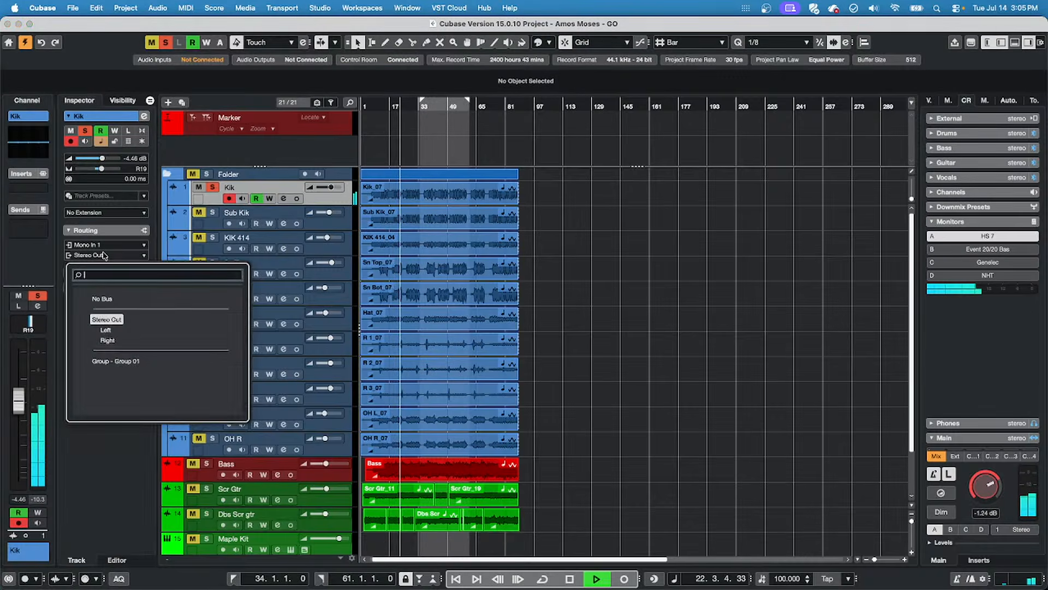
{"action": "left_click", "coordinate": [114, 362]}
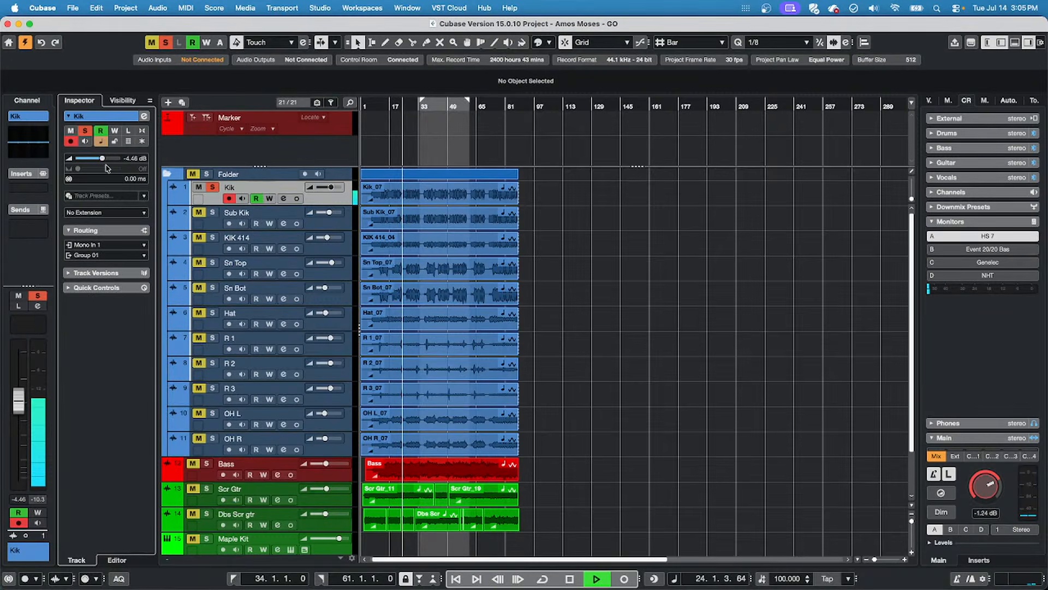
Set the Kik track's delay to about 3.90 ms while the song plays.
{"action": "scroll", "coordinate": [245, 404], "scroll_direction": "down", "scroll_amount": 3}
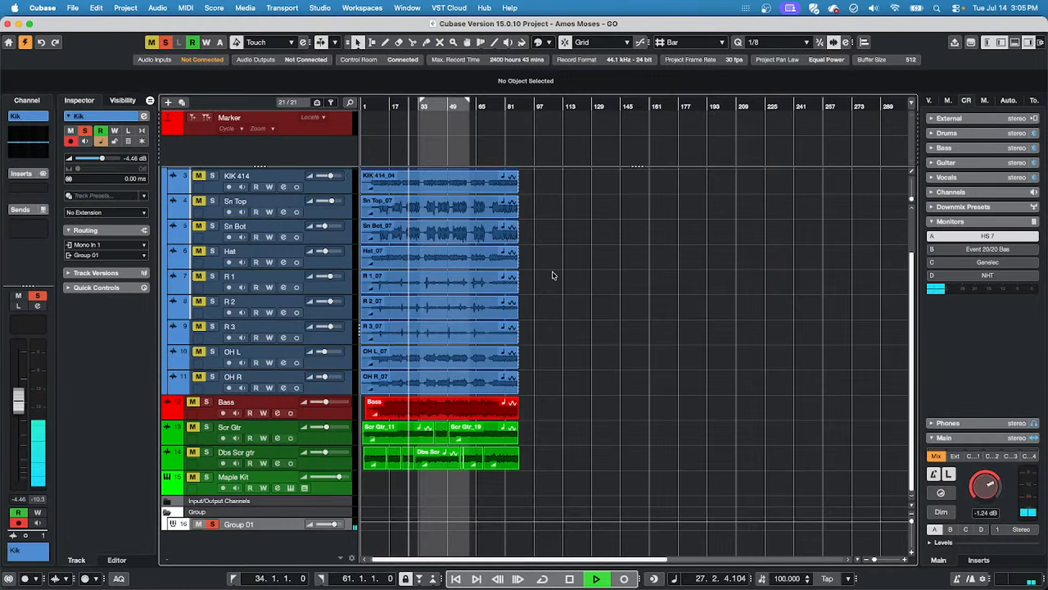
{"action": "scroll", "coordinate": [520, 283], "scroll_direction": "up", "scroll_amount": 3}
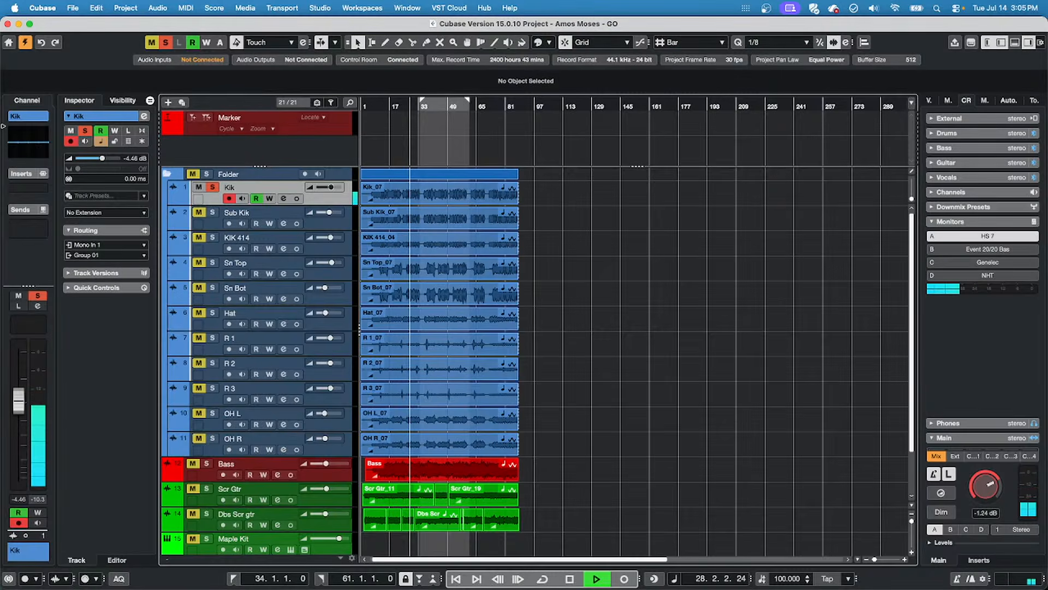
{"action": "left_click_drag", "start_coordinate": [130, 179], "coordinate": [223, 189]}
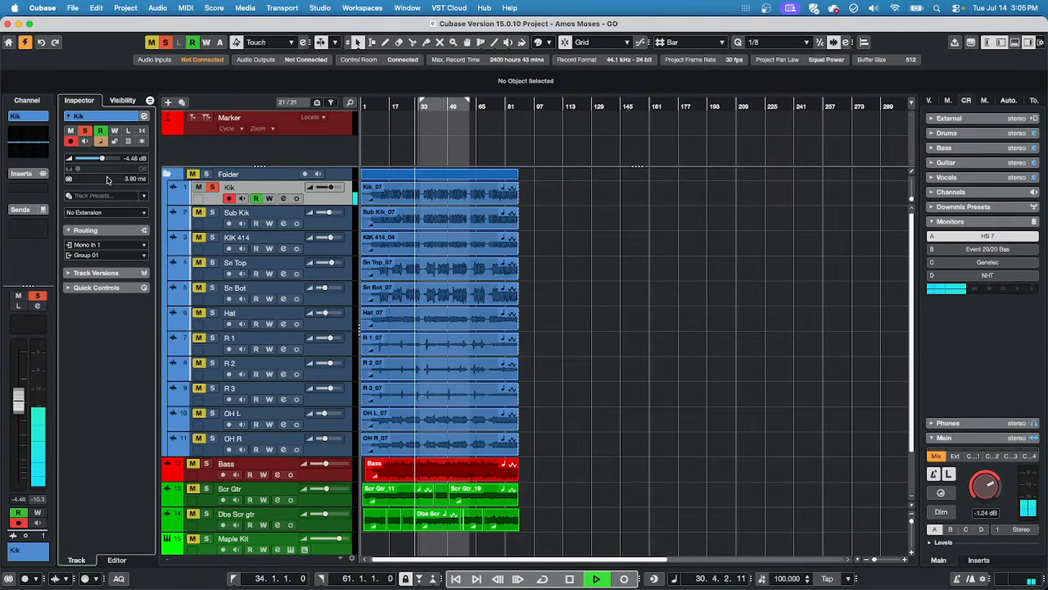
Raise the Kik track's delay to 6.80 ms during playback, stop, and undo the group track and its routing.
{"action": "scroll", "coordinate": [84, 174], "scroll_direction": "up", "scroll_amount": 5}
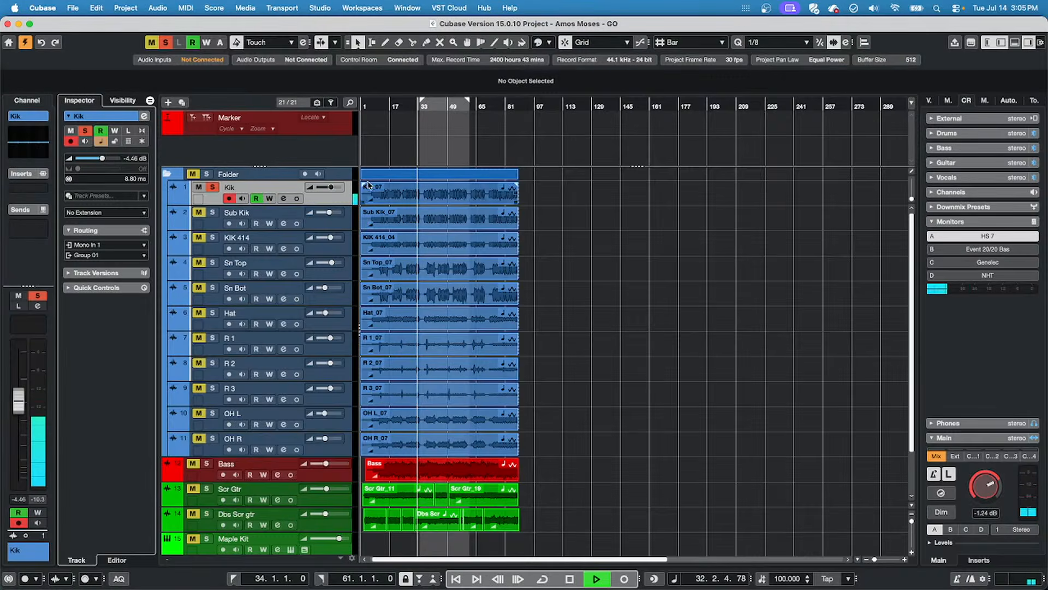
{"action": "key", "text": "space"}
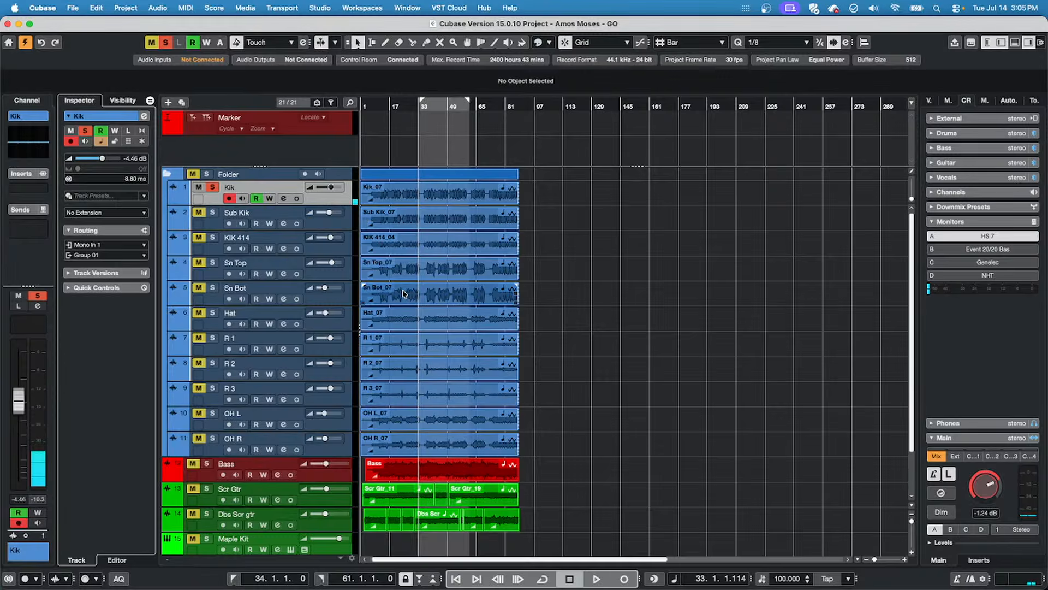
{"action": "key", "text": "super+z"}
{"action": "key", "text": "super+z"}
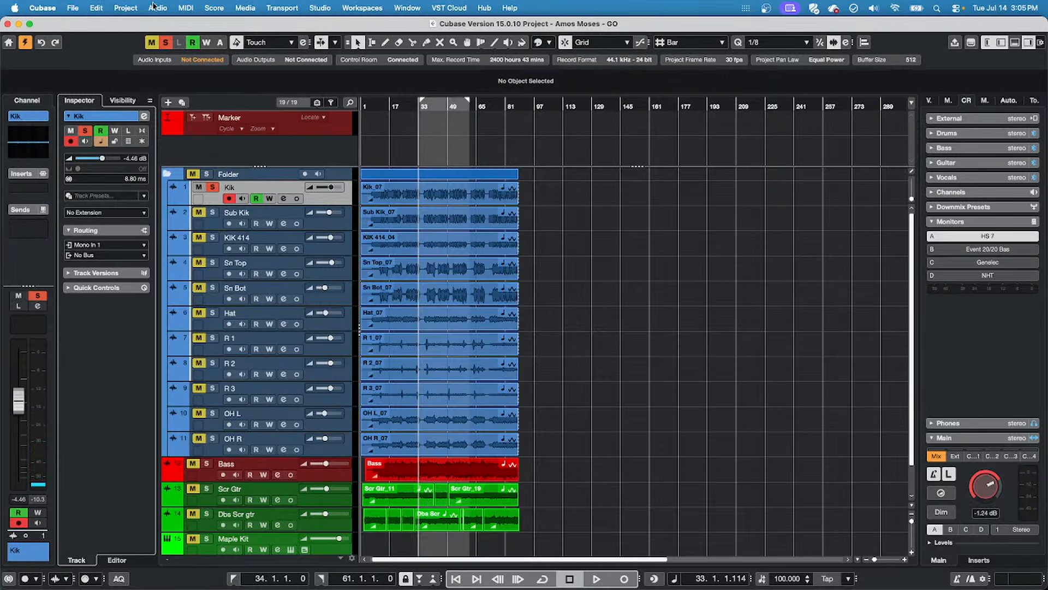
Revert the project to its previously saved version.
{"action": "left_click", "coordinate": [55, 8]}
{"action": "mouse_move", "coordinate": [73, 8]}
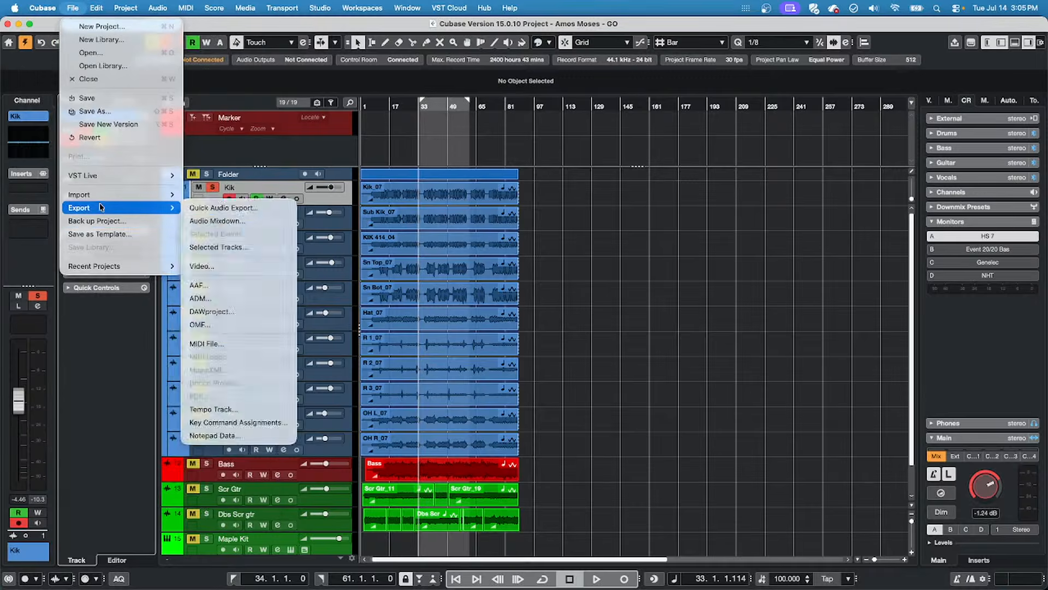
{"action": "key", "text": "Escape"}
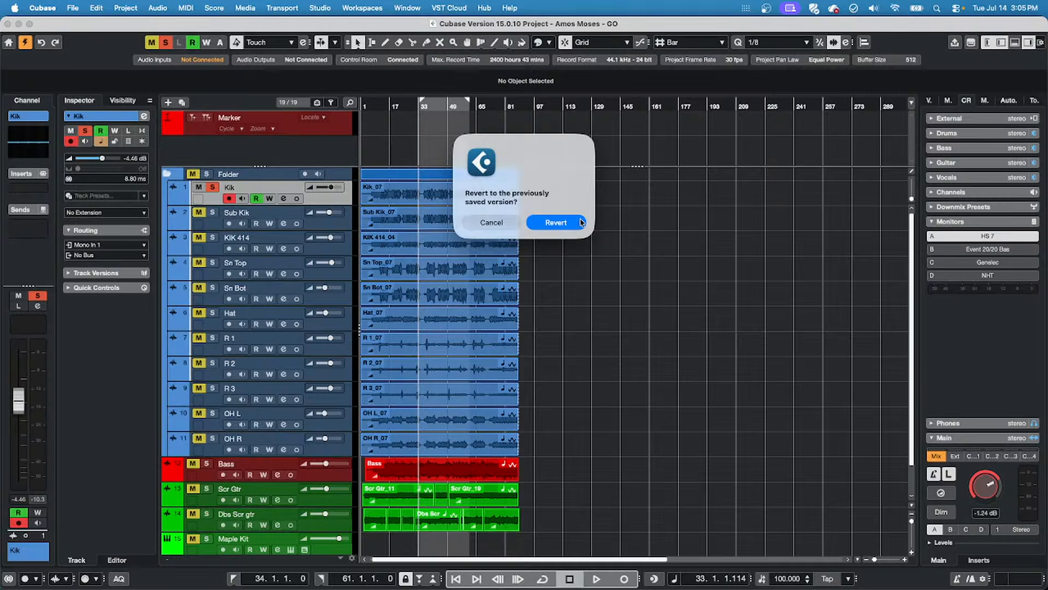
{"action": "left_click", "coordinate": [580, 221]}
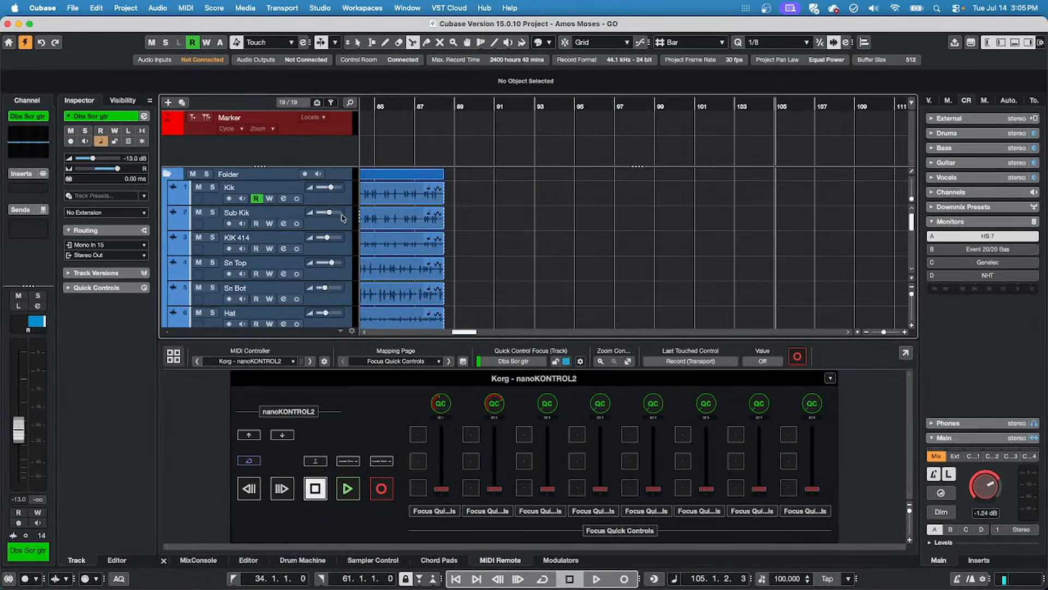
Select the Kik through OH R tracks and add a separate mono group track with output to Stereo Out.
{"action": "left_click", "coordinate": [342, 198]}
{"action": "scroll", "coordinate": [345, 210], "scroll_direction": "down", "scroll_amount": 5}
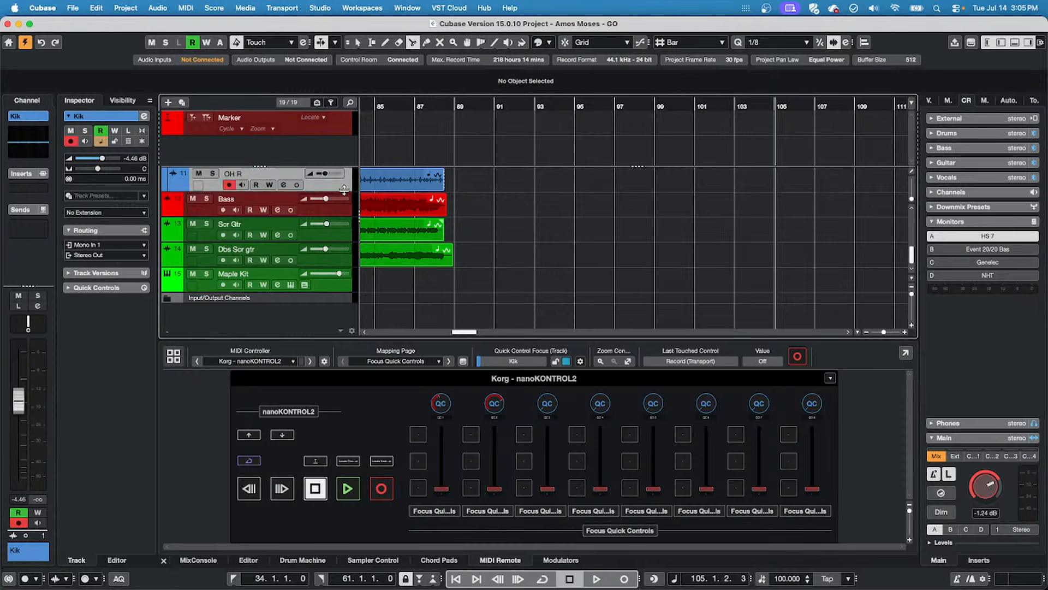
{"action": "right_click", "coordinate": [344, 191]}
{"action": "mouse_move", "coordinate": [437, 197]}
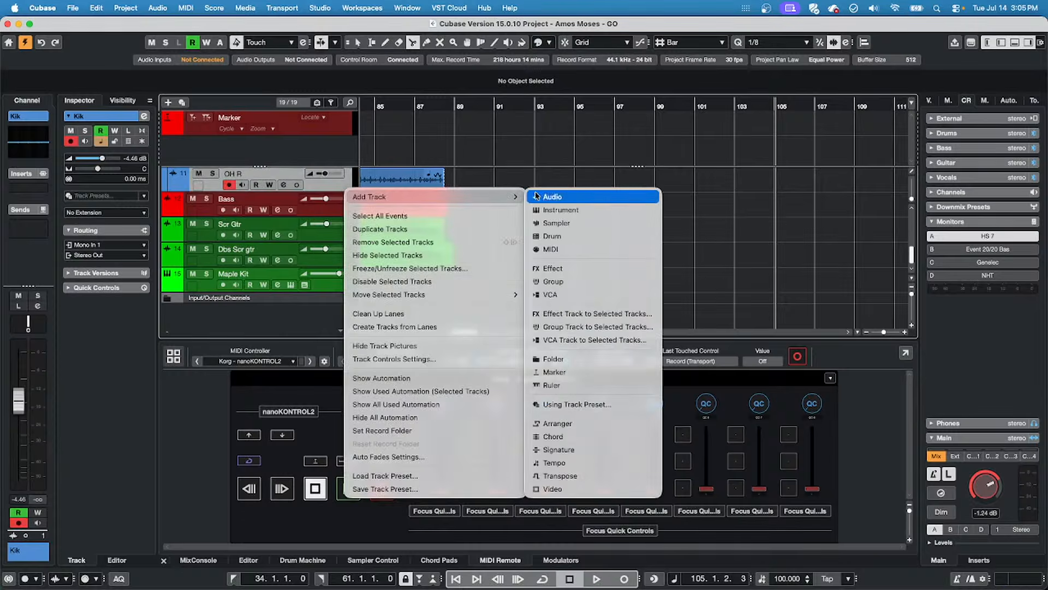
{"action": "left_click", "coordinate": [624, 283]}
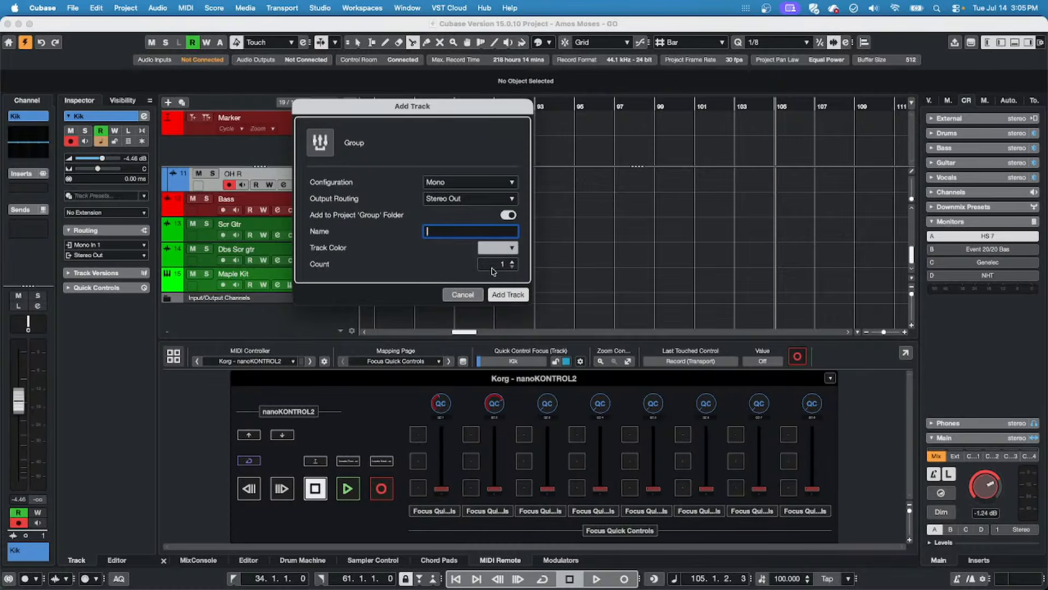
{"action": "left_click", "coordinate": [508, 294]}
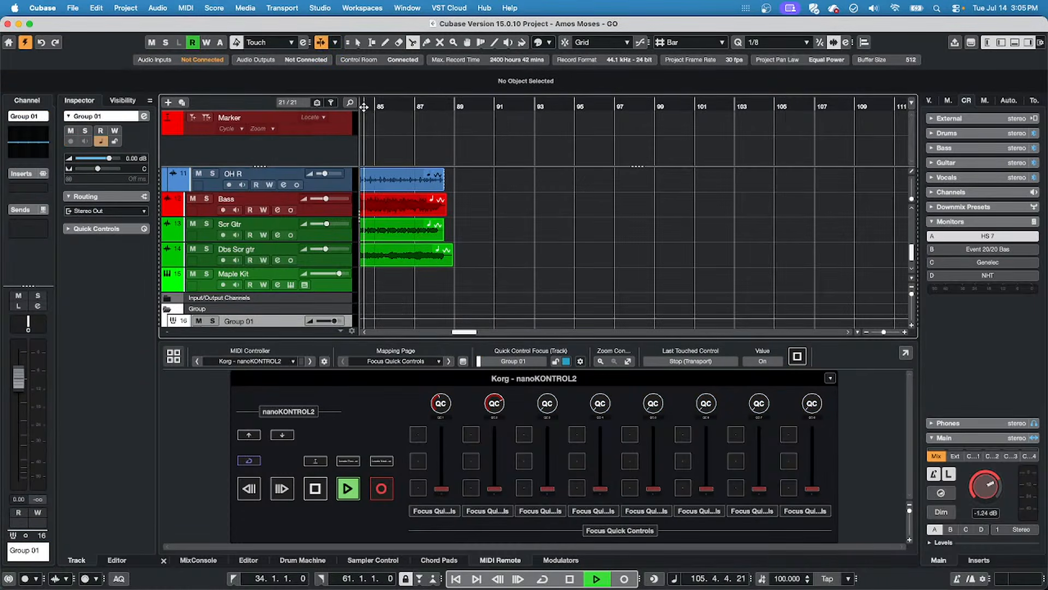
Play the song from about bar 16 with the drum folder soloed, and try panning the Kik track slightly right.
{"action": "left_click_drag", "start_coordinate": [365, 113], "coordinate": [669, 100]}
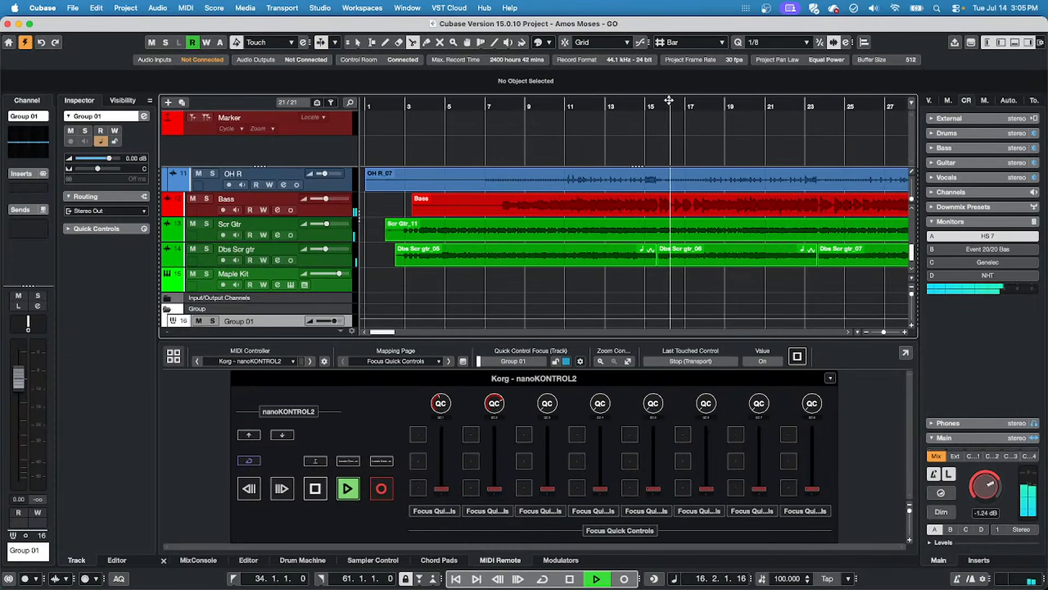
{"action": "scroll", "coordinate": [601, 276], "scroll_direction": "up", "scroll_amount": 5}
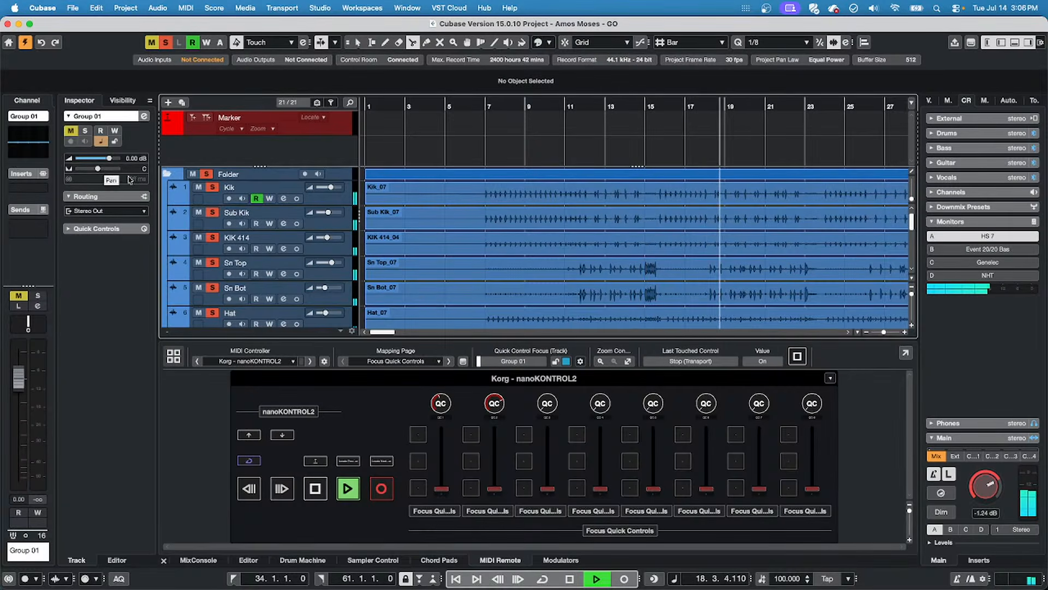
{"action": "key", "text": "Down"}
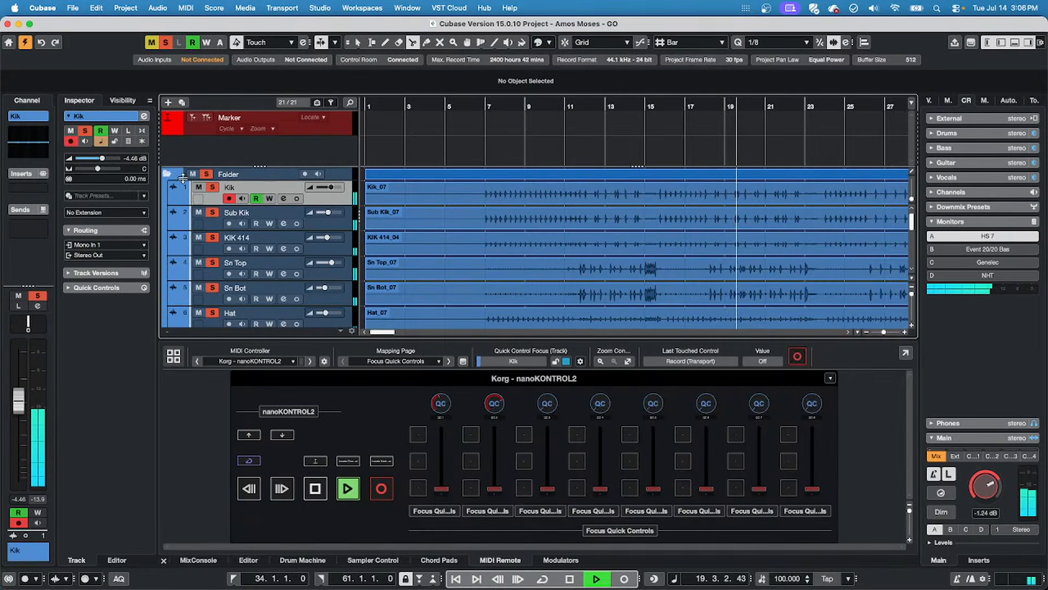
{"action": "mouse_move", "coordinate": [104, 170]}
{"action": "left_mouse_down"}
{"action": "mouse_move", "coordinate": [58, 173]}
{"action": "mouse_move", "coordinate": [100, 174]}
{"action": "left_mouse_up"}
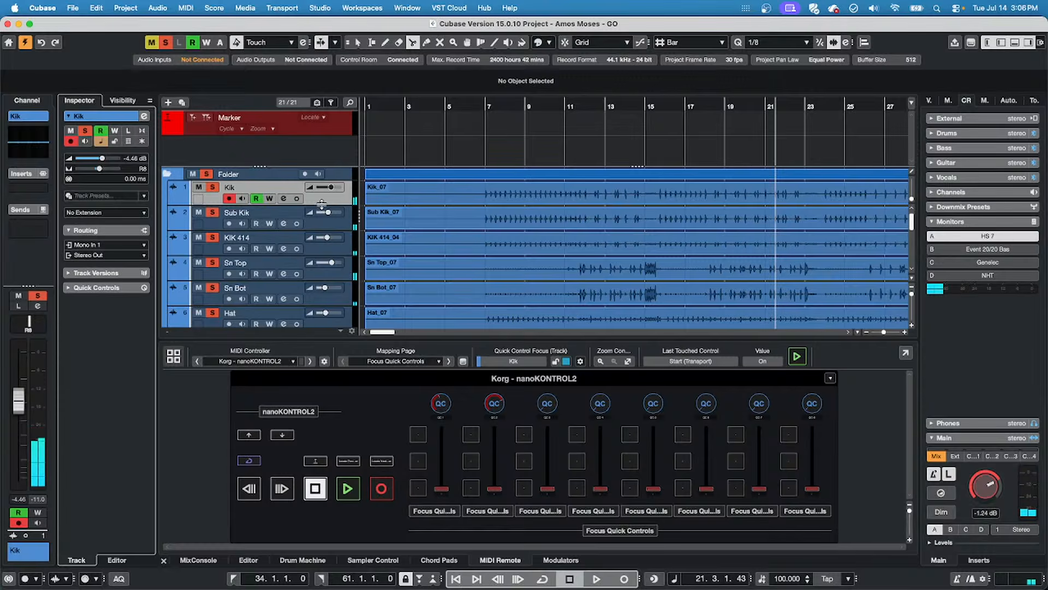
Undo the group track, reselect Kik through OH R, and add a mono group track to the selected tracks, output to Stereo Out.
{"action": "left_click", "coordinate": [340, 199]}
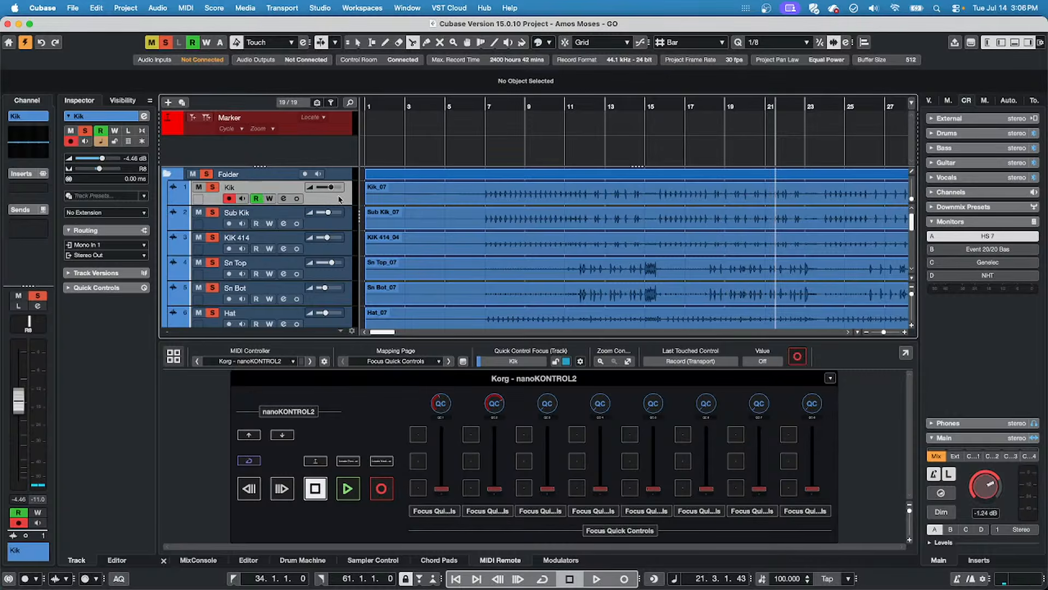
{"action": "scroll", "coordinate": [339, 200], "scroll_direction": "down", "scroll_amount": 5}
{"action": "scroll", "coordinate": [340, 202], "scroll_direction": "up", "scroll_amount": 6}
{"action": "scroll", "coordinate": [337, 229], "scroll_direction": "down", "scroll_amount": 6}
{"action": "scroll", "coordinate": [341, 230], "scroll_direction": "up", "scroll_amount": 1}
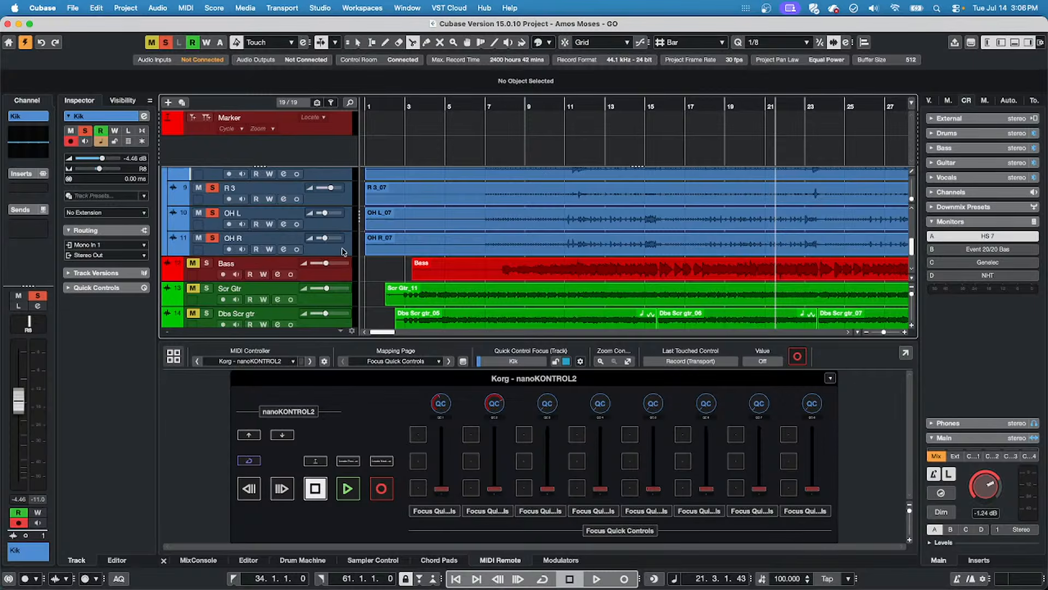
{"action": "left_click", "coordinate": [343, 251]}
{"action": "scroll", "coordinate": [343, 250], "scroll_direction": "up", "scroll_amount": 6}
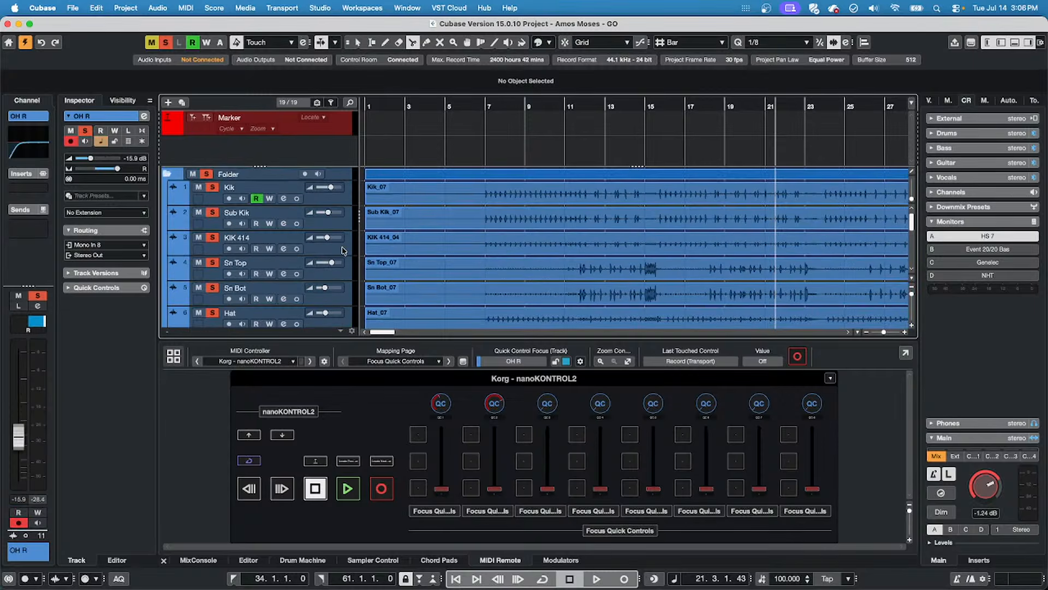
{"action": "right_click", "coordinate": [350, 199]}
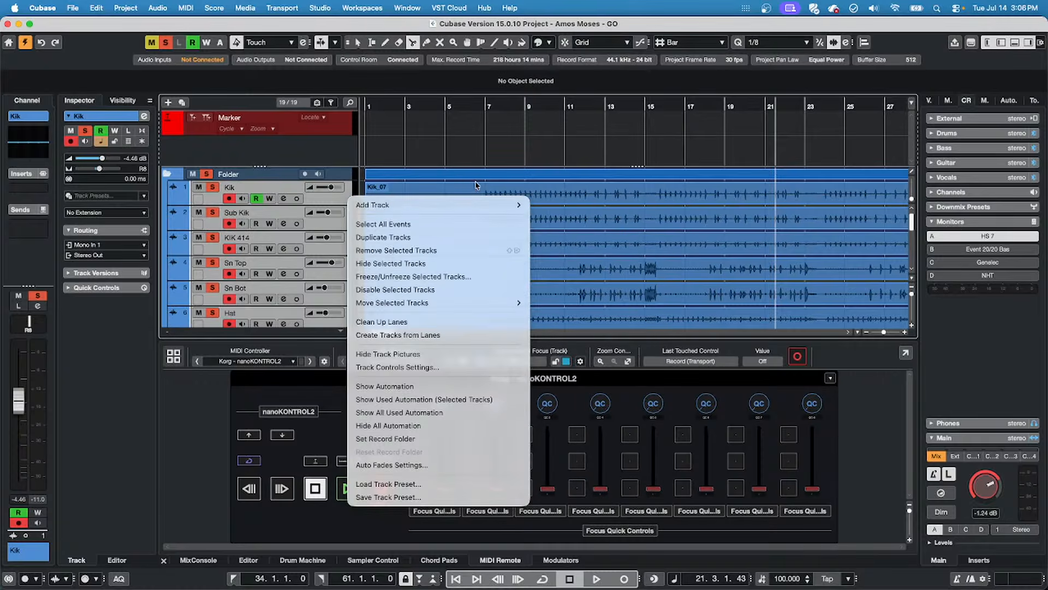
{"action": "mouse_move", "coordinate": [480, 205]}
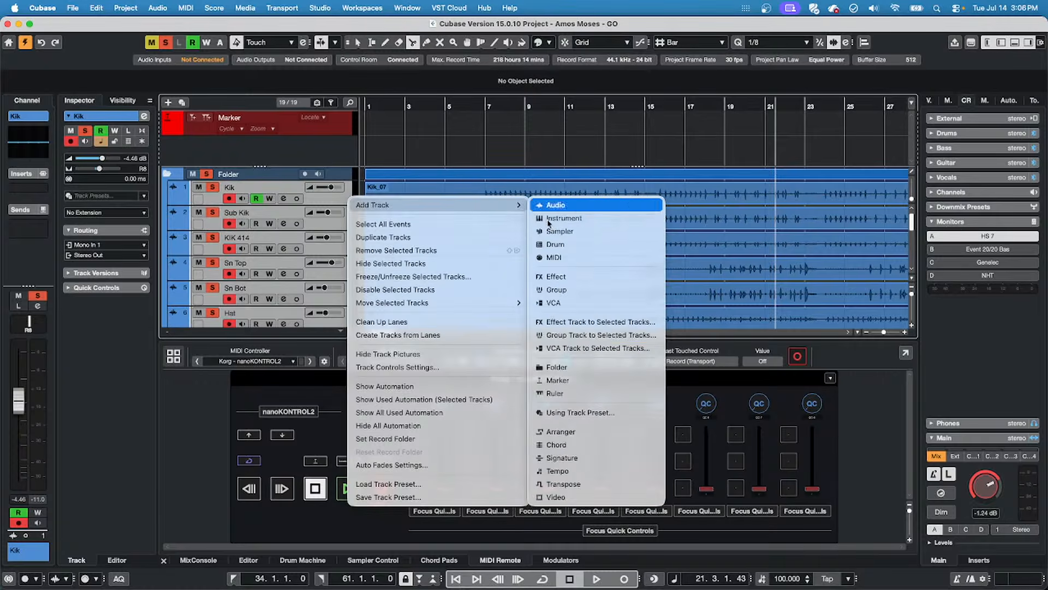
{"action": "left_click", "coordinate": [588, 338]}
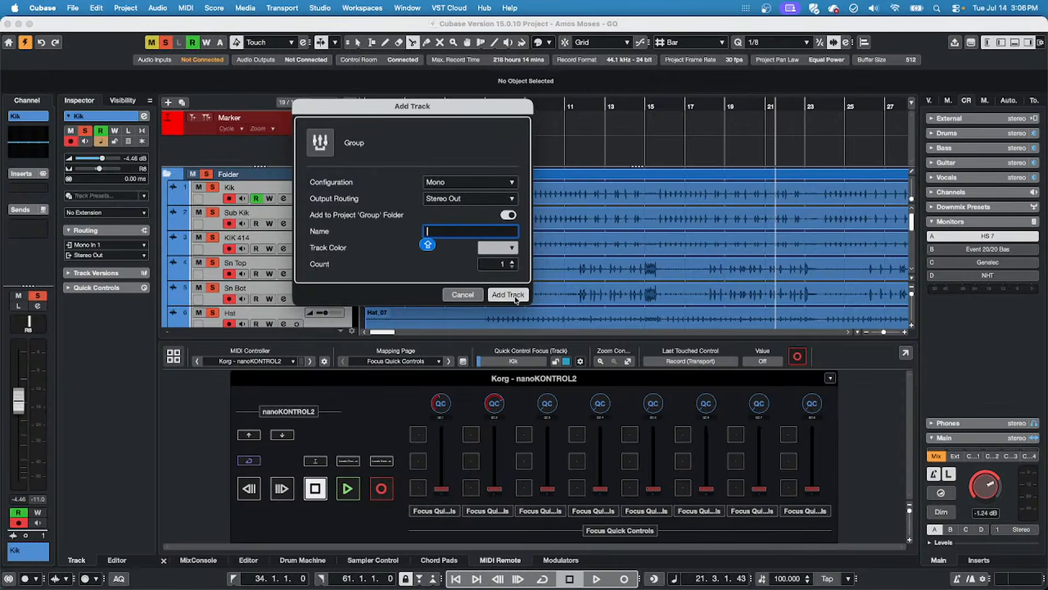
{"action": "left_click", "coordinate": [516, 299]}
Play the song and examine the new group track's meter and the Kik track's pan and output routing.
{"action": "key", "text": "space"}
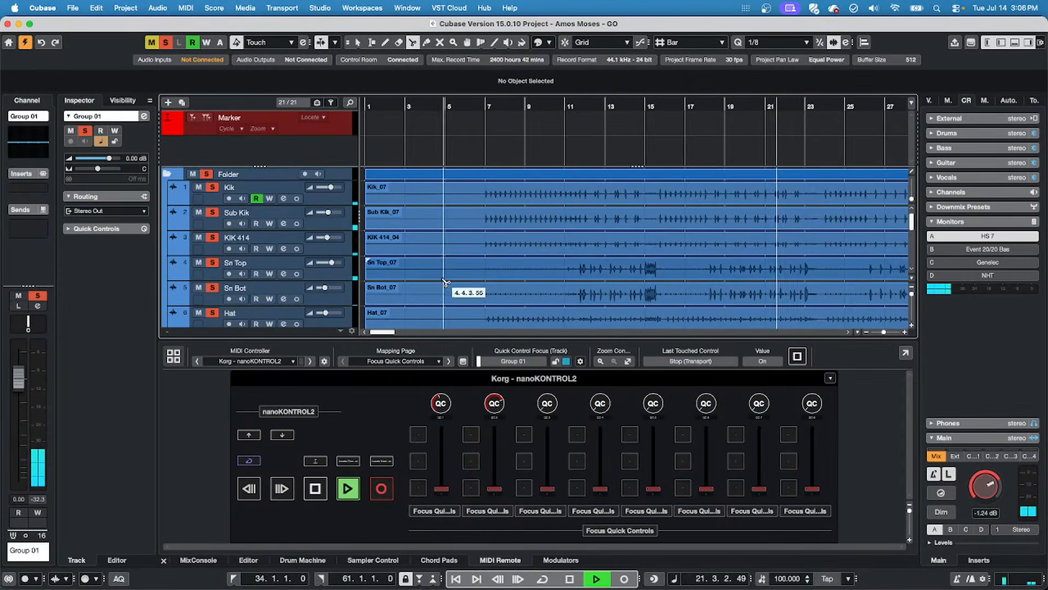
{"action": "scroll", "coordinate": [448, 283], "scroll_direction": "down", "scroll_amount": 10}
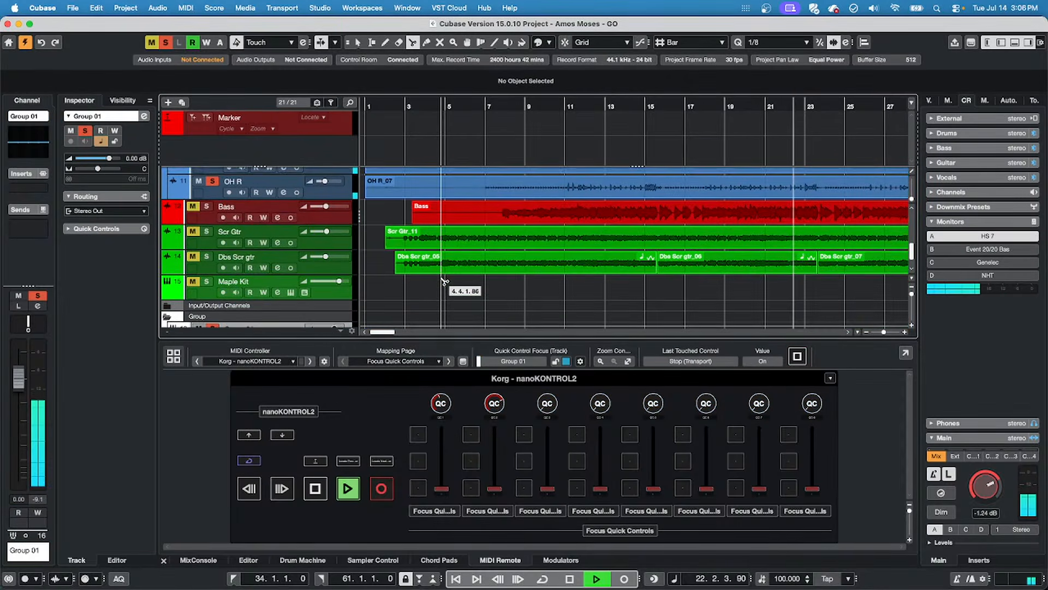
{"action": "scroll", "coordinate": [445, 281], "scroll_direction": "down", "scroll_amount": 1}
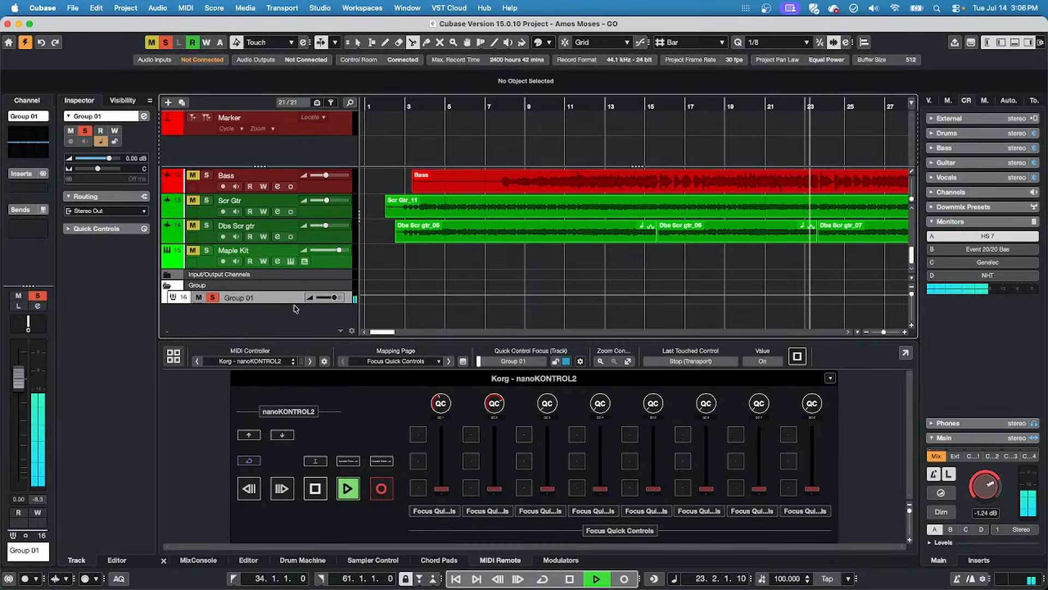
{"action": "scroll", "coordinate": [551, 238], "scroll_direction": "up", "scroll_amount": 10}
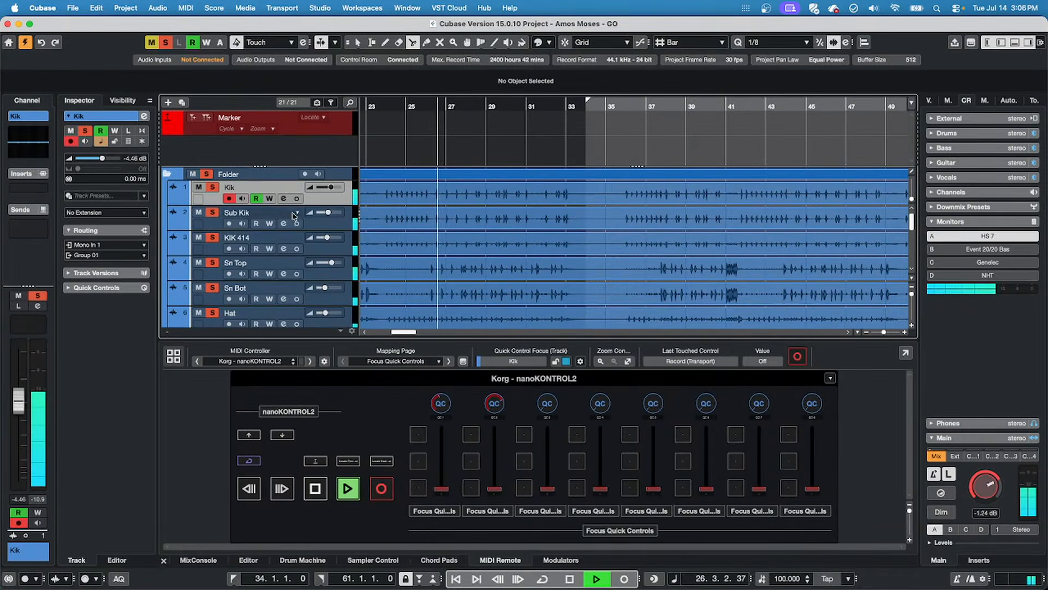
{"action": "key", "text": "space"}
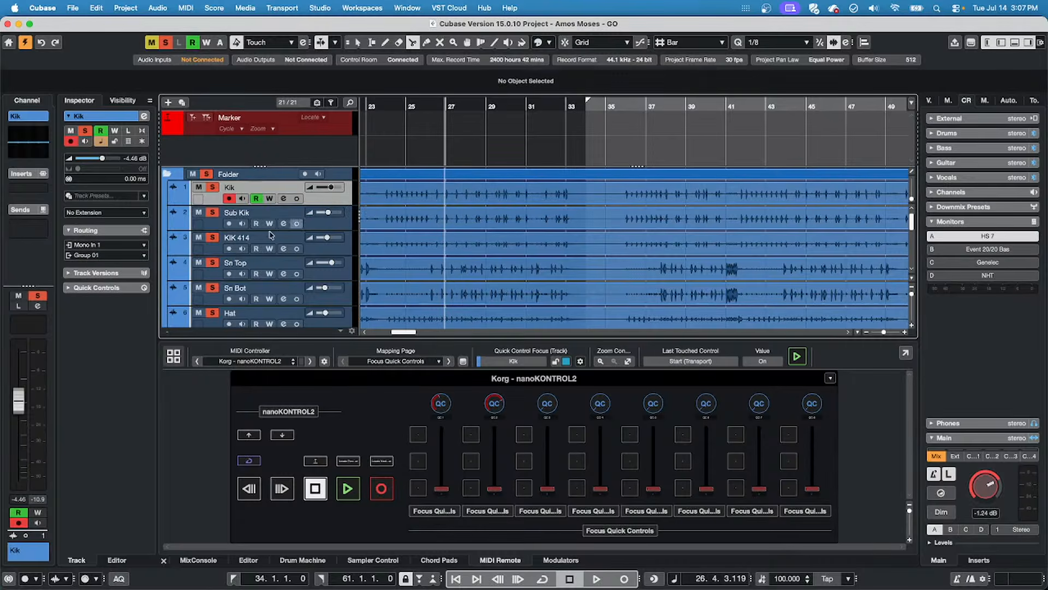
{"action": "scroll", "coordinate": [271, 235], "scroll_direction": "down", "scroll_amount": 5}
{"action": "scroll", "coordinate": [283, 247], "scroll_direction": "up", "scroll_amount": 5}
Open the recent project Live Stream start.cpr and activate it.
{"action": "left_click", "coordinate": [73, 7]}
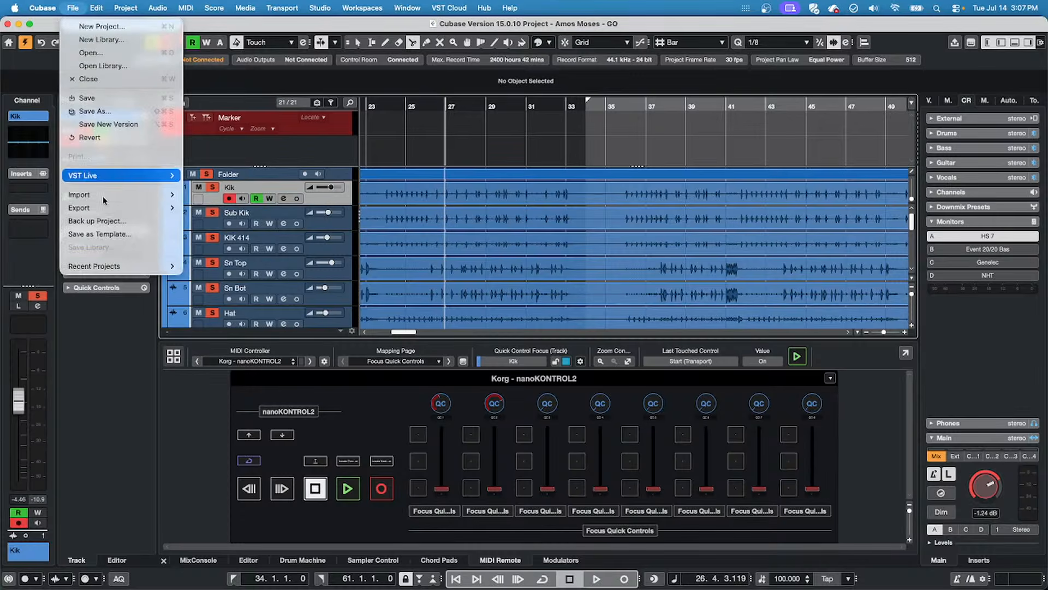
{"action": "mouse_move", "coordinate": [126, 266]}
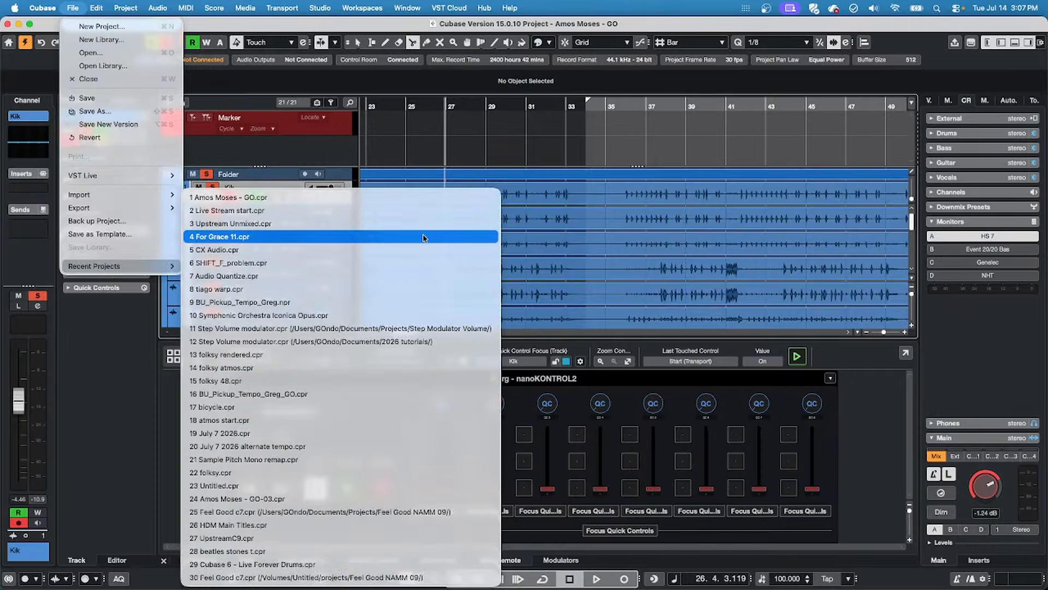
{"action": "left_click", "coordinate": [391, 210]}
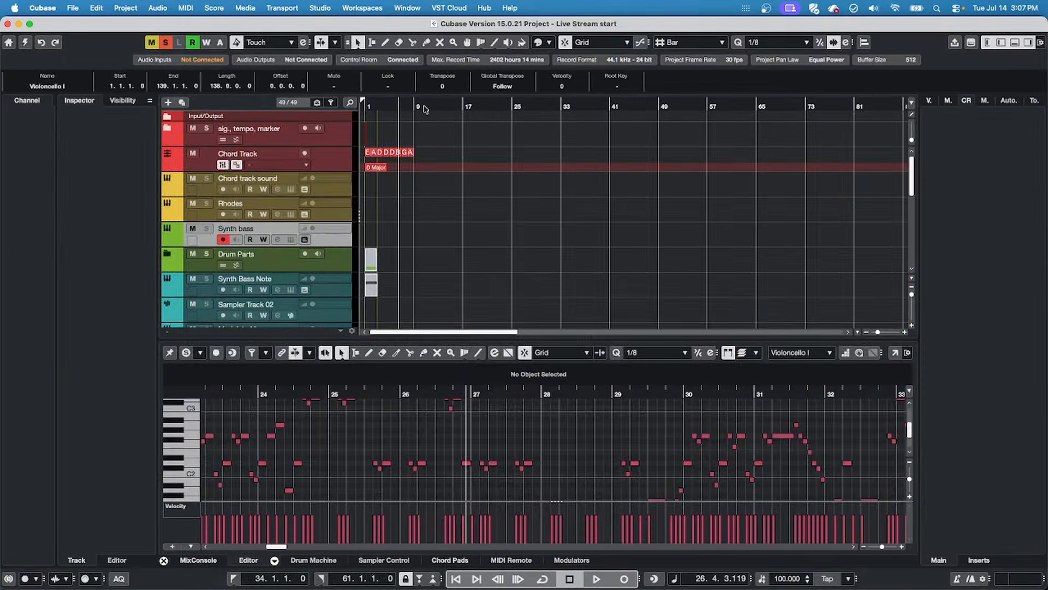
{"action": "left_click", "coordinate": [425, 108]}
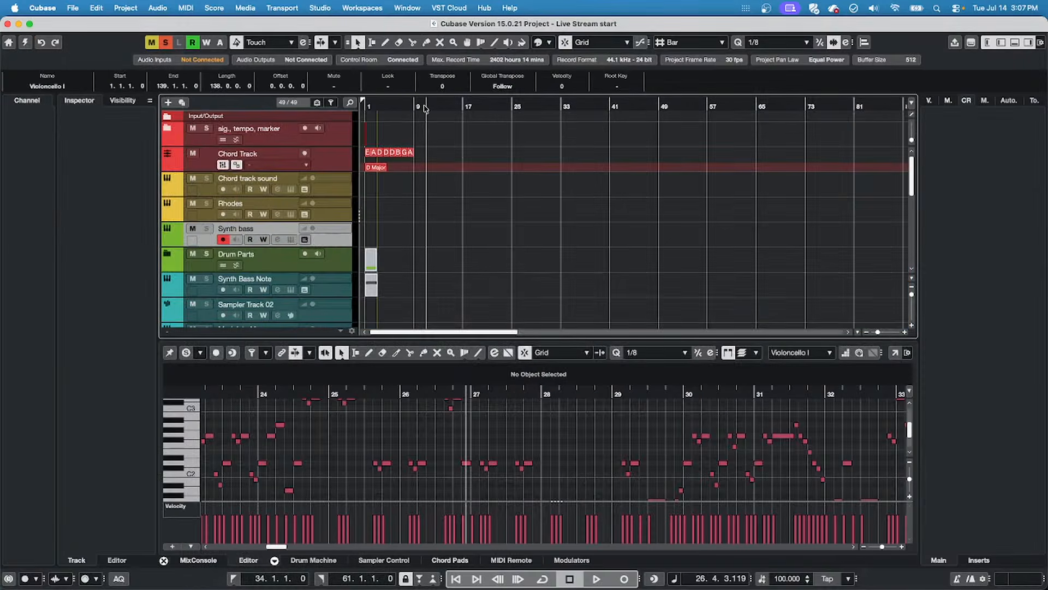
{"action": "left_click", "coordinate": [25, 43]}
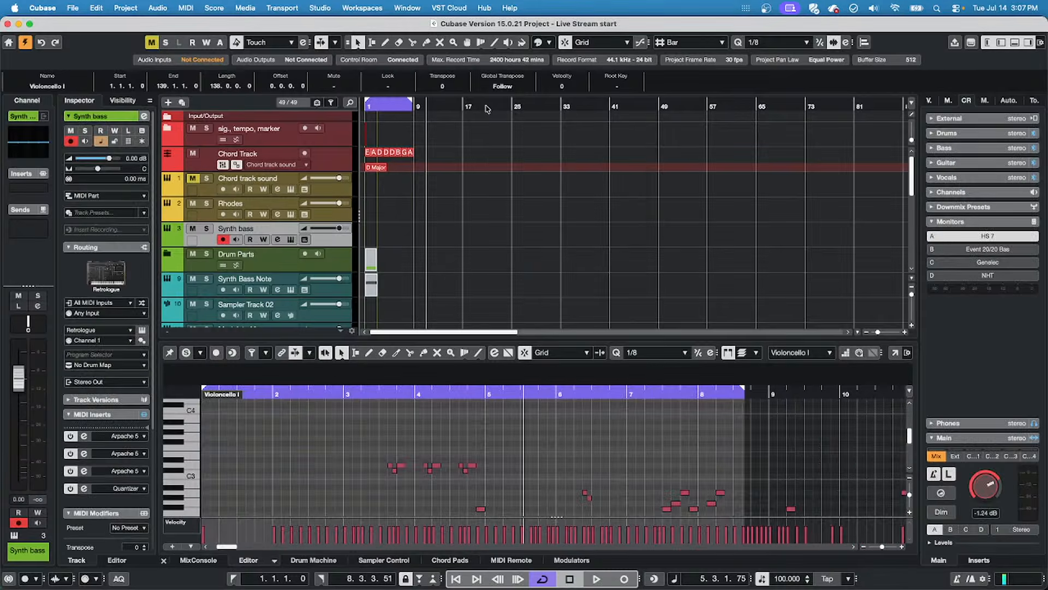
Add a mono group track, output to Stereo Out, for the selected tempo detect track.
{"action": "left_click_drag", "start_coordinate": [485, 108], "coordinate": [476, 64]}
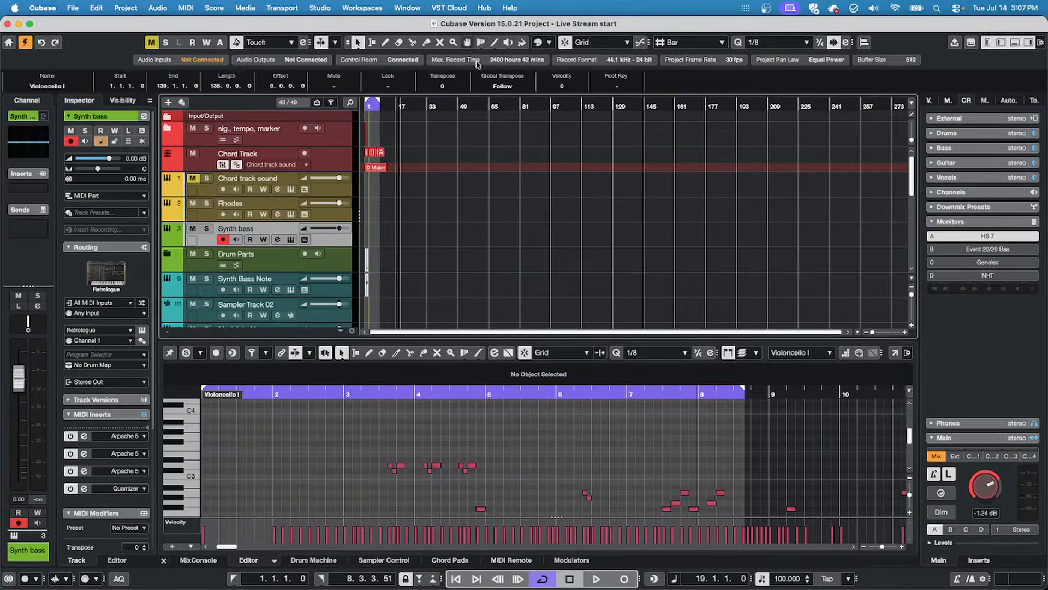
{"action": "scroll", "coordinate": [674, 216], "scroll_direction": "down", "scroll_amount": 10}
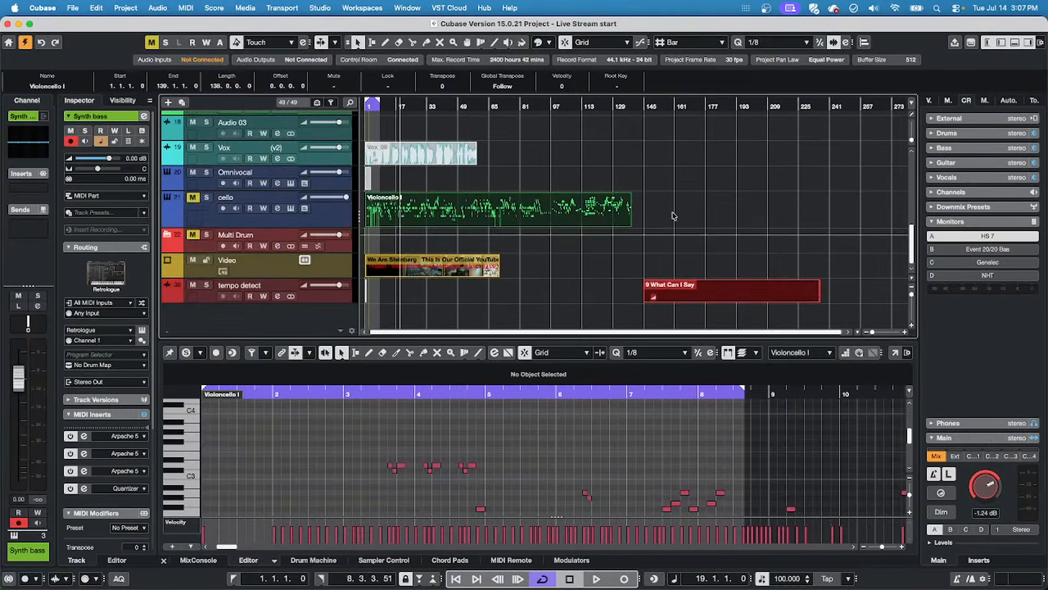
{"action": "left_click", "coordinate": [330, 300]}
{"action": "right_click", "coordinate": [330, 300]}
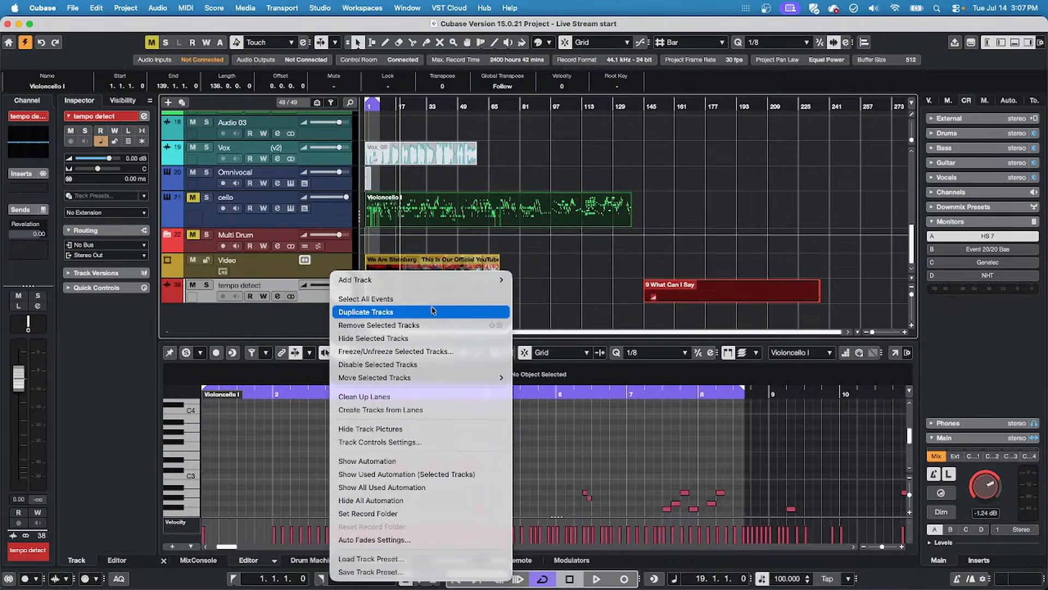
{"action": "mouse_move", "coordinate": [415, 280]}
{"action": "left_click", "coordinate": [579, 410]}
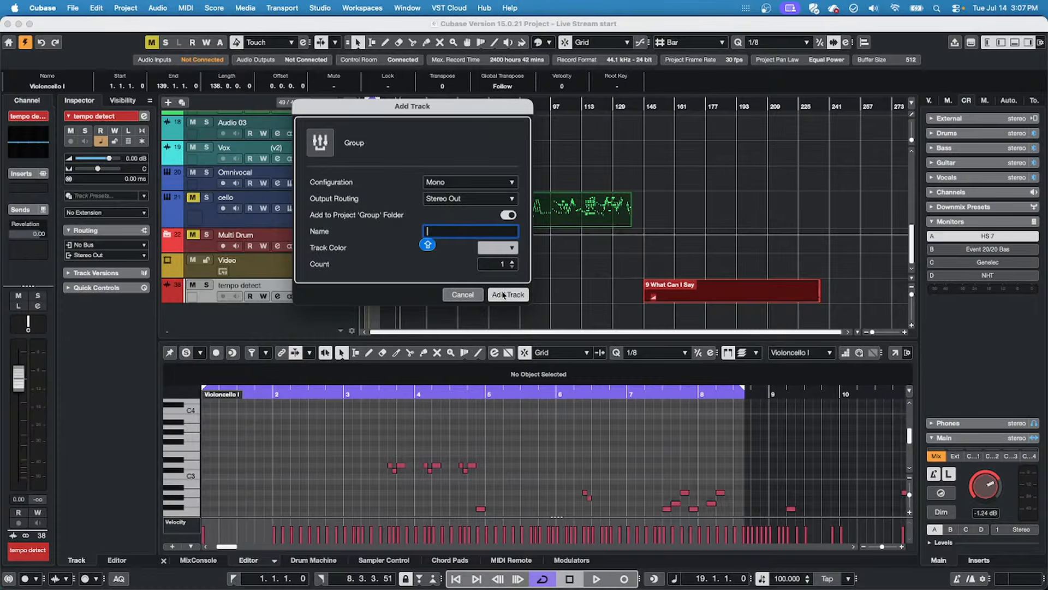
{"action": "left_click", "coordinate": [503, 295]}
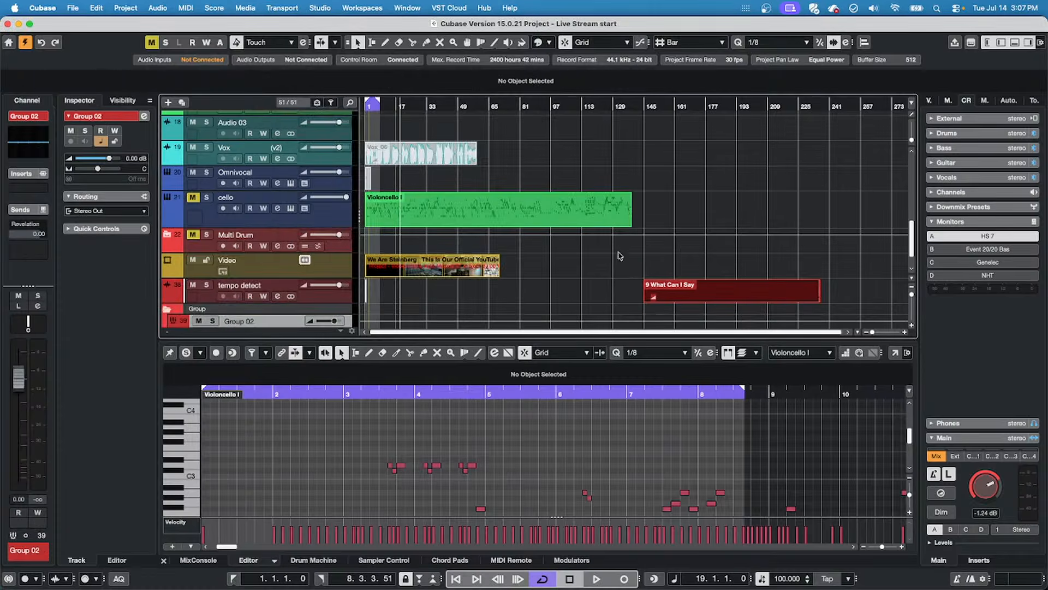
Play the song from within the What Can I Say event and lower the tempo detect track's volume to about -19.5 dB.
{"action": "left_click", "coordinate": [656, 108]}
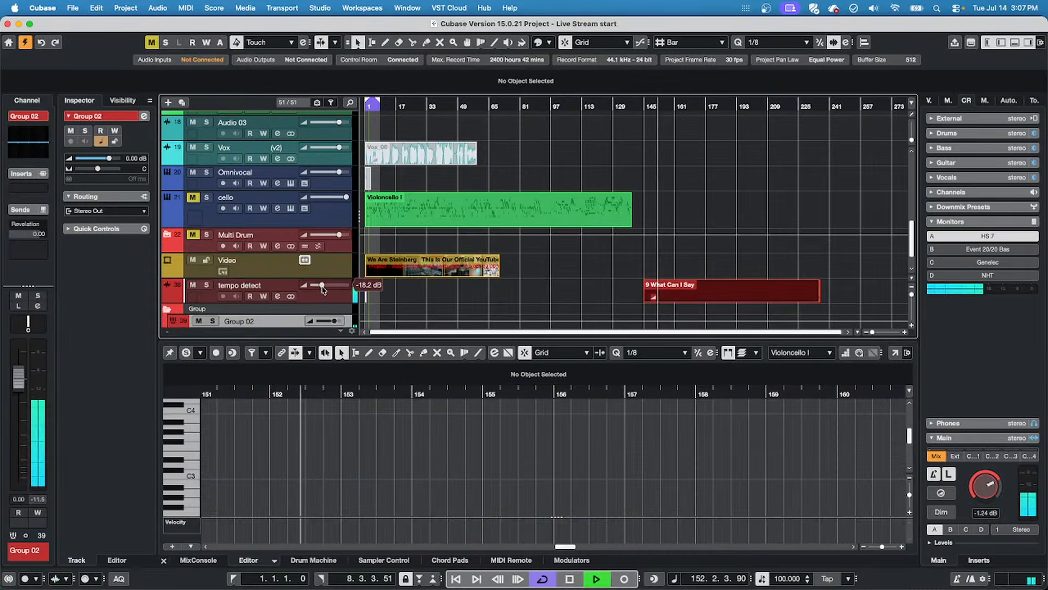
{"action": "left_click_drag", "start_coordinate": [326, 287], "coordinate": [321, 290]}
{"action": "scroll", "coordinate": [301, 303], "scroll_direction": "down", "scroll_amount": 2}
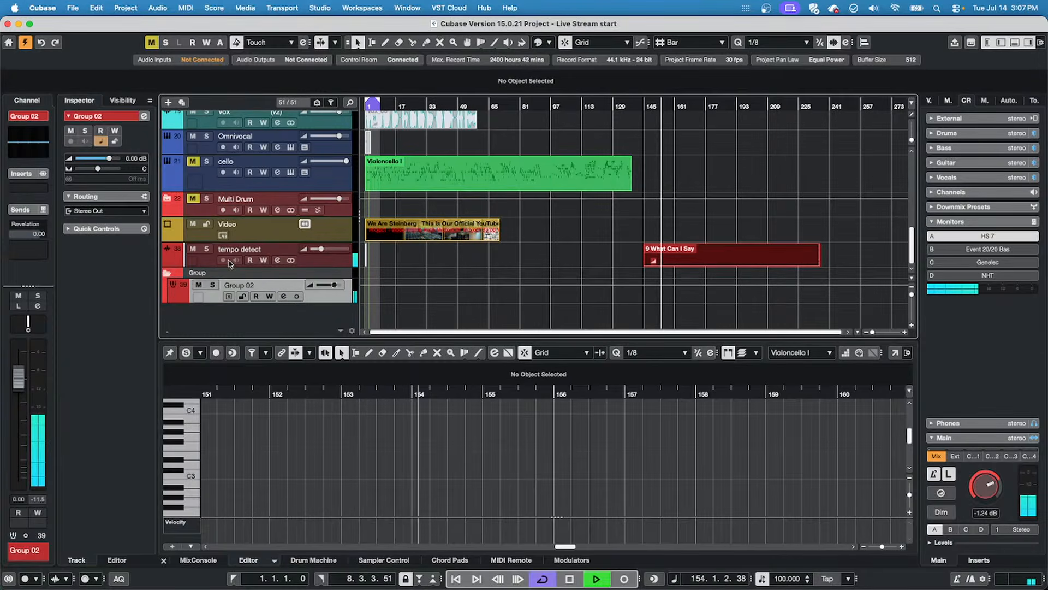
Select the tempo detect track and test its pan to both sides during playback, finishing at R3.
{"action": "key", "text": "Up"}
{"action": "left_click_drag", "start_coordinate": [97, 168], "coordinate": [117, 169]}
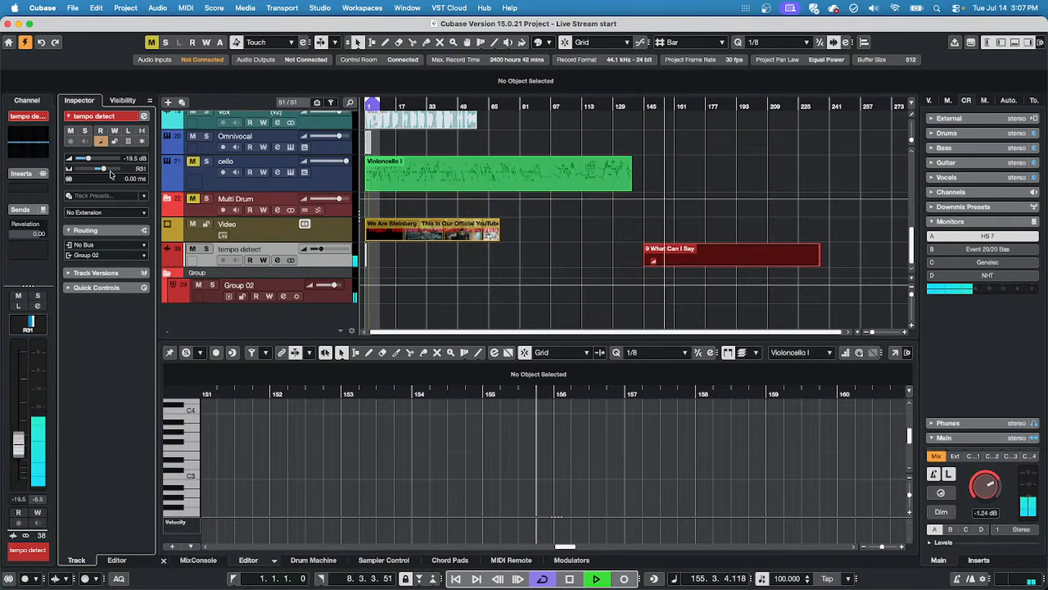
{"action": "left_click_drag", "start_coordinate": [117, 168], "coordinate": [93, 169]}
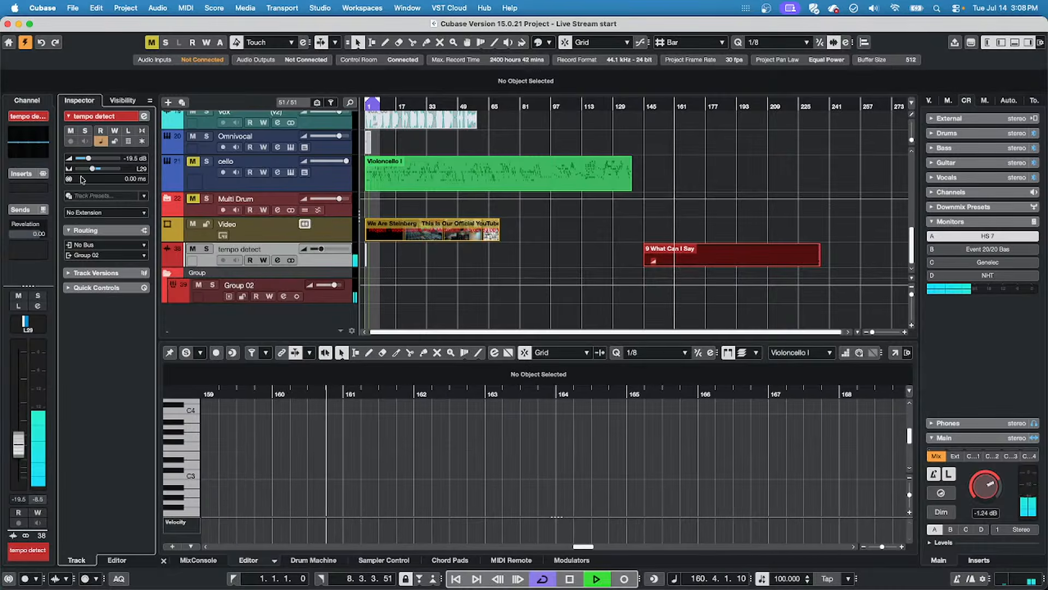
{"action": "mouse_move", "coordinate": [93, 169]}
{"action": "left_mouse_down"}
{"action": "mouse_move", "coordinate": [27, 183]}
{"action": "mouse_move", "coordinate": [98, 175]}
{"action": "left_mouse_up"}
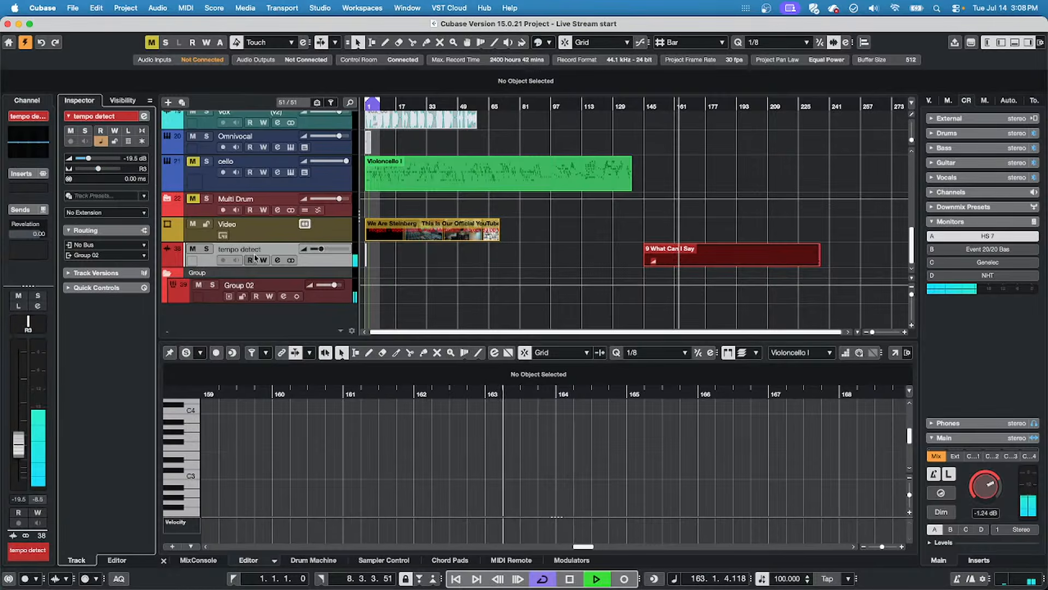
Stop playback and add one separate stereo group track with its output routed to Stereo Out.
{"action": "right_click", "coordinate": [325, 265]}
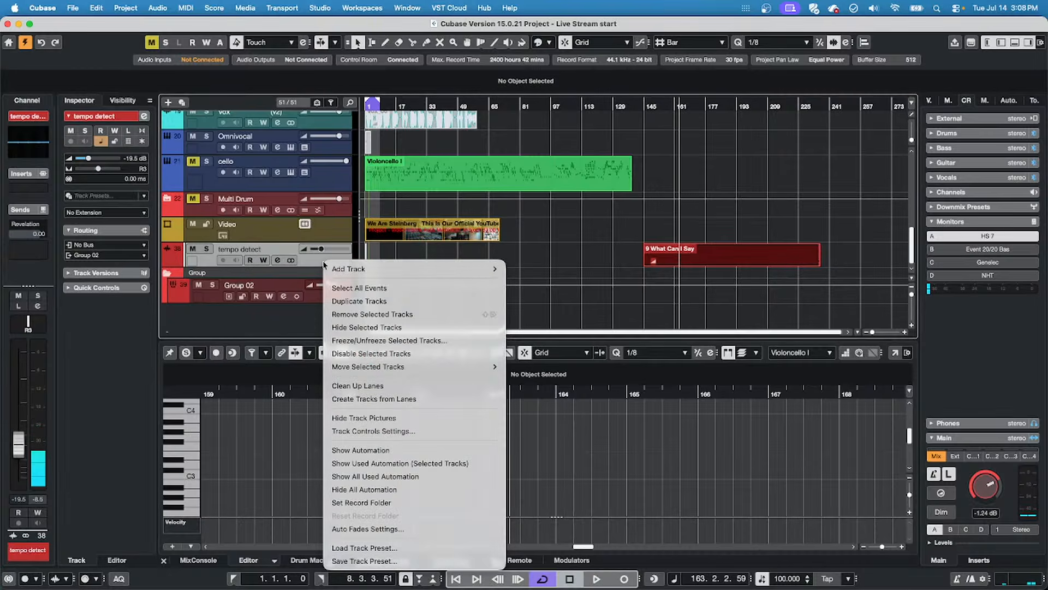
{"action": "left_click", "coordinate": [230, 315]}
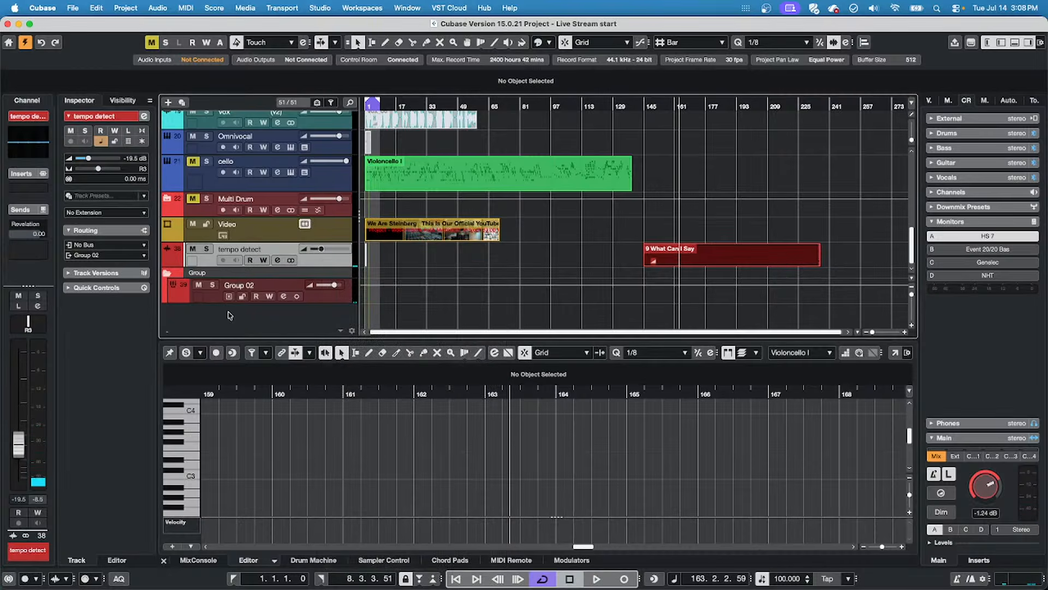
{"action": "right_click", "coordinate": [230, 315]}
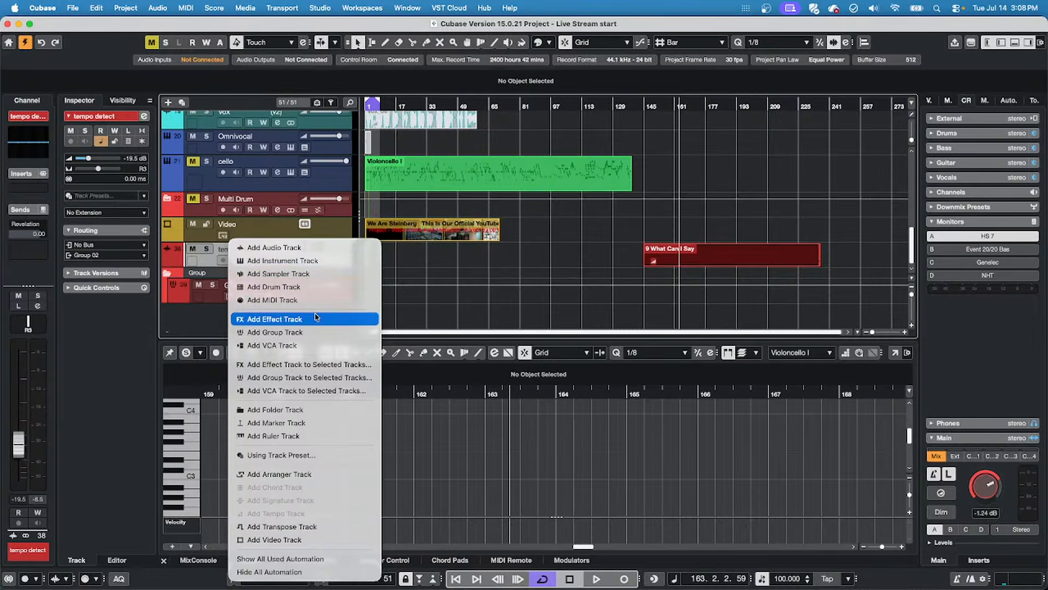
{"action": "left_click", "coordinate": [316, 332]}
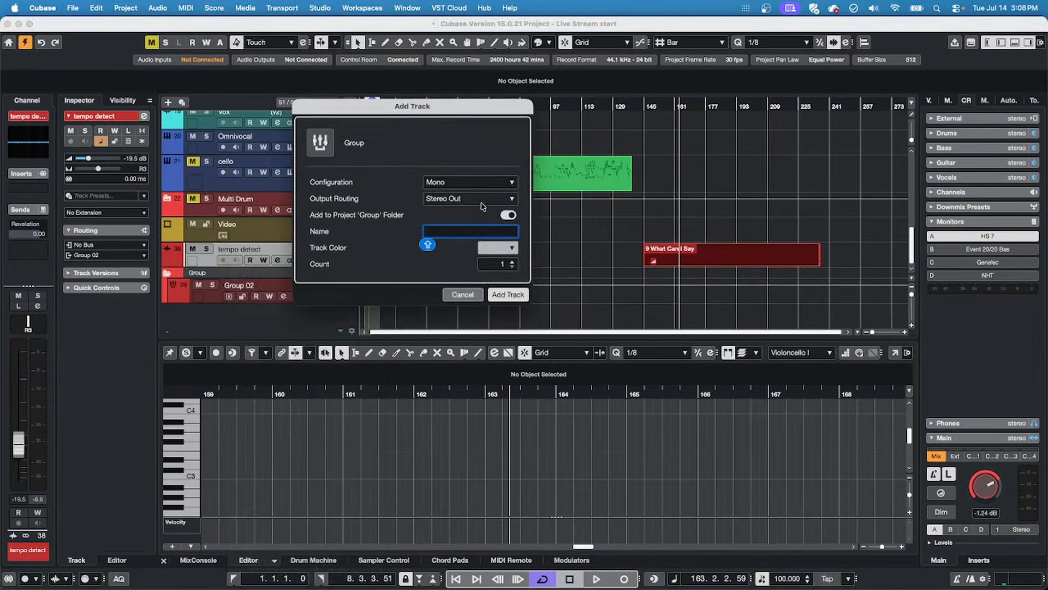
{"action": "left_click", "coordinate": [477, 183]}
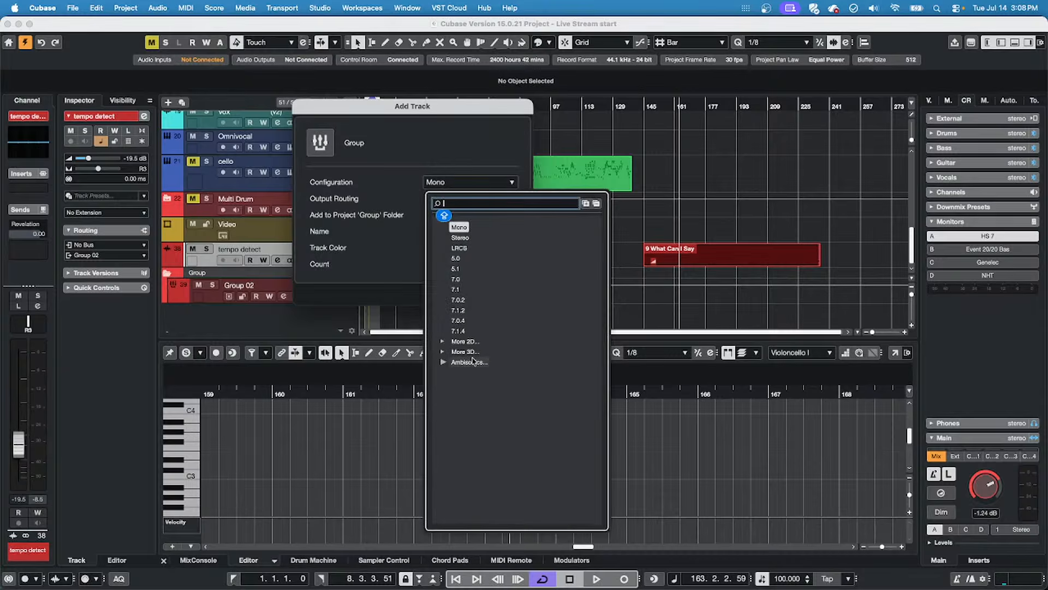
{"action": "left_click", "coordinate": [460, 239]}
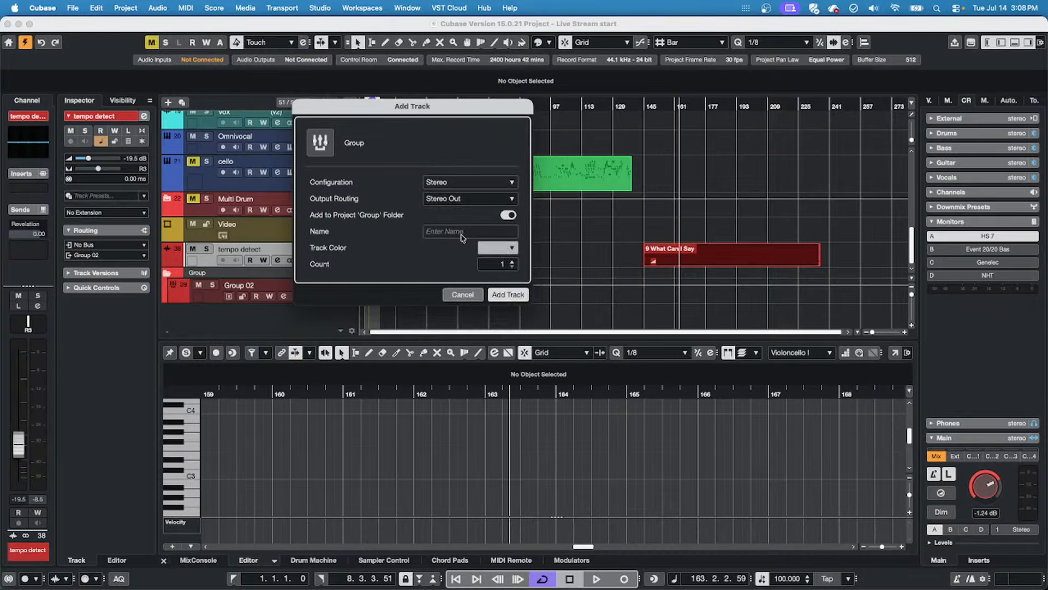
{"action": "left_click", "coordinate": [503, 294]}
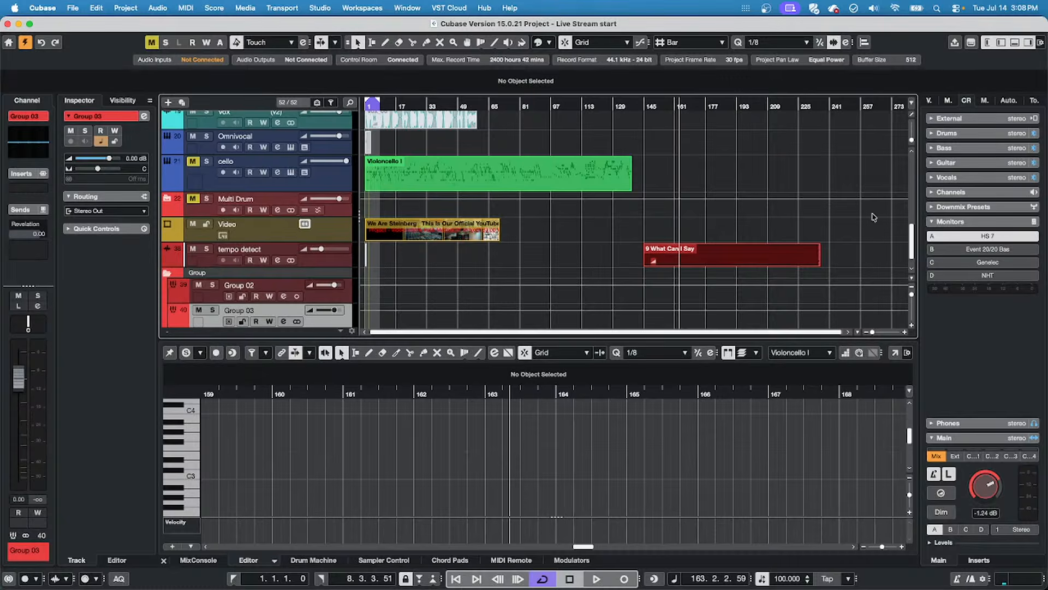
During playback, pan Group 03 hard left and settle at R19, and pan tempo detect hard left and settle at L12.
{"action": "key", "text": "space"}
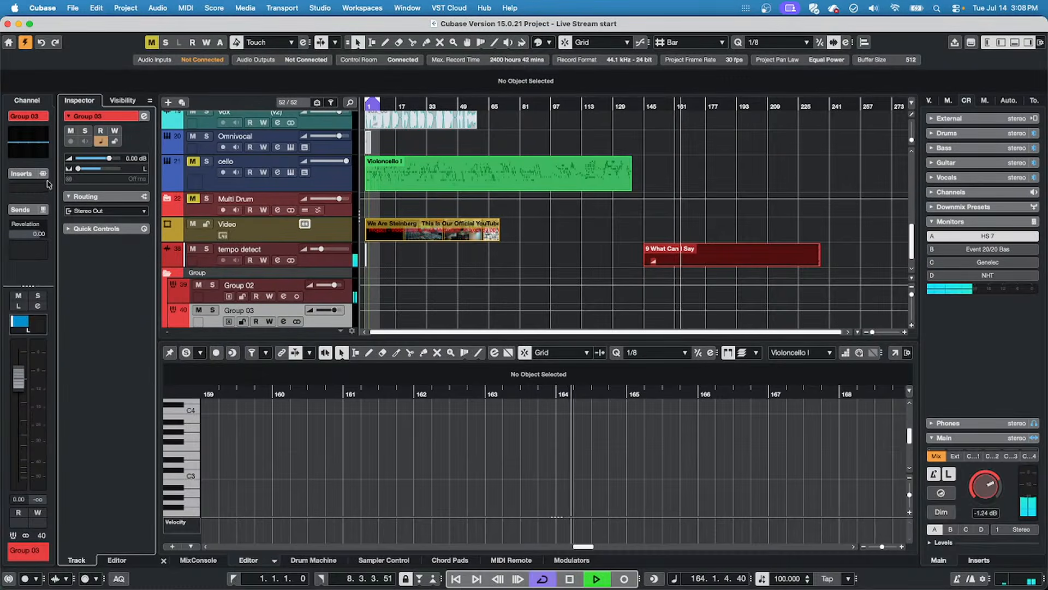
{"action": "mouse_move", "coordinate": [117, 168]}
{"action": "left_mouse_down"}
{"action": "mouse_move", "coordinate": [83, 186]}
{"action": "mouse_move", "coordinate": [100, 180]}
{"action": "left_mouse_up"}
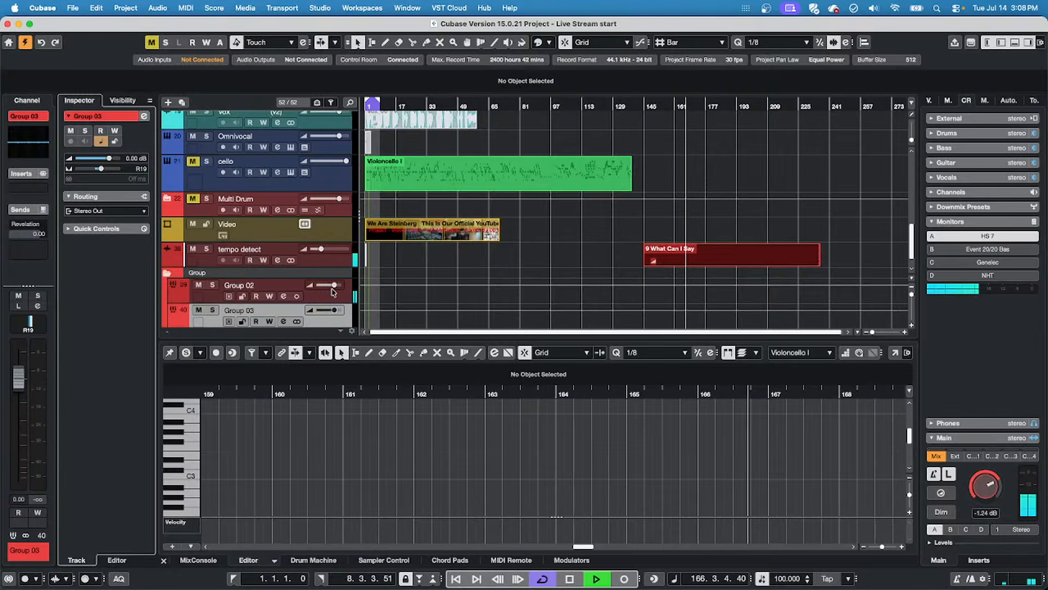
{"action": "left_click", "coordinate": [325, 267]}
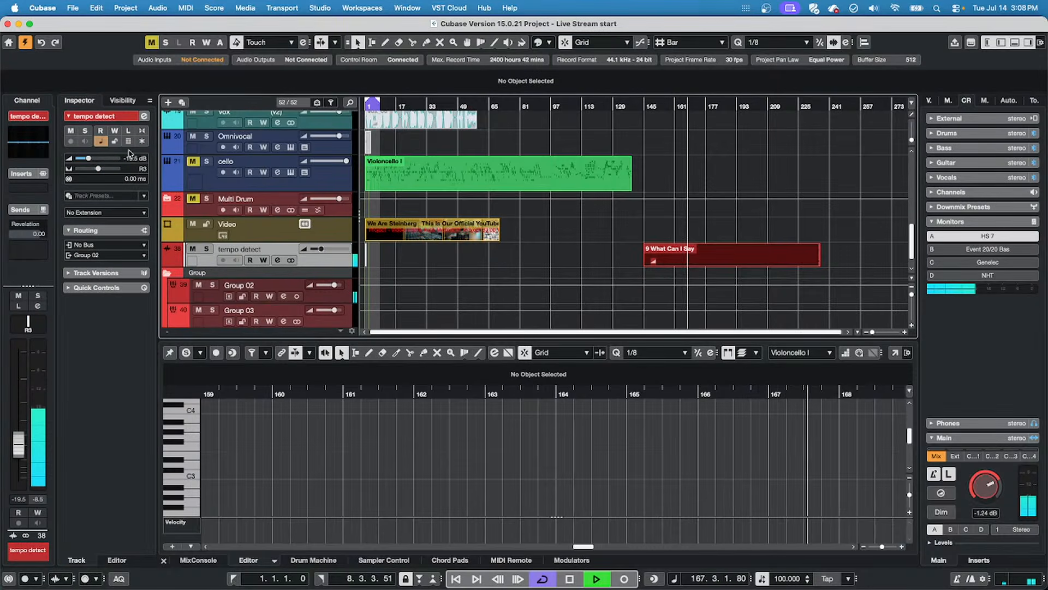
{"action": "scroll", "coordinate": [106, 169], "scroll_direction": "up", "scroll_amount": 3}
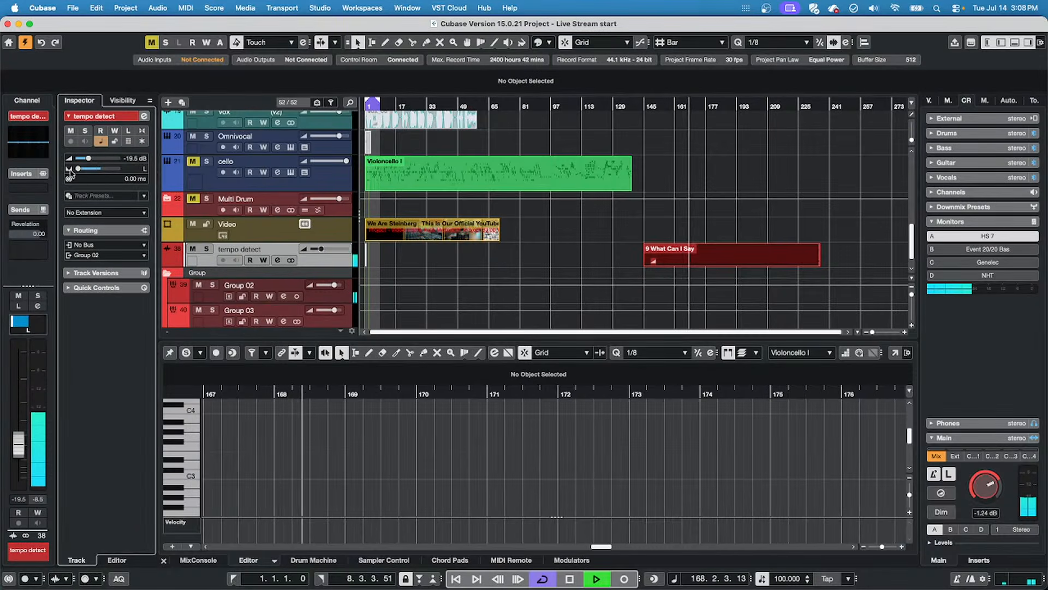
{"action": "scroll", "coordinate": [113, 176], "scroll_direction": "down", "scroll_amount": 6}
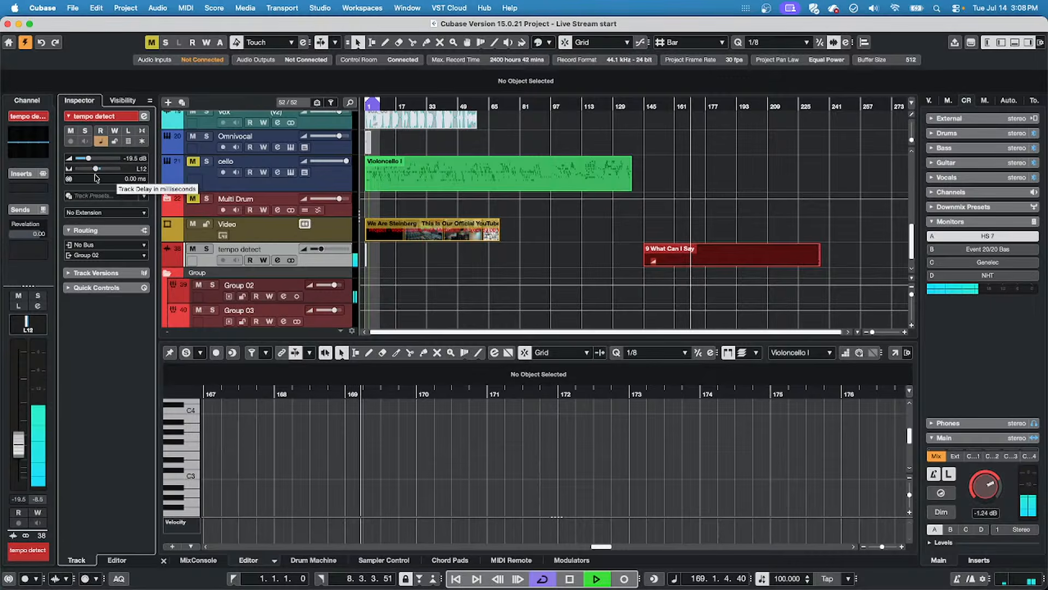
Route the tempo detect track's output to Group 03 and test its pan on both sides during playback, finishing at L3.
{"action": "left_click", "coordinate": [106, 255]}
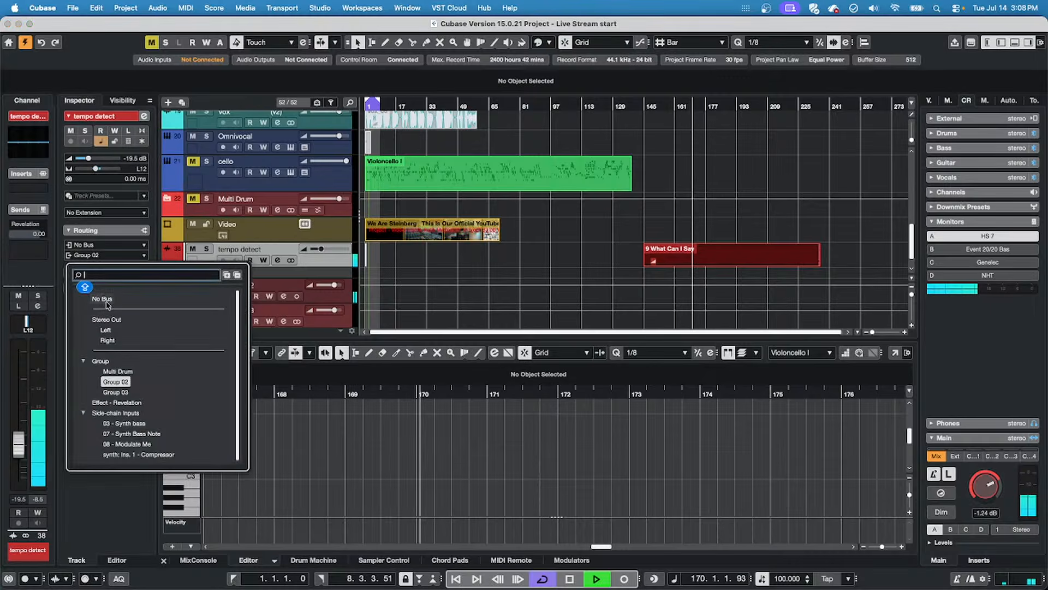
{"action": "left_click", "coordinate": [116, 392]}
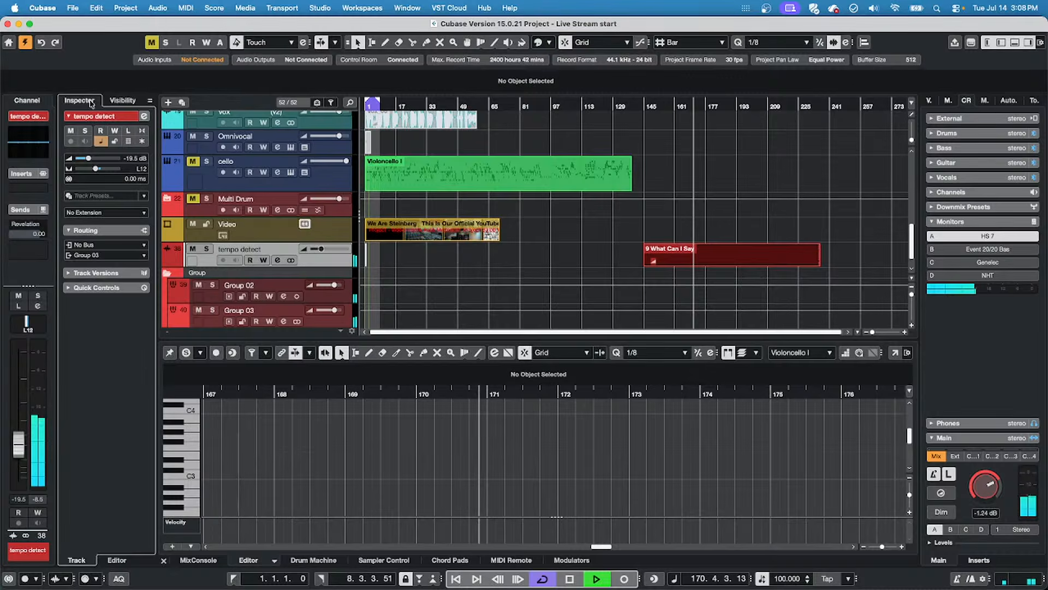
{"action": "left_click_drag", "start_coordinate": [108, 171], "coordinate": [37, 167]}
{"action": "left_click", "coordinate": [97, 170]}
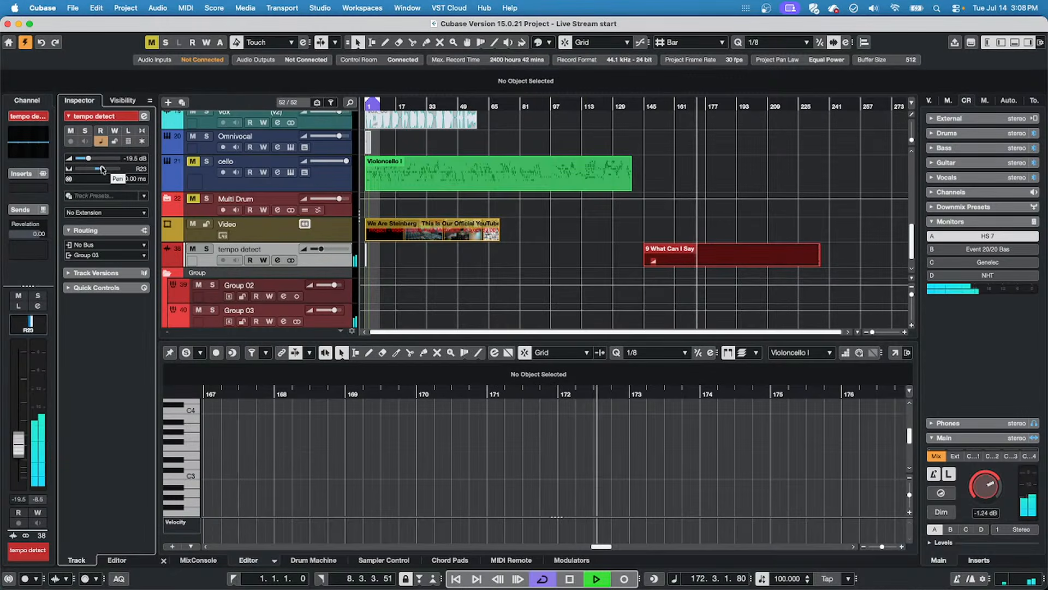
{"action": "key", "text": "space"}
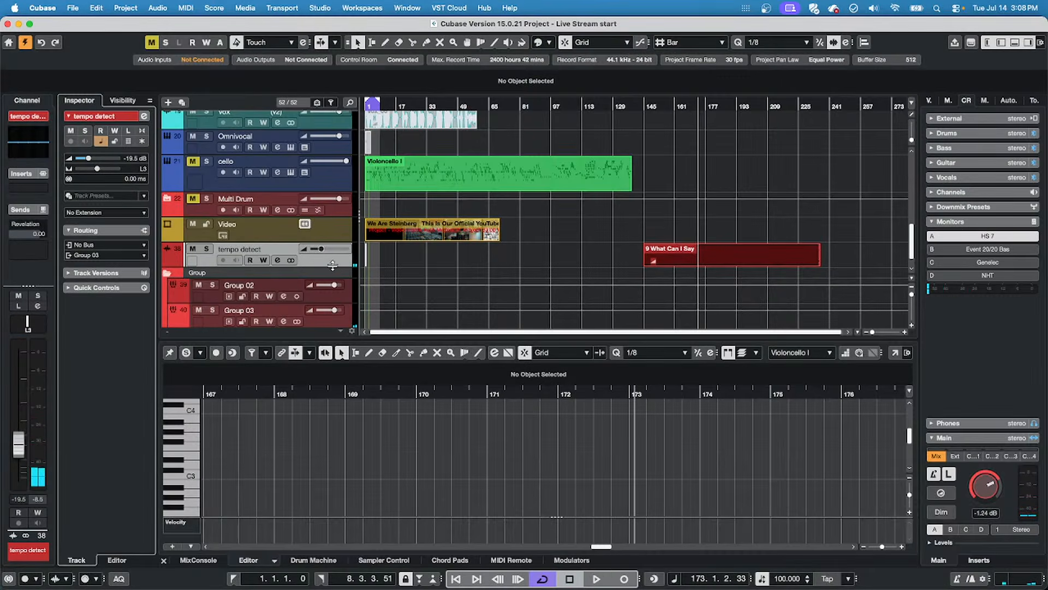
Switch the tempo detect track's channel configuration to mono and test its pan during playback, finishing at R6.
{"action": "left_click_drag", "start_coordinate": [333, 265], "coordinate": [329, 277]}
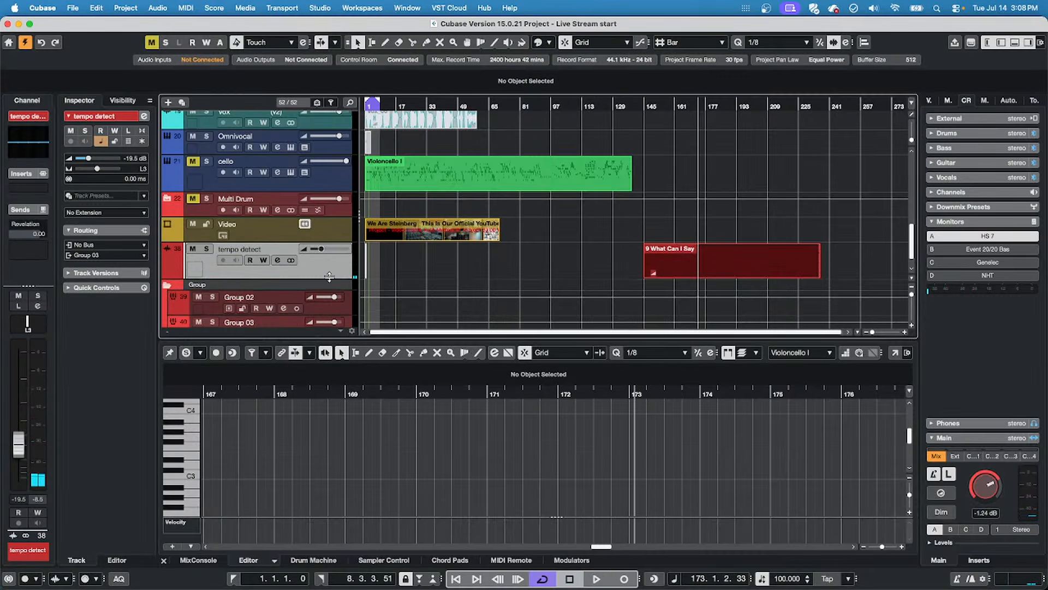
{"action": "left_click", "coordinate": [294, 261]}
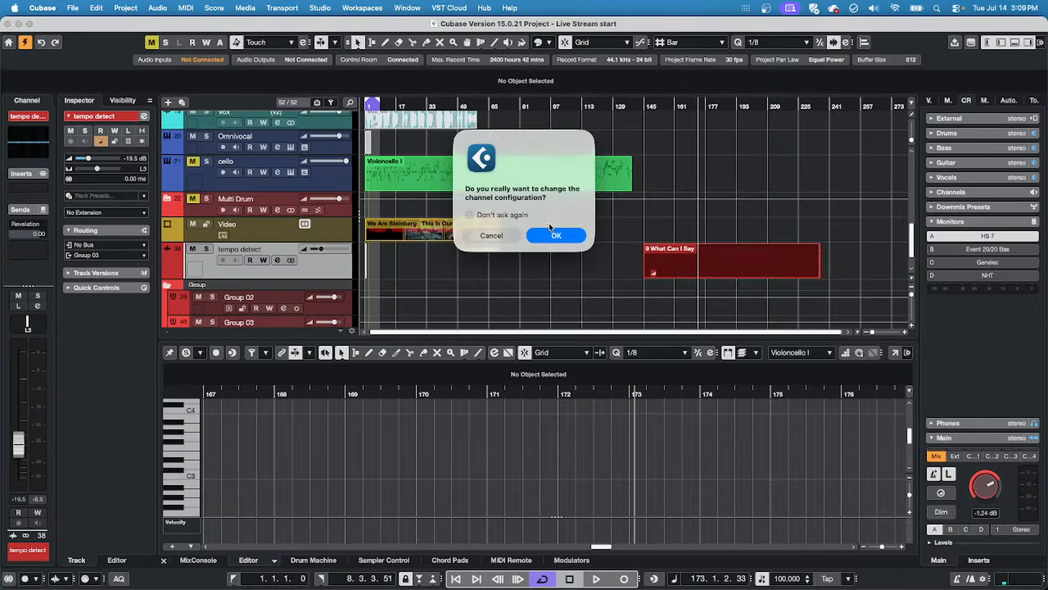
{"action": "left_click", "coordinate": [555, 235]}
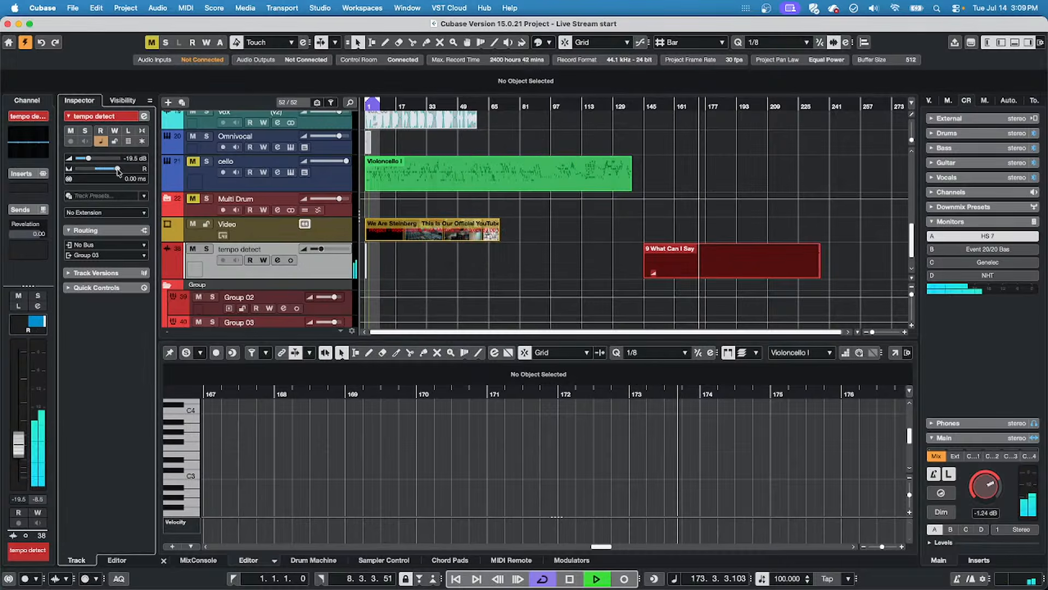
{"action": "mouse_move", "coordinate": [117, 168]}
{"action": "left_mouse_down"}
{"action": "mouse_move", "coordinate": [82, 169]}
{"action": "mouse_move", "coordinate": [99, 175]}
{"action": "left_mouse_up"}
{"action": "key", "text": "space"}
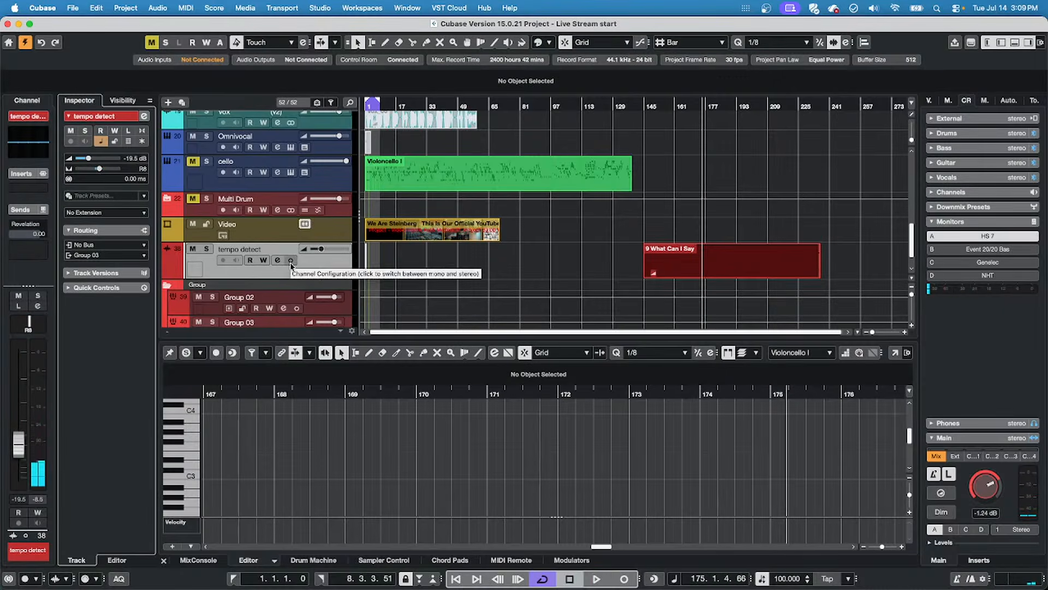
Switch the tempo detect track's channel configuration back to stereo.
{"action": "left_click", "coordinate": [291, 262]}
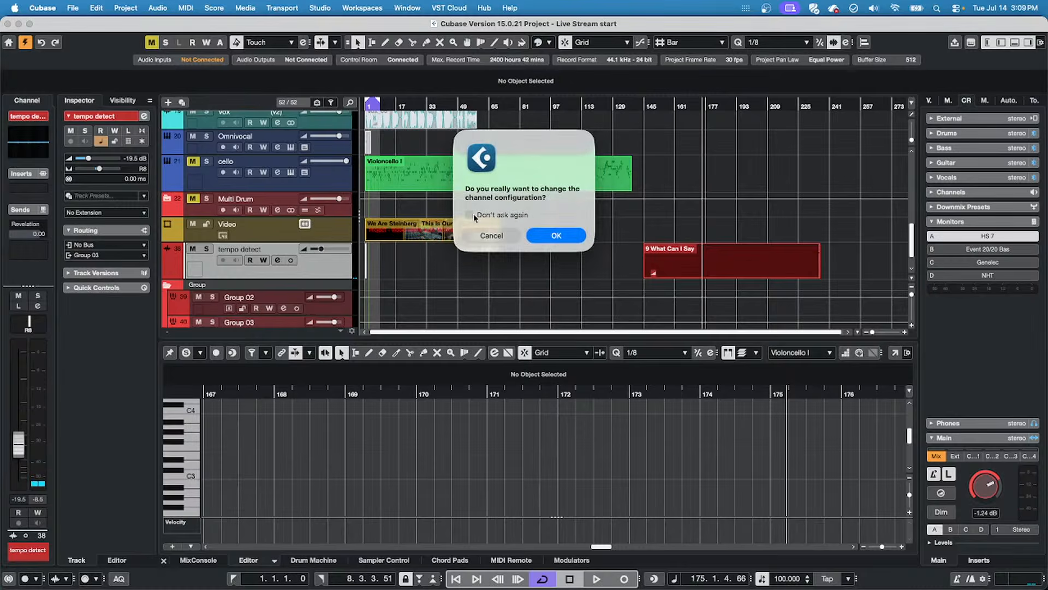
{"action": "left_click", "coordinate": [553, 235]}
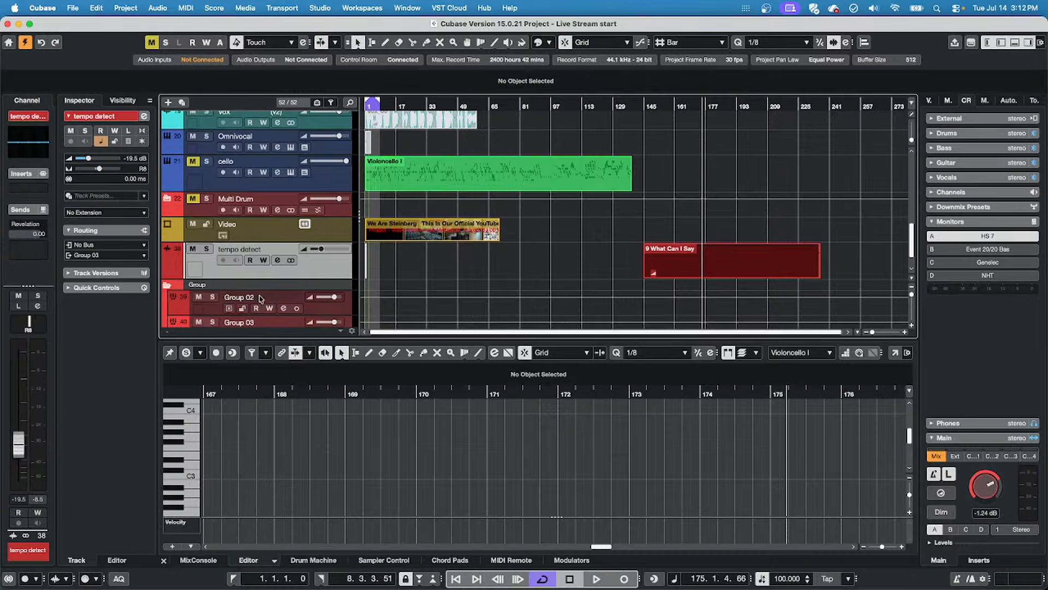
Switch to Safari, go to Steinberg's support site, and search the Help Center for HYPERSONIC.
{"action": "mouse_move", "coordinate": [75, 587]}
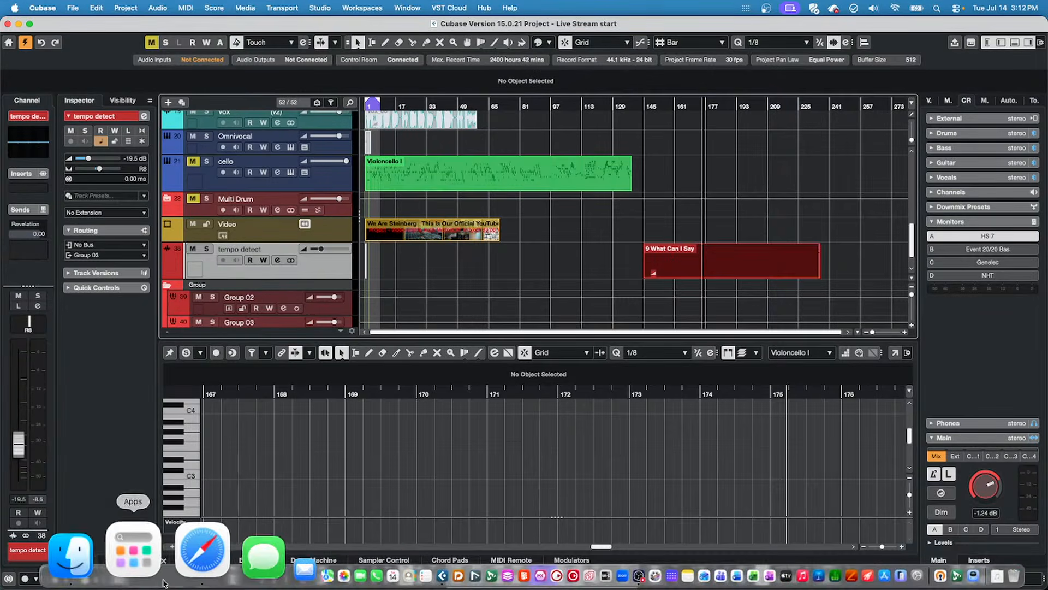
{"action": "left_click", "coordinate": [188, 551]}
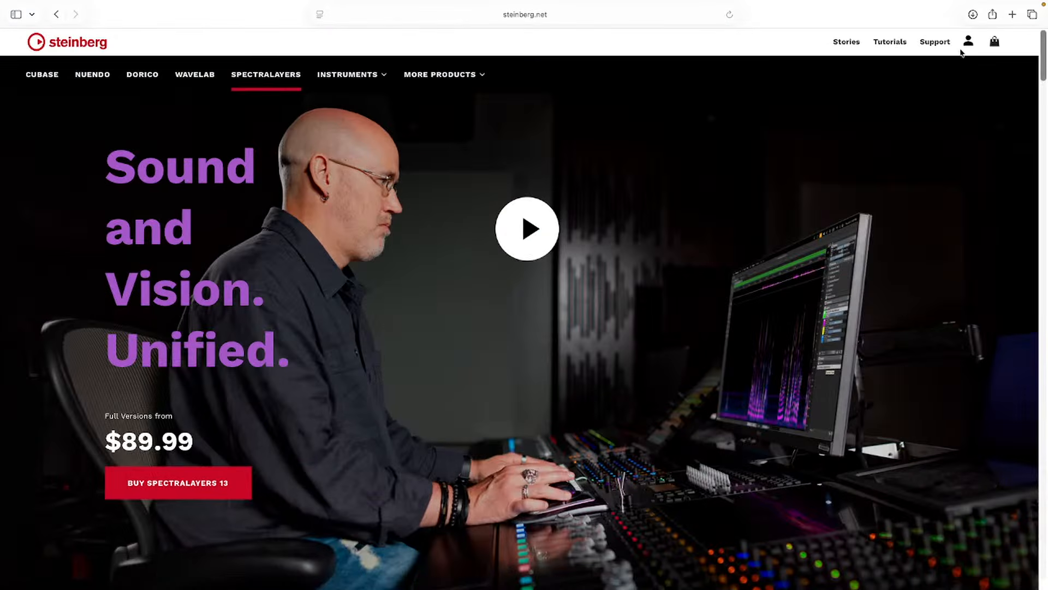
{"action": "left_click", "coordinate": [943, 46]}
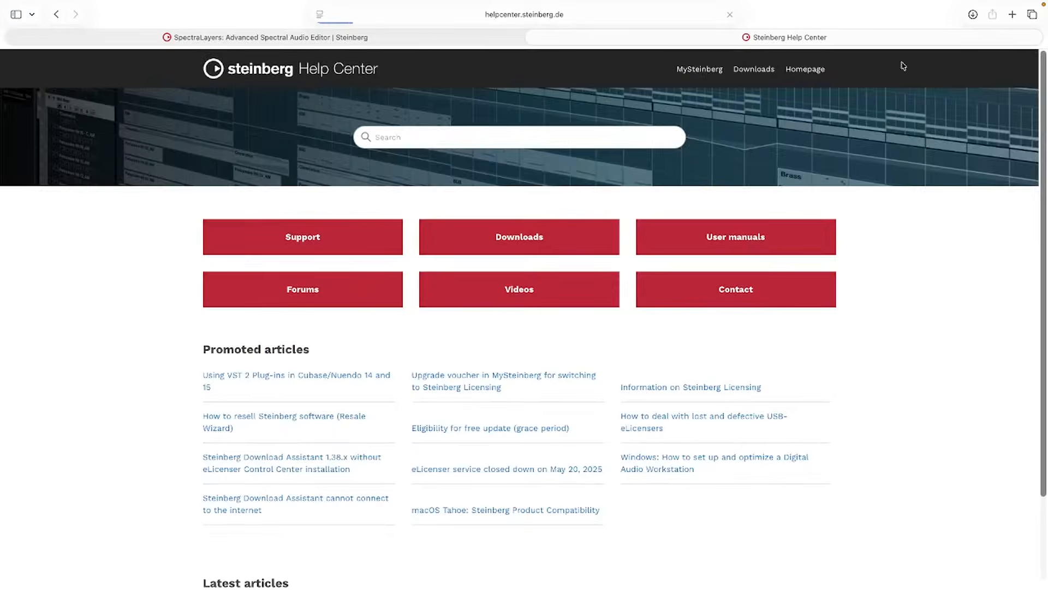
{"action": "left_click", "coordinate": [403, 142]}
{"action": "type", "text": "H"}
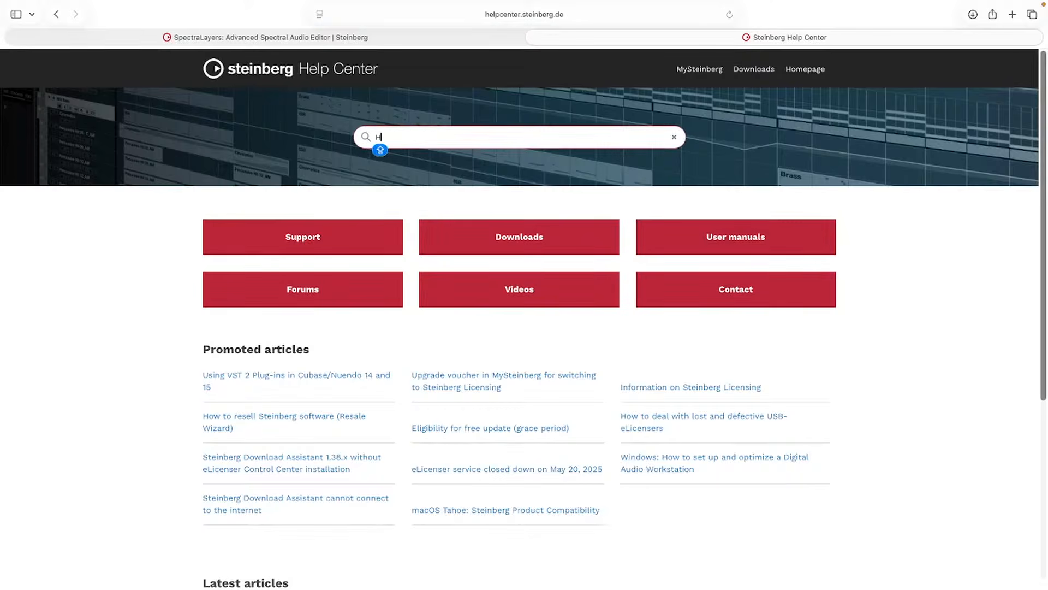
{"action": "type", "text": "YPERSONIC"}
{"action": "key", "text": "Return"}
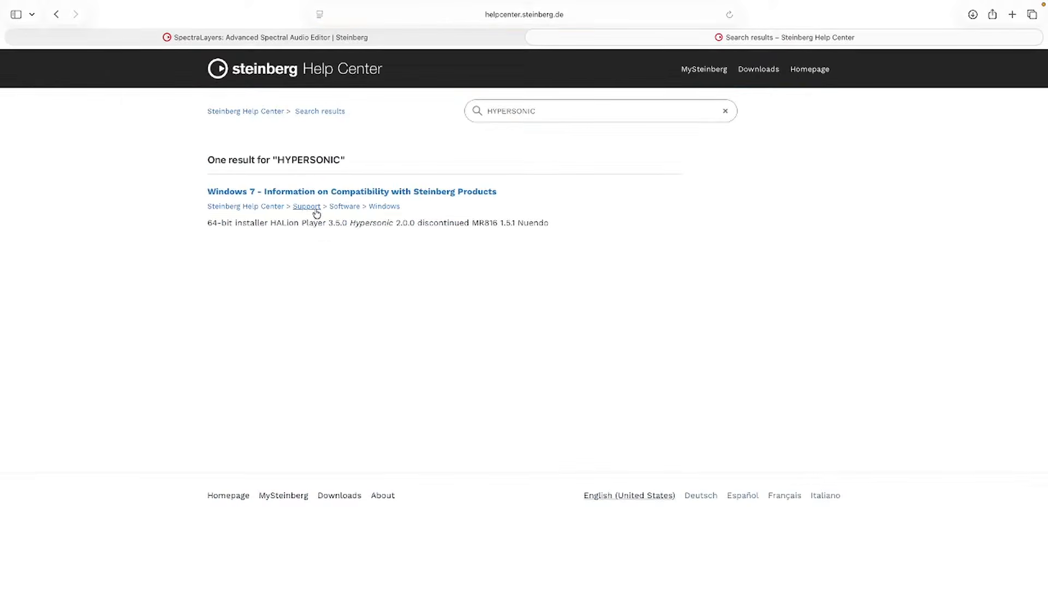
Open the Windows 7 compatibility article and examine its product table for the Hypersonic entry.
{"action": "left_click", "coordinate": [428, 193]}
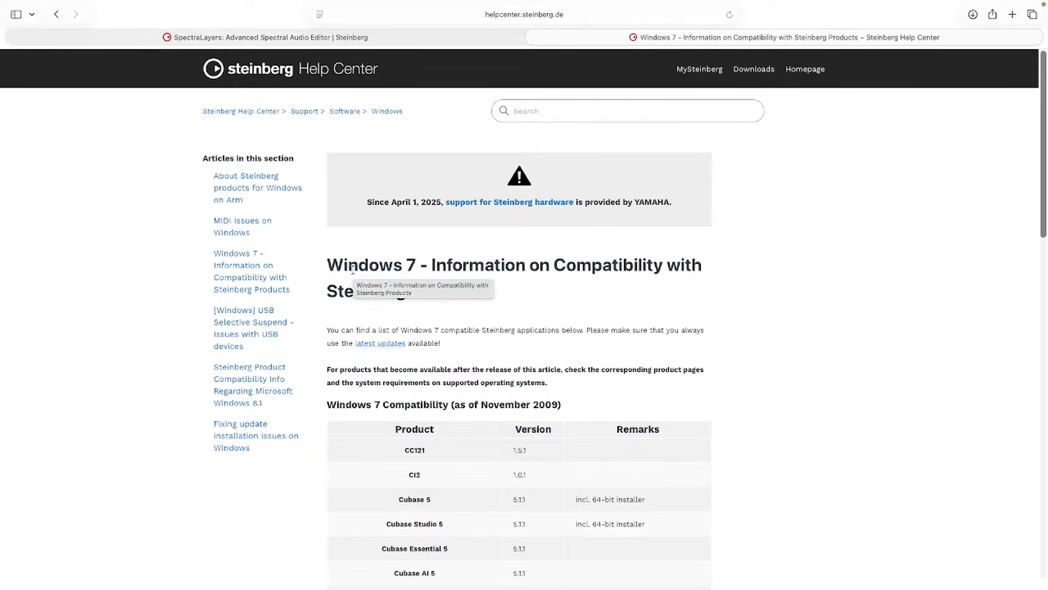
{"action": "scroll", "coordinate": [353, 268], "scroll_direction": "down", "scroll_amount": 10}
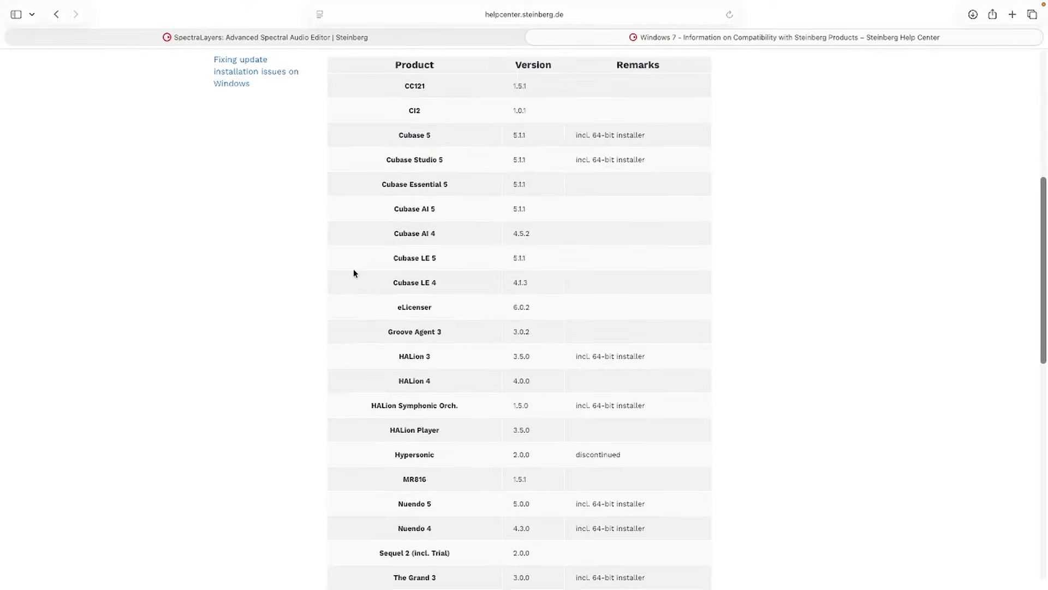
{"action": "scroll", "coordinate": [356, 267], "scroll_direction": "up", "scroll_amount": 10}
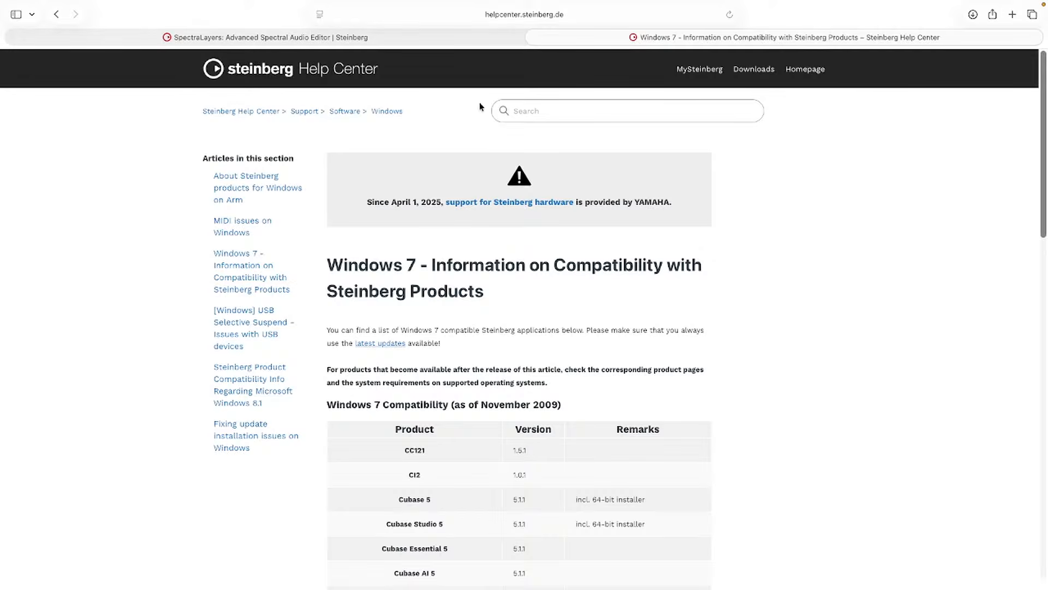
Go to the Help Center's Downloads article and open Steinberg's legacy and product-specific download pages.
{"action": "left_click", "coordinate": [762, 71]}
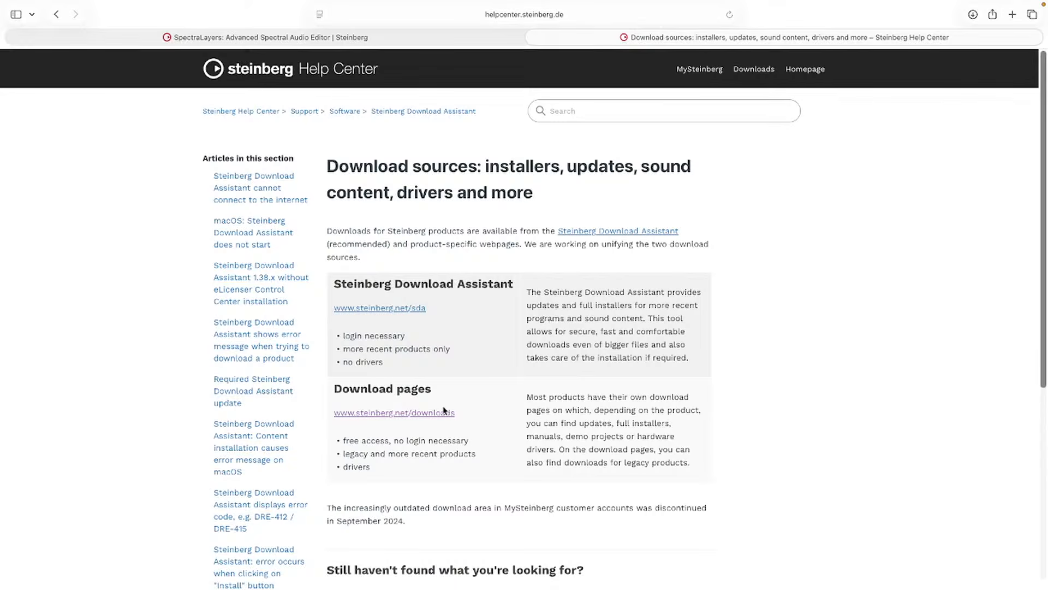
{"action": "scroll", "coordinate": [431, 413], "scroll_direction": "down", "scroll_amount": 5}
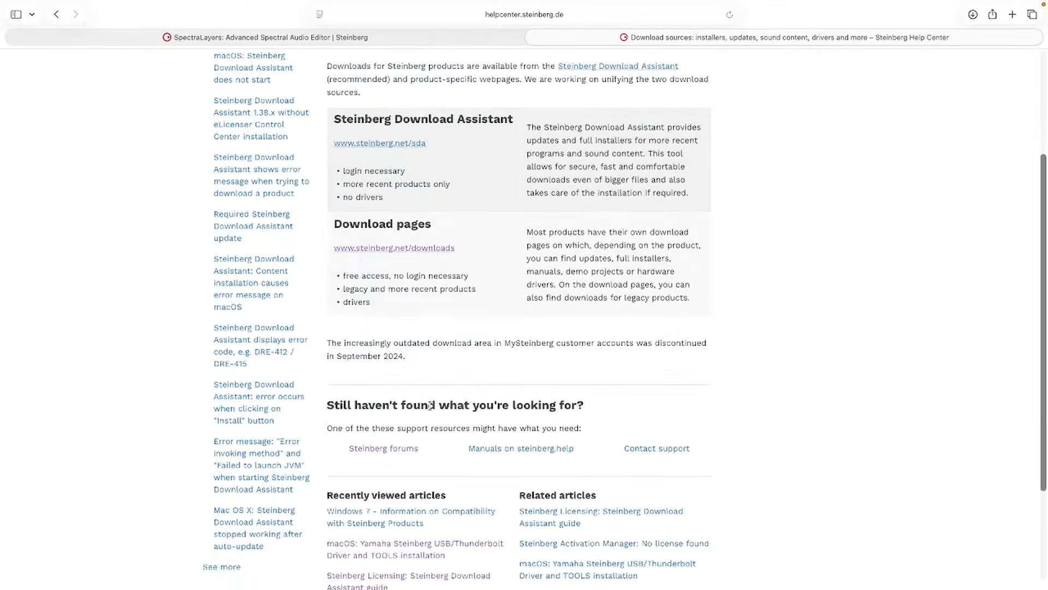
{"action": "left_click", "coordinate": [448, 243]}
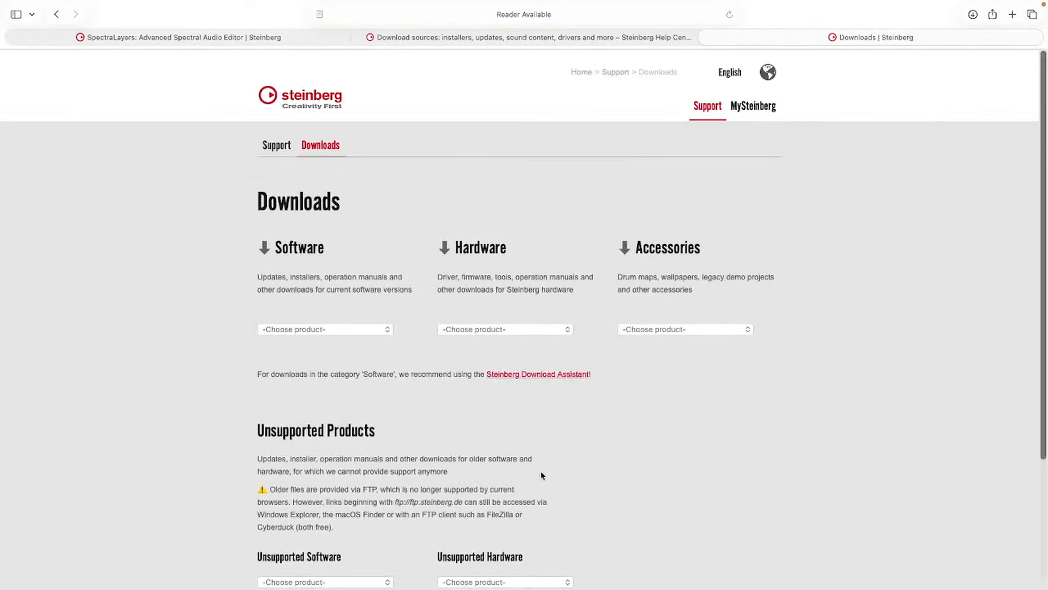
Choose Hypersonic from the unsupported software products and open the Hypersonic 2 downloads.
{"action": "scroll", "coordinate": [437, 417], "scroll_direction": "down", "scroll_amount": 3}
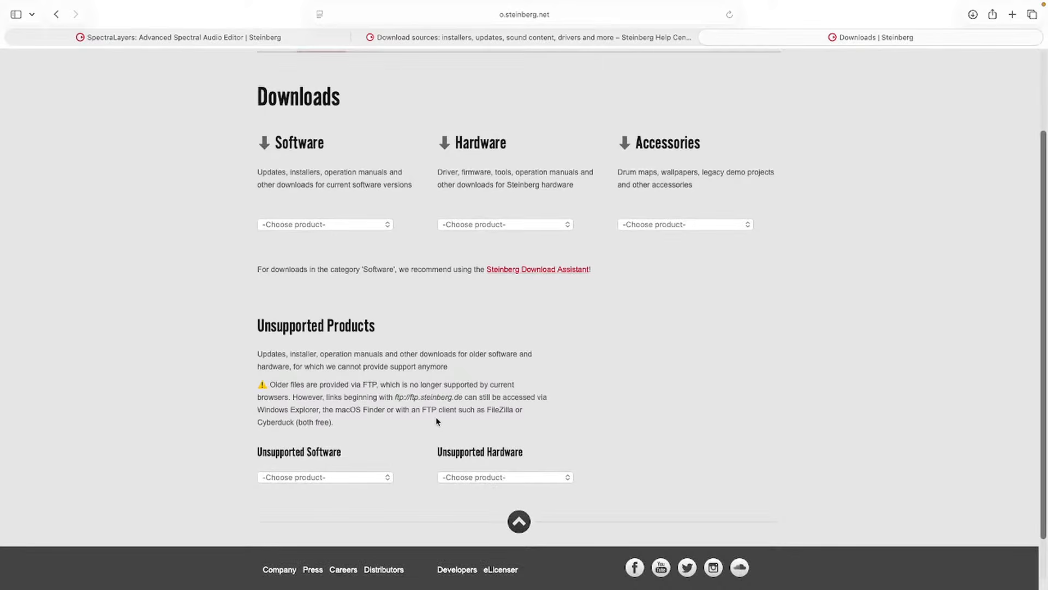
{"action": "left_click", "coordinate": [376, 478]}
{"action": "scroll", "coordinate": [363, 495], "scroll_direction": "down", "scroll_amount": 3}
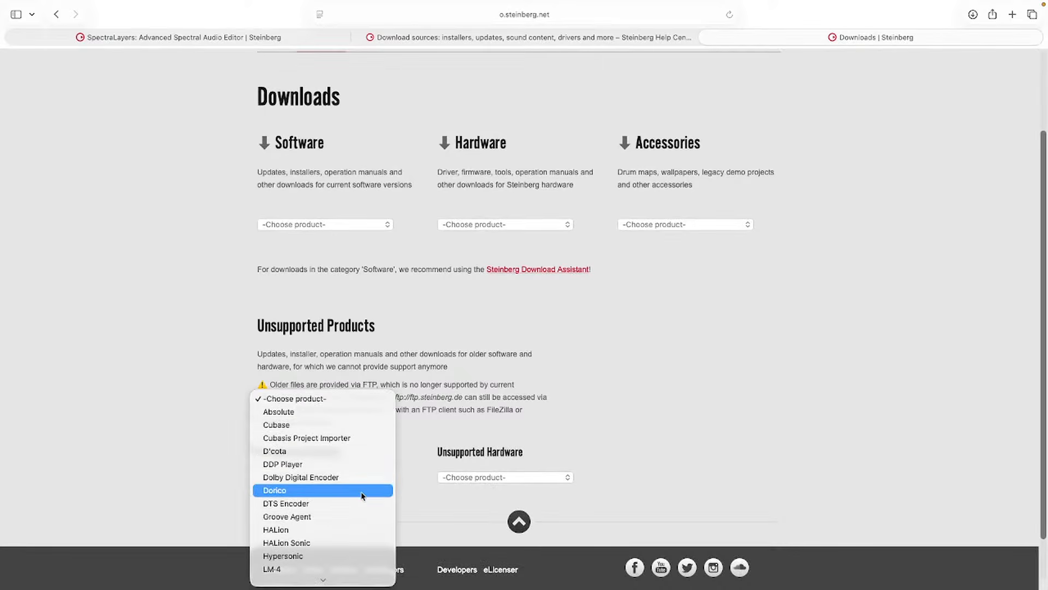
{"action": "scroll", "coordinate": [363, 496], "scroll_direction": "down", "scroll_amount": 3}
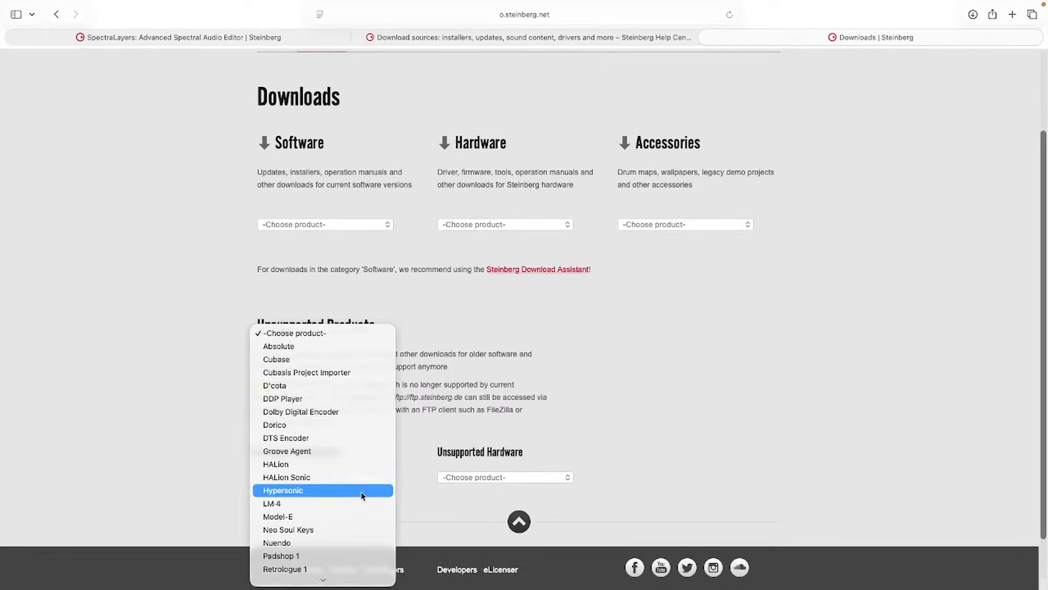
{"action": "left_click", "coordinate": [304, 492]}
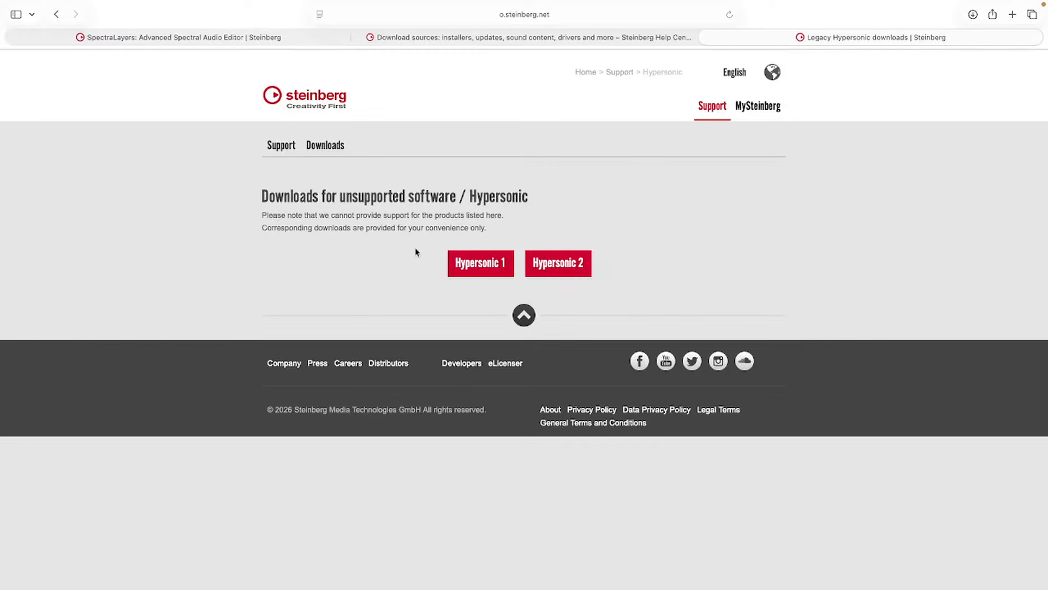
{"action": "left_click", "coordinate": [566, 267]}
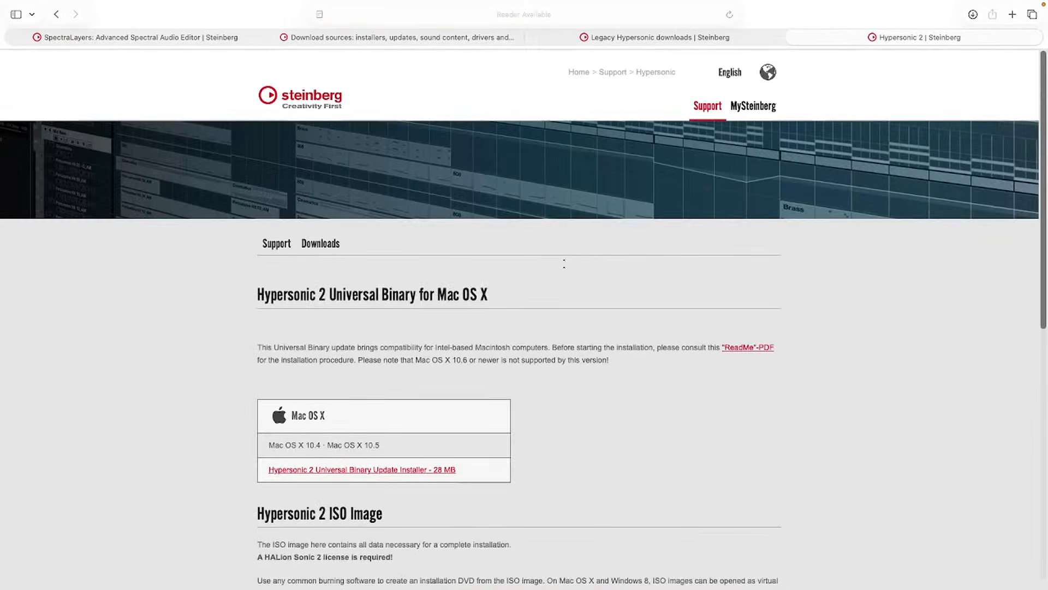
Examine the Hypersonic 2 page's Mac OS X update, ISO image installer, system requirements and documentation entries.
{"action": "scroll", "coordinate": [543, 347], "scroll_direction": "down", "scroll_amount": 5}
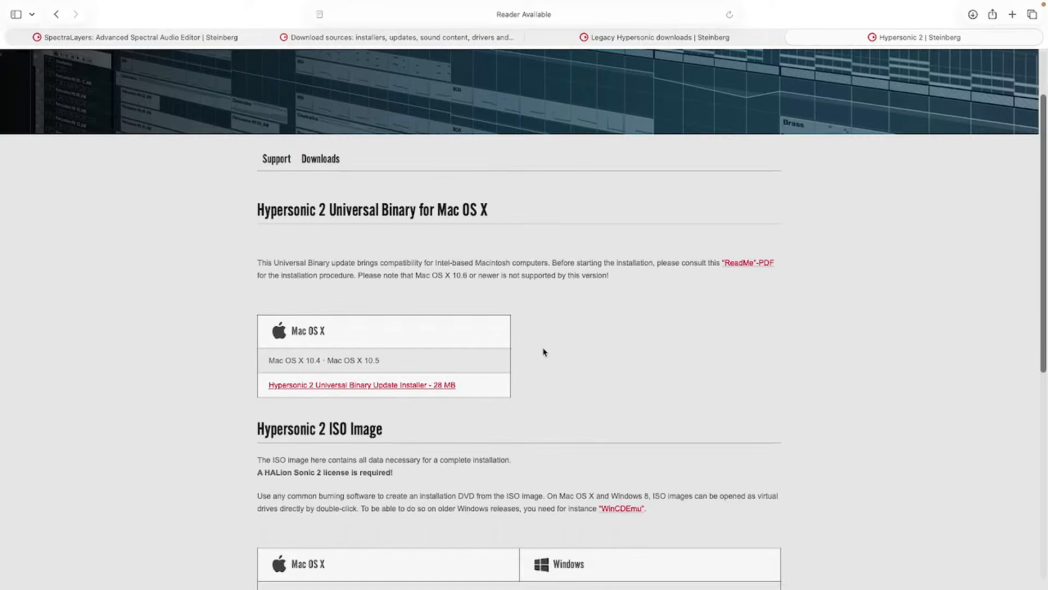
{"action": "scroll", "coordinate": [544, 352], "scroll_direction": "down", "scroll_amount": 2}
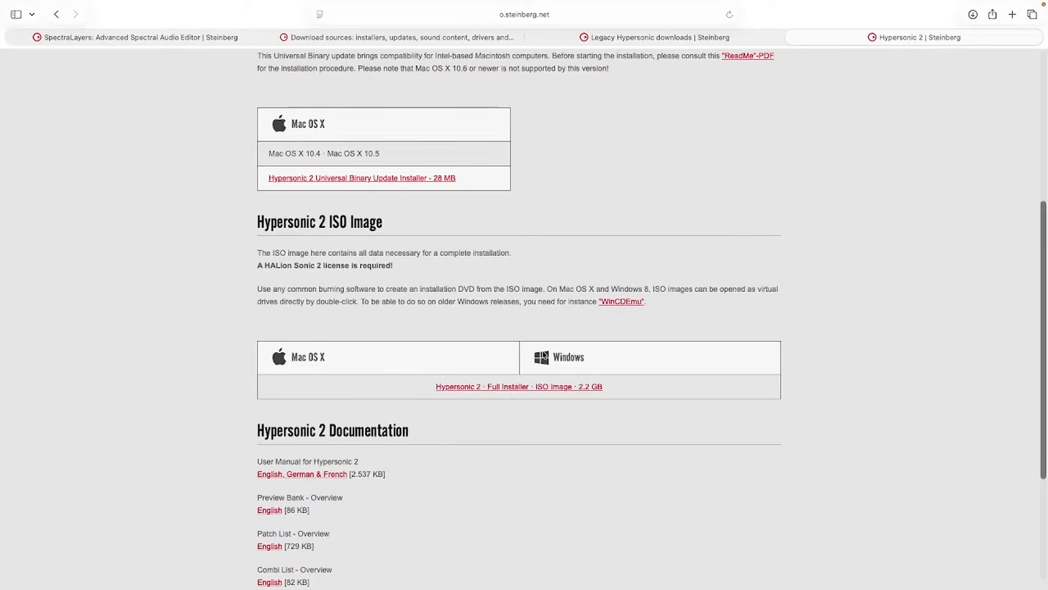
{"action": "scroll", "coordinate": [543, 355], "scroll_direction": "down", "scroll_amount": 4}
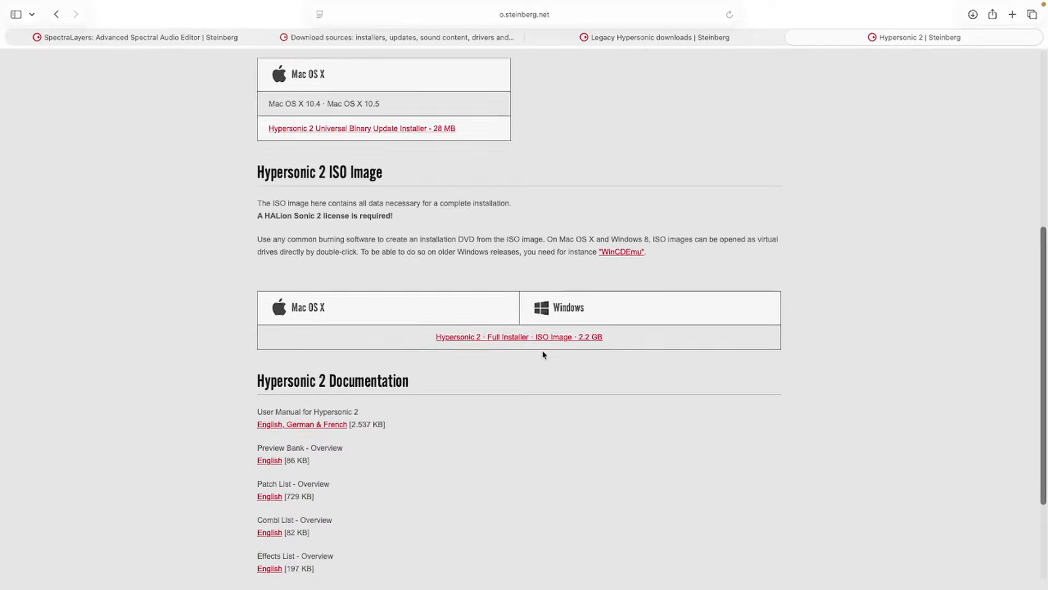
{"action": "scroll", "coordinate": [542, 355], "scroll_direction": "up", "scroll_amount": 2}
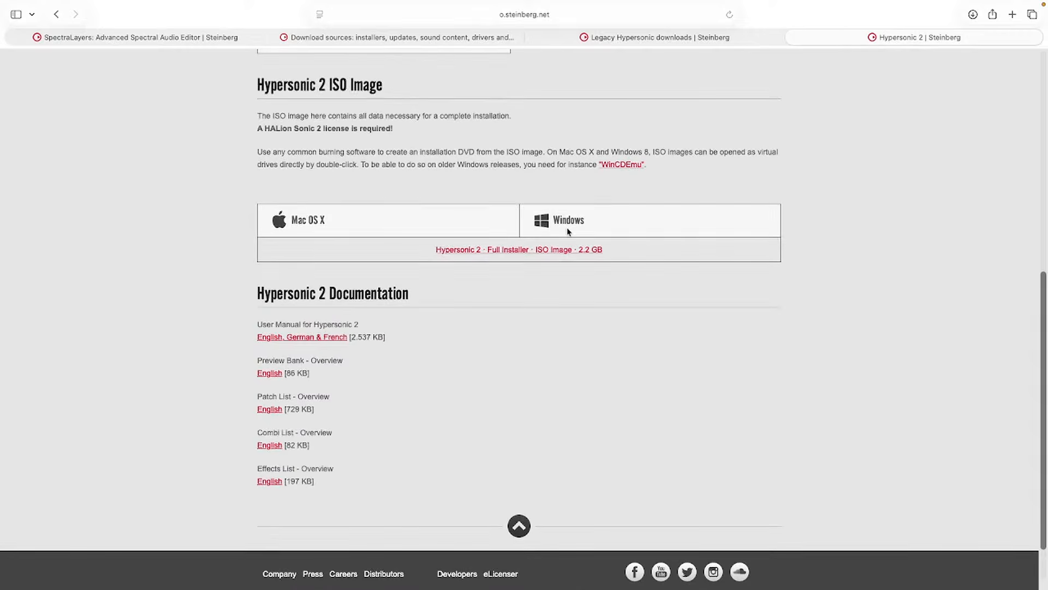
{"action": "scroll", "coordinate": [567, 230], "scroll_direction": "up", "scroll_amount": 1}
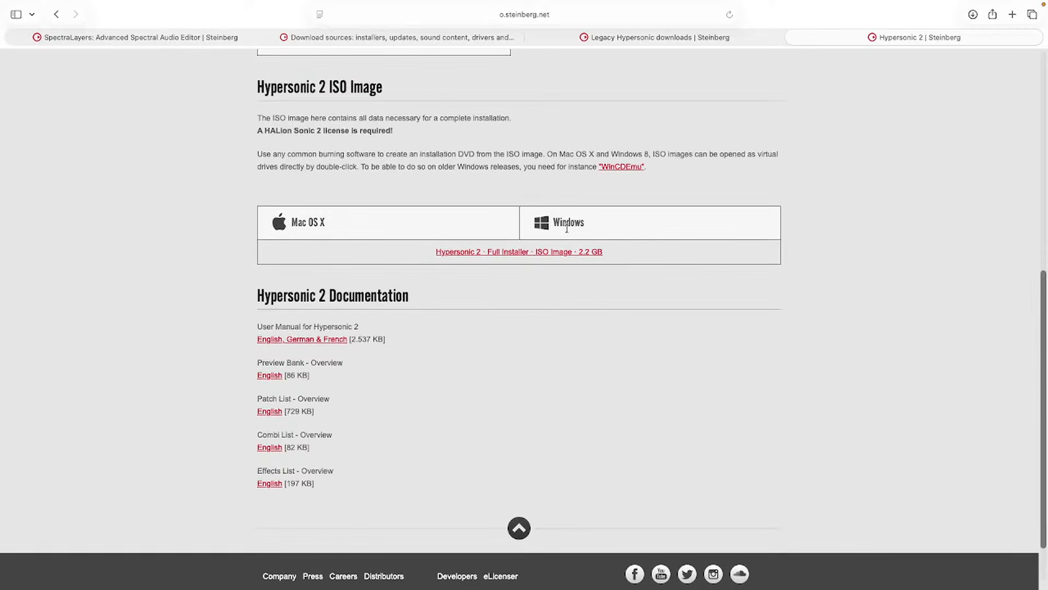
{"action": "scroll", "coordinate": [519, 267], "scroll_direction": "up", "scroll_amount": 3}
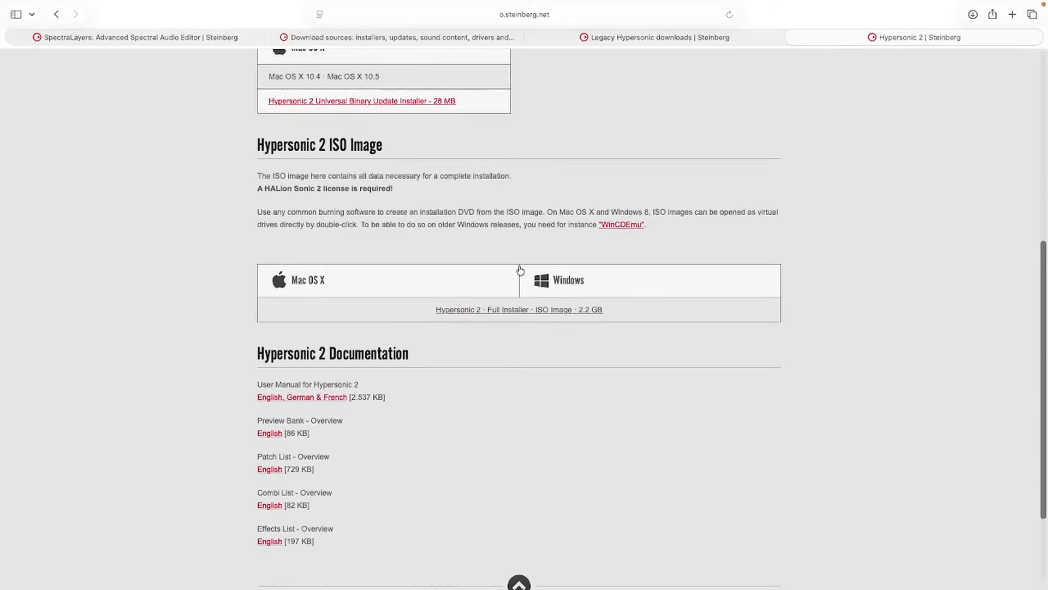
{"action": "scroll", "coordinate": [519, 267], "scroll_direction": "up", "scroll_amount": 2}
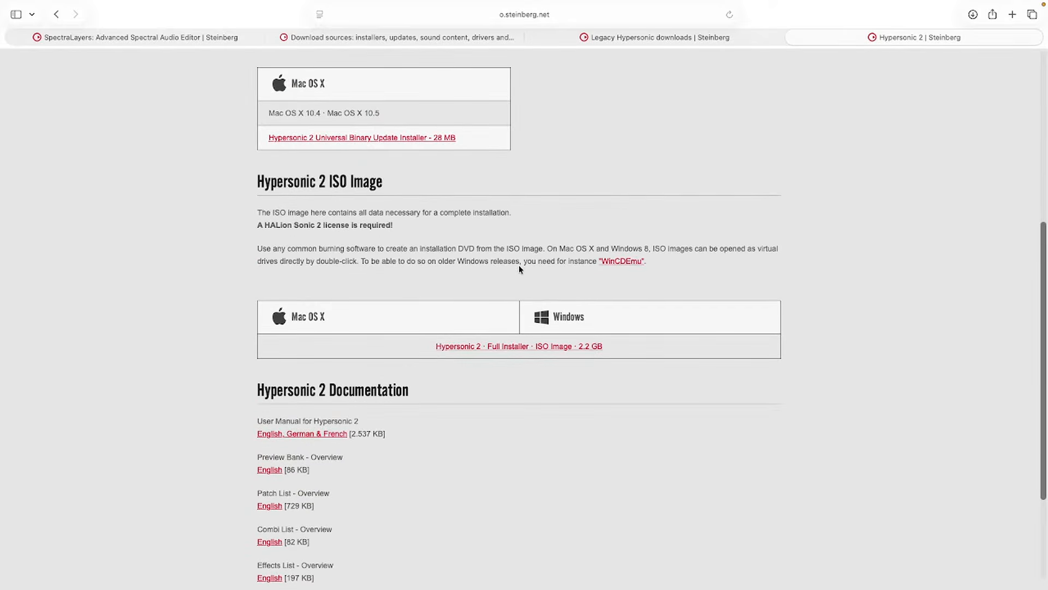
{"action": "scroll", "coordinate": [516, 332], "scroll_direction": "down", "scroll_amount": 5}
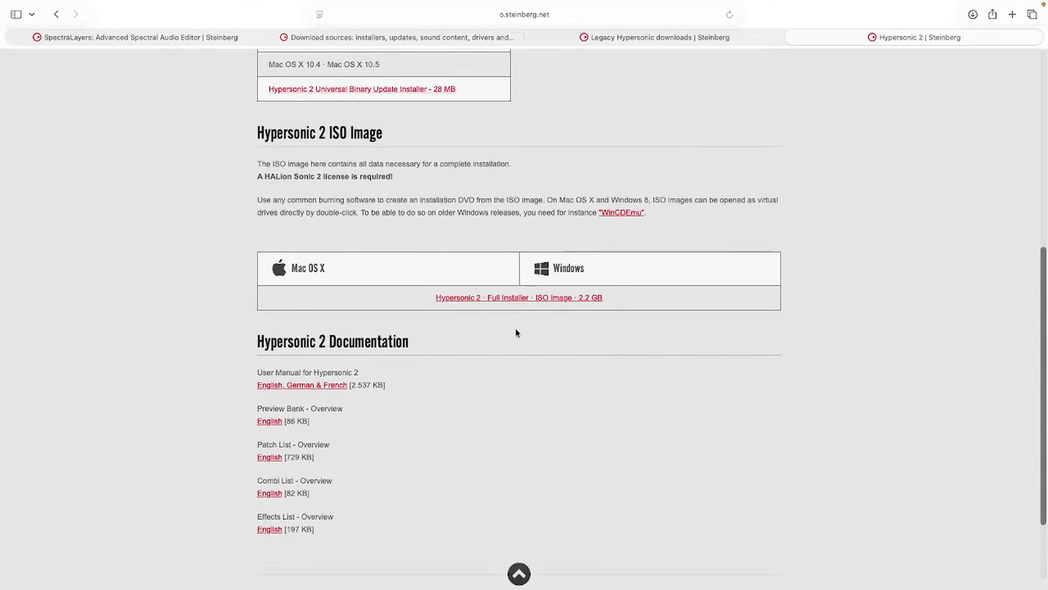
{"action": "scroll", "coordinate": [515, 332], "scroll_direction": "up", "scroll_amount": 15}
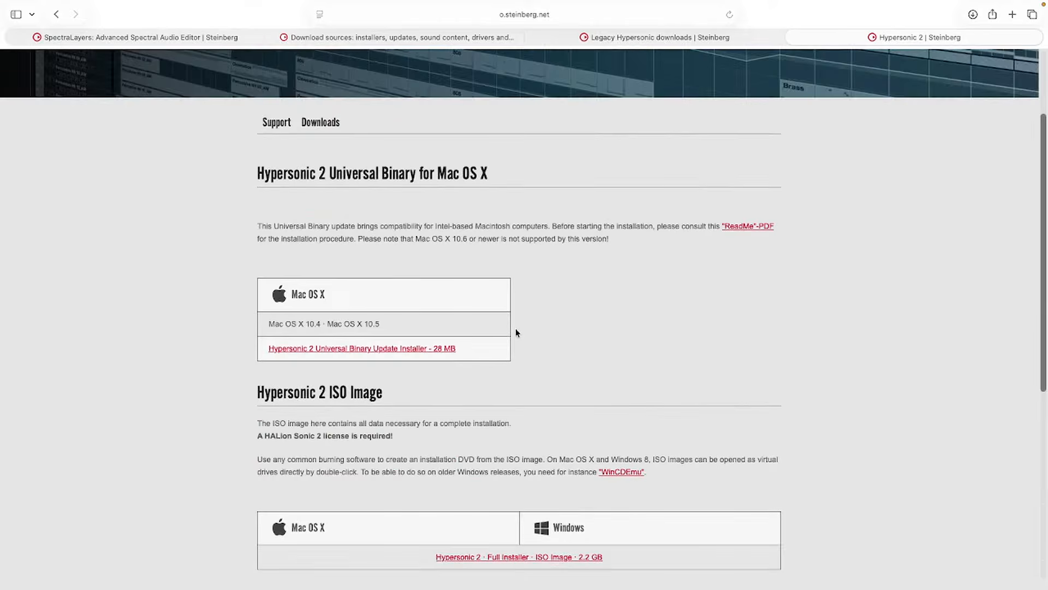
Search Google for "HYPERSONIC 2 64bit" and expand the full AI Overview.
{"action": "left_click", "coordinate": [589, 24]}
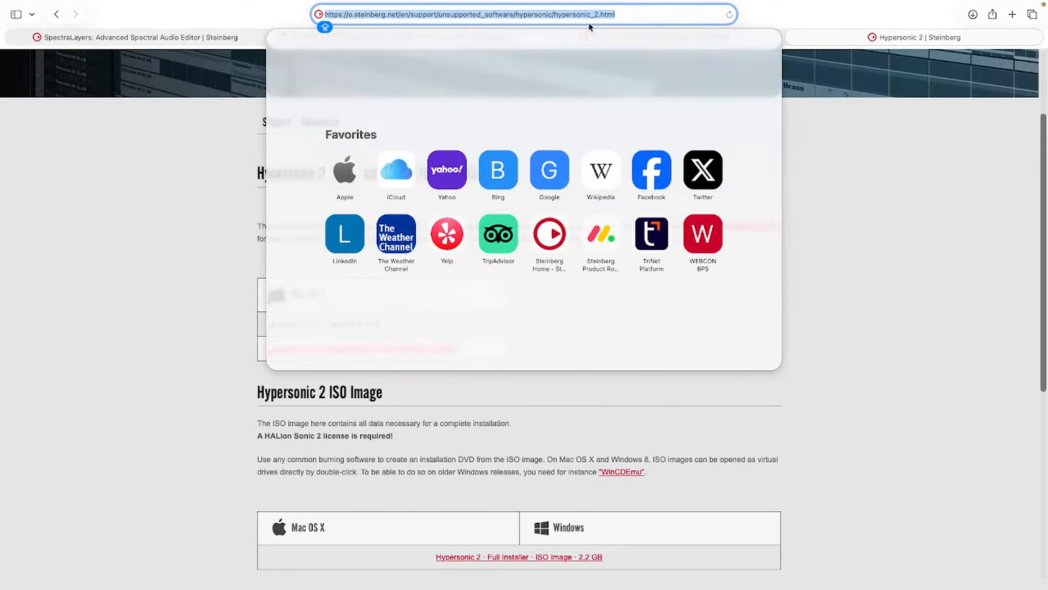
{"action": "type", "text": "HYPE"}
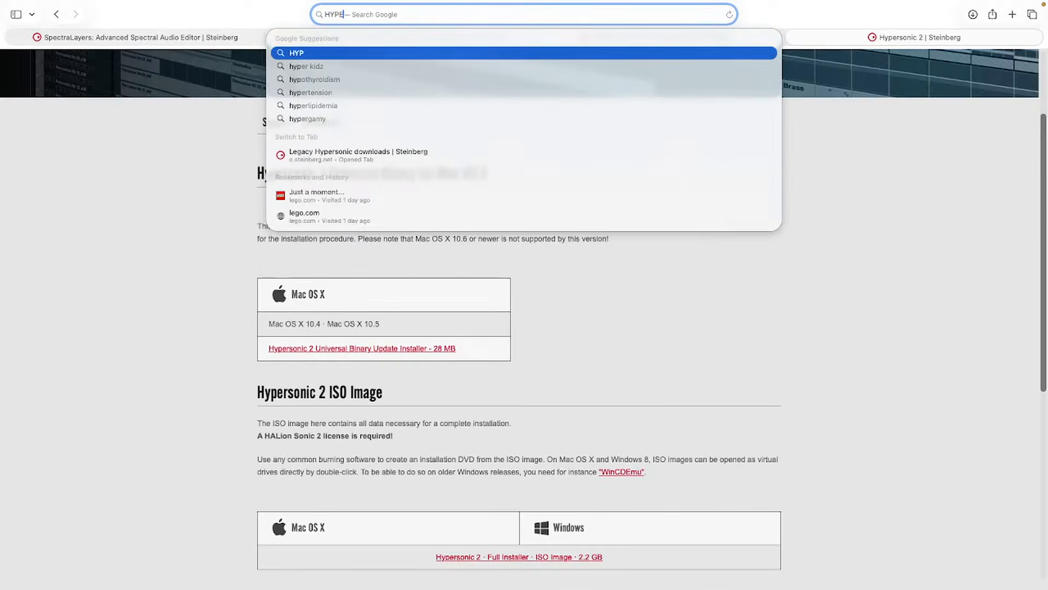
{"action": "type", "text": "RSONIC 2"}
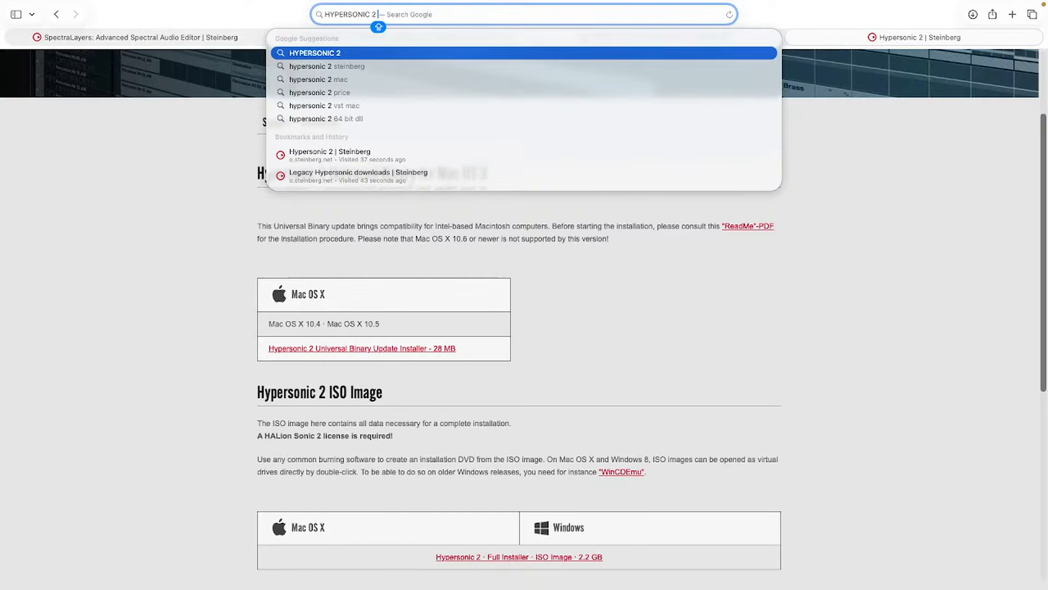
{"action": "key", "text": "BackSpace"}
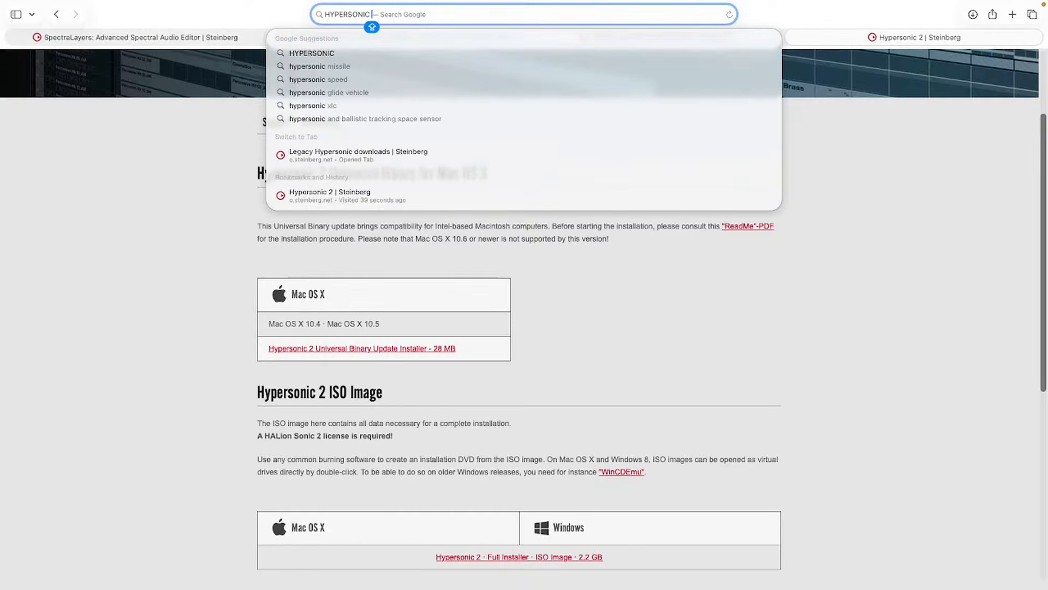
{"action": "type", "text": "2"}
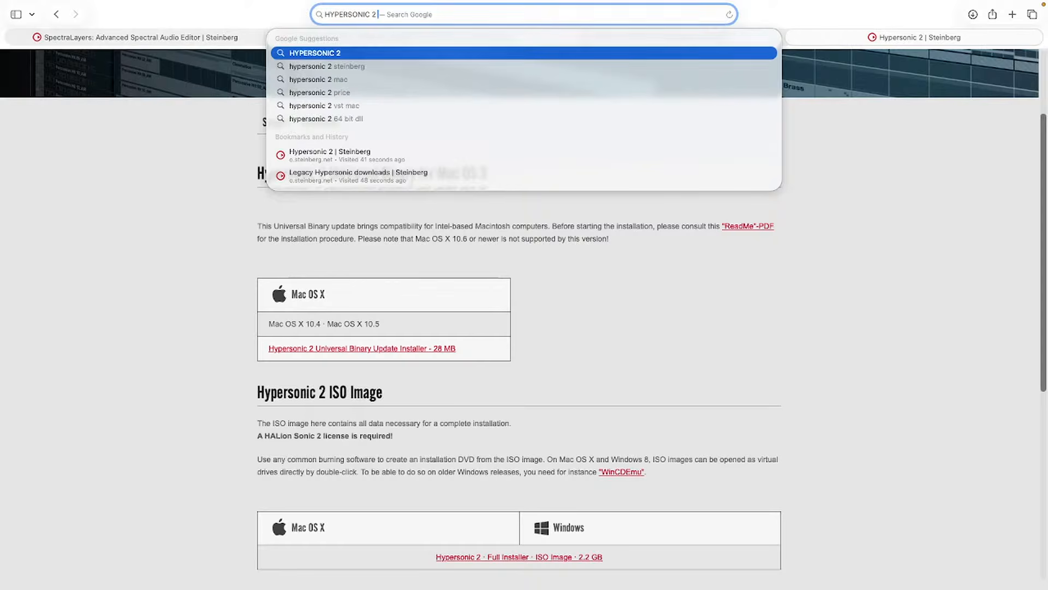
{"action": "type", "text": " 64bit"}
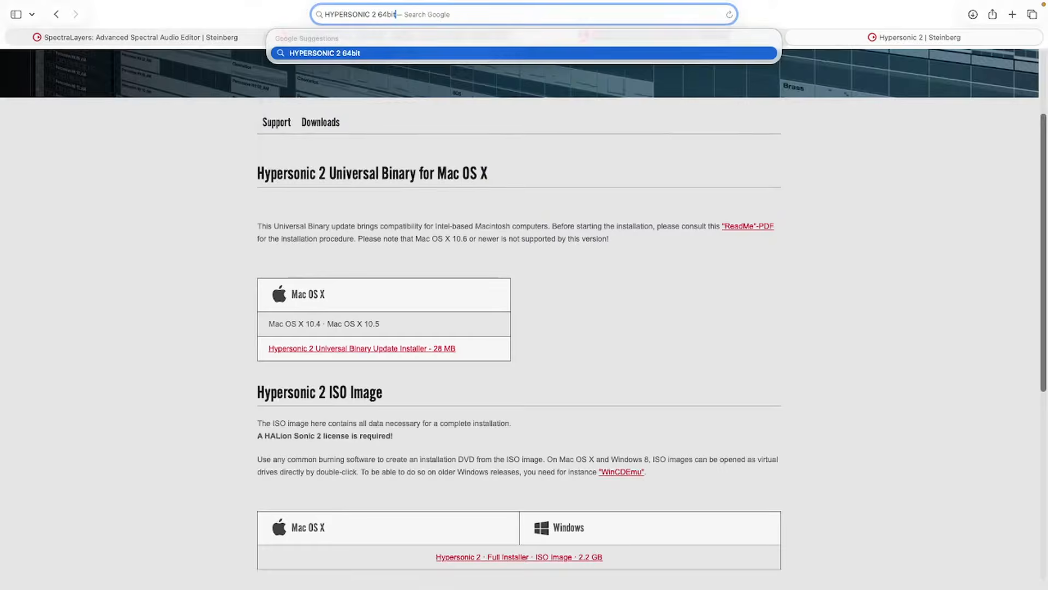
{"action": "key", "text": "Return"}
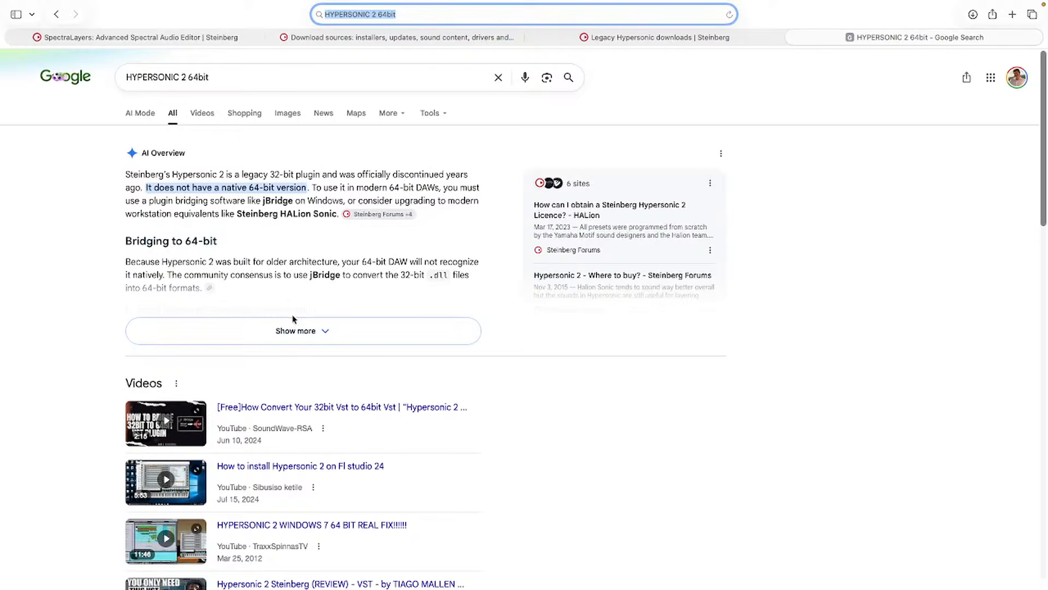
{"action": "left_click", "coordinate": [281, 330]}
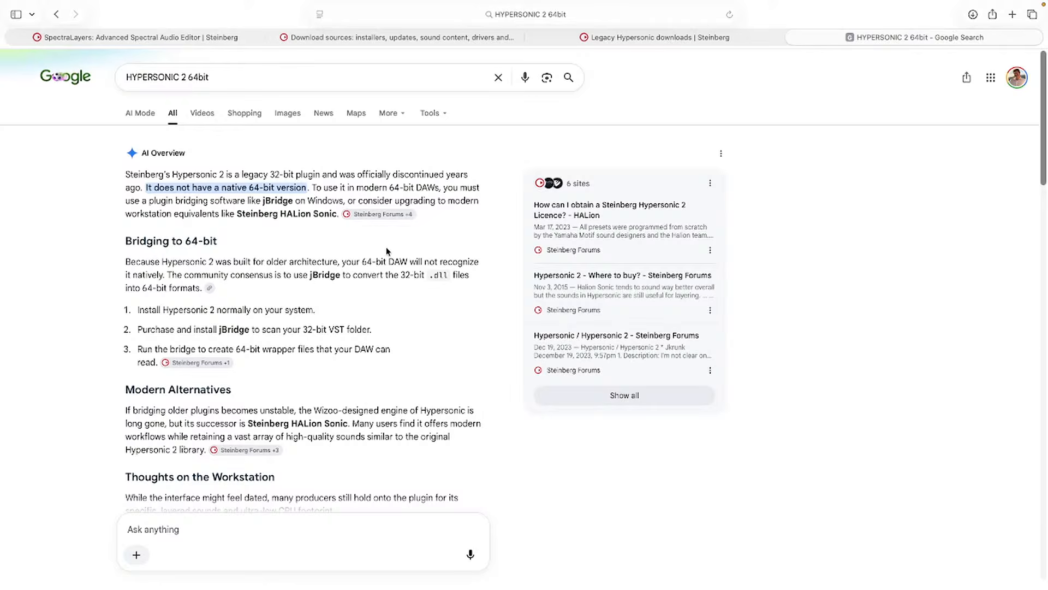
Switch to Cubase, bring up the Audio Alignment Panel and close it again.
{"action": "key", "text": "super+Tab"}
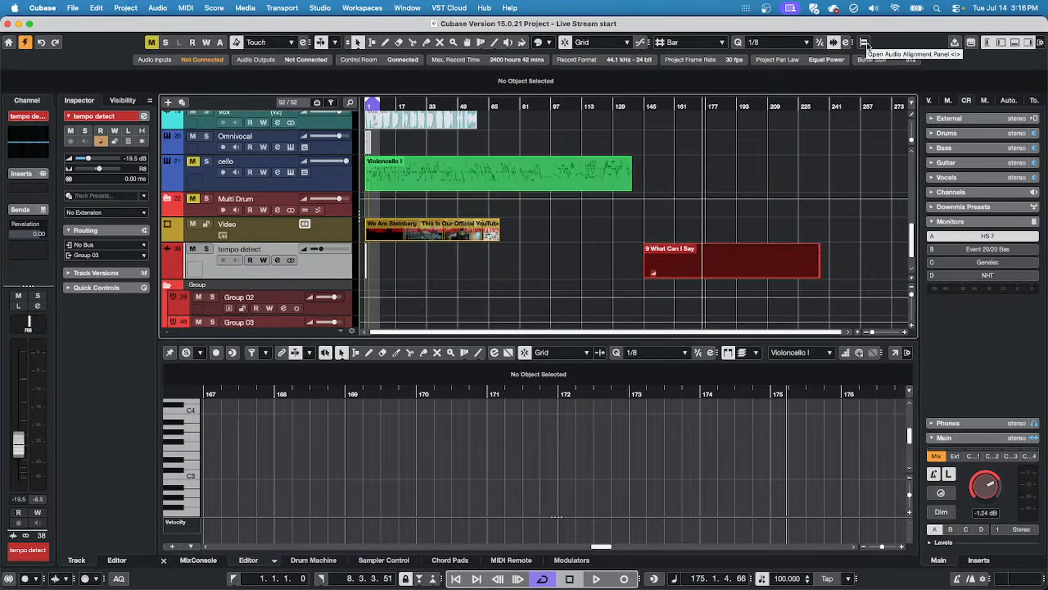
{"action": "left_click", "coordinate": [866, 42]}
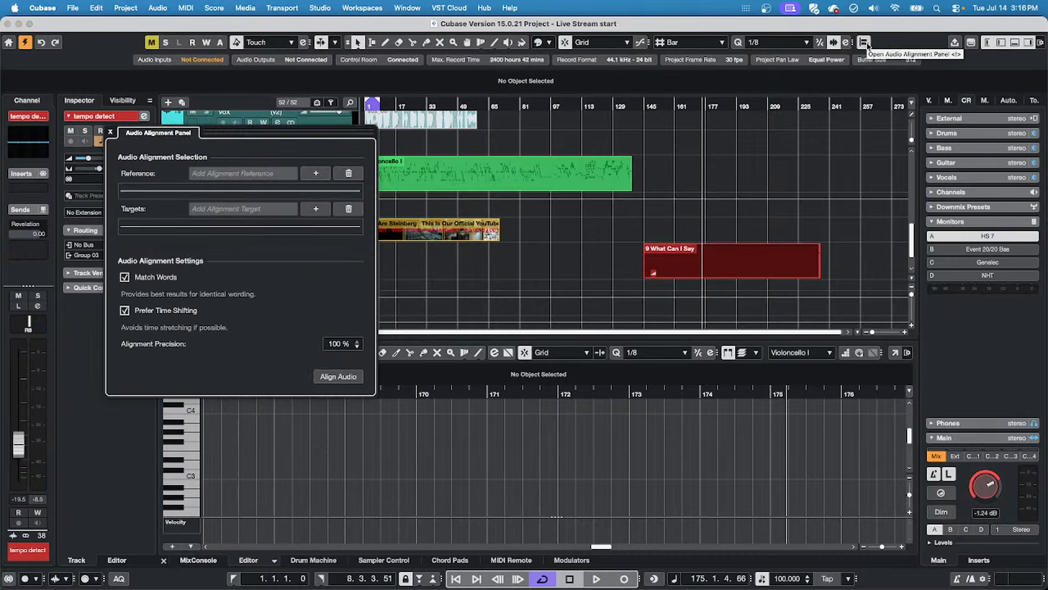
{"action": "left_click", "coordinate": [865, 43]}
{"action": "right_click", "coordinate": [875, 45]}
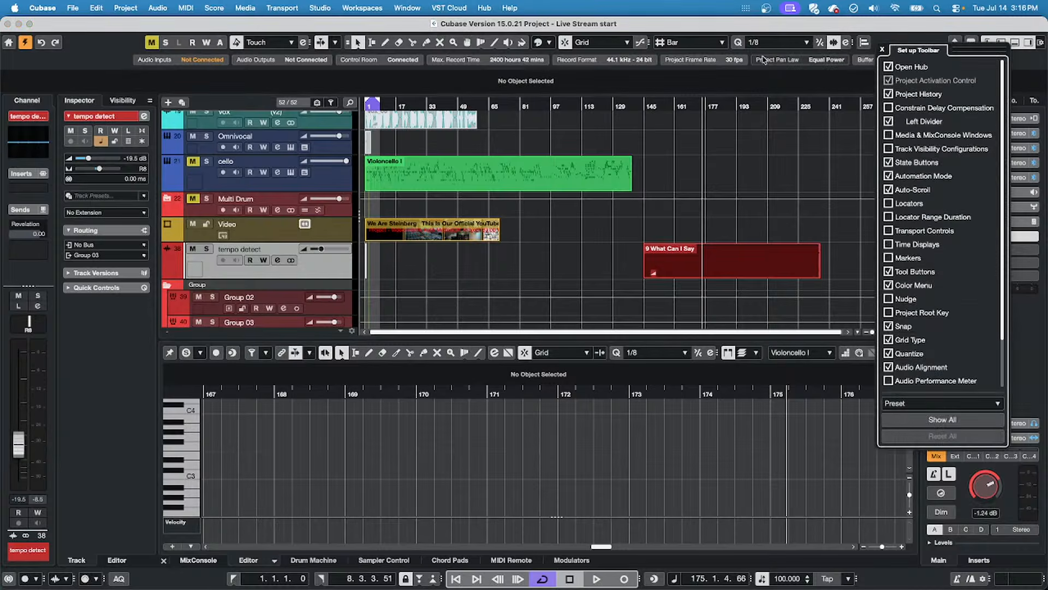
{"action": "left_click", "coordinate": [800, 59]}
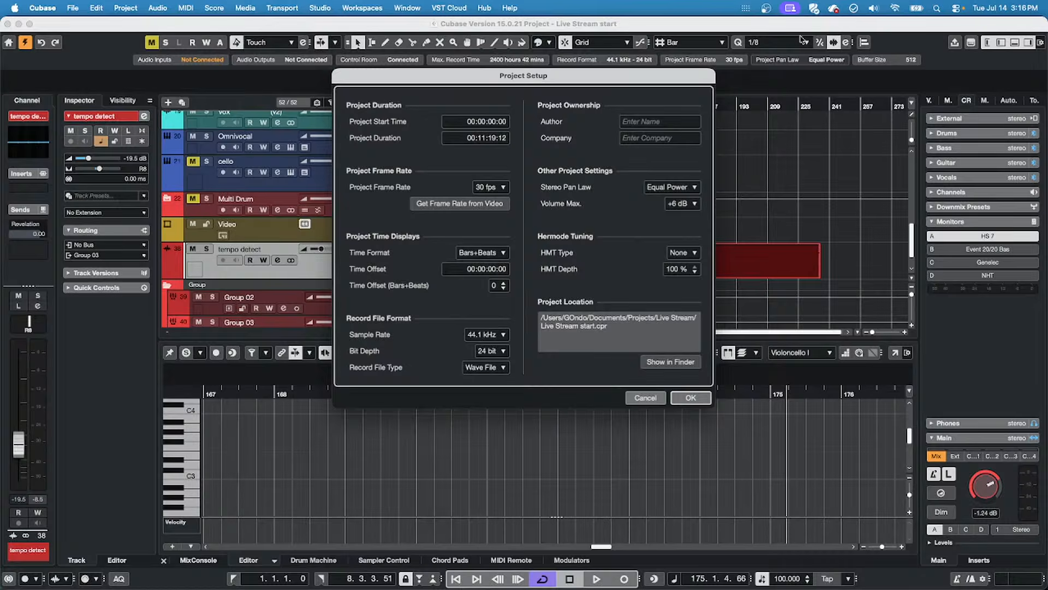
{"action": "left_click", "coordinate": [645, 398]}
Toggle Audio Alignment off and on repeatedly in the project toolbar setup, leave it enabled, and close the setup.
{"action": "right_click", "coordinate": [902, 48]}
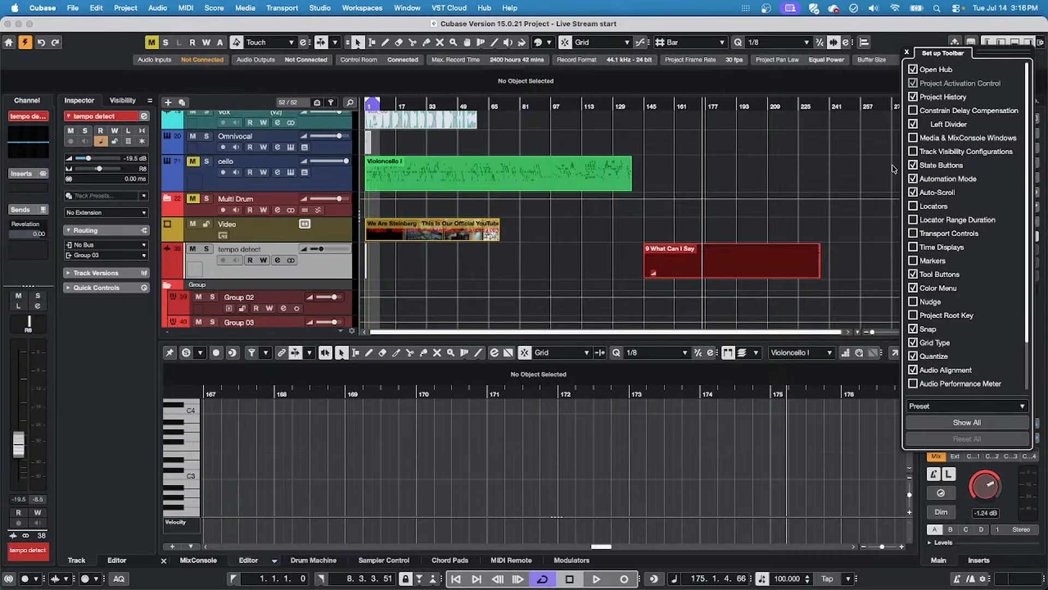
{"action": "left_click", "coordinate": [912, 370]}
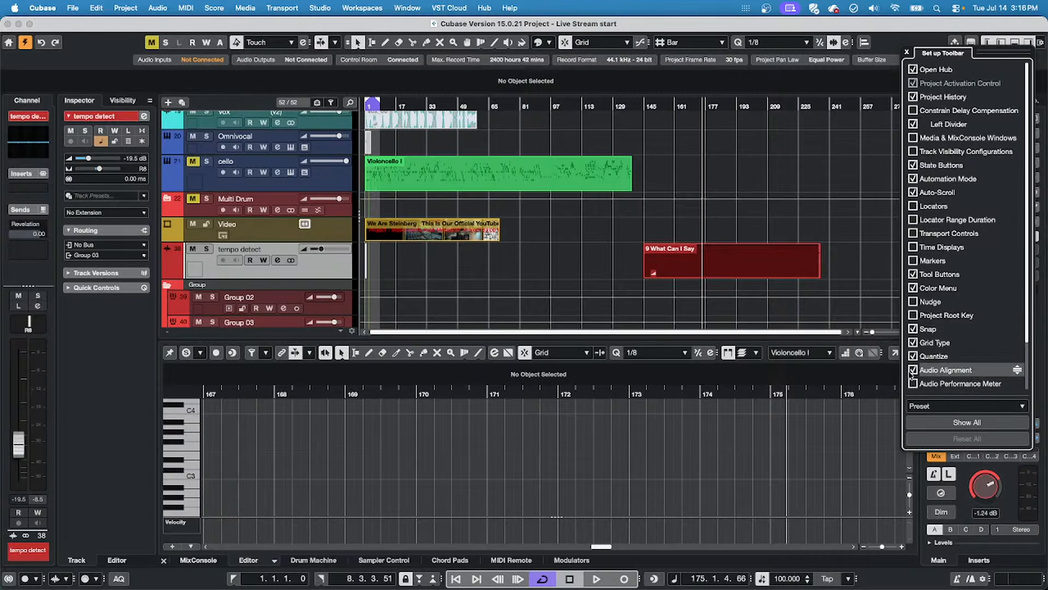
{"action": "left_click", "coordinate": [912, 370]}
{"action": "left_click", "coordinate": [913, 370]}
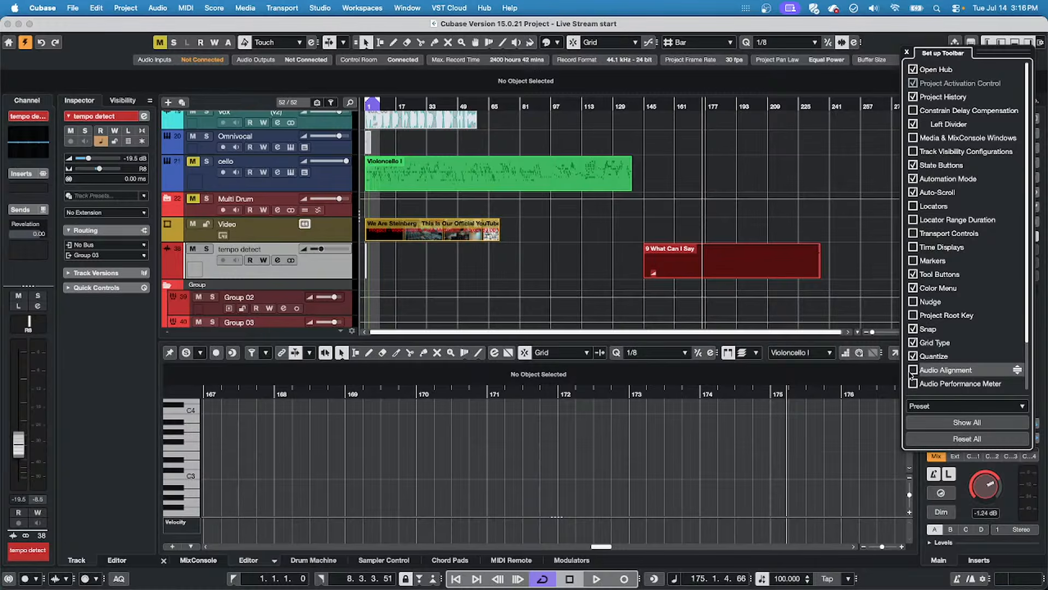
{"action": "left_click", "coordinate": [913, 370]}
{"action": "left_click", "coordinate": [913, 370]}
{"action": "left_click", "coordinate": [913, 370]}
{"action": "left_click", "coordinate": [913, 371]}
{"action": "left_click", "coordinate": [912, 370]}
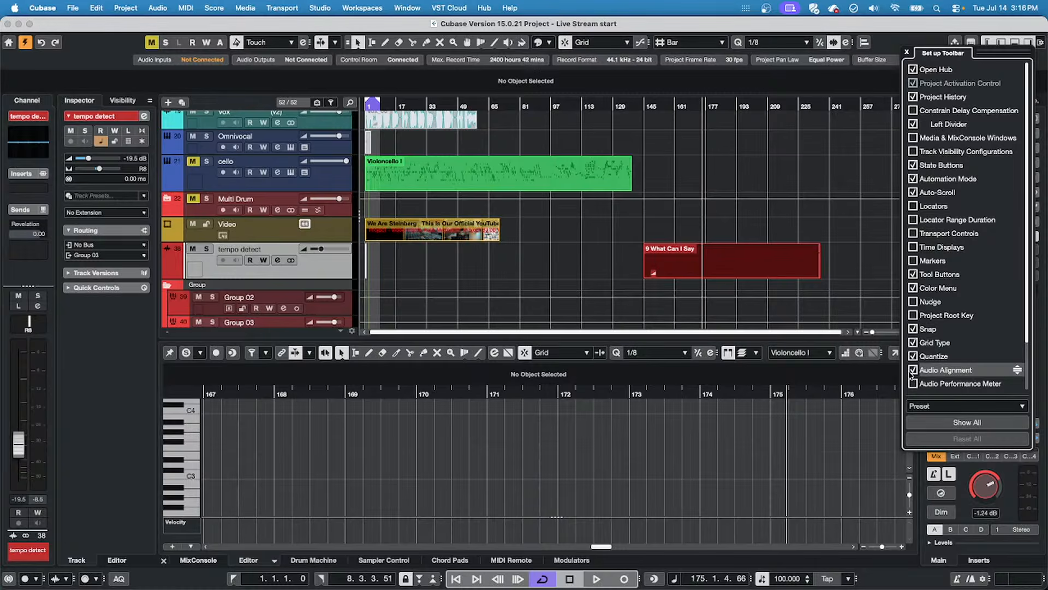
{"action": "left_click", "coordinate": [913, 371]}
{"action": "left_click", "coordinate": [912, 370]}
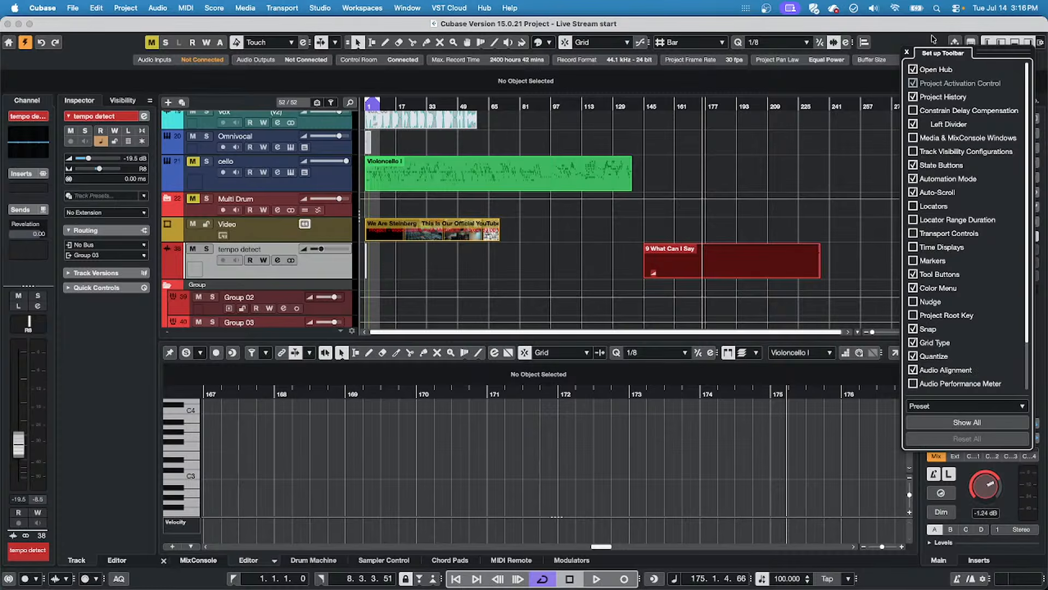
{"action": "left_click", "coordinate": [905, 53]}
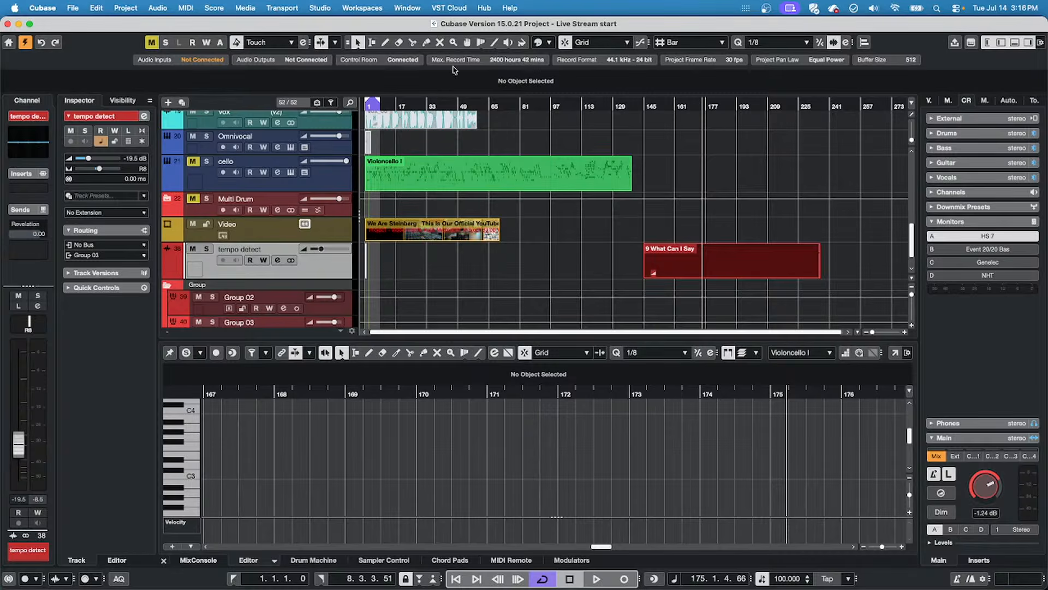
Add an instrument track using HALion Sonic with Stereo Out routing and bring its plug-in window fully into view.
{"action": "right_click", "coordinate": [326, 273]}
{"action": "mouse_move", "coordinate": [327, 276]}
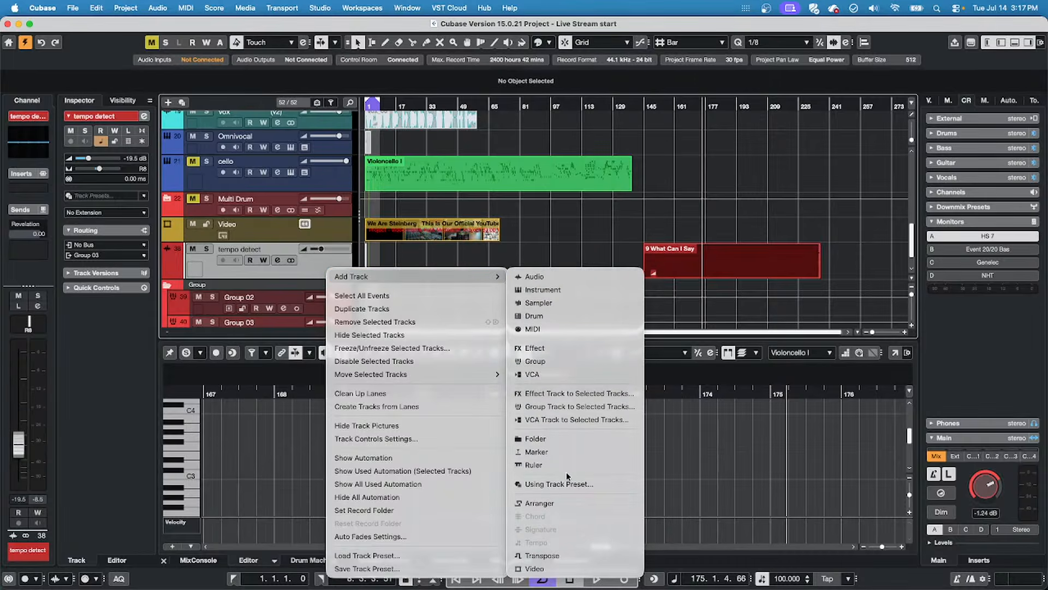
{"action": "left_click", "coordinate": [618, 291]}
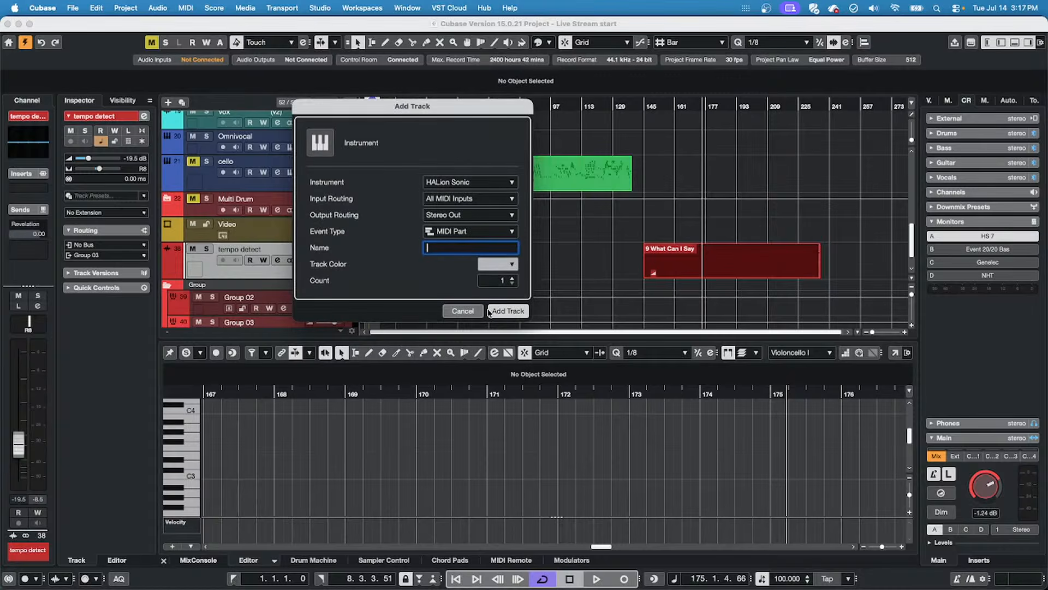
{"action": "left_click", "coordinate": [583, 319]}
{"action": "key", "text": "Return"}
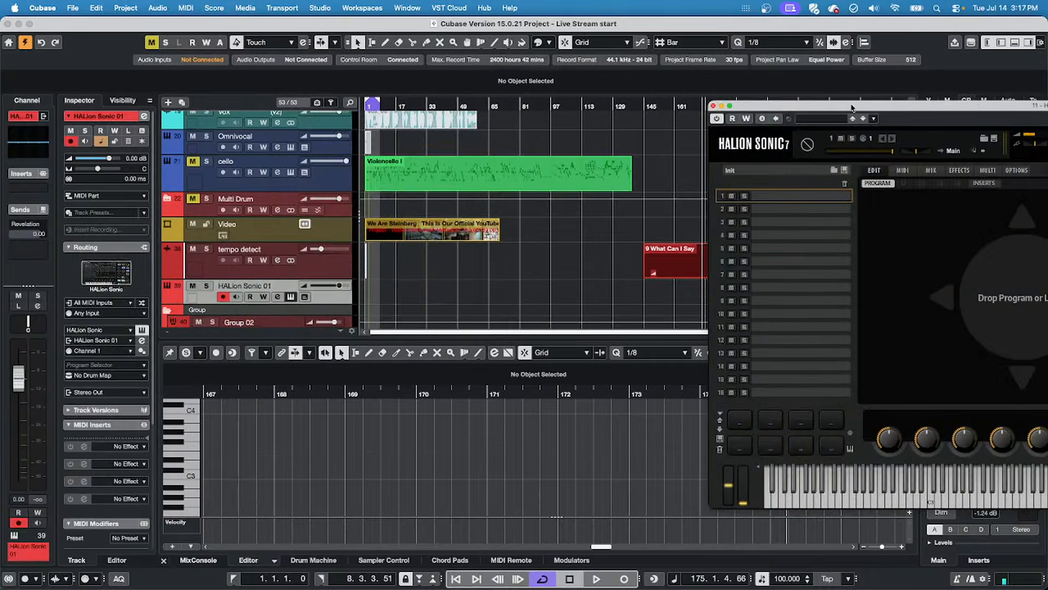
{"action": "left_click_drag", "start_coordinate": [844, 90], "coordinate": [309, 92]}
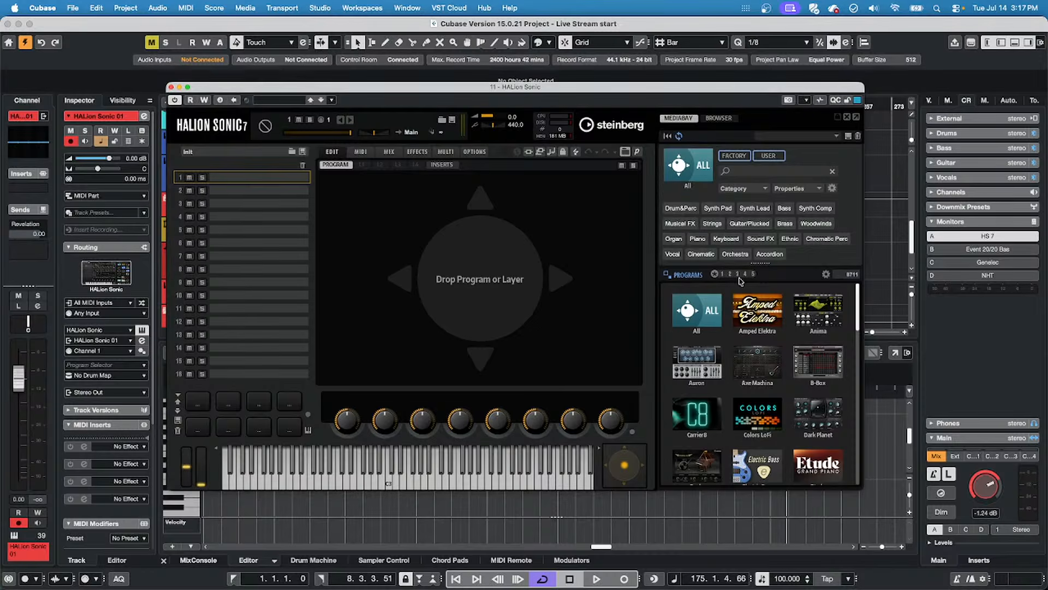
Browse HALion Sonic's instruments, look through the RAST-A program list, and close the plug-in window.
{"action": "scroll", "coordinate": [760, 371], "scroll_direction": "down", "scroll_amount": 3}
{"action": "scroll", "coordinate": [760, 372], "scroll_direction": "down", "scroll_amount": 3}
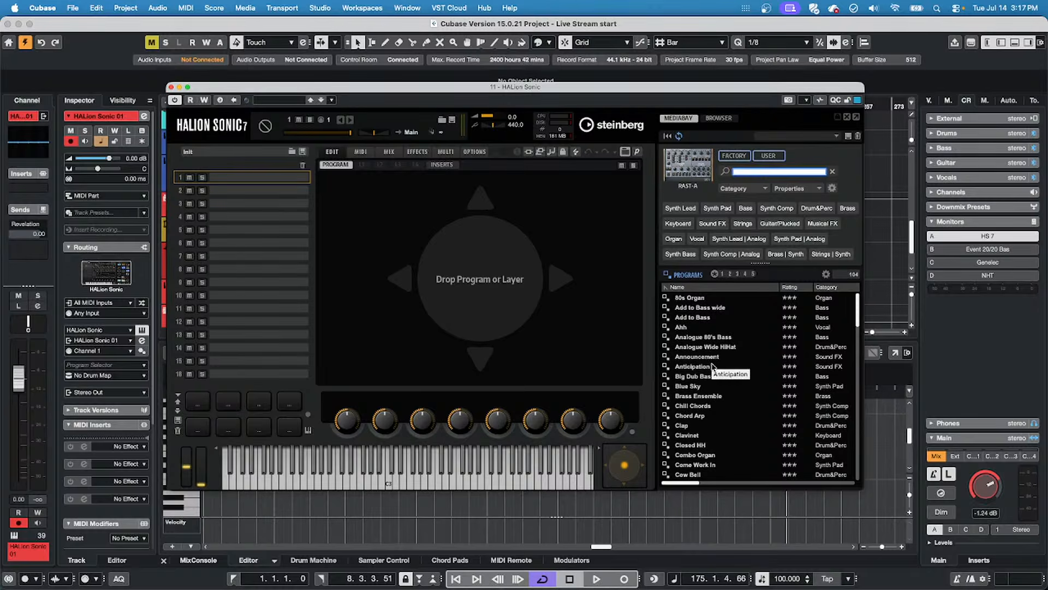
{"action": "scroll", "coordinate": [712, 367], "scroll_direction": "down", "scroll_amount": 4}
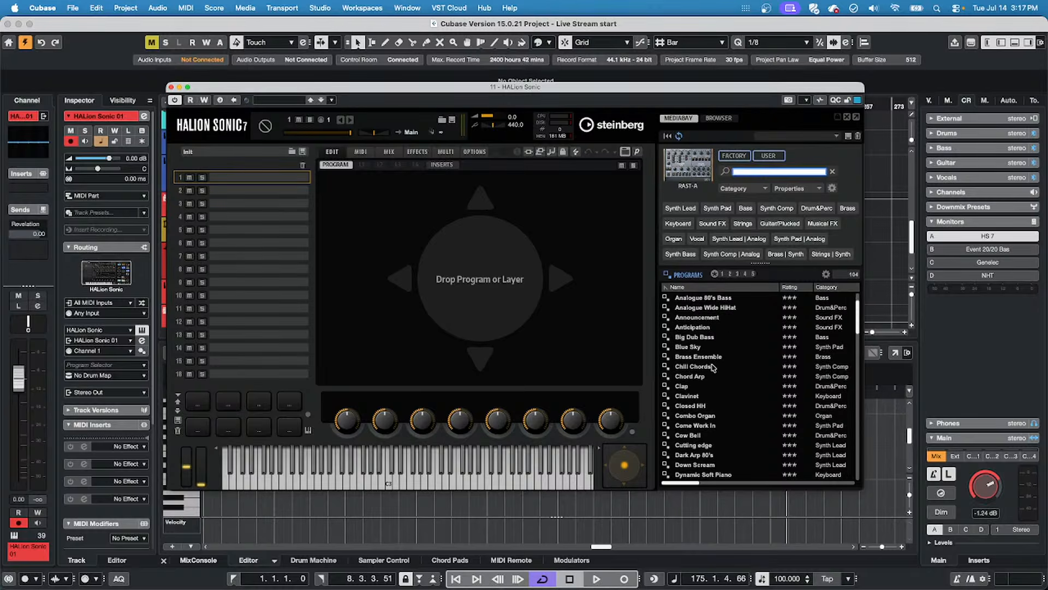
{"action": "scroll", "coordinate": [712, 367], "scroll_direction": "up", "scroll_amount": 4}
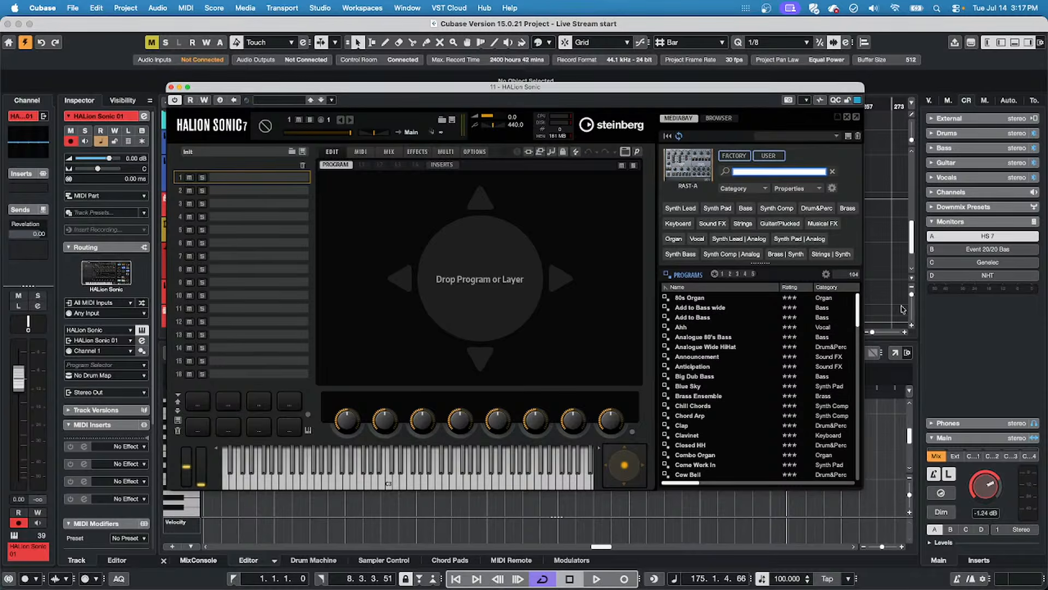
{"action": "left_click", "coordinate": [897, 289]}
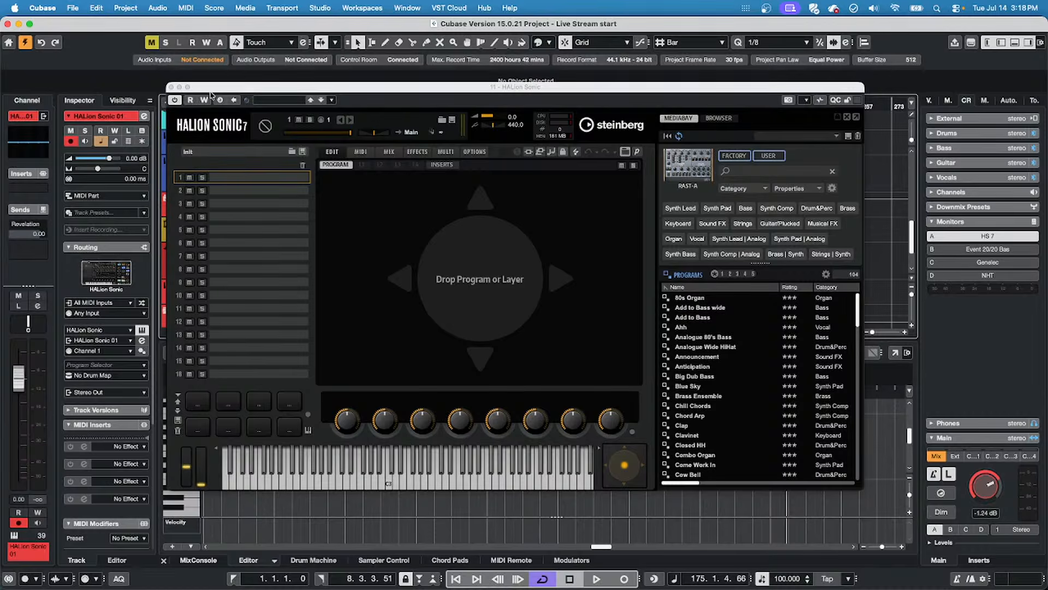
{"action": "left_click", "coordinate": [171, 87]}
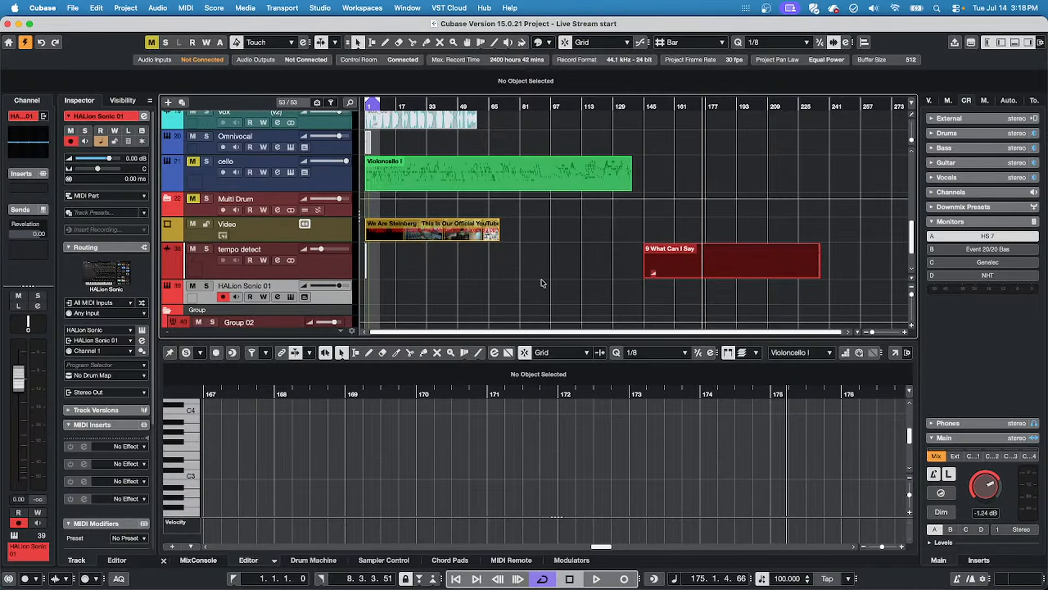
Solo and record-enable the Rhodes track, and place the project cursor at bar 17.
{"action": "left_click", "coordinate": [538, 98]}
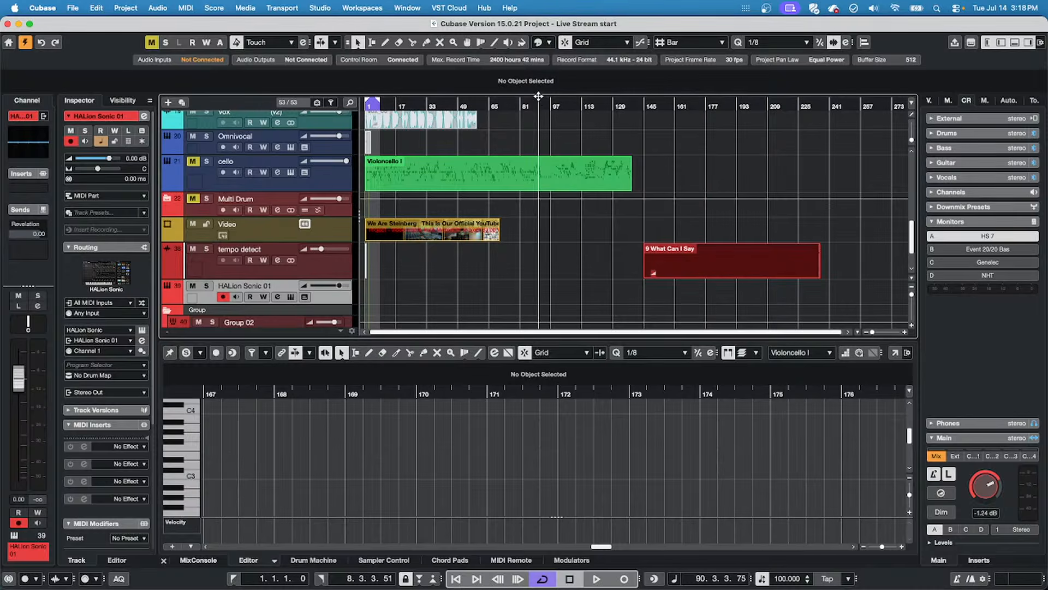
{"action": "left_click", "coordinate": [539, 93]}
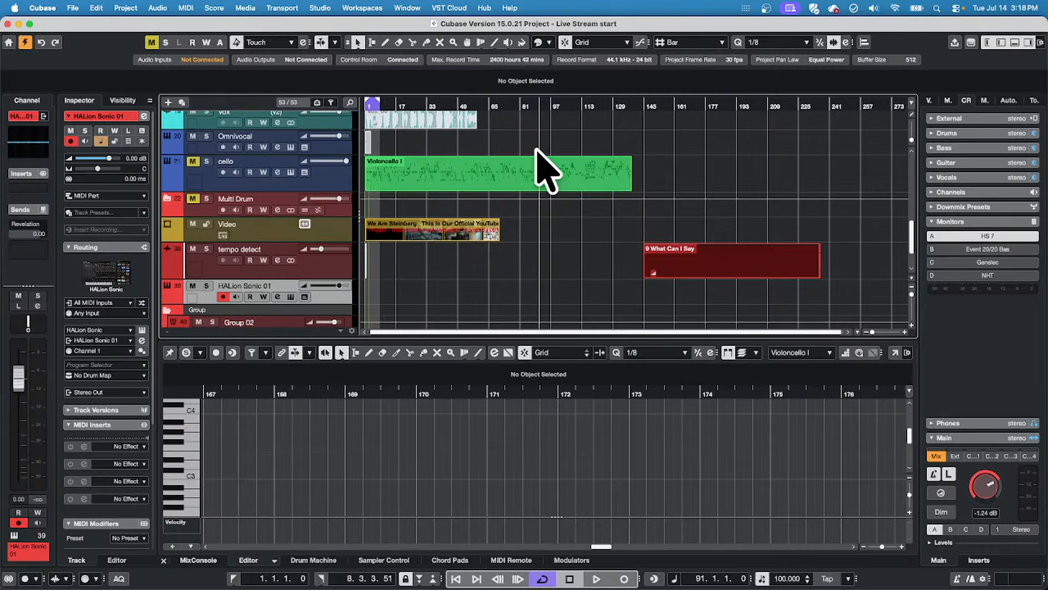
{"action": "scroll", "coordinate": [543, 257], "scroll_direction": "up", "scroll_amount": 6}
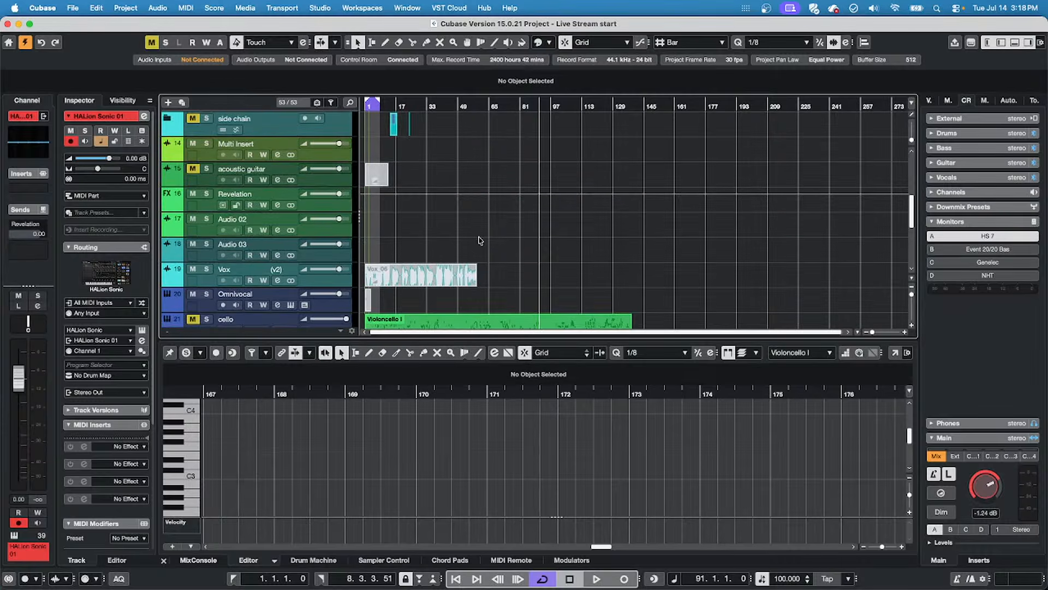
{"action": "scroll", "coordinate": [459, 231], "scroll_direction": "up", "scroll_amount": 3}
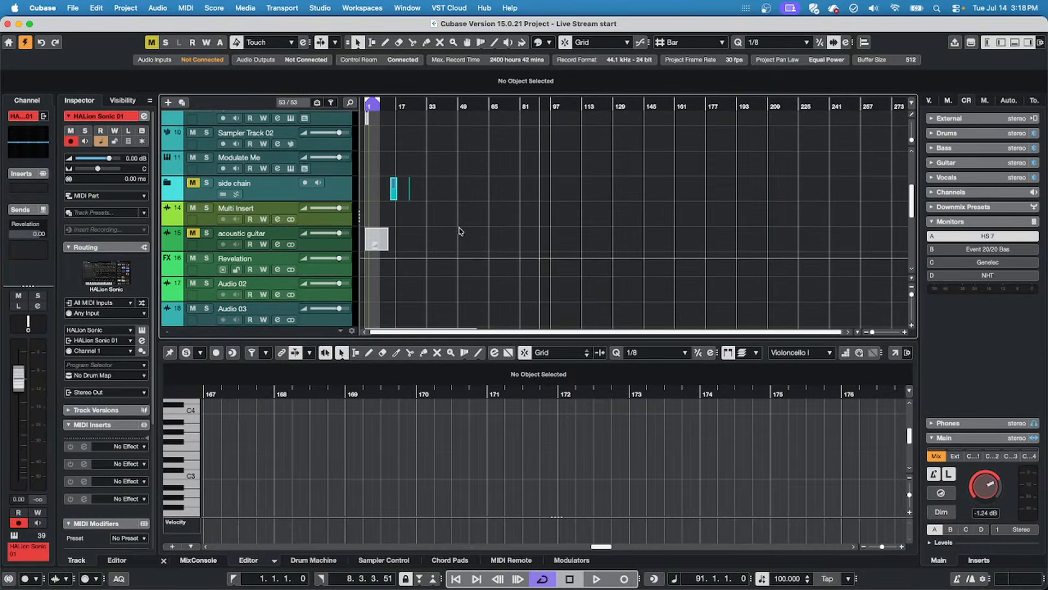
{"action": "scroll", "coordinate": [459, 231], "scroll_direction": "up", "scroll_amount": 3}
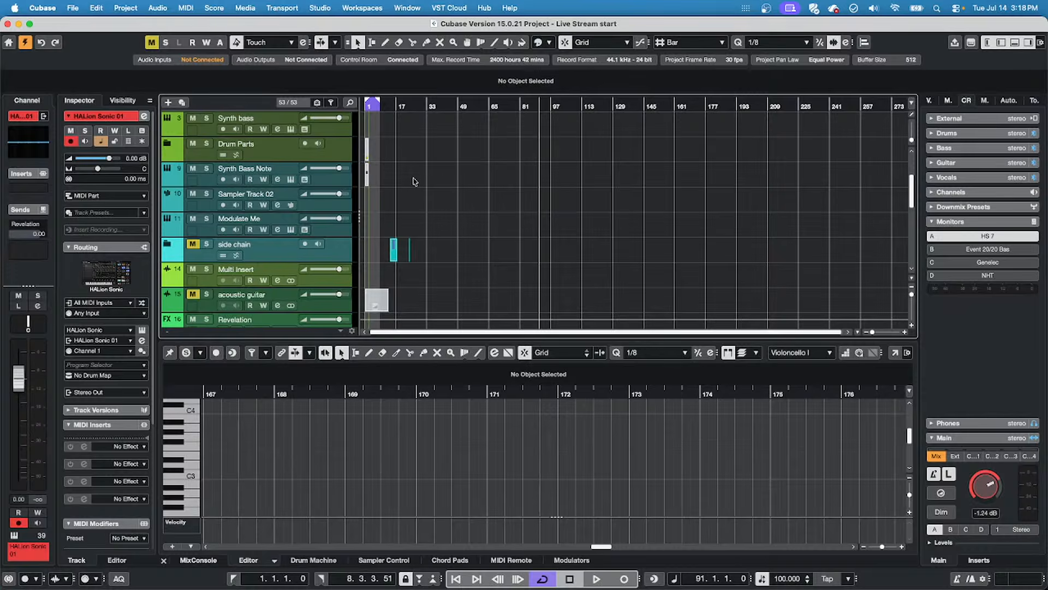
{"action": "scroll", "coordinate": [424, 172], "scroll_direction": "up", "scroll_amount": 2}
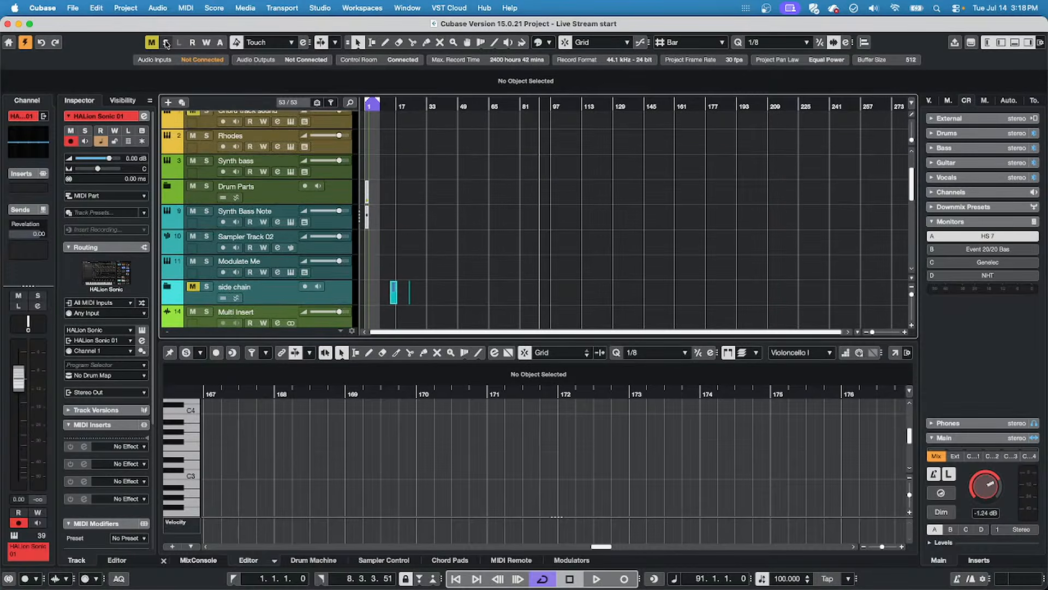
{"action": "left_click", "coordinate": [206, 135]}
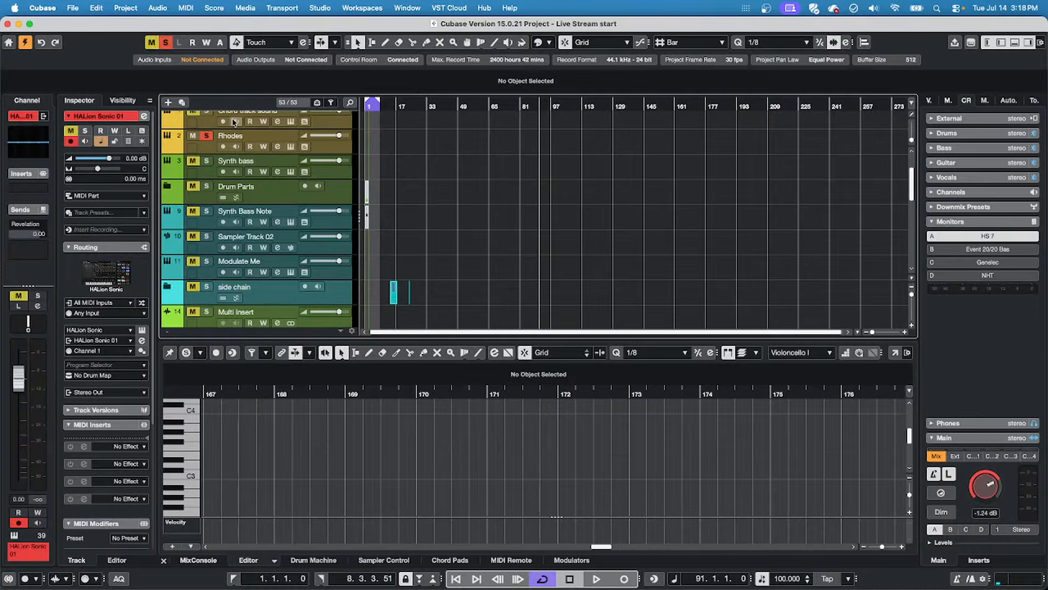
{"action": "left_click", "coordinate": [214, 145]}
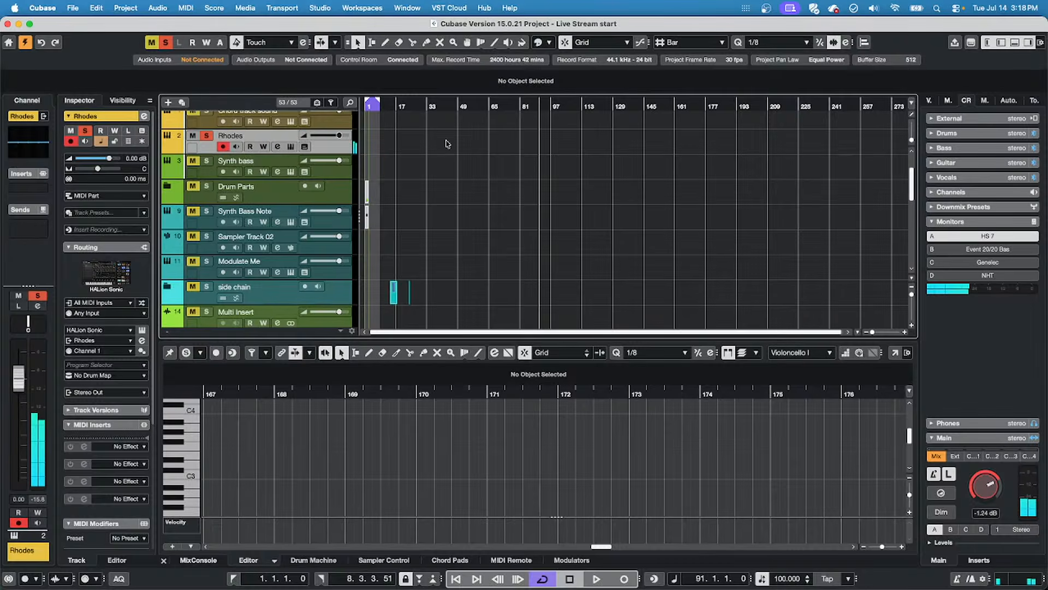
{"action": "left_click", "coordinate": [408, 107]}
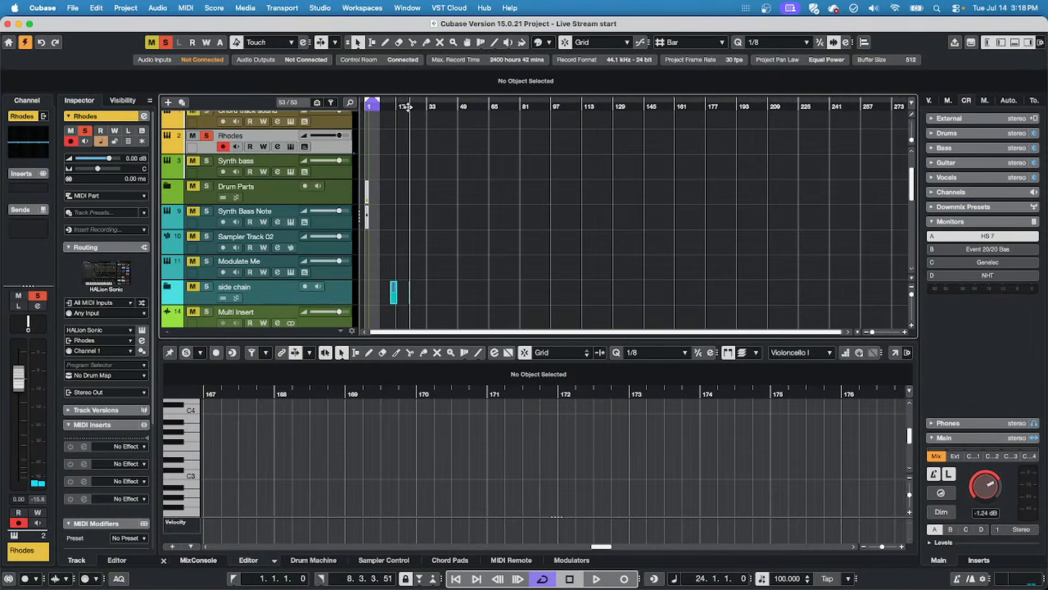
{"action": "left_click", "coordinate": [395, 106]}
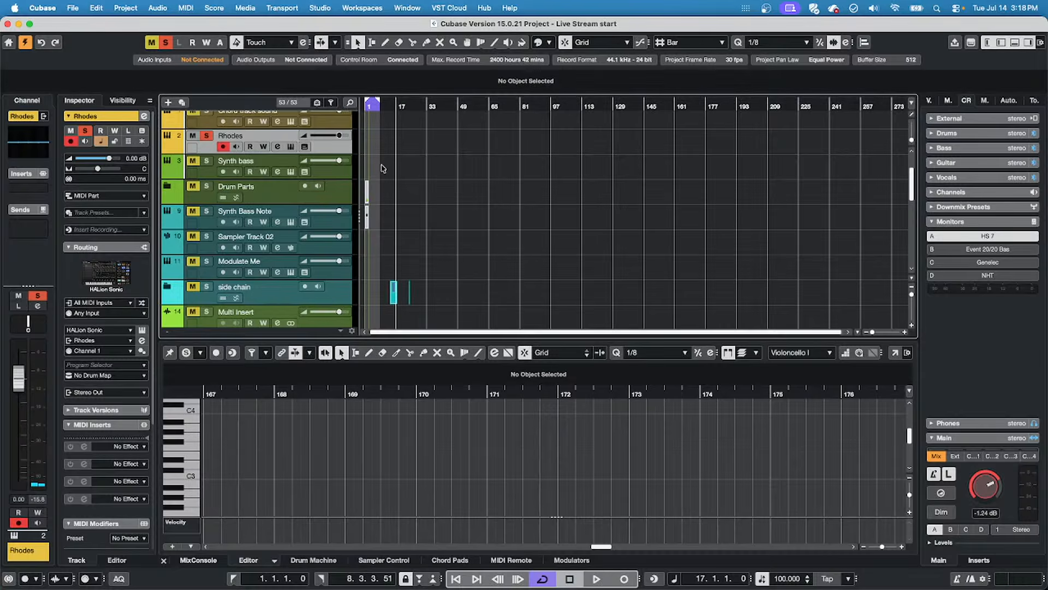
{"action": "double_click", "coordinate": [414, 144]}
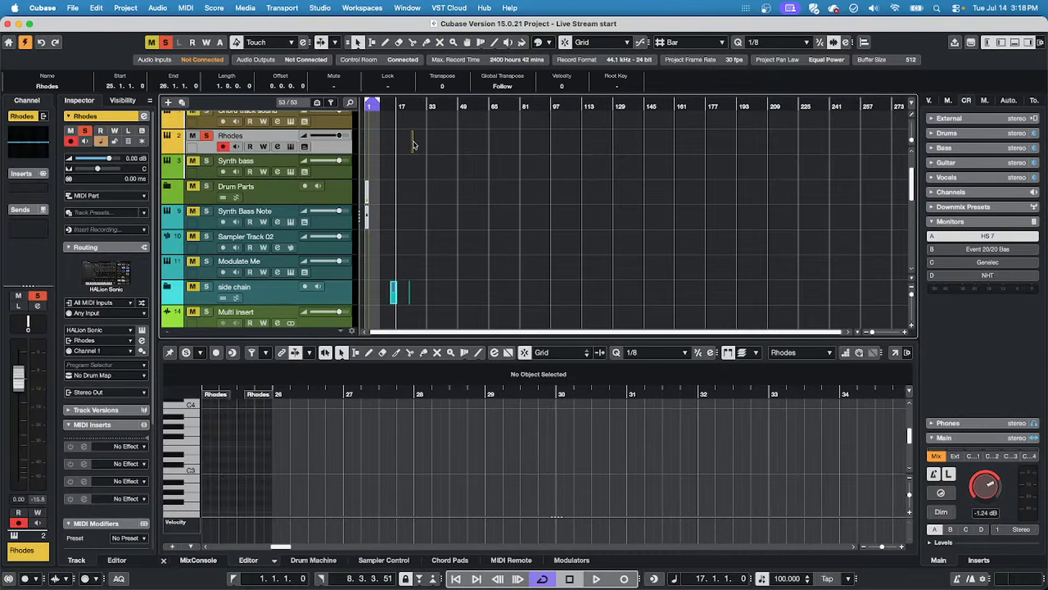
{"action": "right_click", "coordinate": [421, 145]}
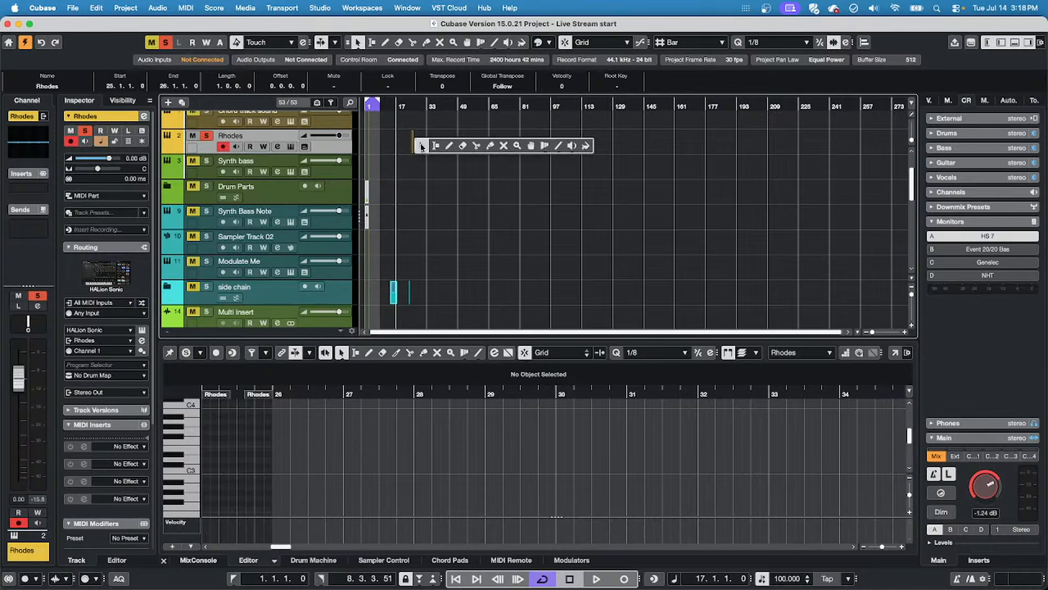
{"action": "left_click", "coordinate": [463, 145]}
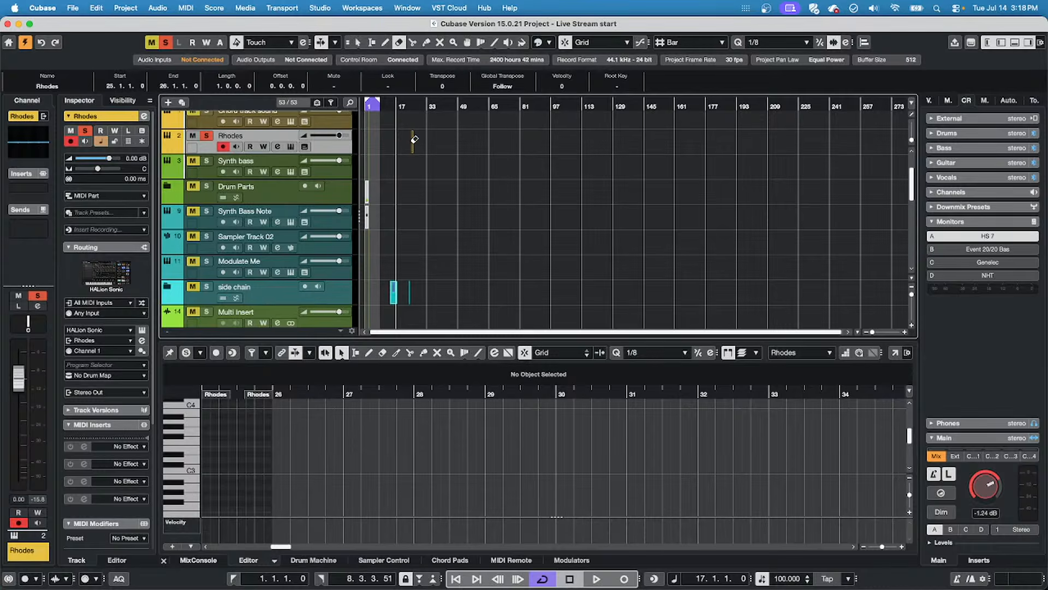
{"action": "left_click", "coordinate": [413, 139]}
{"action": "left_click", "coordinate": [409, 138]}
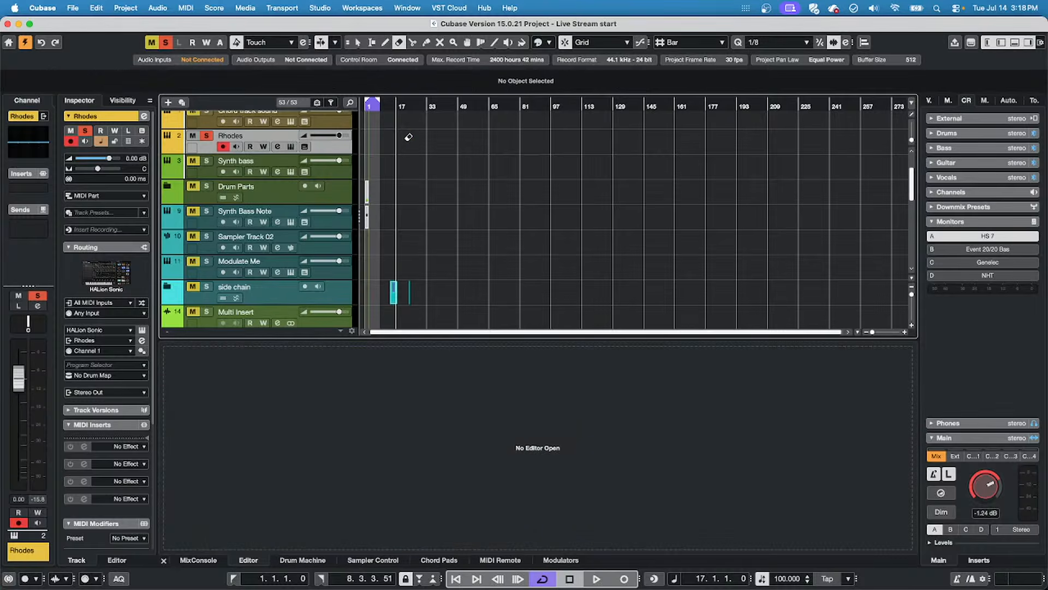
Record a MIDI part on the Rhodes track from bar 17 to about bar 23, and return to the Object Selection tool.
{"action": "key", "text": "KP_Multiply"}
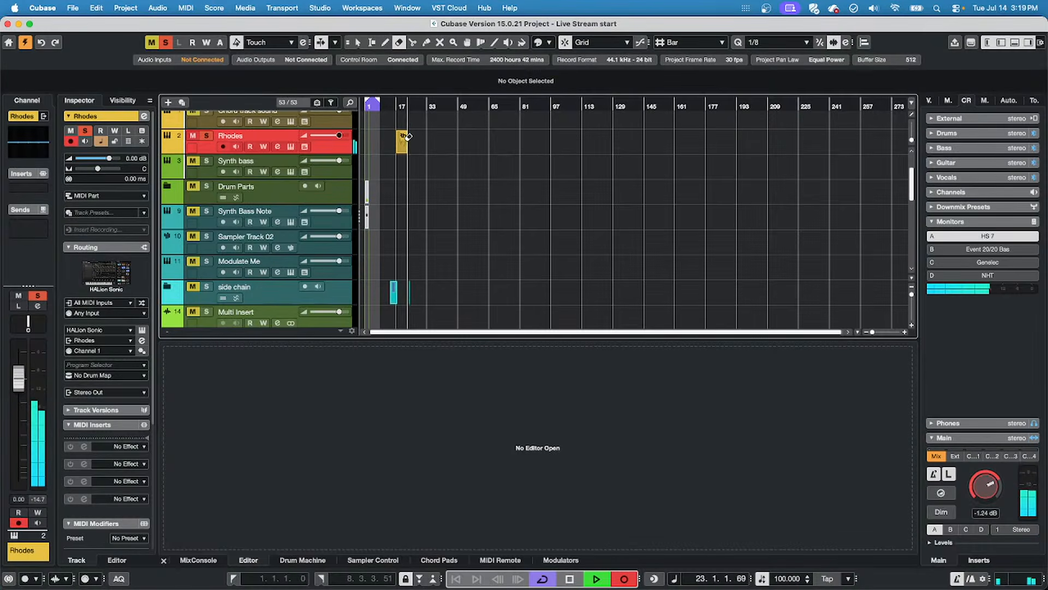
{"action": "key", "text": "space"}
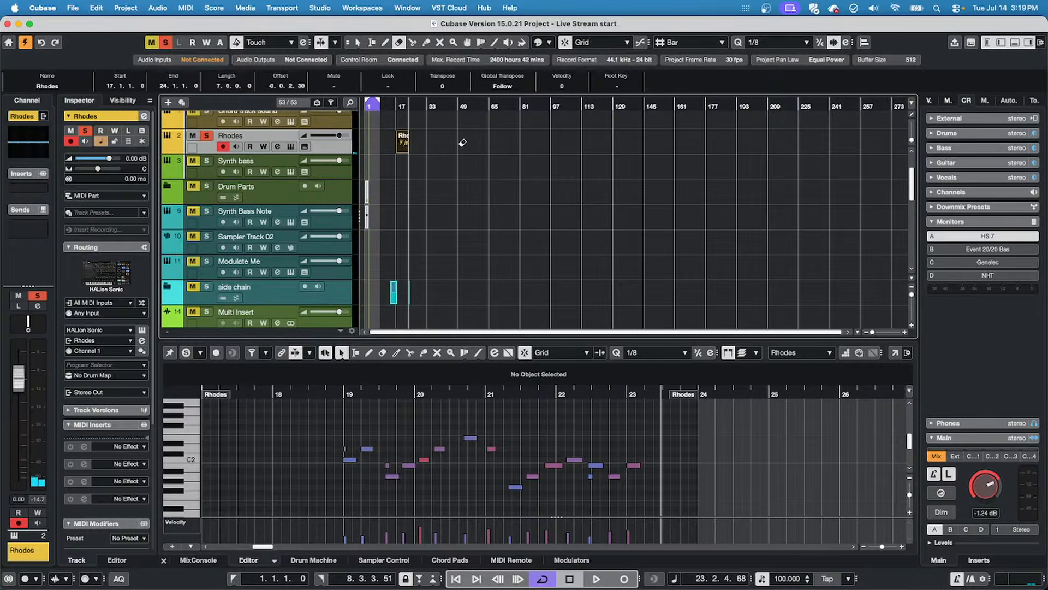
{"action": "left_click_drag", "start_coordinate": [392, 106], "coordinate": [393, 127]}
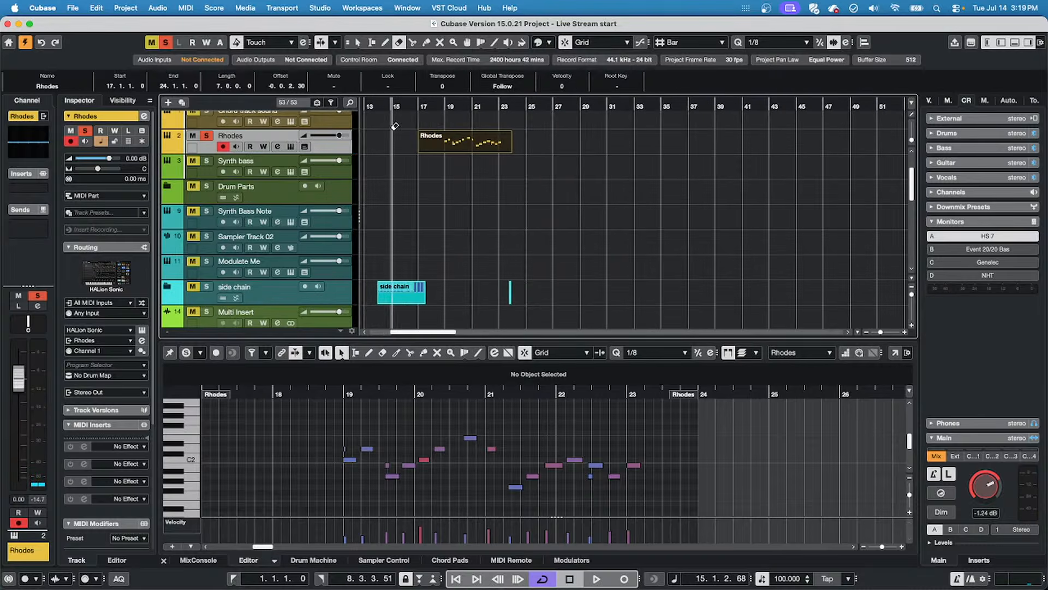
{"action": "key", "text": "1"}
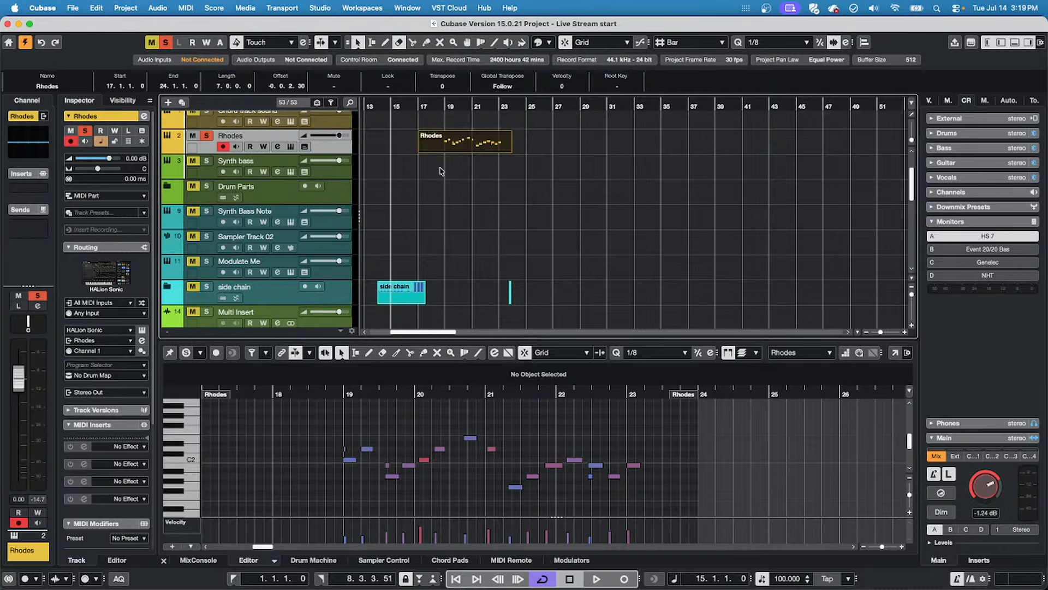
Set the Key Editor's quantize preset to 1/4 and quantize the E2 note just before beat 20.4.
{"action": "mouse_move", "coordinate": [385, 585]}
{"action": "left_click", "coordinate": [660, 353]}
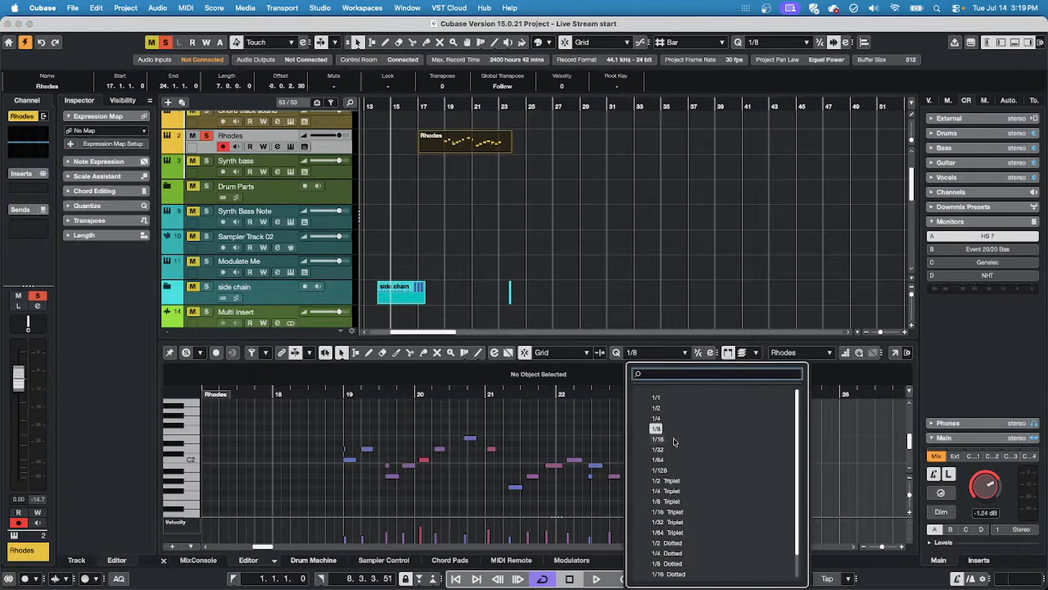
{"action": "left_click", "coordinate": [671, 419]}
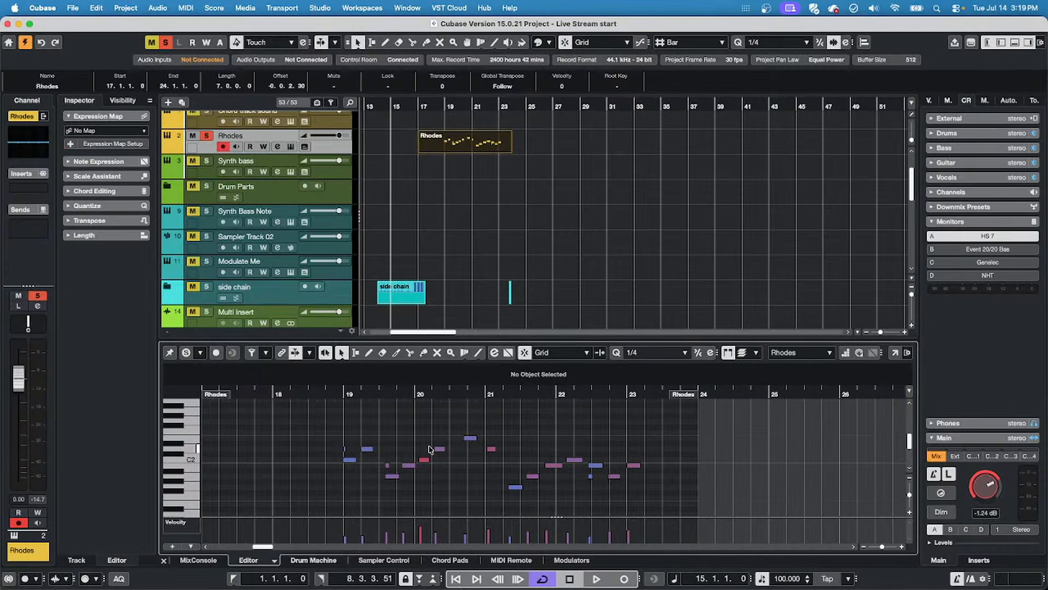
{"action": "left_click_drag", "start_coordinate": [463, 391], "coordinate": [464, 397]}
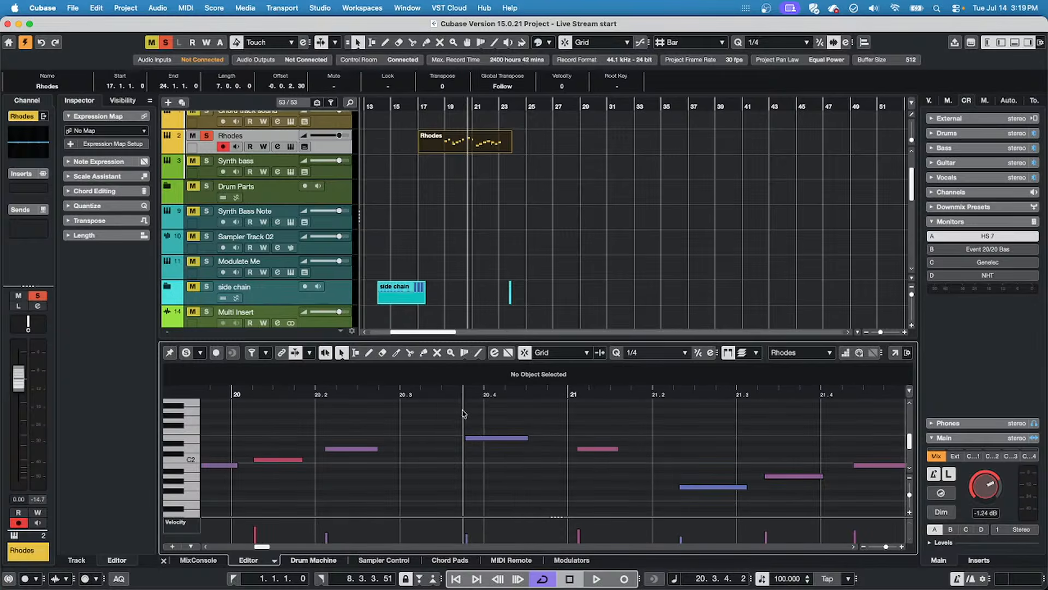
{"action": "left_click", "coordinate": [473, 438]}
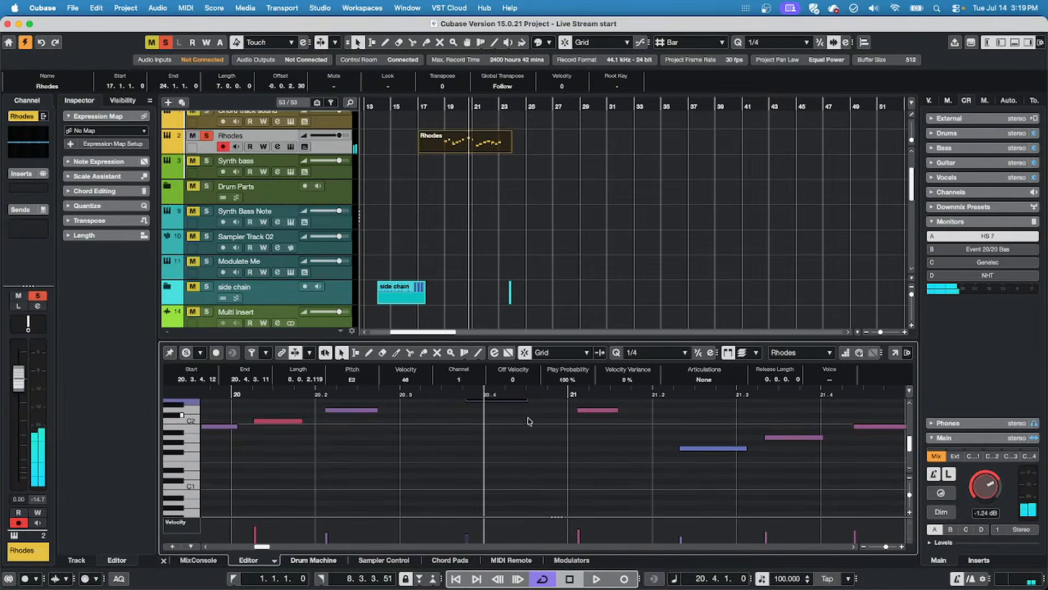
{"action": "scroll", "coordinate": [515, 431], "scroll_direction": "up", "scroll_amount": 3}
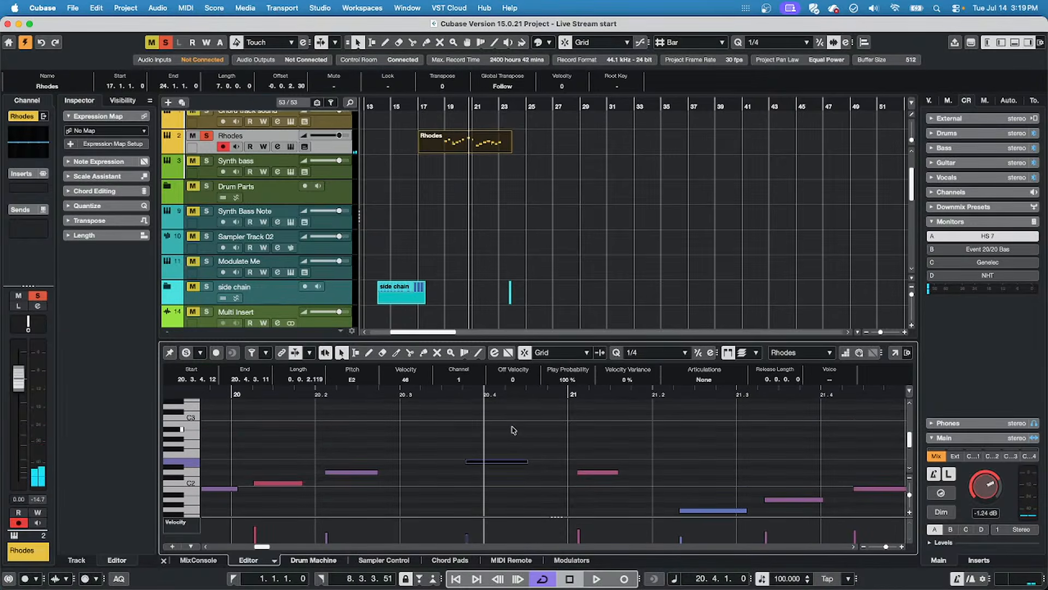
{"action": "key", "text": "q"}
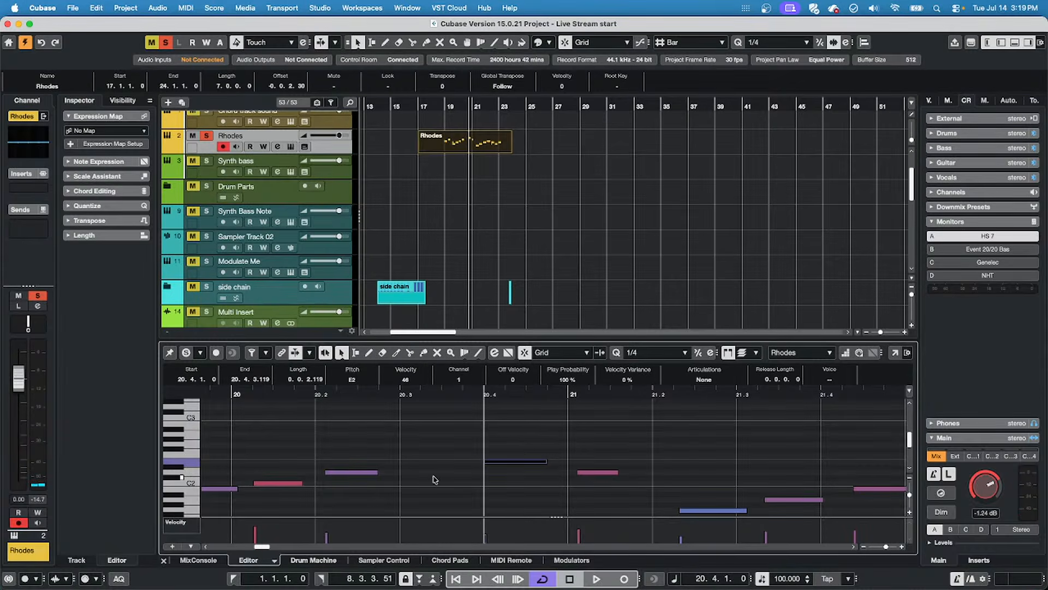
Move the quantized E2 note to 20.3.1 and shift it further back to about 20.2.3.
{"action": "left_click", "coordinate": [508, 463]}
{"action": "left_click_drag", "start_coordinate": [508, 463], "coordinate": [423, 462]}
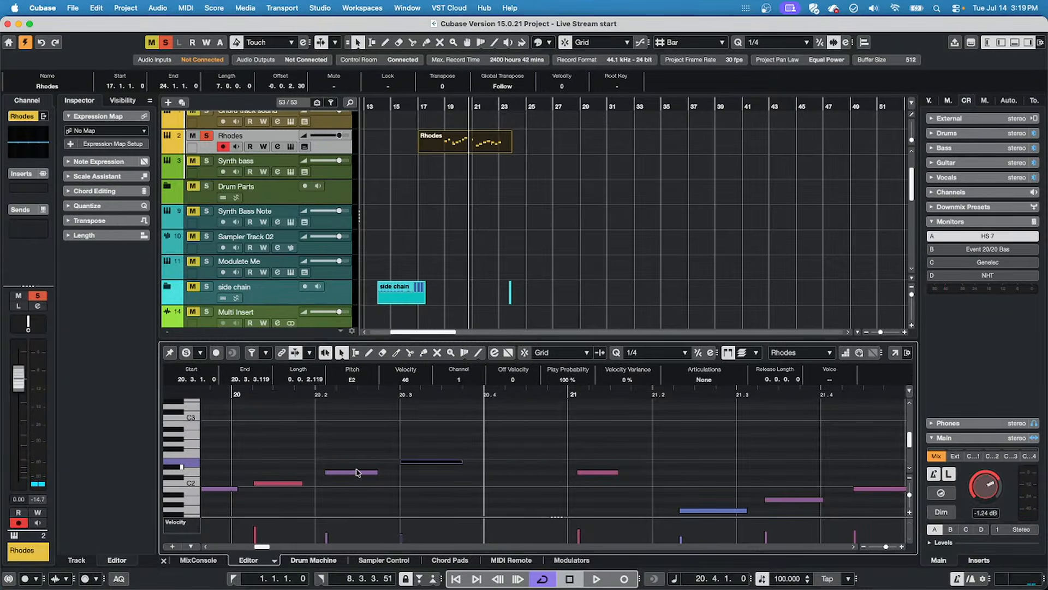
{"action": "left_click_drag", "start_coordinate": [344, 475], "coordinate": [388, 464]}
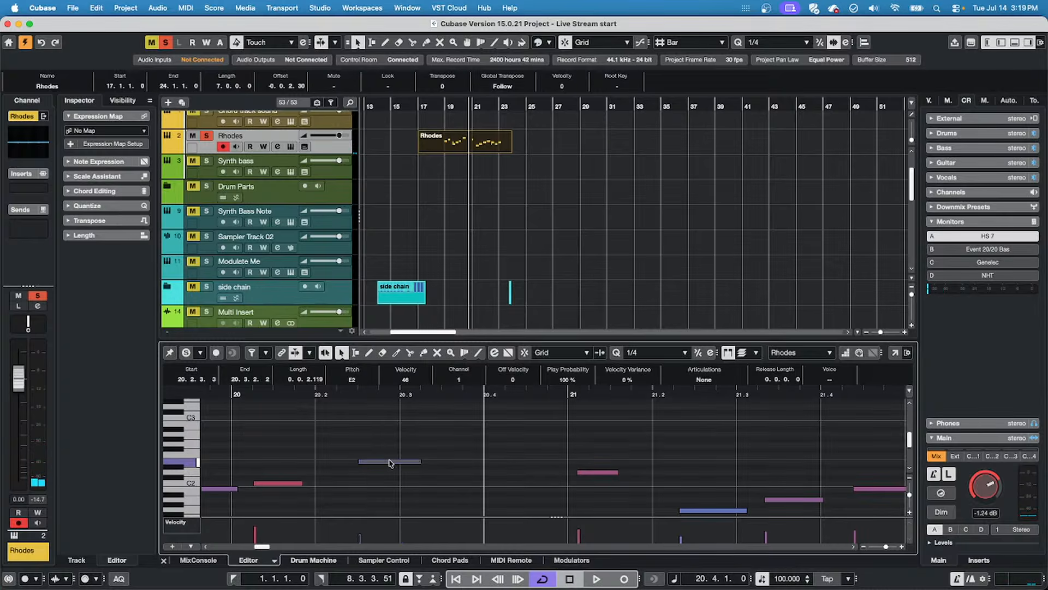
Quantize the E2 note at 1/4 from 20.2.3 and again from about 20.2.2.95, and move it to about 20.2.3.37.
{"action": "key", "text": "q"}
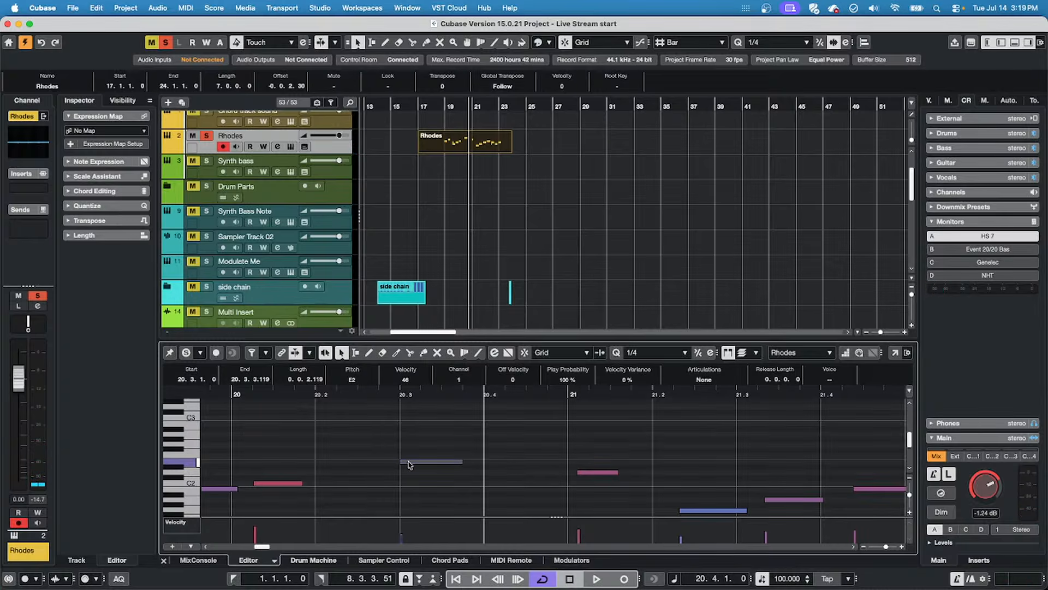
{"action": "left_click_drag", "start_coordinate": [402, 461], "coordinate": [364, 464]}
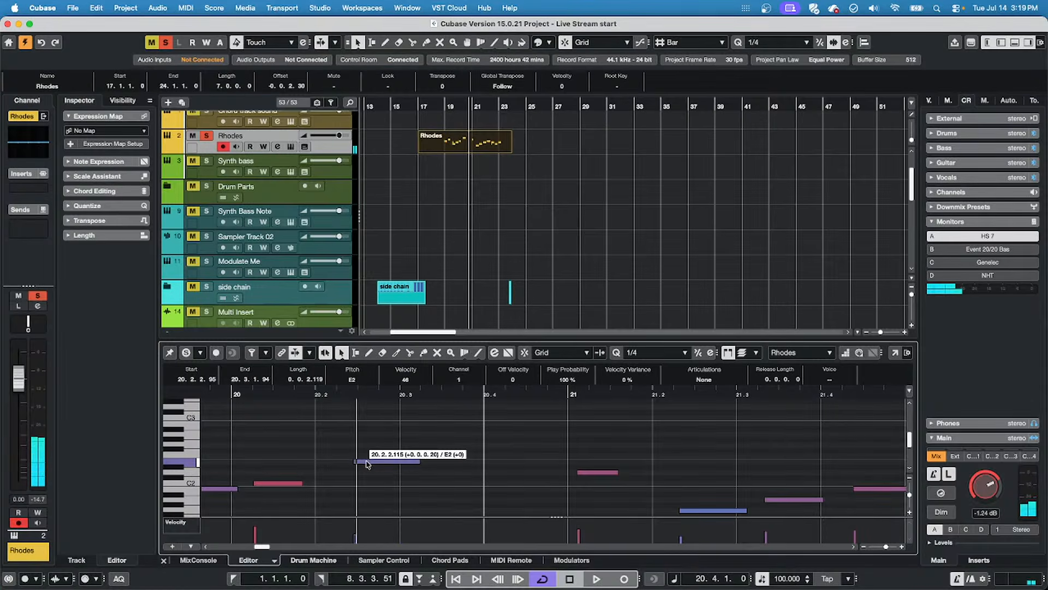
{"action": "key", "text": "q"}
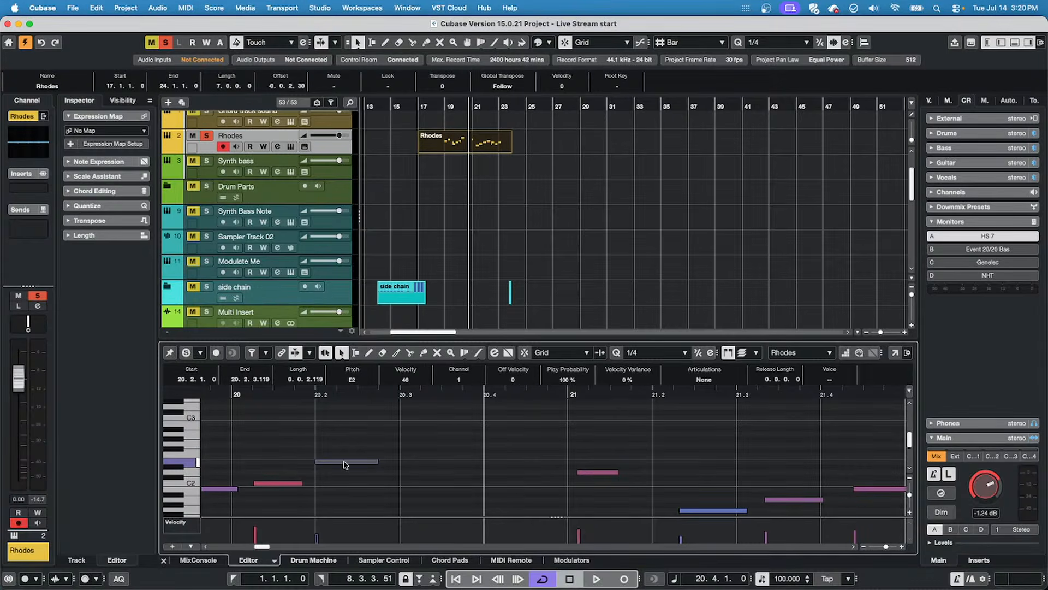
{"action": "left_click_drag", "start_coordinate": [347, 463], "coordinate": [393, 464]}
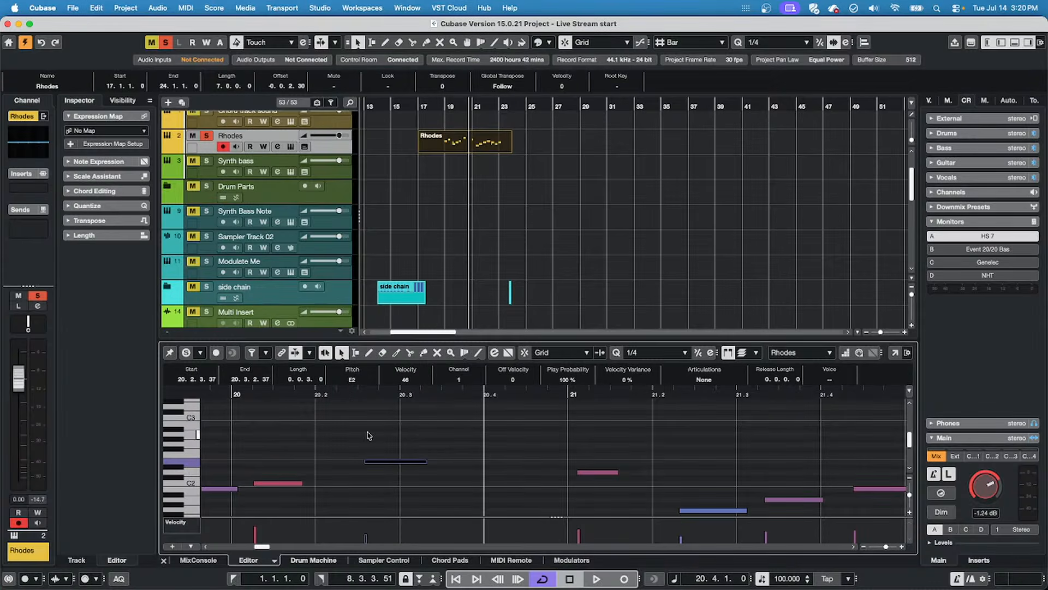
{"action": "left_click", "coordinate": [387, 461]}
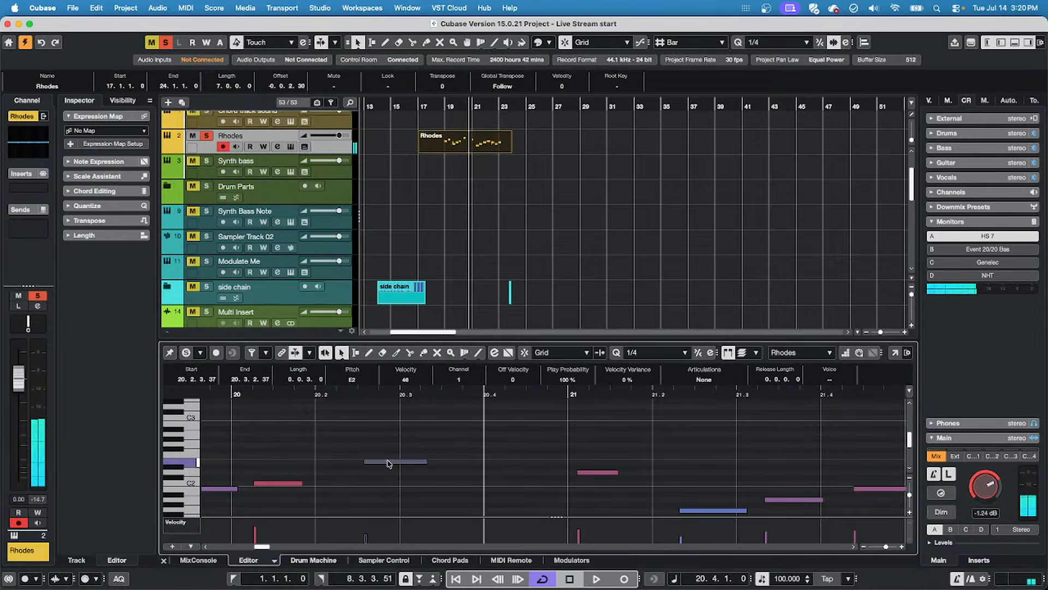
Set the Key Editor's quantize preset to 1/8, quantize the E2 note to 20.2.3, and reselect the note.
{"action": "left_click", "coordinate": [644, 352]}
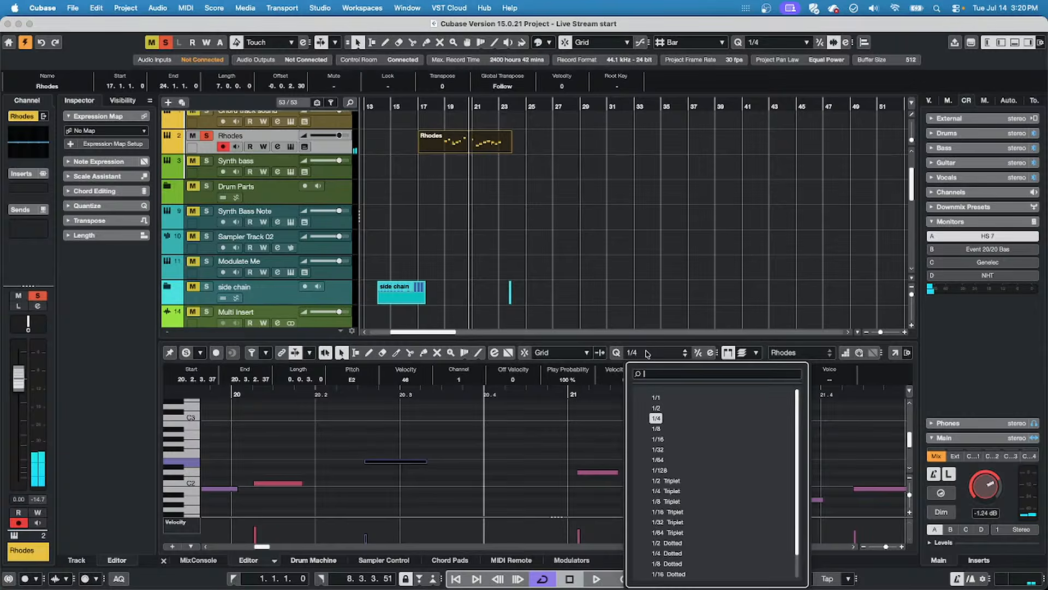
{"action": "left_click", "coordinate": [662, 429]}
{"action": "key", "text": "q"}
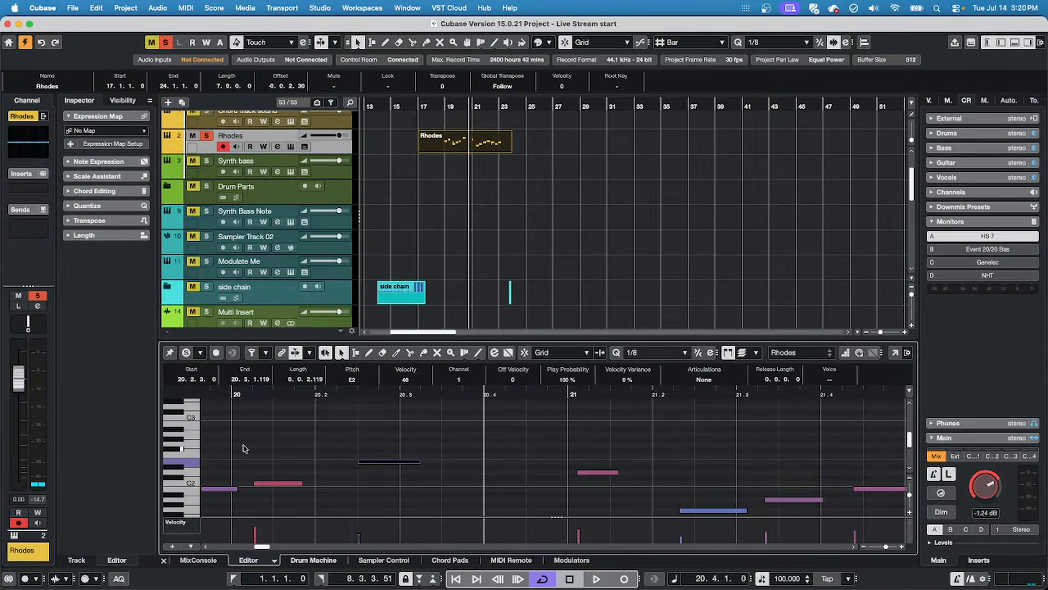
{"action": "left_click", "coordinate": [385, 464]}
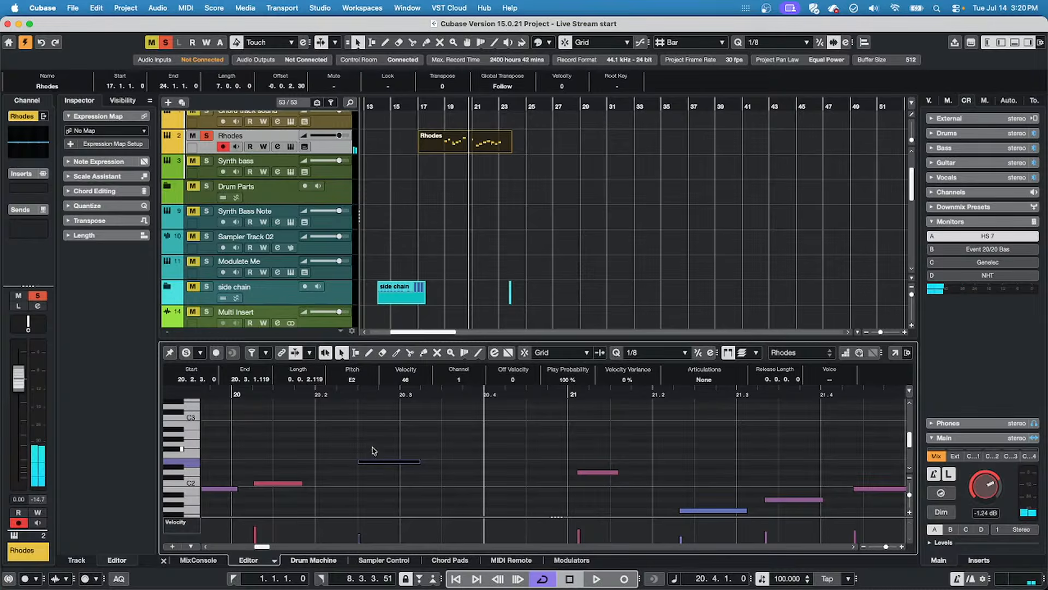
{"action": "left_click", "coordinate": [374, 447]}
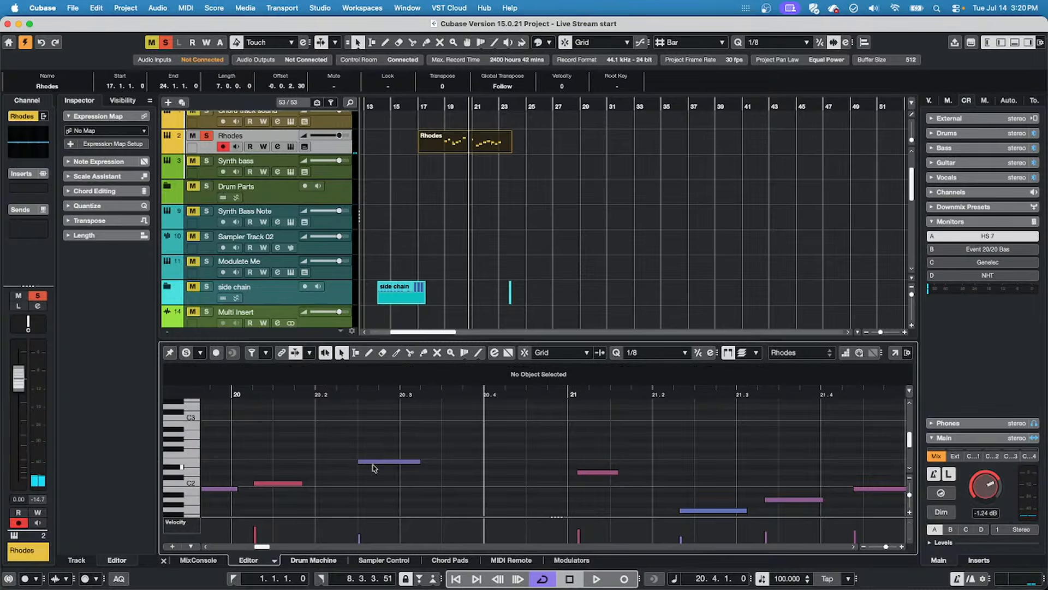
{"action": "left_click", "coordinate": [374, 461]}
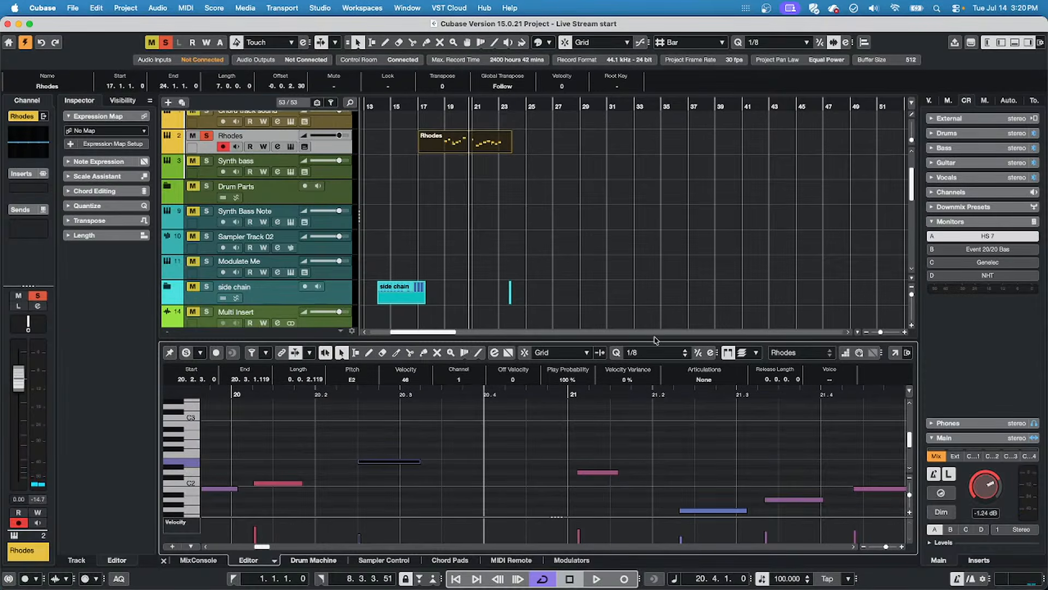
Set the quantize preset back to 1/4, quantize the selected E2 note, and undo that quantization.
{"action": "left_click", "coordinate": [652, 352]}
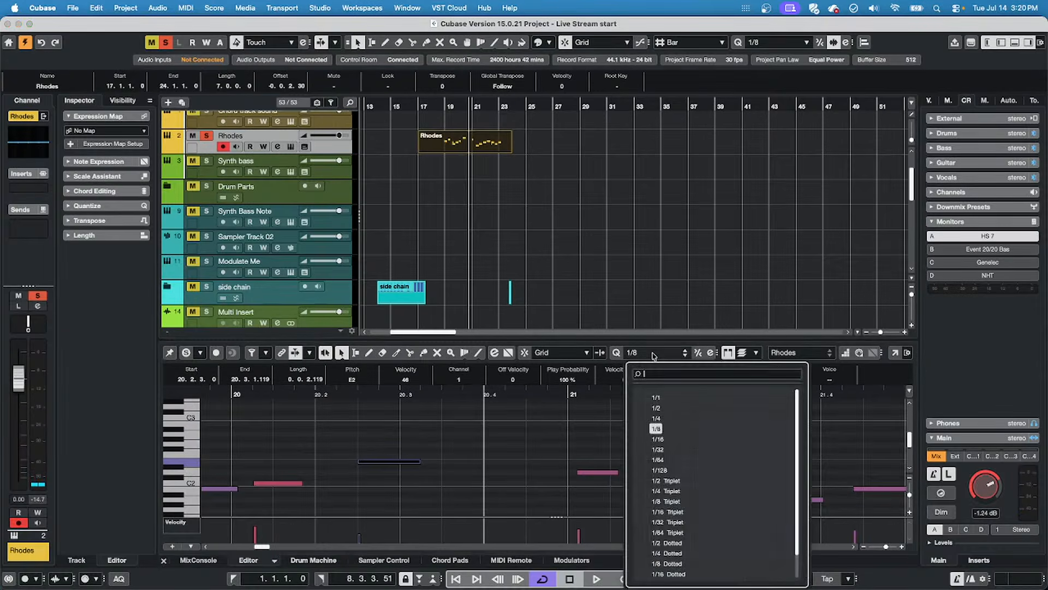
{"action": "left_click", "coordinate": [663, 418]}
{"action": "key", "text": "q"}
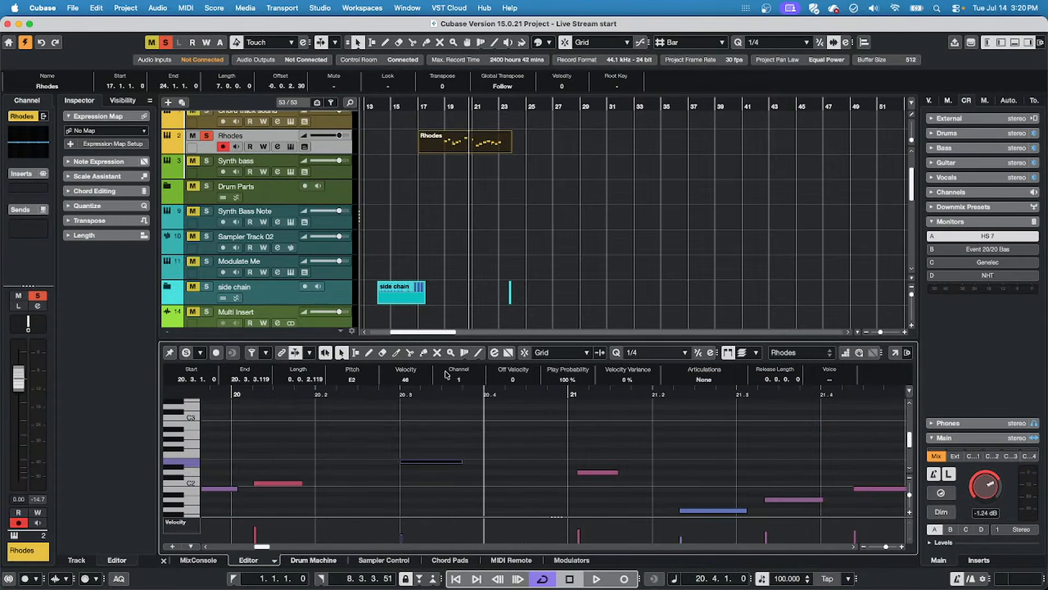
{"action": "key", "text": "super+z"}
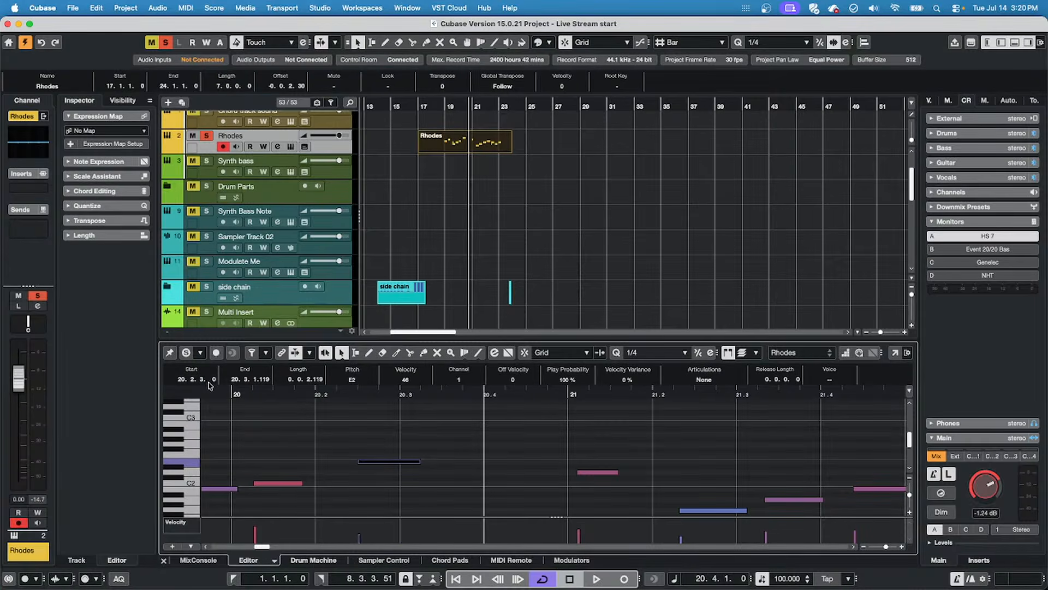
Nudge the E2 note's start slightly earlier, place it on 20.2.1, and return it to 20.2.3.
{"action": "scroll", "coordinate": [212, 380], "scroll_direction": "down", "scroll_amount": 1}
{"action": "left_click", "coordinate": [445, 442]}
{"action": "left_click", "coordinate": [391, 462]}
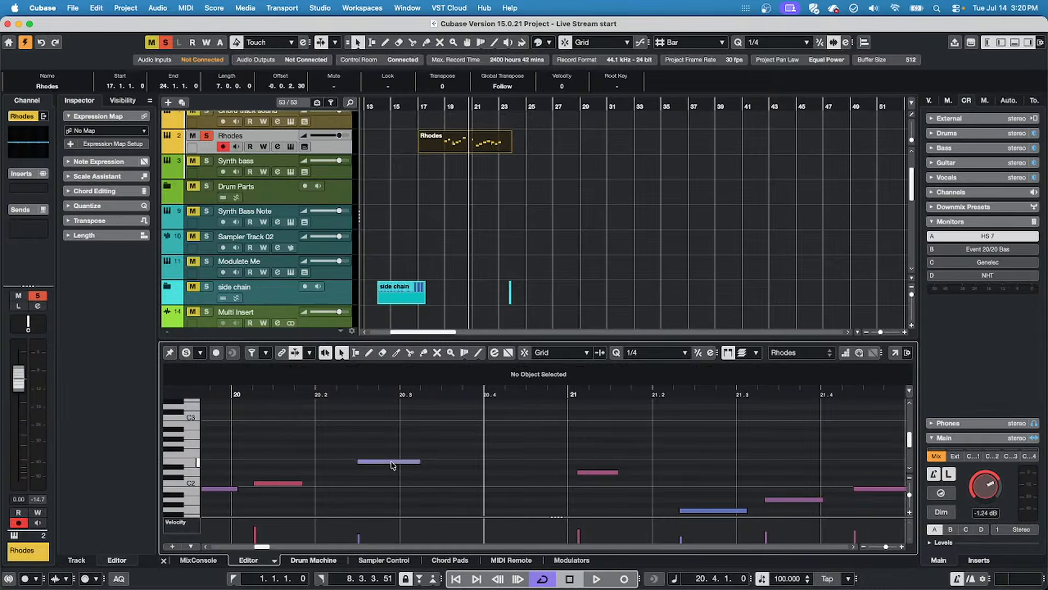
{"action": "left_click_drag", "start_coordinate": [391, 463], "coordinate": [349, 463]}
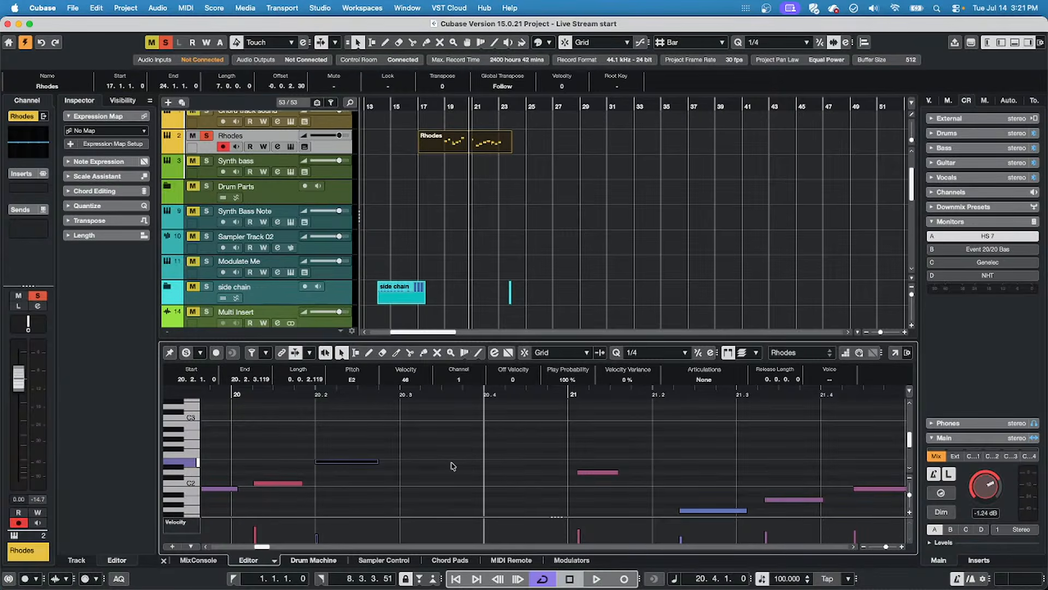
{"action": "left_click_drag", "start_coordinate": [327, 462], "coordinate": [369, 462]}
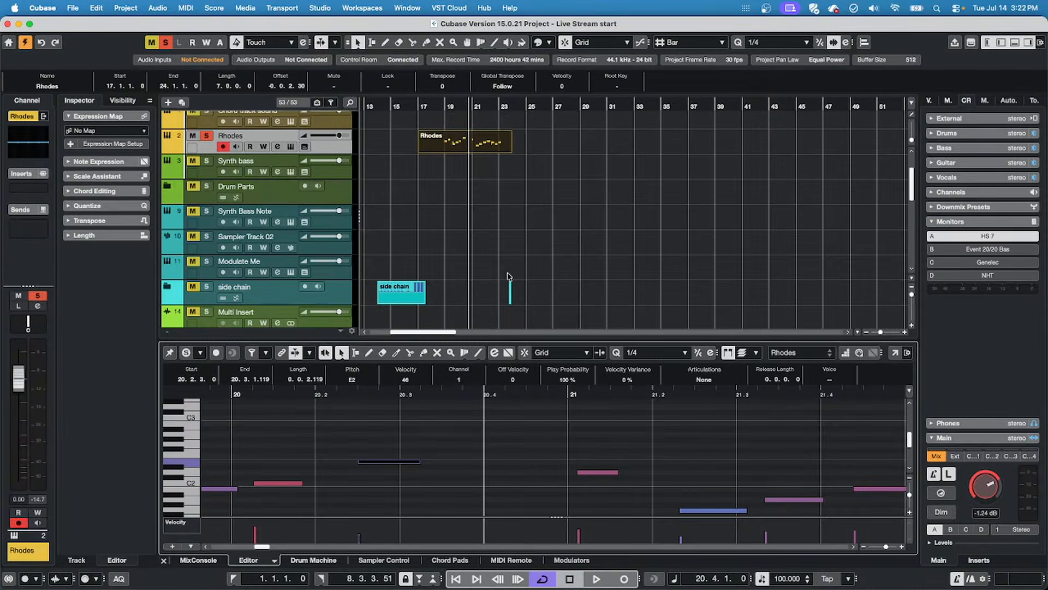
{"action": "left_click", "coordinate": [496, 244]}
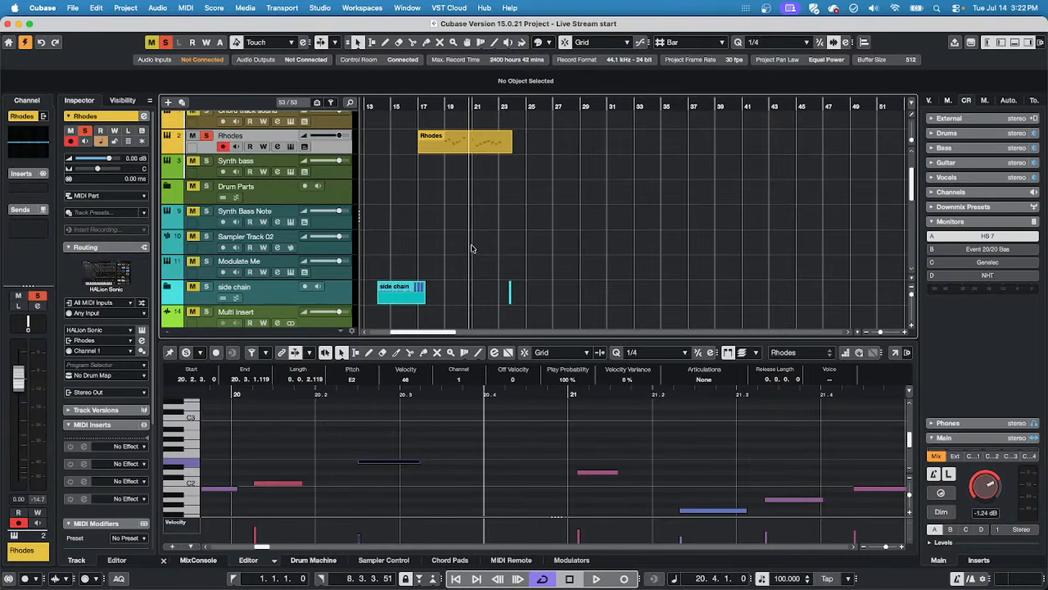
Switch to Finder and check the Open using Rosetta option in the info of Cubase 15 in the Applications folder.
{"action": "mouse_move", "coordinate": [341, 579]}
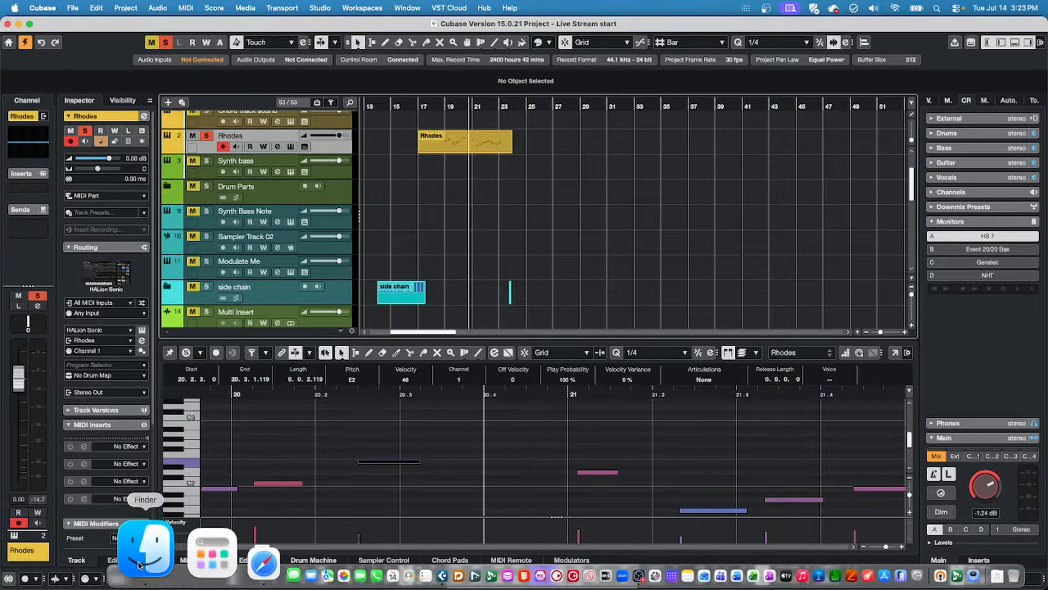
{"action": "left_click", "coordinate": [139, 562]}
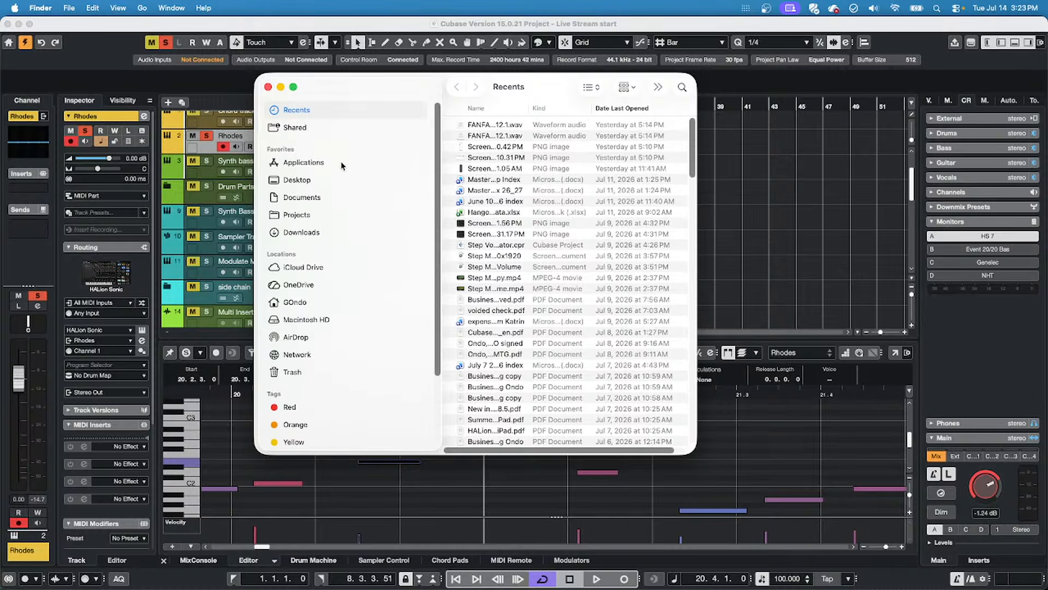
{"action": "left_click", "coordinate": [308, 159]}
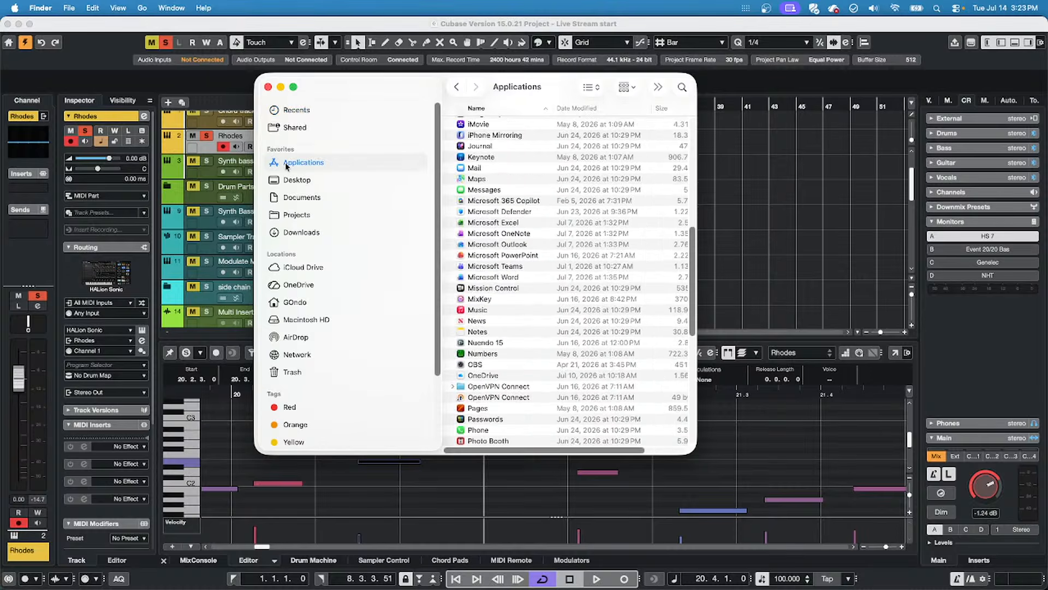
{"action": "scroll", "coordinate": [538, 282], "scroll_direction": "up", "scroll_amount": 10}
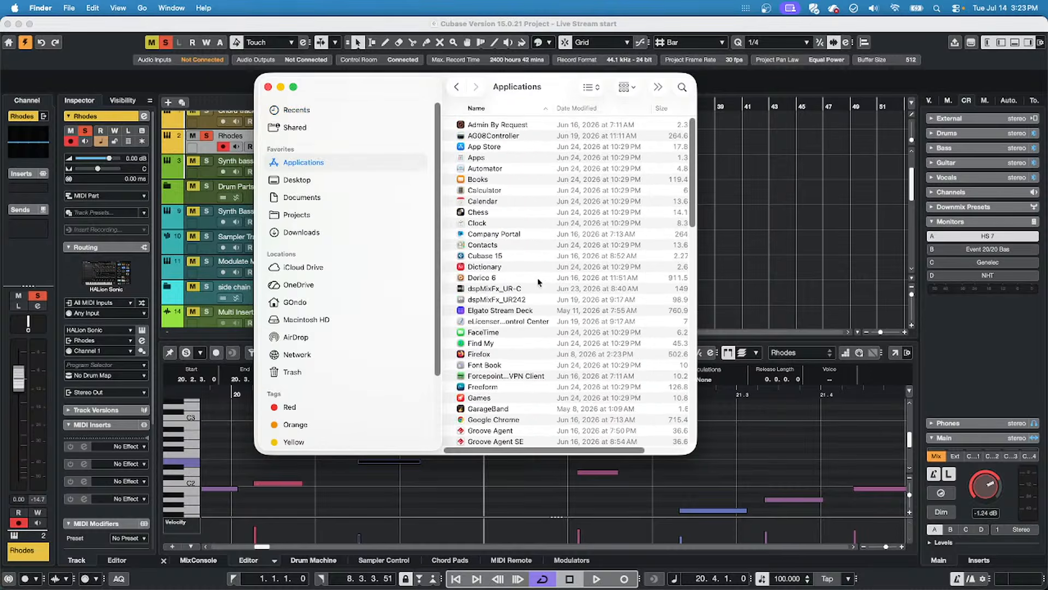
{"action": "double_click", "coordinate": [499, 256]}
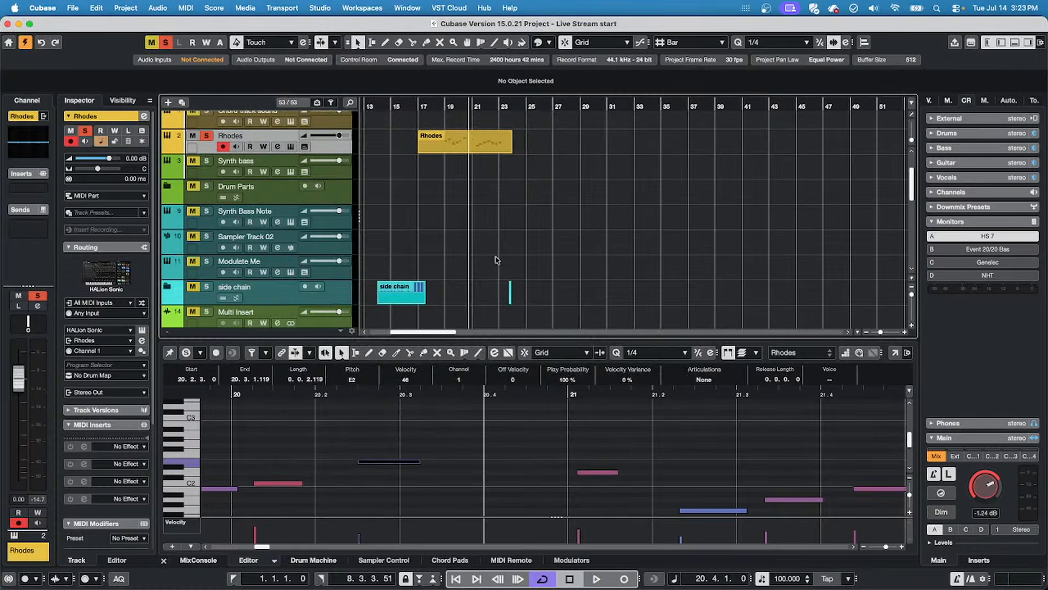
{"action": "key", "text": "super+Tab"}
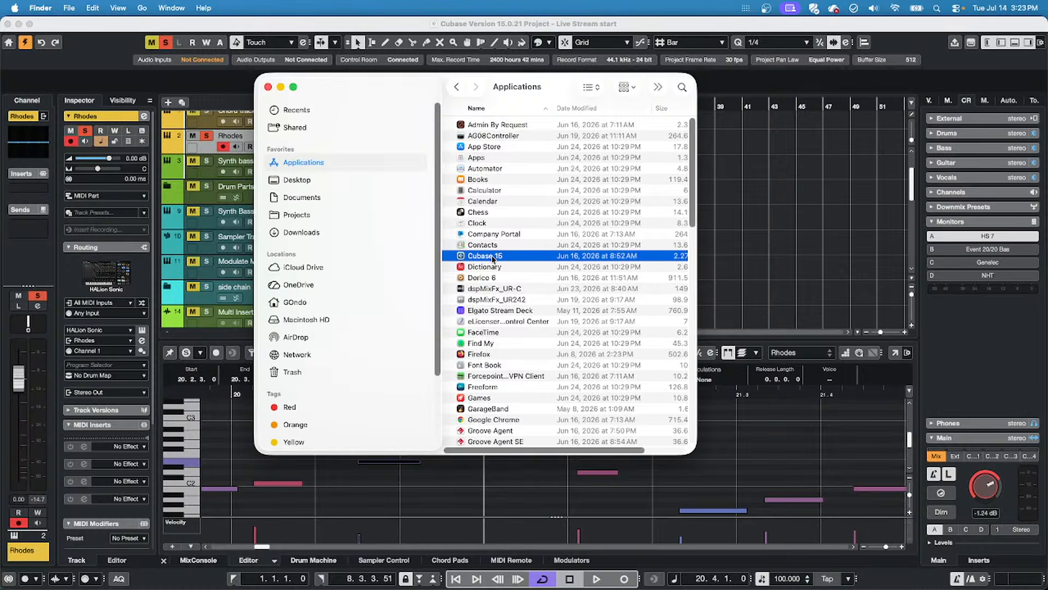
{"action": "key", "text": "super+i"}
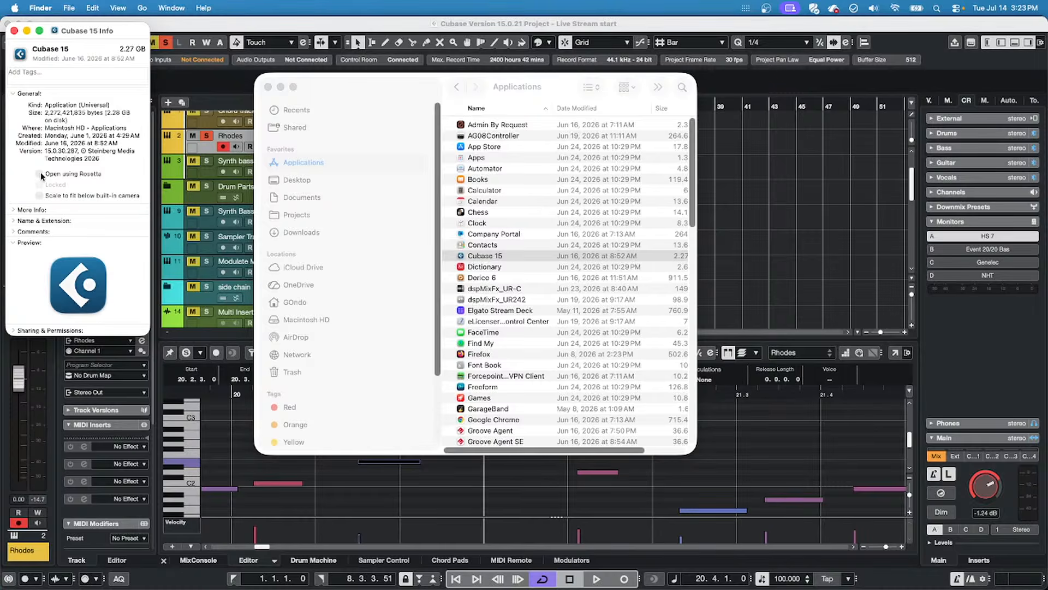
{"action": "left_click", "coordinate": [14, 31]}
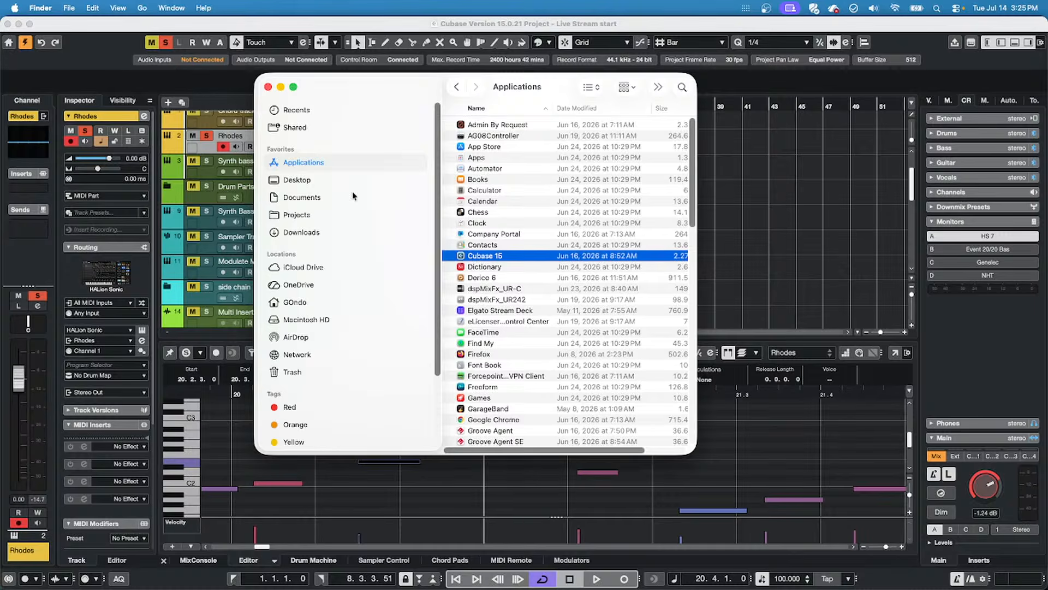
Check the Open using Rosetta option in the info of the Contacts application, and close the info window.
{"action": "left_click", "coordinate": [492, 248]}
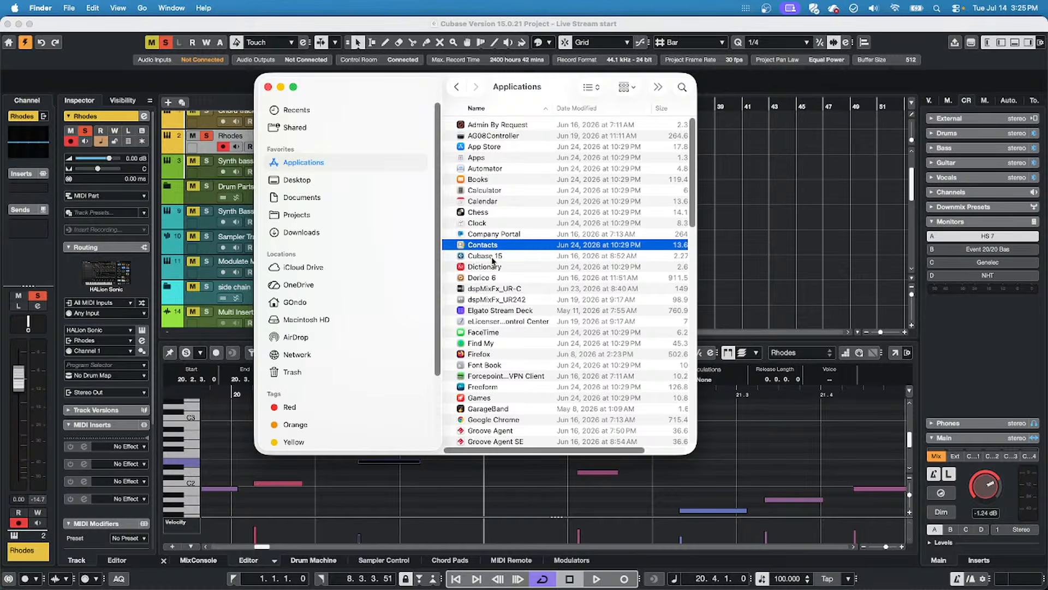
{"action": "key", "text": "super+i"}
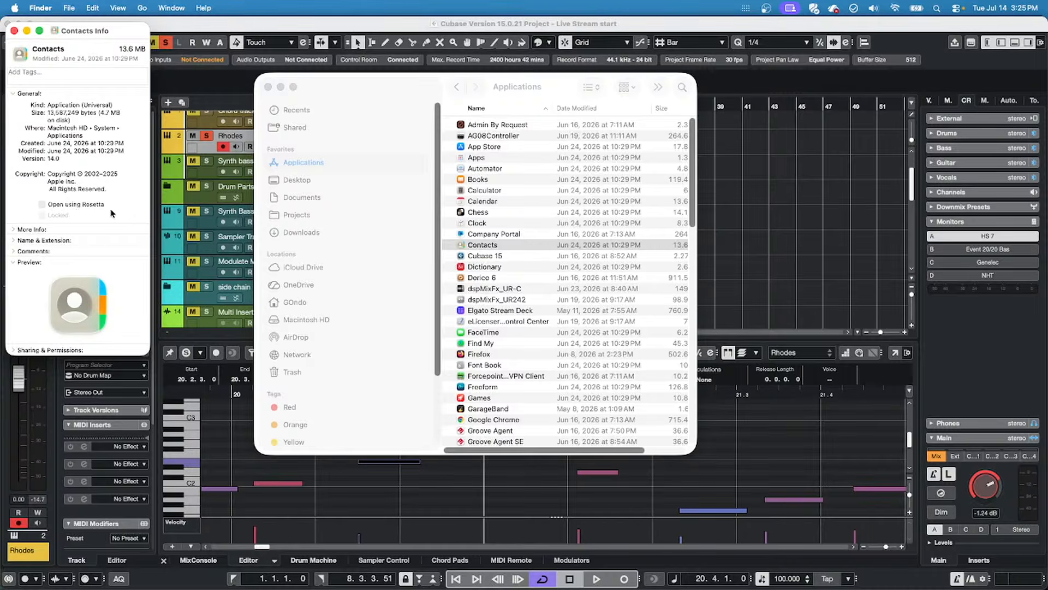
{"action": "left_click", "coordinate": [14, 30]}
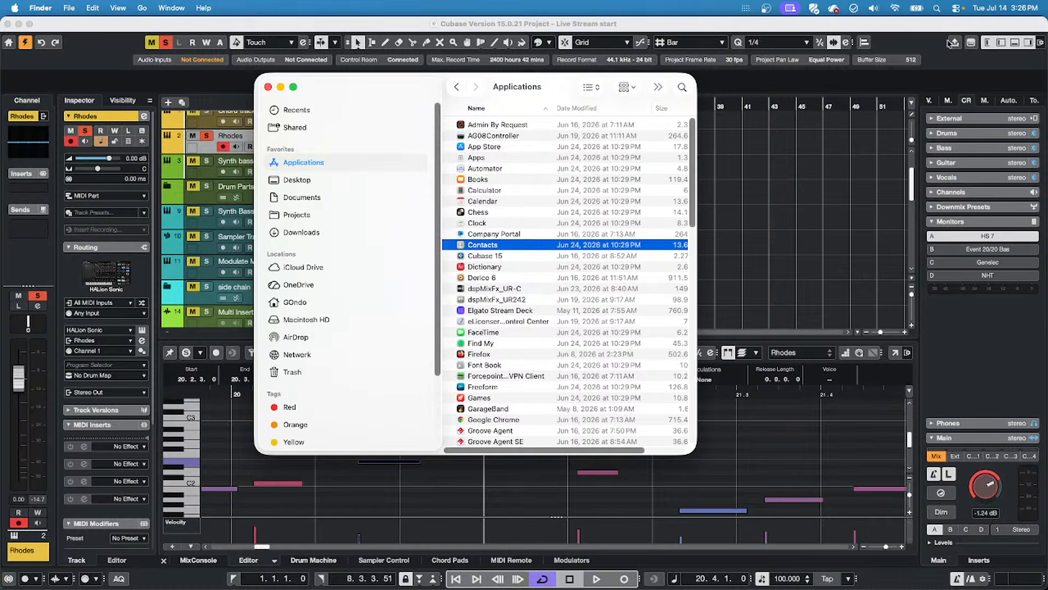
Switch back to Cubase and add a Padshop instrument track after the Modulate Me track.
{"action": "left_click", "coordinate": [788, 217]}
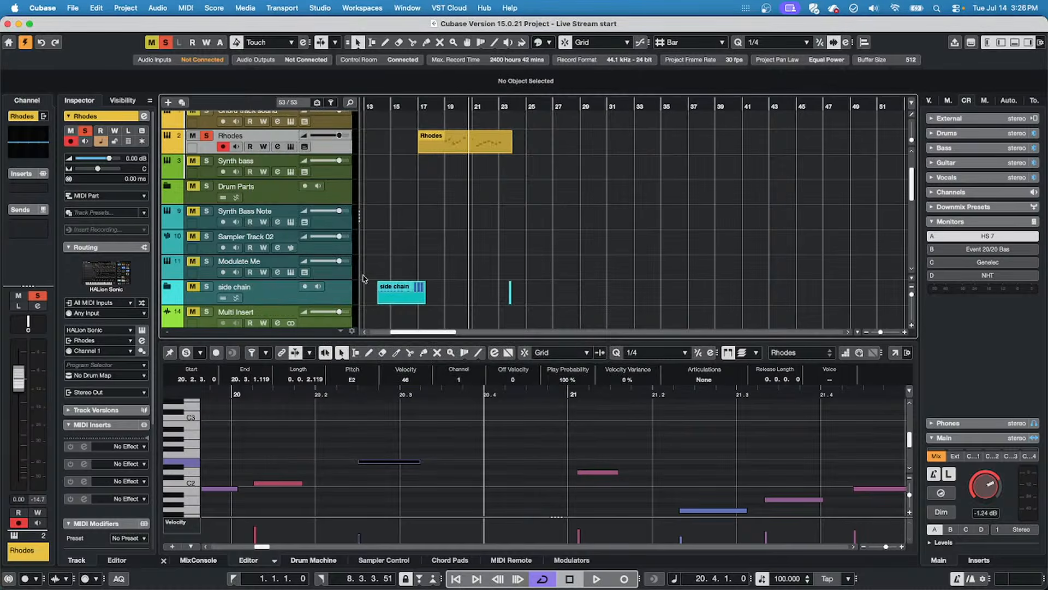
{"action": "right_click", "coordinate": [346, 274]}
{"action": "mouse_move", "coordinate": [352, 280]}
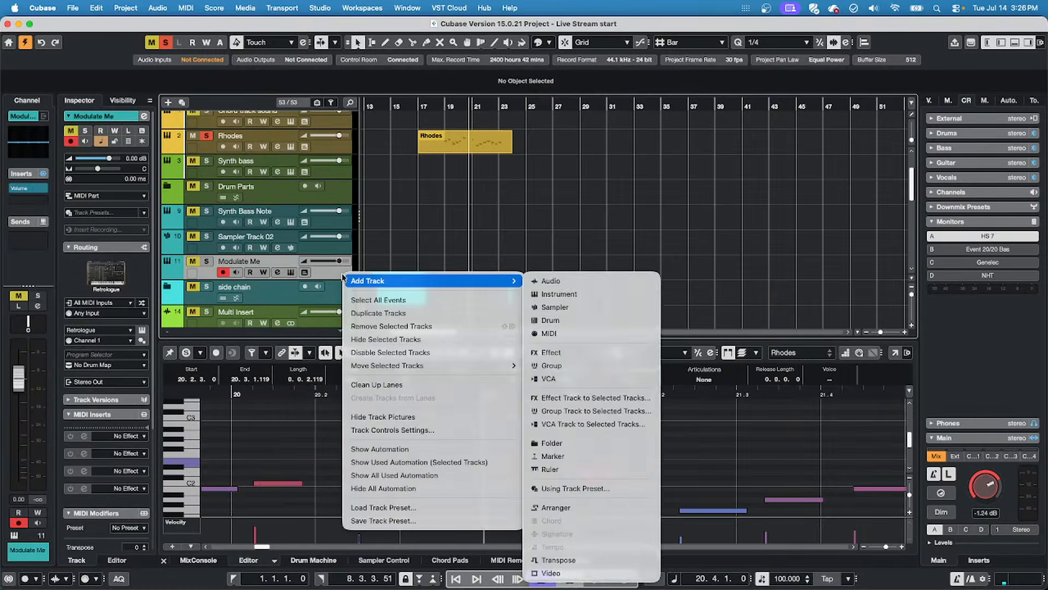
{"action": "left_click", "coordinate": [600, 297]}
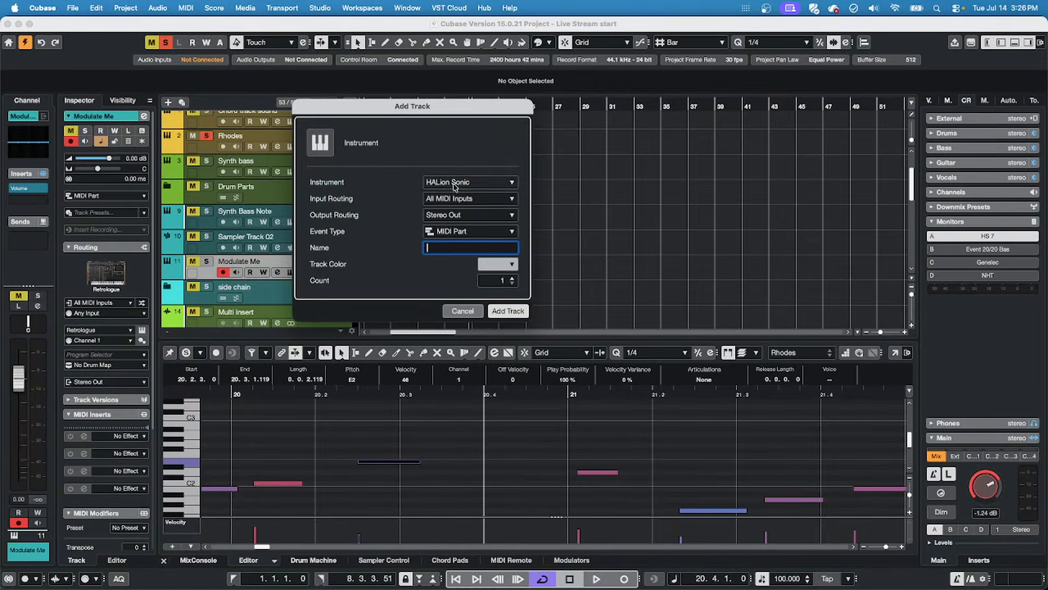
{"action": "left_click", "coordinate": [453, 186]}
{"action": "left_click", "coordinate": [484, 386]}
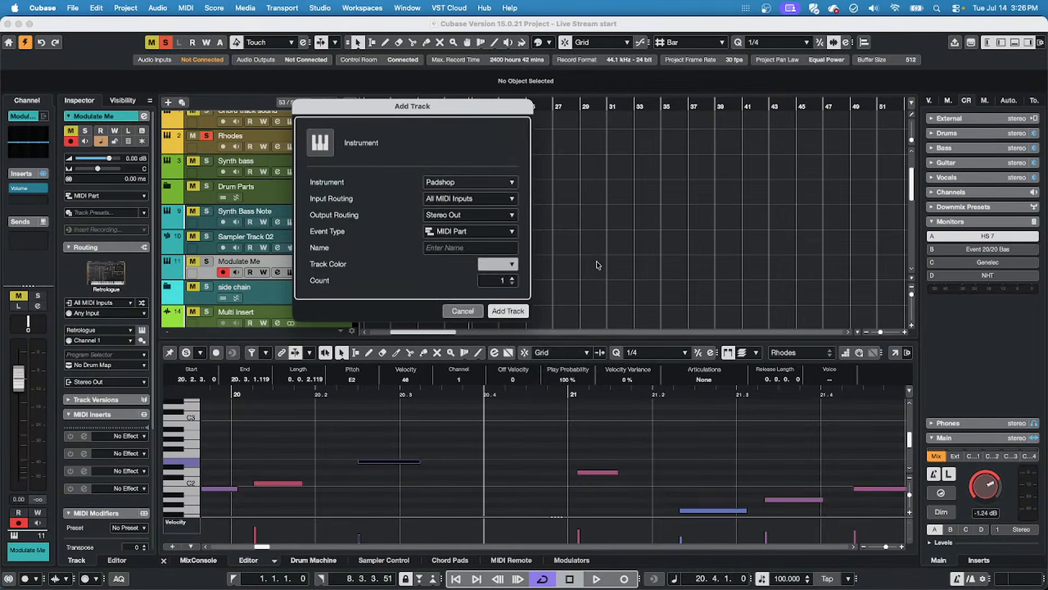
{"action": "left_click", "coordinate": [519, 316]}
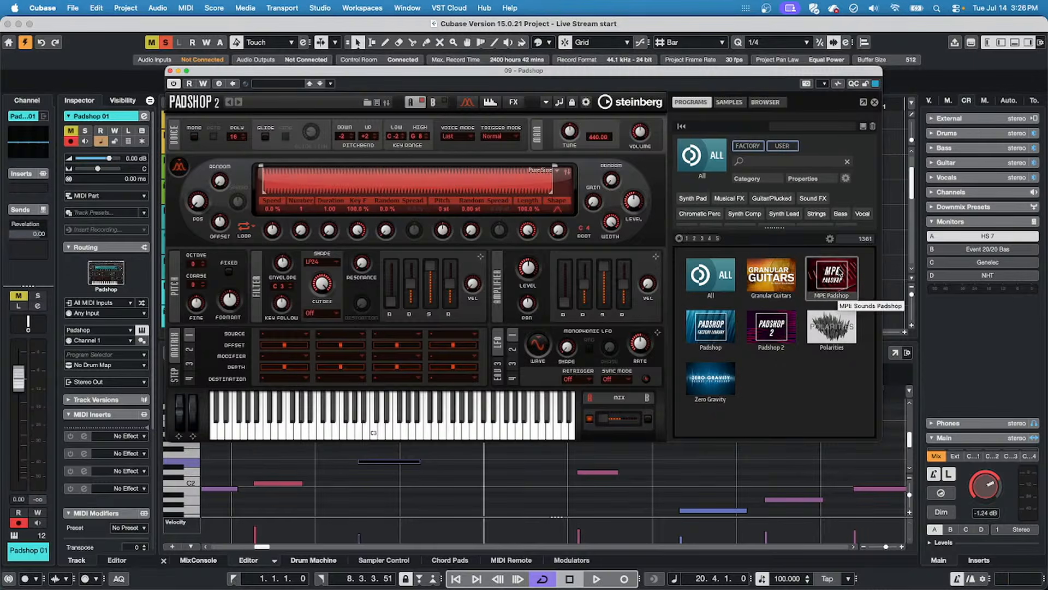
Load the Bold Man bass program from the Padshop 2 library into the new Padshop instrument.
{"action": "left_click", "coordinate": [767, 325]}
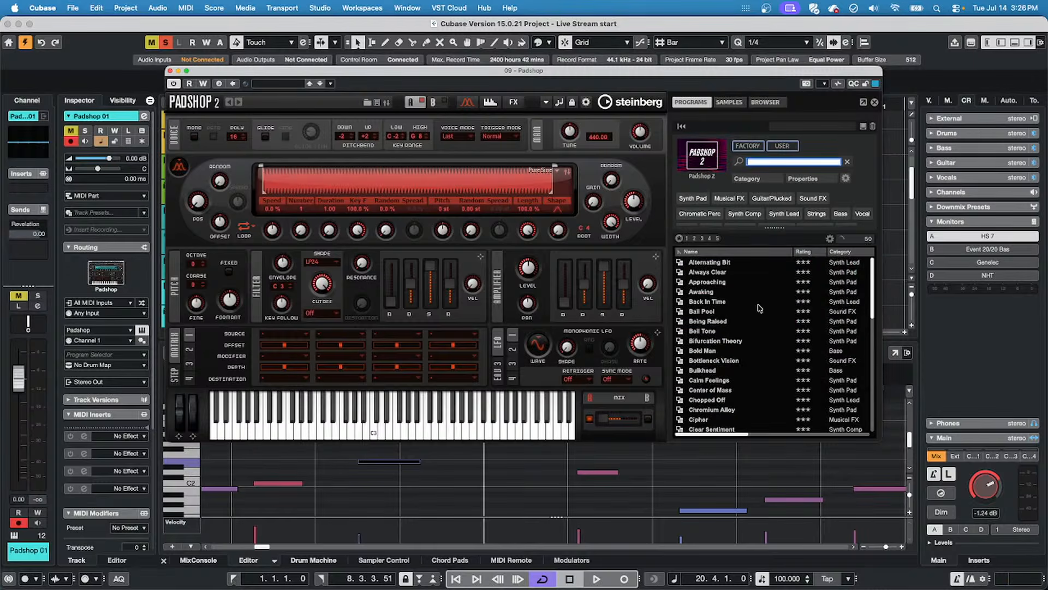
{"action": "left_click", "coordinate": [724, 352]}
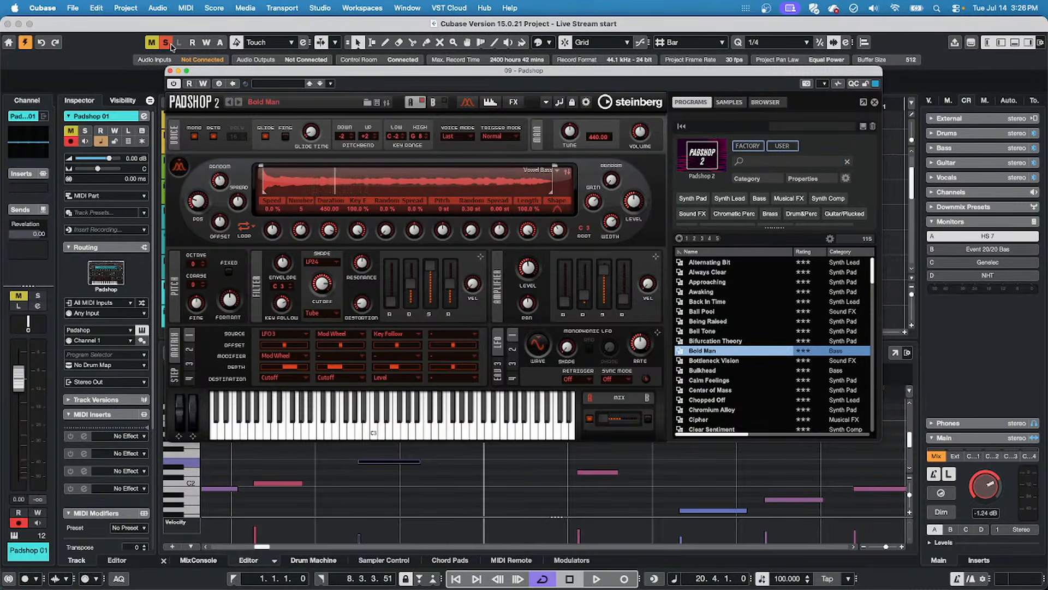
Turn off solo for all tracks and load the Calm Feelings synth pad program in Padshop.
{"action": "left_click", "coordinate": [164, 61]}
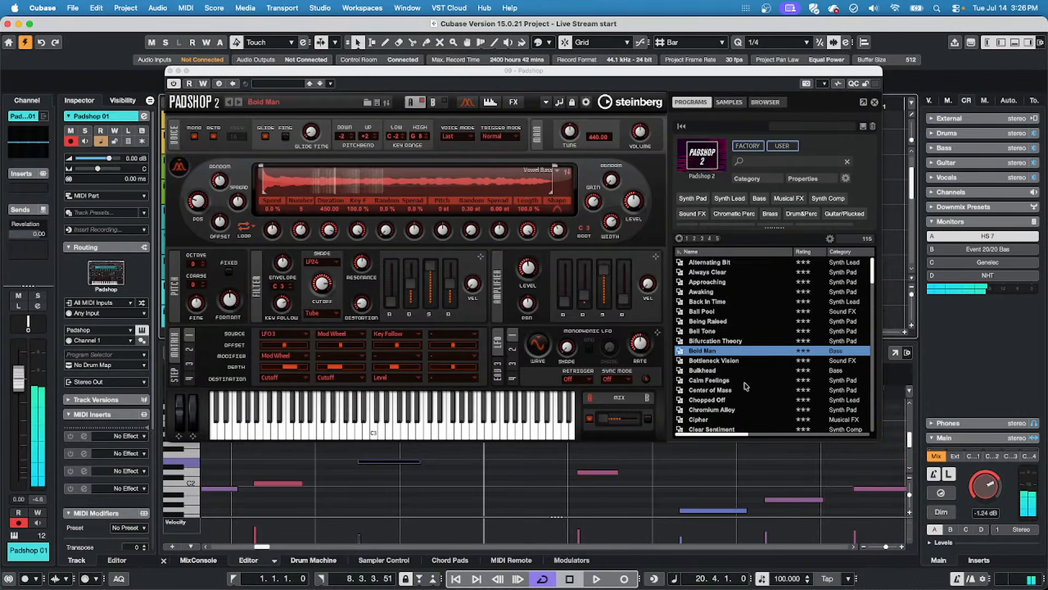
{"action": "left_click", "coordinate": [710, 380]}
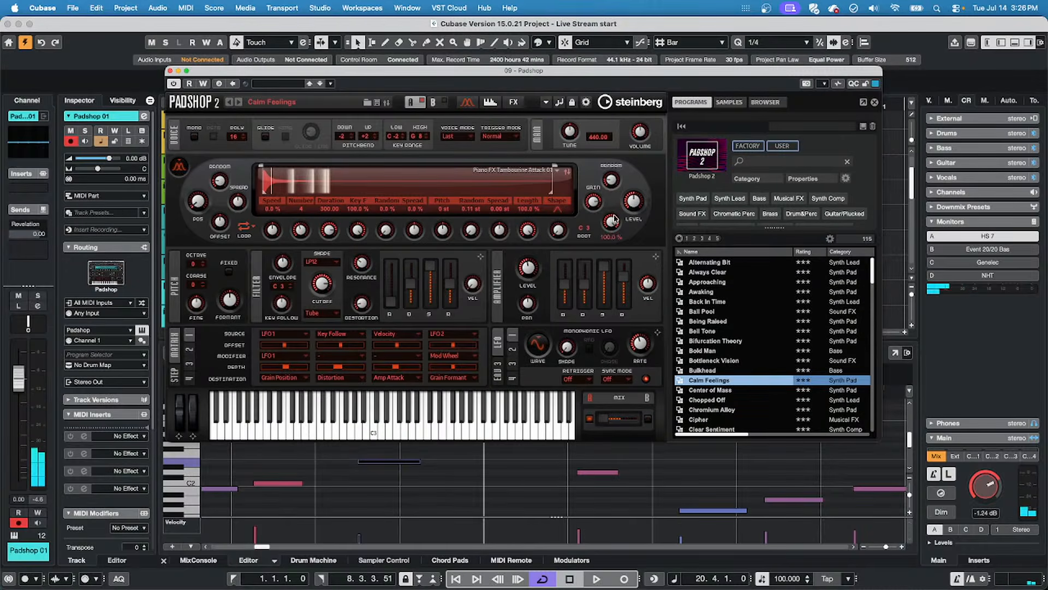
Look at the sample libraries offered for Padshop's grain oscillator and close the list.
{"action": "left_click", "coordinate": [558, 172]}
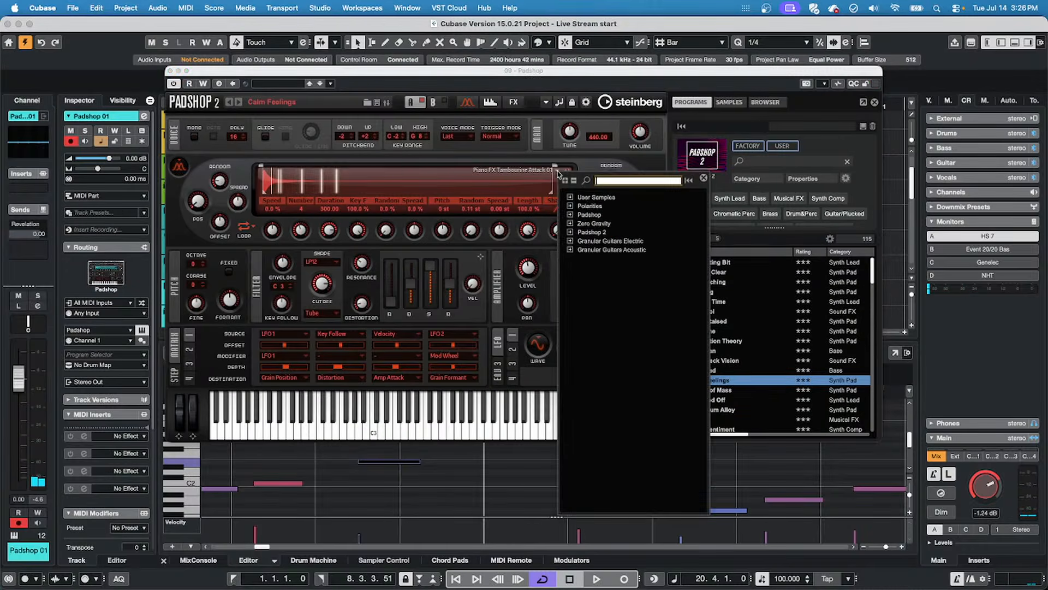
{"action": "left_click", "coordinate": [741, 242]}
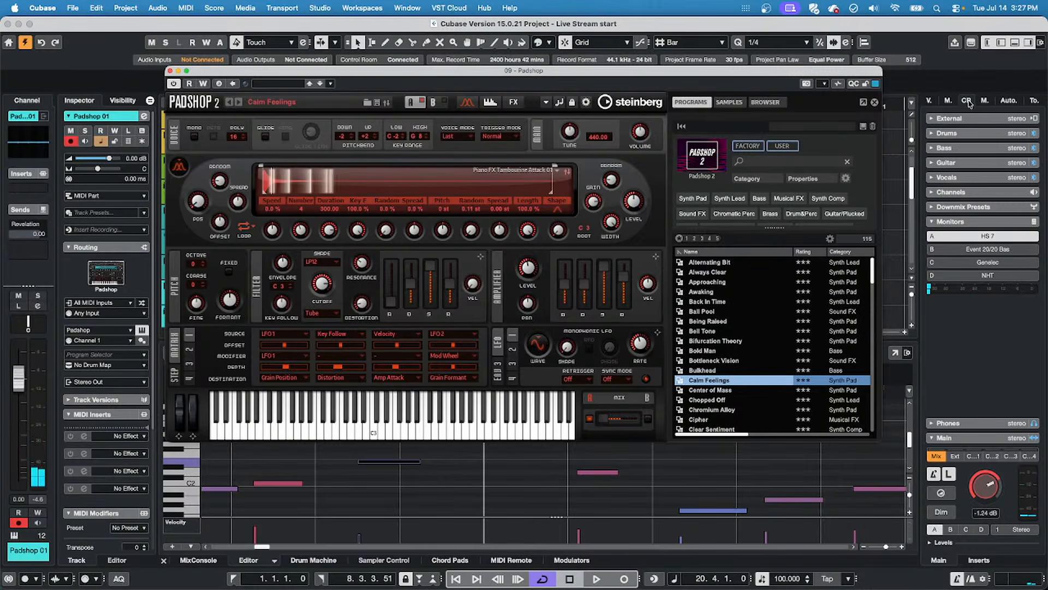
Open the Cinematic Odyssey collection among the media loops and samples.
{"action": "left_click", "coordinate": [947, 102]}
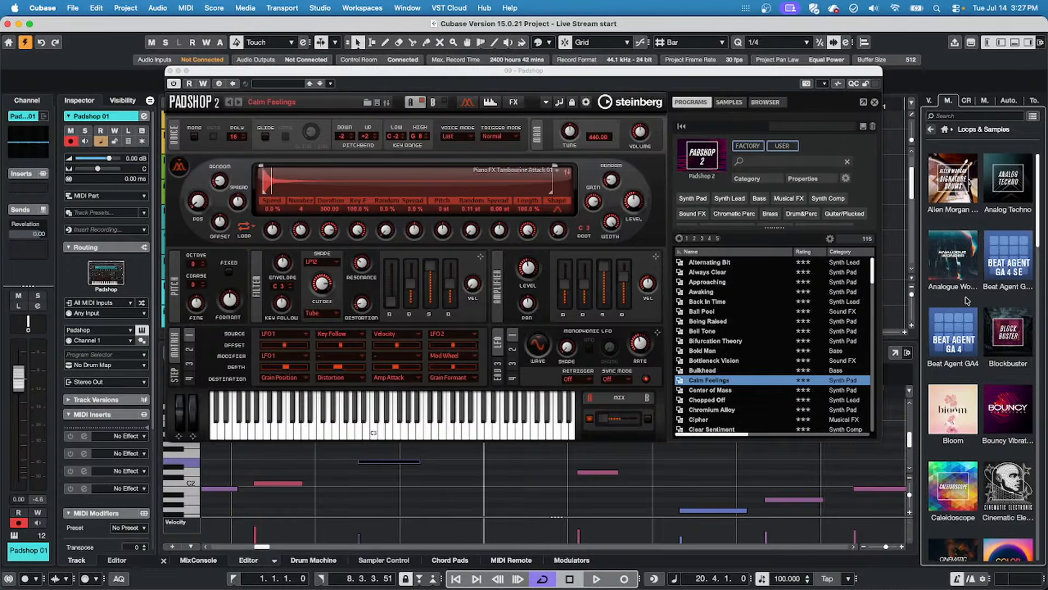
{"action": "scroll", "coordinate": [938, 495], "scroll_direction": "down", "scroll_amount": 3}
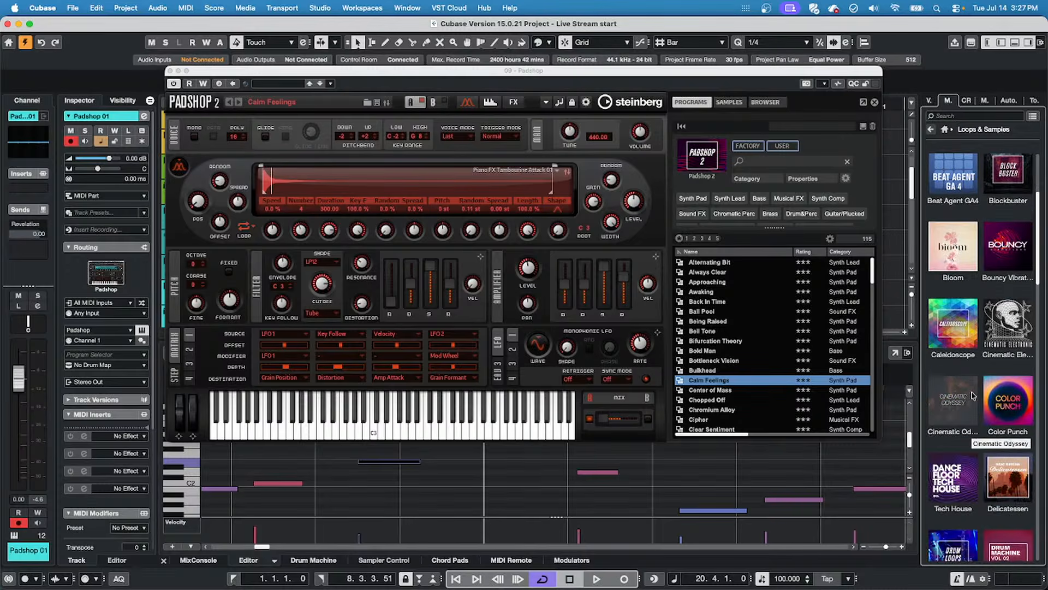
{"action": "left_click", "coordinate": [943, 402]}
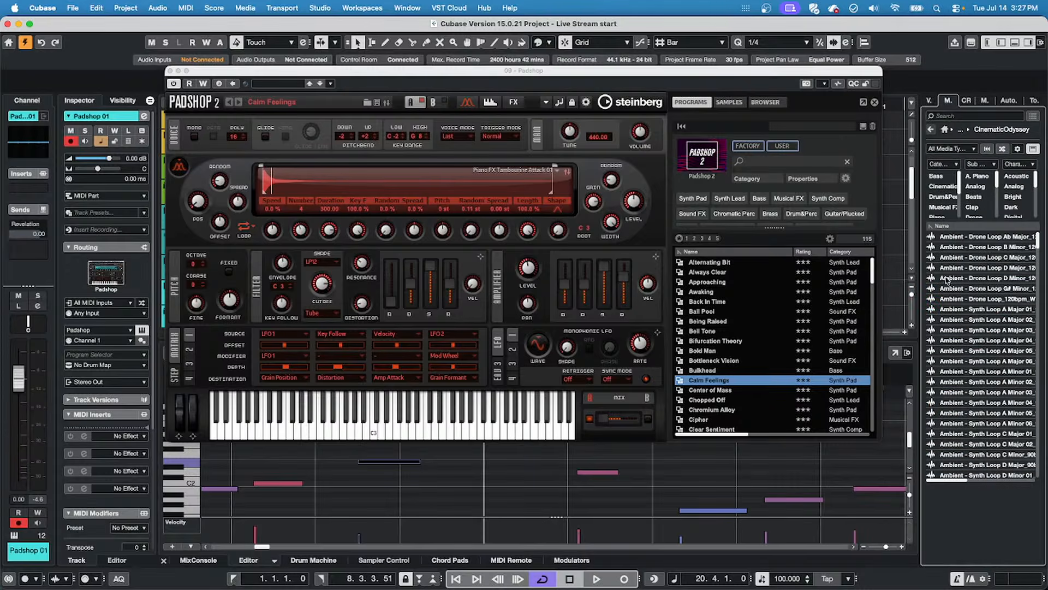
Audition Ambient synth loops A Major 04, C Minor, F Major 02 and G Major 03, and stop the preview.
{"action": "left_click", "coordinate": [960, 340]}
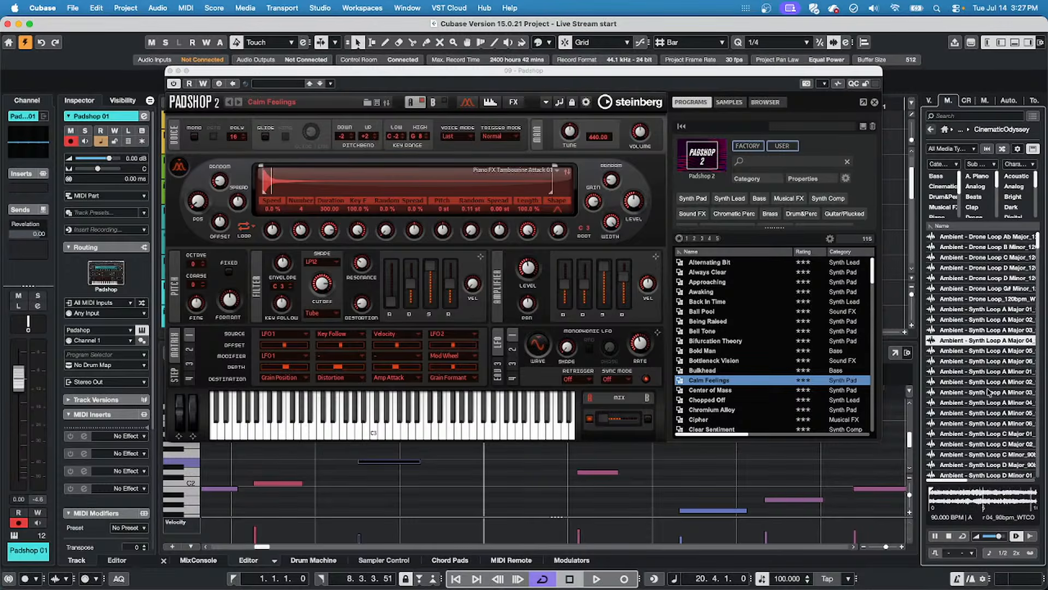
{"action": "left_click", "coordinate": [1004, 454]}
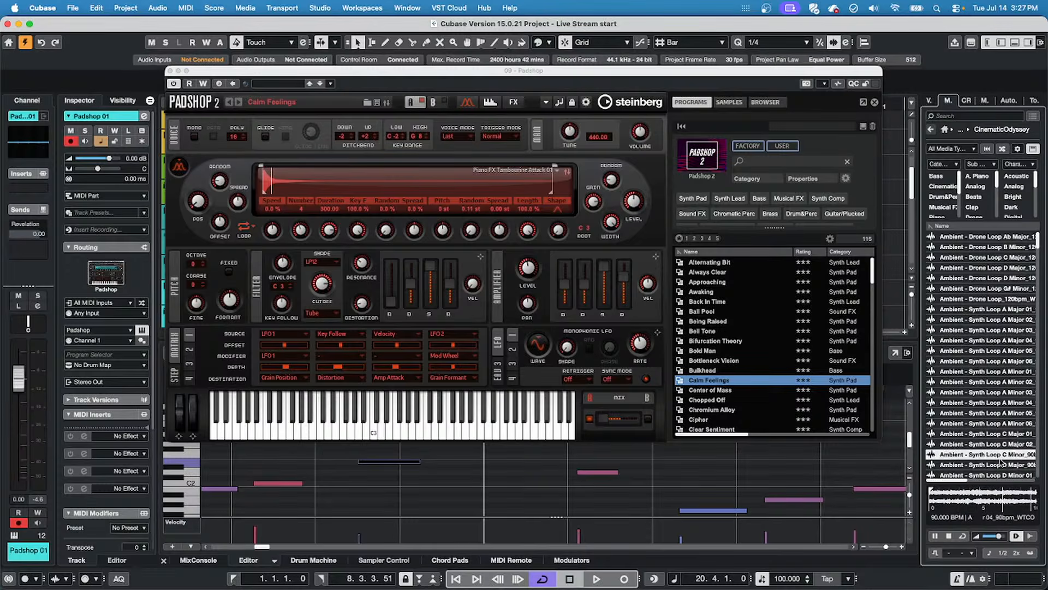
{"action": "scroll", "coordinate": [972, 459], "scroll_direction": "down", "scroll_amount": 3}
{"action": "left_click", "coordinate": [959, 424]}
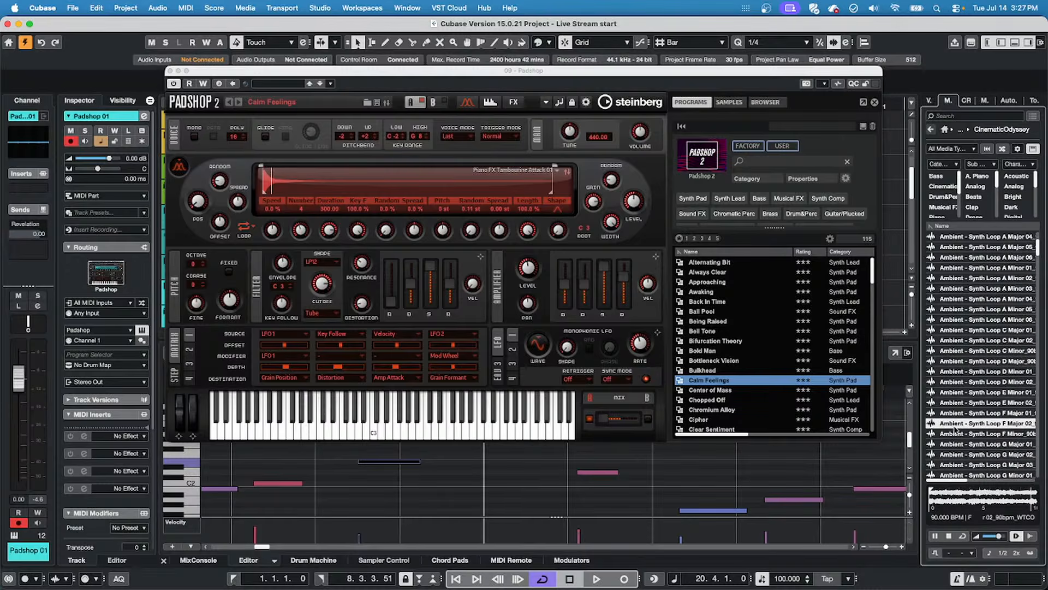
{"action": "left_click", "coordinate": [959, 465]}
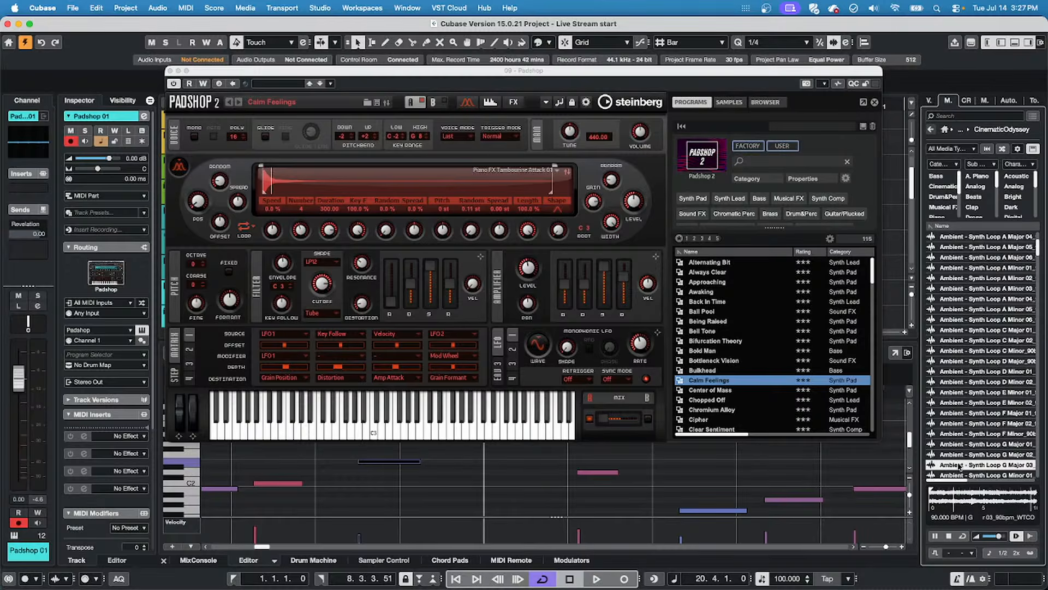
{"action": "left_click", "coordinate": [949, 536]}
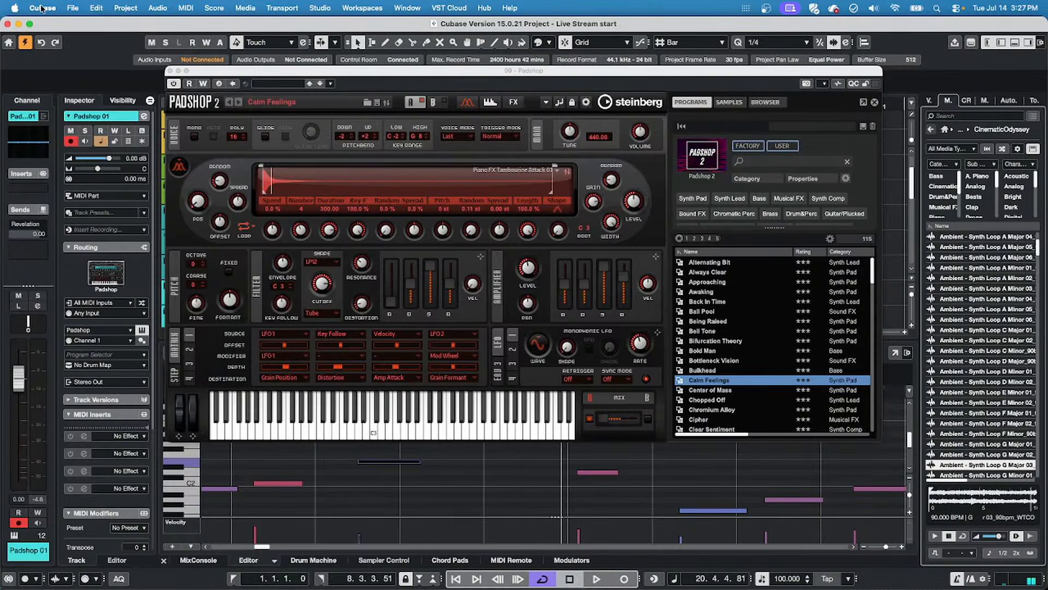
Close the Padshop window and place the Ambient - Synth Loop G Major 03 on the Audio 02 track at bar 47.
{"action": "left_click", "coordinate": [169, 71]}
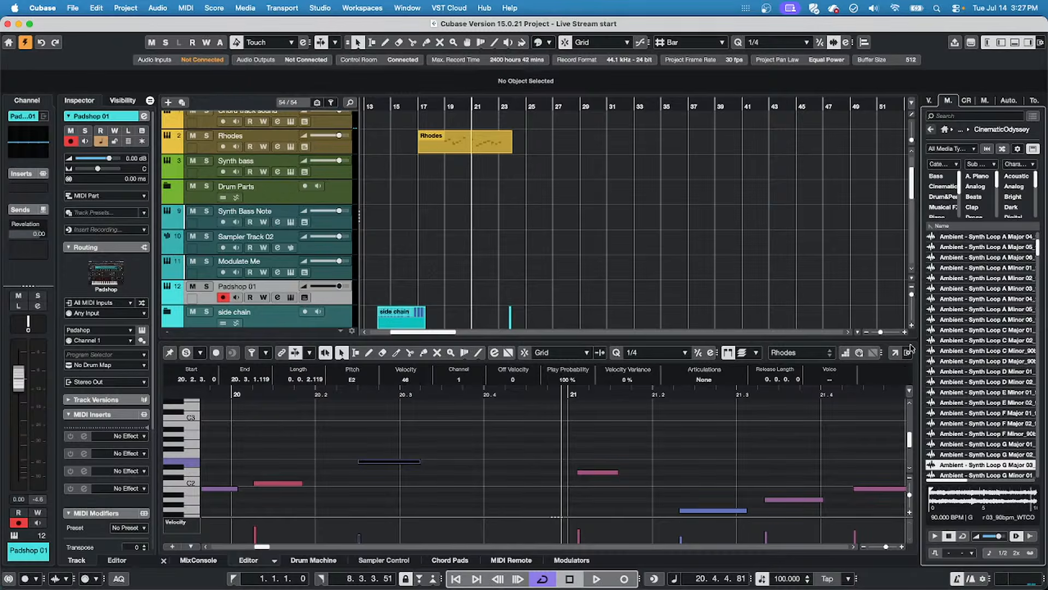
{"action": "scroll", "coordinate": [555, 220], "scroll_direction": "down", "scroll_amount": 10}
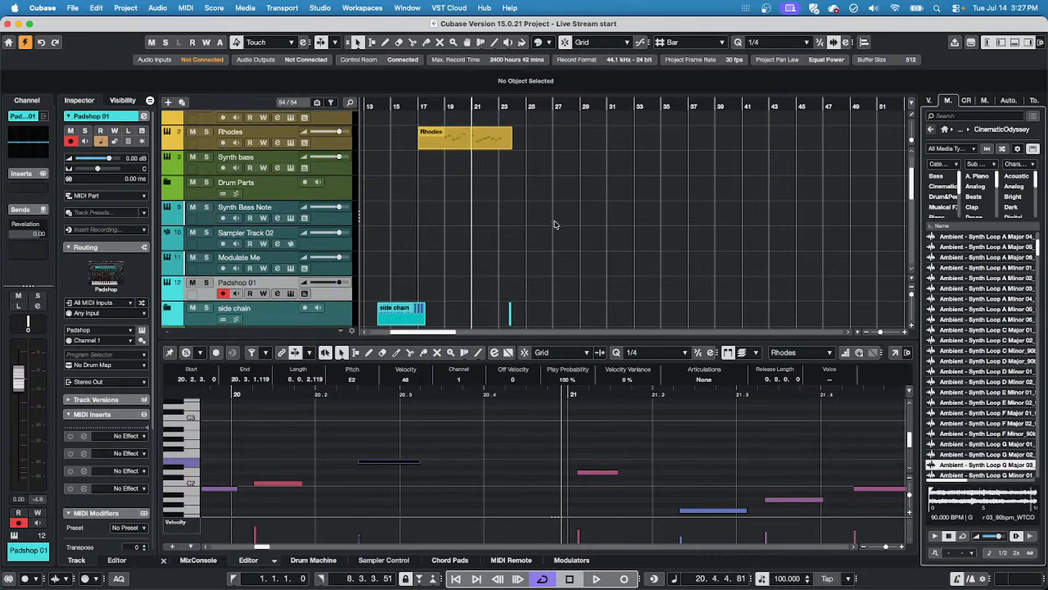
{"action": "scroll", "coordinate": [555, 221], "scroll_direction": "up", "scroll_amount": 3}
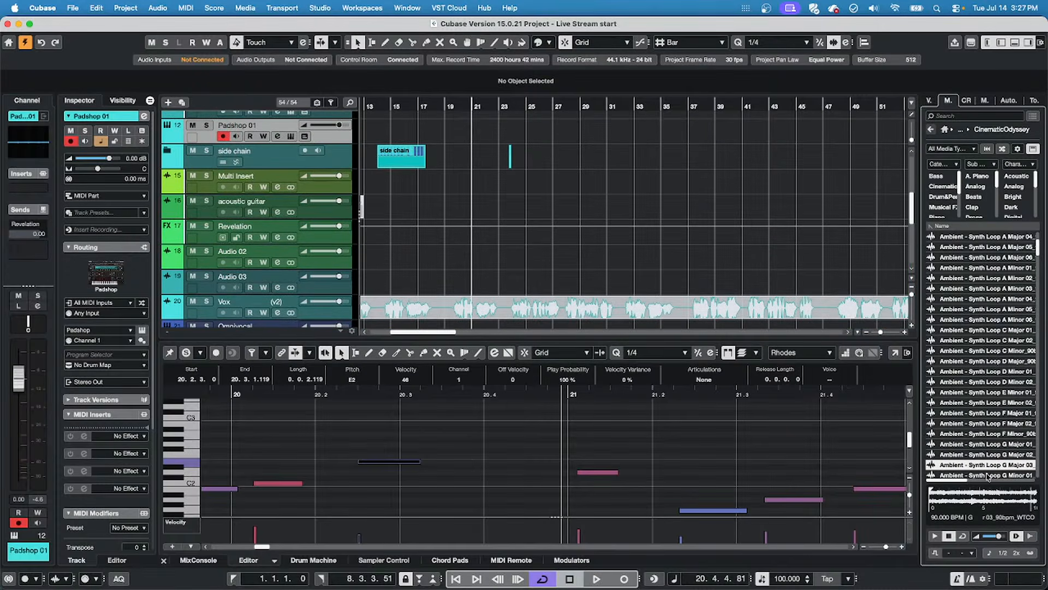
{"action": "left_click_drag", "start_coordinate": [986, 466], "coordinate": [820, 242]}
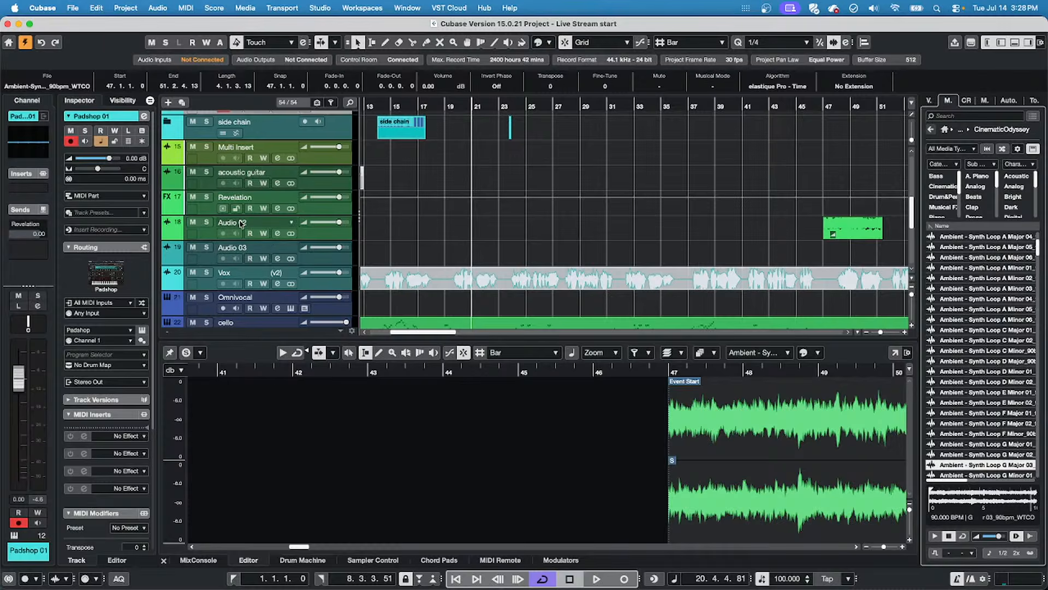
Reopen the Padshop 01 instrument, move its window clear of the new audio event, and load that event as Padshop's sample.
{"action": "scroll", "coordinate": [244, 240], "scroll_direction": "up", "scroll_amount": 3}
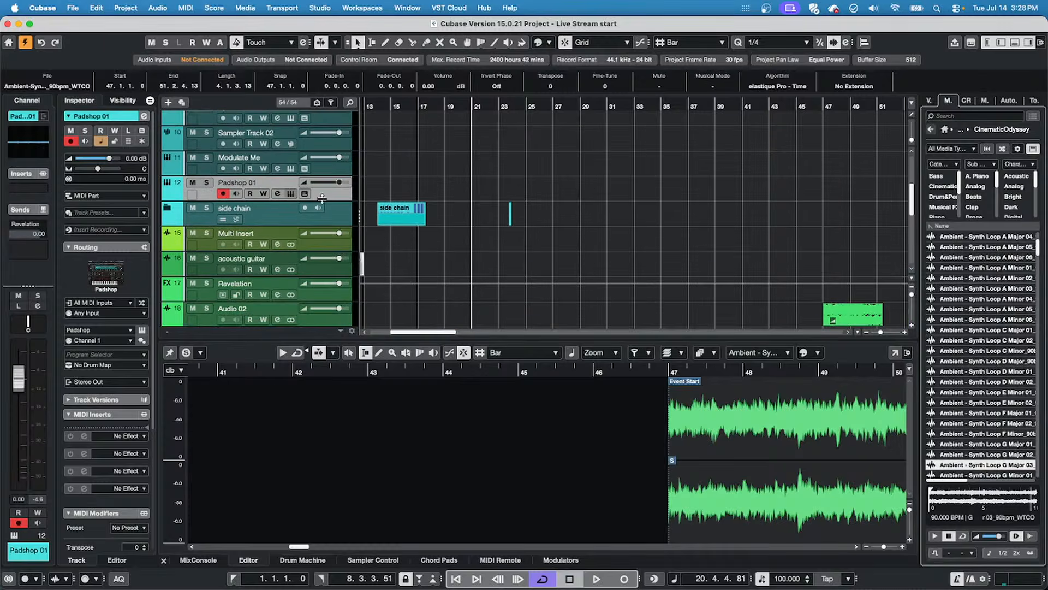
{"action": "left_click", "coordinate": [277, 194]}
{"action": "left_click", "coordinate": [277, 194]}
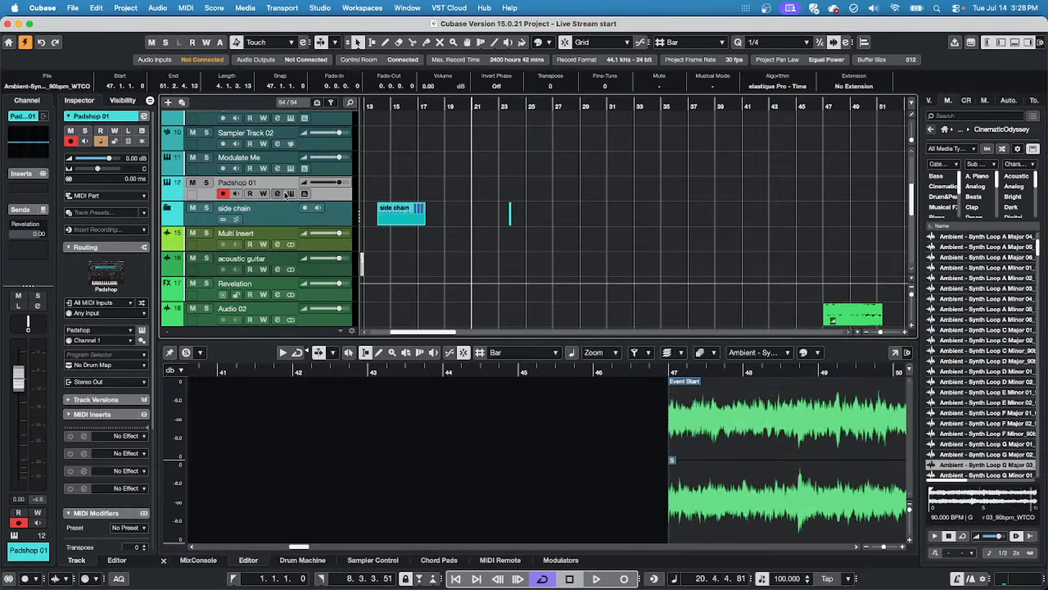
{"action": "left_click", "coordinate": [291, 195]}
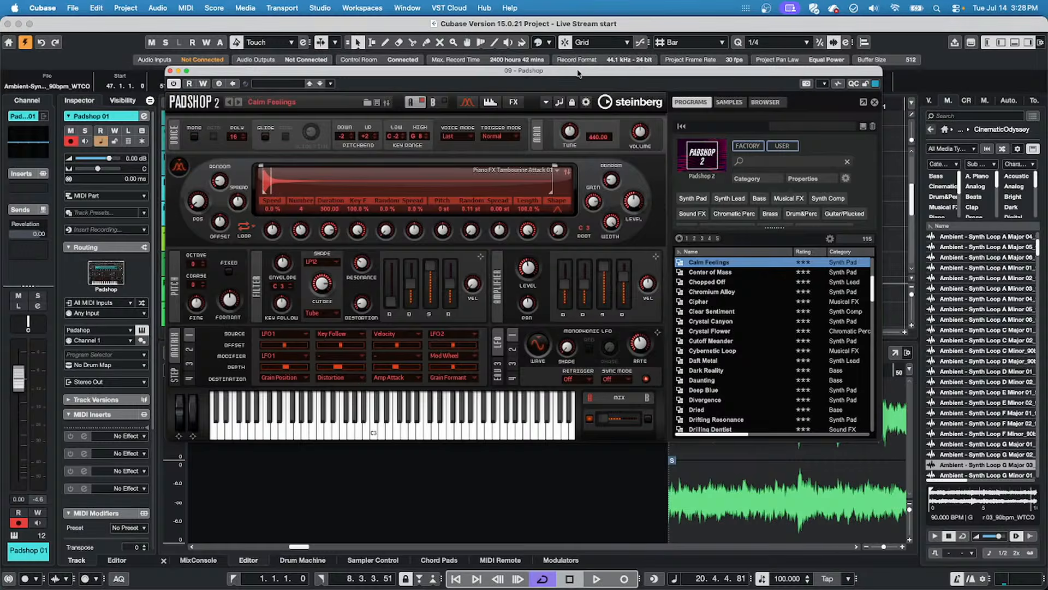
{"action": "left_click_drag", "start_coordinate": [578, 73], "coordinate": [484, 121]}
{"action": "left_click_drag", "start_coordinate": [844, 320], "coordinate": [242, 236]}
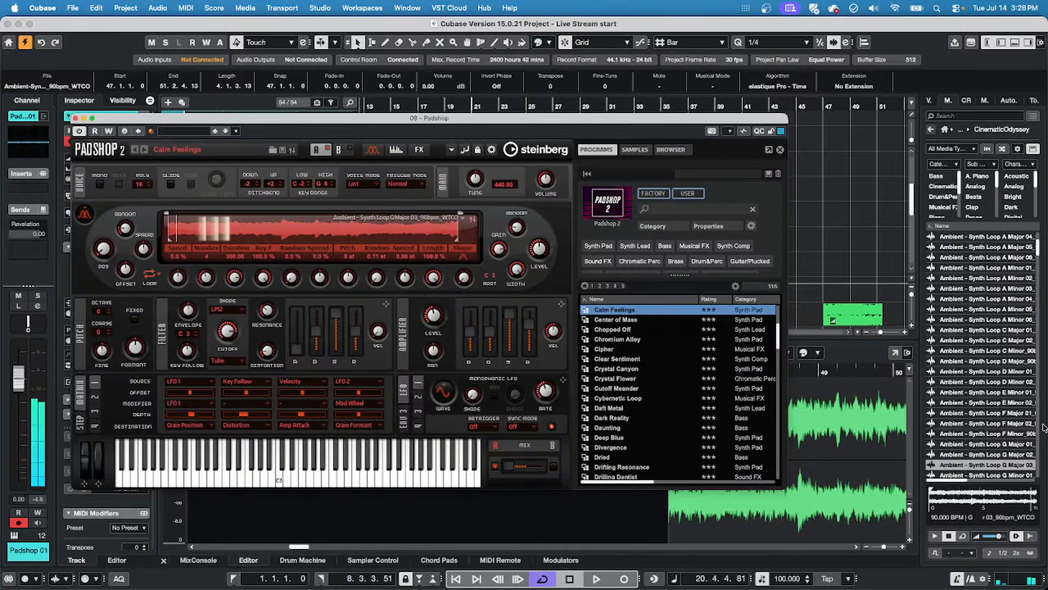
Swap Padshop's sample in turn for Ambient - Synth Loop E Minor 01, Synth Loop G Major 02 and Cinematic - Drum Loop 04_95bpm, and close Padshop.
{"action": "left_click_drag", "start_coordinate": [966, 393], "coordinate": [277, 229]}
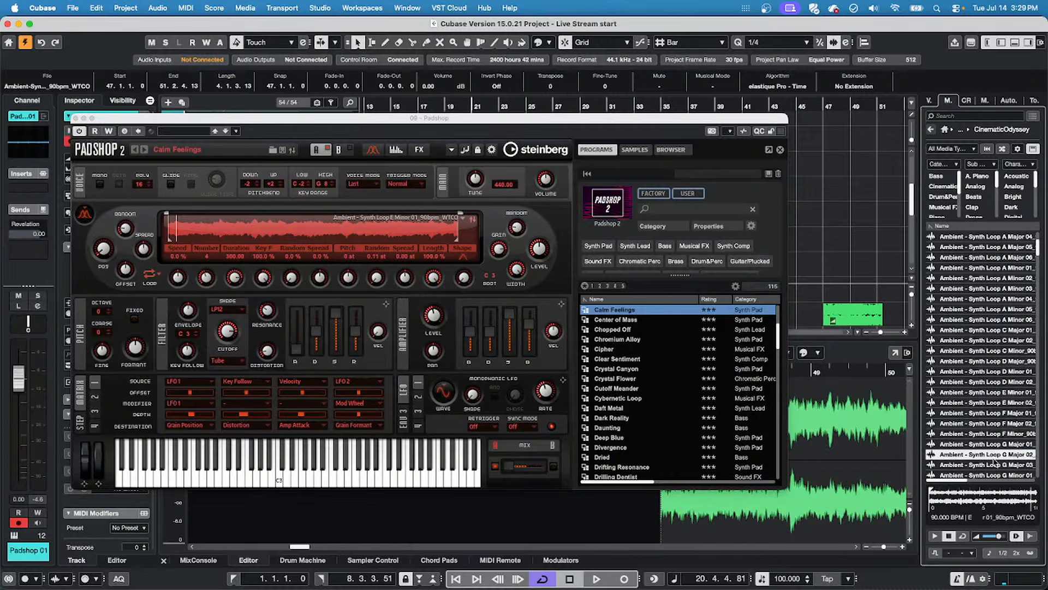
{"action": "left_click_drag", "start_coordinate": [999, 455], "coordinate": [285, 230]}
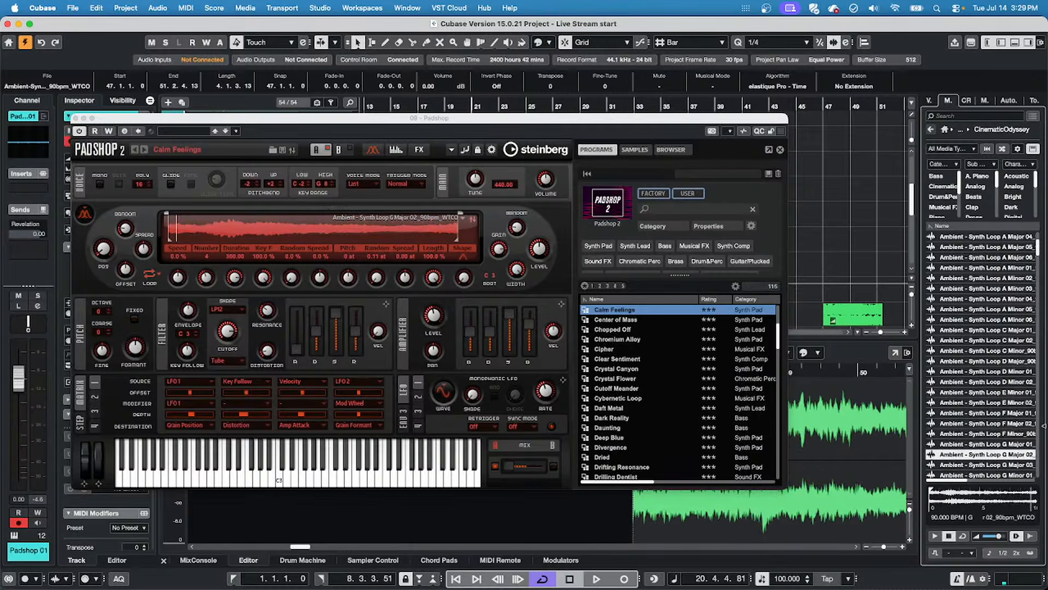
{"action": "scroll", "coordinate": [954, 424], "scroll_direction": "down", "scroll_amount": 10}
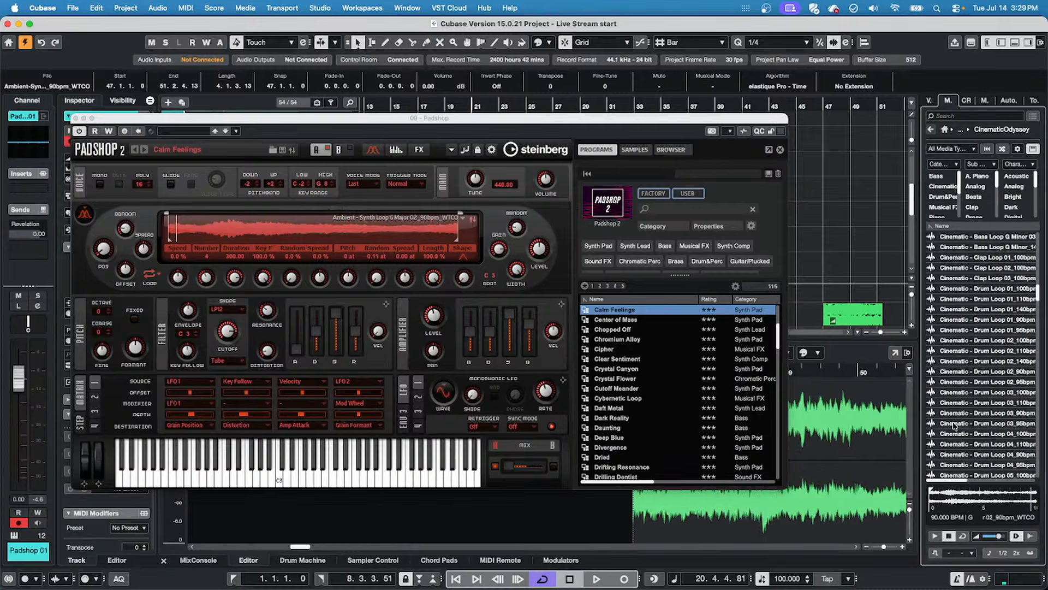
{"action": "left_click", "coordinate": [972, 462]}
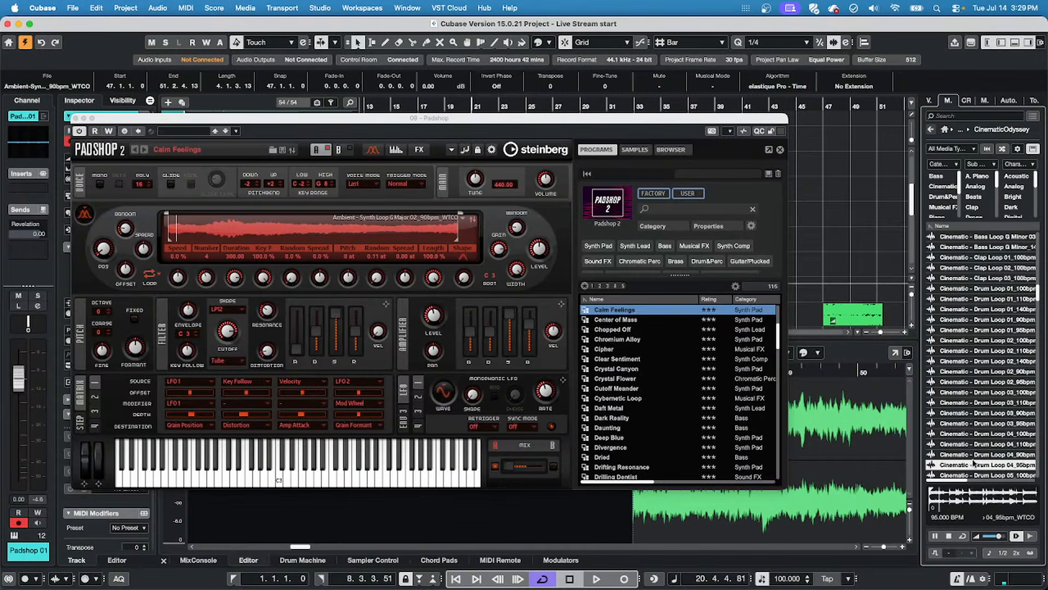
{"action": "left_click_drag", "start_coordinate": [973, 463], "coordinate": [258, 231]}
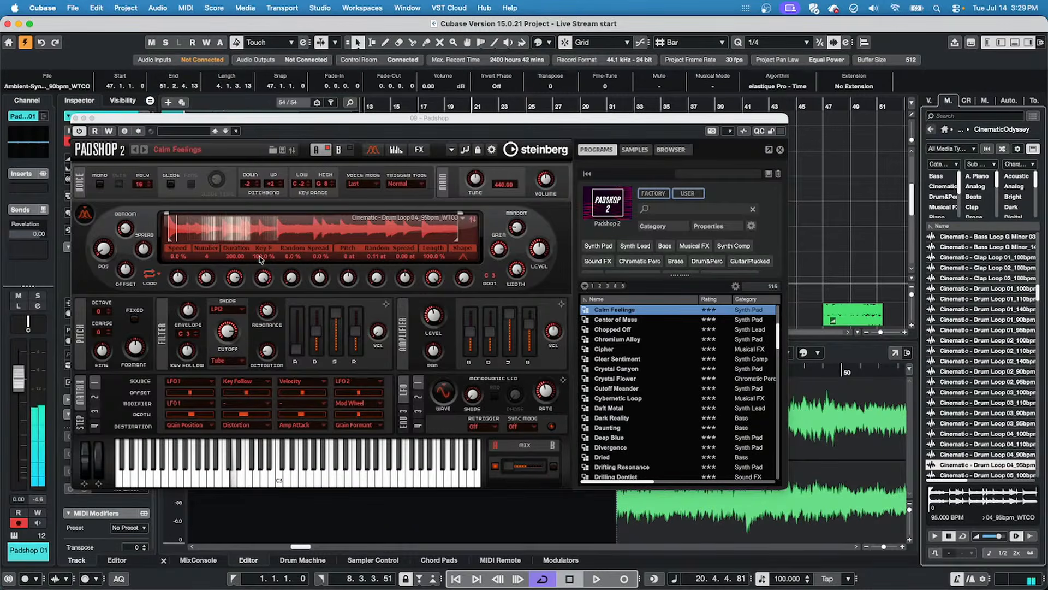
{"action": "left_click", "coordinate": [267, 312]}
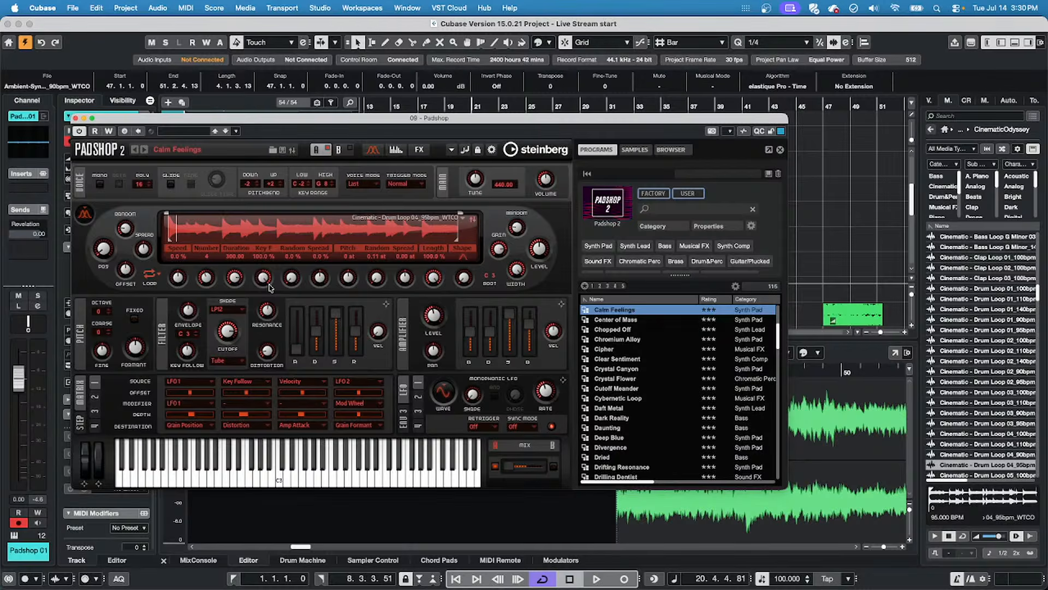
{"action": "left_click", "coordinate": [76, 118]}
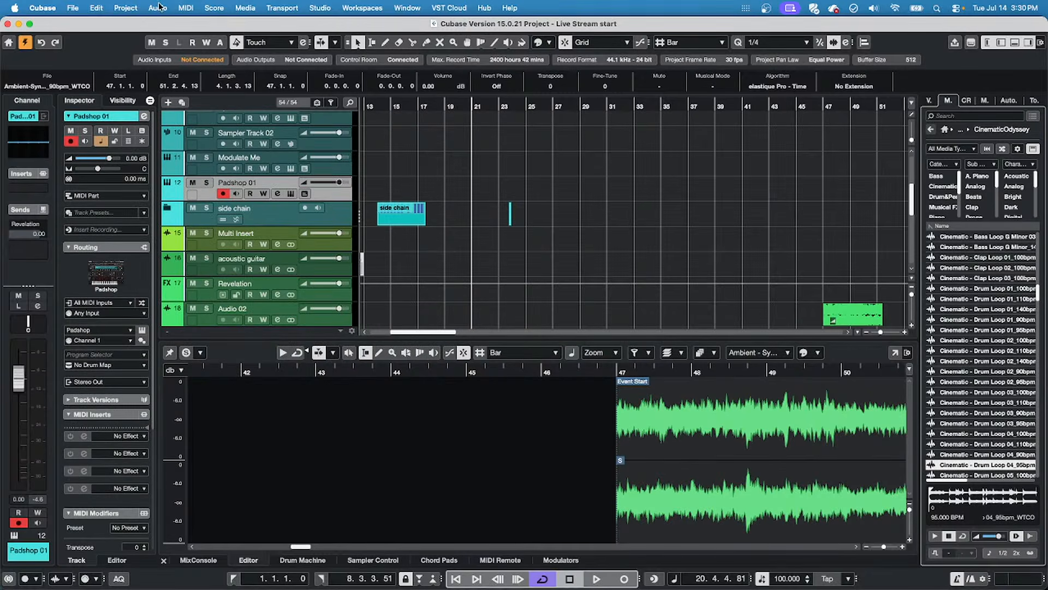
{"action": "left_click", "coordinate": [73, 8]}
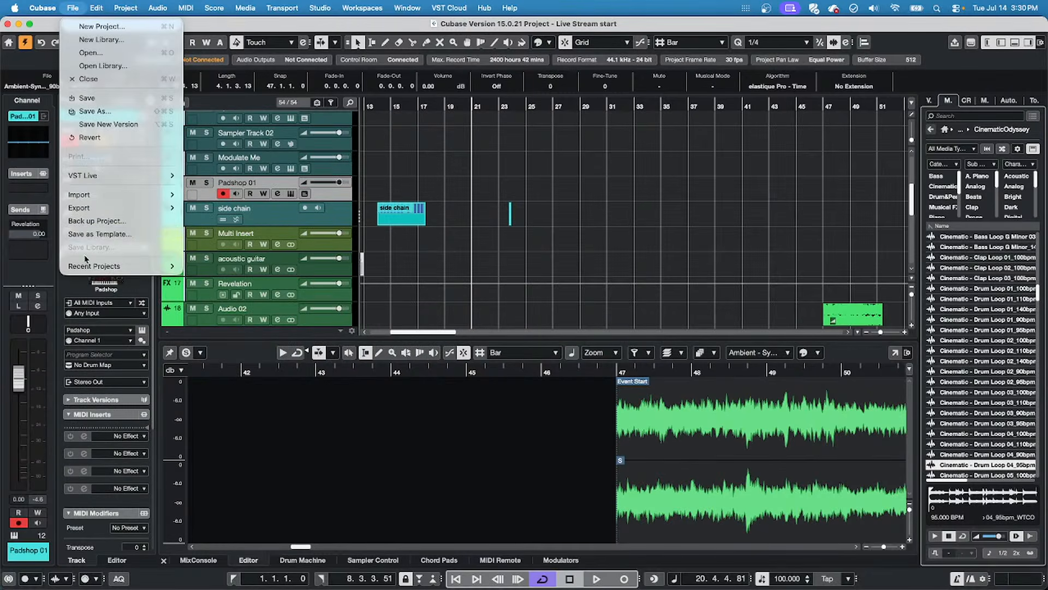
{"action": "mouse_move", "coordinate": [90, 266]}
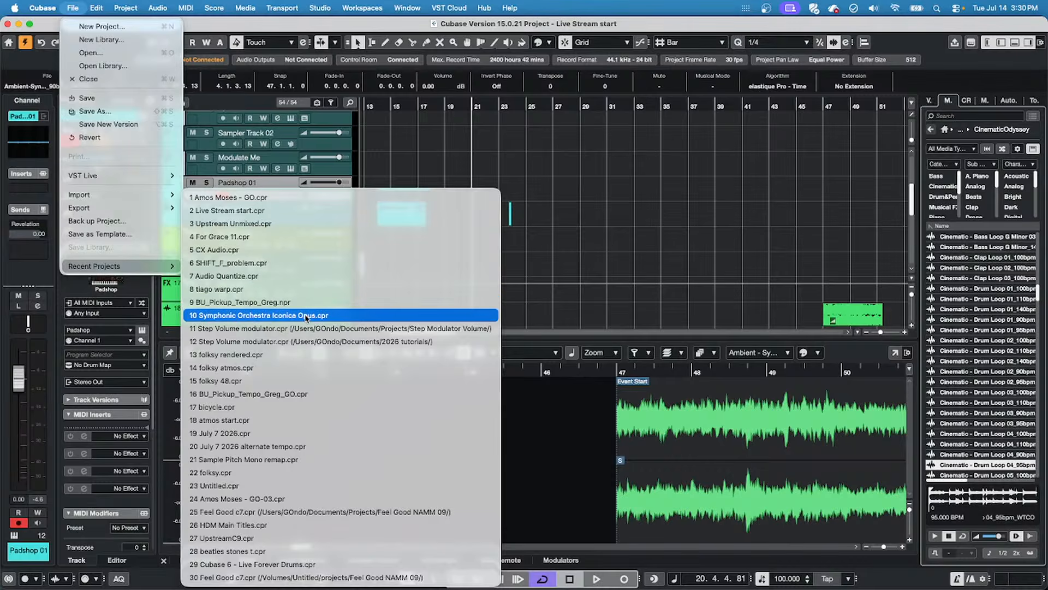
{"action": "left_click", "coordinate": [819, 225]}
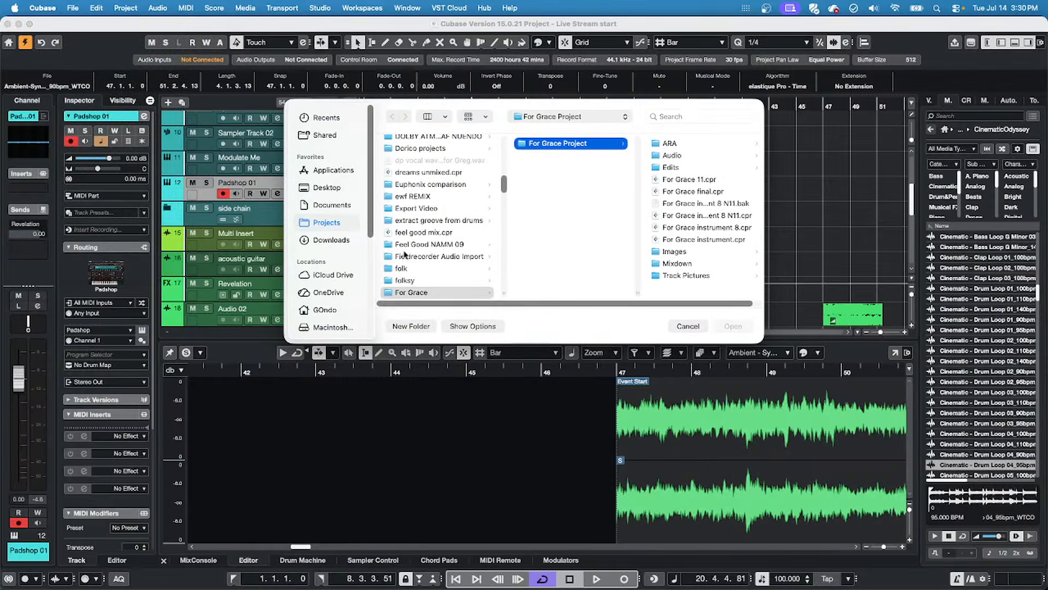
Open the Symphonic Orchestra Iconica Sketch project from the Projects folder and activate it.
{"action": "scroll", "coordinate": [404, 252], "scroll_direction": "down", "scroll_amount": 10}
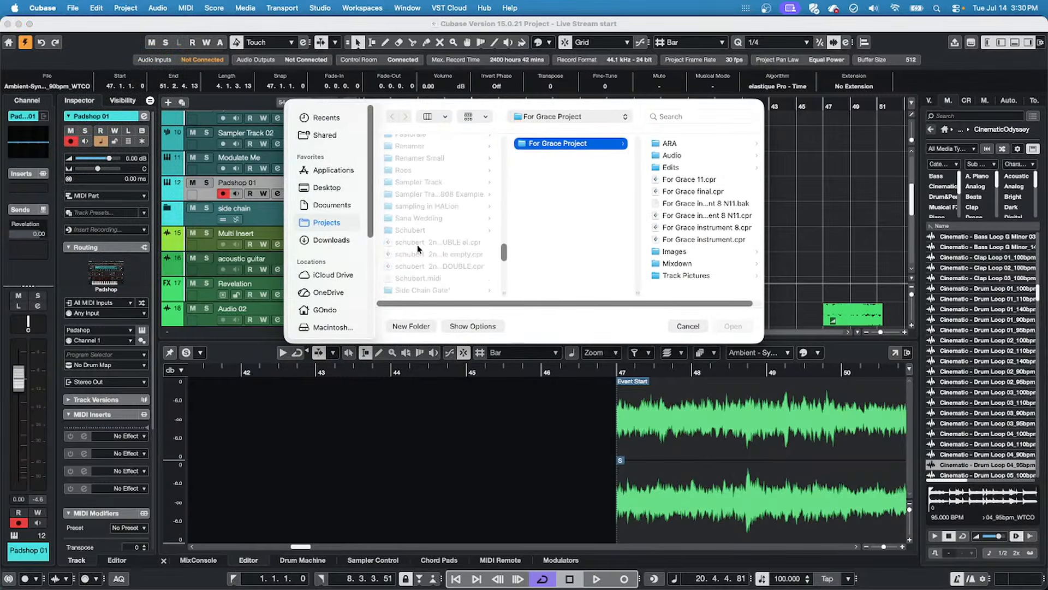
{"action": "scroll", "coordinate": [417, 245], "scroll_direction": "down", "scroll_amount": 5}
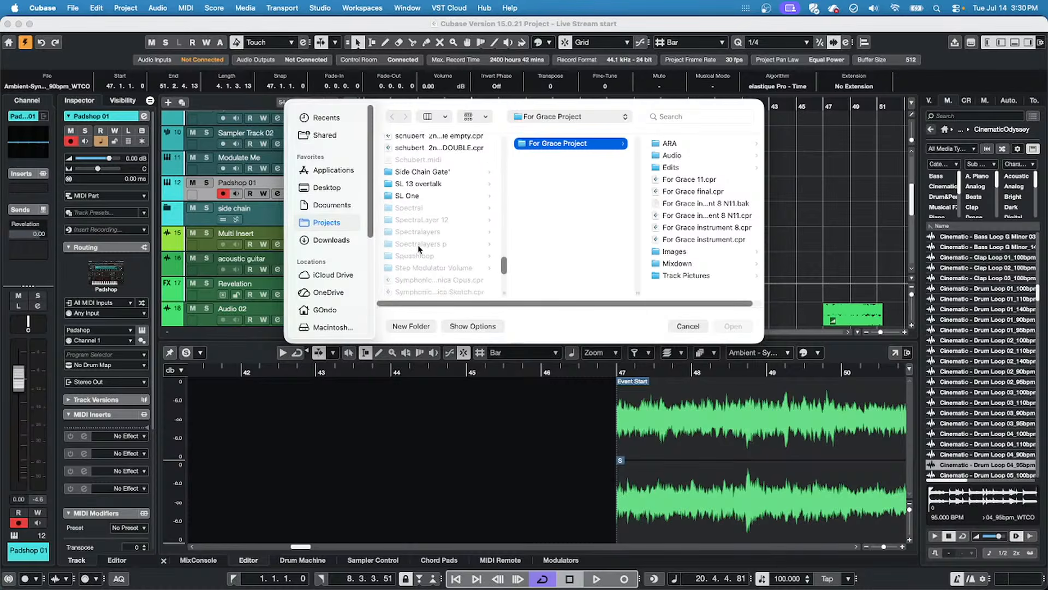
{"action": "left_click", "coordinate": [447, 295]}
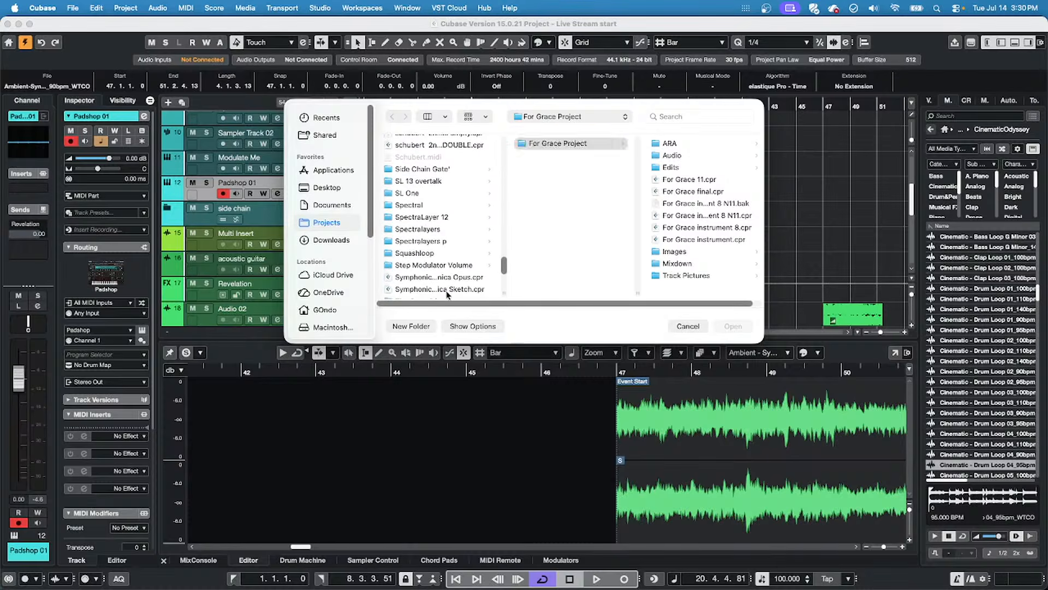
{"action": "double_click", "coordinate": [446, 290]}
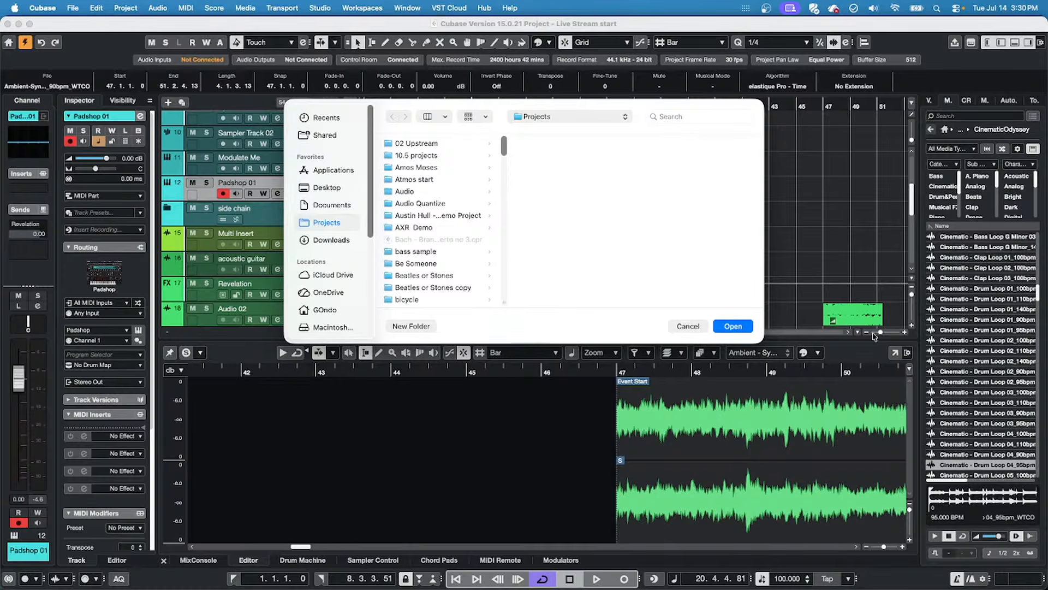
{"action": "left_click", "coordinate": [732, 326]}
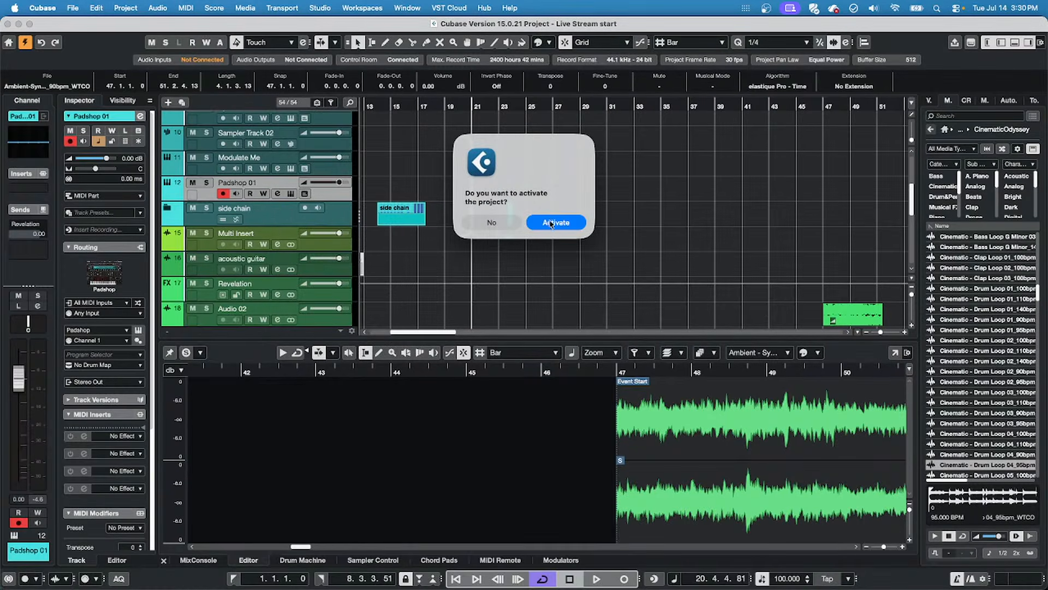
{"action": "key", "text": "Return"}
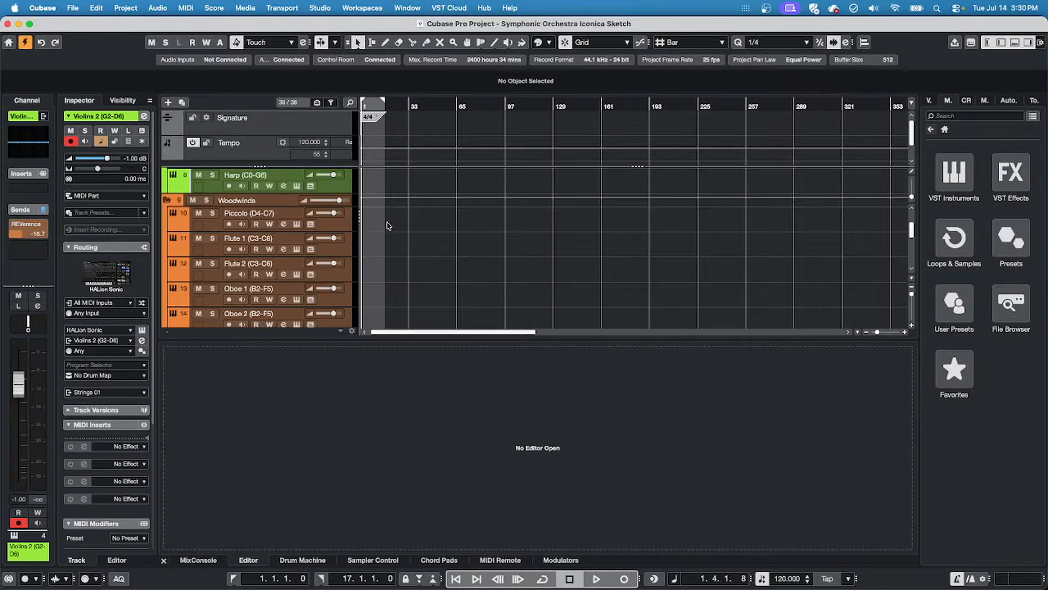
Create a 16-bar MIDI part from bar 1 on the Trumpets (G2-C5) track and open it in the key editor.
{"action": "scroll", "coordinate": [322, 233], "scroll_direction": "down", "scroll_amount": 10}
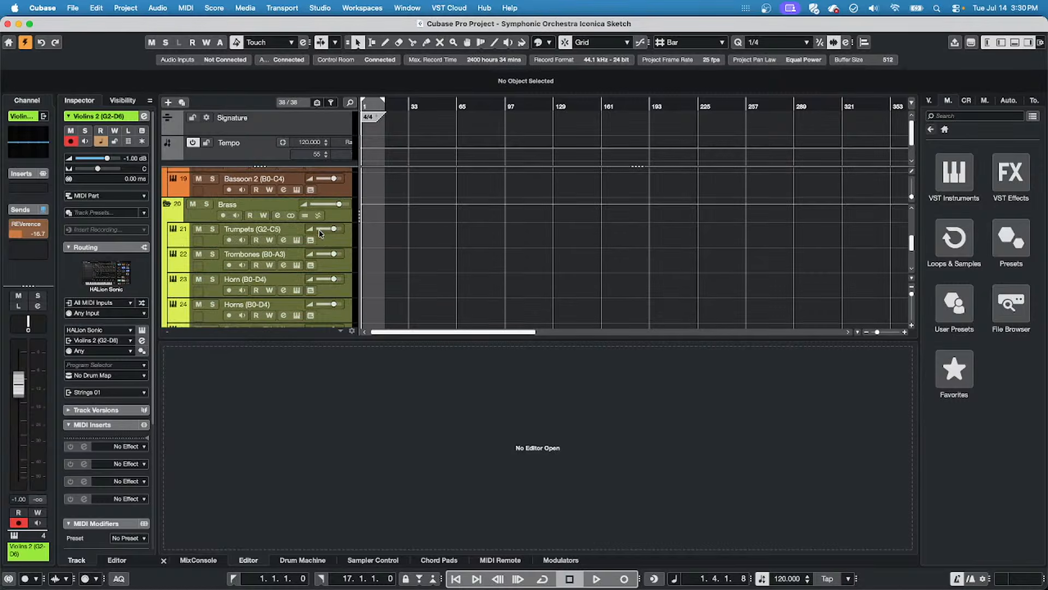
{"action": "mouse_move", "coordinate": [320, 233]}
{"action": "left_click", "coordinate": [218, 242]}
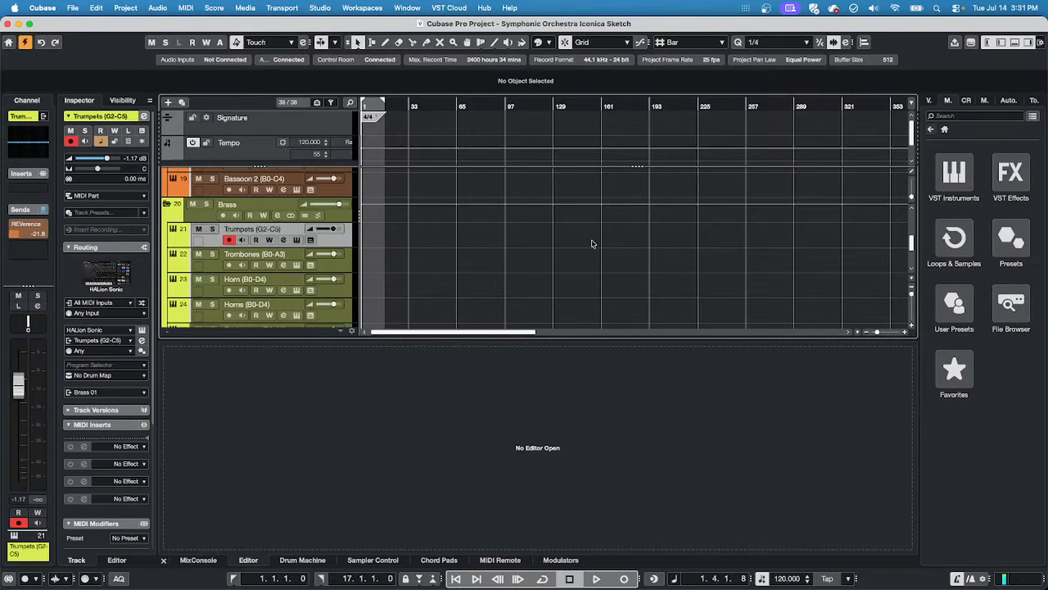
{"action": "double_click", "coordinate": [373, 243]}
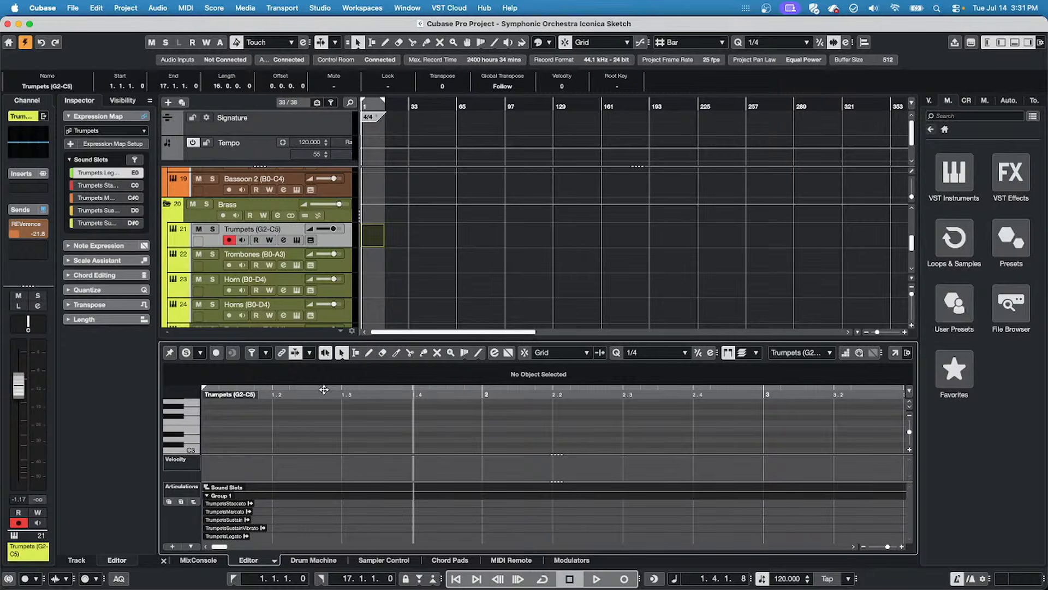
Return to the project start, enable step input and enter a line of trumpet notes through bar 7.
{"action": "left_click", "coordinate": [337, 393]}
{"action": "key", "text": "g"}
{"action": "key", "text": "g"}
{"action": "key", "text": "g"}
{"action": "key", "text": "comma"}
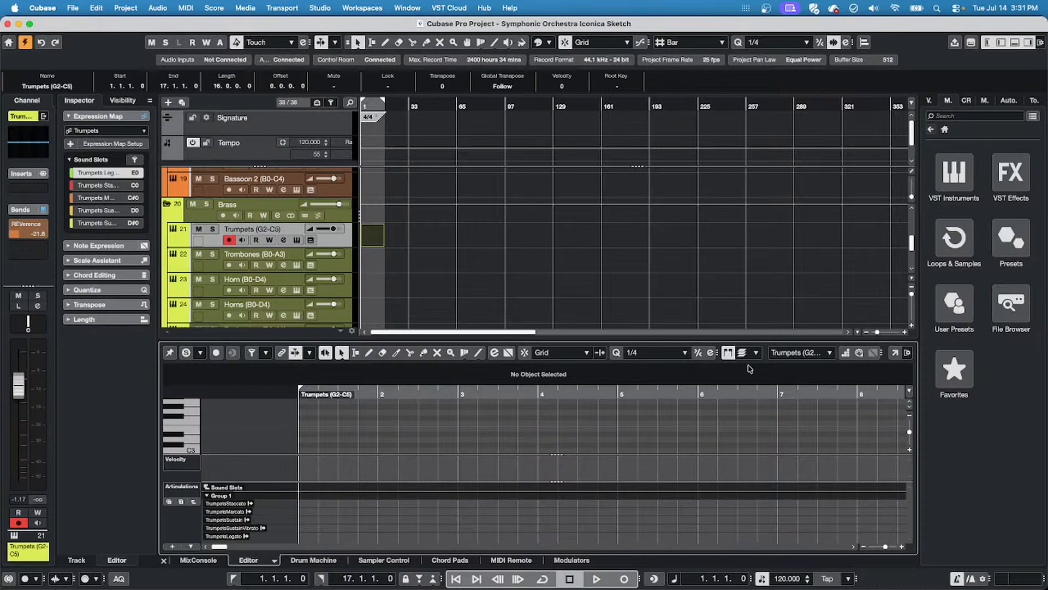
{"action": "left_click", "coordinate": [845, 352]}
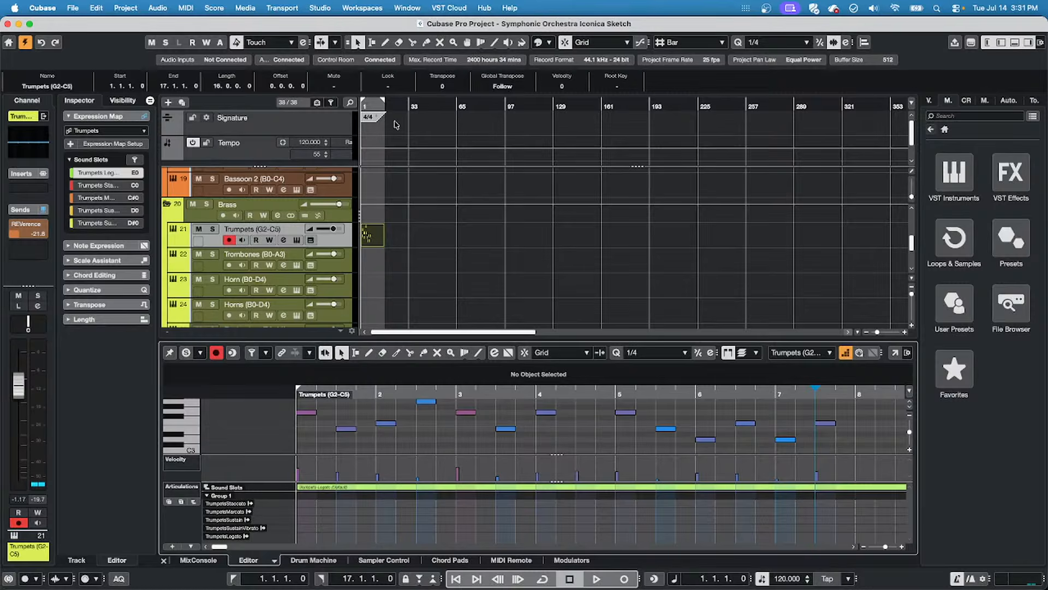
Turn off step input and shorten the Trumpets part to 8 bars.
{"action": "key", "text": "space"}
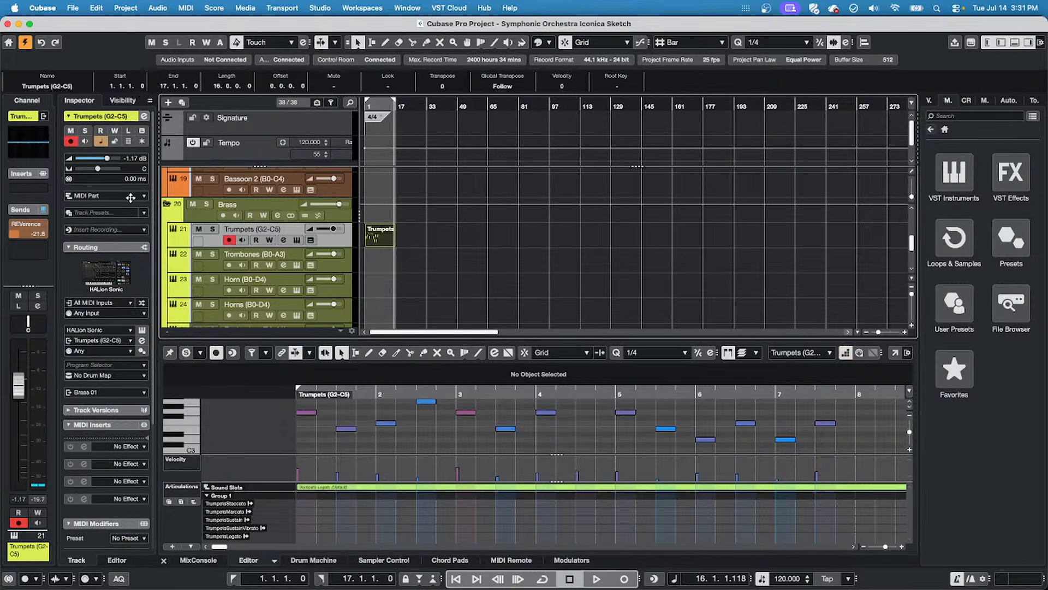
{"action": "key", "text": "Home"}
{"action": "key", "text": "h"}
{"action": "key", "text": "h"}
{"action": "key", "text": "h"}
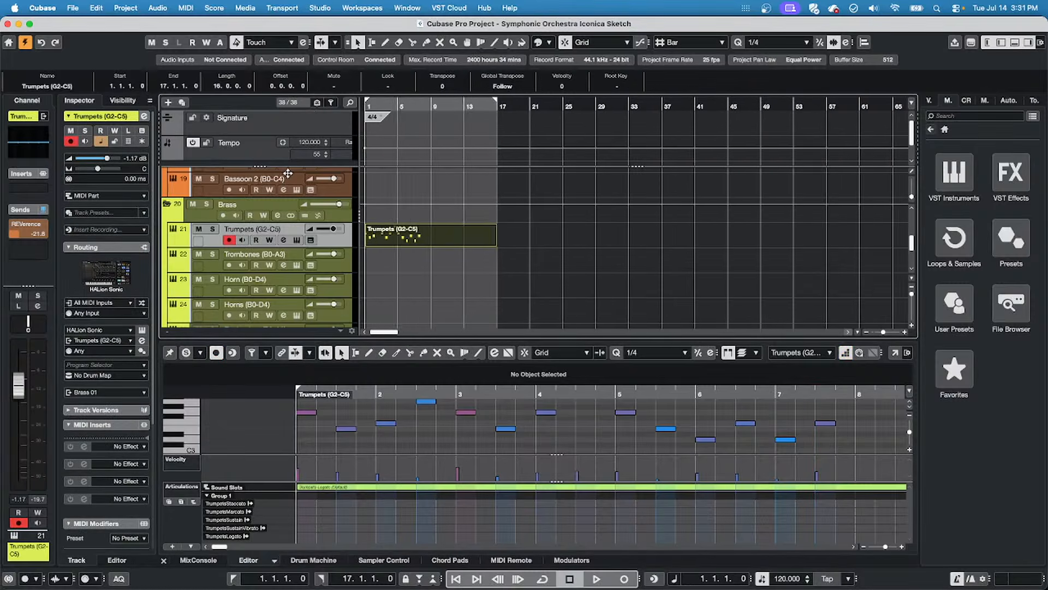
{"action": "left_click_drag", "start_coordinate": [547, 244], "coordinate": [457, 243]}
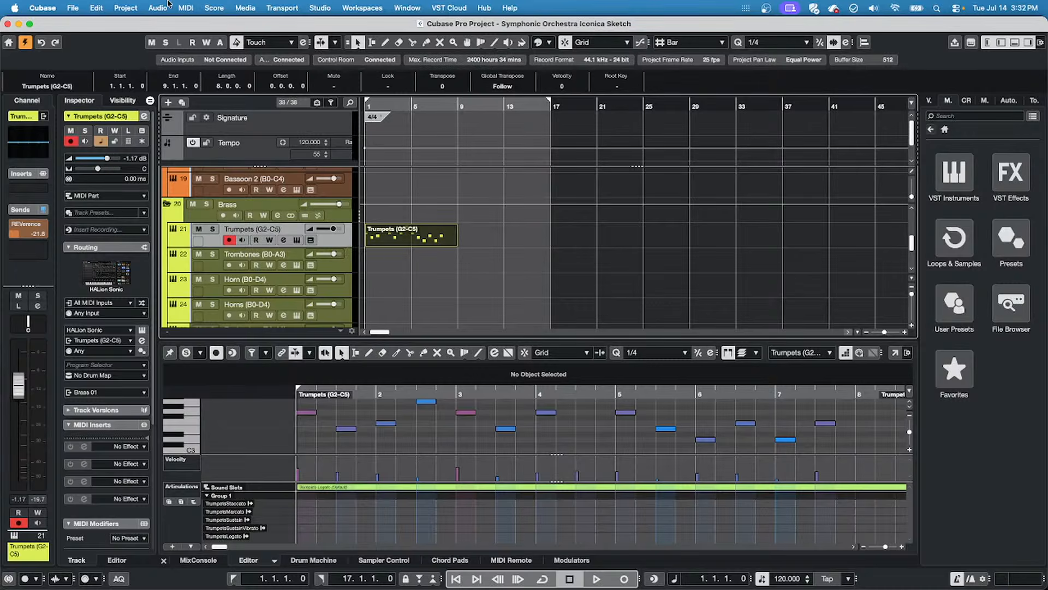
Open Expression Map Setup and examine the output mapping of the Trumpets legato, staccato, marcato, sustain and sustain vibrato sound slots.
{"action": "left_click", "coordinate": [185, 7]}
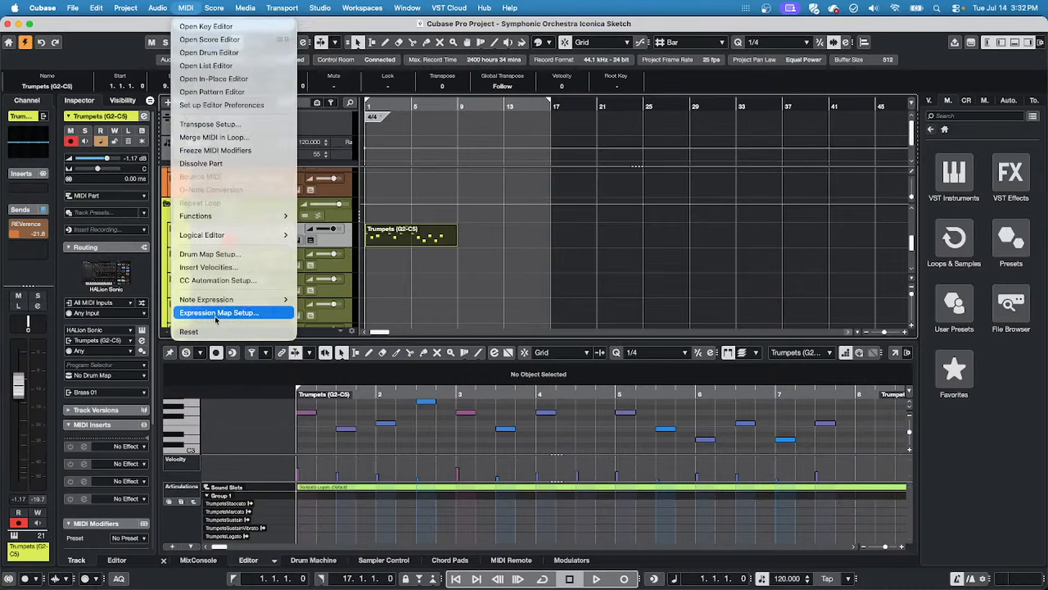
{"action": "left_click", "coordinate": [229, 375]}
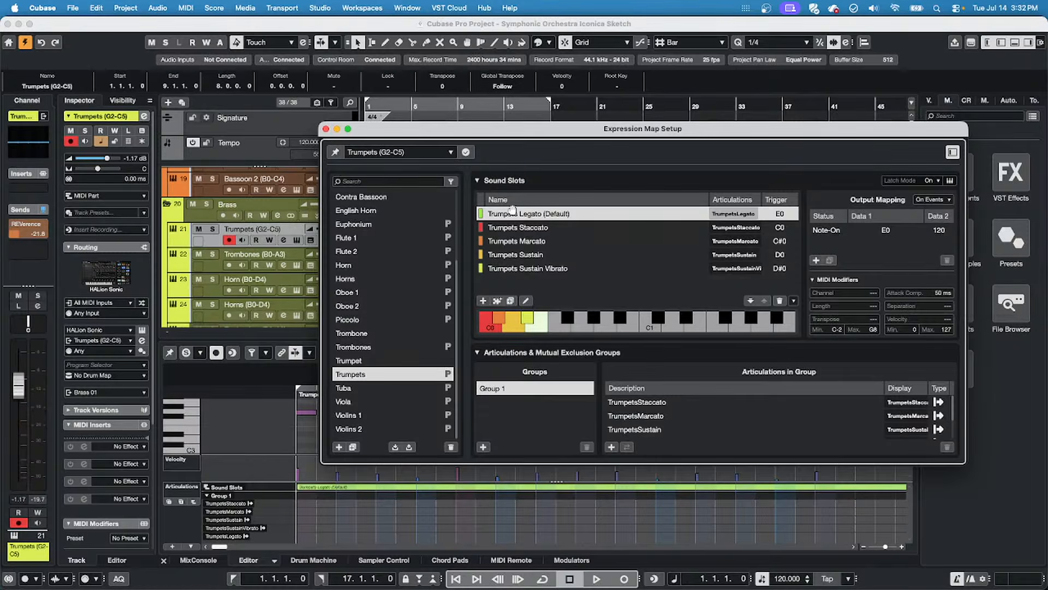
{"action": "left_click", "coordinate": [539, 228]}
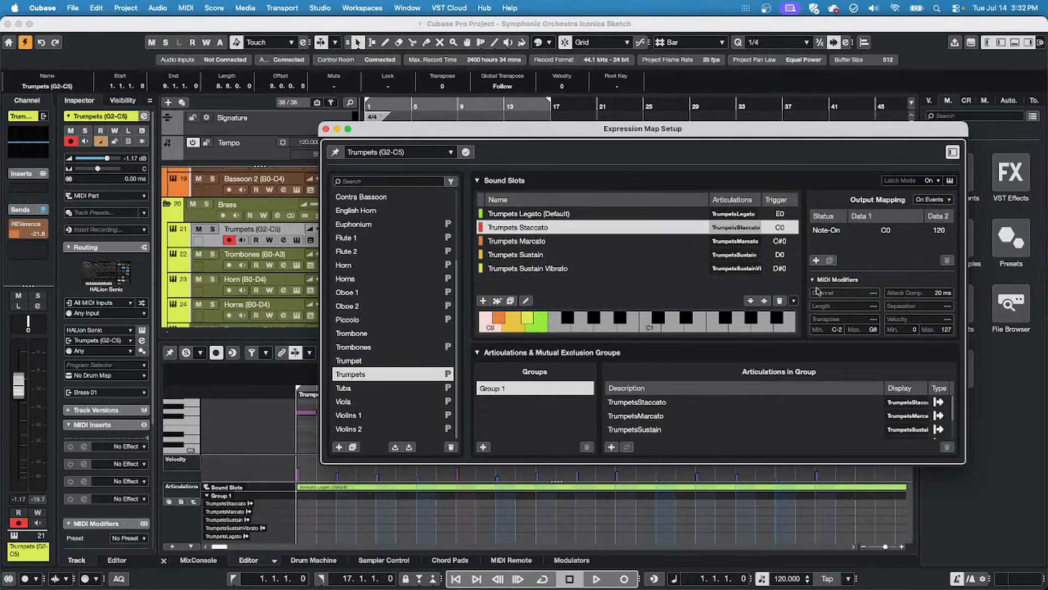
{"action": "left_click", "coordinate": [520, 242]}
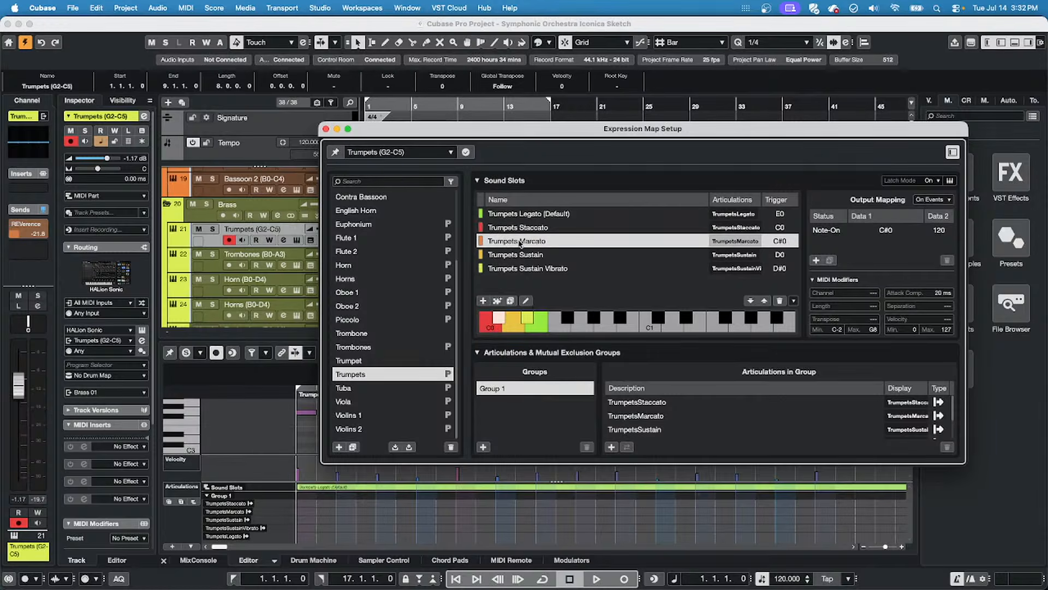
{"action": "left_click", "coordinate": [523, 257]}
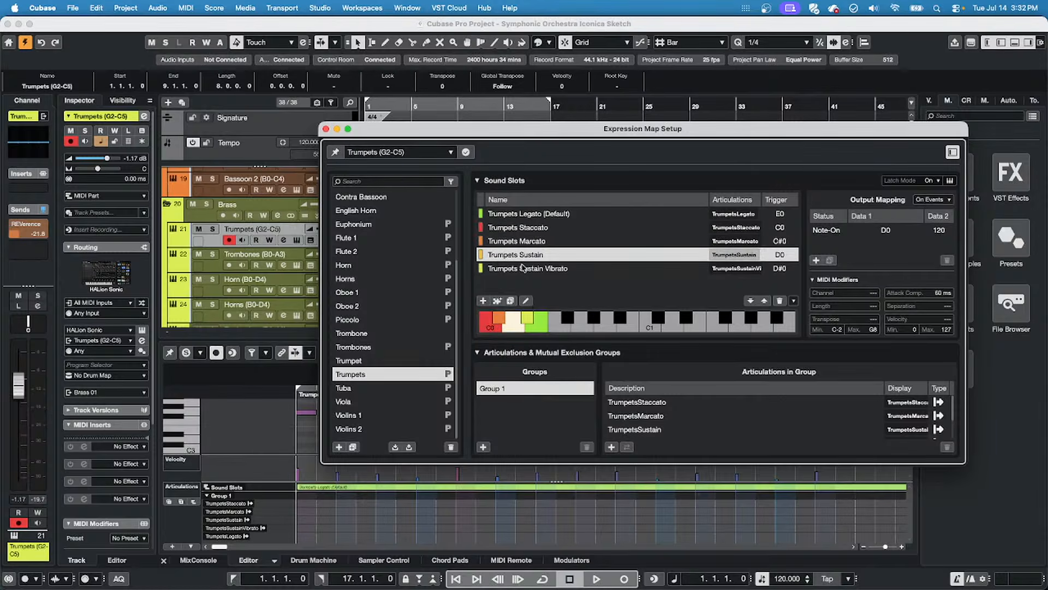
{"action": "left_click", "coordinate": [523, 270]}
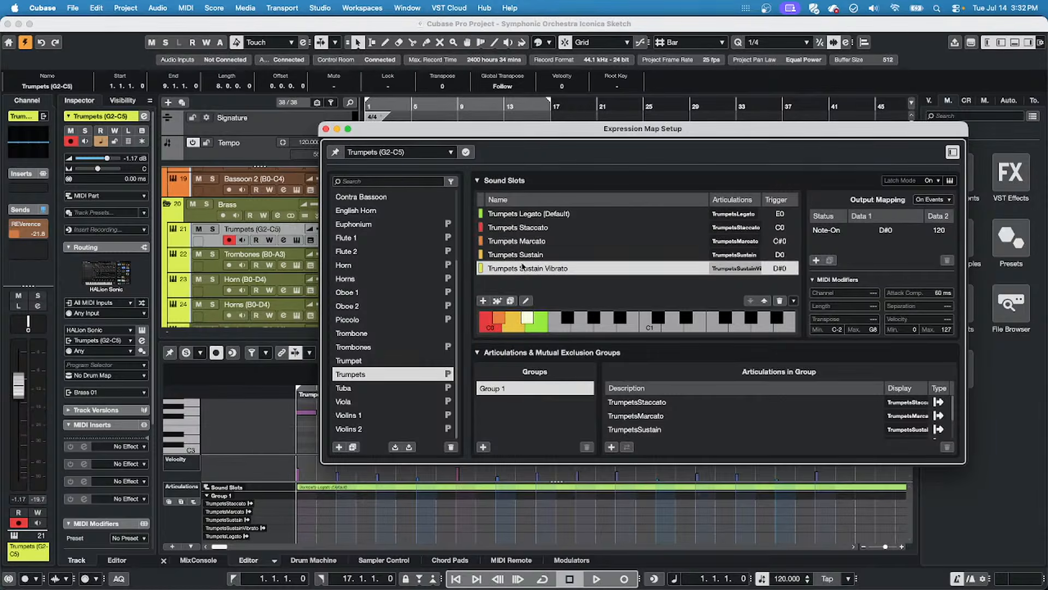
{"action": "left_click", "coordinate": [528, 216]}
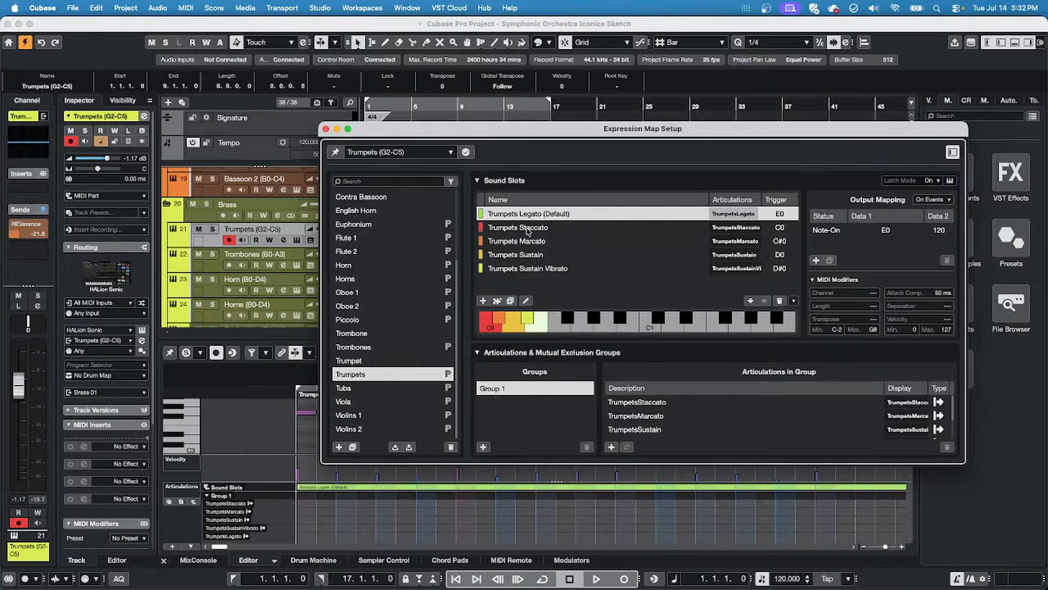
{"action": "left_click", "coordinate": [527, 229]}
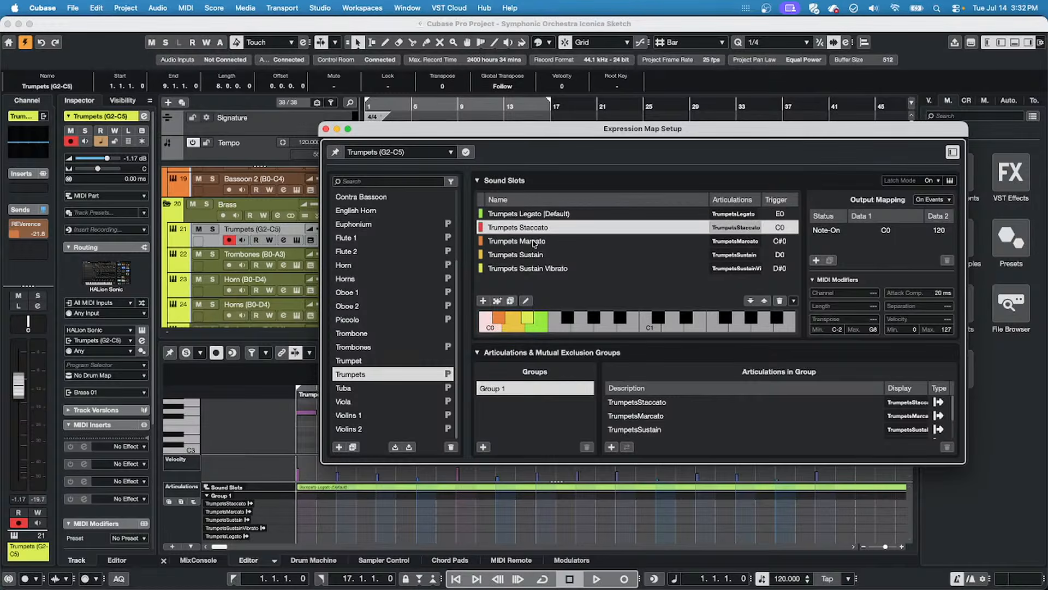
{"action": "left_click", "coordinate": [534, 243]}
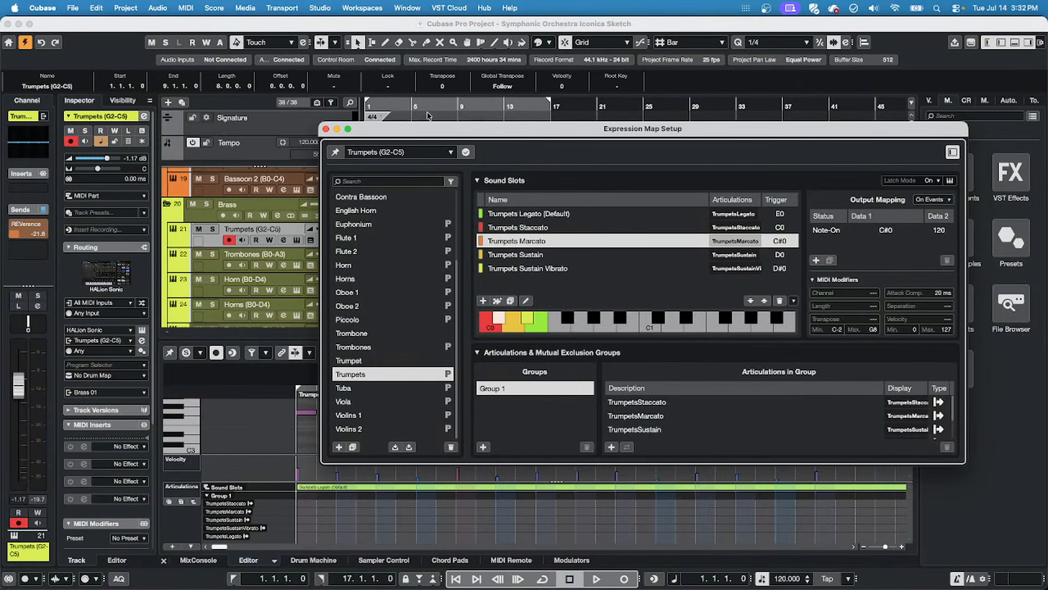
Move Expression Map Setup clear of the Trumpets part, shorten the part to 7 bars and play it as a loop.
{"action": "left_click_drag", "start_coordinate": [429, 130], "coordinate": [802, 131]}
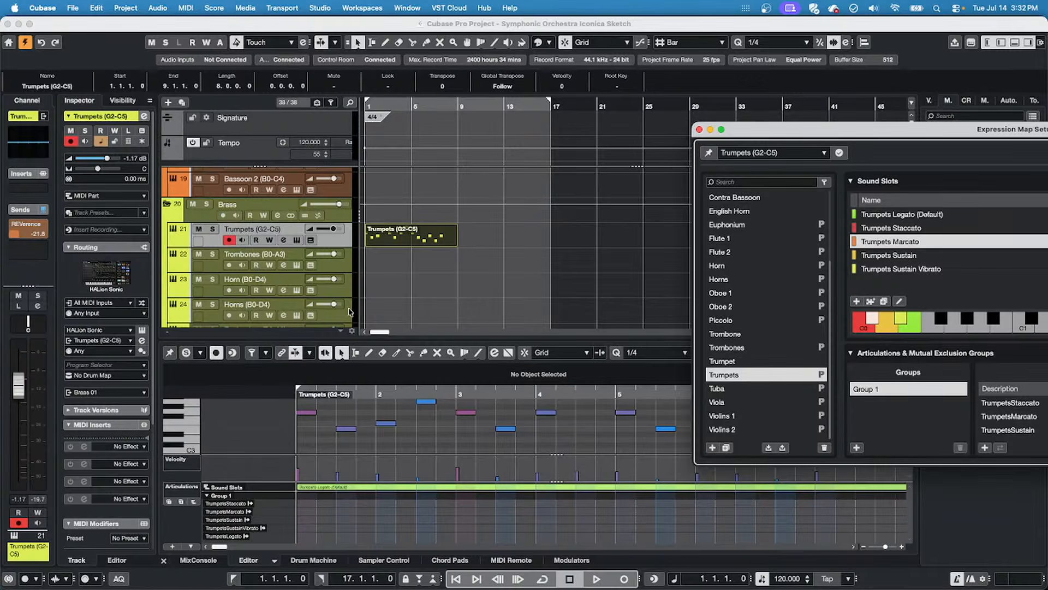
{"action": "left_click", "coordinate": [453, 244]}
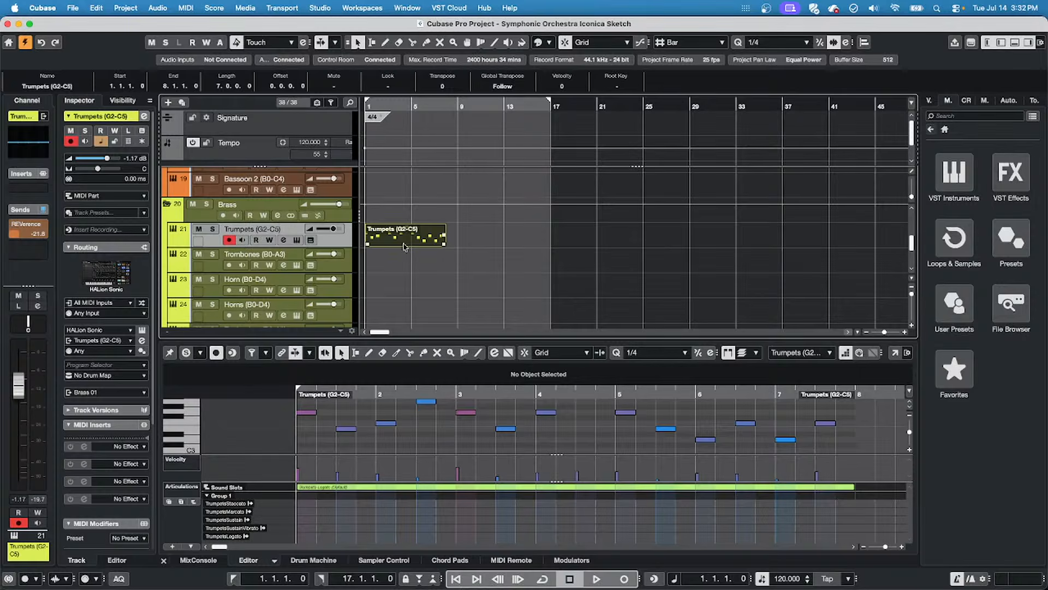
{"action": "key", "text": "shift+g"}
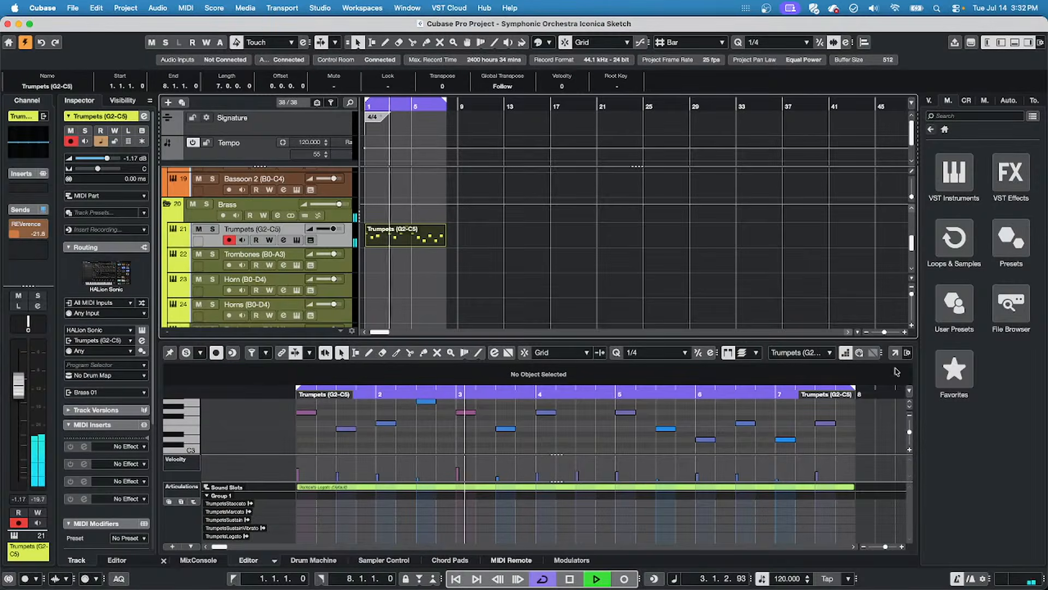
Open the Trumpets part in a separate key editor window, enlarge its articulation lane and draw a TrumpetsStaccato articulation from mid-bar 4.
{"action": "key", "text": "Return"}
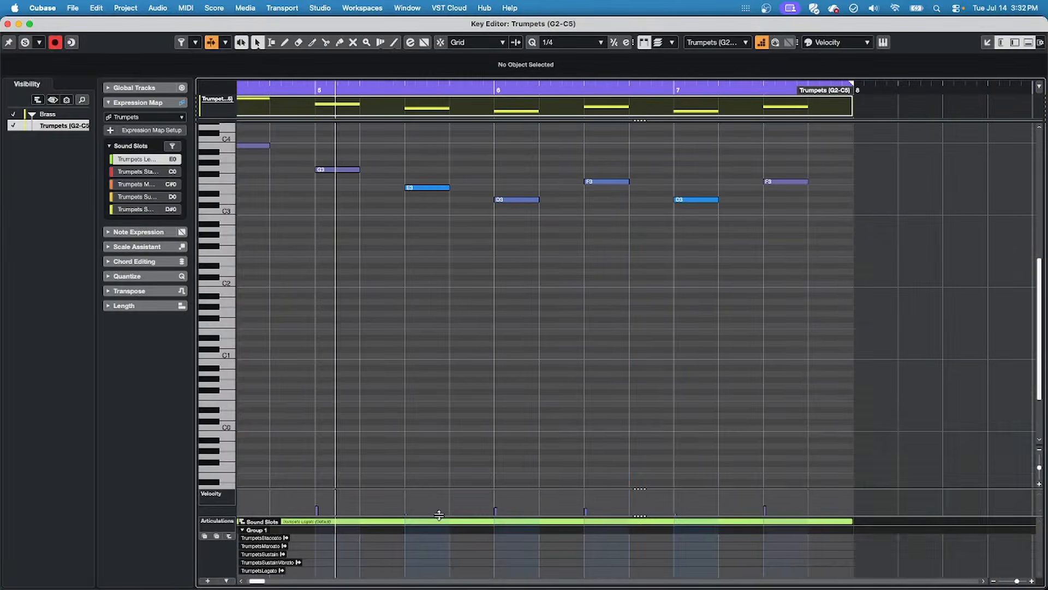
{"action": "left_click_drag", "start_coordinate": [437, 513], "coordinate": [446, 401]}
{"action": "right_click", "coordinate": [284, 454]}
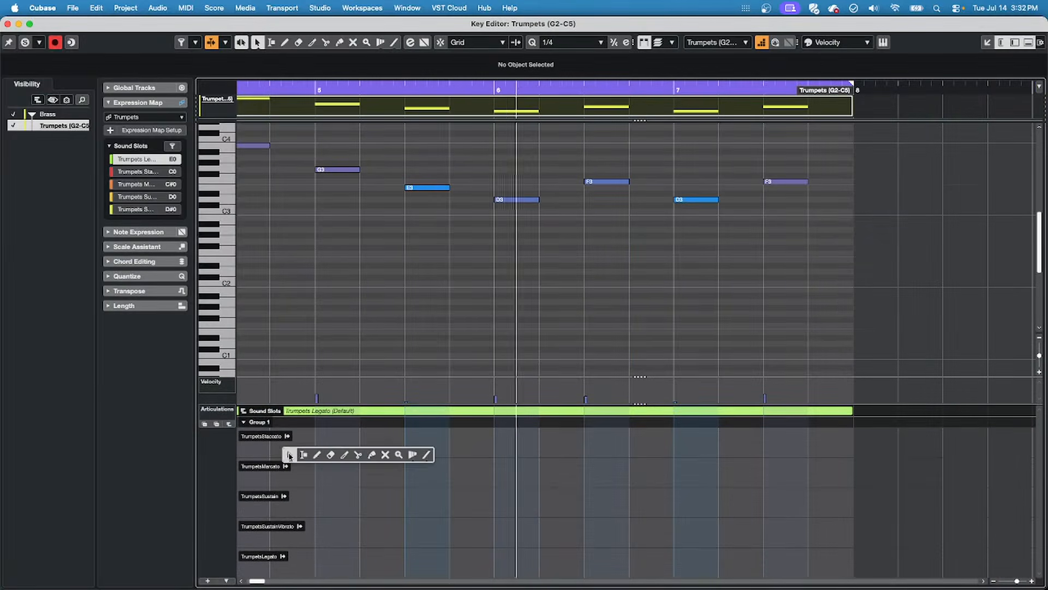
{"action": "left_click", "coordinate": [319, 457]}
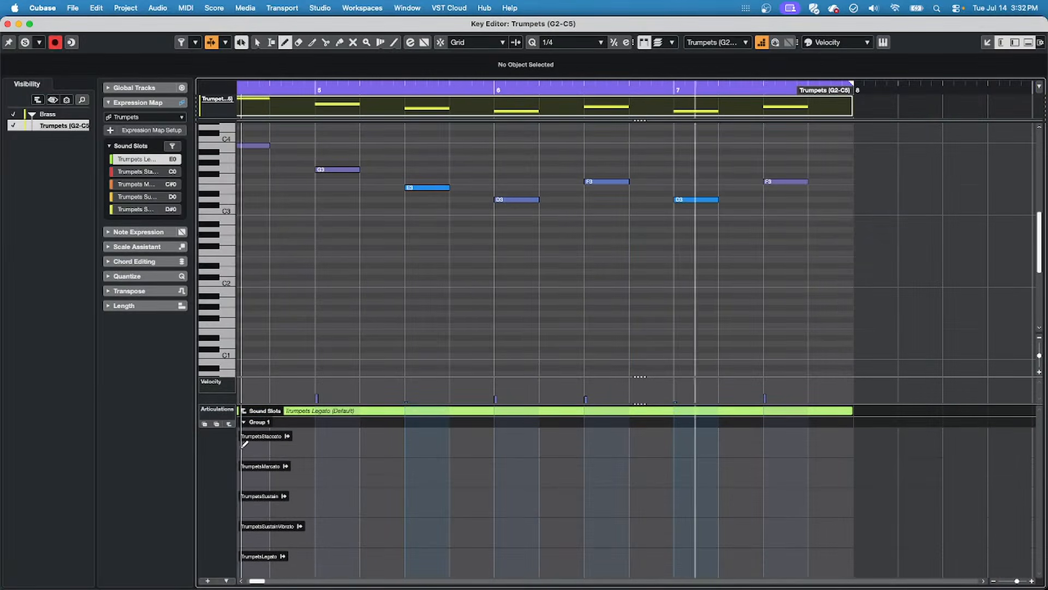
{"action": "left_click", "coordinate": [243, 445]}
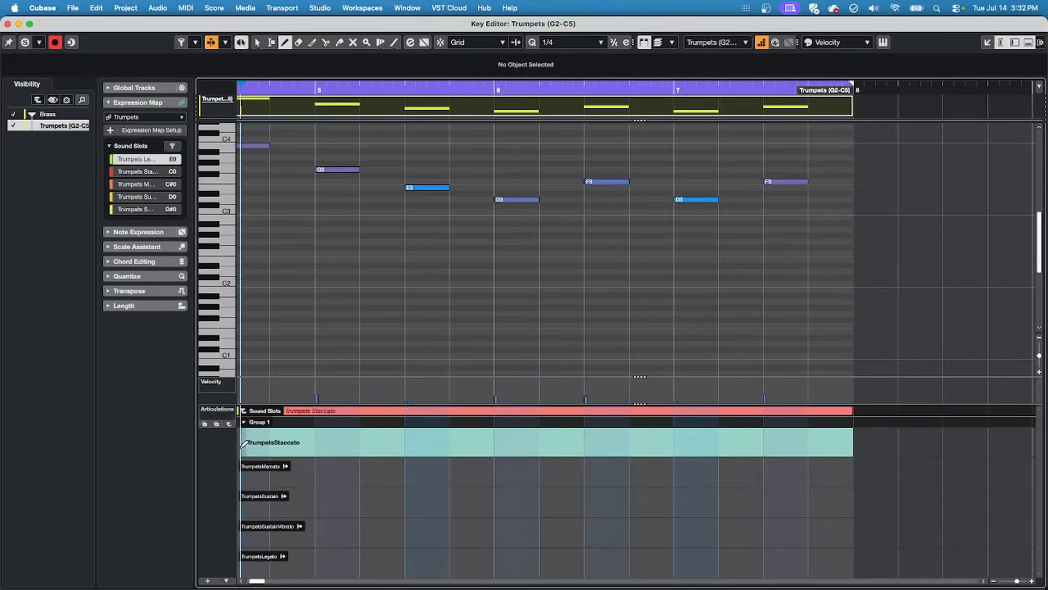
Try a TrumpetsMarcato articulation from mid-bar 4, and undo it.
{"action": "left_click", "coordinate": [244, 478]}
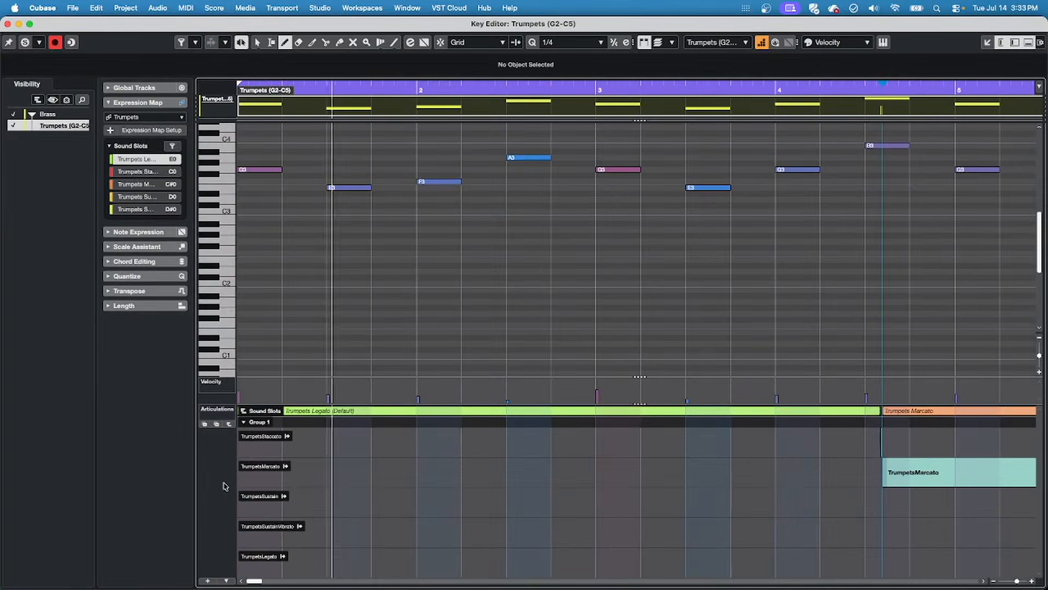
{"action": "key", "text": "g"}
{"action": "key", "text": "g"}
{"action": "key", "text": "g"}
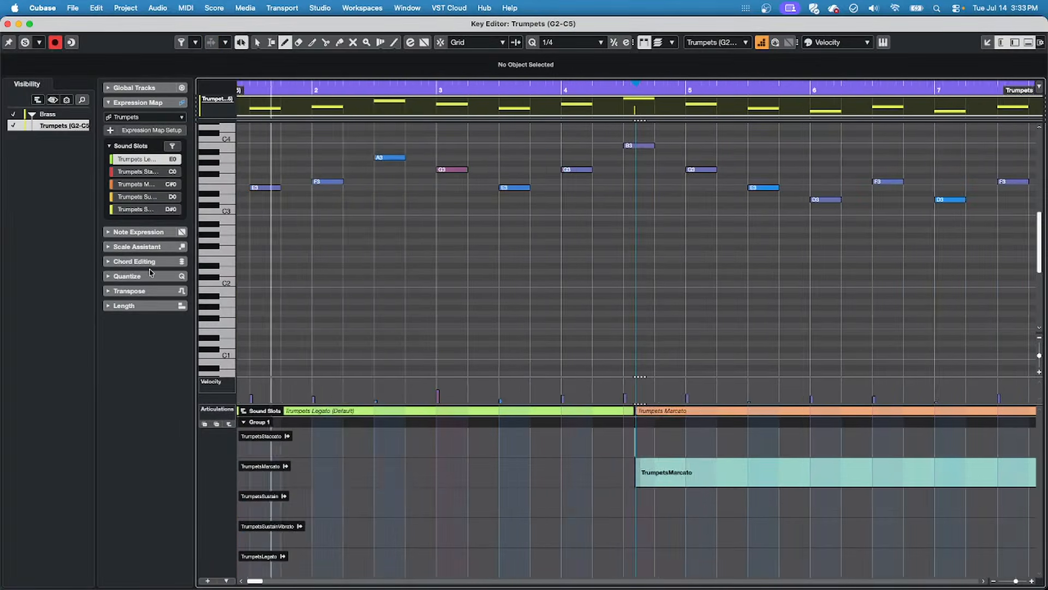
{"action": "key", "text": "super+z"}
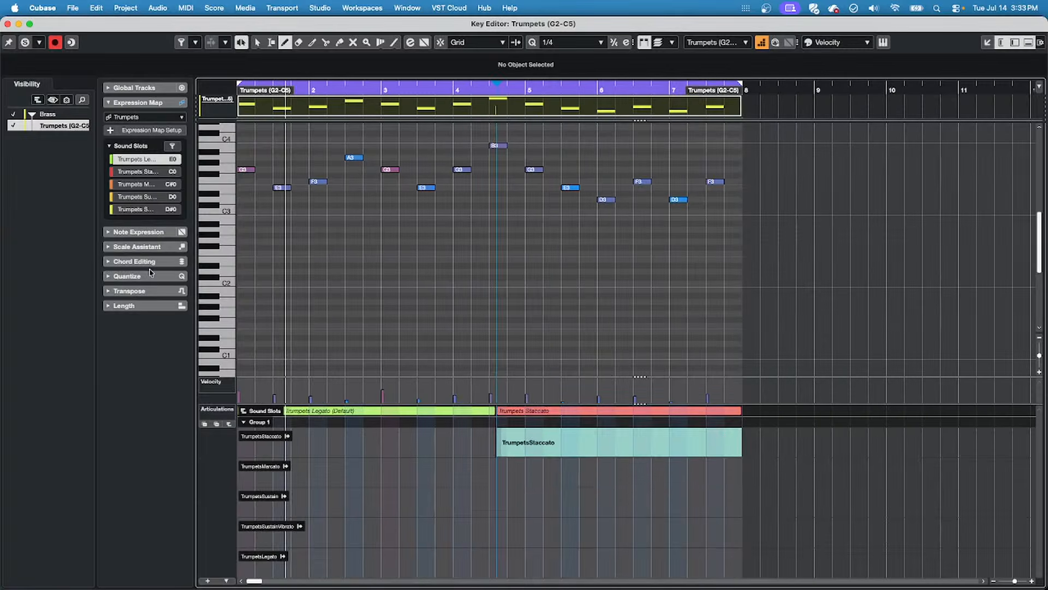
Draw the TrumpetsMarcato articulation from the start of the part, and replace it with TrumpetsSustain.
{"action": "left_click", "coordinate": [242, 477]}
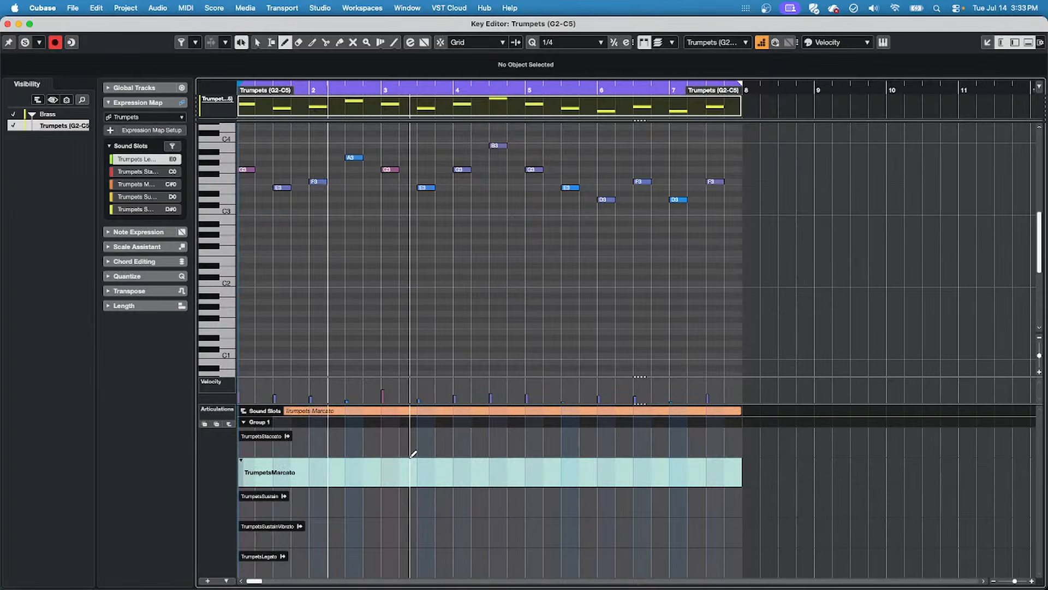
{"action": "left_click", "coordinate": [244, 510]}
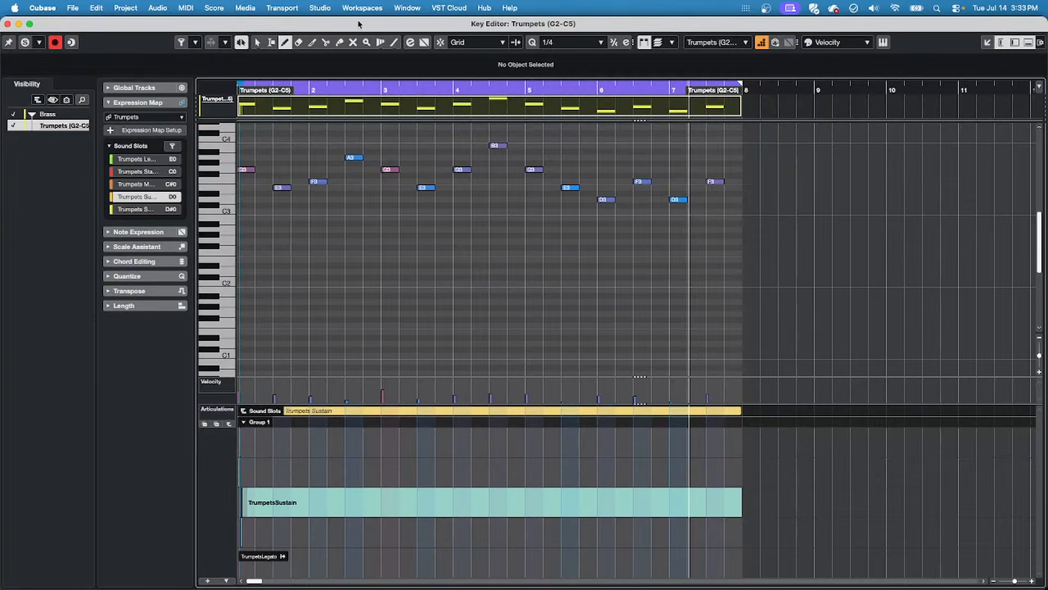
Examine the triggers and output mappings of the Trumpets sound slots in Expression Map Setup, and close it.
{"action": "left_click", "coordinate": [215, 8]}
{"action": "mouse_move", "coordinate": [186, 7]}
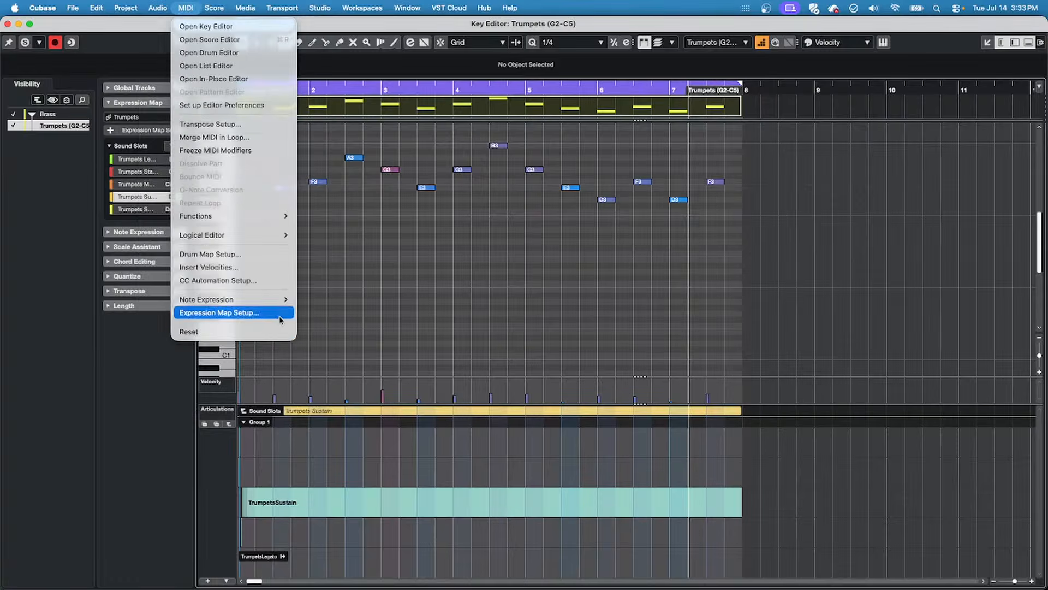
{"action": "left_click", "coordinate": [279, 313]}
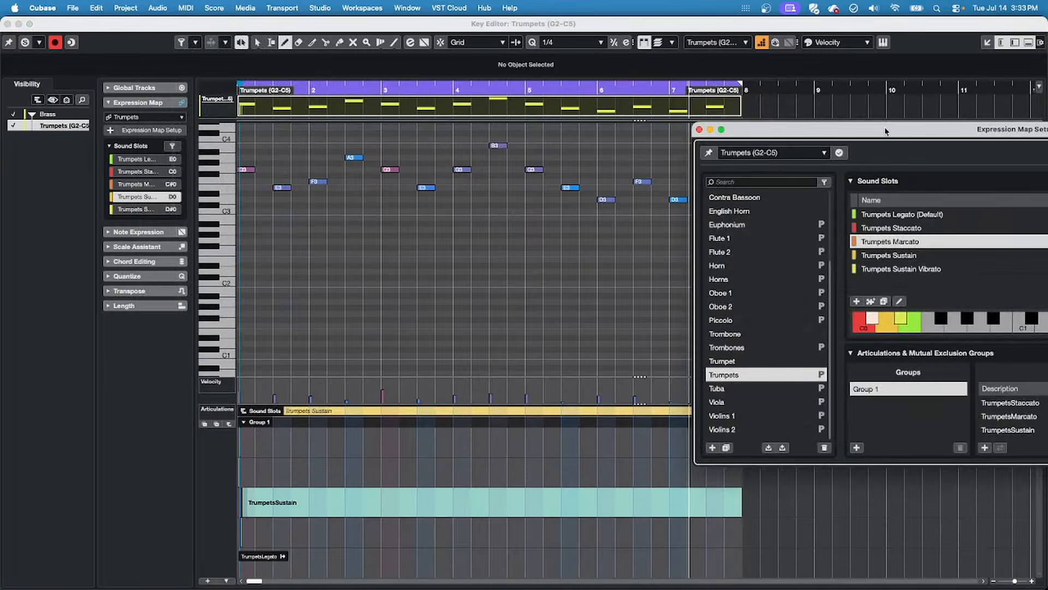
{"action": "left_click_drag", "start_coordinate": [887, 138], "coordinate": [427, 138]}
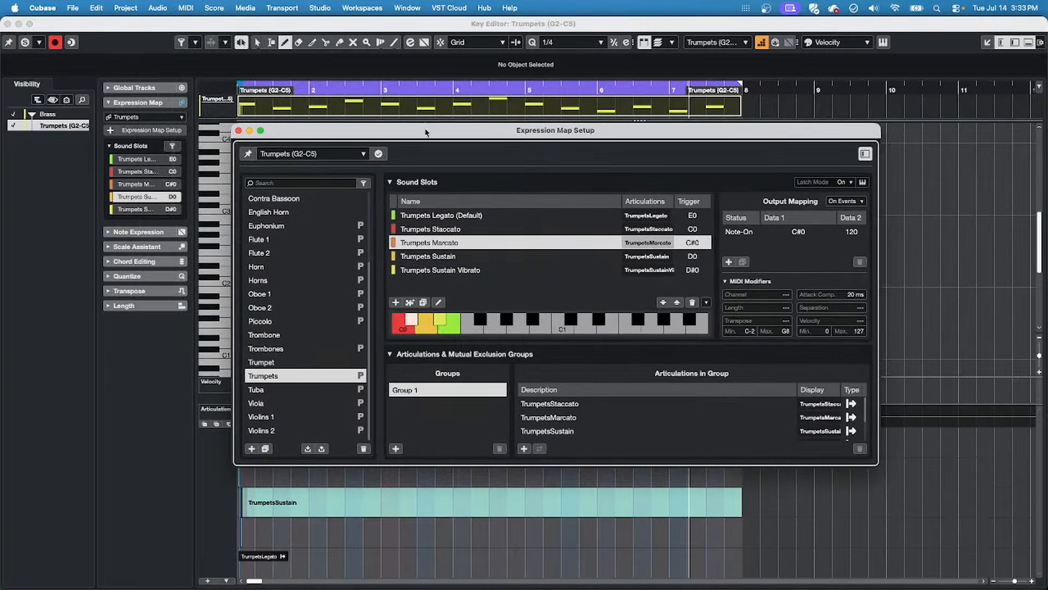
{"action": "left_click", "coordinate": [442, 217]}
{"action": "left_click", "coordinate": [444, 231]}
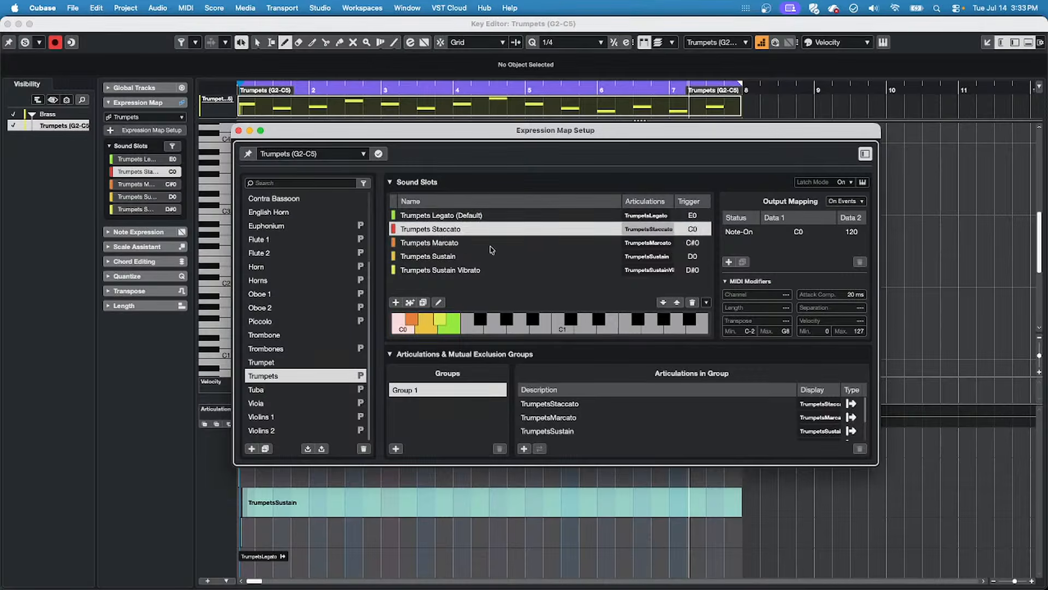
{"action": "left_click", "coordinate": [432, 255]}
{"action": "double_click", "coordinate": [432, 256]}
{"action": "left_click", "coordinate": [431, 244]}
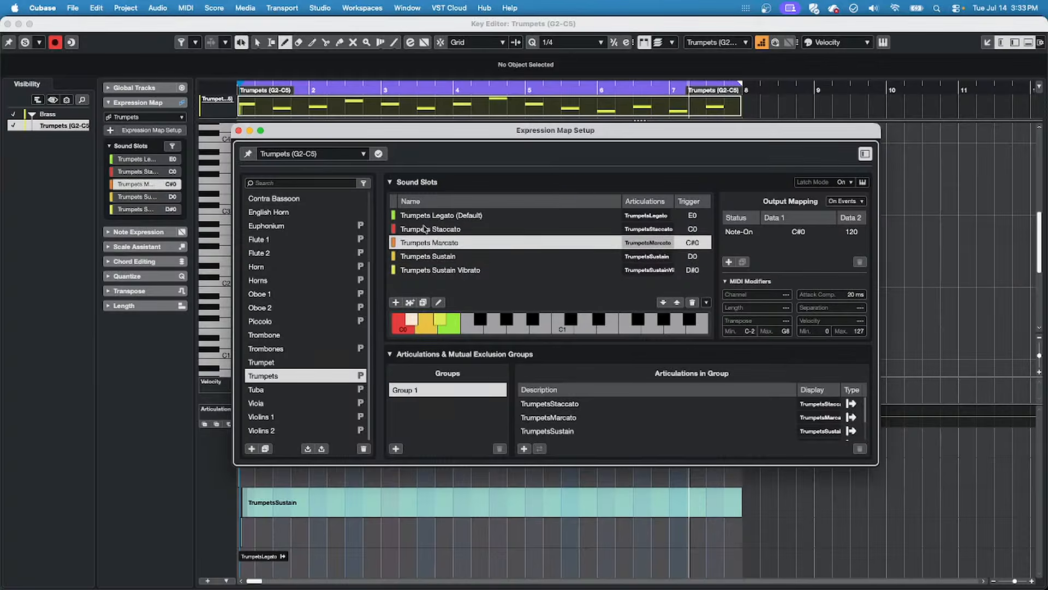
{"action": "left_click", "coordinate": [426, 229]}
{"action": "left_click", "coordinate": [424, 218]}
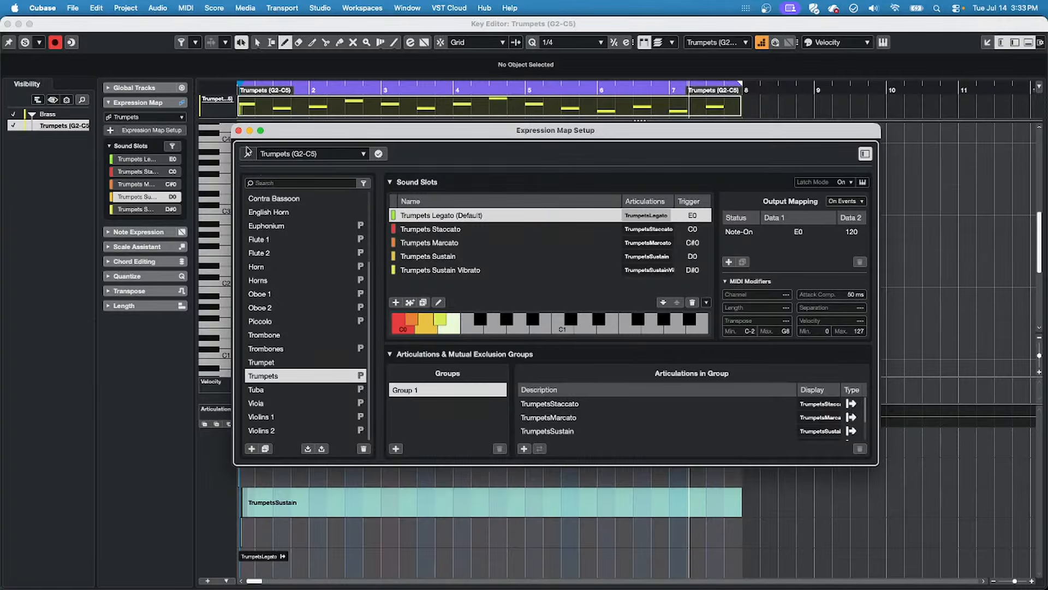
{"action": "left_click", "coordinate": [239, 130]}
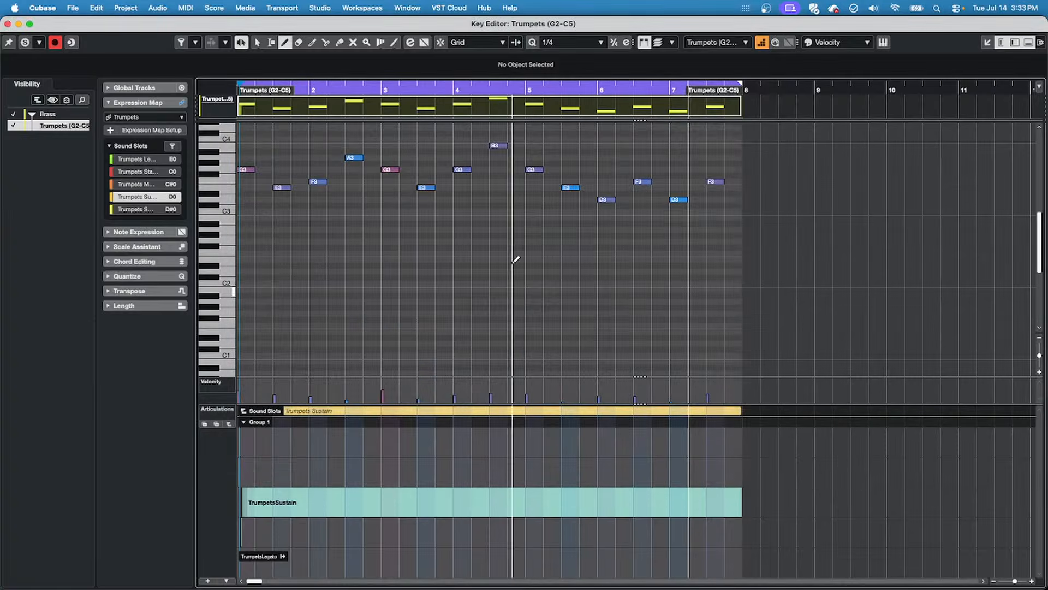
Close the separate key editor and erase the Trumpets part from the project.
{"action": "left_click", "coordinate": [8, 24]}
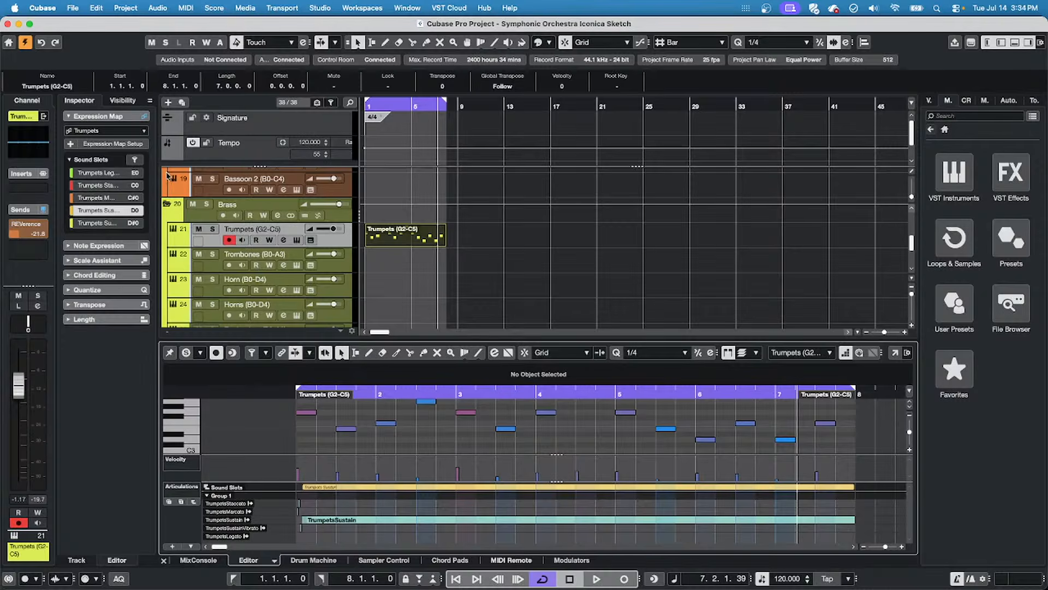
{"action": "right_click", "coordinate": [398, 249]}
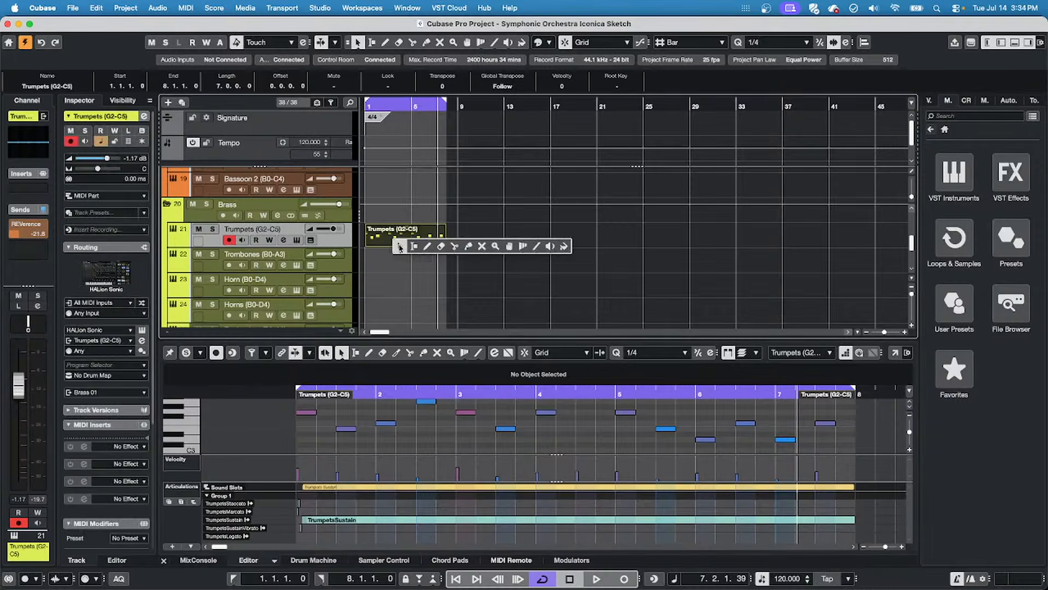
{"action": "left_click", "coordinate": [437, 240]}
{"action": "left_click", "coordinate": [423, 236]}
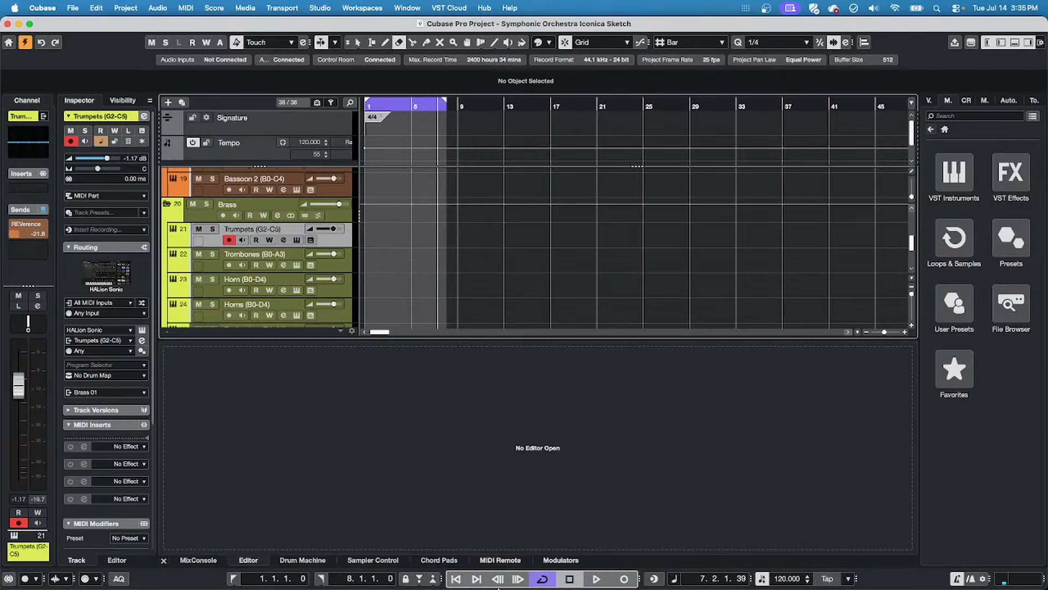
Switch to Outlook, open today's email about tempo detection with drum or horn pickups in full screen, and collapse its thread.
{"action": "mouse_move", "coordinate": [498, 587]}
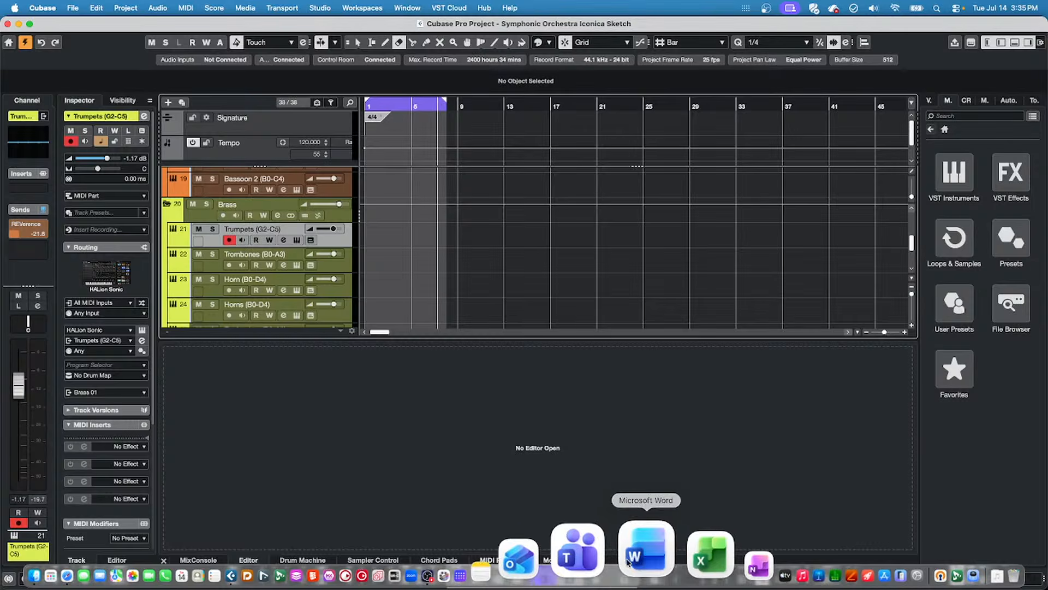
{"action": "left_click", "coordinate": [598, 559]}
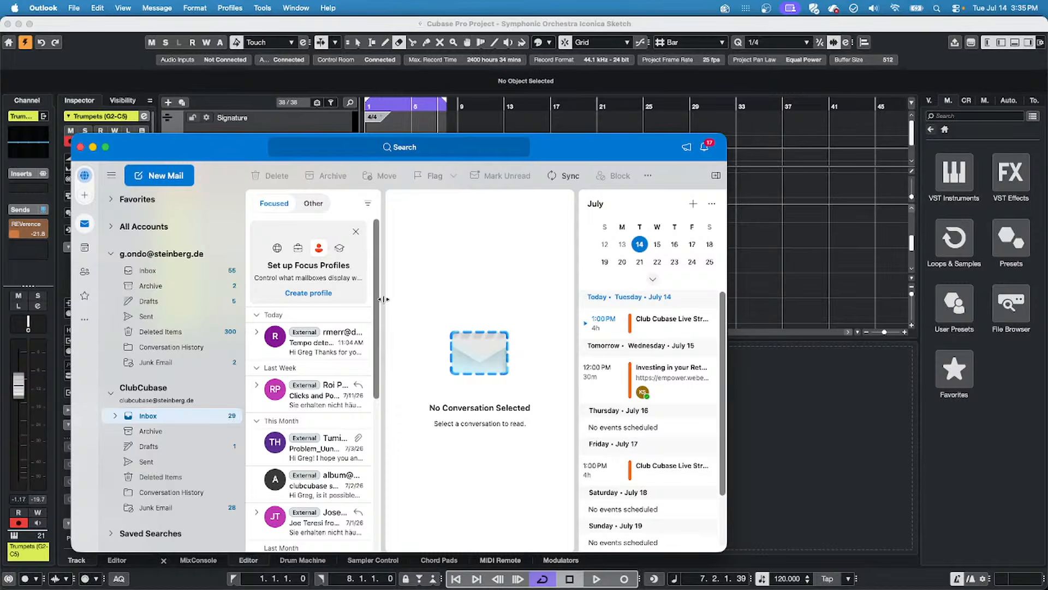
{"action": "left_click", "coordinate": [316, 353]}
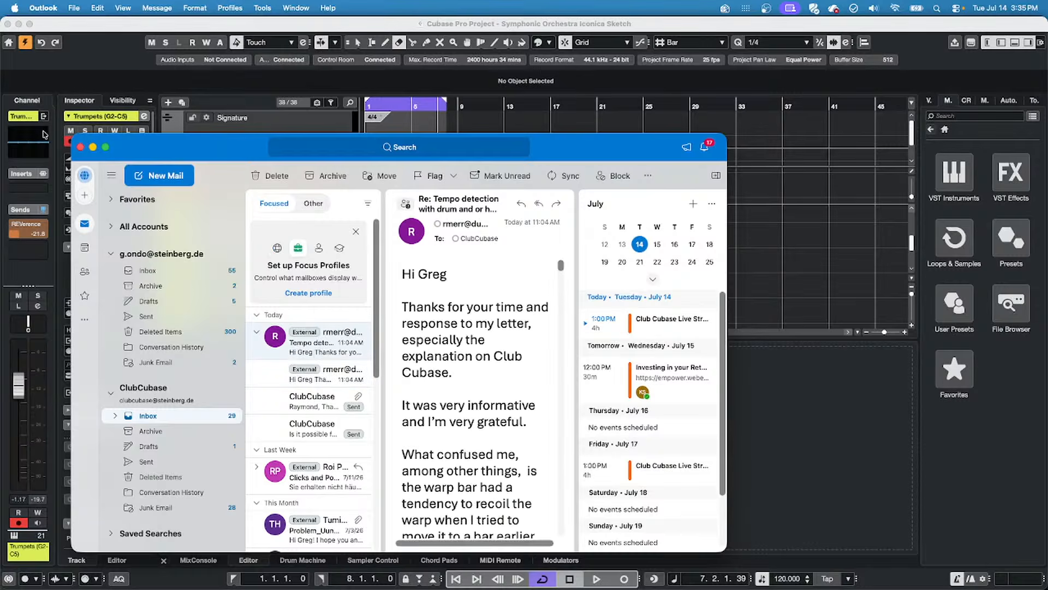
{"action": "left_click", "coordinate": [105, 146]}
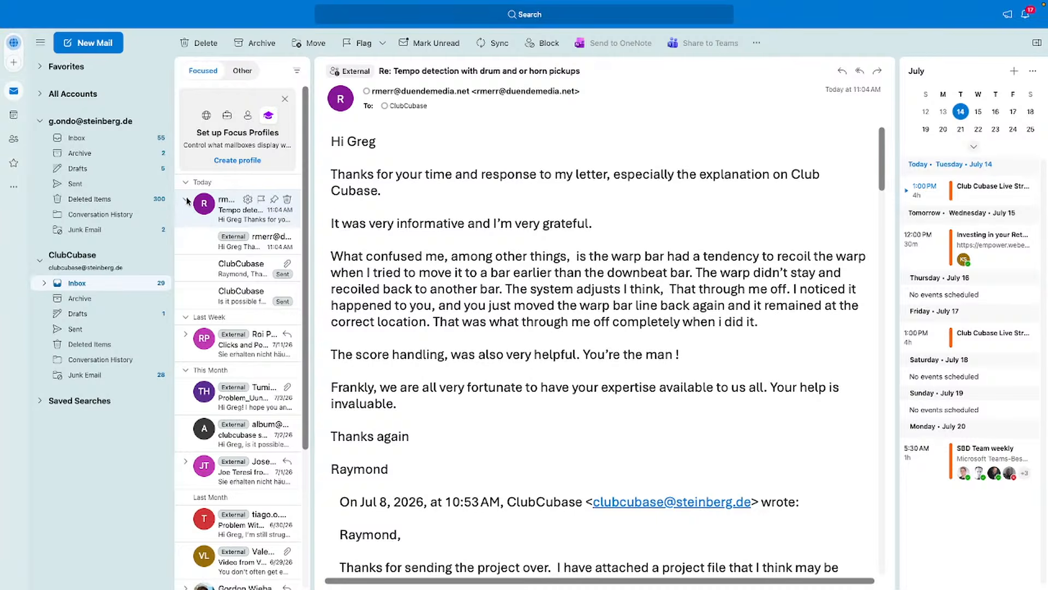
{"action": "left_click", "coordinate": [186, 199]}
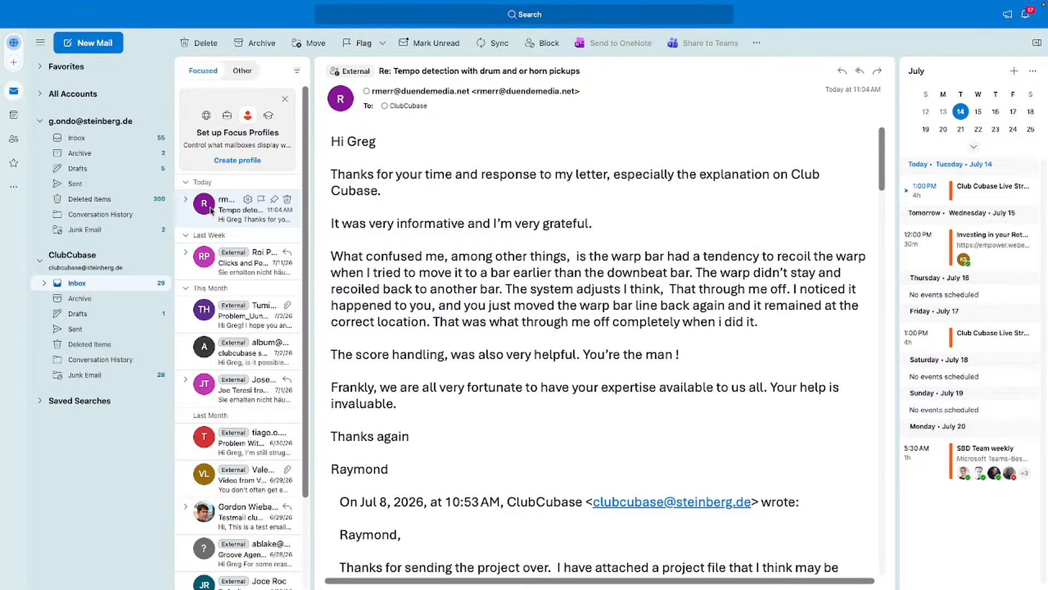
Switch back to Cubase and add a HALion Sonic instrument track below the Trumpets track, routed to Brass 01.
{"action": "key", "text": "super+Tab"}
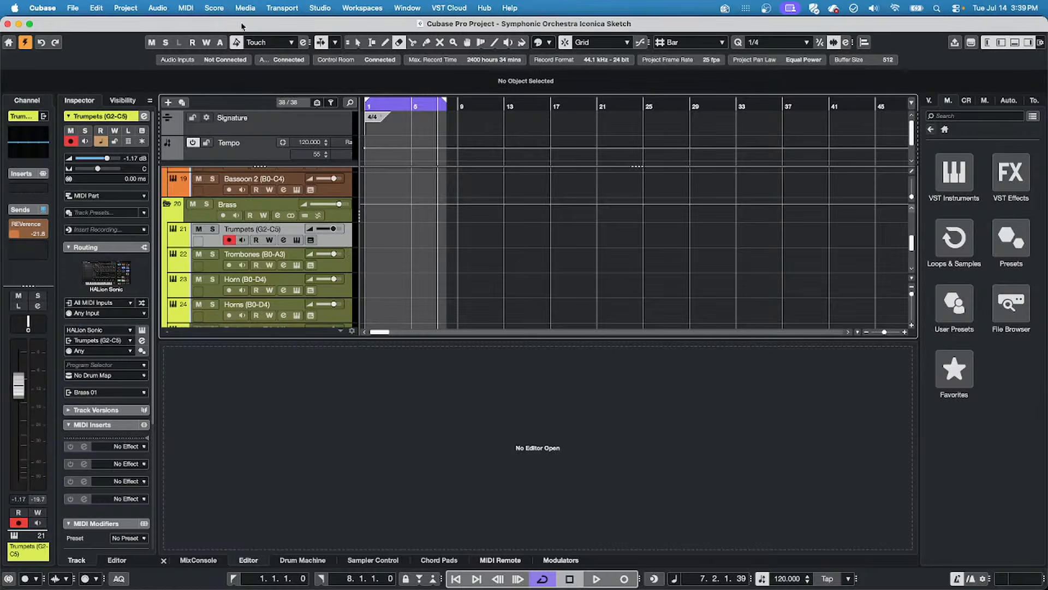
{"action": "right_click", "coordinate": [338, 243]}
{"action": "mouse_move", "coordinate": [339, 246]}
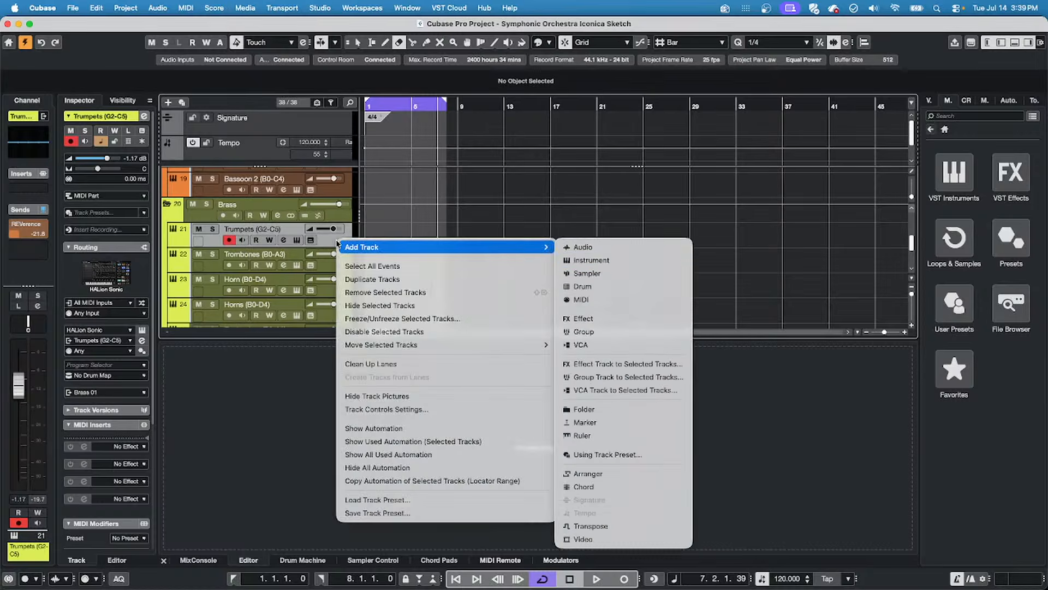
{"action": "left_click", "coordinate": [666, 261]}
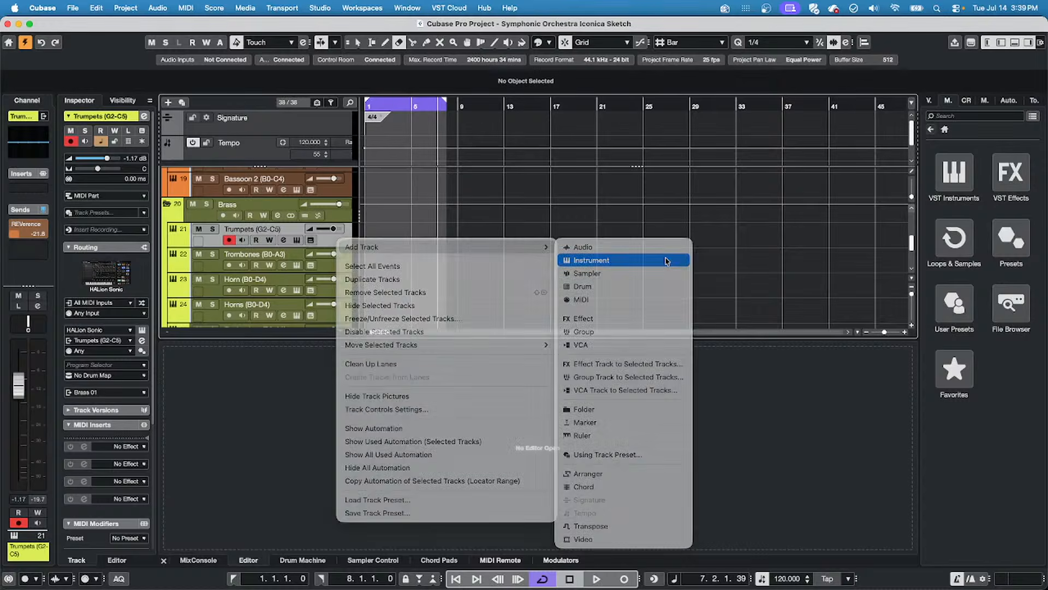
{"action": "left_click", "coordinate": [455, 186]}
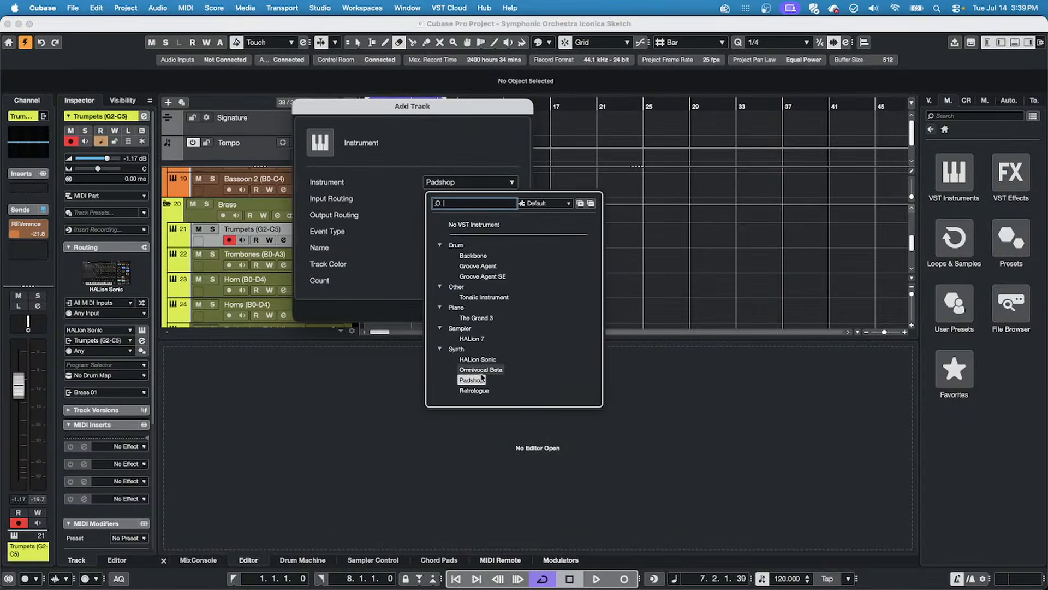
{"action": "left_click", "coordinate": [484, 359]}
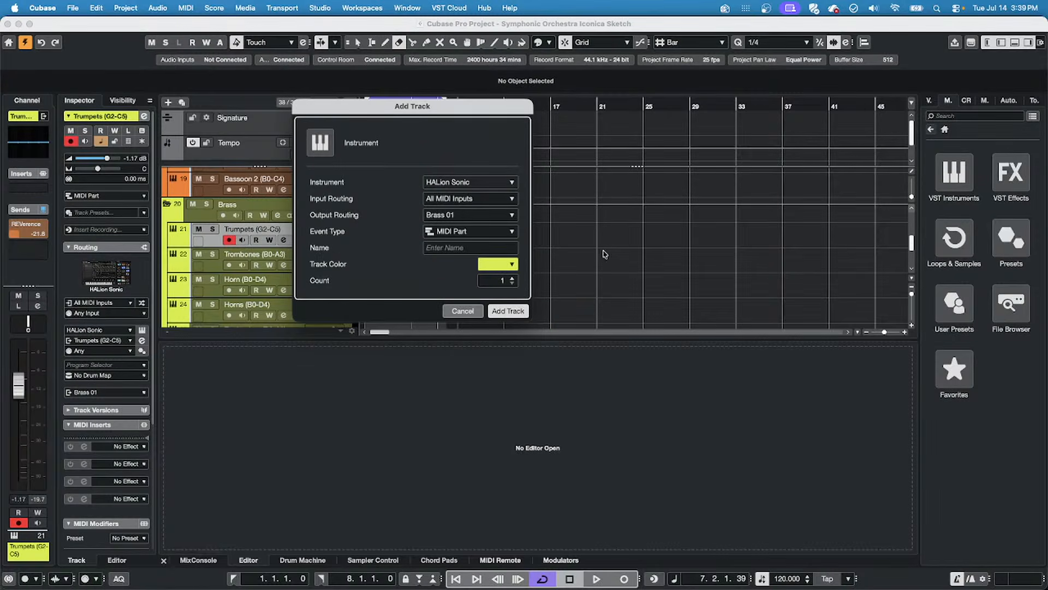
{"action": "left_click", "coordinate": [508, 313]}
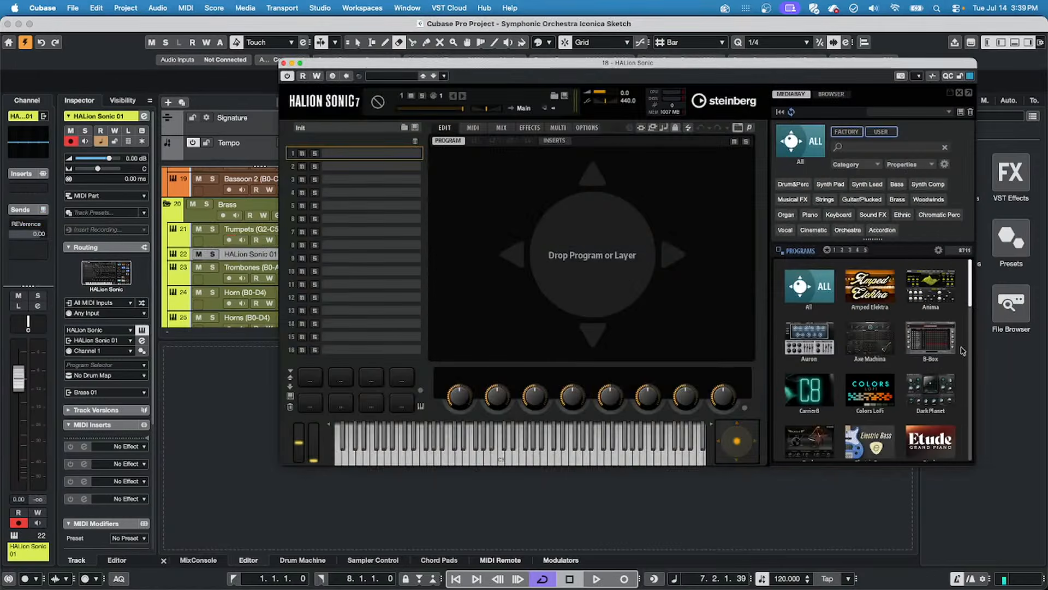
Browse HALion Sonic's RAST-A programs and load the Giant Leap brass program.
{"action": "scroll", "coordinate": [875, 370], "scroll_direction": "down", "scroll_amount": 3}
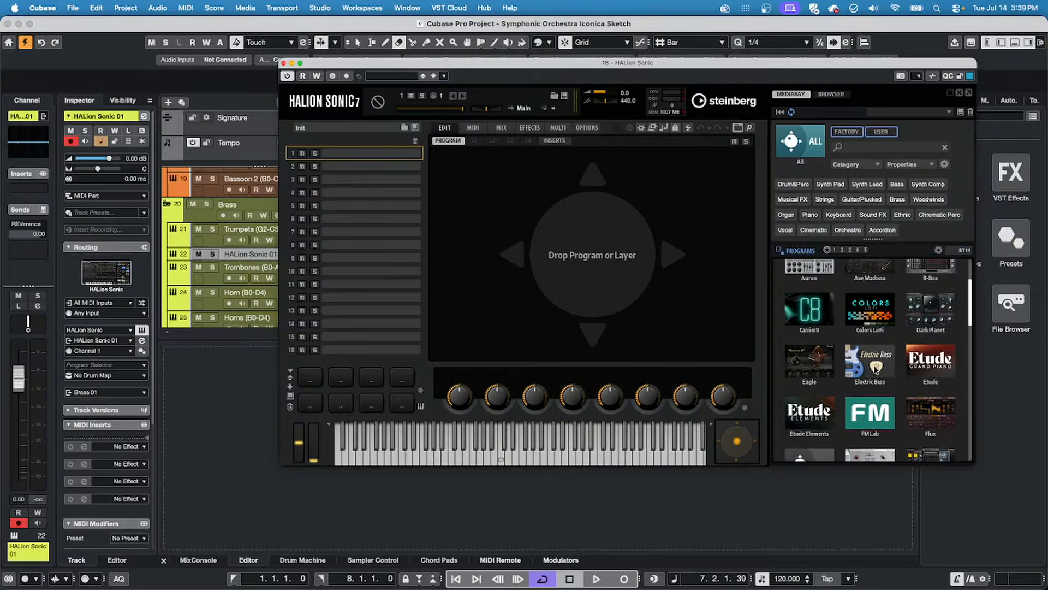
{"action": "scroll", "coordinate": [876, 371], "scroll_direction": "down", "scroll_amount": 5}
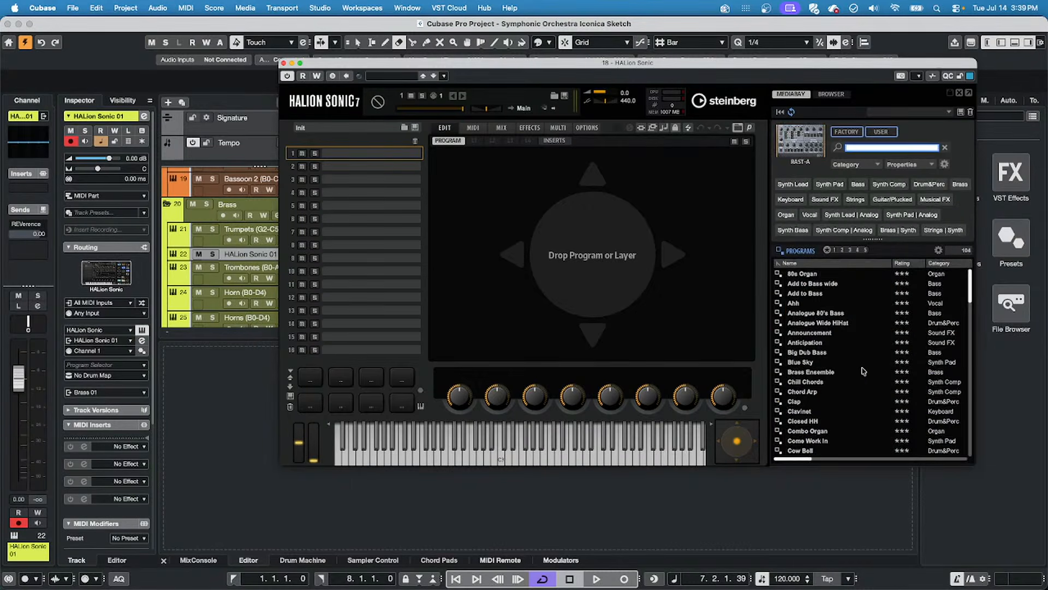
{"action": "scroll", "coordinate": [866, 377], "scroll_direction": "down", "scroll_amount": 8}
{"action": "scroll", "coordinate": [862, 371], "scroll_direction": "down", "scroll_amount": 3}
{"action": "scroll", "coordinate": [862, 371], "scroll_direction": "up", "scroll_amount": 6}
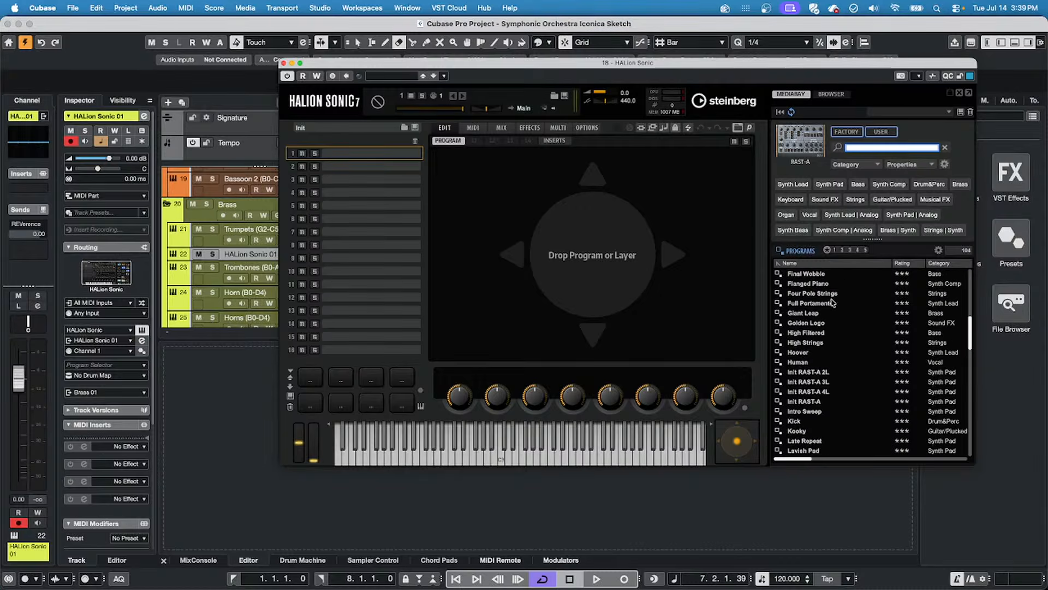
{"action": "double_click", "coordinate": [811, 312]}
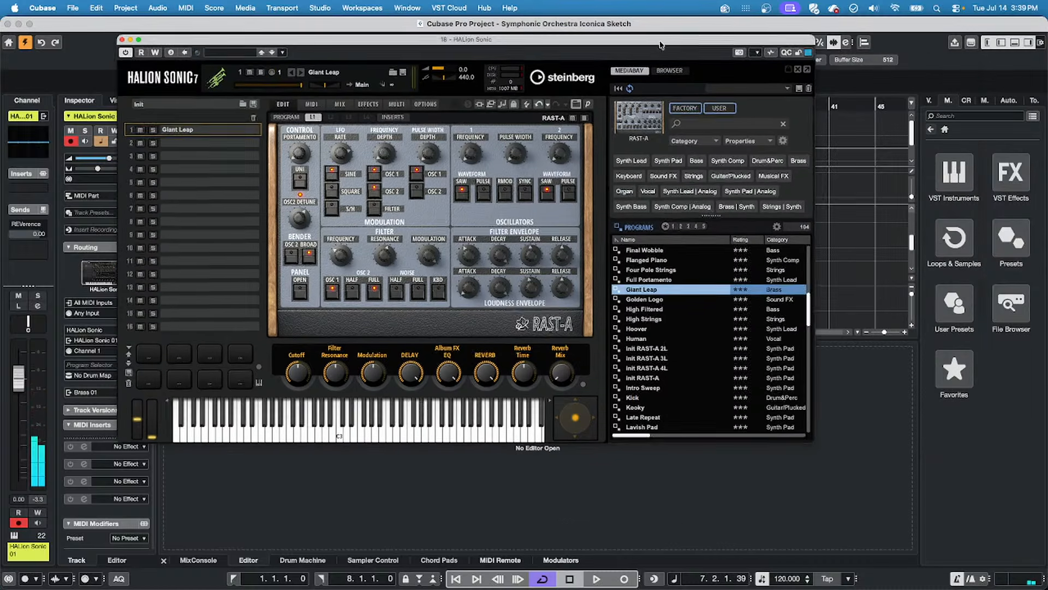
Move HALion Sonic clear of the right zone, show the Control Room and set its main level to -8.63 dB.
{"action": "left_click_drag", "start_coordinate": [816, 63], "coordinate": [650, 40]}
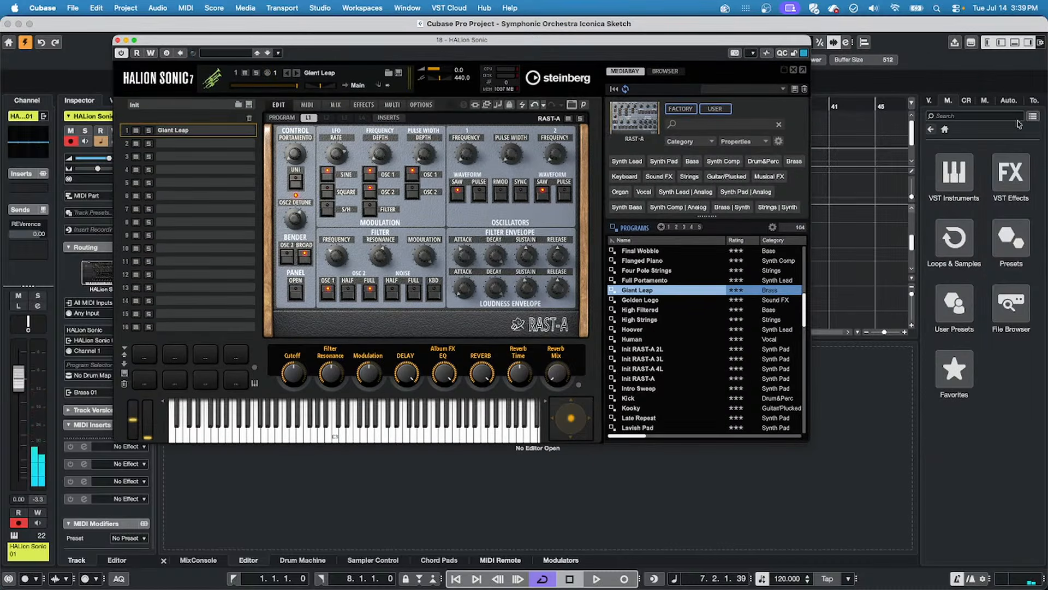
{"action": "left_click", "coordinate": [985, 102]}
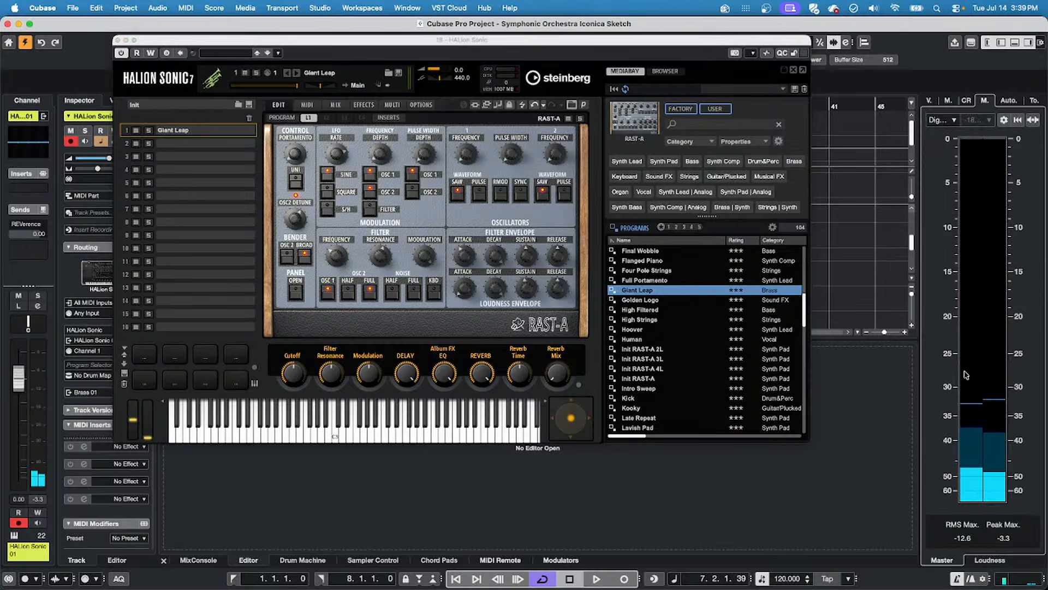
{"action": "left_click", "coordinate": [967, 101]}
{"action": "left_click_drag", "start_coordinate": [985, 486], "coordinate": [975, 490]}
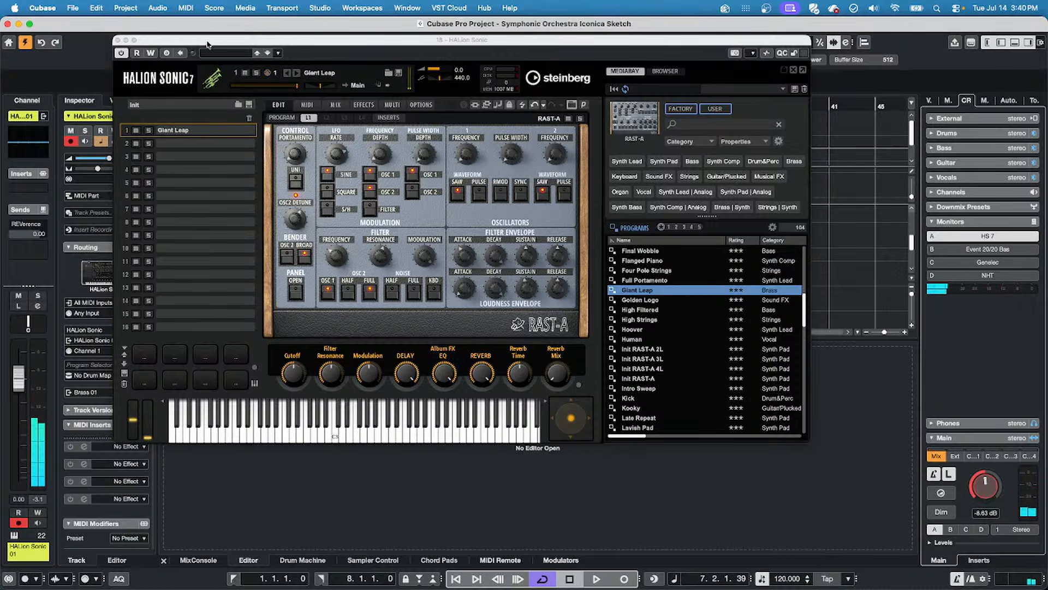
Move HALion Sonic off the track list, make its track taller and record a 7-bar MIDI part from bar 1.
{"action": "left_click_drag", "start_coordinate": [207, 45], "coordinate": [670, 302]}
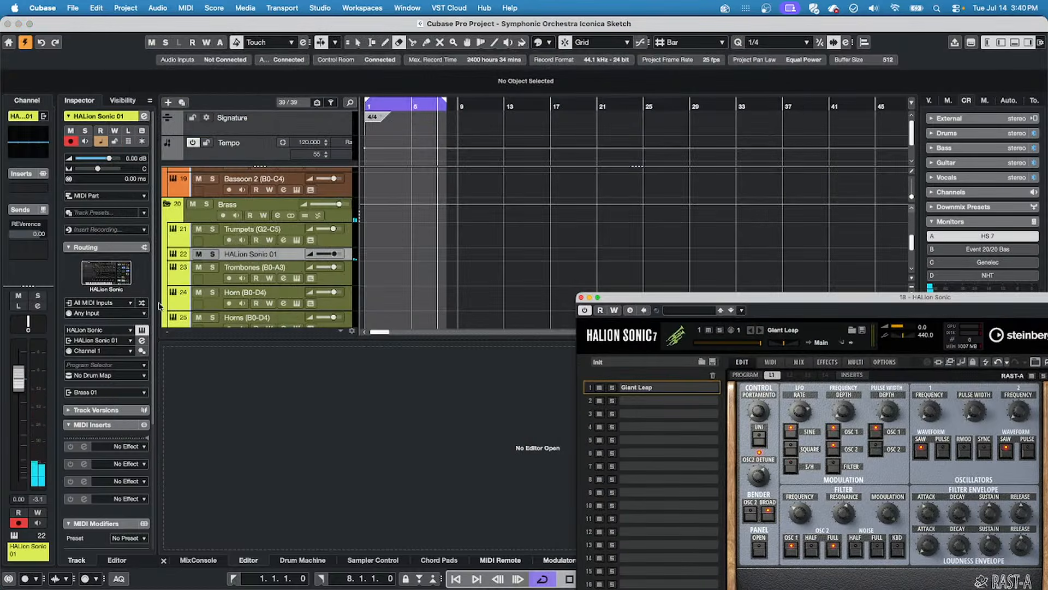
{"action": "left_click", "coordinate": [276, 265]}
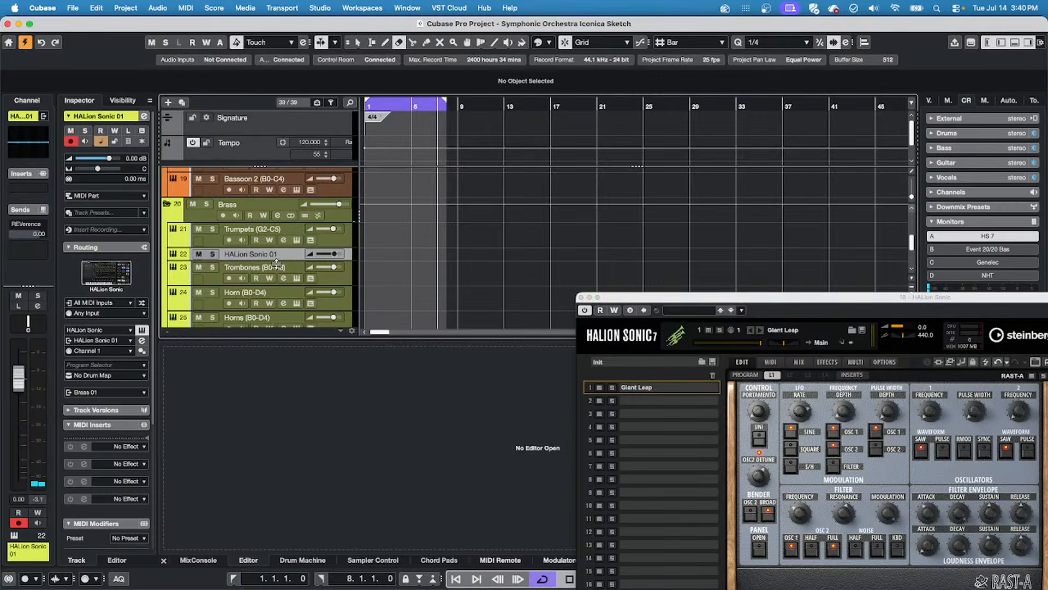
{"action": "left_click_drag", "start_coordinate": [276, 264], "coordinate": [276, 273]}
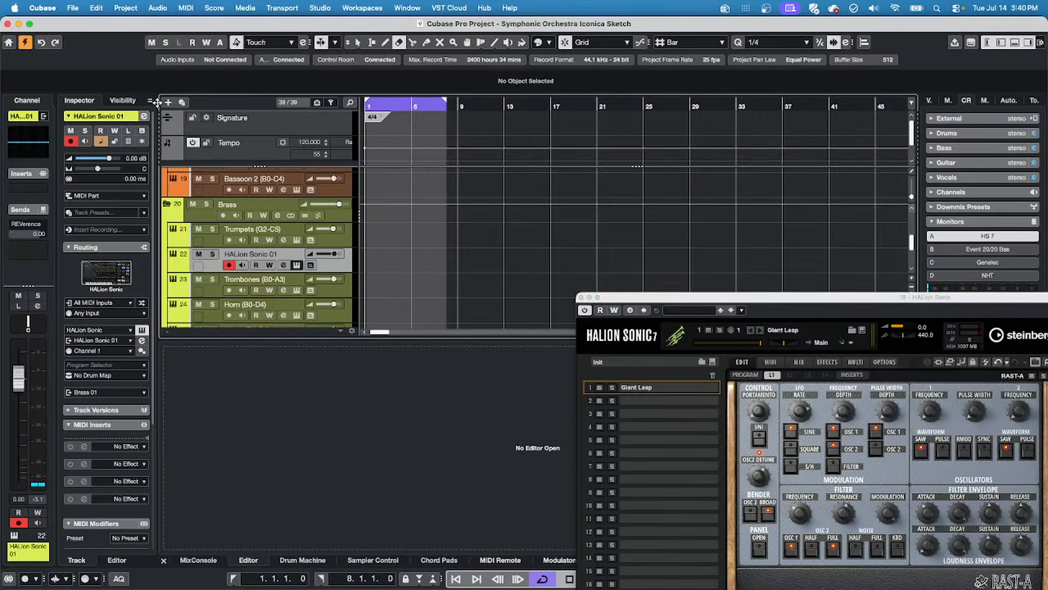
{"action": "key", "text": "KP_Multiply"}
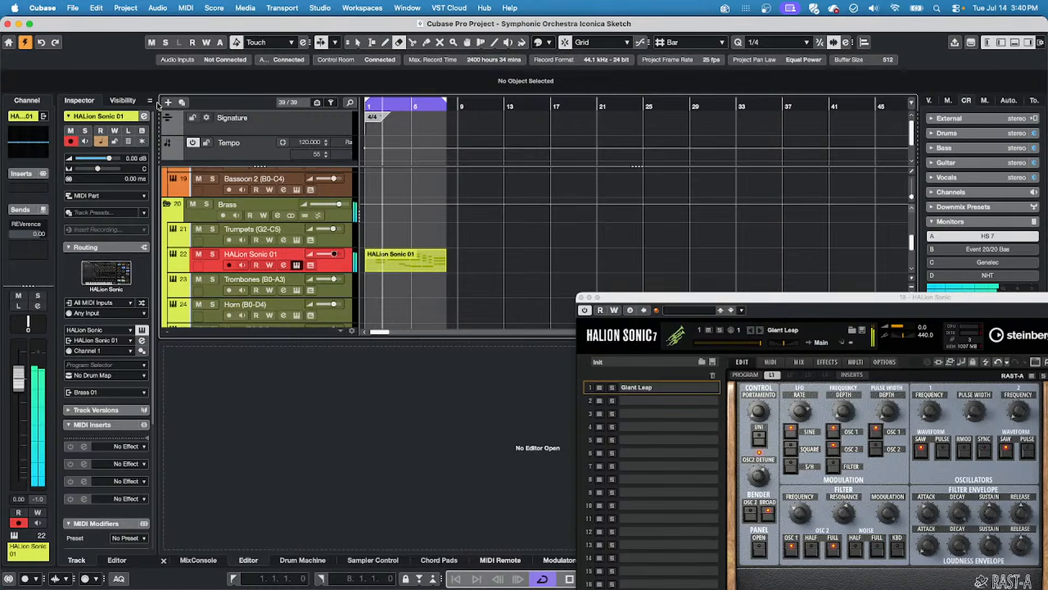
{"action": "key", "text": "space"}
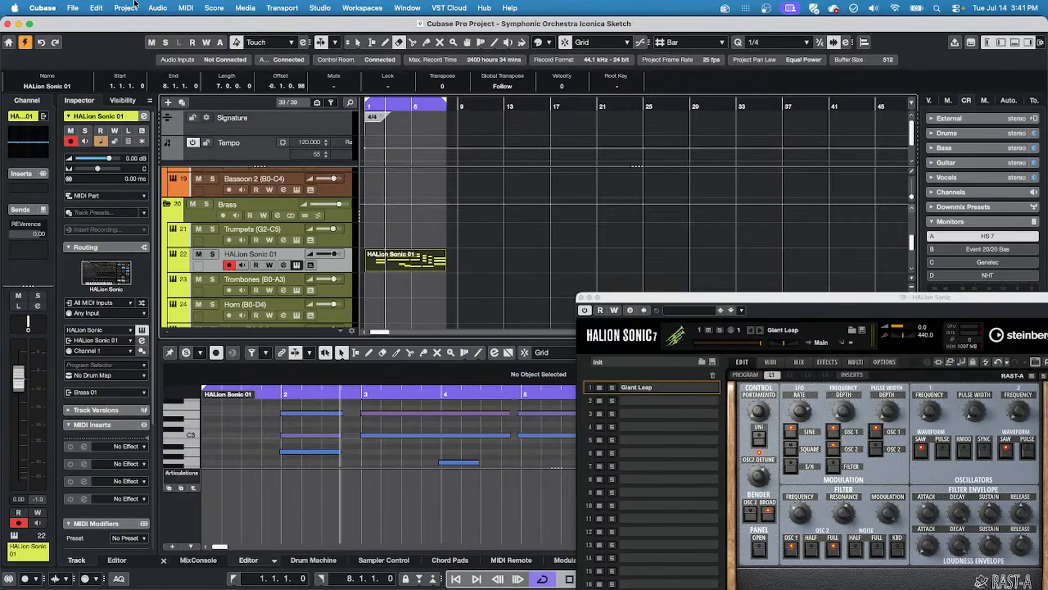
Create a new empty project in the Live Streams folder and close the HALion Sonic window.
{"action": "left_click", "coordinate": [57, 7]}
{"action": "mouse_move", "coordinate": [73, 8]}
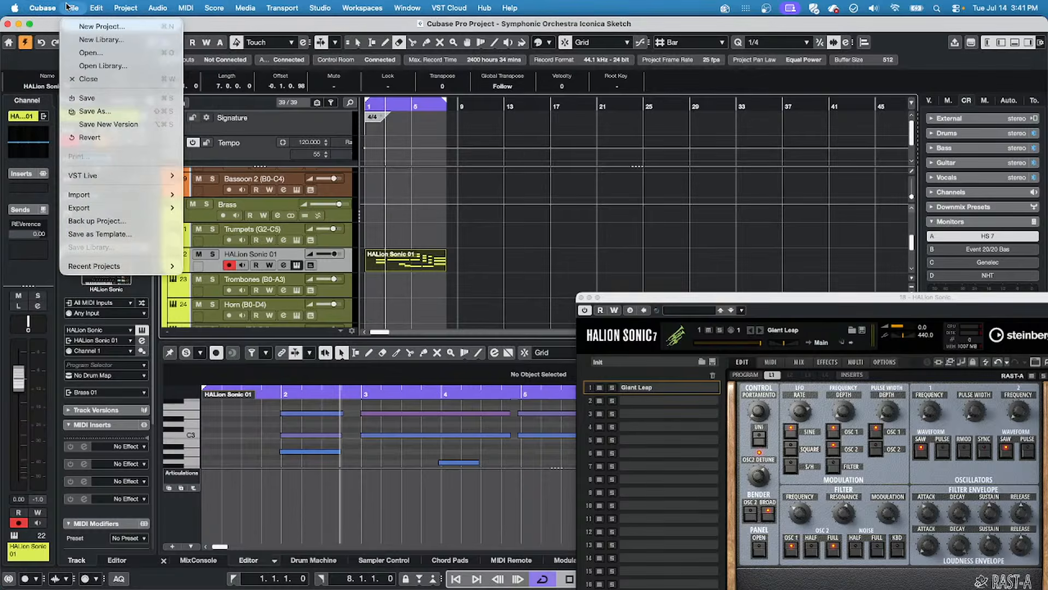
{"action": "left_click", "coordinate": [94, 27]}
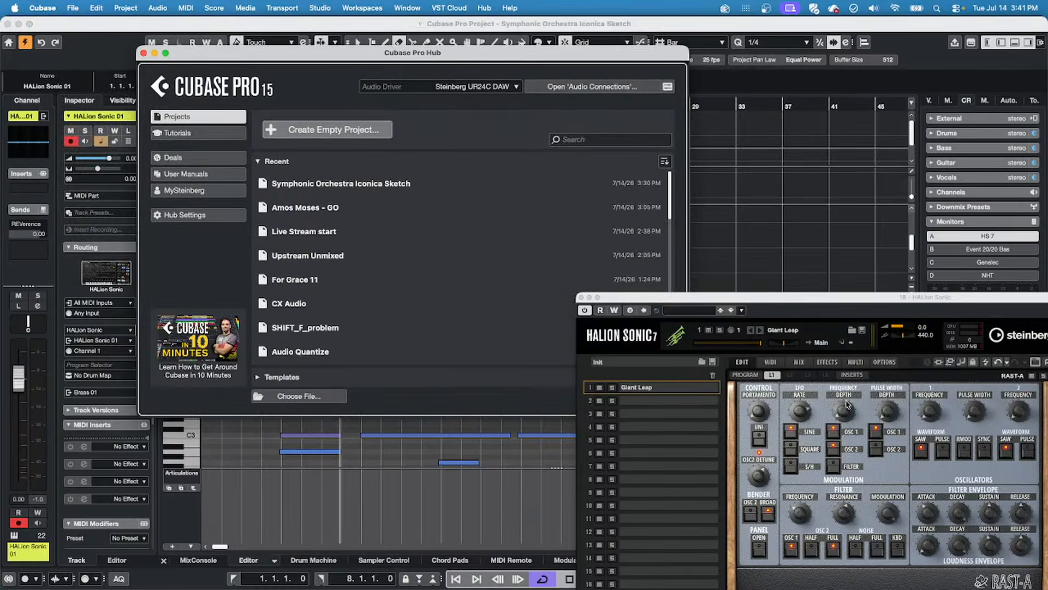
{"action": "left_click", "coordinate": [581, 297]}
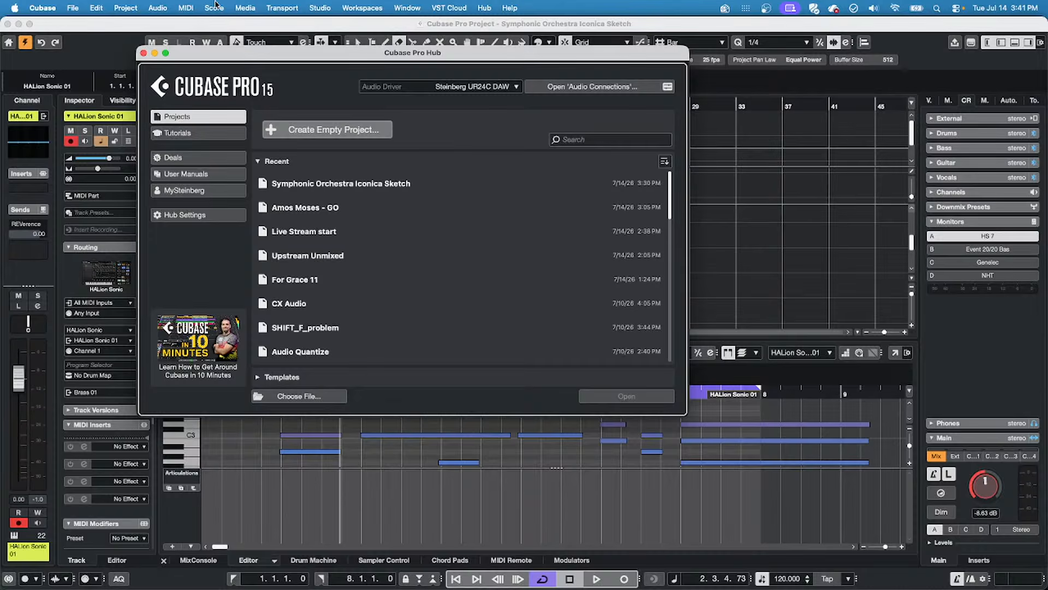
{"action": "left_click", "coordinate": [297, 128]}
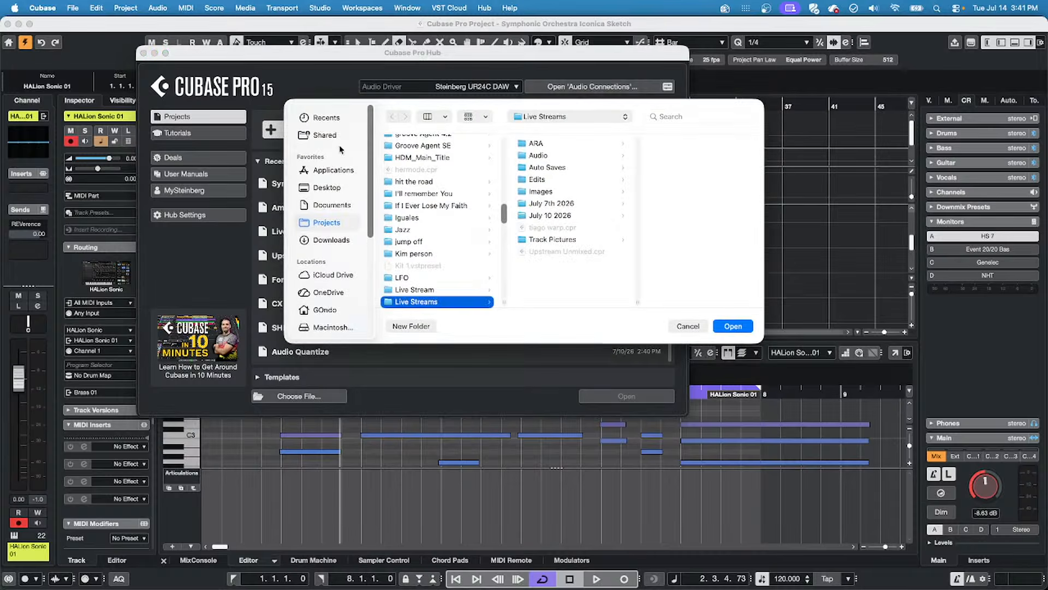
{"action": "left_click", "coordinate": [733, 327]}
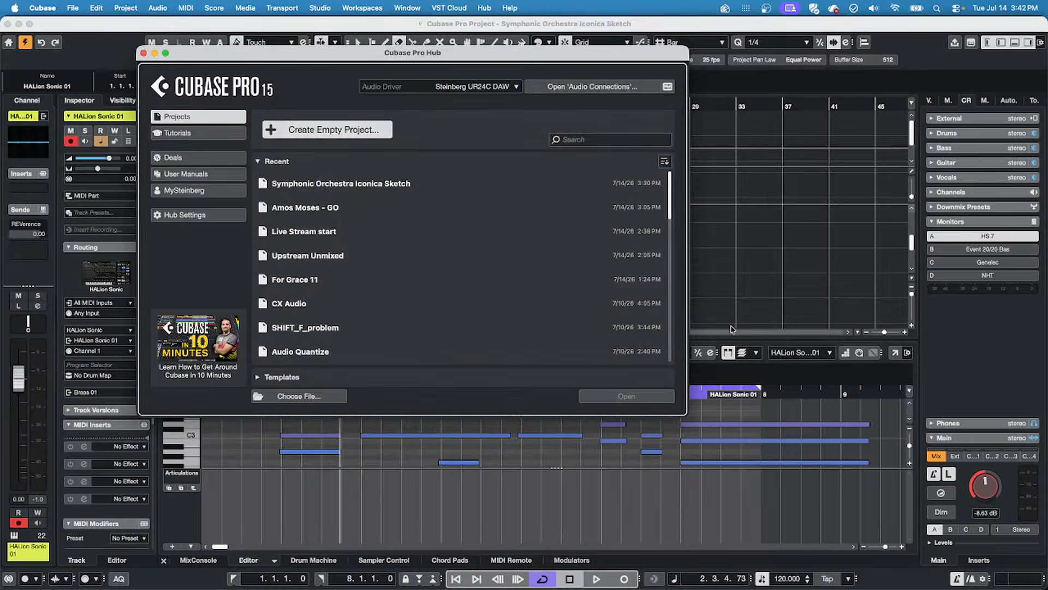
Add one HALion Sonic instrument track with all MIDI inputs, routed to Stereo Out.
{"action": "right_click", "coordinate": [175, 130]}
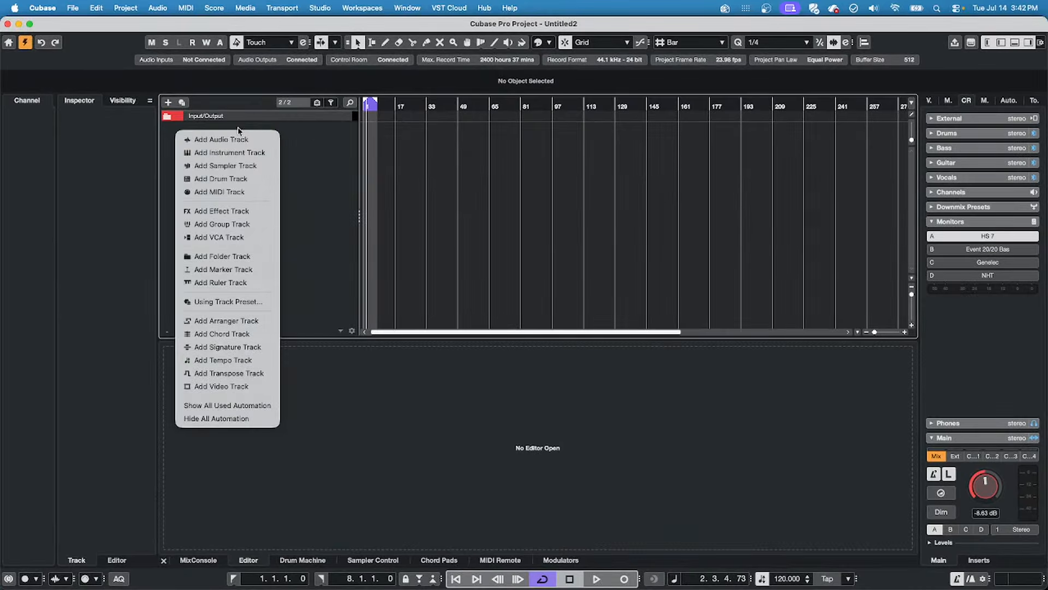
{"action": "right_click", "coordinate": [309, 137]}
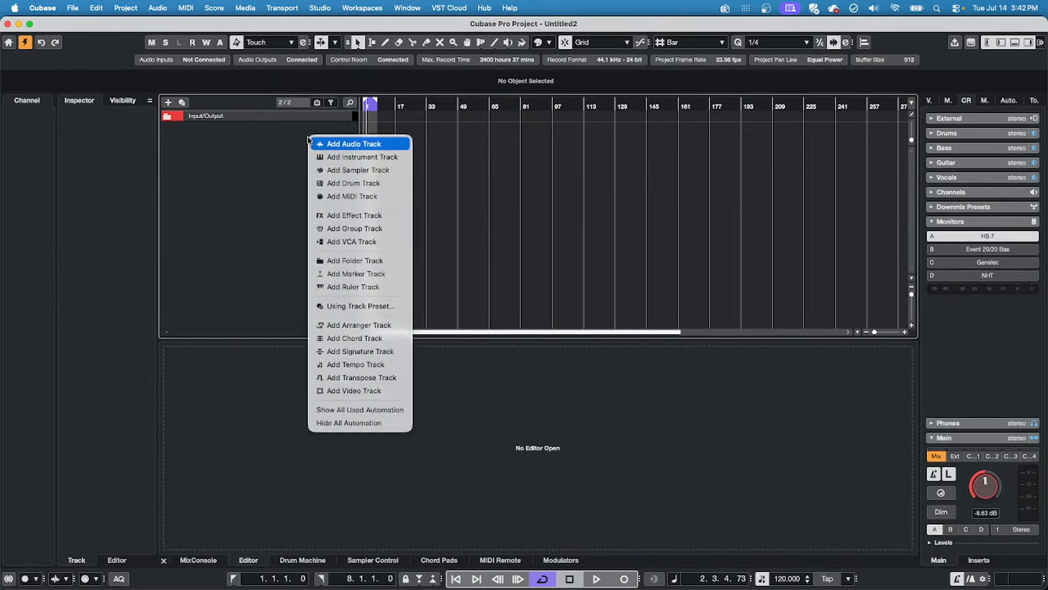
{"action": "left_click", "coordinate": [381, 157]}
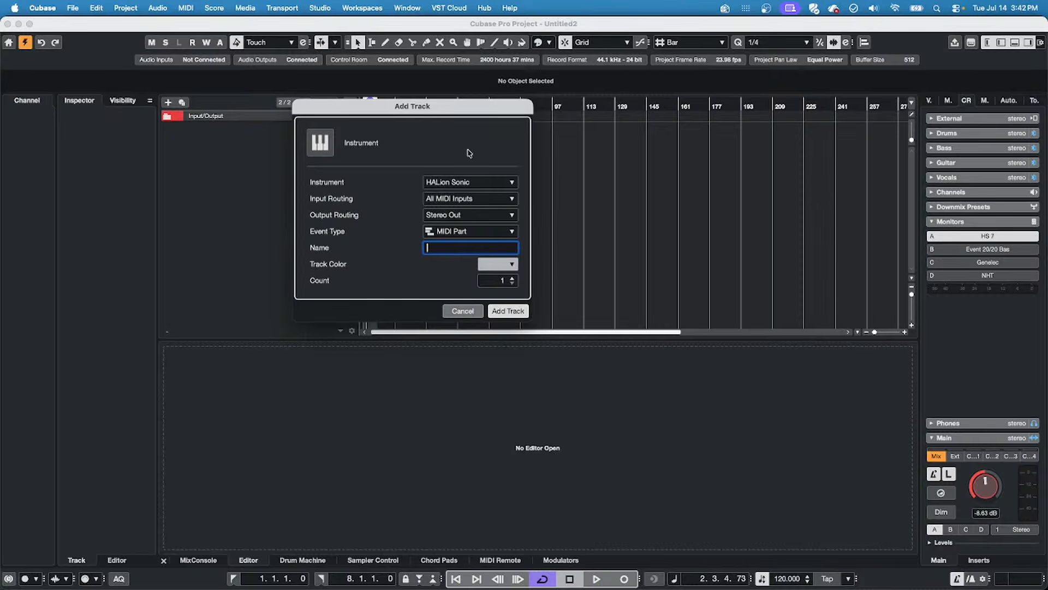
{"action": "left_click", "coordinate": [508, 310]}
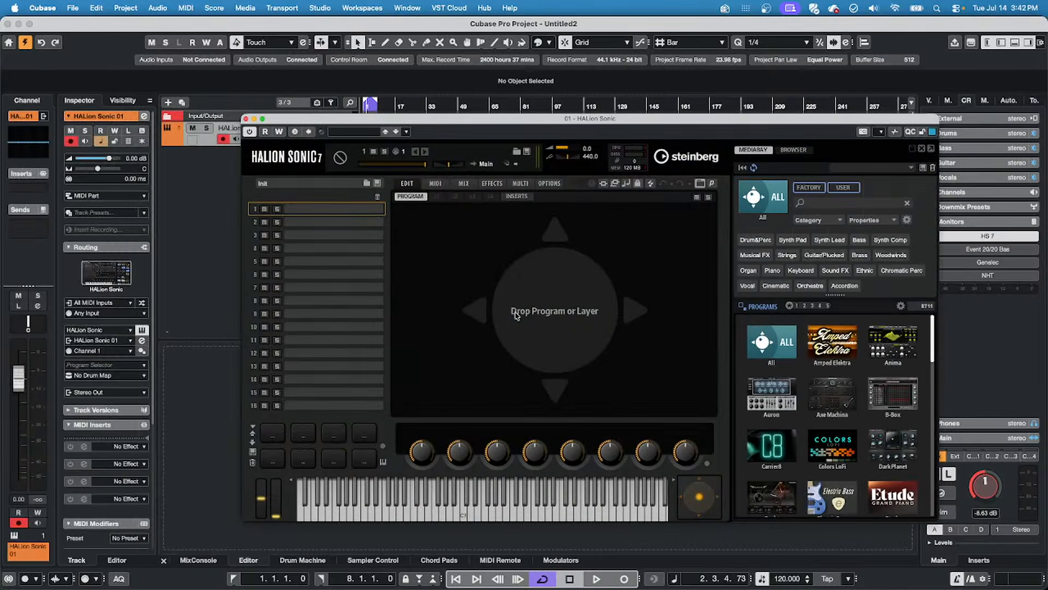
Load the Giant Leap brass program from HALion Sonic's RAST-A instrument and close the plug-in window.
{"action": "scroll", "coordinate": [840, 458], "scroll_direction": "down", "scroll_amount": 10}
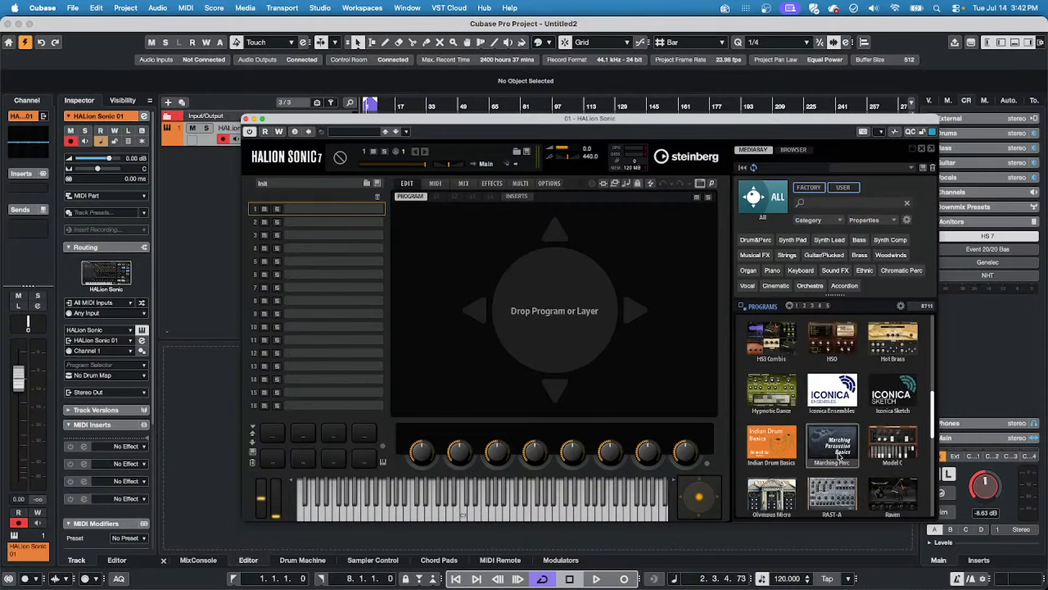
{"action": "left_click", "coordinate": [833, 416]}
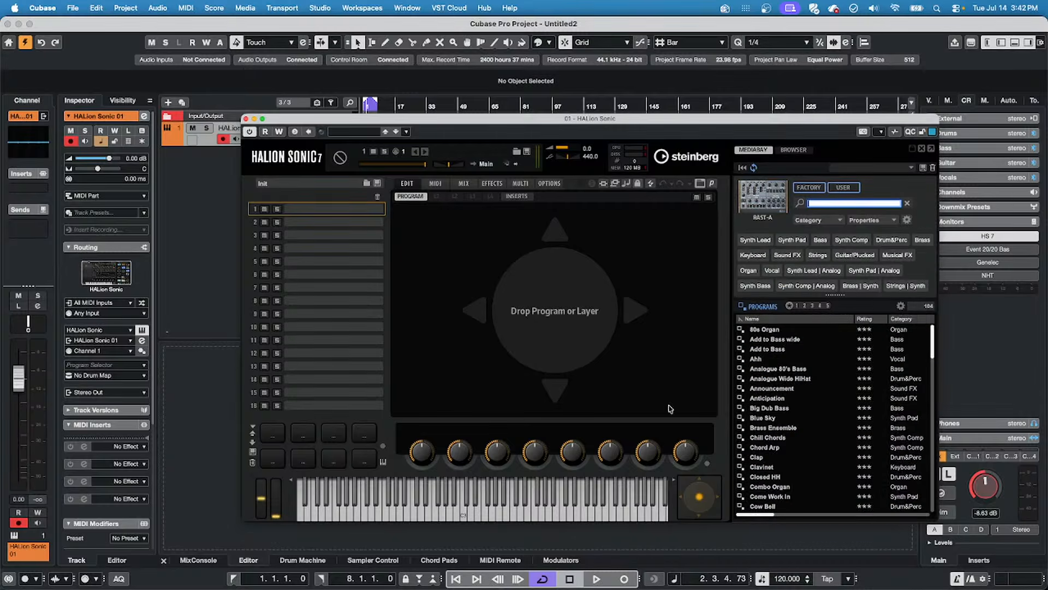
{"action": "scroll", "coordinate": [855, 430], "scroll_direction": "down", "scroll_amount": 6}
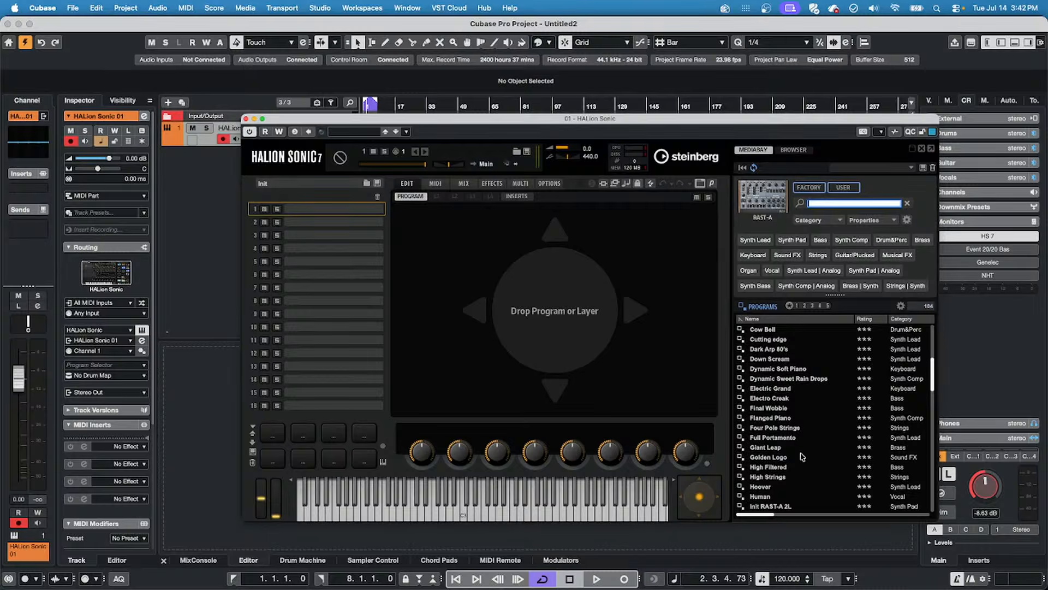
{"action": "double_click", "coordinate": [770, 448]}
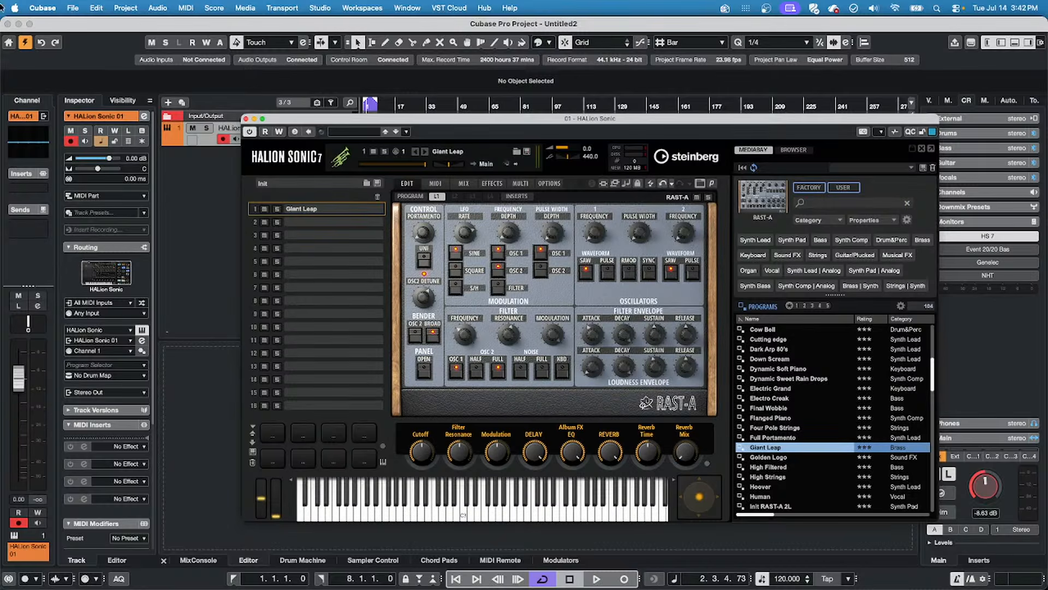
{"action": "left_click", "coordinate": [246, 118]}
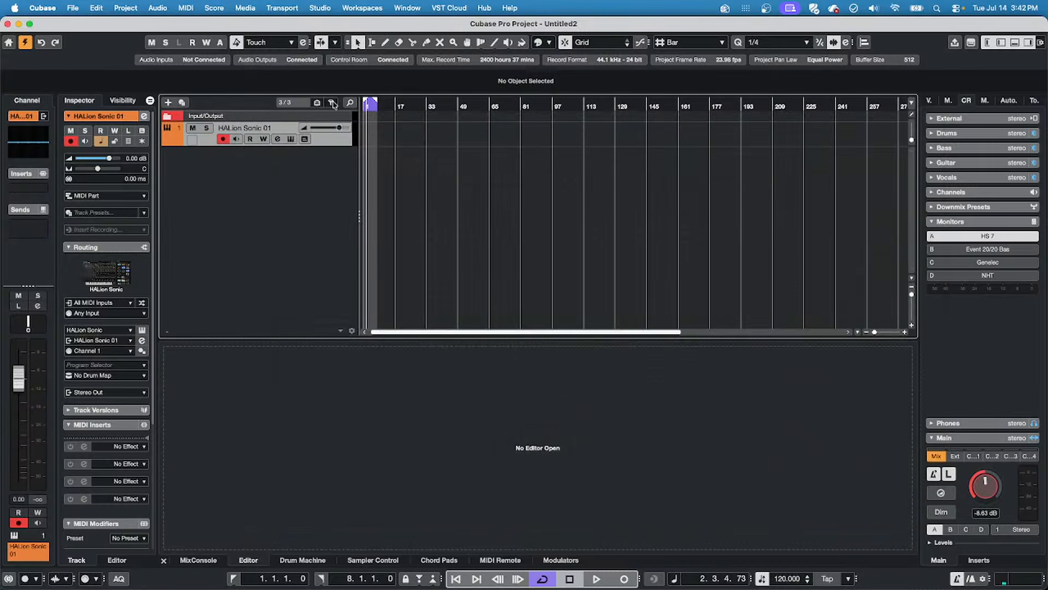
Turn off cycle mode and record a 14-bar MIDI part on the HALion Sonic track from bar 9.
{"action": "key", "text": "h"}
{"action": "key", "text": "h"}
{"action": "key", "text": "h"}
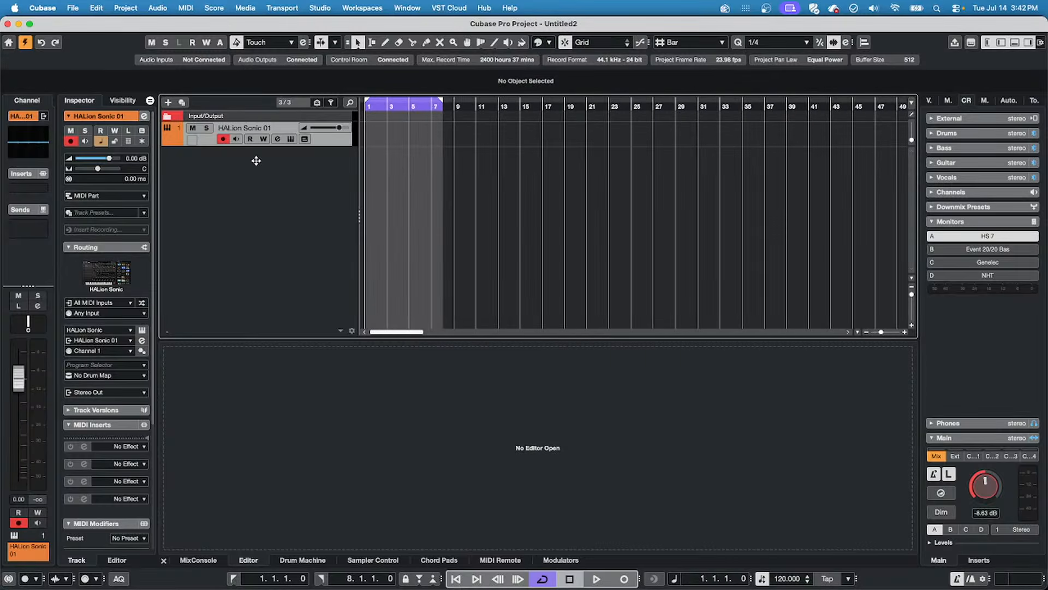
{"action": "key", "text": "space"}
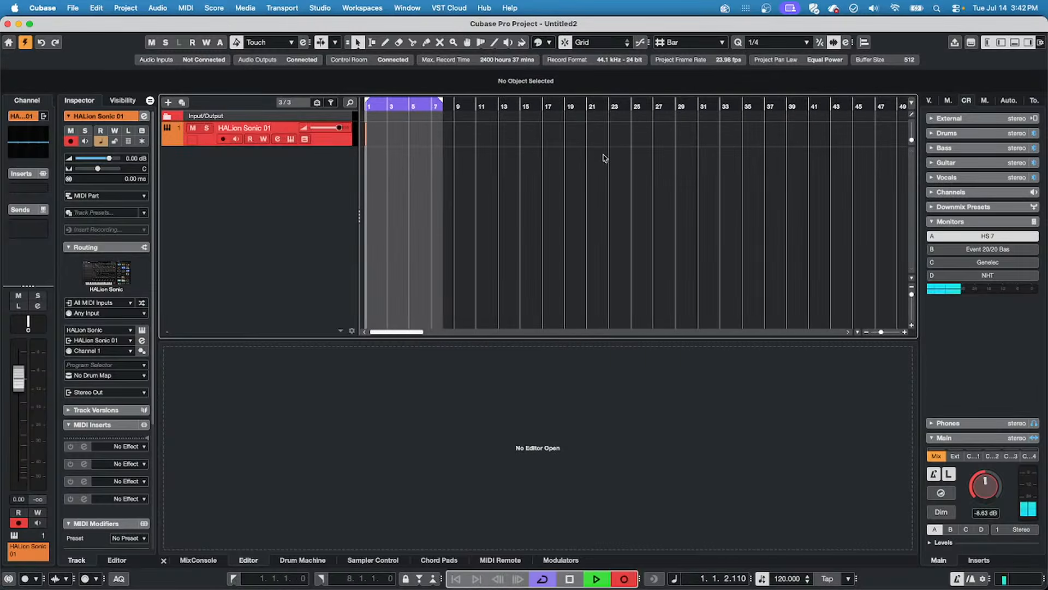
{"action": "key", "text": "slash"}
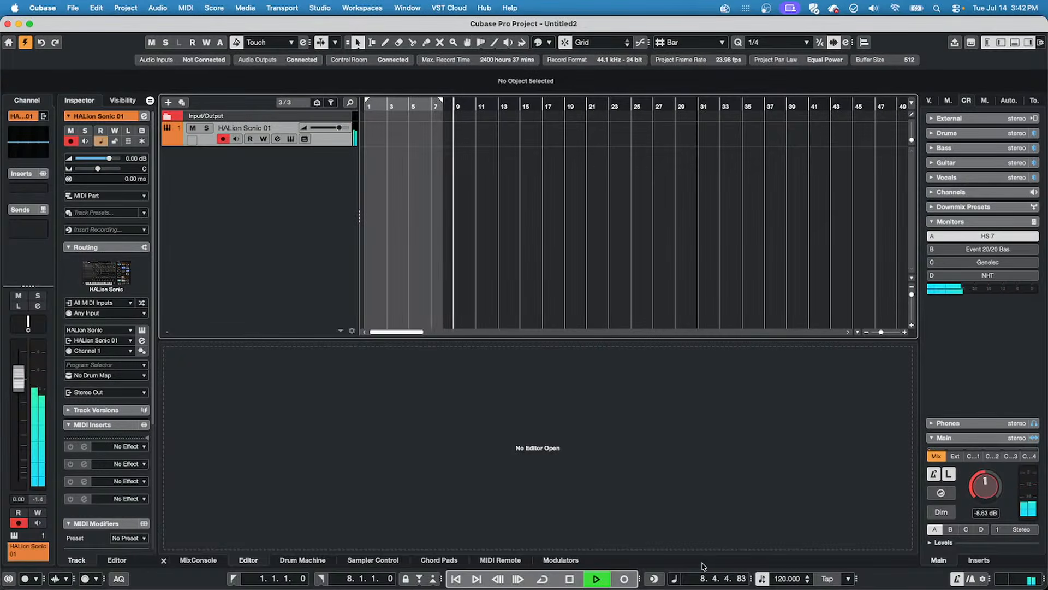
{"action": "left_click", "coordinate": [625, 579]}
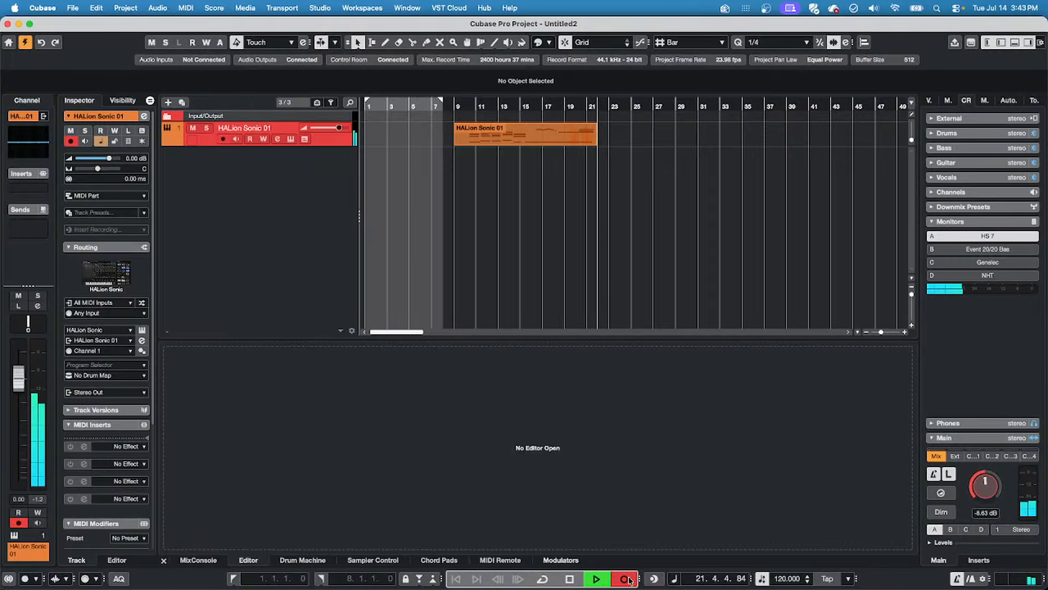
{"action": "key", "text": "space"}
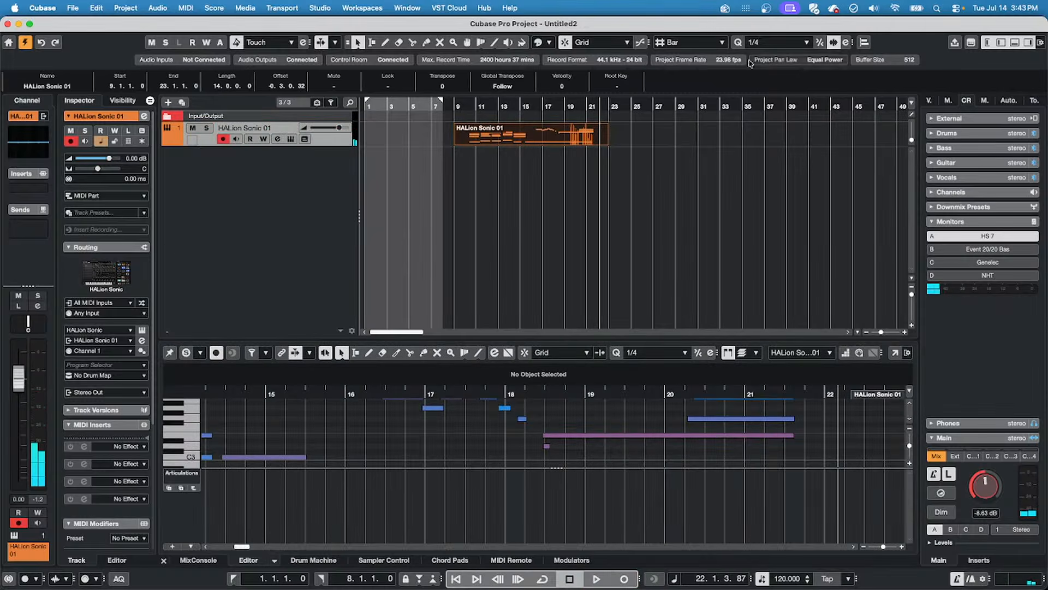
Save the new project as Rasta in the Live Streams folder.
{"action": "left_click", "coordinate": [70, 8]}
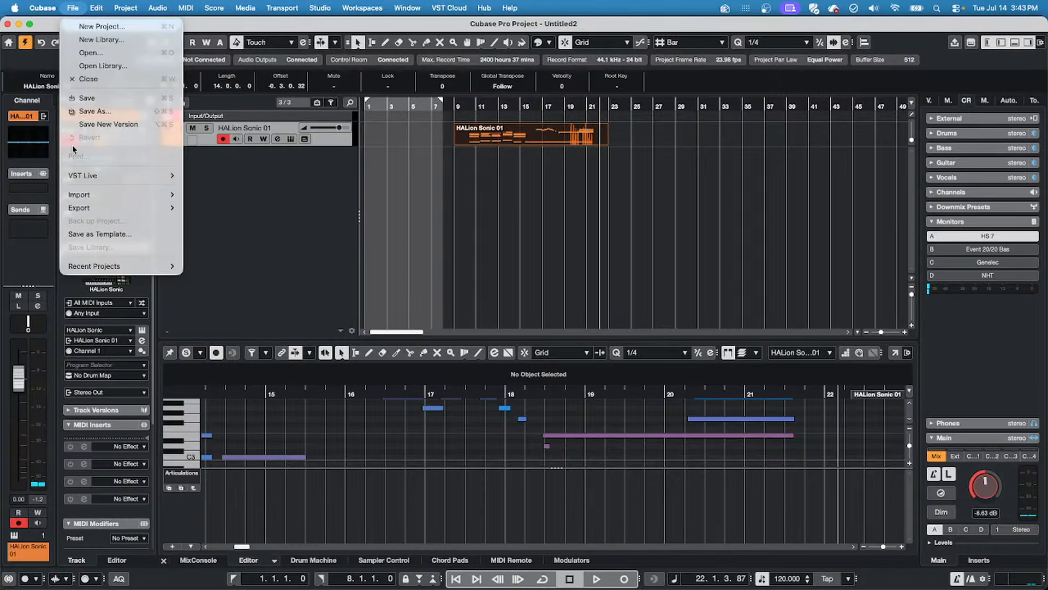
{"action": "left_click", "coordinate": [84, 99]}
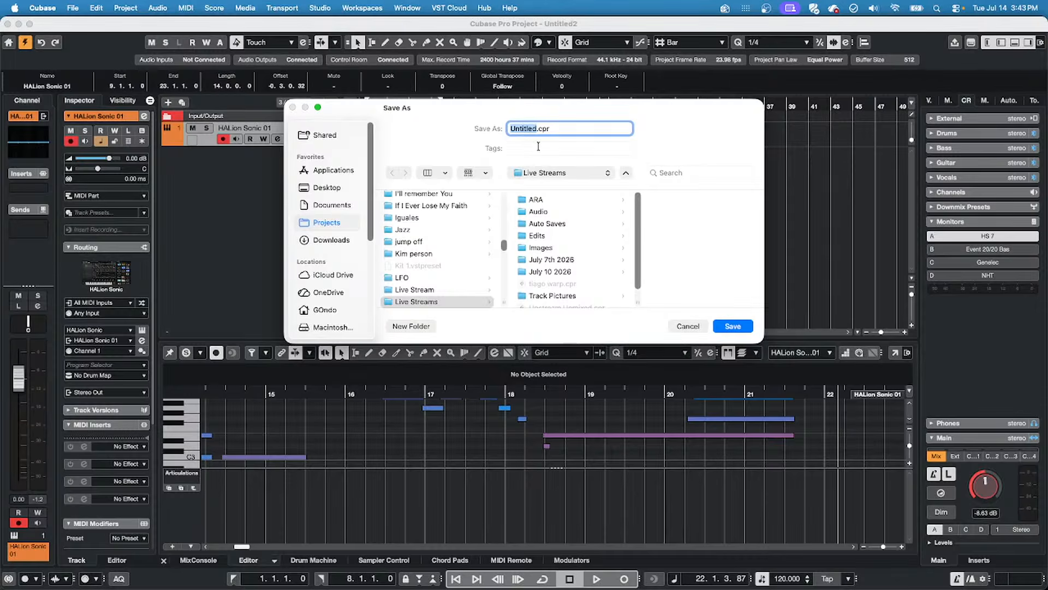
{"action": "type", "text": "Rasta"}
{"action": "left_click", "coordinate": [733, 326]}
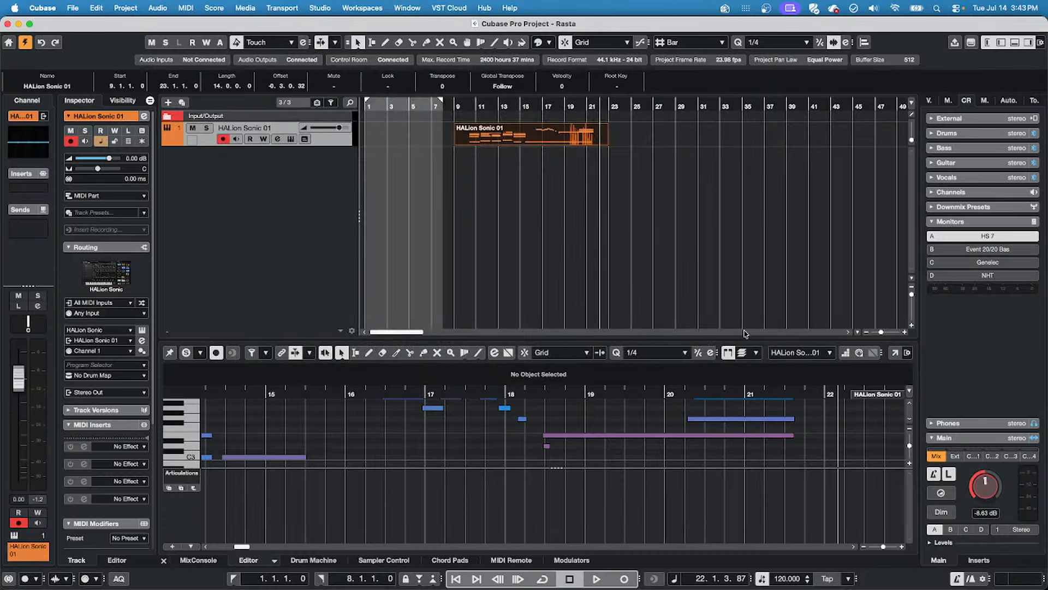
Close the Rasta project and MediaBay, then reopen Rasta from the recent projects and activate it.
{"action": "left_click", "coordinate": [8, 25]}
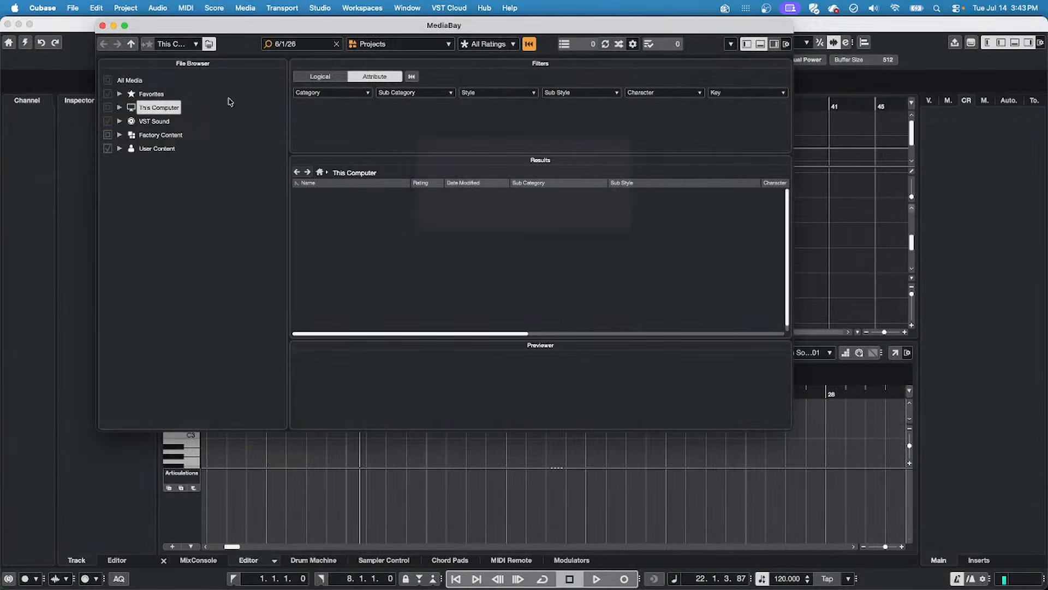
{"action": "left_click", "coordinate": [103, 26]}
{"action": "left_click", "coordinate": [72, 8]}
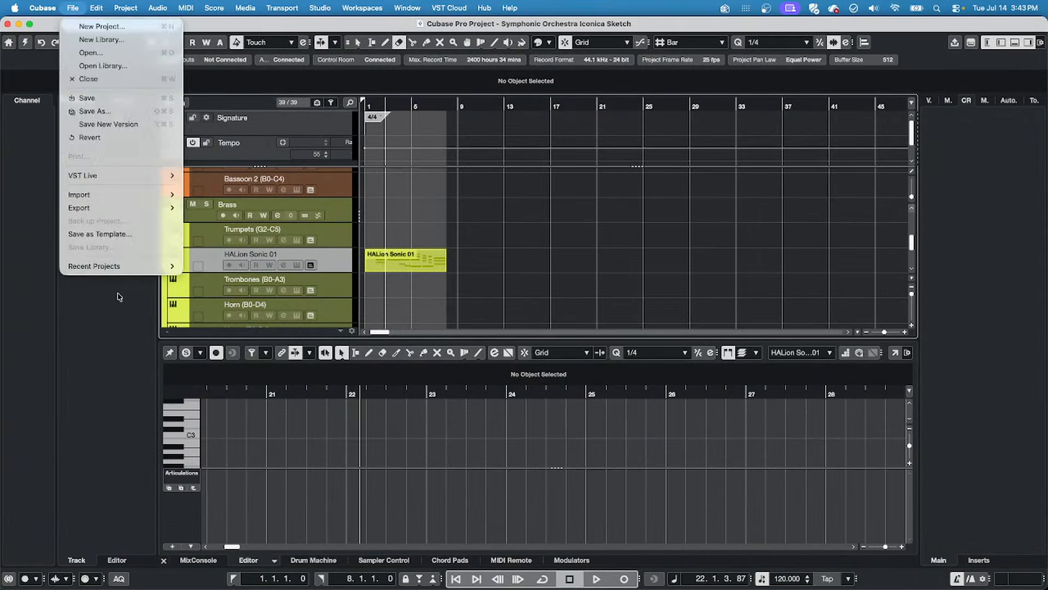
{"action": "mouse_move", "coordinate": [109, 266]}
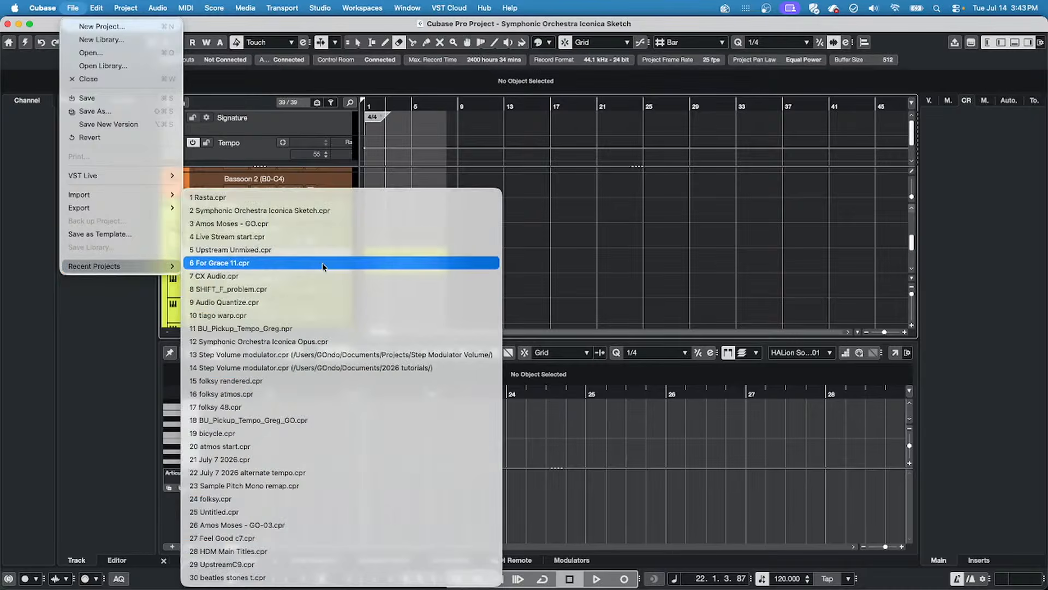
{"action": "left_click", "coordinate": [355, 198]}
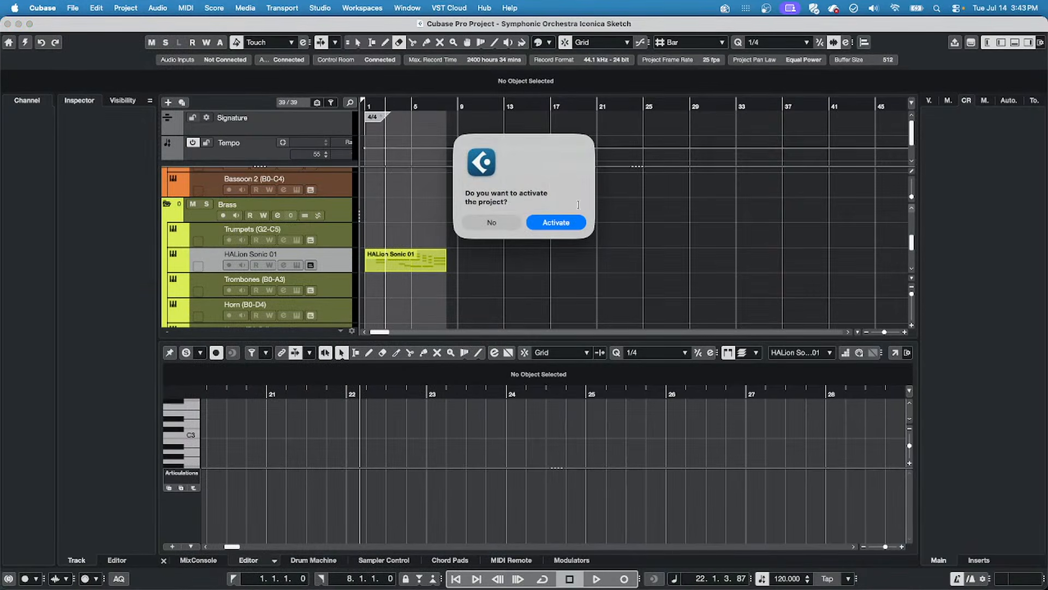
{"action": "left_click", "coordinate": [568, 225]}
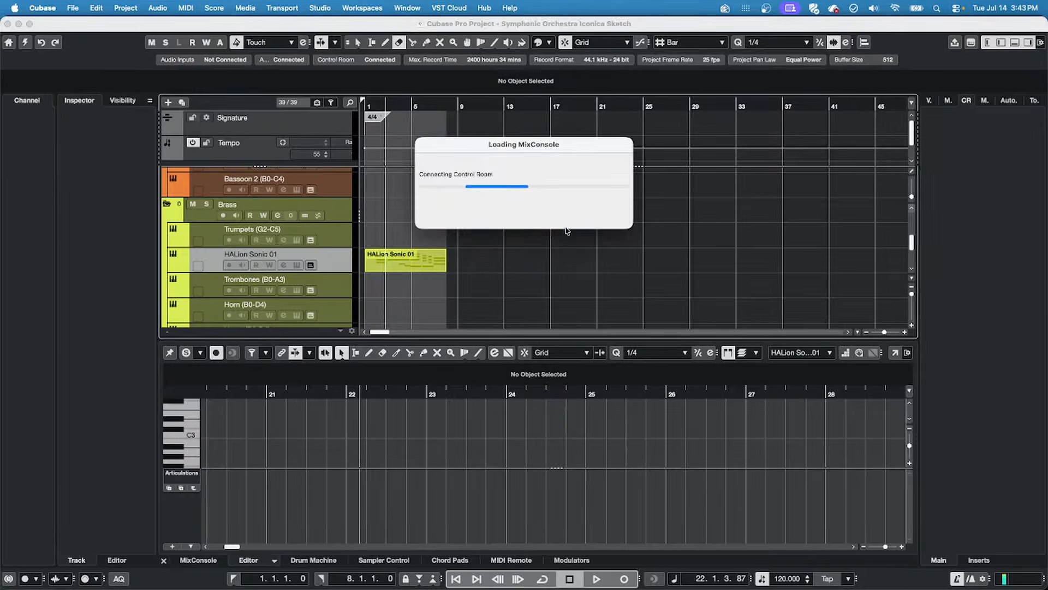
Play the reopened project from just before bar 9 and disarm recording on the HALion Sonic track.
{"action": "left_click", "coordinate": [446, 103]}
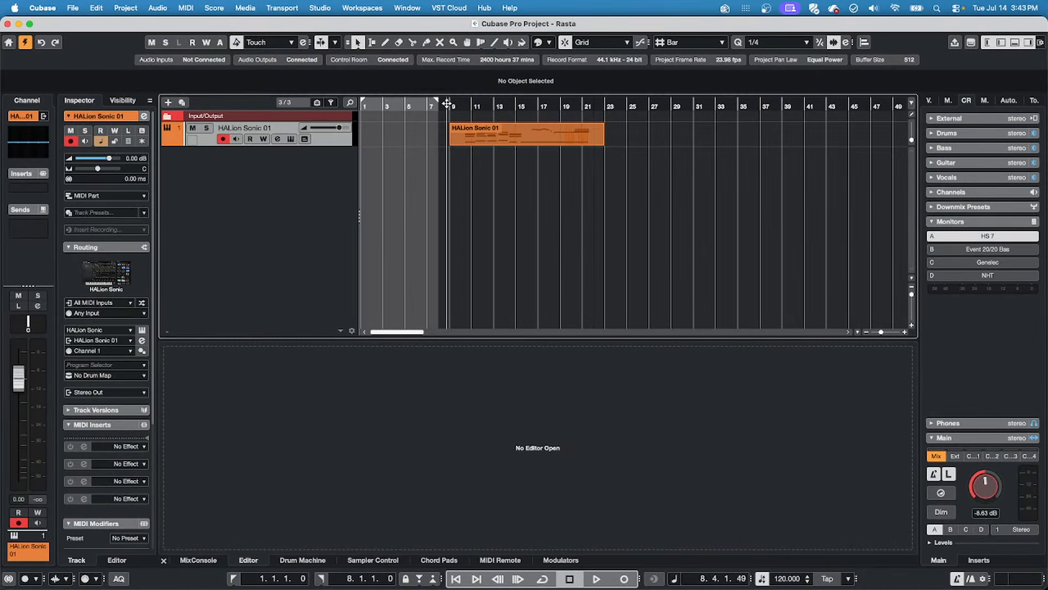
{"action": "key", "text": "space"}
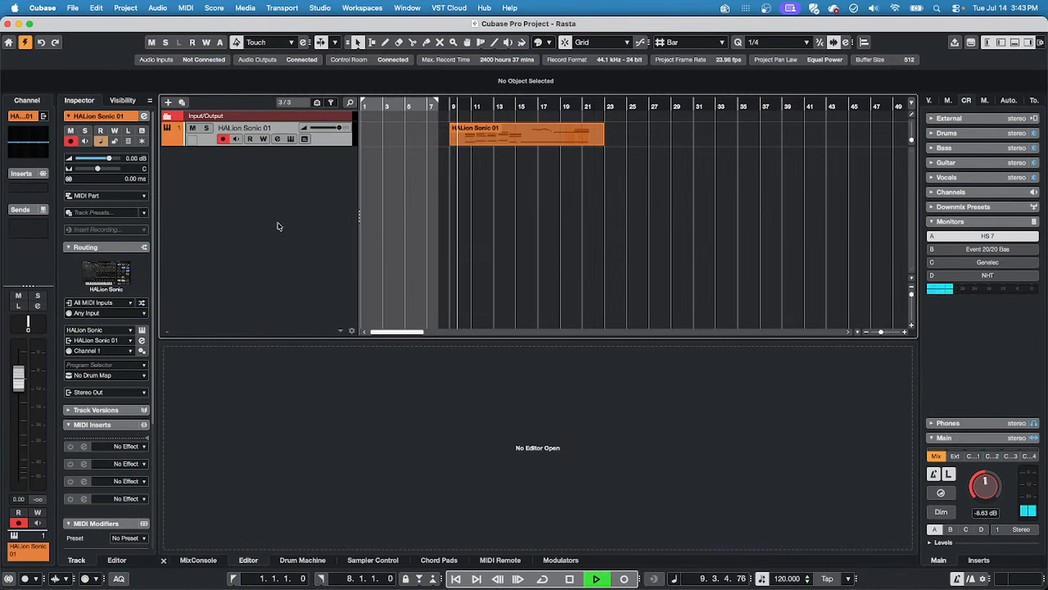
{"action": "left_click", "coordinate": [220, 139]}
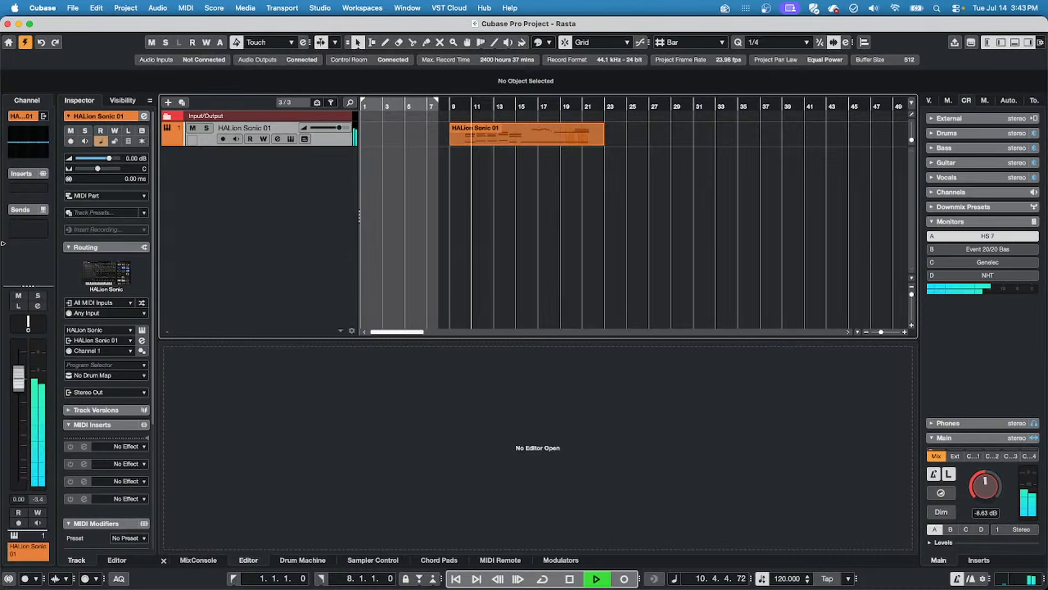
Open the HALion Sonic part in the Key Editor, examine its chord notes during playback, then stop and return to bar 9.
{"action": "double_click", "coordinate": [512, 136]}
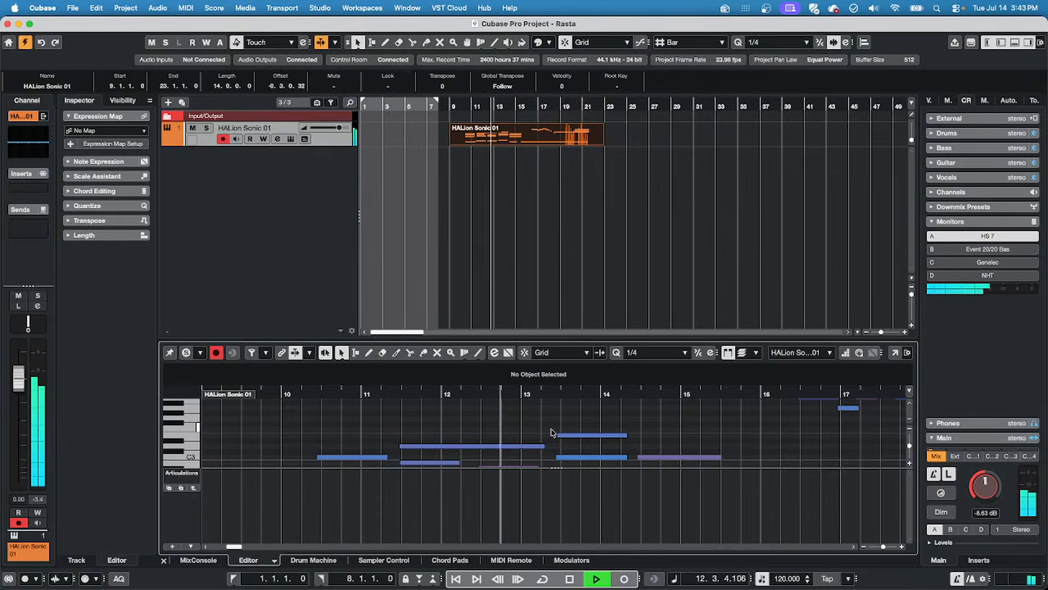
{"action": "scroll", "coordinate": [549, 431], "scroll_direction": "down", "scroll_amount": 2}
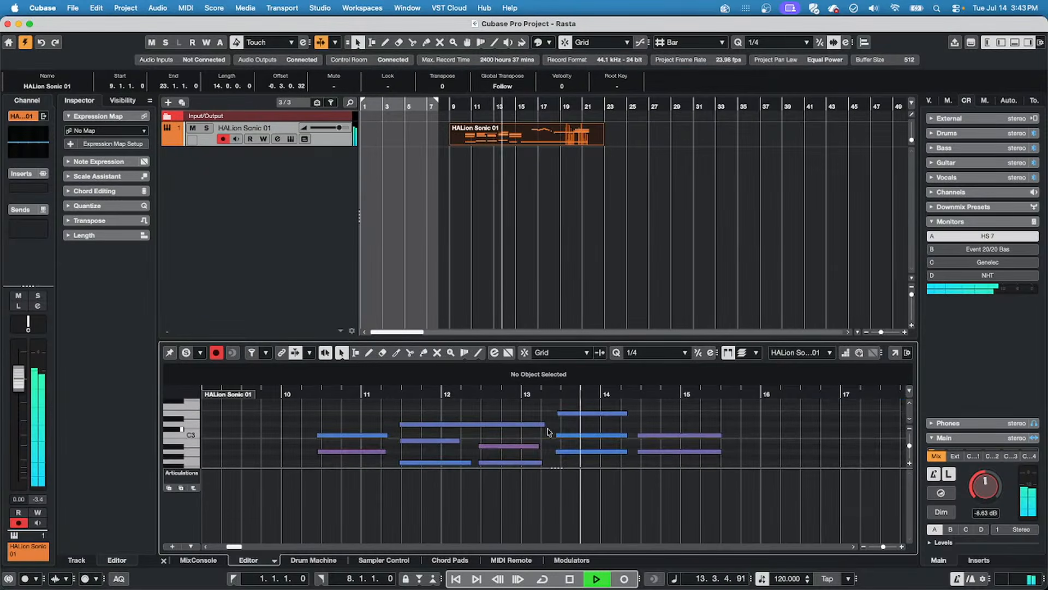
{"action": "scroll", "coordinate": [549, 431], "scroll_direction": "down", "scroll_amount": 2}
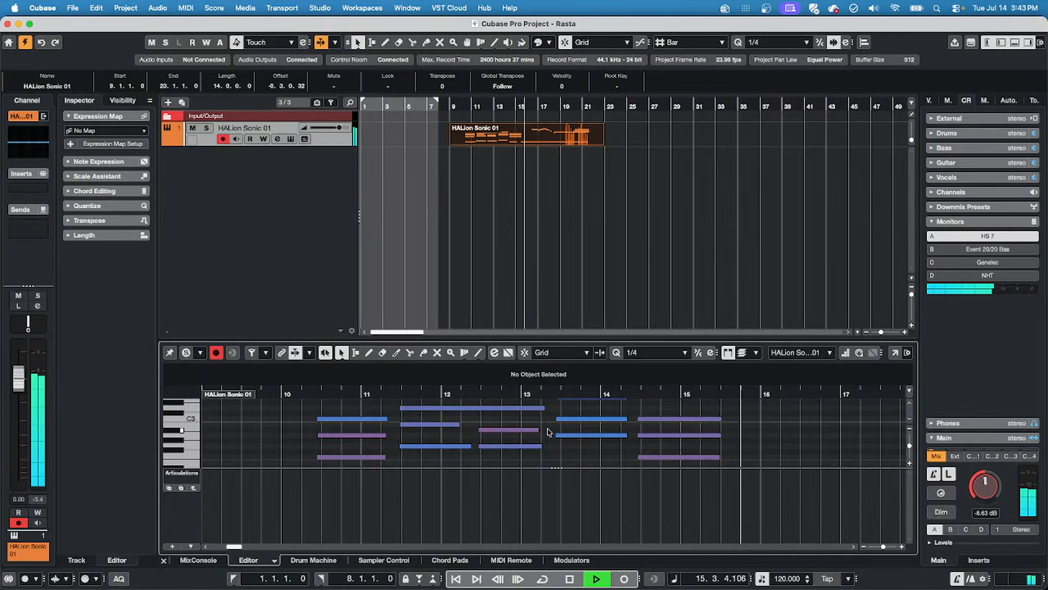
{"action": "scroll", "coordinate": [550, 428], "scroll_direction": "down", "scroll_amount": 1}
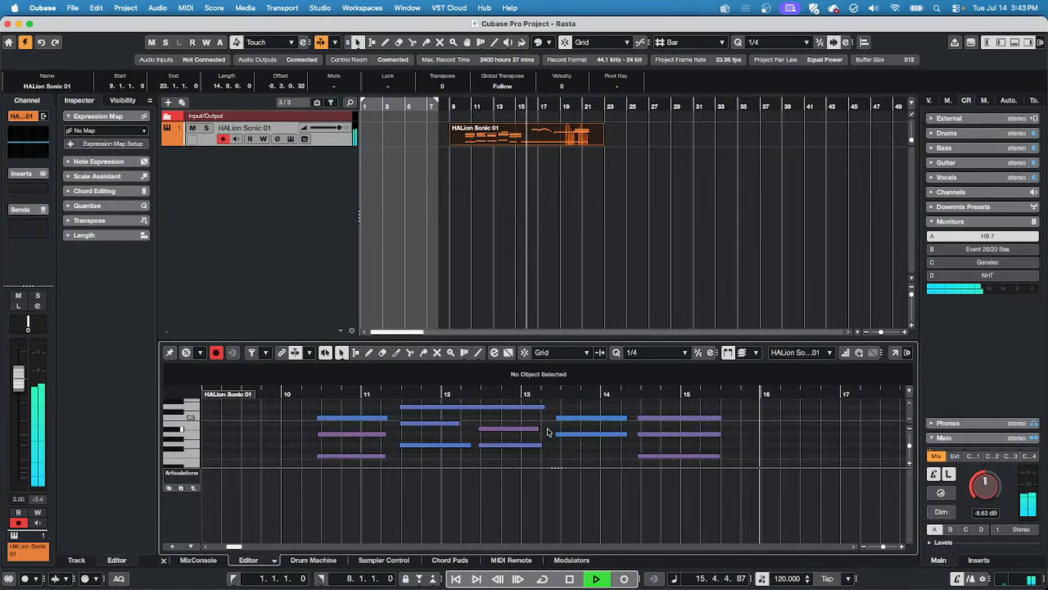
{"action": "key", "text": "space"}
{"action": "left_click", "coordinate": [451, 107]}
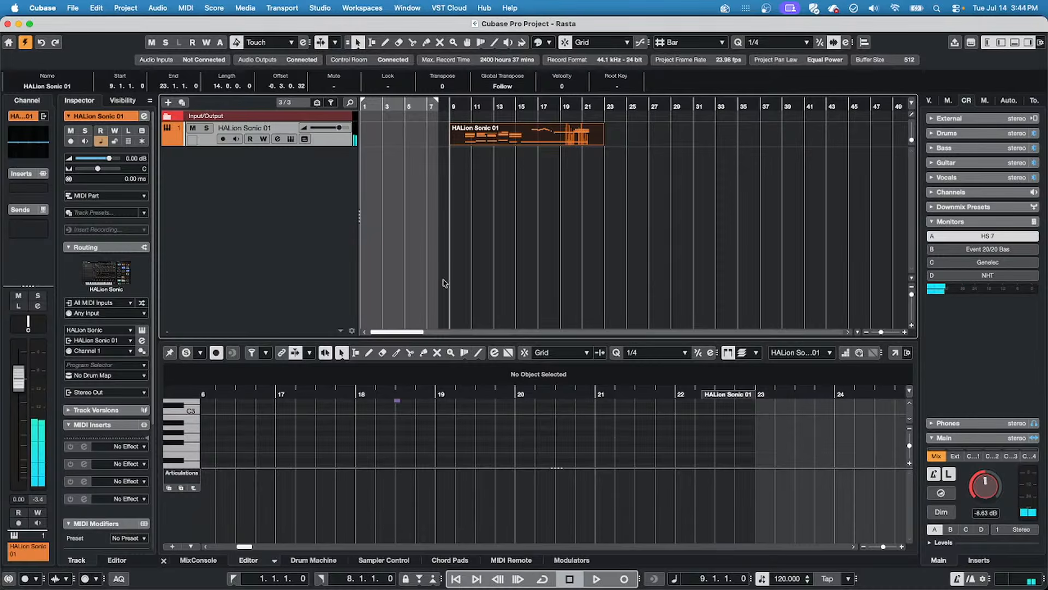
Play the HALion Sonic part from bar 9, enlarge the Key Editor to show the lower chord notes, and stop around bar 14.
{"action": "key", "text": "space"}
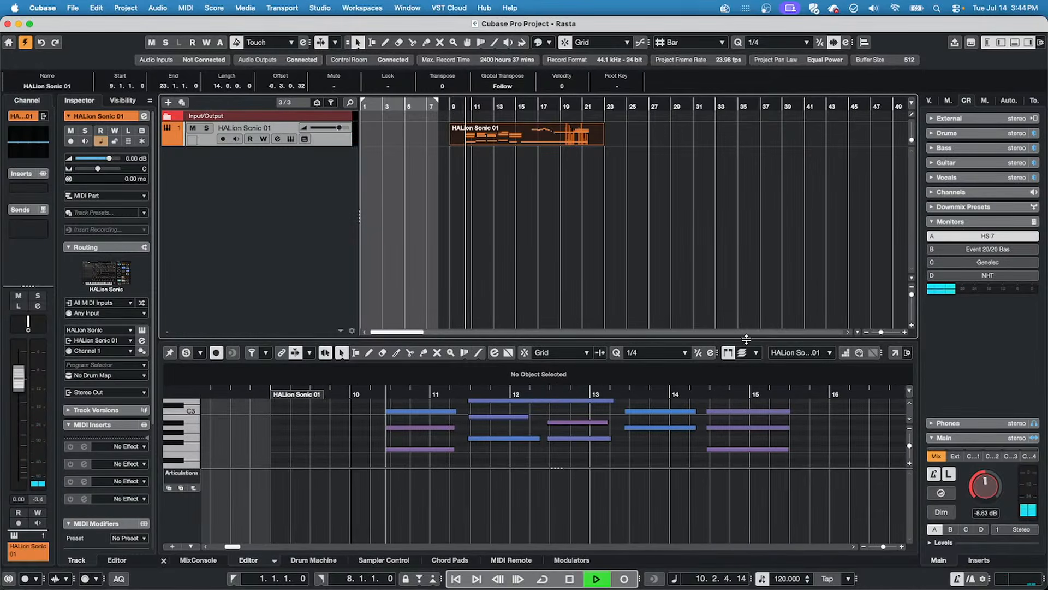
{"action": "left_click_drag", "start_coordinate": [751, 339], "coordinate": [754, 255]}
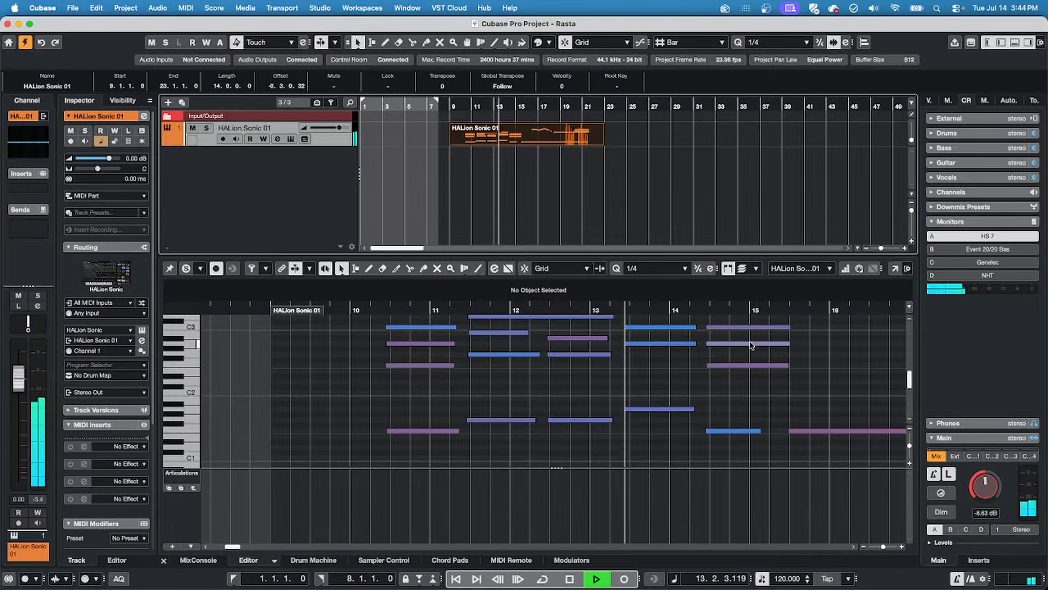
{"action": "key", "text": "space"}
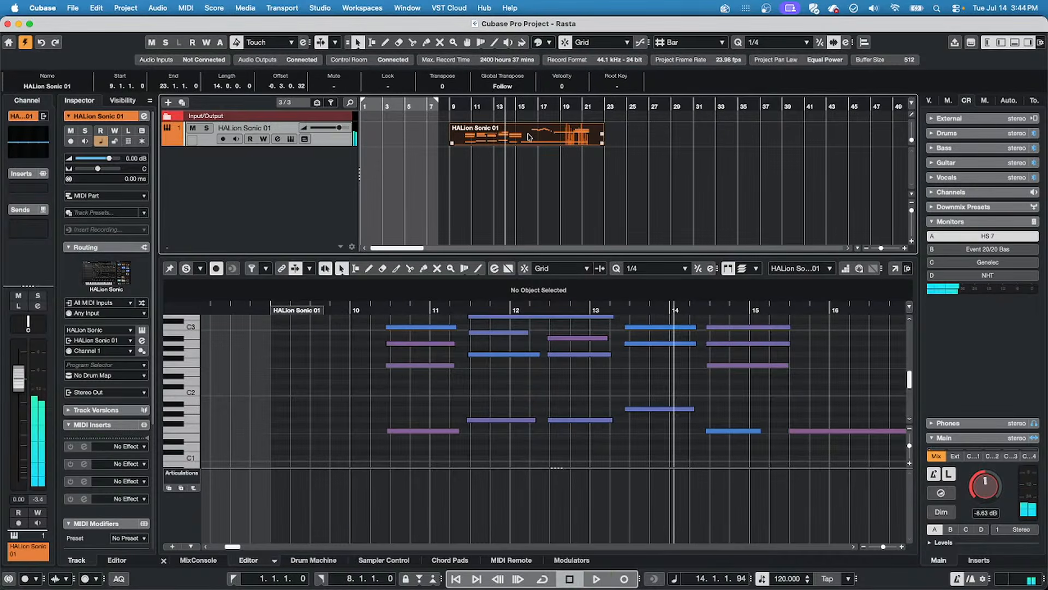
Open the HALion Sonic part in the List Editor and show its events from the beginning.
{"action": "left_click", "coordinate": [285, 345]}
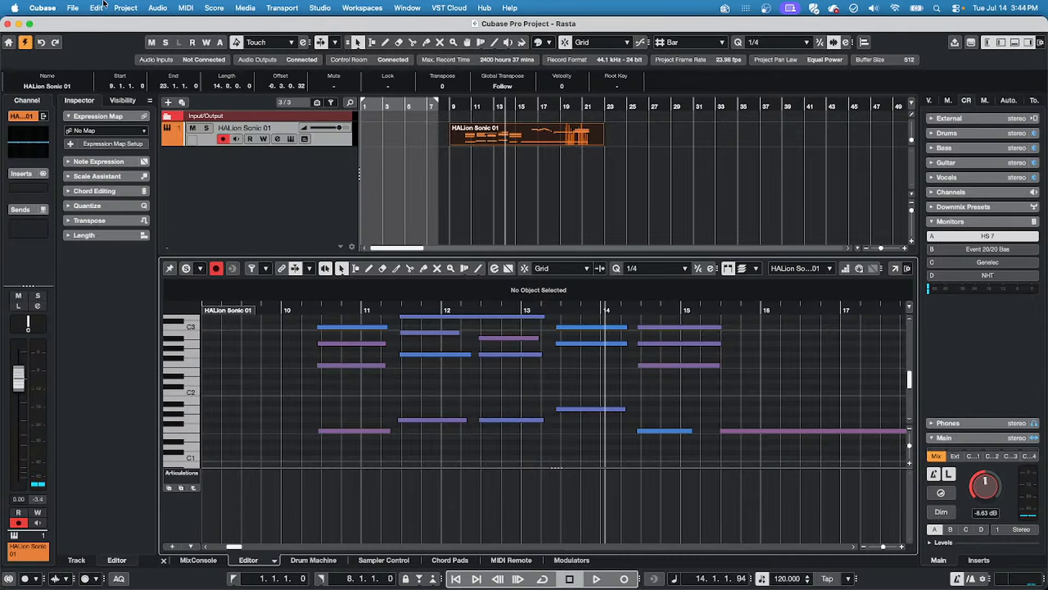
{"action": "left_click", "coordinate": [191, 8]}
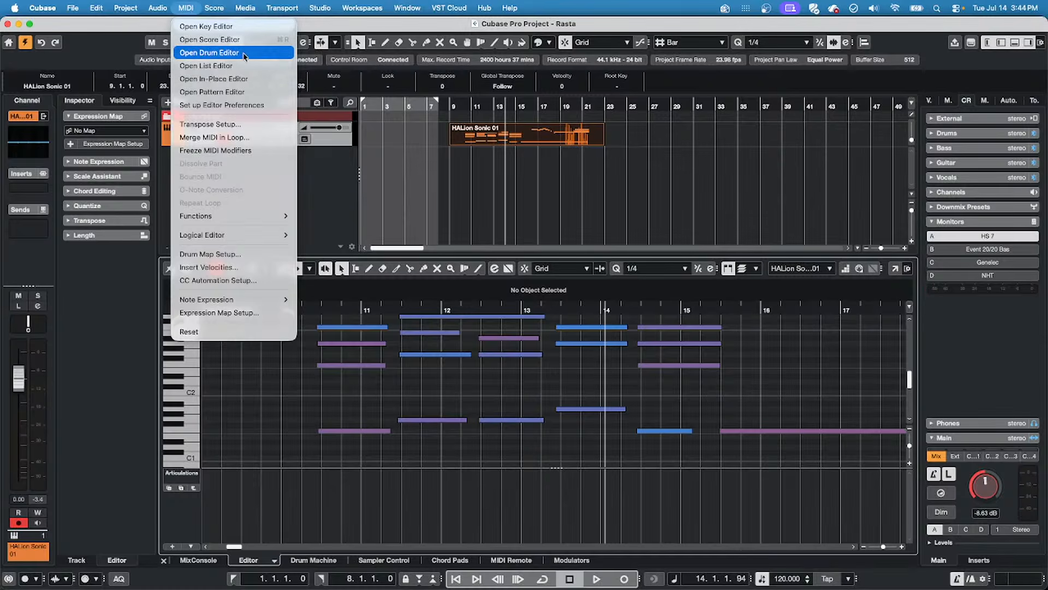
{"action": "mouse_move", "coordinate": [226, 10]}
{"action": "mouse_move", "coordinate": [186, 7]}
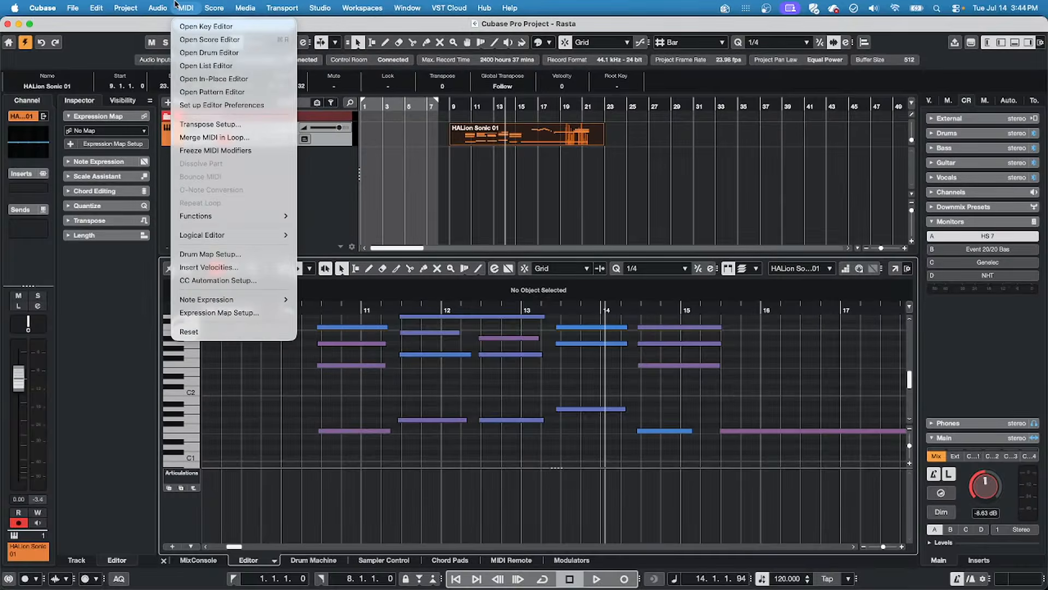
{"action": "left_click", "coordinate": [192, 66]}
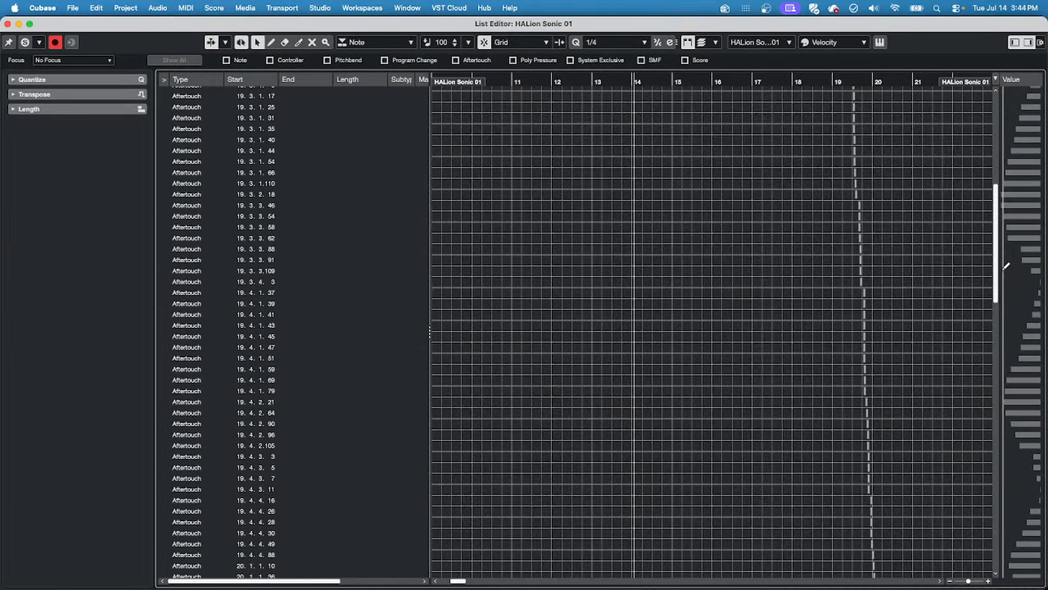
{"action": "scroll", "coordinate": [233, 147], "scroll_direction": "up", "scroll_amount": 10}
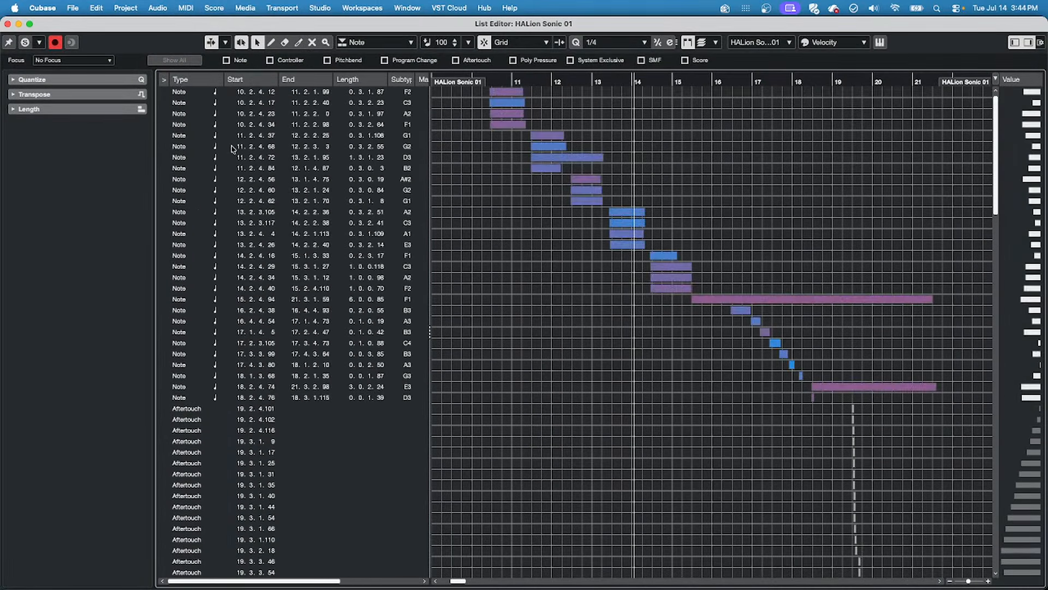
Focus the event list on the Aftertouch event type, delete all aftertouch events, and close the List Editor.
{"action": "left_click", "coordinate": [192, 409]}
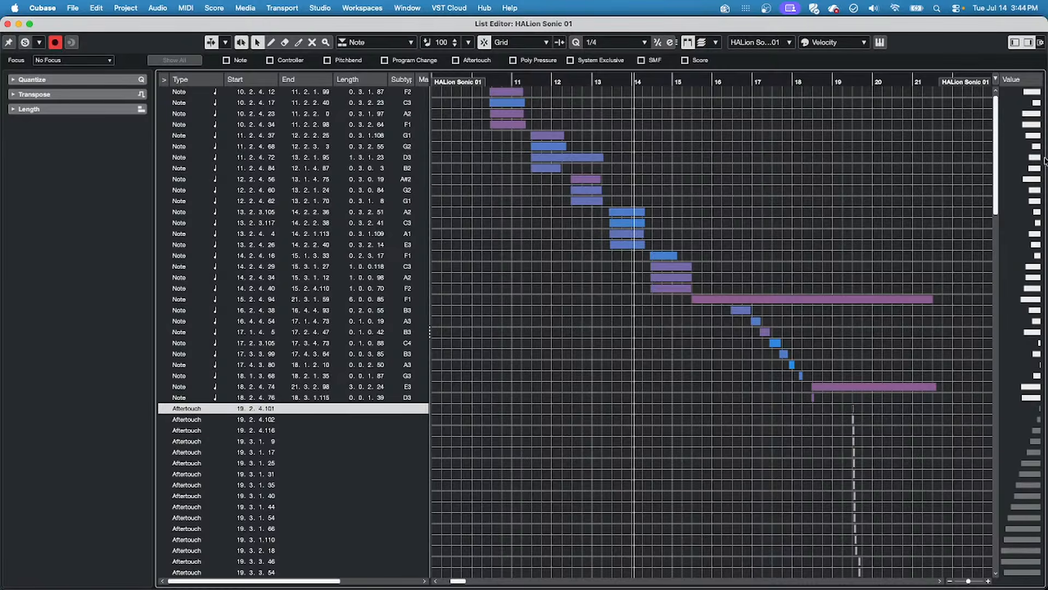
{"action": "left_click", "coordinate": [76, 62]}
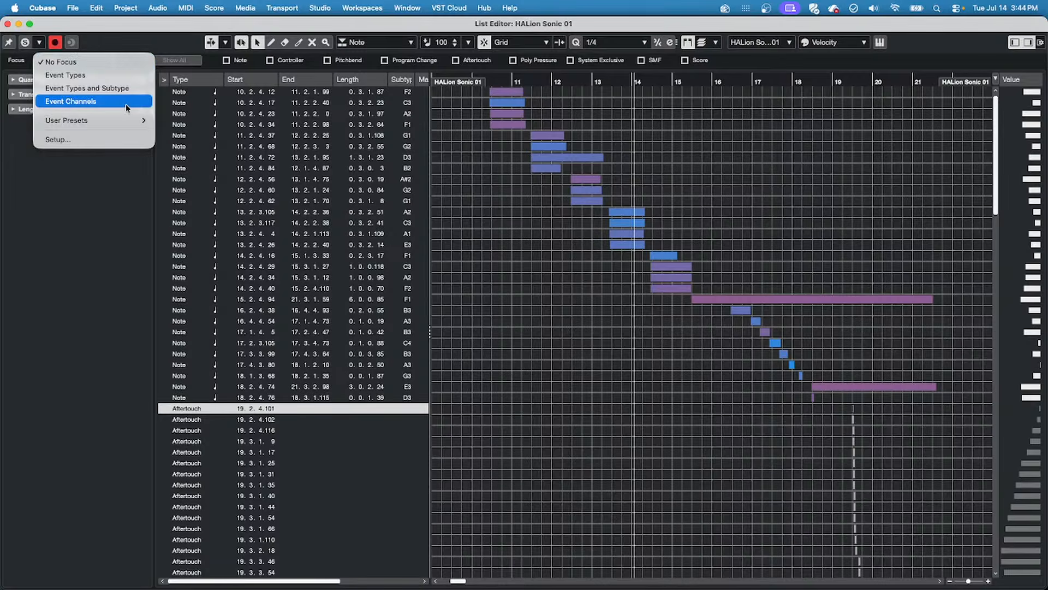
{"action": "left_click", "coordinate": [68, 75]}
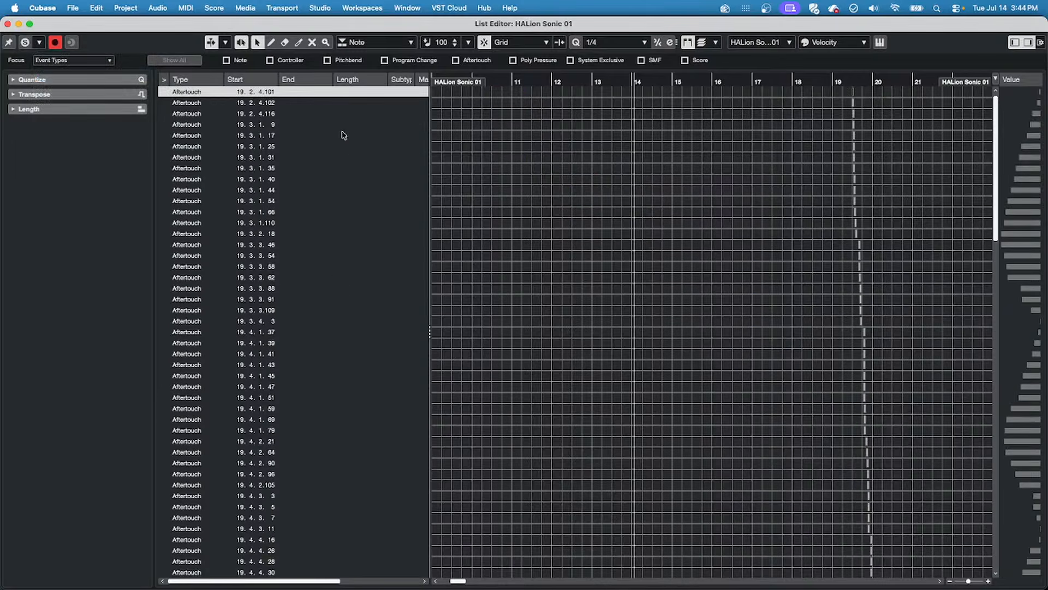
{"action": "key", "text": "super+a"}
{"action": "key", "text": "BackSpace"}
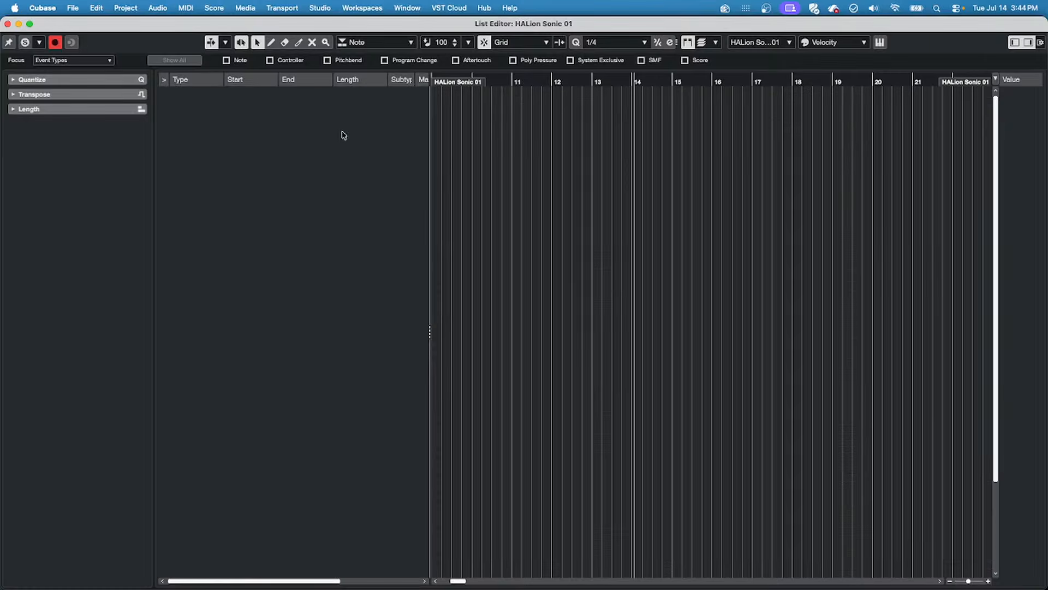
{"action": "left_click", "coordinate": [8, 24]}
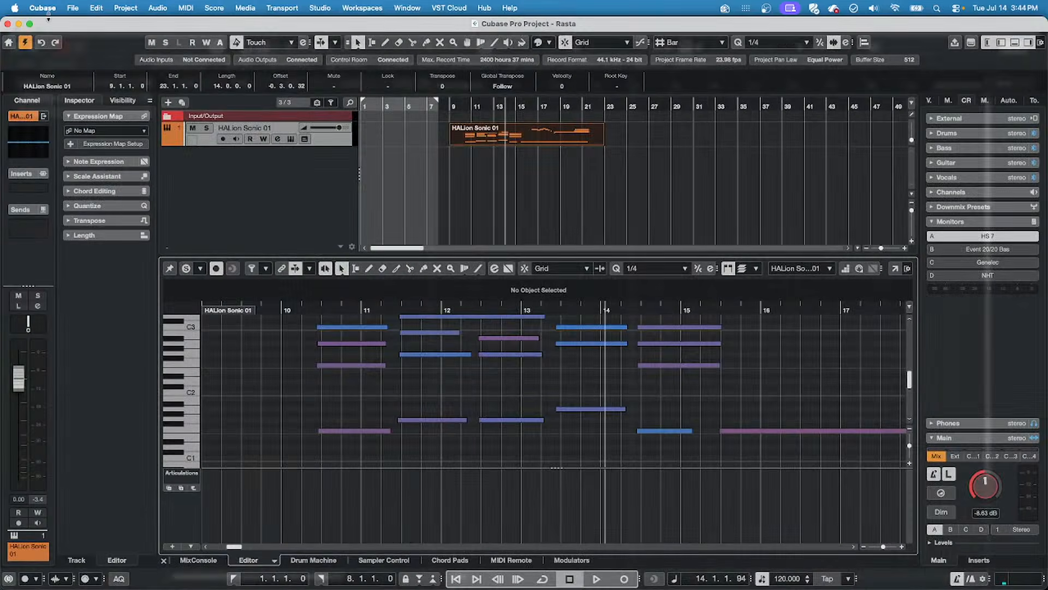
Play the part from just before its first chord, replay it from bar 7, and stop after bar 15.
{"action": "left_click", "coordinate": [312, 310]}
{"action": "key", "text": "space"}
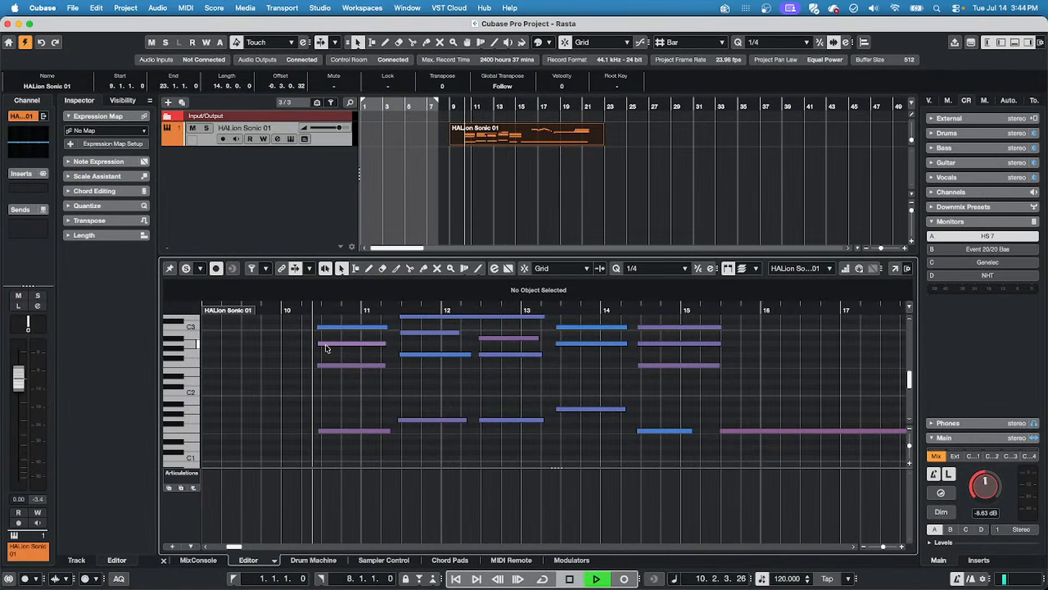
{"action": "key", "text": "space"}
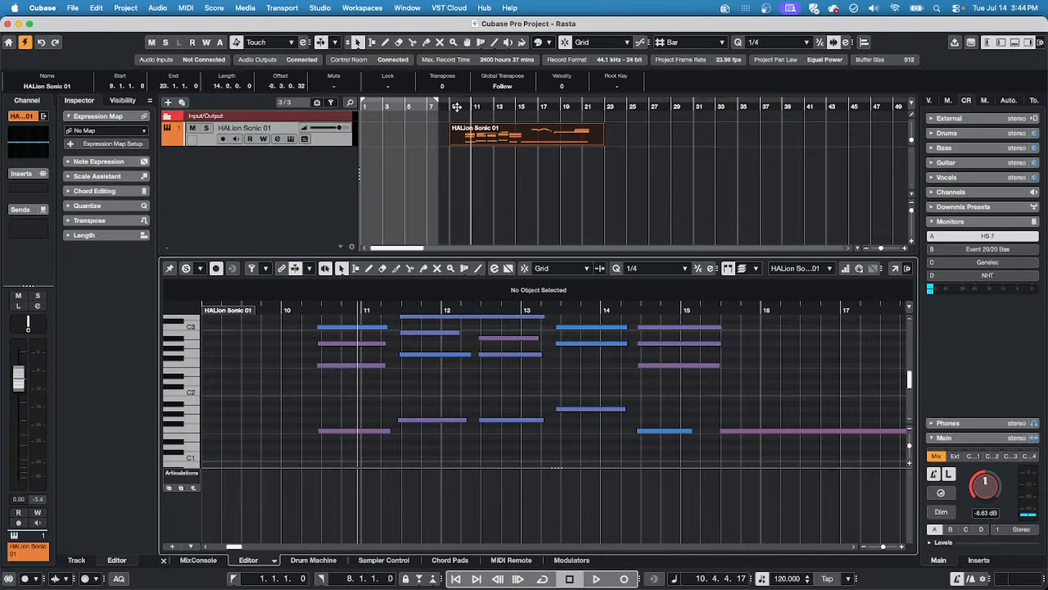
{"action": "left_click", "coordinate": [461, 99]}
{"action": "left_click", "coordinate": [432, 104]}
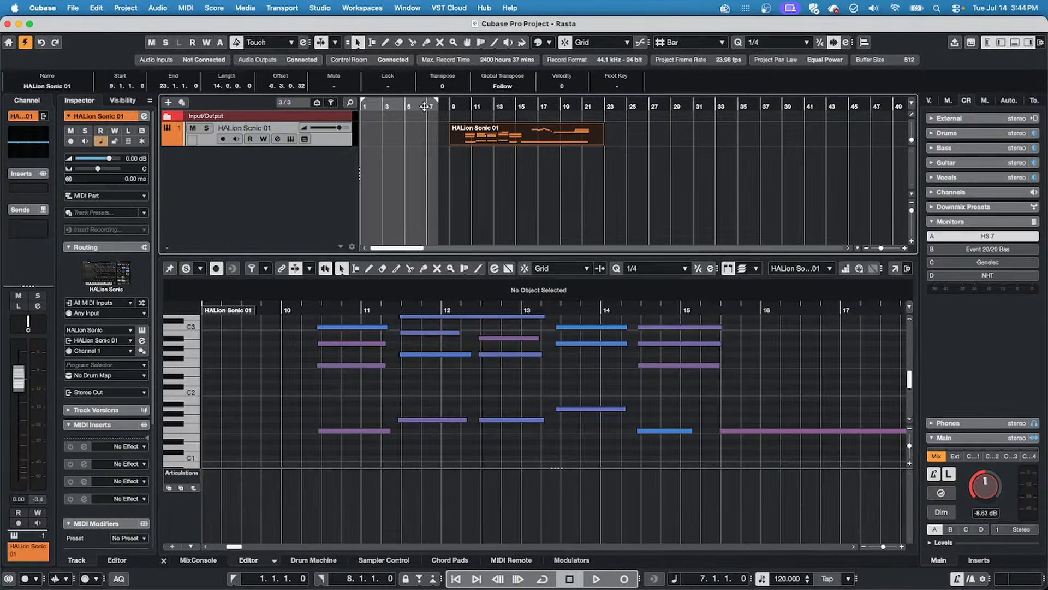
{"action": "key", "text": "space"}
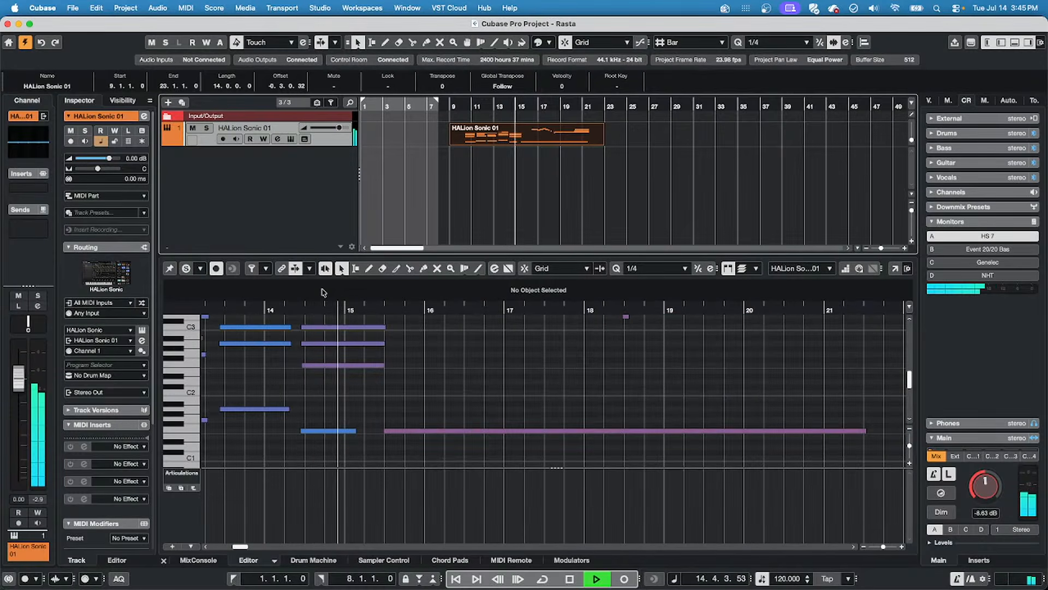
{"action": "key", "text": "space"}
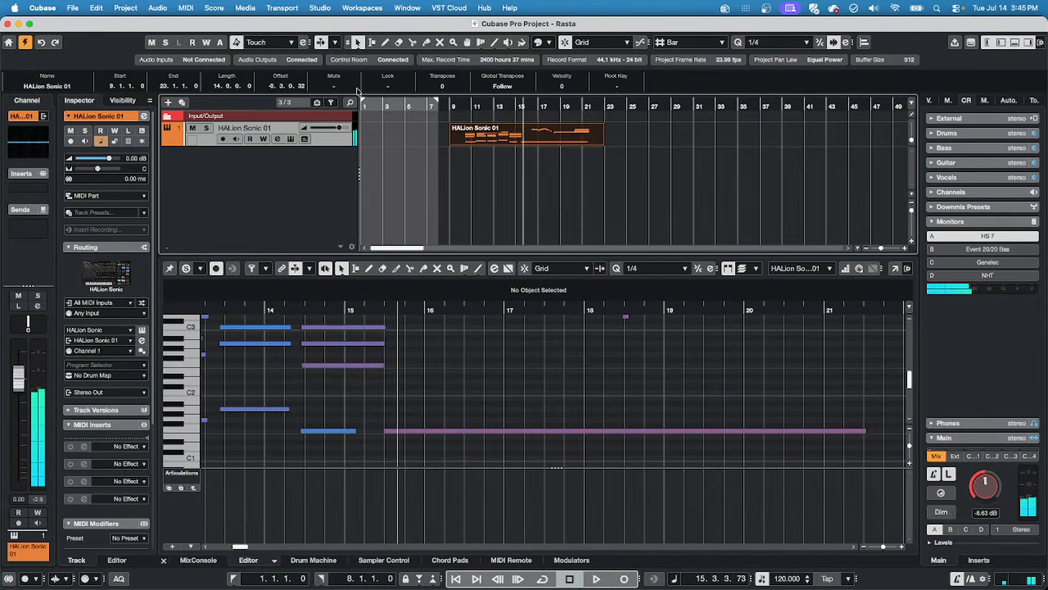
Open the track's HALion Sonic instrument, look through the RAST-A help pages, and close the instrument window.
{"action": "left_click", "coordinate": [292, 140]}
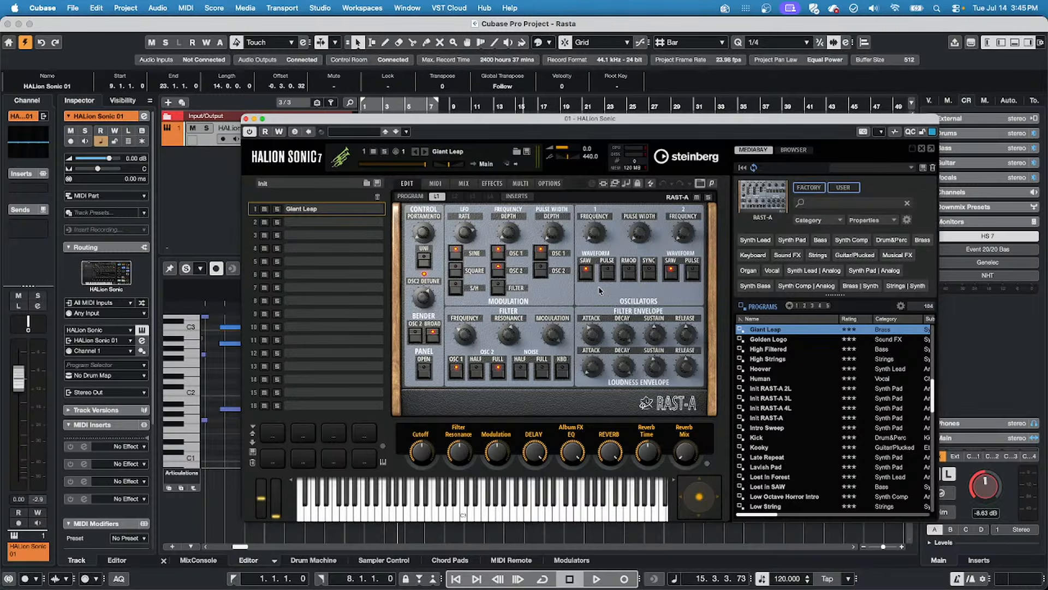
{"action": "left_click", "coordinate": [687, 407]}
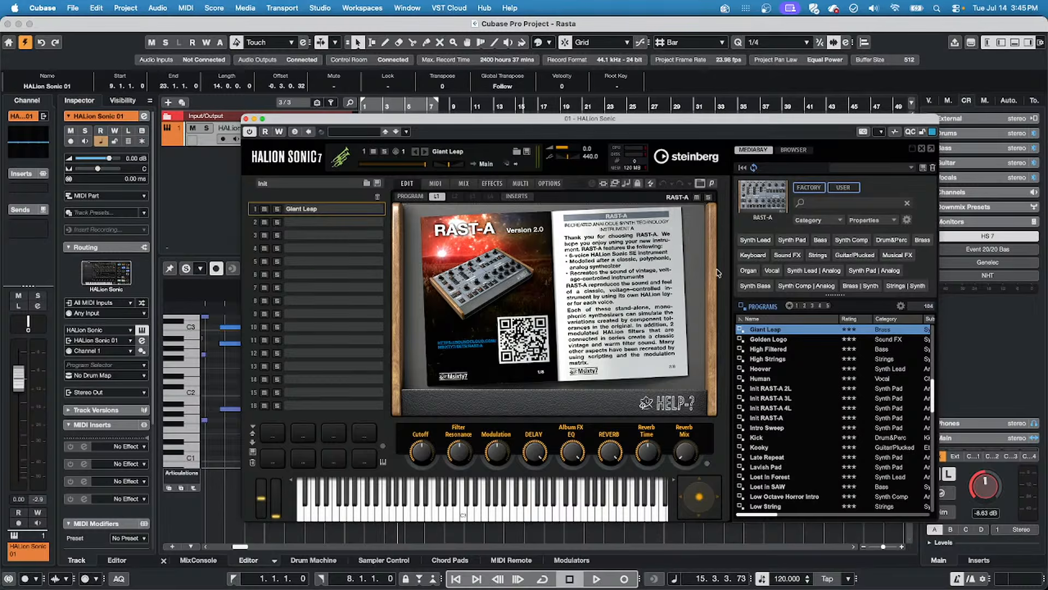
{"action": "left_click", "coordinate": [621, 300]}
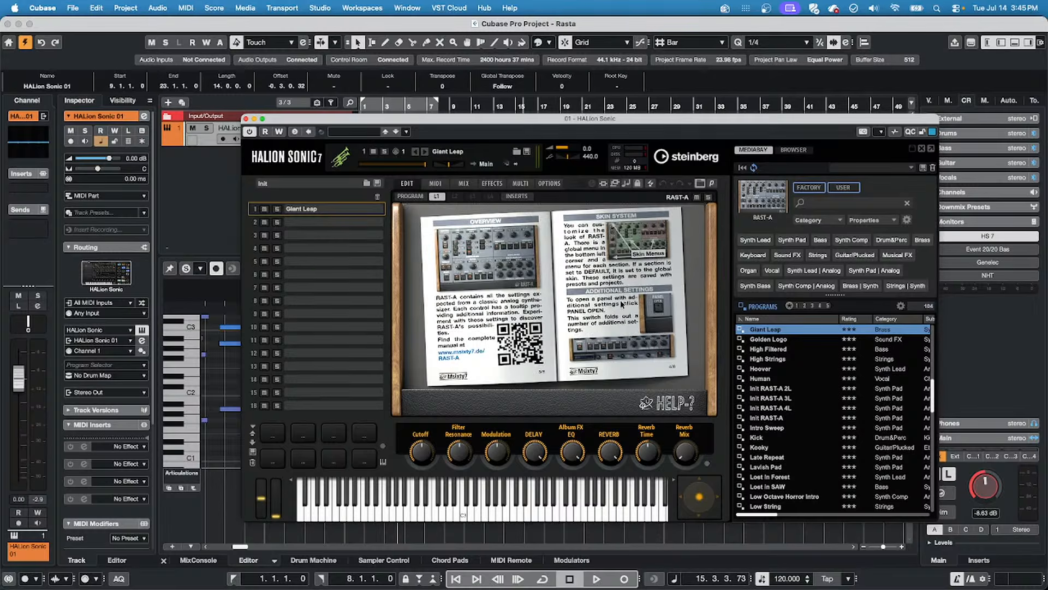
{"action": "left_click", "coordinate": [536, 337]}
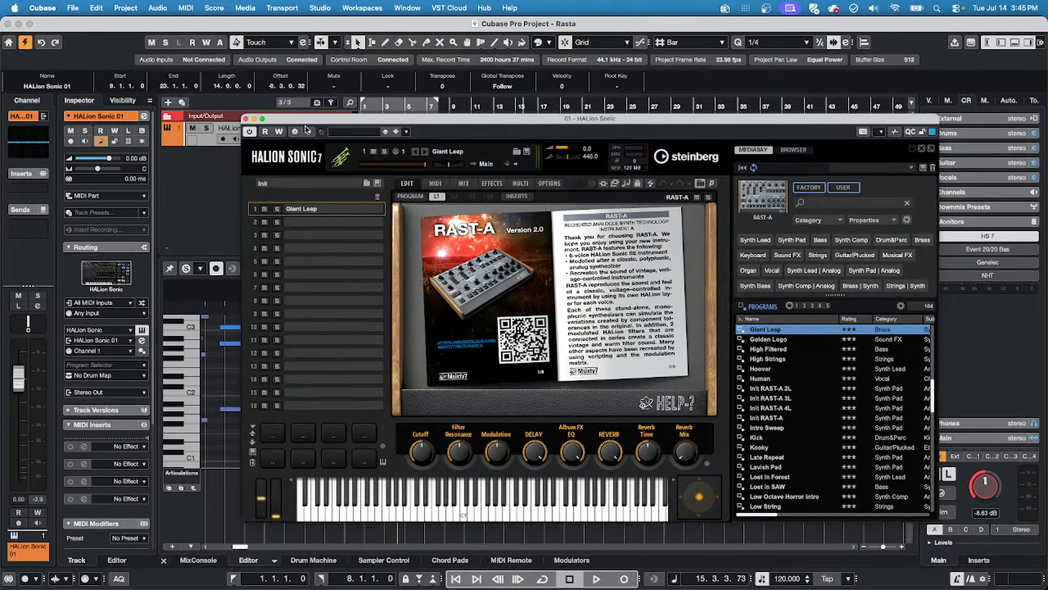
{"action": "left_click", "coordinate": [246, 119]}
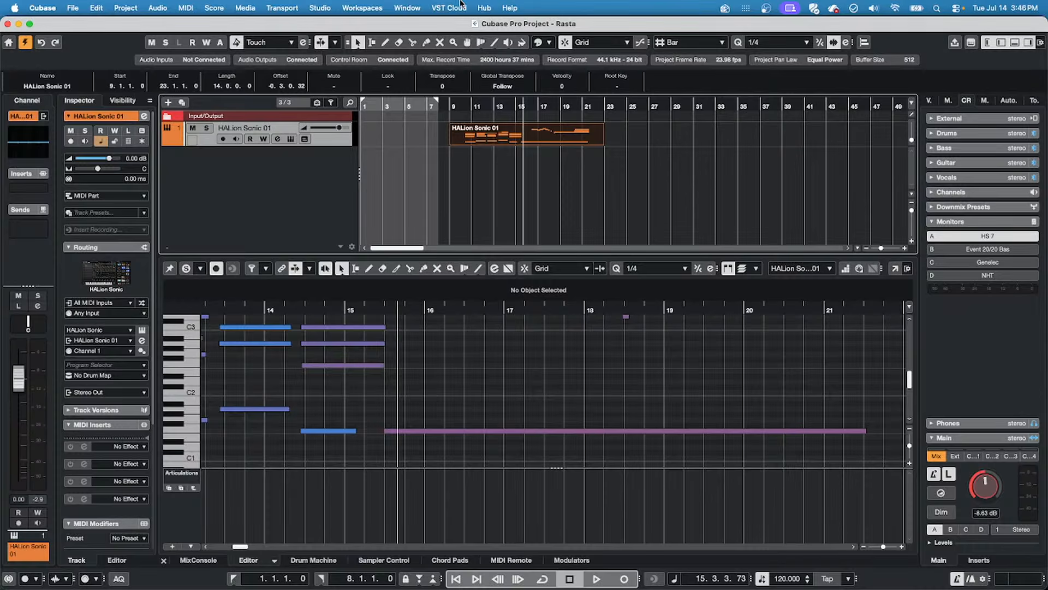
Switch to Outlook with the ClubCubase inbox.
{"action": "key", "text": "super+Tab"}
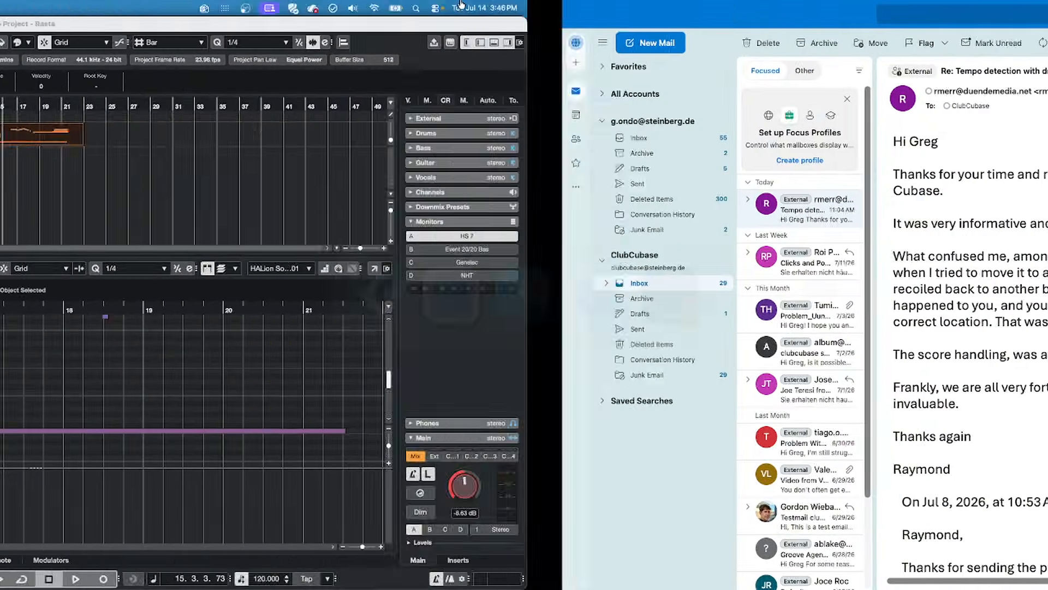